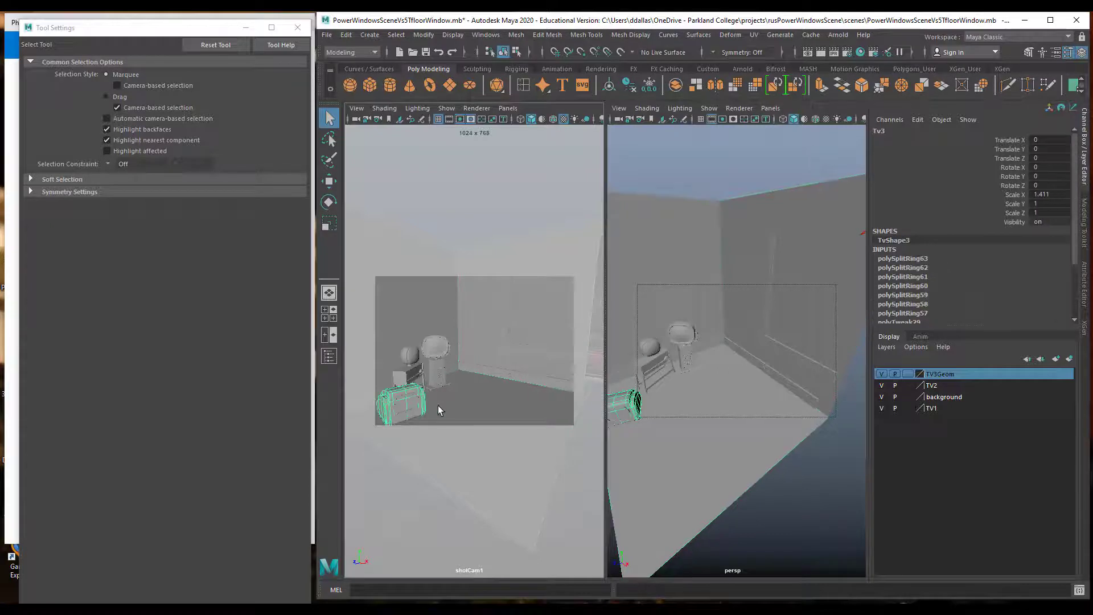
Select and frame the wall outlet in the perspective view and examine its cover up close.
{"action": "left_click", "coordinate": [512, 379]}
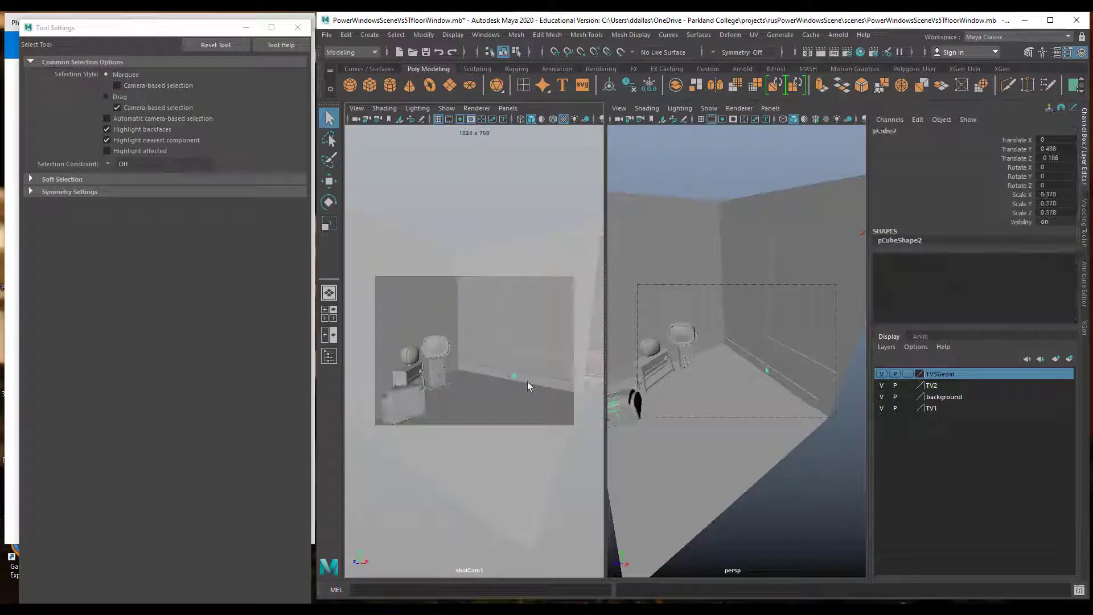
{"action": "key", "text": "space"}
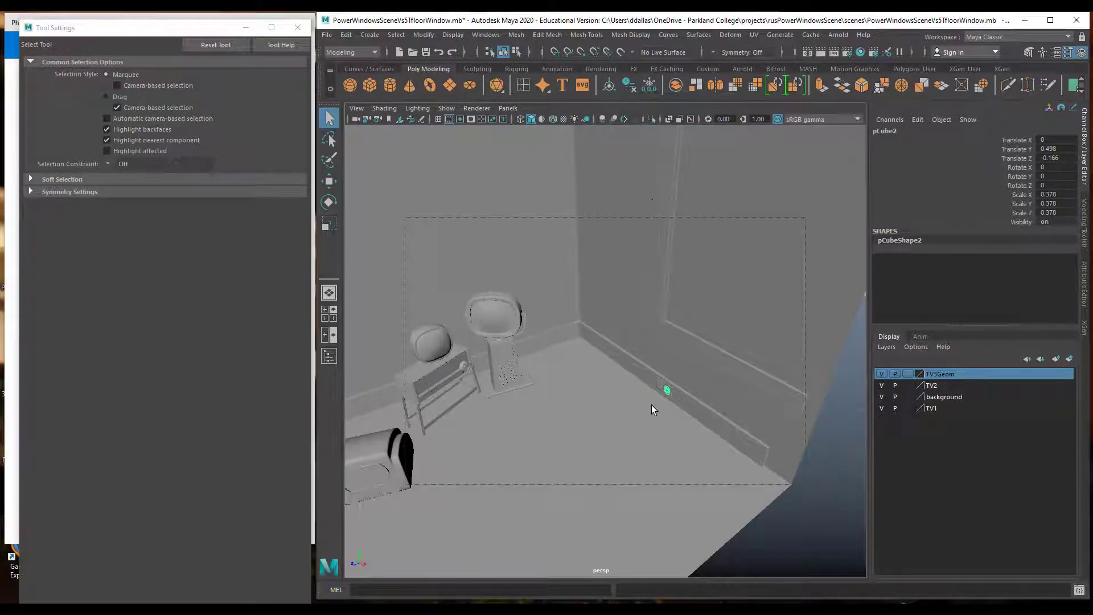
{"action": "key", "text": "f"}
{"action": "left_click_drag", "start_coordinate": [618, 390], "coordinate": [674, 391], "text": "alt"}
{"action": "right_click_drag", "start_coordinate": [675, 391], "coordinate": [578, 374], "text": "alt"}
{"action": "left_click", "coordinate": [582, 372]}
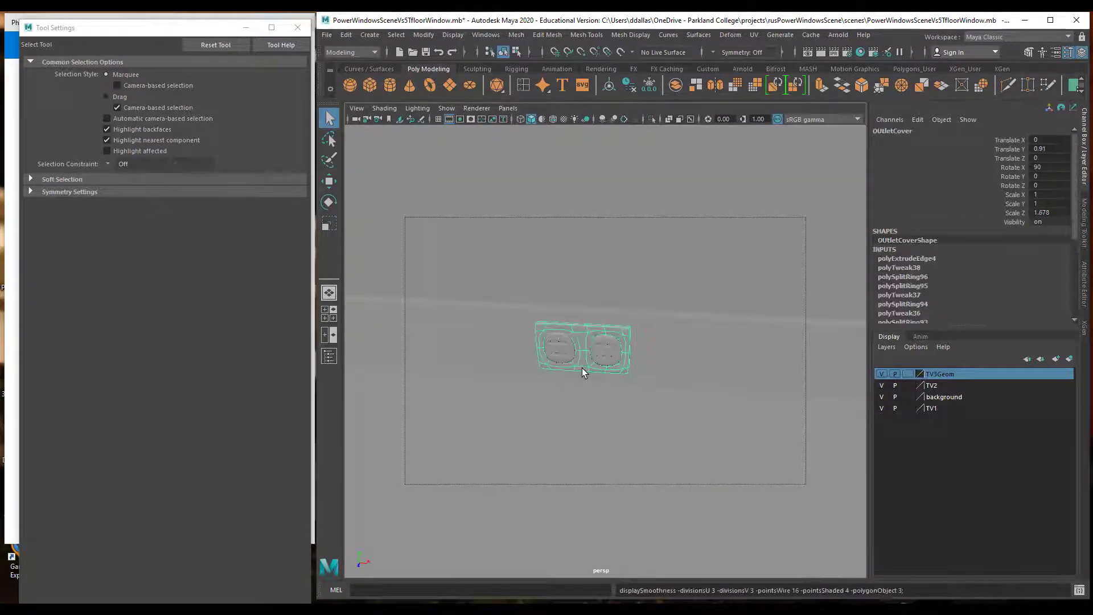
Select the baseboard that holds the outlet and view it within the whole room.
{"action": "left_click", "coordinate": [687, 359]}
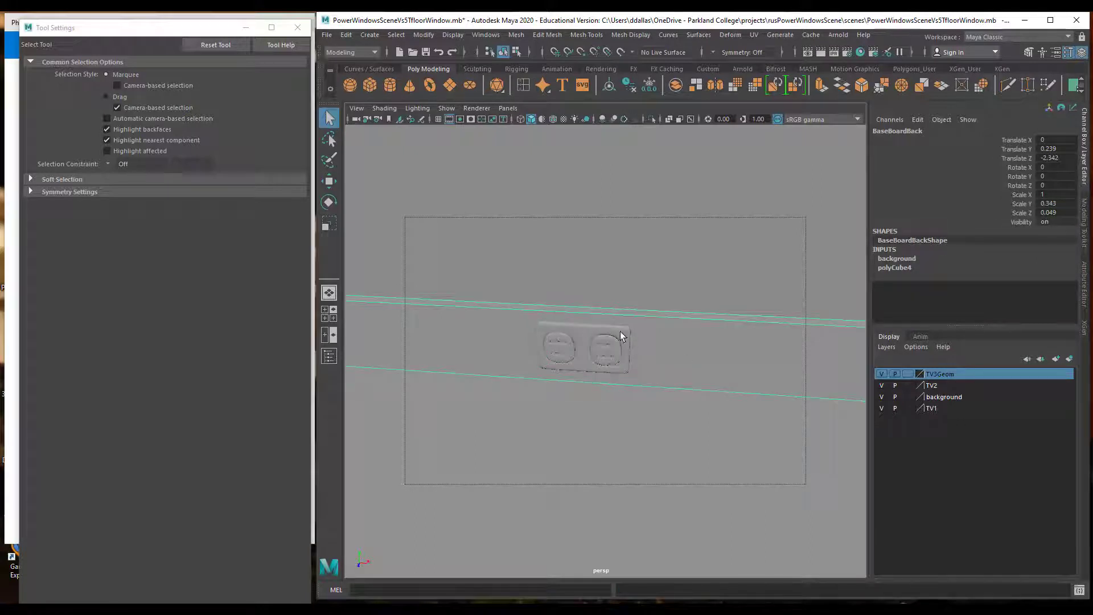
{"action": "left_click_drag", "start_coordinate": [651, 364], "coordinate": [517, 369], "text": "alt"}
{"action": "right_click_drag", "start_coordinate": [517, 369], "coordinate": [426, 365], "text": "alt"}
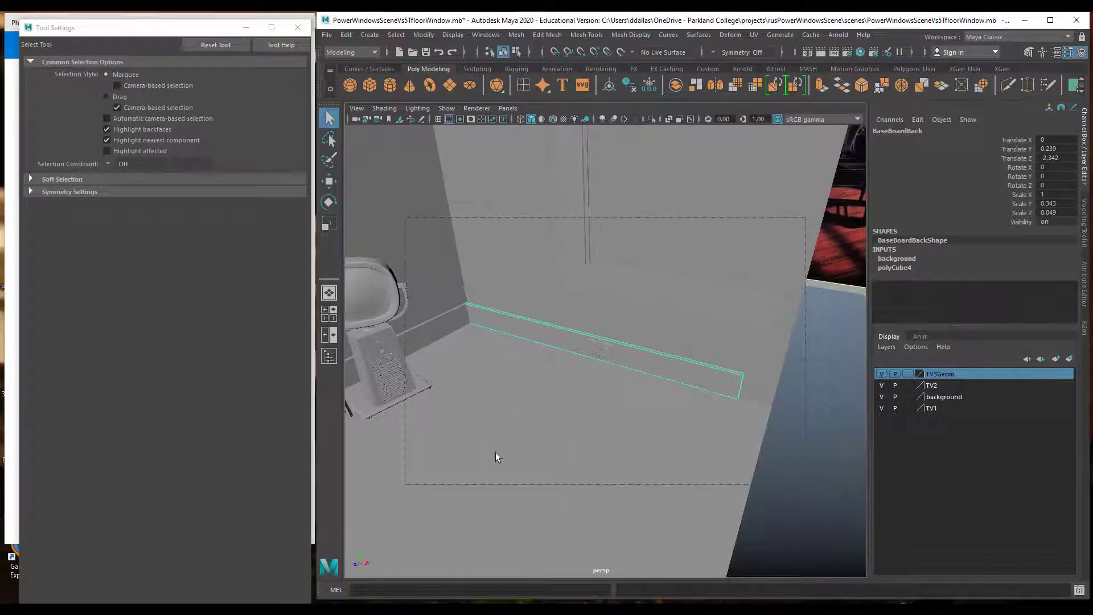
{"action": "middle_click_drag", "start_coordinate": [509, 430], "coordinate": [529, 441], "text": "alt"}
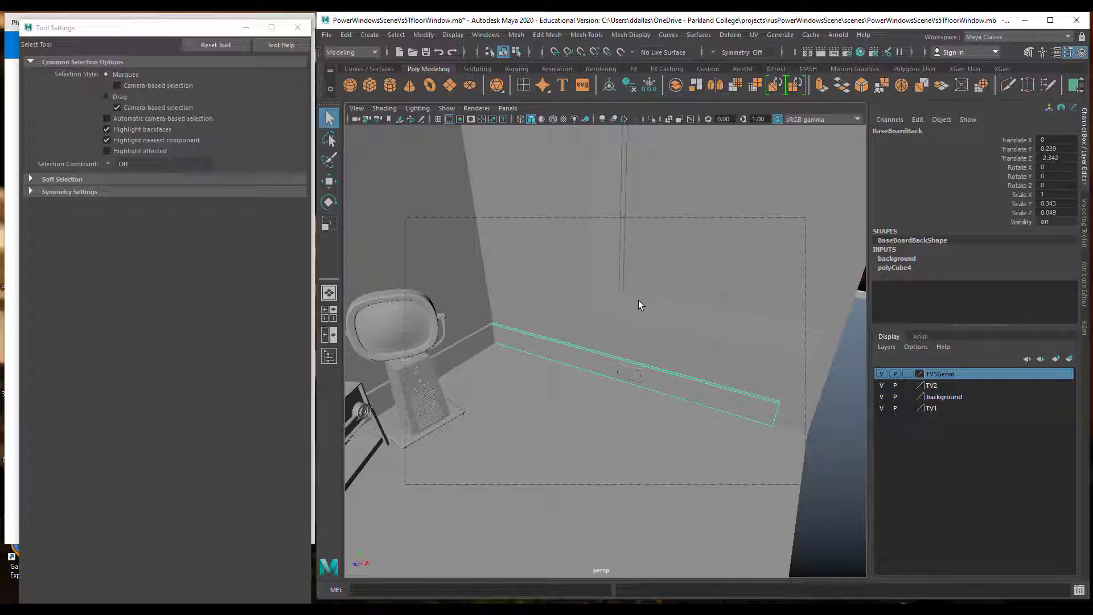
{"action": "scroll", "coordinate": [638, 300], "scroll_direction": "down", "scroll_amount": 4}
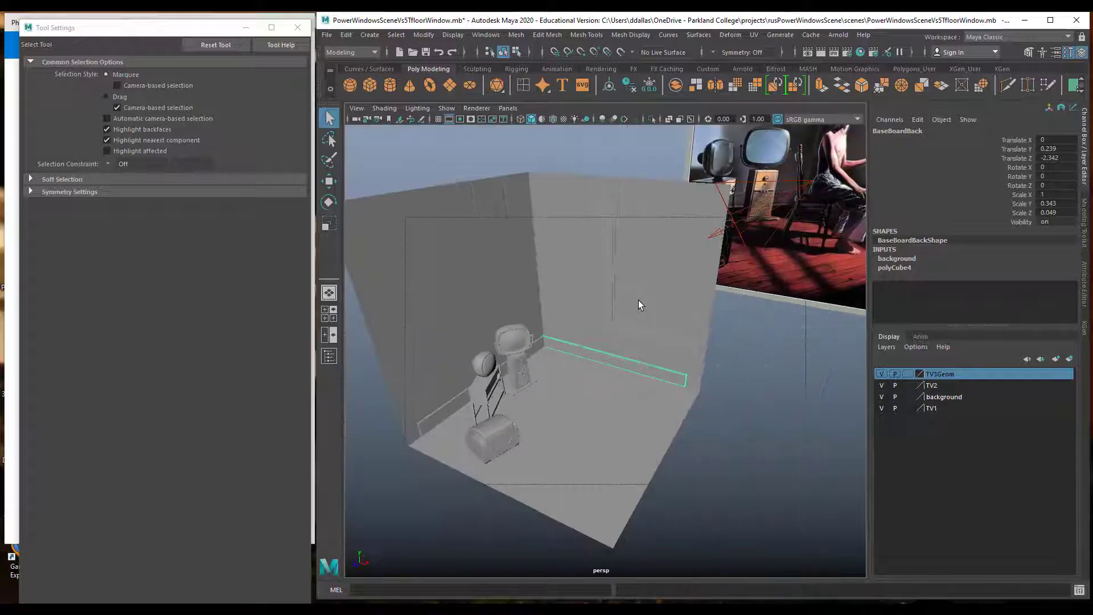
{"action": "scroll", "coordinate": [638, 300], "scroll_direction": "up", "scroll_amount": 2}
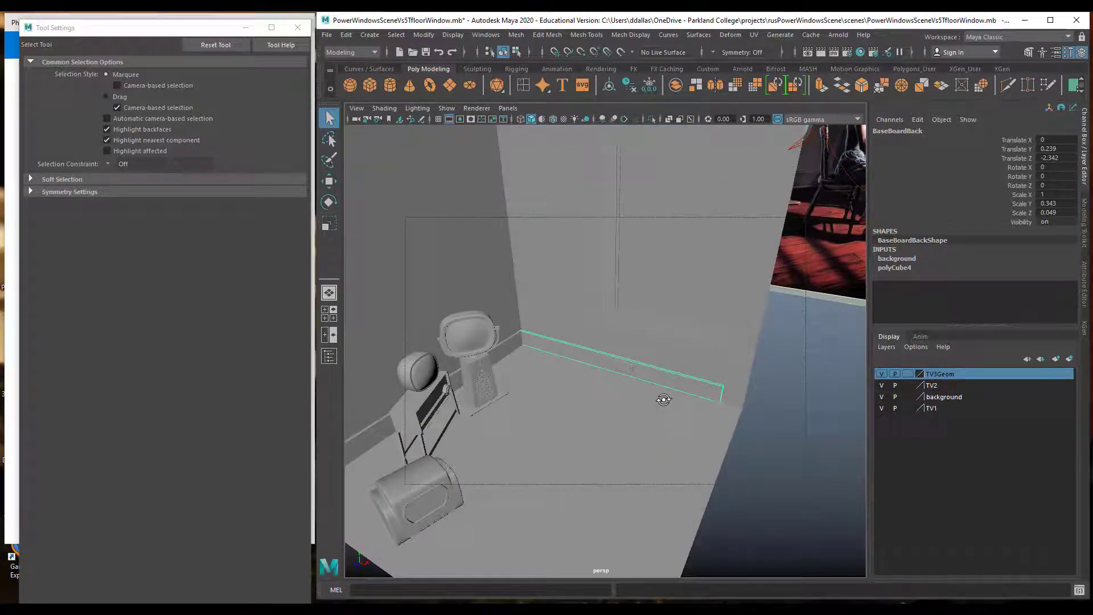
{"action": "left_click_drag", "start_coordinate": [659, 397], "coordinate": [681, 403], "text": "alt"}
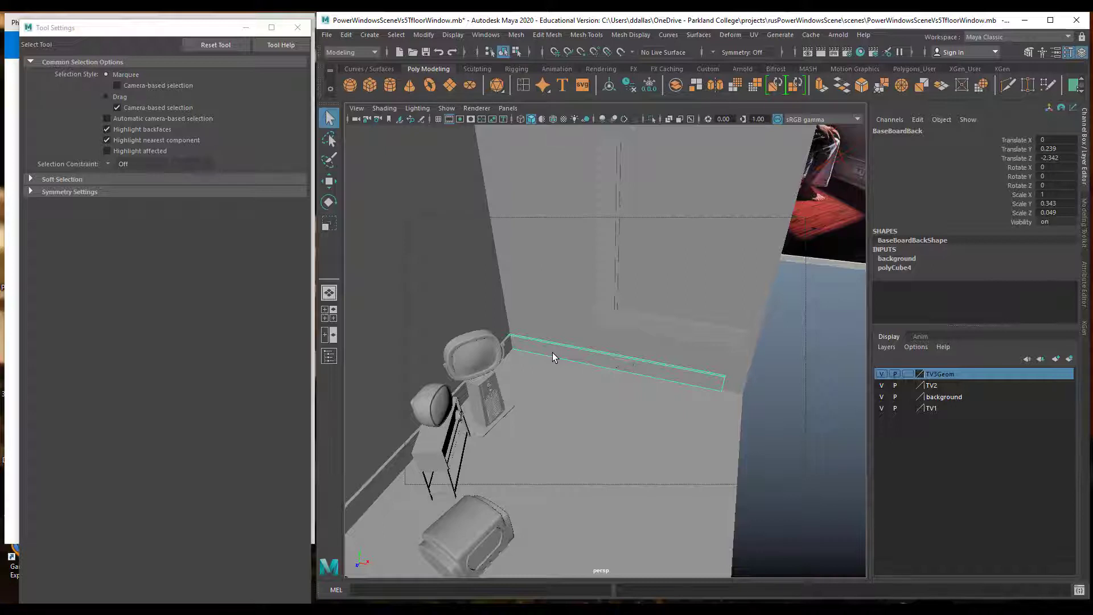
{"action": "left_click_drag", "start_coordinate": [553, 356], "coordinate": [647, 408], "text": "alt"}
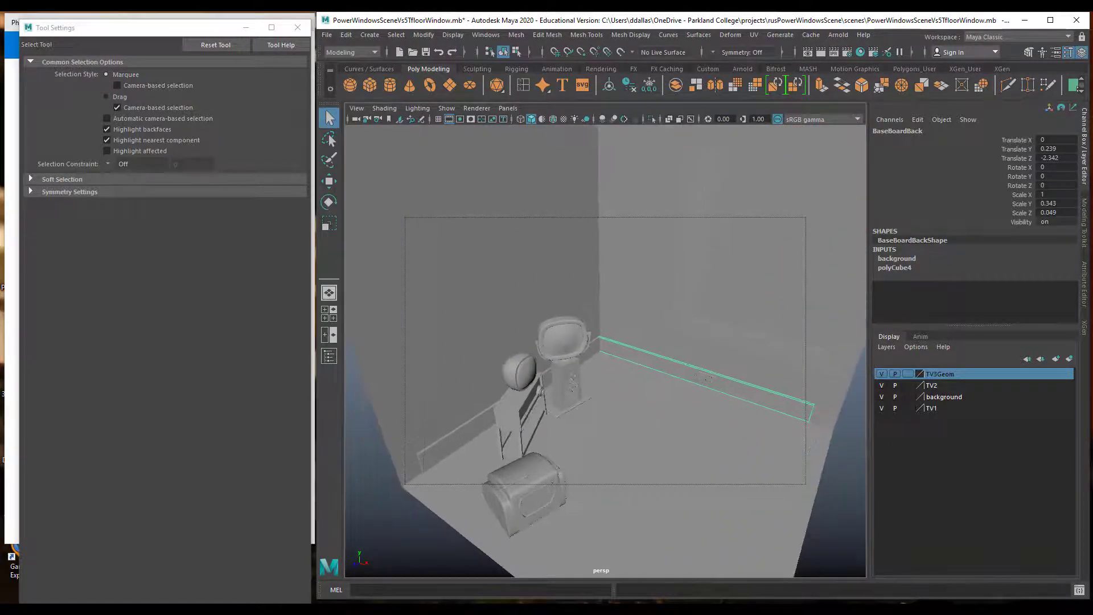
Switch to the Photos window and examine the floorboards and baseboard in the powerwindows-cover.jpg reference up close.
{"action": "left_click", "coordinate": [314, 387]}
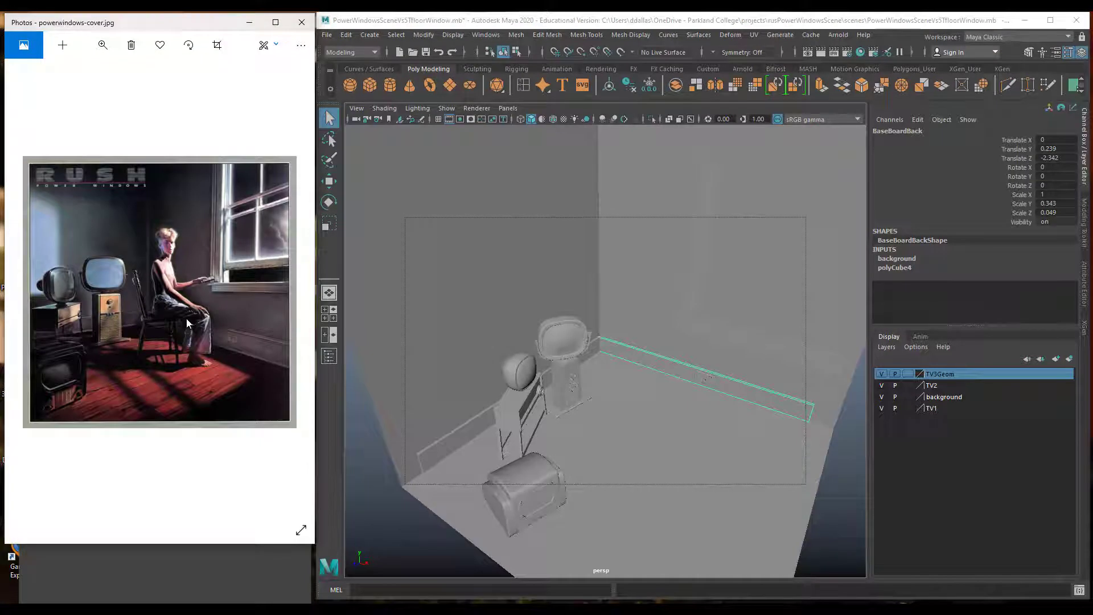
{"action": "left_click", "coordinate": [102, 47]}
{"action": "left_click_drag", "start_coordinate": [51, 76], "coordinate": [70, 84]}
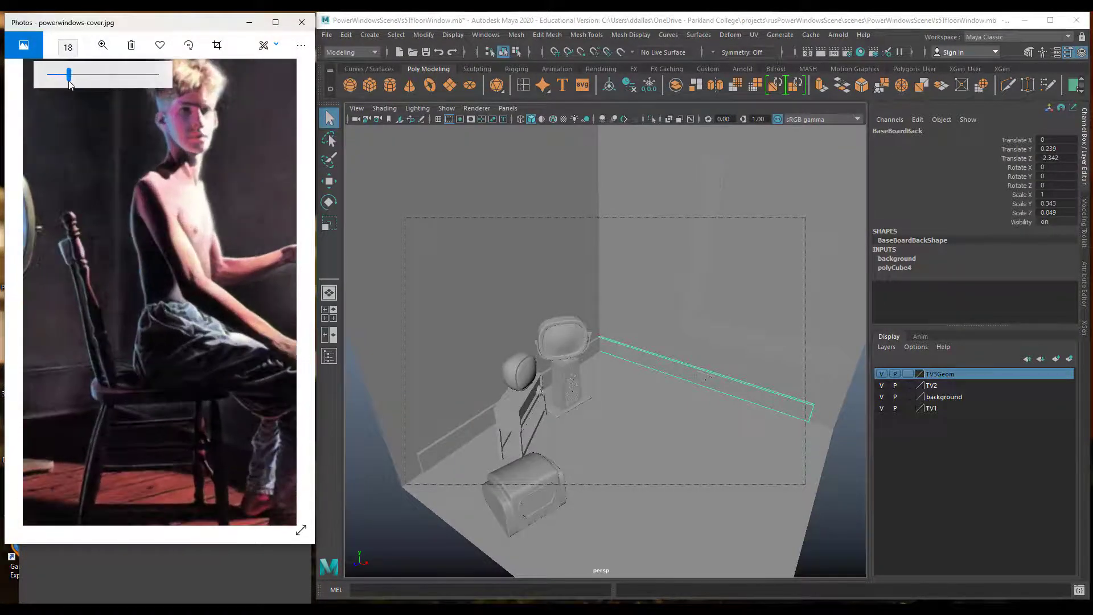
{"action": "left_click_drag", "start_coordinate": [155, 462], "coordinate": [156, 320]}
{"action": "left_click_drag", "start_coordinate": [112, 356], "coordinate": [30, 342]}
{"action": "left_click_drag", "start_coordinate": [204, 358], "coordinate": [105, 345]}
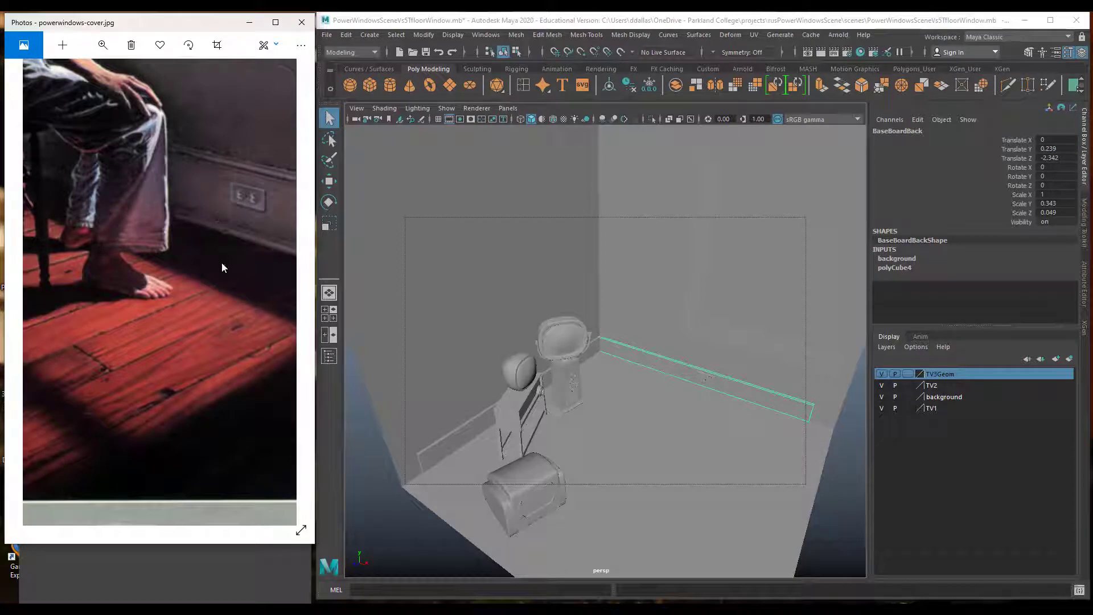
{"action": "left_click", "coordinate": [102, 45]}
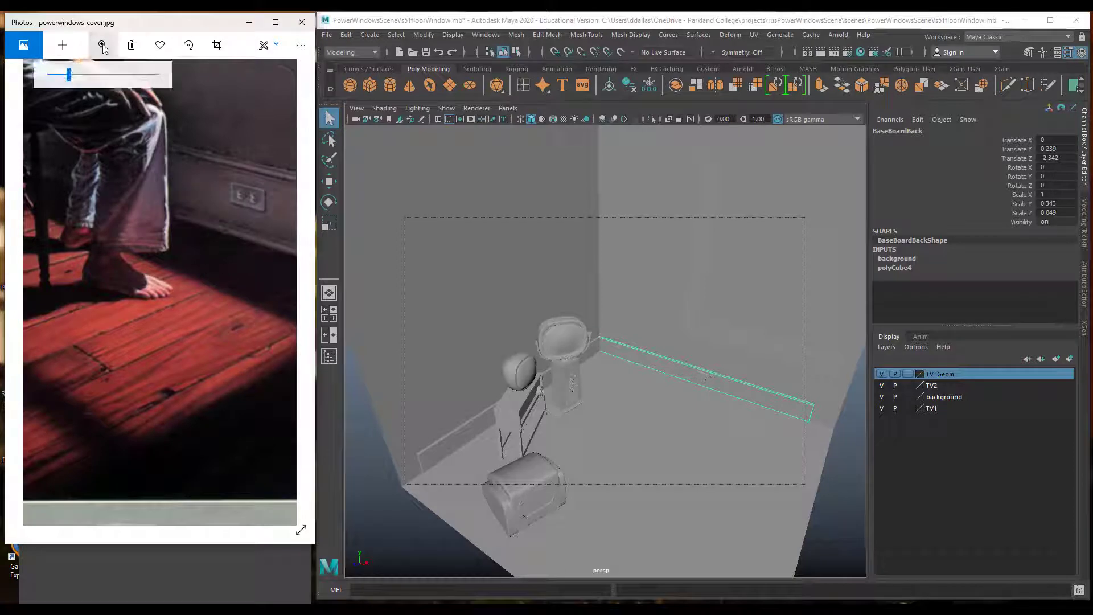
{"action": "left_click_drag", "start_coordinate": [76, 74], "coordinate": [50, 74]}
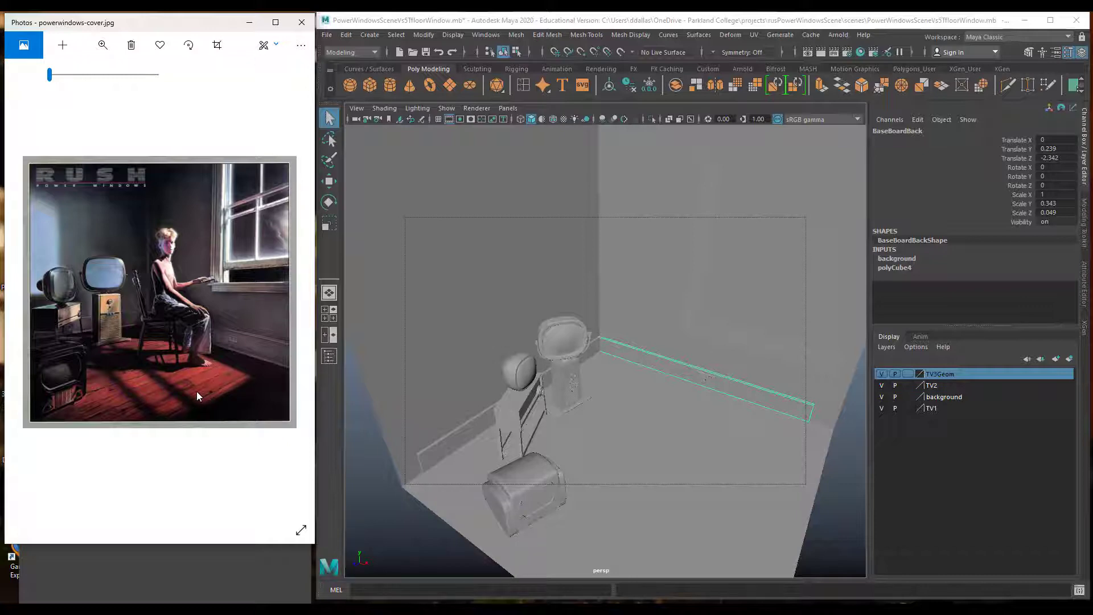
Back in Maya, duplicate the outlet-wall baseboard, rotate the copy to about -106° in Y, and move it across the middle of the floor.
{"action": "left_click", "coordinate": [753, 394]}
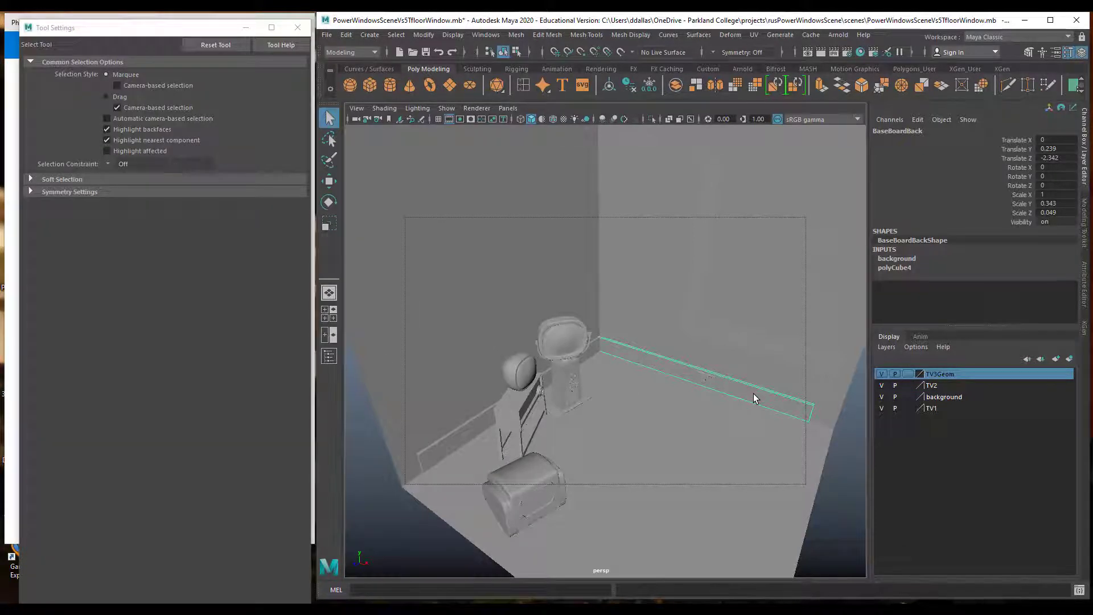
{"action": "key", "text": "ctrl+d"}
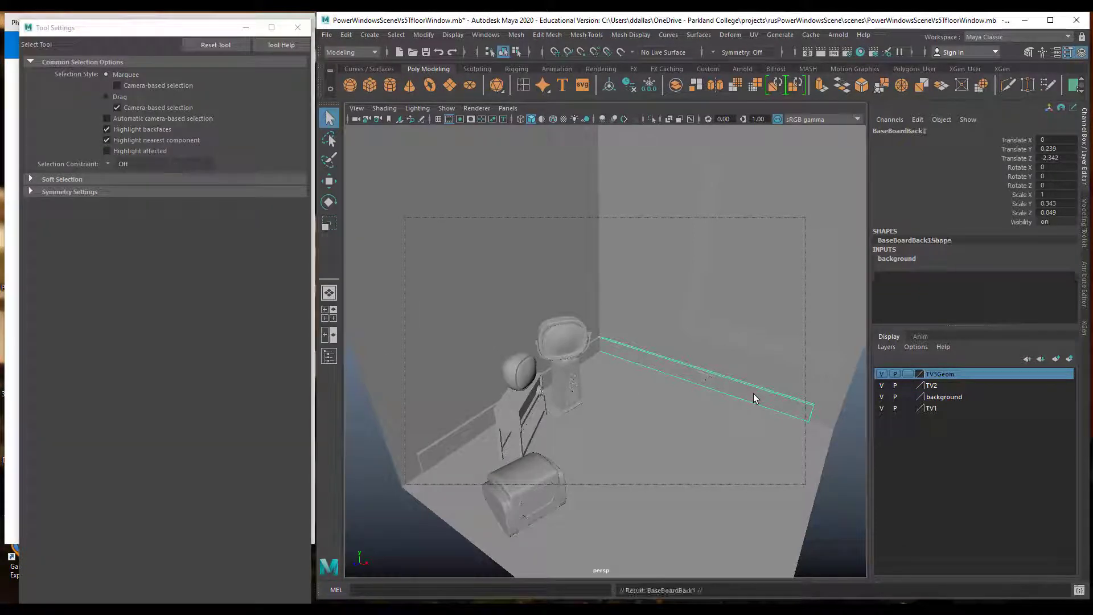
{"action": "key", "text": "e"}
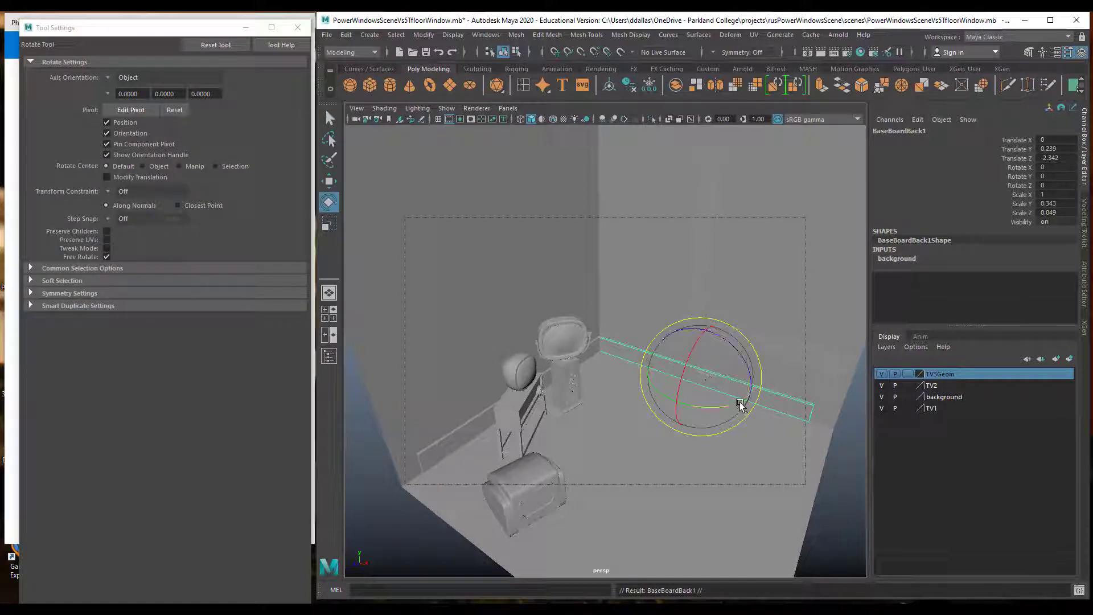
{"action": "left_click_drag", "start_coordinate": [743, 406], "coordinate": [691, 405]}
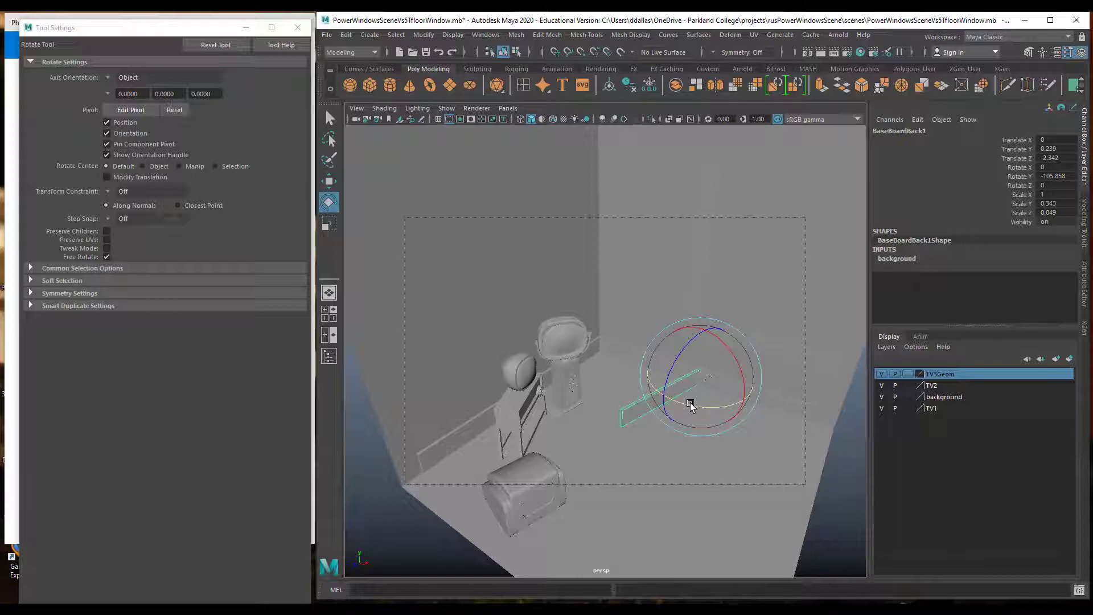
{"action": "key", "text": "w"}
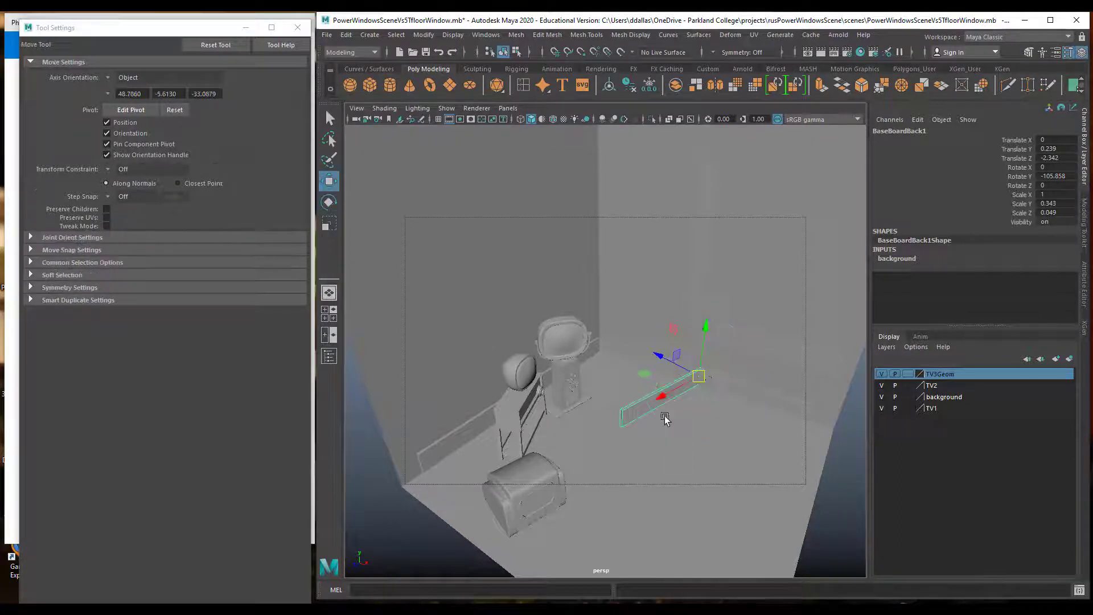
{"action": "left_click_drag", "start_coordinate": [669, 397], "coordinate": [528, 437]}
Delete the long side face of the duplicated baseboard and return to object selection.
{"action": "right_click_drag", "start_coordinate": [636, 416], "coordinate": [645, 338]}
{"action": "left_click", "coordinate": [647, 409]}
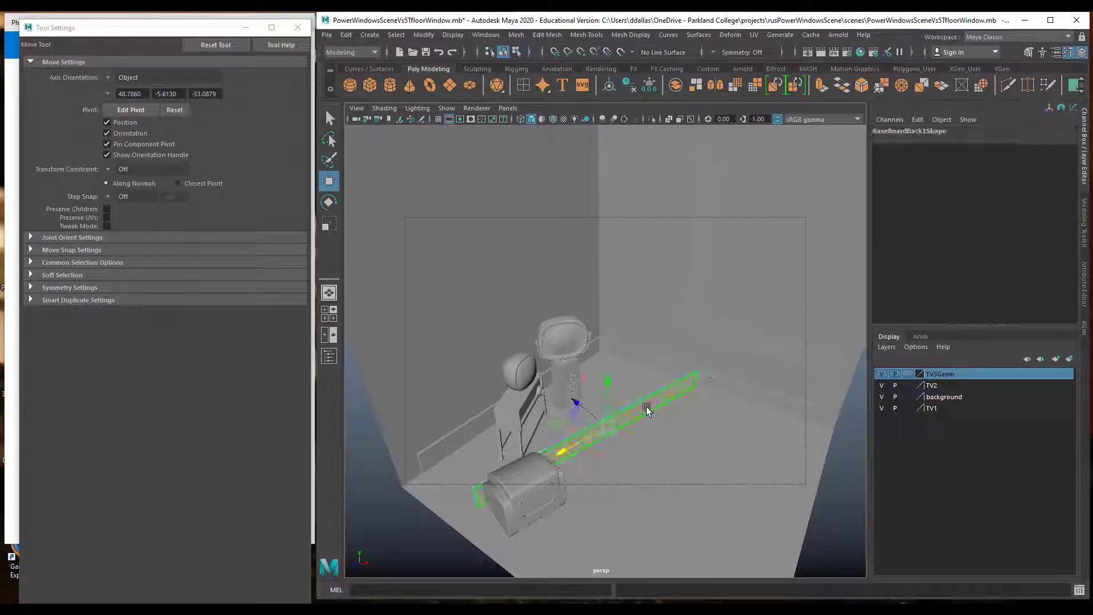
{"action": "key", "text": "Delete"}
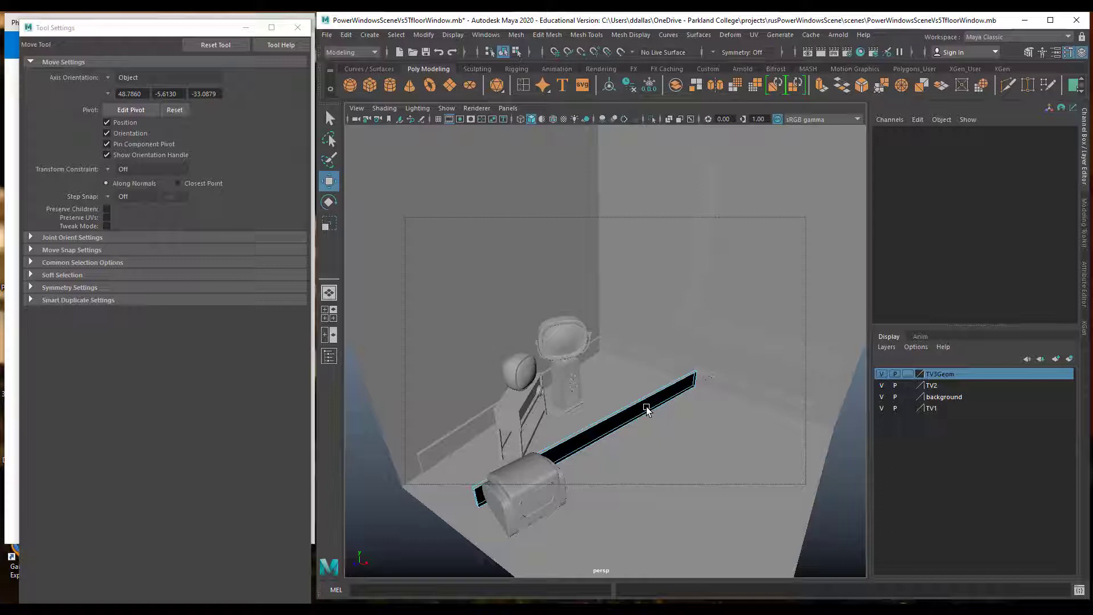
{"action": "right_click_drag", "start_coordinate": [648, 410], "coordinate": [703, 293]}
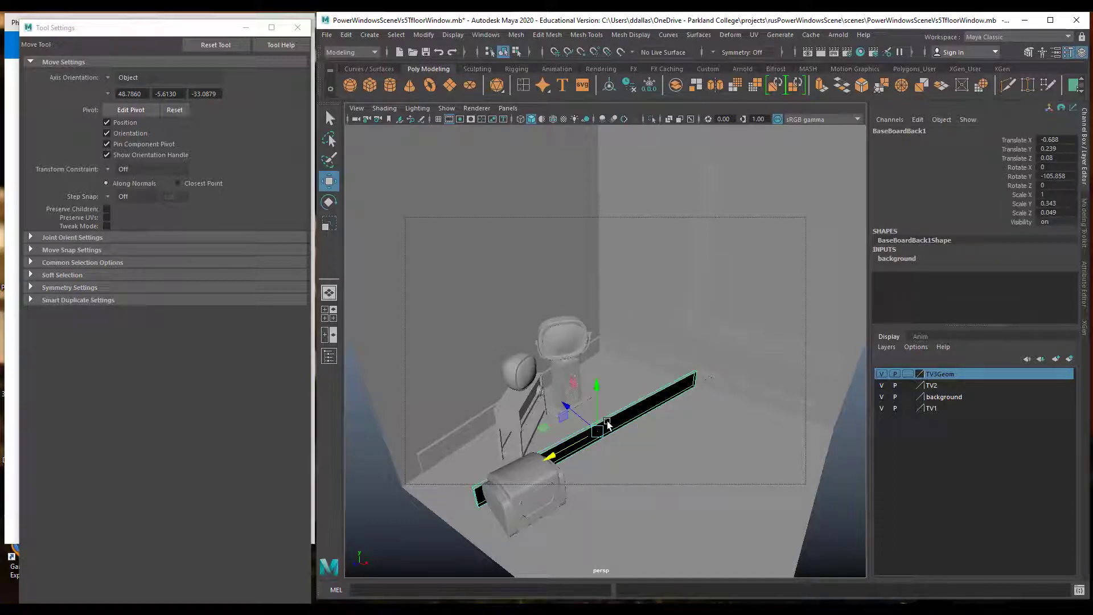
Lay the duplicated baseboard flat as a floor plank by setting its Rotate X to -90.
{"action": "key", "text": "e"}
{"action": "left_click_drag", "start_coordinate": [607, 423], "coordinate": [637, 474]}
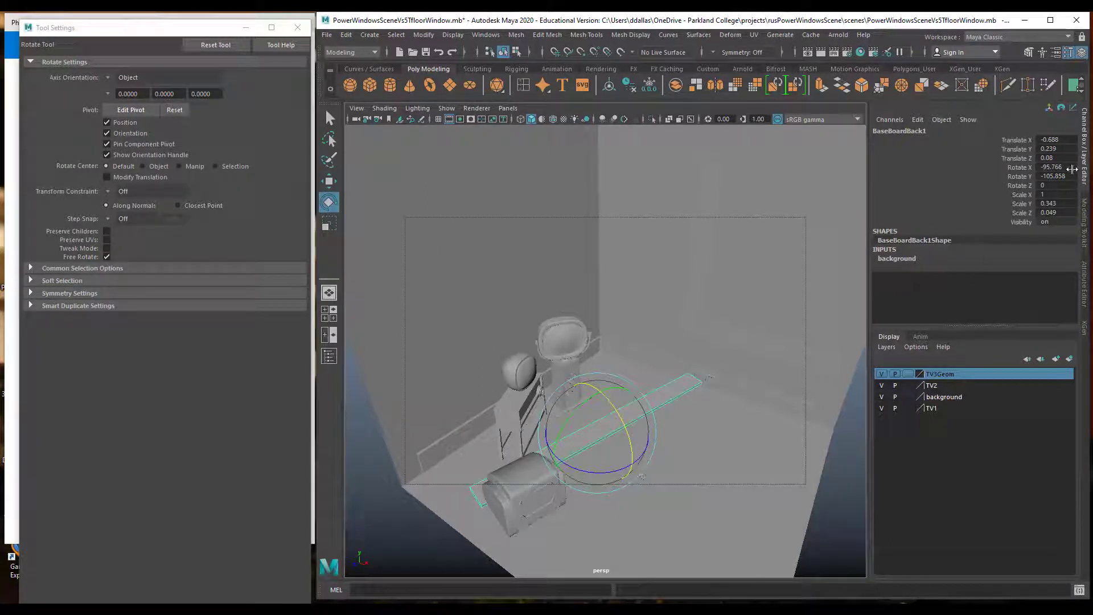
{"action": "double_click", "coordinate": [1070, 168]}
{"action": "type", "text": "-90"}
{"action": "key", "text": "Return"}
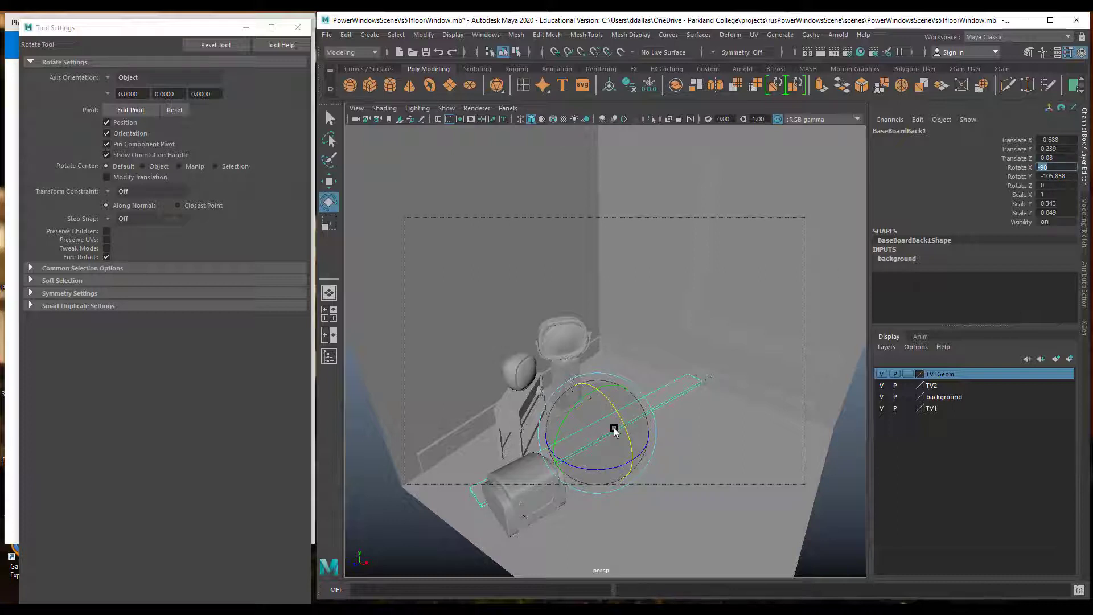
Square the plank to the room by setting its Rotate Y to -90.
{"action": "left_click_drag", "start_coordinate": [615, 429], "coordinate": [586, 456], "text": "alt"}
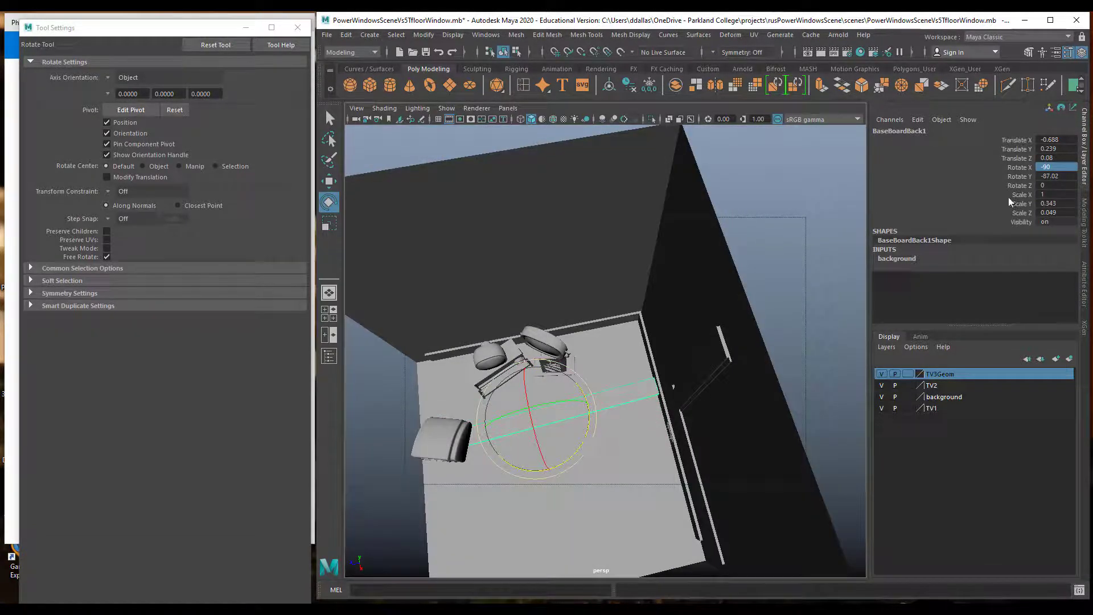
{"action": "double_click", "coordinate": [1053, 176]}
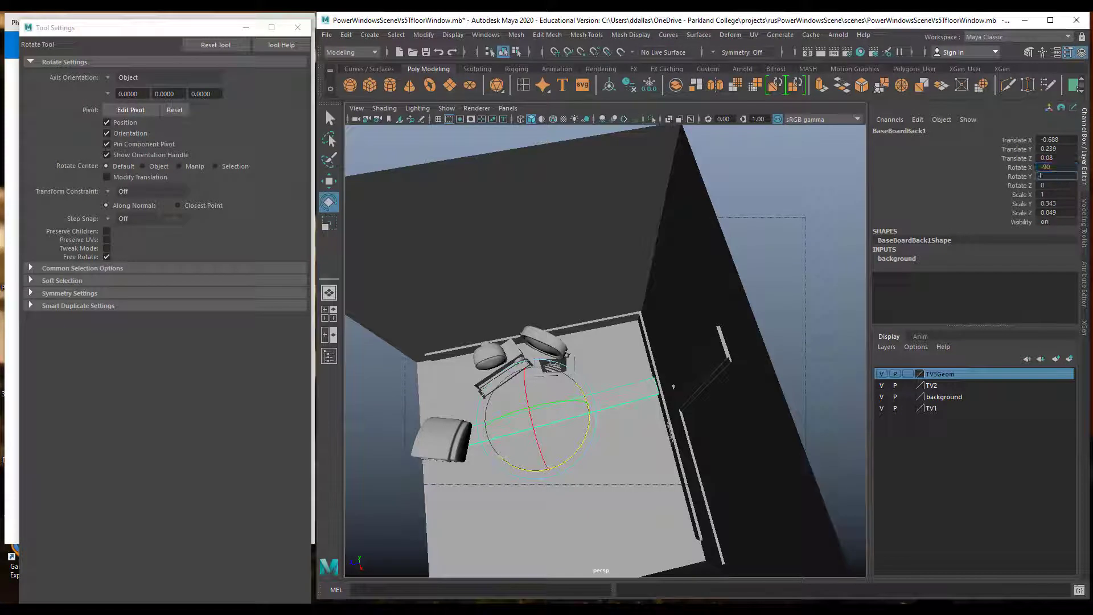
{"action": "type", "text": "-90"}
{"action": "key", "text": "Return"}
{"action": "type", "text": "w"}
{"action": "key", "text": "Escape"}
{"action": "double_click", "coordinate": [1054, 175]}
Move the plank along the floor to about X 0.518 and place a duplicate of it at about X 1.028.
{"action": "left_click", "coordinate": [549, 416]}
{"action": "key", "text": "w"}
{"action": "left_click_drag", "start_coordinate": [548, 420], "coordinate": [549, 546]}
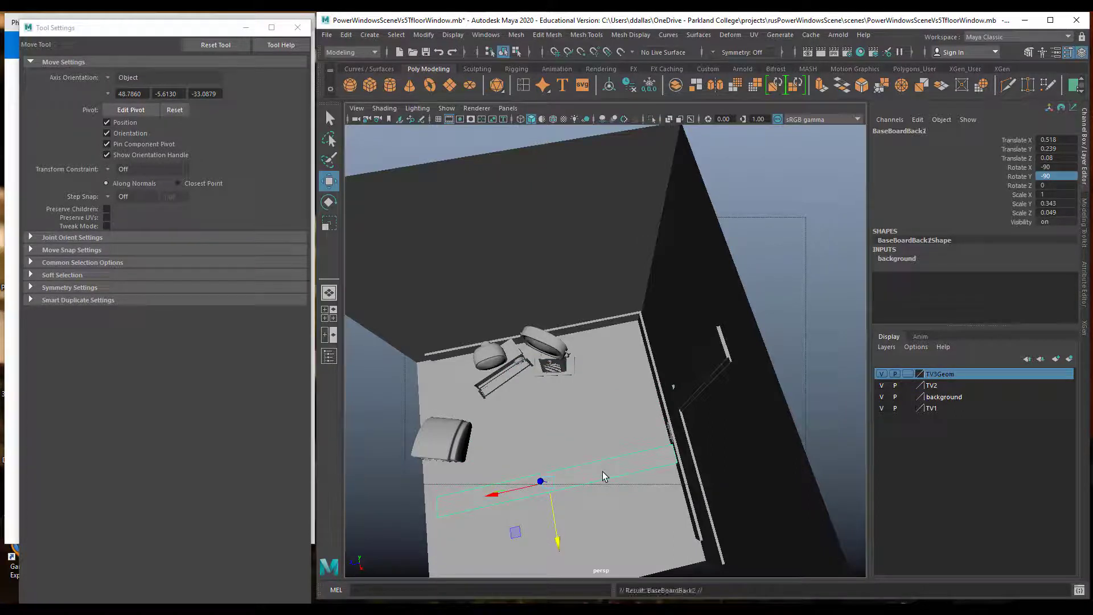
{"action": "key", "text": "ctrl+d"}
{"action": "left_click_drag", "start_coordinate": [558, 544], "coordinate": [558, 578]}
Select the vertices at the second plank's open-side end and pull them inward to shorten the plank.
{"action": "left_click_drag", "start_coordinate": [615, 485], "coordinate": [637, 461], "text": "alt"}
{"action": "middle_click_drag", "start_coordinate": [637, 461], "coordinate": [681, 326], "text": "alt"}
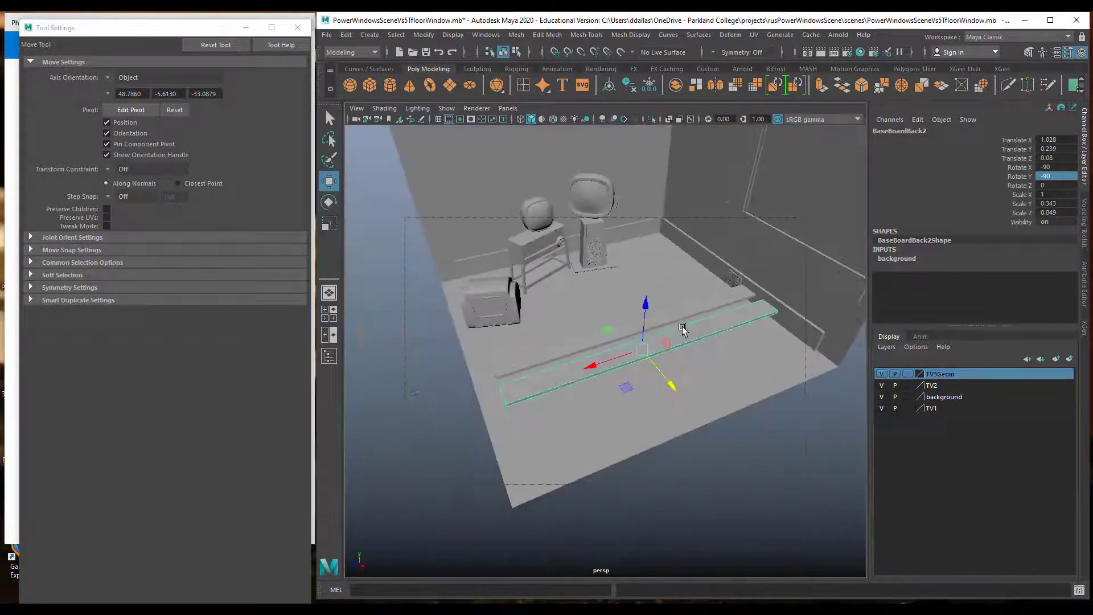
{"action": "right_click_drag", "start_coordinate": [682, 325], "coordinate": [733, 329], "text": "alt"}
{"action": "right_click_drag", "start_coordinate": [473, 418], "coordinate": [433, 310]}
{"action": "left_click_drag", "start_coordinate": [422, 475], "coordinate": [441, 495]}
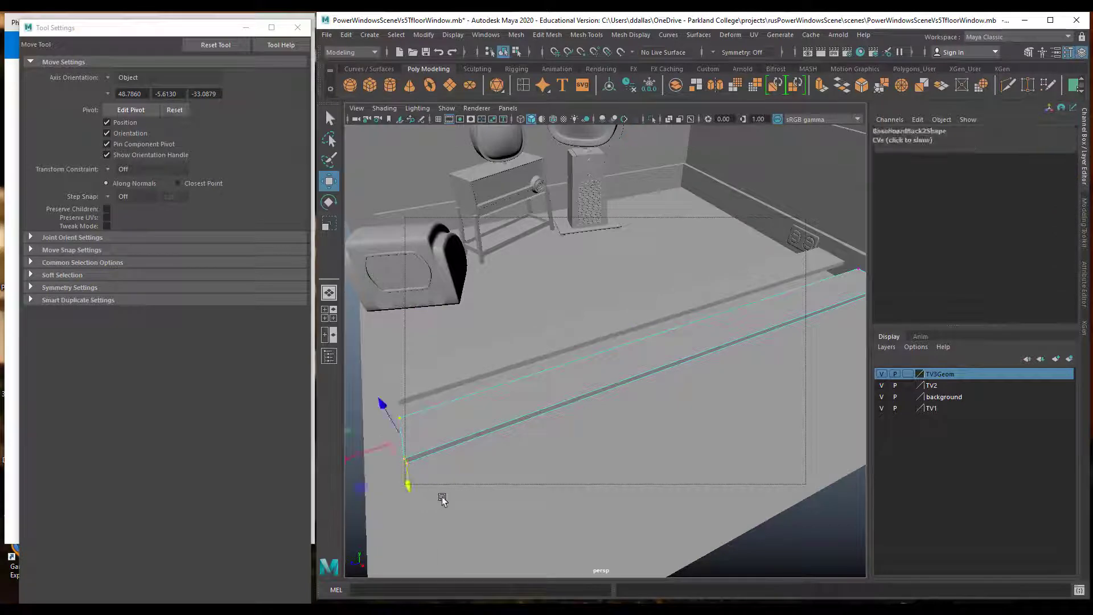
{"action": "left_click_drag", "start_coordinate": [365, 454], "coordinate": [455, 421]}
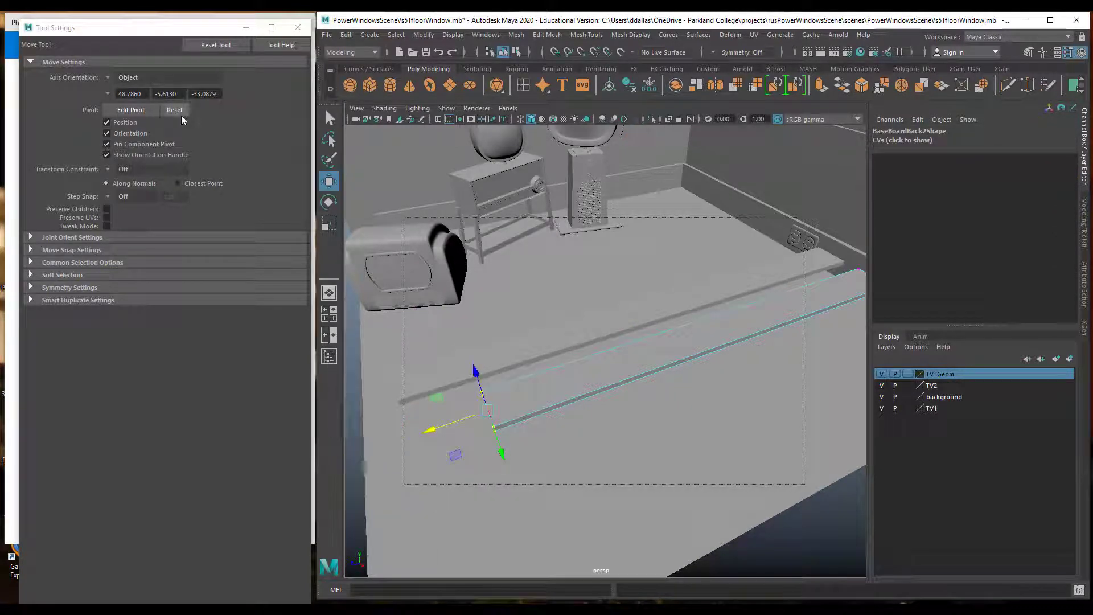
Set the Move tool's axis orientation to World and pull the second plank's end vertices further inward.
{"action": "left_click", "coordinate": [108, 77]}
{"action": "left_click", "coordinate": [133, 92]}
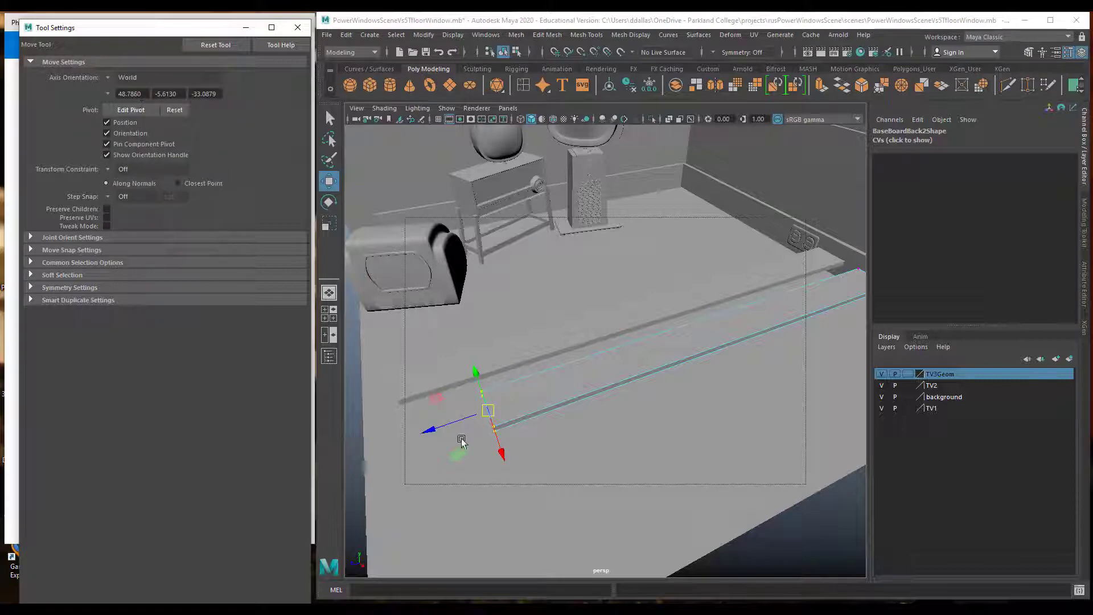
{"action": "left_click_drag", "start_coordinate": [429, 434], "coordinate": [695, 363]}
Try the Component, Normal and Object axis orientations for the Move tool, and return it to World.
{"action": "left_click", "coordinate": [109, 76]}
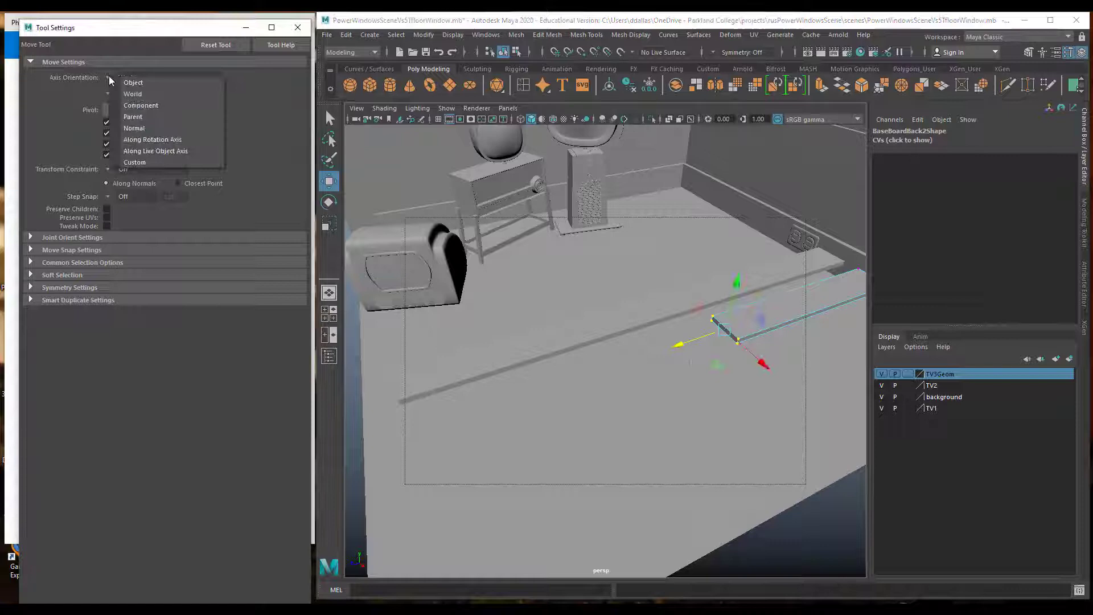
{"action": "left_click", "coordinate": [142, 105]}
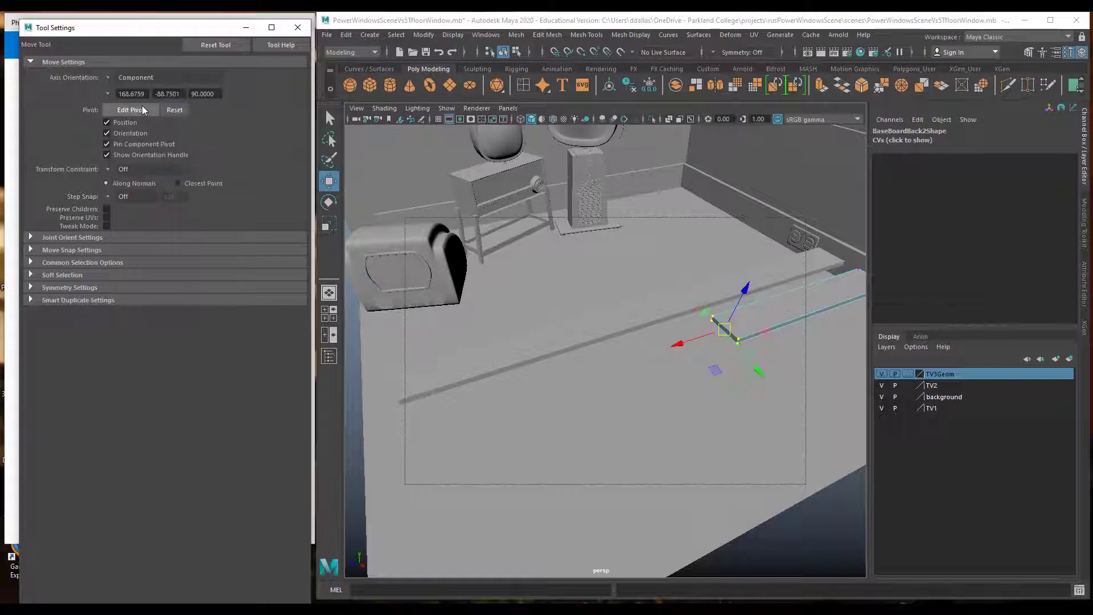
{"action": "left_click", "coordinate": [126, 78]}
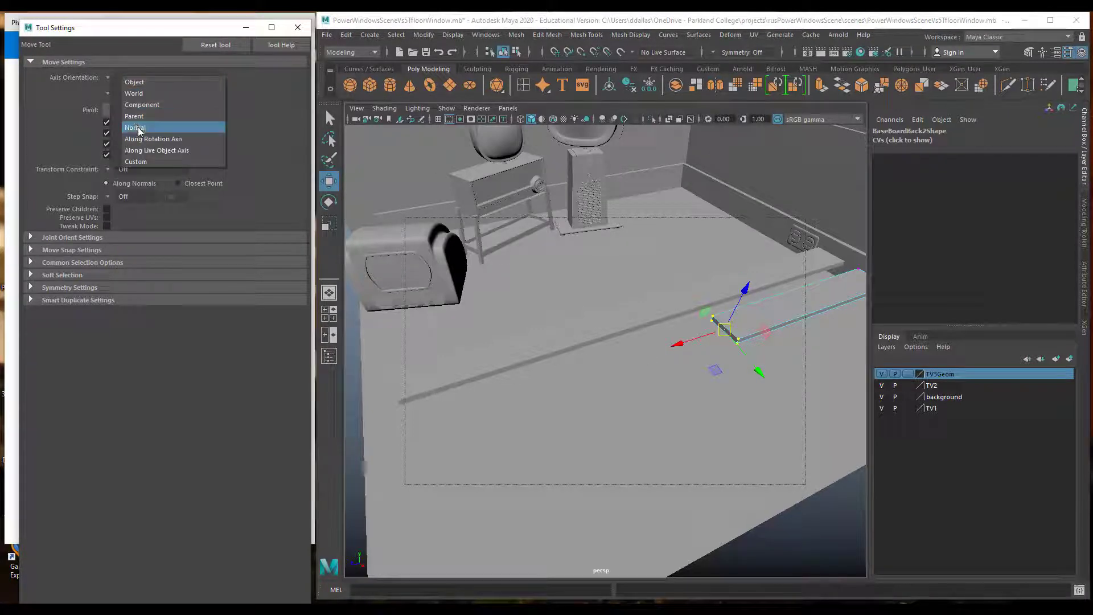
{"action": "left_click", "coordinate": [138, 129]}
{"action": "left_click", "coordinate": [125, 79]}
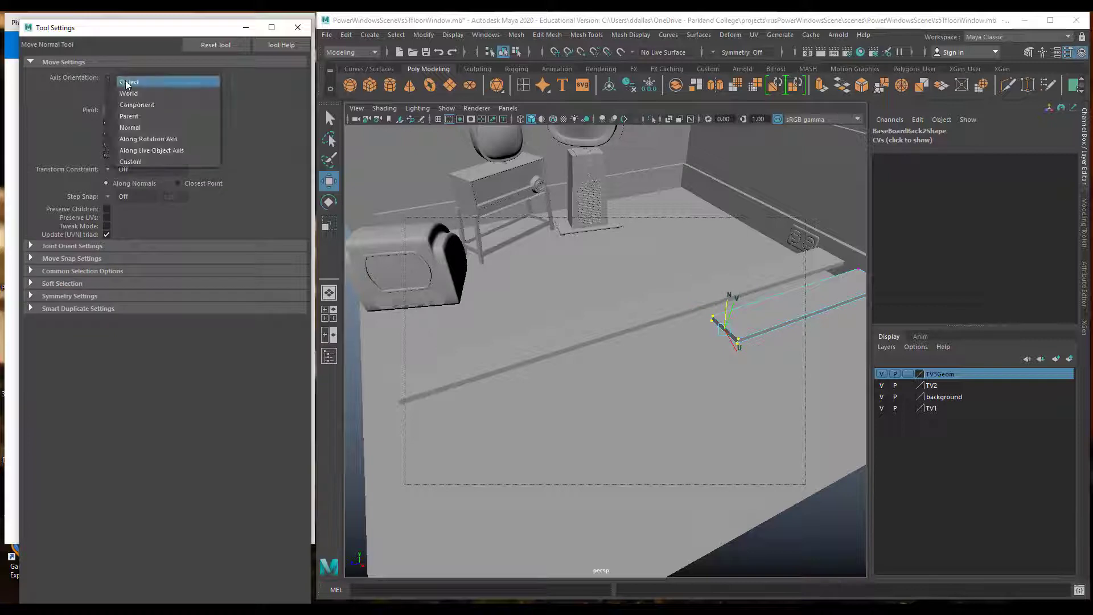
{"action": "left_click", "coordinate": [128, 83]}
{"action": "left_click", "coordinate": [112, 80]}
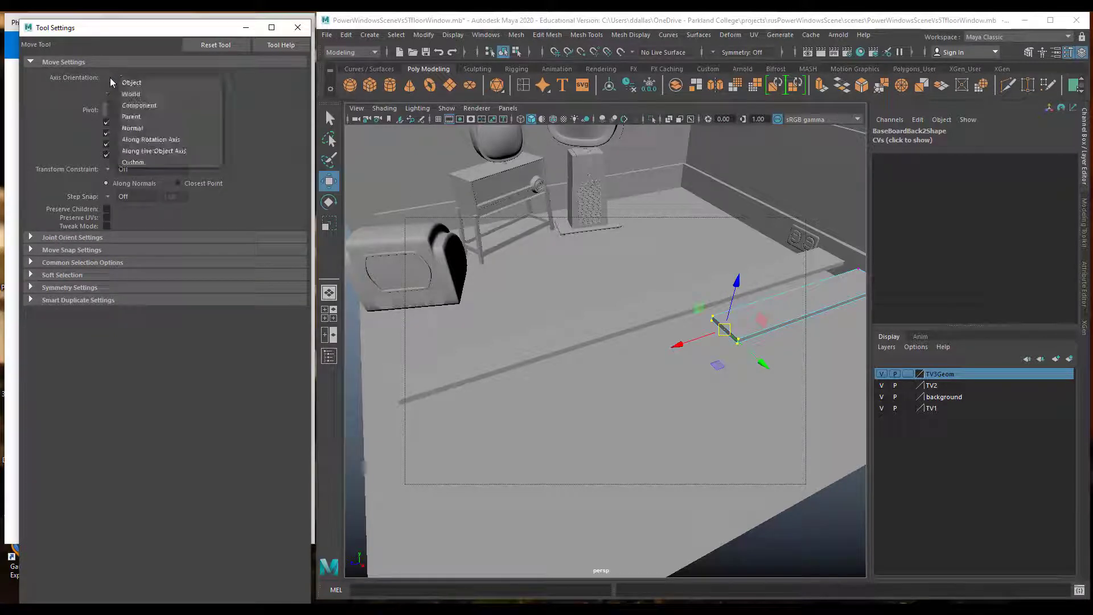
{"action": "left_click", "coordinate": [123, 91]}
{"action": "left_click_drag", "start_coordinate": [680, 352], "coordinate": [726, 356]}
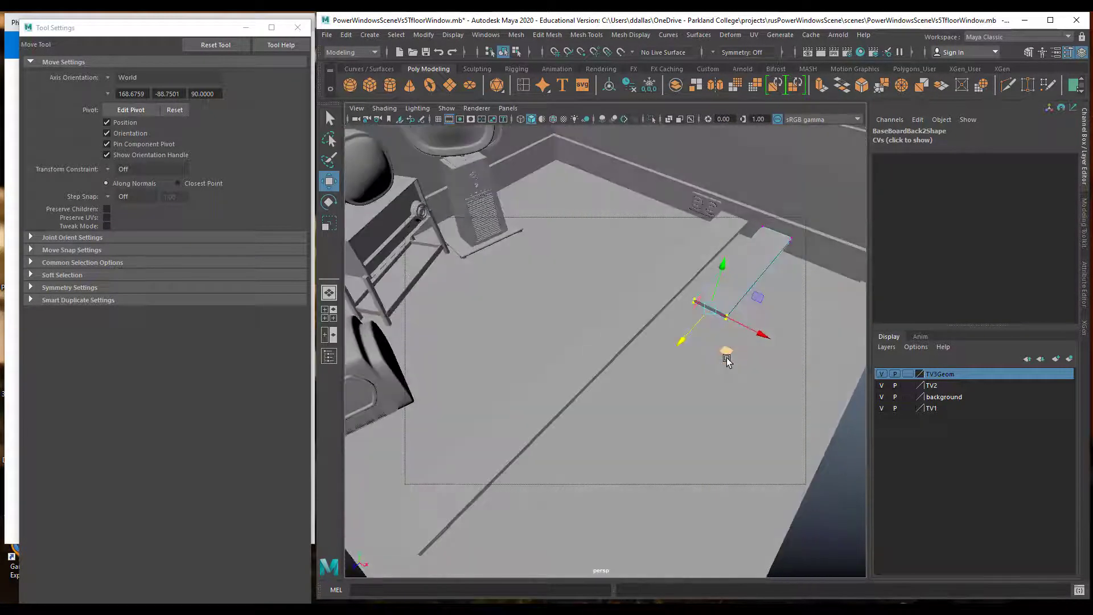
Uncover the album cover reference and enlarge the floor area to examine the wooden planks near the figure's foot.
{"action": "left_click", "coordinate": [246, 27]}
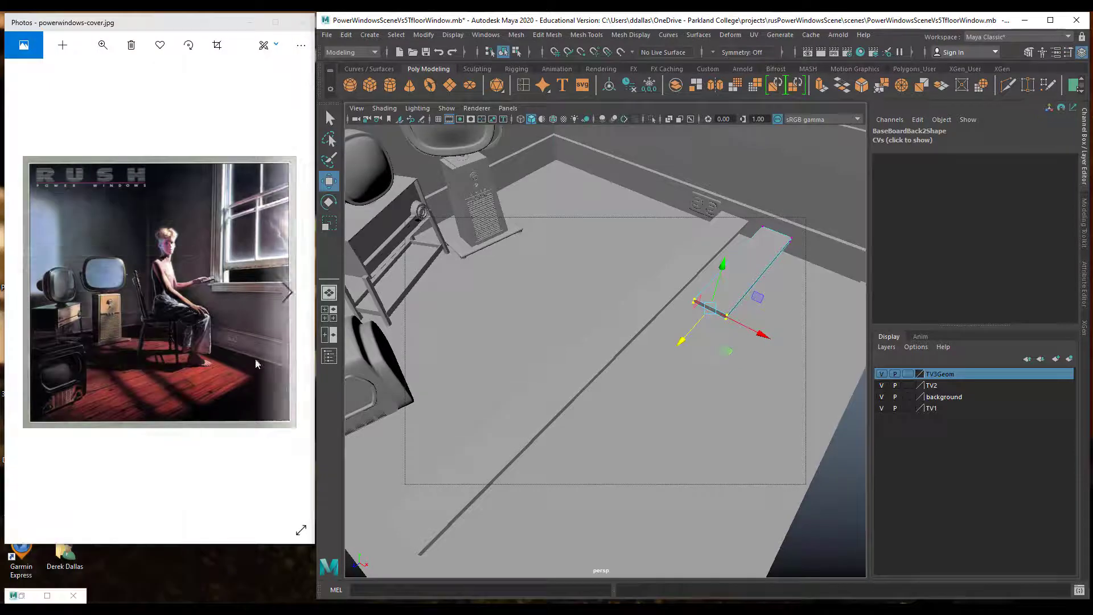
{"action": "scroll", "coordinate": [219, 368], "scroll_direction": "down", "scroll_amount": 1}
{"action": "scroll", "coordinate": [217, 368], "scroll_direction": "up", "scroll_amount": 1}
{"action": "left_click", "coordinate": [223, 392]}
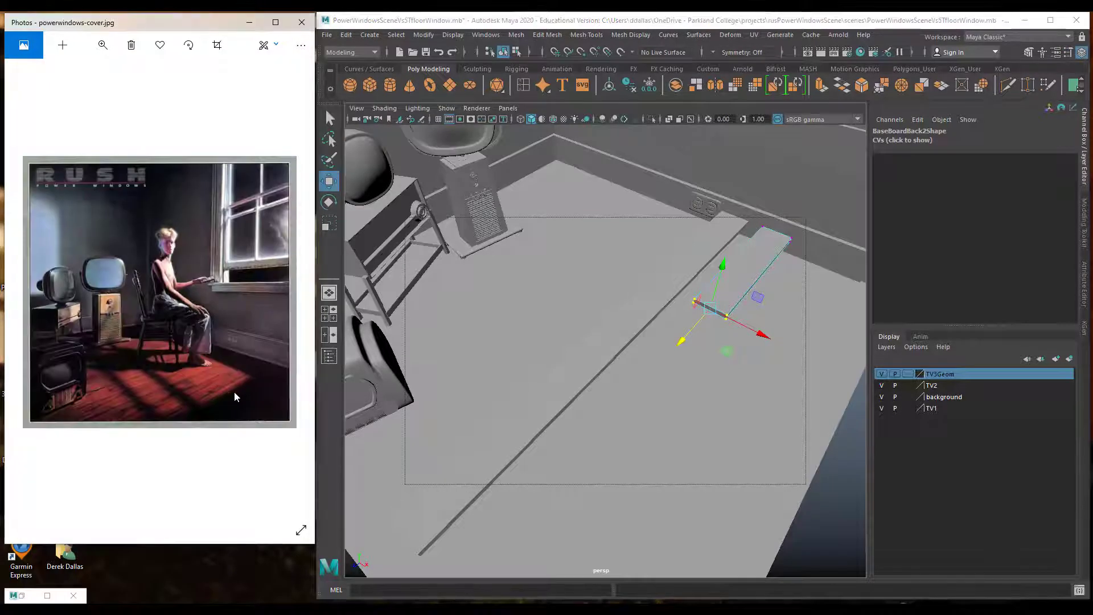
{"action": "left_click", "coordinate": [102, 45]}
{"action": "left_click", "coordinate": [63, 82]}
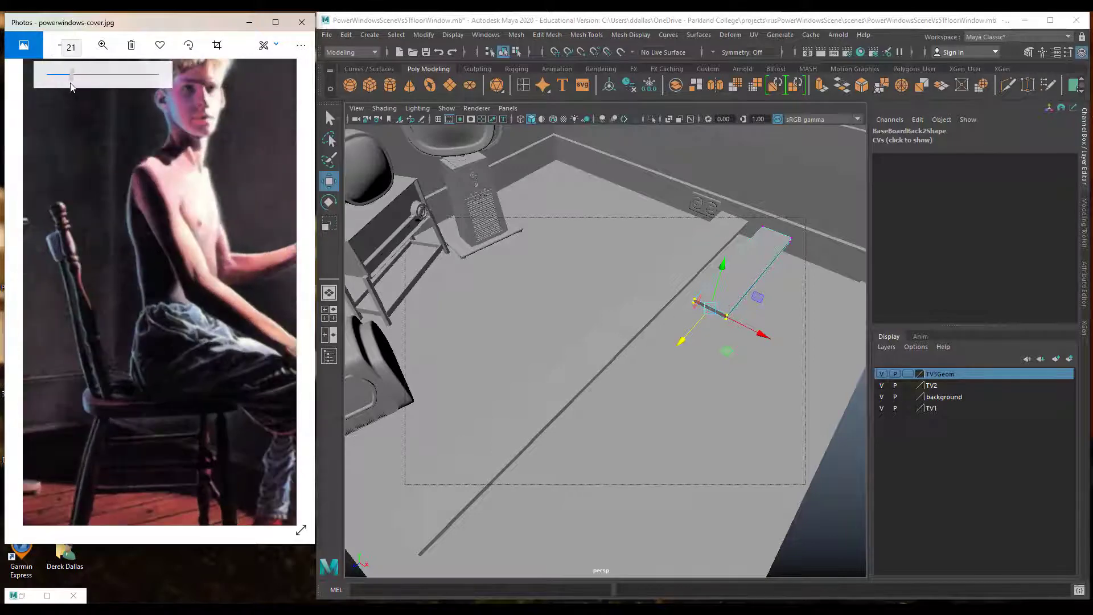
{"action": "left_click_drag", "start_coordinate": [194, 479], "coordinate": [104, 354]}
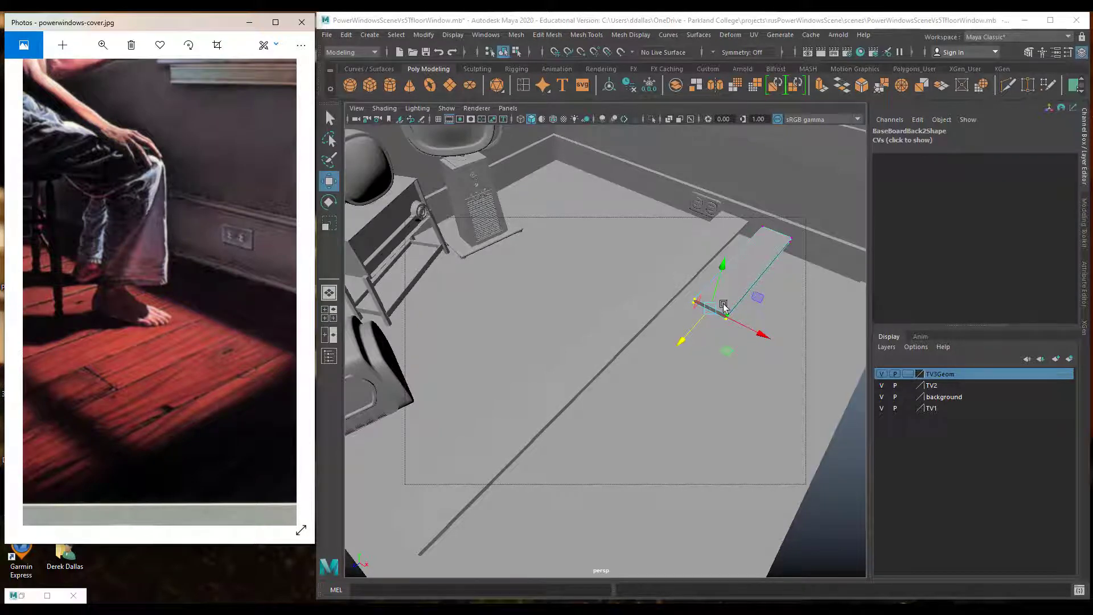
Scale the long plank to about 0.639 in X and place it end to end with the short plank at about X 1.025, Z 0.719.
{"action": "left_click", "coordinate": [678, 344]}
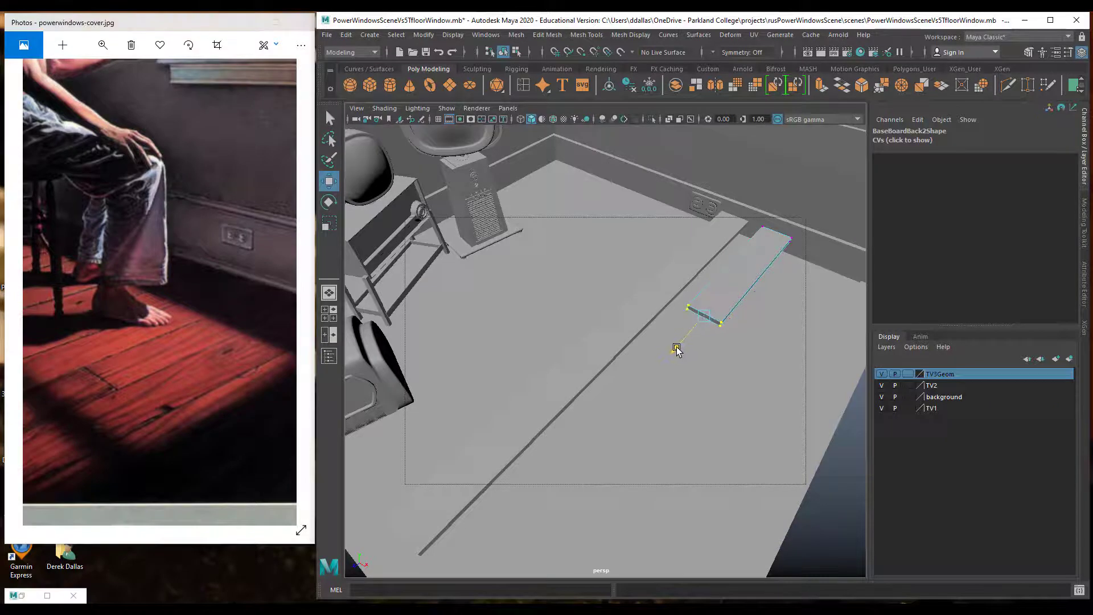
{"action": "left_click", "coordinate": [639, 322]}
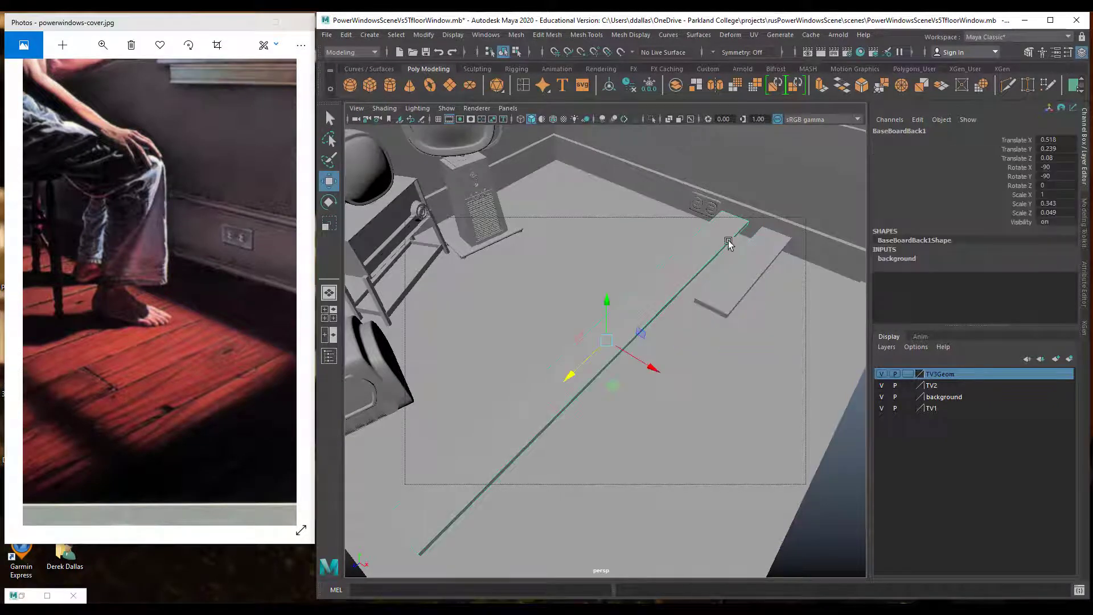
{"action": "key", "text": "r"}
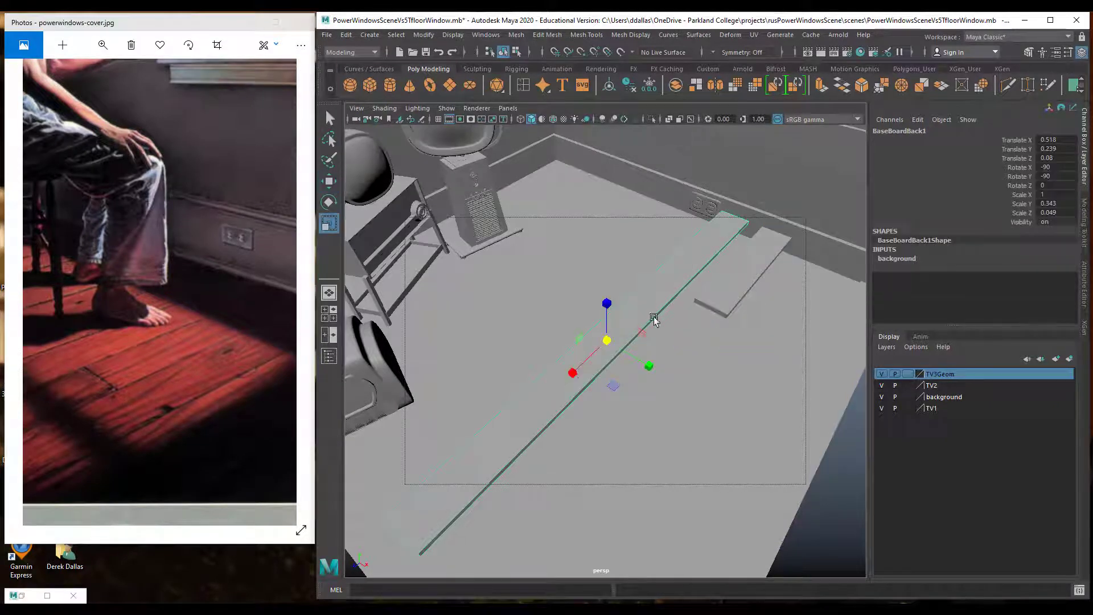
{"action": "left_click_drag", "start_coordinate": [576, 370], "coordinate": [705, 401]}
{"action": "key", "text": "w"}
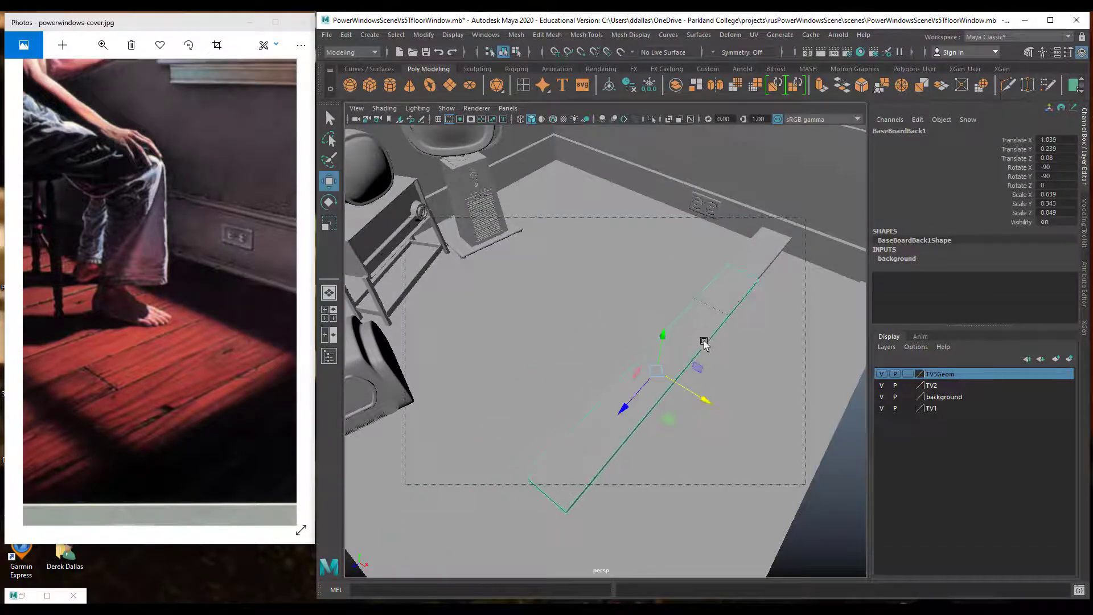
{"action": "left_click_drag", "start_coordinate": [630, 408], "coordinate": [578, 472]}
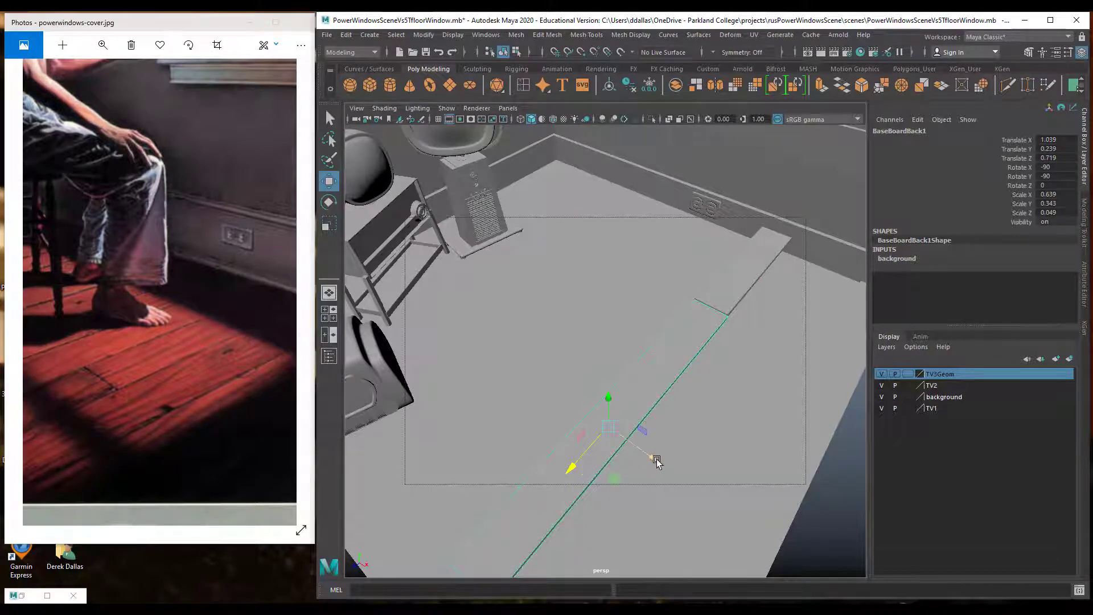
{"action": "left_click_drag", "start_coordinate": [657, 462], "coordinate": [655, 459]}
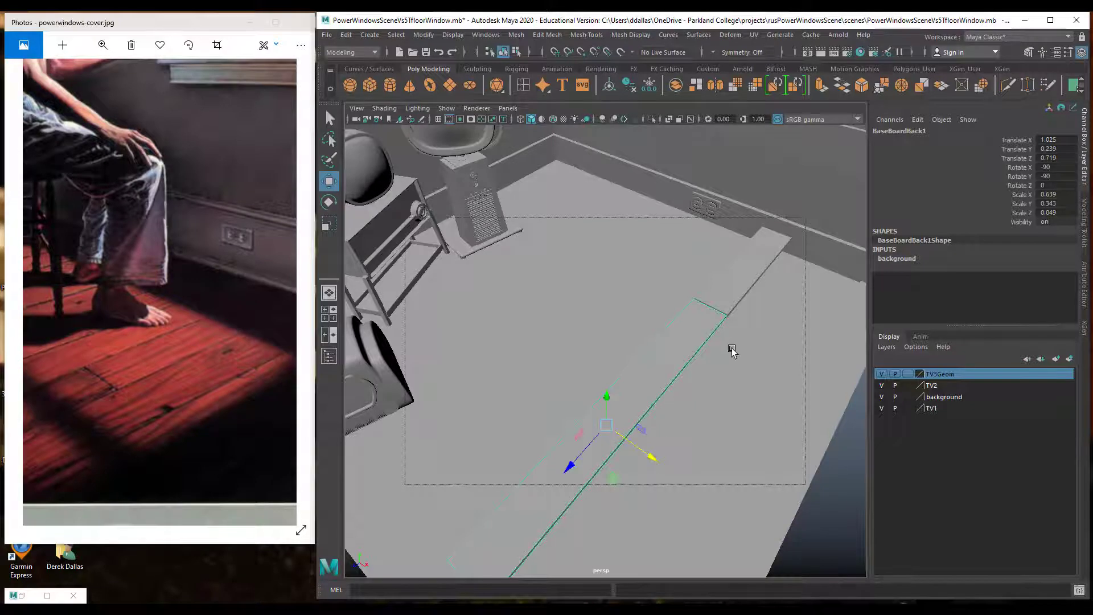
{"action": "left_click_drag", "start_coordinate": [732, 351], "coordinate": [725, 353], "text": "alt"}
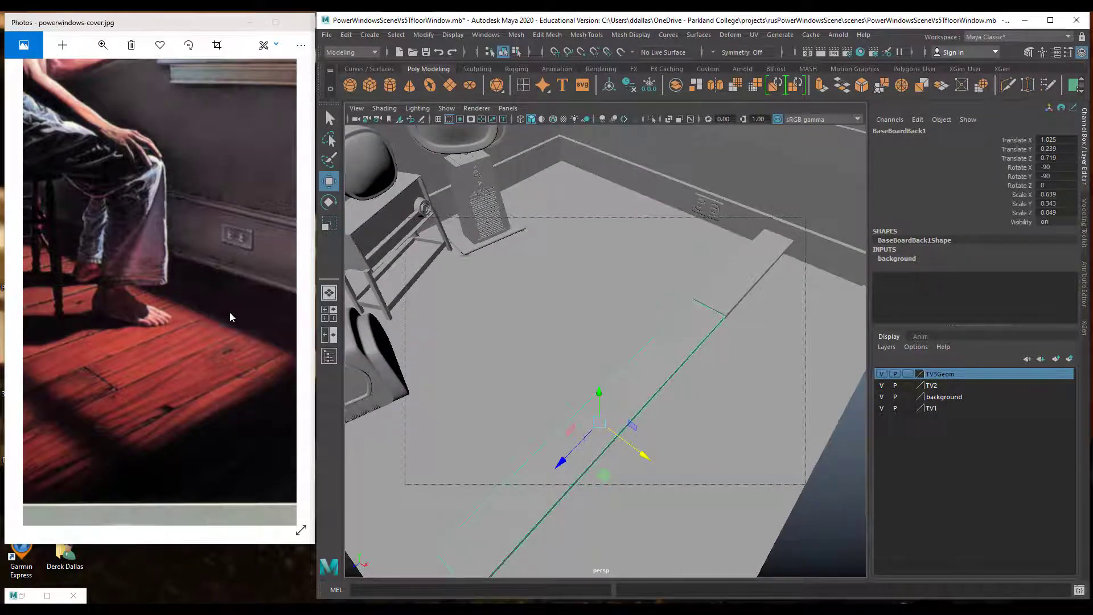
{"action": "left_click_drag", "start_coordinate": [744, 283], "coordinate": [717, 285], "text": "alt"}
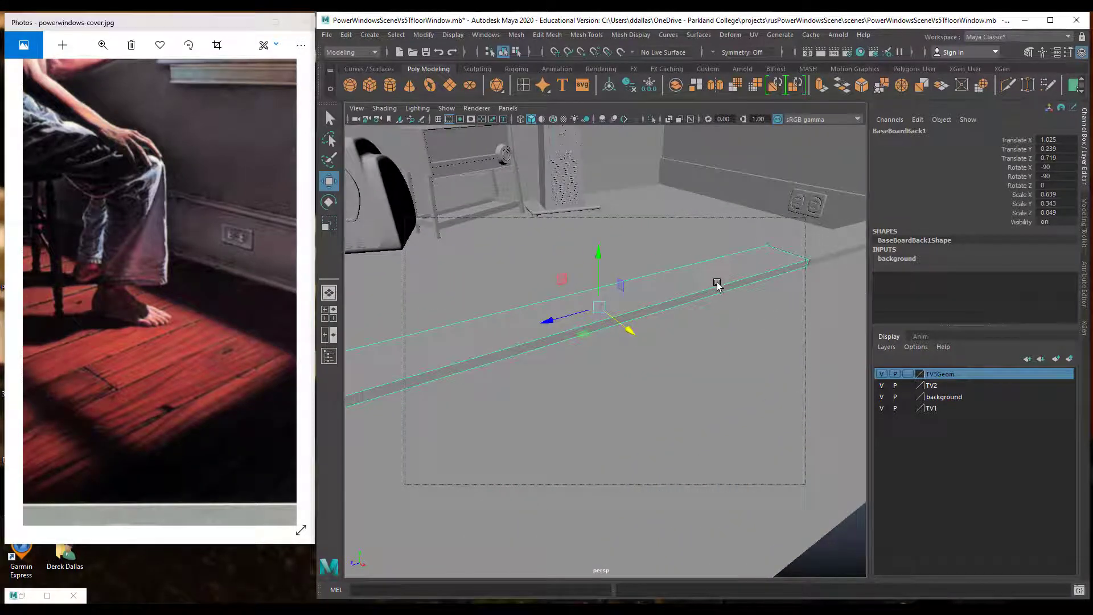
{"action": "right_click", "coordinate": [716, 285]}
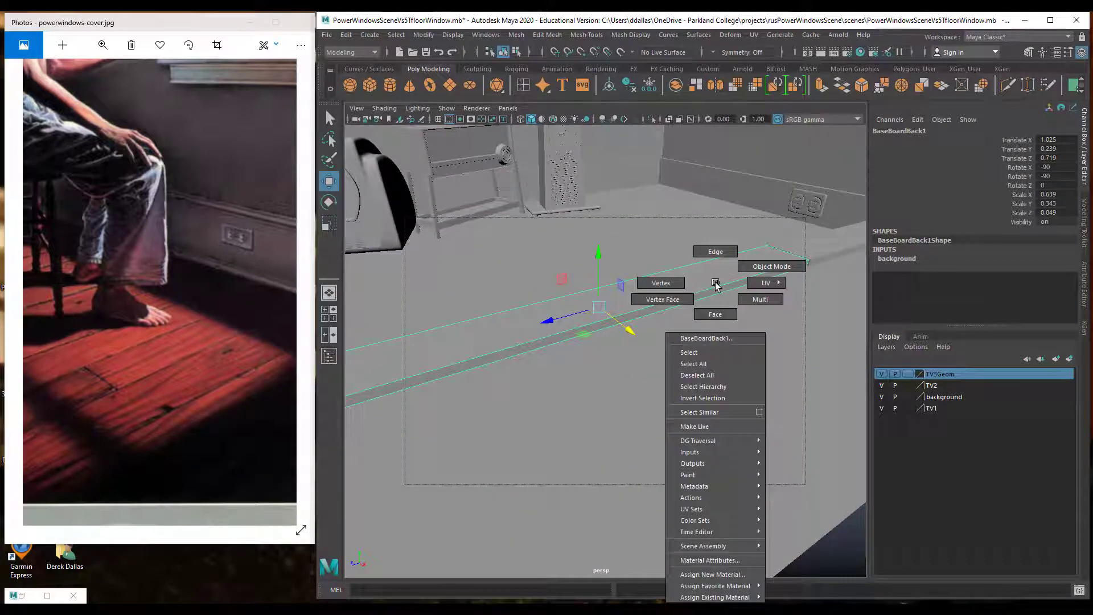
{"action": "left_click", "coordinate": [716, 251]}
{"action": "left_click", "coordinate": [721, 286]}
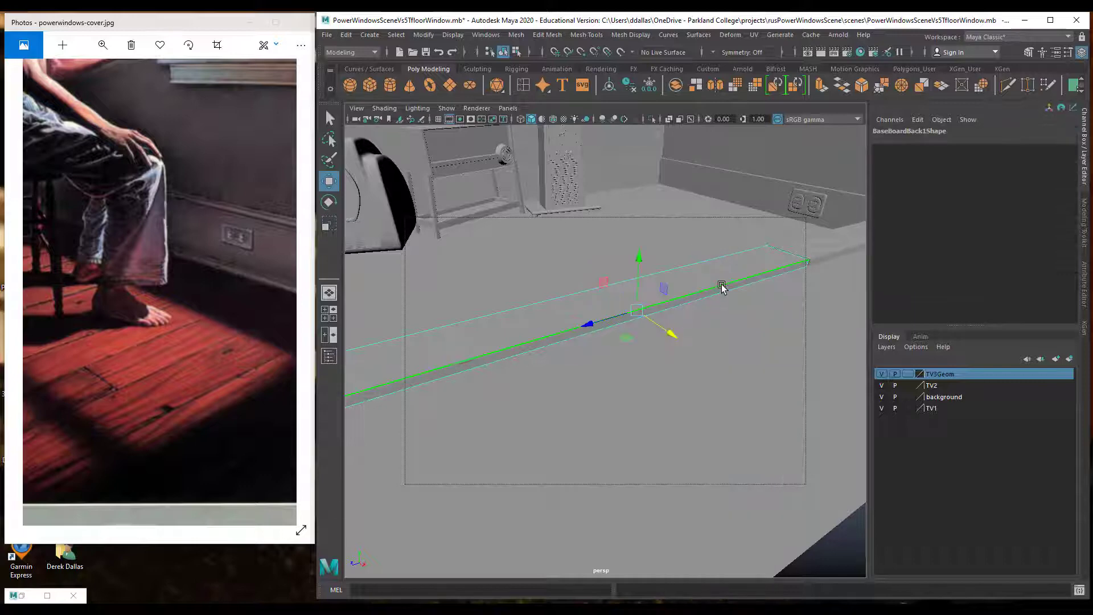
{"action": "left_click", "coordinate": [786, 247]}
Select the long plank's top face and extrude it upward with a Local Translate Z of about 0.018.
{"action": "right_click_drag", "start_coordinate": [718, 277], "coordinate": [719, 303]}
{"action": "left_click", "coordinate": [683, 283]}
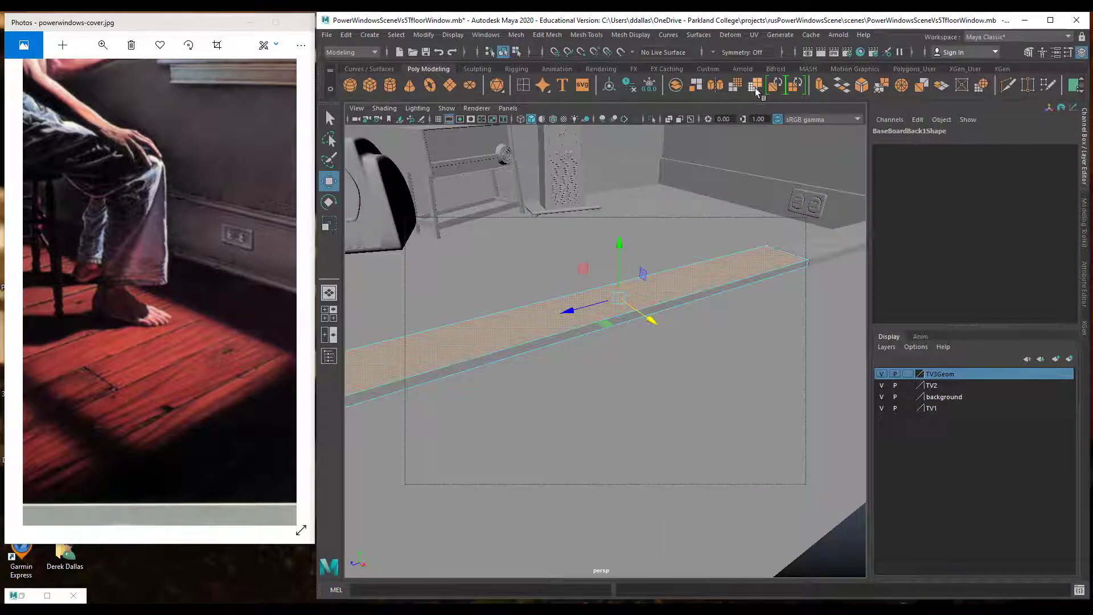
{"action": "left_click", "coordinate": [819, 86]}
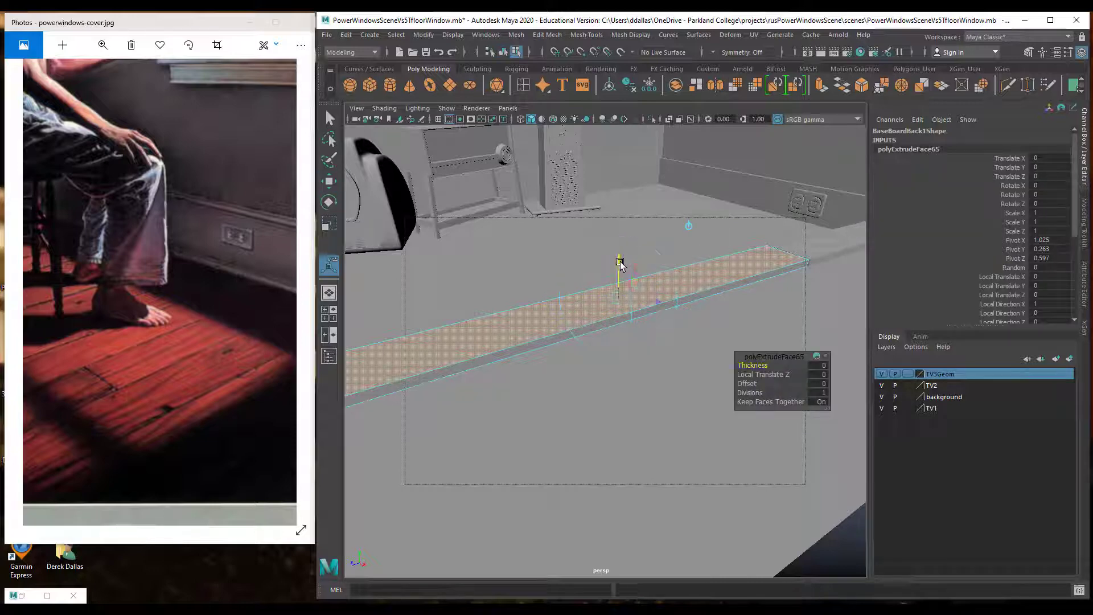
{"action": "left_click_drag", "start_coordinate": [618, 260], "coordinate": [621, 245]}
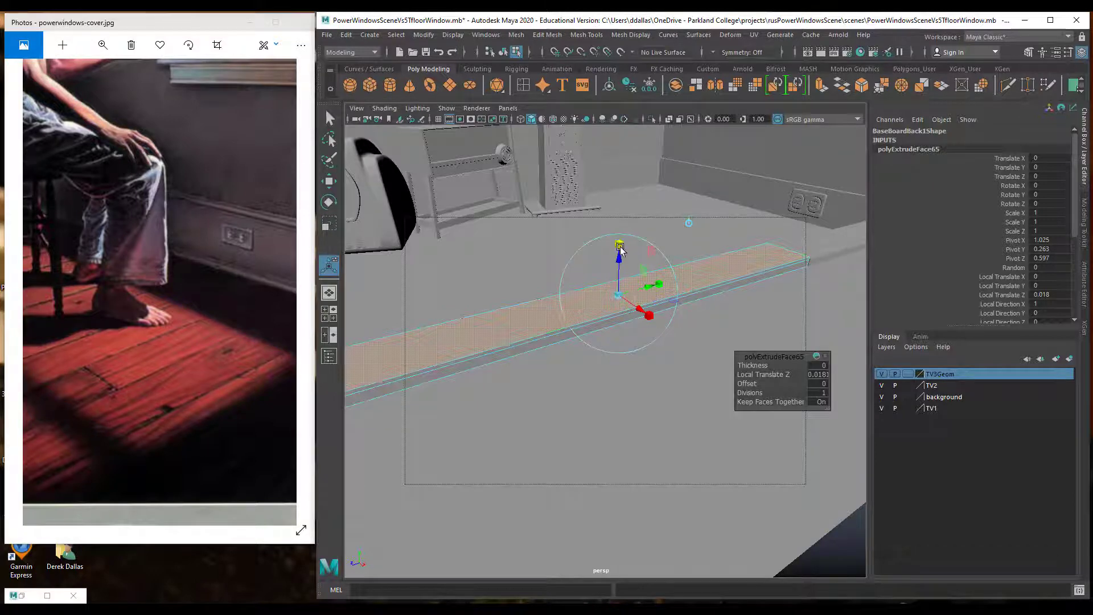
{"action": "left_click", "coordinate": [619, 295]}
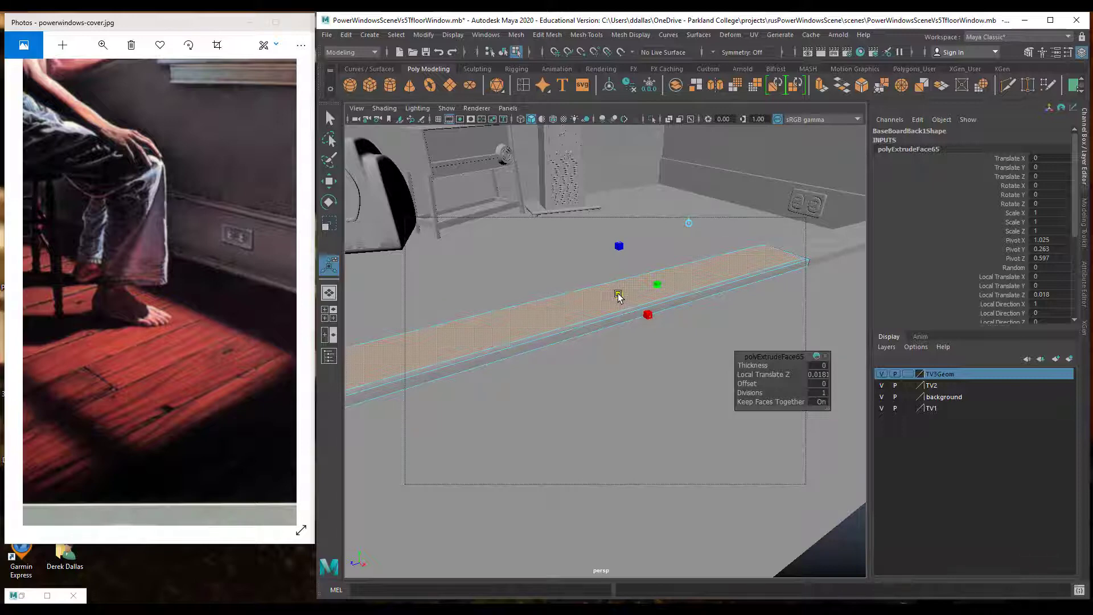
{"action": "left_click", "coordinate": [619, 294]}
{"action": "key", "text": "ctrl+z"}
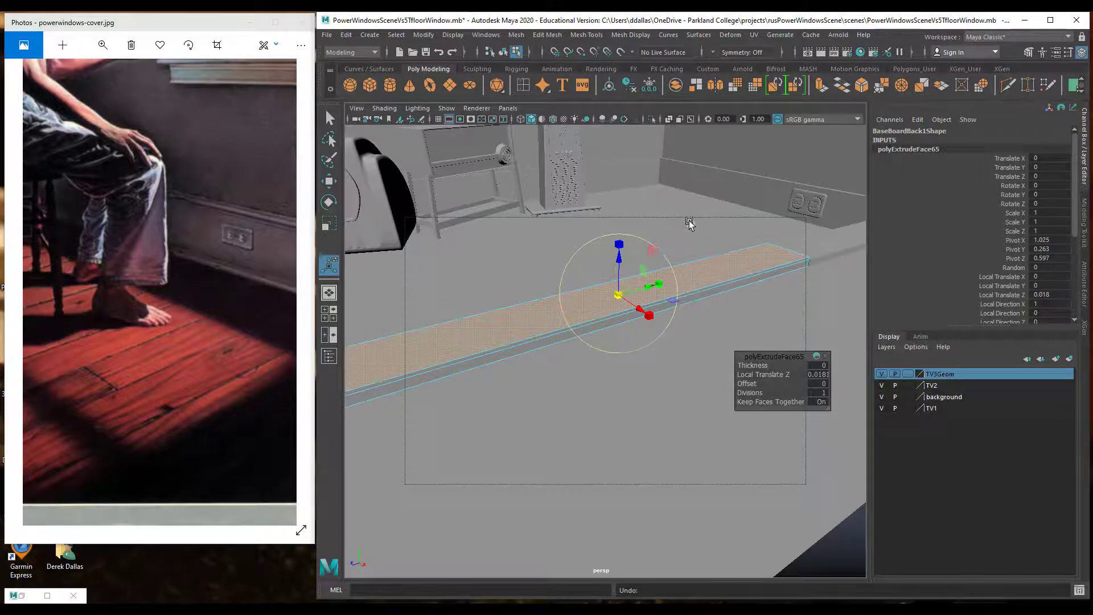
Using world axes, scale the extruded face to about 0.983 in X and Y and 0.994 in Z, and lower it about 0.007.
{"action": "left_click", "coordinate": [688, 222]}
{"action": "left_click", "coordinate": [619, 248]}
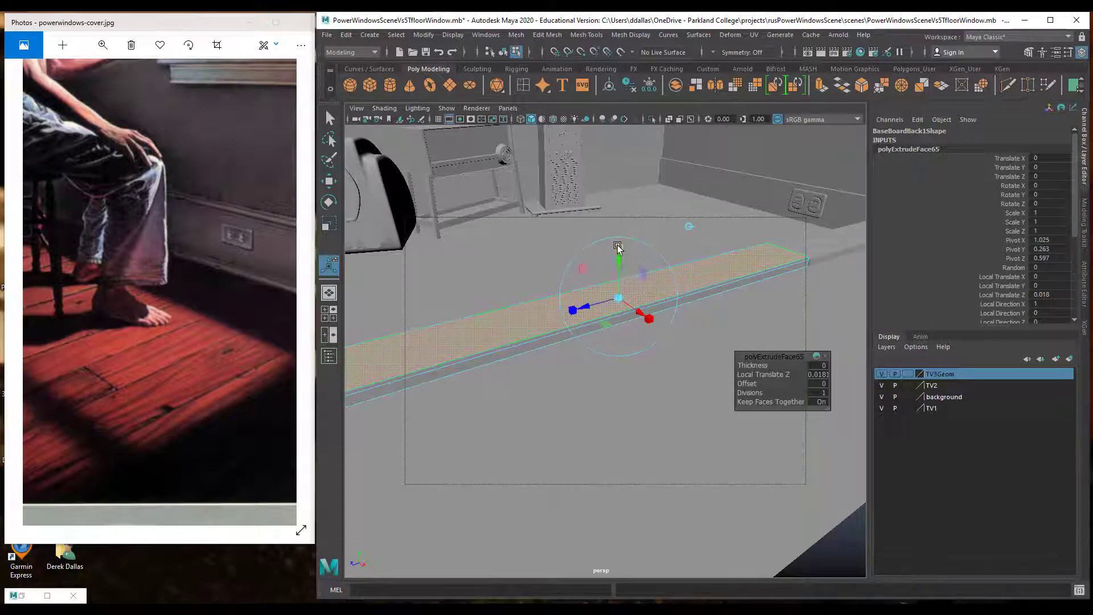
{"action": "left_click_drag", "start_coordinate": [617, 295], "coordinate": [617, 293]}
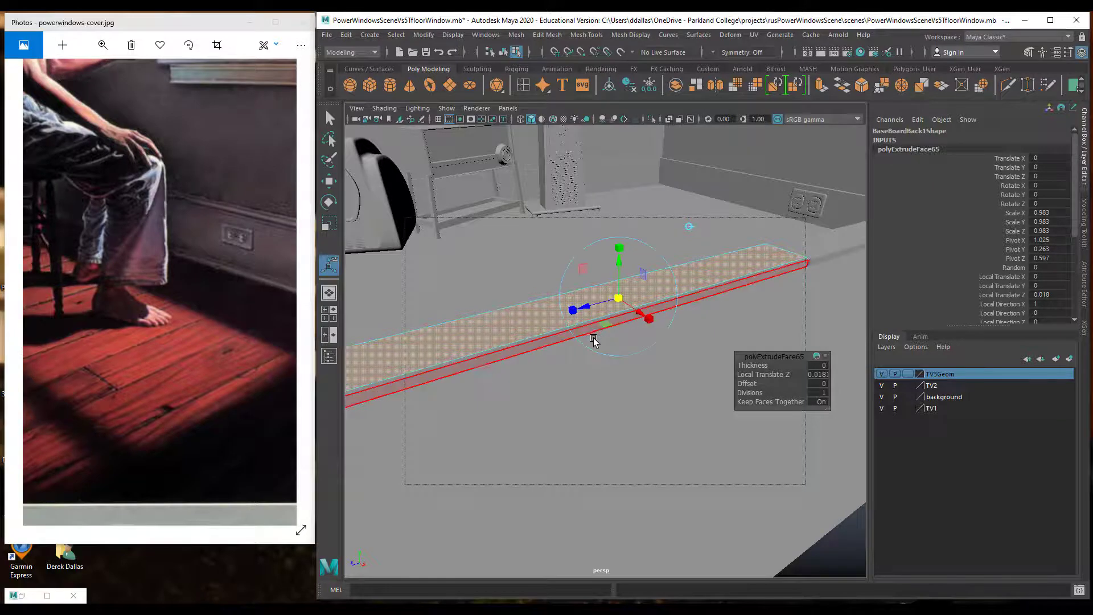
{"action": "left_click_drag", "start_coordinate": [552, 367], "coordinate": [654, 253], "text": "alt"}
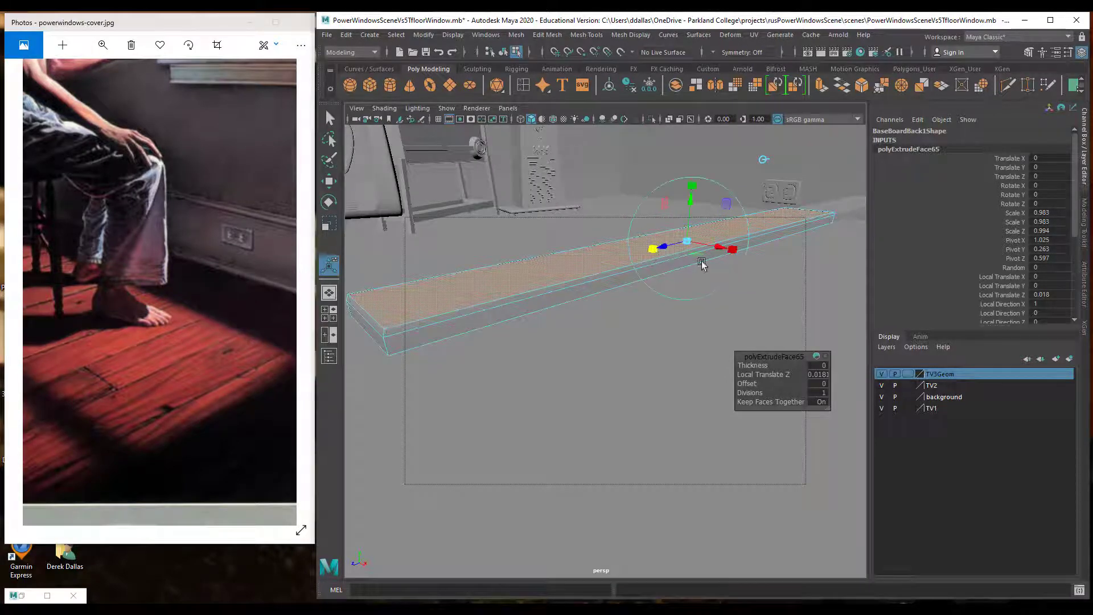
{"action": "left_click_drag", "start_coordinate": [703, 261], "coordinate": [683, 344], "text": "alt"}
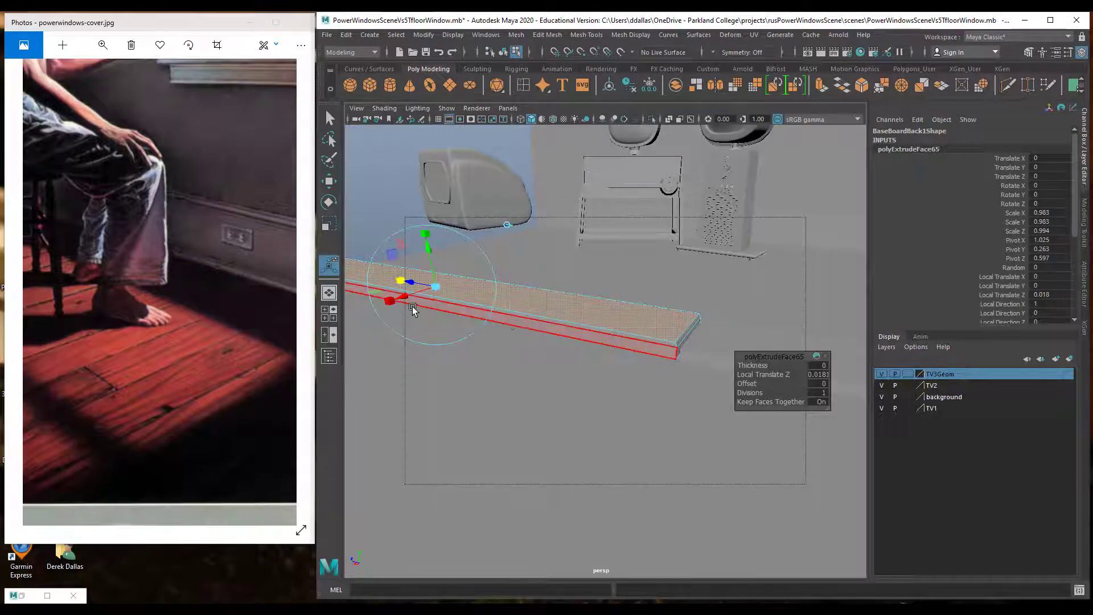
{"action": "left_click_drag", "start_coordinate": [428, 246], "coordinate": [430, 250]}
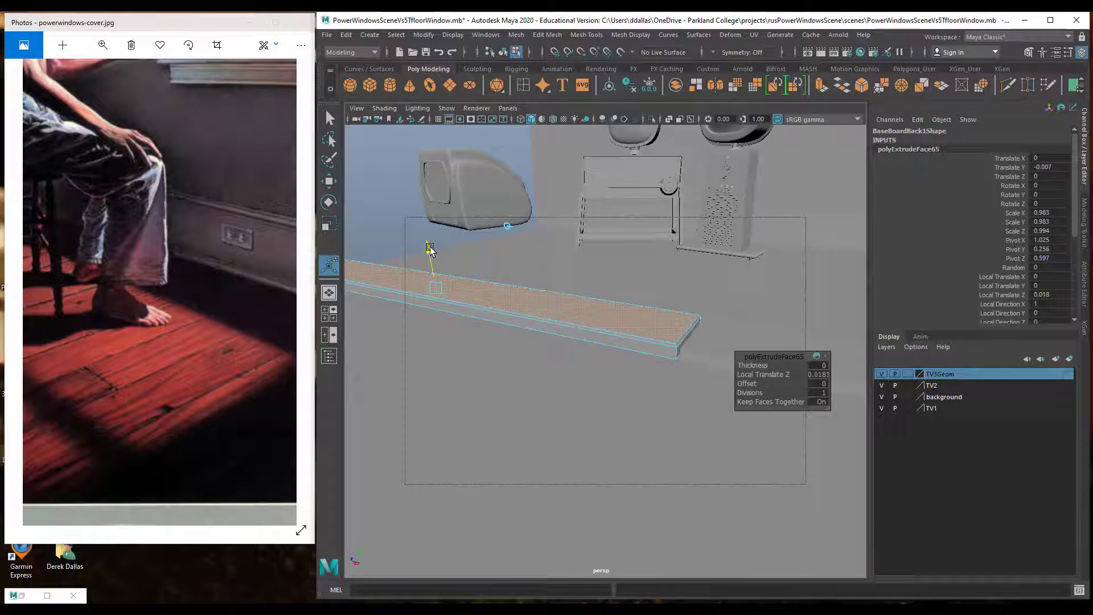
Delete the short plain plank beside the beveled one and select the remaining beveled plank as an object.
{"action": "left_click_drag", "start_coordinate": [507, 285], "coordinate": [561, 273], "text": "alt"}
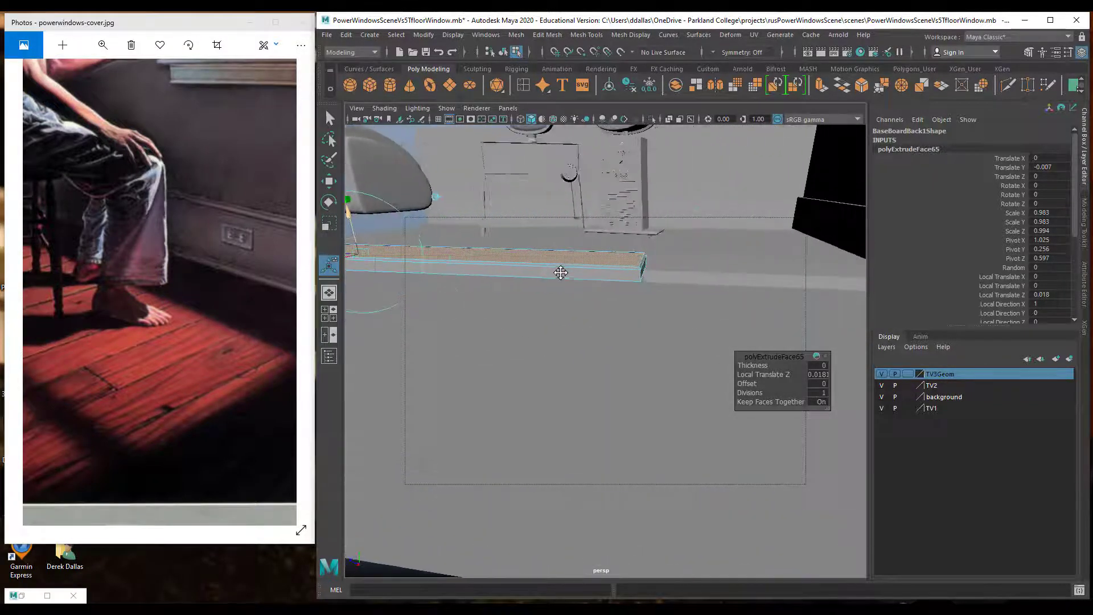
{"action": "left_click", "coordinate": [664, 272]}
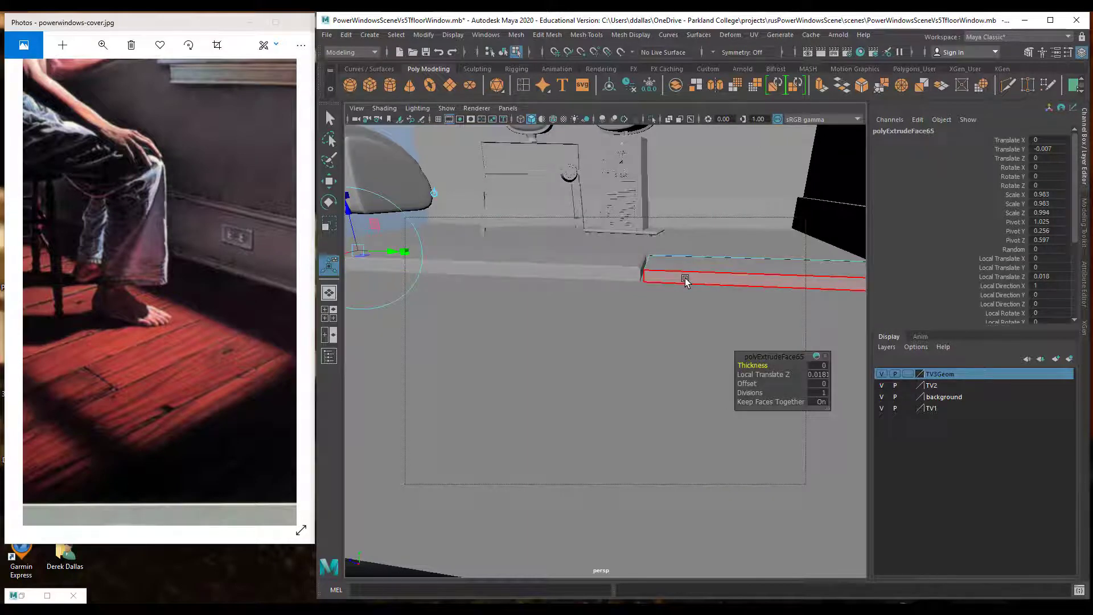
{"action": "right_click_drag", "start_coordinate": [685, 279], "coordinate": [702, 282]}
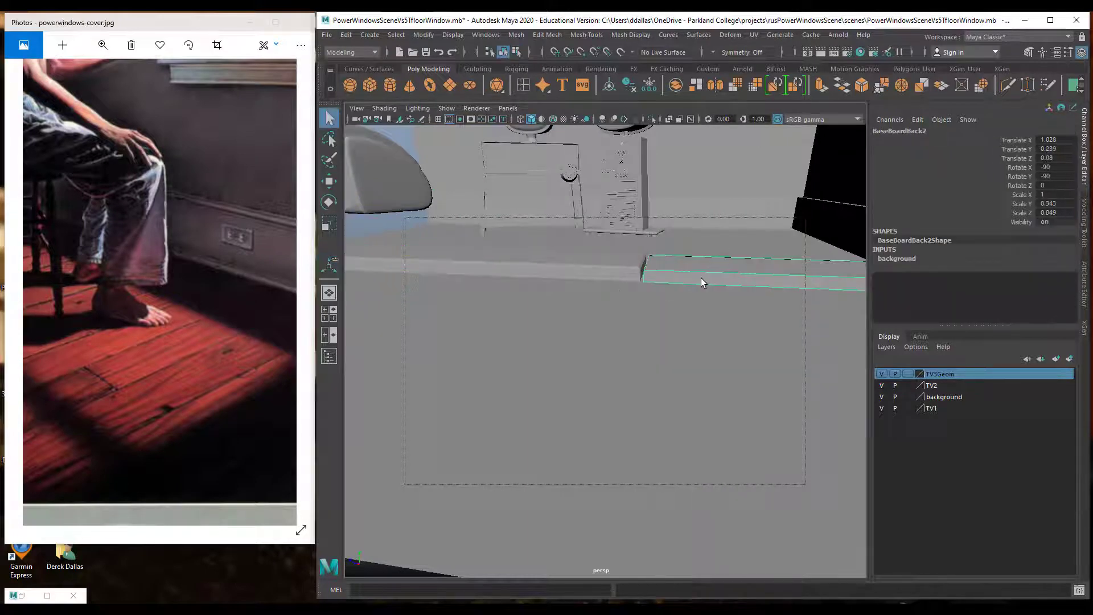
{"action": "key", "text": "Delete"}
{"action": "left_click", "coordinate": [635, 277]}
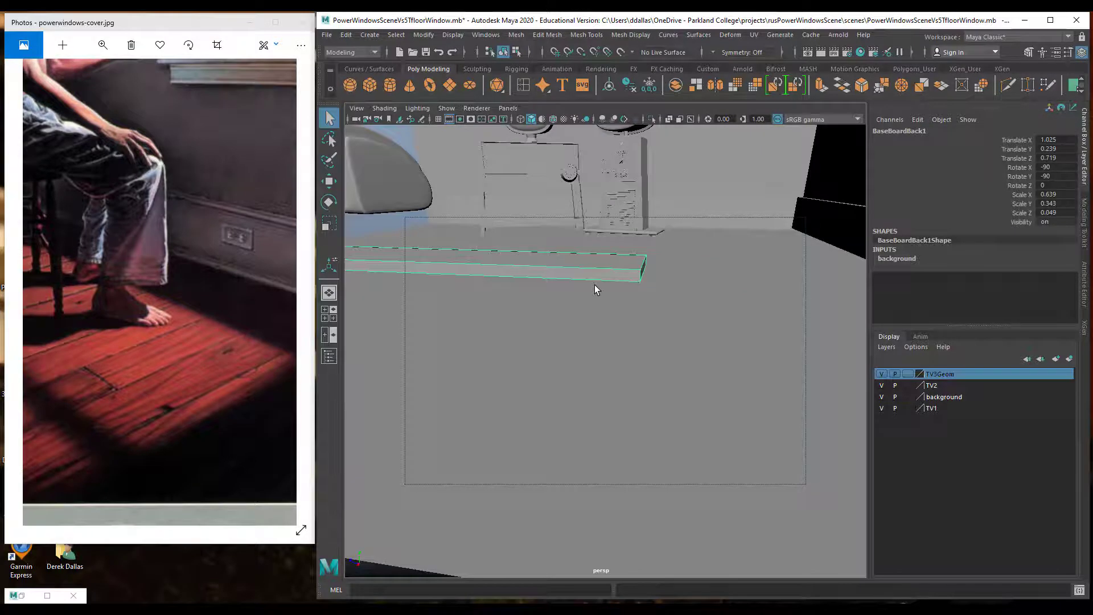
{"action": "scroll", "coordinate": [594, 285], "scroll_direction": "down", "scroll_amount": 4}
{"action": "middle_click_drag", "start_coordinate": [590, 309], "coordinate": [677, 311], "text": "alt"}
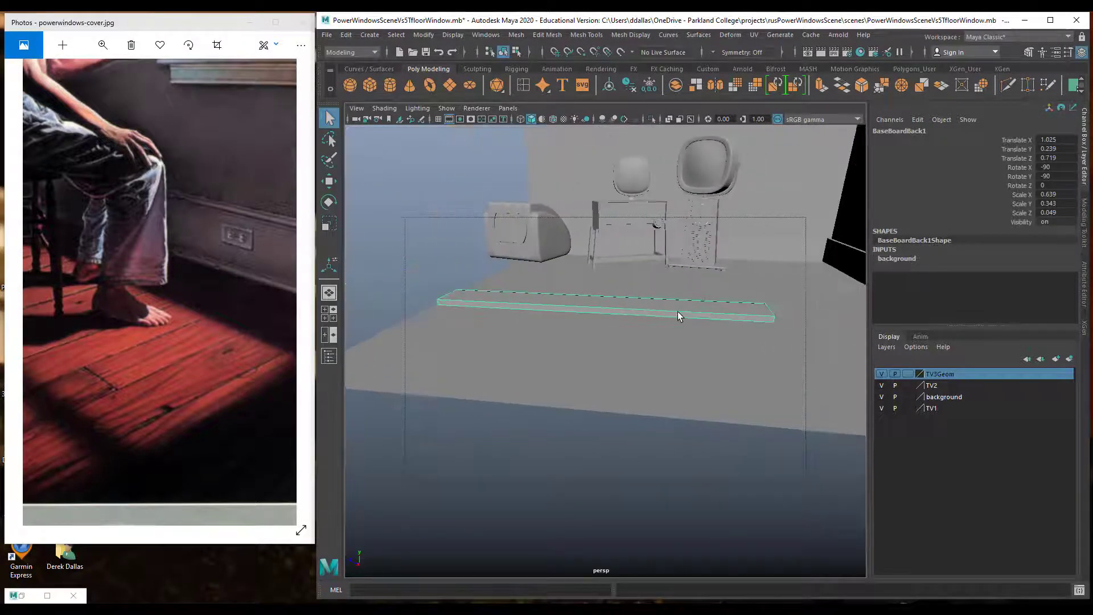
Duplicate the beveled plank and slide the copy lengthwise toward the right wall.
{"action": "right_click_drag", "start_coordinate": [683, 313], "coordinate": [613, 305], "text": "alt"}
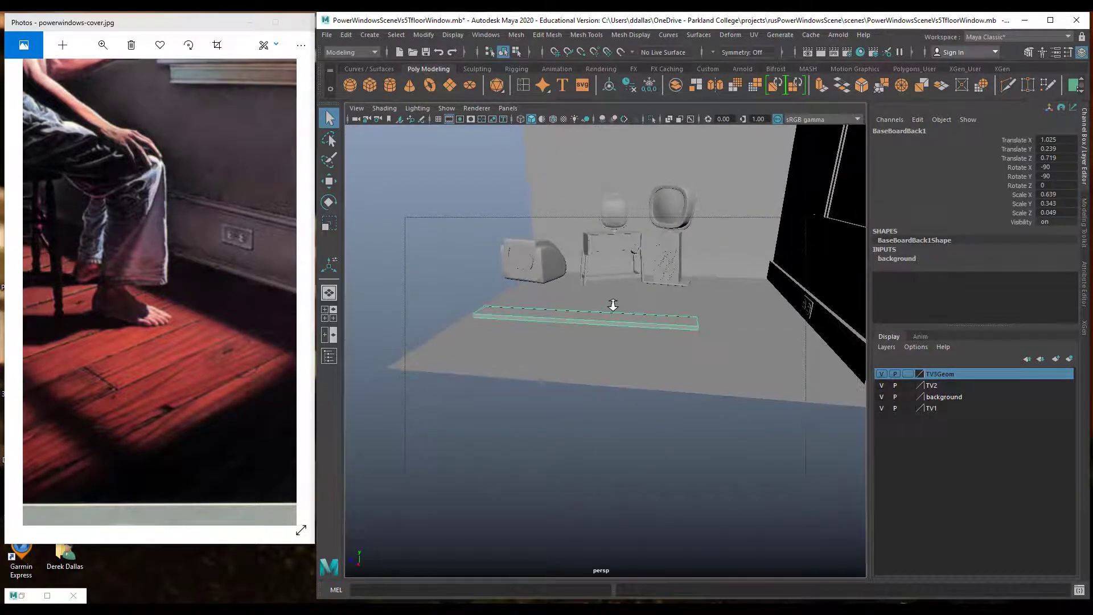
{"action": "key", "text": "ctrl+d"}
{"action": "key", "text": "w"}
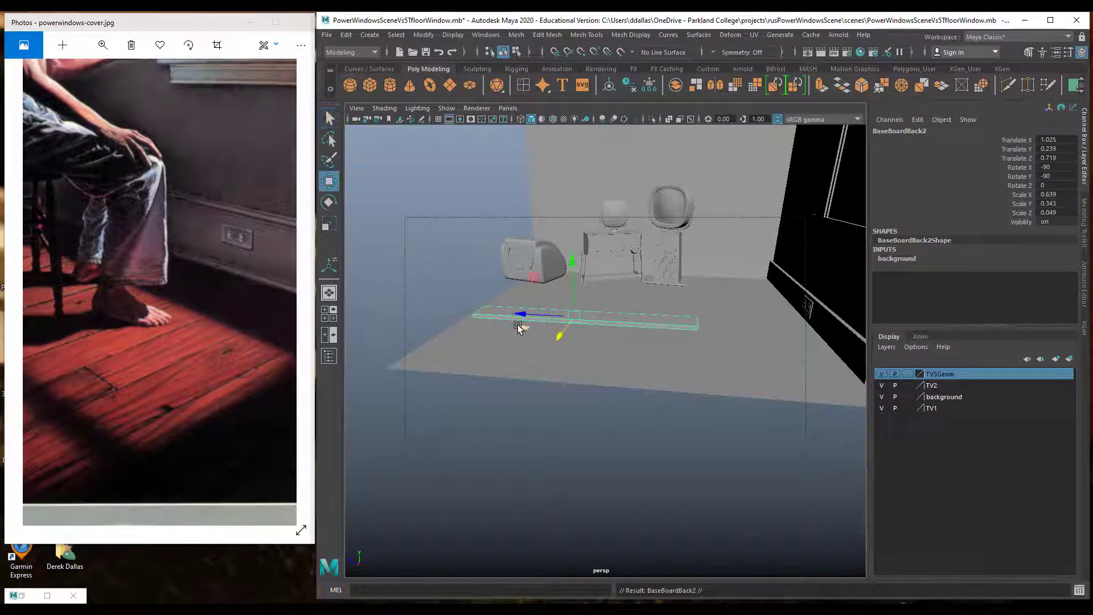
{"action": "left_click_drag", "start_coordinate": [524, 314], "coordinate": [707, 349]}
Shorten the original plank to under half its length by moving its wall-side end vertices inward along its length.
{"action": "right_click_drag", "start_coordinate": [686, 336], "coordinate": [649, 309]}
{"action": "left_click_drag", "start_coordinate": [669, 336], "coordinate": [714, 359]}
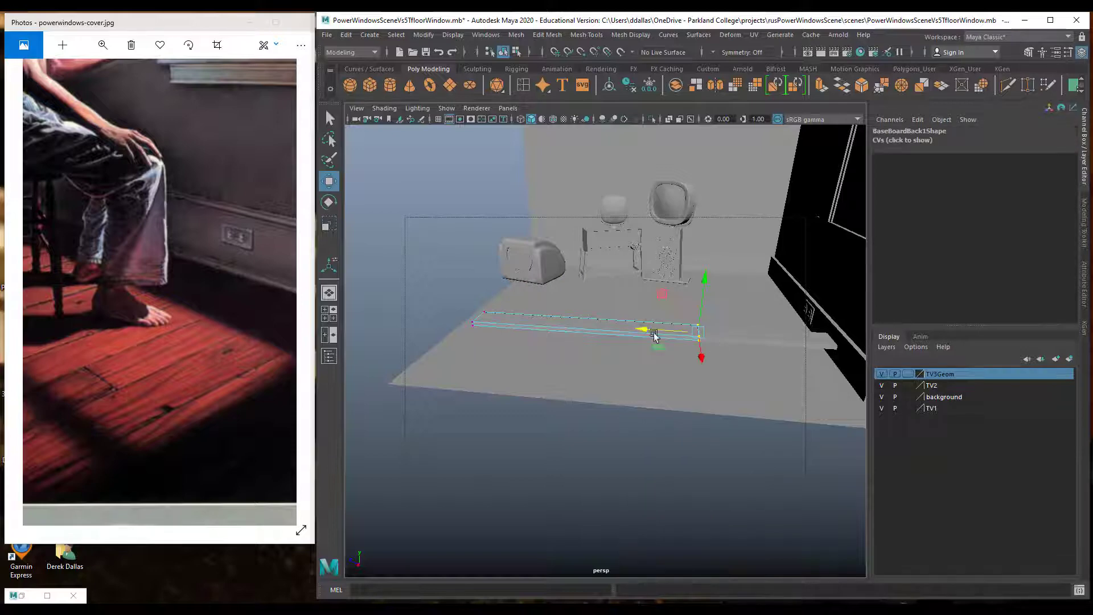
{"action": "left_click_drag", "start_coordinate": [646, 331], "coordinate": [509, 323]}
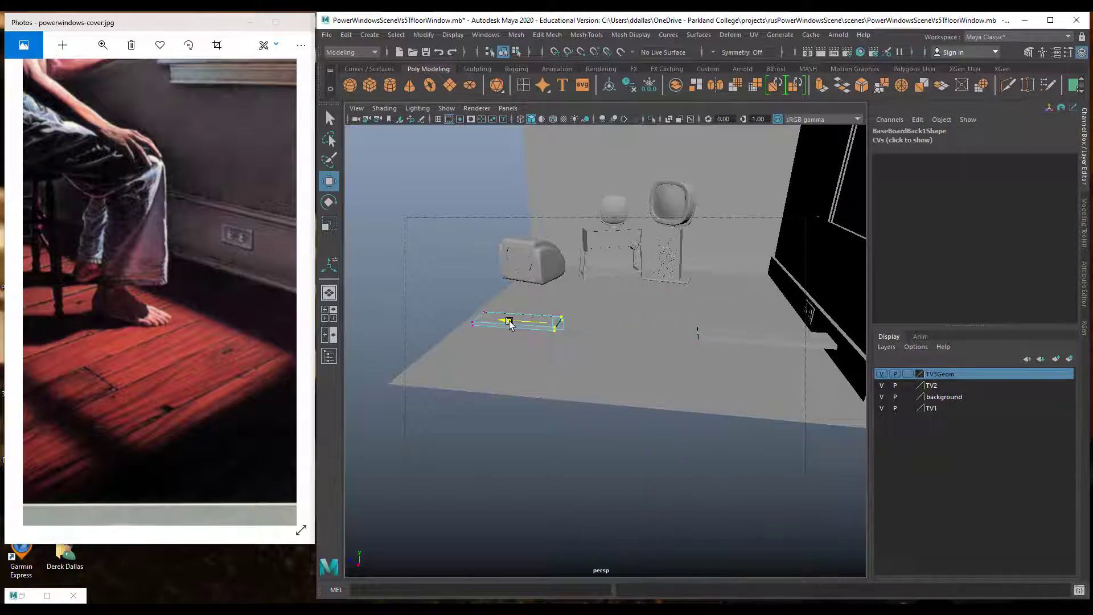
Slide the duplicate plank to about Z -0.354 so it butts against the shortened plank, and check the joint between them.
{"action": "left_click", "coordinate": [749, 346]}
{"action": "left_click_drag", "start_coordinate": [759, 340], "coordinate": [737, 362]}
{"action": "right_click_drag", "start_coordinate": [737, 361], "coordinate": [849, 368], "text": "alt"}
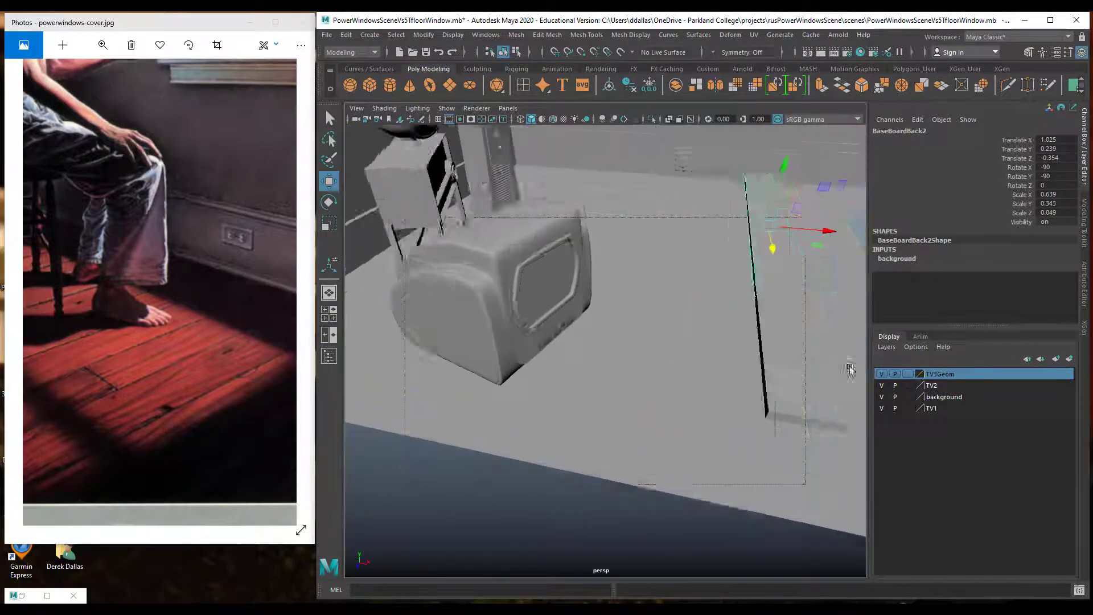
{"action": "left_click_drag", "start_coordinate": [850, 368], "coordinate": [583, 339], "text": "alt"}
{"action": "left_click", "coordinate": [456, 271]}
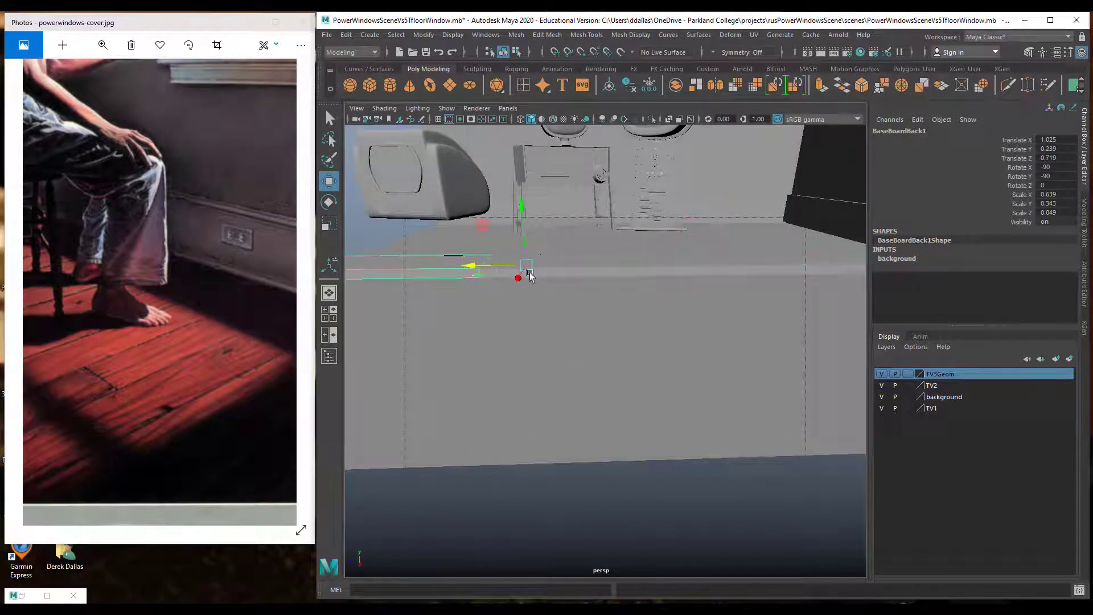
{"action": "left_click", "coordinate": [594, 273], "text": "shift"}
{"action": "left_click_drag", "start_coordinate": [594, 274], "coordinate": [649, 309], "text": "alt"}
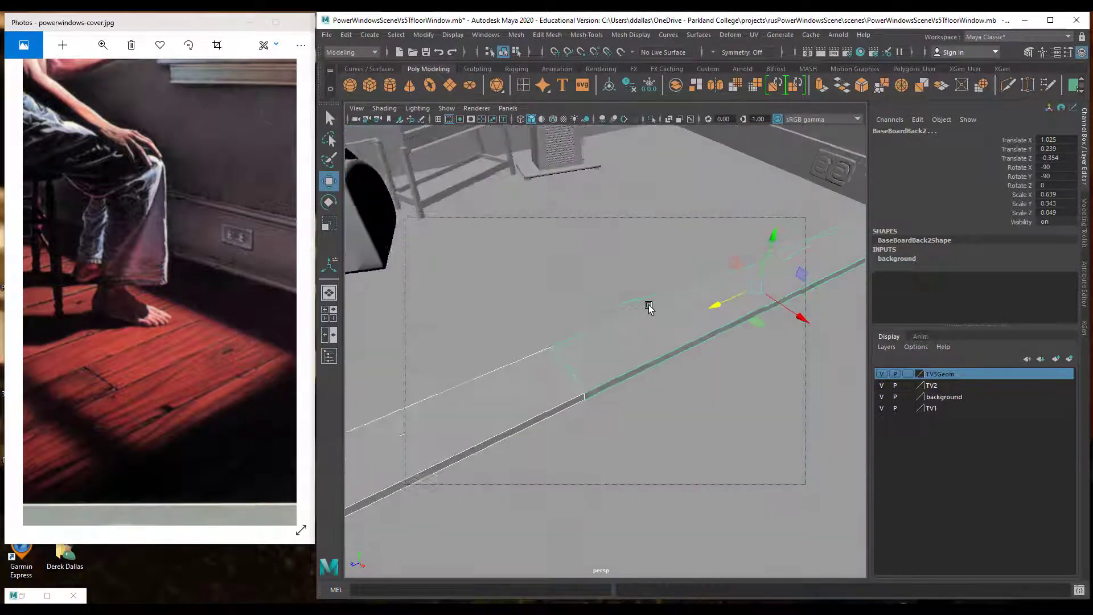
{"action": "key", "text": "a"}
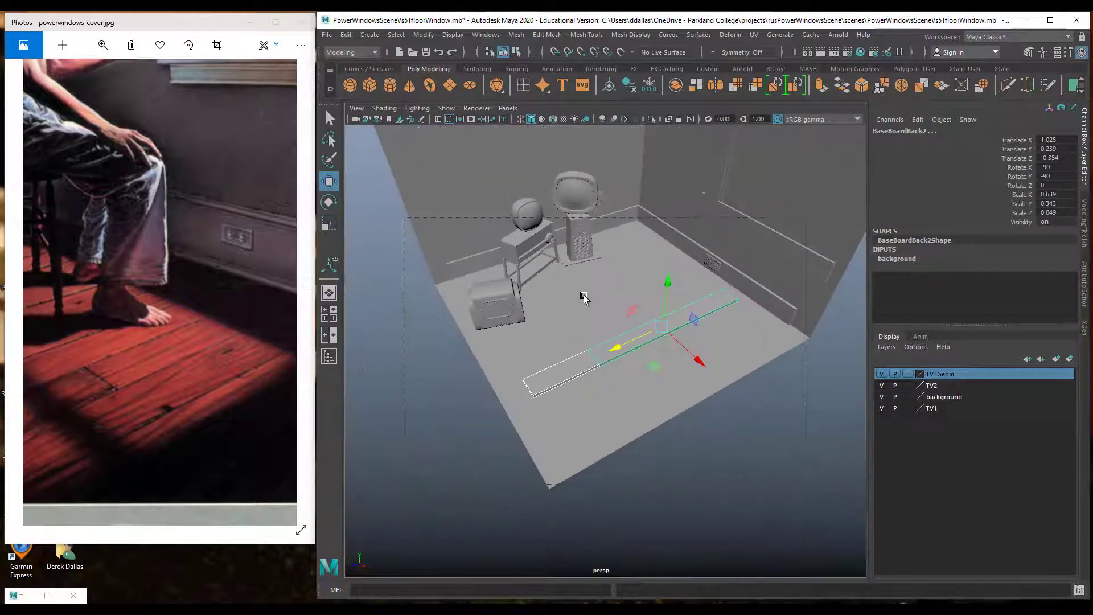
Hide the camera gate outline and slightly shorten the long duplicate plank by moving its wall-side end vertices inward.
{"action": "left_click", "coordinate": [451, 120]}
{"action": "left_click_drag", "start_coordinate": [650, 325], "coordinate": [593, 325], "text": "alt"}
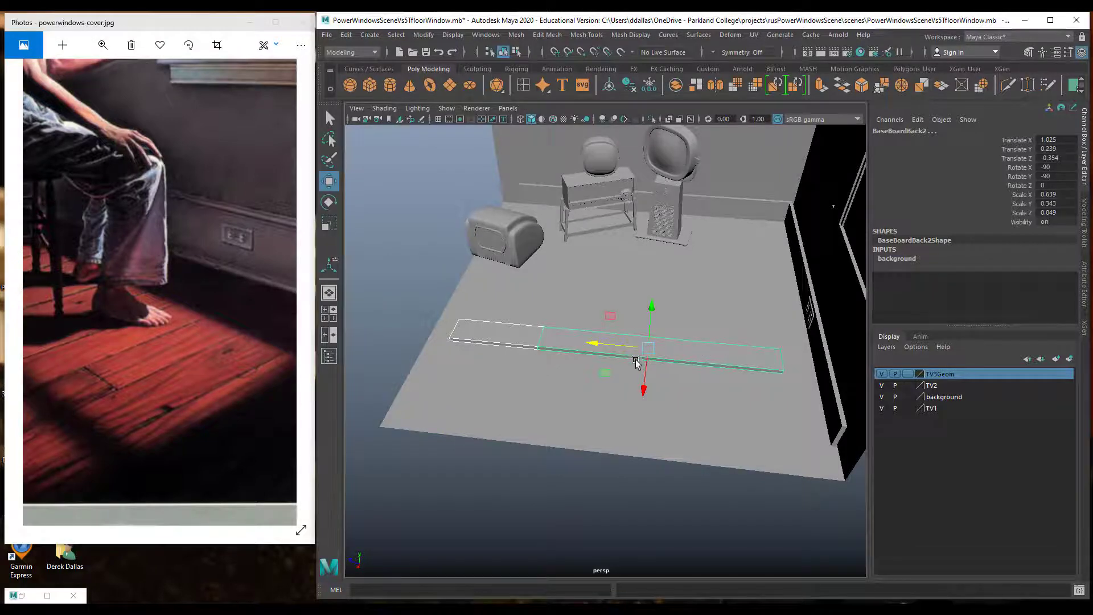
{"action": "mouse_move", "coordinate": [556, 351]}
{"action": "left_mouse_down", "text": "alt"}
{"action": "mouse_move", "coordinate": [625, 332]}
{"action": "mouse_move", "coordinate": [560, 342]}
{"action": "left_mouse_up", "text": "alt"}
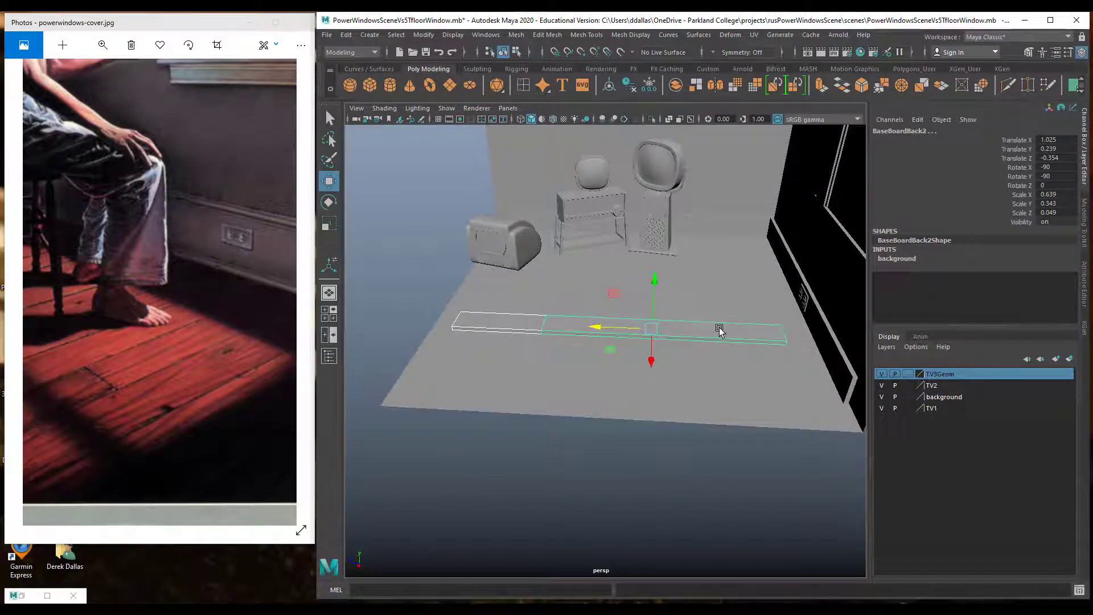
{"action": "mouse_move", "coordinate": [720, 329]}
{"action": "right_mouse_down"}
{"action": "mouse_move", "coordinate": [692, 317]}
{"action": "mouse_move", "coordinate": [727, 316]}
{"action": "right_mouse_up"}
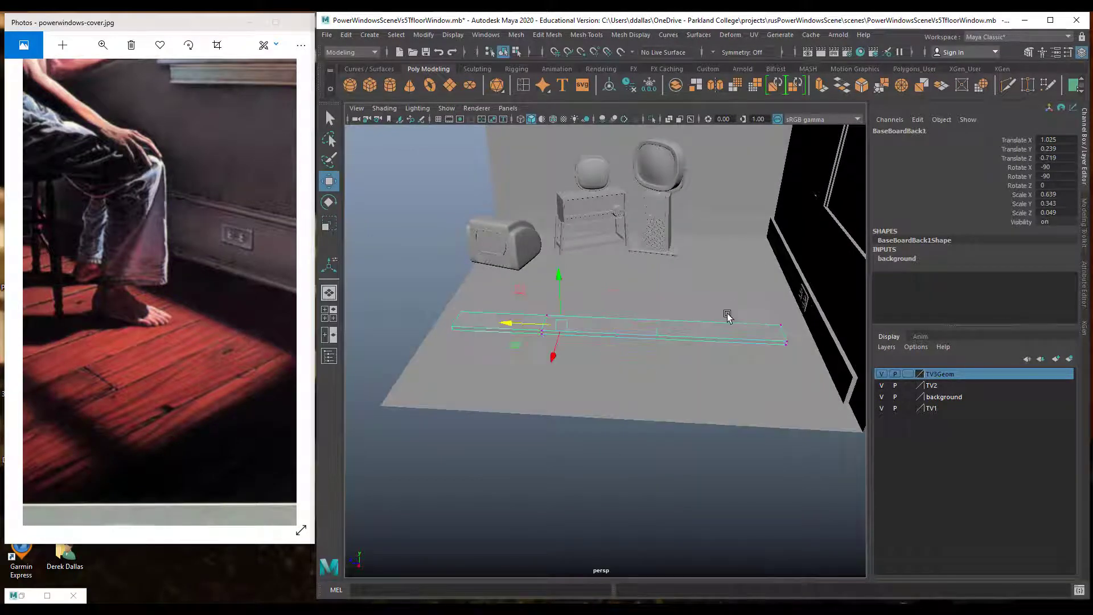
{"action": "left_click_drag", "start_coordinate": [780, 357], "coordinate": [688, 335]}
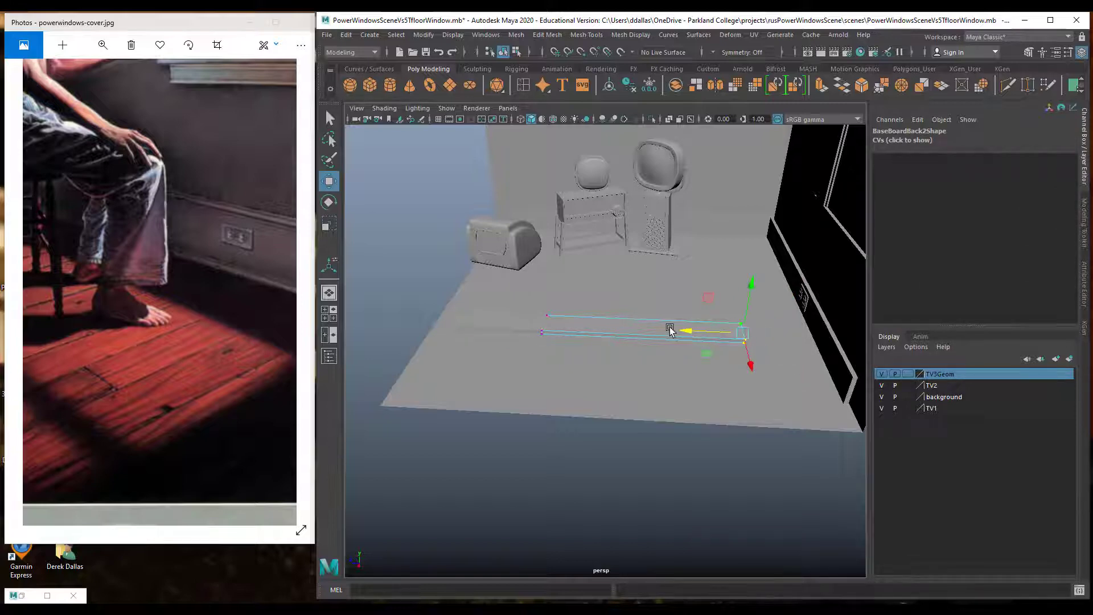
Duplicate the short plank and slide the copy to about Z -2.673, at the wall-side end of the long plank.
{"action": "left_click", "coordinate": [528, 324]}
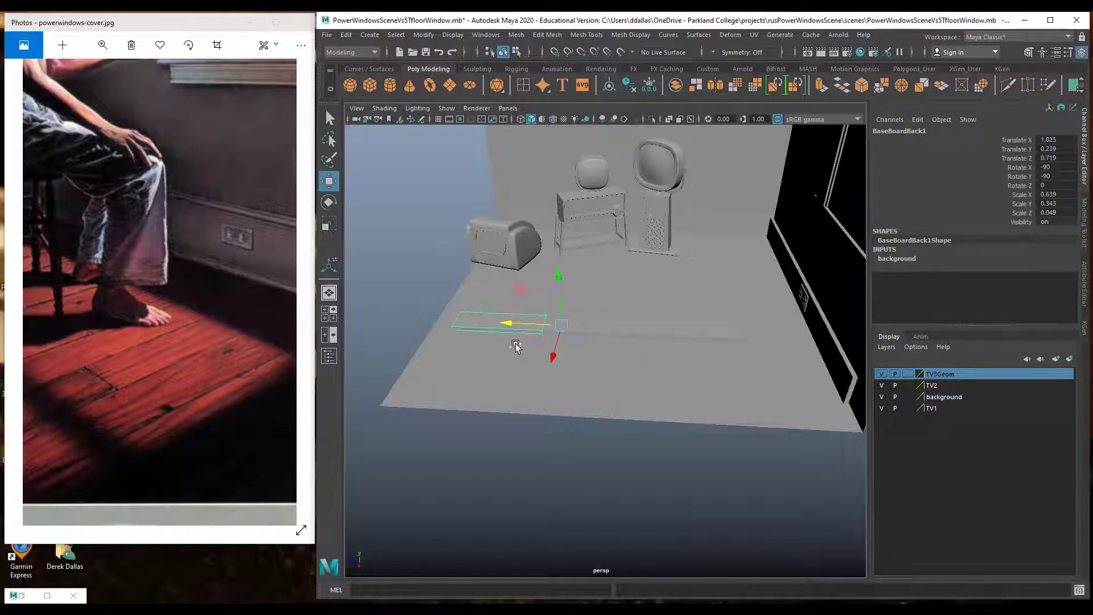
{"action": "key", "text": "ctrl+d"}
{"action": "left_click_drag", "start_coordinate": [509, 323], "coordinate": [801, 339]}
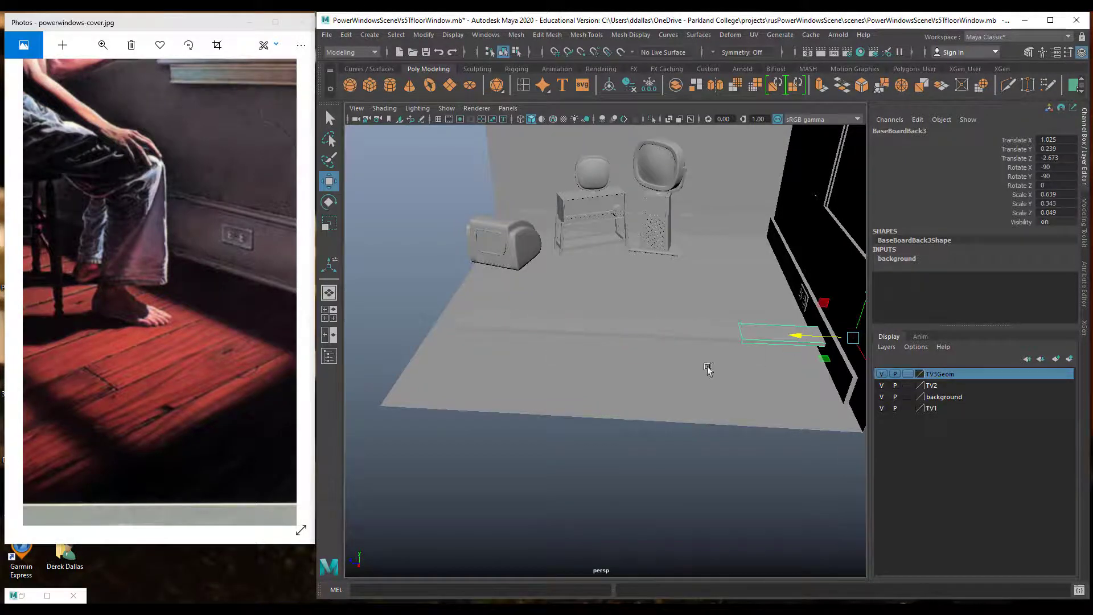
{"action": "left_click_drag", "start_coordinate": [708, 368], "coordinate": [739, 315], "text": "alt"}
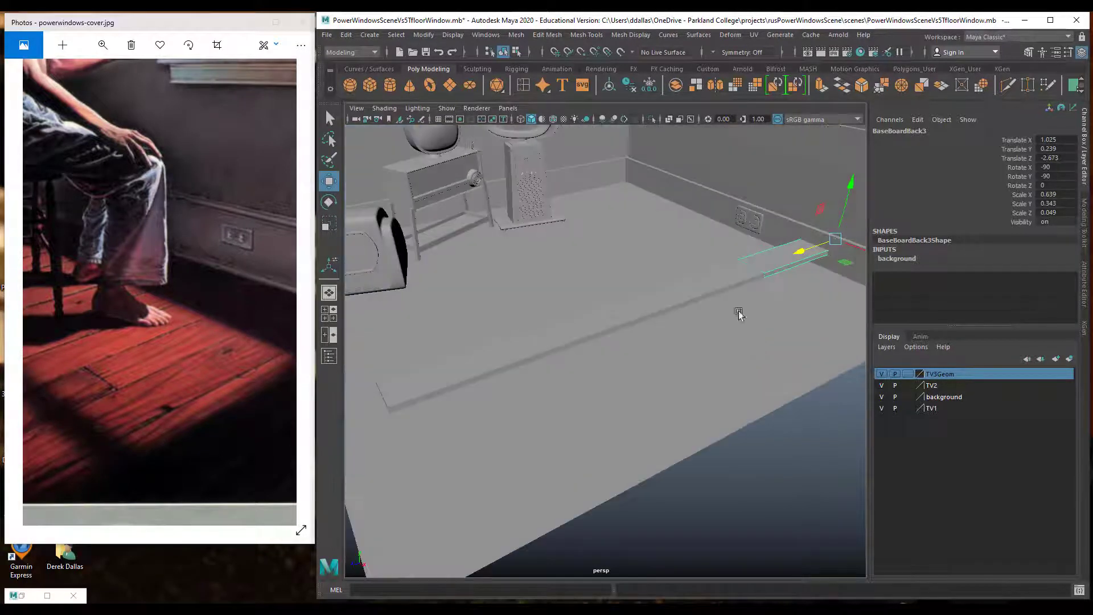
Display wireframe on shaded and nudge the wall-side plank to about Z -2.701 beside the end of the long plank.
{"action": "left_click", "coordinate": [387, 109]}
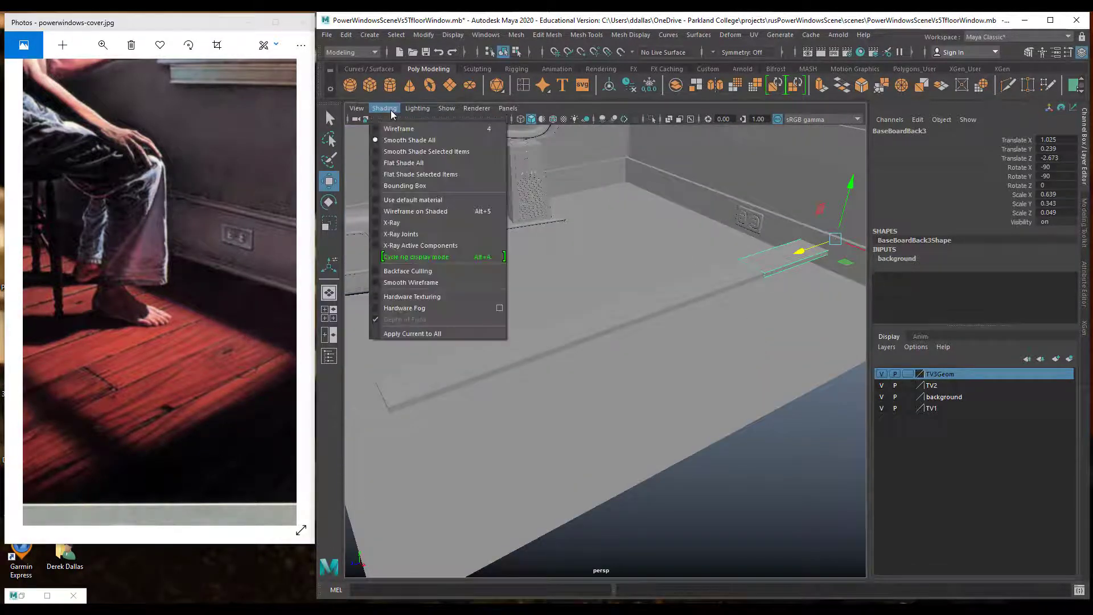
{"action": "left_click", "coordinate": [423, 214]}
{"action": "left_click_drag", "start_coordinate": [686, 305], "coordinate": [639, 305], "text": "alt"}
{"action": "middle_click_drag", "start_coordinate": [783, 302], "coordinate": [731, 302], "text": "alt"}
{"action": "left_click_drag", "start_coordinate": [778, 305], "coordinate": [782, 307]}
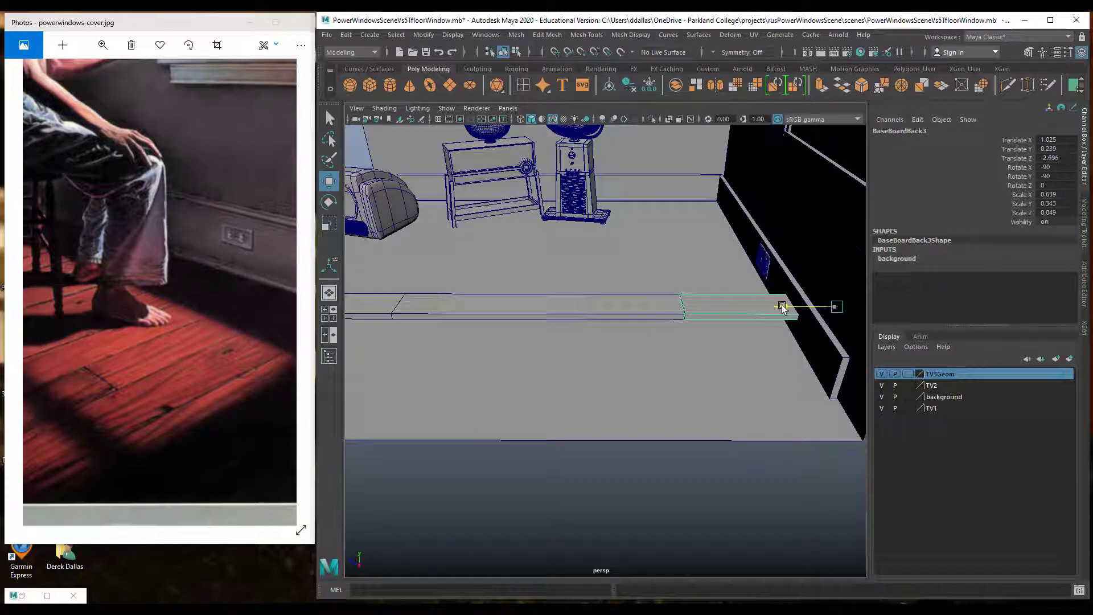
Rename the first short plank, farthest from the right wall, as floorBoard1.
{"action": "left_click", "coordinate": [388, 309]}
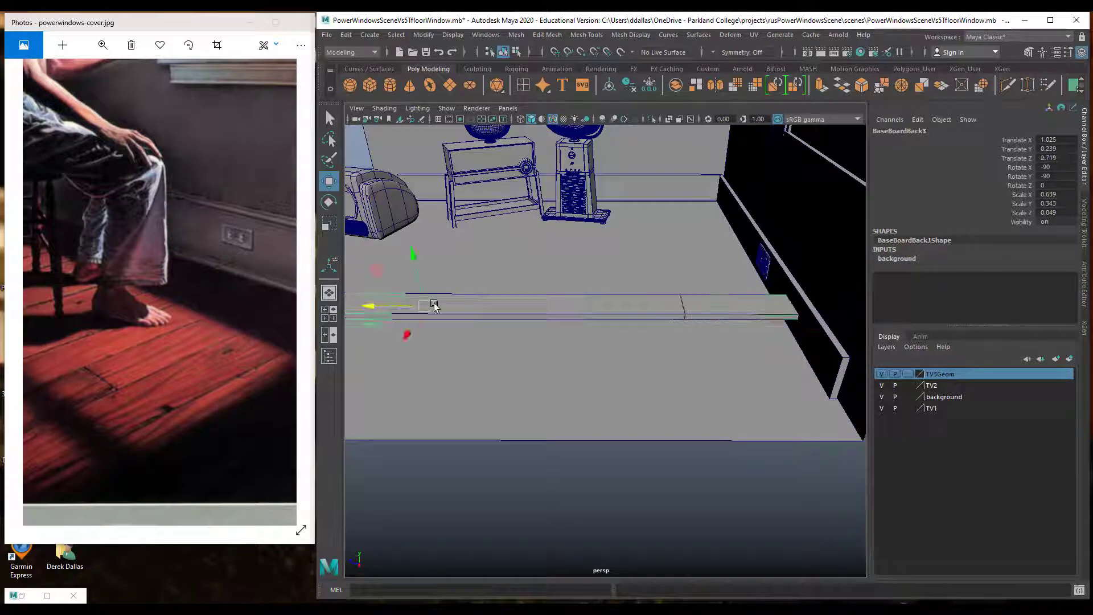
{"action": "left_click", "coordinate": [909, 131]}
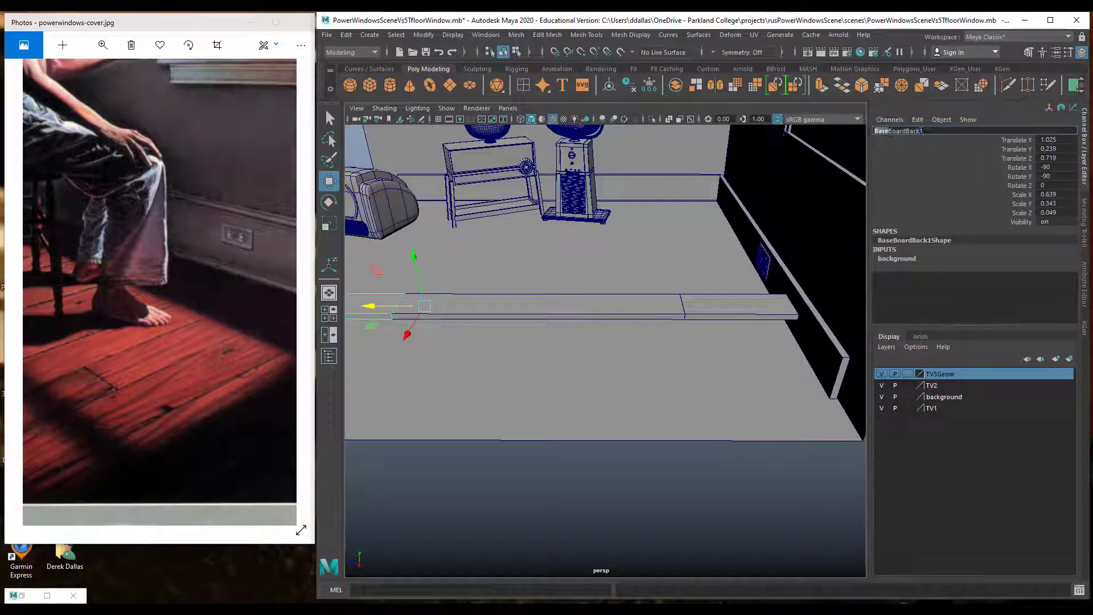
{"action": "type", "text": "t"}
{"action": "left_click", "coordinate": [874, 130]}
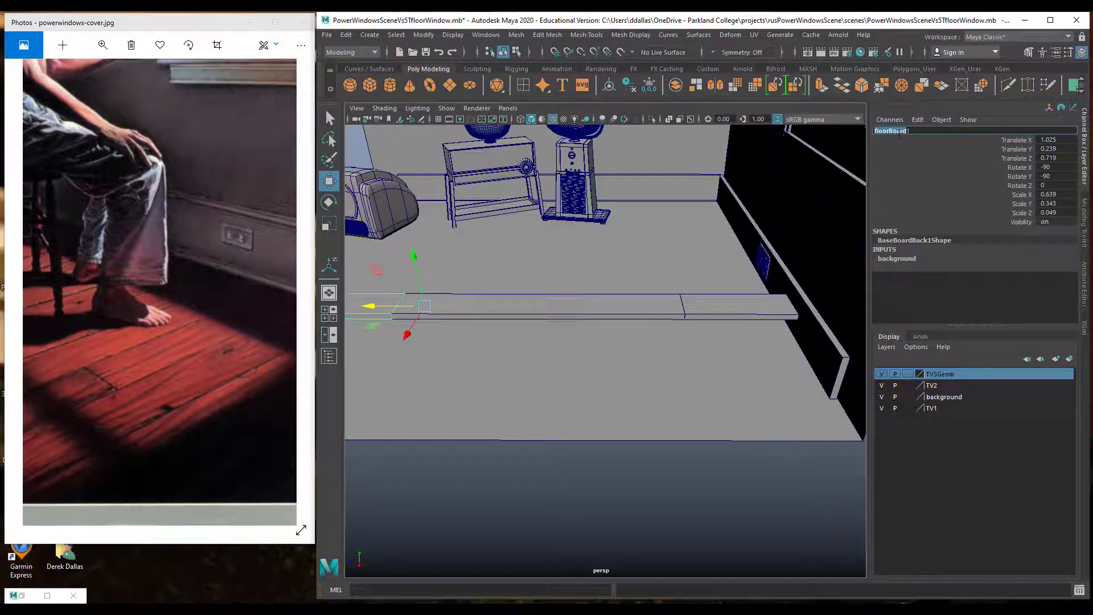
Rename the long middle plank as floorBoard2 and give the short wall-side plank the next floorBoard name.
{"action": "left_click", "coordinate": [631, 306]}
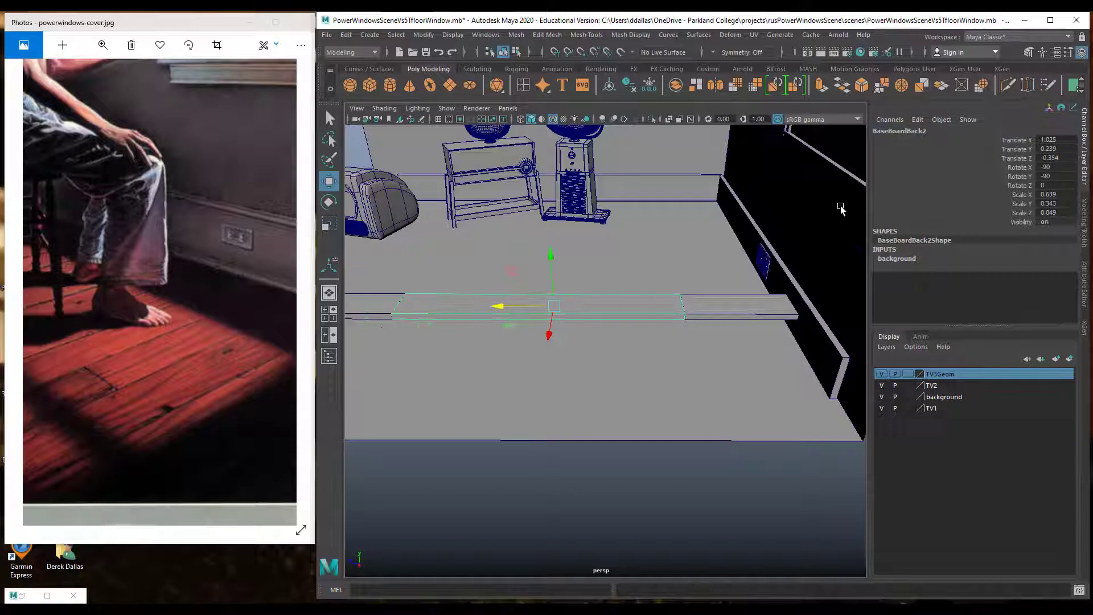
{"action": "left_click", "coordinate": [911, 131]}
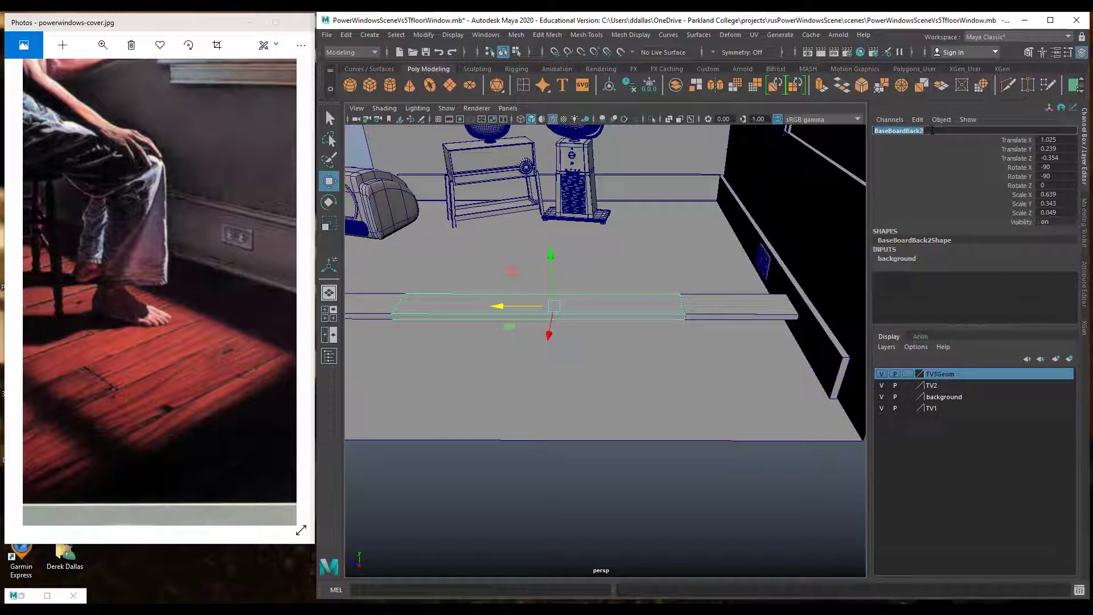
{"action": "type", "text": "floorBoard2"}
{"action": "left_click", "coordinate": [751, 306]}
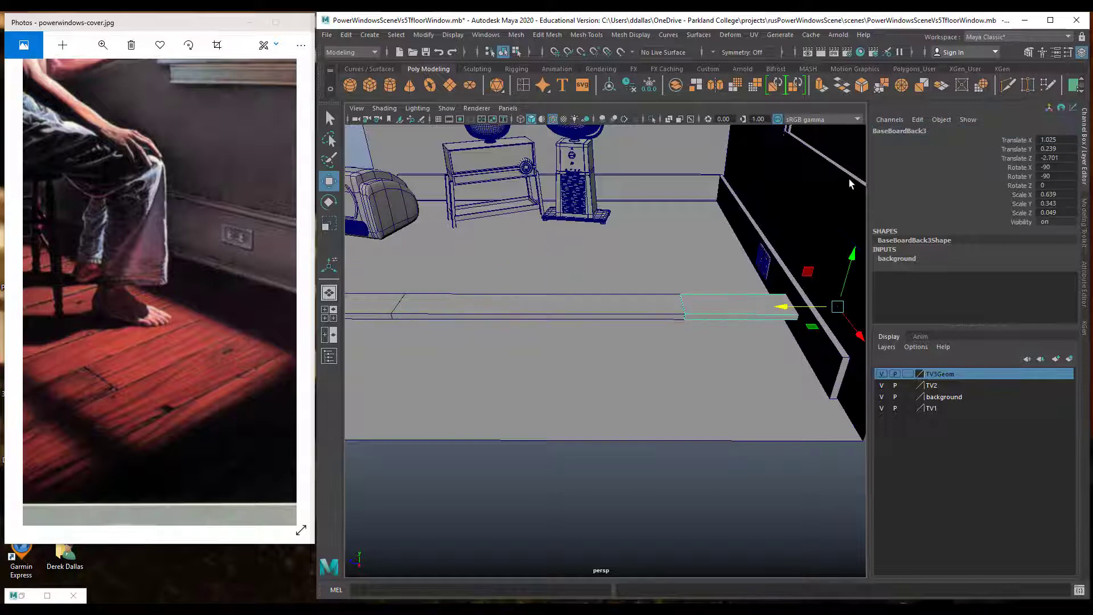
{"action": "left_click", "coordinate": [938, 131]}
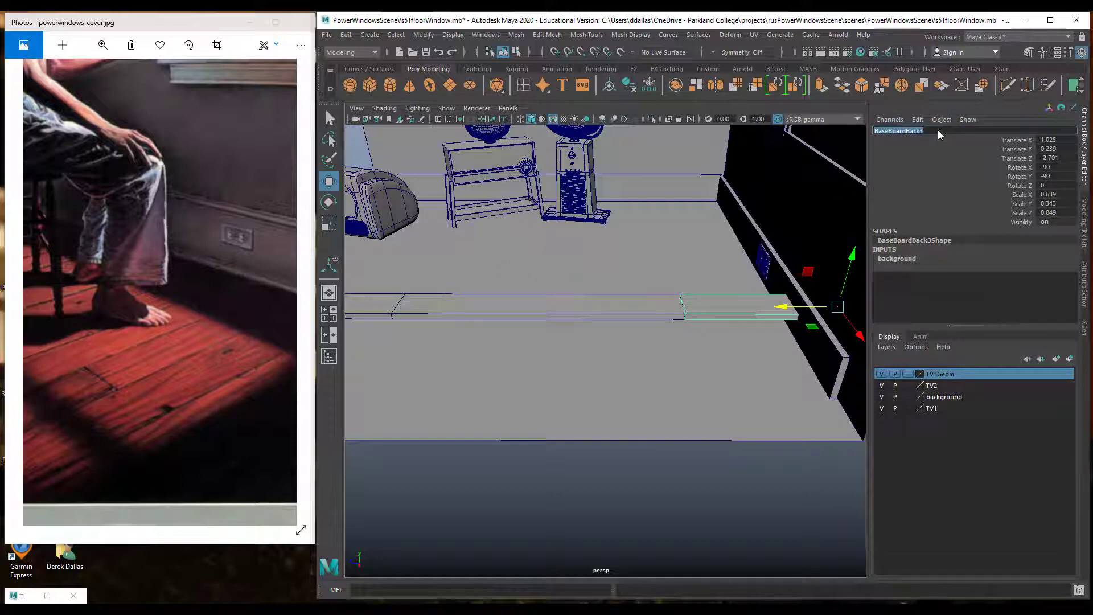
{"action": "type", "text": "floorBoard1"}
Duplicate all three floor boards together and move the copies to about X 1.397 as a second row in front.
{"action": "left_click", "coordinate": [380, 302]}
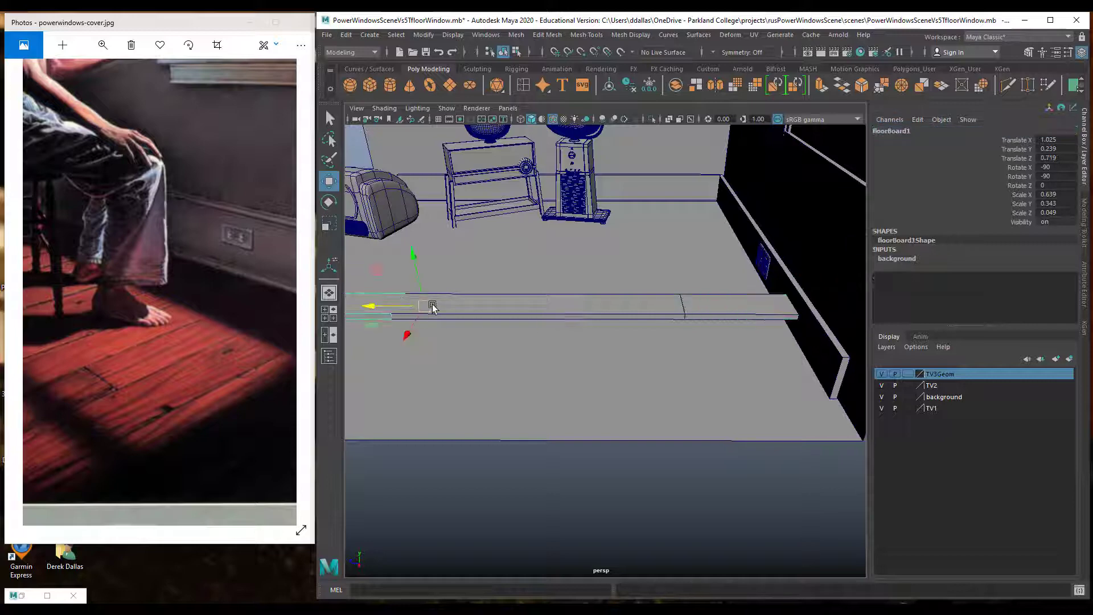
{"action": "left_click", "coordinate": [510, 304], "text": "shift"}
{"action": "left_click", "coordinate": [716, 303], "text": "shift"}
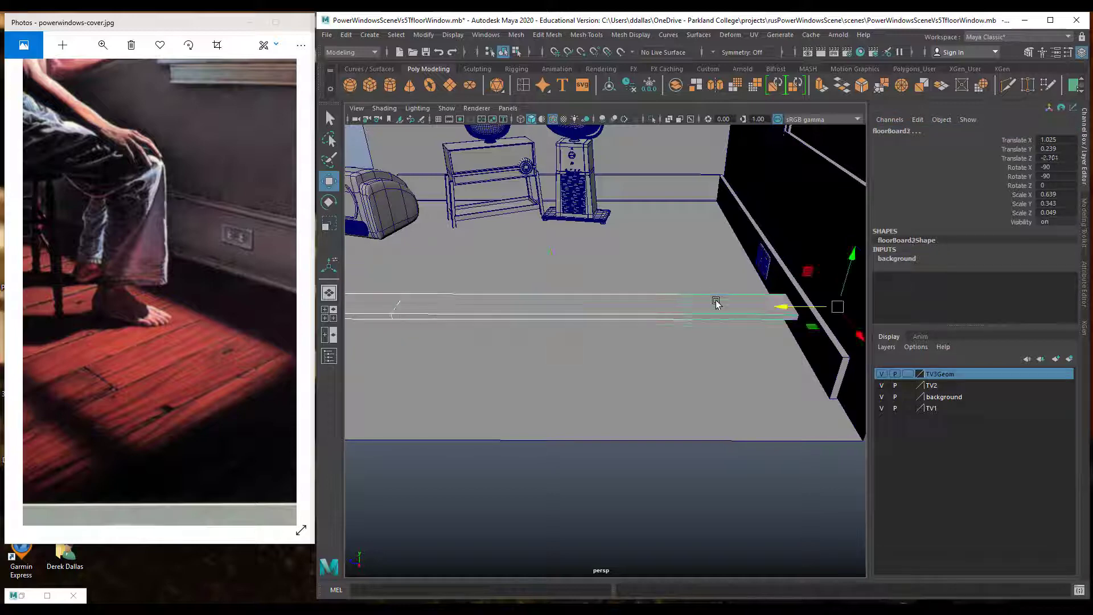
{"action": "key", "text": "ctrl+d"}
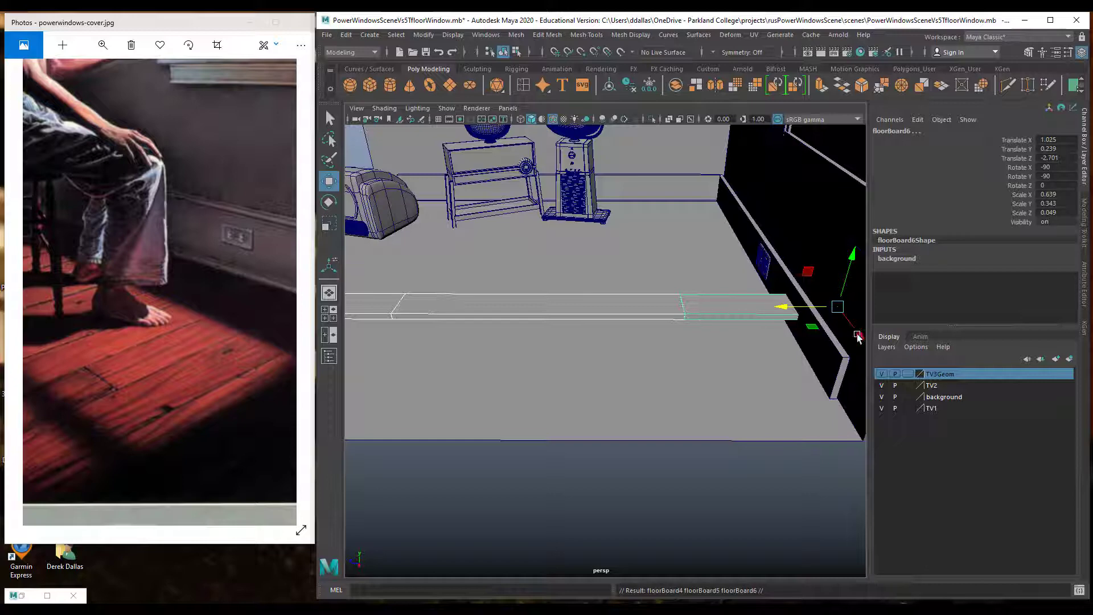
{"action": "left_click_drag", "start_coordinate": [860, 338], "coordinate": [873, 374]}
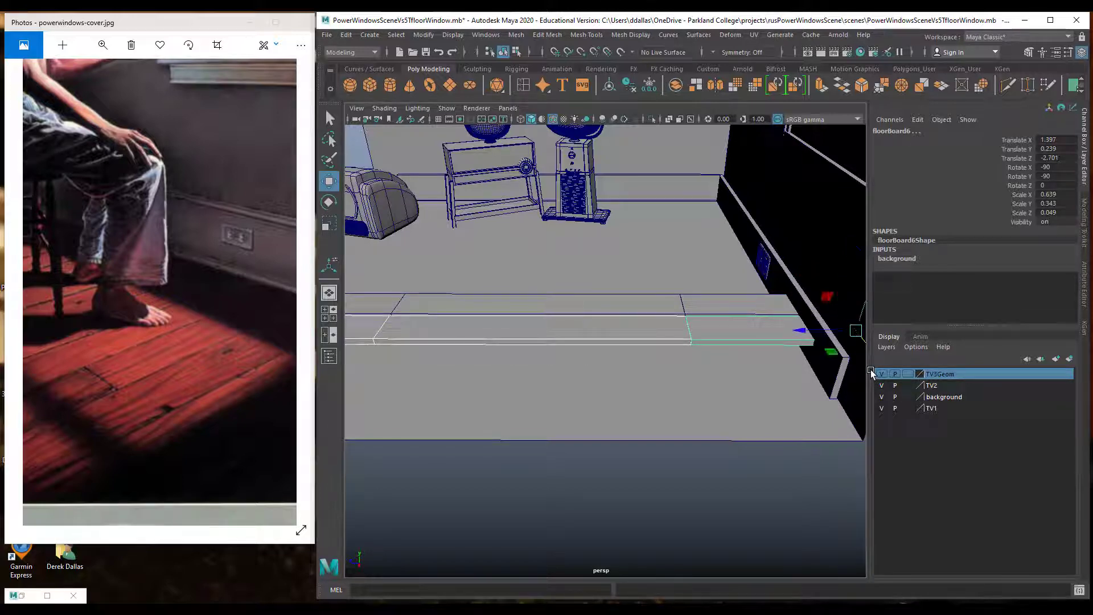
Move the second row's wall-side plank out to about X 1.744, Z -1.126, and slide the row's long plank toward the wall.
{"action": "left_click", "coordinate": [744, 342]}
{"action": "left_click_drag", "start_coordinate": [808, 331], "coordinate": [605, 342]}
{"action": "left_click_drag", "start_coordinate": [655, 375], "coordinate": [656, 399]}
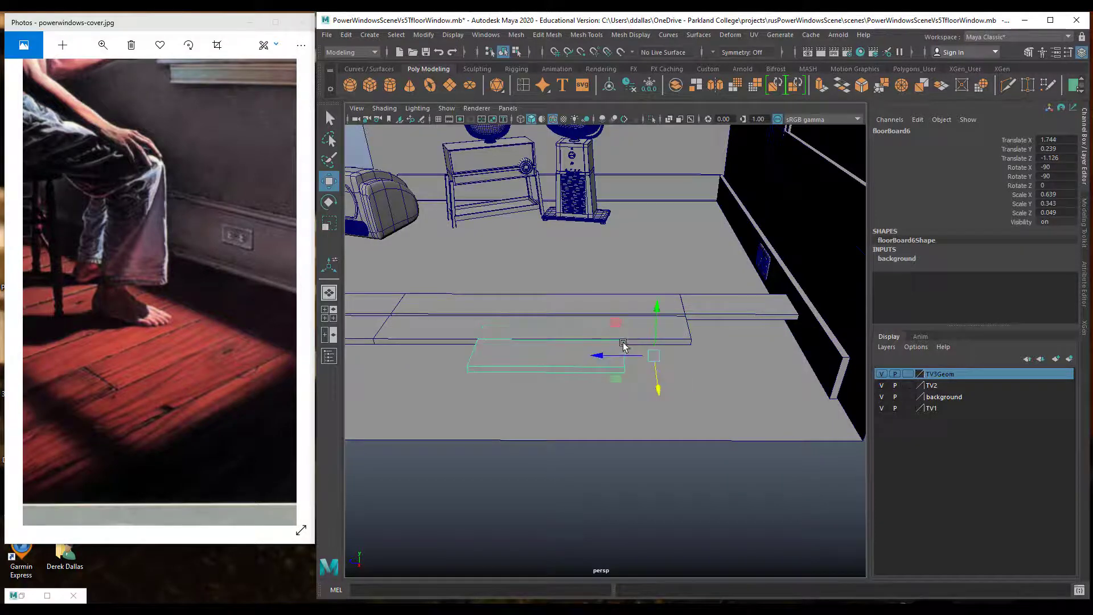
{"action": "left_click", "coordinate": [626, 339]}
{"action": "mouse_move", "coordinate": [541, 332]}
{"action": "left_mouse_down"}
{"action": "mouse_move", "coordinate": [610, 336]}
{"action": "mouse_move", "coordinate": [554, 334]}
{"action": "left_mouse_up"}
Move floorBoard6 back into the second row at about X 1.38, Z -3.145, against the long plank's wall-side end.
{"action": "left_click", "coordinate": [553, 367]}
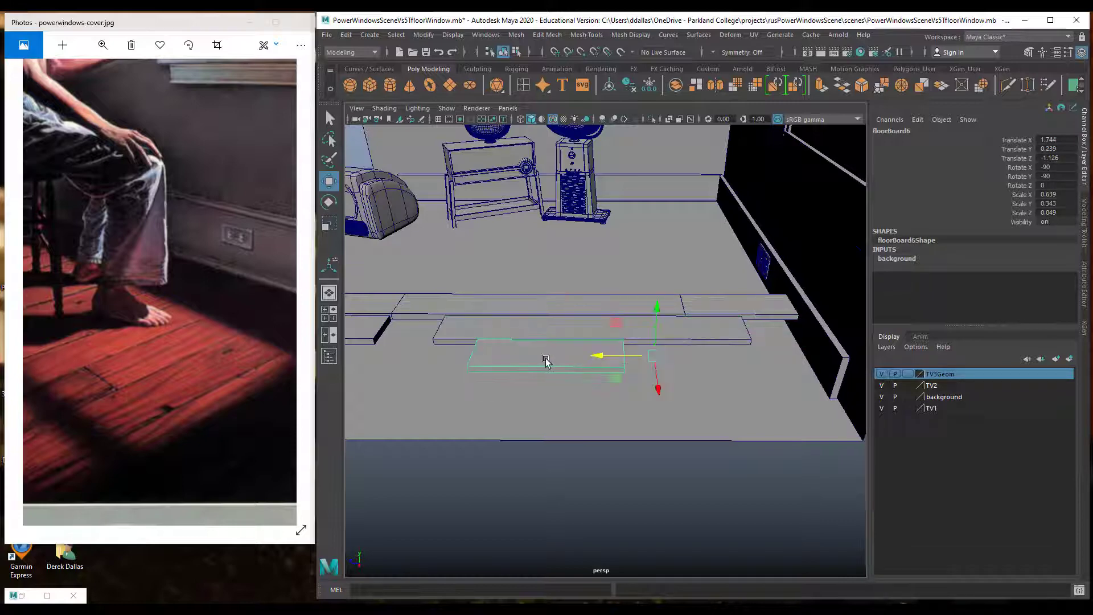
{"action": "left_click_drag", "start_coordinate": [659, 386], "coordinate": [653, 361]}
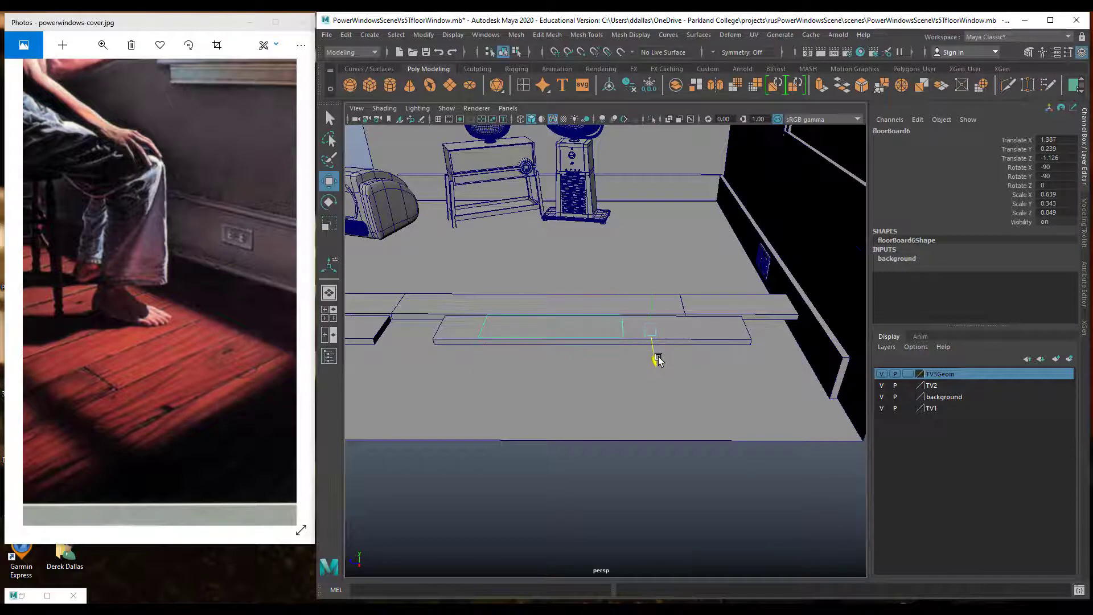
{"action": "left_click_drag", "start_coordinate": [612, 327], "coordinate": [860, 335]}
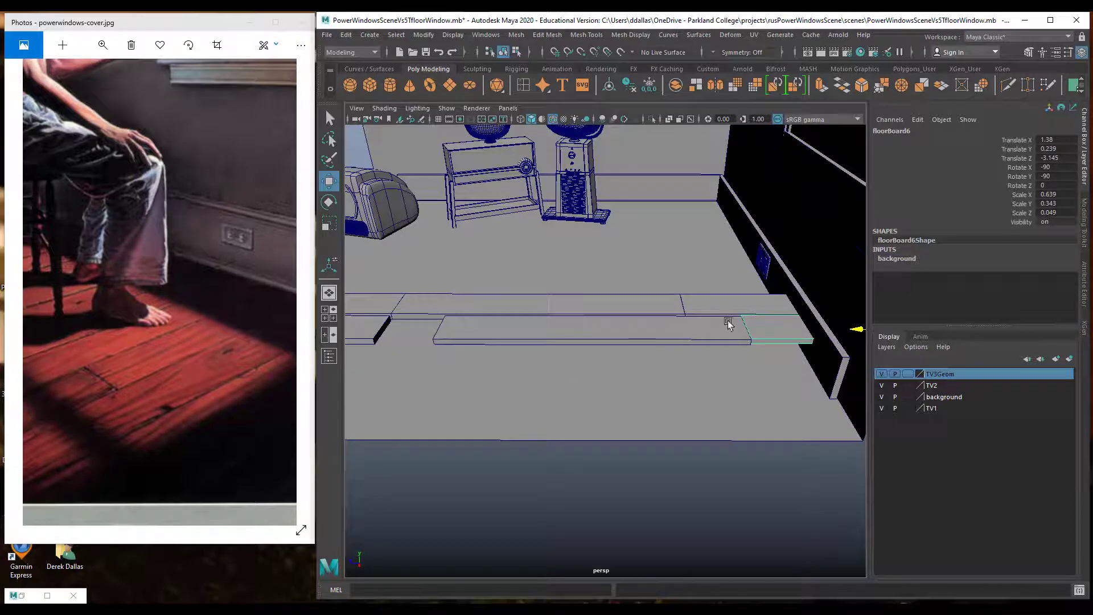
Slide floorBoard4 to about Z 0.282 to close the gap with the second row's long plank.
{"action": "left_click_drag", "start_coordinate": [703, 347], "coordinate": [603, 389], "text": "alt"}
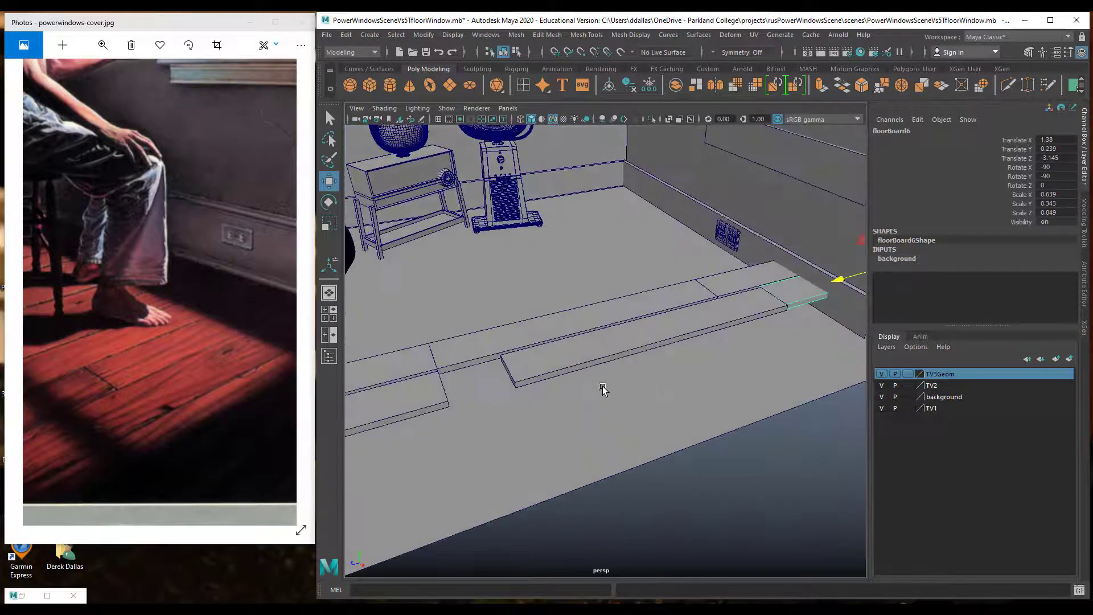
{"action": "left_click", "coordinate": [418, 395]}
{"action": "left_click_drag", "start_coordinate": [443, 389], "coordinate": [491, 399]}
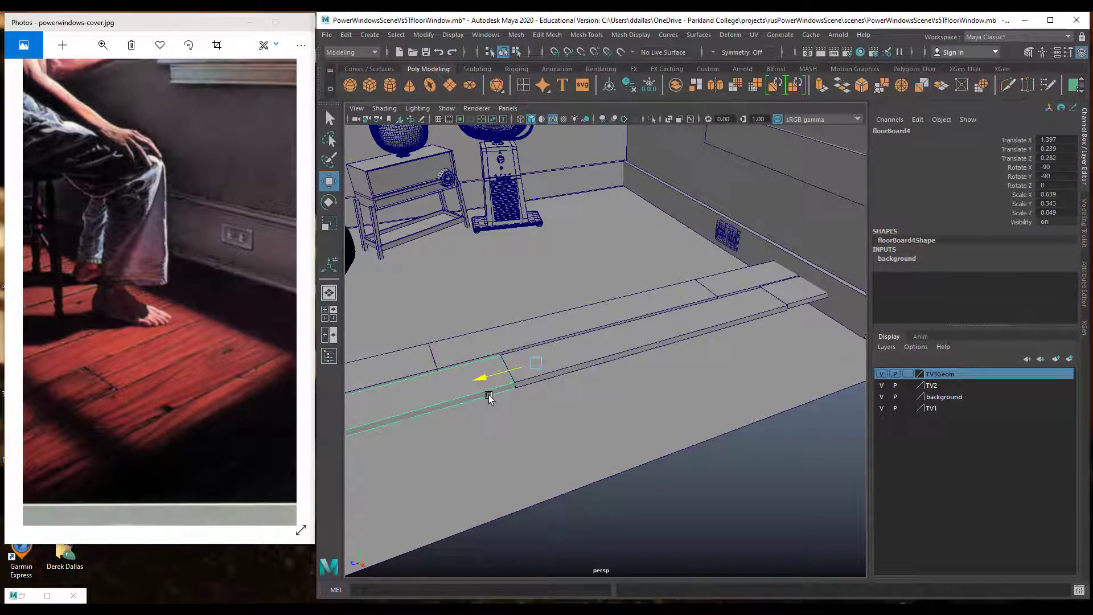
{"action": "key", "text": "f"}
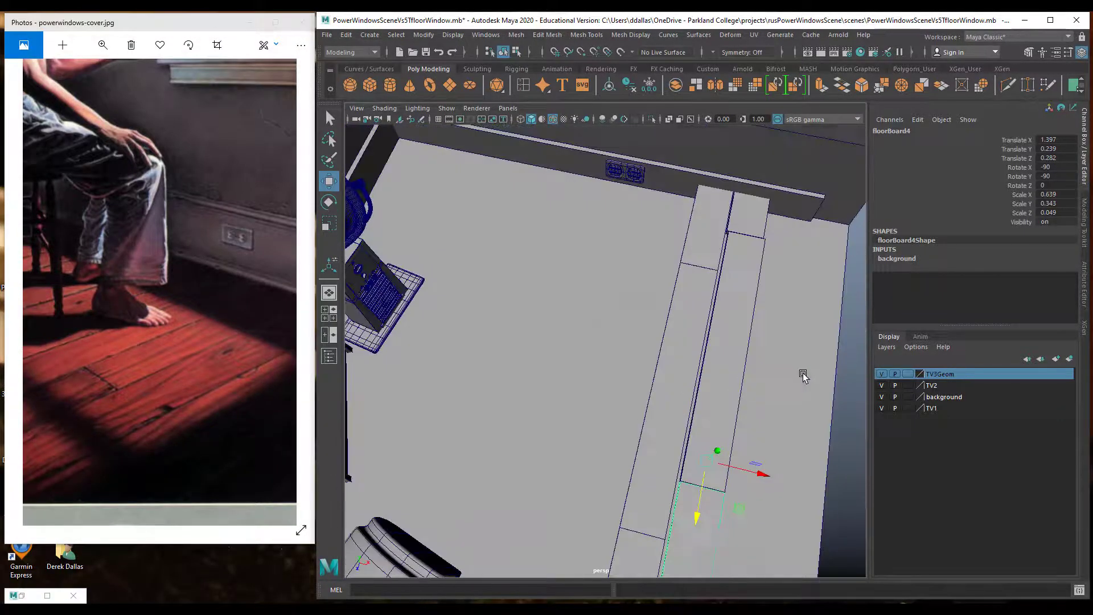
Slide floorBoard5 and floorBoard4 to X 1.38 so the second row sits tight against the first row.
{"action": "left_click", "coordinate": [747, 286]}
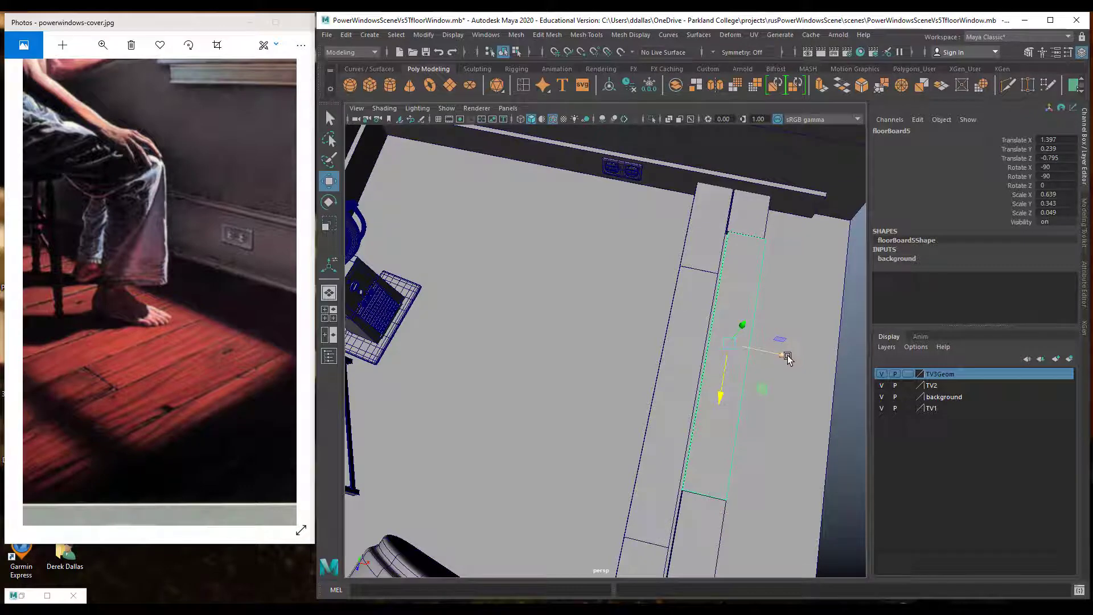
{"action": "left_click_drag", "start_coordinate": [788, 356], "coordinate": [786, 359]}
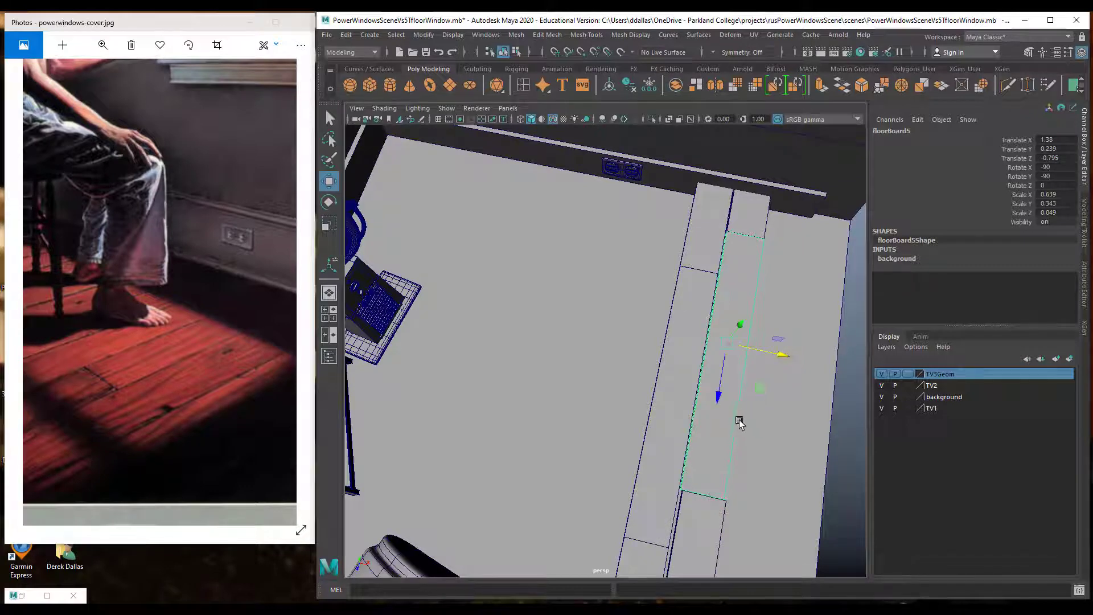
{"action": "middle_click_drag", "start_coordinate": [735, 436], "coordinate": [710, 317], "text": "alt"}
{"action": "left_click", "coordinate": [680, 398]}
{"action": "left_click_drag", "start_coordinate": [744, 347], "coordinate": [742, 346]}
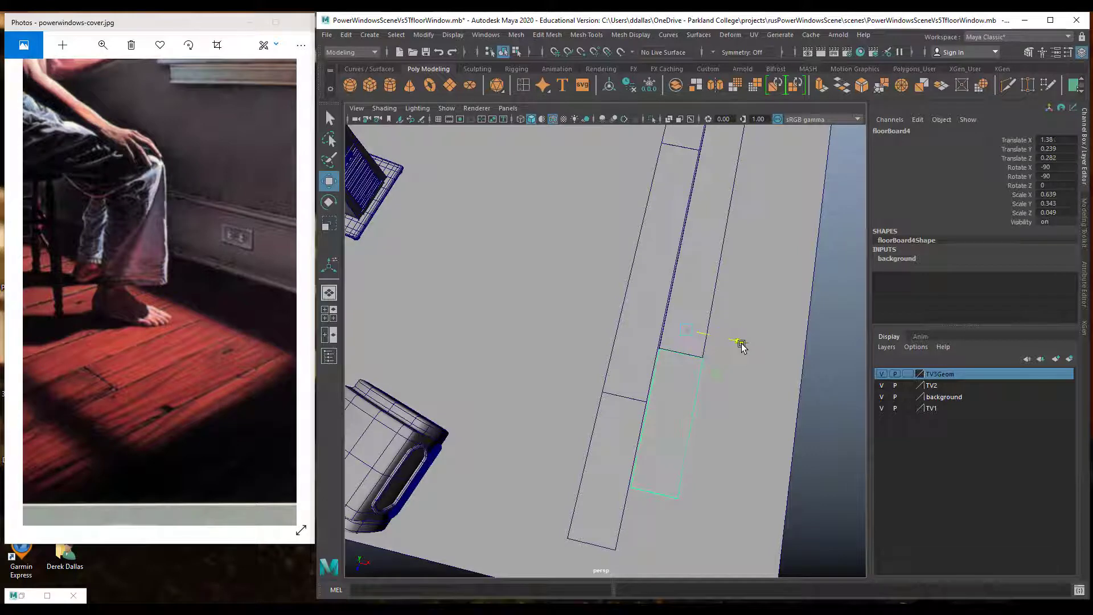
Raise floorBoard5, the second row's long plank, slightly to about Y 0.246.
{"action": "left_click_drag", "start_coordinate": [723, 398], "coordinate": [689, 288], "text": "alt"}
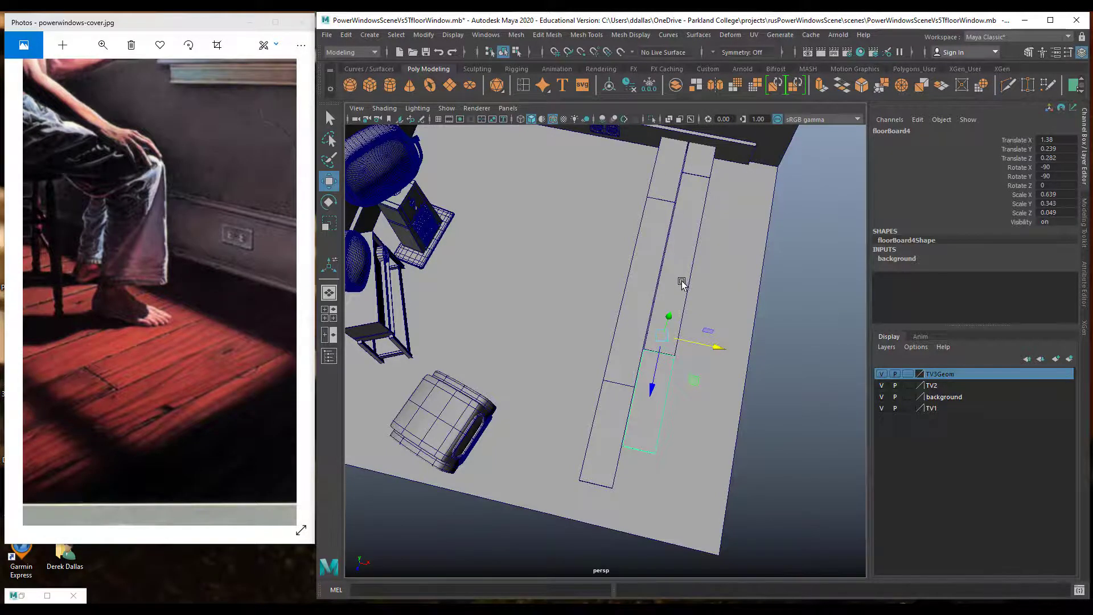
{"action": "left_click_drag", "start_coordinate": [682, 283], "coordinate": [595, 274], "text": "alt"}
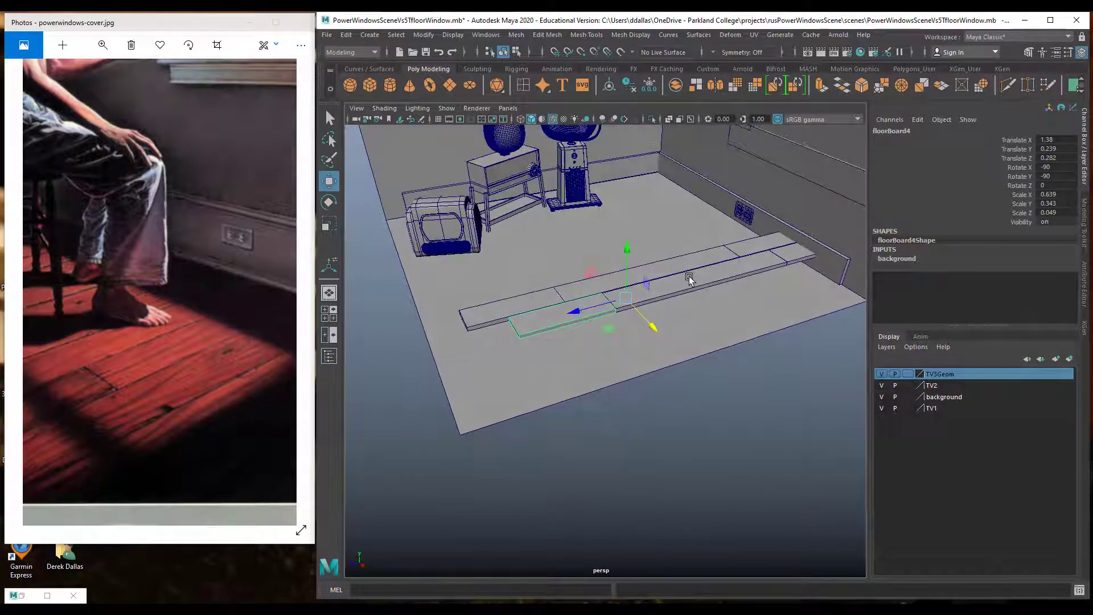
{"action": "left_click", "coordinate": [689, 279]}
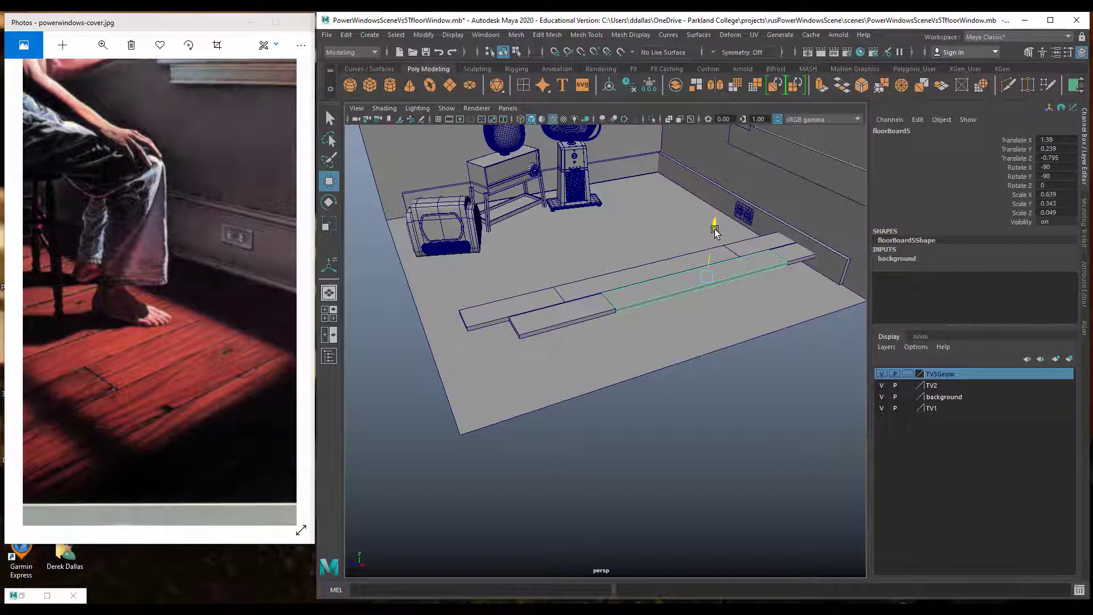
Tilt floorBoard4 slightly along its length to about Rotate Y -88.318 and raise it to about Y 0.258.
{"action": "left_click", "coordinate": [568, 313]}
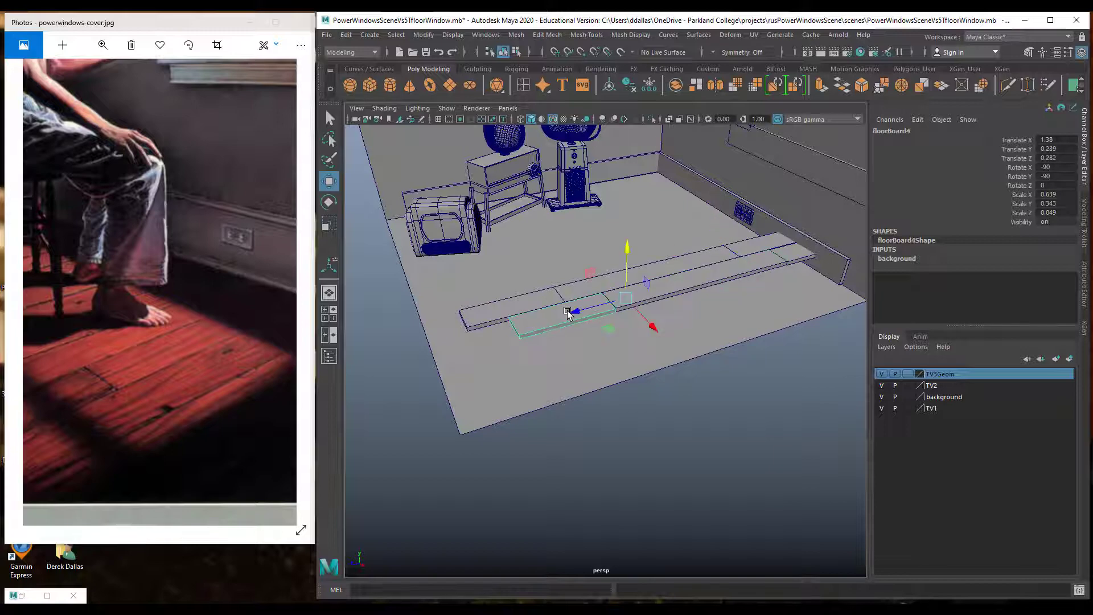
{"action": "key", "text": "e"}
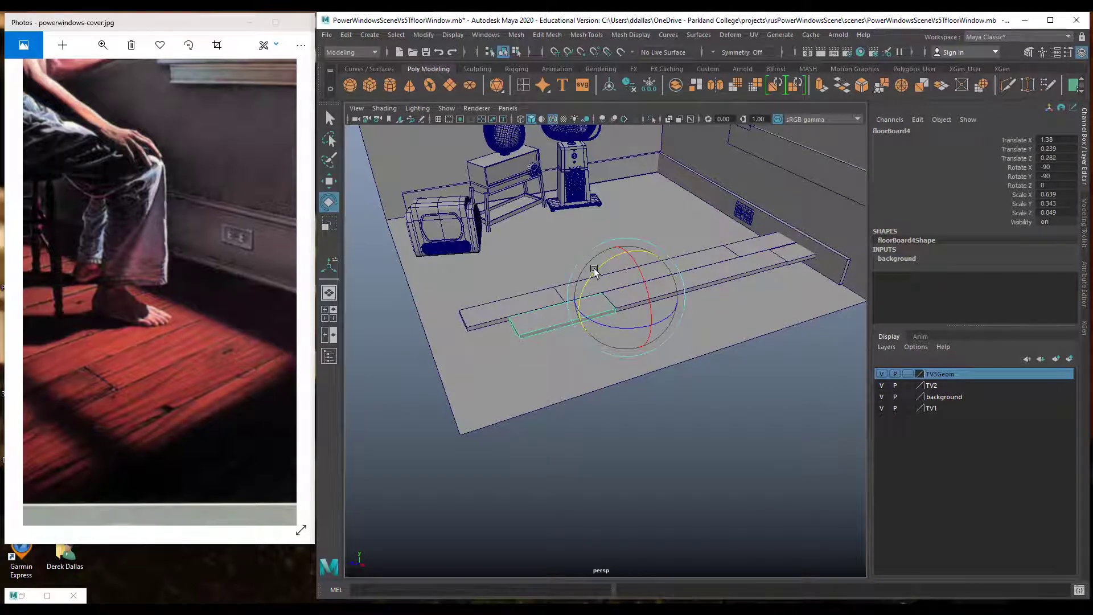
{"action": "left_click_drag", "start_coordinate": [594, 271], "coordinate": [594, 271]}
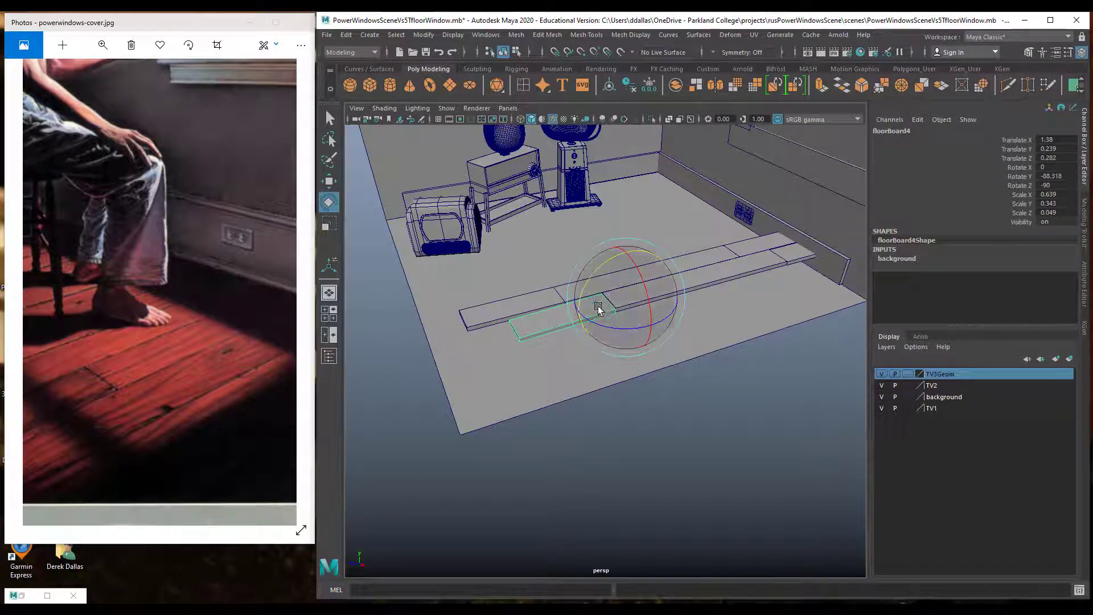
{"action": "key", "text": "w"}
{"action": "left_click_drag", "start_coordinate": [629, 257], "coordinate": [628, 253]}
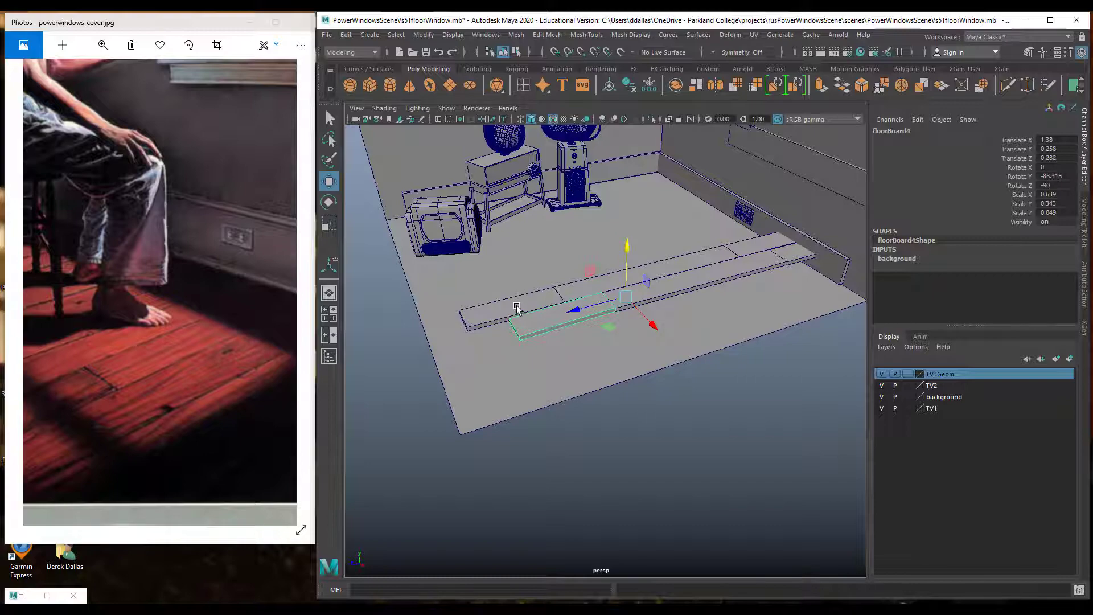
Slide the second row's three planks together to about X 1.373, closer to the first row.
{"action": "left_click_drag", "start_coordinate": [536, 340], "coordinate": [660, 387], "text": "alt"}
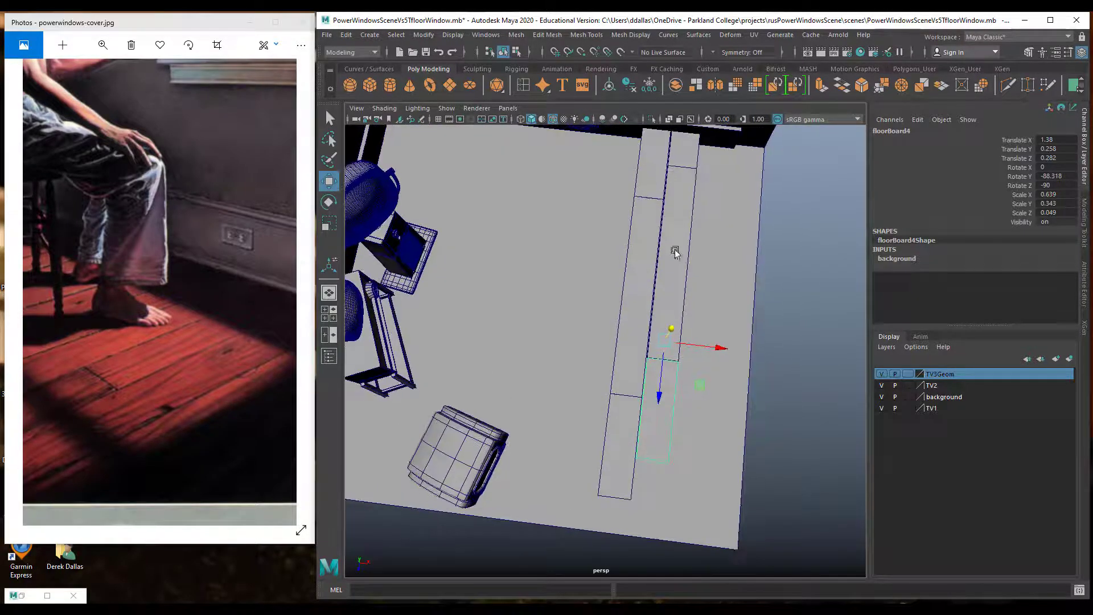
{"action": "left_click", "coordinate": [689, 188], "text": "shift"}
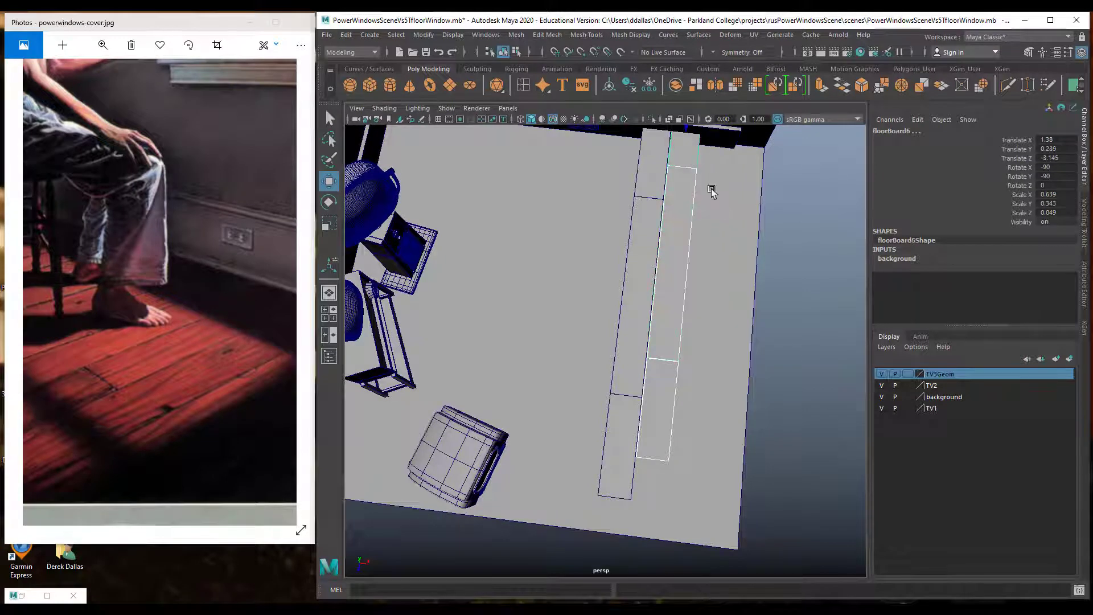
{"action": "left_click_drag", "start_coordinate": [708, 275], "coordinate": [678, 344], "text": "alt"}
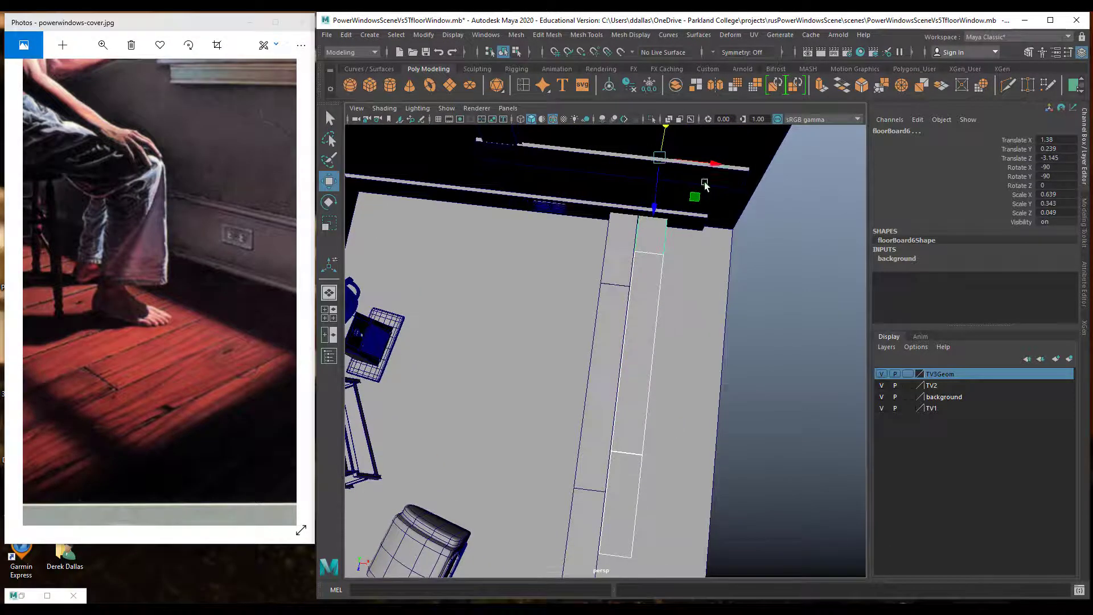
{"action": "left_click", "coordinate": [717, 164]}
Duplicate all six planks and move the copies to about X 0.326 as two more rows beside the originals.
{"action": "left_click", "coordinate": [622, 263]}
{"action": "left_click", "coordinate": [601, 347]}
{"action": "left_click", "coordinate": [641, 364], "text": "shift"}
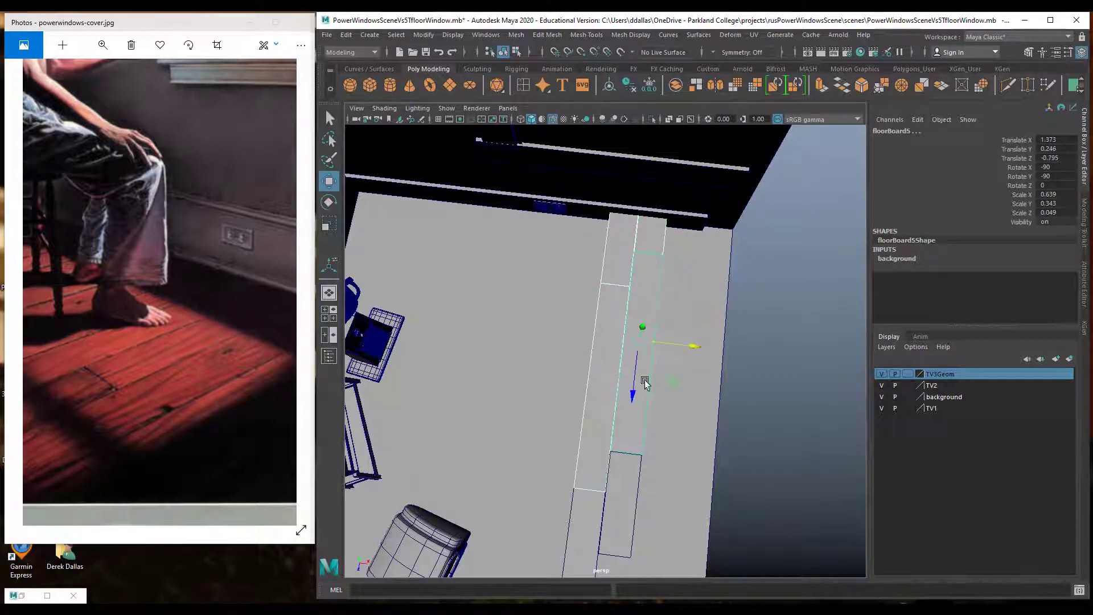
{"action": "left_click", "coordinate": [610, 505]}
{"action": "left_click", "coordinate": [585, 520]}
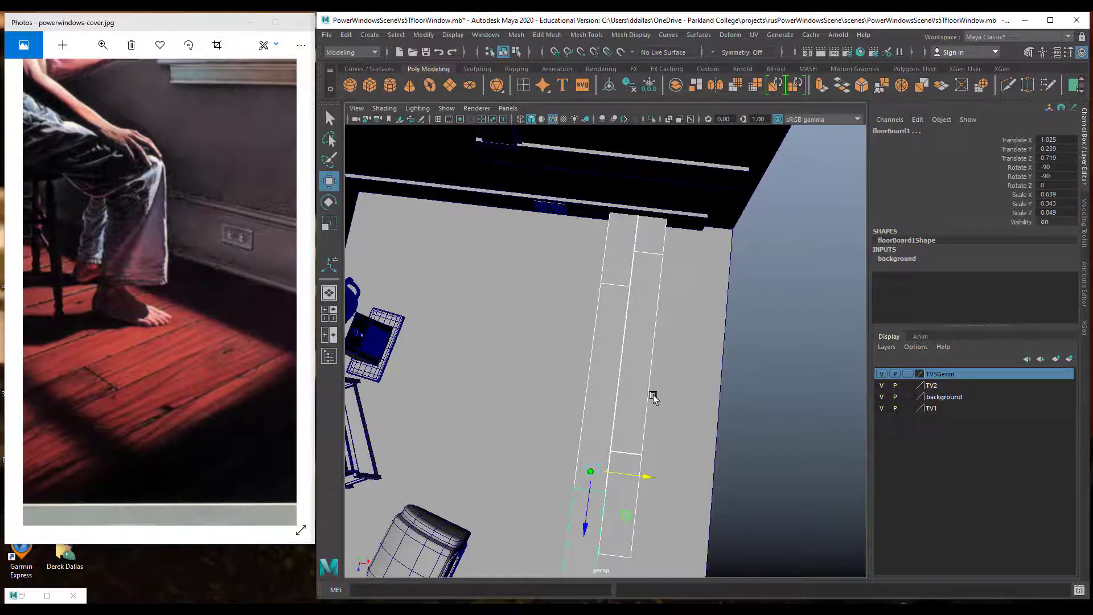
{"action": "key", "text": "ctrl+d"}
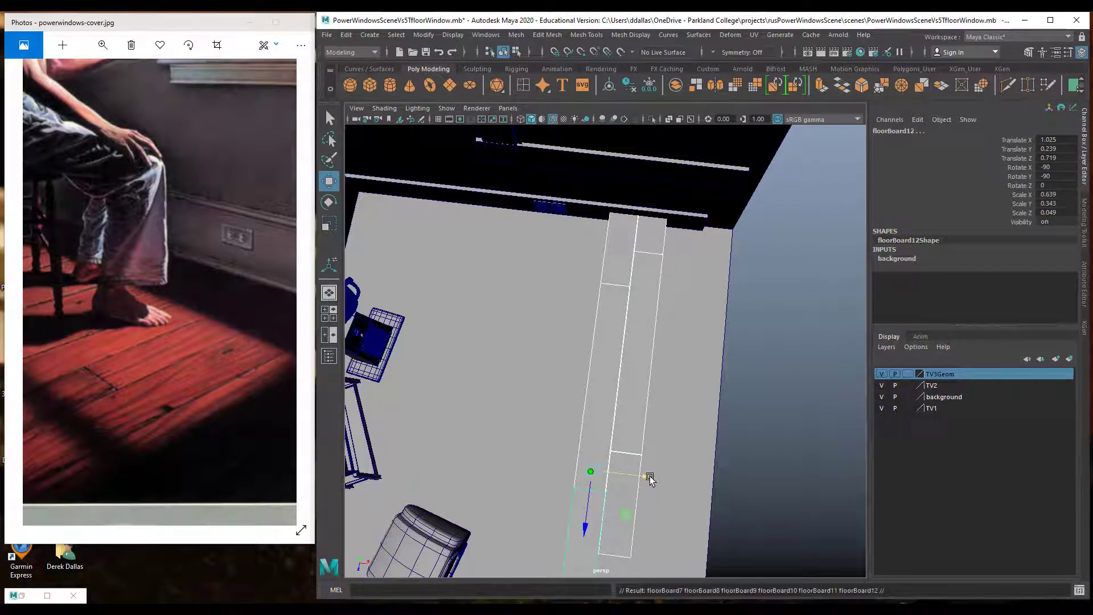
{"action": "left_click_drag", "start_coordinate": [650, 478], "coordinate": [585, 481]}
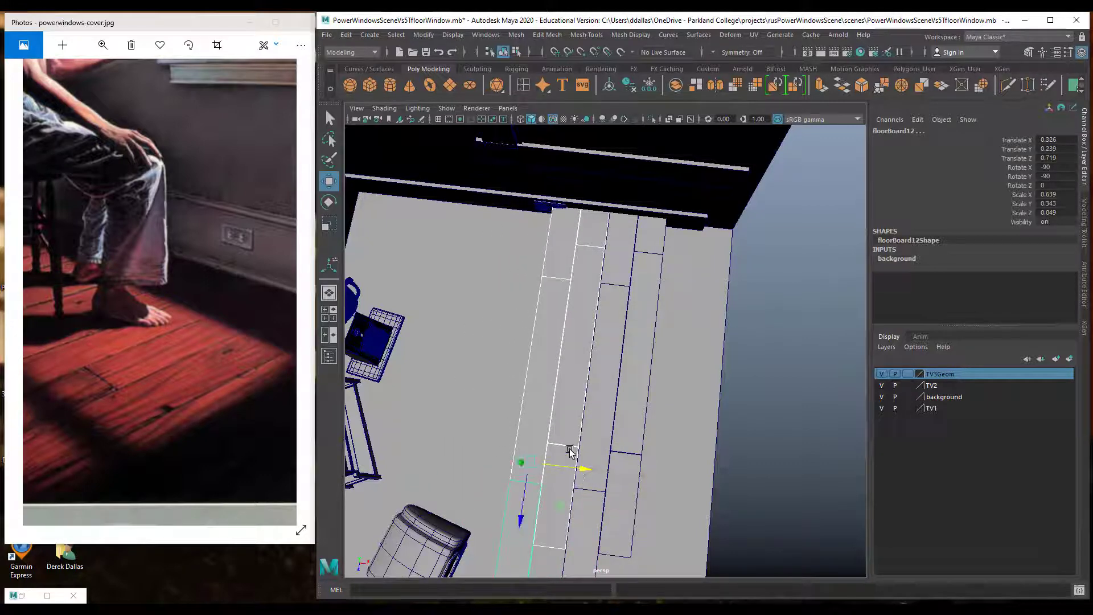
Slide the three planks of the X 1.025 row away from the wall, bringing floorBoard3 to about Z -1.599.
{"action": "left_click_drag", "start_coordinate": [578, 380], "coordinate": [582, 307], "text": "alt"}
{"action": "left_click", "coordinate": [654, 250]}
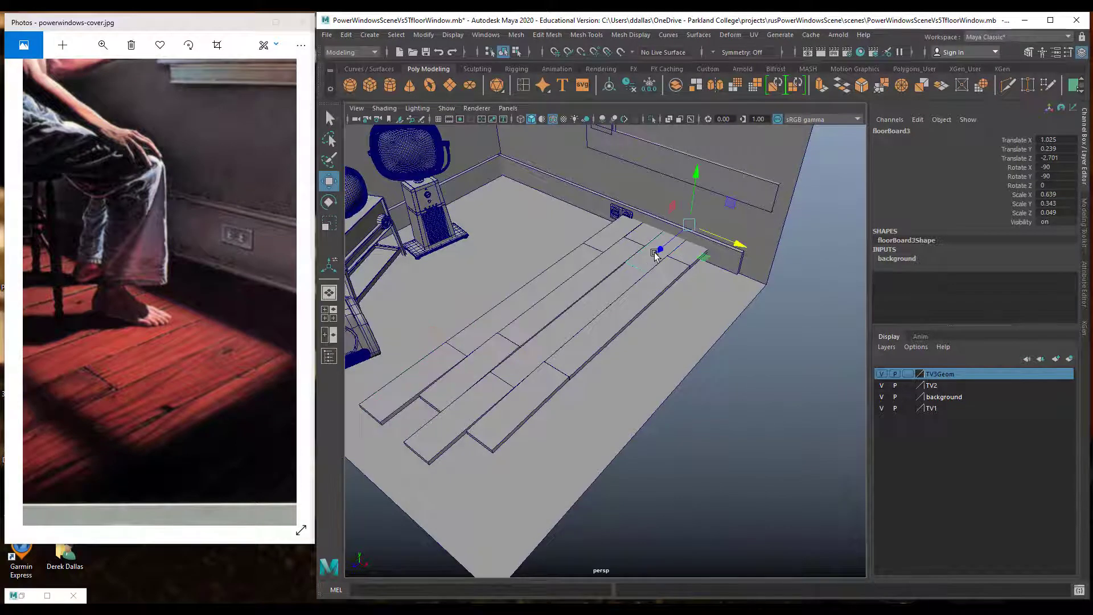
{"action": "left_click", "coordinate": [596, 299], "text": "shift"}
{"action": "left_click", "coordinate": [478, 396], "text": "shift"}
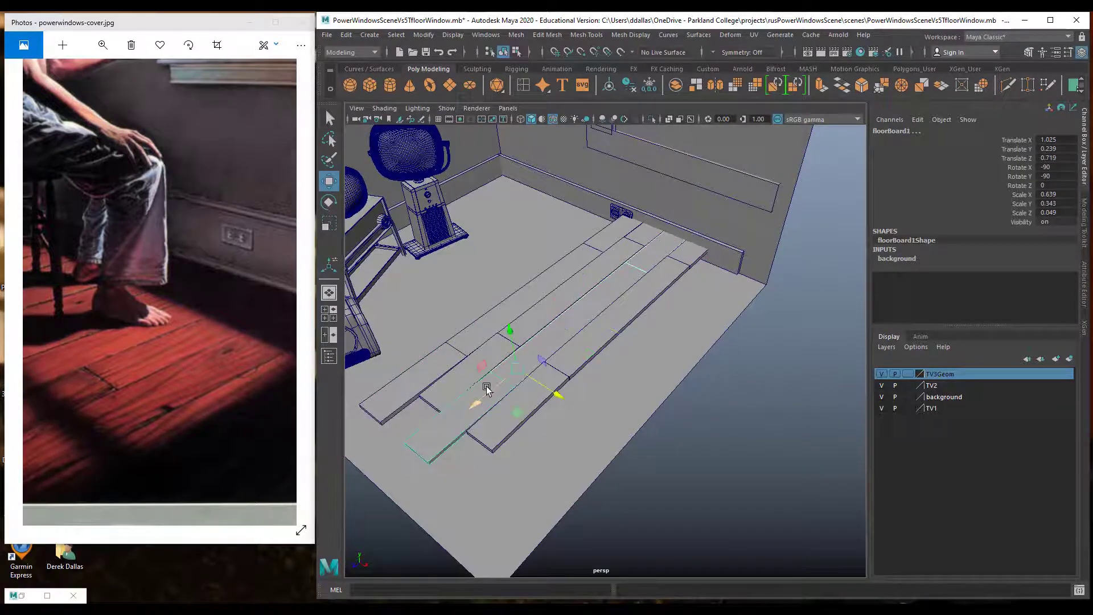
{"action": "left_click_drag", "start_coordinate": [475, 401], "coordinate": [359, 463]}
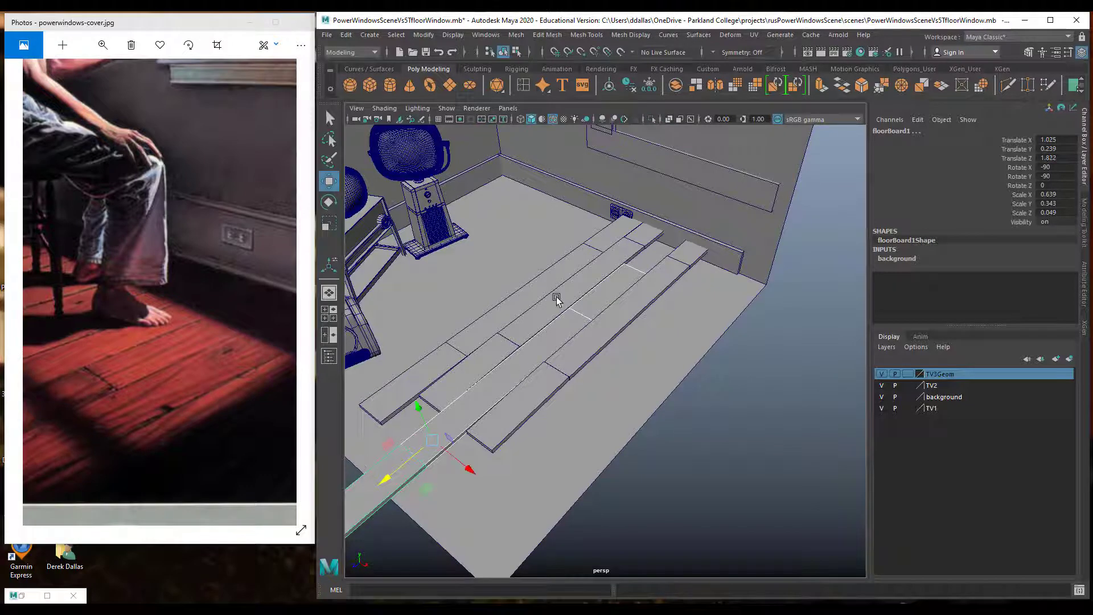
Move floorBoard2 to the row's wall end at about Z -2.687, and floorBoard1 to Z -0.523 against floorBoard3's front end.
{"action": "left_click", "coordinate": [627, 279]}
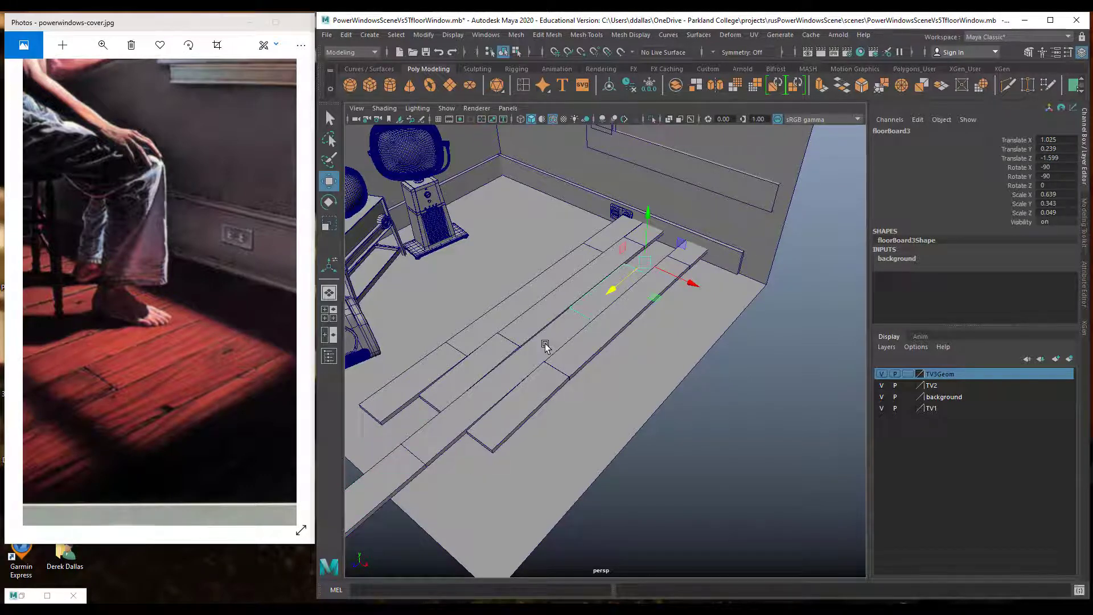
{"action": "left_click", "coordinate": [545, 345]}
{"action": "left_click_drag", "start_coordinate": [465, 403], "coordinate": [691, 271]}
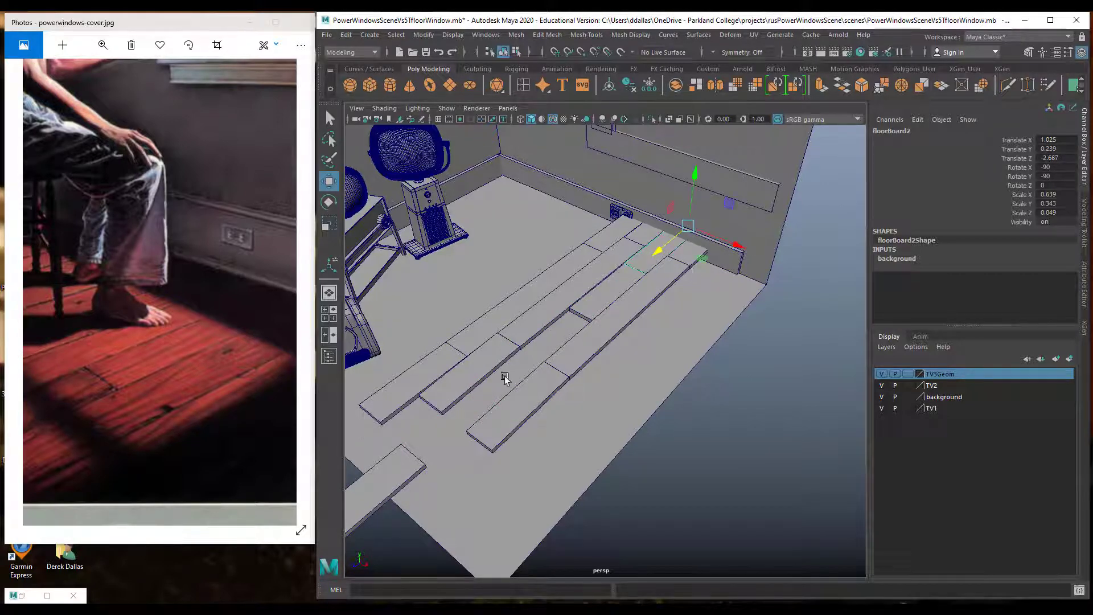
{"action": "left_click", "coordinate": [395, 477]}
{"action": "left_click_drag", "start_coordinate": [393, 475], "coordinate": [622, 388]}
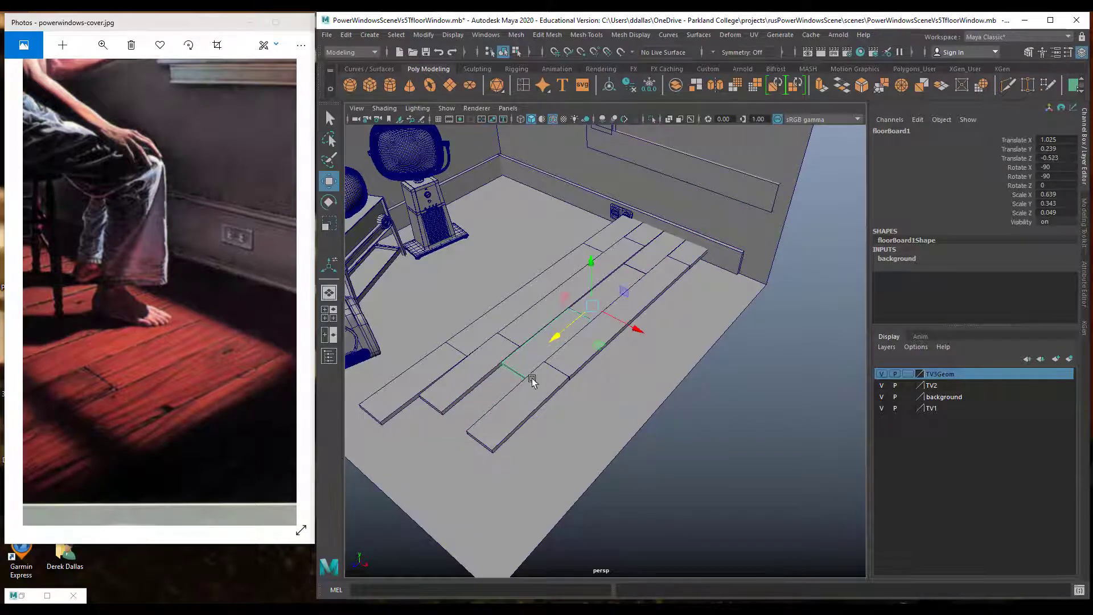
Lengthen floorBoard1 by pulling its front end components away from the wall, past the neighbouring rows' ends.
{"action": "right_click_drag", "start_coordinate": [511, 365], "coordinate": [481, 318]}
{"action": "left_click", "coordinate": [507, 377]}
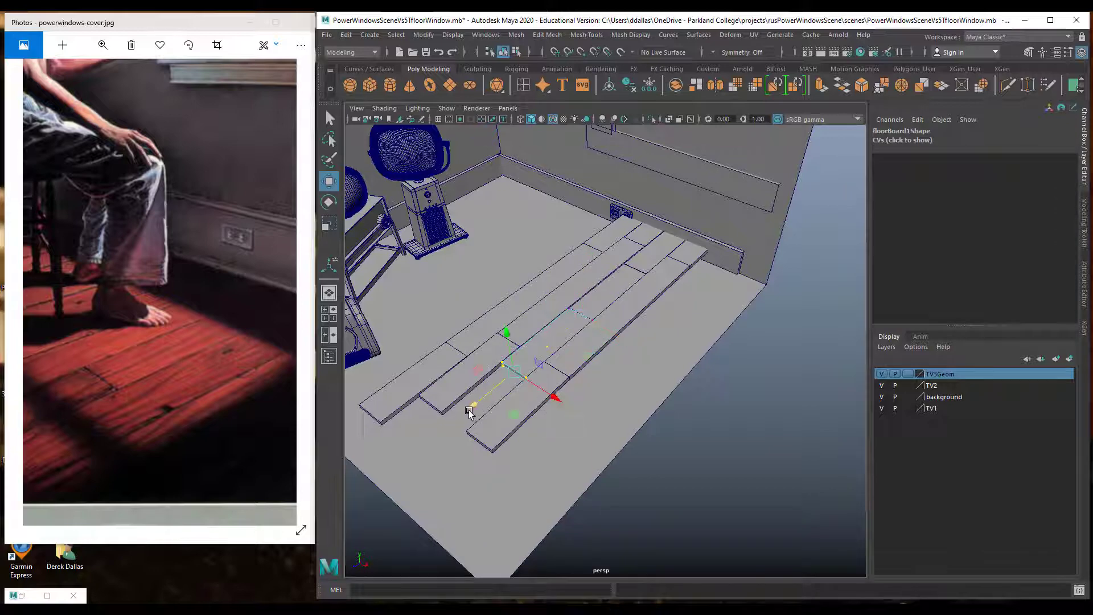
{"action": "left_click_drag", "start_coordinate": [471, 407], "coordinate": [337, 473]}
In the shotCam1 view, delete the floor face of the room mesh.
{"action": "key", "text": "space"}
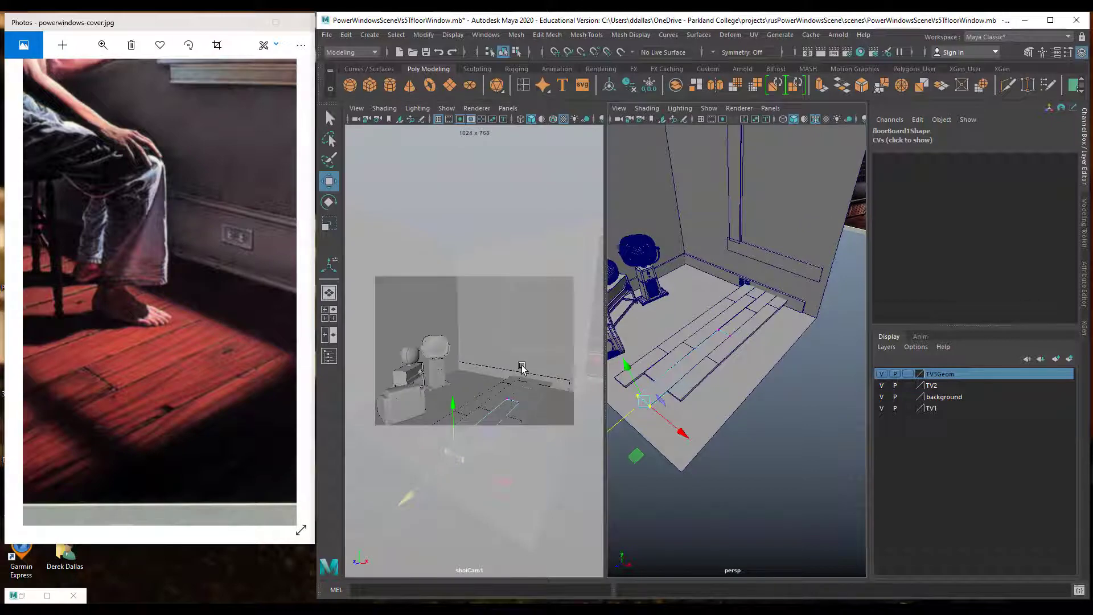
{"action": "key", "text": "space"}
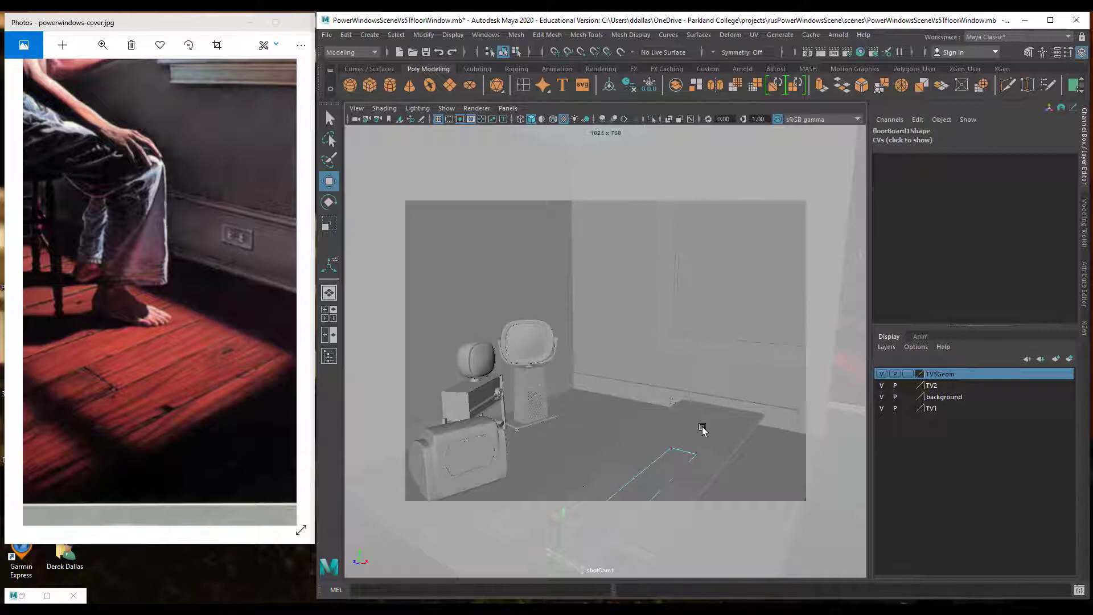
{"action": "left_click", "coordinate": [593, 419]}
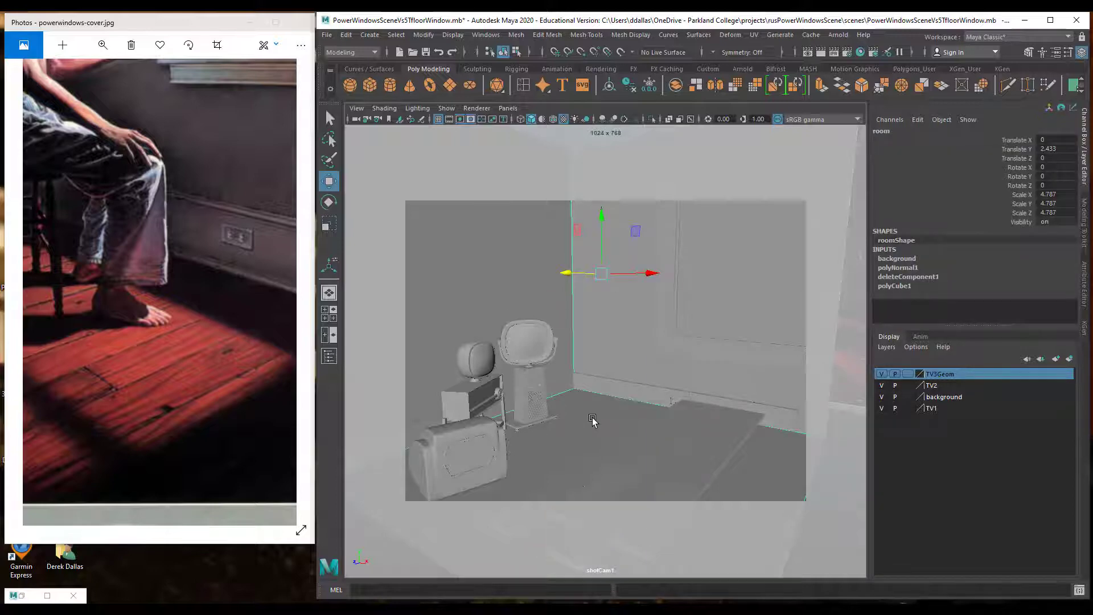
{"action": "right_click_drag", "start_coordinate": [592, 420], "coordinate": [601, 331]}
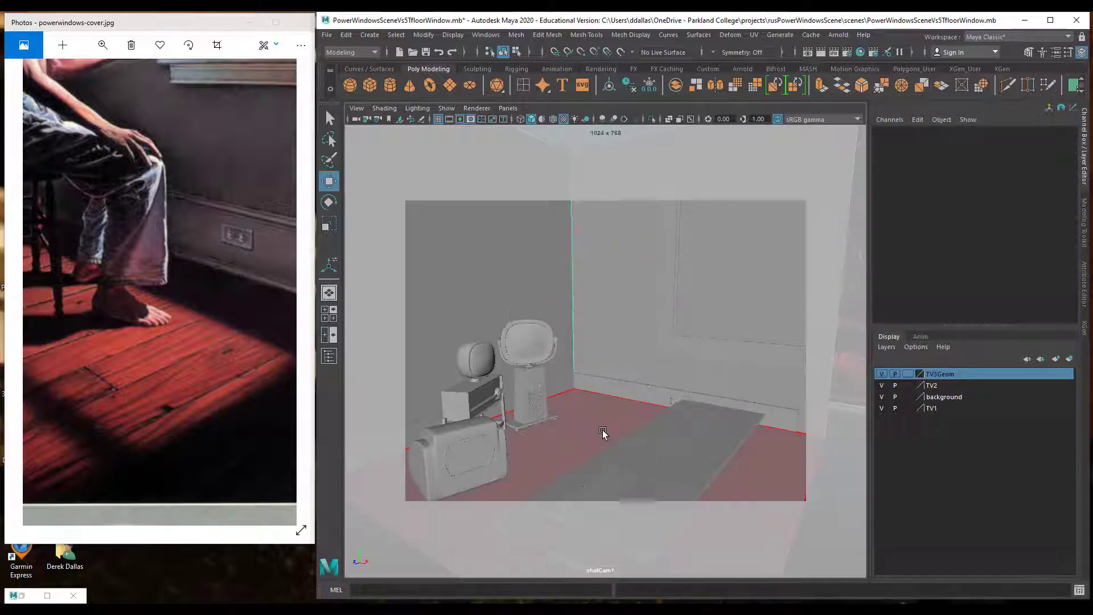
{"action": "left_click", "coordinate": [602, 431]}
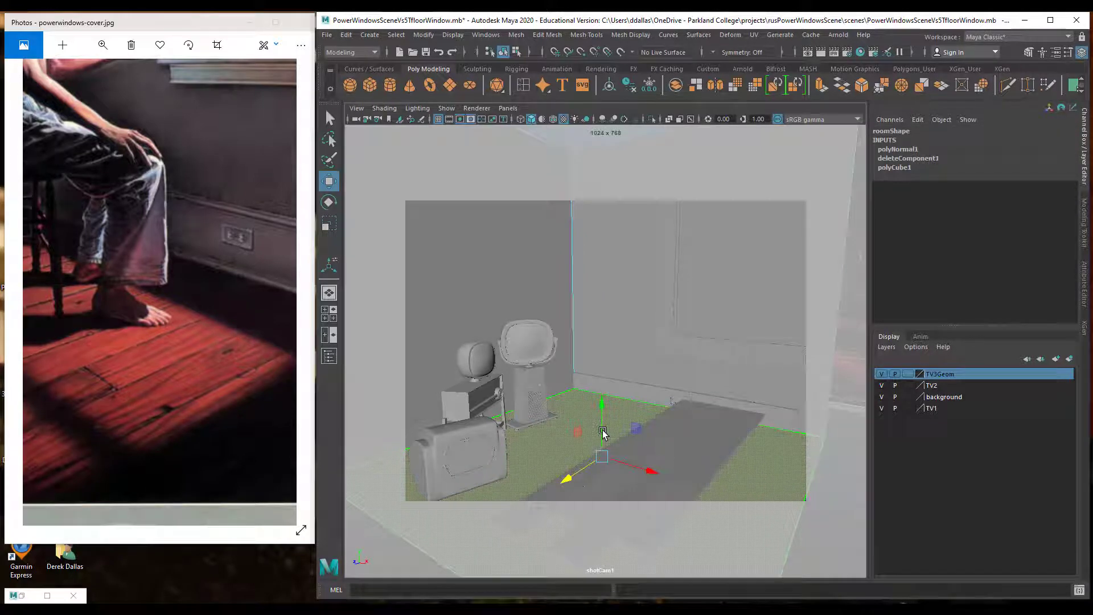
{"action": "key", "text": "Delete"}
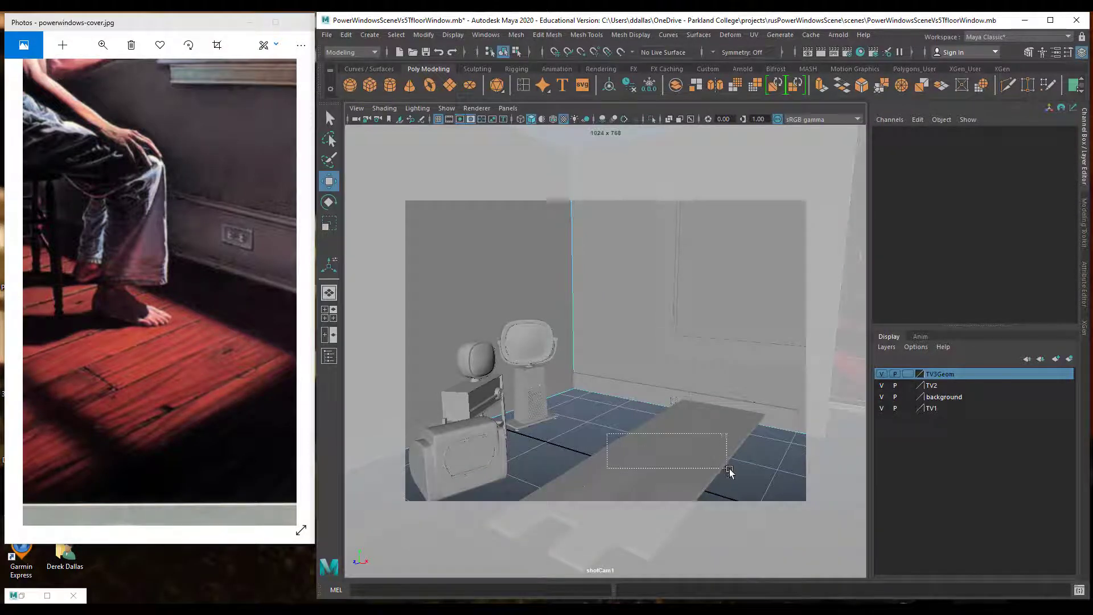
Select all the floor boards across the four rows in the perspective view.
{"action": "left_click", "coordinate": [744, 475]}
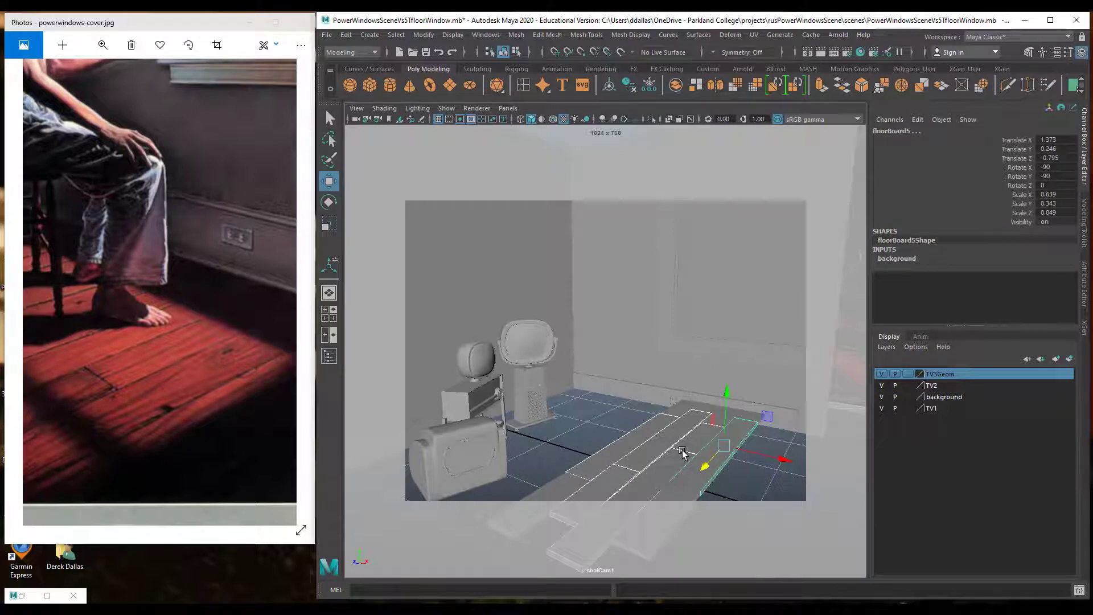
{"action": "key", "text": "space"}
{"action": "key", "text": "space"}
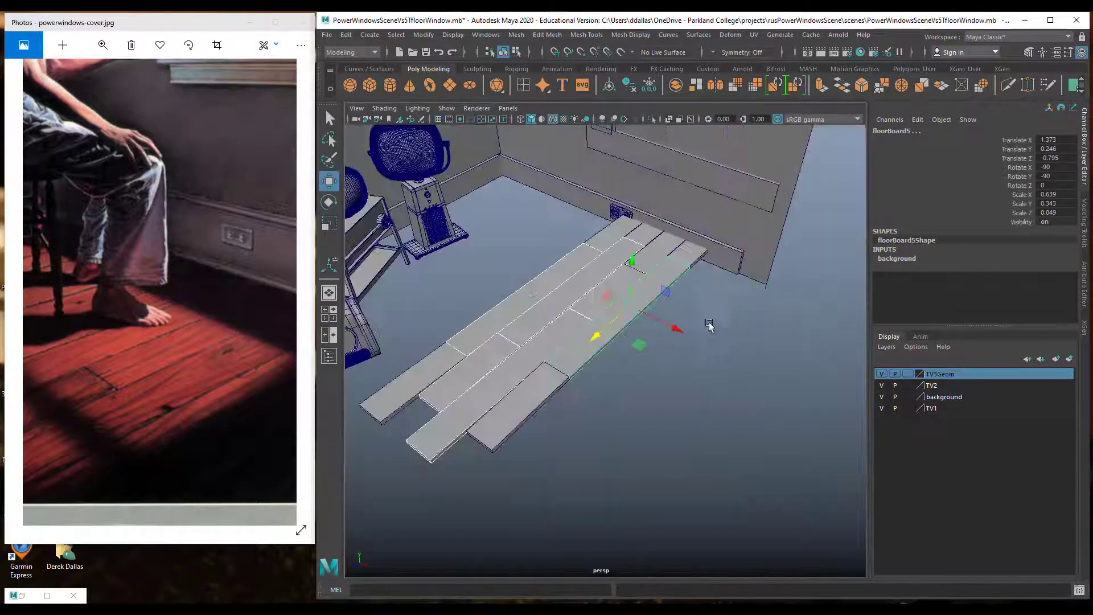
{"action": "left_click", "coordinate": [407, 393]}
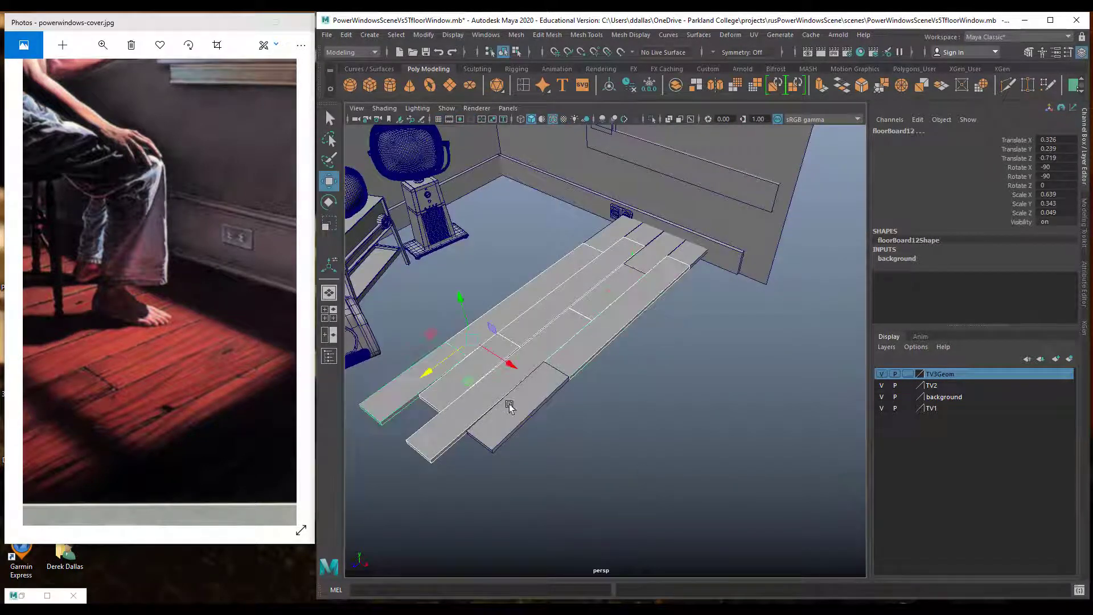
{"action": "left_click", "coordinate": [534, 405]}
{"action": "left_click", "coordinate": [612, 246]}
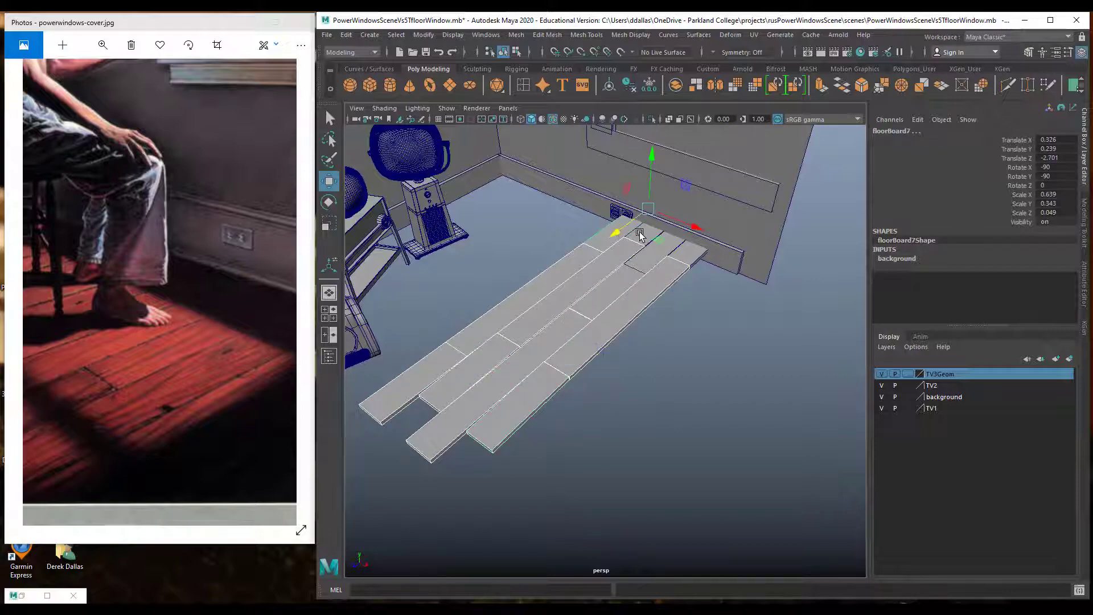
{"action": "left_click", "coordinate": [670, 245]}
{"action": "left_click", "coordinate": [688, 257]}
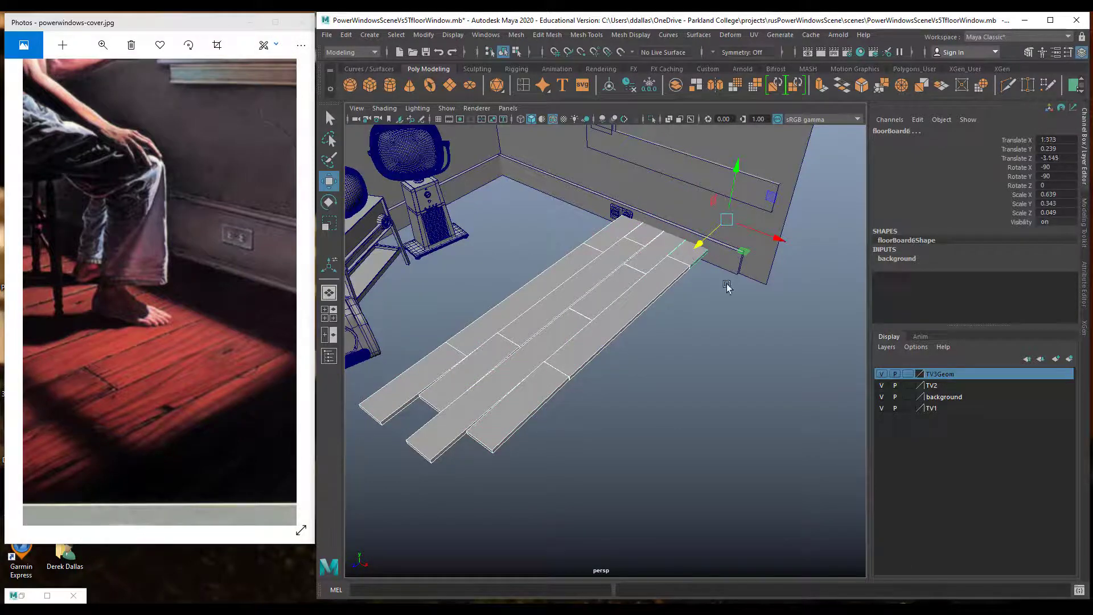
Move the selected floor boards away from the wall to Translate Z -2.977 and lower them to Translate Y 0.045.
{"action": "left_click_drag", "start_coordinate": [739, 343], "coordinate": [670, 320], "text": "alt"}
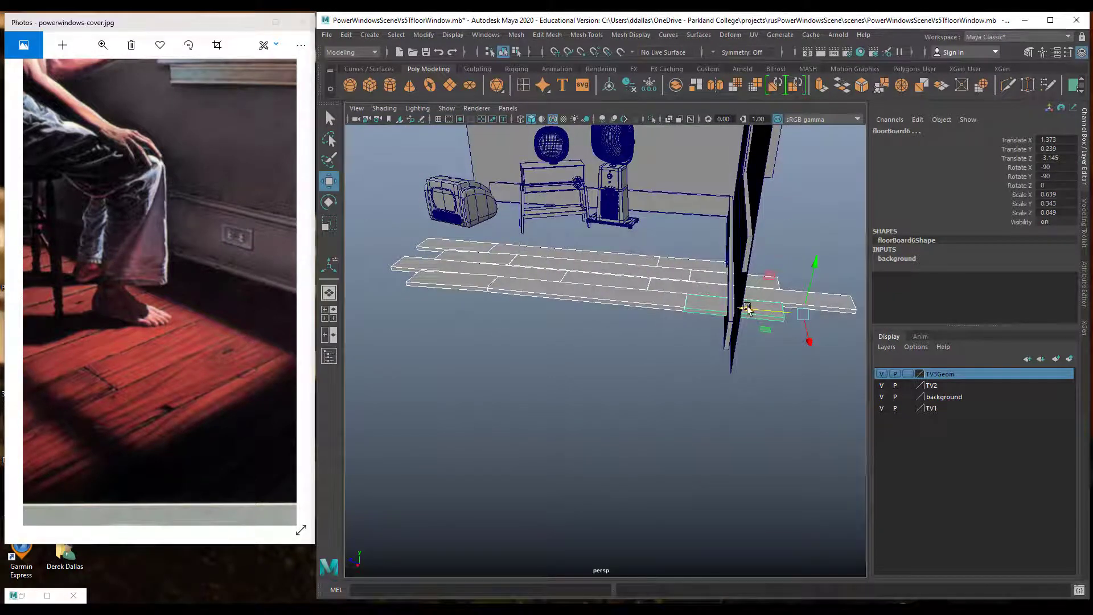
{"action": "left_click_drag", "start_coordinate": [747, 308], "coordinate": [773, 228]}
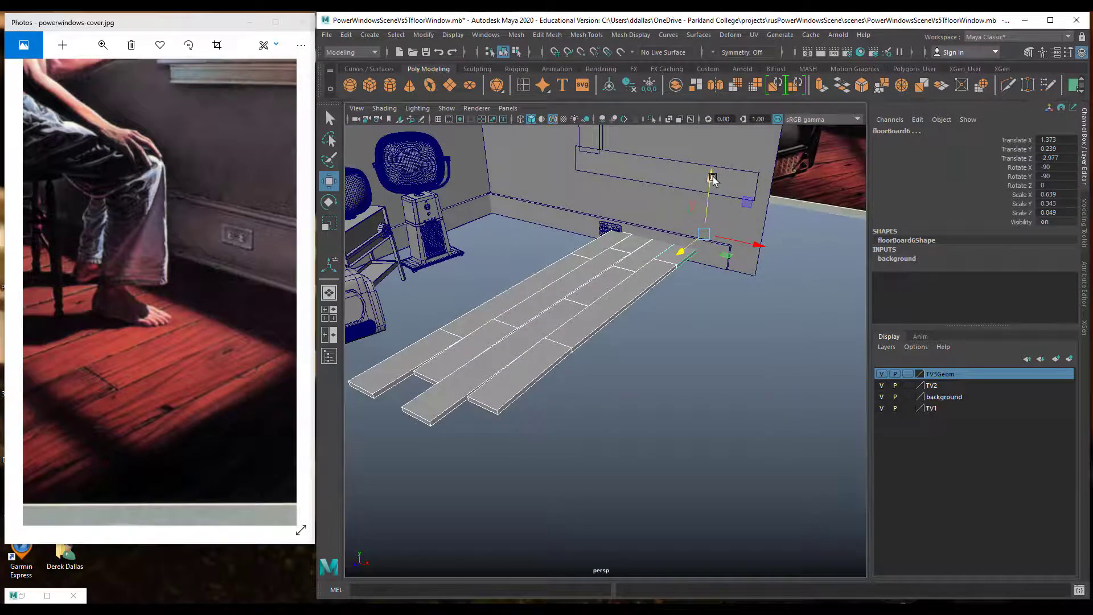
{"action": "left_click_drag", "start_coordinate": [712, 180], "coordinate": [708, 190]}
Slide the four selected board rows along the wall to Translate X 2.319, extending past the wall's open end.
{"action": "left_click_drag", "start_coordinate": [669, 252], "coordinate": [634, 265], "text": "alt"}
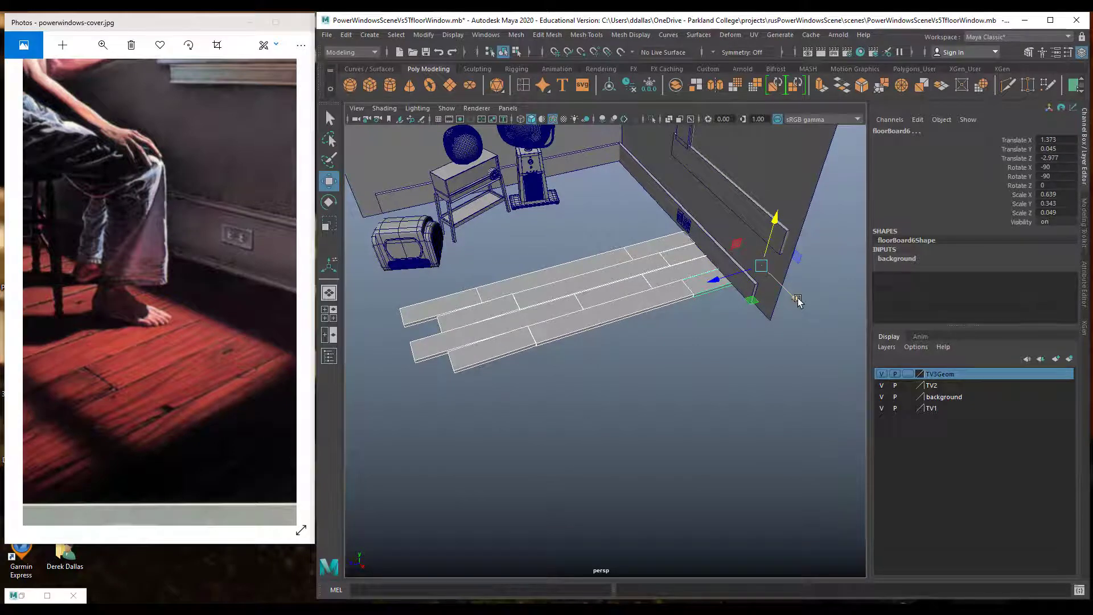
{"action": "left_click_drag", "start_coordinate": [797, 299], "coordinate": [801, 303]}
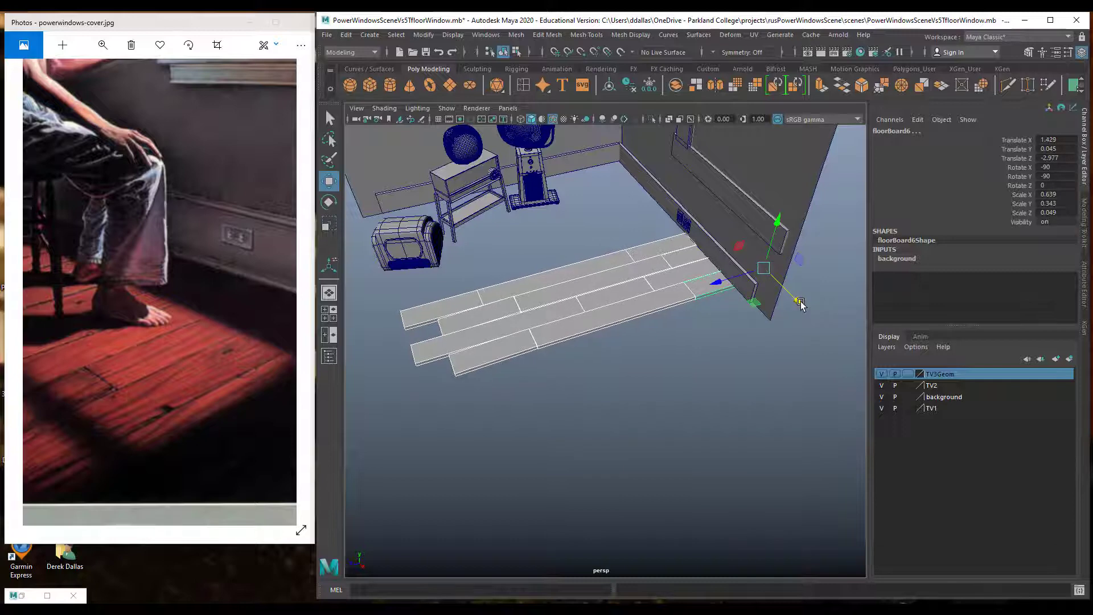
{"action": "key", "text": "space"}
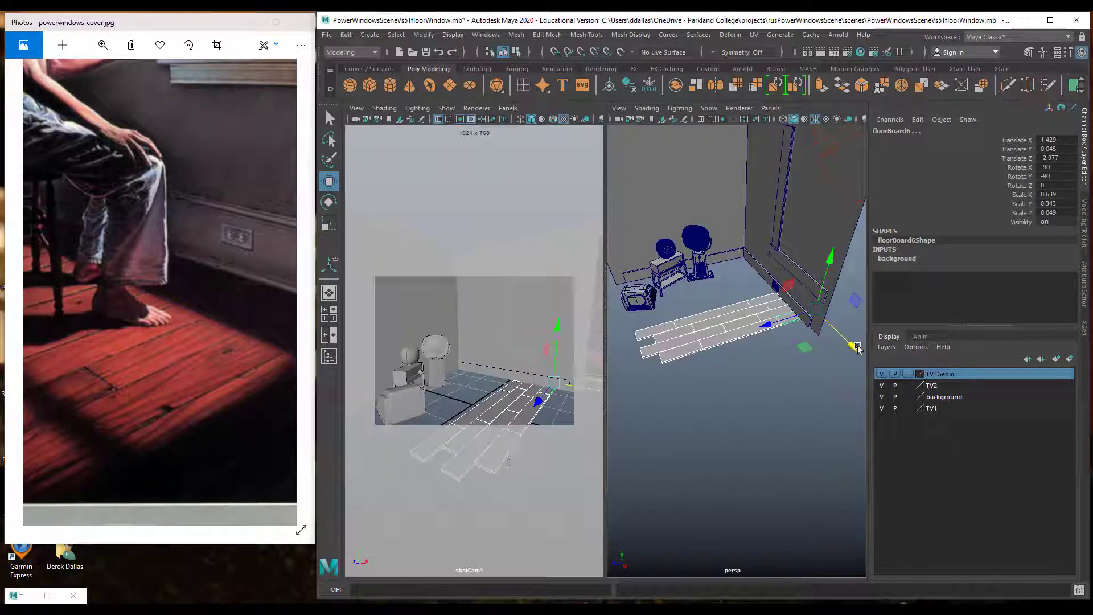
{"action": "left_click_drag", "start_coordinate": [852, 349], "coordinate": [889, 362]}
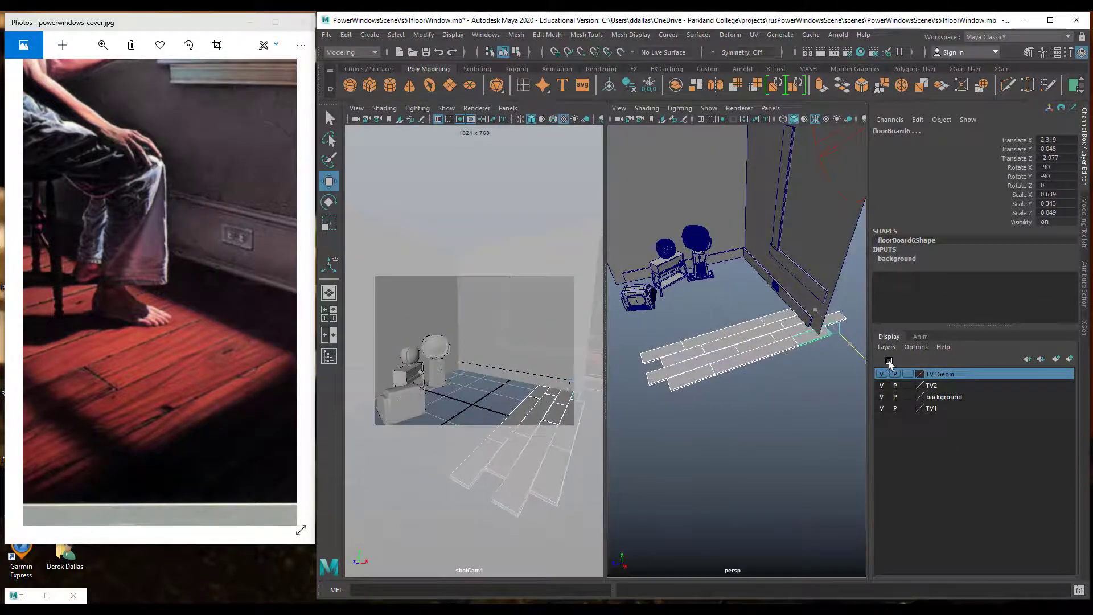
Duplicate the four board rows and move the copy along the wall to about Translate X 0.968, beside the original rows.
{"action": "key", "text": "ctrl+d"}
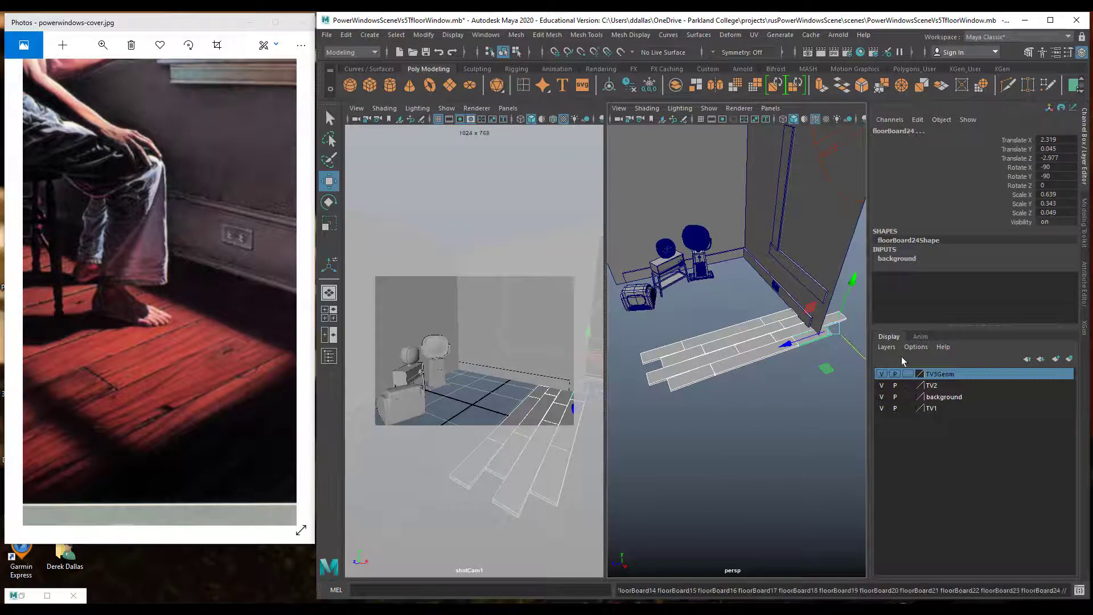
{"action": "left_click_drag", "start_coordinate": [860, 354], "coordinate": [794, 337]}
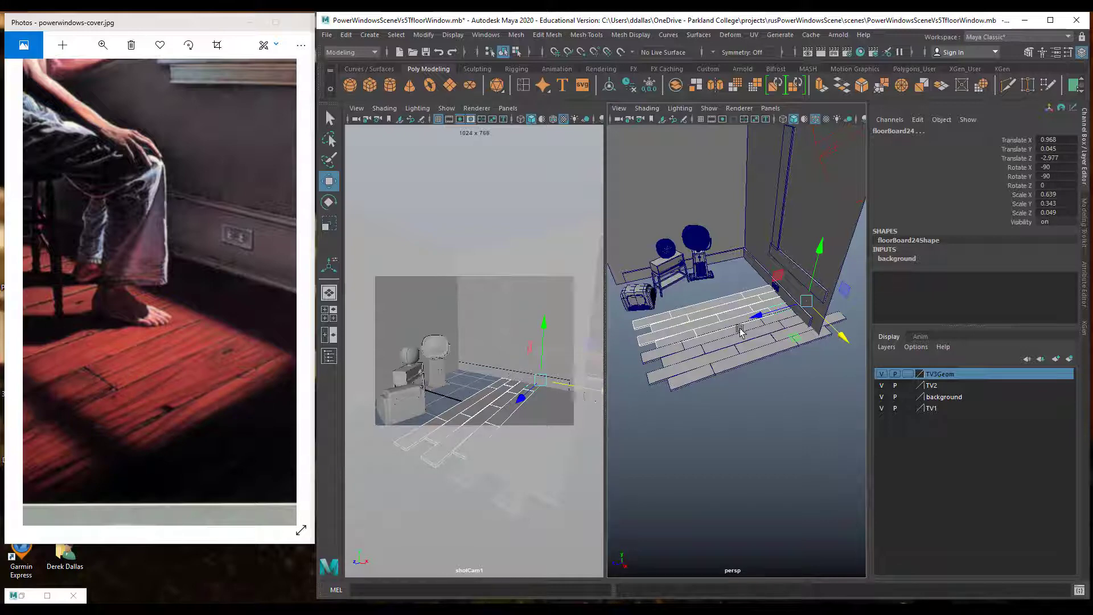
{"action": "left_click_drag", "start_coordinate": [690, 385], "coordinate": [761, 382], "text": "alt"}
{"action": "right_click_drag", "start_coordinate": [761, 383], "coordinate": [853, 376], "text": "alt"}
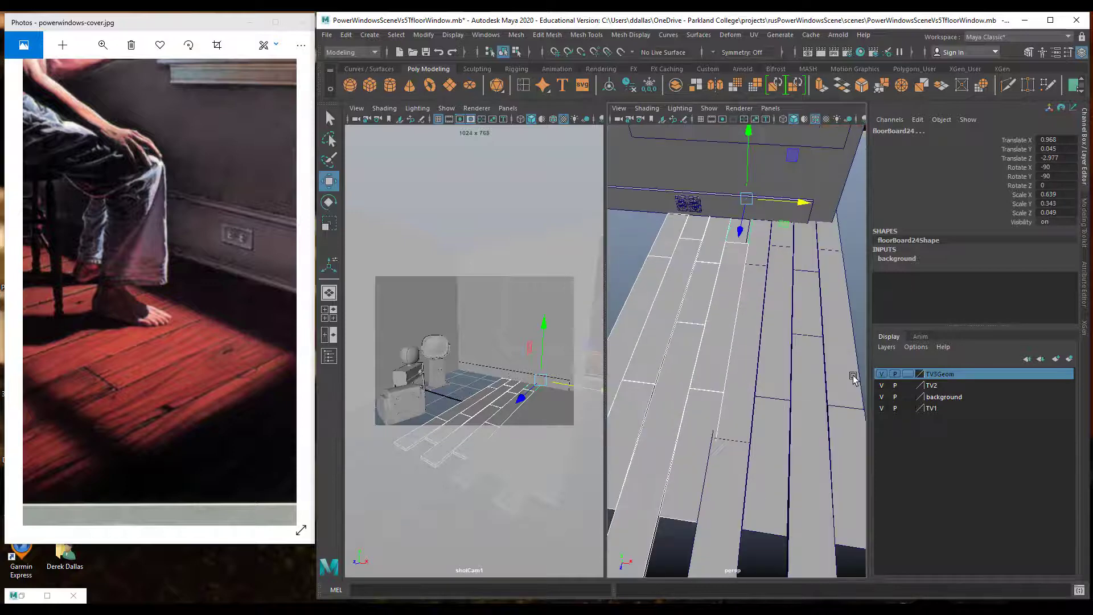
Duplicate the copied rows again and place this third set at Translate X -0.447, flush against the previous set.
{"action": "middle_click_drag", "start_coordinate": [796, 305], "coordinate": [799, 331], "text": "alt"}
{"action": "left_click_drag", "start_coordinate": [811, 221], "coordinate": [733, 235]}
{"action": "key", "text": "ctrl+d"}
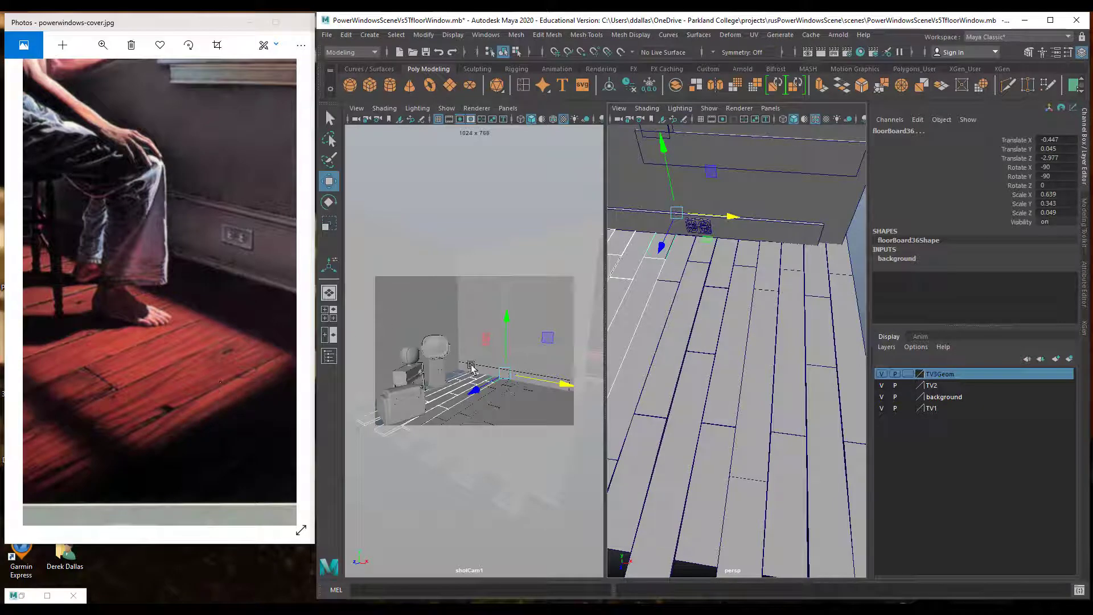
Duplicate the board rows once more and place the fourth set at Translate X -1.838, under the TVs and against the third set.
{"action": "key", "text": "ctrl+d"}
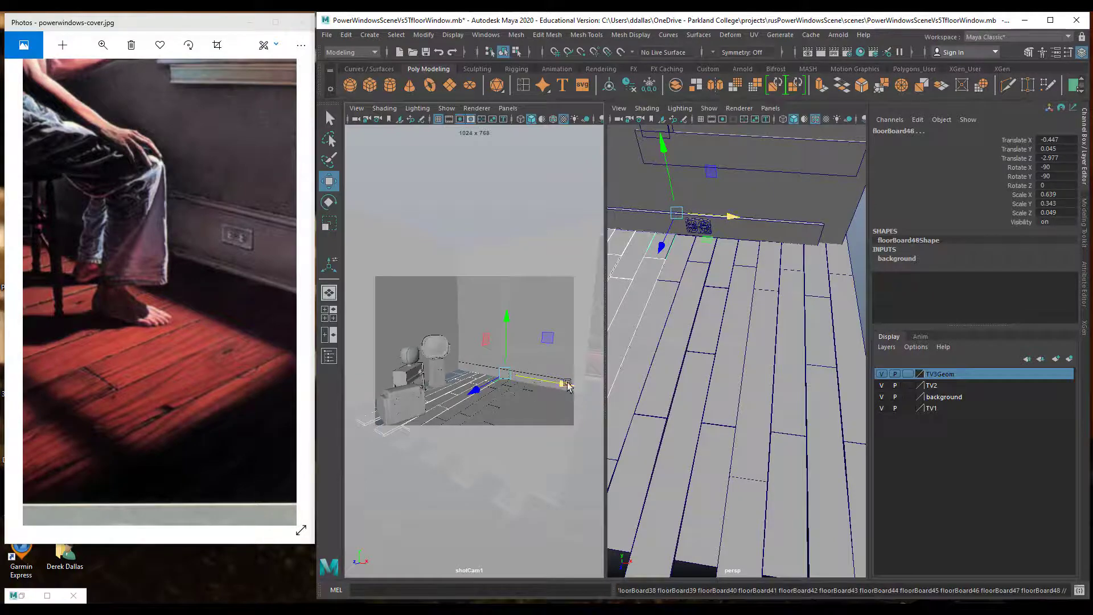
{"action": "left_click_drag", "start_coordinate": [566, 383], "coordinate": [523, 385]}
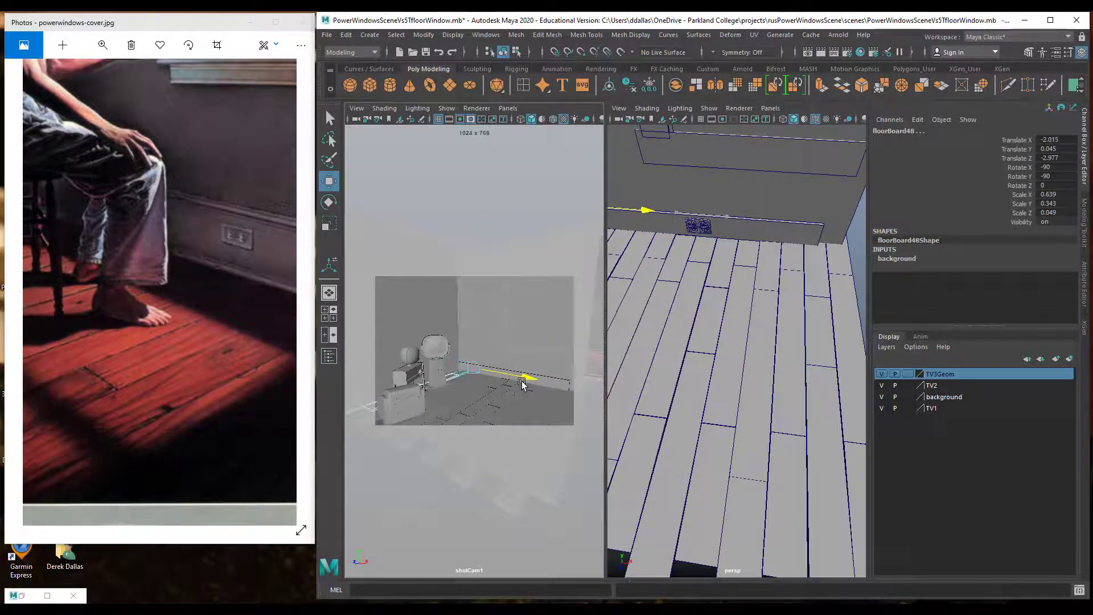
{"action": "middle_click_drag", "start_coordinate": [711, 344], "coordinate": [820, 343], "text": "alt"}
{"action": "middle_click_drag", "start_coordinate": [755, 344], "coordinate": [784, 342], "text": "alt"}
{"action": "left_click_drag", "start_coordinate": [760, 251], "coordinate": [763, 216], "text": "alt"}
{"action": "left_click_drag", "start_coordinate": [753, 151], "coordinate": [763, 170]}
Lengthen floorBoard32 to Scale X 0.792 and shift it along its row to Translate Z 0.401.
{"action": "left_click_drag", "start_coordinate": [807, 315], "coordinate": [753, 347], "text": "alt"}
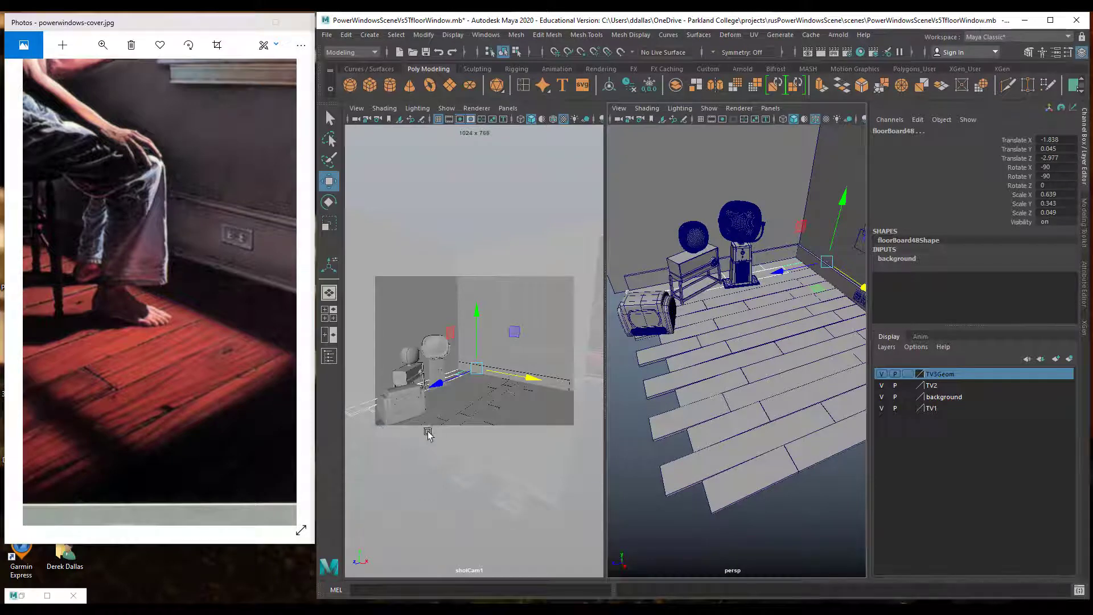
{"action": "left_click", "coordinate": [694, 330]}
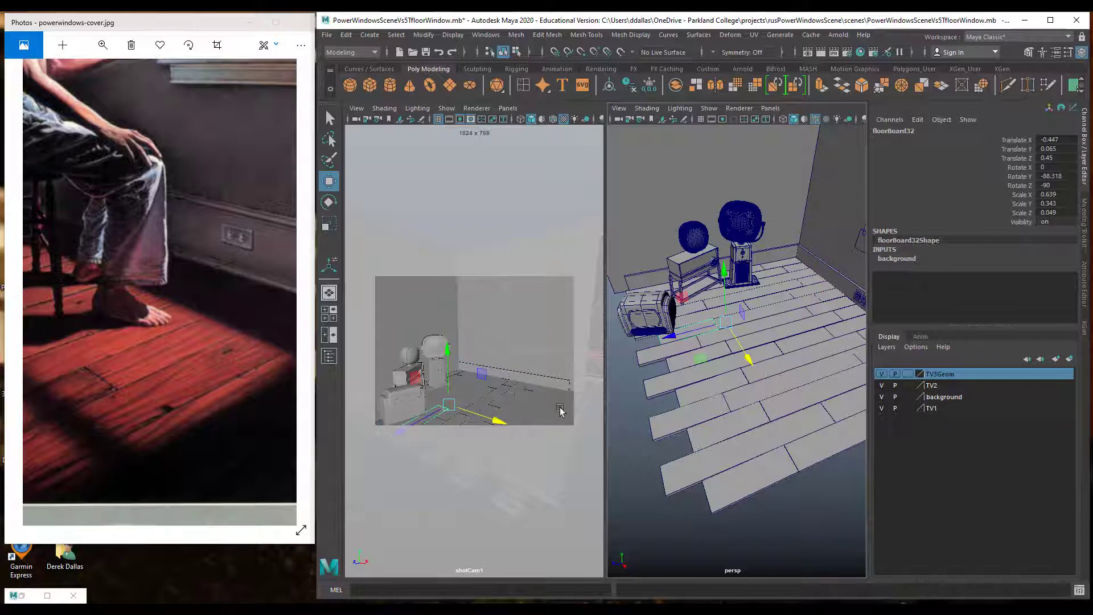
{"action": "key", "text": "r"}
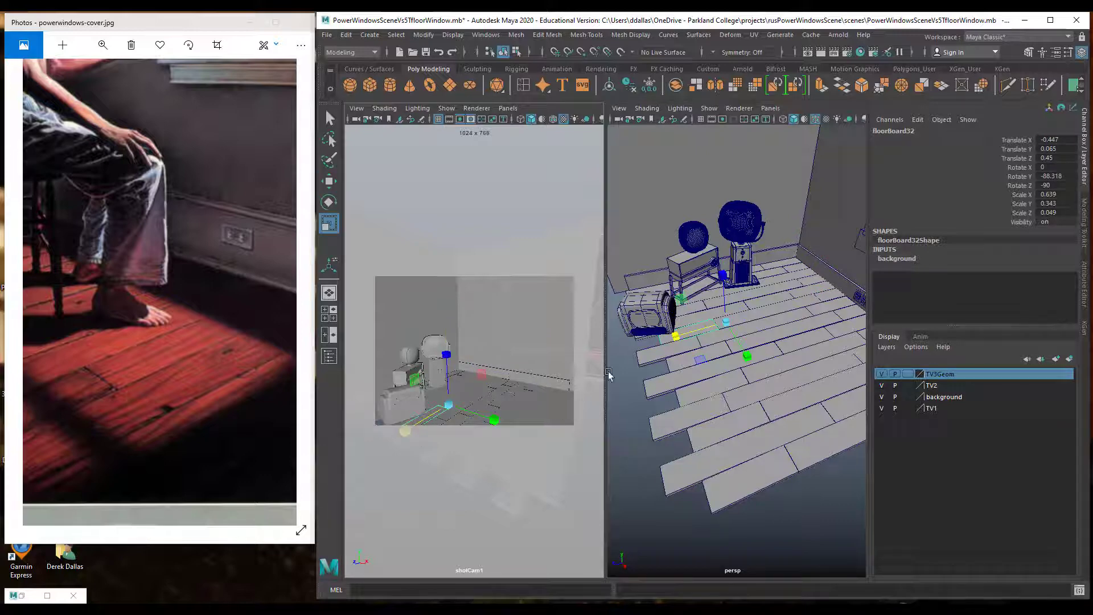
{"action": "mouse_move", "coordinate": [674, 339]}
{"action": "left_mouse_down"}
{"action": "mouse_move", "coordinate": [665, 344]}
{"action": "mouse_move", "coordinate": [677, 339]}
{"action": "left_mouse_up"}
{"action": "key", "text": "w"}
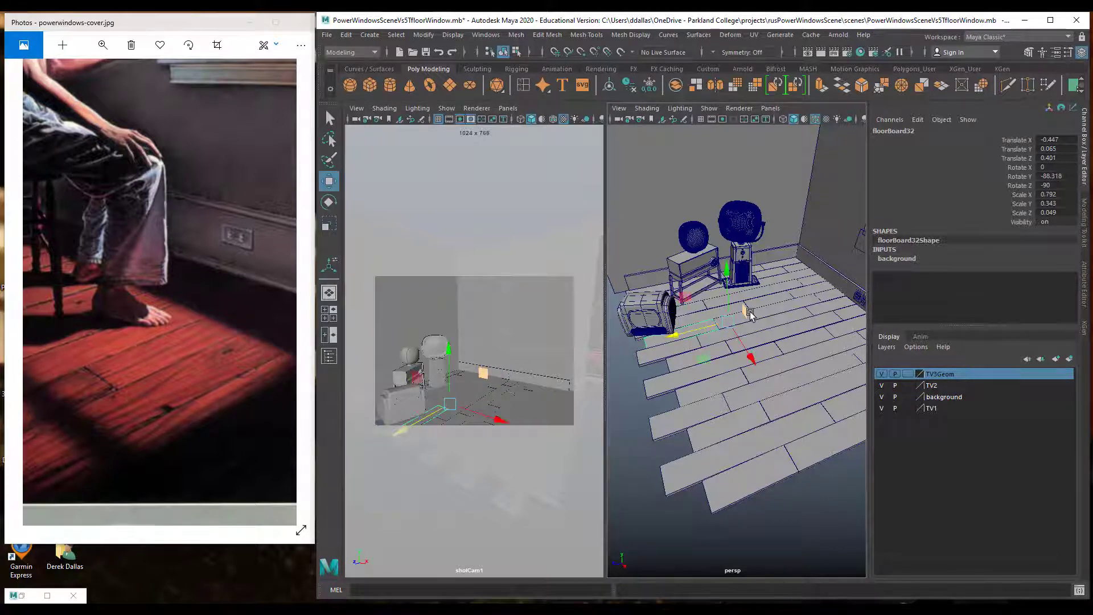
Turn floorBoard30 slightly to Rotate X -88.525 and floorBoard14 to Rotate Y -89.351.
{"action": "left_click", "coordinate": [795, 308]}
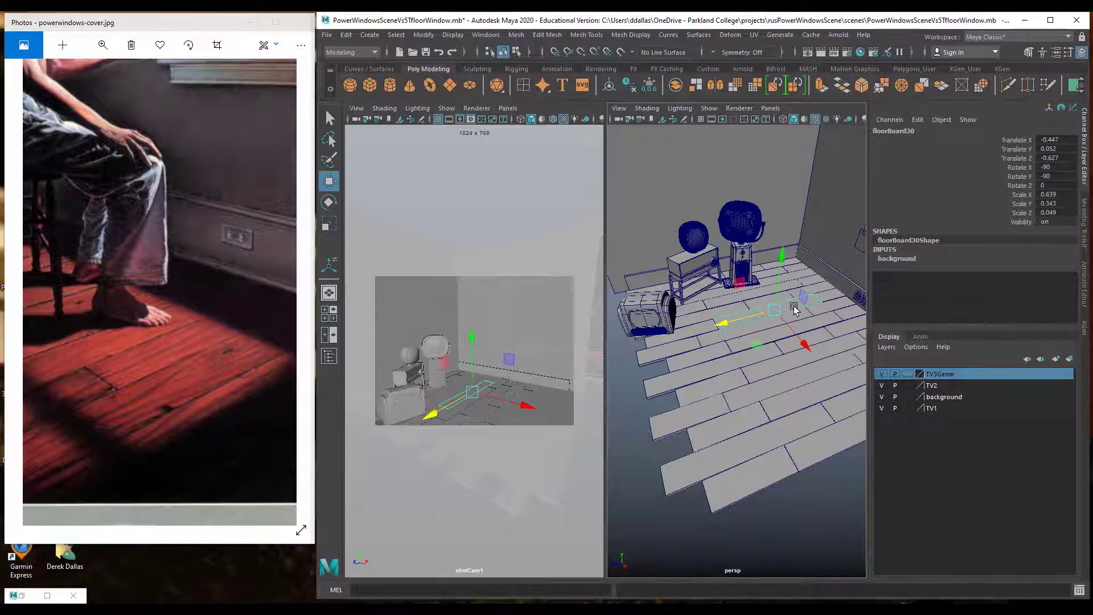
{"action": "key", "text": "e"}
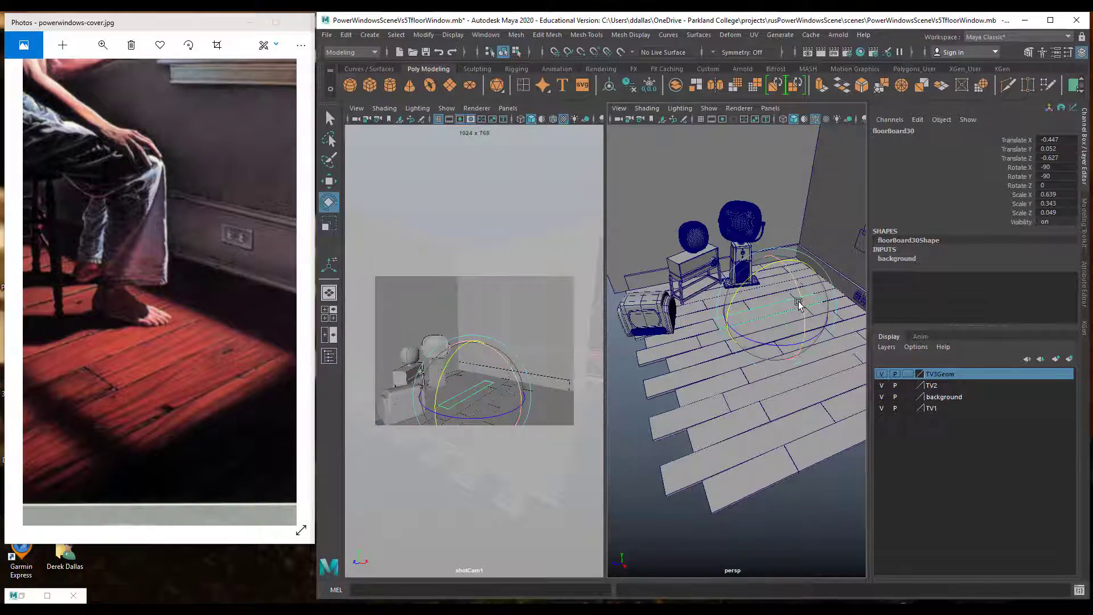
{"action": "left_click_drag", "start_coordinate": [800, 303], "coordinate": [801, 304]}
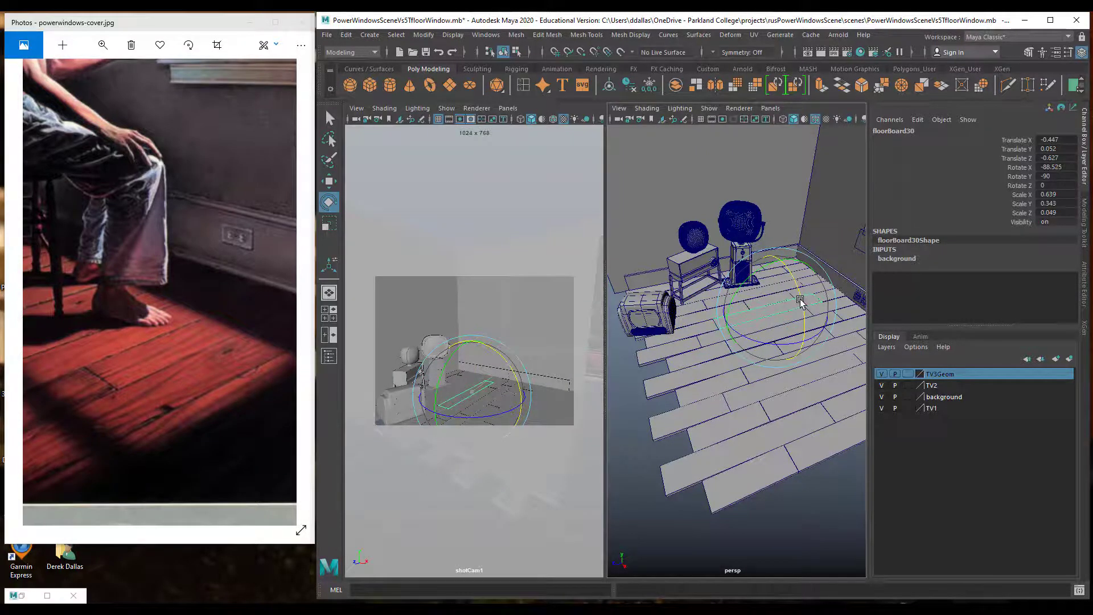
{"action": "left_click", "coordinate": [719, 363]}
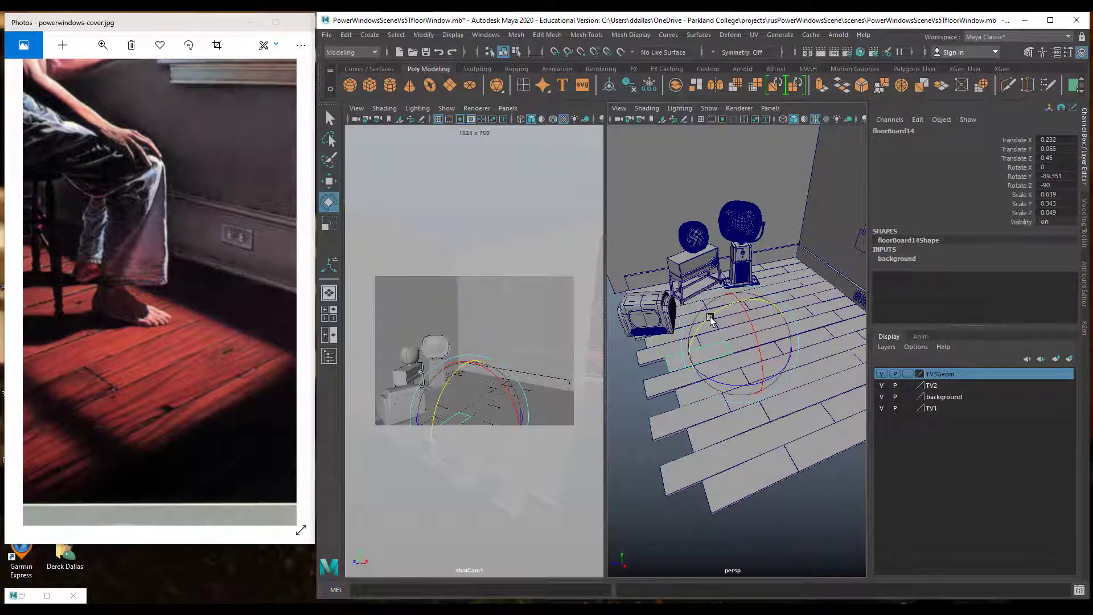
{"action": "key", "text": "w"}
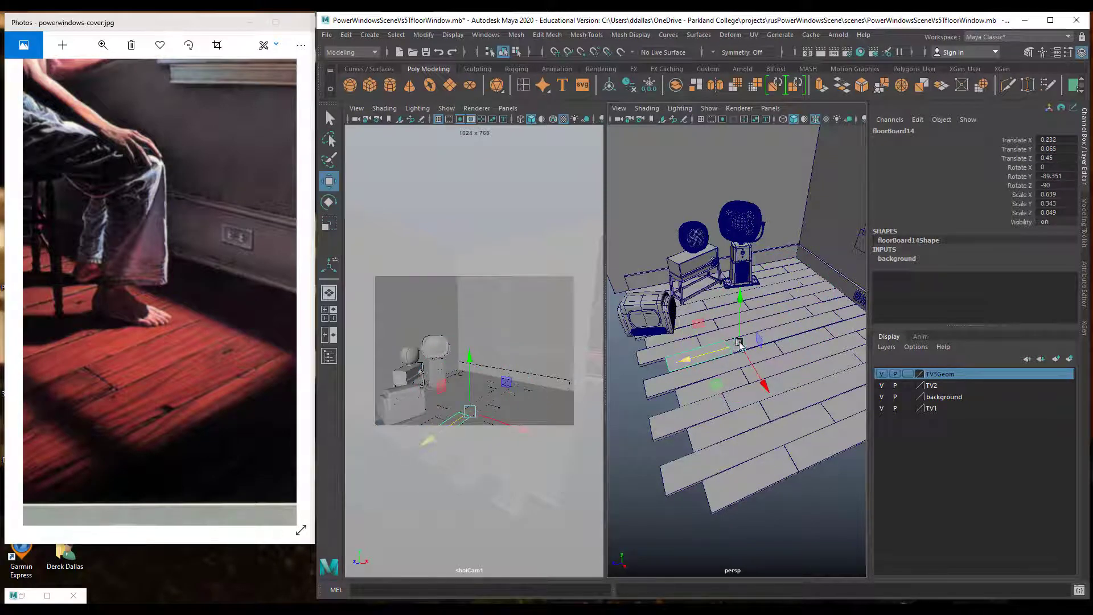
Center the pivot of floorBoard13 and rotate the board slightly in the floor plane about its X rotation axis.
{"action": "left_click", "coordinate": [681, 375]}
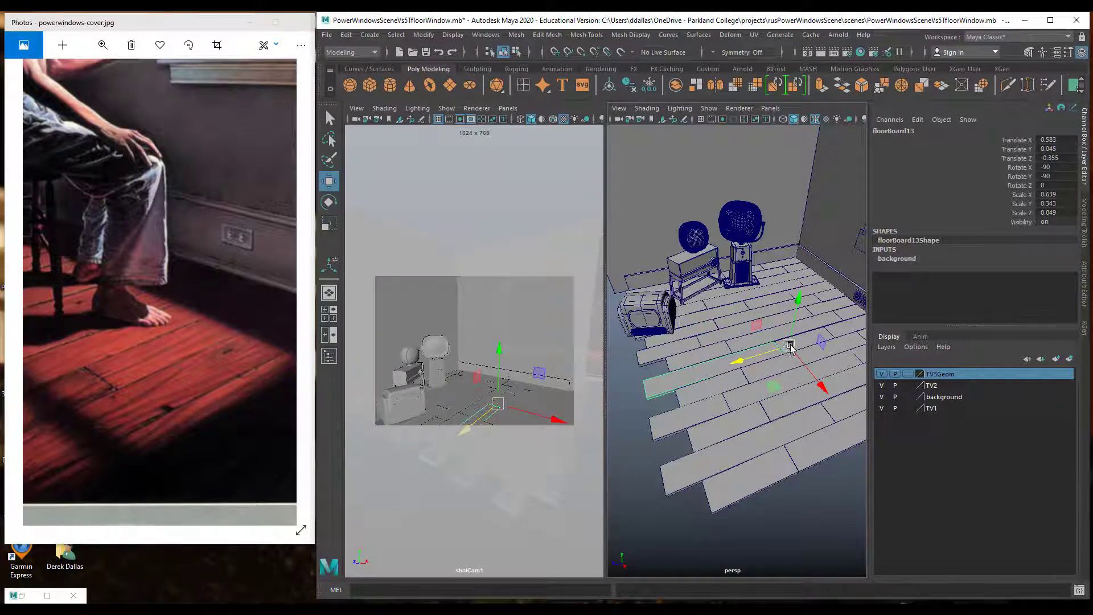
{"action": "left_click", "coordinate": [424, 34]}
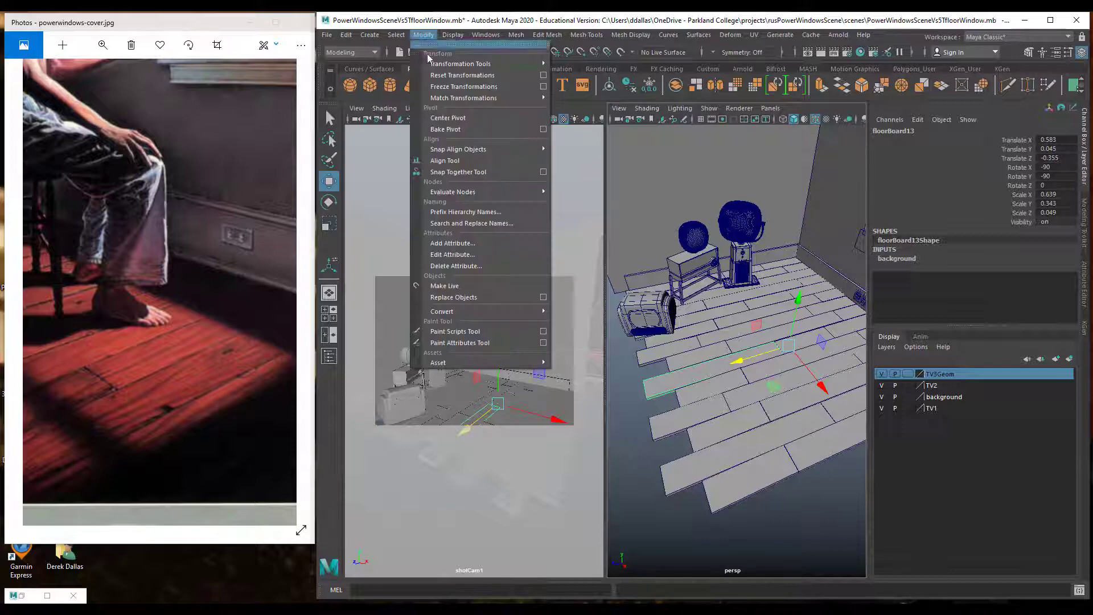
{"action": "left_click", "coordinate": [451, 118]}
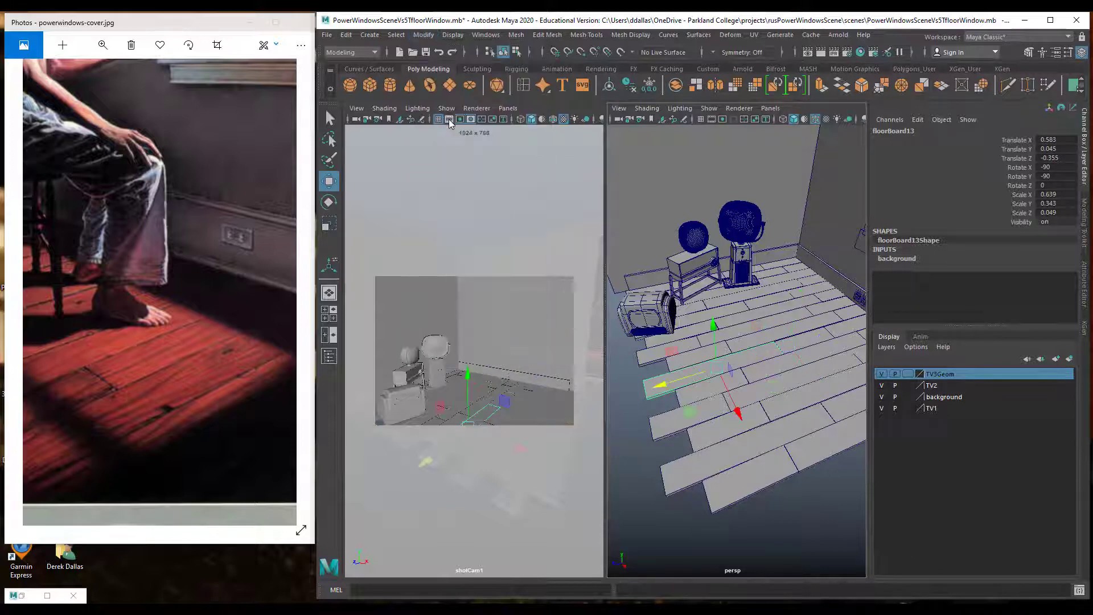
{"action": "key", "text": "e"}
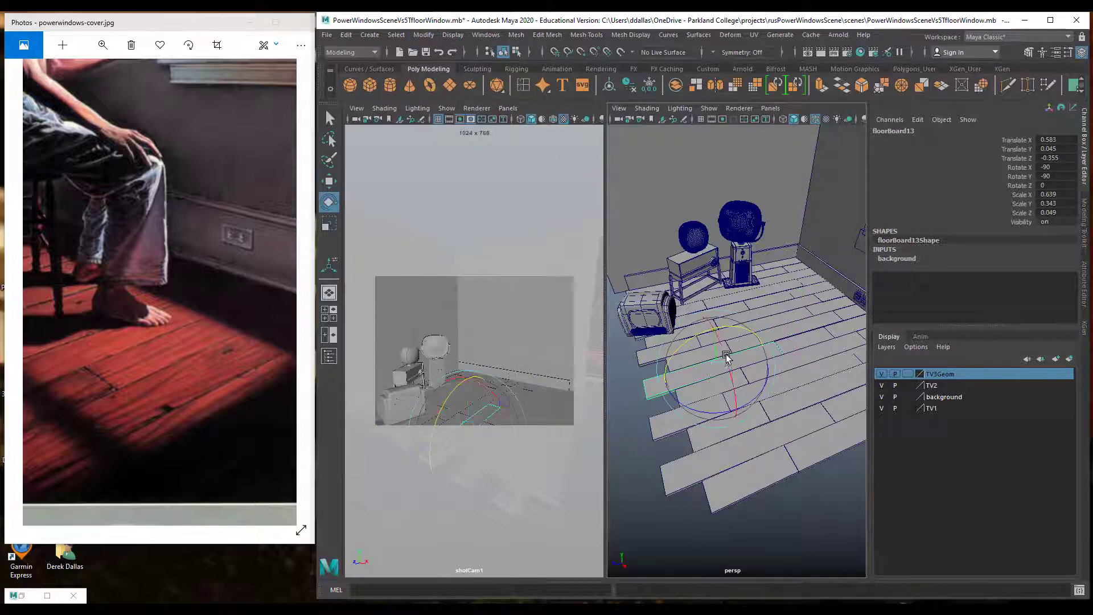
{"action": "left_click_drag", "start_coordinate": [725, 353], "coordinate": [726, 356]}
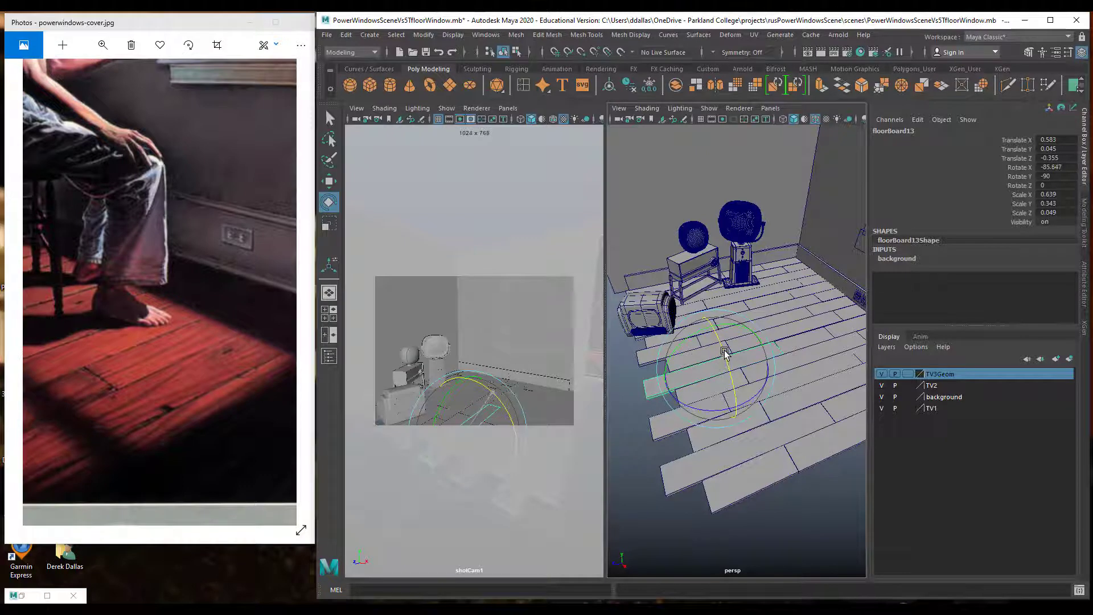
Rotate floorBoard18 to about Rotate X -89.5, floorBoard12 to Rotate X -92.281, and floorBoard27 to about -180, -88.943, 88.824.
{"action": "left_click", "coordinate": [810, 352]}
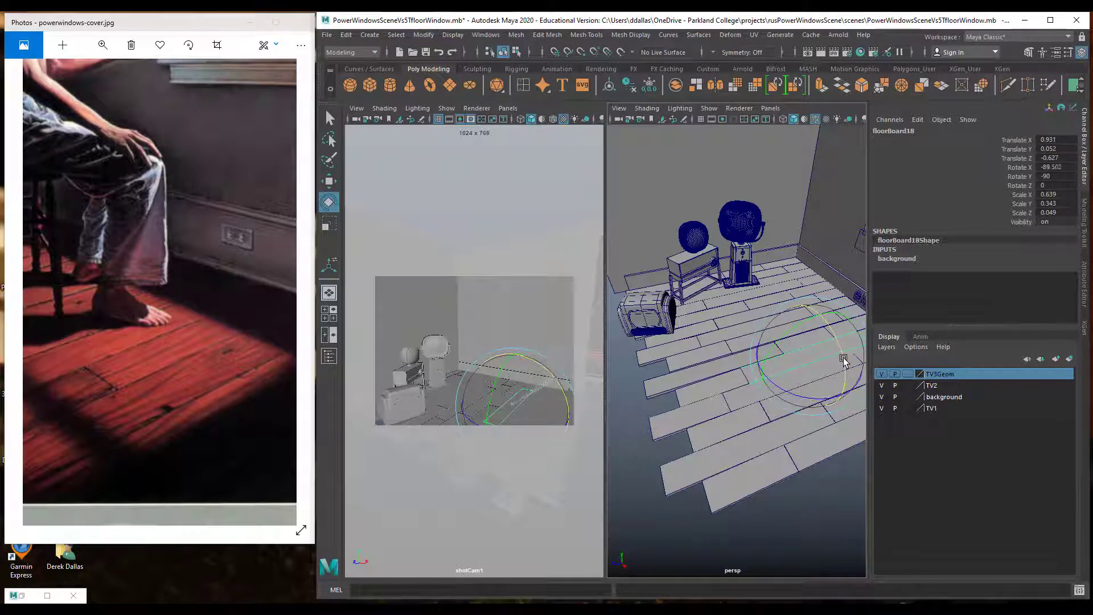
{"action": "left_click_drag", "start_coordinate": [843, 360], "coordinate": [841, 356]}
{"action": "left_click", "coordinate": [725, 415]}
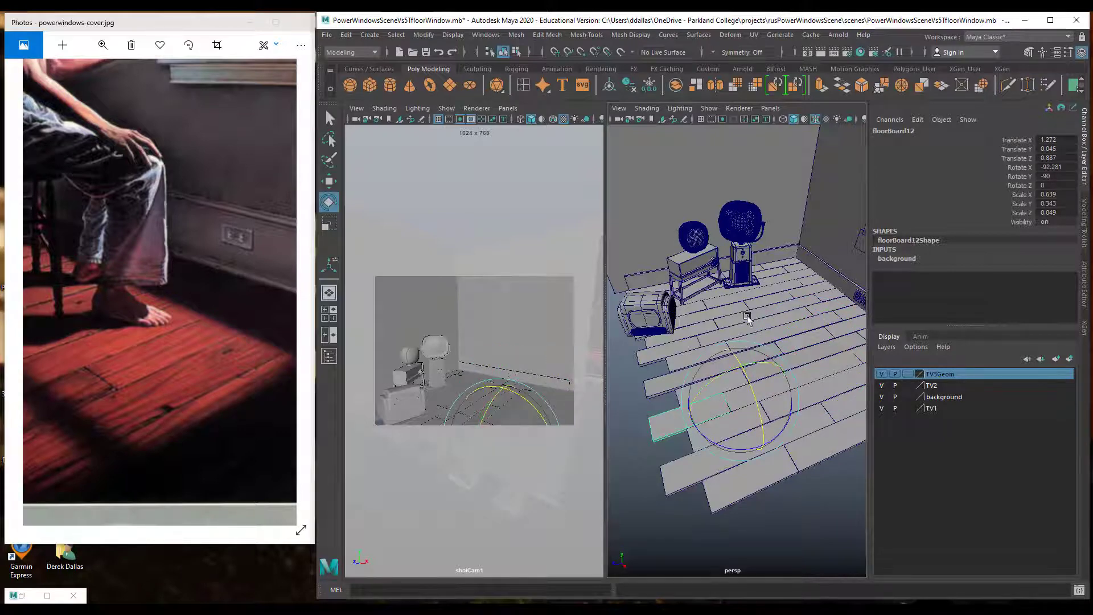
{"action": "left_click", "coordinate": [763, 303]}
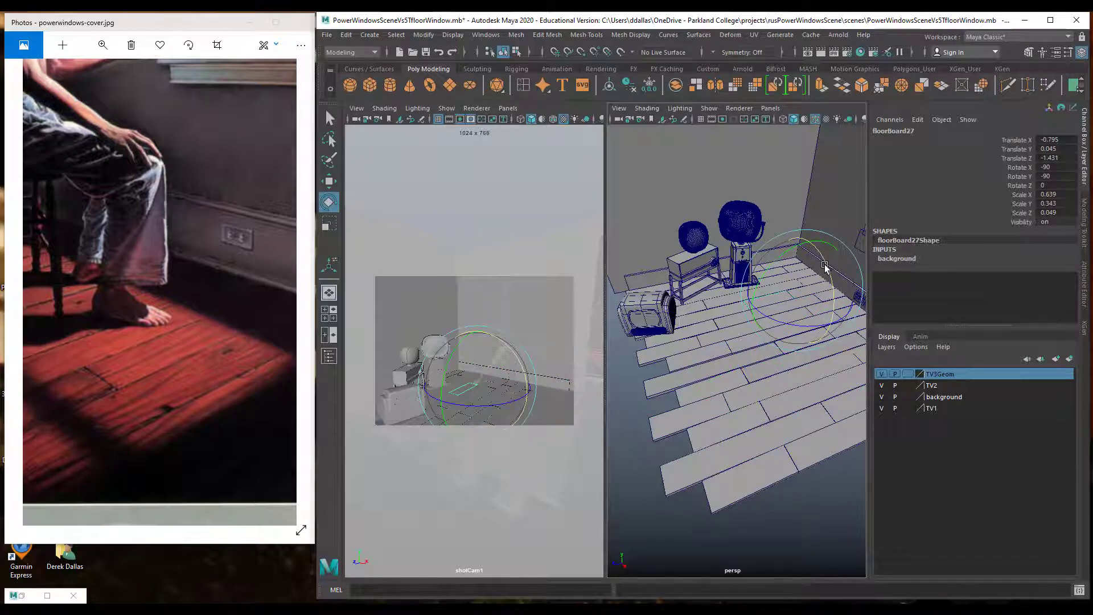
{"action": "left_click_drag", "start_coordinate": [825, 265], "coordinate": [787, 258]}
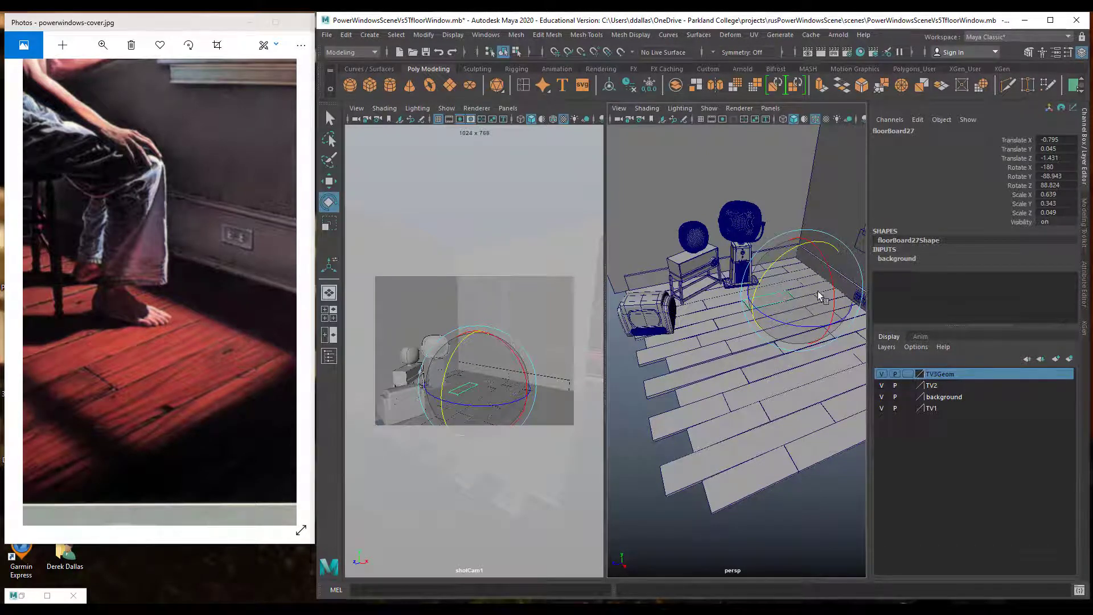
Slide floorBoard25 along its row away from floorBoard27 to Translate Z 0.079.
{"action": "left_click", "coordinate": [712, 309]}
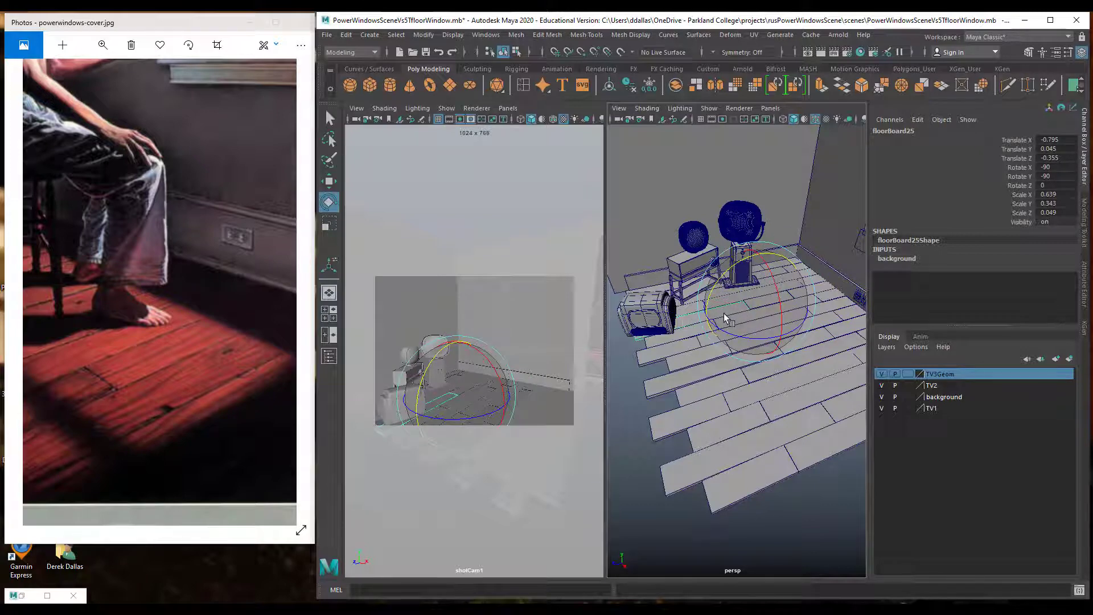
{"action": "key", "text": "w"}
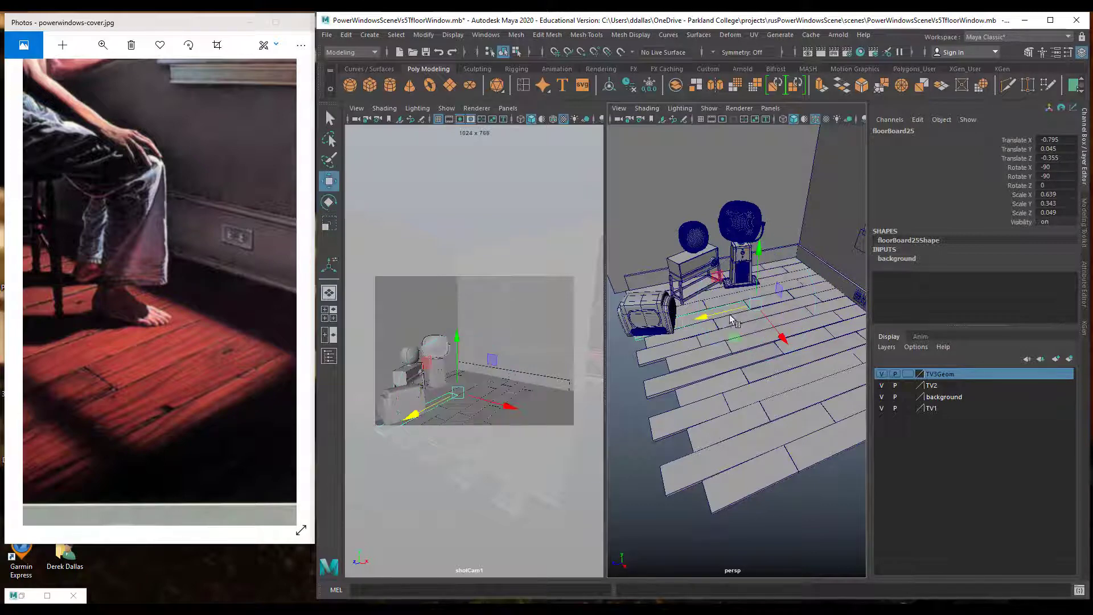
{"action": "left_click_drag", "start_coordinate": [706, 322], "coordinate": [683, 325]}
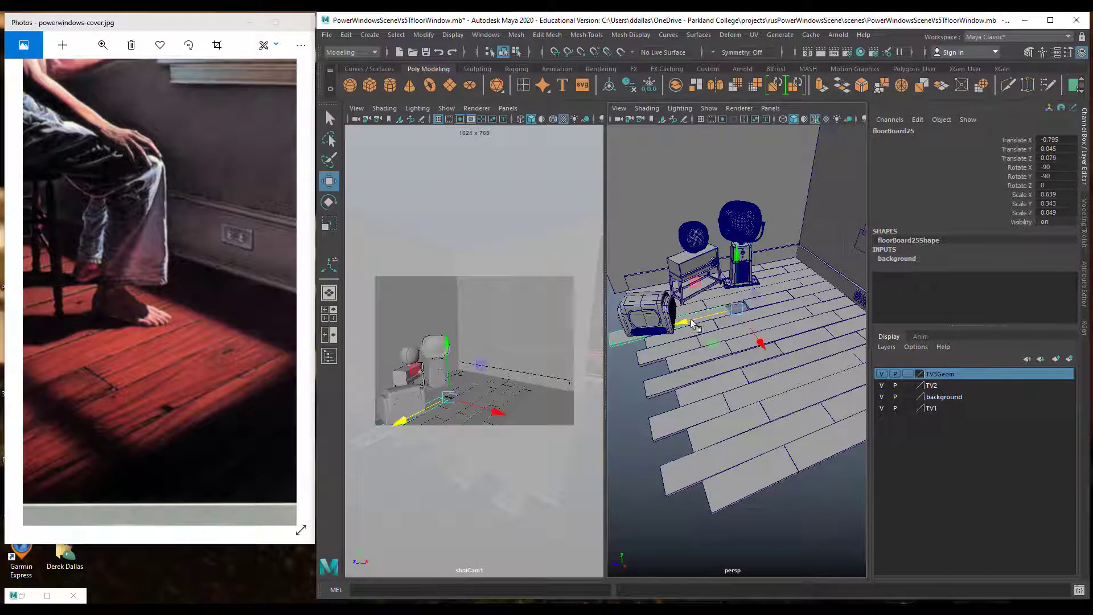
Center the pivot of floorBoard27, lengthen it to Scale X 0.891, and slide it along its row to Translate Z -1.194.
{"action": "left_click", "coordinate": [777, 305]}
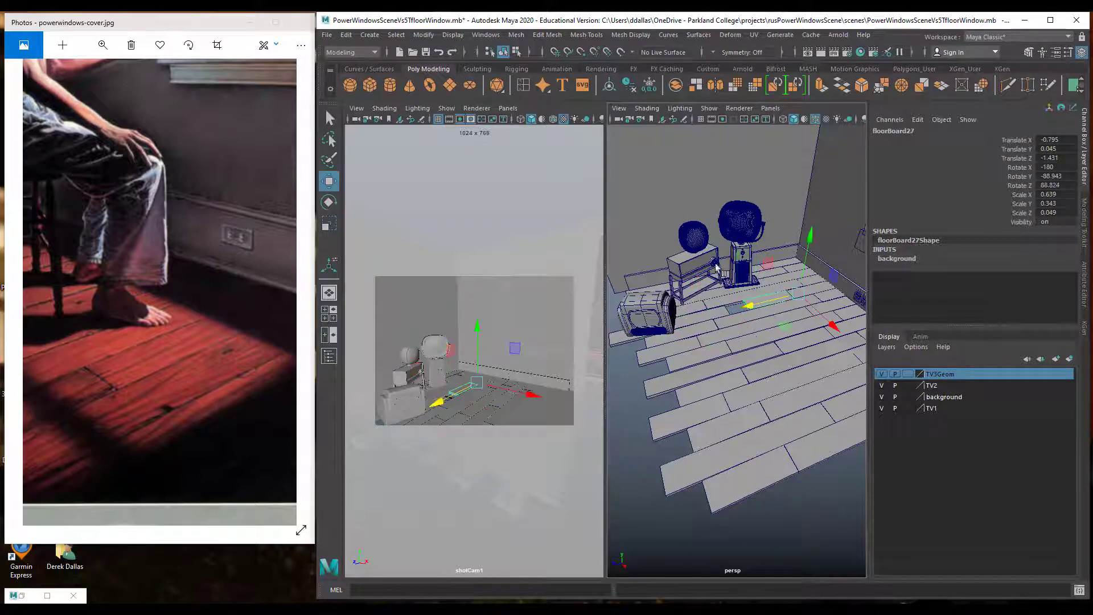
{"action": "left_click", "coordinate": [423, 35]}
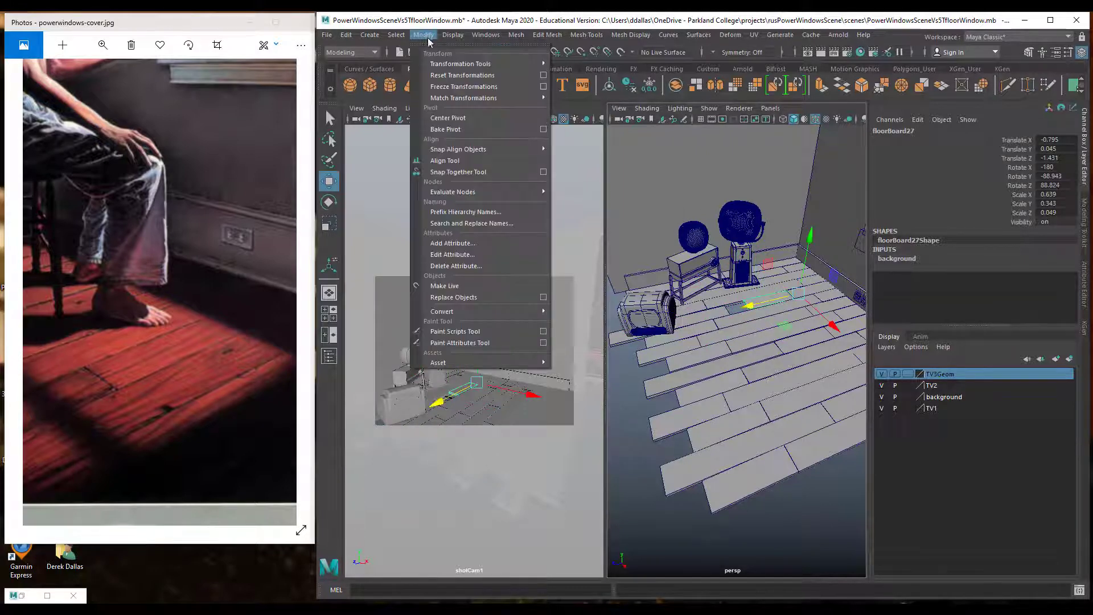
{"action": "left_click", "coordinate": [456, 119]}
{"action": "mouse_move", "coordinate": [719, 319]}
{"action": "left_mouse_down"}
{"action": "mouse_move", "coordinate": [689, 323]}
{"action": "mouse_move", "coordinate": [704, 318]}
{"action": "left_mouse_up"}
{"action": "key", "text": "r"}
{"action": "key", "text": "w"}
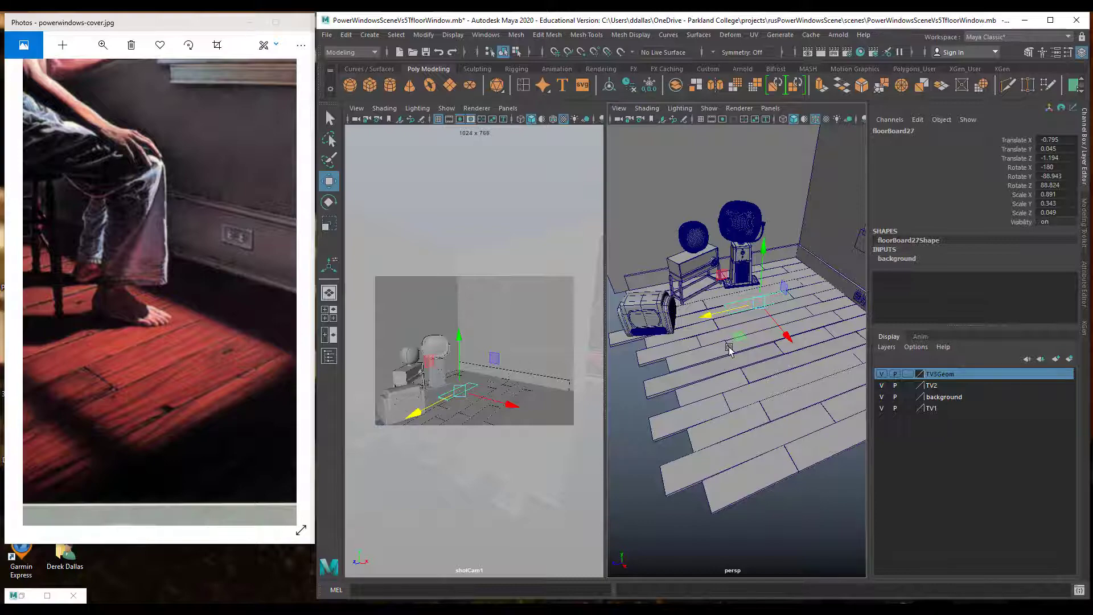
Select the whole TV3 group and reposition it down onto the floor at Translate X -0.814, Translate Y 0.281.
{"action": "left_click_drag", "start_coordinate": [729, 349], "coordinate": [771, 337], "text": "alt"}
{"action": "left_click", "coordinate": [711, 278]}
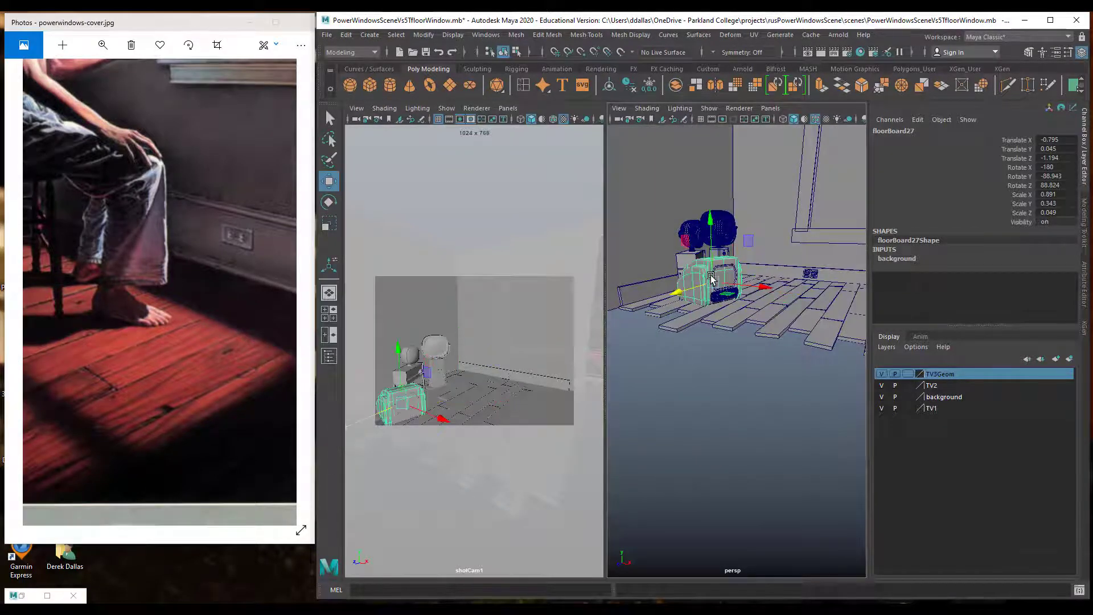
{"action": "key", "text": "Up"}
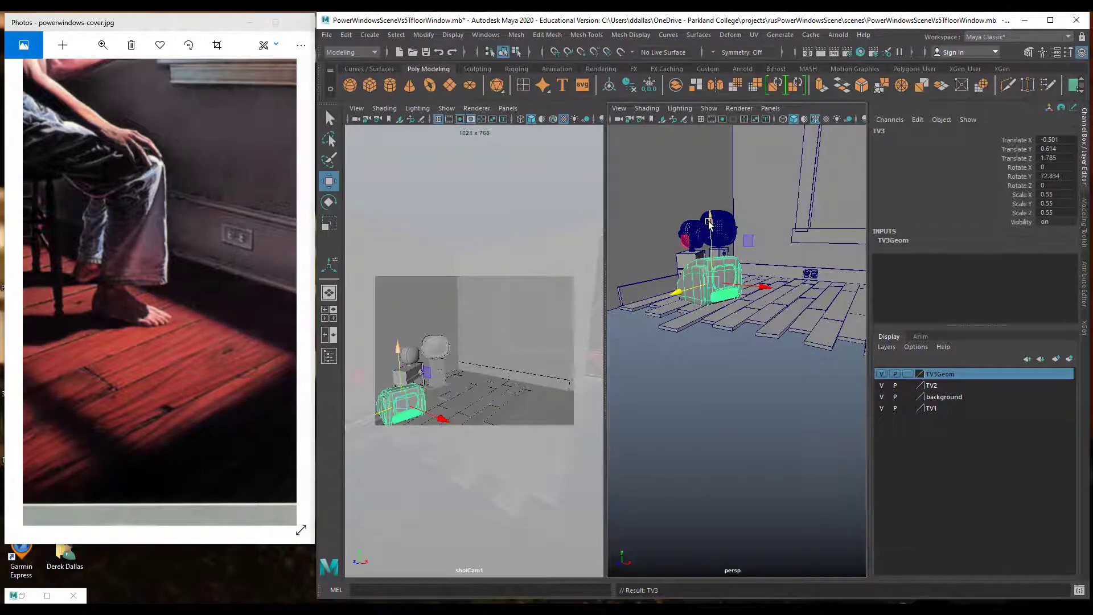
{"action": "left_click_drag", "start_coordinate": [710, 225], "coordinate": [711, 243]}
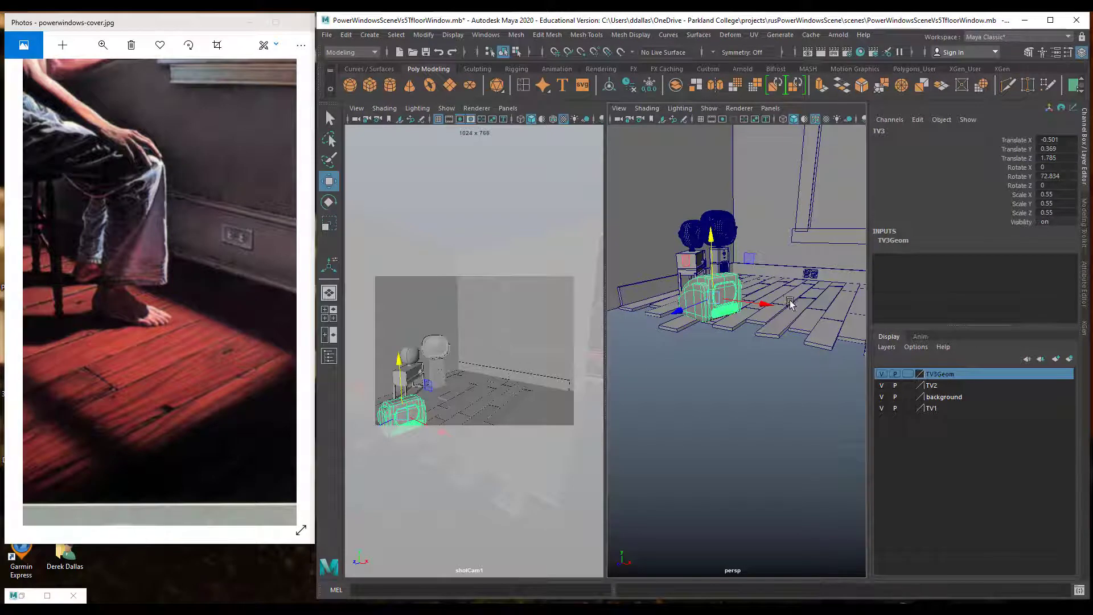
{"action": "left_click_drag", "start_coordinate": [759, 303], "coordinate": [746, 302]}
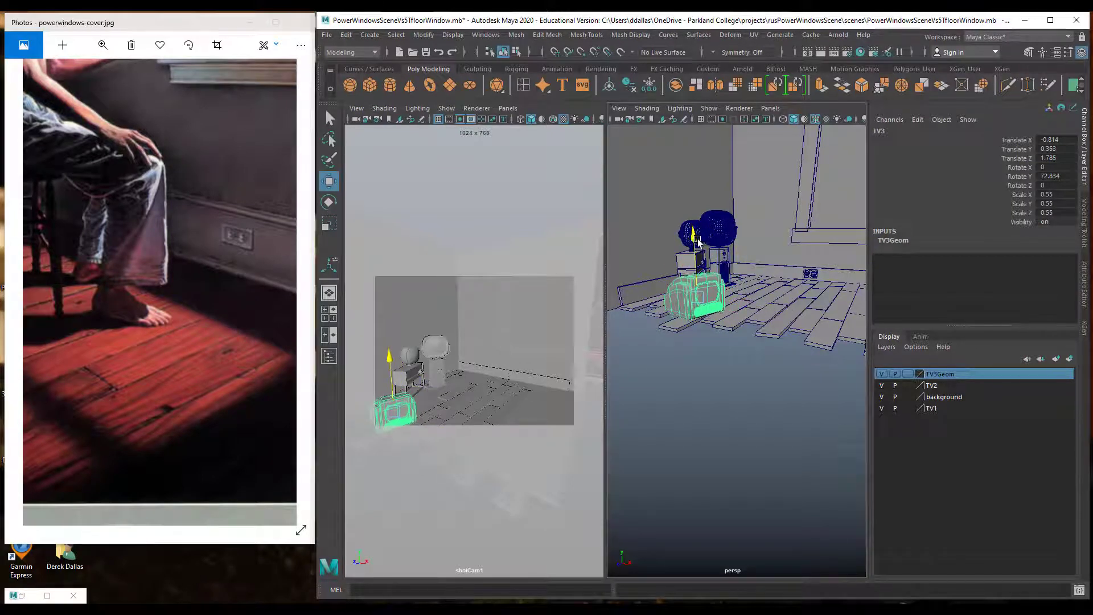
{"action": "left_click_drag", "start_coordinate": [702, 239], "coordinate": [699, 245]}
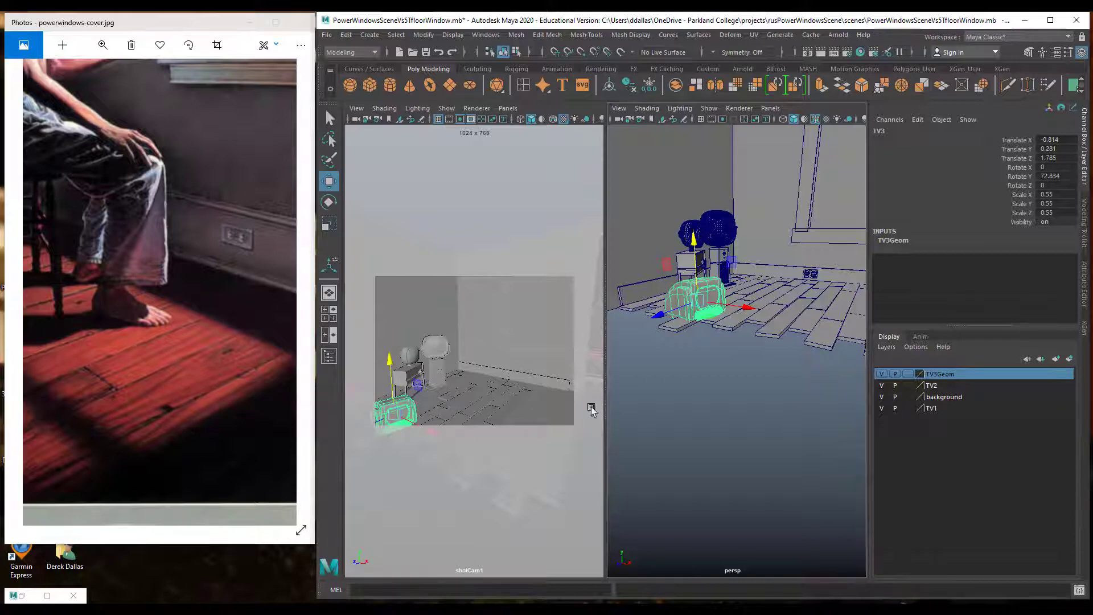
Enlarge the perspective view and pull BaseBoardBack away from the wall to Translate Z -2.053.
{"action": "left_click", "coordinate": [503, 404]}
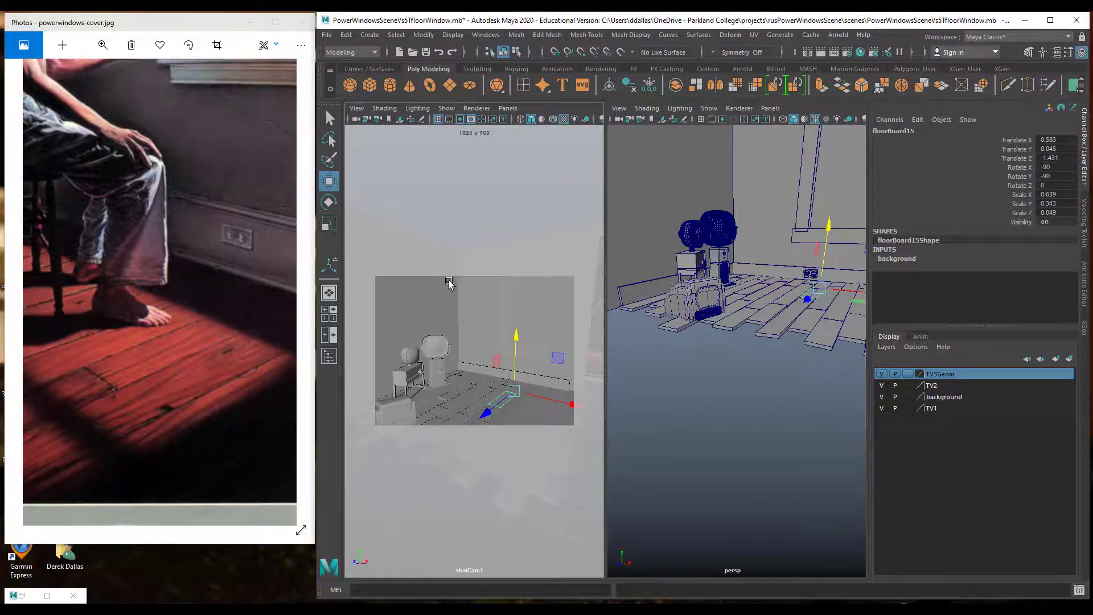
{"action": "key", "text": "space"}
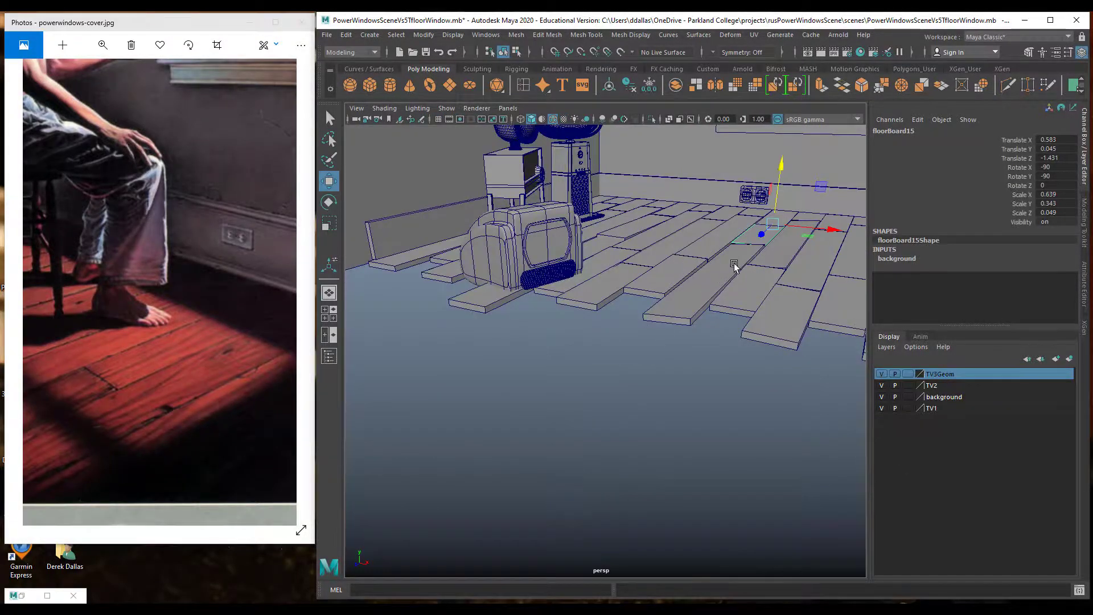
{"action": "left_click_drag", "start_coordinate": [735, 266], "coordinate": [568, 226], "text": "alt"}
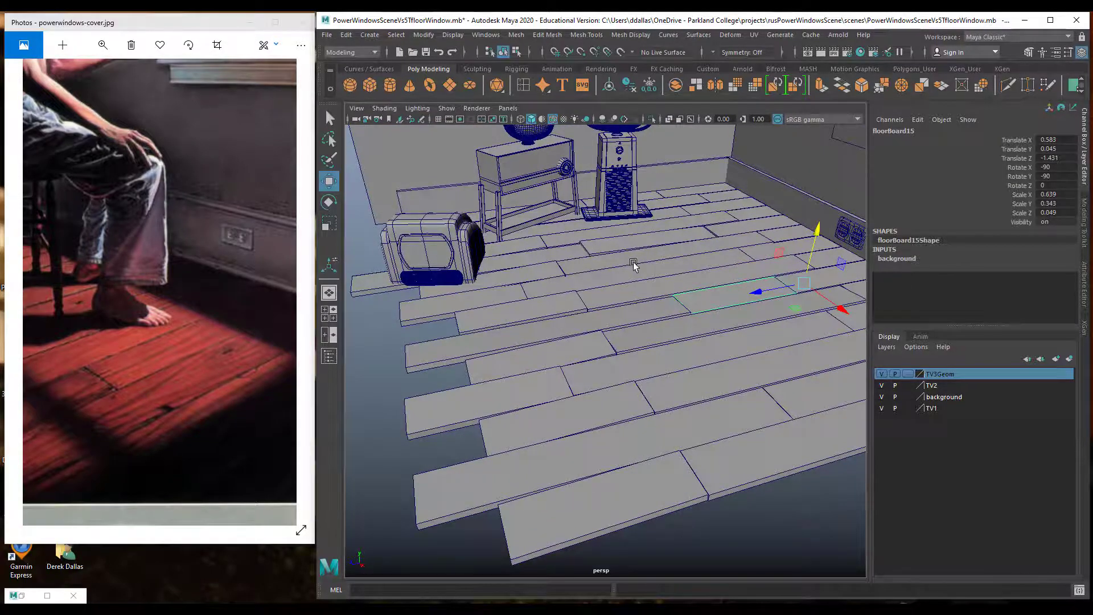
{"action": "left_click_drag", "start_coordinate": [633, 274], "coordinate": [643, 320], "text": "alt"}
{"action": "middle_click_drag", "start_coordinate": [651, 312], "coordinate": [642, 326], "text": "alt"}
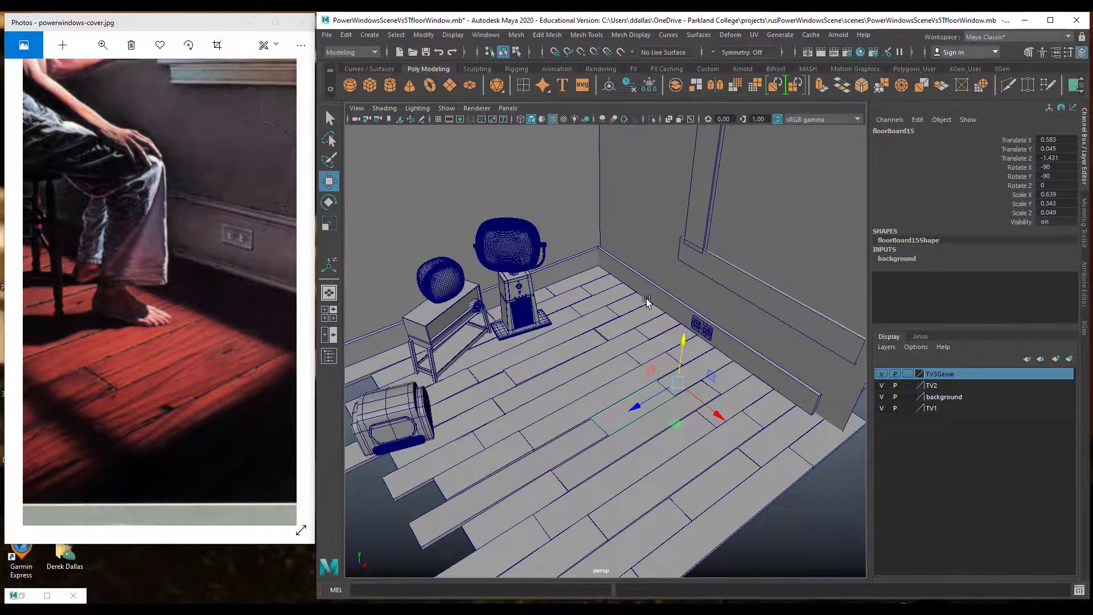
{"action": "left_click", "coordinate": [653, 293]}
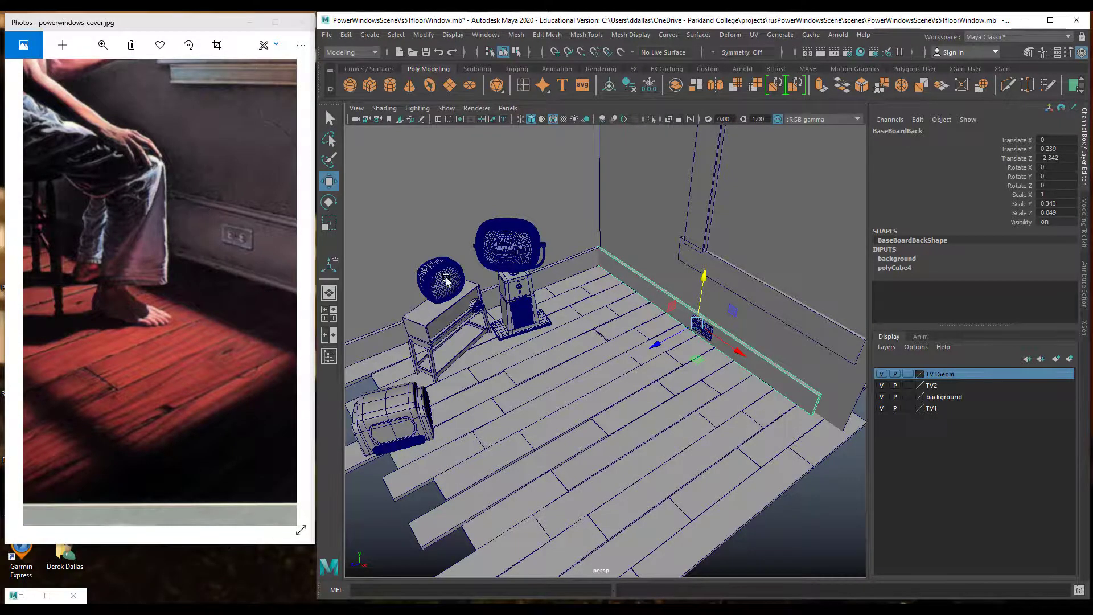
{"action": "left_click_drag", "start_coordinate": [686, 322], "coordinate": [632, 300], "text": "alt"}
{"action": "right_click_drag", "start_coordinate": [632, 300], "coordinate": [753, 300], "text": "alt"}
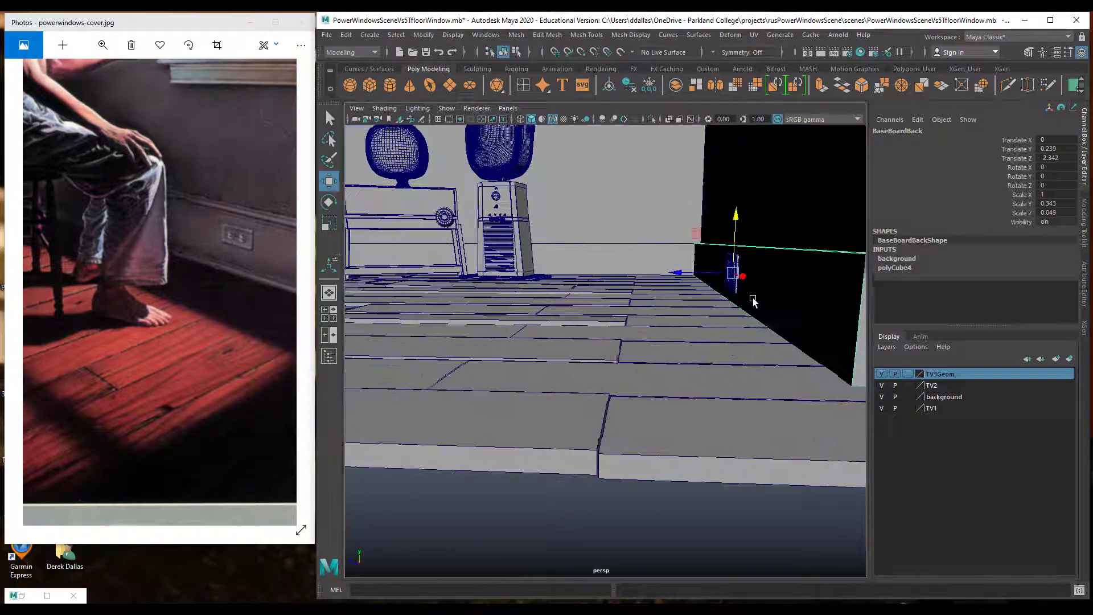
{"action": "left_click_drag", "start_coordinate": [752, 300], "coordinate": [594, 337], "text": "alt"}
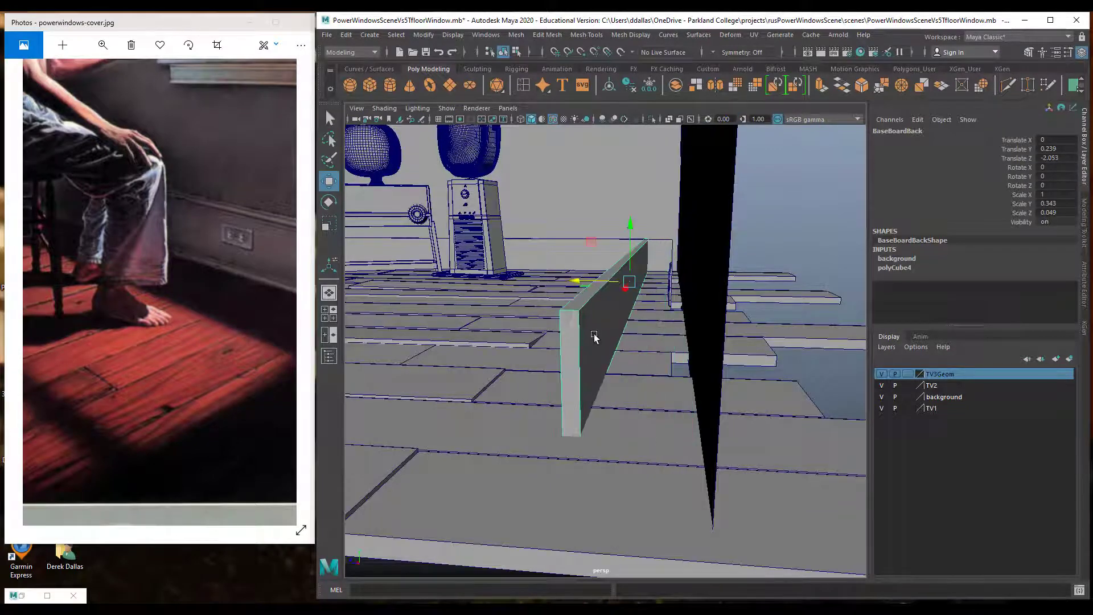
Delete the hidden back face of BaseBoardBack that faces the wall.
{"action": "right_click_drag", "start_coordinate": [594, 337], "coordinate": [605, 319]}
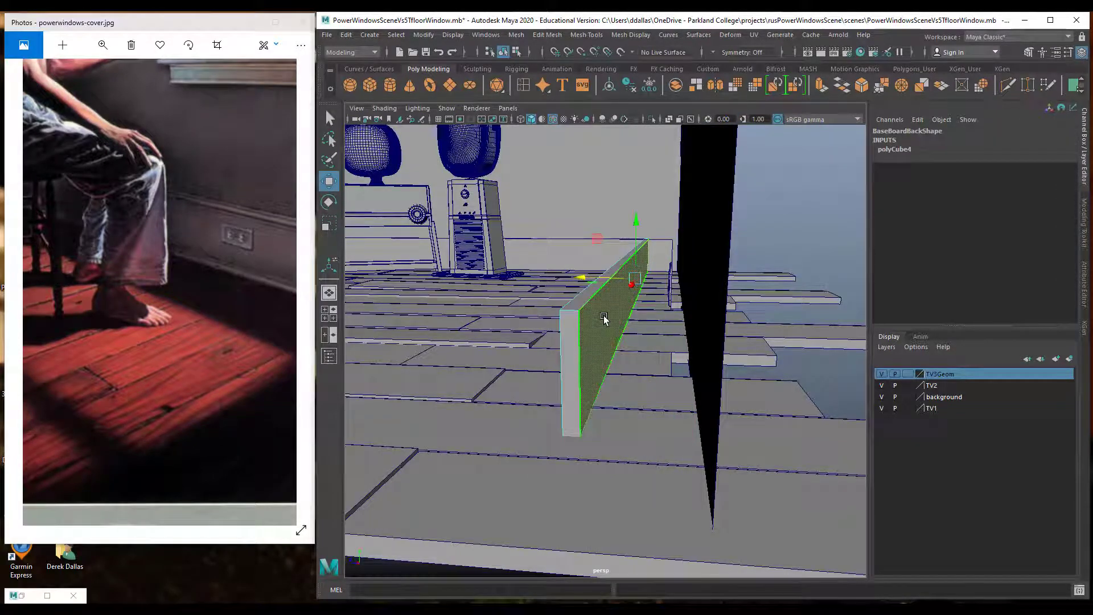
{"action": "left_click", "coordinate": [604, 319]}
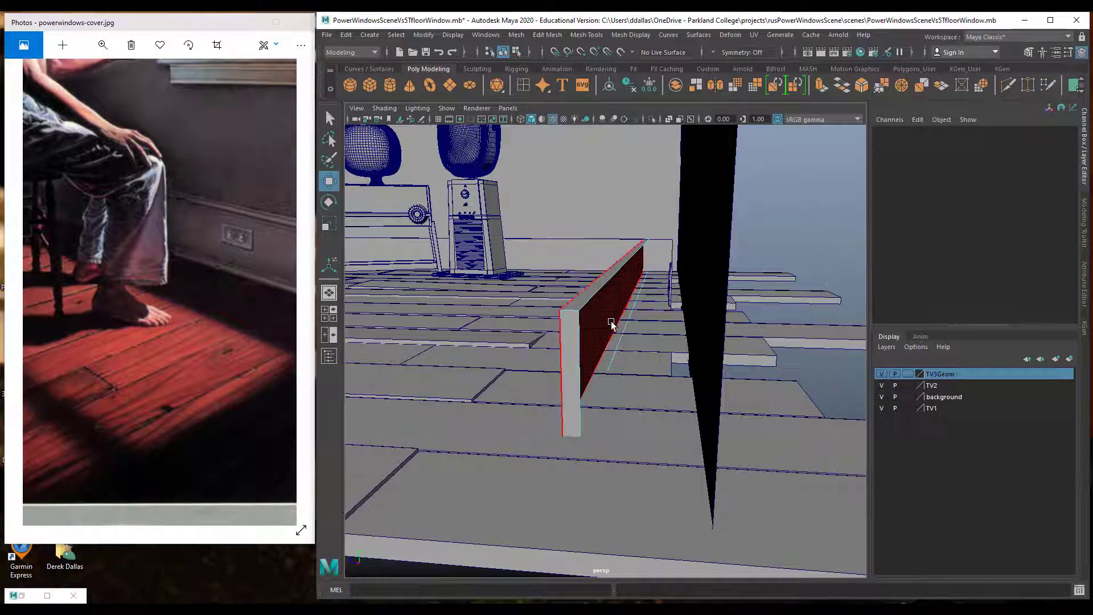
{"action": "left_click_drag", "start_coordinate": [611, 323], "coordinate": [634, 342], "text": "alt"}
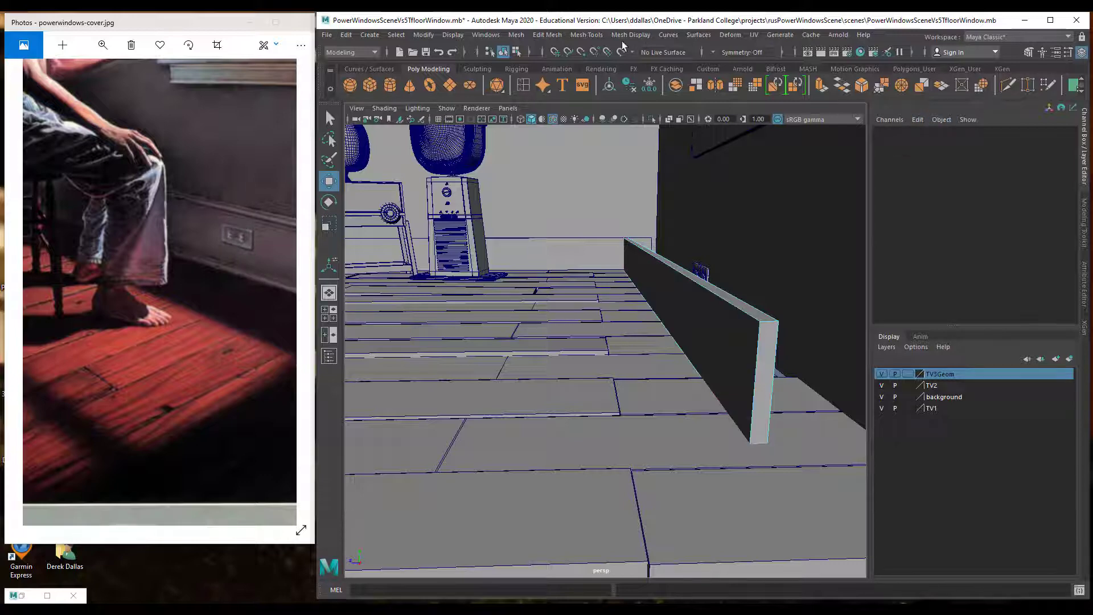
Insert three lengthwise edge loops near the top edge of BaseBoardBack and check its smooth preview.
{"action": "left_click", "coordinate": [587, 34]}
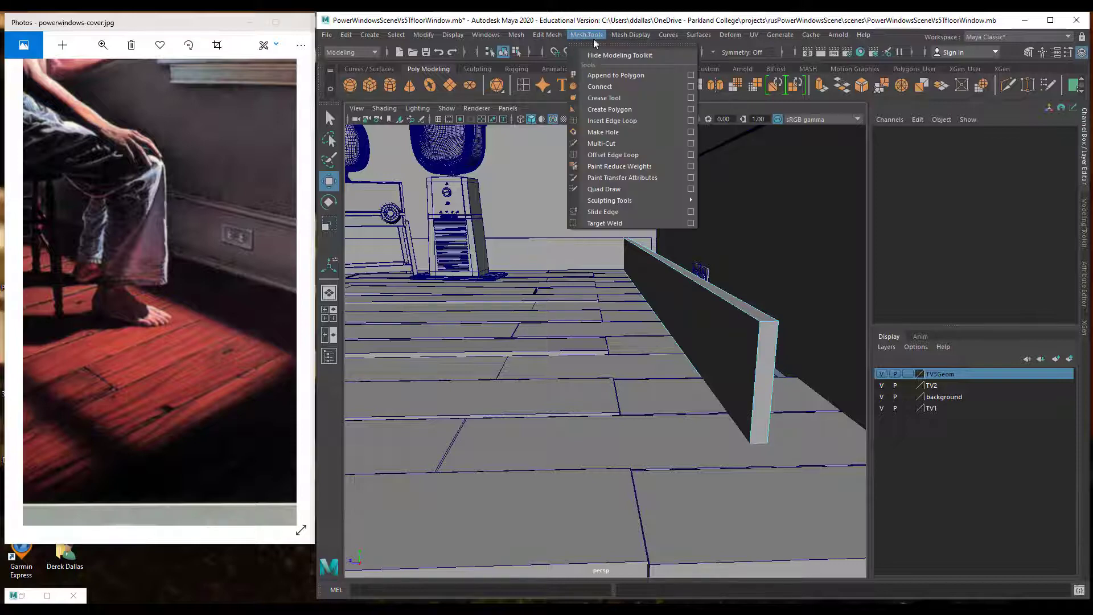
{"action": "left_click", "coordinate": [615, 115]}
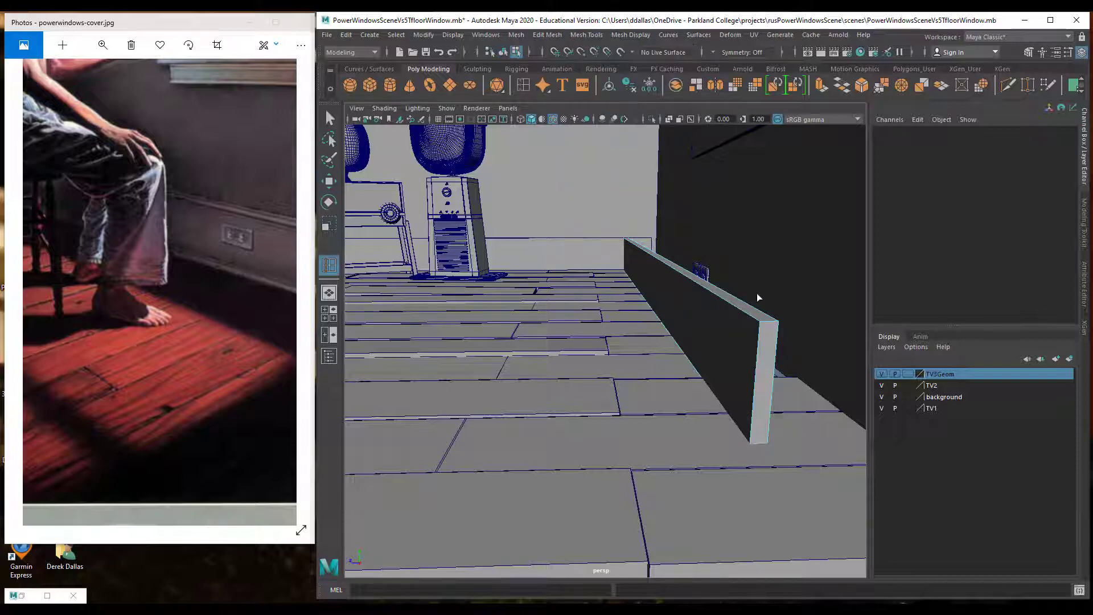
{"action": "left_click", "coordinate": [762, 330]}
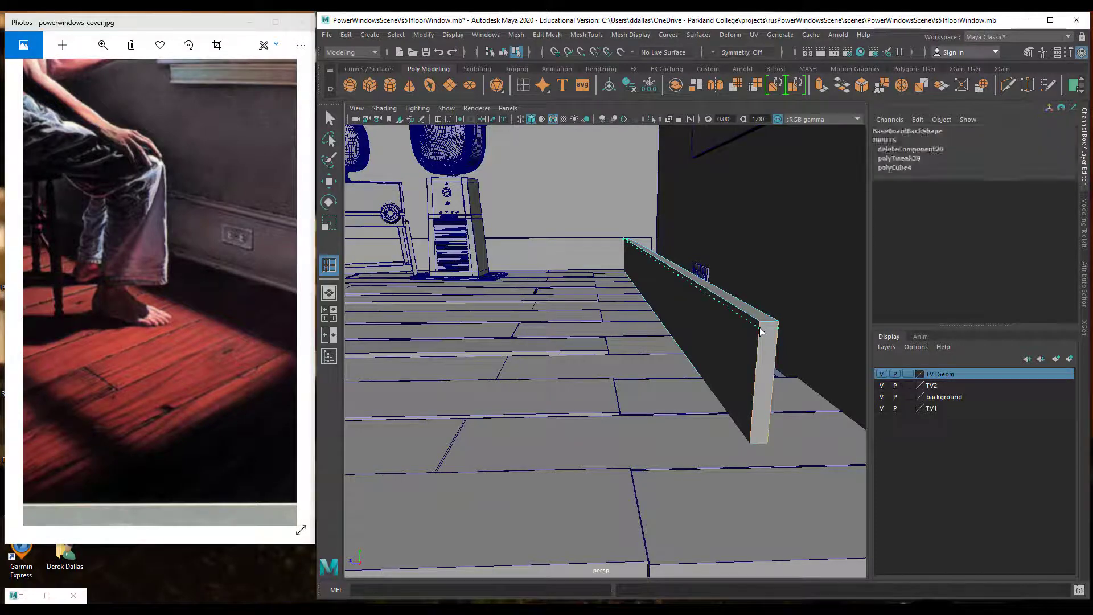
{"action": "left_click_drag", "start_coordinate": [763, 330], "coordinate": [762, 337]}
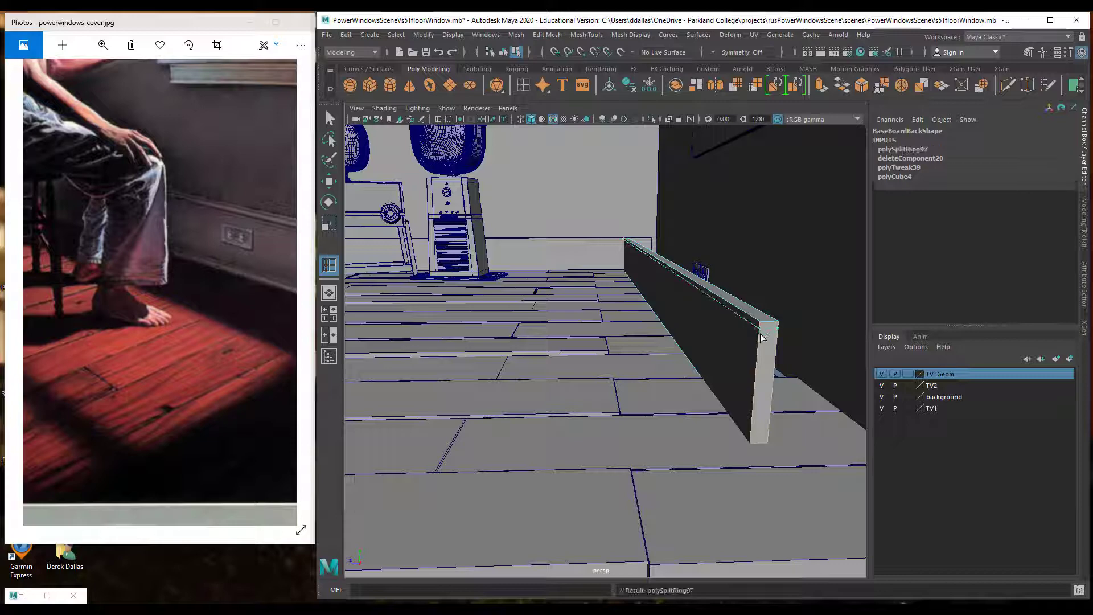
{"action": "left_click", "coordinate": [761, 340]}
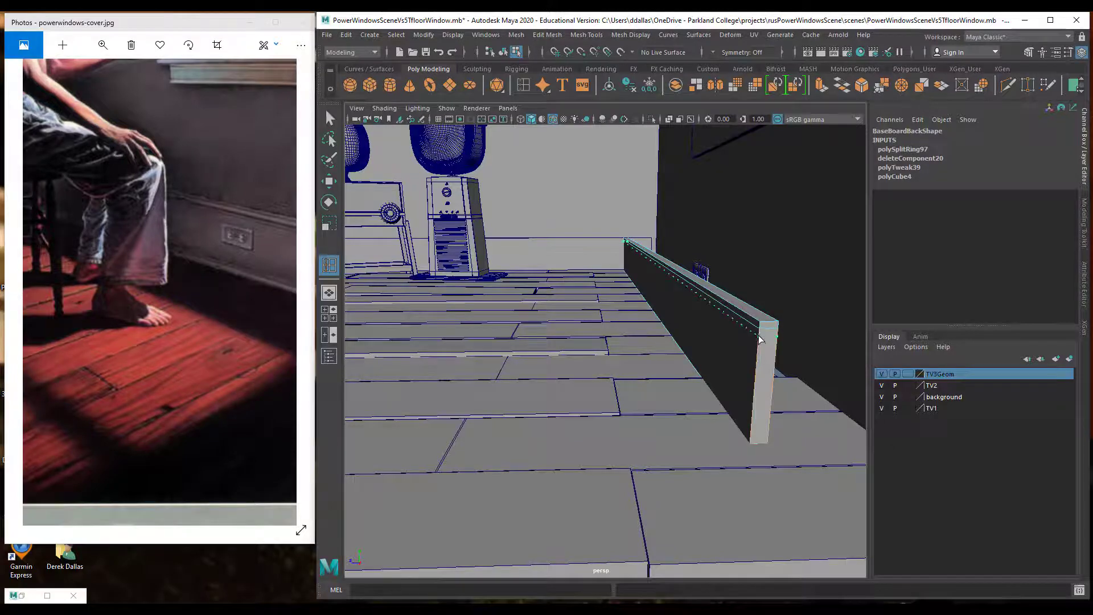
{"action": "left_click_drag", "start_coordinate": [760, 340], "coordinate": [759, 346]}
{"action": "left_click", "coordinate": [760, 345]}
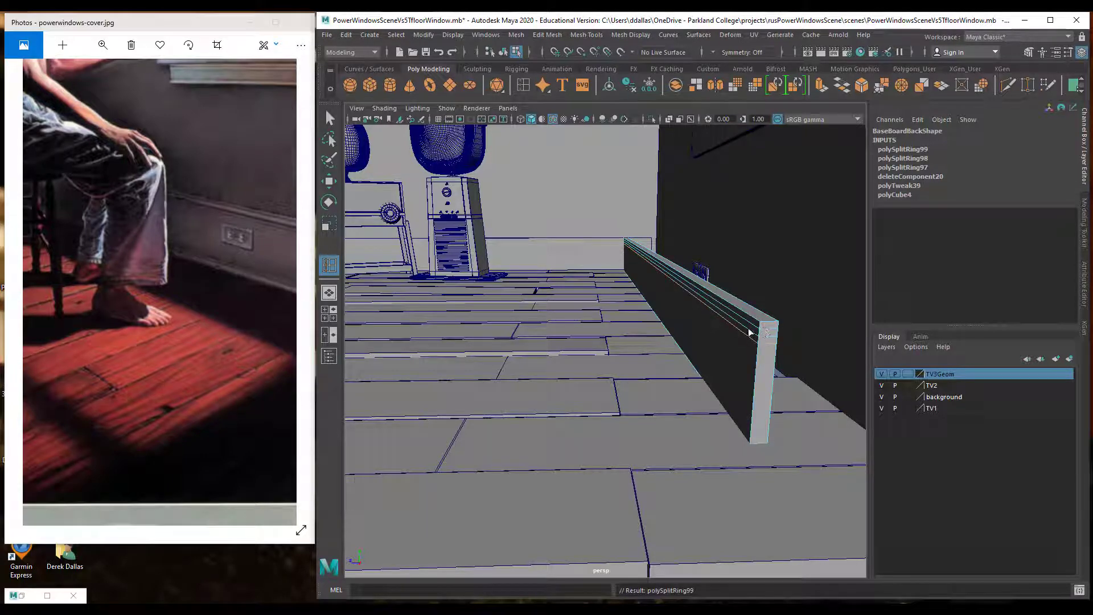
{"action": "key", "text": "3"}
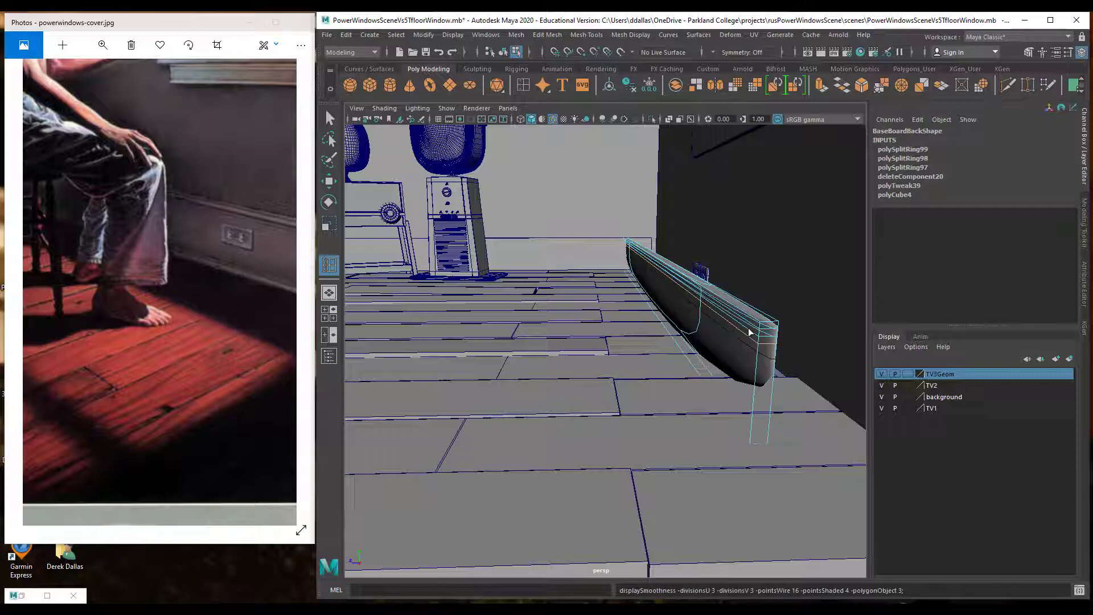
{"action": "key", "text": "1"}
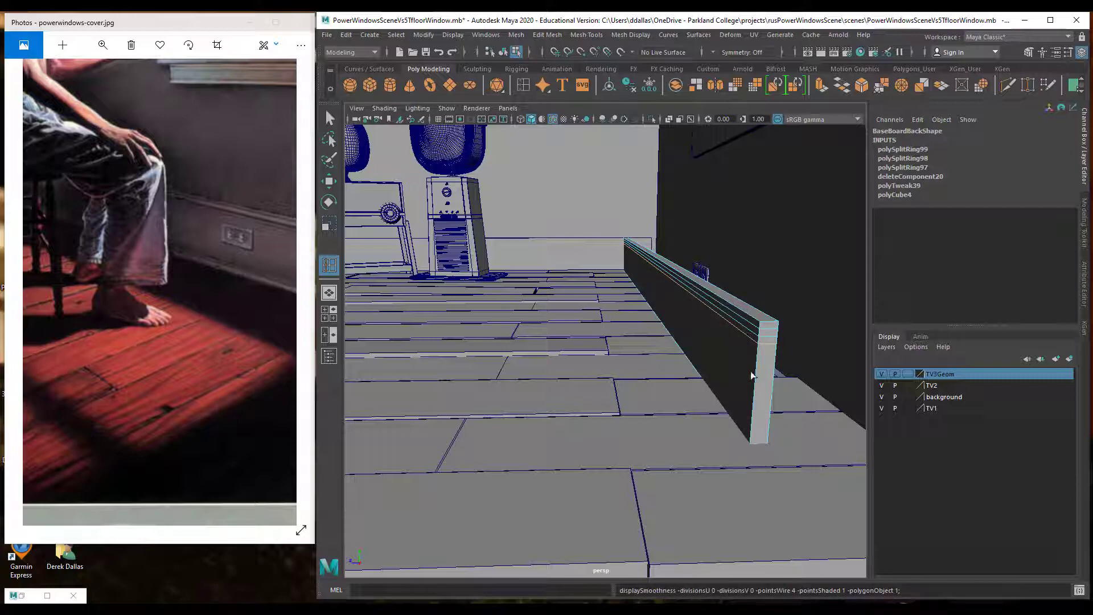
Insert four lengthwise edge loops near the bottom edge of BaseBoardBack and check its smooth preview.
{"action": "left_click_drag", "start_coordinate": [751, 438], "coordinate": [752, 440]}
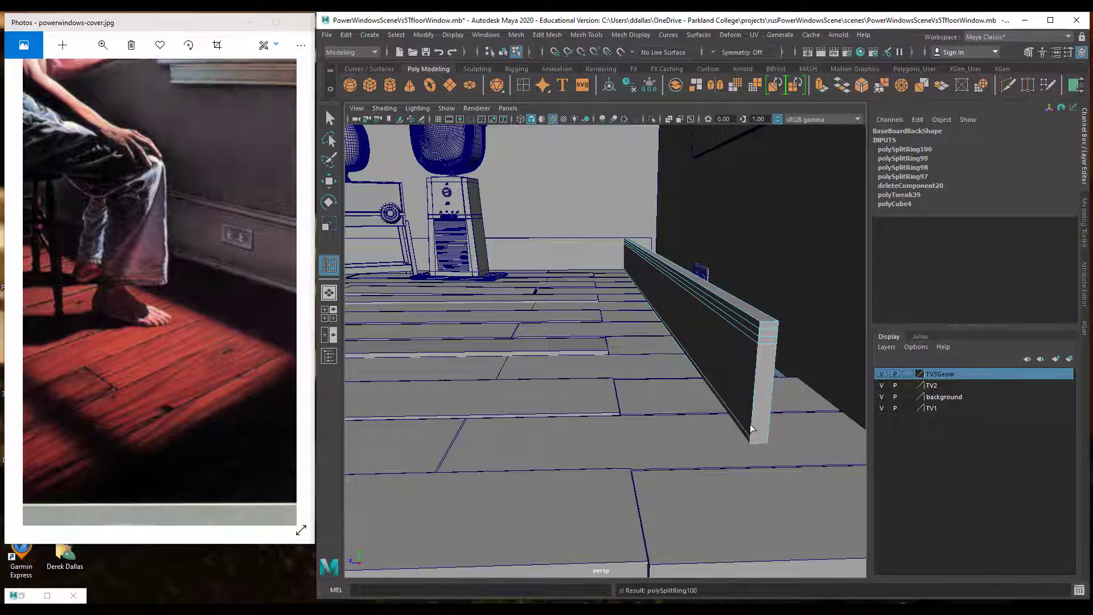
{"action": "left_click", "coordinate": [751, 431]}
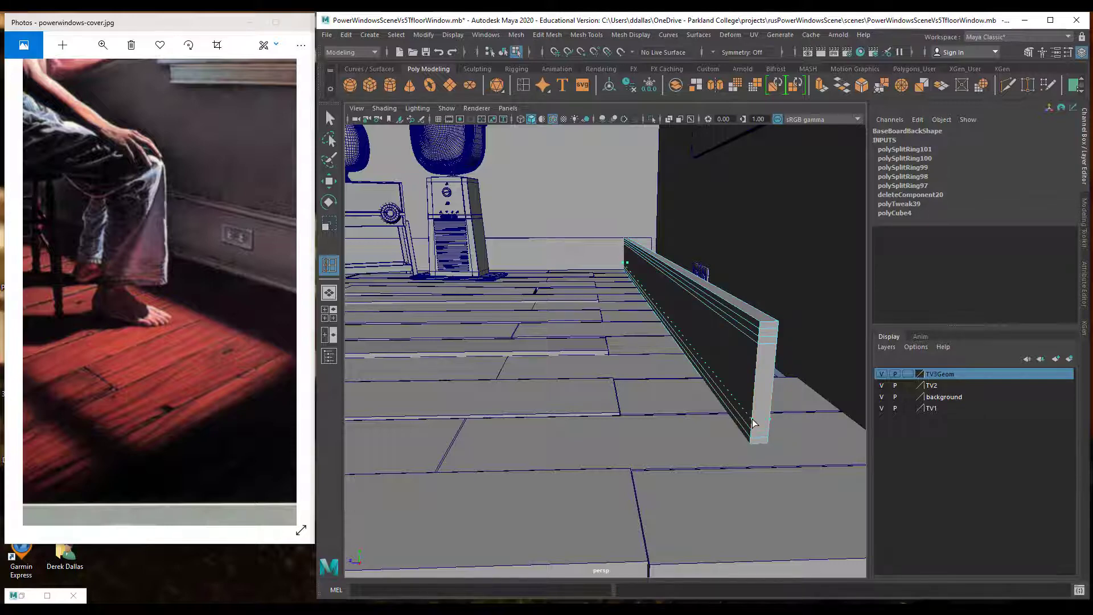
{"action": "left_click", "coordinate": [753, 422]}
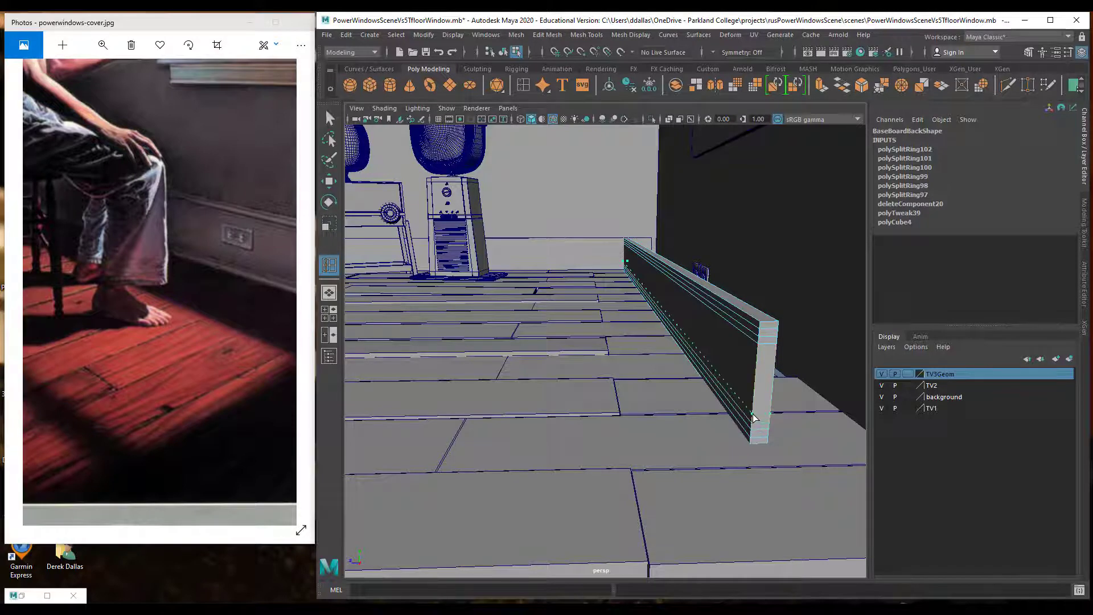
{"action": "left_click", "coordinate": [756, 421]}
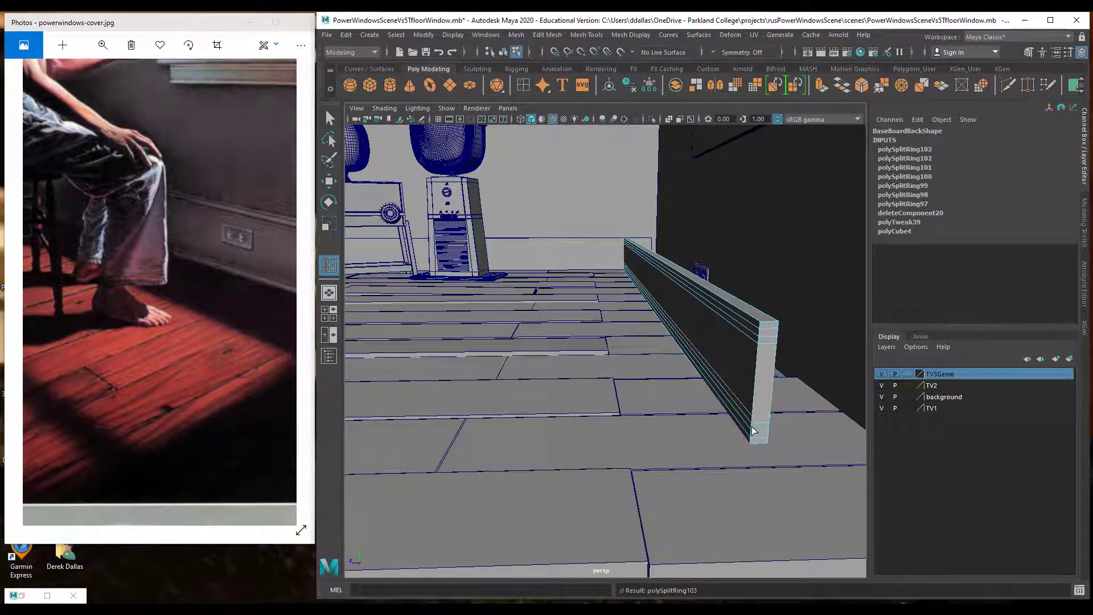
{"action": "key", "text": "3"}
{"action": "key", "text": "1"}
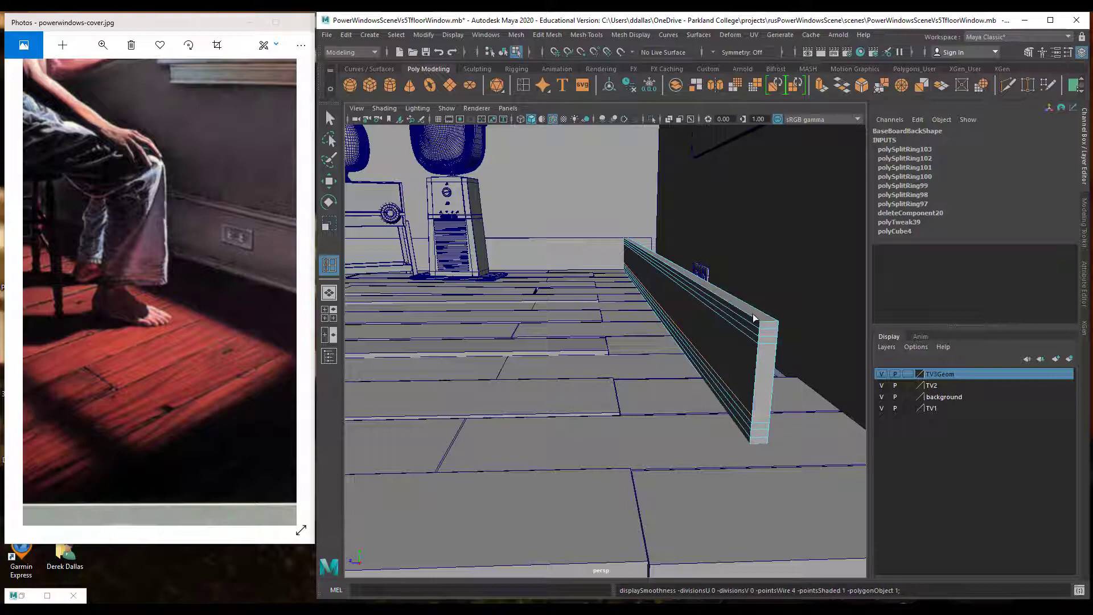
Try to pull an upper lengthwise edge loop of BaseBoardBack outward from the wall, and undo the attempt.
{"action": "left_click_drag", "start_coordinate": [730, 356], "coordinate": [620, 355], "text": "alt"}
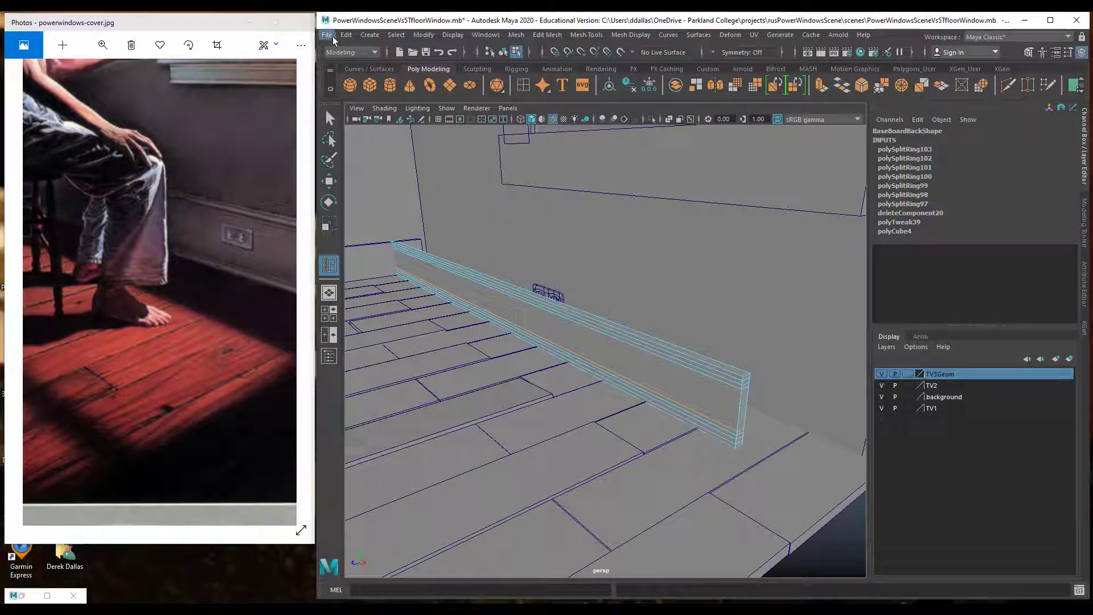
{"action": "key", "text": "q"}
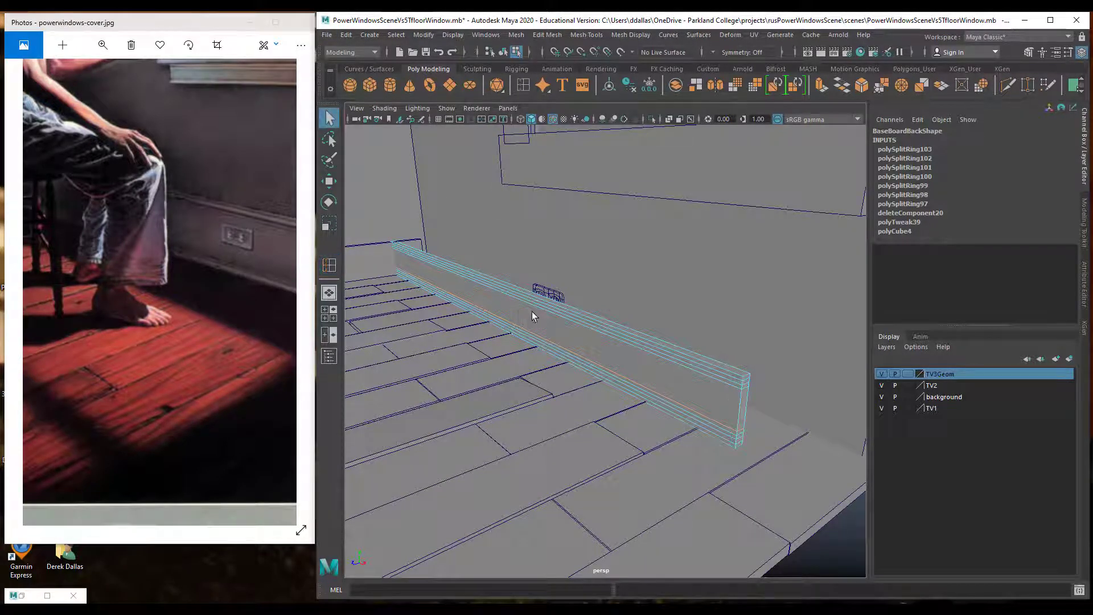
{"action": "right_click_drag", "start_coordinate": [532, 312], "coordinate": [532, 269]}
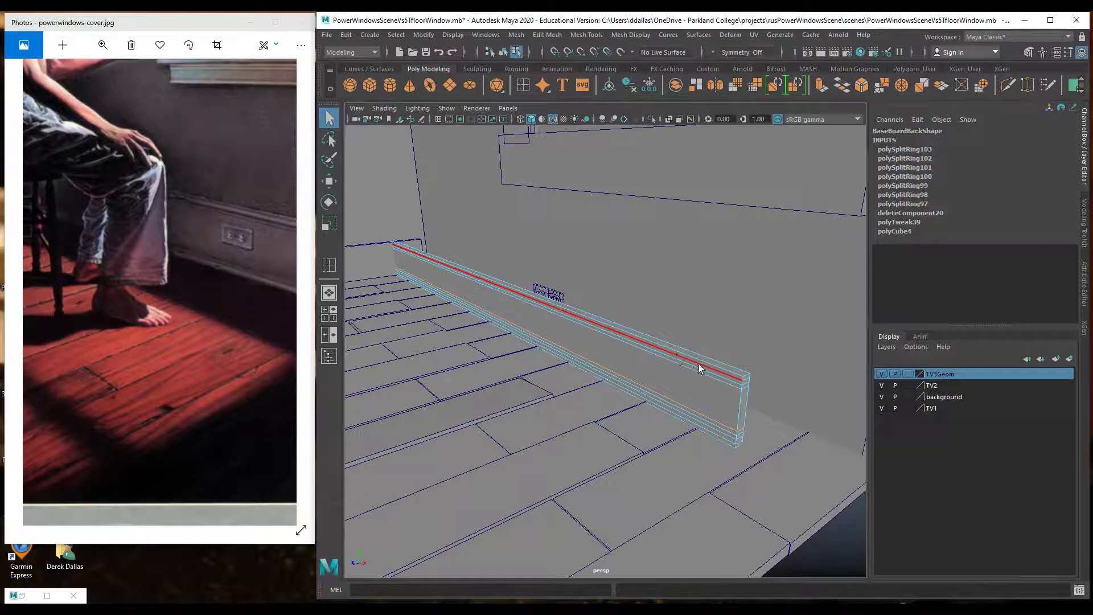
{"action": "scroll", "coordinate": [704, 371], "scroll_direction": "up", "scroll_amount": 3}
{"action": "middle_click_drag", "start_coordinate": [703, 370], "coordinate": [530, 370], "text": "alt"}
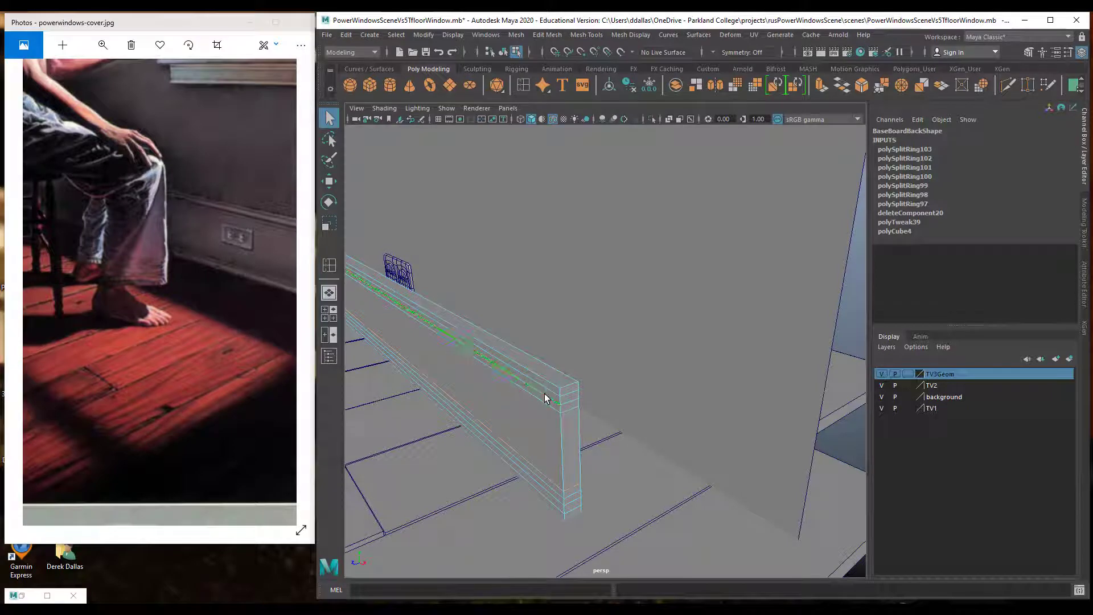
{"action": "key", "text": "w"}
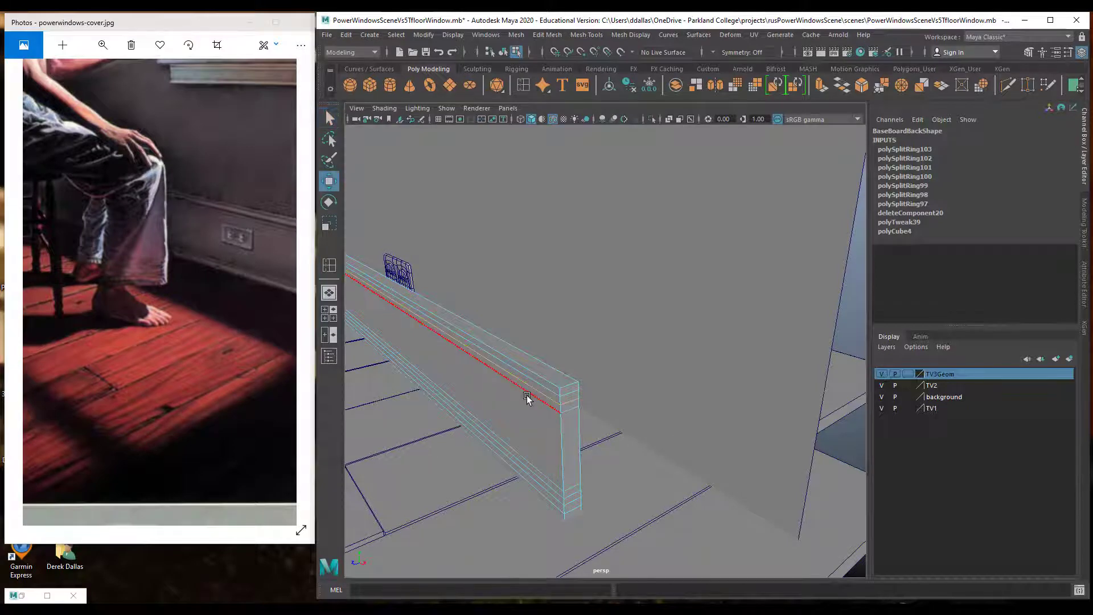
{"action": "left_click_drag", "start_coordinate": [551, 404], "coordinate": [631, 420], "text": "alt"}
{"action": "left_click_drag", "start_coordinate": [404, 295], "coordinate": [399, 297]}
{"action": "mouse_move", "coordinate": [505, 341]}
{"action": "left_mouse_down", "text": "alt"}
{"action": "mouse_move", "coordinate": [465, 337]}
{"action": "mouse_move", "coordinate": [508, 332]}
{"action": "left_mouse_up", "text": "alt"}
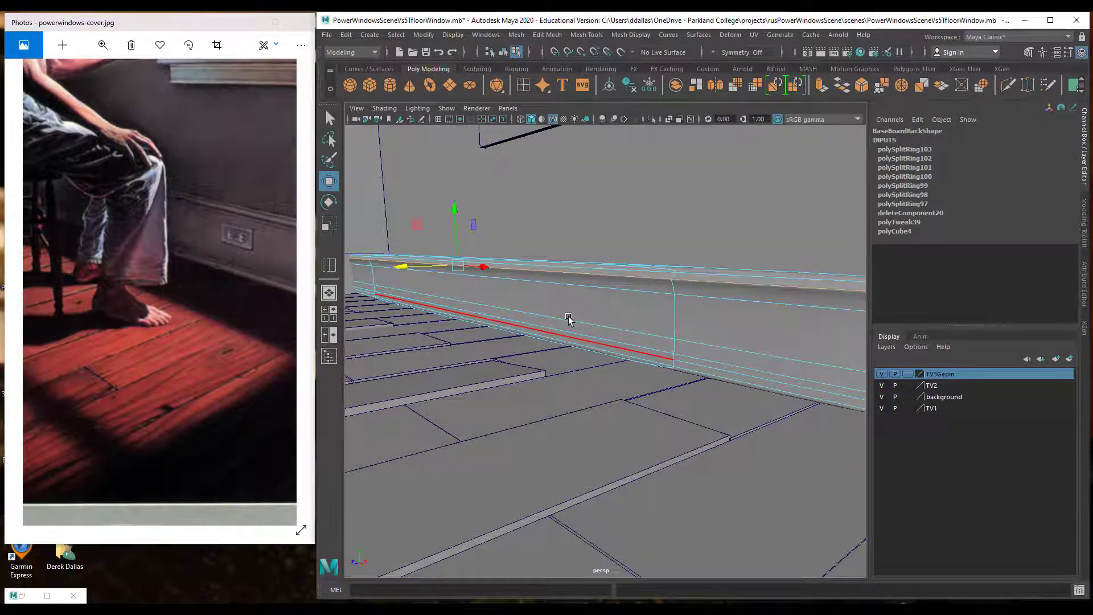
{"action": "key", "text": "ctrl+z"}
{"action": "key", "text": "ctrl+z"}
{"action": "key", "text": "ctrl+z"}
Show BaseBoardBack with its cage and smooth preview, and insert a vertical edge loop close to its near end.
{"action": "left_click_drag", "start_coordinate": [633, 292], "coordinate": [586, 319], "text": "alt"}
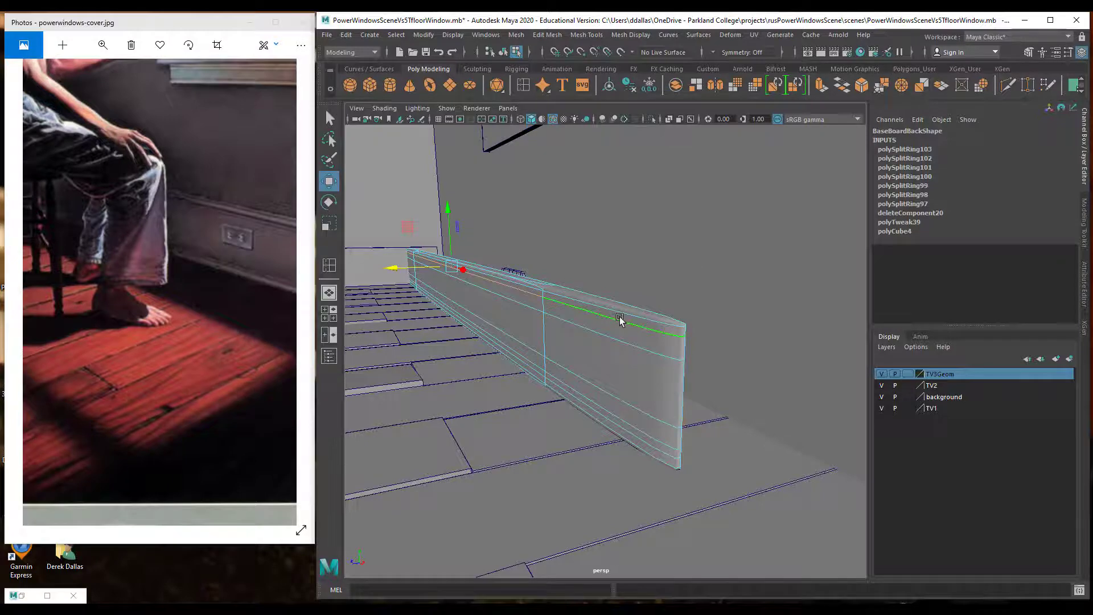
{"action": "key", "text": "2"}
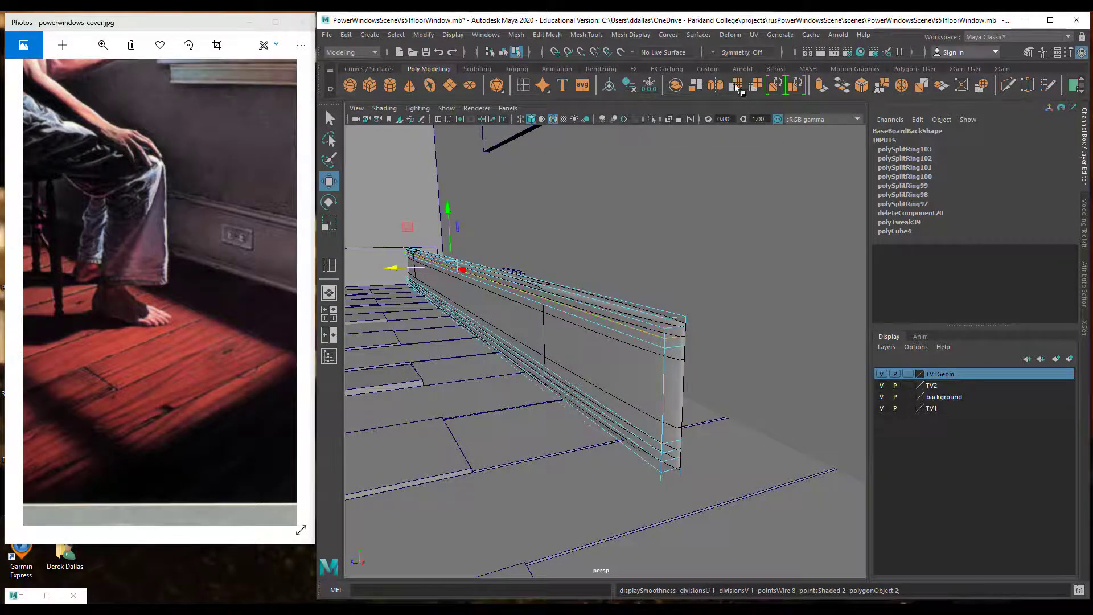
{"action": "left_click", "coordinate": [576, 41]}
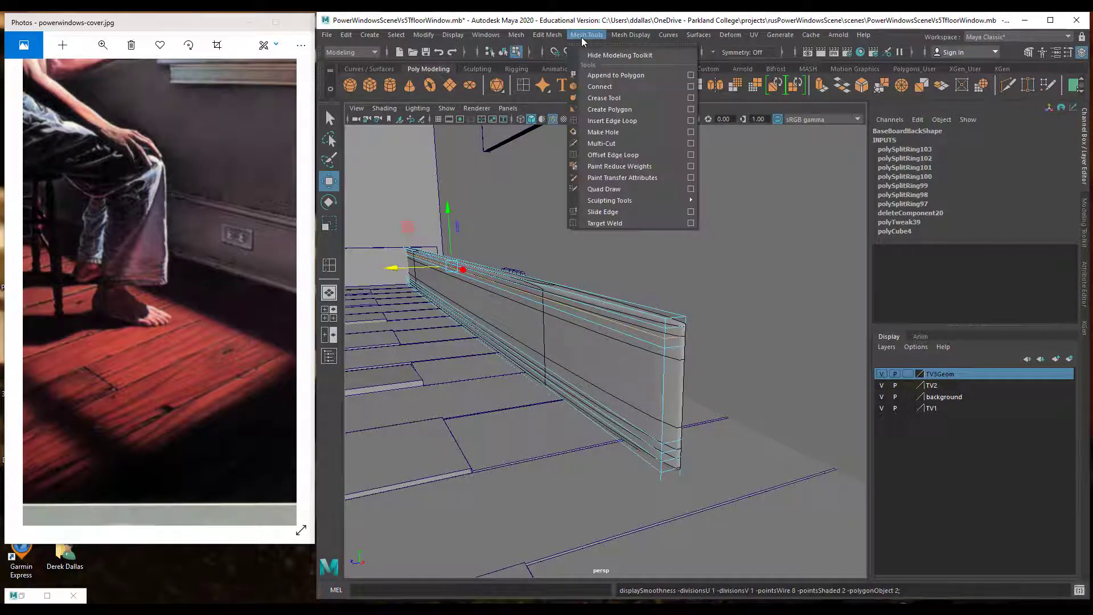
{"action": "left_click", "coordinate": [603, 110]}
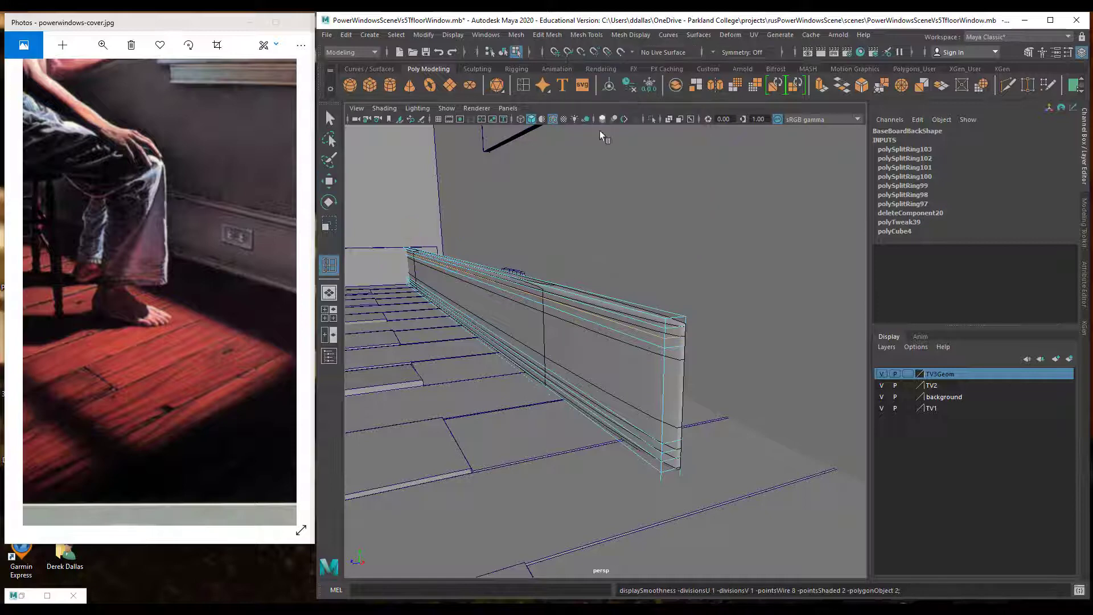
{"action": "left_click", "coordinate": [661, 322]}
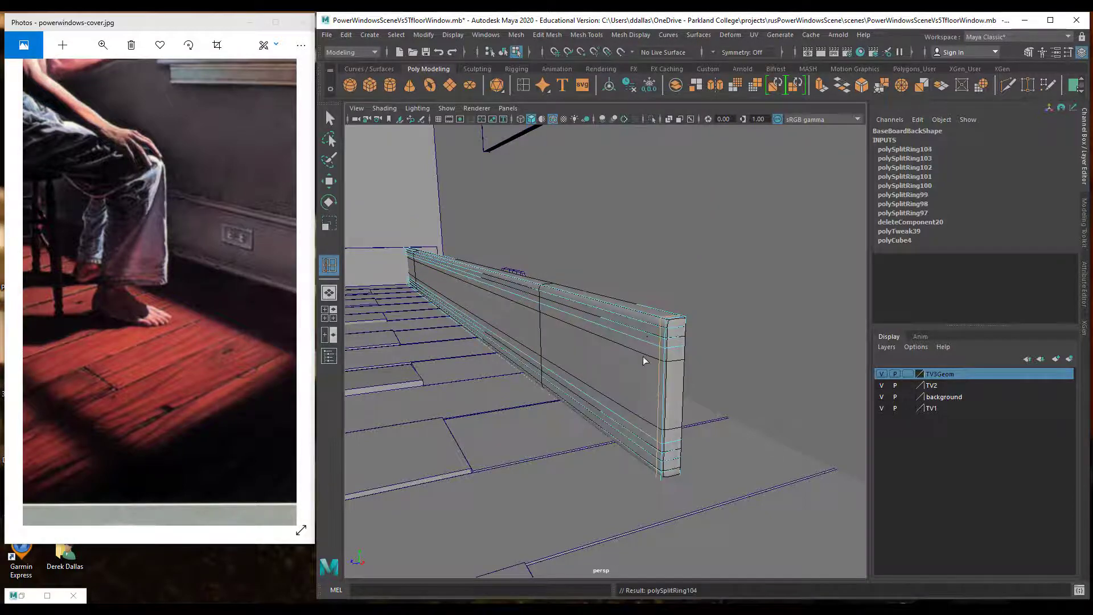
Insert a second vertical edge loop close to the far end of BaseBoardBack, at the room corner.
{"action": "left_click_drag", "start_coordinate": [545, 330], "coordinate": [677, 349], "text": "alt"}
{"action": "middle_click_drag", "start_coordinate": [559, 341], "coordinate": [682, 353], "text": "alt"}
{"action": "left_click_drag", "start_coordinate": [663, 358], "coordinate": [620, 353], "text": "alt"}
{"action": "scroll", "coordinate": [617, 361], "scroll_direction": "up", "scroll_amount": 5}
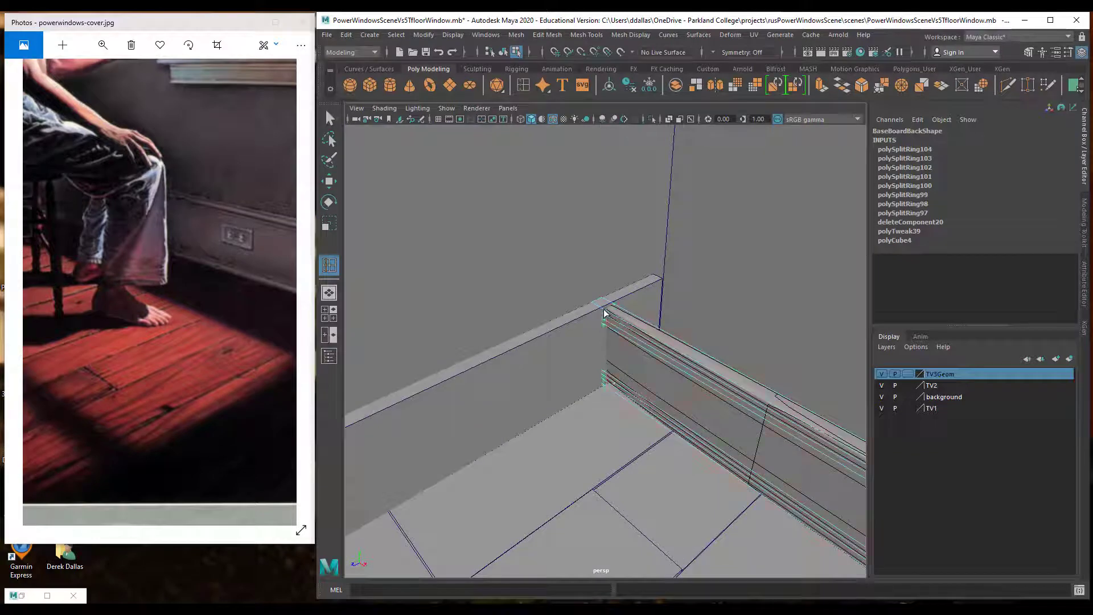
{"action": "left_click_drag", "start_coordinate": [605, 313], "coordinate": [598, 312]}
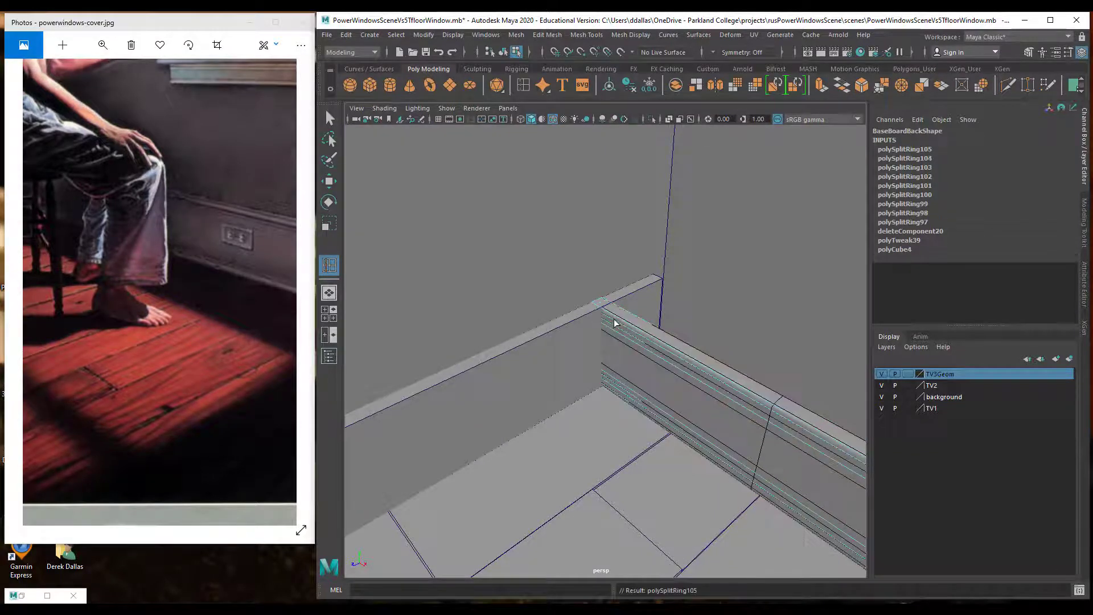
Try to pull the middle of BaseBoardBack's three upper edge loops toward the room under smooth preview, and undo the move.
{"action": "middle_click_drag", "start_coordinate": [710, 375], "coordinate": [618, 319], "text": "alt"}
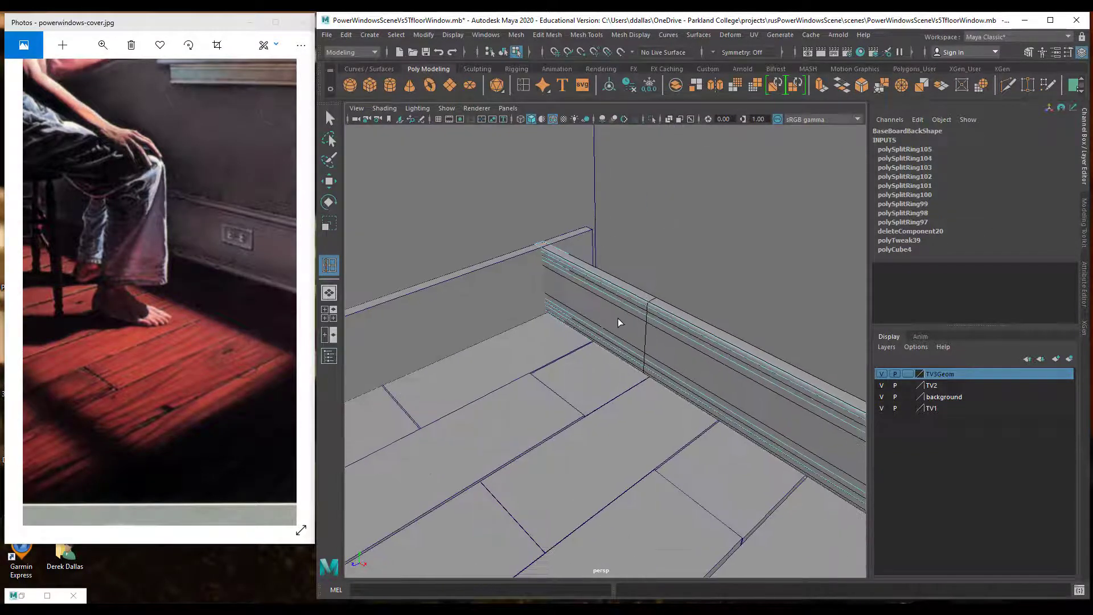
{"action": "key", "text": "q"}
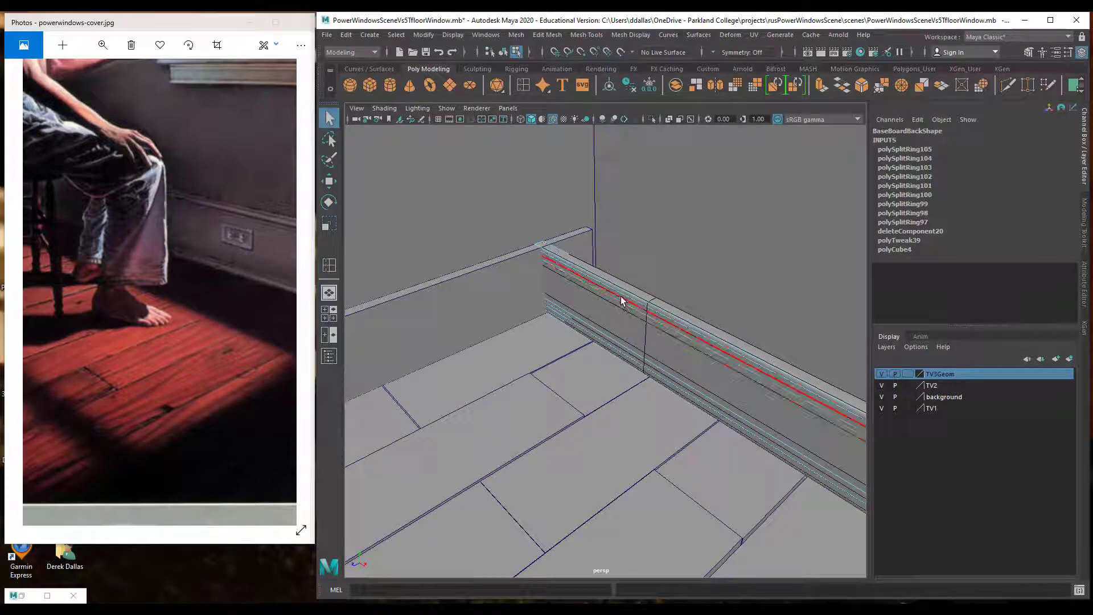
{"action": "double_click", "coordinate": [621, 302]}
{"action": "key", "text": "w"}
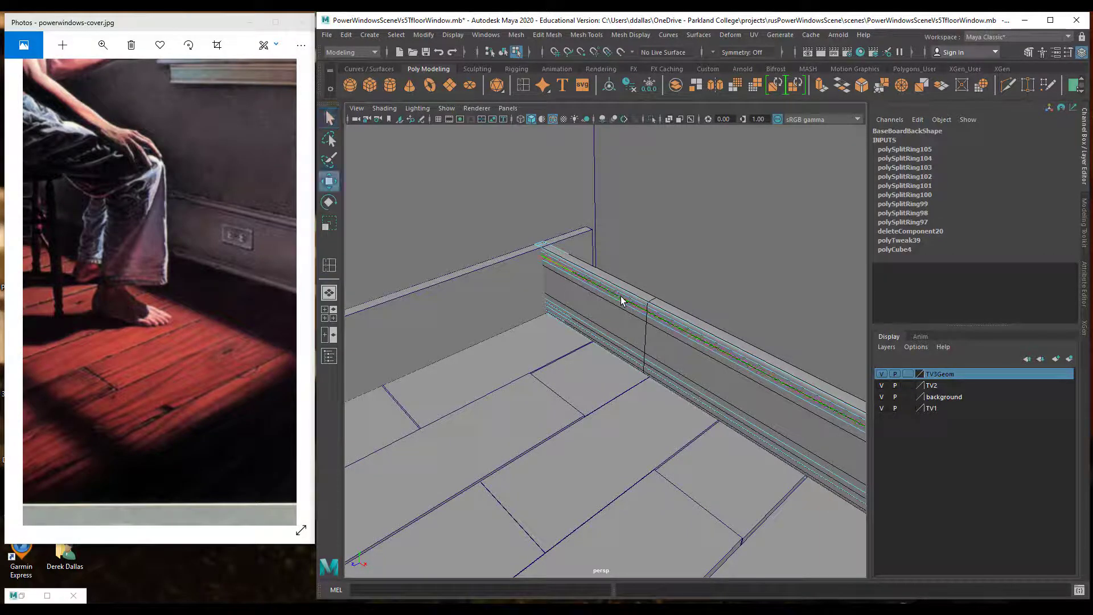
{"action": "right_click_drag", "start_coordinate": [677, 416], "coordinate": [647, 410], "text": "alt"}
{"action": "middle_click_drag", "start_coordinate": [647, 410], "coordinate": [617, 377], "text": "alt"}
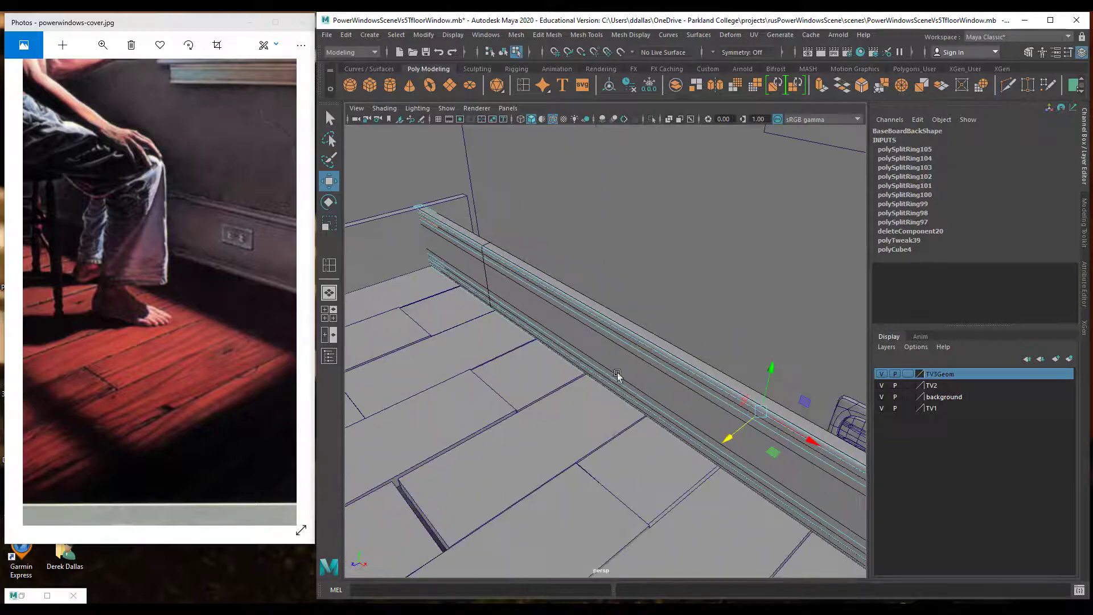
{"action": "left_click_drag", "start_coordinate": [721, 437], "coordinate": [664, 415], "text": "alt"}
{"action": "right_click_drag", "start_coordinate": [664, 415], "coordinate": [595, 396], "text": "alt"}
{"action": "left_click_drag", "start_coordinate": [621, 405], "coordinate": [618, 401], "text": "alt"}
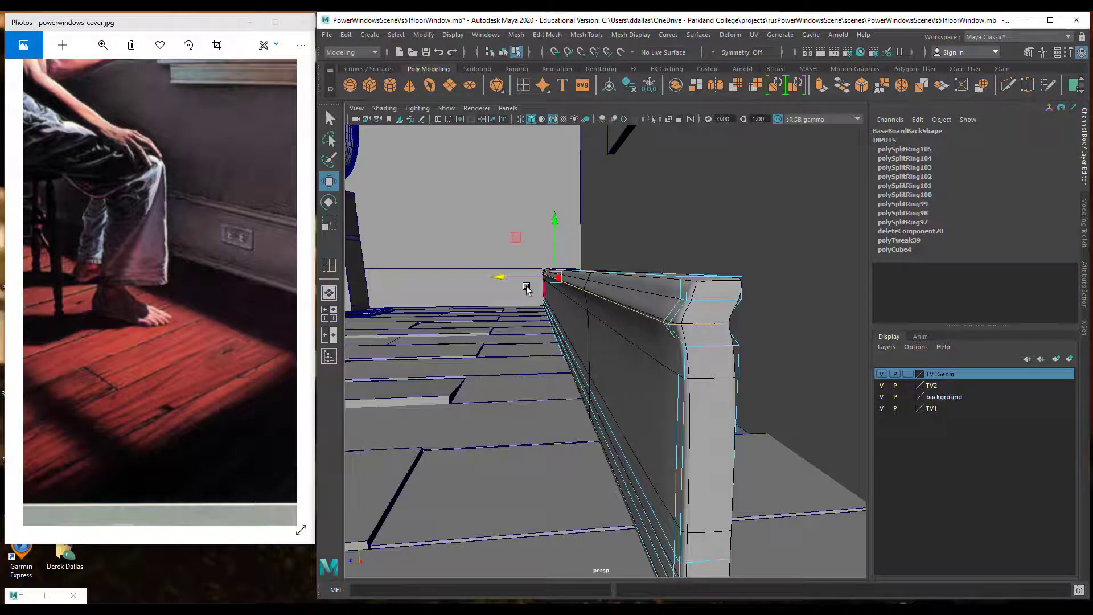
{"action": "left_click_drag", "start_coordinate": [507, 277], "coordinate": [501, 277]}
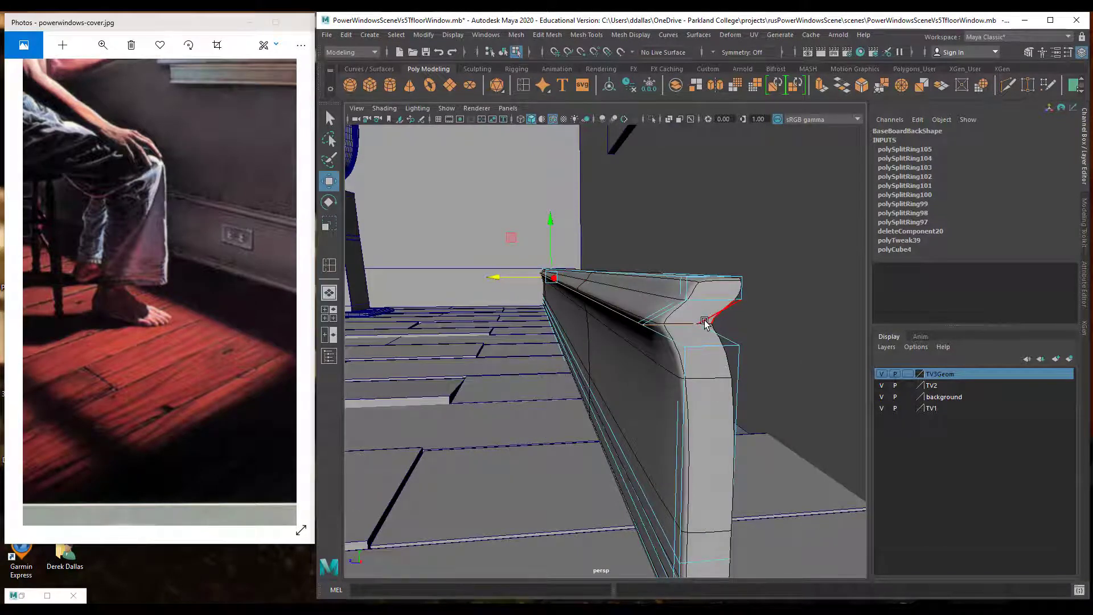
{"action": "key", "text": "ctrl+z"}
{"action": "key", "text": "ctrl+z"}
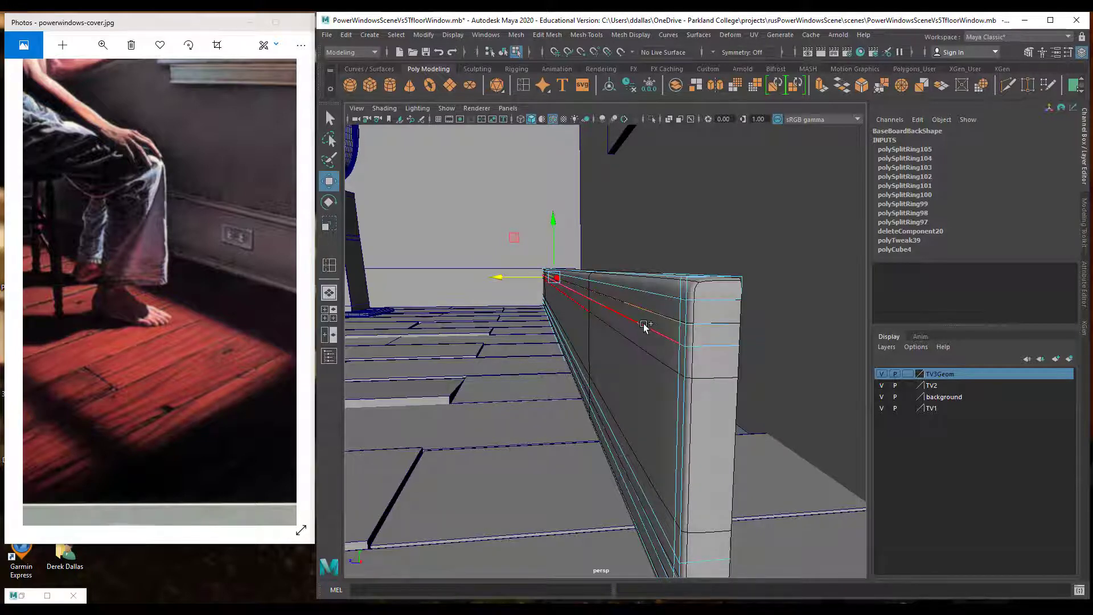
Pull the middle upper edge loop of the unsmoothed BaseBoardBack toward the room as a top lip, refining it in smooth preview.
{"action": "key", "text": "1"}
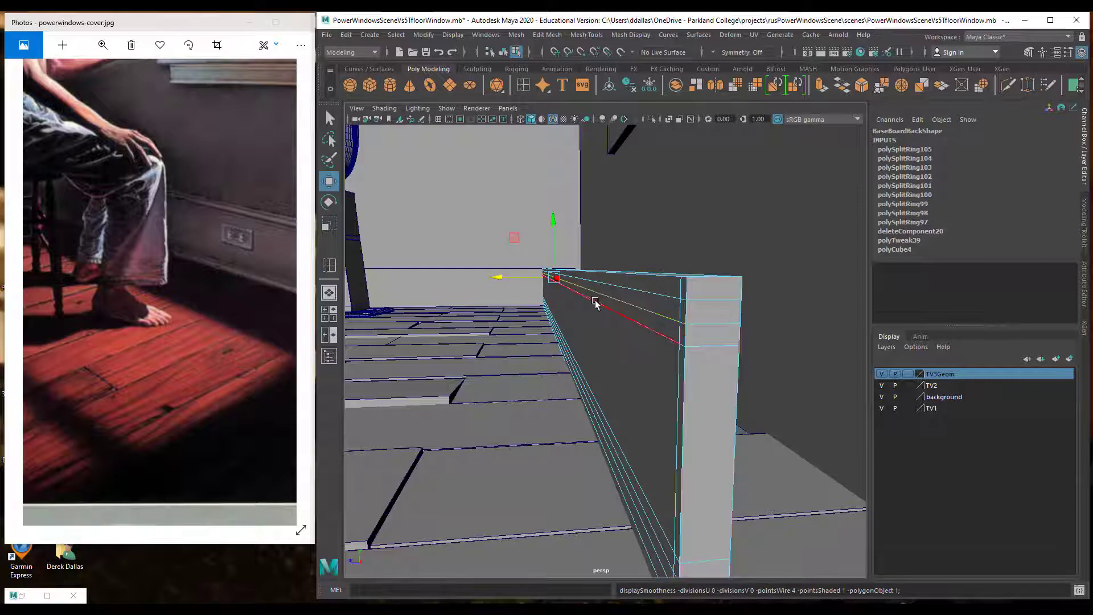
{"action": "mouse_move", "coordinate": [593, 306]}
{"action": "left_mouse_down", "text": "alt"}
{"action": "mouse_move", "coordinate": [776, 313]}
{"action": "mouse_move", "coordinate": [623, 317]}
{"action": "mouse_move", "coordinate": [706, 318]}
{"action": "mouse_move", "coordinate": [666, 313]}
{"action": "mouse_move", "coordinate": [695, 307]}
{"action": "mouse_move", "coordinate": [655, 296]}
{"action": "left_mouse_up", "text": "alt"}
{"action": "key", "text": "4"}
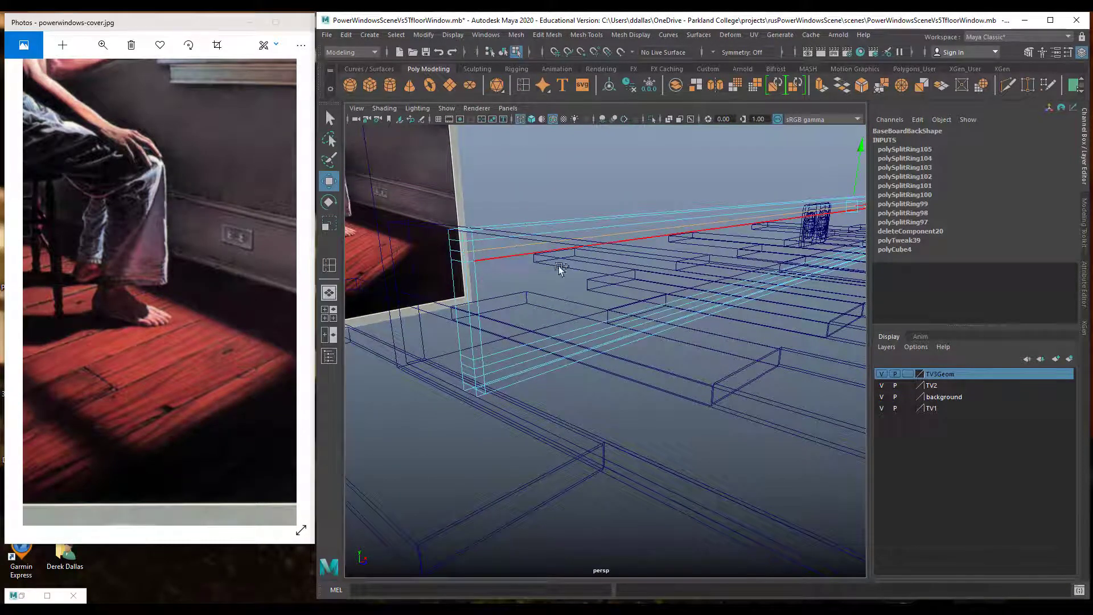
{"action": "left_click_drag", "start_coordinate": [763, 269], "coordinate": [594, 296], "text": "alt"}
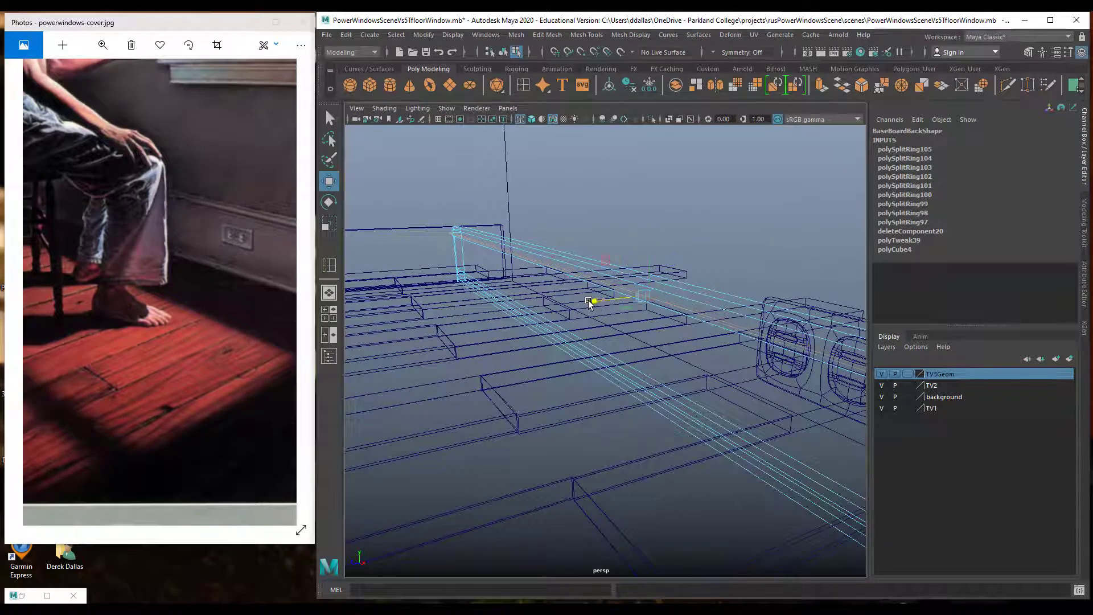
{"action": "key", "text": "5"}
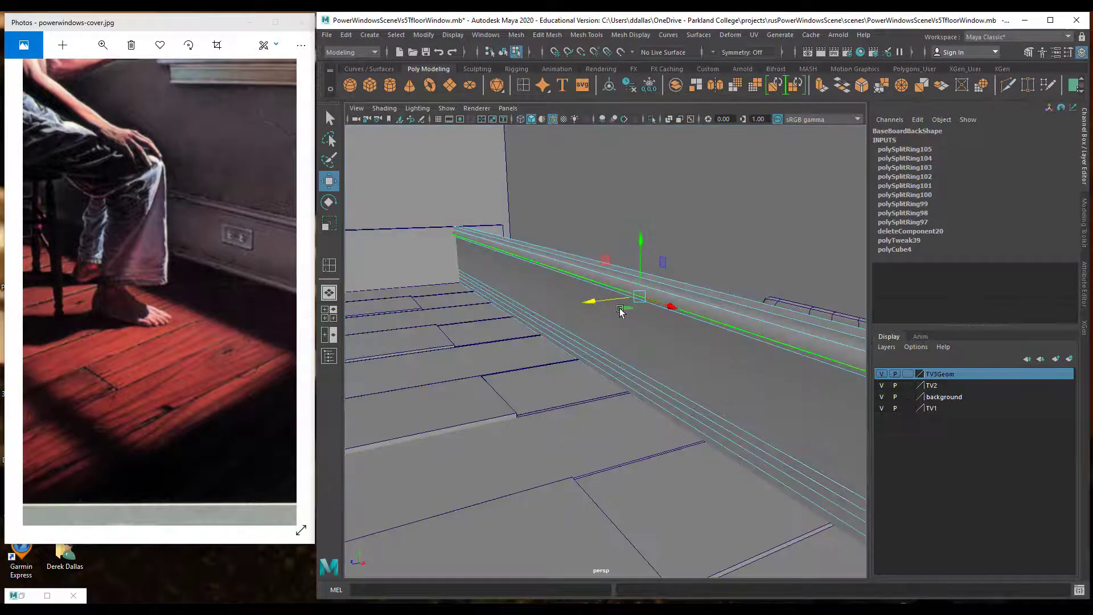
{"action": "left_click_drag", "start_coordinate": [642, 358], "coordinate": [520, 331], "text": "alt"}
{"action": "key", "text": "3"}
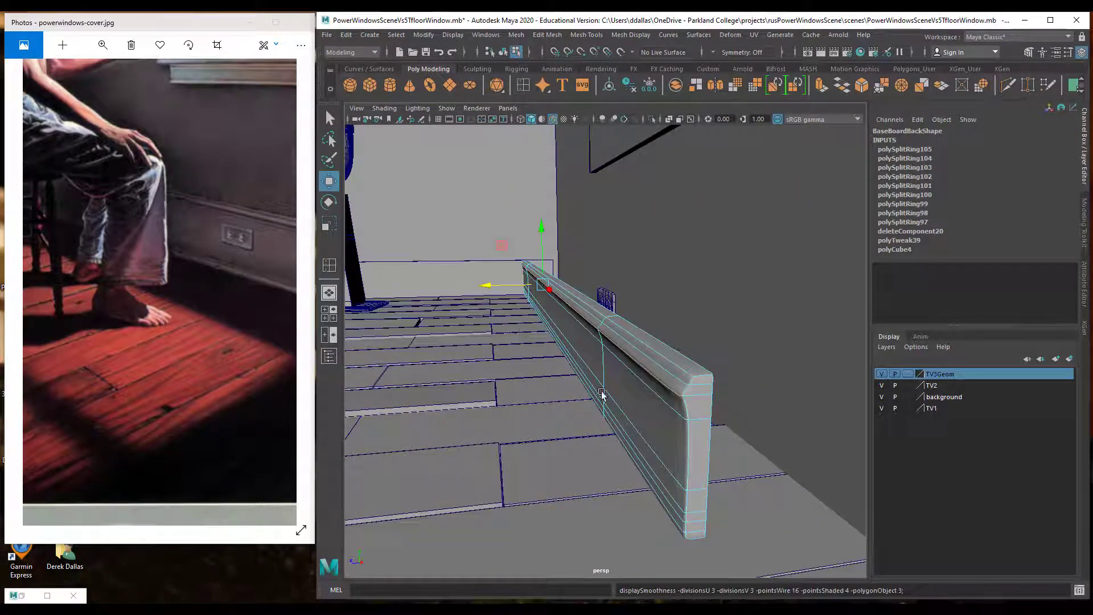
{"action": "left_click_drag", "start_coordinate": [492, 288], "coordinate": [489, 287]}
{"action": "left_click_drag", "start_coordinate": [553, 346], "coordinate": [588, 347], "text": "alt"}
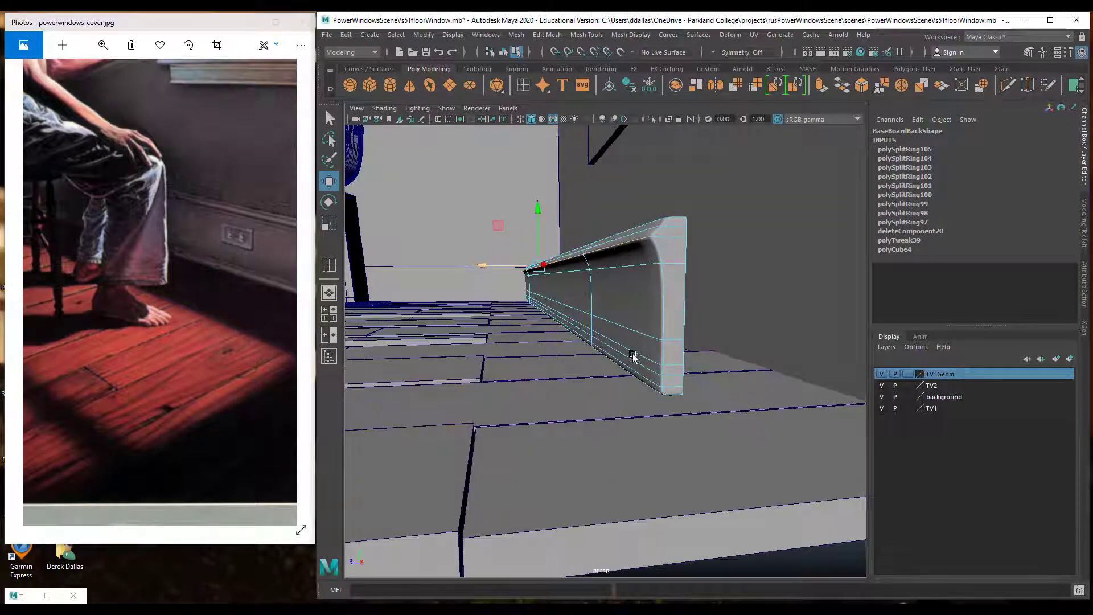
Pull a lengthwise edge loop near the bottom of BaseBoardBack toward the room to form a protruding base molding.
{"action": "left_click", "coordinate": [637, 364]}
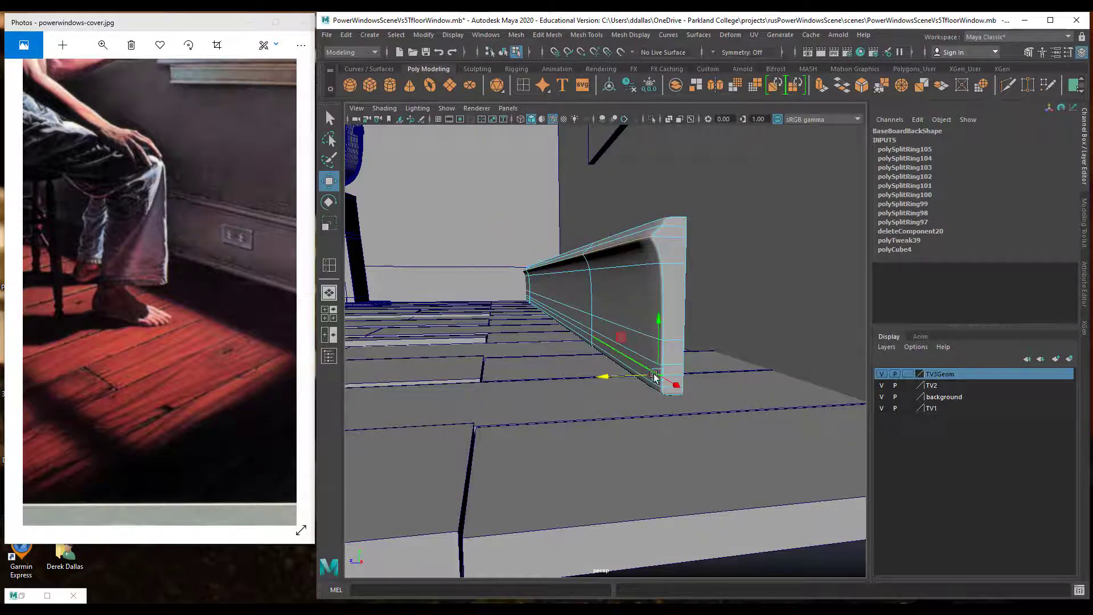
{"action": "right_click_drag", "start_coordinate": [722, 375], "coordinate": [752, 377], "text": "alt"}
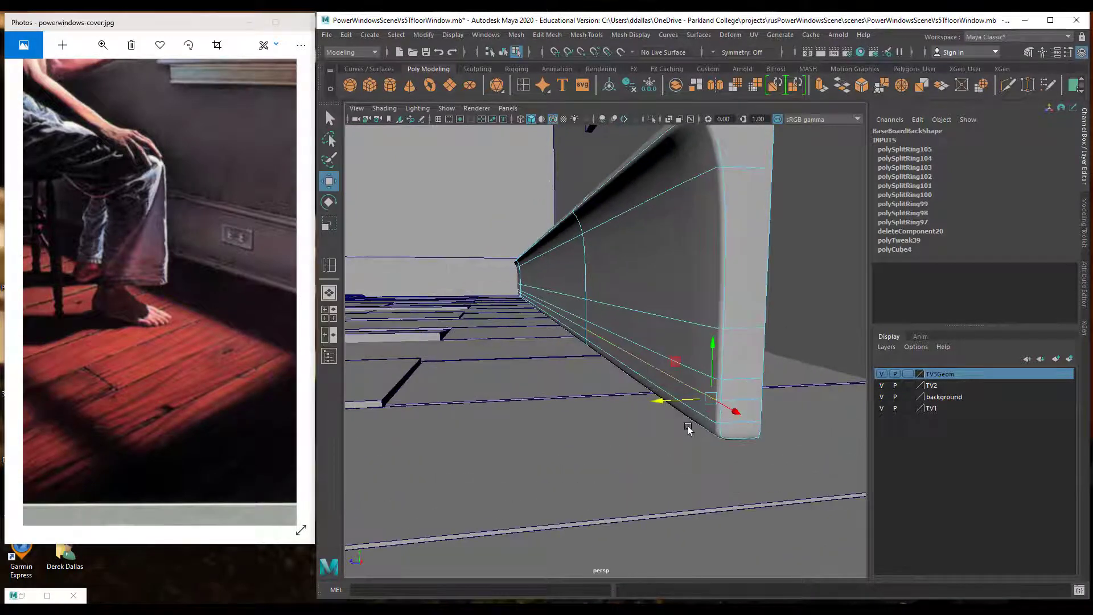
{"action": "left_click", "coordinate": [575, 325]}
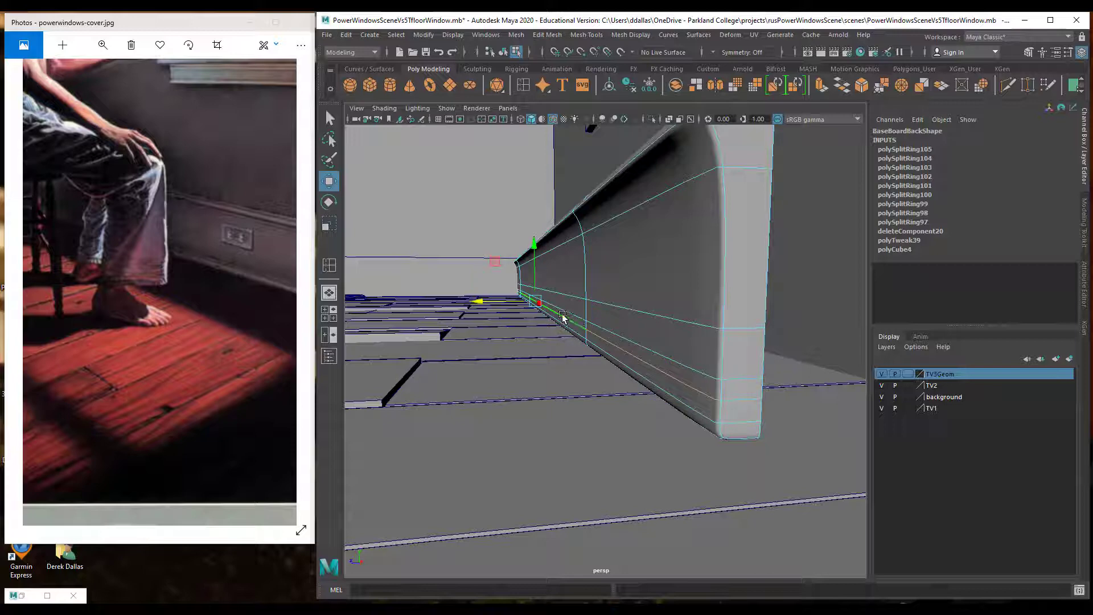
{"action": "left_click_drag", "start_coordinate": [480, 302], "coordinate": [472, 304]}
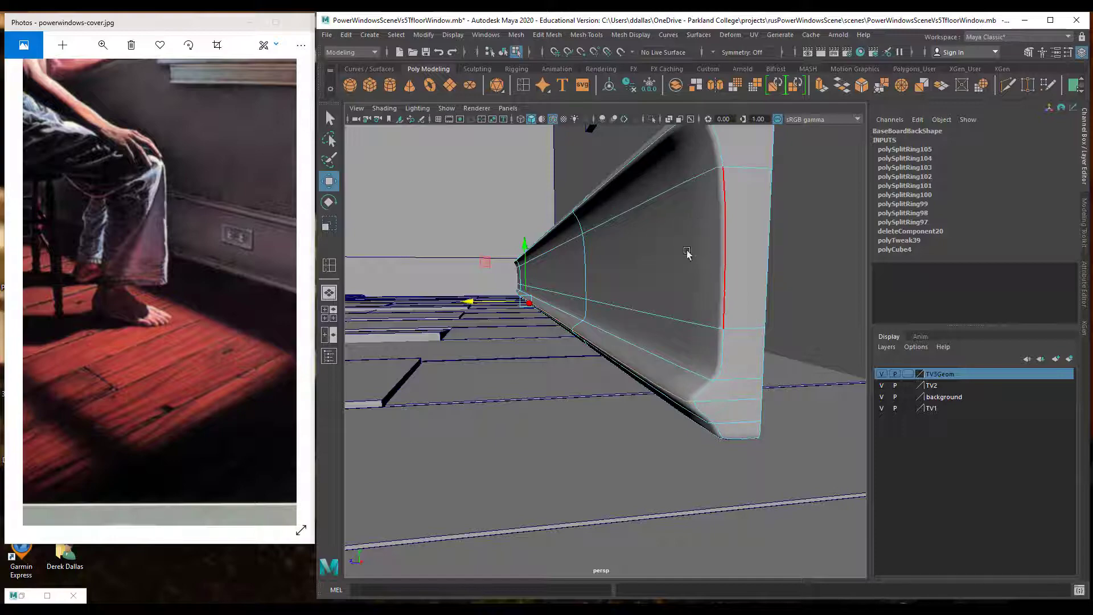
Return to object mode, move BaseBoardBack back against its wall behind the outlet, and select BaseBoardLeft.
{"action": "right_click_drag", "start_coordinate": [702, 288], "coordinate": [591, 298], "text": "alt"}
{"action": "left_click_drag", "start_coordinate": [591, 298], "coordinate": [661, 310], "text": "alt"}
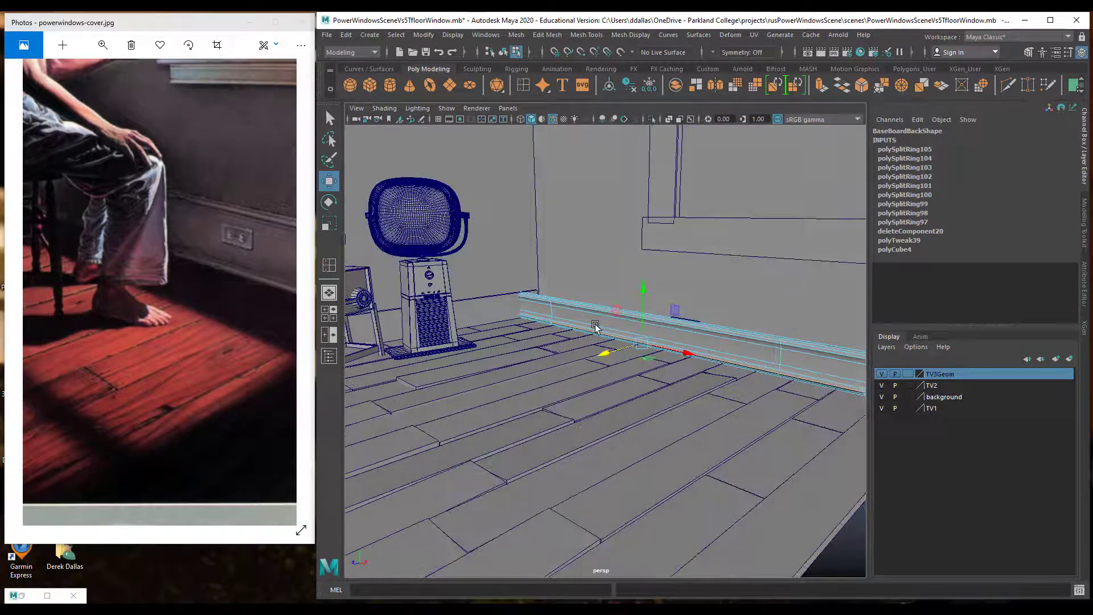
{"action": "right_click", "coordinate": [600, 301]}
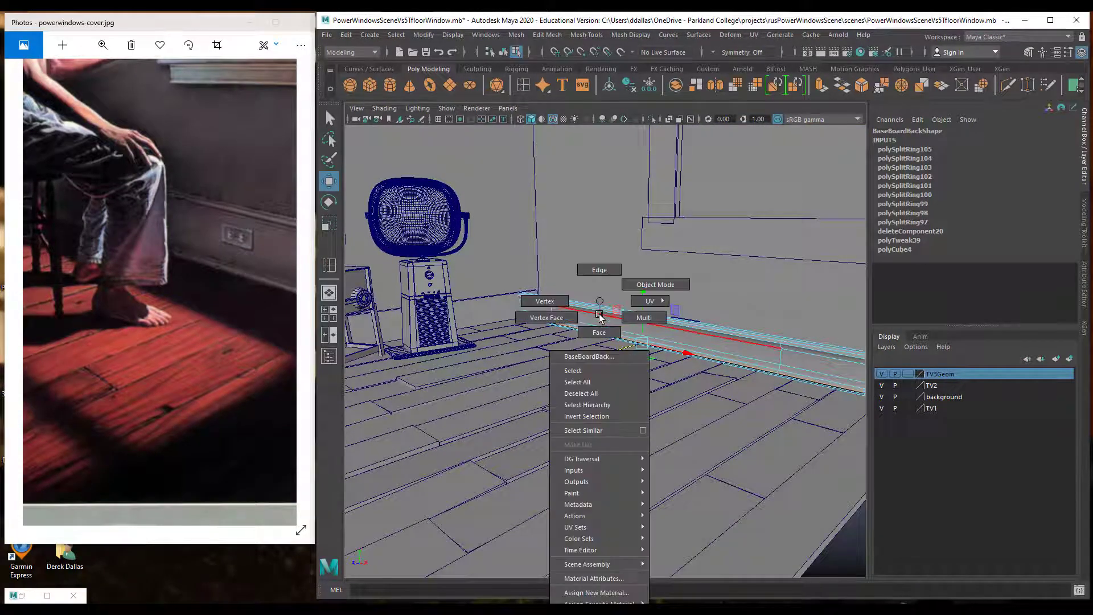
{"action": "left_click", "coordinate": [652, 285]}
{"action": "left_click", "coordinate": [598, 344]}
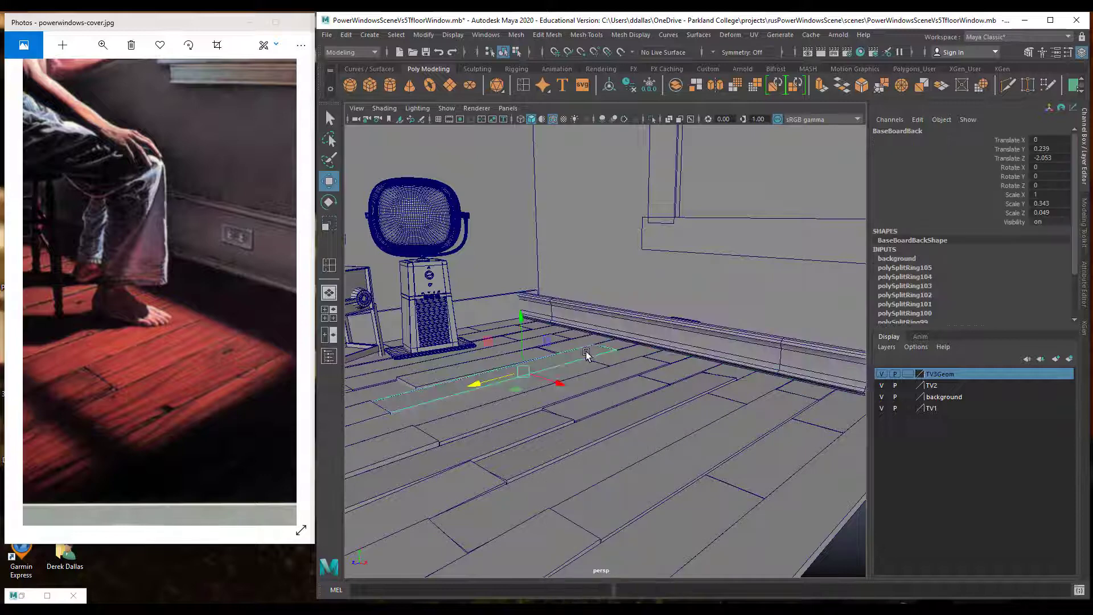
{"action": "left_click", "coordinate": [629, 328]}
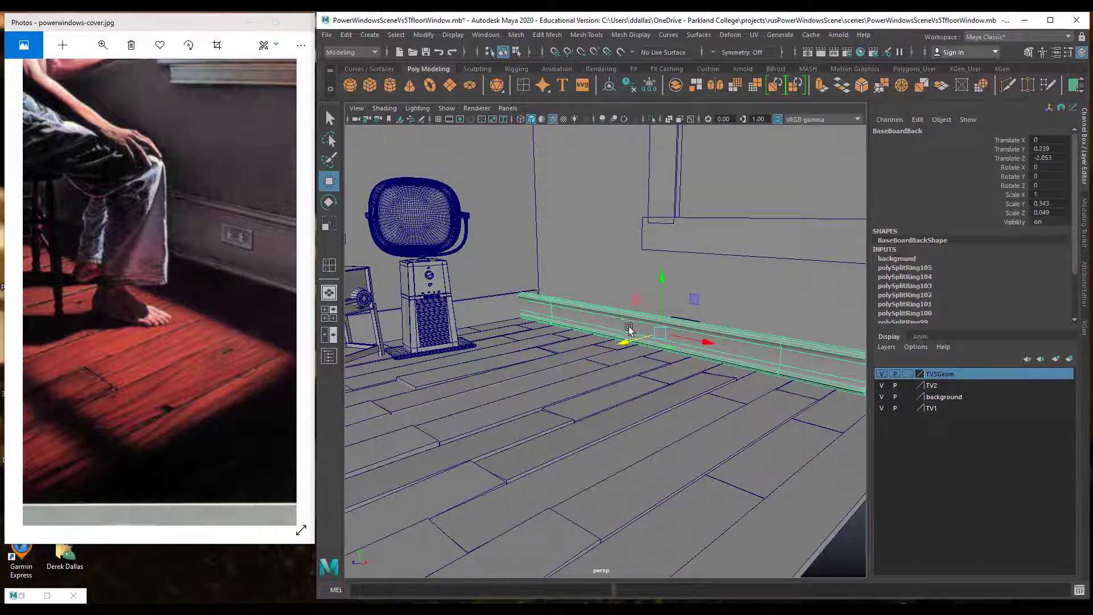
{"action": "left_click_drag", "start_coordinate": [625, 342], "coordinate": [647, 342]}
{"action": "left_click", "coordinate": [529, 306]}
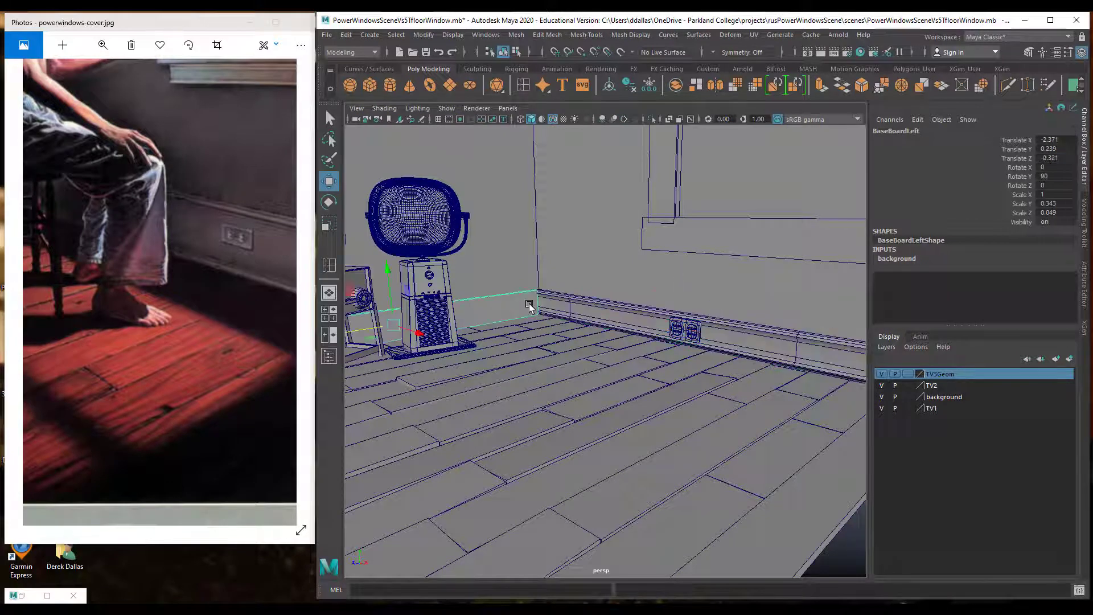
Replace the plain BaseBoardLeft with a duplicate of the molded BaseBoardBack, rotated 90 degrees about Y.
{"action": "left_click", "coordinate": [528, 307]}
{"action": "left_click", "coordinate": [609, 316]}
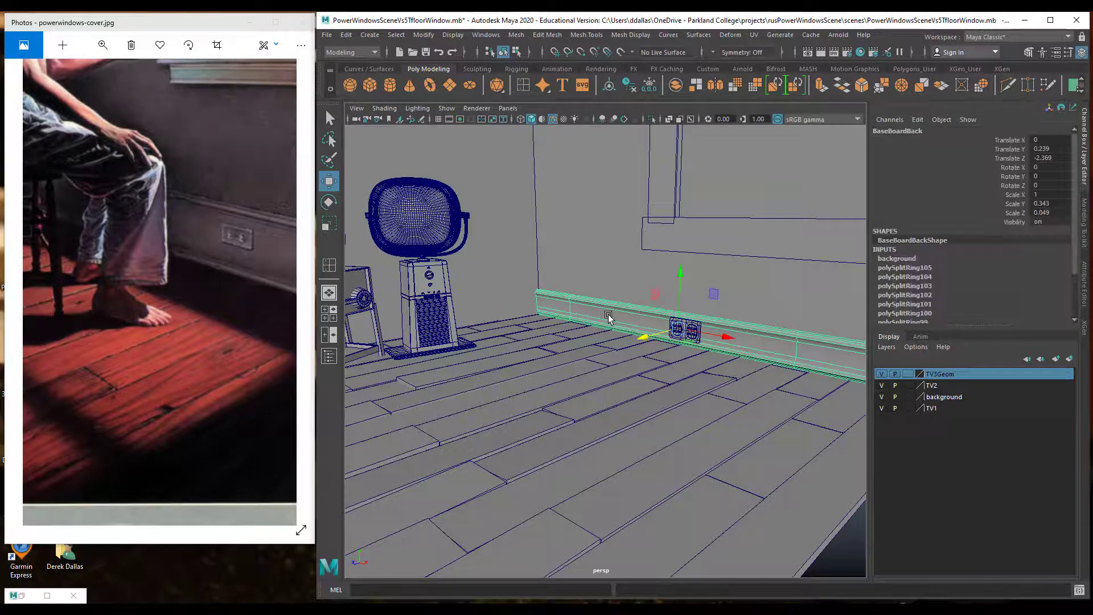
{"action": "key", "text": "ctrl+d"}
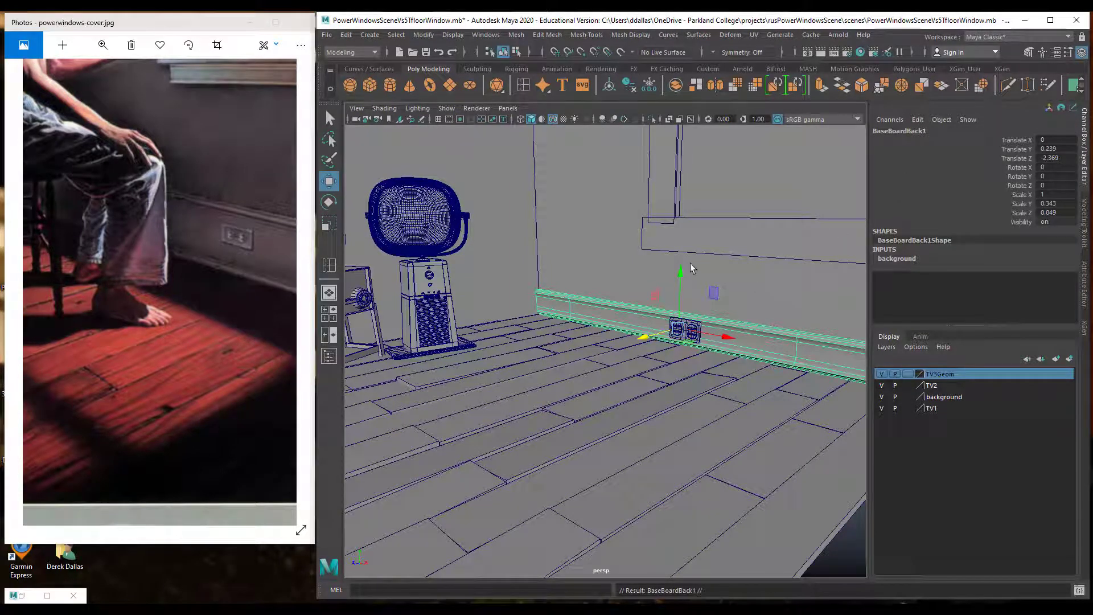
{"action": "left_click", "coordinate": [1060, 176]}
{"action": "key", "text": "Return"}
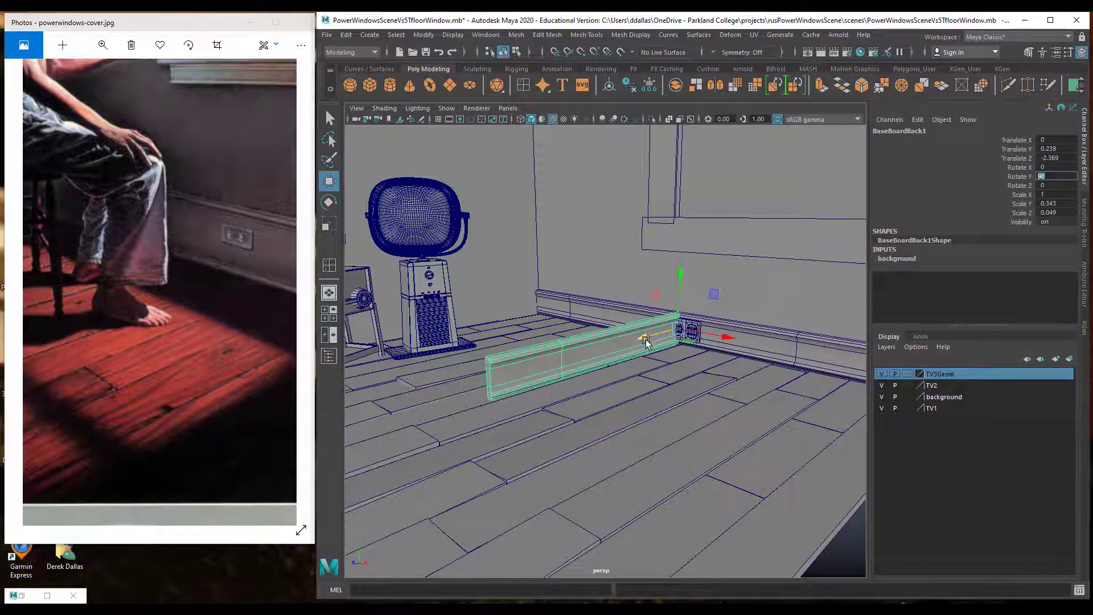
Move the duplicated baseboard against the side wall behind the TVs and fit its end into the corner with BaseBoardBack.
{"action": "left_click_drag", "start_coordinate": [645, 340], "coordinate": [468, 402]}
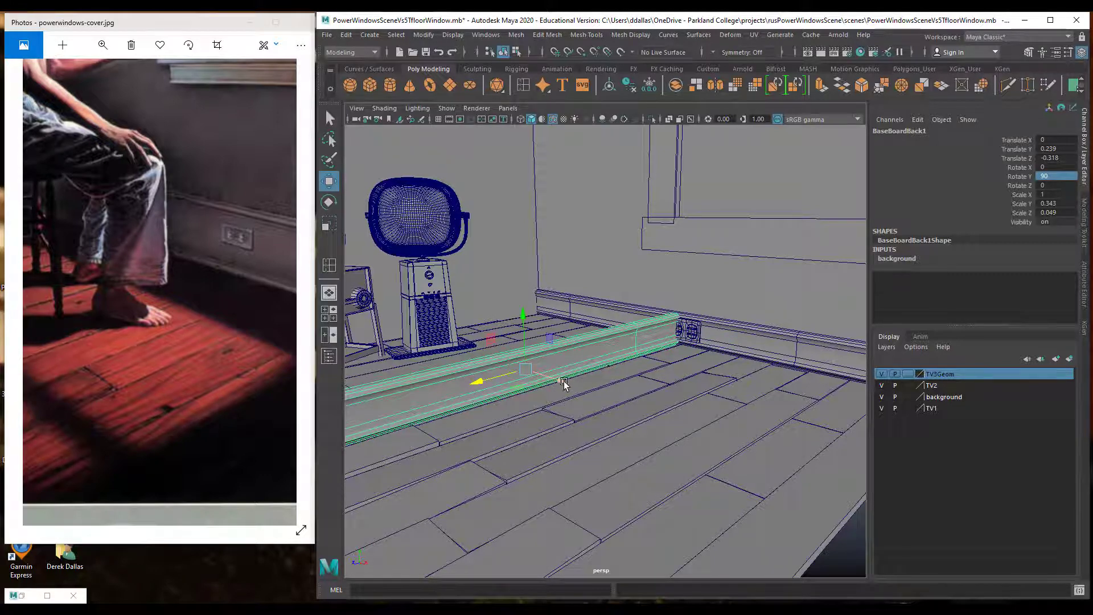
{"action": "left_click_drag", "start_coordinate": [565, 384], "coordinate": [371, 331]}
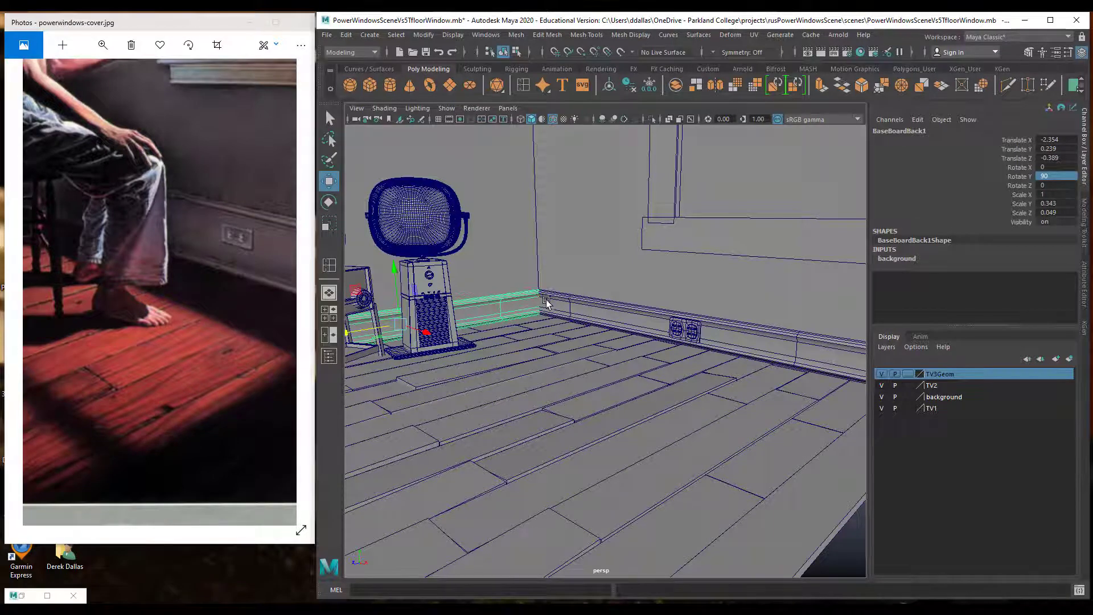
{"action": "left_click_drag", "start_coordinate": [546, 304], "coordinate": [576, 390], "text": "alt"}
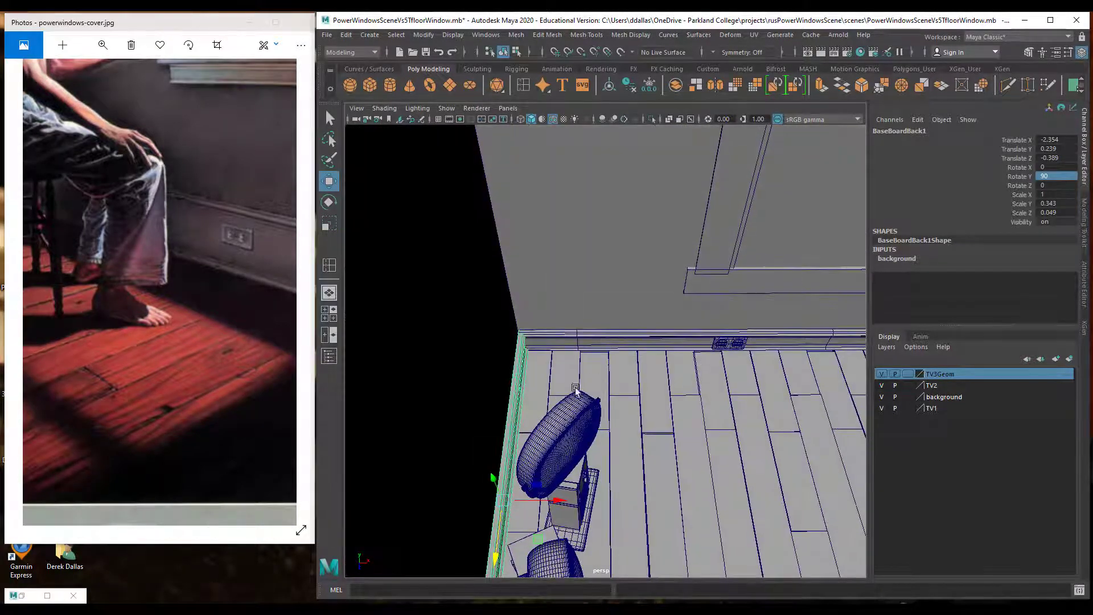
{"action": "mouse_move", "coordinate": [495, 557]}
{"action": "left_mouse_down"}
{"action": "mouse_move", "coordinate": [491, 575]}
{"action": "mouse_move", "coordinate": [493, 564]}
{"action": "left_mouse_up"}
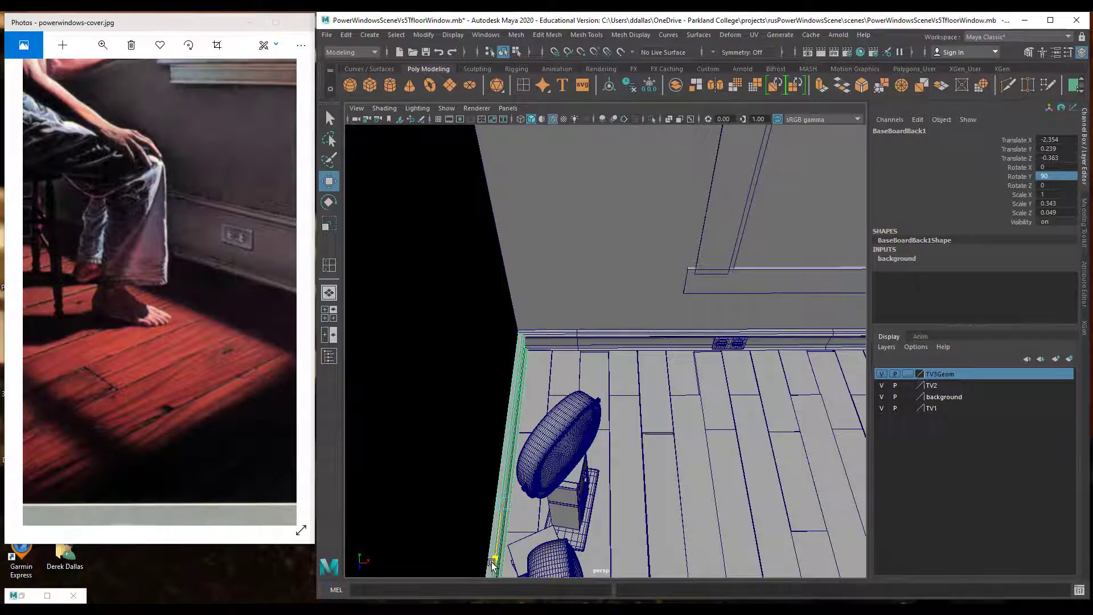
{"action": "left_click_drag", "start_coordinate": [764, 411], "coordinate": [712, 389], "text": "alt"}
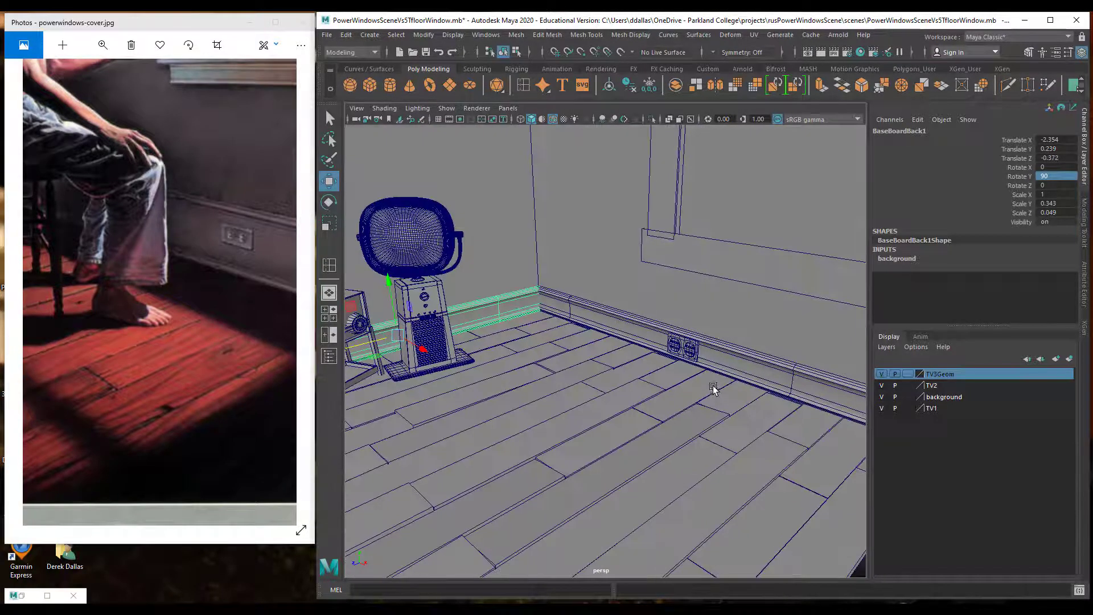
Examine from several angles how both baseboards meet in the corner and fit the walls and floor.
{"action": "right_click_drag", "start_coordinate": [703, 382], "coordinate": [662, 355], "text": "alt"}
{"action": "middle_click_drag", "start_coordinate": [681, 343], "coordinate": [749, 373], "text": "alt"}
{"action": "left_click_drag", "start_coordinate": [749, 373], "coordinate": [666, 363], "text": "alt"}
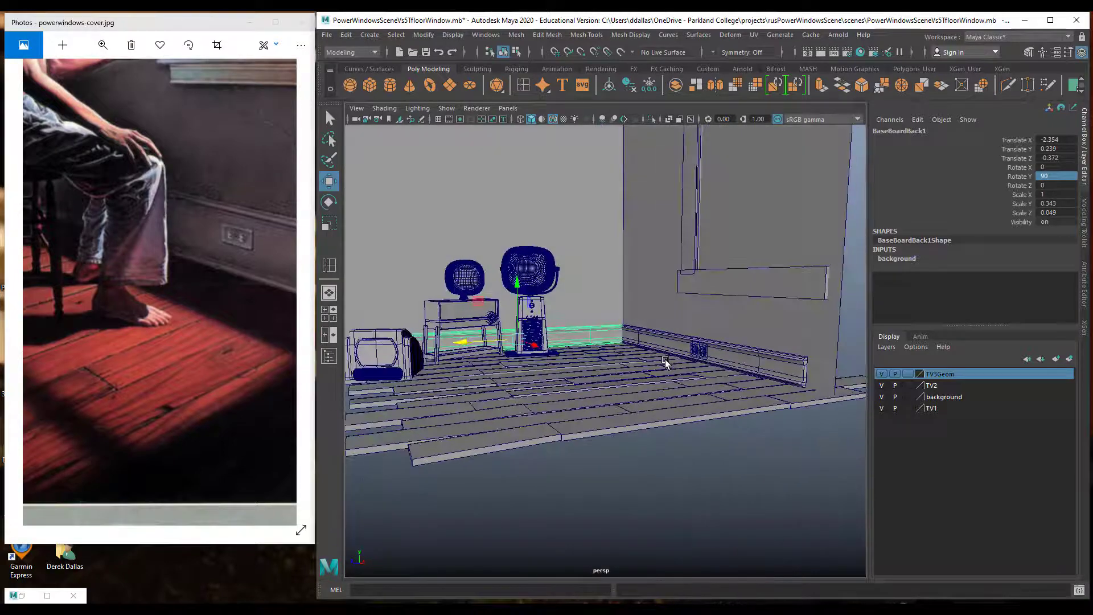
{"action": "left_click_drag", "start_coordinate": [517, 281], "coordinate": [518, 280]}
{"action": "left_click_drag", "start_coordinate": [584, 313], "coordinate": [620, 329], "text": "alt"}
{"action": "left_click", "coordinate": [670, 345]}
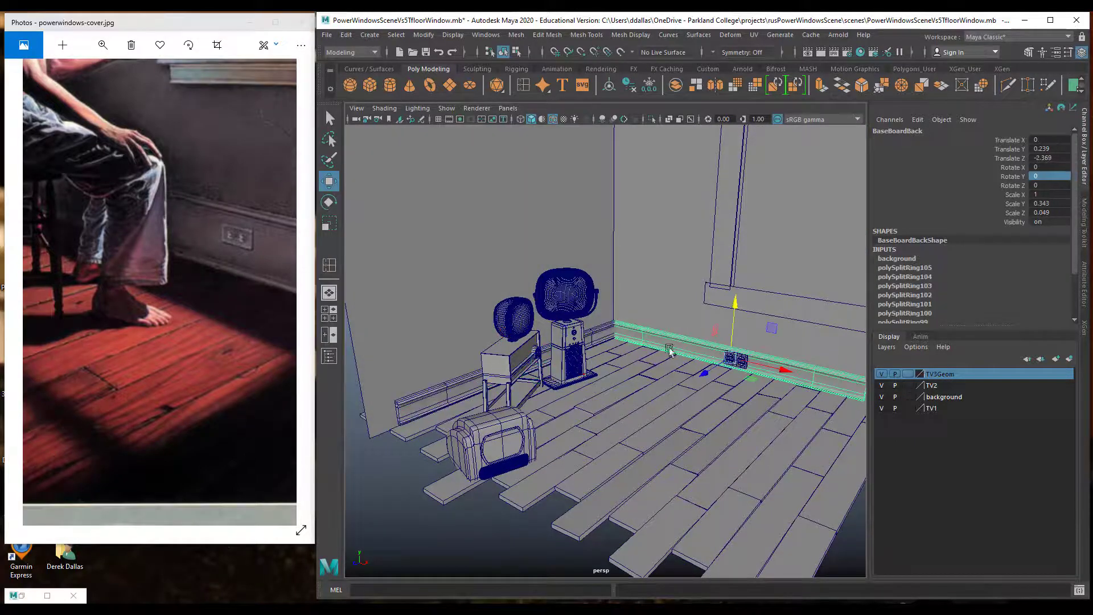
{"action": "mouse_move", "coordinate": [666, 365]}
{"action": "left_mouse_down", "text": "alt"}
{"action": "mouse_move", "coordinate": [676, 409]}
{"action": "mouse_move", "coordinate": [668, 372]}
{"action": "left_mouse_up", "text": "alt"}
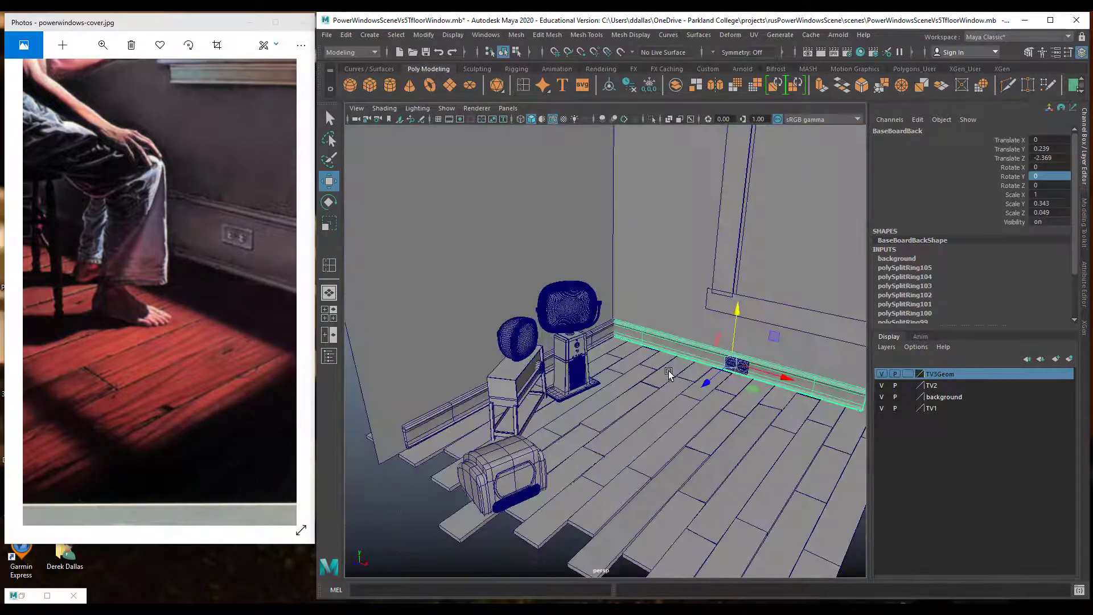
{"action": "left_click_drag", "start_coordinate": [738, 368], "coordinate": [691, 353], "text": "alt"}
{"action": "left_click", "coordinate": [607, 338]}
{"action": "right_click_drag", "start_coordinate": [690, 354], "coordinate": [621, 340], "text": "alt"}
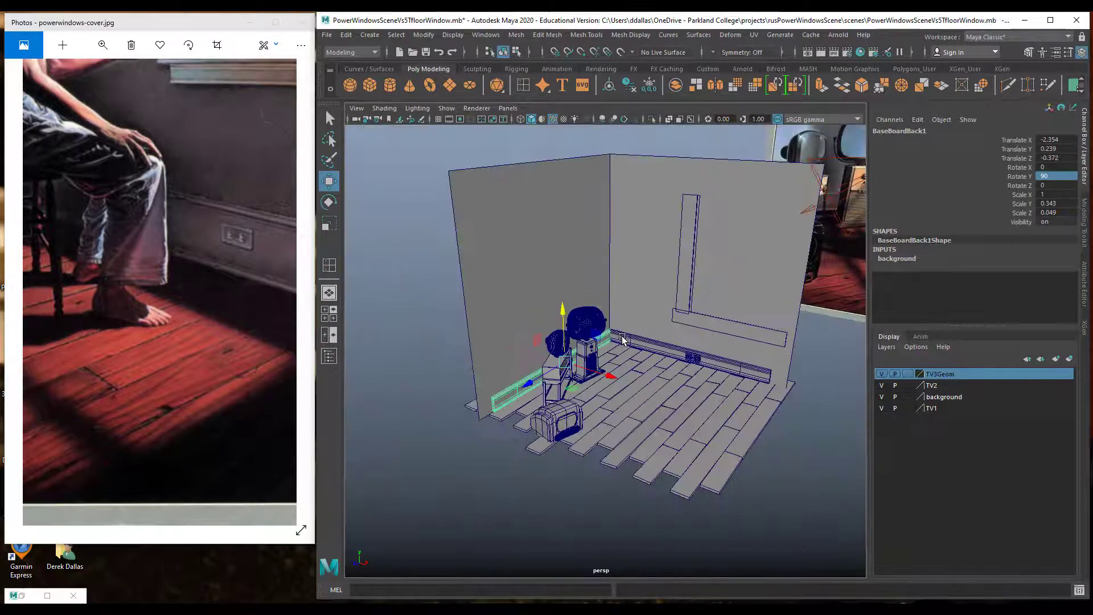
{"action": "left_click_drag", "start_coordinate": [630, 341], "coordinate": [686, 390], "text": "alt"}
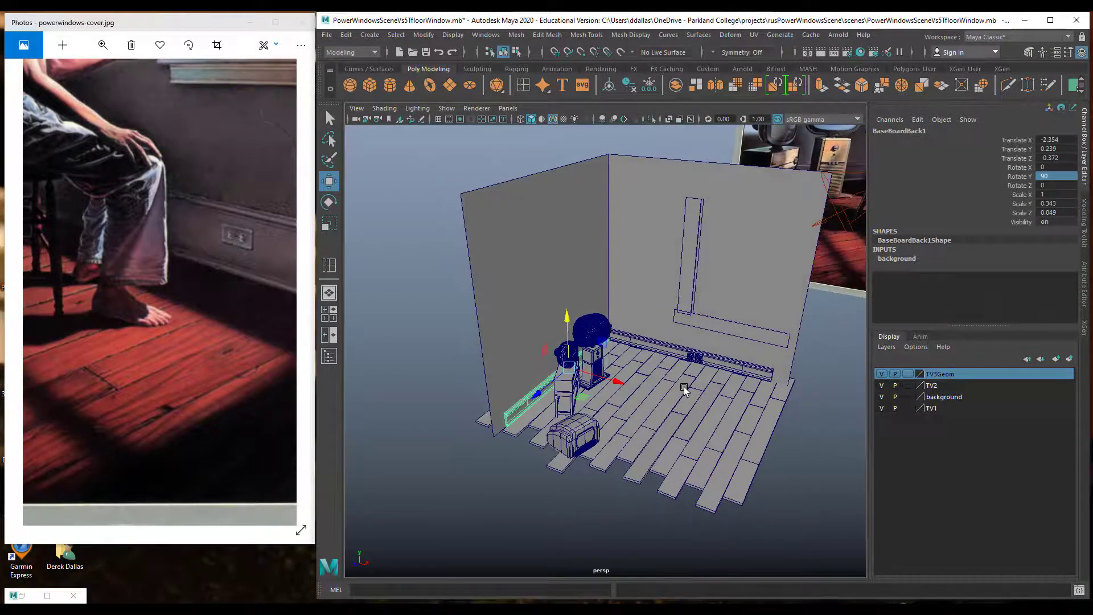
{"action": "right_click_drag", "start_coordinate": [686, 391], "coordinate": [674, 382], "text": "alt"}
{"action": "left_click_drag", "start_coordinate": [673, 382], "coordinate": [654, 385], "text": "alt"}
{"action": "left_click_drag", "start_coordinate": [659, 320], "coordinate": [629, 329], "text": "alt"}
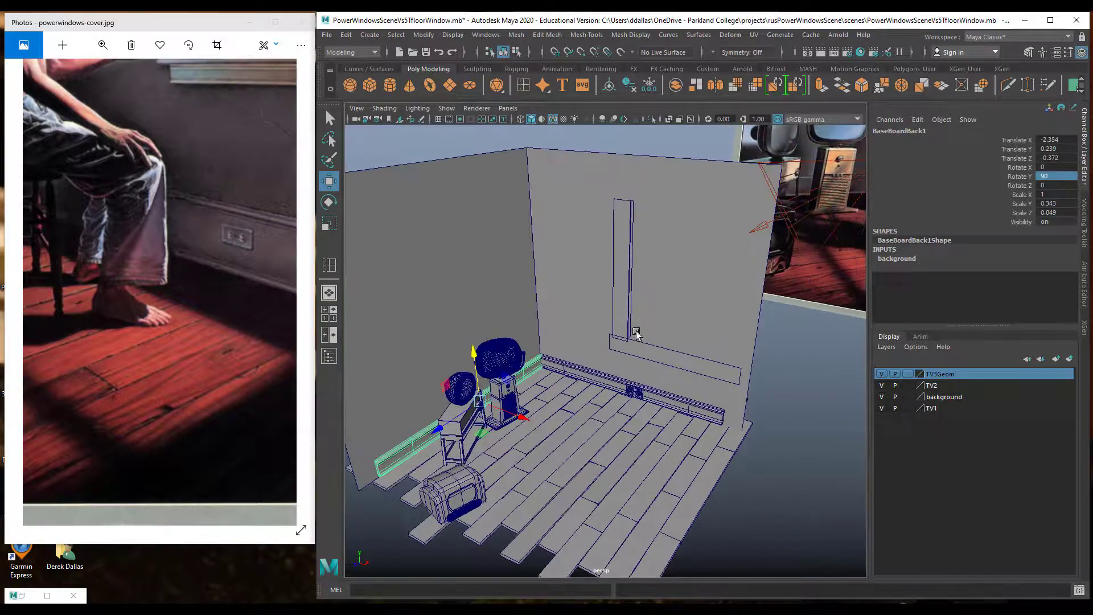
Insert two vertical and two horizontal edge loops in the room mesh to outline the window opening on the back wall.
{"action": "left_click", "coordinate": [590, 244]}
{"action": "left_click_drag", "start_coordinate": [590, 243], "coordinate": [613, 233], "text": "alt"}
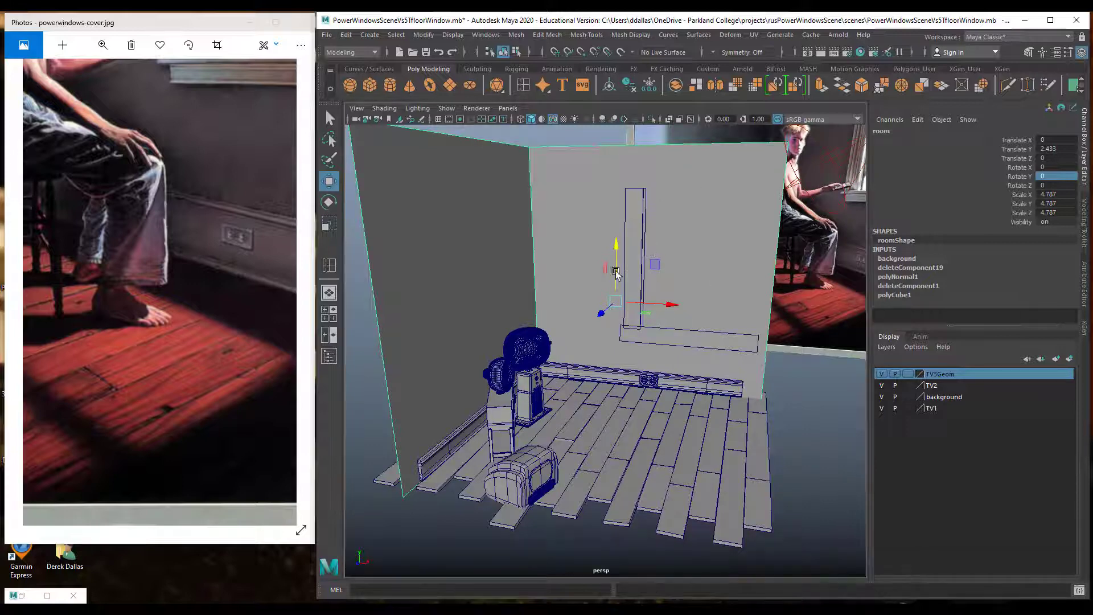
{"action": "left_click", "coordinate": [582, 33]}
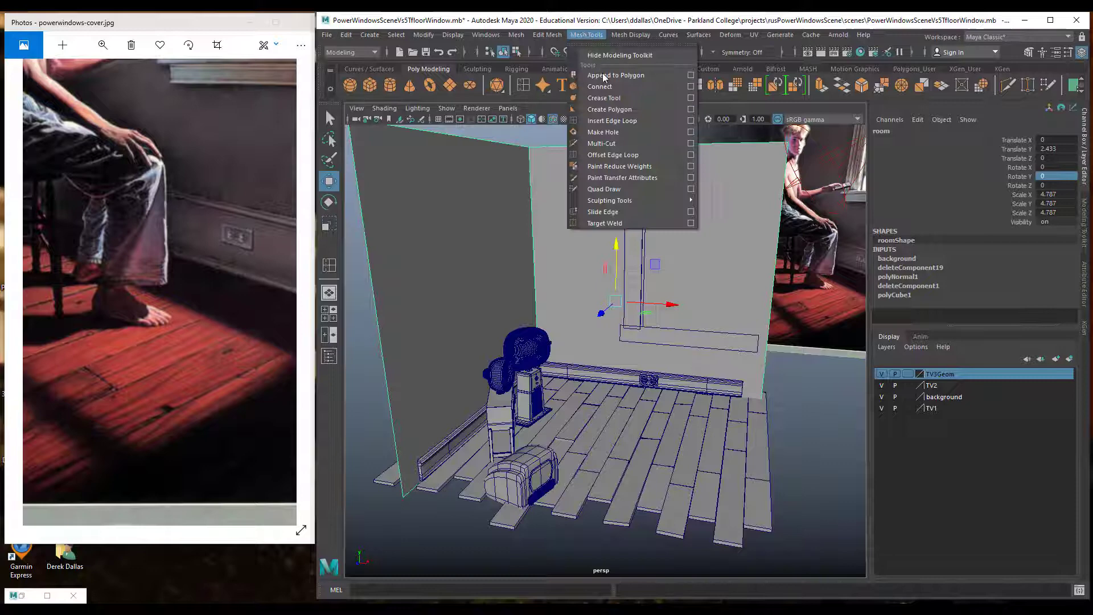
{"action": "left_click", "coordinate": [608, 118]}
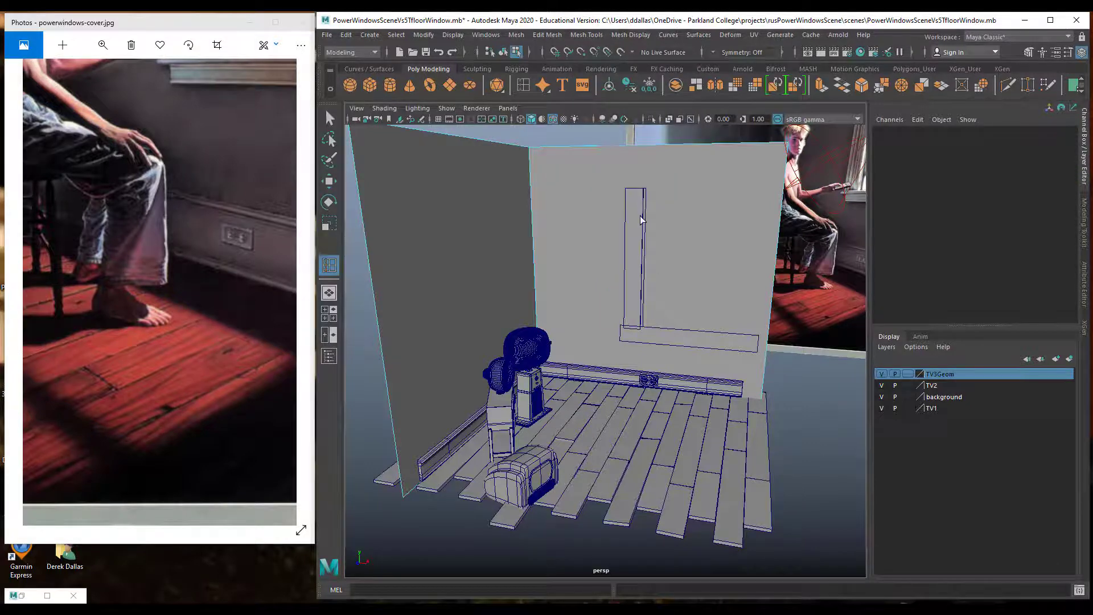
{"action": "left_click", "coordinate": [640, 146]}
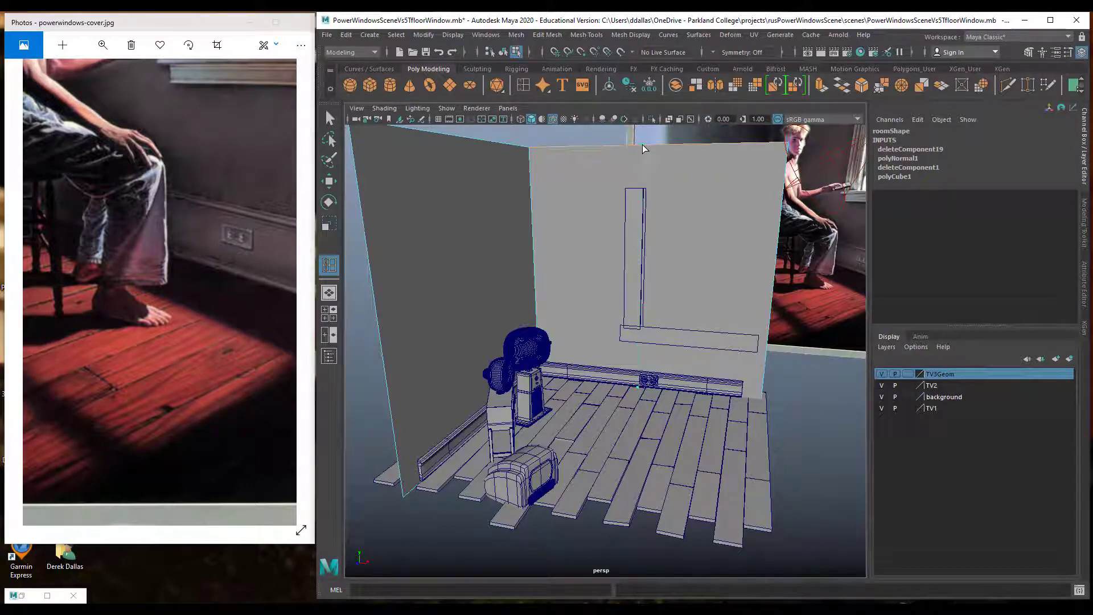
{"action": "left_click", "coordinate": [643, 146], "text": "ctrl"}
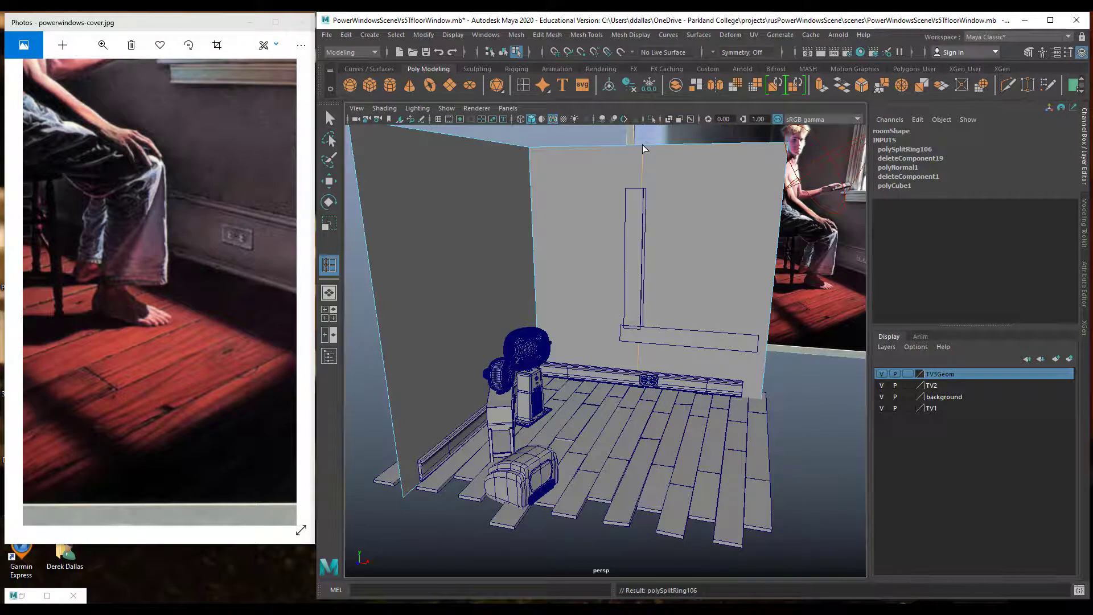
{"action": "left_click", "coordinate": [780, 146], "text": "ctrl"}
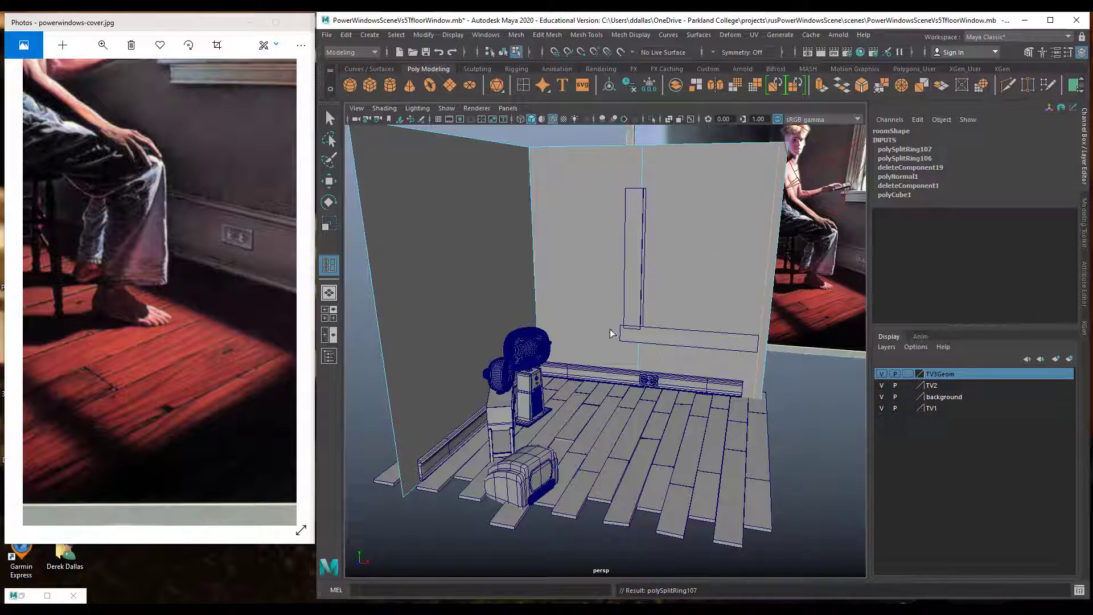
{"action": "left_click", "coordinate": [536, 323], "text": "ctrl"}
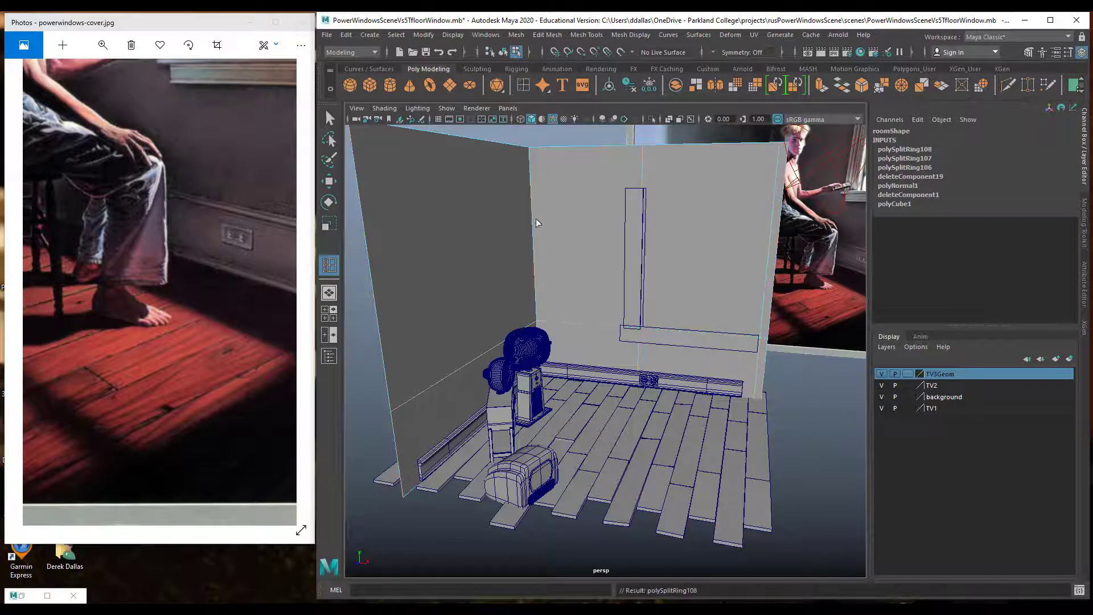
{"action": "left_click", "coordinate": [538, 163], "text": "ctrl"}
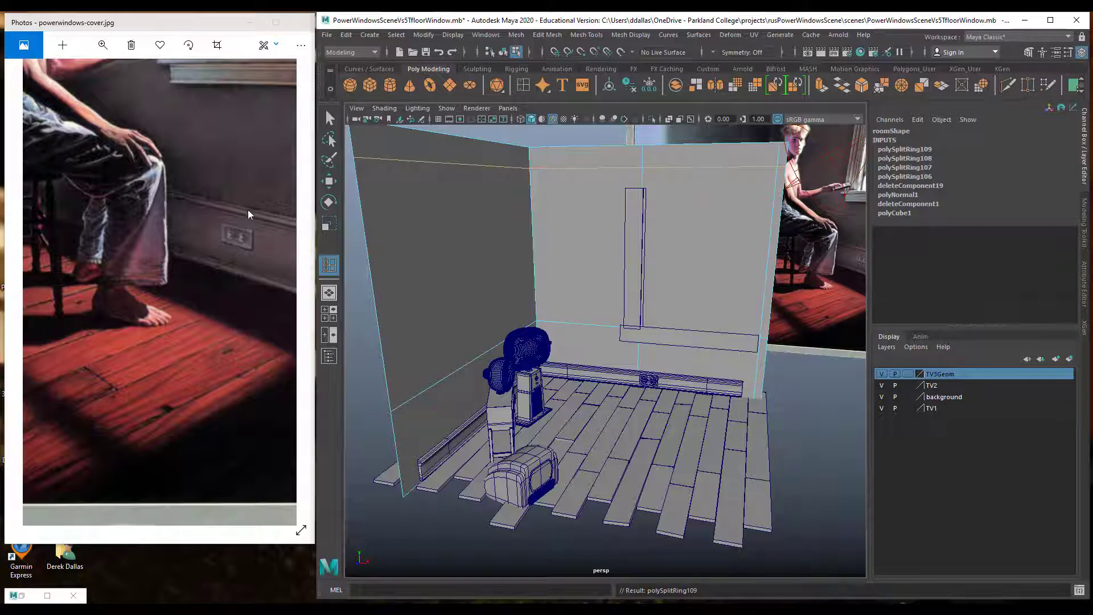
Show the whole album cover for reference and, in the shotCam1 view, delete the outlined back wall face to open the window.
{"action": "left_click", "coordinate": [100, 46]}
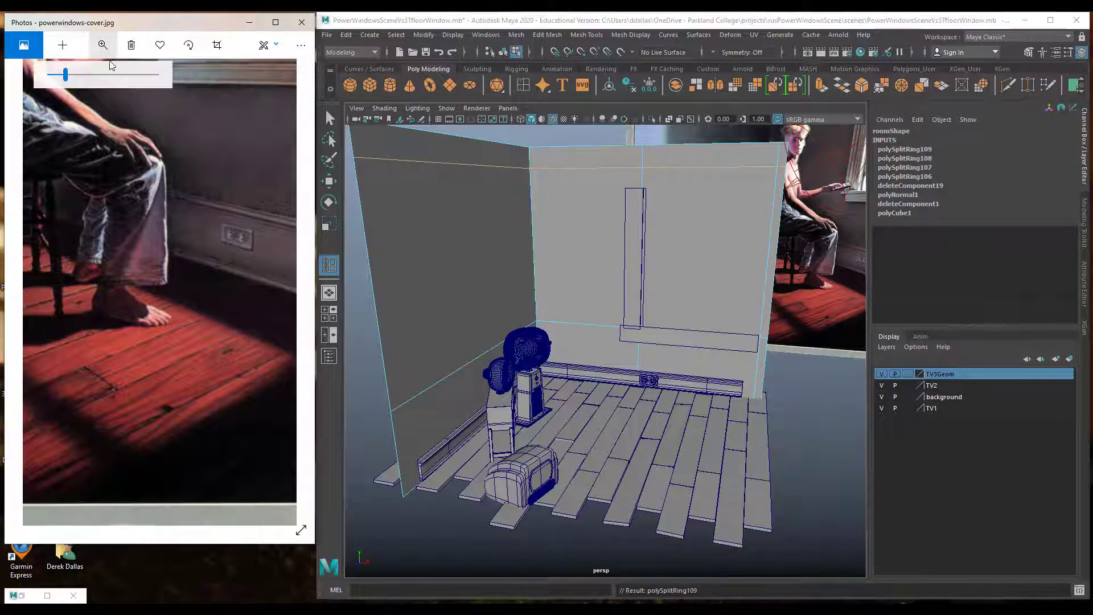
{"action": "left_click_drag", "start_coordinate": [63, 77], "coordinate": [50, 75]}
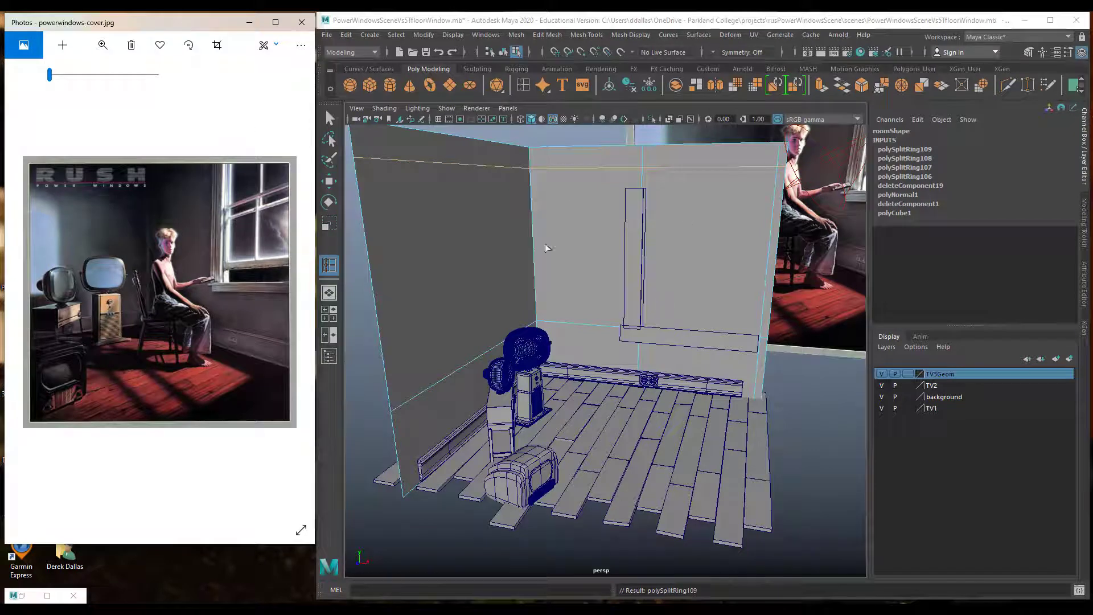
{"action": "key", "text": "q"}
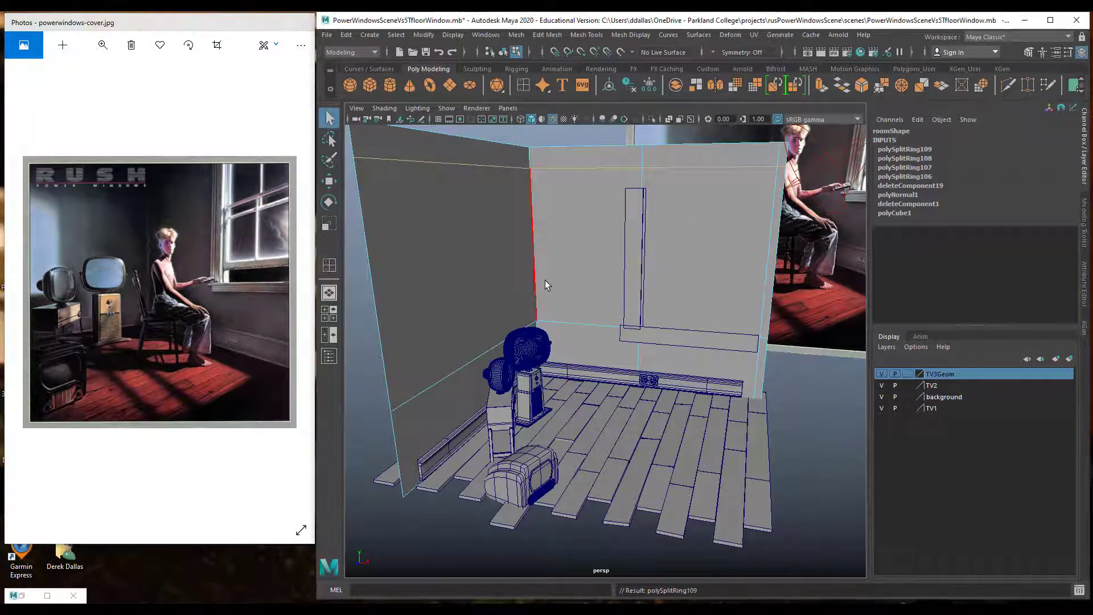
{"action": "key", "text": "space"}
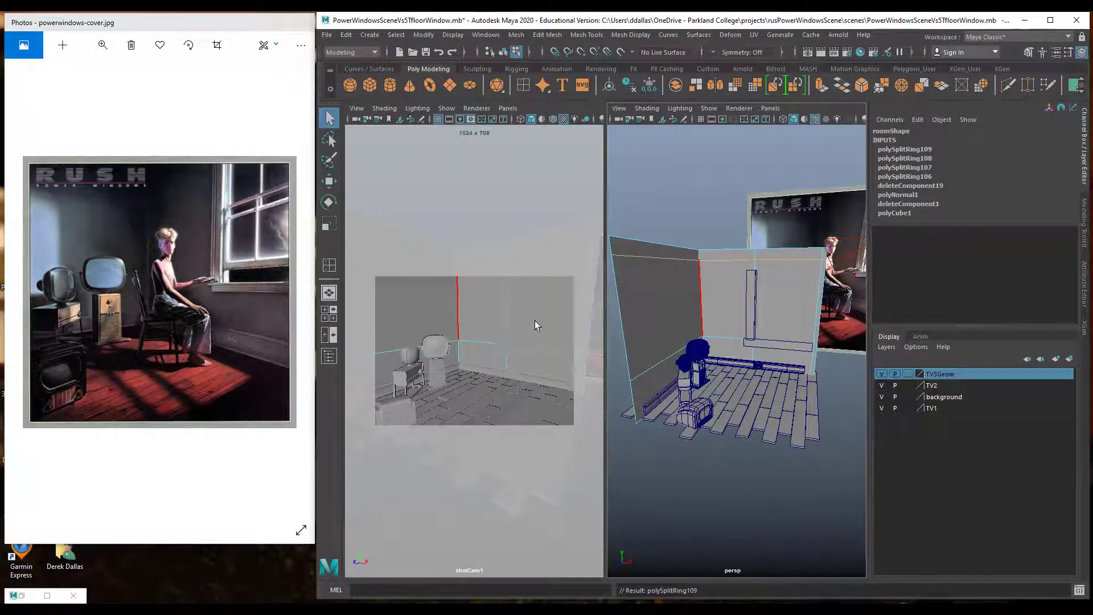
{"action": "key", "text": "space"}
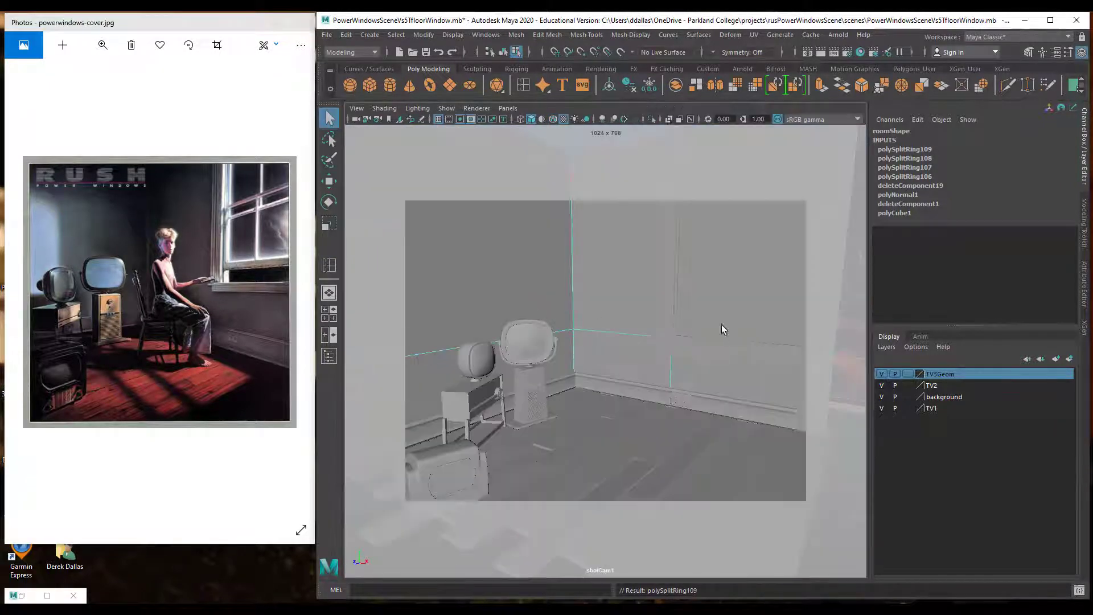
{"action": "right_click_drag", "start_coordinate": [746, 271], "coordinate": [742, 298]}
{"action": "left_click", "coordinate": [749, 261]}
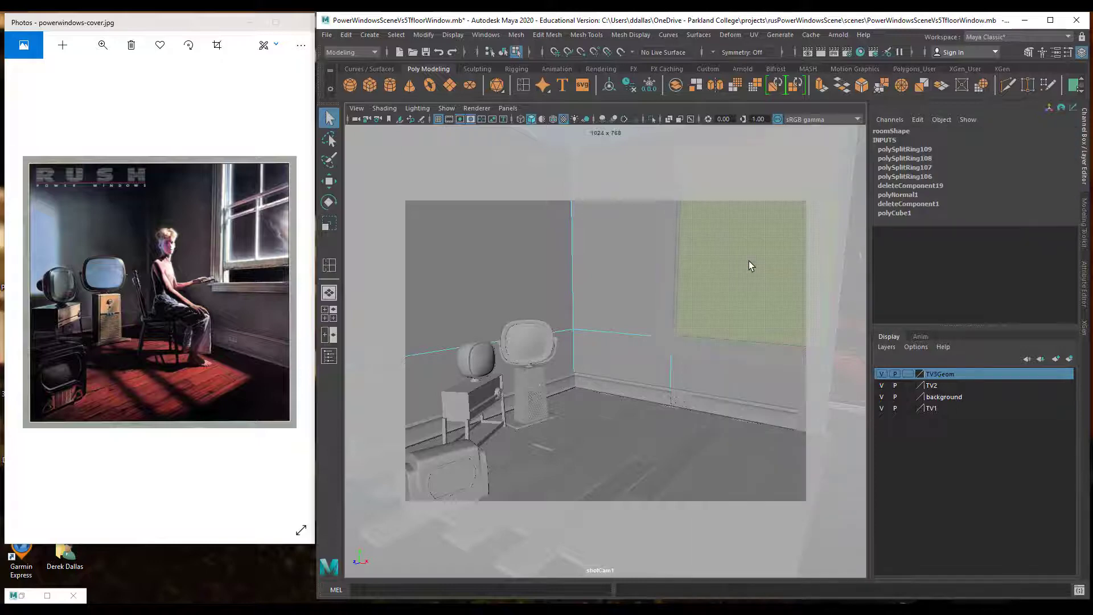
{"action": "key", "text": "Delete"}
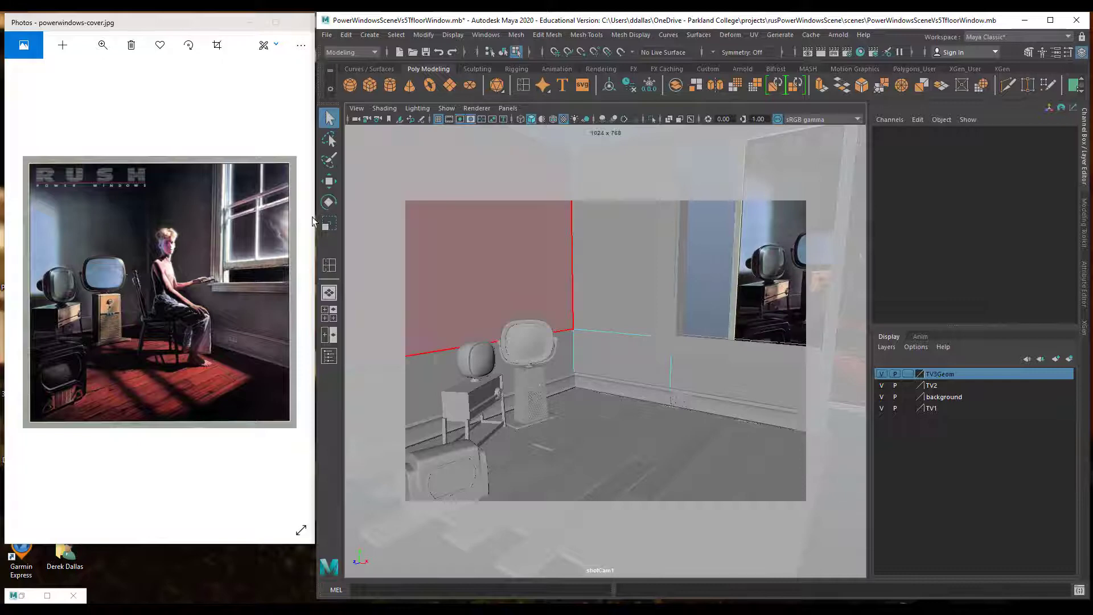
Return to object mode, select the vertical window piece WindowBase2, and frame the window opening in the perspective view.
{"action": "left_click", "coordinate": [678, 326]}
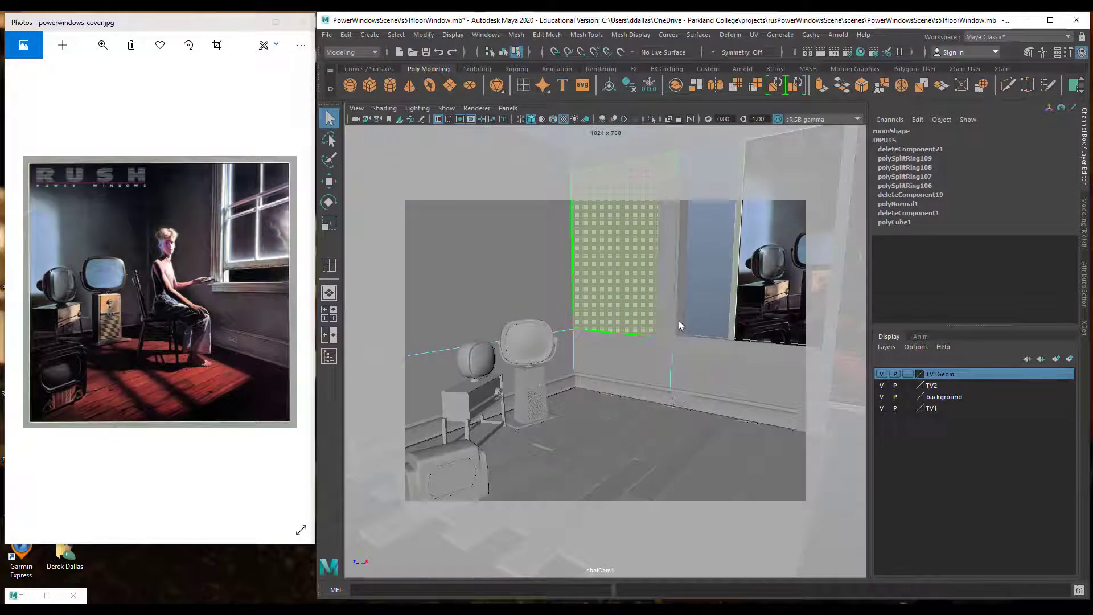
{"action": "right_click", "coordinate": [673, 301]}
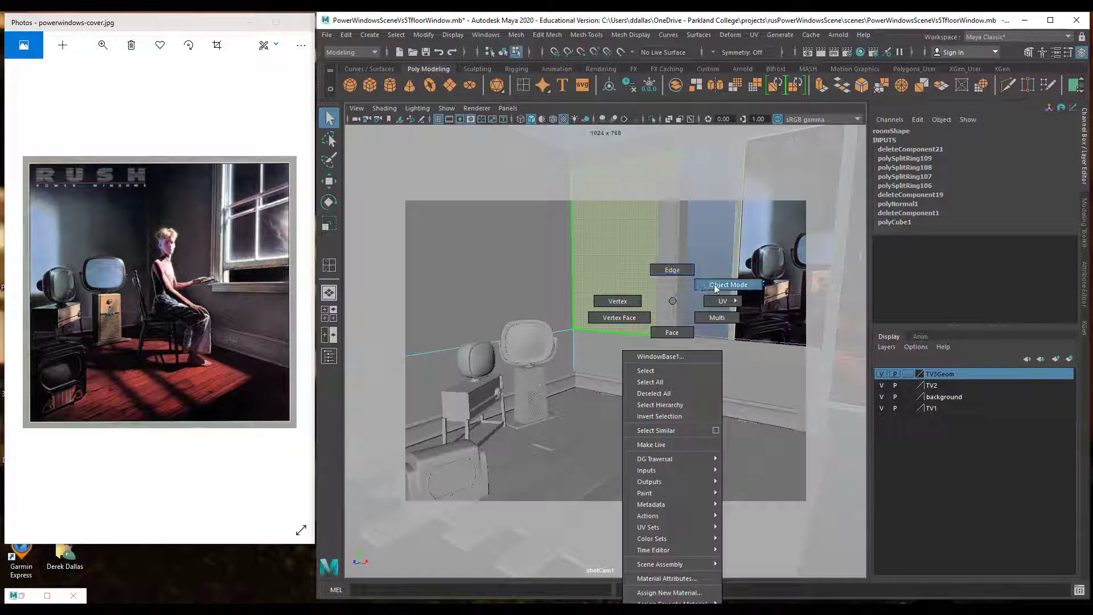
{"action": "left_click", "coordinate": [683, 292]}
{"action": "left_click", "coordinate": [678, 295]}
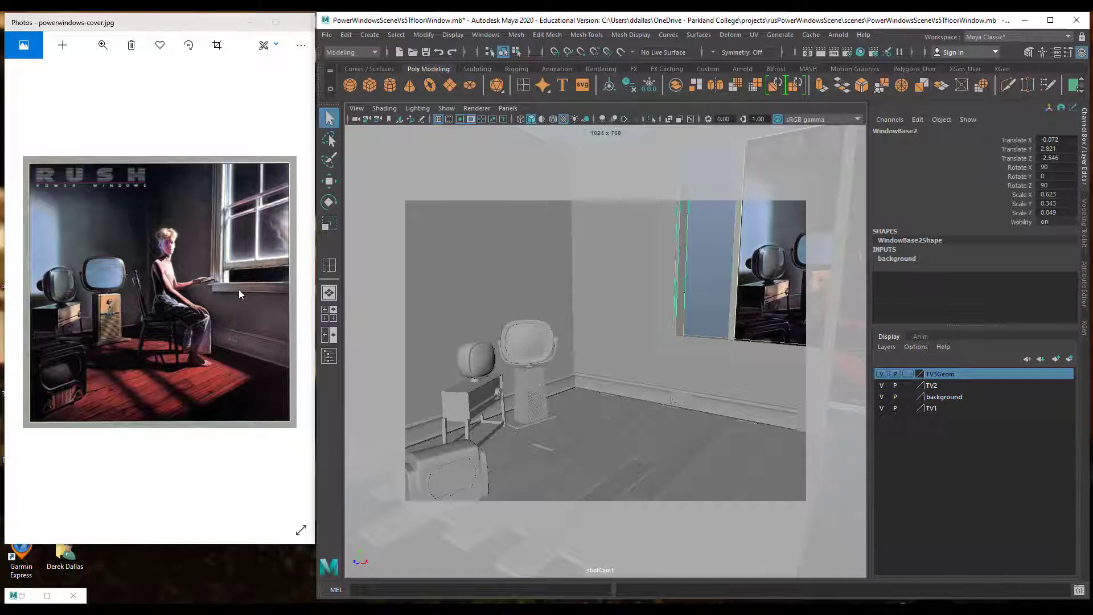
{"action": "key", "text": "space"}
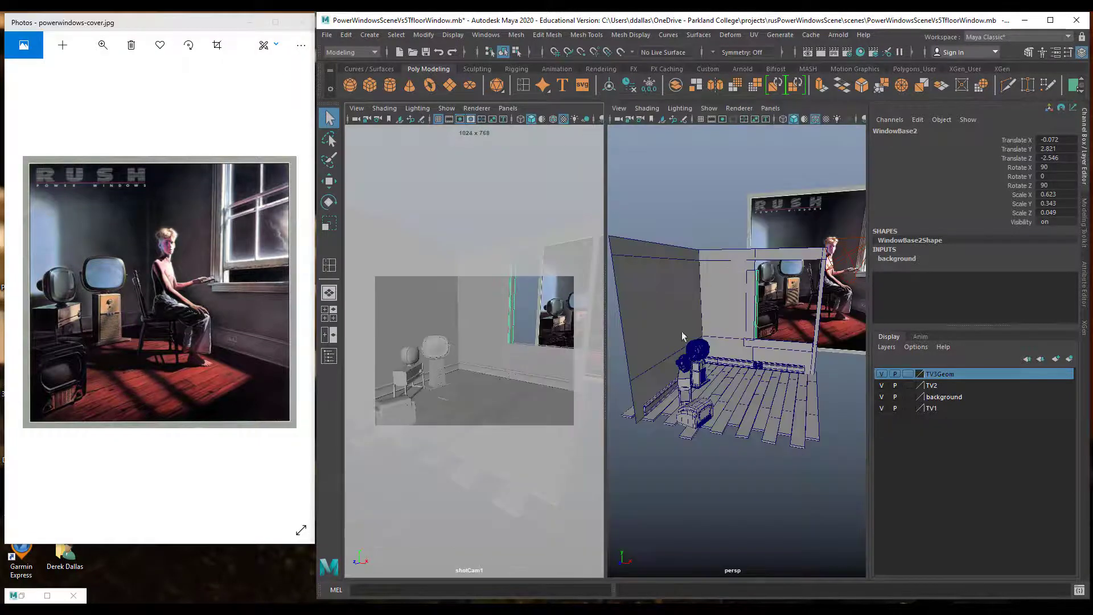
{"action": "key", "text": "space"}
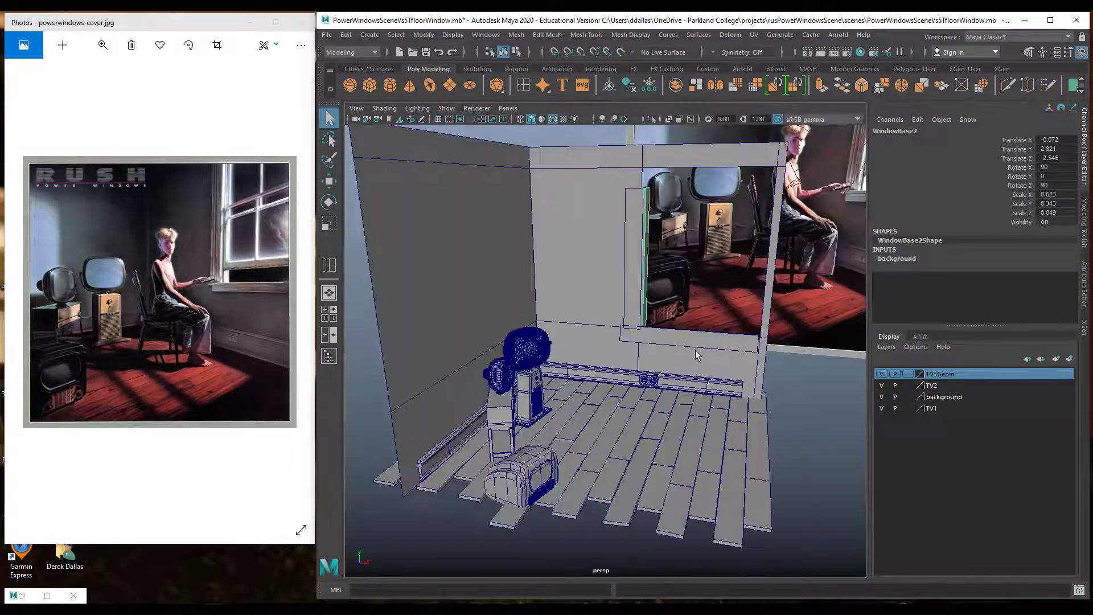
{"action": "left_click_drag", "start_coordinate": [695, 350], "coordinate": [649, 351], "text": "alt"}
{"action": "right_click_drag", "start_coordinate": [649, 350], "coordinate": [725, 351], "text": "alt"}
{"action": "left_click_drag", "start_coordinate": [725, 351], "coordinate": [655, 376], "text": "alt"}
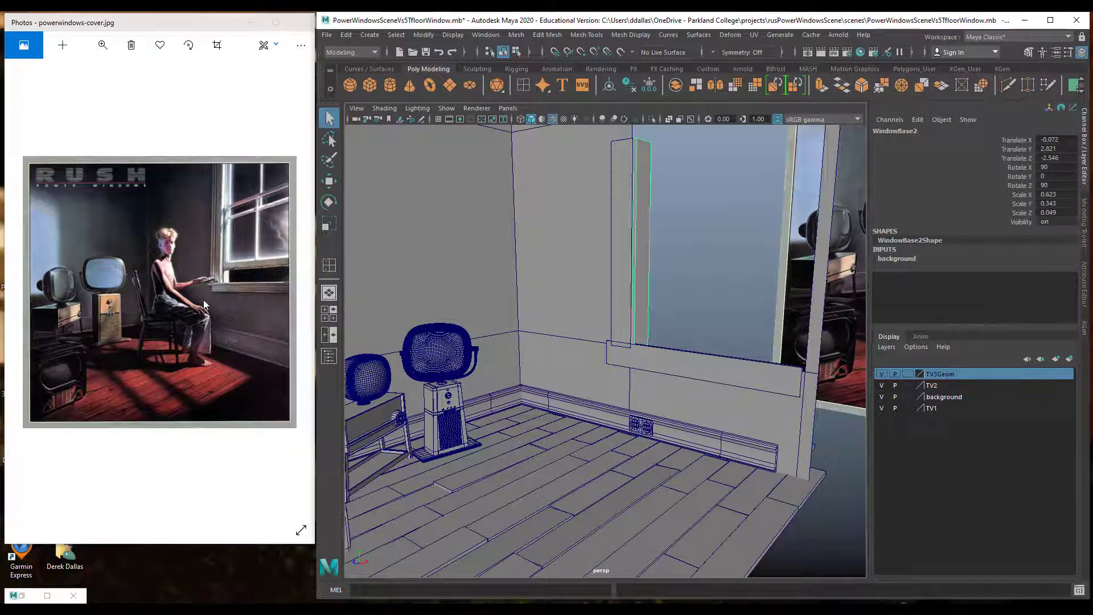
Zoom the album cover reference in on the window sill and the lower corner of the window frame.
{"action": "left_click", "coordinate": [107, 48]}
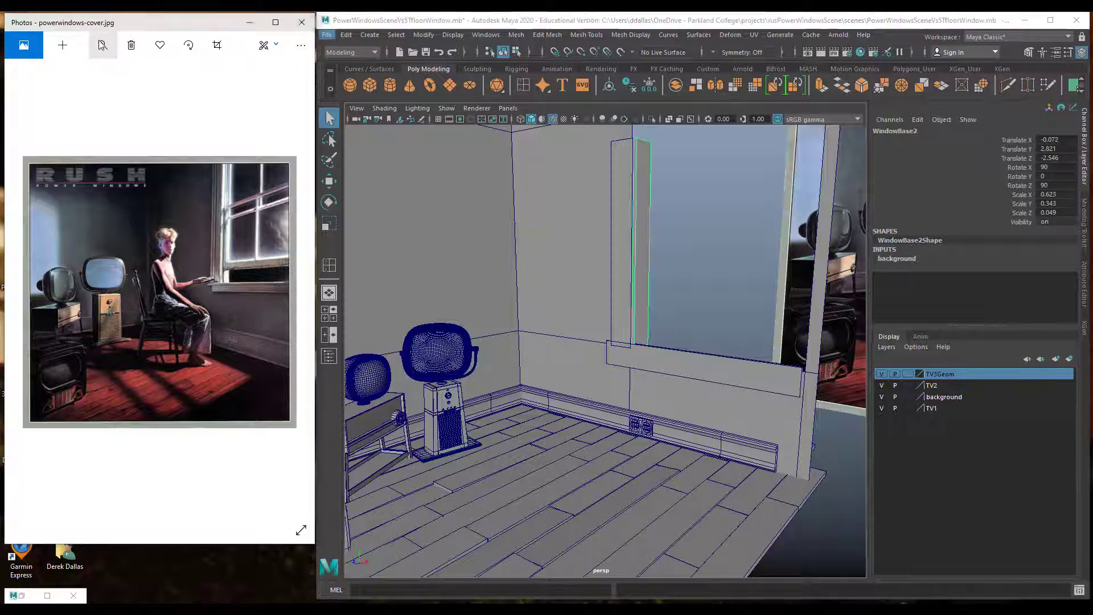
{"action": "left_click_drag", "start_coordinate": [50, 76], "coordinate": [77, 85]}
{"action": "left_click_drag", "start_coordinate": [262, 310], "coordinate": [74, 279]}
{"action": "left_click_drag", "start_coordinate": [208, 271], "coordinate": [285, 299]}
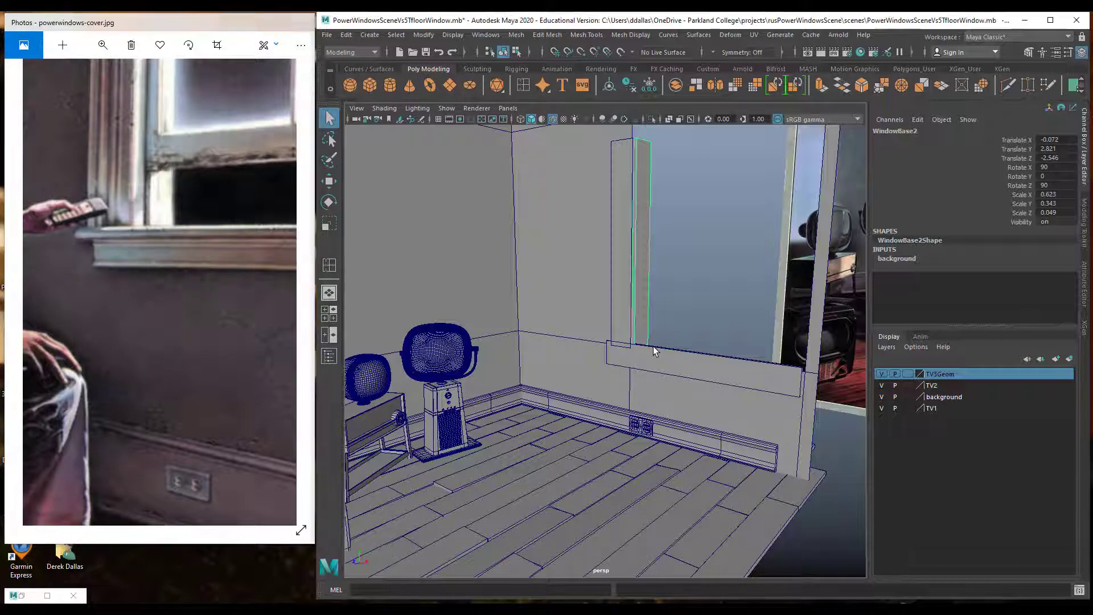
Move the horizontal window piece WindowBase out from the back wall into the room, to Translate Z -2.1.
{"action": "left_click", "coordinate": [666, 367]}
{"action": "right_click_drag", "start_coordinate": [730, 367], "coordinate": [796, 368], "text": "alt"}
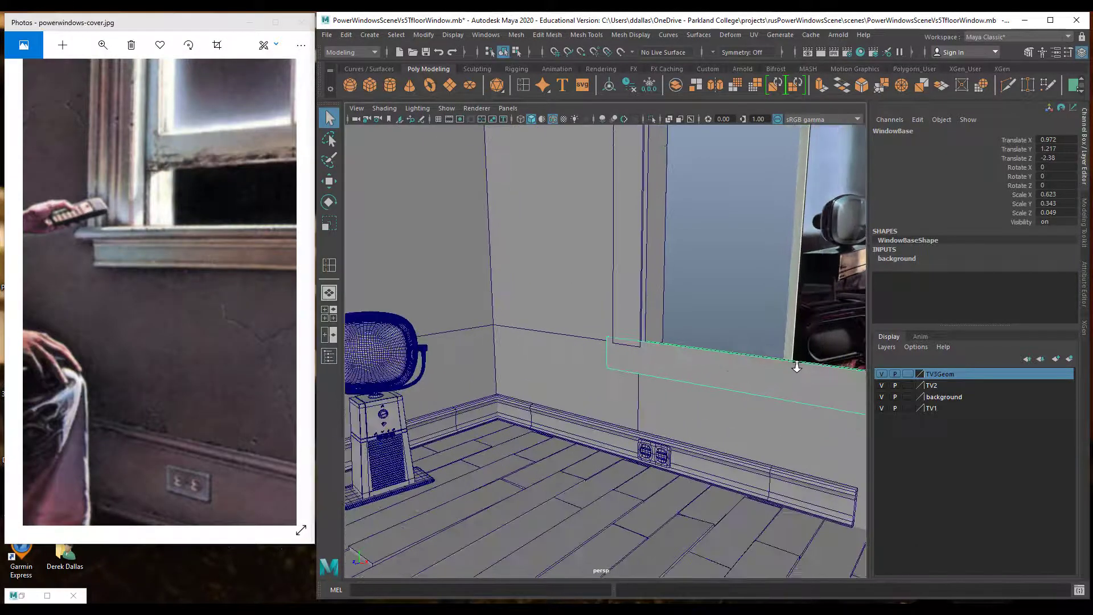
{"action": "left_click_drag", "start_coordinate": [763, 373], "coordinate": [686, 367], "text": "alt"}
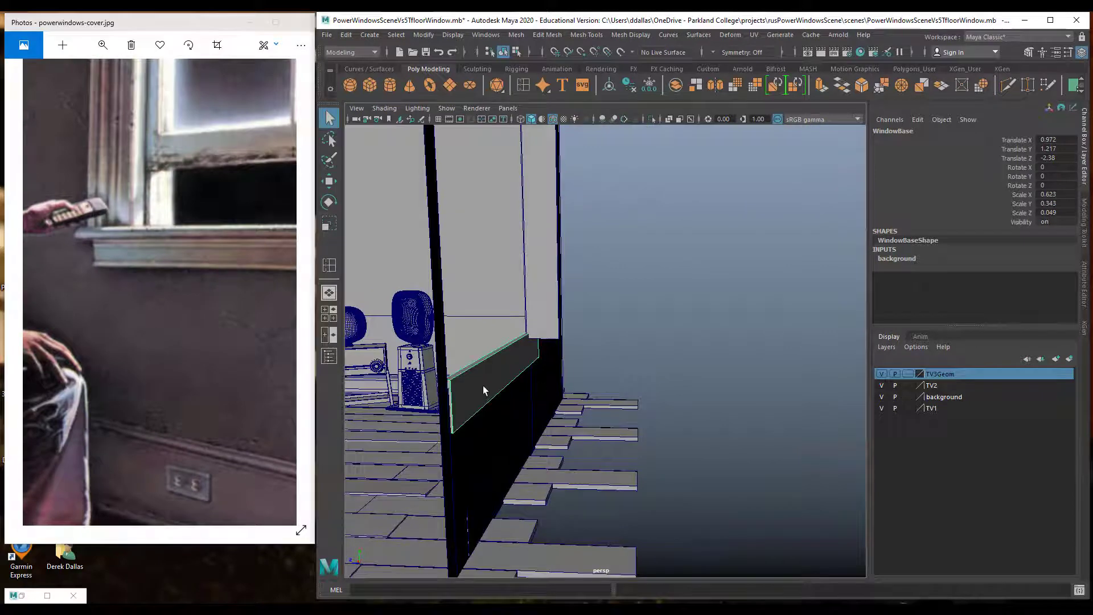
{"action": "right_click_drag", "start_coordinate": [486, 383], "coordinate": [485, 339]}
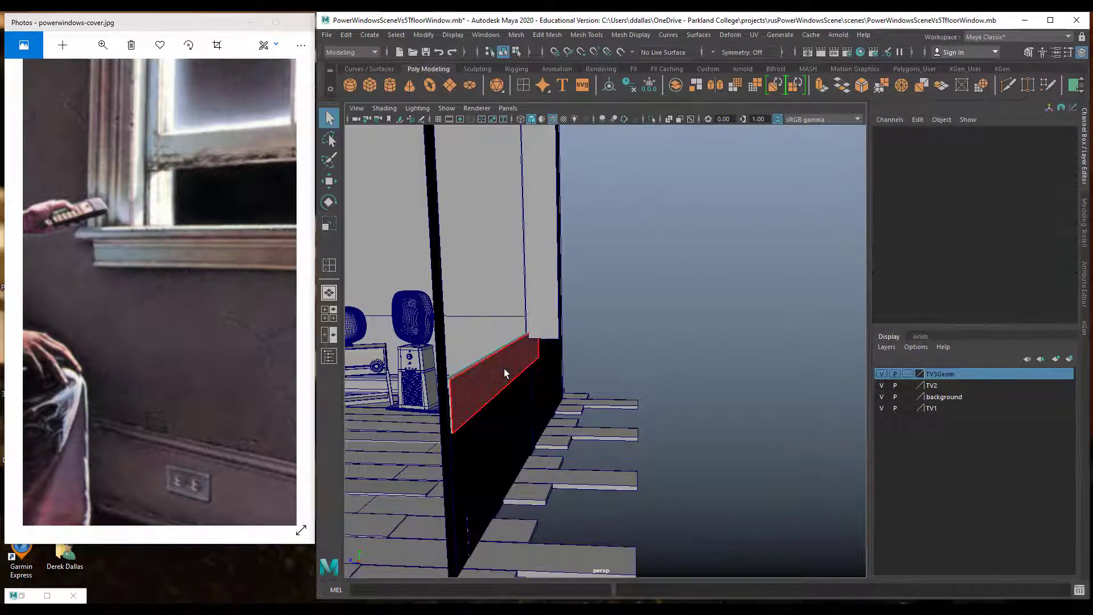
{"action": "left_click", "coordinate": [504, 368]}
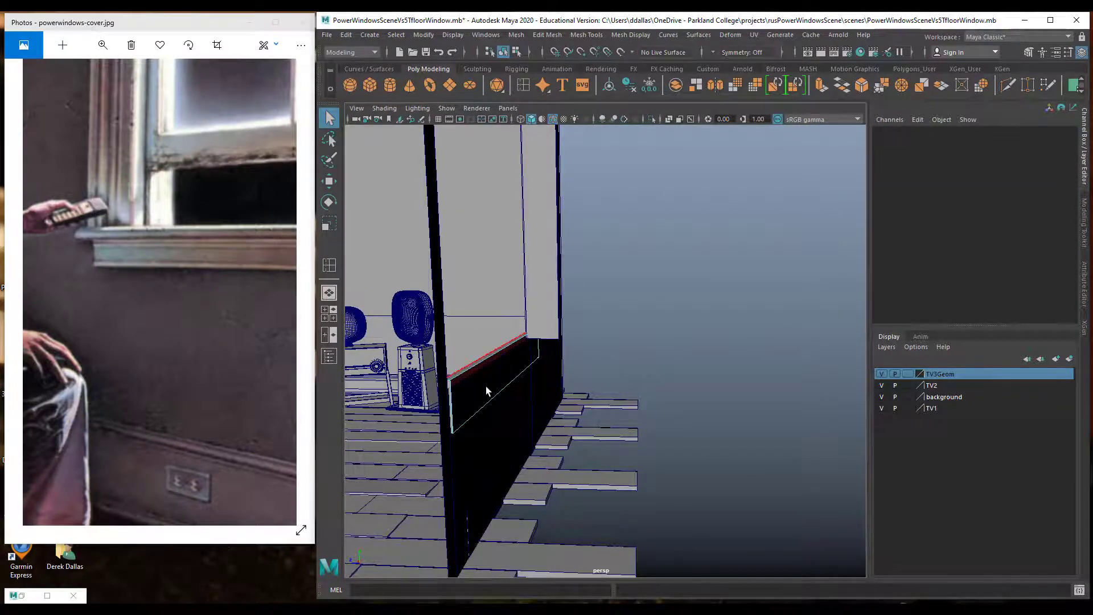
{"action": "left_click_drag", "start_coordinate": [487, 386], "coordinate": [544, 379], "text": "alt"}
{"action": "key", "text": "w"}
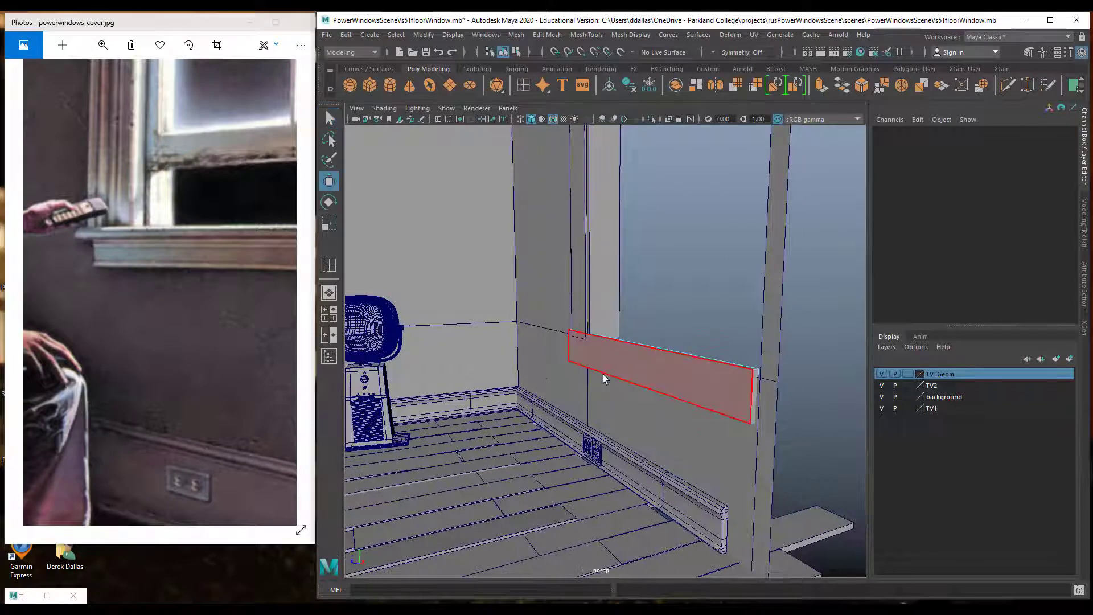
{"action": "left_click", "coordinate": [651, 369]}
{"action": "right_click", "coordinate": [650, 369]}
{"action": "left_click", "coordinate": [650, 369]}
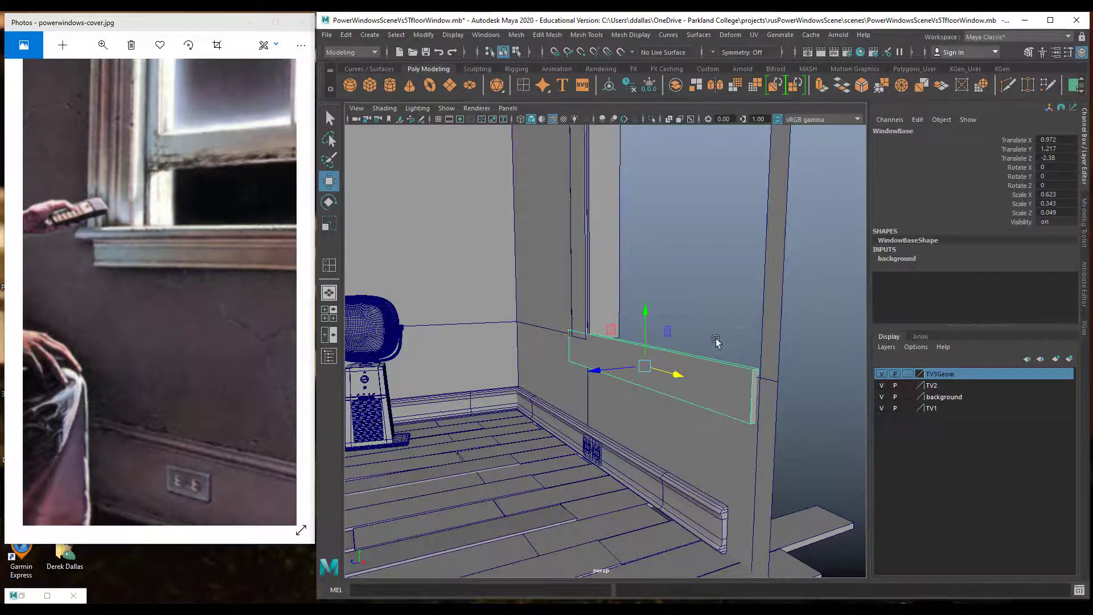
{"action": "left_click_drag", "start_coordinate": [596, 371], "coordinate": [565, 380]}
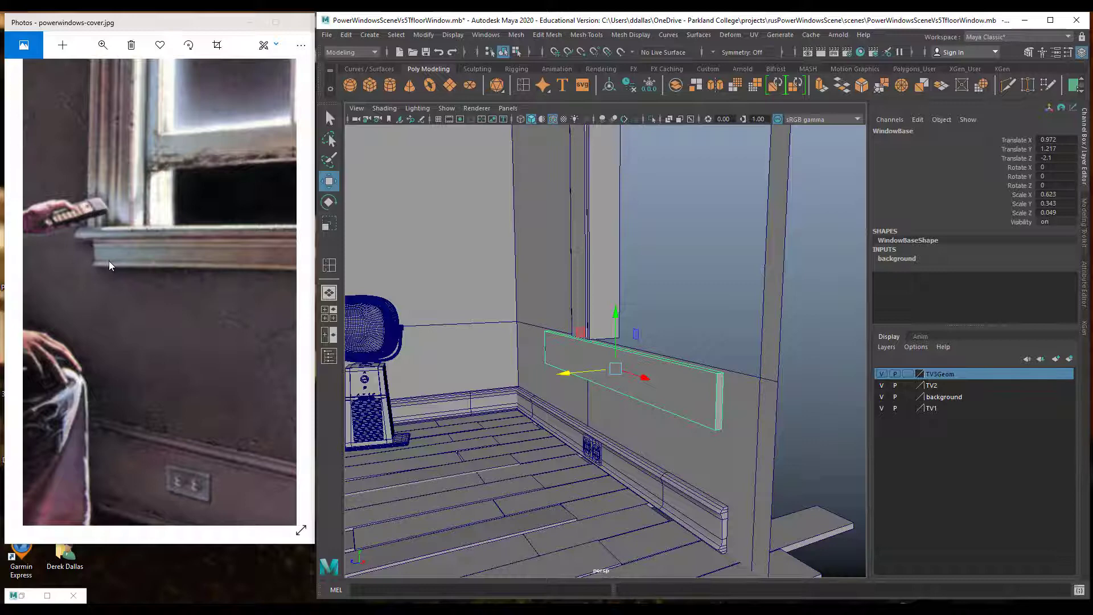
Extrude the bottom face of WindowBase slightly downward to form a thin strip along its lower edge.
{"action": "left_click_drag", "start_coordinate": [515, 329], "coordinate": [608, 319], "text": "alt"}
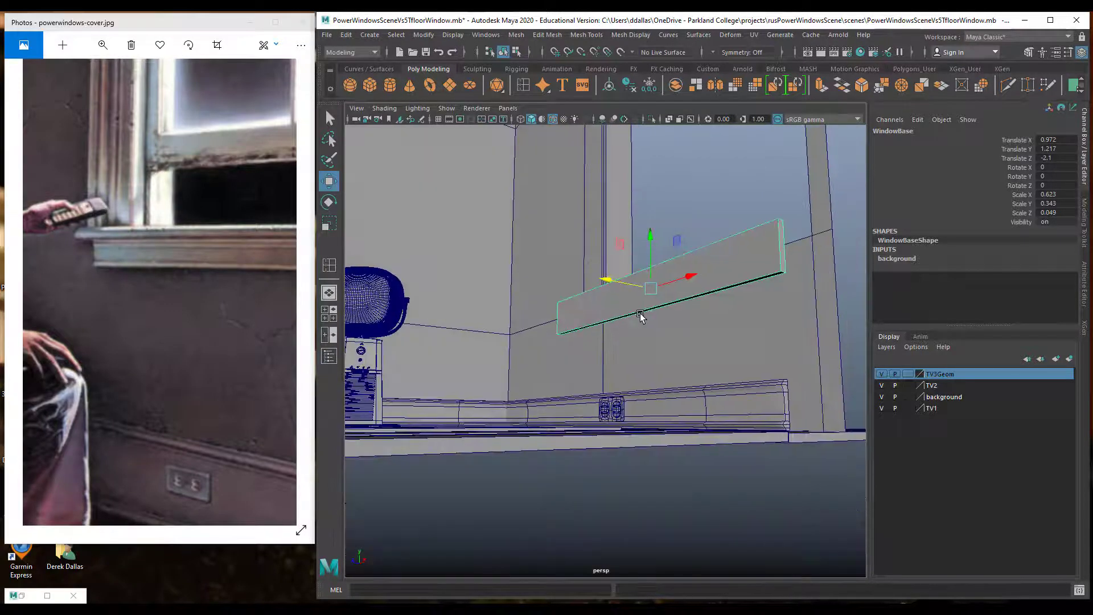
{"action": "right_click_drag", "start_coordinate": [640, 313], "coordinate": [650, 314]}
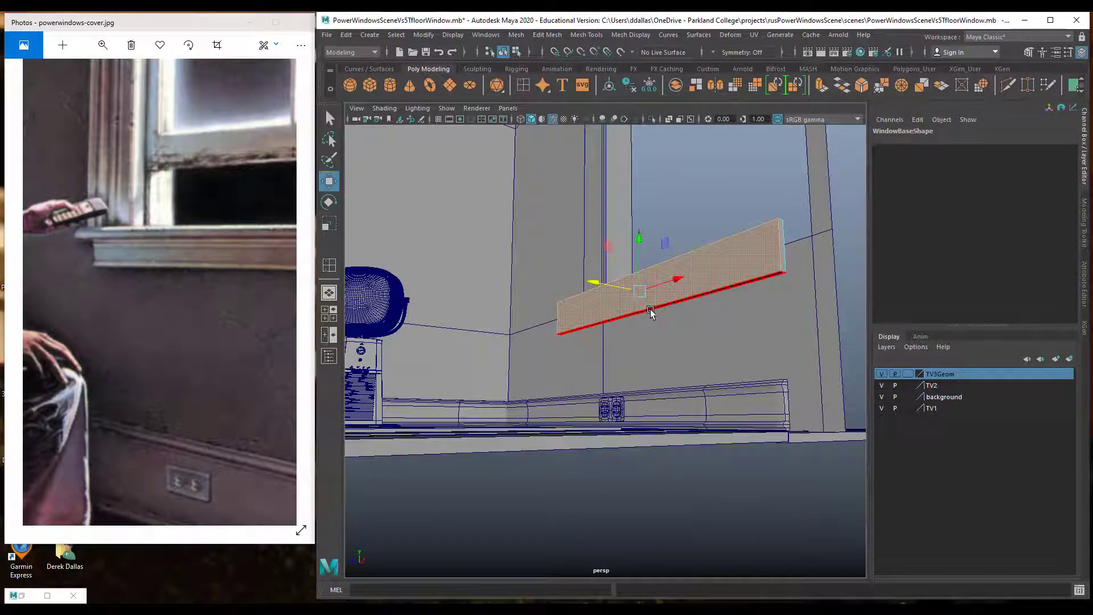
{"action": "left_click", "coordinate": [650, 309]}
{"action": "left_click_drag", "start_coordinate": [650, 309], "coordinate": [665, 331], "text": "alt"}
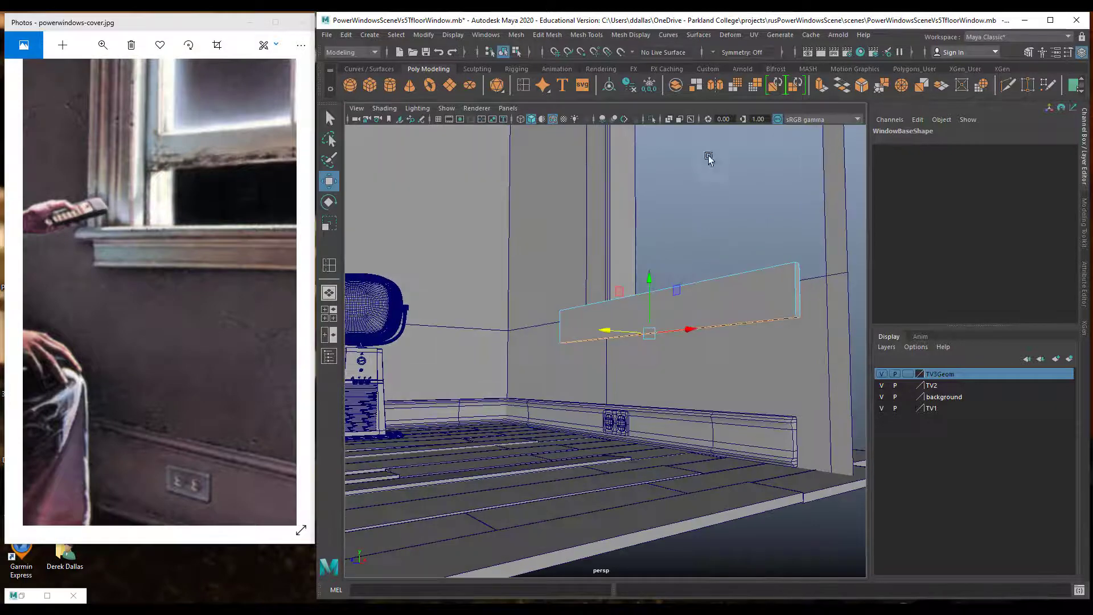
{"action": "left_click", "coordinate": [821, 85]}
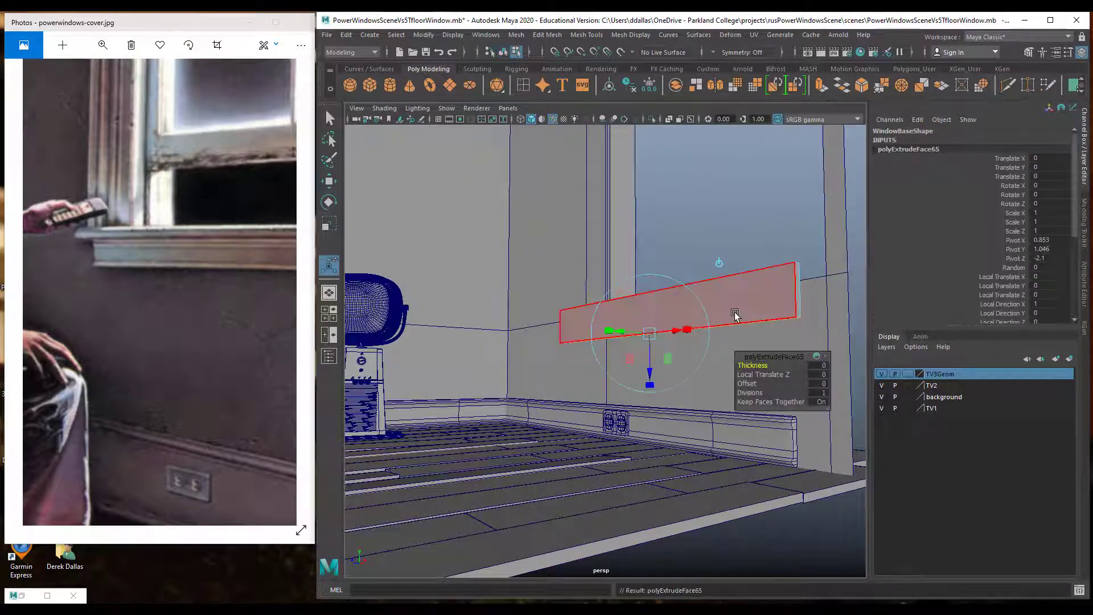
{"action": "left_click_drag", "start_coordinate": [651, 373], "coordinate": [650, 379]}
Extrude the front face of the lower strip toward the room by about 0.04 to form a protruding lip.
{"action": "left_click", "coordinate": [572, 344]}
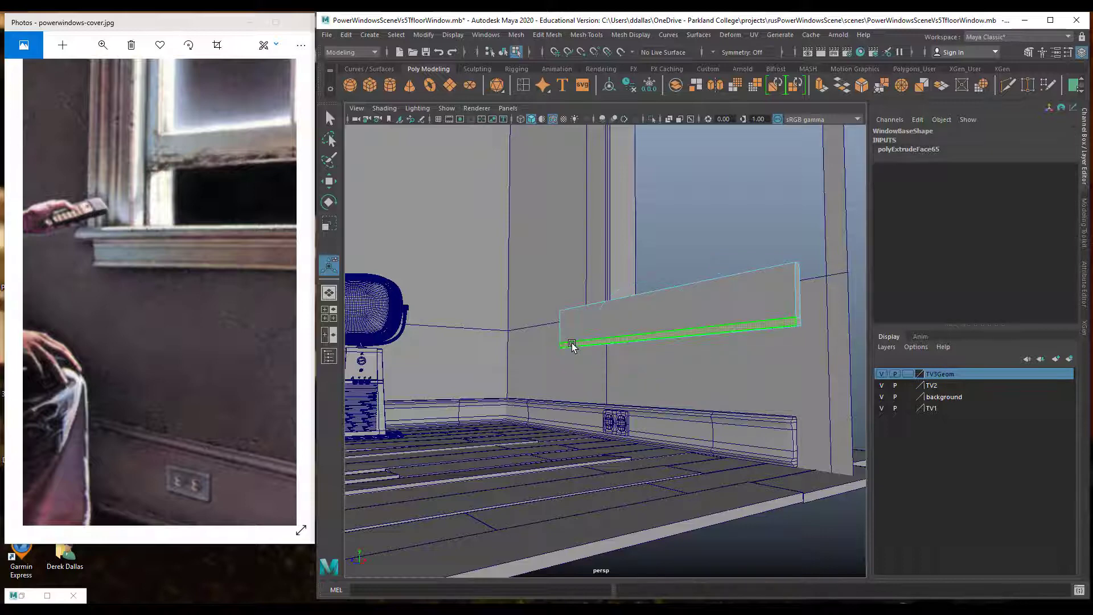
{"action": "key", "text": "ctrl+e"}
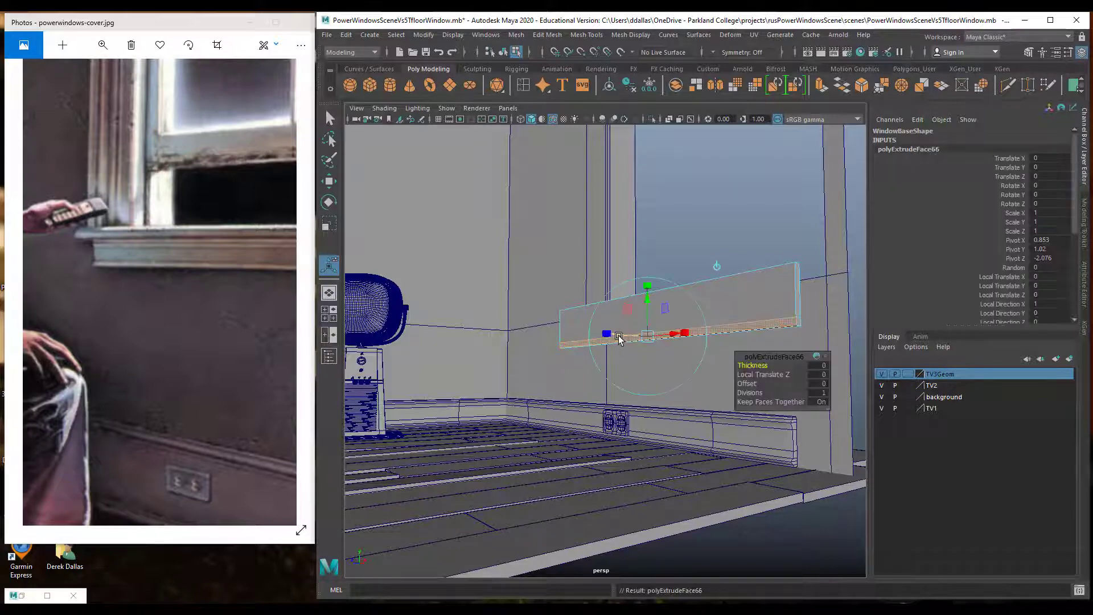
{"action": "key", "text": "space"}
{"action": "left_click_drag", "start_coordinate": [617, 332], "coordinate": [619, 337]}
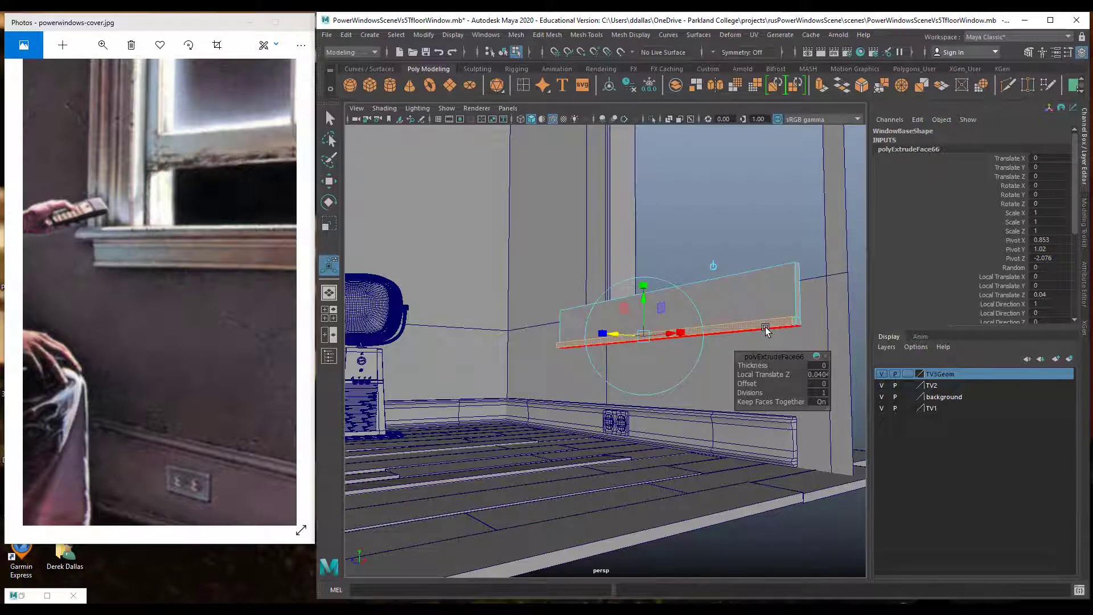
Insert a lengthwise edge loop through the middle of the lower lip's height on WindowBase.
{"action": "left_click_drag", "start_coordinate": [766, 336], "coordinate": [738, 339], "text": "alt"}
{"action": "right_click_drag", "start_coordinate": [737, 339], "coordinate": [836, 344], "text": "alt"}
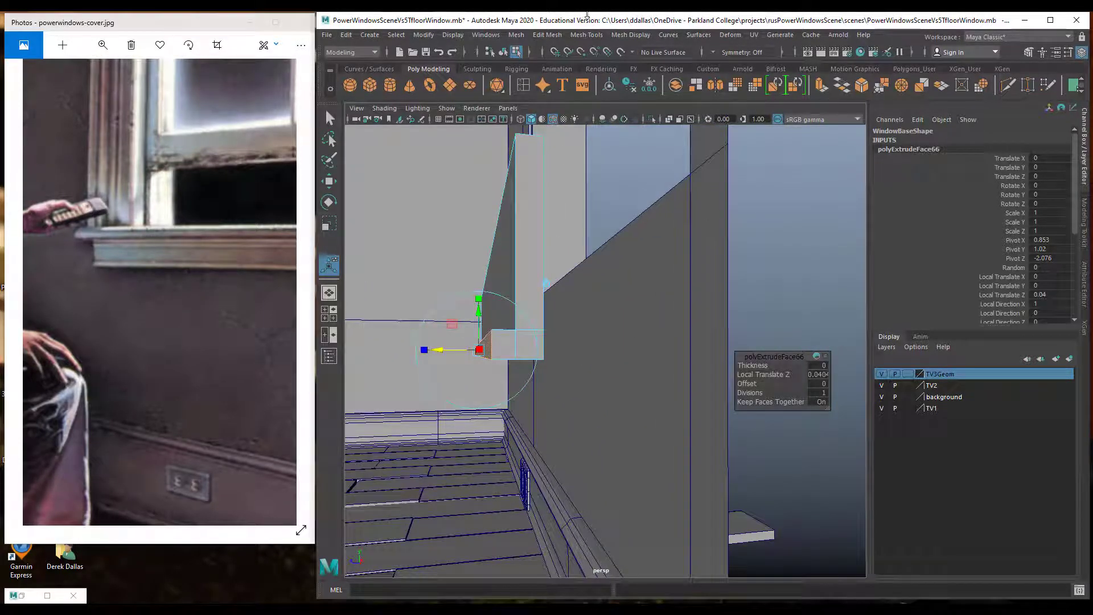
{"action": "left_click", "coordinate": [631, 35]}
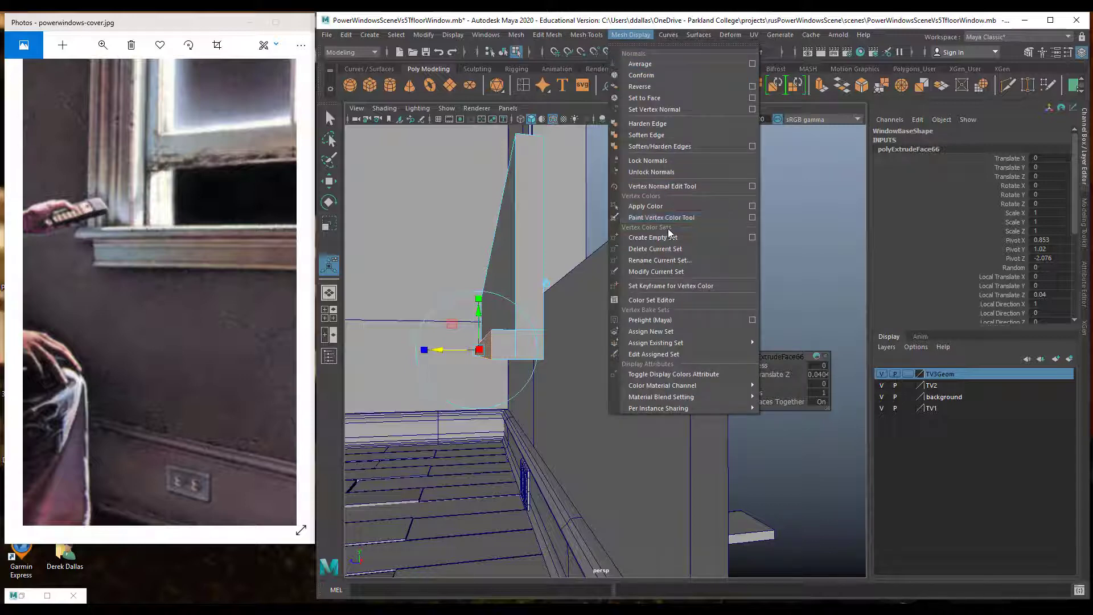
{"action": "mouse_move", "coordinate": [601, 36]}
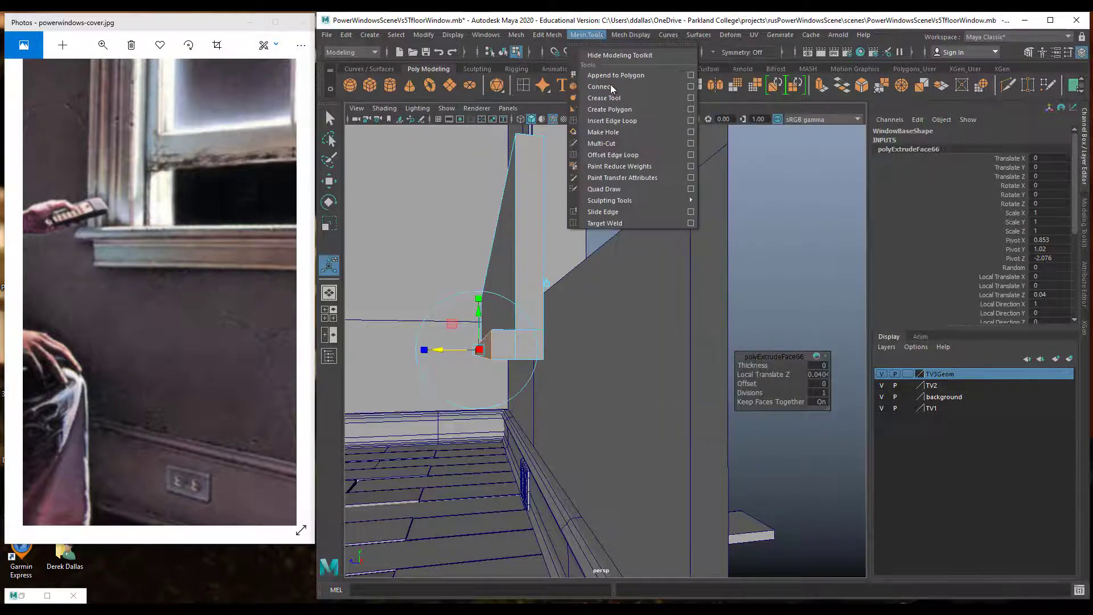
{"action": "left_click", "coordinate": [612, 121]}
{"action": "left_click_drag", "start_coordinate": [491, 348], "coordinate": [504, 351]}
{"action": "key", "text": "q"}
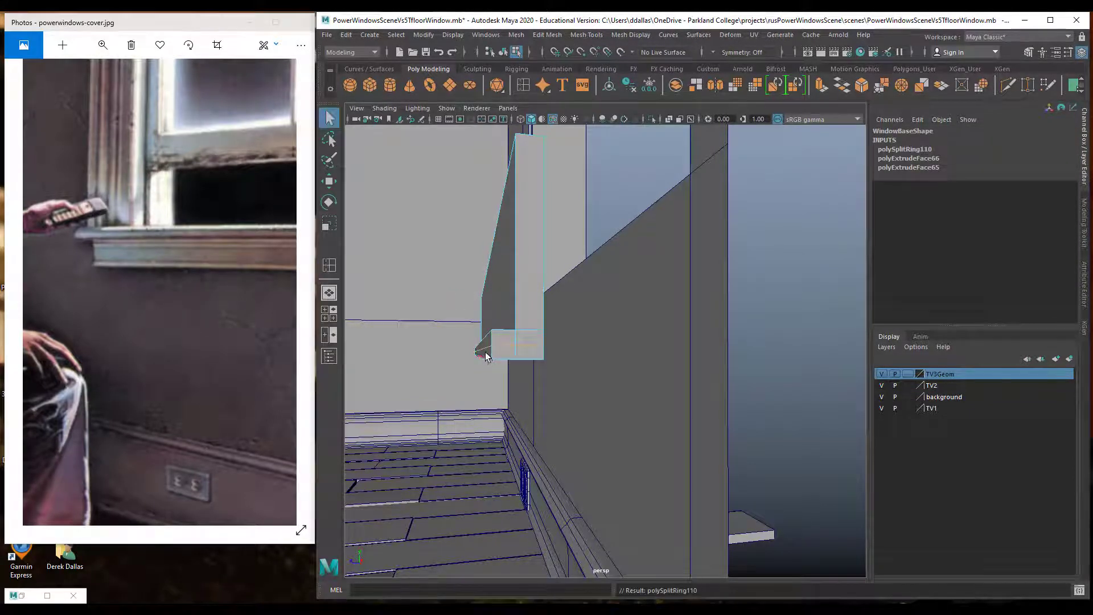
Pull the lip's new middle edge slightly outward to round its profile, and check it briefly in smooth preview.
{"action": "right_click_drag", "start_coordinate": [486, 301], "coordinate": [487, 270]}
{"action": "left_click", "coordinate": [481, 349]}
{"action": "key", "text": "w"}
{"action": "left_click_drag", "start_coordinate": [483, 352], "coordinate": [420, 354]}
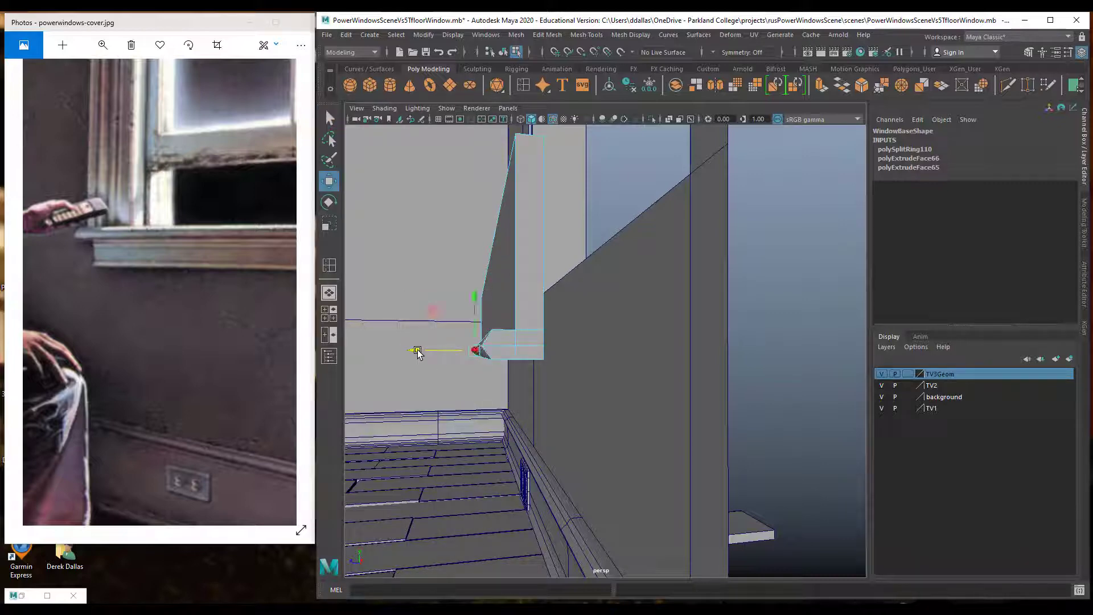
{"action": "key", "text": "3"}
{"action": "key", "text": "1"}
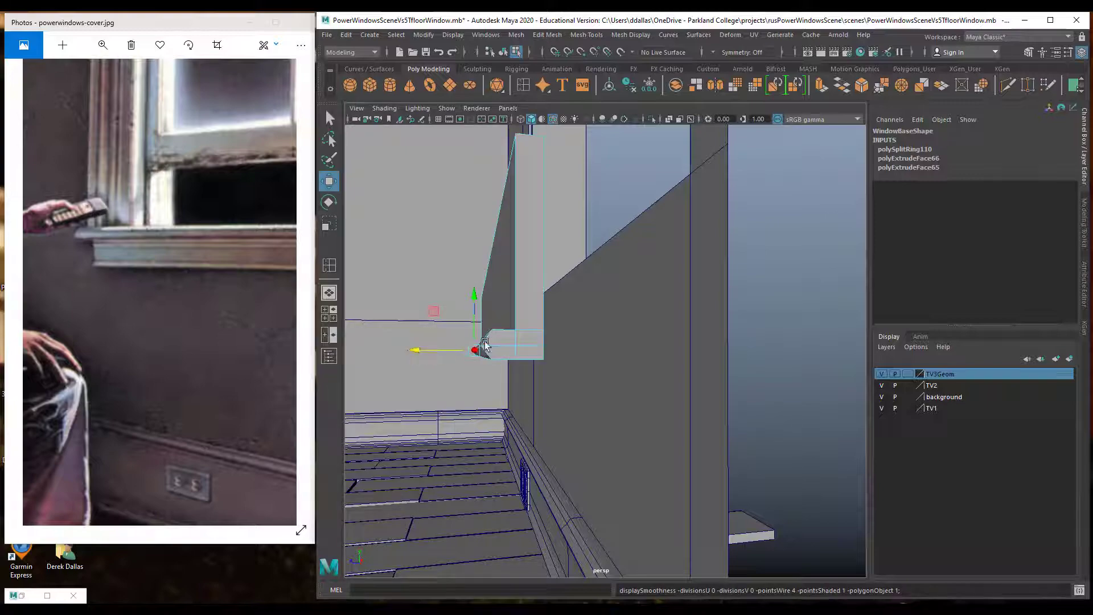
Select the top face of WindowBase and lower it slightly to shorten the board.
{"action": "key", "text": "f"}
{"action": "mouse_move", "coordinate": [512, 346]}
{"action": "left_mouse_down", "text": "alt"}
{"action": "mouse_move", "coordinate": [598, 353]}
{"action": "mouse_move", "coordinate": [498, 355]}
{"action": "left_mouse_up", "text": "alt"}
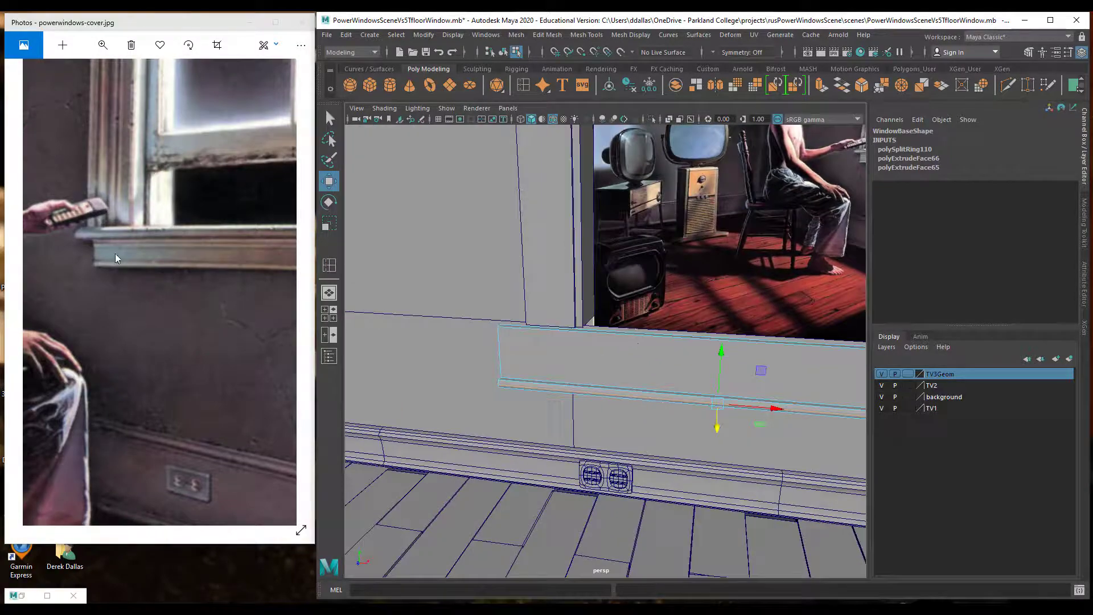
{"action": "left_click_drag", "start_coordinate": [657, 338], "coordinate": [664, 383], "text": "alt"}
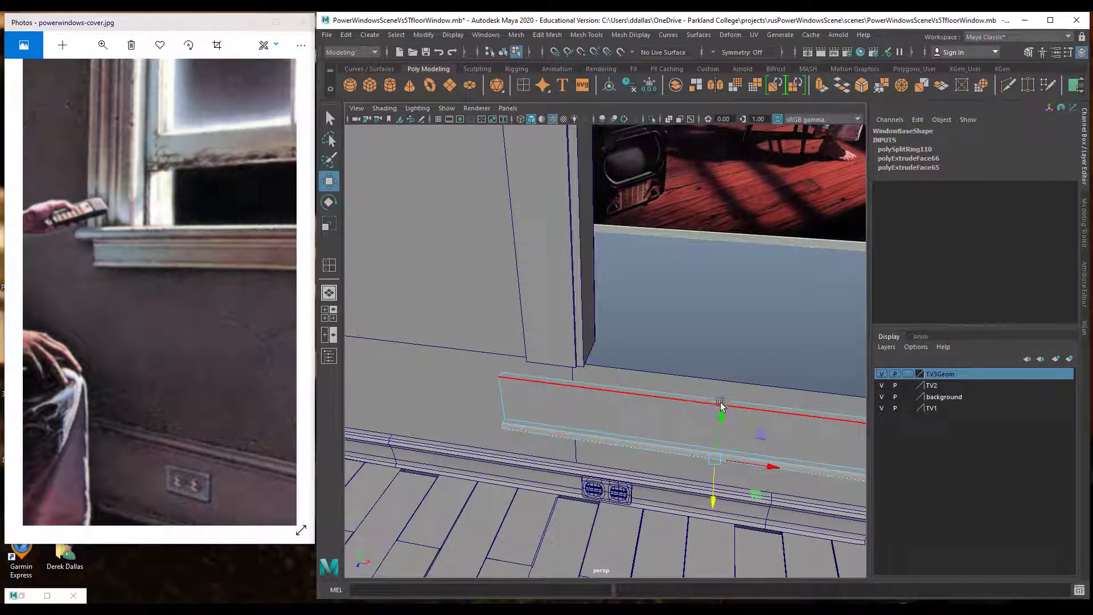
{"action": "right_click_drag", "start_coordinate": [721, 402], "coordinate": [721, 339]}
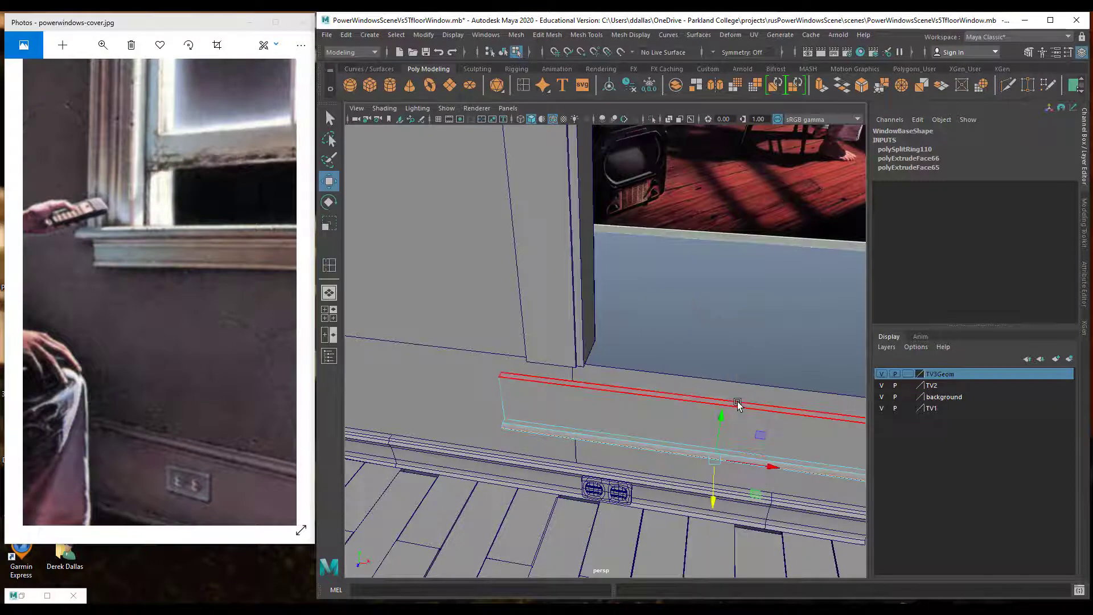
{"action": "left_click", "coordinate": [737, 405]}
{"action": "left_click_drag", "start_coordinate": [731, 359], "coordinate": [580, 367]}
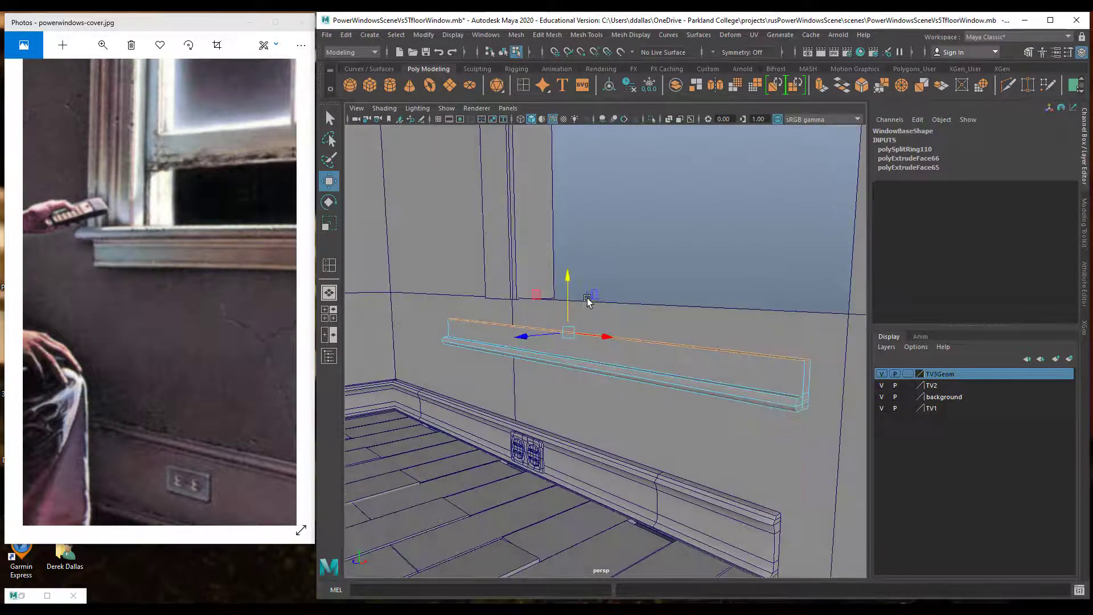
{"action": "left_click_drag", "start_coordinate": [569, 276], "coordinate": [573, 284]}
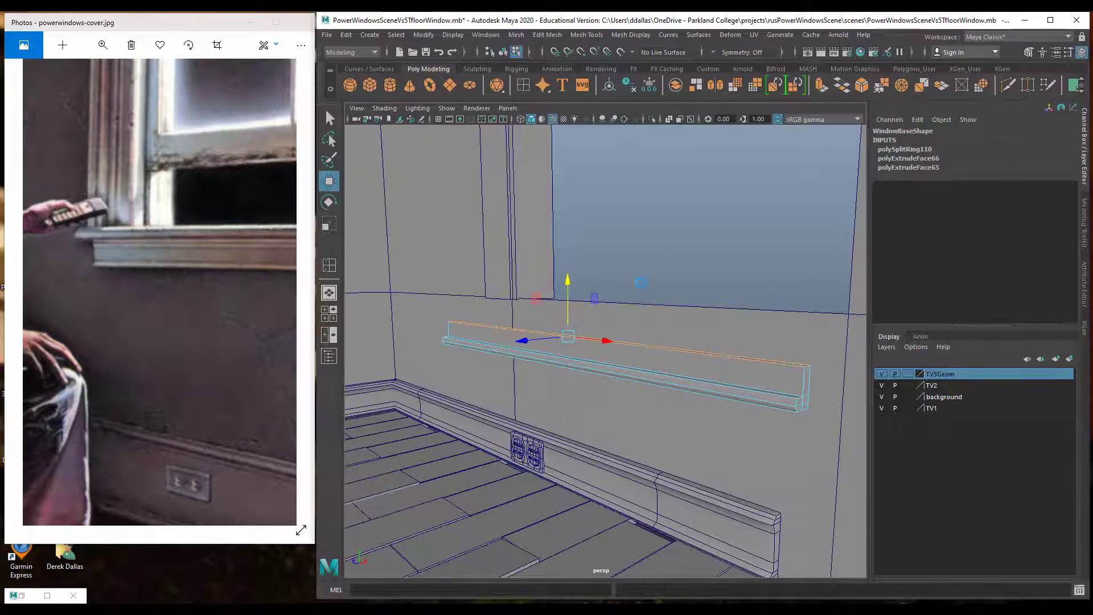
Extrude the top face of WindowBase upward three times in succession, by about 0.038, 0.035 and 0.038.
{"action": "key", "text": "ctrl+e"}
{"action": "left_click_drag", "start_coordinate": [572, 304], "coordinate": [570, 294]}
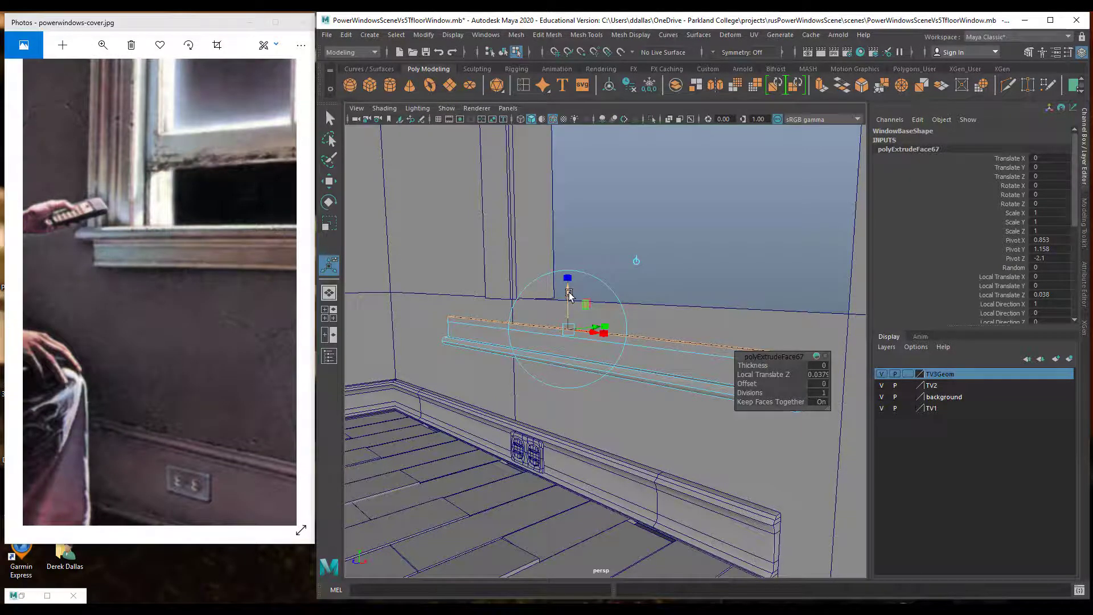
{"action": "key", "text": "ctrl+e"}
{"action": "left_click_drag", "start_coordinate": [569, 295], "coordinate": [570, 288]}
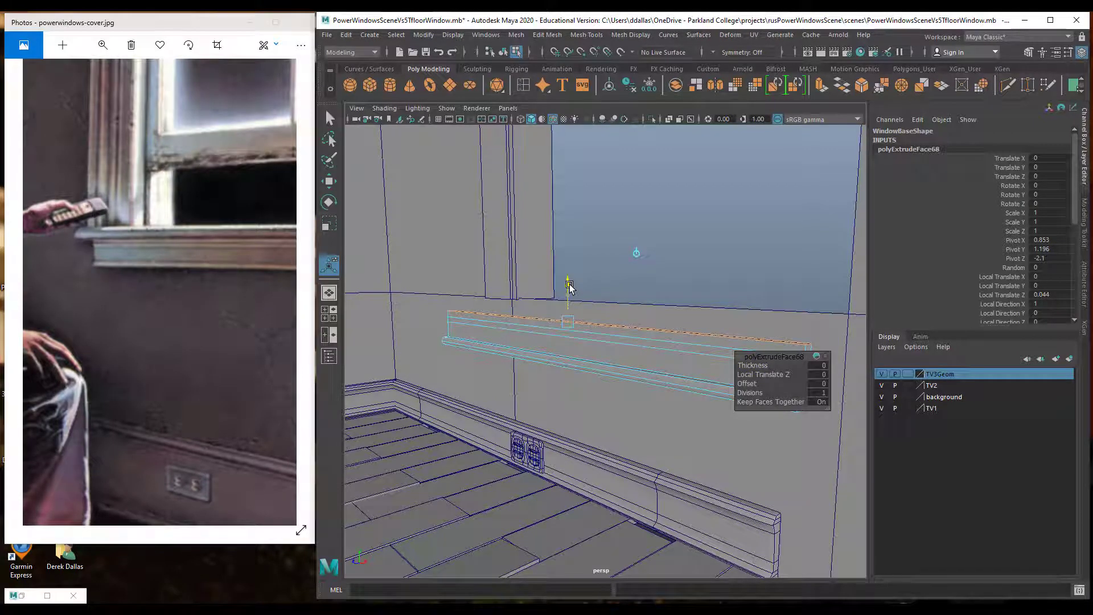
{"action": "left_click_drag", "start_coordinate": [570, 287], "coordinate": [571, 289]}
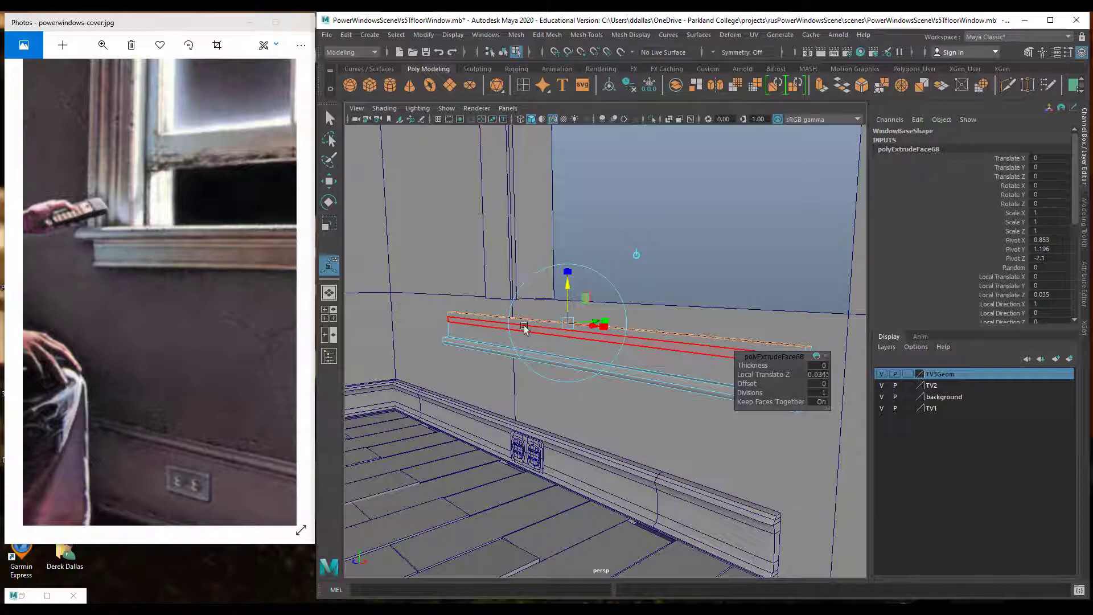
{"action": "key", "text": "ctrl+e"}
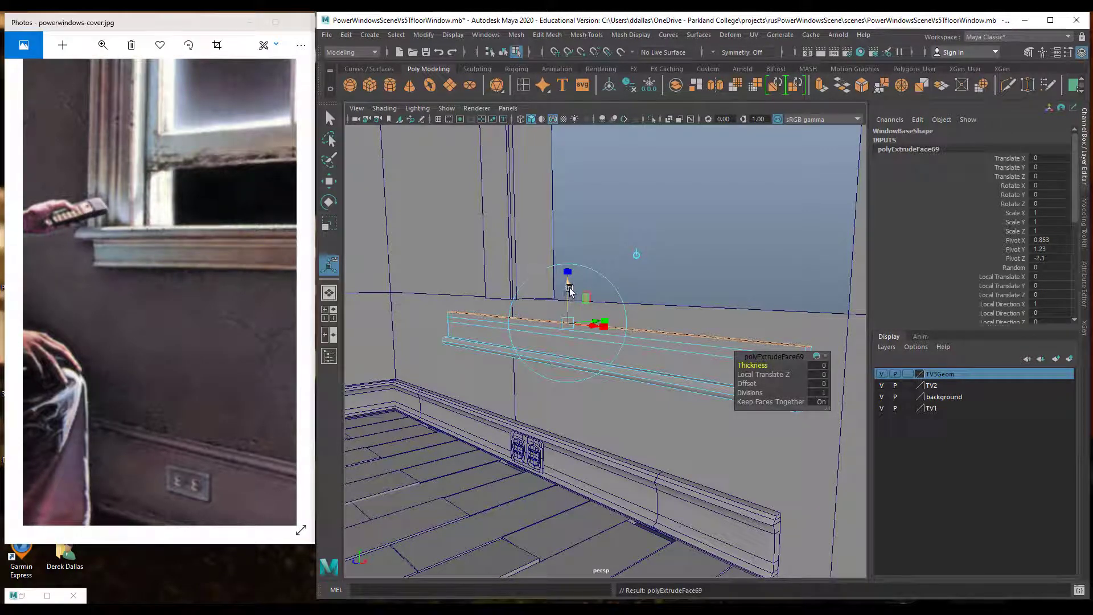
{"action": "left_click_drag", "start_coordinate": [568, 286], "coordinate": [569, 278]}
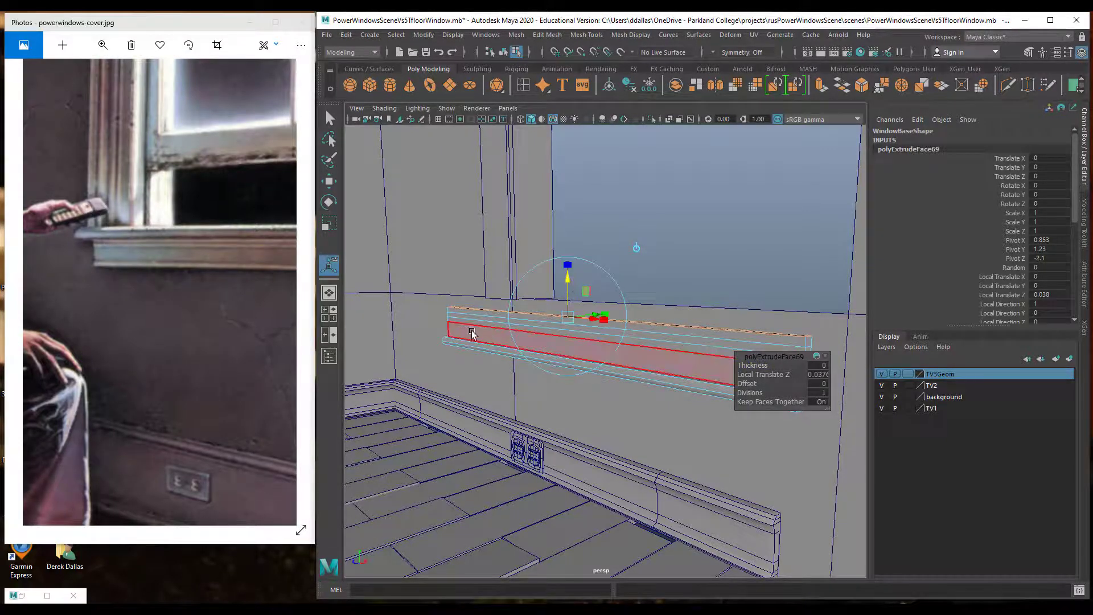
Select the lengthwise edge between the extruded upper strips of WindowBase and push it inward toward the wall to form a V-shaped groove.
{"action": "scroll", "coordinate": [474, 336], "scroll_direction": "up", "scroll_amount": 5}
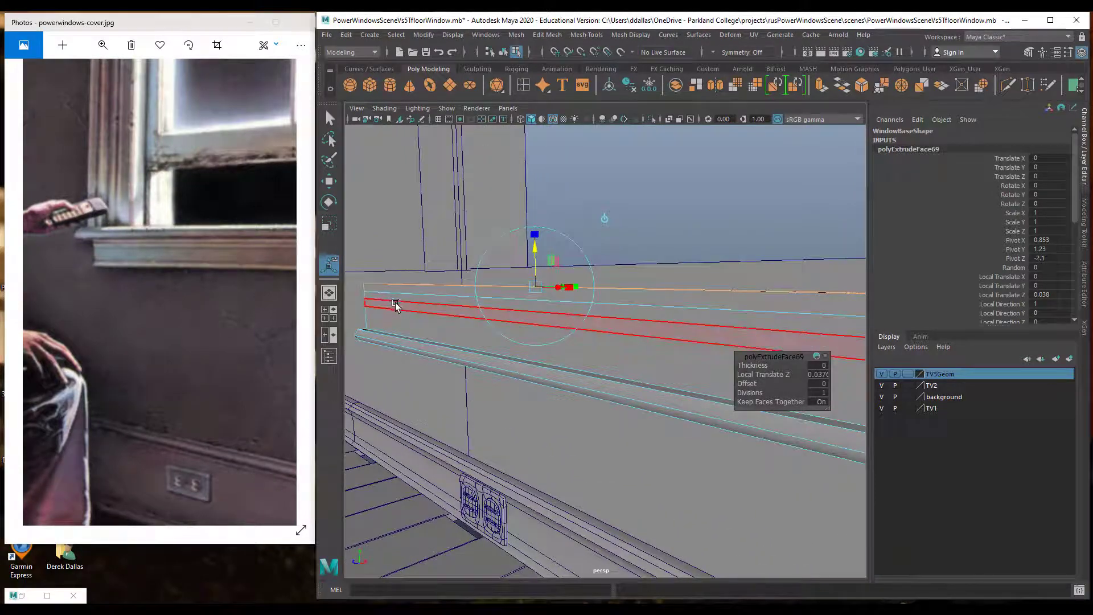
{"action": "right_click_drag", "start_coordinate": [395, 303], "coordinate": [392, 271]}
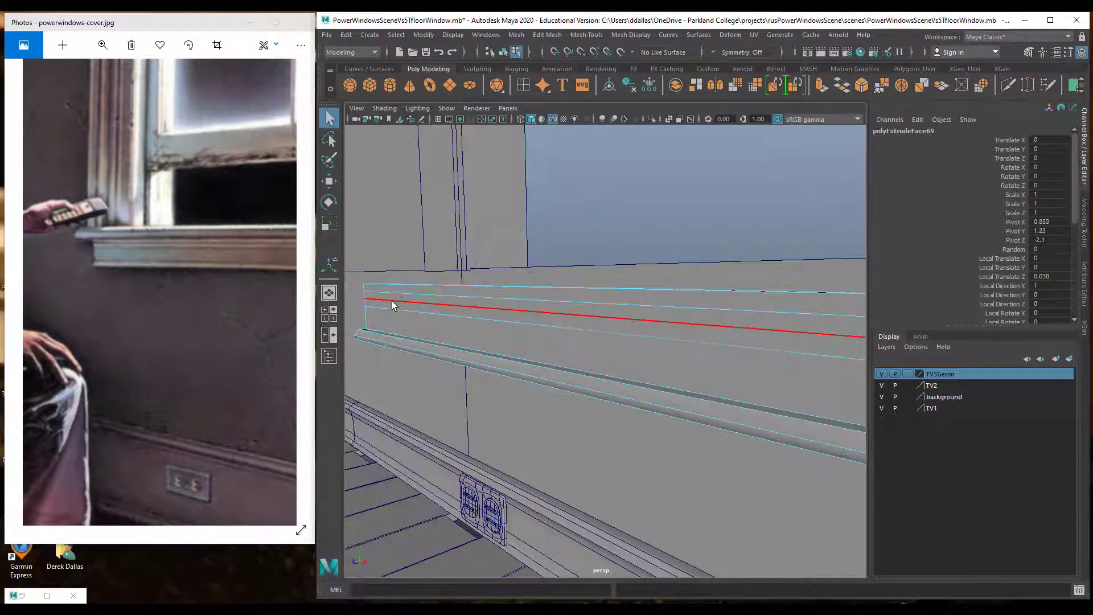
{"action": "left_click", "coordinate": [392, 306]}
{"action": "key", "text": "f"}
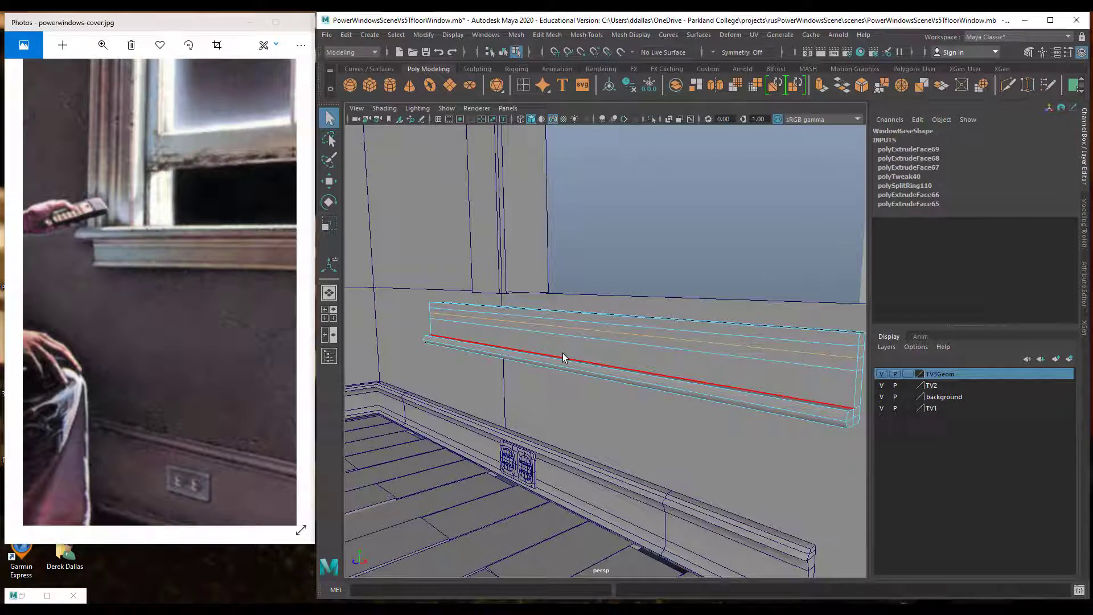
{"action": "key", "text": "e"}
{"action": "key", "text": "w"}
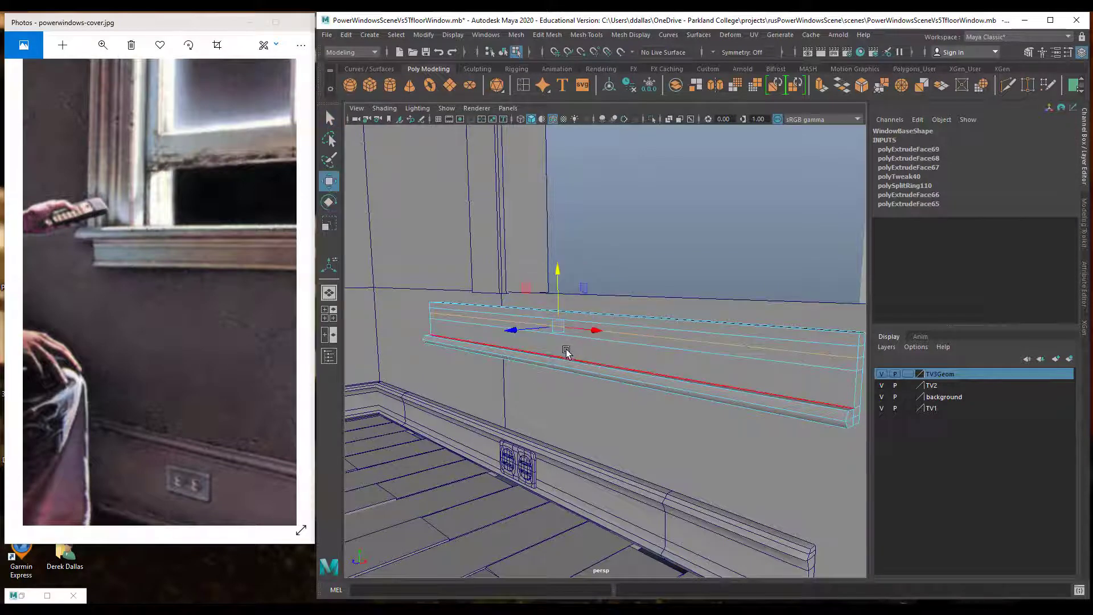
{"action": "mouse_move", "coordinate": [513, 333]}
{"action": "left_mouse_down"}
{"action": "mouse_move", "coordinate": [552, 344]}
{"action": "mouse_move", "coordinate": [526, 348]}
{"action": "left_mouse_up"}
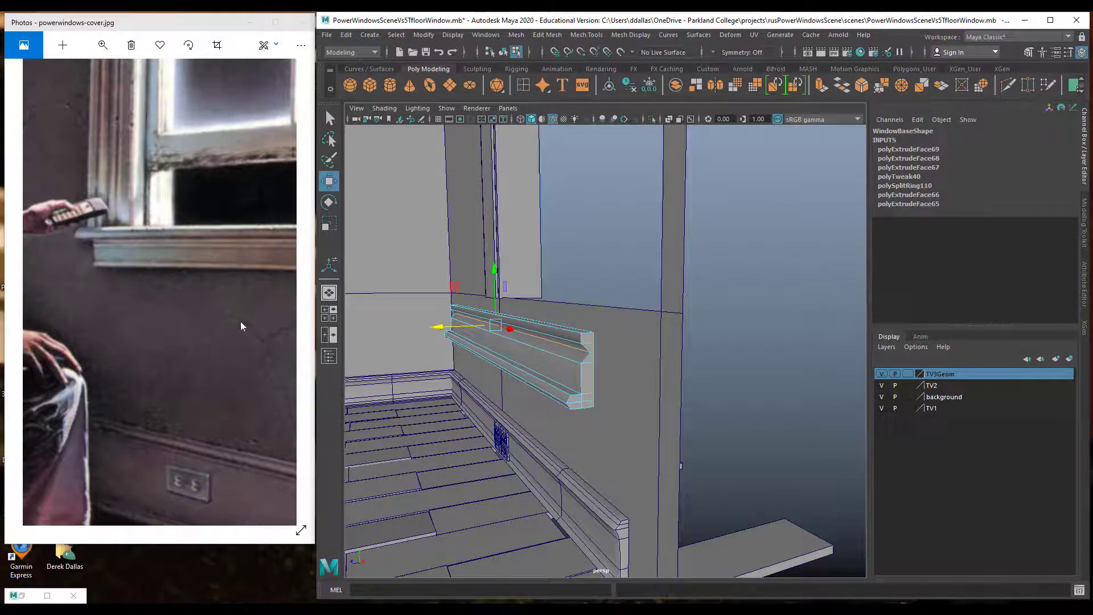
Check the sill in the reference photo, select the top face of WindowBase and extrude it upward by about 0.101.
{"action": "left_click_drag", "start_coordinate": [241, 323], "coordinate": [122, 310]}
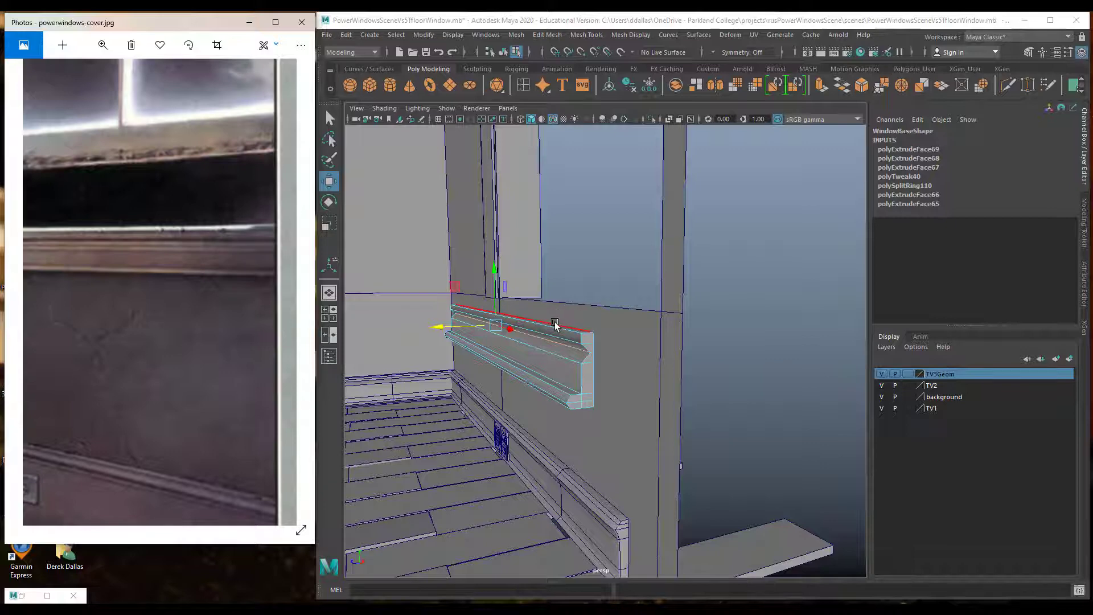
{"action": "scroll", "coordinate": [557, 330], "scroll_direction": "up", "scroll_amount": 3}
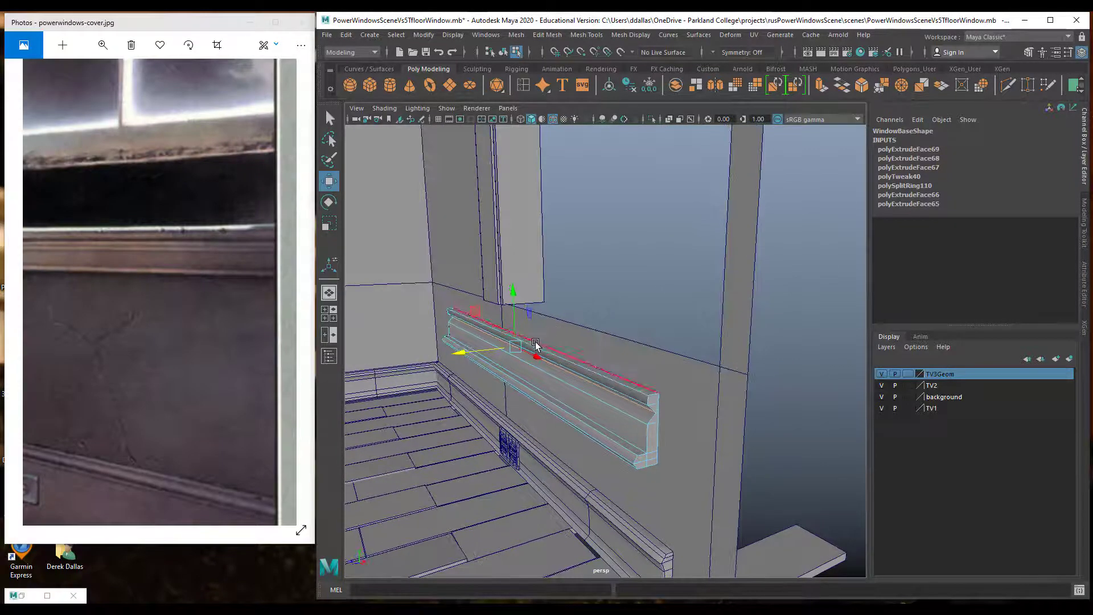
{"action": "left_click_drag", "start_coordinate": [532, 347], "coordinate": [538, 362], "text": "alt"}
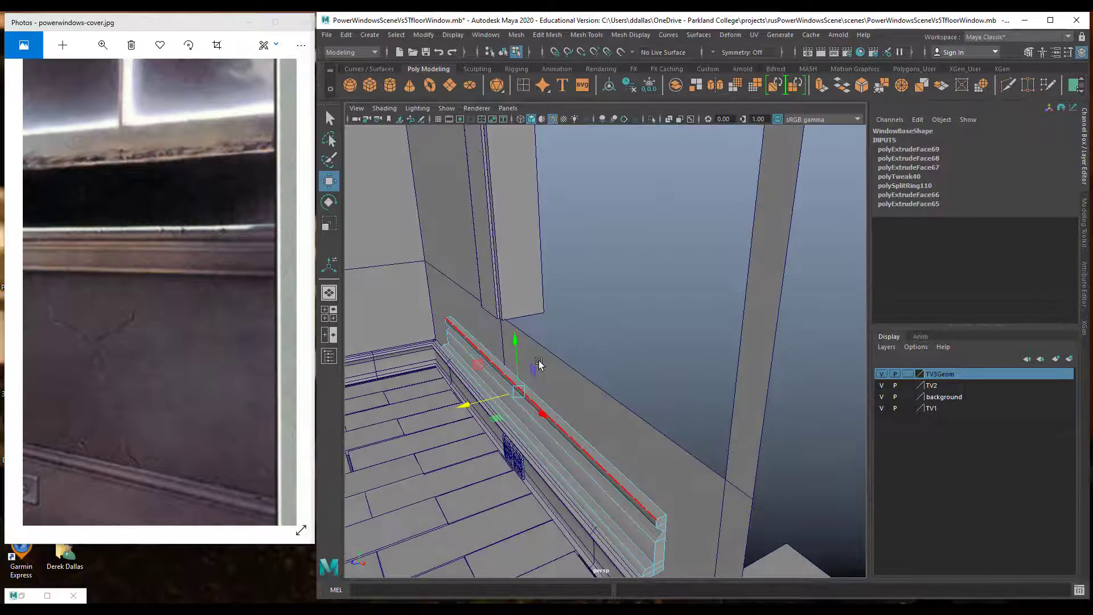
{"action": "right_click_drag", "start_coordinate": [497, 363], "coordinate": [497, 334]}
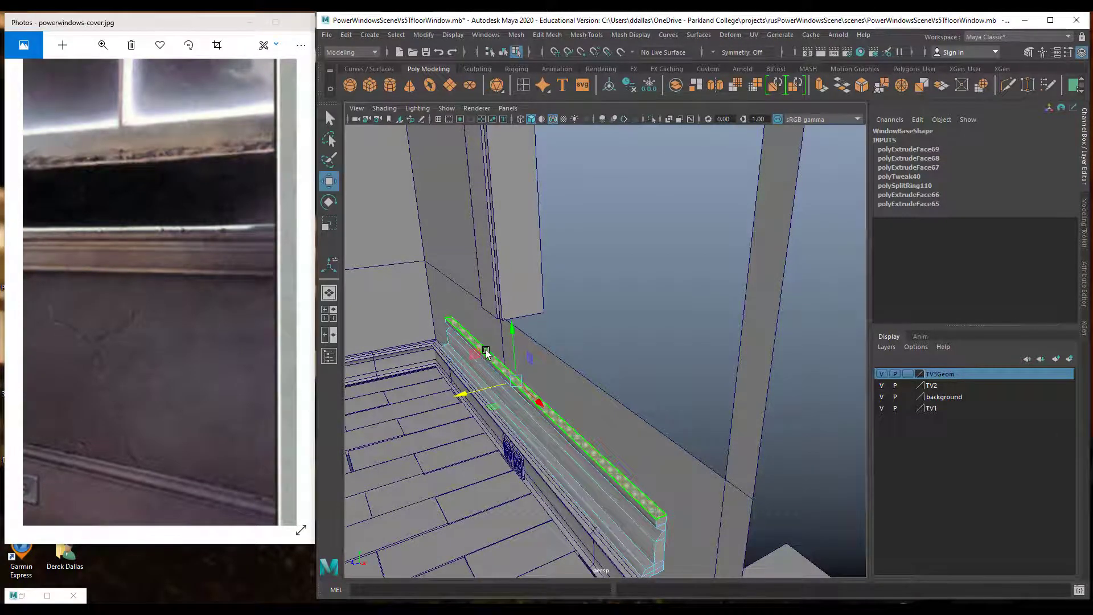
{"action": "left_click_drag", "start_coordinate": [562, 374], "coordinate": [591, 365], "text": "alt"}
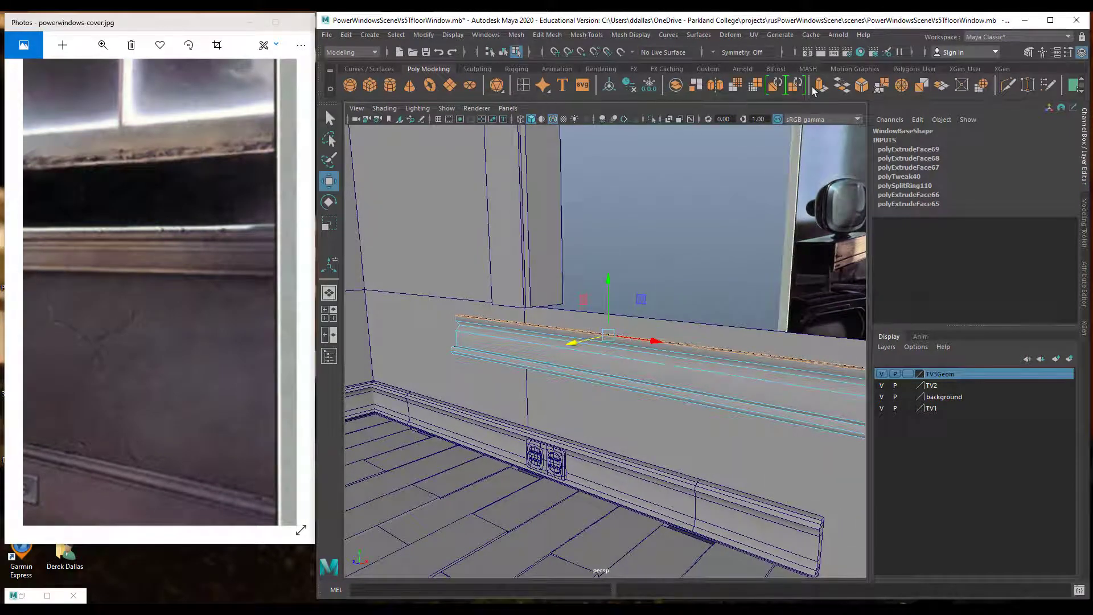
{"action": "key", "text": "ctrl+e"}
{"action": "left_click_drag", "start_coordinate": [609, 297], "coordinate": [609, 277]}
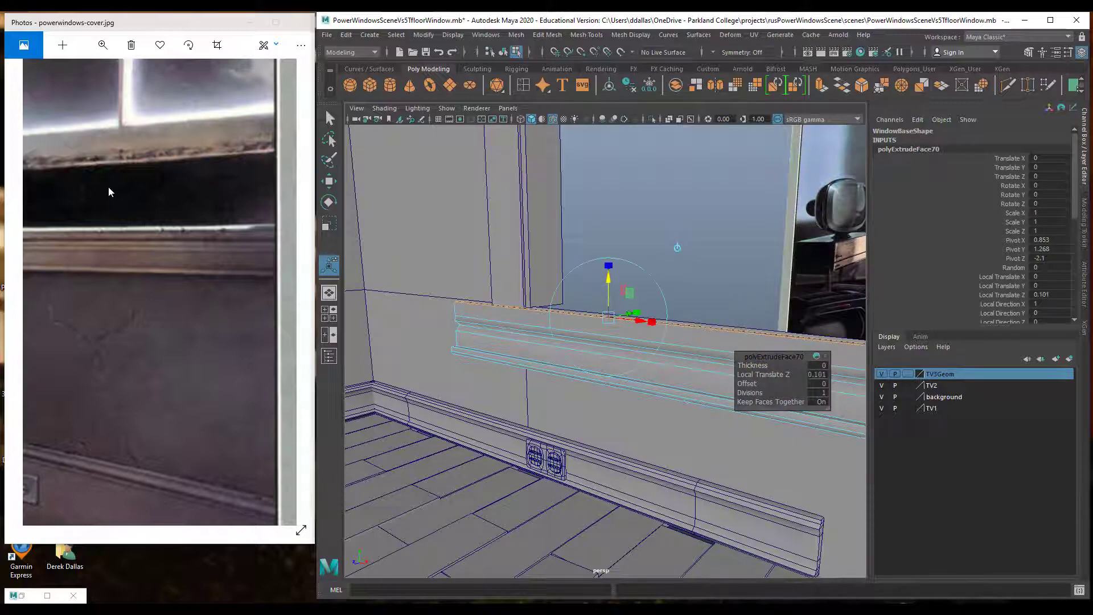
Extrude the front face of the new top strip outward into the room by about 0.367 to form the sill ledge.
{"action": "left_click", "coordinate": [473, 309]}
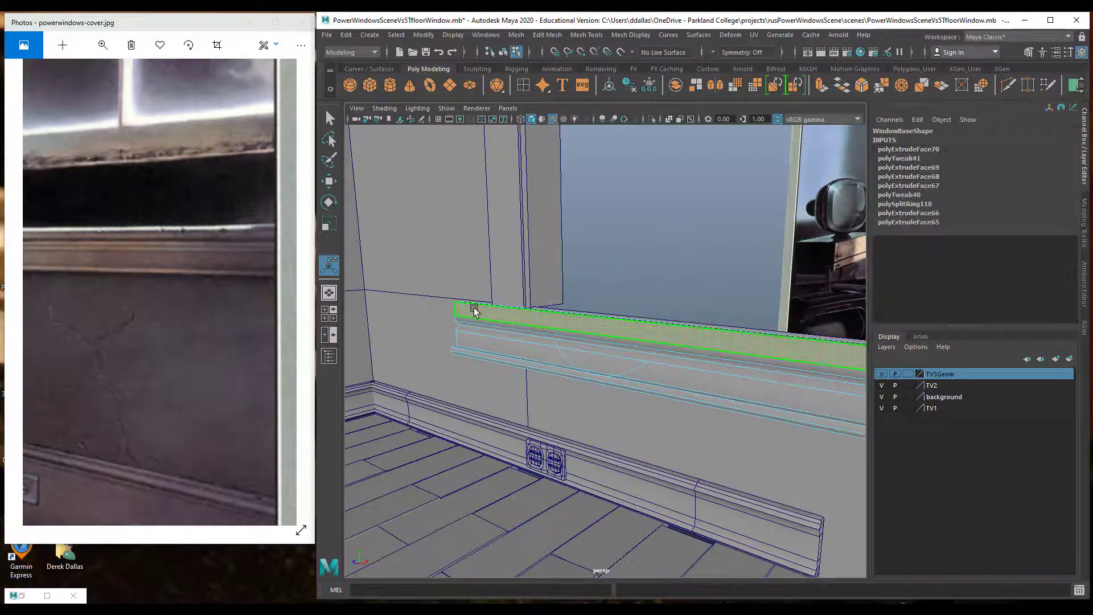
{"action": "left_click", "coordinate": [501, 320]}
{"action": "key", "text": "ctrl+e"}
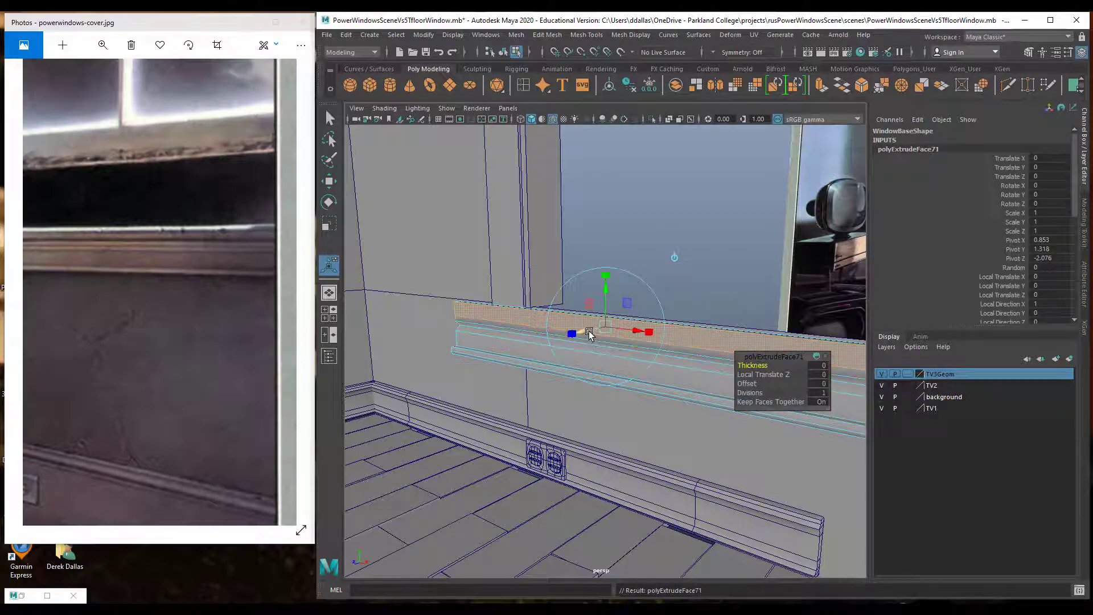
{"action": "left_click_drag", "start_coordinate": [589, 334], "coordinate": [523, 382]}
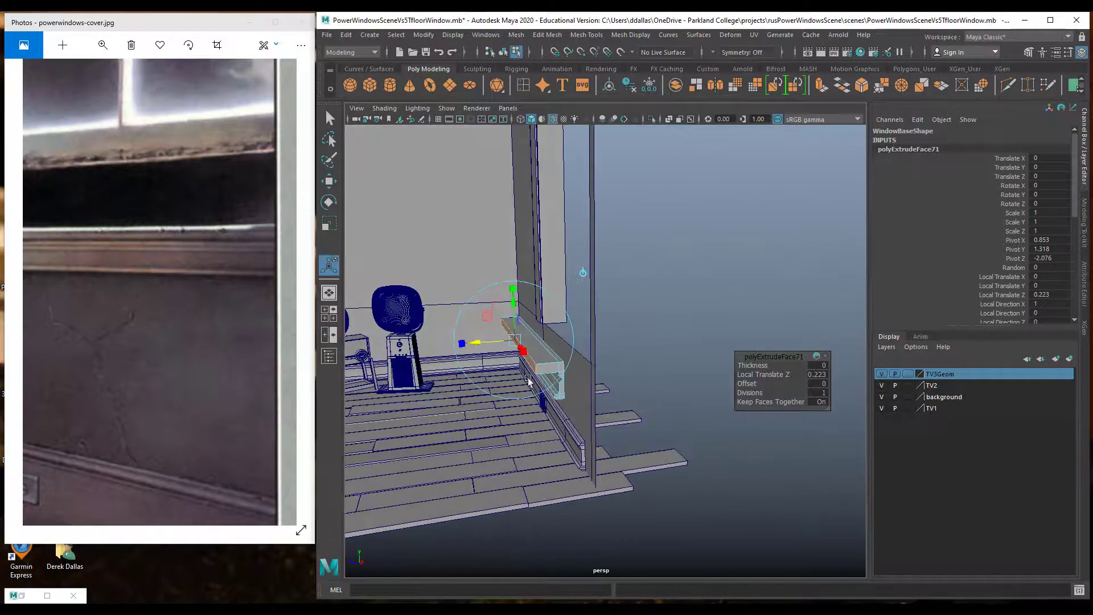
{"action": "left_click_drag", "start_coordinate": [462, 343], "coordinate": [464, 343]}
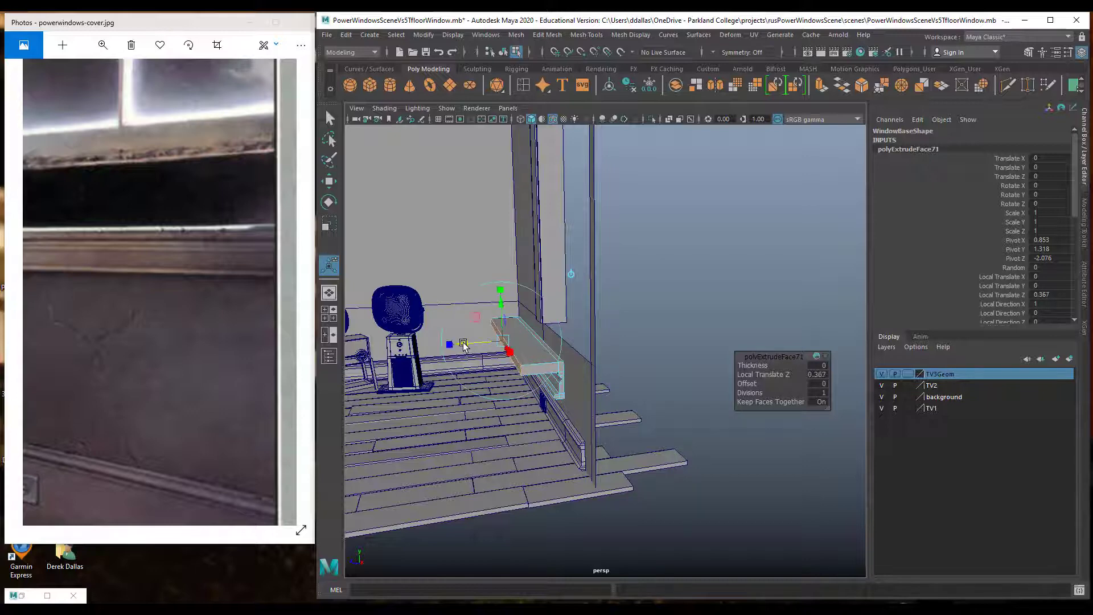
Insert a lengthwise edge loop through the middle of the sill ledge's front face.
{"action": "left_click", "coordinate": [561, 35]}
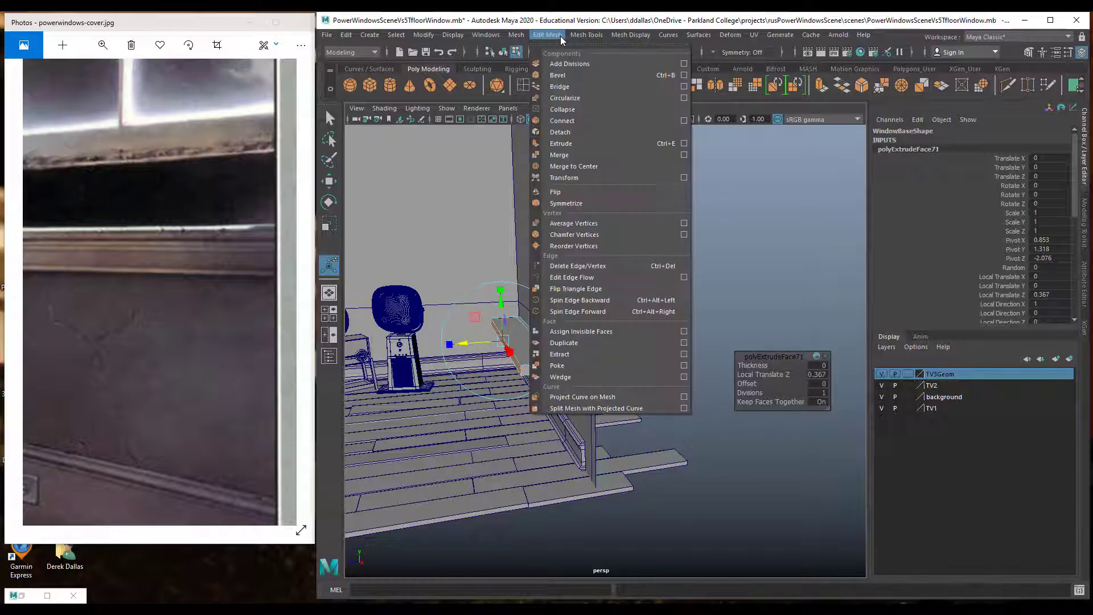
{"action": "left_click", "coordinate": [586, 34]}
{"action": "left_click", "coordinate": [612, 120]}
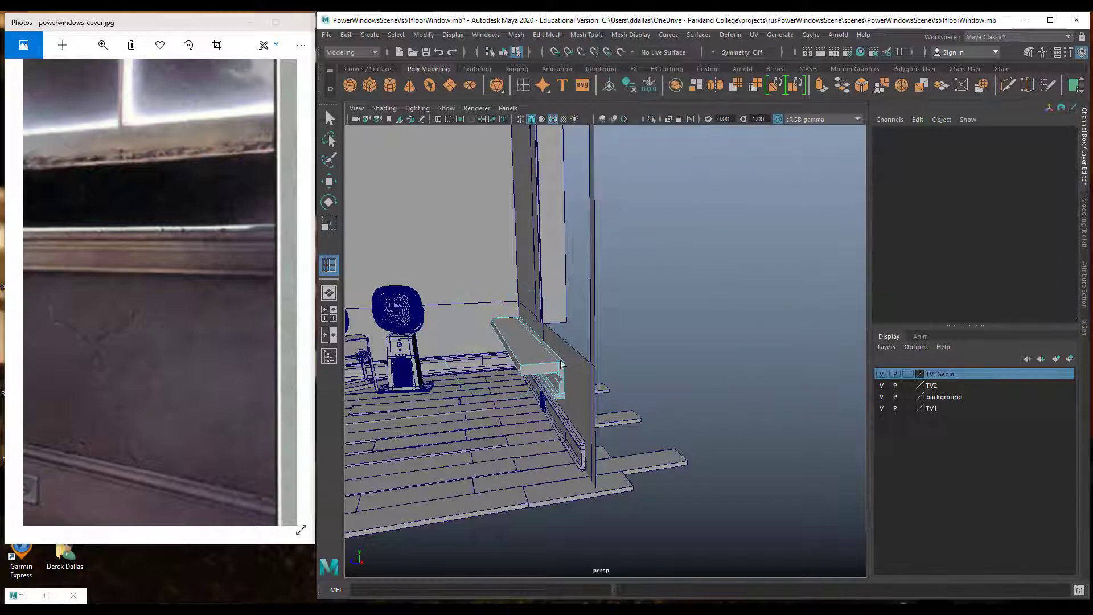
{"action": "left_click", "coordinate": [521, 370]}
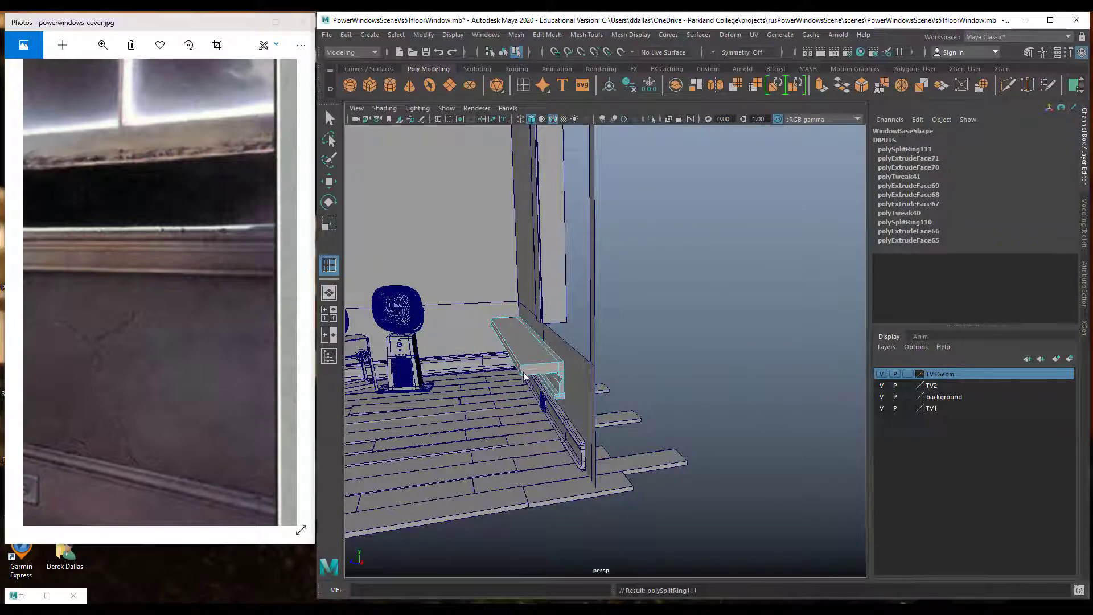
Pull the middle edge of the ledge's front face outward to form a rounded nose, and check it briefly in smooth preview.
{"action": "key", "text": "w"}
{"action": "left_click", "coordinate": [518, 285]}
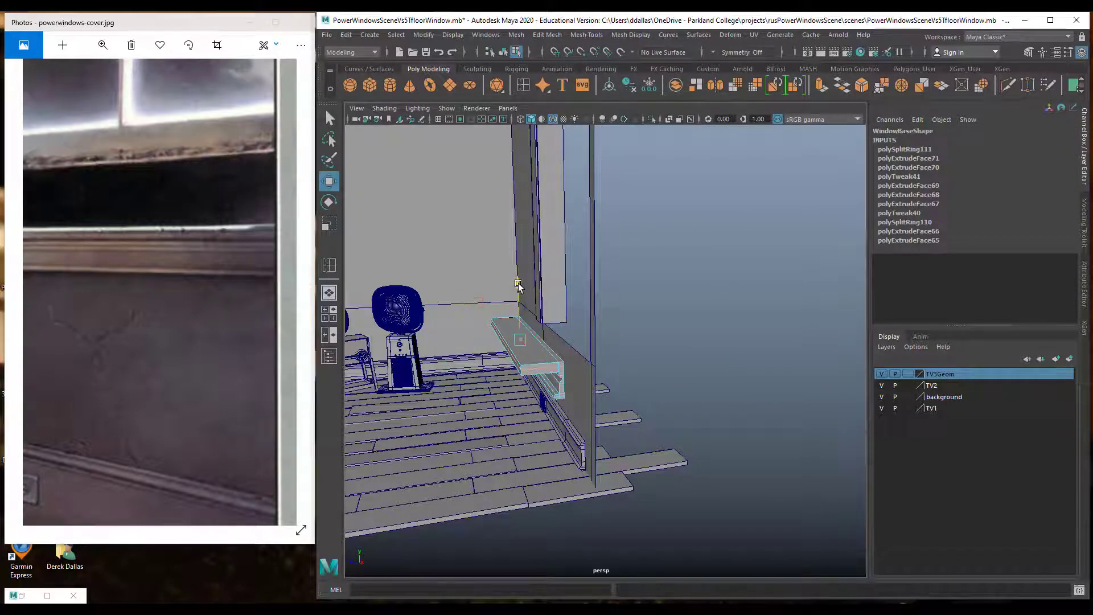
{"action": "scroll", "coordinate": [520, 287], "scroll_direction": "up", "scroll_amount": 3}
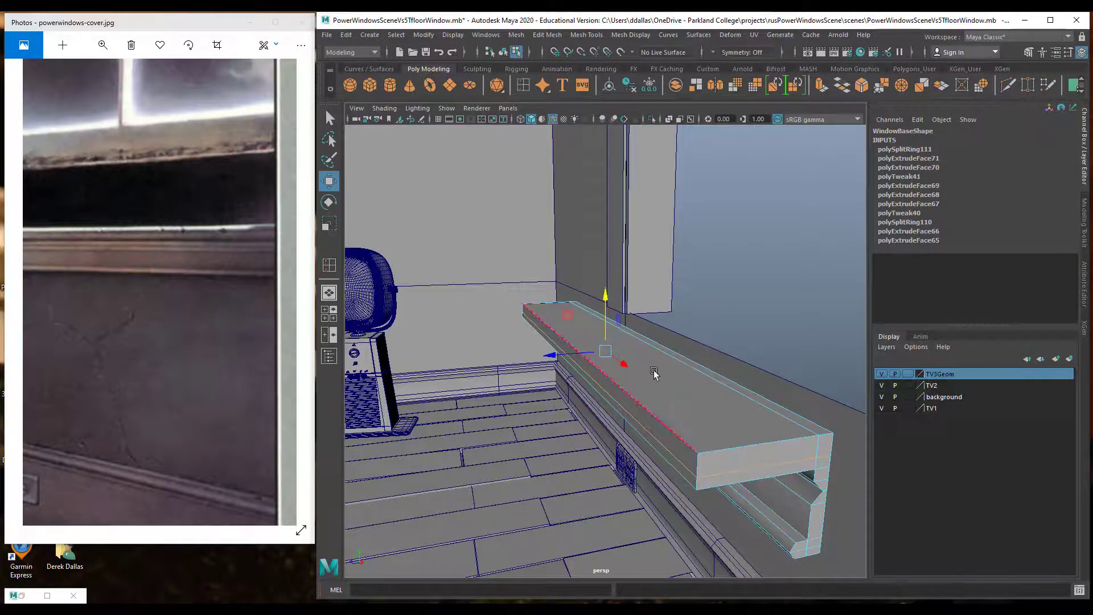
{"action": "scroll", "coordinate": [685, 381], "scroll_direction": "up", "scroll_amount": 2}
{"action": "left_click_drag", "start_coordinate": [685, 382], "coordinate": [607, 297], "text": "alt"}
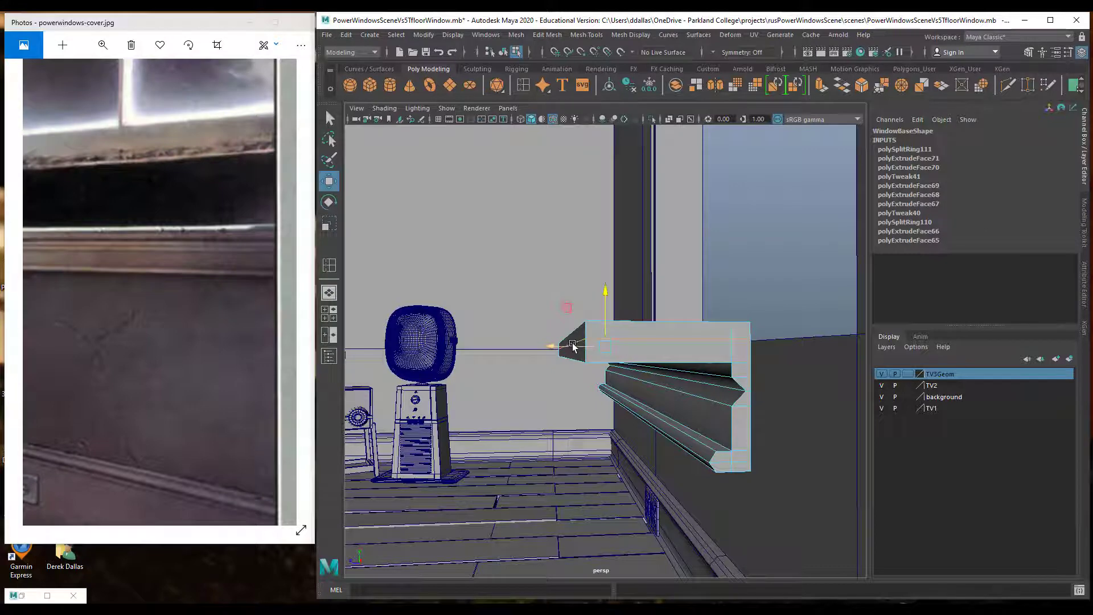
{"action": "mouse_move", "coordinate": [575, 345]}
{"action": "right_mouse_down"}
{"action": "mouse_move", "coordinate": [564, 336]}
{"action": "mouse_move", "coordinate": [573, 342]}
{"action": "right_mouse_up"}
{"action": "left_click", "coordinate": [551, 297]}
{"action": "left_click", "coordinate": [573, 344]}
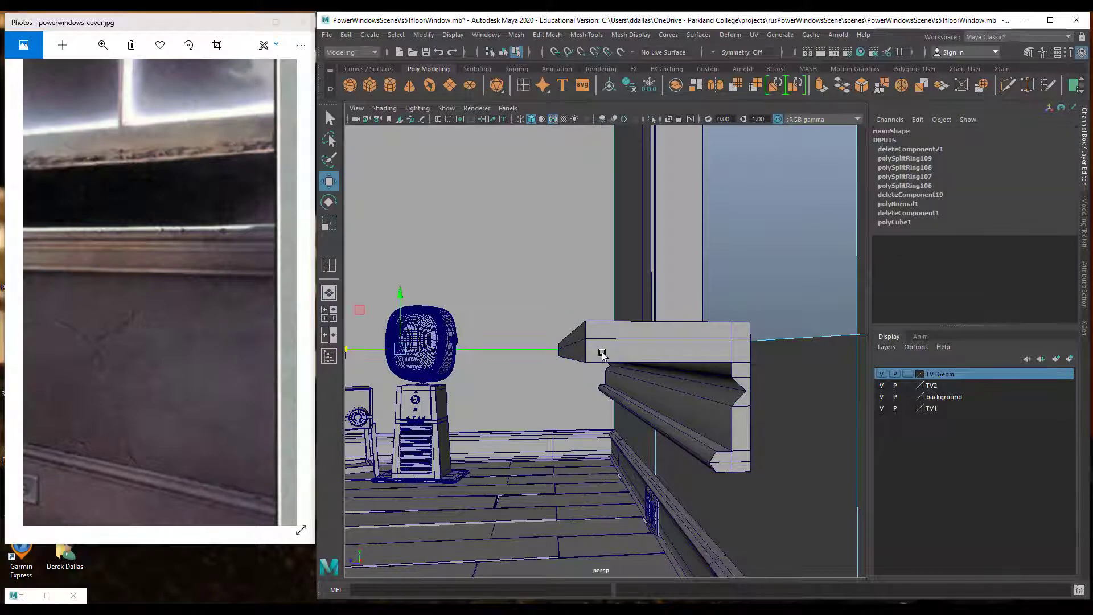
{"action": "right_click_drag", "start_coordinate": [602, 355], "coordinate": [609, 346]}
{"action": "right_click_drag", "start_coordinate": [646, 284], "coordinate": [606, 341]}
{"action": "left_click_drag", "start_coordinate": [575, 343], "coordinate": [504, 347]}
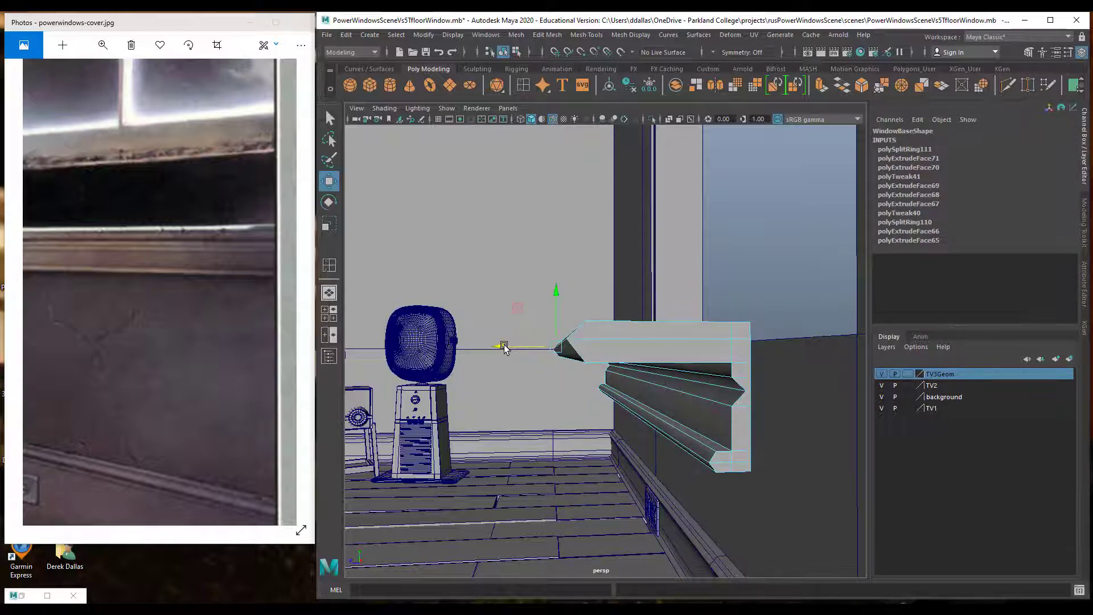
{"action": "key", "text": "3"}
{"action": "key", "text": "1"}
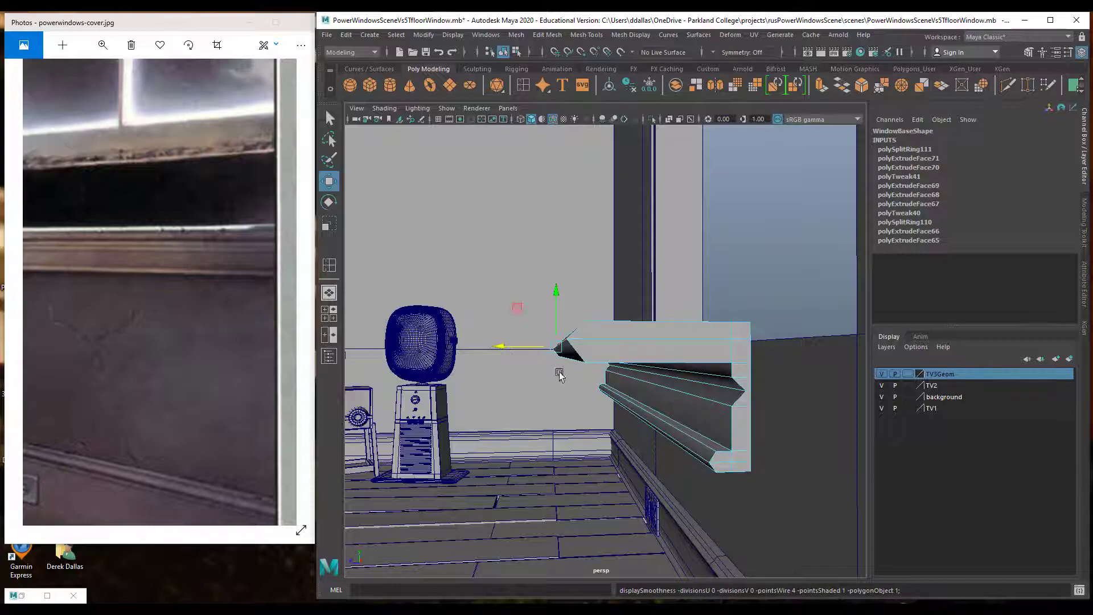
Insert a supporting edge loop close to each end of the sill ledge to keep its ends crisp when smoothed.
{"action": "left_click_drag", "start_coordinate": [602, 383], "coordinate": [727, 392], "text": "alt"}
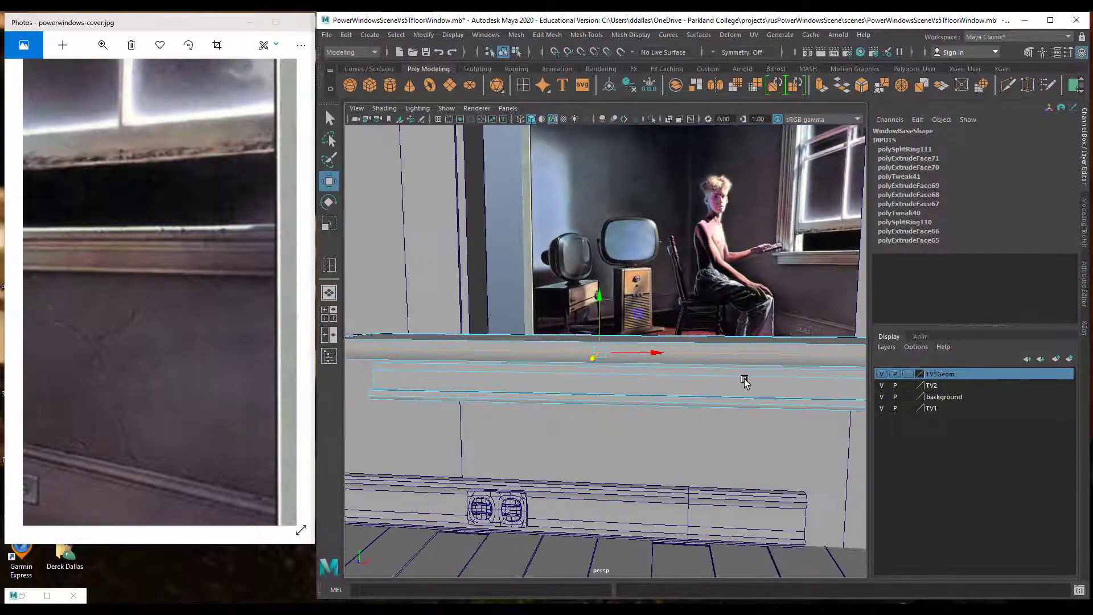
{"action": "middle_click_drag", "start_coordinate": [745, 380], "coordinate": [730, 379], "text": "alt"}
{"action": "right_click_drag", "start_coordinate": [755, 385], "coordinate": [739, 383], "text": "alt"}
{"action": "left_click_drag", "start_coordinate": [739, 383], "coordinate": [703, 384], "text": "alt"}
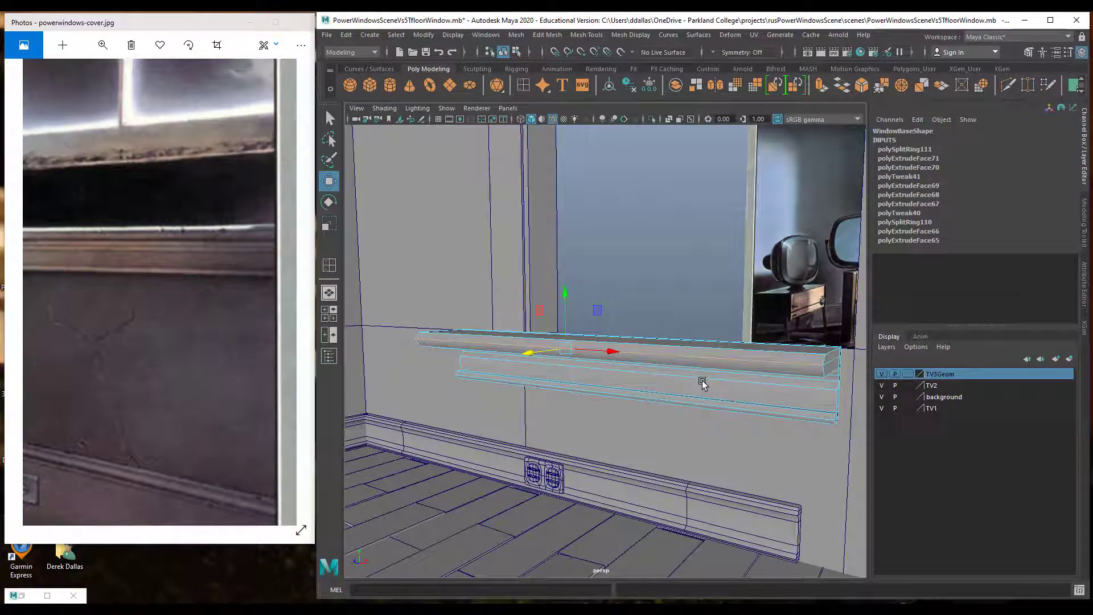
{"action": "double_click", "coordinate": [329, 265]}
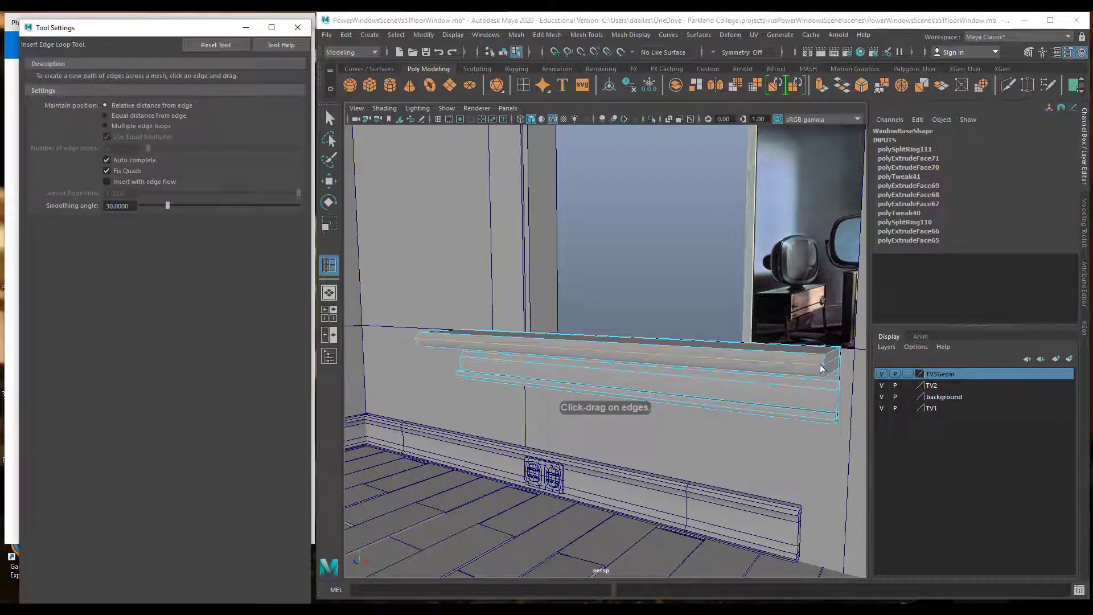
{"action": "left_click", "coordinate": [821, 368]}
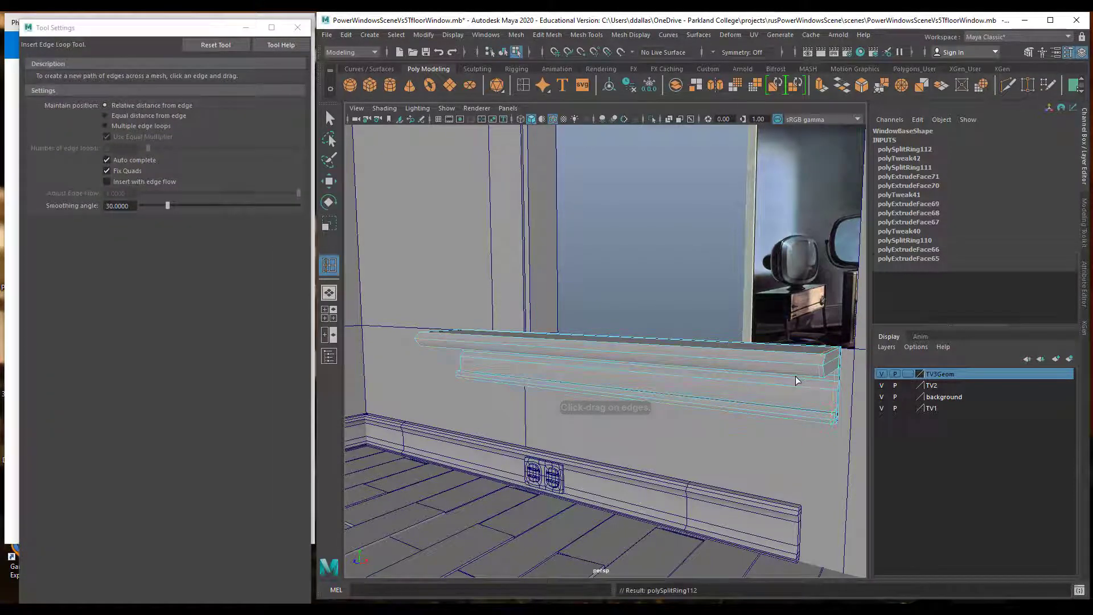
{"action": "mouse_move", "coordinate": [428, 339]}
{"action": "left_mouse_down"}
{"action": "mouse_move", "coordinate": [413, 337]}
{"action": "mouse_move", "coordinate": [420, 346]}
{"action": "left_mouse_up"}
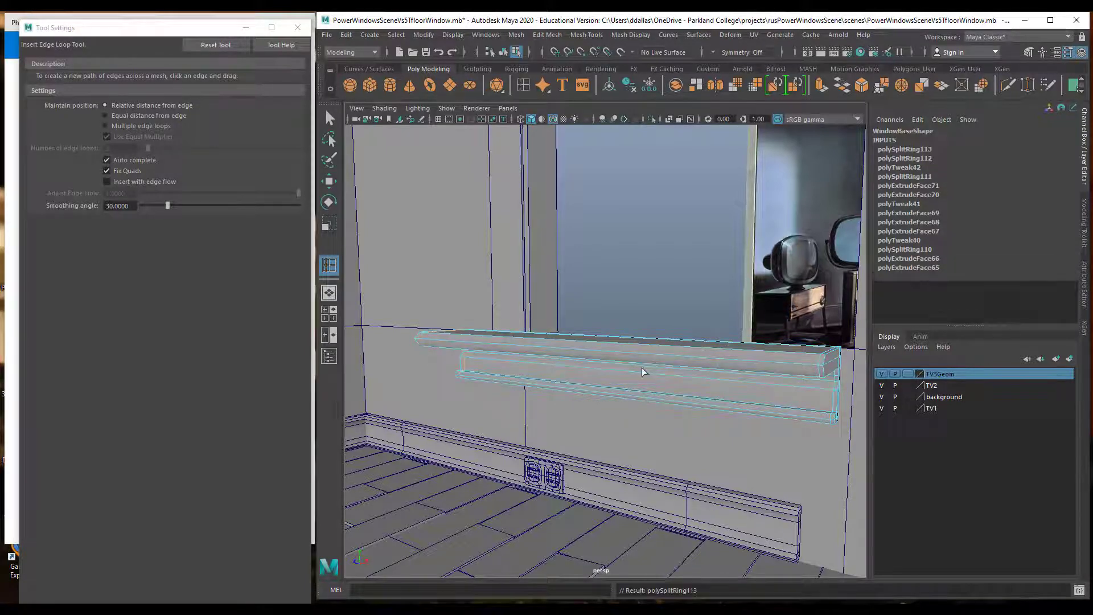
Insert lengthwise supporting edge loops around the ledge, one near its inner corner and one just behind the rounded nose.
{"action": "left_click_drag", "start_coordinate": [635, 392], "coordinate": [558, 388], "text": "alt"}
{"action": "left_click", "coordinate": [621, 343]}
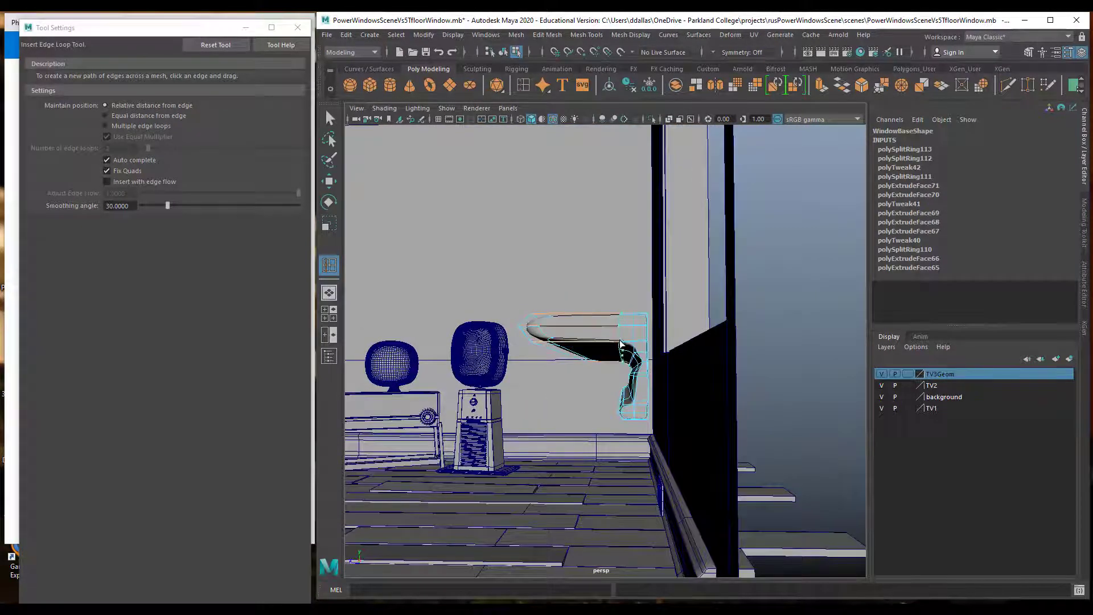
{"action": "left_click_drag", "start_coordinate": [631, 341], "coordinate": [586, 361]}
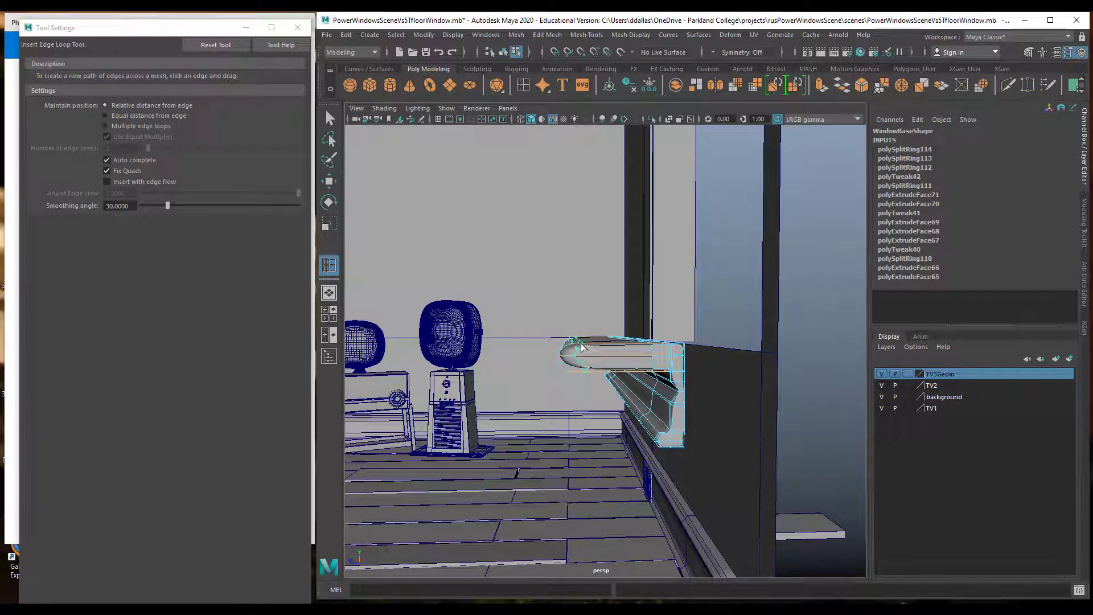
{"action": "left_click", "coordinate": [574, 348]}
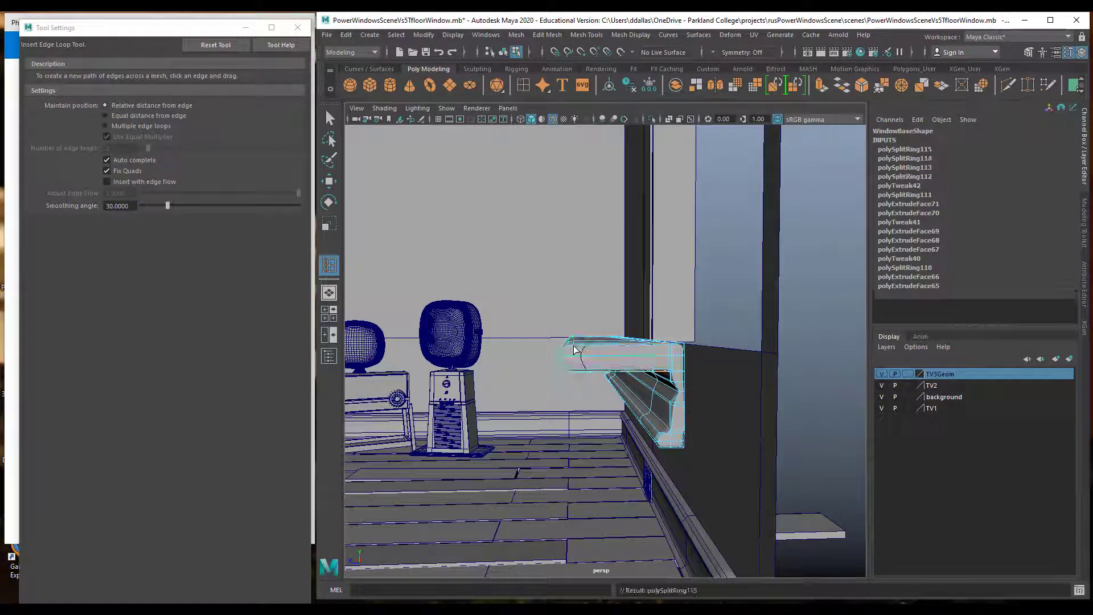
Insert a lengthwise supporting edge loop just behind the rounded front of the lower lip.
{"action": "mouse_move", "coordinate": [619, 383]}
{"action": "left_mouse_down", "text": "alt"}
{"action": "mouse_move", "coordinate": [871, 374]}
{"action": "mouse_move", "coordinate": [611, 377]}
{"action": "left_mouse_up", "text": "alt"}
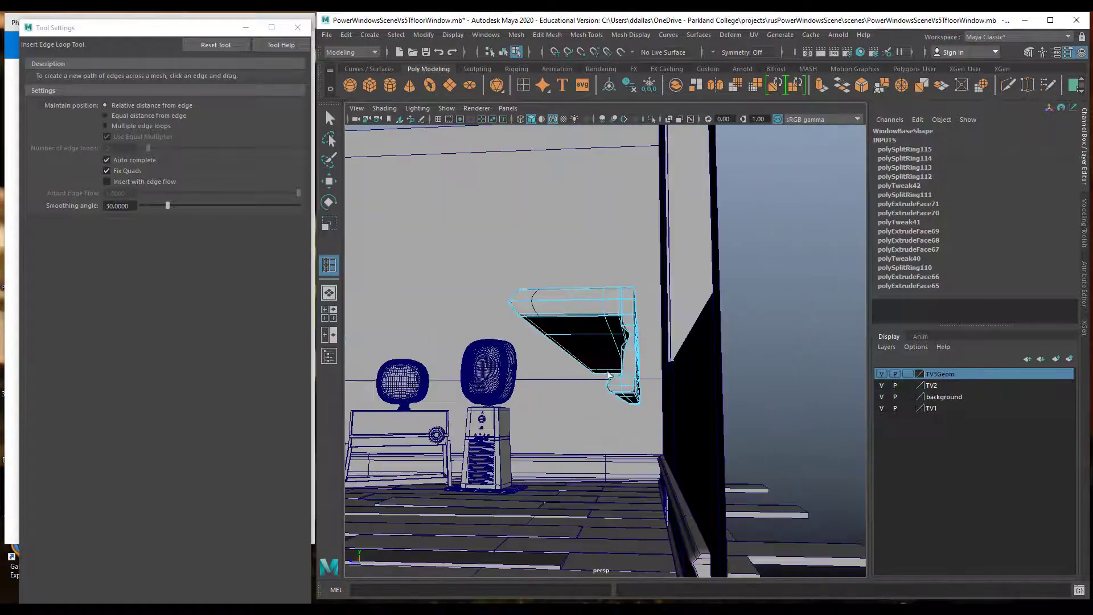
{"action": "right_click_drag", "start_coordinate": [610, 377], "coordinate": [637, 394], "text": "alt"}
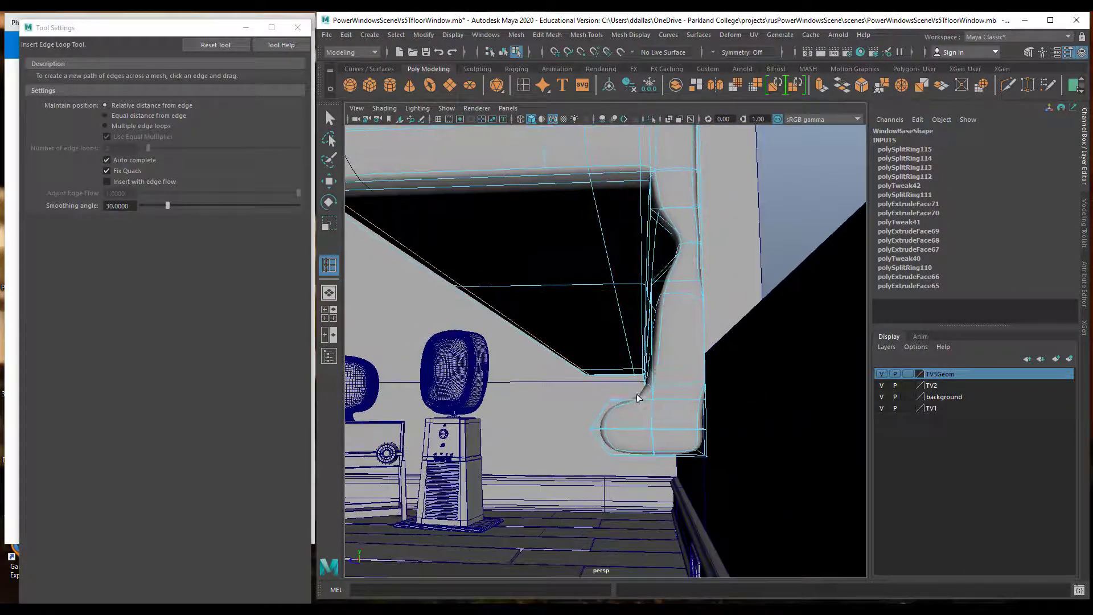
{"action": "left_click_drag", "start_coordinate": [622, 402], "coordinate": [621, 404]}
{"action": "left_click", "coordinate": [621, 403]}
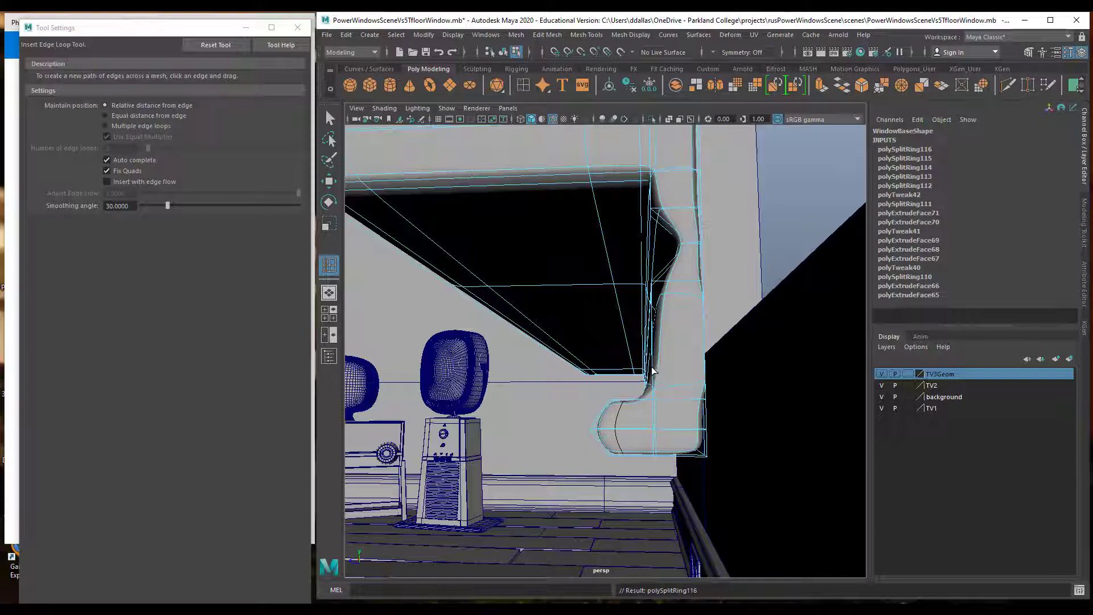
Insert a lengthwise supporting edge loop on the sill's upright face just above the inner corner of the lower lip.
{"action": "left_click_drag", "start_coordinate": [653, 371], "coordinate": [675, 368]}
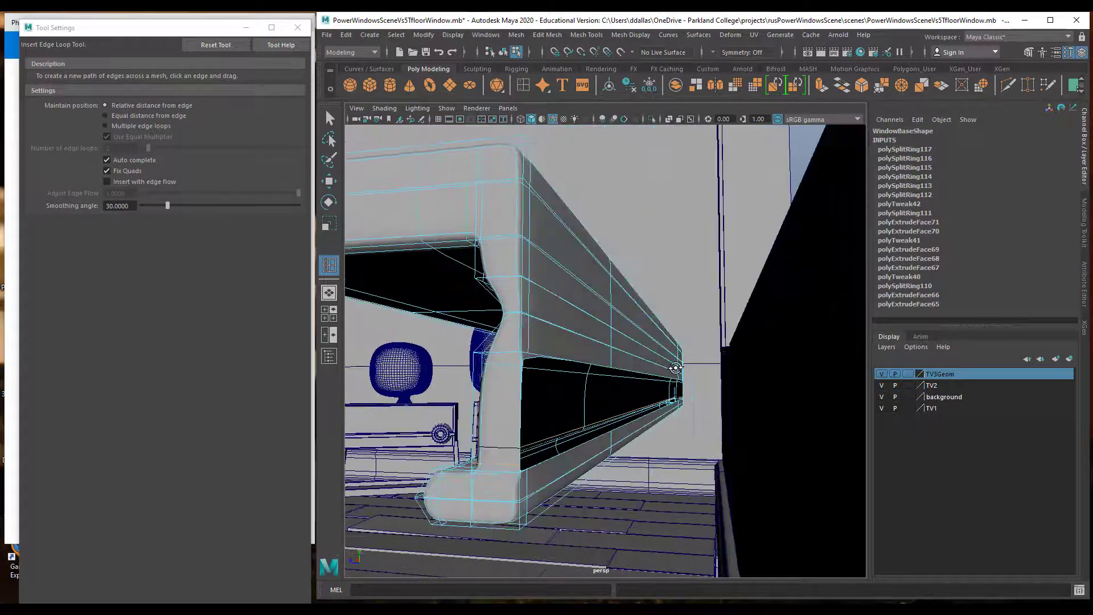
Select all faces on the sill's hidden back side, including the narrow ones at its ends, delete them, and preview the sill smoothed.
{"action": "right_click_drag", "start_coordinate": [670, 372], "coordinate": [639, 409]}
{"action": "key", "text": "1"}
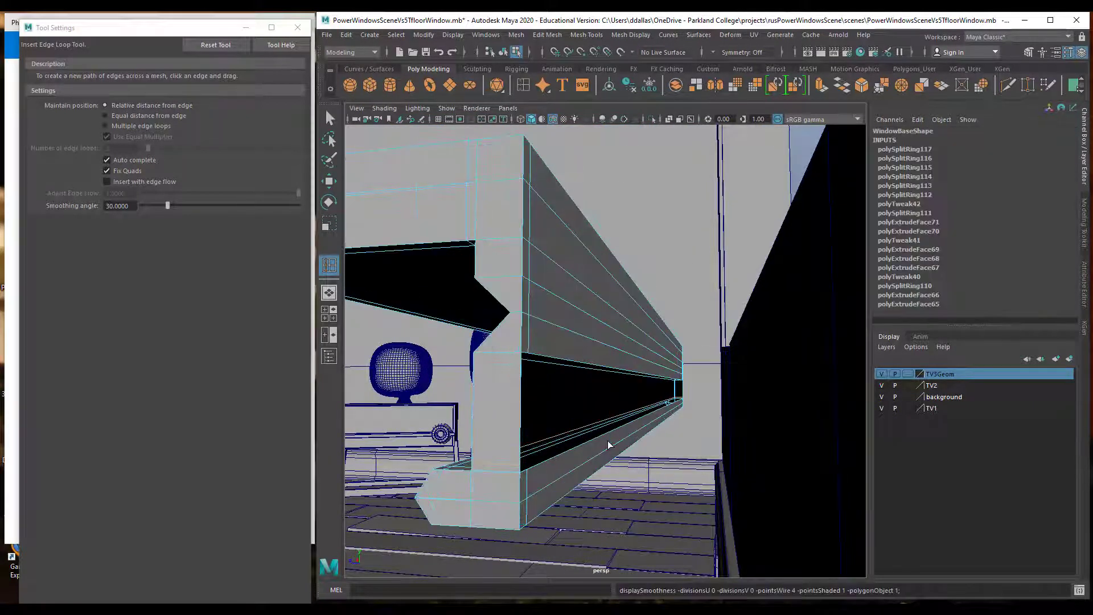
{"action": "key", "text": "q"}
{"action": "left_click", "coordinate": [534, 489]}
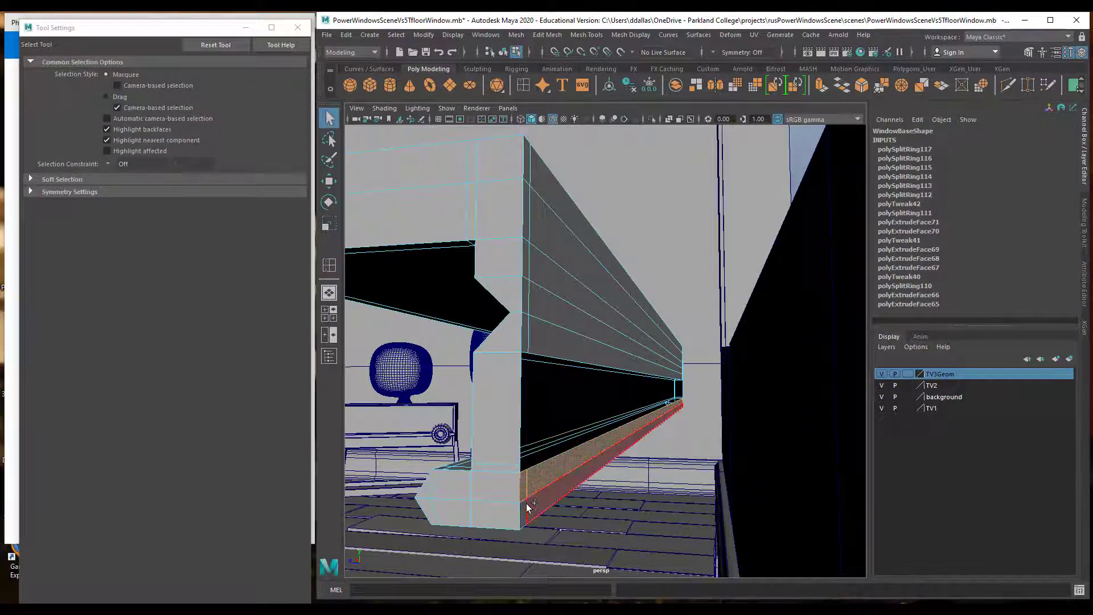
{"action": "left_click", "coordinate": [532, 330], "text": "shift"}
{"action": "left_click", "coordinate": [529, 302], "text": "shift"}
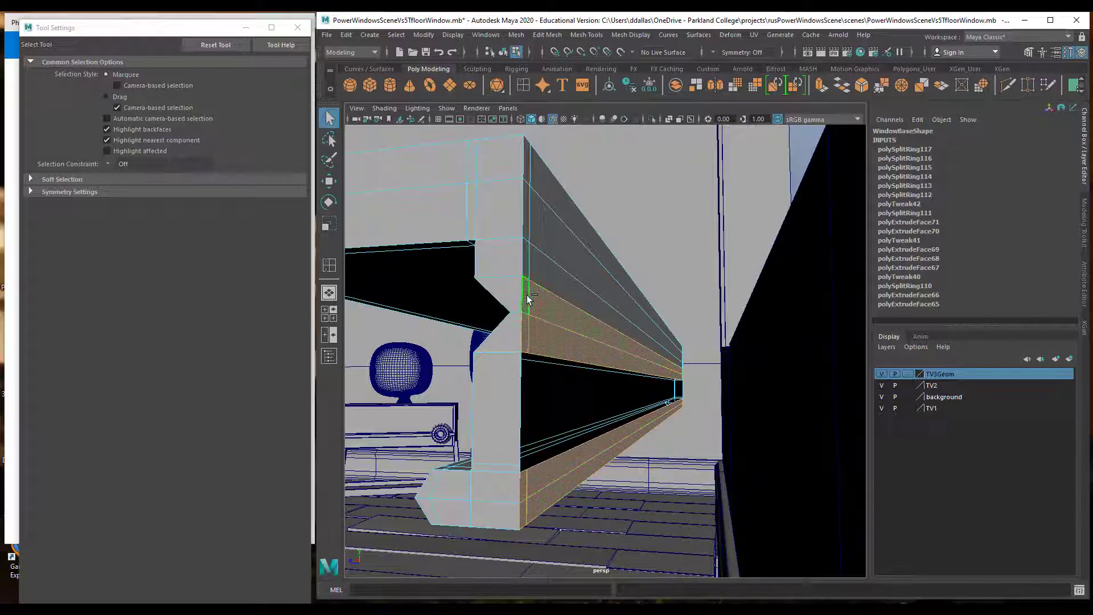
{"action": "left_click", "coordinate": [539, 266], "text": "shift"}
{"action": "left_click", "coordinate": [539, 227], "text": "shift"}
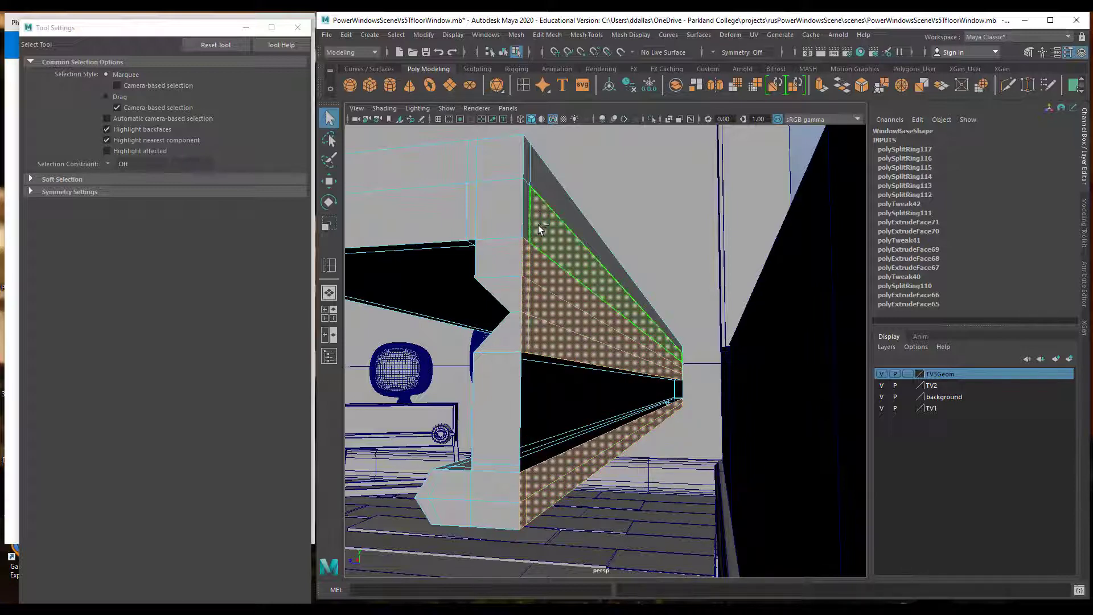
{"action": "left_click", "coordinate": [528, 162], "text": "shift"}
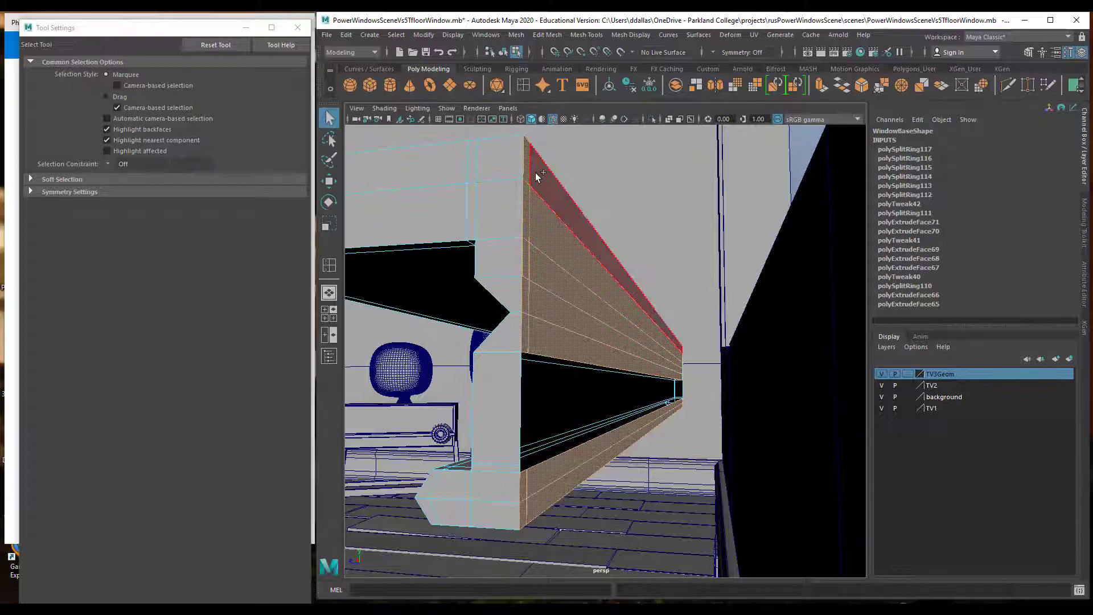
{"action": "left_click_drag", "start_coordinate": [606, 304], "coordinate": [625, 369], "text": "alt"}
{"action": "right_click_drag", "start_coordinate": [625, 369], "coordinate": [572, 357], "text": "alt"}
{"action": "middle_click_drag", "start_coordinate": [640, 359], "coordinate": [507, 310], "text": "alt"}
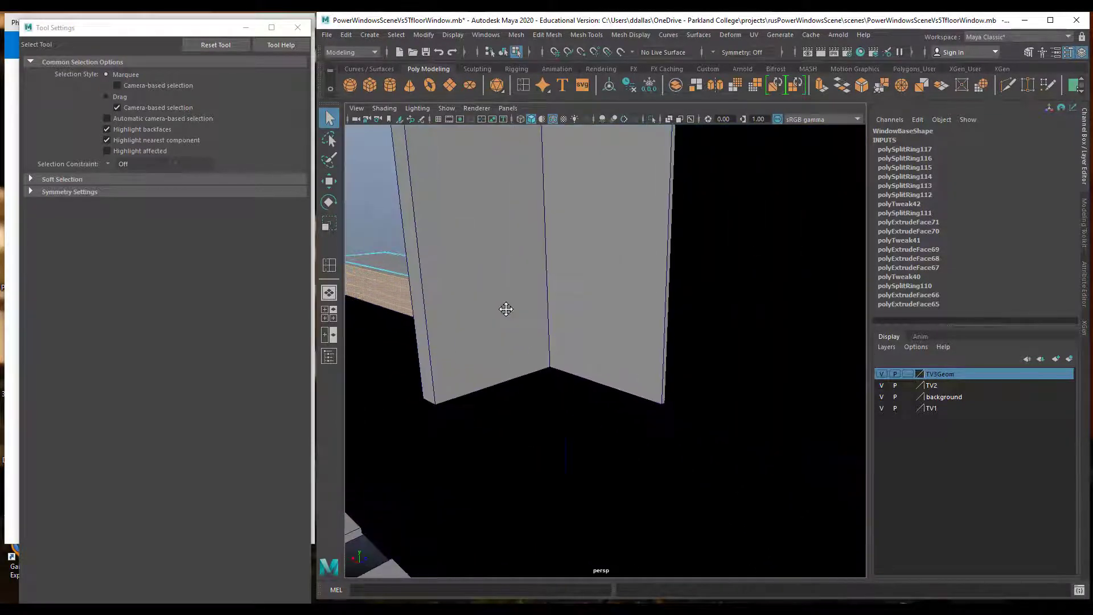
{"action": "key", "text": "4"}
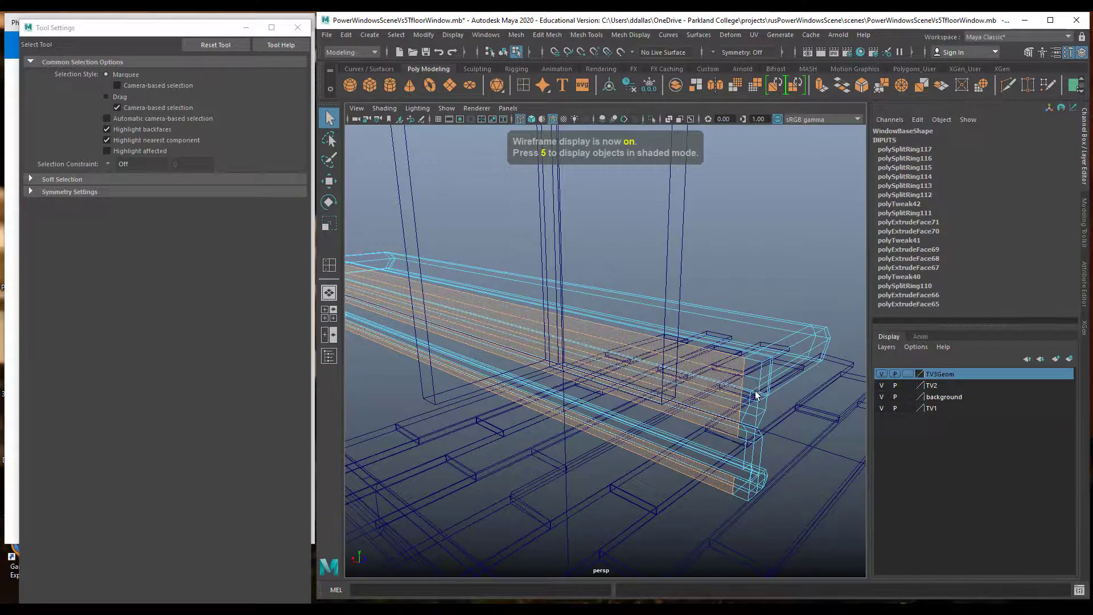
{"action": "left_click_drag", "start_coordinate": [758, 394], "coordinate": [776, 344], "text": "alt"}
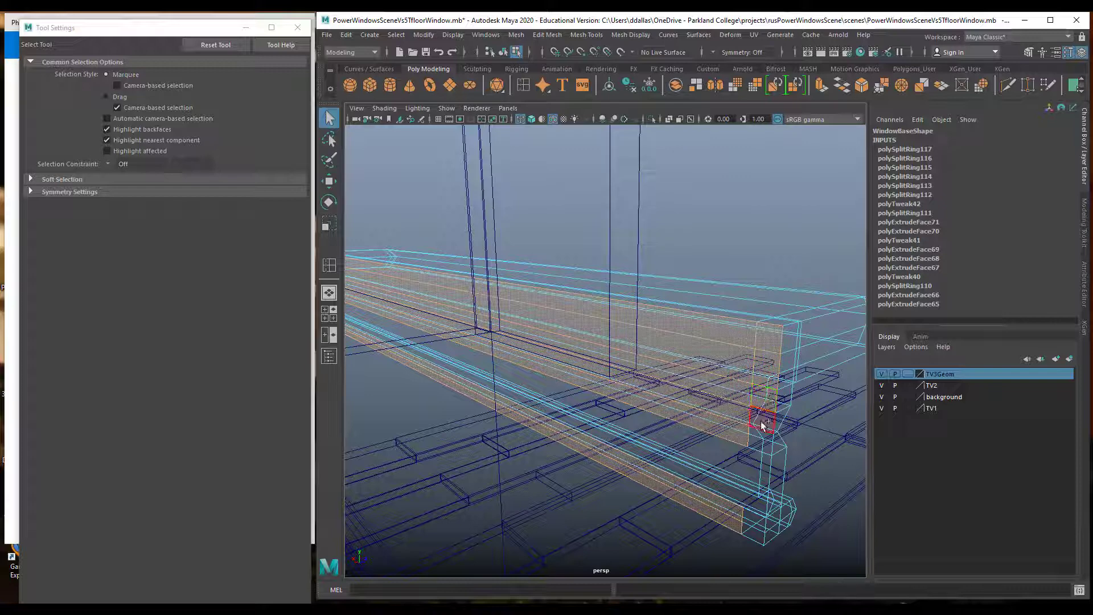
{"action": "left_click", "coordinate": [755, 537], "text": "shift"}
{"action": "left_click", "coordinate": [757, 525], "text": "shift"}
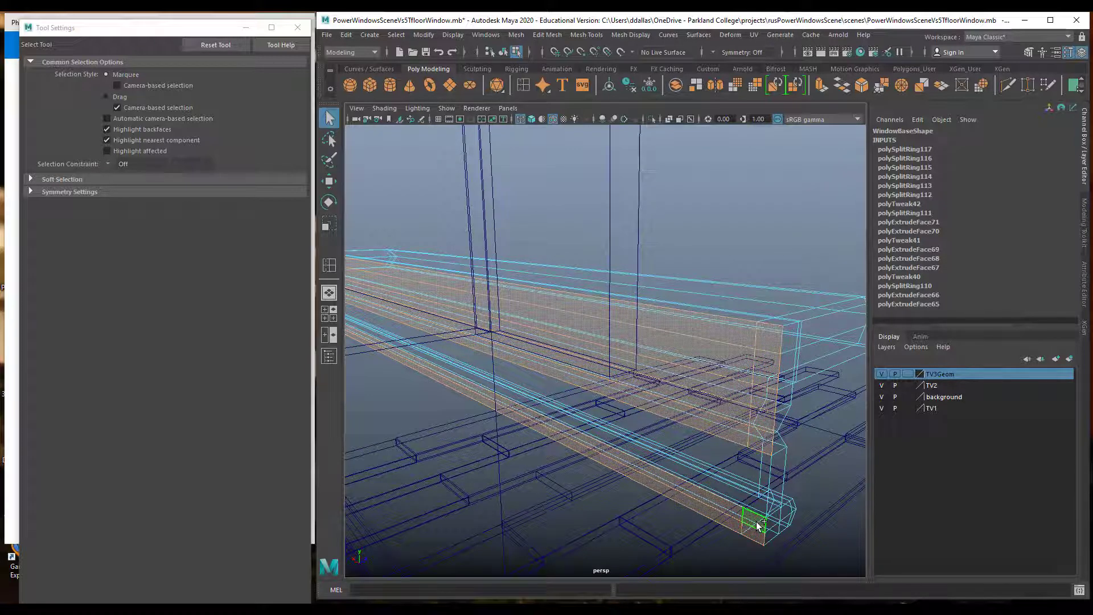
{"action": "key", "text": "5"}
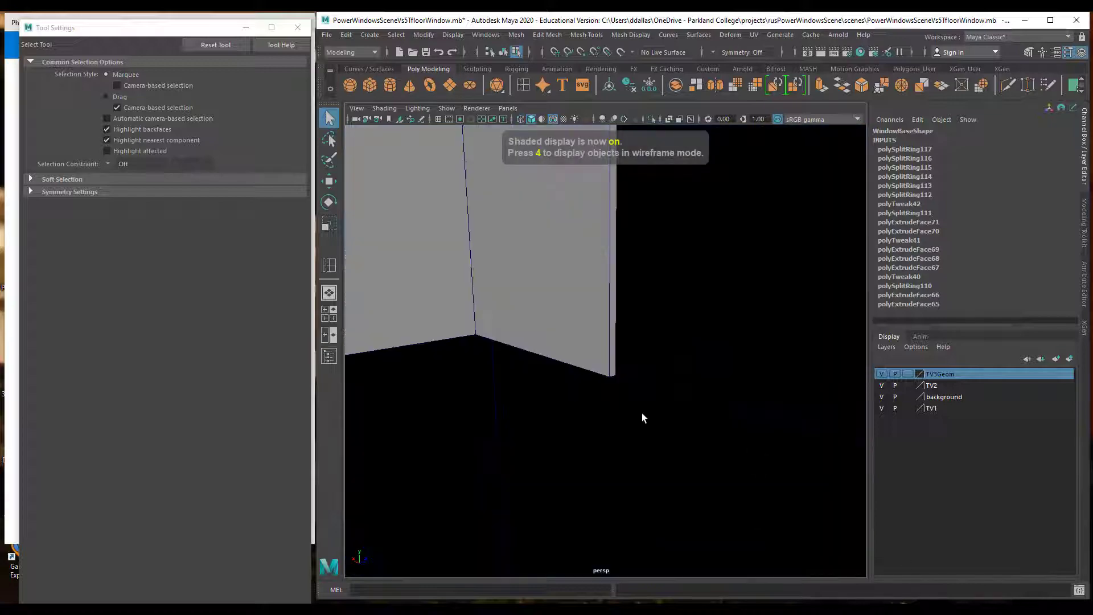
{"action": "mouse_move", "coordinate": [642, 415]}
{"action": "left_mouse_down", "text": "alt"}
{"action": "mouse_move", "coordinate": [558, 401]}
{"action": "mouse_move", "coordinate": [593, 400]}
{"action": "left_mouse_up", "text": "alt"}
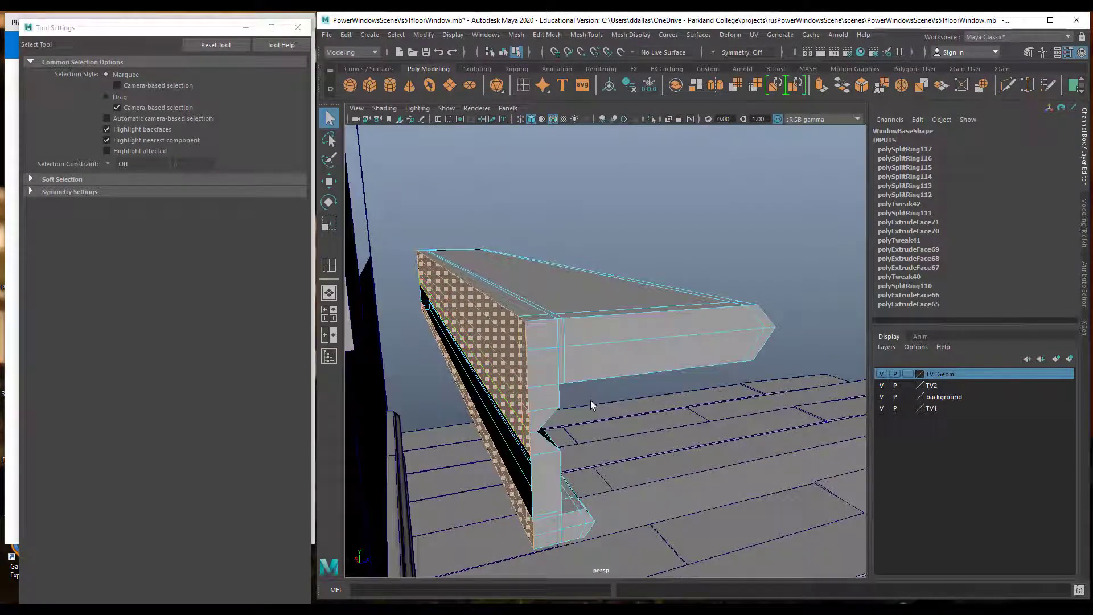
{"action": "key", "text": "F11"}
{"action": "key", "text": "3"}
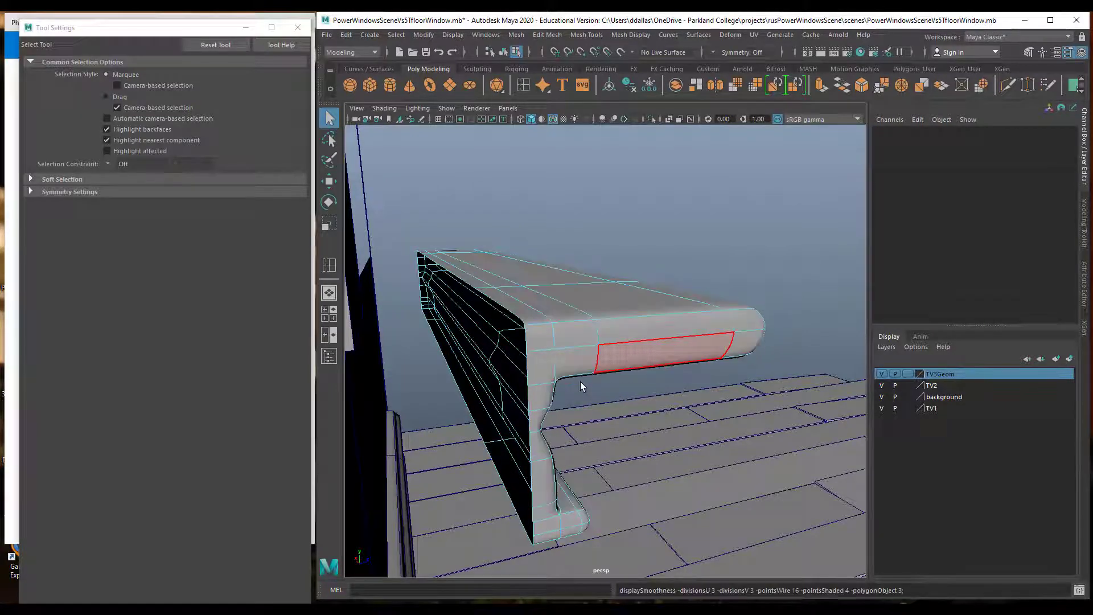
Insert lengthwise supporting edge loops just above the upper corner and just below the lower corner of the V-shaped notch in the sill's upright.
{"action": "left_click_drag", "start_coordinate": [579, 380], "coordinate": [607, 368], "text": "alt"}
{"action": "right_click_drag", "start_coordinate": [662, 370], "coordinate": [720, 376], "text": "alt"}
{"action": "key", "text": "2"}
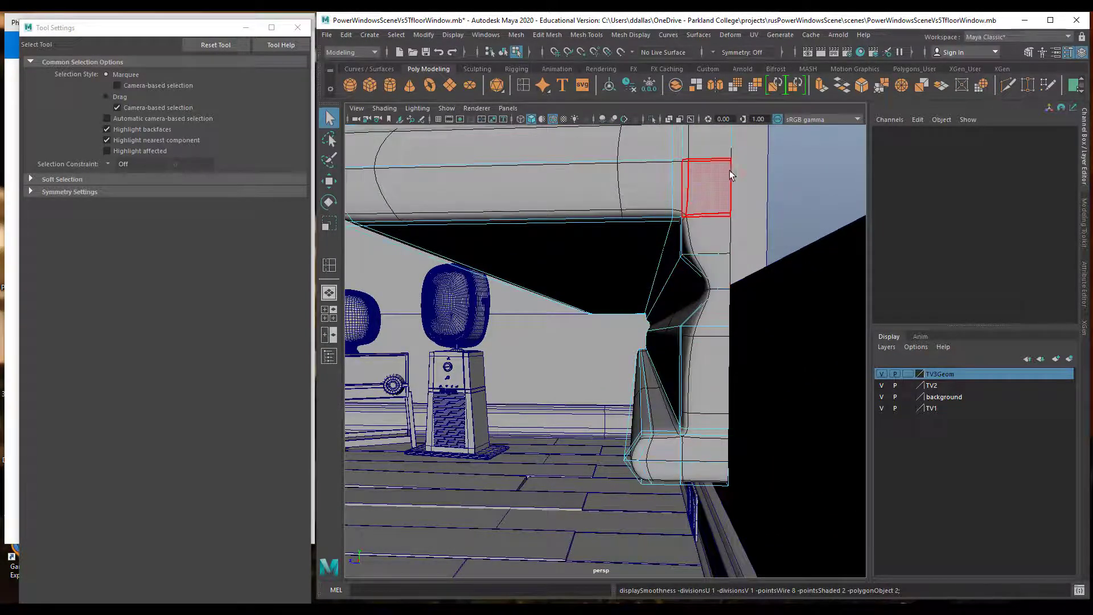
{"action": "key", "text": "y"}
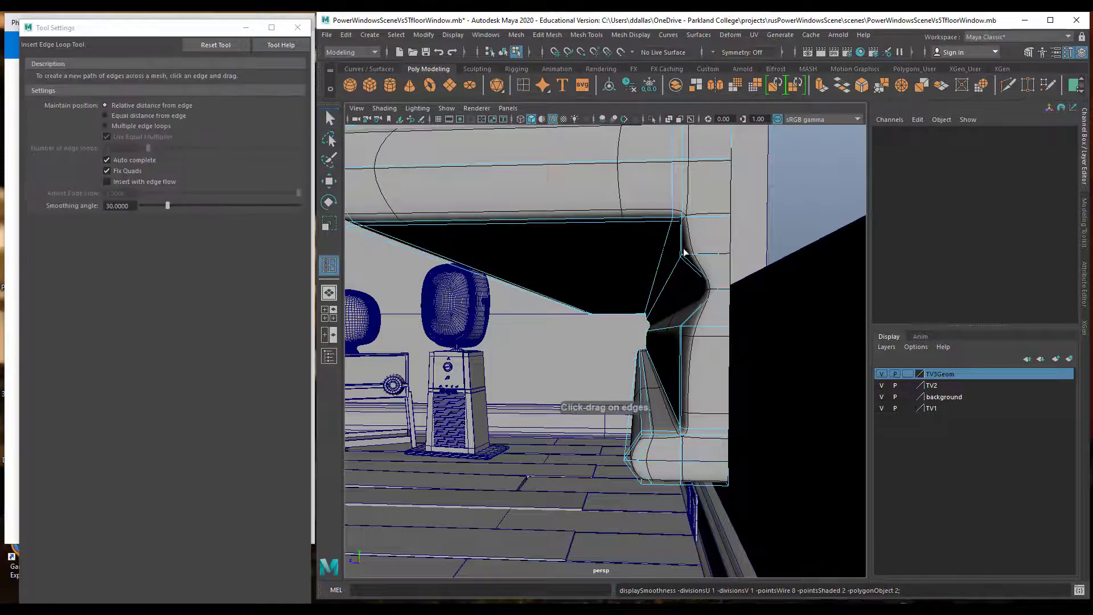
{"action": "left_click", "coordinate": [684, 256]}
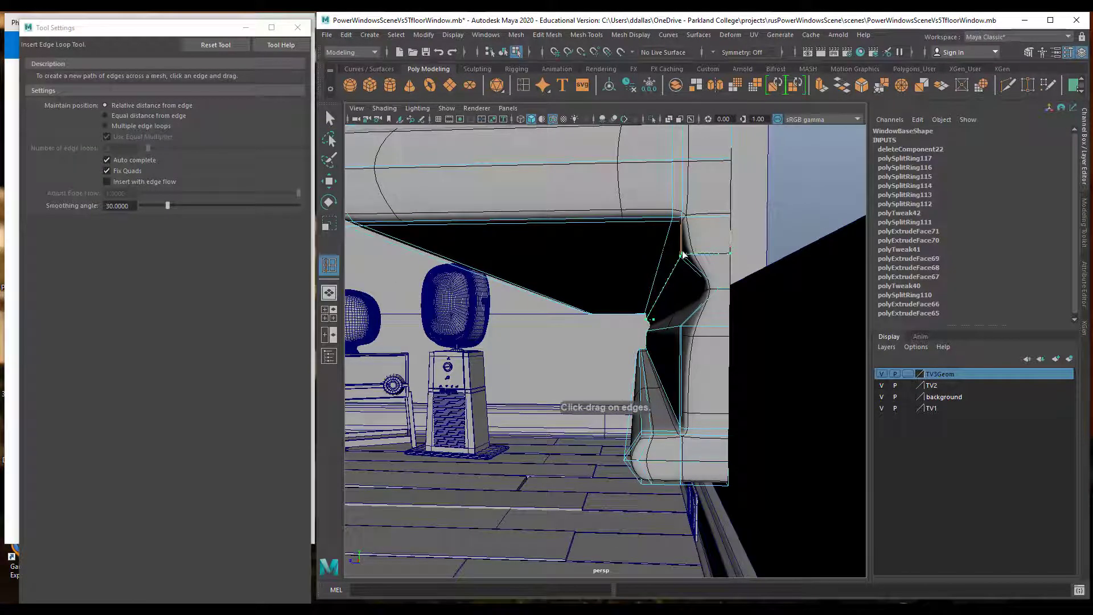
{"action": "left_click_drag", "start_coordinate": [683, 254], "coordinate": [684, 254]}
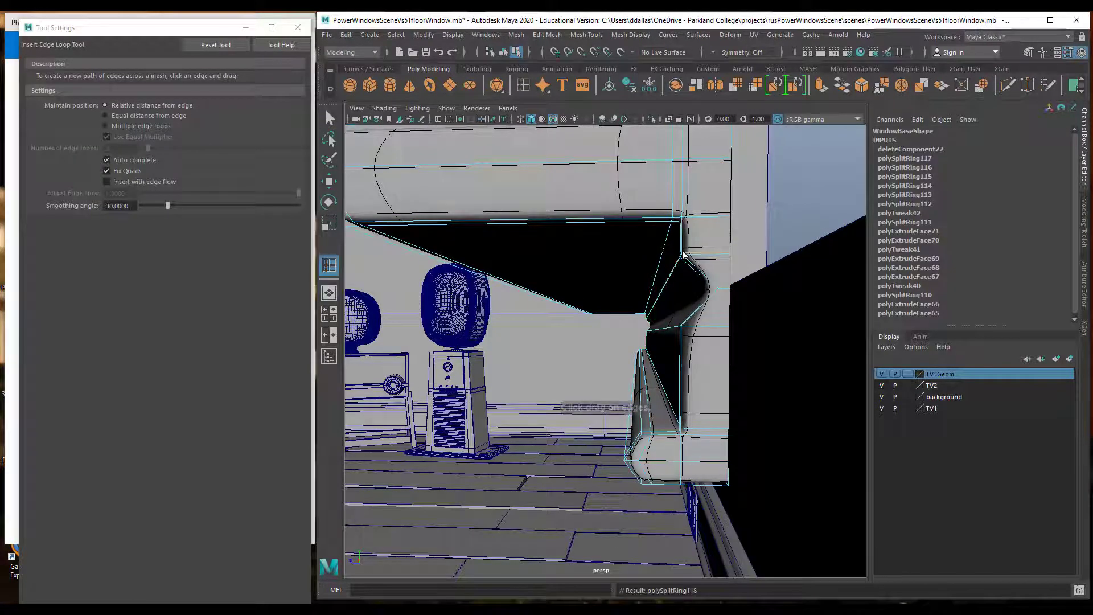
{"action": "left_click", "coordinate": [682, 331]}
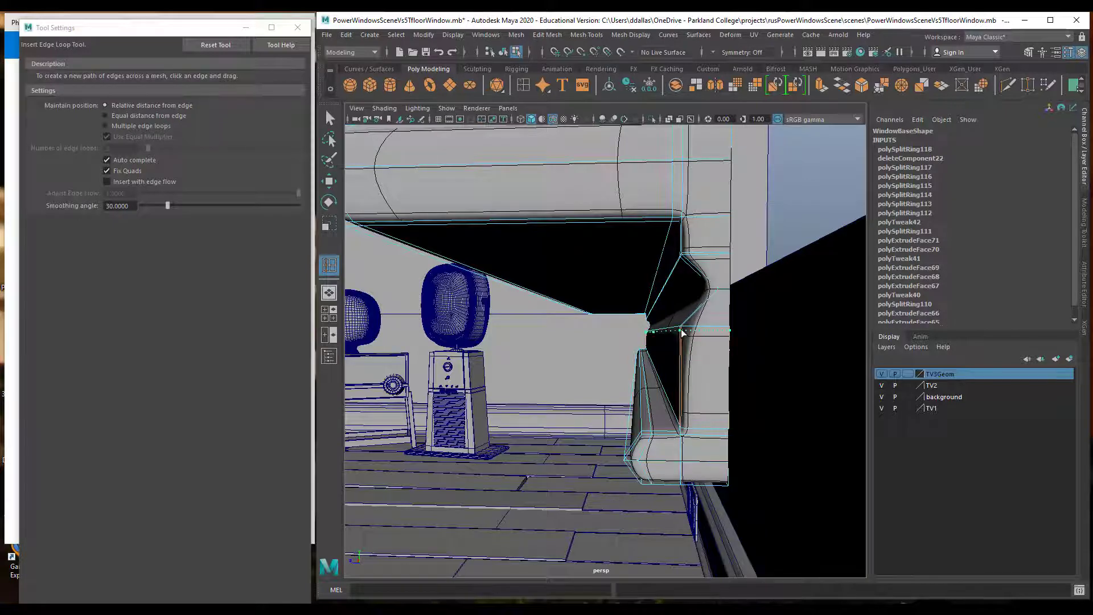
{"action": "left_click_drag", "start_coordinate": [682, 333], "coordinate": [684, 332]}
{"action": "left_click", "coordinate": [718, 295]}
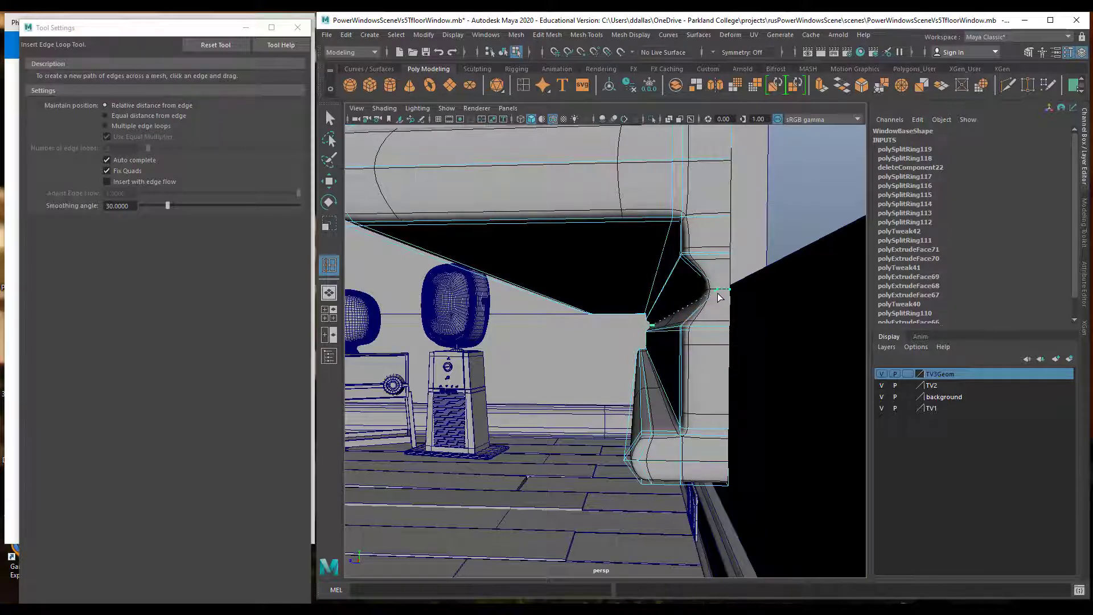
Insert two edge loops around the notch in the window sill's trim profile, preview it smoothed, and return to object selection.
{"action": "left_click", "coordinate": [718, 300]}
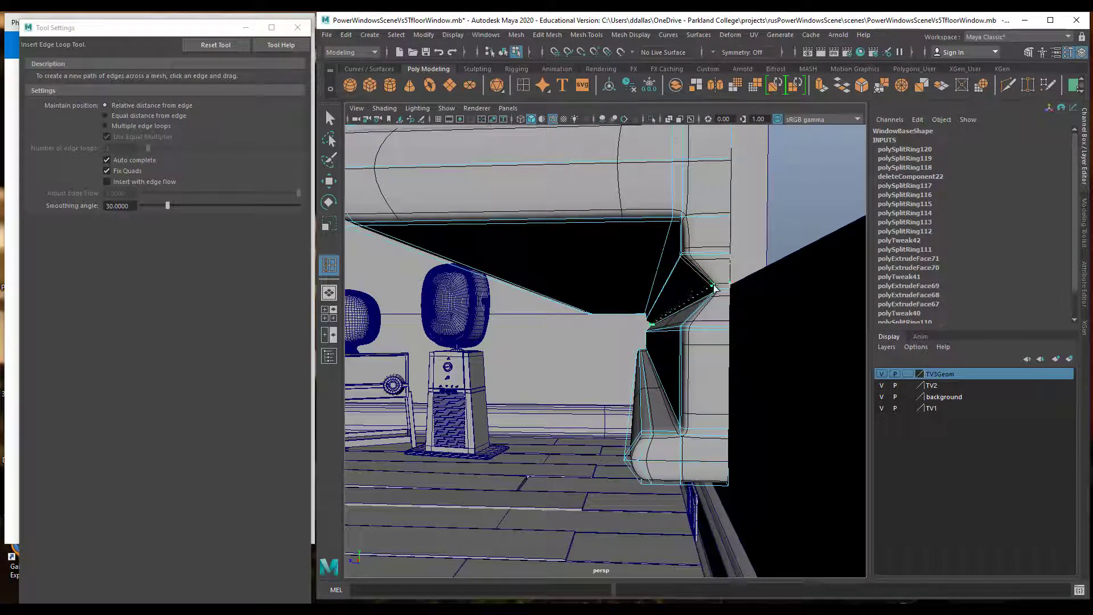
{"action": "left_click_drag", "start_coordinate": [715, 288], "coordinate": [718, 299]}
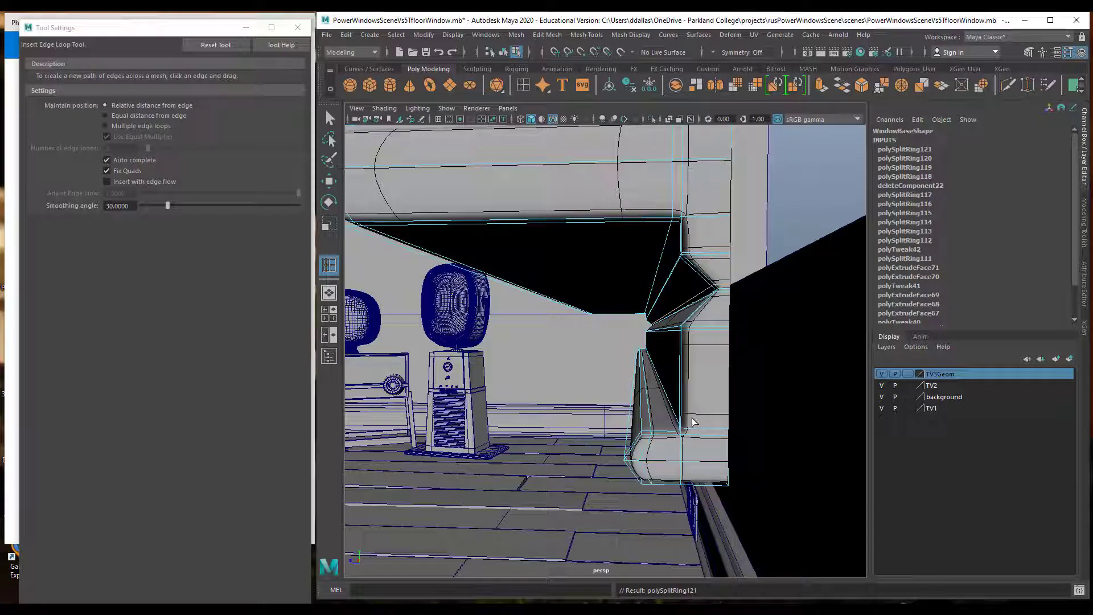
{"action": "left_click_drag", "start_coordinate": [693, 421], "coordinate": [653, 362], "text": "alt"}
{"action": "key", "text": "3"}
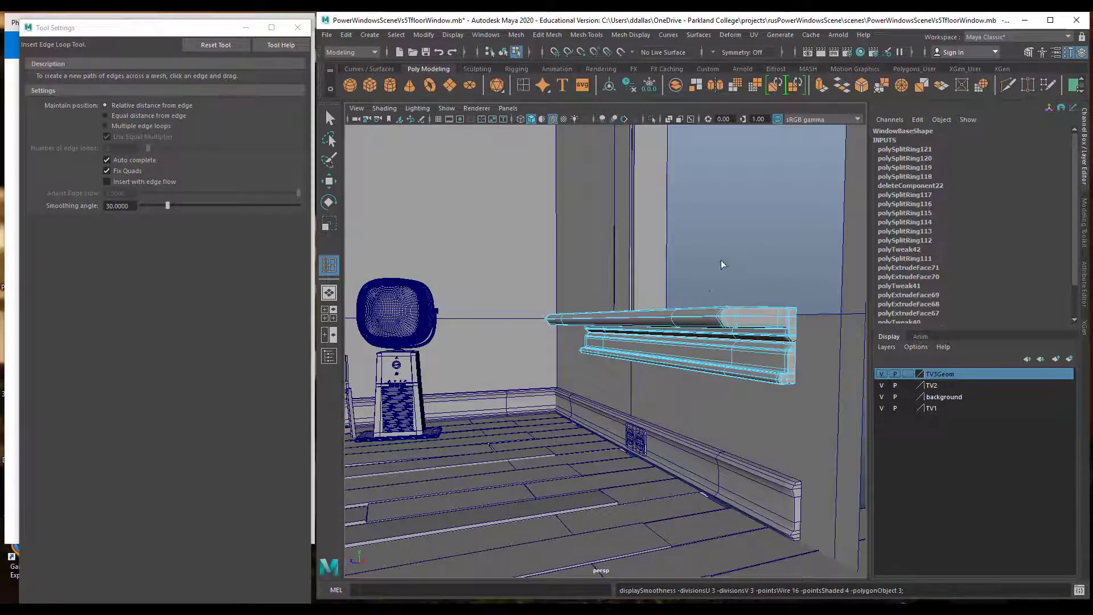
{"action": "right_click_drag", "start_coordinate": [701, 310], "coordinate": [749, 289]}
{"action": "key", "text": "q"}
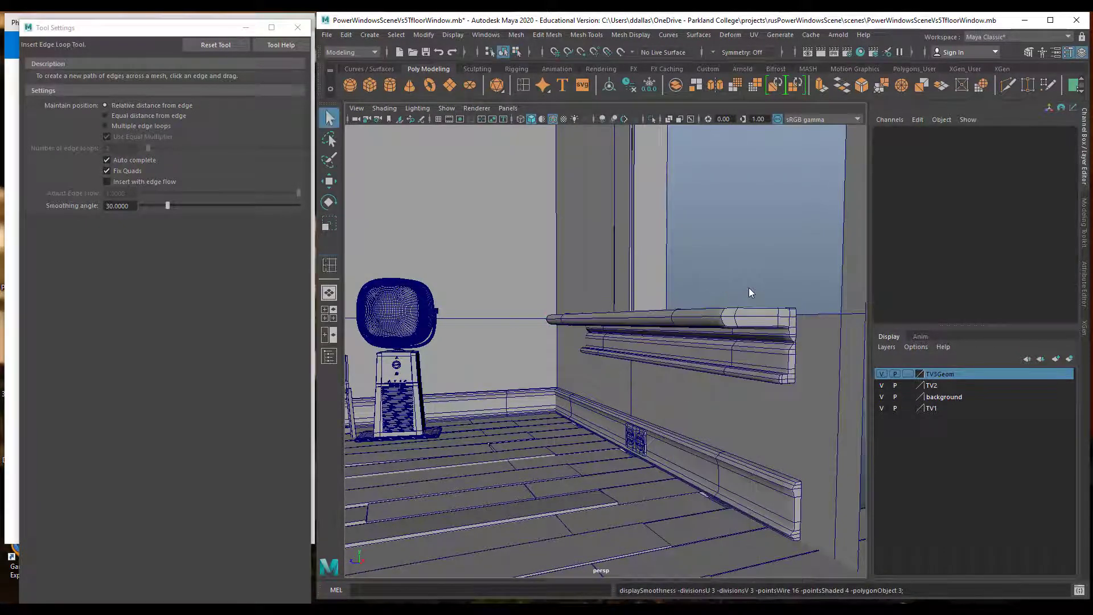
{"action": "left_click_drag", "start_coordinate": [739, 345], "coordinate": [705, 339], "text": "alt"}
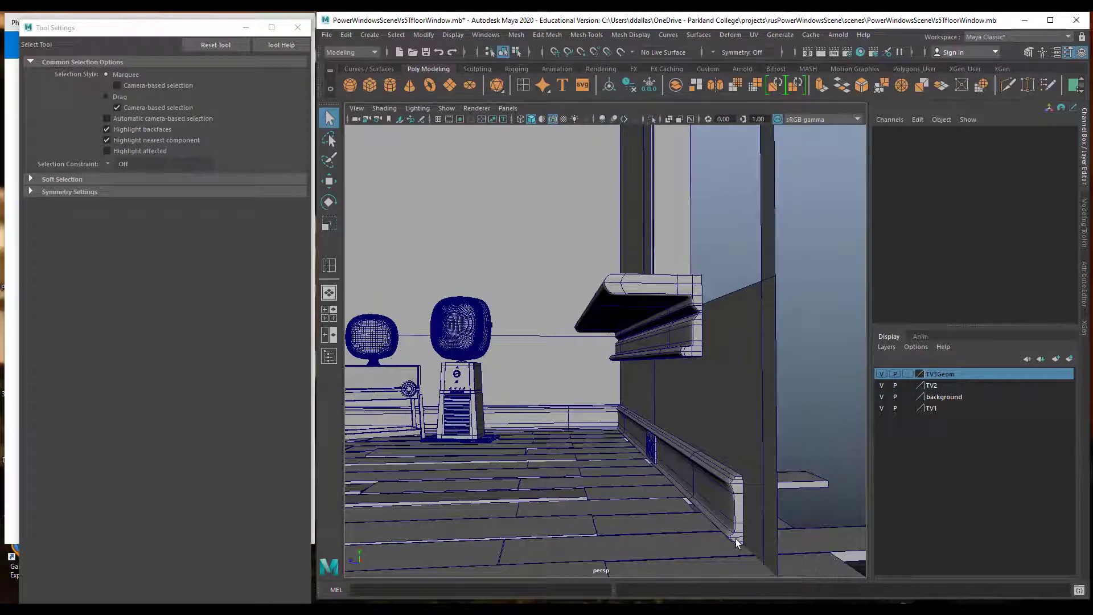
Move the window sill toward the window wall, to about Translate X 1.063 and Translate Z -2.369.
{"action": "left_click", "coordinate": [664, 285]}
{"action": "left_click_drag", "start_coordinate": [664, 285], "coordinate": [756, 343], "text": "alt"}
{"action": "key", "text": "w"}
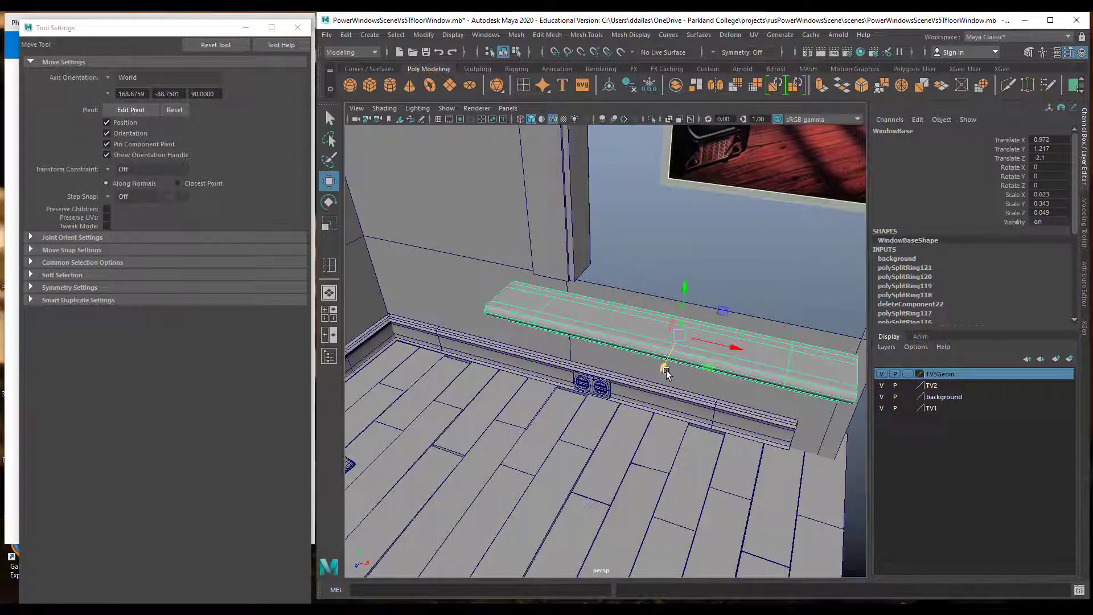
{"action": "left_click_drag", "start_coordinate": [661, 361], "coordinate": [688, 348]}
{"action": "left_click_drag", "start_coordinate": [762, 333], "coordinate": [681, 306], "text": "alt"}
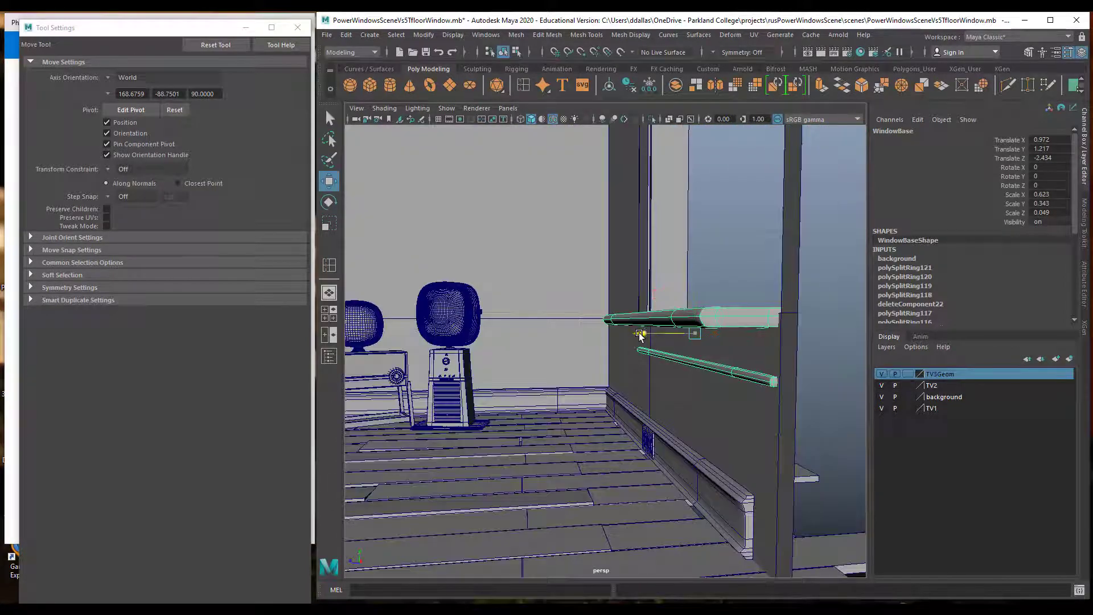
{"action": "left_click_drag", "start_coordinate": [640, 335], "coordinate": [762, 335]}
Show the shot camera beside the perspective view, minimize the tool settings, and zoom the reference picture out to the whole cover.
{"action": "key", "text": "space"}
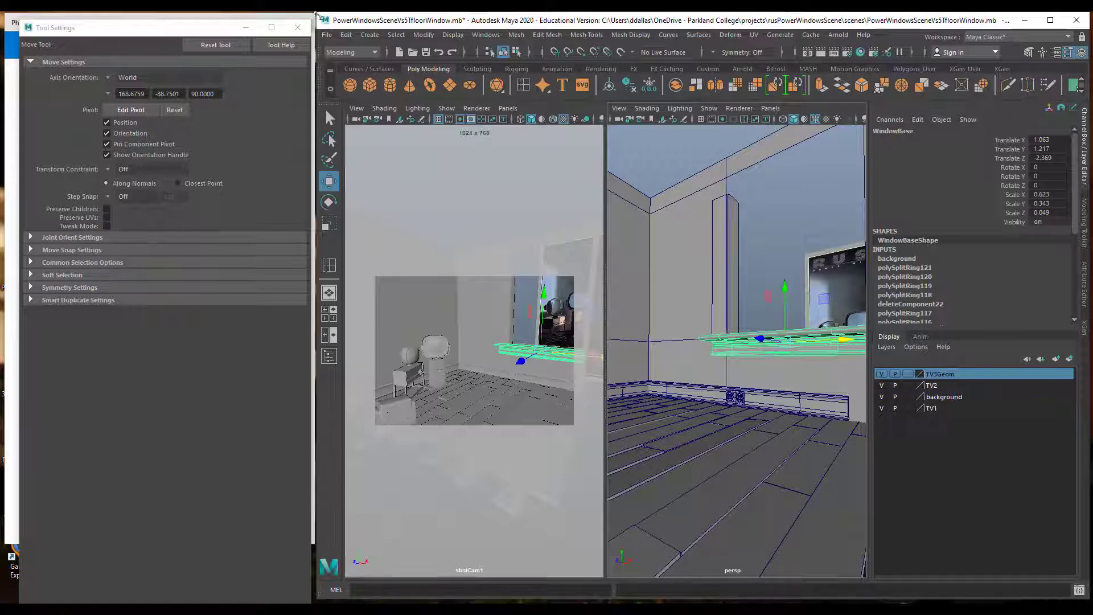
{"action": "left_click", "coordinate": [246, 27]}
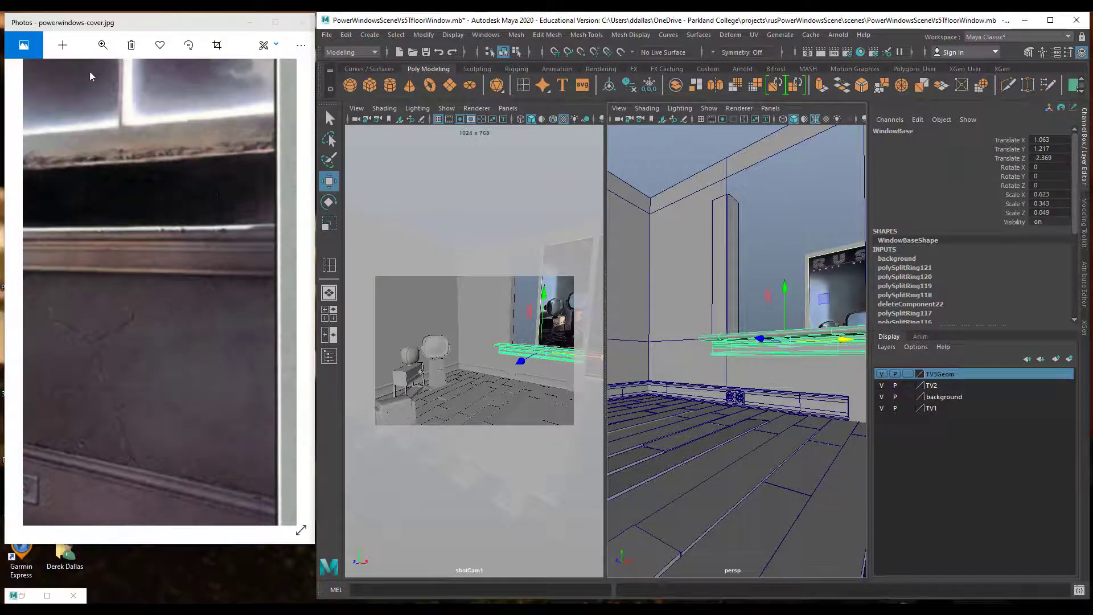
{"action": "left_click", "coordinate": [103, 45]}
{"action": "left_click_drag", "start_coordinate": [75, 74], "coordinate": [49, 75]}
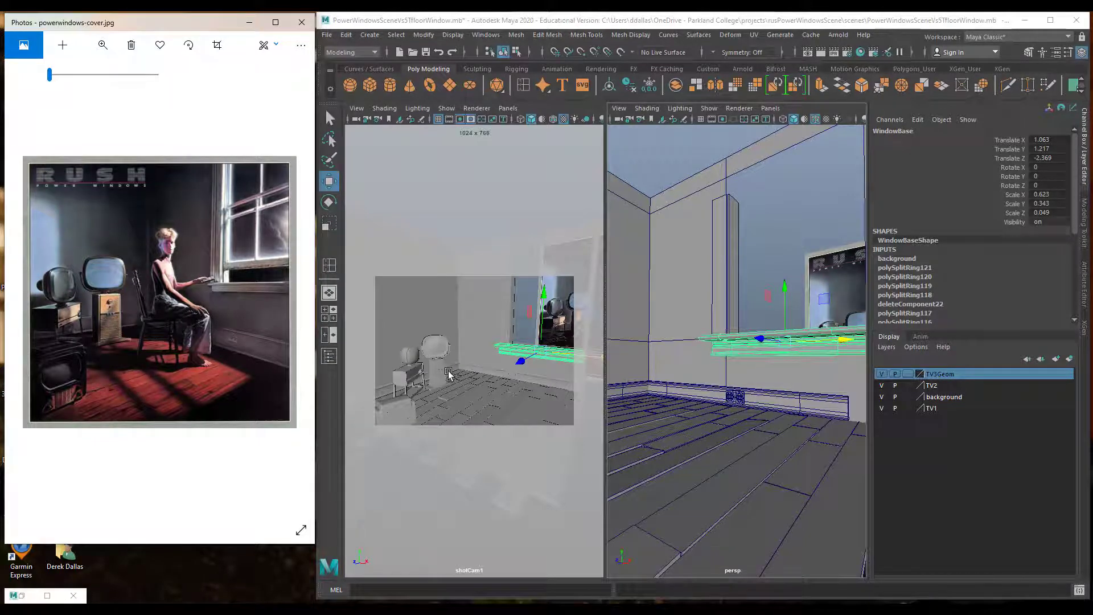
Raise the window sill slightly in the shotCam1 view to match its height in the reference picture.
{"action": "left_click", "coordinate": [534, 353]}
{"action": "key", "text": "space"}
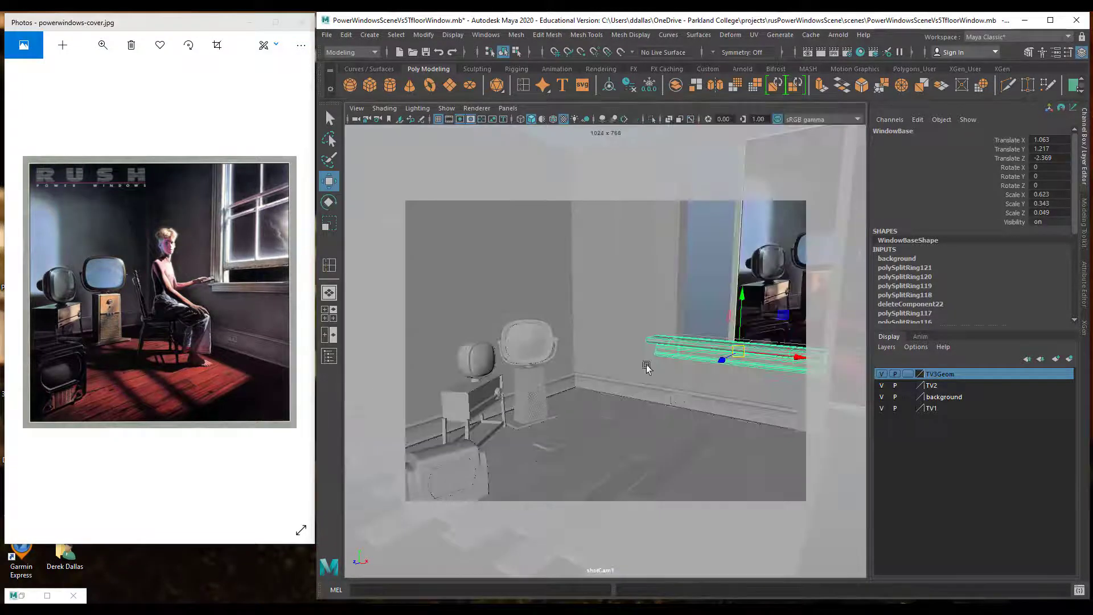
{"action": "left_click_drag", "start_coordinate": [746, 304], "coordinate": [766, 290]}
{"action": "left_click", "coordinate": [649, 297]}
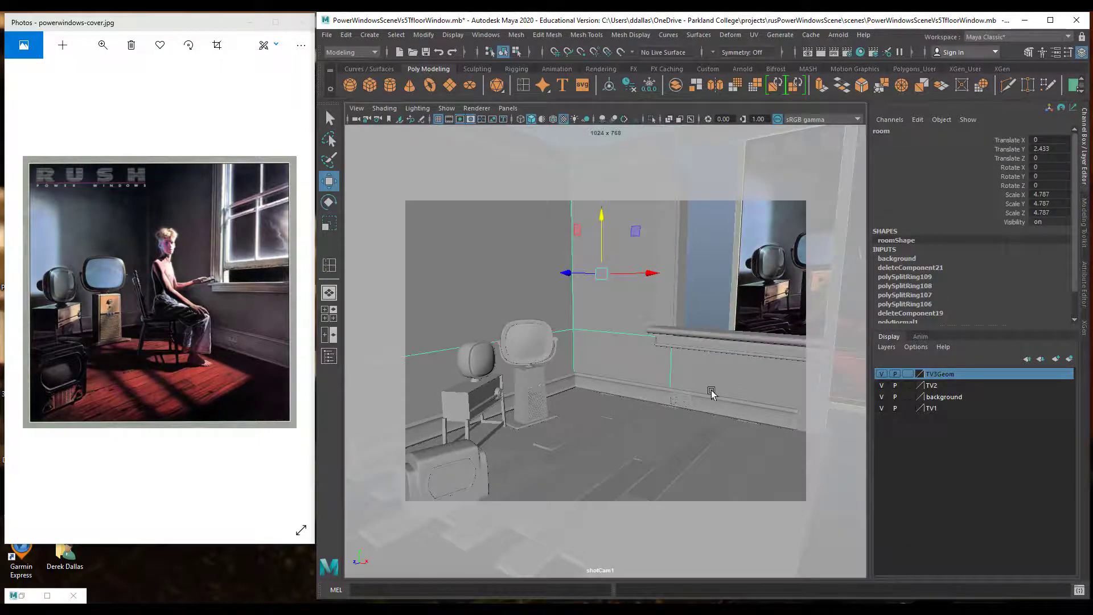
Examine the sill and window frame in the perspective view and compare them with a close-up of the reference picture.
{"action": "key", "text": "space"}
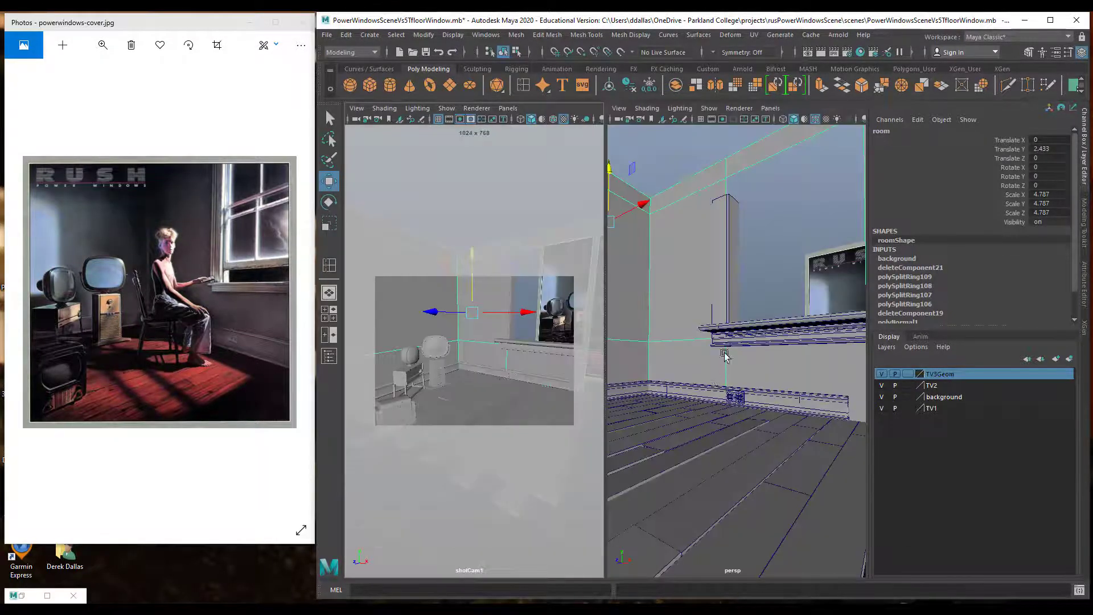
{"action": "key", "text": "space"}
{"action": "left_click_drag", "start_coordinate": [696, 358], "coordinate": [745, 370], "text": "alt"}
{"action": "right_click_drag", "start_coordinate": [745, 370], "coordinate": [647, 339], "text": "alt"}
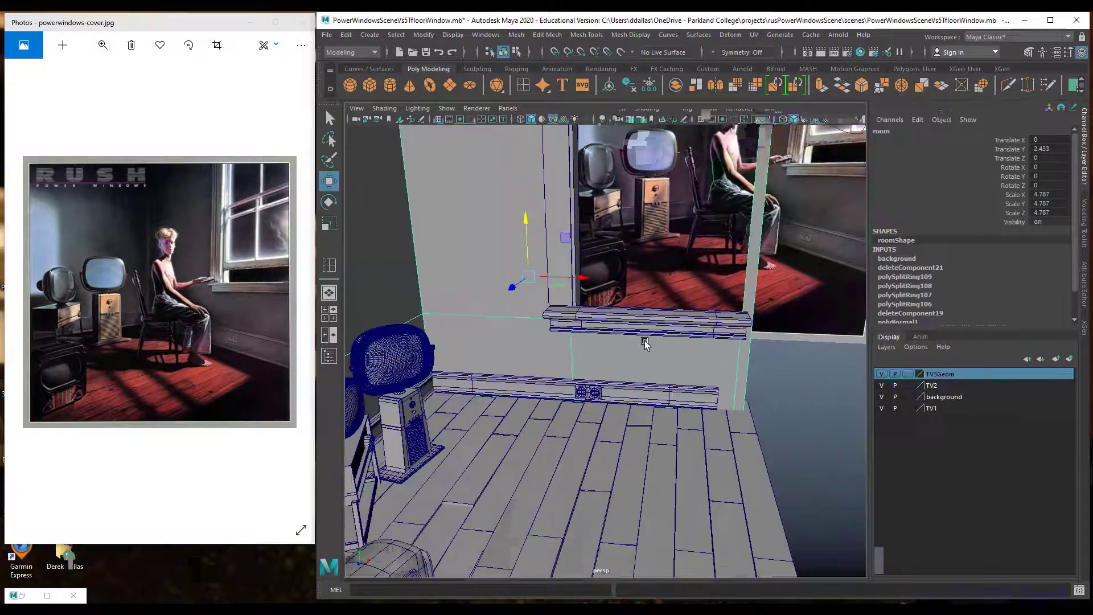
{"action": "middle_click_drag", "start_coordinate": [647, 339], "coordinate": [624, 378], "text": "alt"}
{"action": "left_click_drag", "start_coordinate": [625, 378], "coordinate": [604, 380], "text": "alt"}
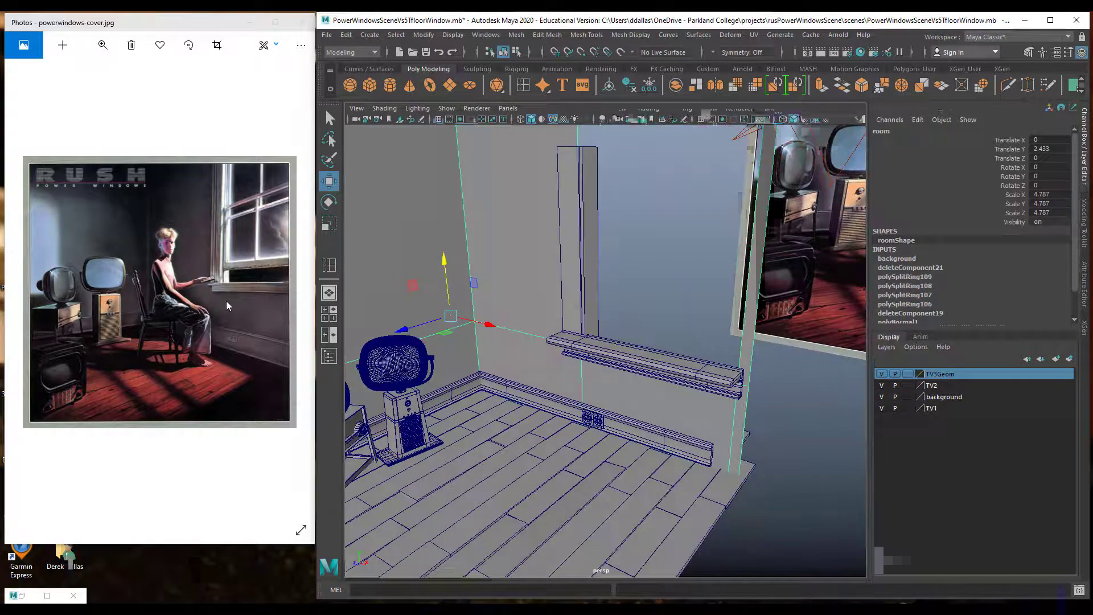
{"action": "left_click", "coordinate": [217, 237]}
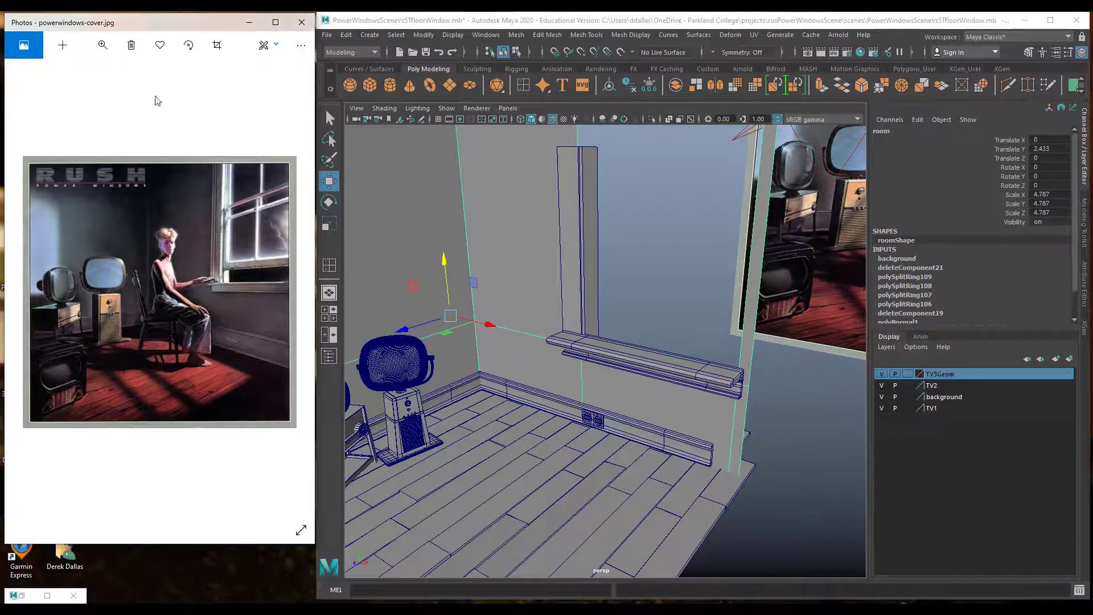
{"action": "left_click", "coordinate": [102, 45]}
{"action": "left_click", "coordinate": [103, 45]}
{"action": "left_click_drag", "start_coordinate": [50, 75], "coordinate": [74, 75]}
{"action": "left_click_drag", "start_coordinate": [256, 196], "coordinate": [161, 244]}
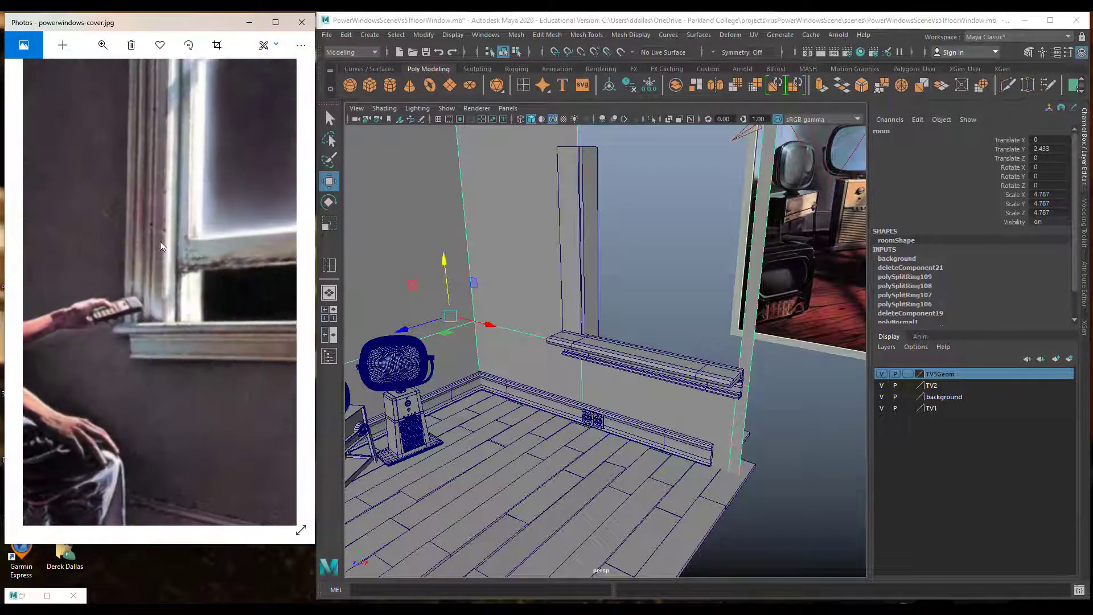
{"action": "left_click_drag", "start_coordinate": [194, 192], "coordinate": [171, 208]}
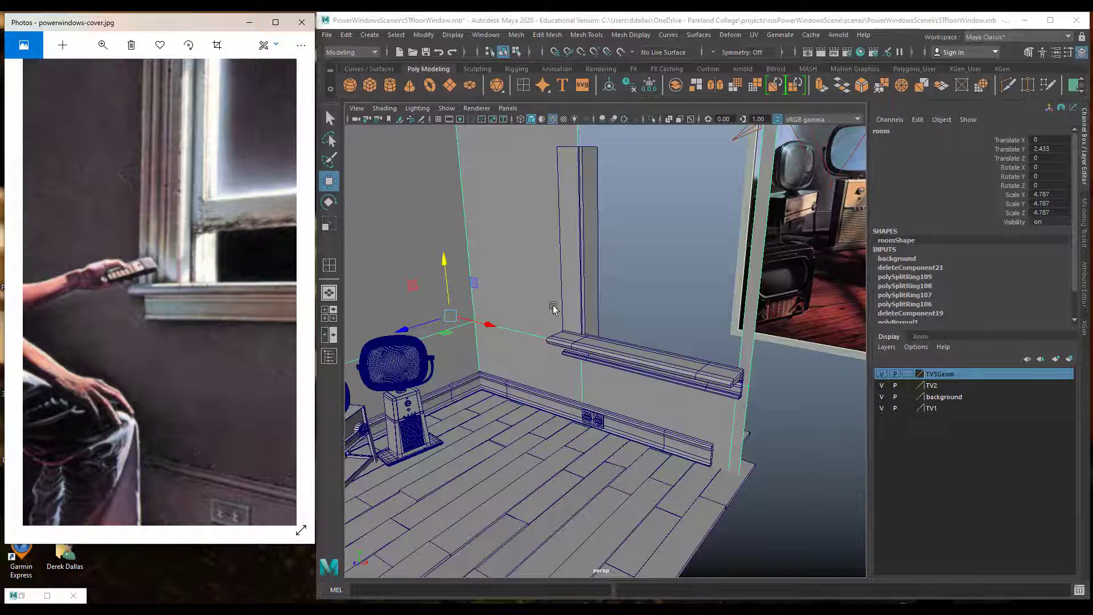
Review the whole room model and examine the wooden chair in the reference picture.
{"action": "left_click_drag", "start_coordinate": [549, 383], "coordinate": [565, 289], "text": "alt"}
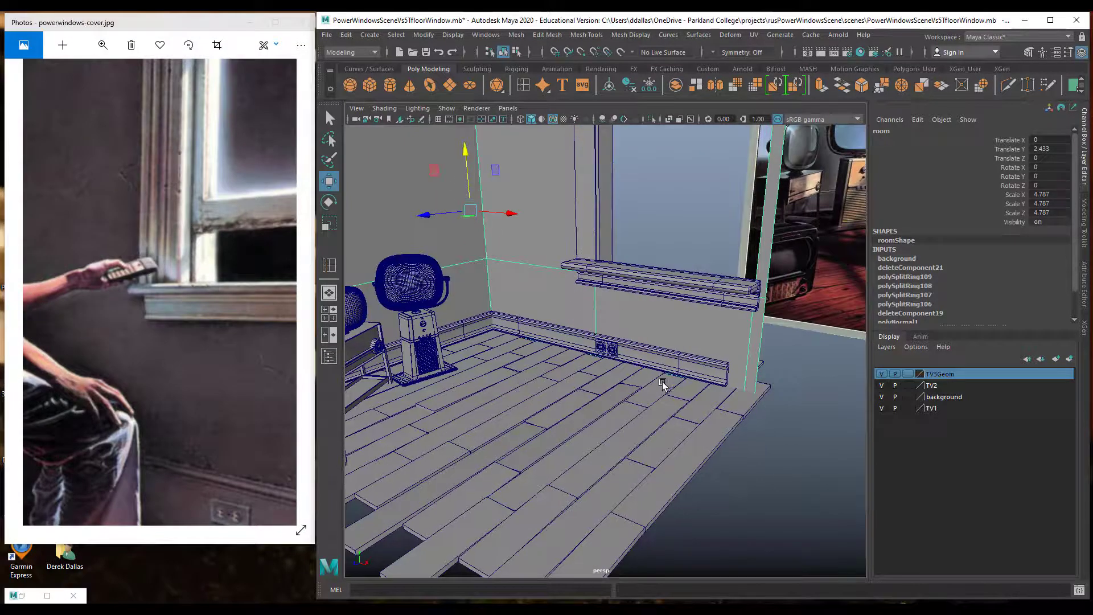
{"action": "right_click_drag", "start_coordinate": [662, 381], "coordinate": [573, 366], "text": "alt"}
{"action": "middle_click_drag", "start_coordinate": [573, 365], "coordinate": [650, 377], "text": "alt"}
{"action": "mouse_move", "coordinate": [649, 377]}
{"action": "left_mouse_down", "text": "alt"}
{"action": "mouse_move", "coordinate": [590, 386]}
{"action": "mouse_move", "coordinate": [635, 374]}
{"action": "left_mouse_up", "text": "alt"}
{"action": "left_click", "coordinate": [177, 370]}
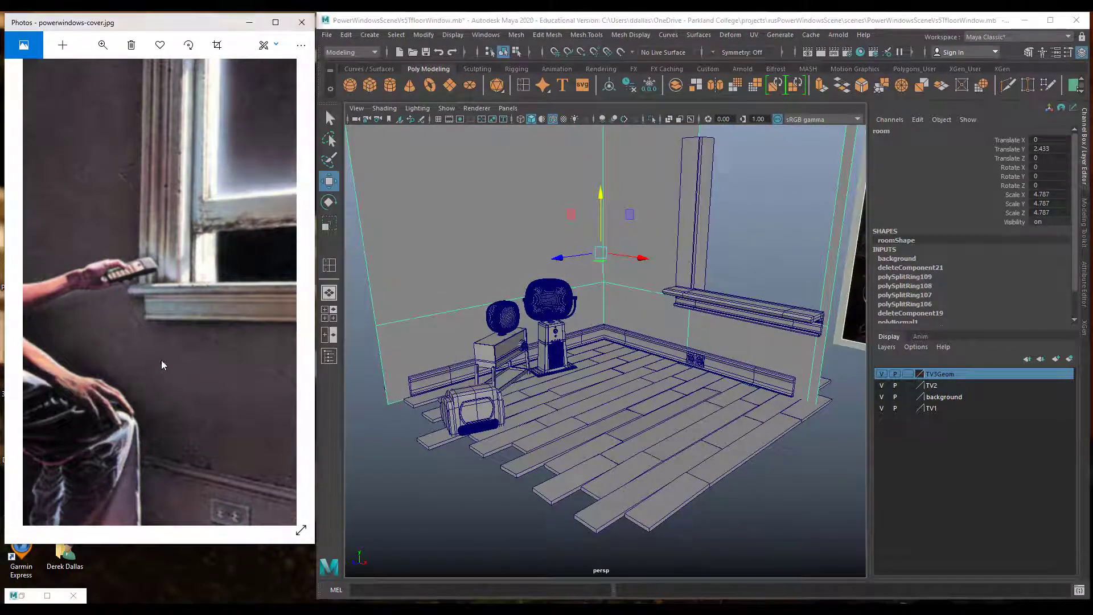
{"action": "mouse_move", "coordinate": [122, 379]}
{"action": "left_mouse_down"}
{"action": "mouse_move", "coordinate": [273, 393]}
{"action": "mouse_move", "coordinate": [75, 309]}
{"action": "left_mouse_up"}
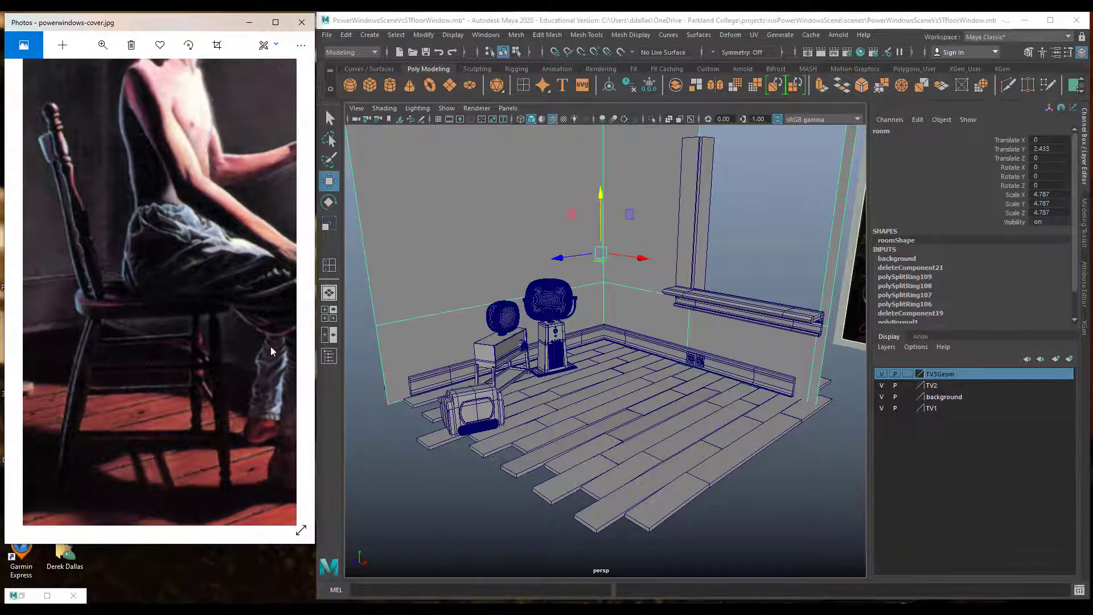
{"action": "left_click_drag", "start_coordinate": [155, 366], "coordinate": [171, 387]}
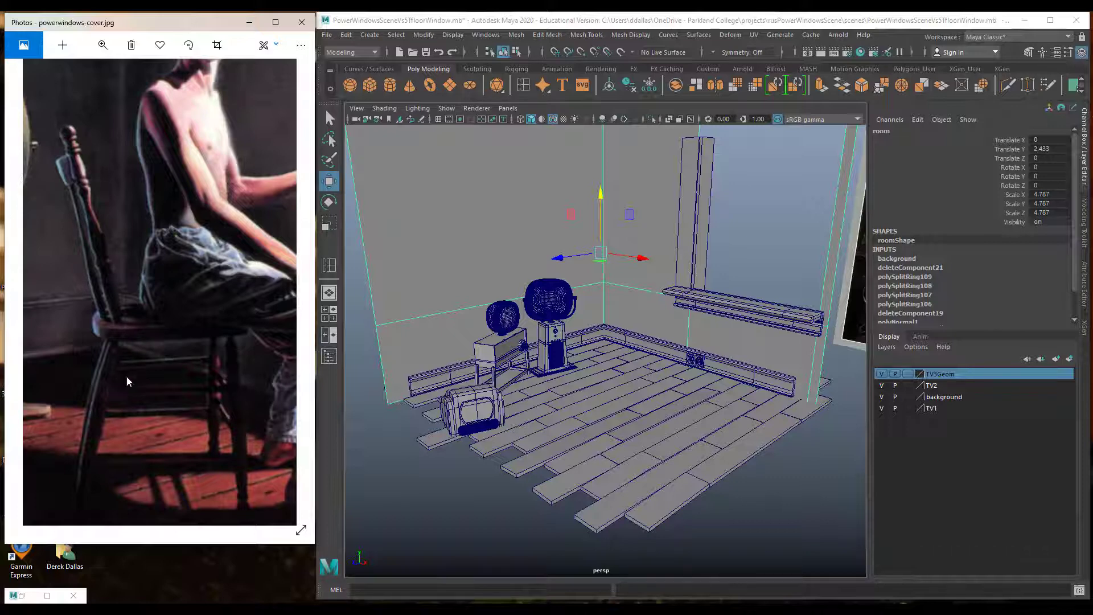
Save the current scene file with the whole room in view.
{"action": "left_click_drag", "start_coordinate": [690, 343], "coordinate": [681, 329], "text": "alt"}
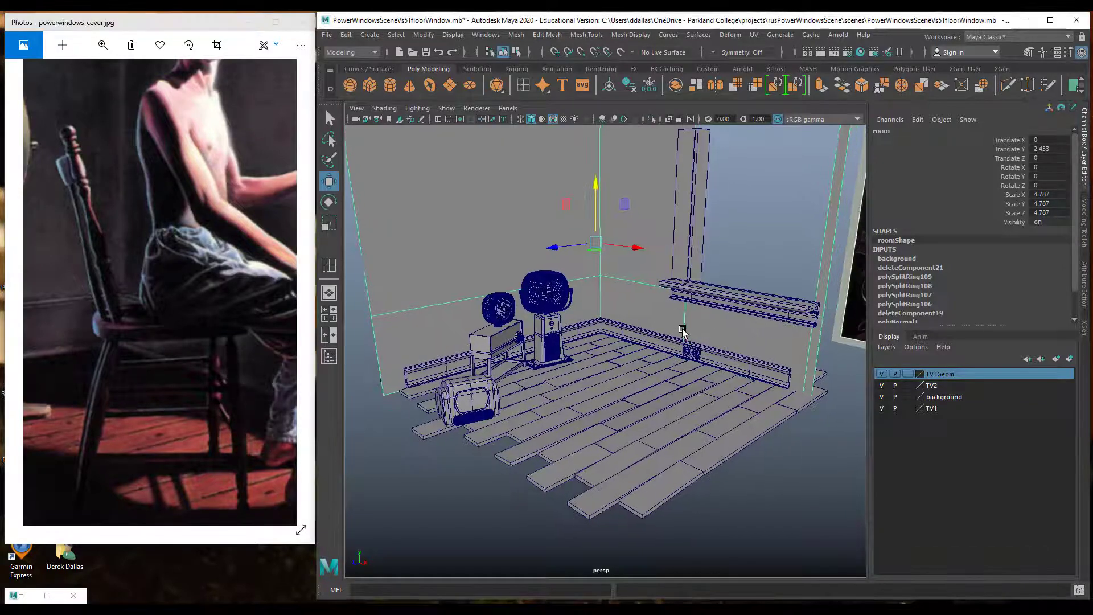
{"action": "scroll", "coordinate": [682, 328], "scroll_direction": "down", "scroll_amount": 3}
{"action": "left_click", "coordinate": [426, 52]}
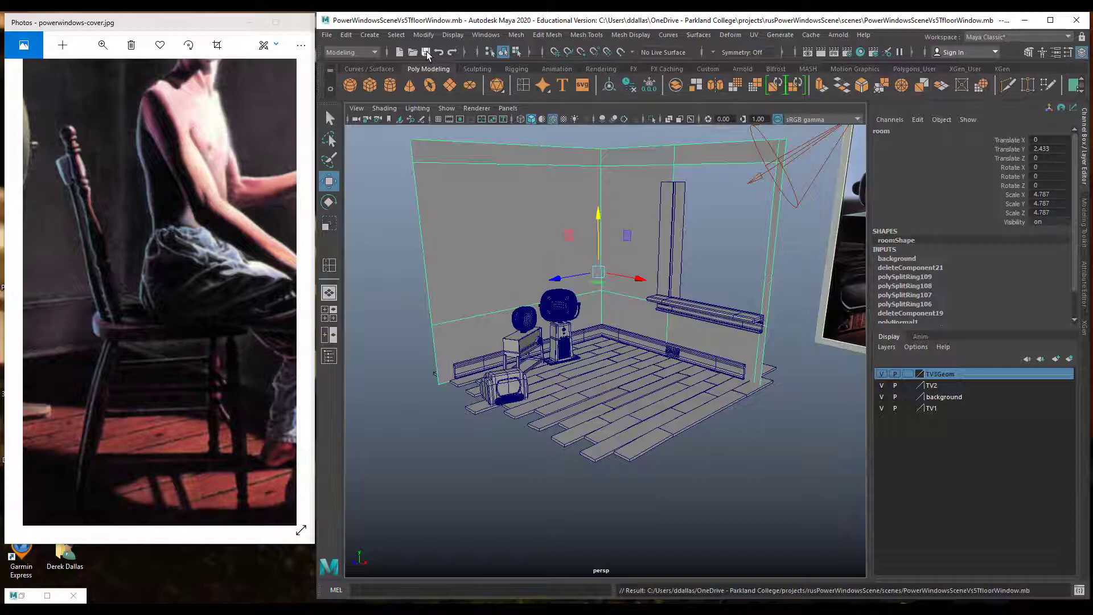
Create a polygon cube for the chair's seat and rename it chairSeat1.
{"action": "left_click", "coordinate": [369, 35]}
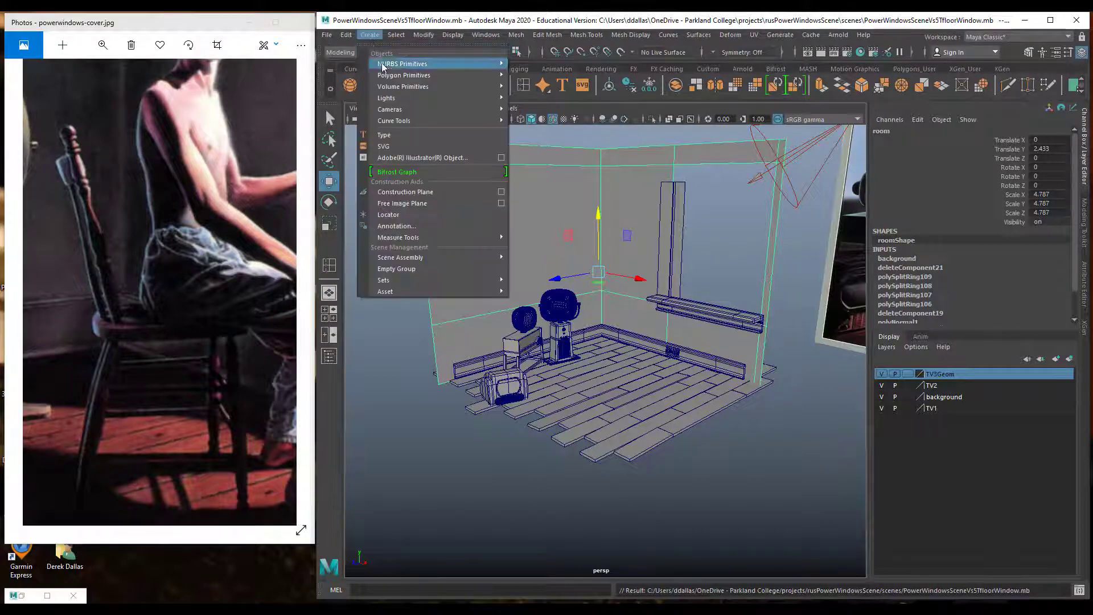
{"action": "mouse_move", "coordinate": [481, 76]}
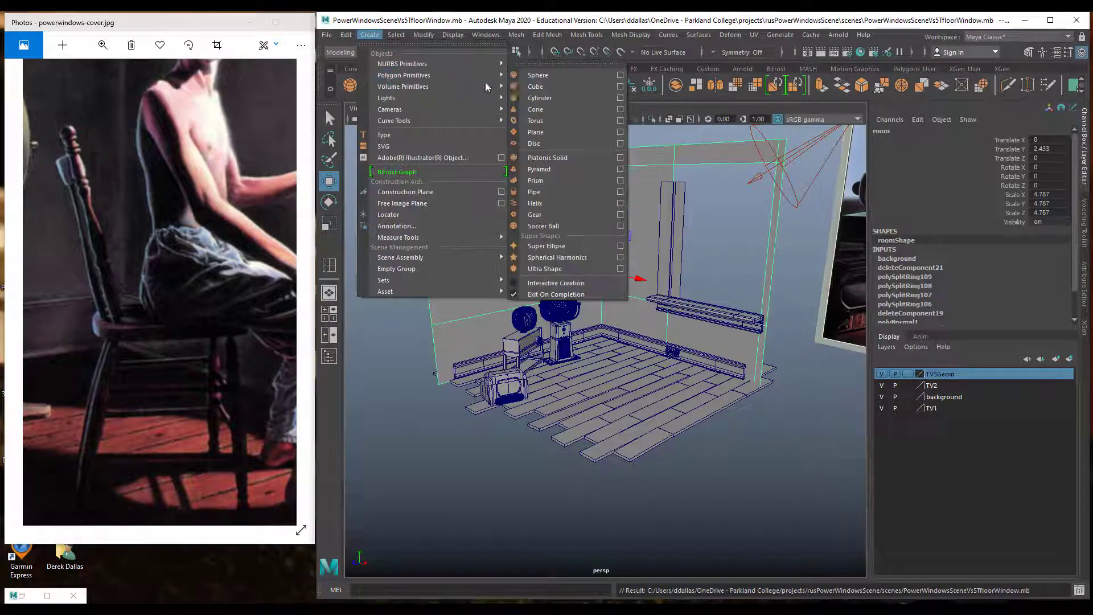
{"action": "left_click", "coordinate": [537, 86]}
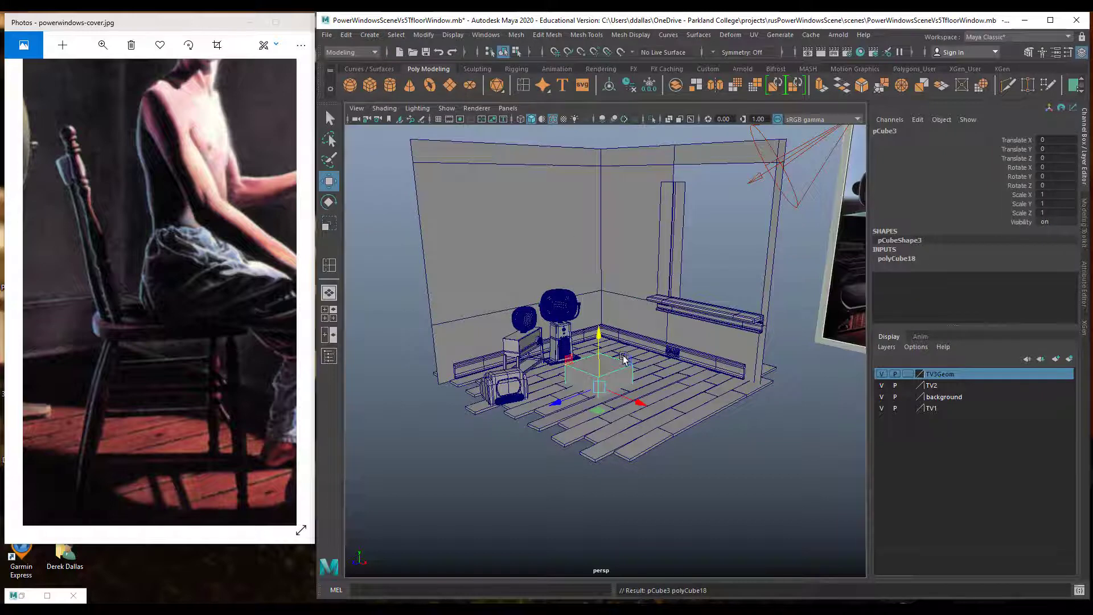
{"action": "double_click", "coordinate": [893, 131]}
{"action": "type", "text": "chal"}
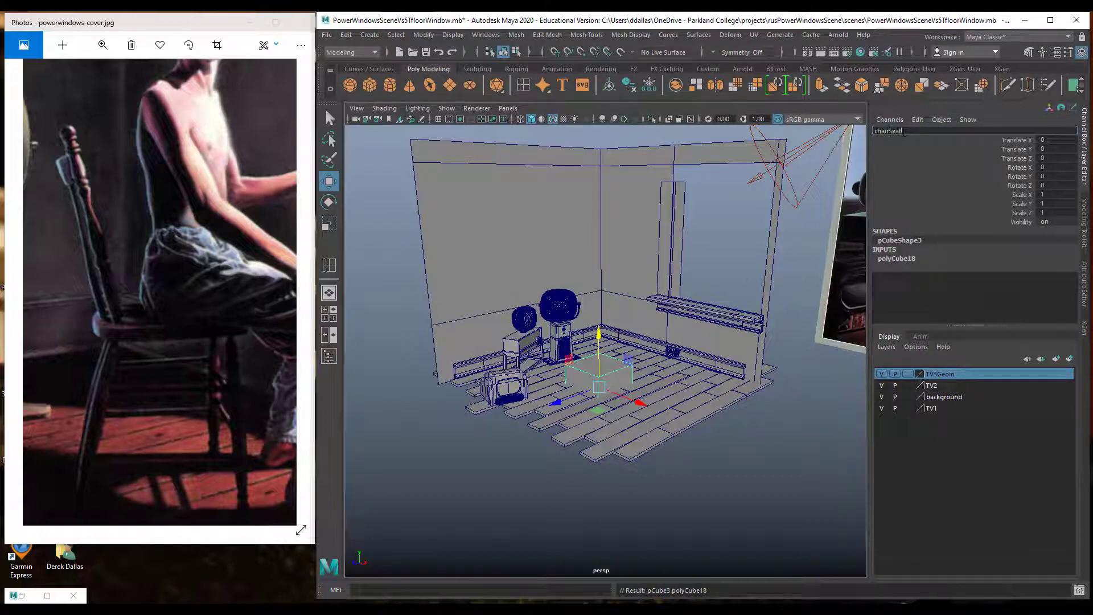
{"action": "key", "text": "Return"}
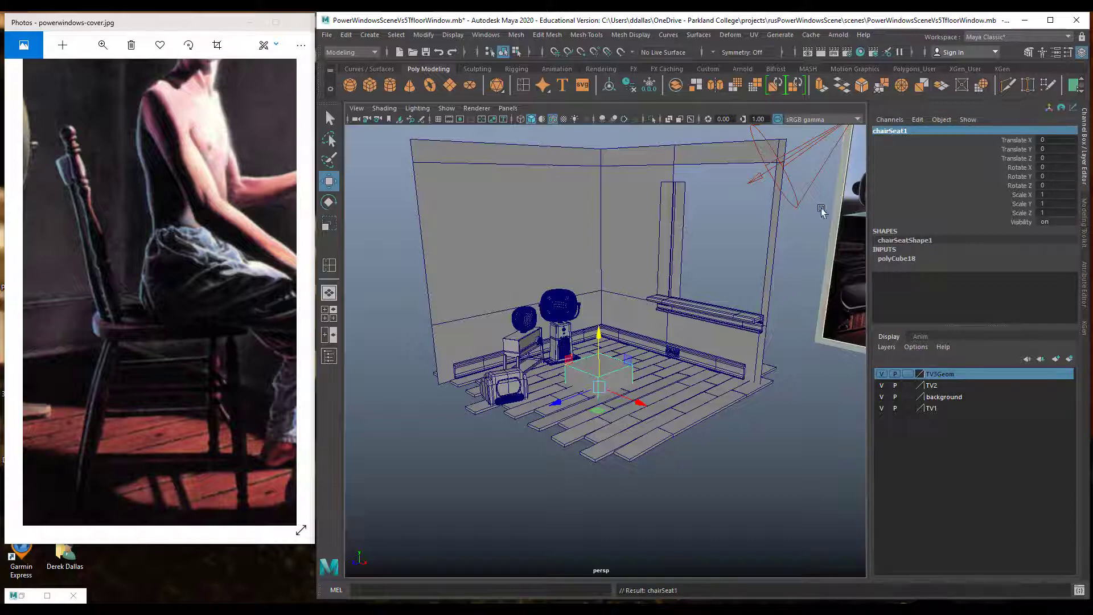
Move the seat cube to about Translate X 0.792 and Y 0.769, and flatten it to about 0.097 in Scale Y.
{"action": "left_click_drag", "start_coordinate": [602, 337], "coordinate": [601, 302]}
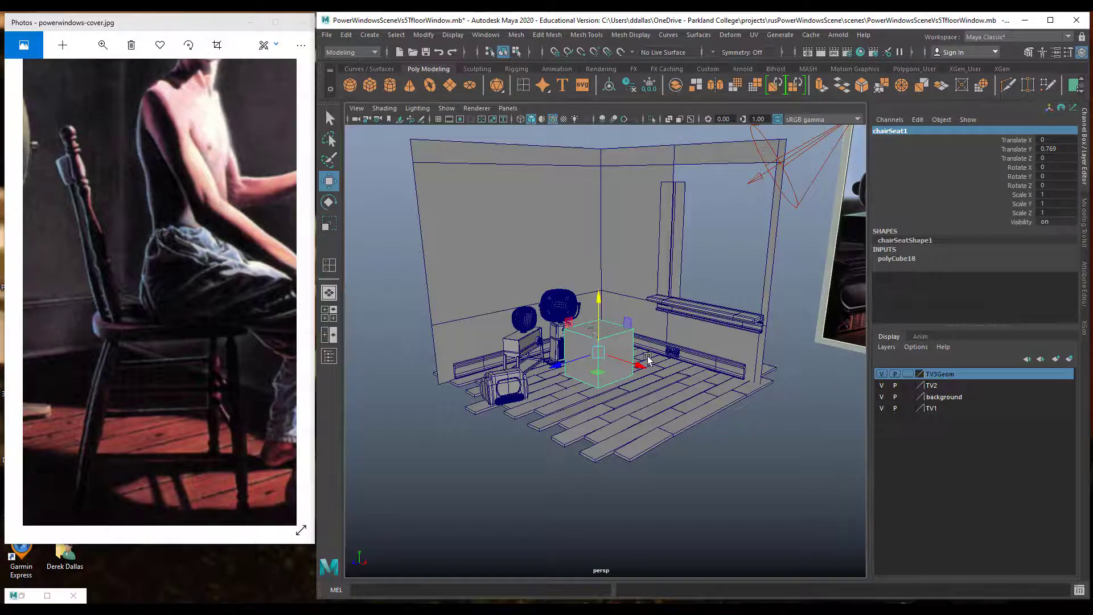
{"action": "left_click_drag", "start_coordinate": [652, 371], "coordinate": [670, 385]}
{"action": "key", "text": "e"}
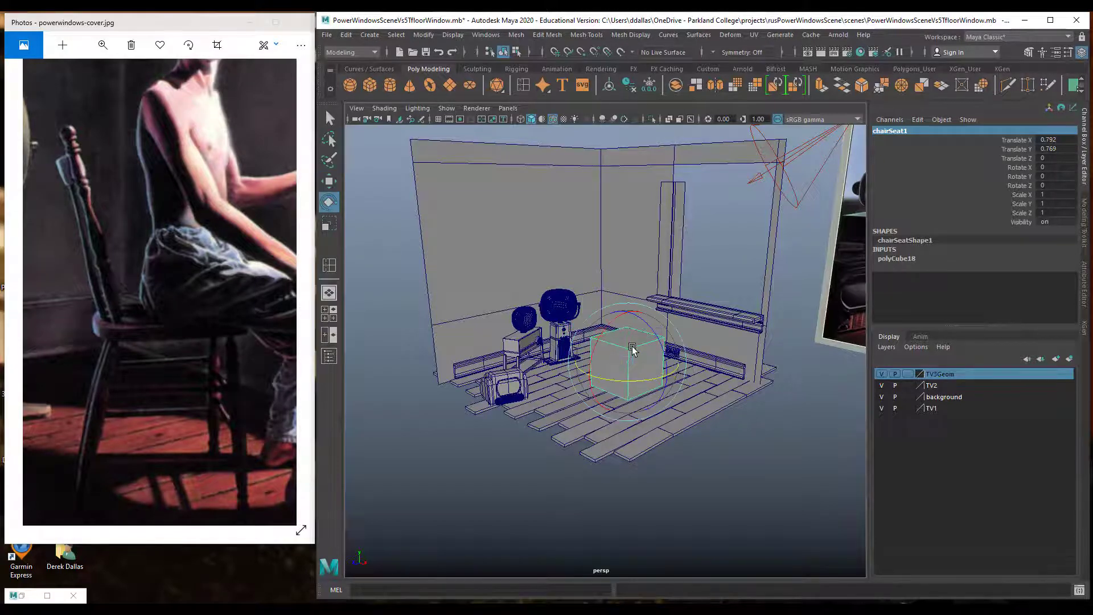
{"action": "key", "text": "w"}
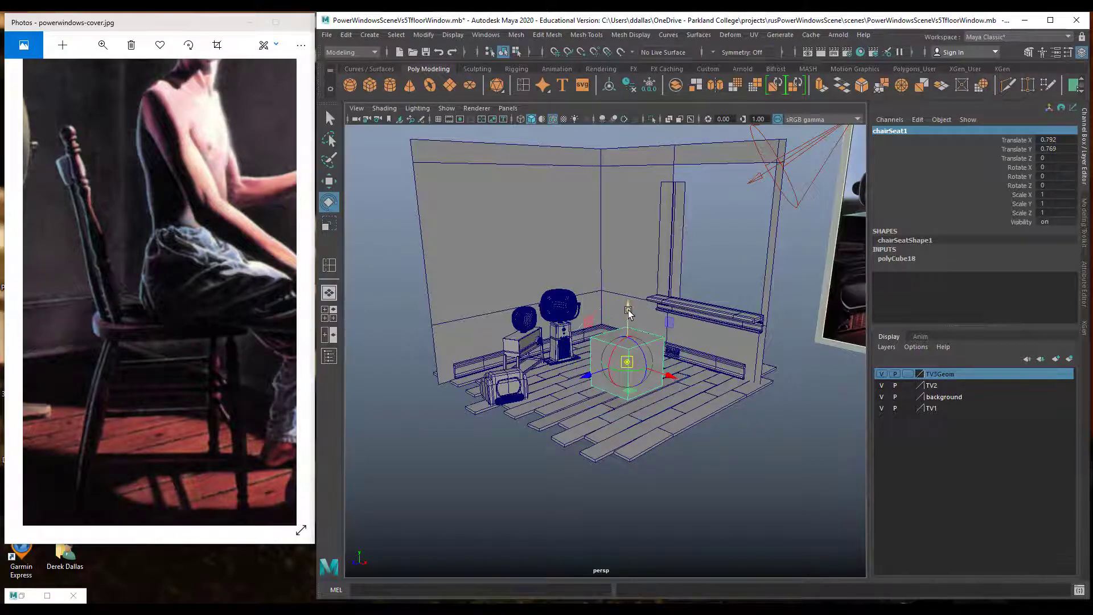
{"action": "key", "text": "r"}
{"action": "left_click_drag", "start_coordinate": [628, 312], "coordinate": [655, 387]}
Insert an edge loop down the middle of the flat chair seat, running from front to back.
{"action": "right_click_drag", "start_coordinate": [706, 393], "coordinate": [797, 392], "text": "alt"}
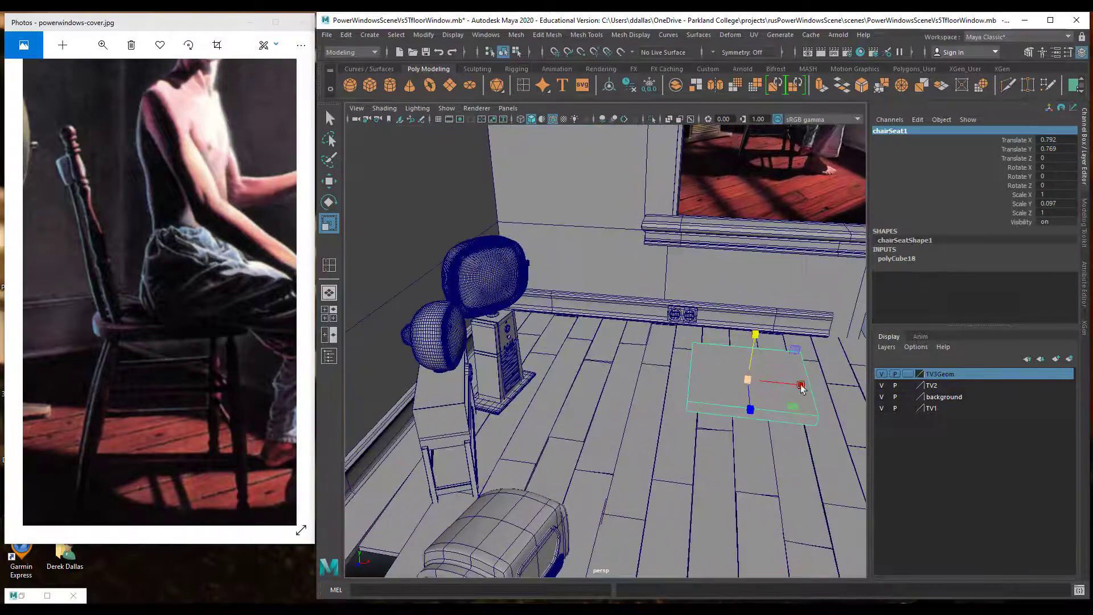
{"action": "middle_click_drag", "start_coordinate": [760, 374], "coordinate": [642, 329], "text": "alt"}
{"action": "left_click_drag", "start_coordinate": [610, 329], "coordinate": [607, 347], "text": "alt"}
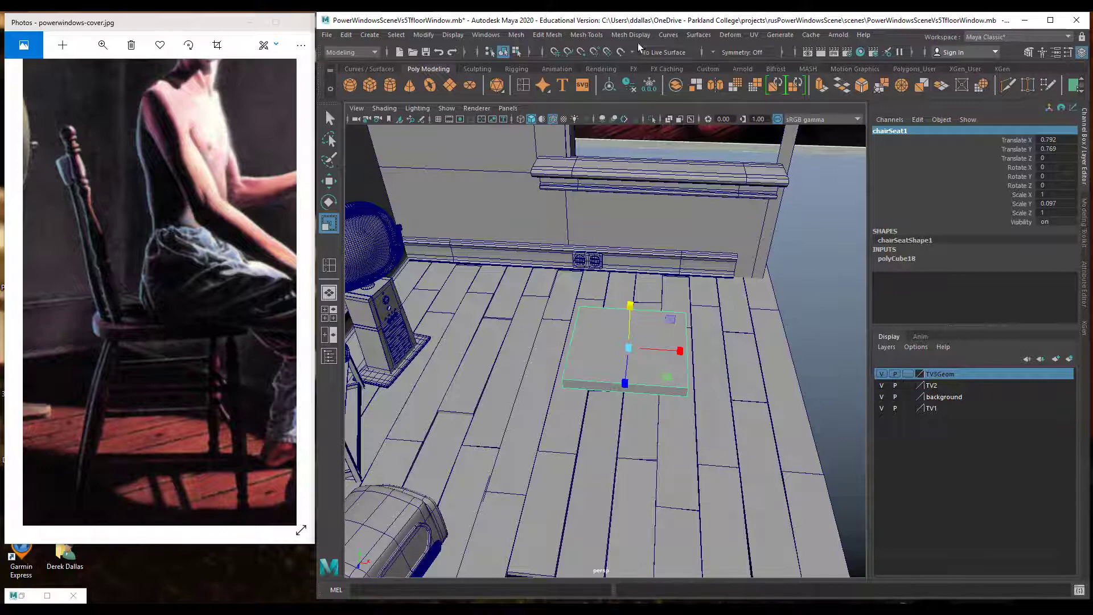
{"action": "left_click", "coordinate": [587, 35]}
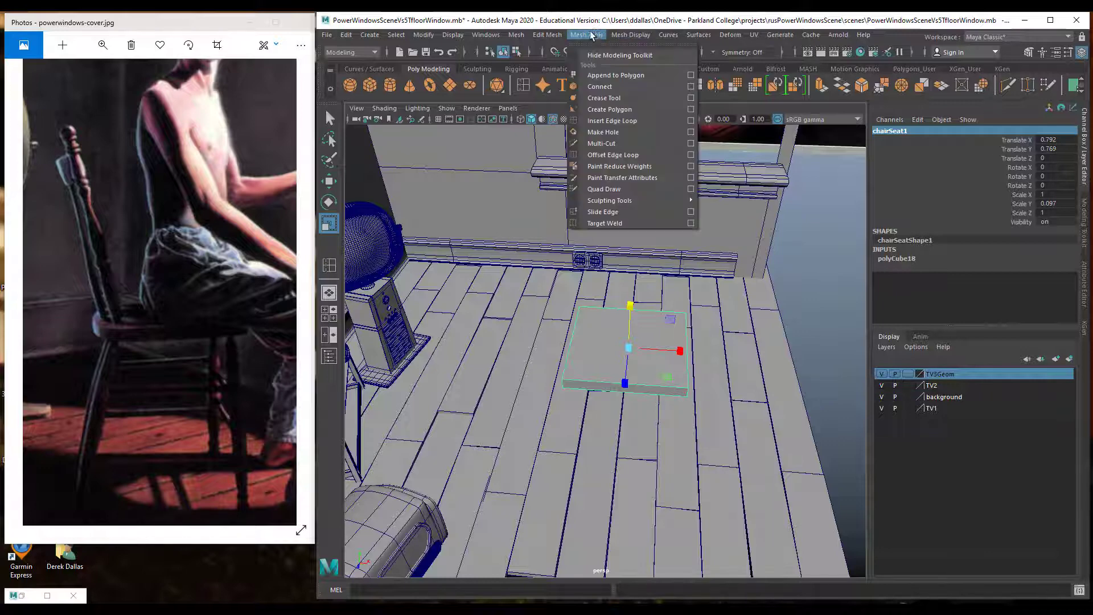
{"action": "left_click", "coordinate": [620, 143]}
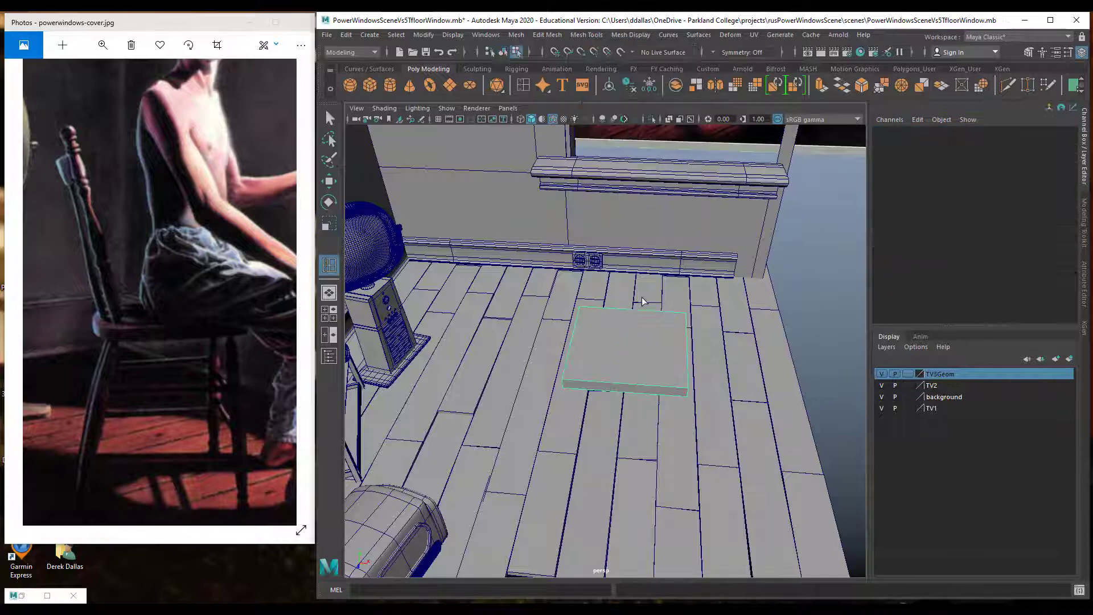
{"action": "left_click", "coordinate": [622, 383]}
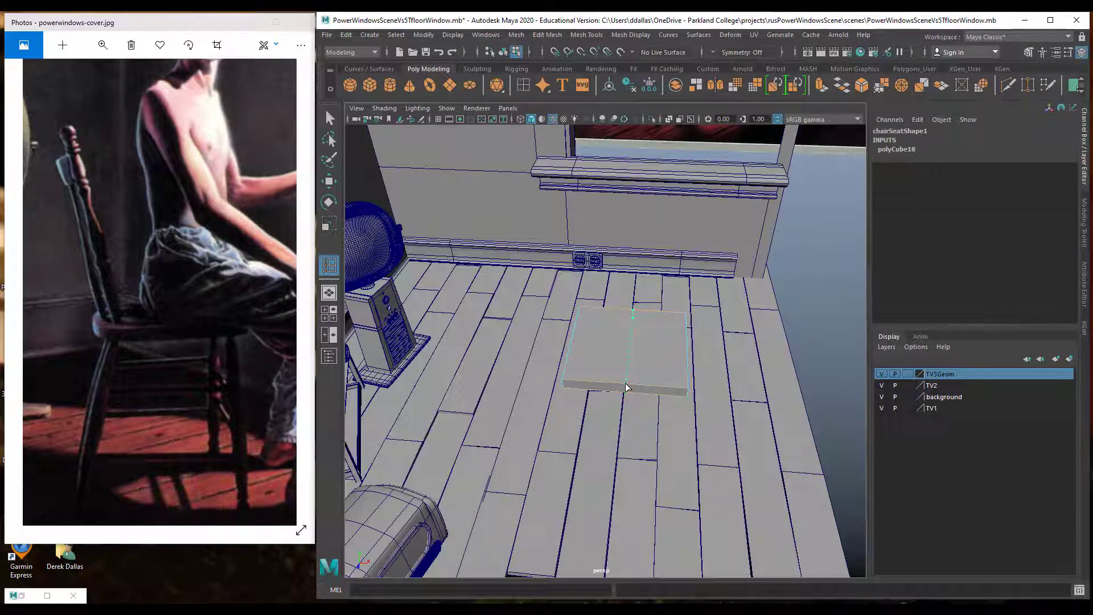
{"action": "left_click", "coordinate": [626, 387], "text": "ctrl"}
{"action": "key", "text": "w"}
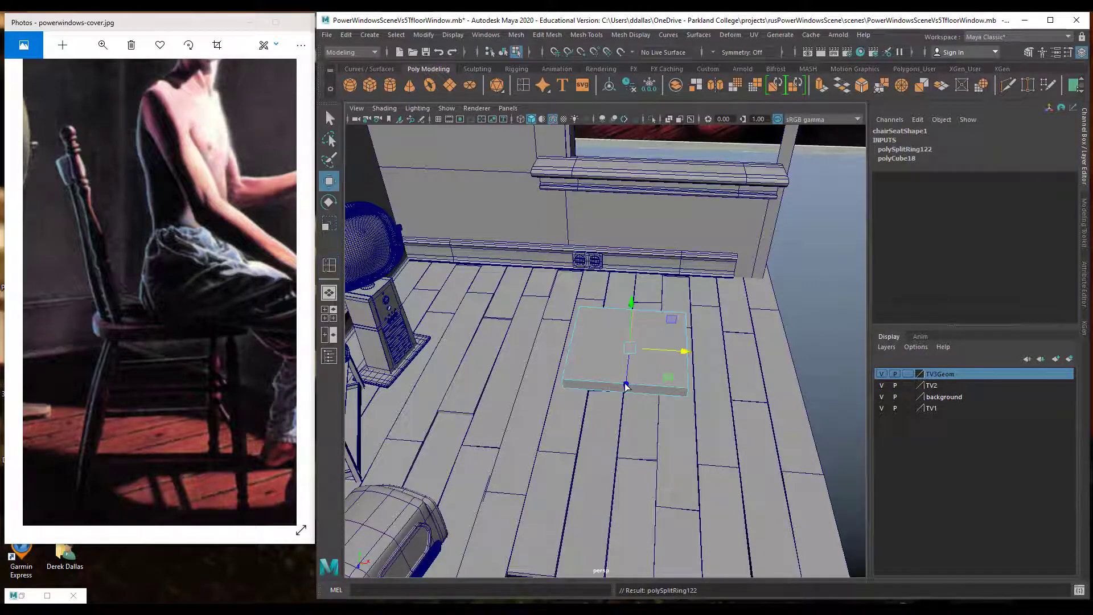
Pull the centre vertices of the seat's front edge forward into a point and preview the mesh smoothed with its control cage.
{"action": "right_click_drag", "start_coordinate": [625, 385], "coordinate": [573, 301]}
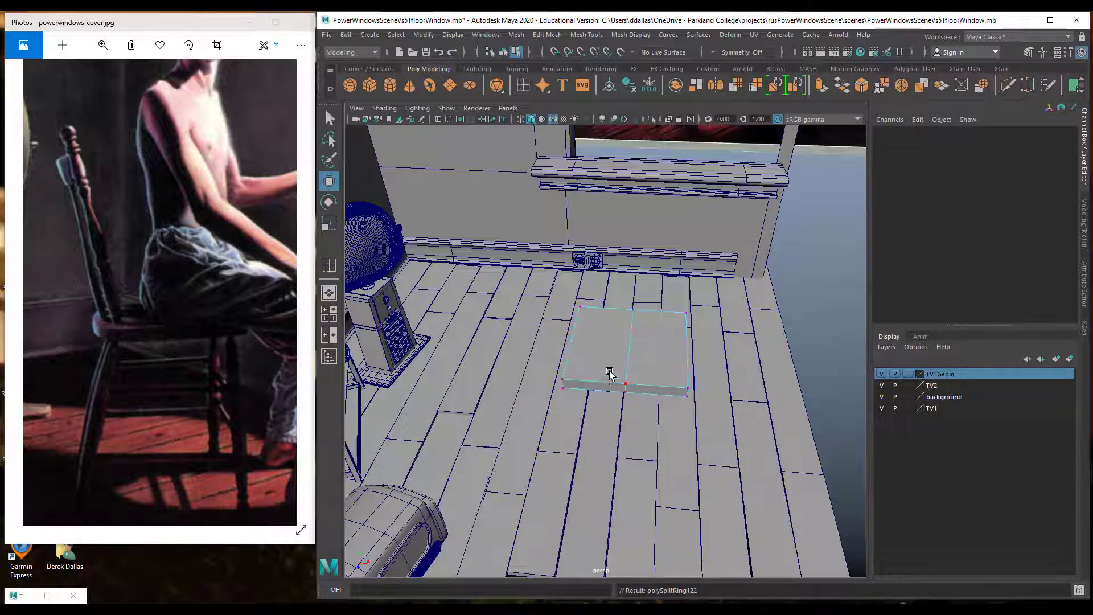
{"action": "mouse_move", "coordinate": [610, 371]}
{"action": "left_mouse_down"}
{"action": "mouse_move", "coordinate": [640, 420]}
{"action": "mouse_move", "coordinate": [618, 481]}
{"action": "mouse_move", "coordinate": [617, 470]}
{"action": "left_mouse_up"}
{"action": "key", "text": "3"}
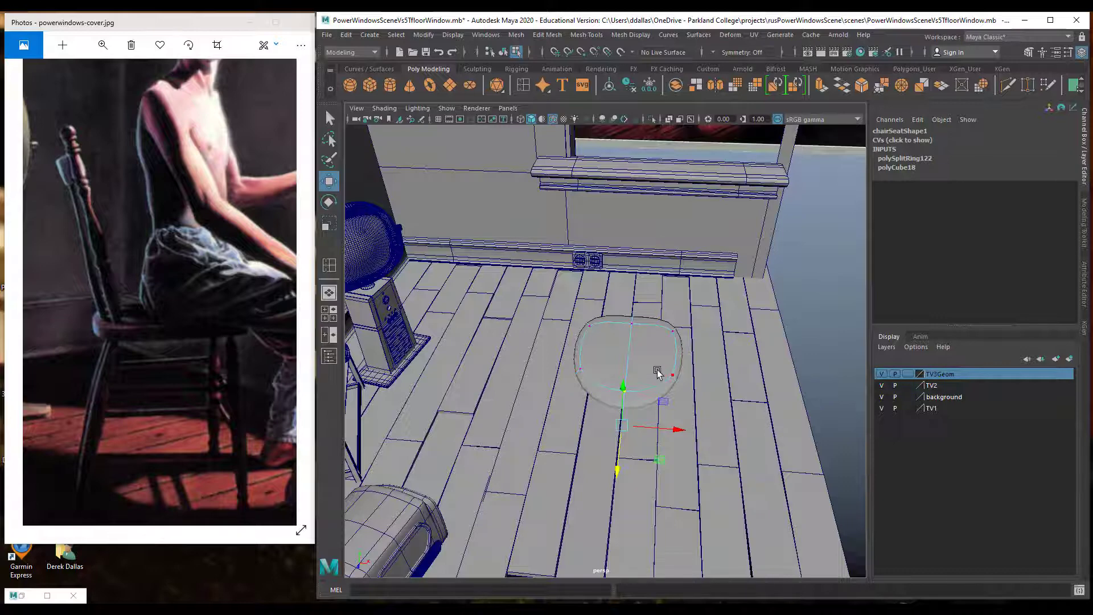
{"action": "key", "text": "2"}
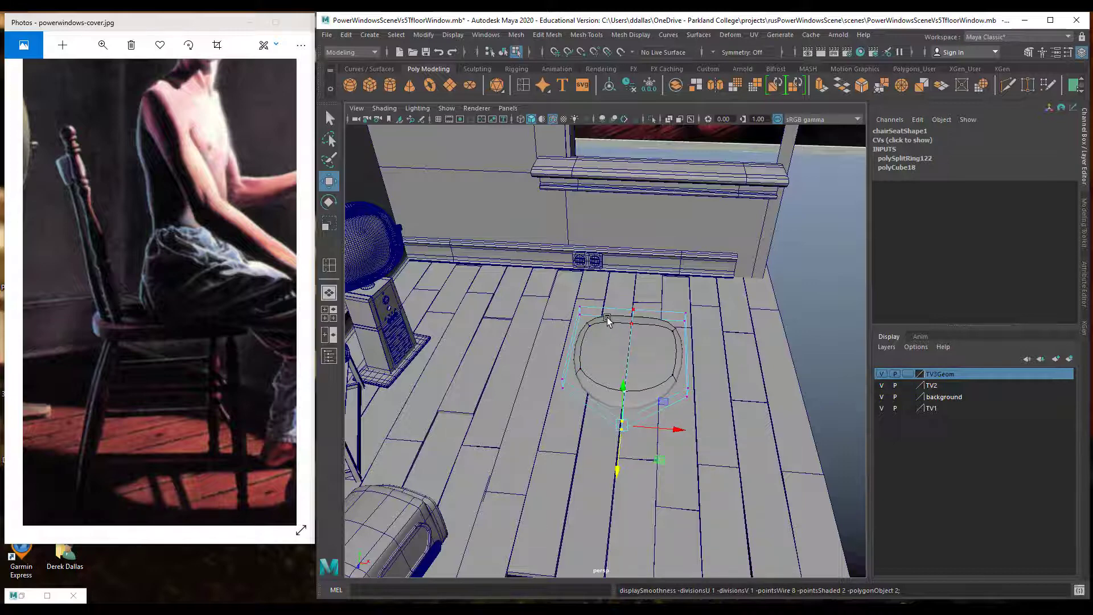
Insert an edge loop on each side of the seat's centre line and shift the loops outward toward the sides.
{"action": "left_click", "coordinate": [329, 266]}
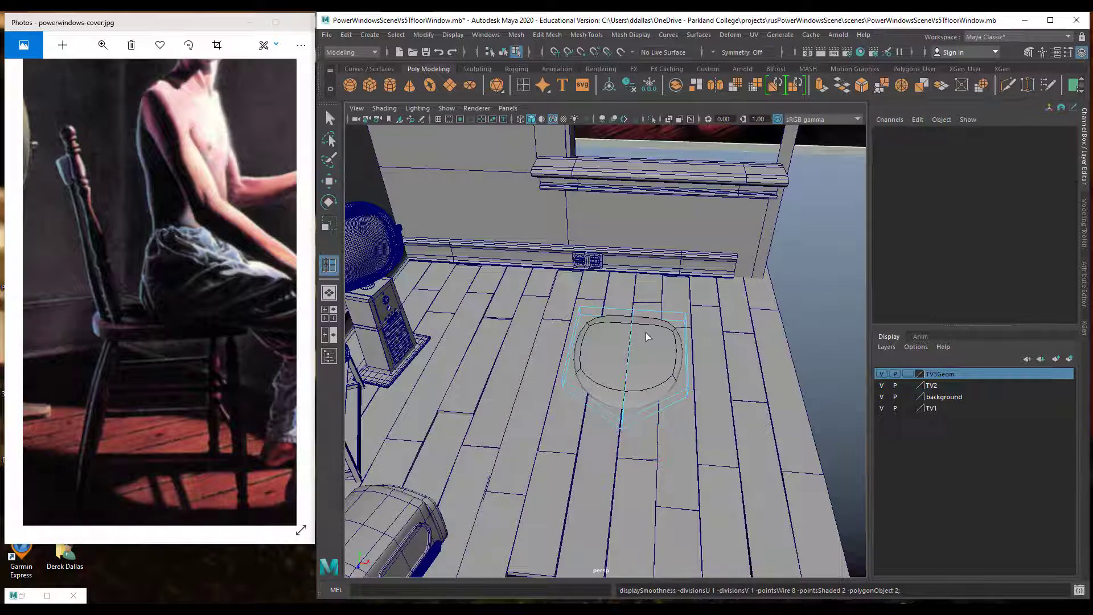
{"action": "left_click", "coordinate": [585, 396]}
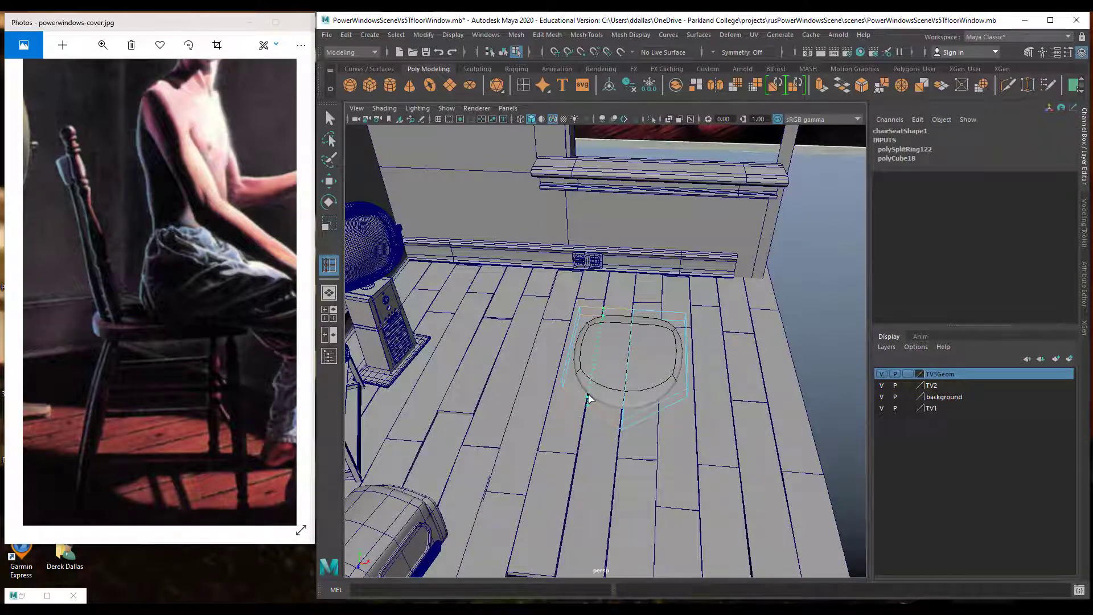
{"action": "left_click_drag", "start_coordinate": [593, 401], "coordinate": [653, 406]}
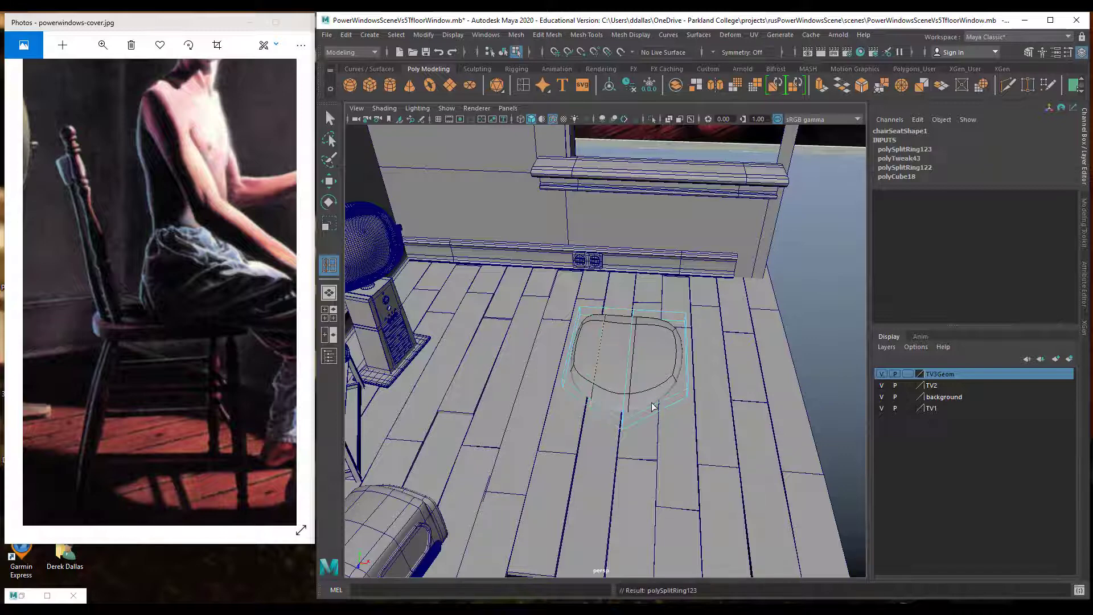
{"action": "left_click", "coordinate": [668, 397]}
{"action": "left_click_drag", "start_coordinate": [658, 407], "coordinate": [646, 408]}
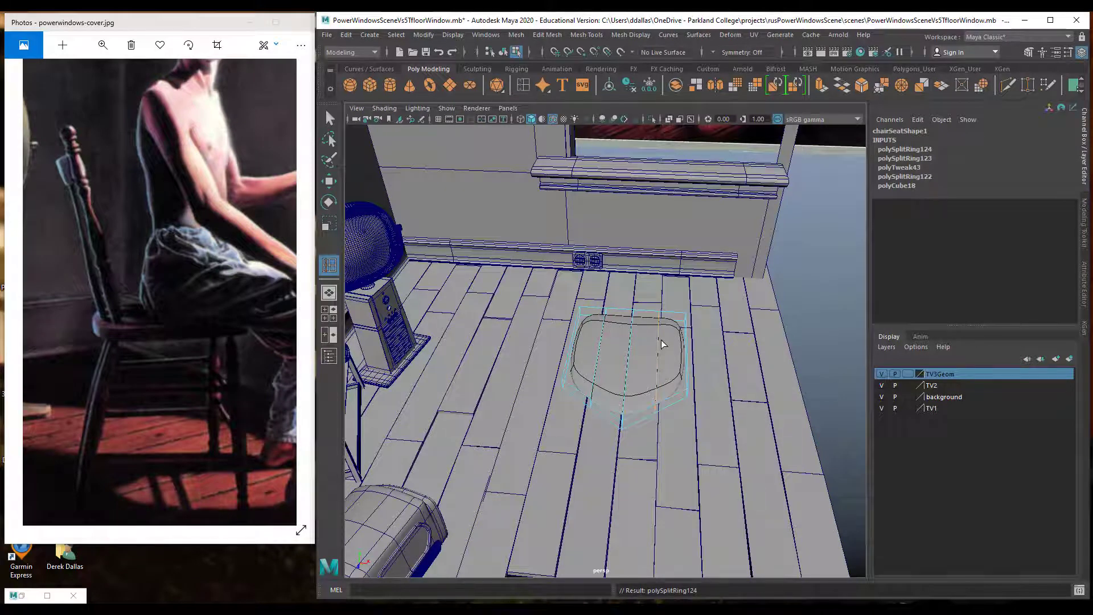
{"action": "key", "text": "w"}
{"action": "left_click_drag", "start_coordinate": [712, 362], "coordinate": [644, 357]}
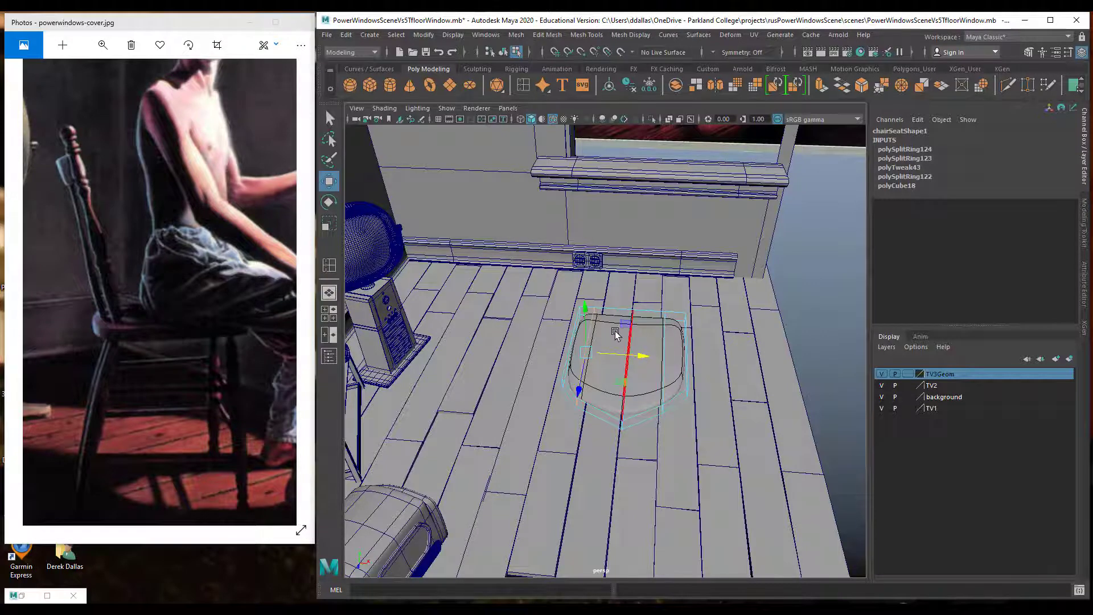
Insert two more front-to-back edge loops, one on each side between the centre line and the outer loop.
{"action": "left_click", "coordinate": [329, 268]}
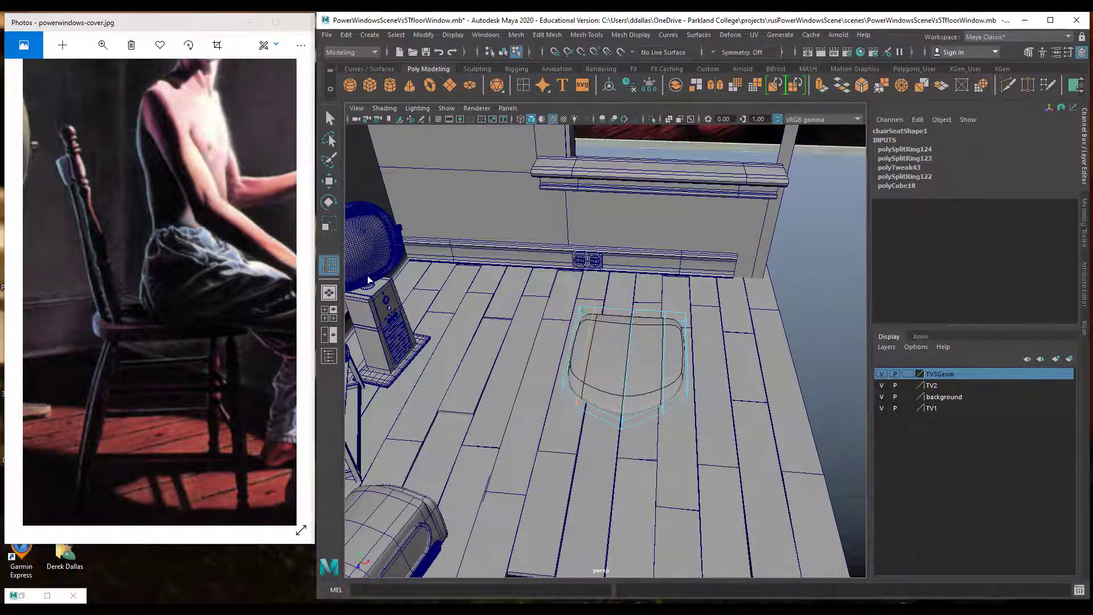
{"action": "left_click", "coordinate": [617, 309]}
{"action": "left_click_drag", "start_coordinate": [617, 309], "coordinate": [613, 308]}
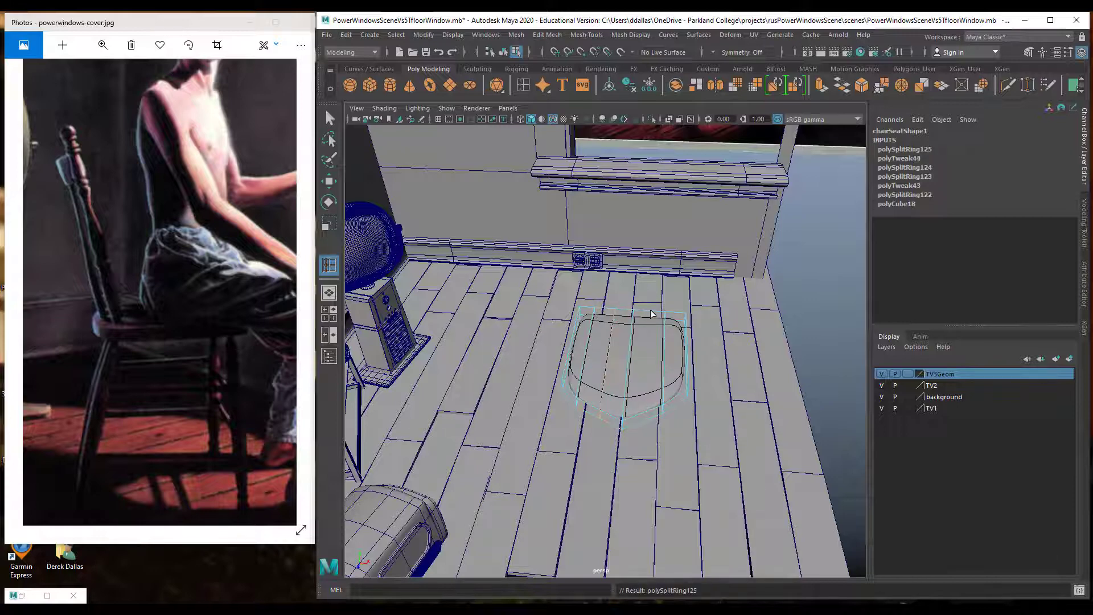
{"action": "left_click", "coordinate": [649, 315]}
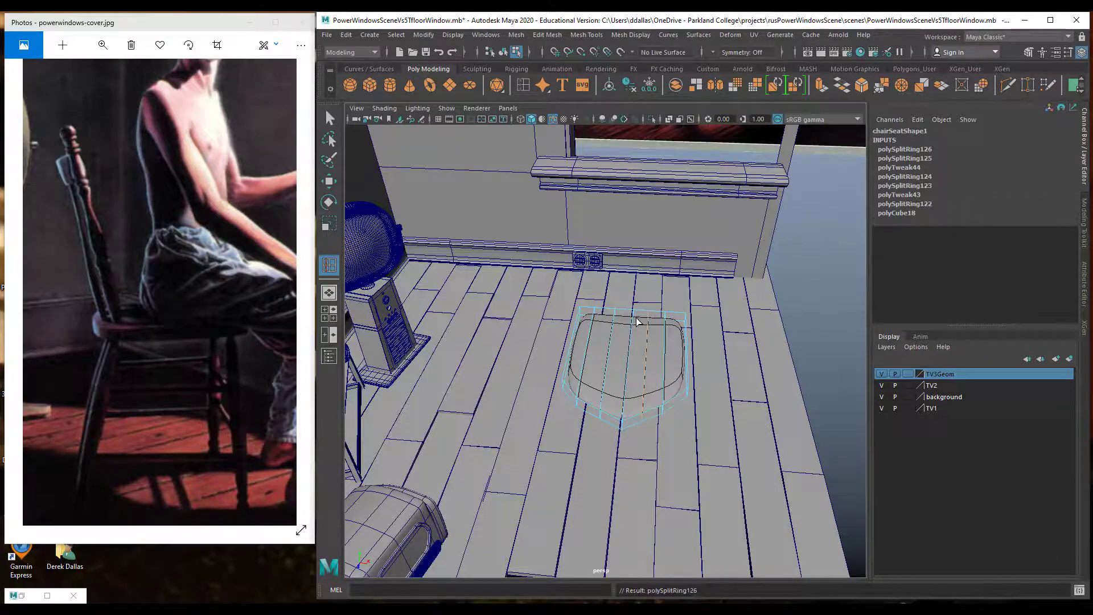
Move the seat's front vertices into a rounded curve and push back-edge vertices on both sides of the centre inward to form scallops.
{"action": "key", "text": "w"}
{"action": "right_click_drag", "start_coordinate": [637, 302], "coordinate": [583, 301]}
{"action": "left_click_drag", "start_coordinate": [609, 410], "coordinate": [618, 465]}
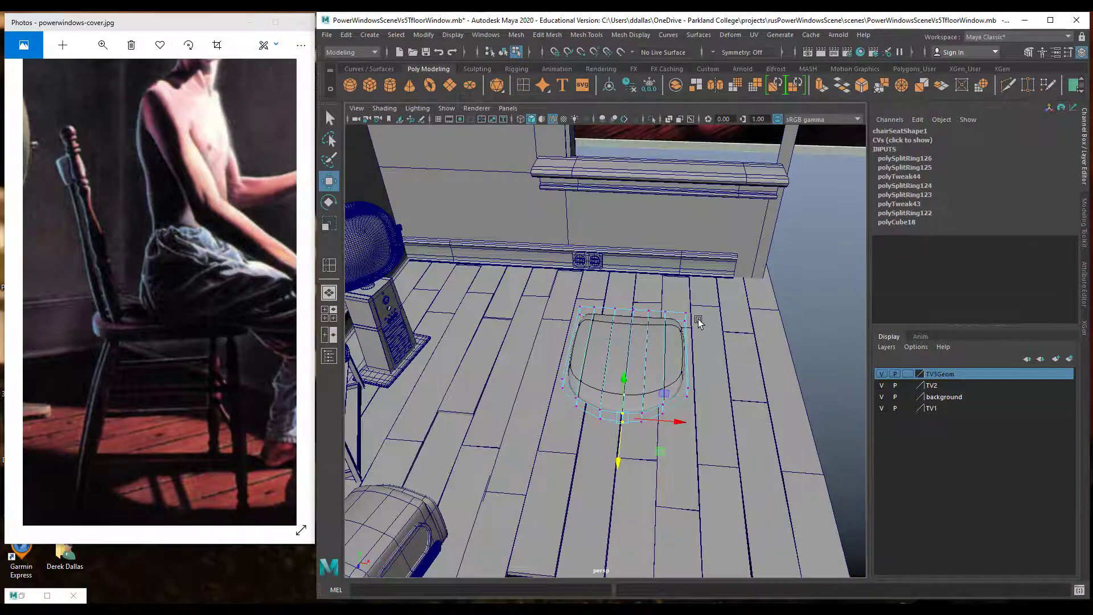
{"action": "left_click_drag", "start_coordinate": [610, 296], "coordinate": [610, 359]}
{"action": "left_click_drag", "start_coordinate": [645, 298], "coordinate": [559, 370]}
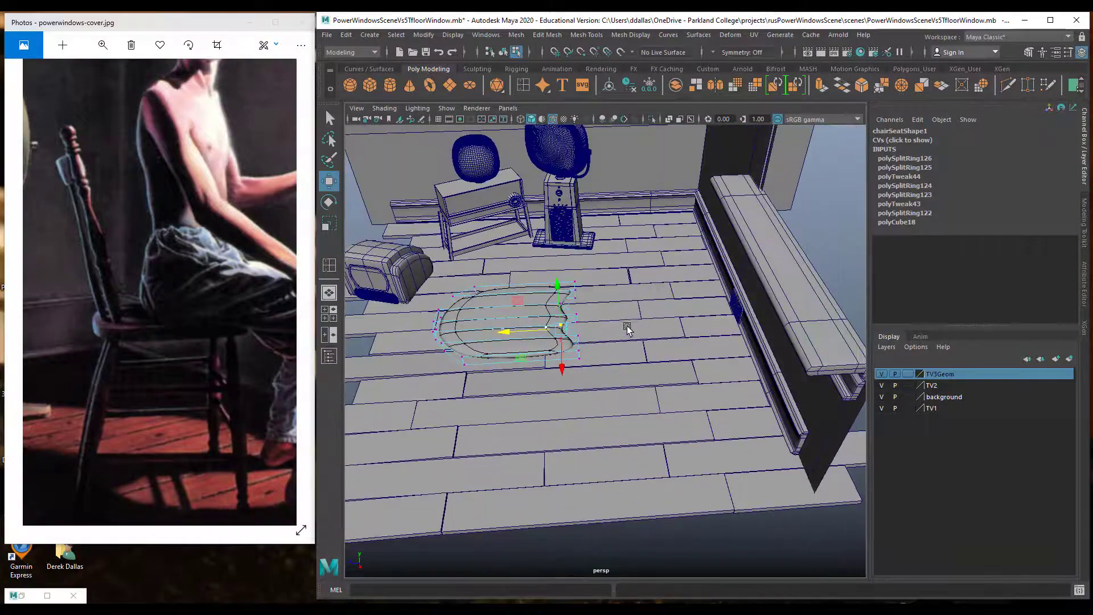
Insert horizontal edge loops around the seat's thickness, one near the upper rim and one near the lower rim, to sharpen the edges.
{"action": "middle_click_drag", "start_coordinate": [628, 326], "coordinate": [688, 350], "text": "alt"}
{"action": "left_click_drag", "start_coordinate": [688, 349], "coordinate": [681, 344], "text": "alt"}
{"action": "right_click_drag", "start_coordinate": [681, 344], "coordinate": [854, 353], "text": "alt"}
{"action": "left_click_drag", "start_coordinate": [854, 354], "coordinate": [783, 317], "text": "alt"}
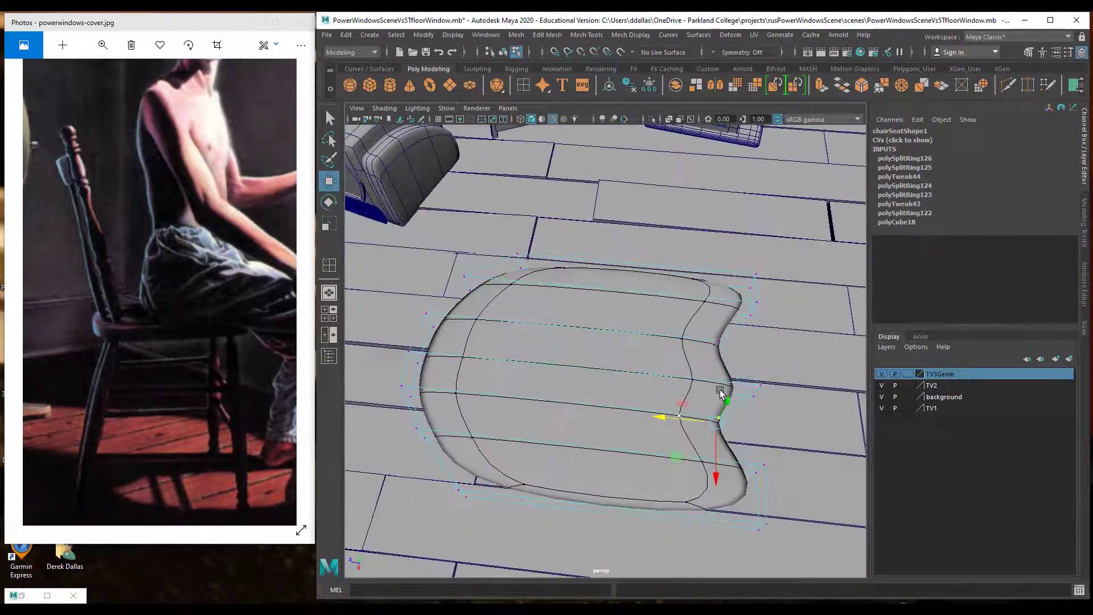
{"action": "mouse_move", "coordinate": [678, 332]}
{"action": "left_mouse_down", "text": "alt"}
{"action": "mouse_move", "coordinate": [676, 317]}
{"action": "mouse_move", "coordinate": [664, 337]}
{"action": "mouse_move", "coordinate": [664, 321]}
{"action": "left_mouse_up", "text": "alt"}
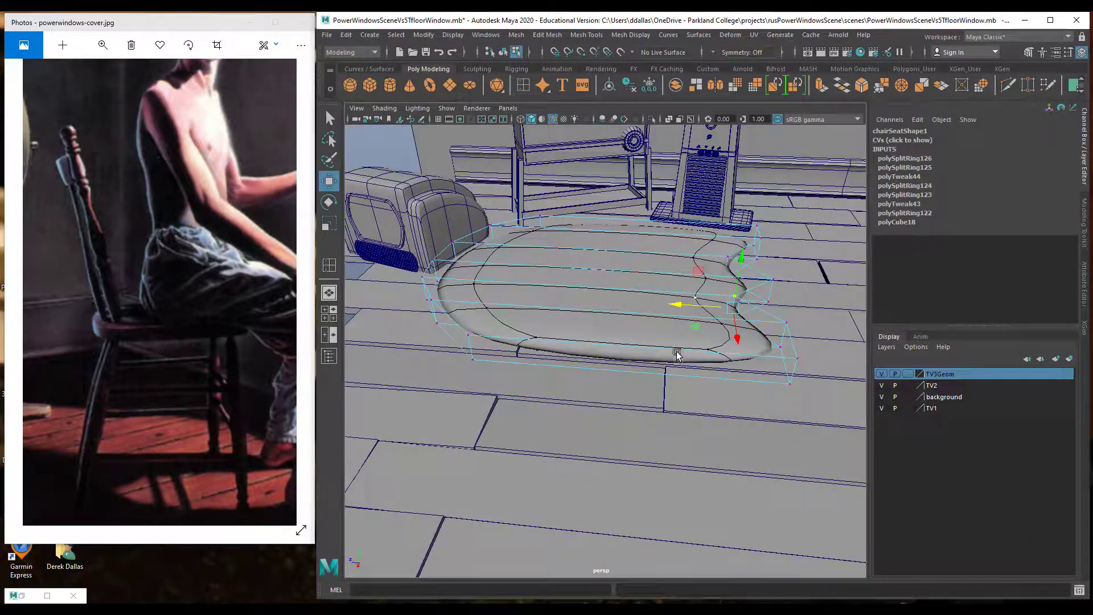
{"action": "left_click", "coordinate": [328, 266]}
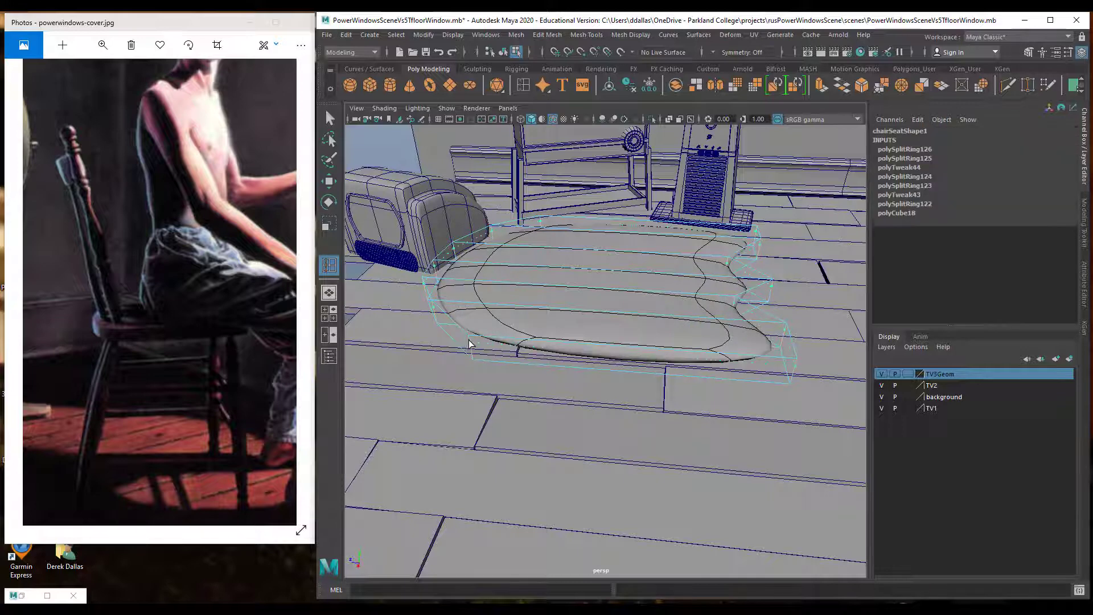
{"action": "left_click", "coordinate": [561, 358]}
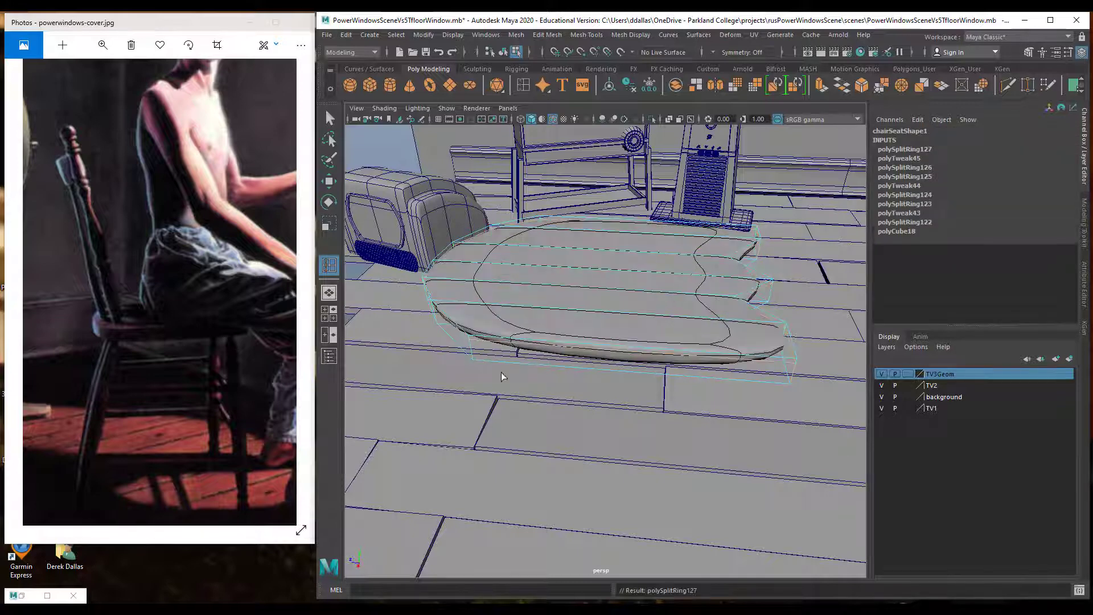
{"action": "left_click", "coordinate": [474, 358]}
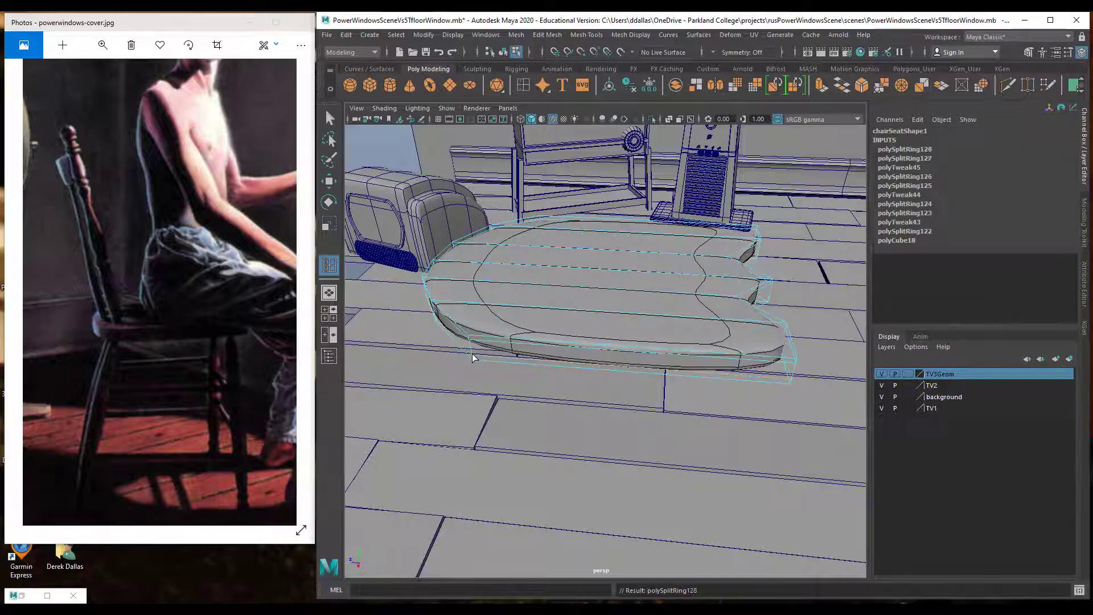
Try to soften the scallops along the seat's back edge by moving its centre vertices and their neighbours individually.
{"action": "left_click_drag", "start_coordinate": [659, 302], "coordinate": [581, 308], "text": "alt"}
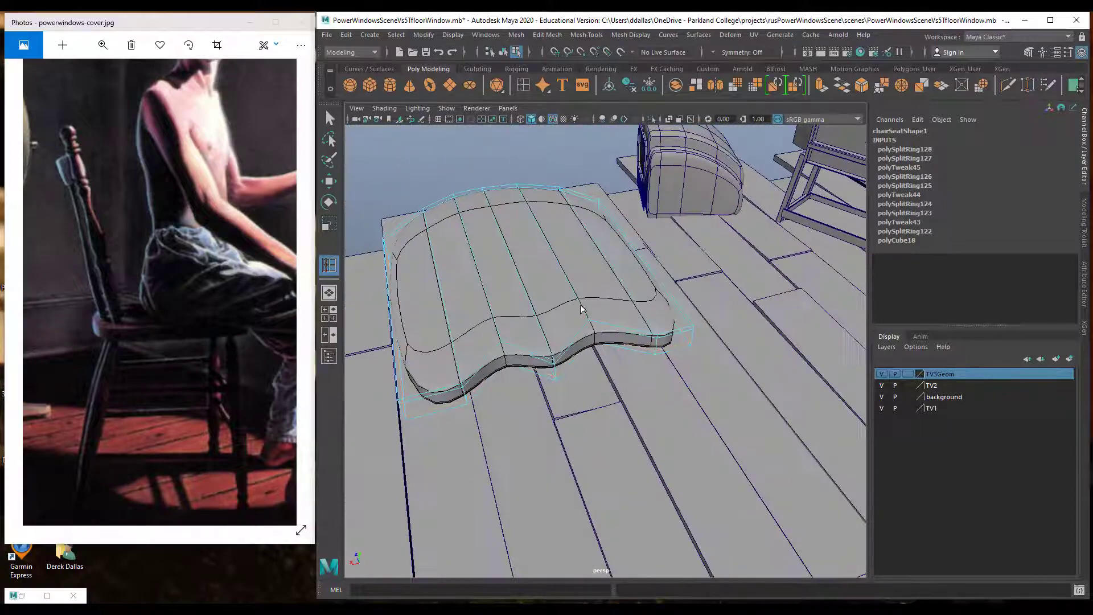
{"action": "right_click_drag", "start_coordinate": [581, 307], "coordinate": [653, 310], "text": "alt"}
{"action": "middle_click_drag", "start_coordinate": [653, 310], "coordinate": [652, 312], "text": "alt"}
{"action": "right_click_drag", "start_coordinate": [696, 303], "coordinate": [579, 296], "text": "alt"}
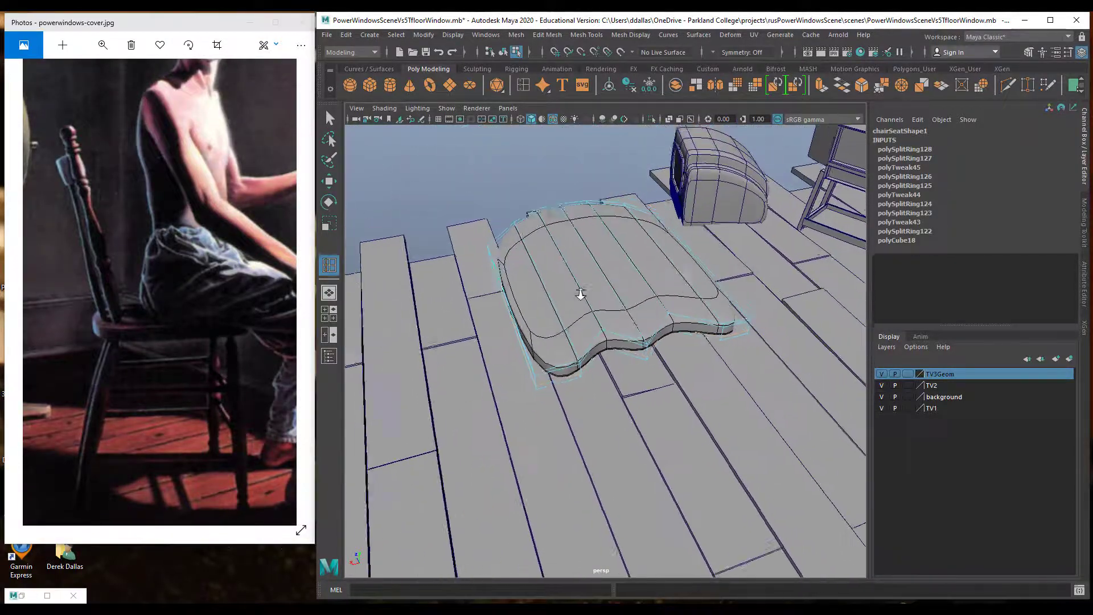
{"action": "left_click_drag", "start_coordinate": [579, 295], "coordinate": [686, 335], "text": "alt"}
{"action": "middle_click_drag", "start_coordinate": [686, 334], "coordinate": [642, 321], "text": "alt"}
{"action": "left_click_drag", "start_coordinate": [642, 321], "coordinate": [655, 332], "text": "alt"}
{"action": "right_click_drag", "start_coordinate": [663, 336], "coordinate": [615, 302]}
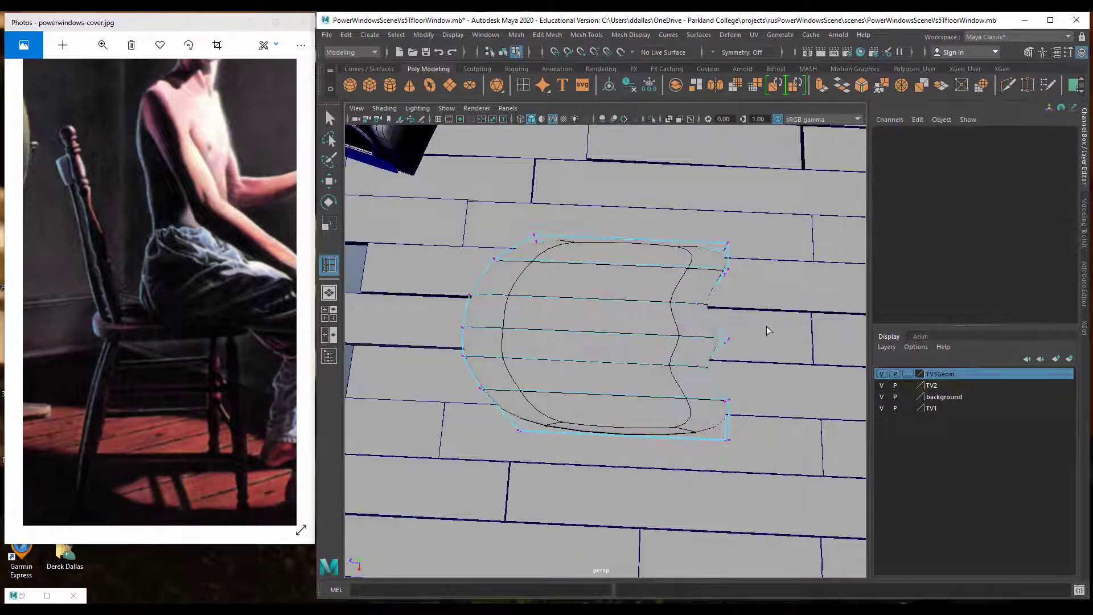
{"action": "left_click_drag", "start_coordinate": [713, 365], "coordinate": [713, 365]}
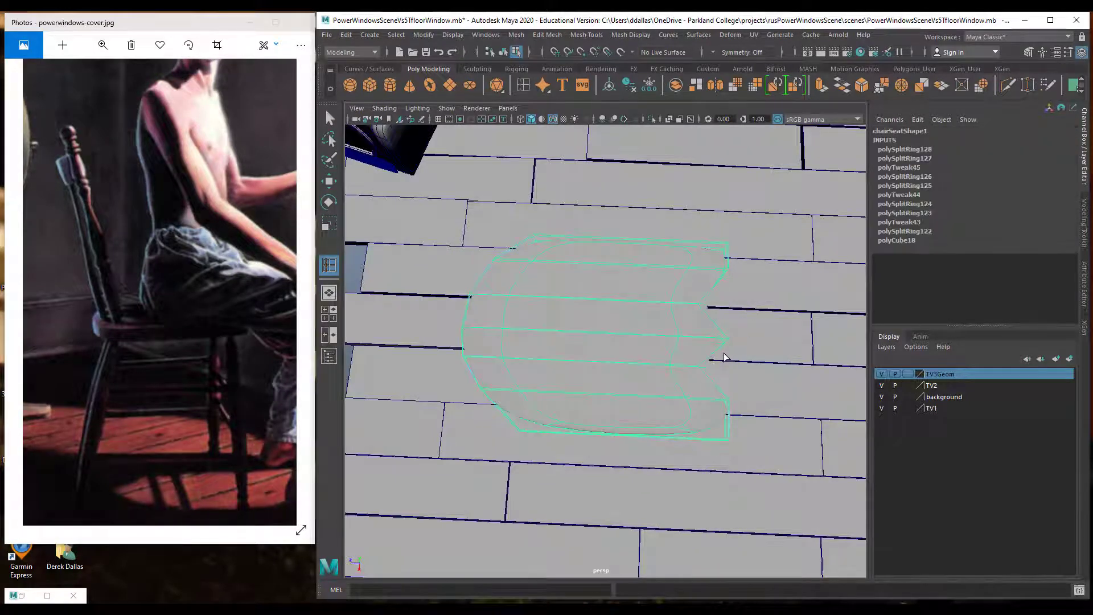
{"action": "key", "text": "w"}
{"action": "right_click_drag", "start_coordinate": [720, 341], "coordinate": [661, 318]}
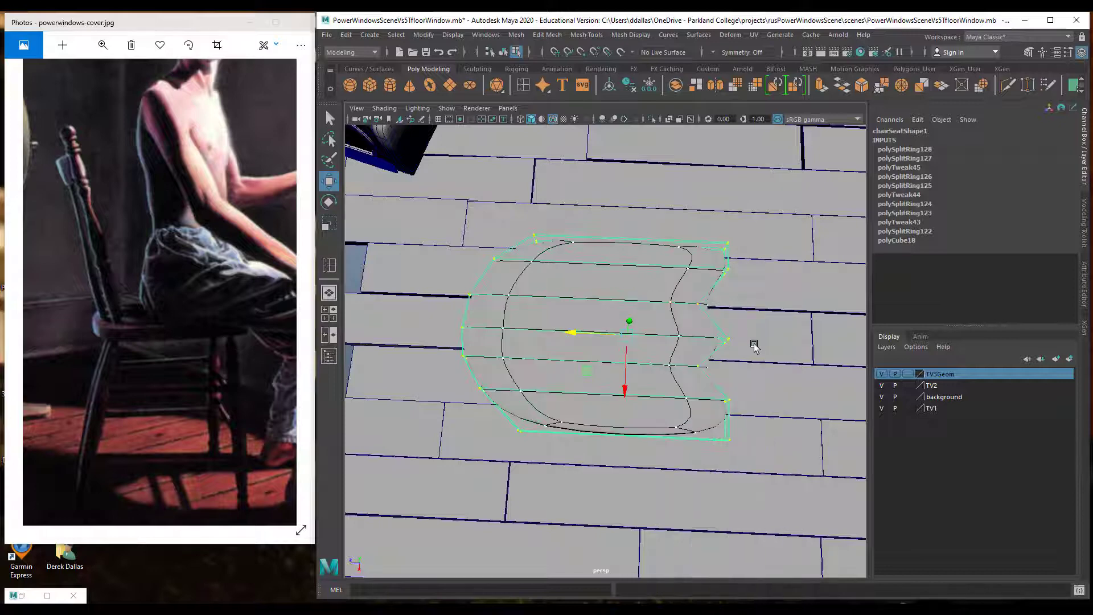
{"action": "left_click_drag", "start_coordinate": [734, 343], "coordinate": [670, 339]}
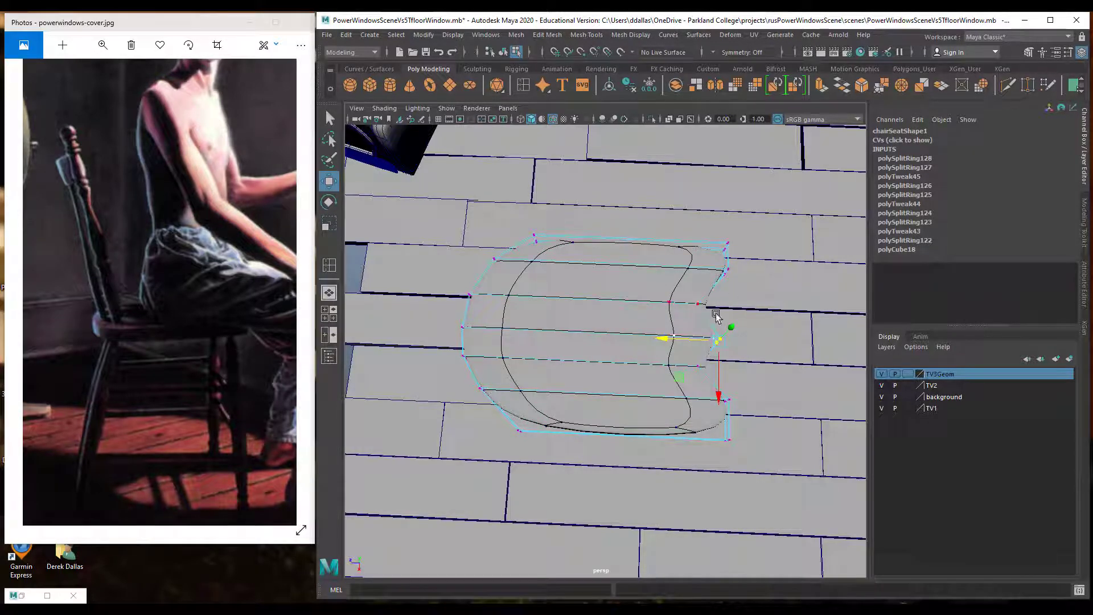
{"action": "left_click_drag", "start_coordinate": [755, 297], "coordinate": [656, 308]}
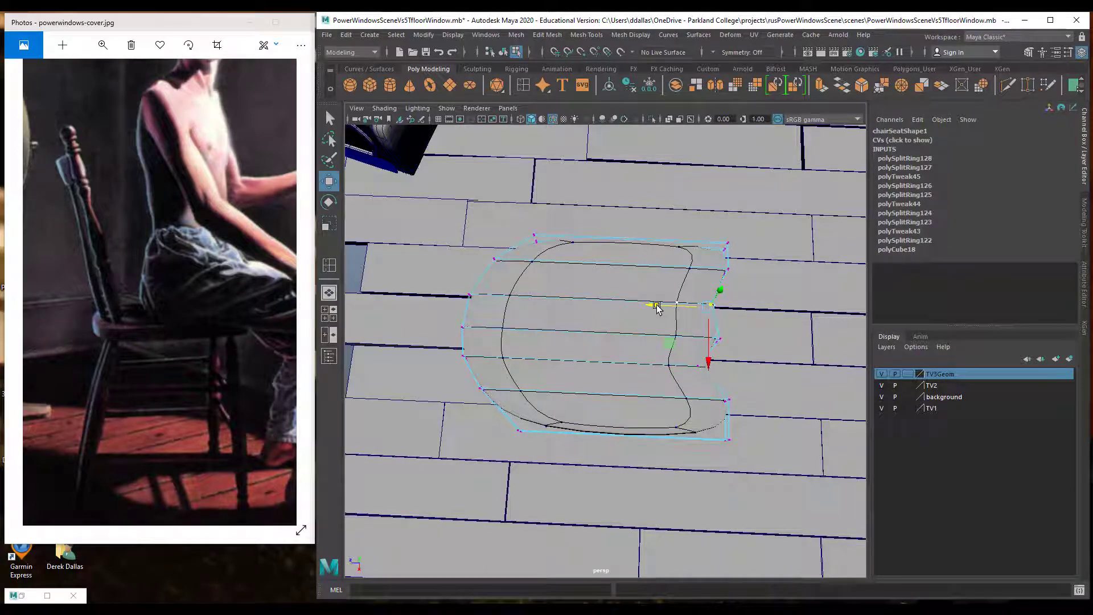
{"action": "left_click_drag", "start_coordinate": [742, 325], "coordinate": [641, 305], "text": "alt"}
{"action": "left_click_drag", "start_coordinate": [668, 215], "coordinate": [686, 299]}
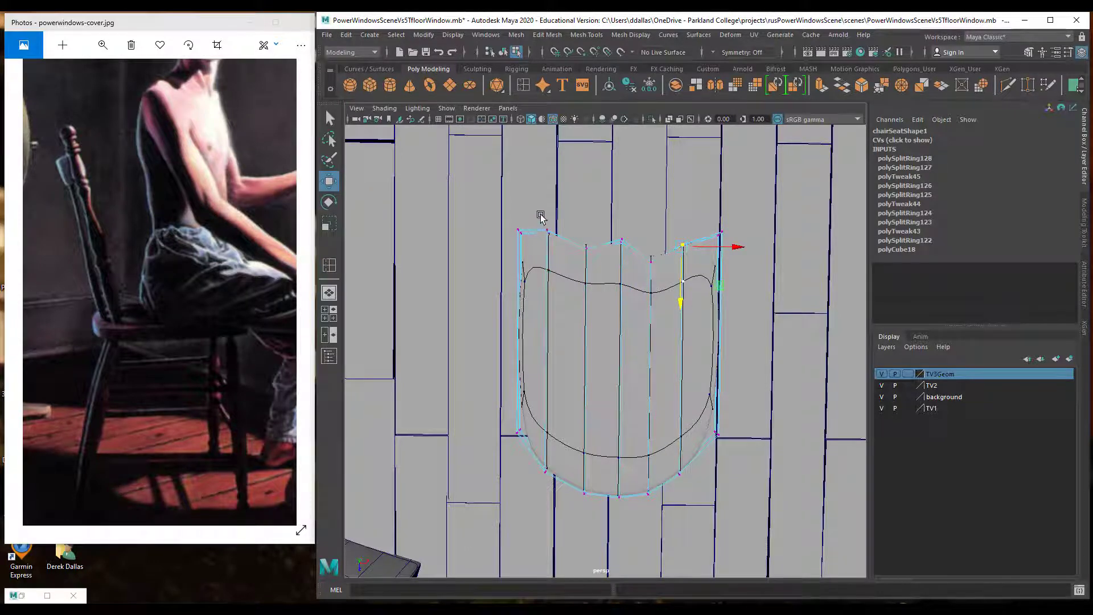
{"action": "left_click_drag", "start_coordinate": [565, 262], "coordinate": [551, 304]}
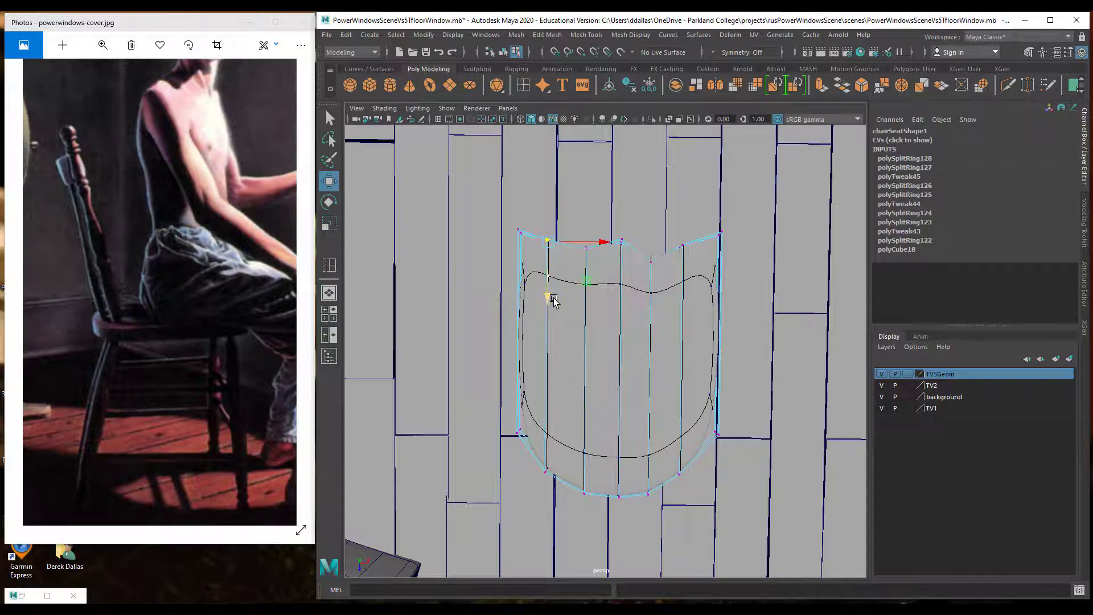
Undo the latest vertex moves along the seat's back edge.
{"action": "key", "text": "ctrl+z"}
{"action": "key", "text": "ctrl+z"}
{"action": "key", "text": "ctrl+z"}
{"action": "key", "text": "ctrl+z"}
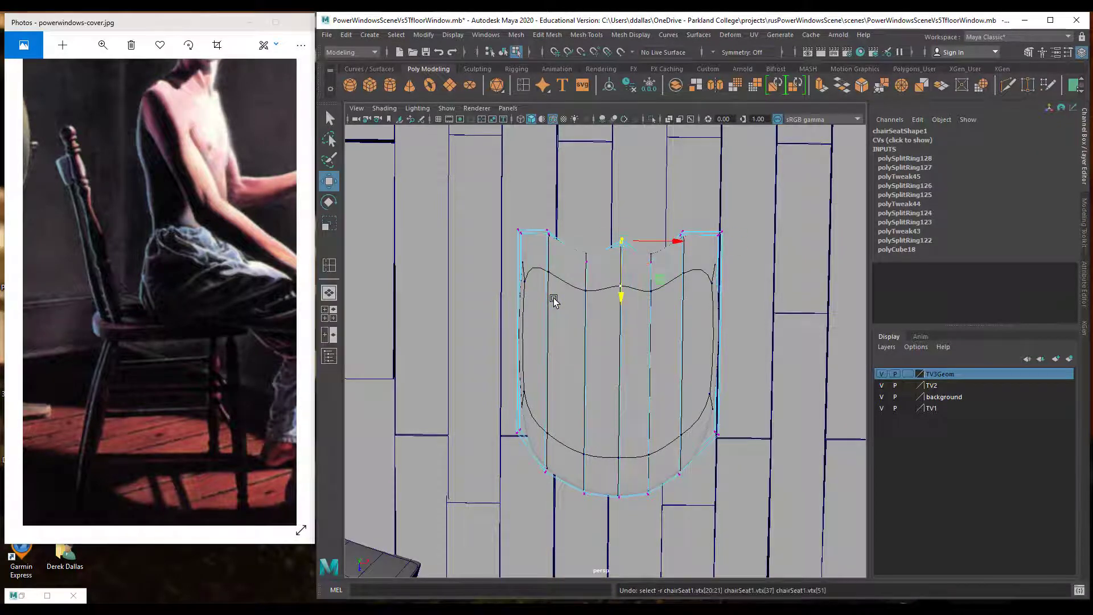
{"action": "key", "text": "ctrl+z"}
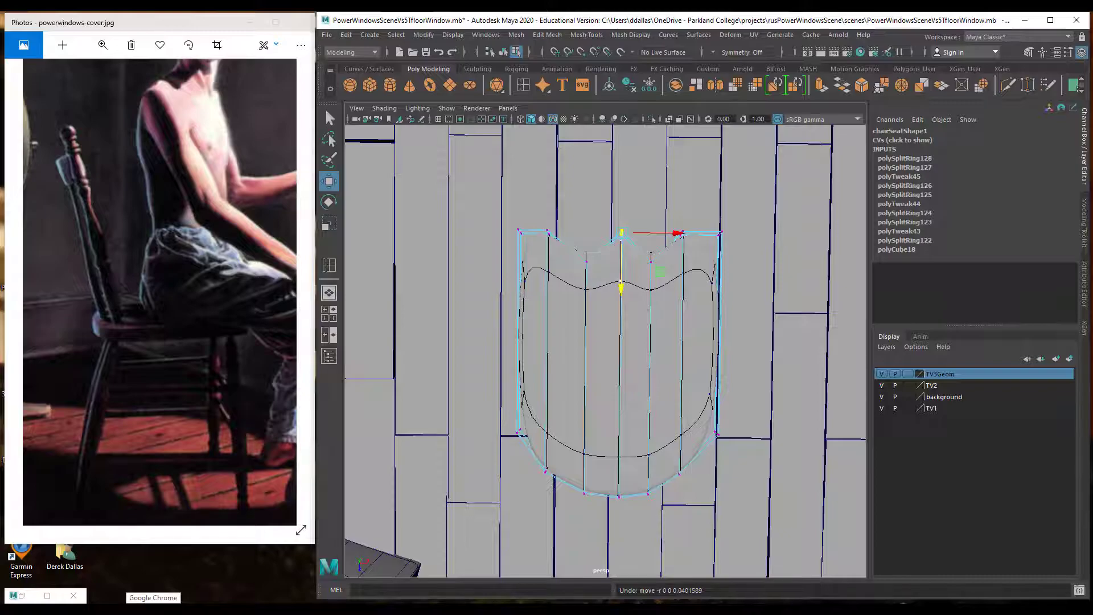
Switch to Google Chrome and search Google Images for "wooden chair".
{"action": "left_click", "coordinate": [153, 610]}
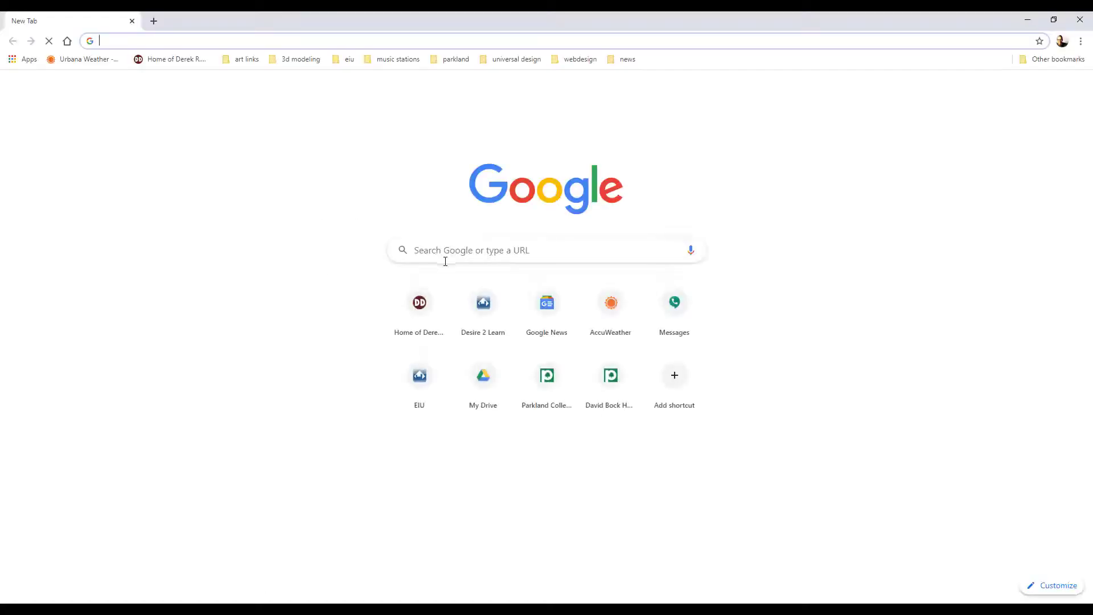
{"action": "type", "text": "wooden cvhair"}
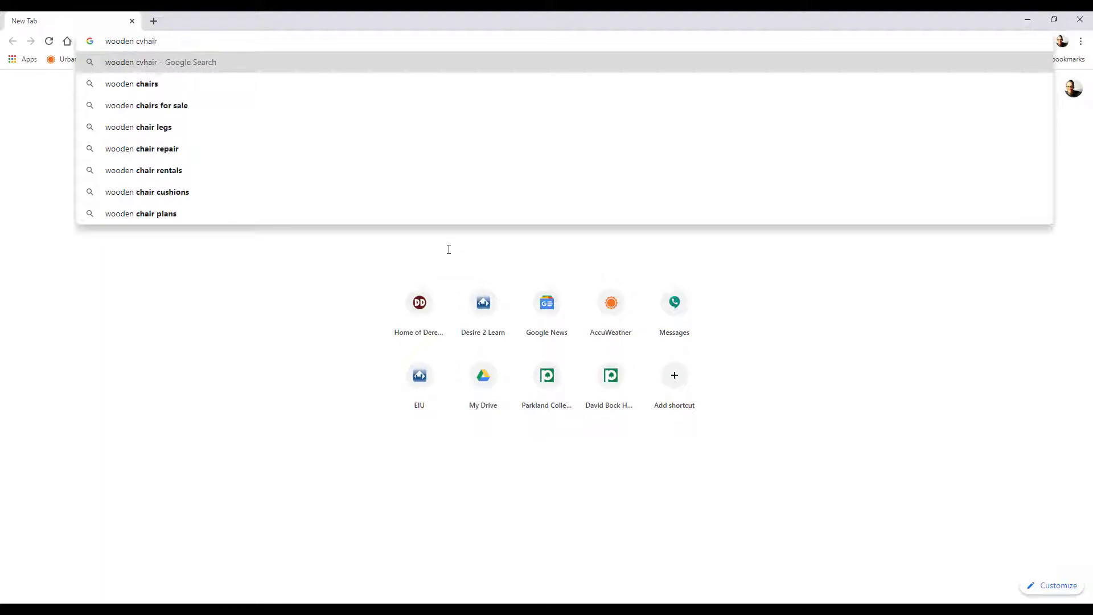
{"action": "key", "text": "BackSpace"}
{"action": "key", "text": "BackSpace"}
{"action": "key", "text": "BackSpace"}
{"action": "key", "text": "BackSpace"}
{"action": "key", "text": "BackSpace"}
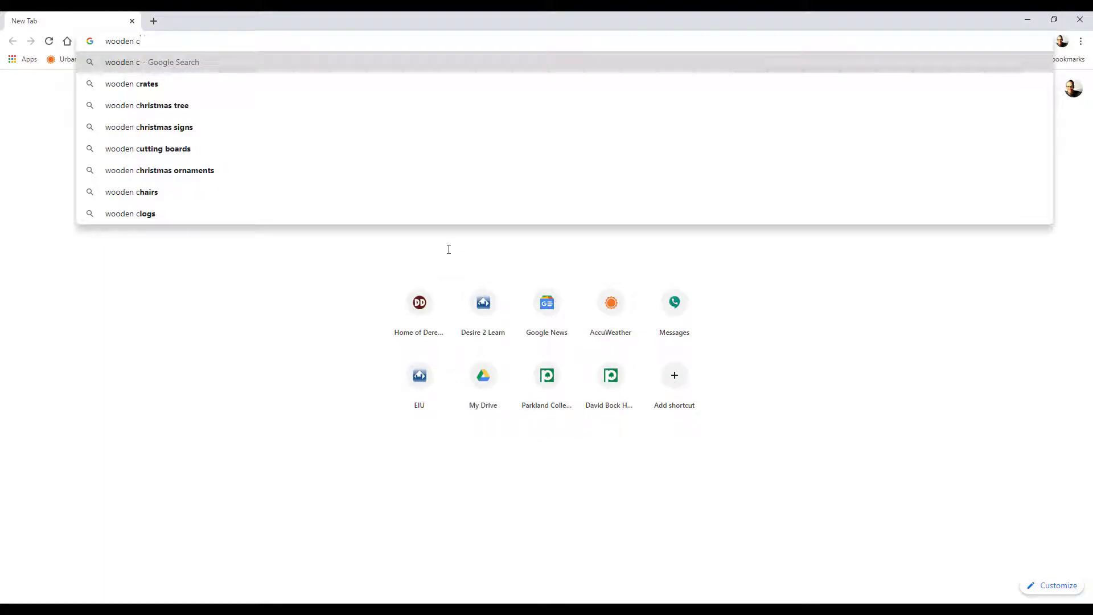
{"action": "type", "text": "hair"}
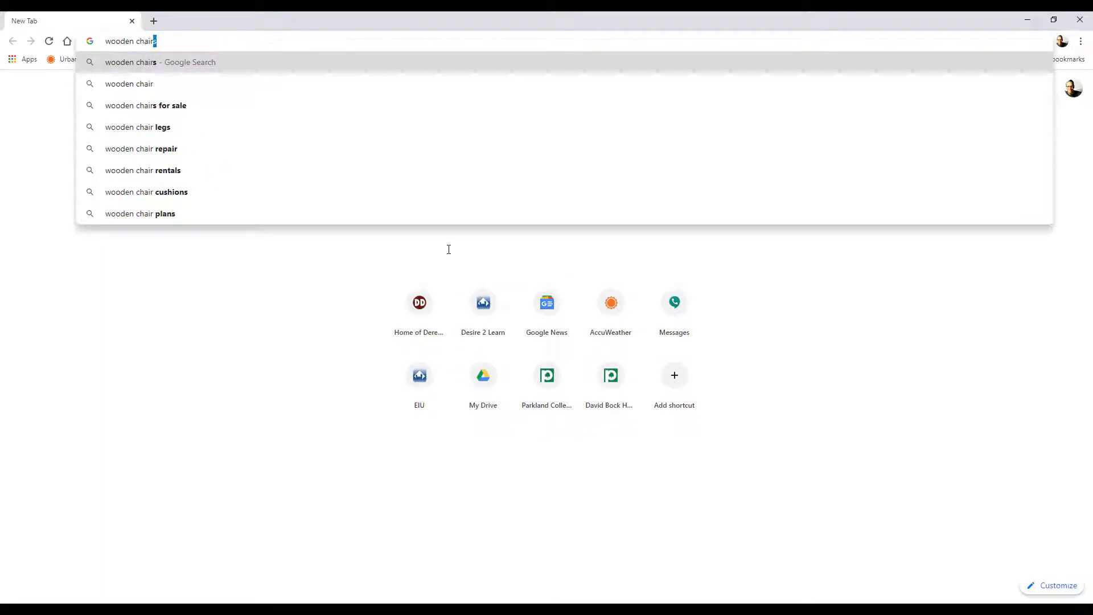
{"action": "key", "text": "Delete"}
{"action": "key", "text": "Return"}
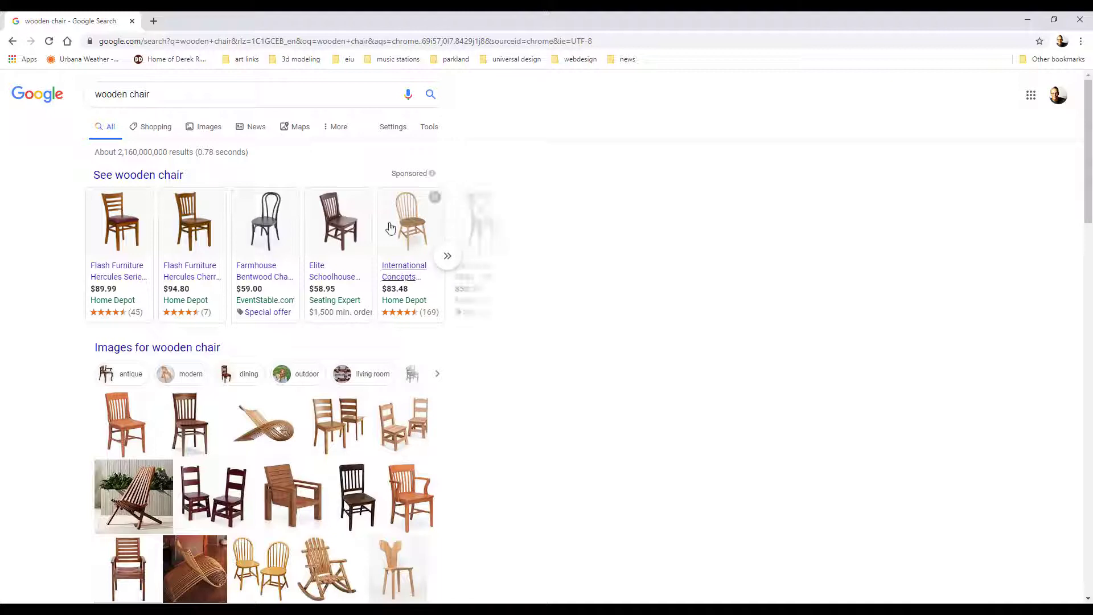
{"action": "left_click", "coordinate": [209, 127]}
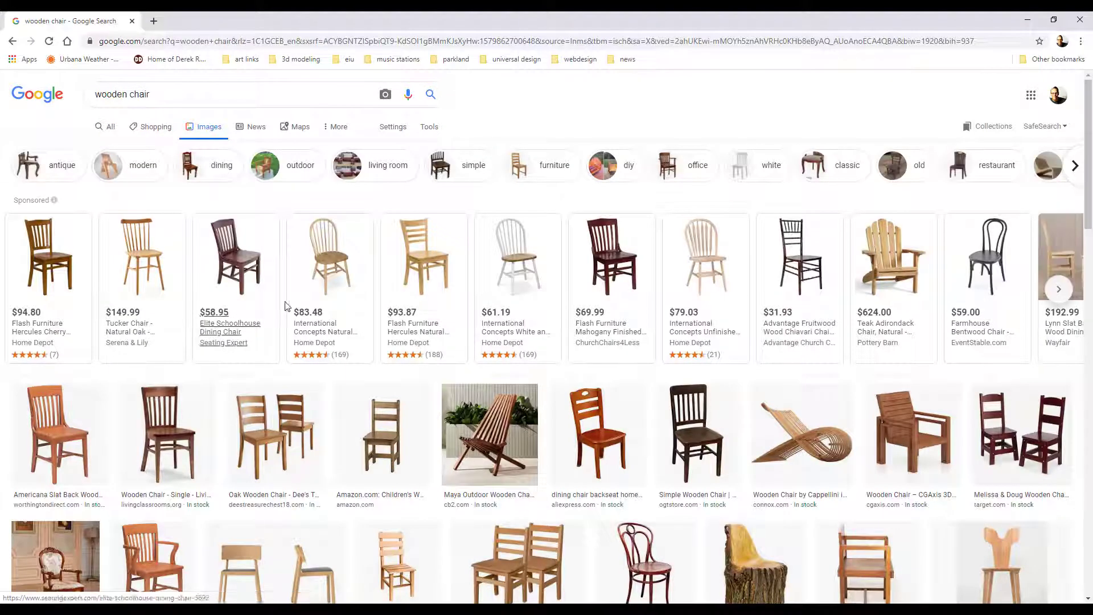
Browse the wooden chair images and open the preview of the Natural Wood Spindle Back Windsor chair from Home Depot.
{"action": "mouse_move", "coordinate": [346, 257]}
{"action": "scroll", "coordinate": [247, 313], "scroll_direction": "down", "scroll_amount": 3}
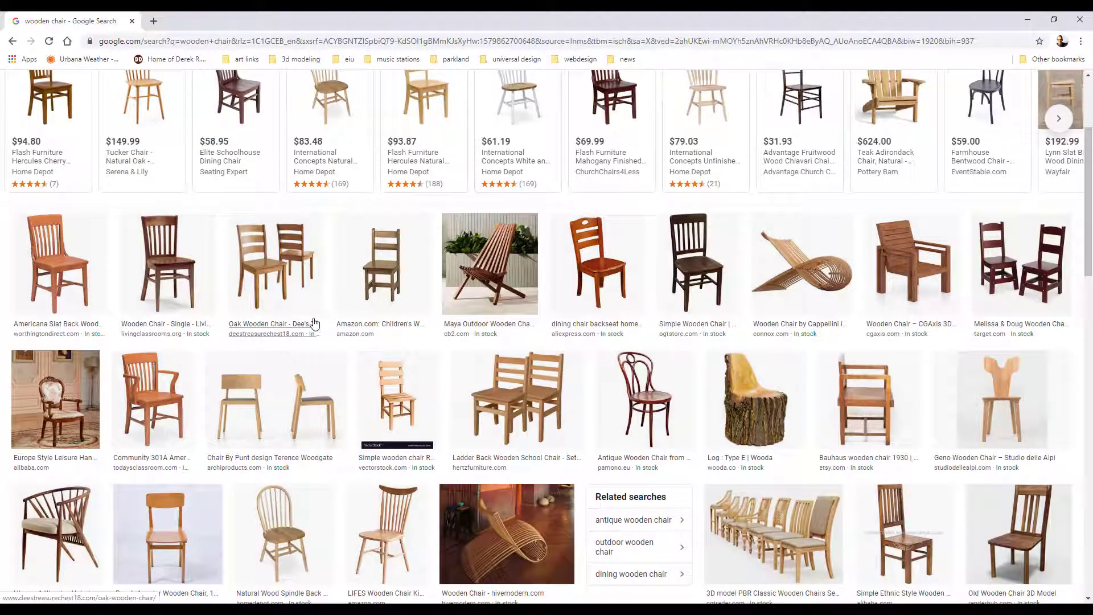
{"action": "scroll", "coordinate": [317, 311], "scroll_direction": "down", "scroll_amount": 4}
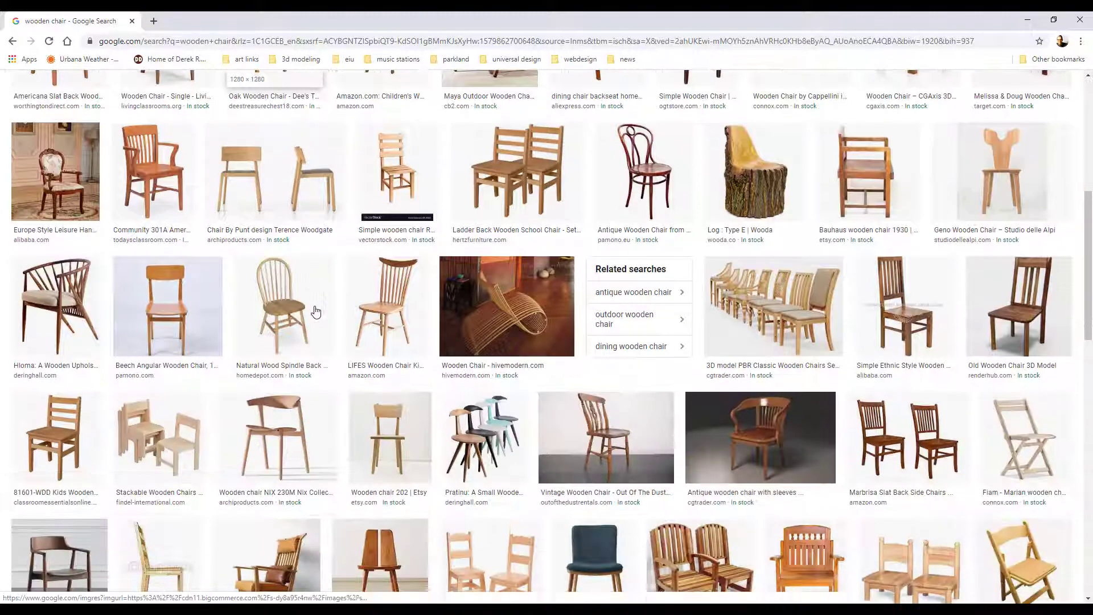
{"action": "left_click", "coordinate": [291, 318]}
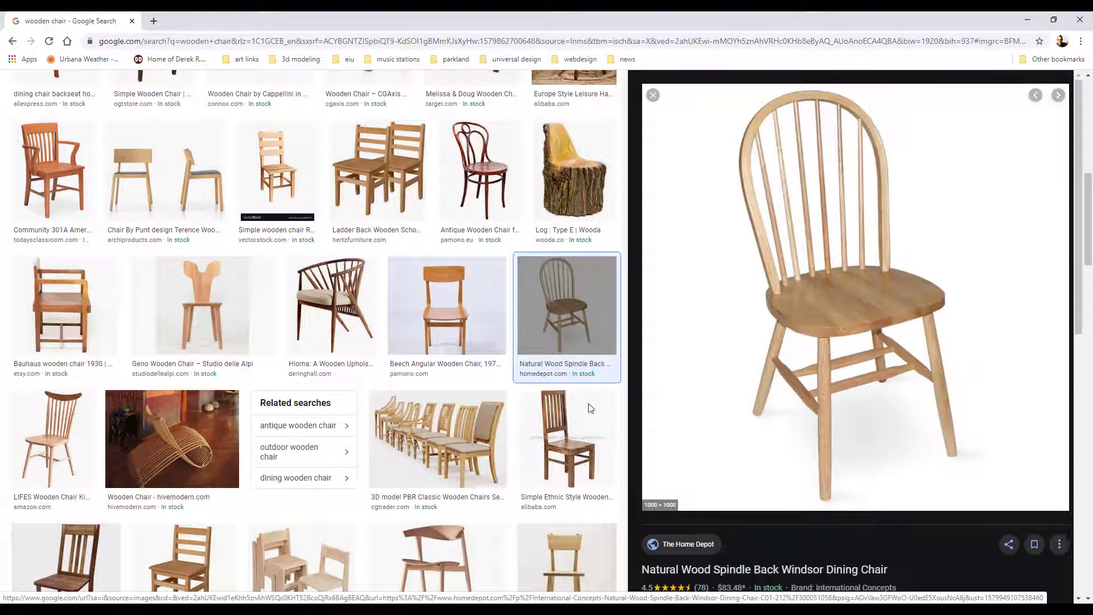
Look through the remaining wooden chair image results for a seat shape and back resembling the reference painting's chair.
{"action": "scroll", "coordinate": [378, 396], "scroll_direction": "down", "scroll_amount": 4}
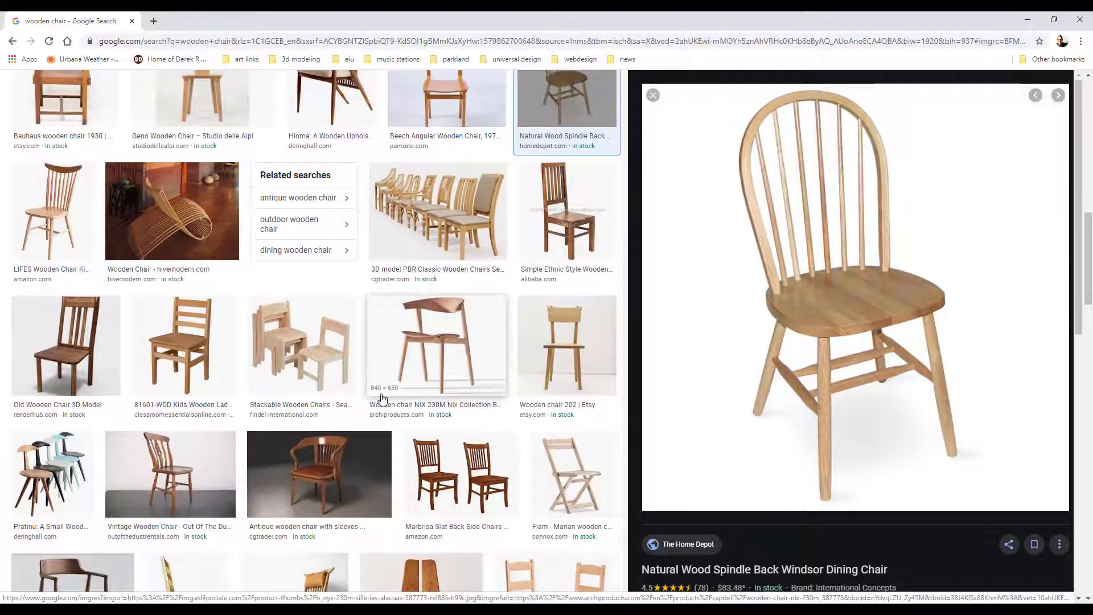
{"action": "scroll", "coordinate": [379, 376], "scroll_direction": "down", "scroll_amount": 5}
{"action": "scroll", "coordinate": [379, 398], "scroll_direction": "up", "scroll_amount": 12}
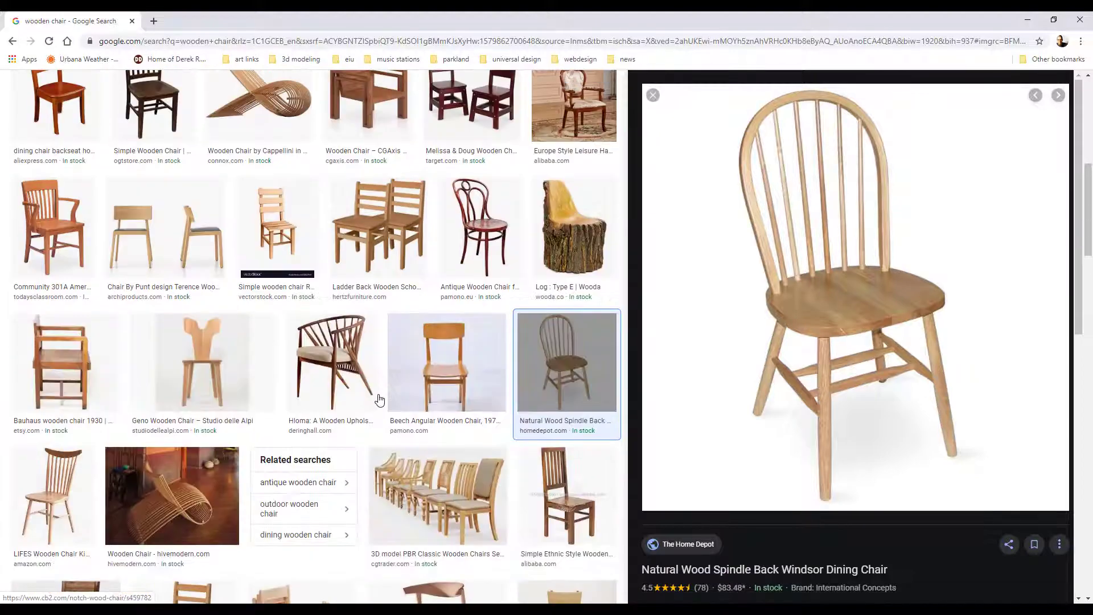
{"action": "scroll", "coordinate": [377, 399], "scroll_direction": "up", "scroll_amount": 5}
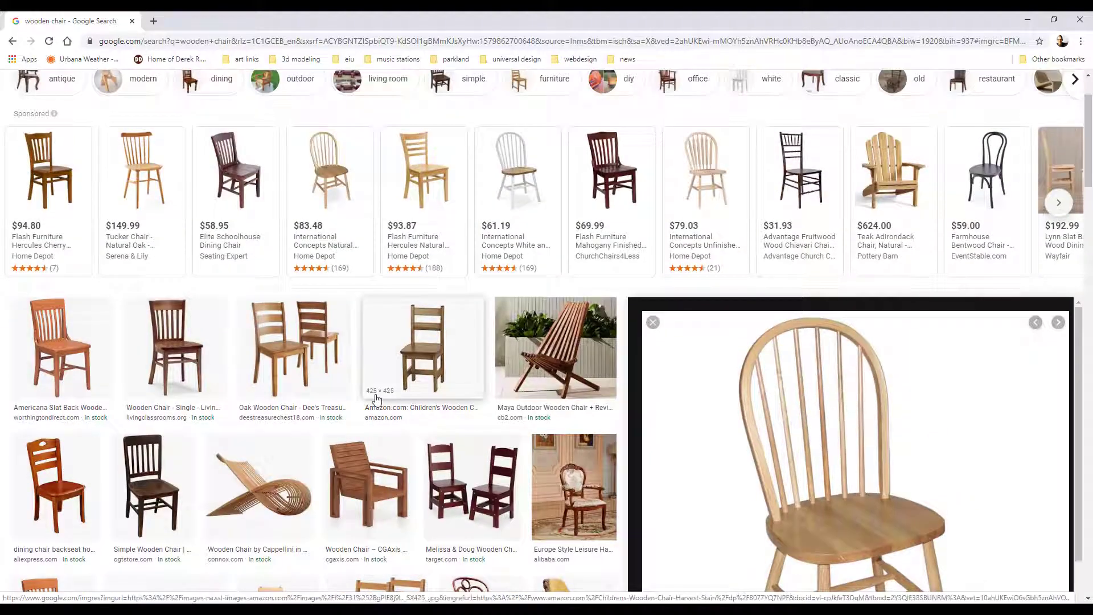
{"action": "scroll", "coordinate": [361, 402], "scroll_direction": "up", "scroll_amount": 2}
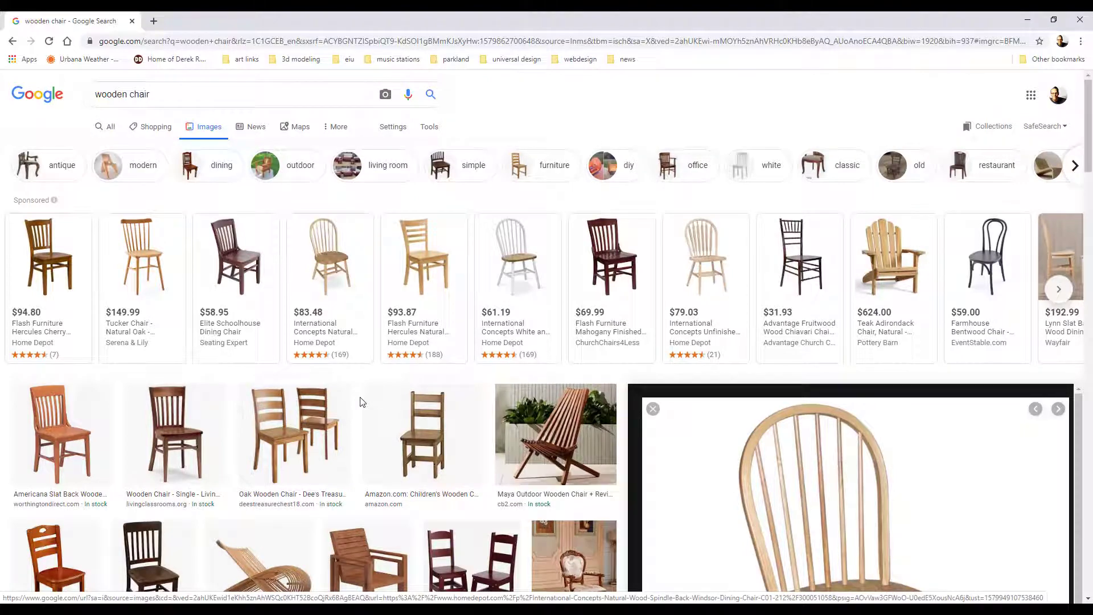
{"action": "scroll", "coordinate": [341, 360], "scroll_direction": "down", "scroll_amount": 7}
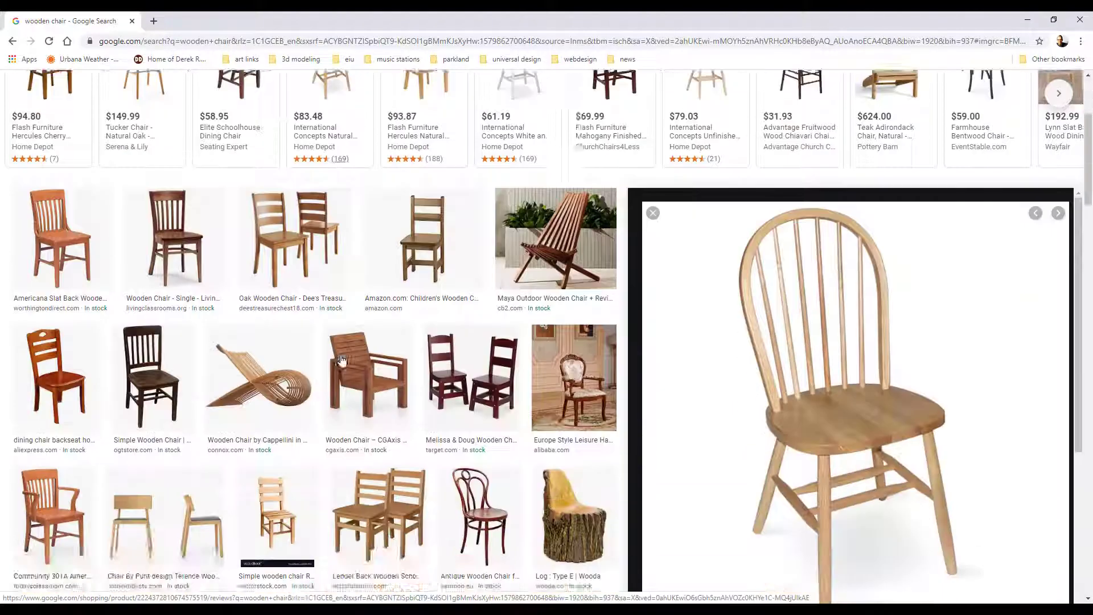
{"action": "scroll", "coordinate": [342, 360], "scroll_direction": "down", "scroll_amount": 15}
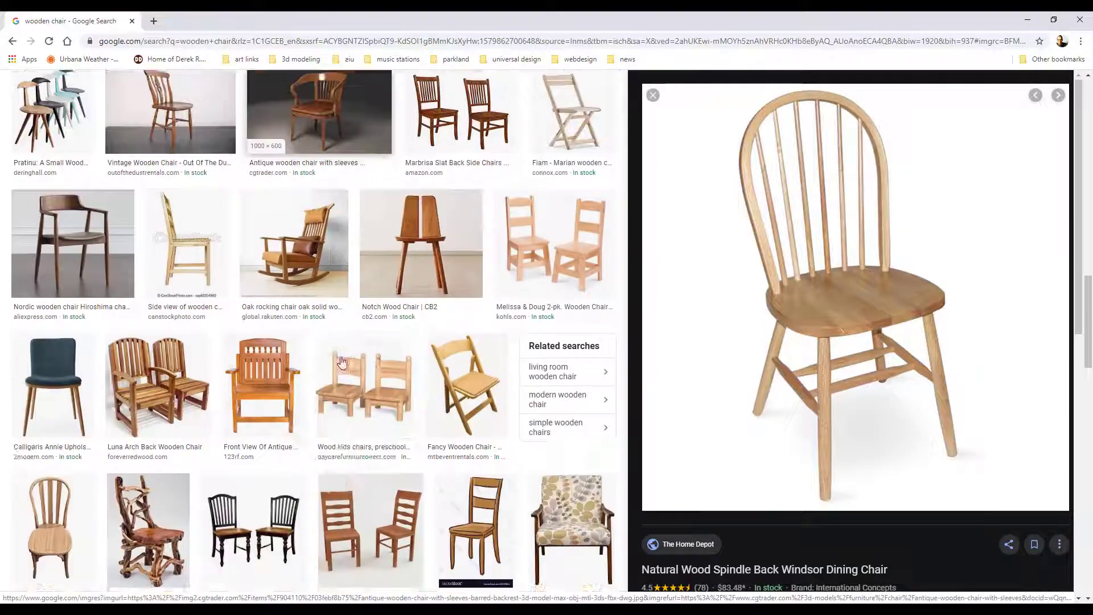
{"action": "scroll", "coordinate": [342, 362], "scroll_direction": "down", "scroll_amount": 5}
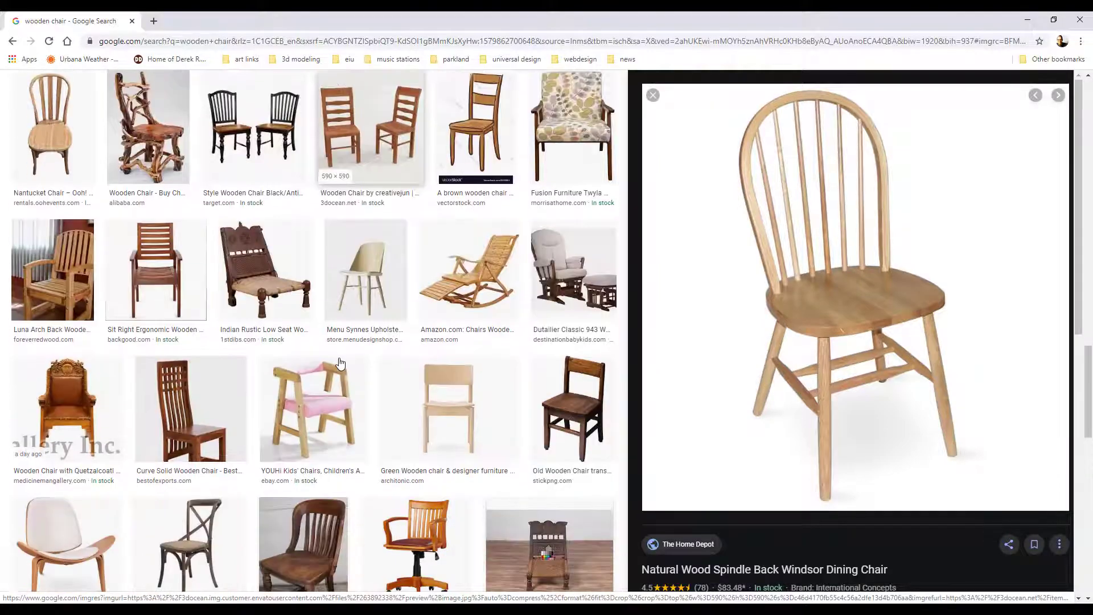
{"action": "scroll", "coordinate": [338, 362], "scroll_direction": "down", "scroll_amount": 7}
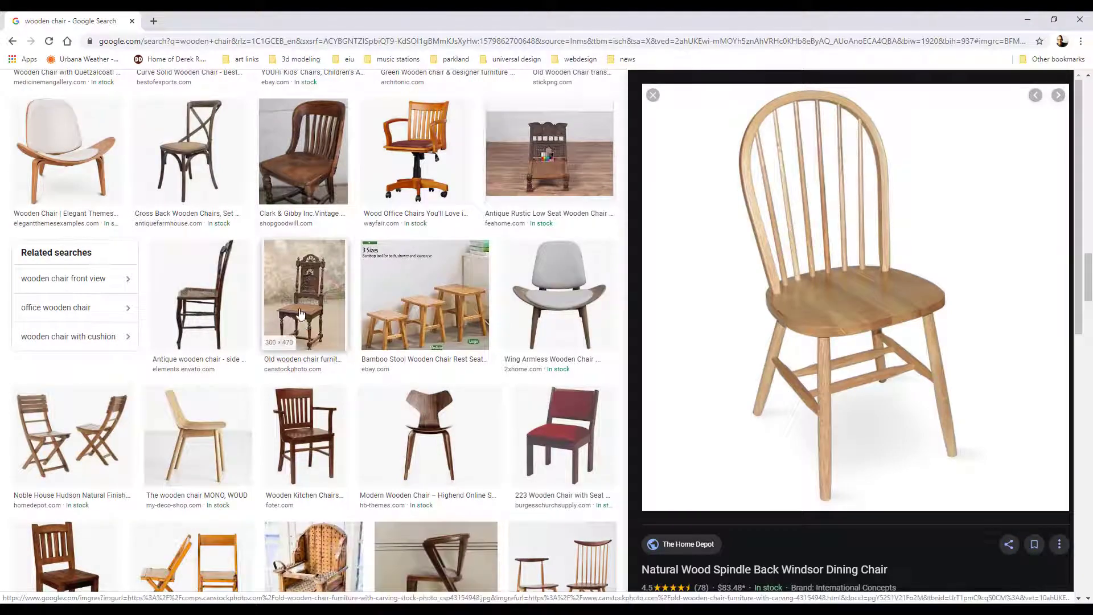
{"action": "scroll", "coordinate": [316, 379], "scroll_direction": "down", "scroll_amount": 6}
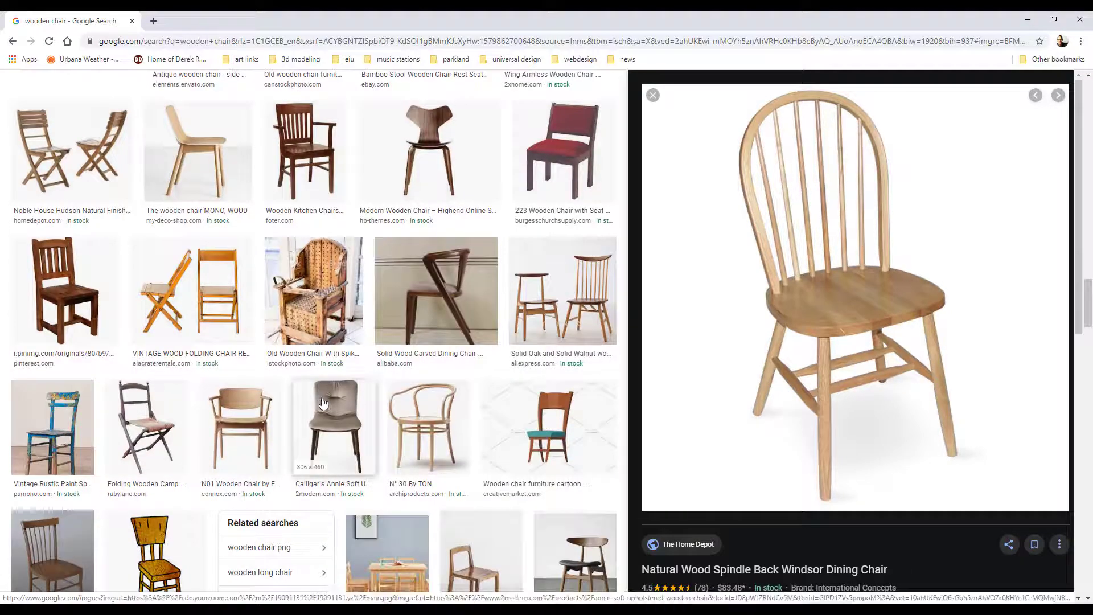
{"action": "scroll", "coordinate": [312, 383], "scroll_direction": "down", "scroll_amount": 3}
{"action": "scroll", "coordinate": [308, 387], "scroll_direction": "down", "scroll_amount": 1}
{"action": "scroll", "coordinate": [305, 394], "scroll_direction": "down", "scroll_amount": 5}
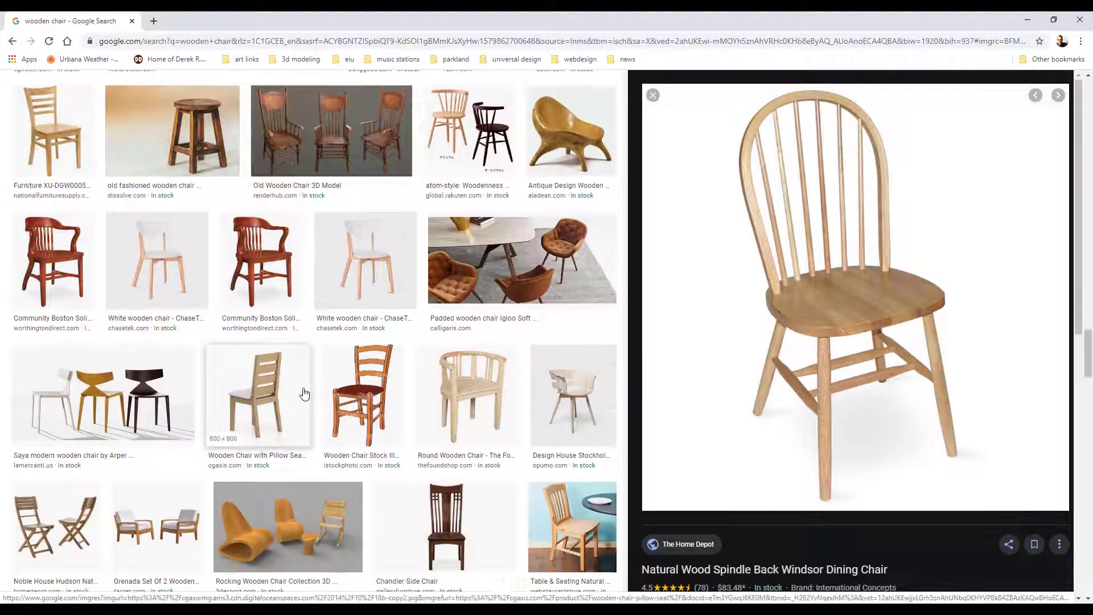
{"action": "scroll", "coordinate": [304, 393], "scroll_direction": "down", "scroll_amount": 5}
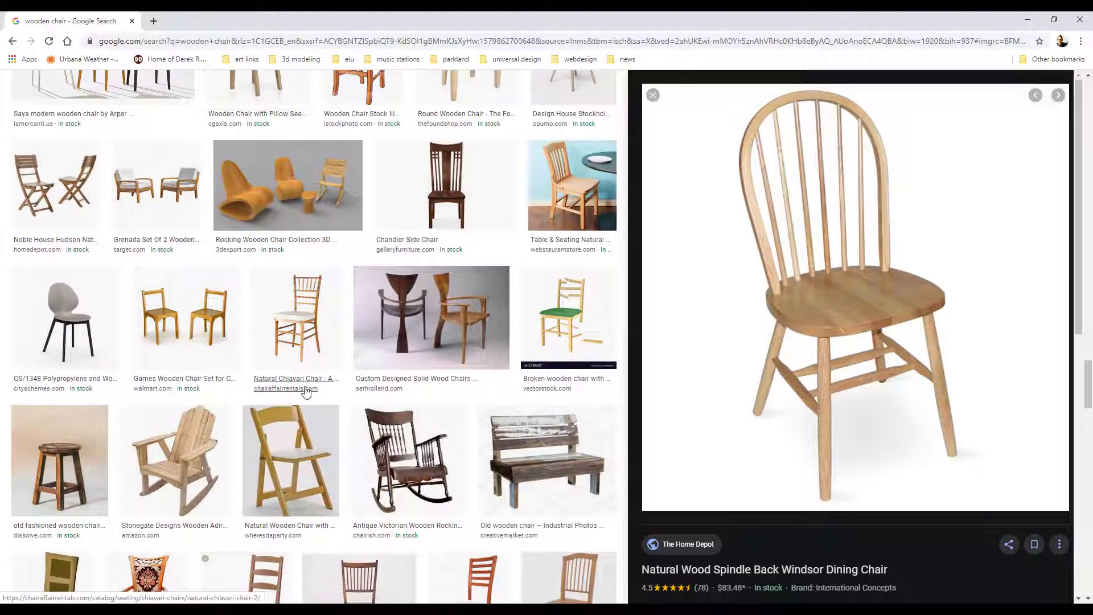
{"action": "scroll", "coordinate": [306, 392], "scroll_direction": "up", "scroll_amount": 12}
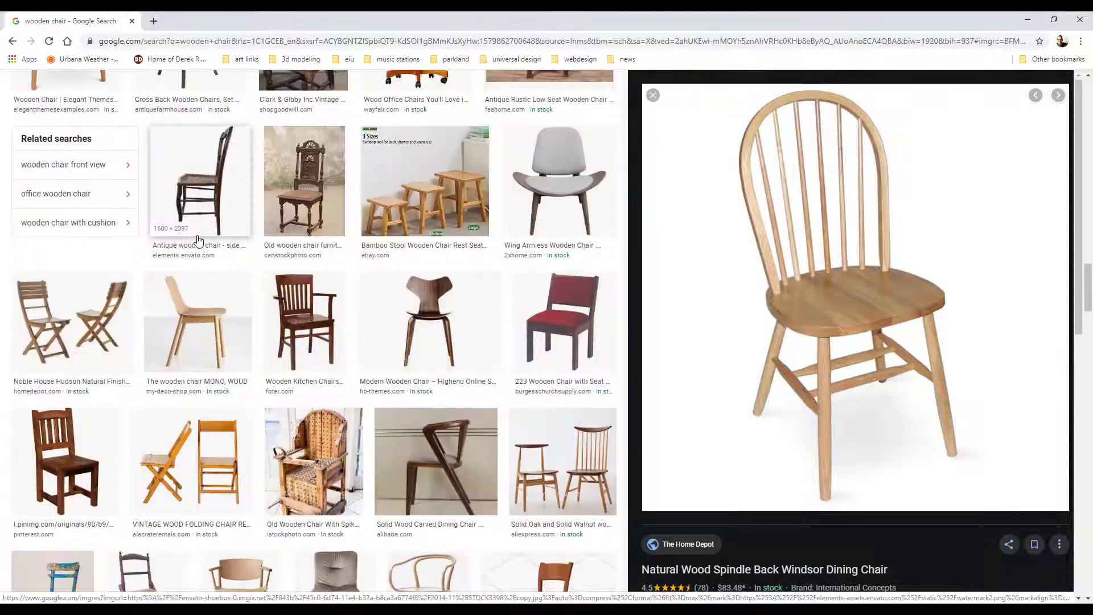
{"action": "scroll", "coordinate": [237, 280], "scroll_direction": "up", "scroll_amount": 10}
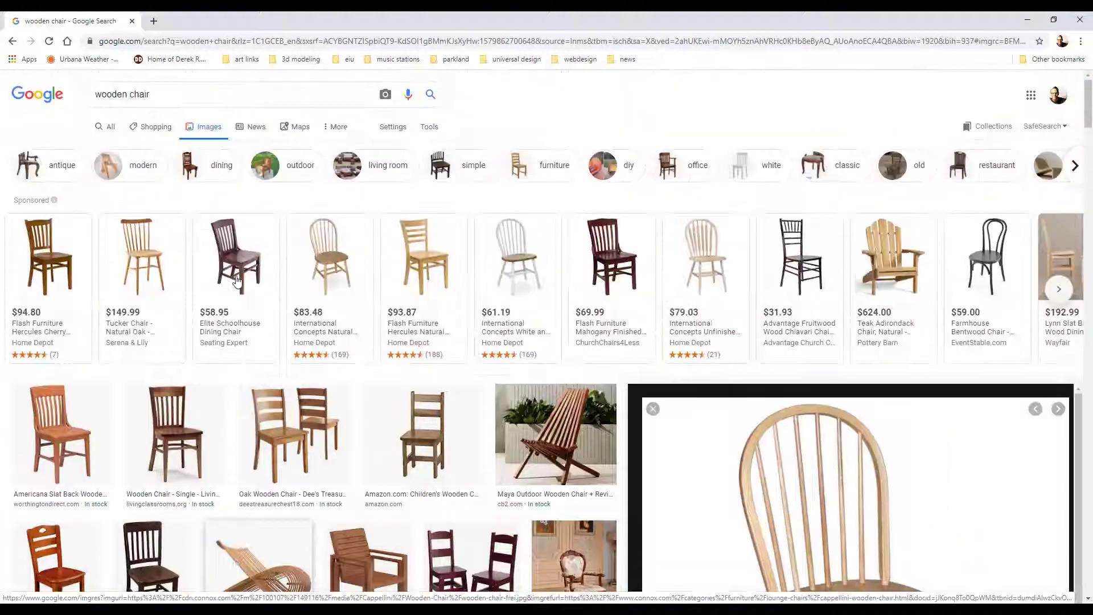
Refine the image search to "wooden kitchen chair".
{"action": "left_click", "coordinate": [155, 93]}
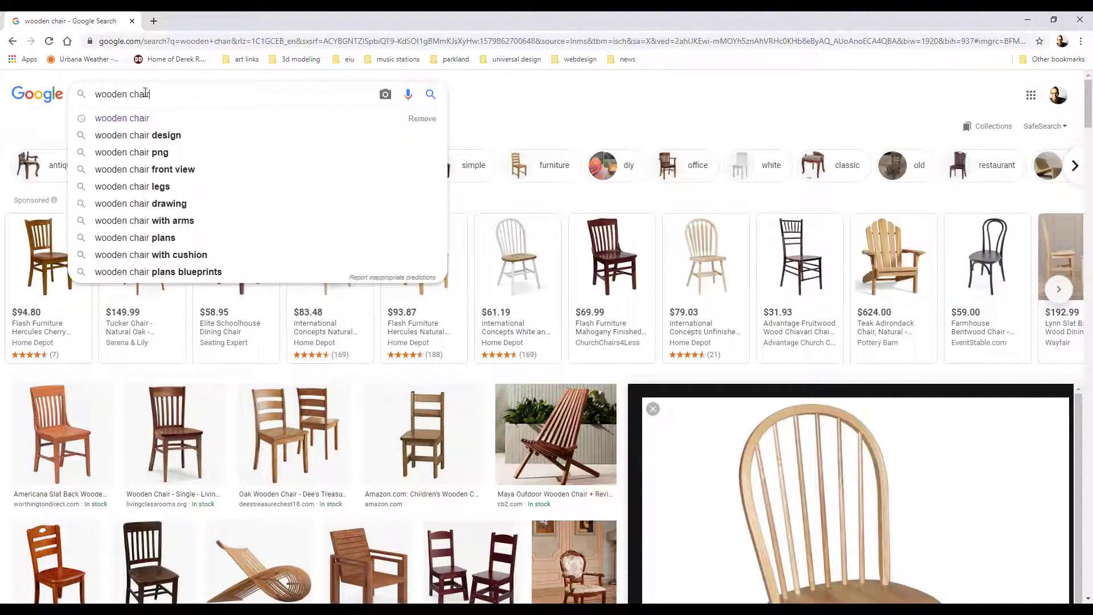
{"action": "left_click", "coordinate": [130, 94]}
{"action": "type", "text": "ki "}
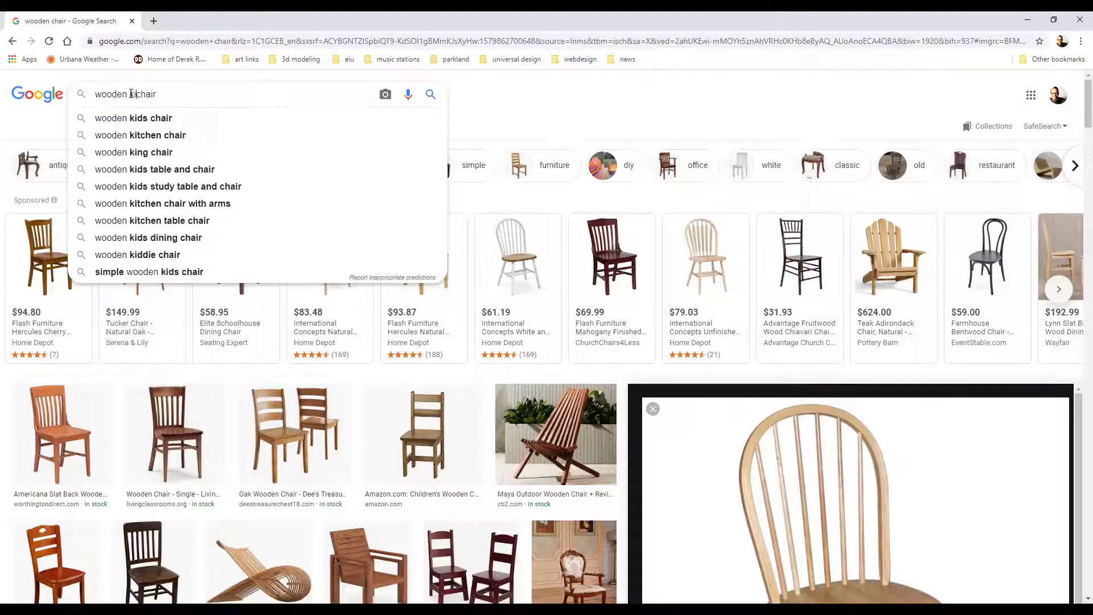
{"action": "type", "text": "tche"}
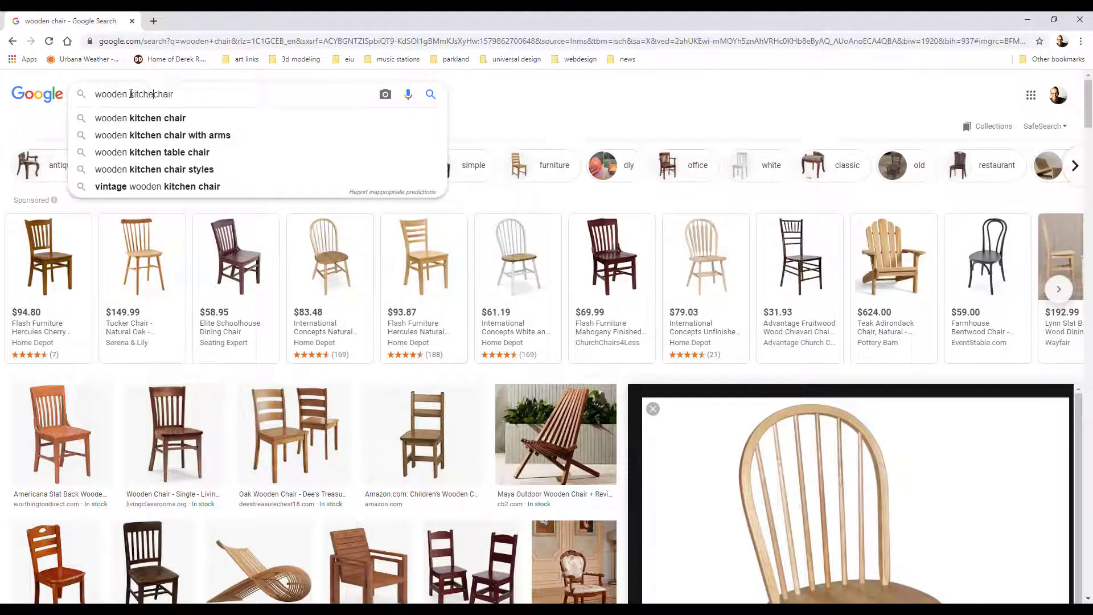
{"action": "type", "text": "n"}
{"action": "key", "text": "Return"}
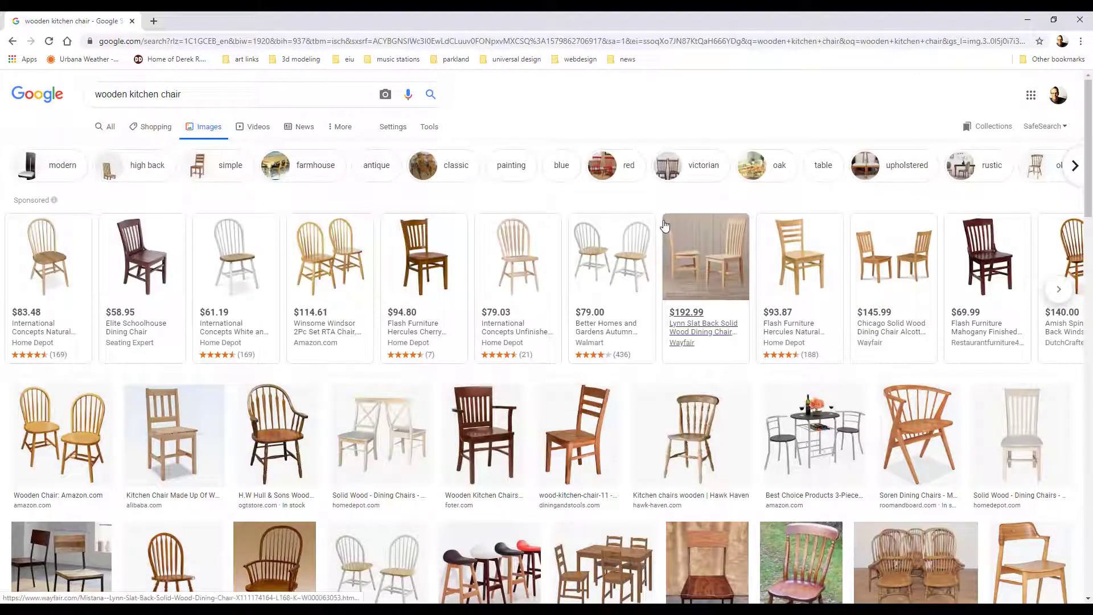
Look through the kitchen chair images for a matching reference, then close the browser and return to Maya.
{"action": "scroll", "coordinate": [400, 316], "scroll_direction": "down", "scroll_amount": 9}
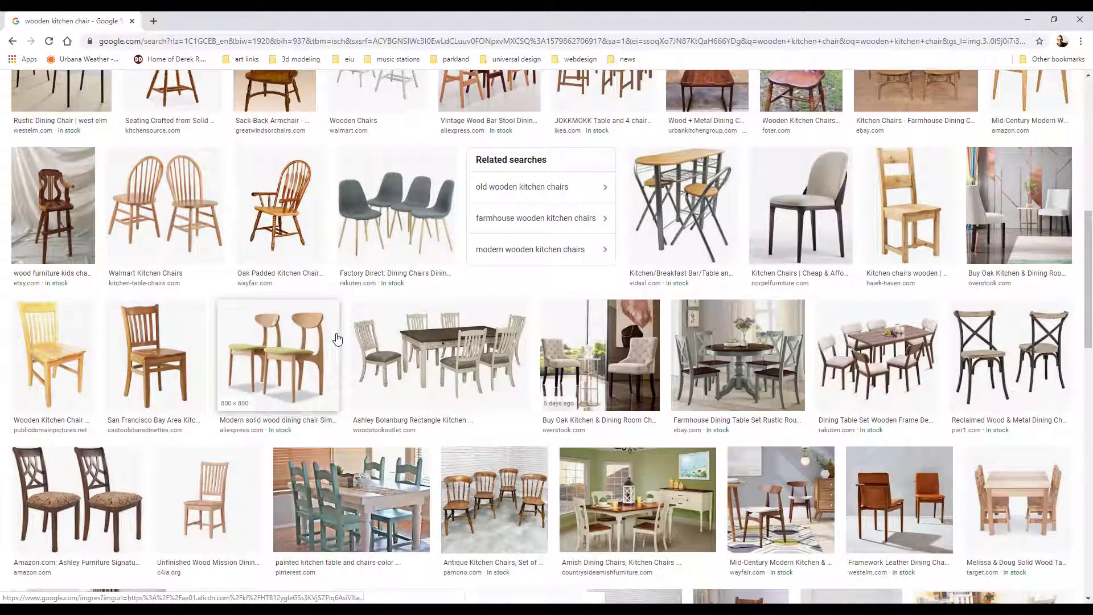
{"action": "scroll", "coordinate": [686, 313], "scroll_direction": "down", "scroll_amount": 3}
{"action": "scroll", "coordinate": [686, 313], "scroll_direction": "down", "scroll_amount": 2}
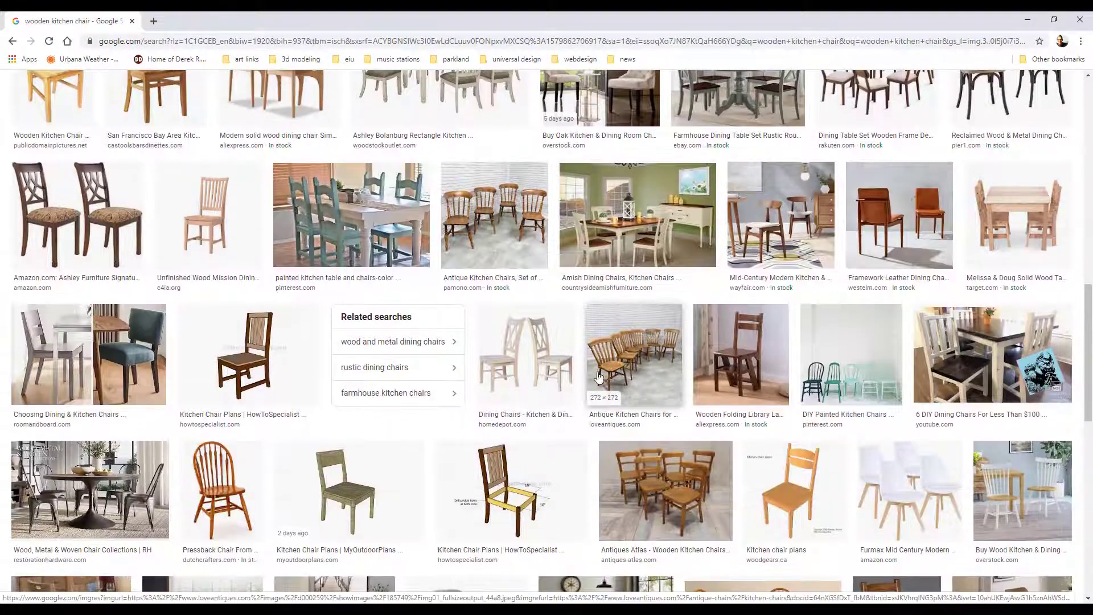
{"action": "scroll", "coordinate": [319, 348], "scroll_direction": "down", "scroll_amount": 3}
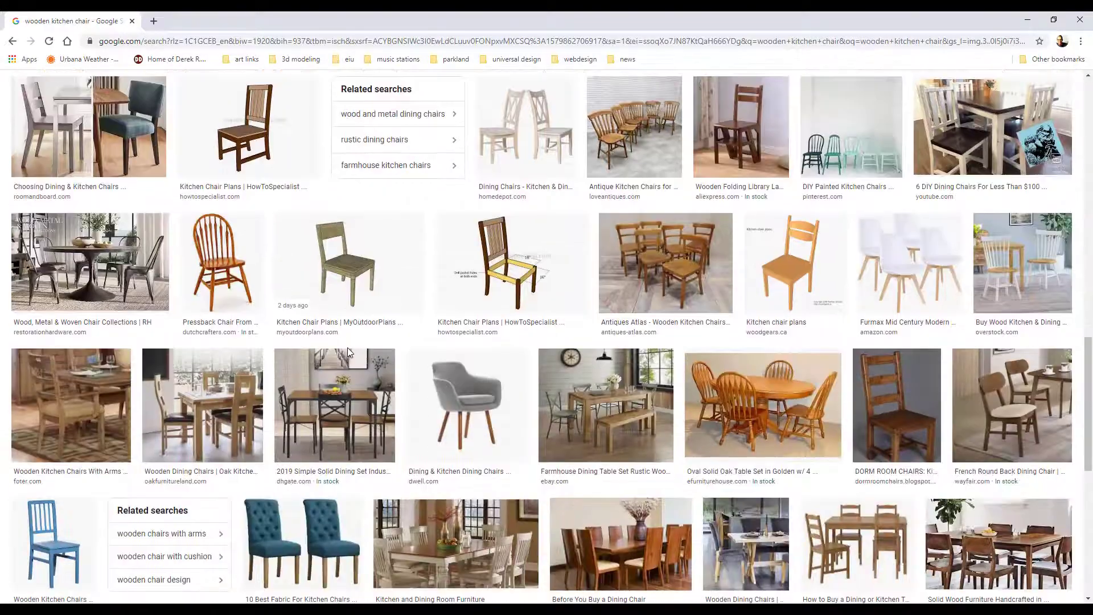
{"action": "scroll", "coordinate": [350, 347], "scroll_direction": "down", "scroll_amount": 5}
{"action": "scroll", "coordinate": [349, 347], "scroll_direction": "up", "scroll_amount": 7}
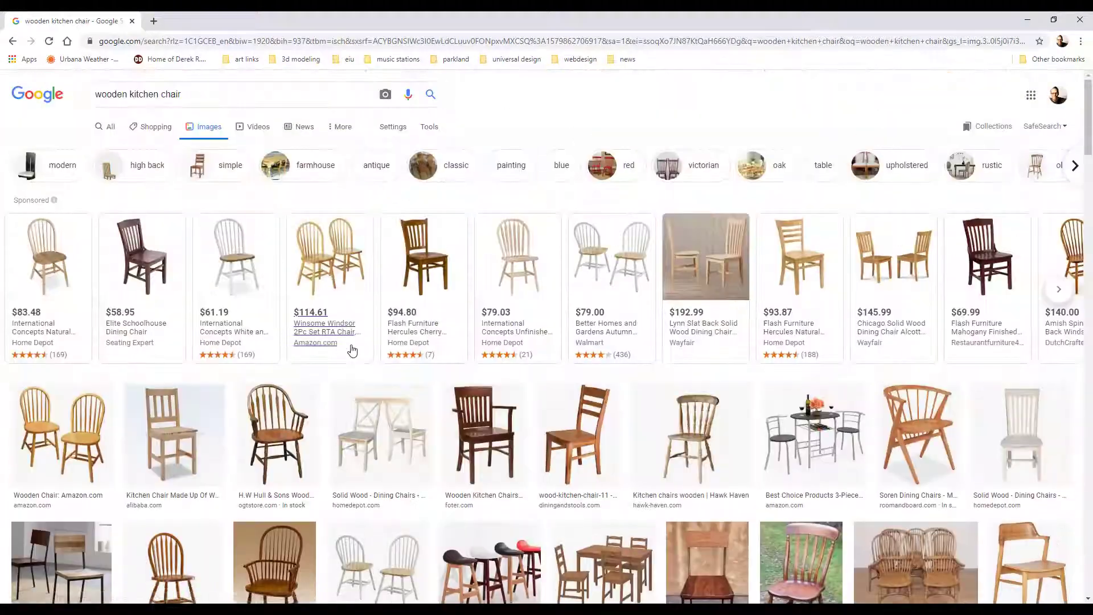
{"action": "left_click", "coordinate": [1082, 22]}
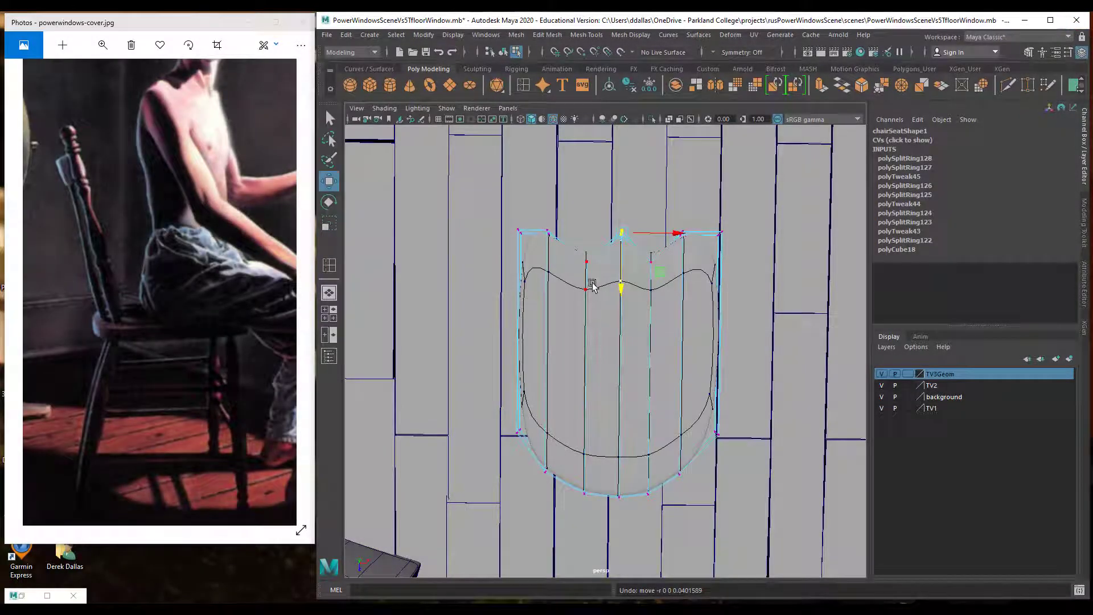
Move the back-edge vertices on both sides of the seat's centre outward to make the scallops shallower, and turn off the smooth preview.
{"action": "left_click_drag", "start_coordinate": [575, 237], "coordinate": [592, 301]}
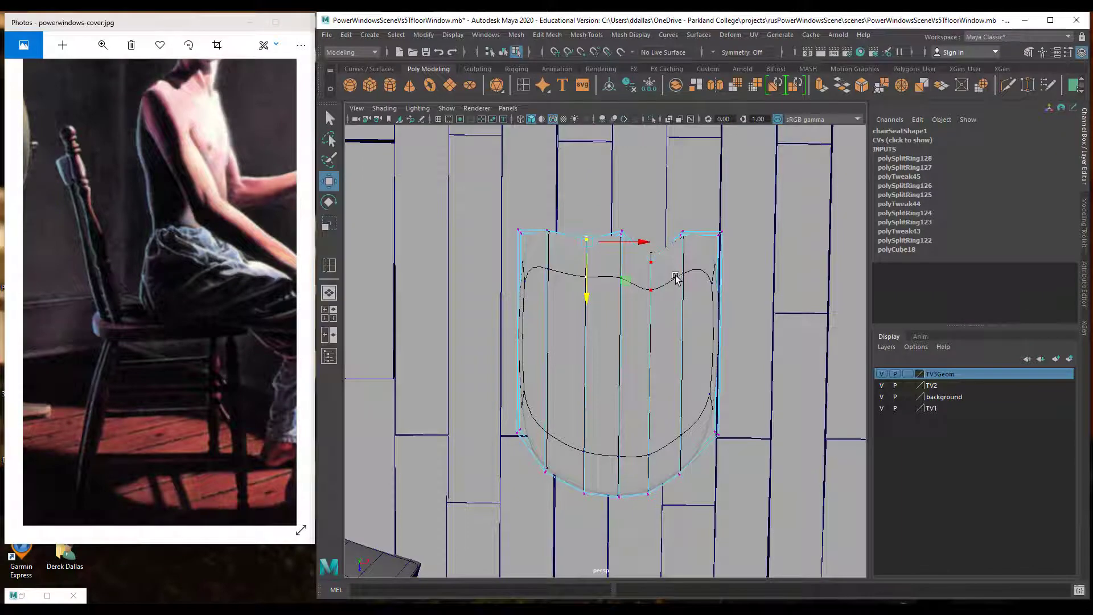
{"action": "left_click_drag", "start_coordinate": [670, 306], "coordinate": [639, 237]}
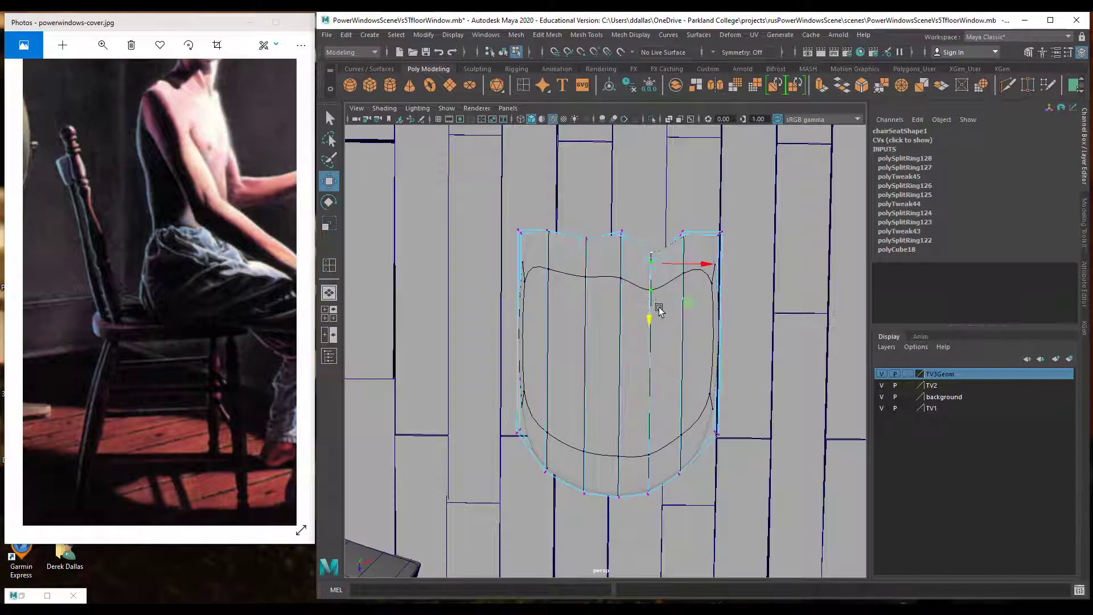
{"action": "middle_click_drag", "start_coordinate": [649, 317], "coordinate": [654, 298]}
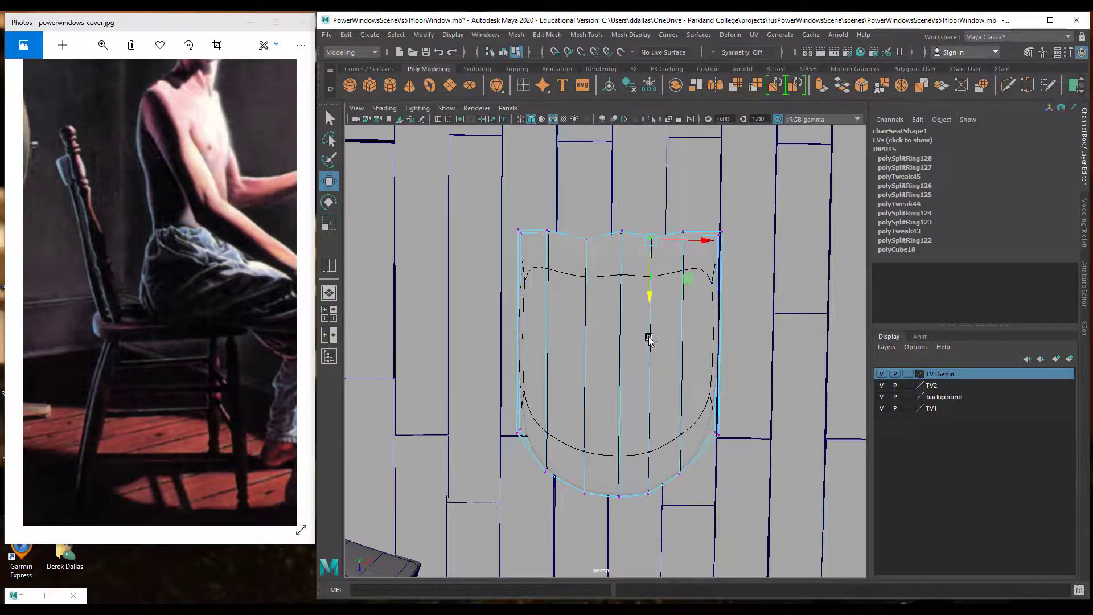
{"action": "left_click_drag", "start_coordinate": [650, 339], "coordinate": [802, 296], "text": "alt"}
{"action": "left_click_drag", "start_coordinate": [707, 299], "coordinate": [666, 317], "text": "alt"}
{"action": "key", "text": "1"}
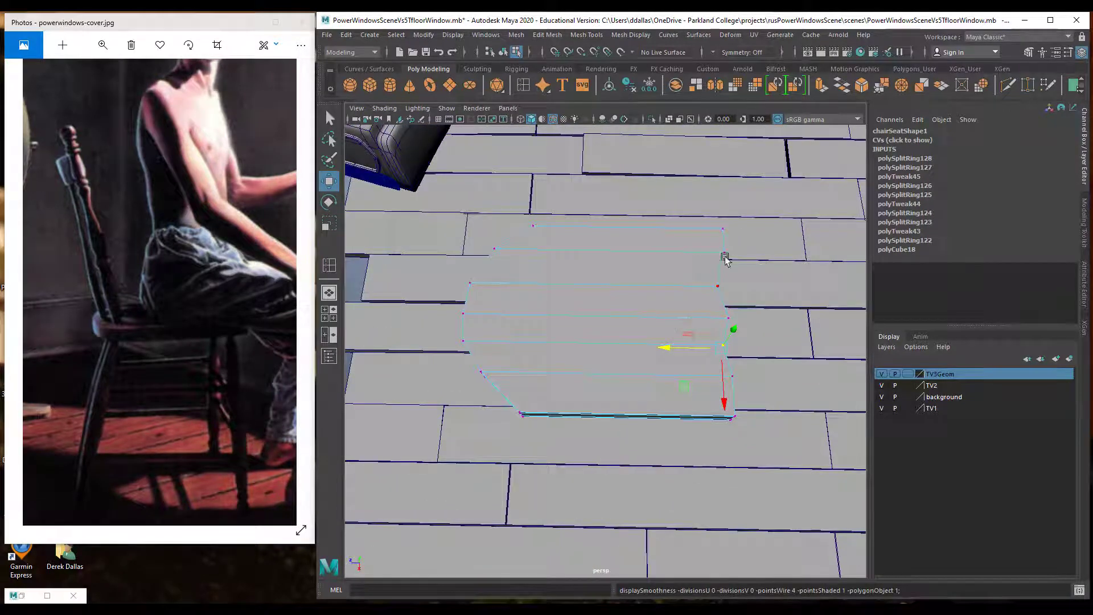
Delete the crosswise edge loop nearest the far side of the chair seat with Delete Edge/Vertex.
{"action": "right_click_drag", "start_coordinate": [627, 253], "coordinate": [619, 222]}
{"action": "left_click", "coordinate": [603, 252]}
{"action": "double_click", "coordinate": [604, 251]}
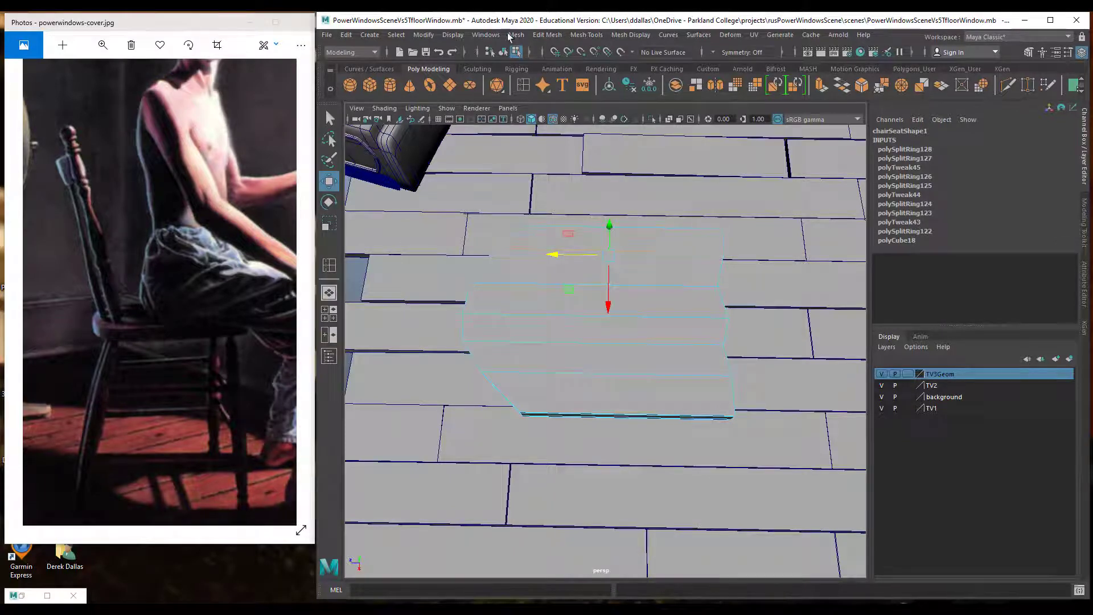
{"action": "left_click", "coordinate": [587, 34]}
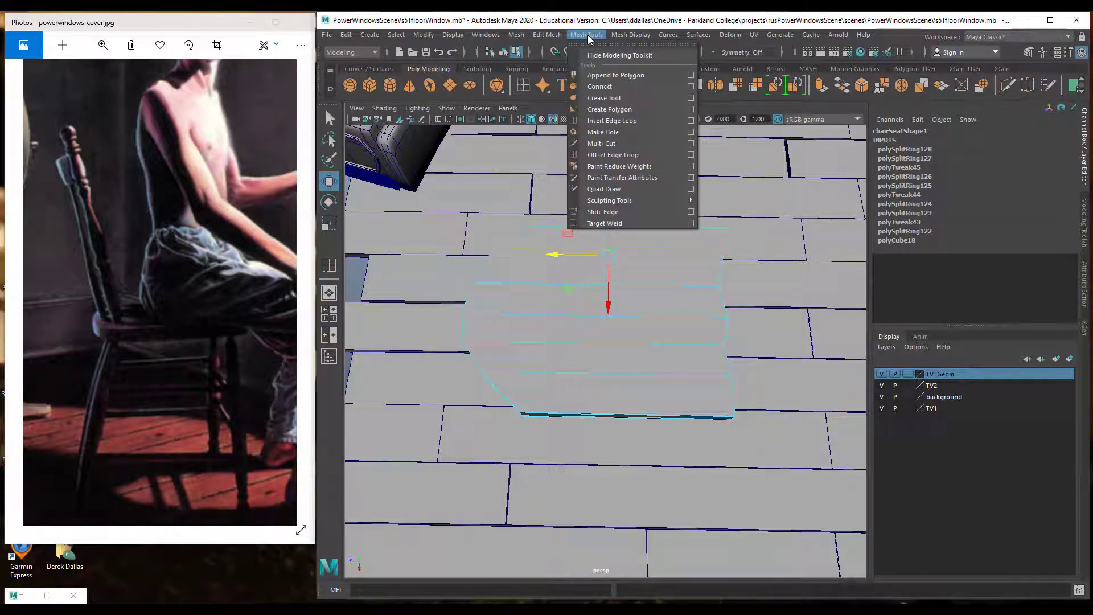
{"action": "mouse_move", "coordinate": [554, 36]}
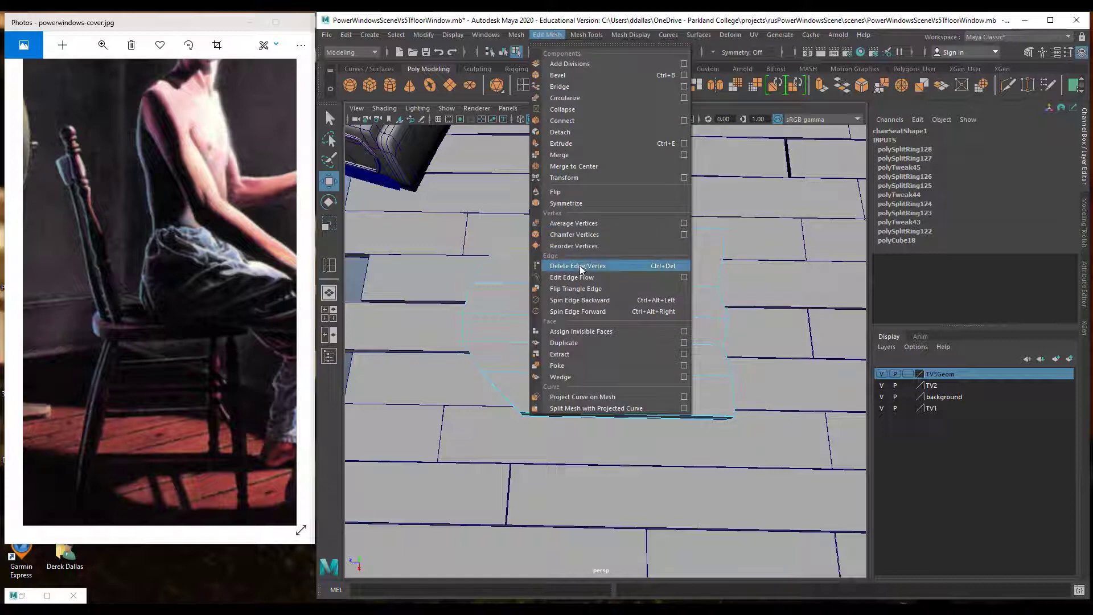
{"action": "left_click", "coordinate": [626, 266]}
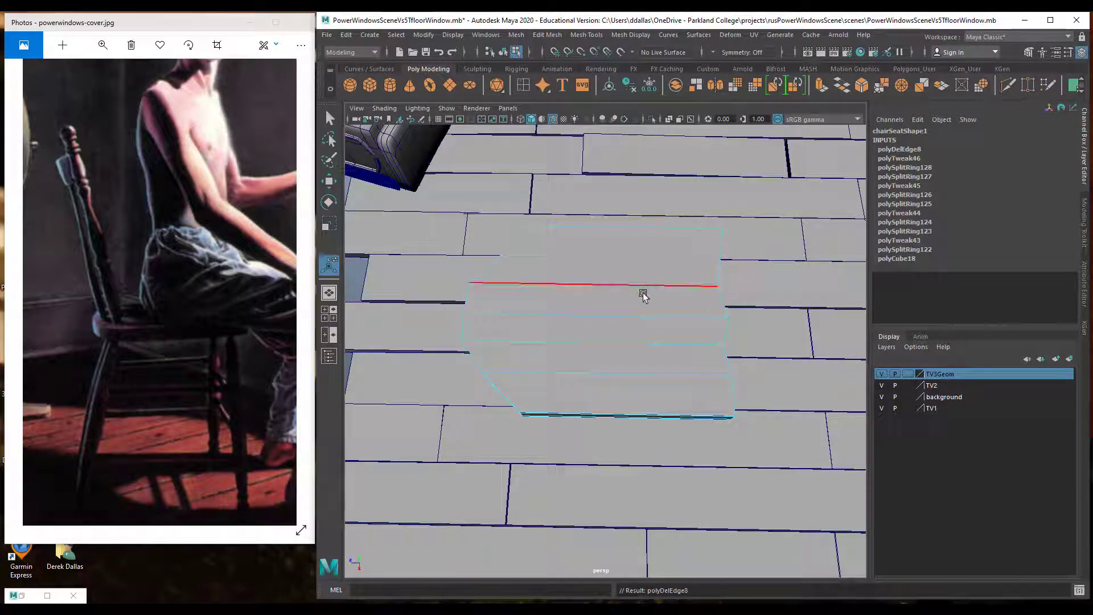
Delete the three other off-centre edge loops across the seat, keeping only the central one, and check the smooth preview.
{"action": "left_click", "coordinate": [640, 285]}
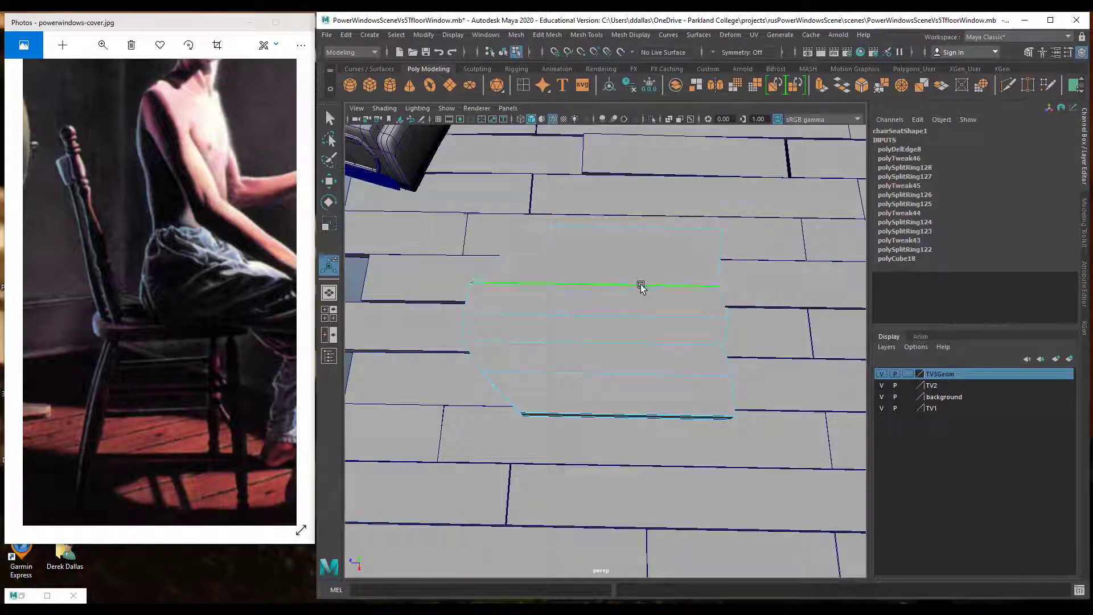
{"action": "key", "text": "Delete"}
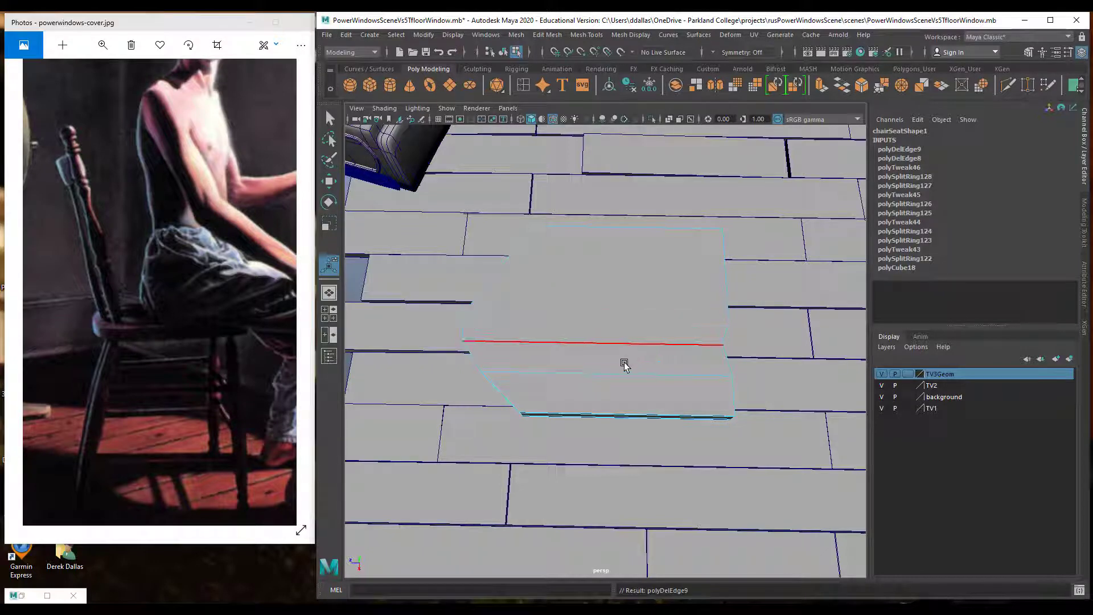
{"action": "left_click", "coordinate": [623, 349]}
{"action": "key", "text": "Delete"}
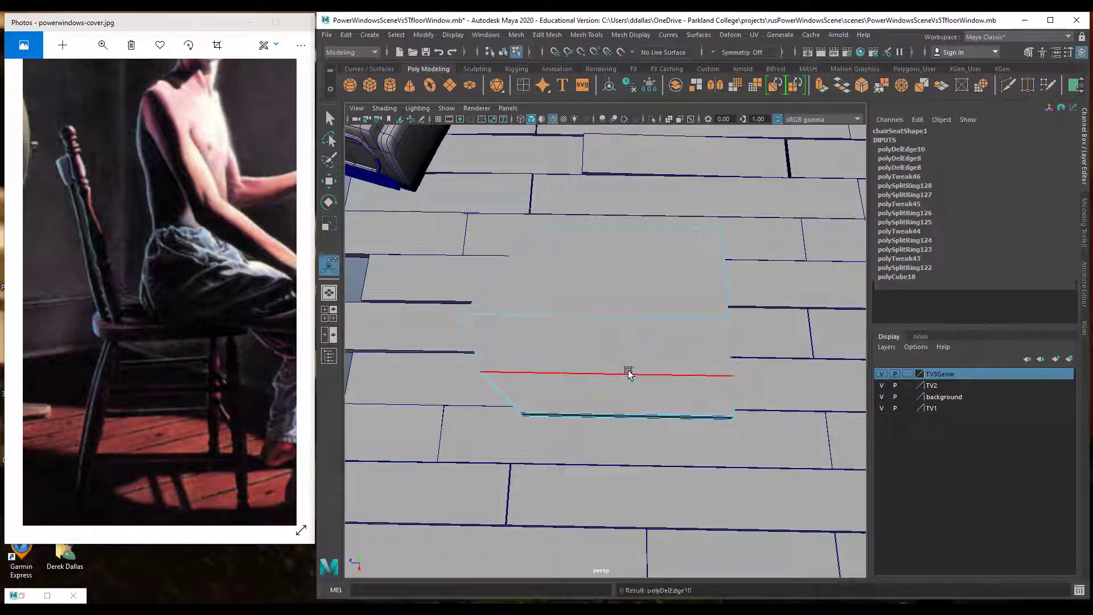
{"action": "left_click", "coordinate": [627, 376]}
{"action": "key", "text": "Delete"}
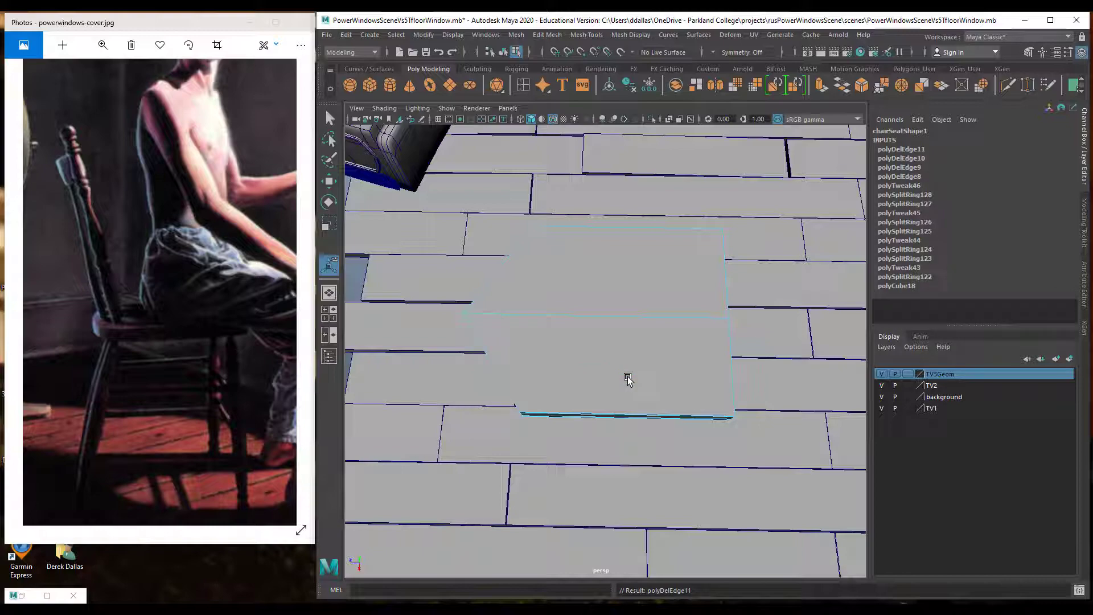
{"action": "key", "text": "3"}
{"action": "key", "text": "1"}
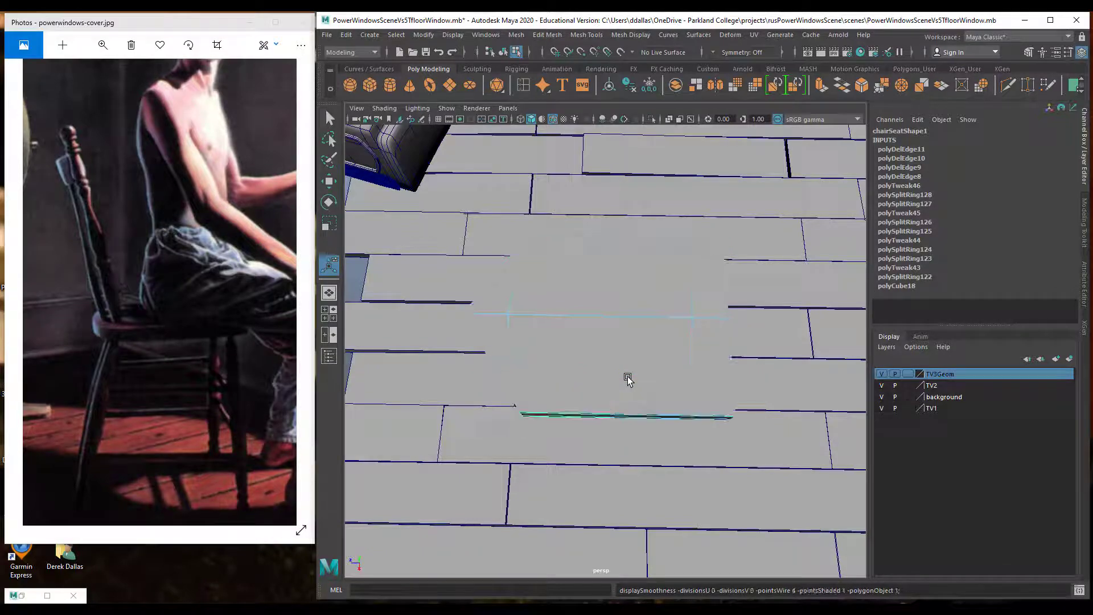
Pull the middle vertices of the seat's straight back edge outward and preview the seat smoothed.
{"action": "left_click_drag", "start_coordinate": [642, 366], "coordinate": [627, 318], "text": "alt"}
{"action": "middle_click_drag", "start_coordinate": [627, 317], "coordinate": [627, 354], "text": "alt"}
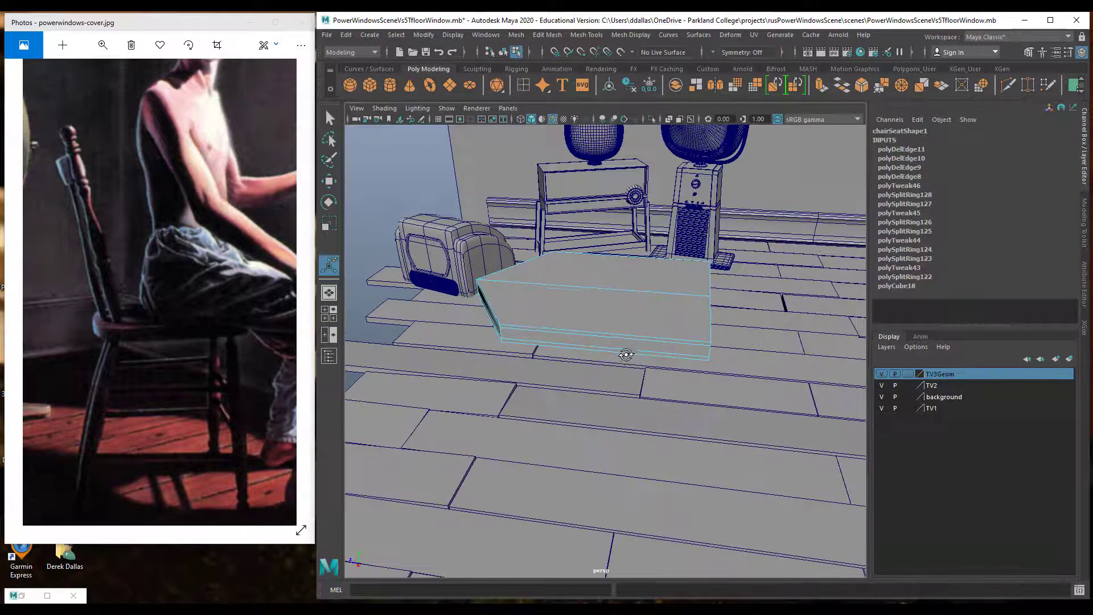
{"action": "left_click_drag", "start_coordinate": [627, 355], "coordinate": [651, 325], "text": "alt"}
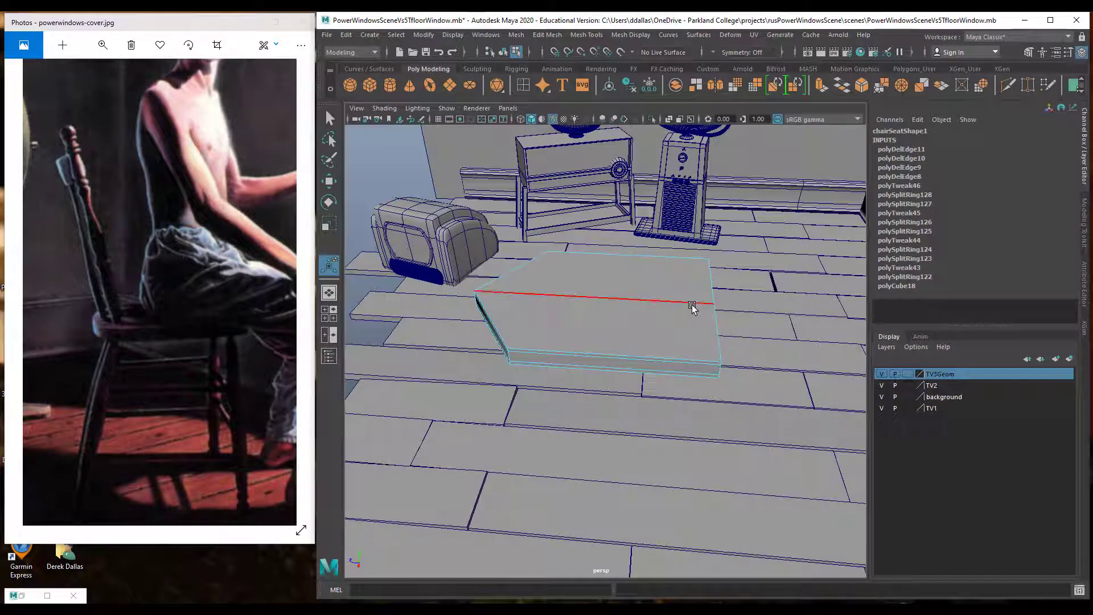
{"action": "right_click_drag", "start_coordinate": [692, 304], "coordinate": [632, 302]}
{"action": "left_click_drag", "start_coordinate": [739, 301], "coordinate": [723, 332], "text": "alt"}
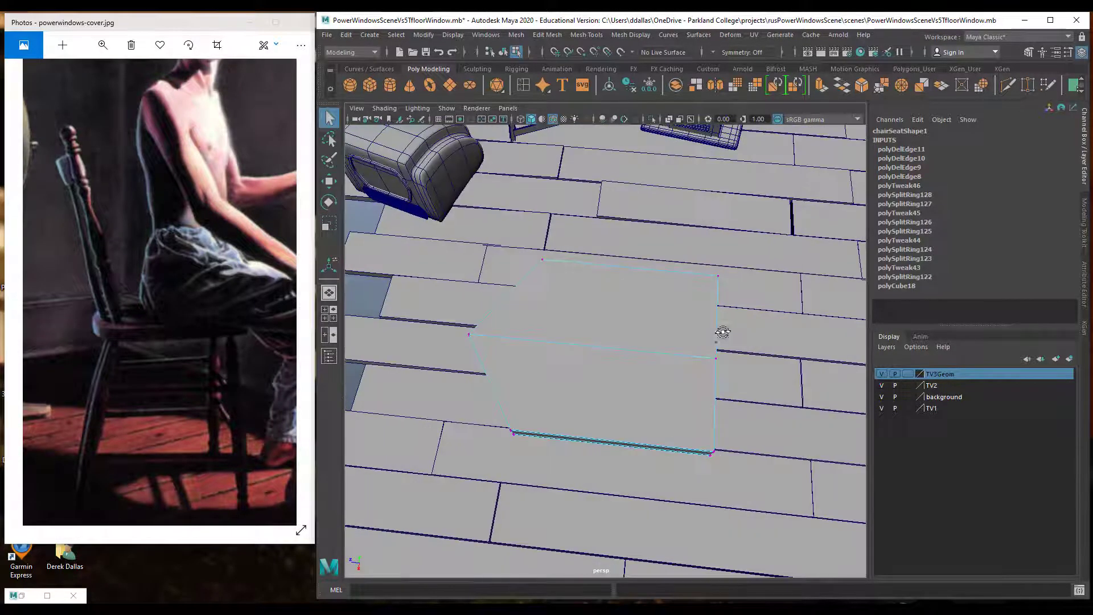
{"action": "left_click_drag", "start_coordinate": [681, 385], "coordinate": [681, 362]}
{"action": "key", "text": "w"}
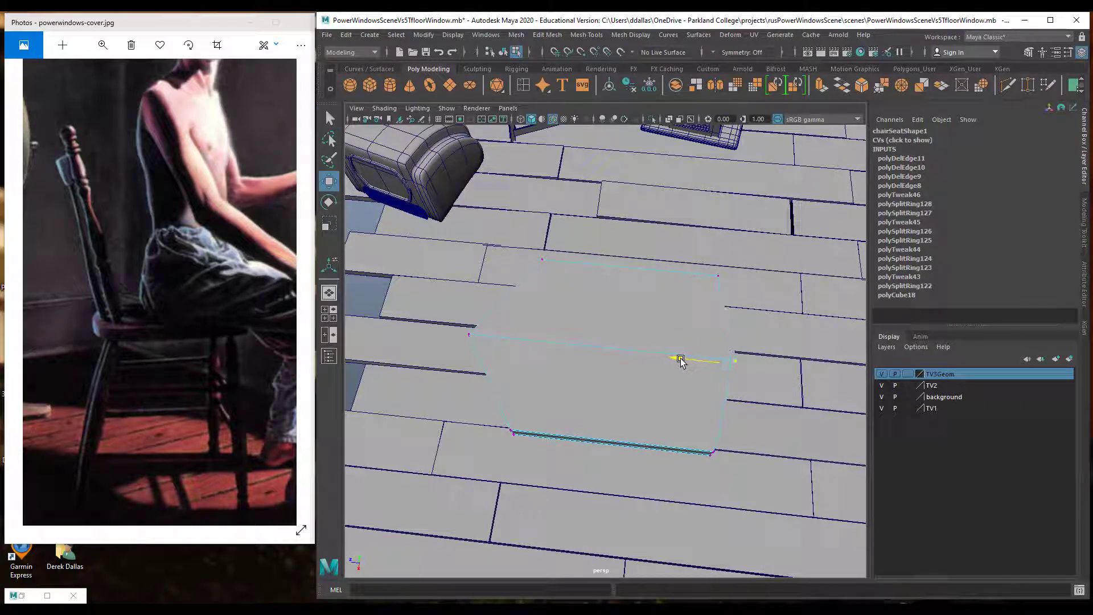
{"action": "key", "text": "3"}
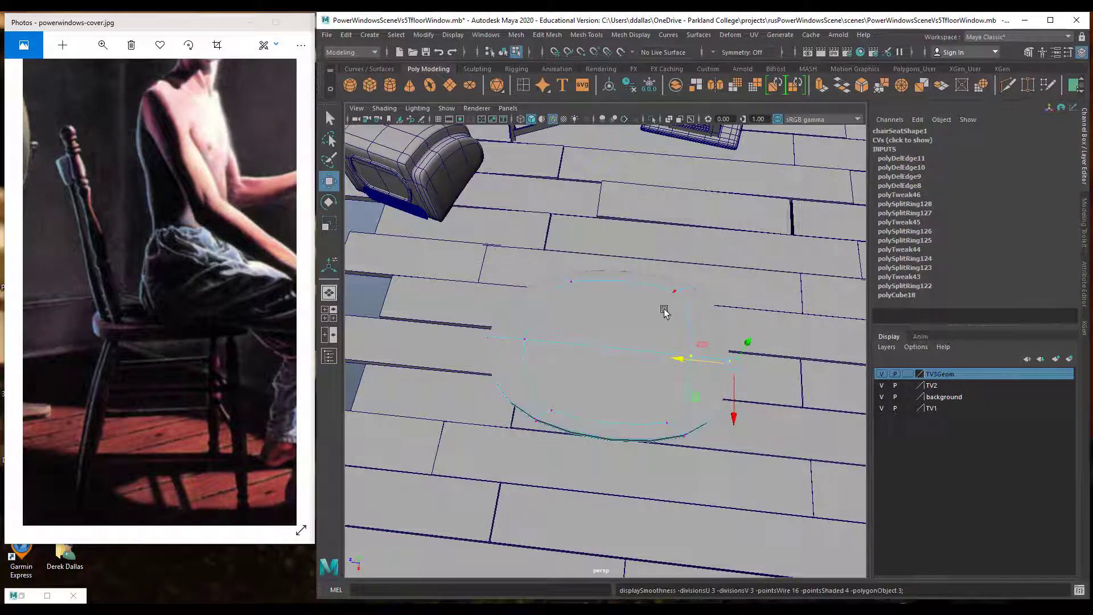
Show the smooth preview with its cage and insert an edge loop close to each of the seat's two sides.
{"action": "key", "text": "2"}
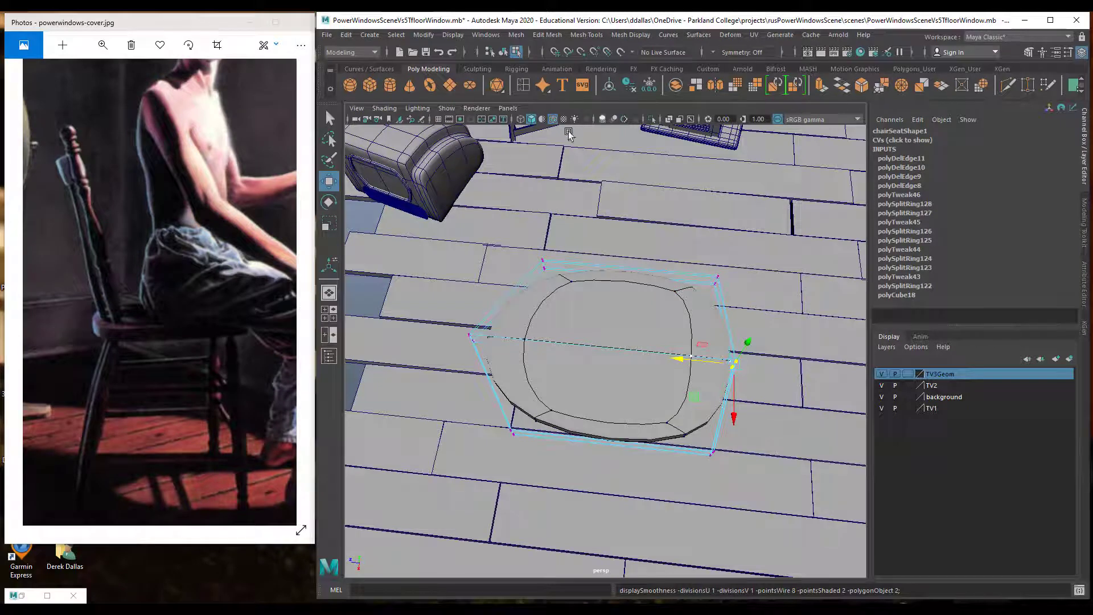
{"action": "left_click", "coordinate": [582, 35]}
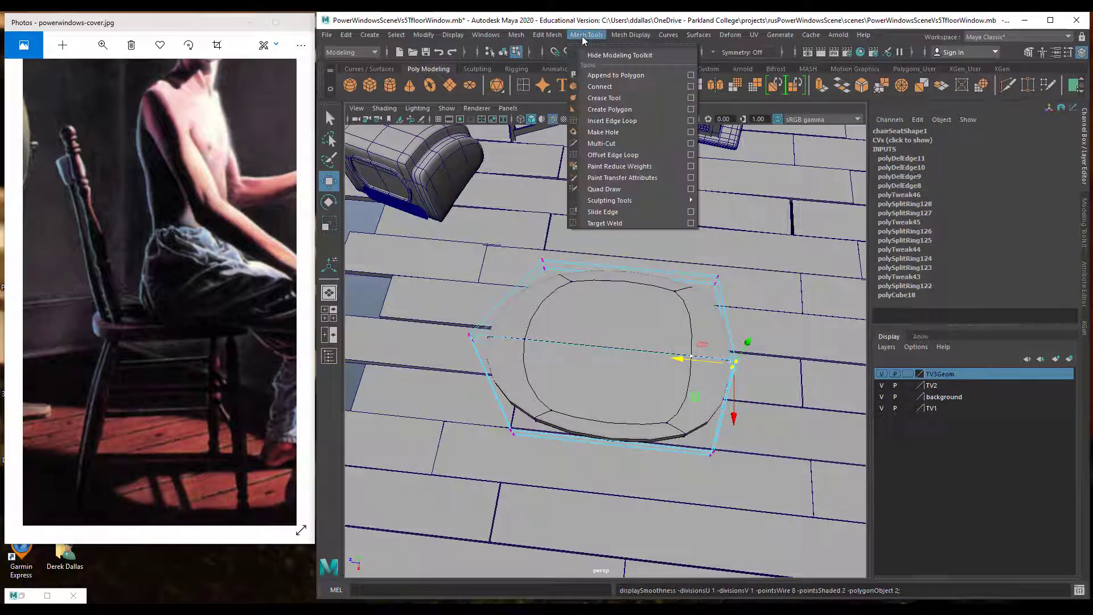
{"action": "left_click", "coordinate": [595, 118]}
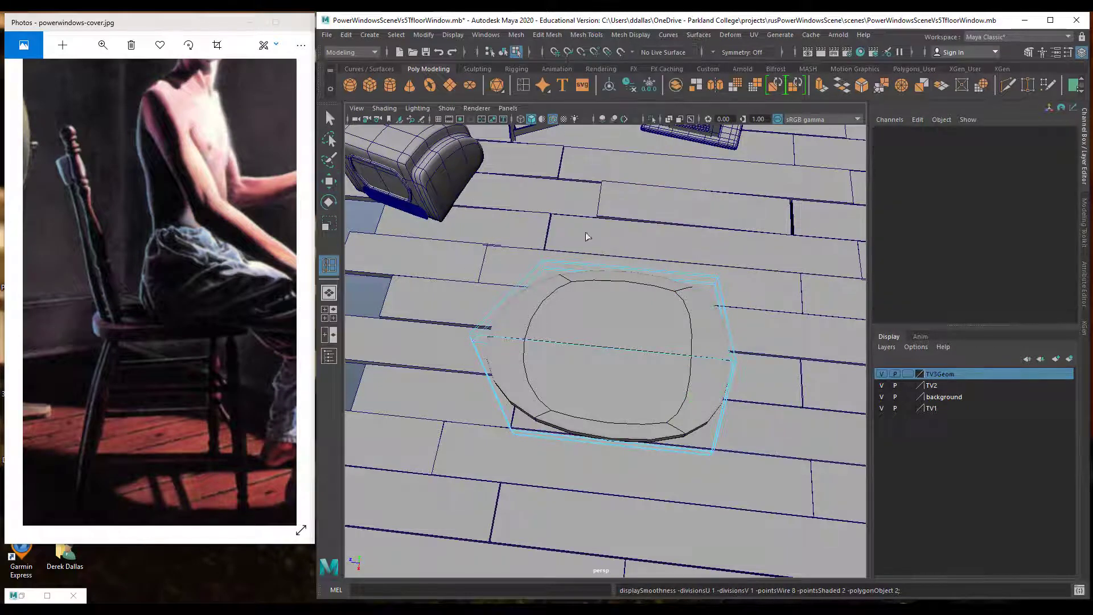
{"action": "left_click", "coordinate": [721, 299]}
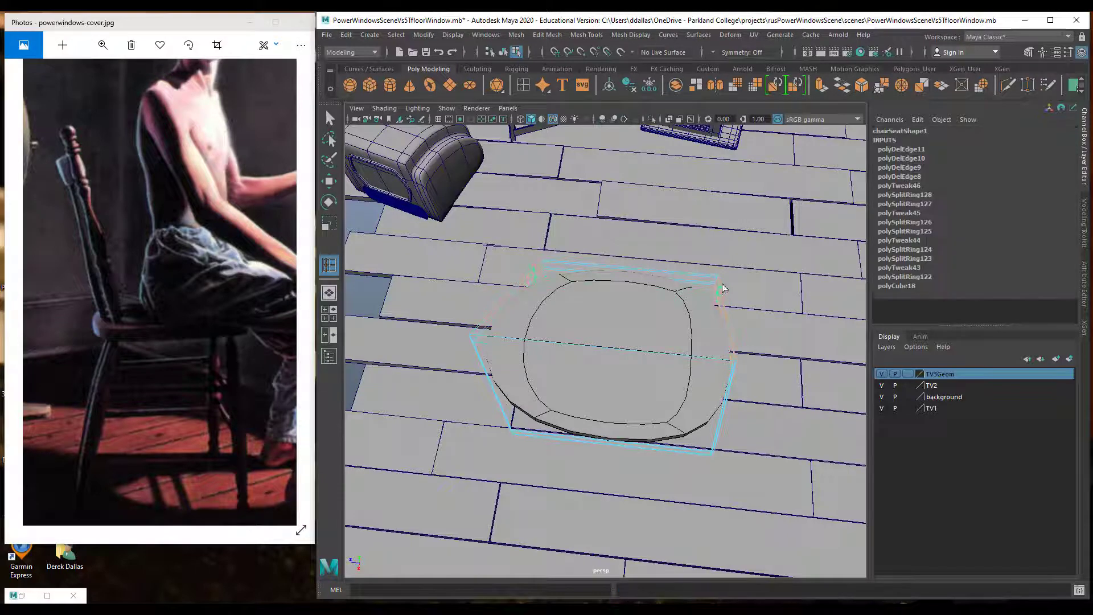
{"action": "left_click", "coordinate": [723, 281]}
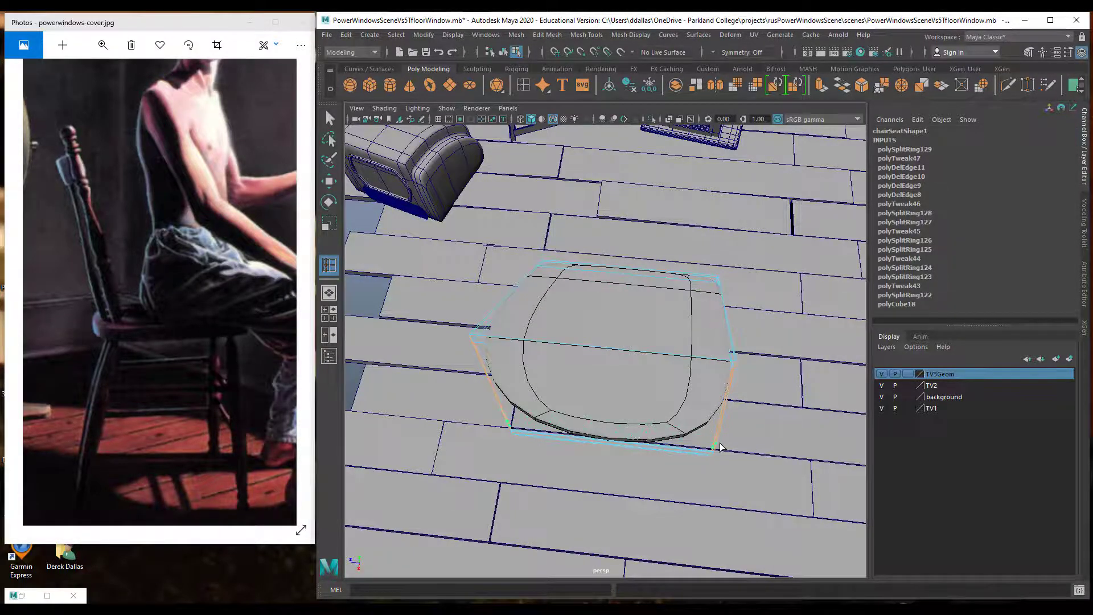
{"action": "left_click", "coordinate": [720, 443]}
Move the centre vertices of the seat's pointed end inward to flatten its curve.
{"action": "mouse_move", "coordinate": [656, 363]}
{"action": "left_mouse_down", "text": "alt"}
{"action": "mouse_move", "coordinate": [630, 334]}
{"action": "mouse_move", "coordinate": [658, 354]}
{"action": "mouse_move", "coordinate": [660, 369]}
{"action": "mouse_move", "coordinate": [662, 356]}
{"action": "left_mouse_up", "text": "alt"}
{"action": "right_click_drag", "start_coordinate": [495, 330], "coordinate": [483, 346]}
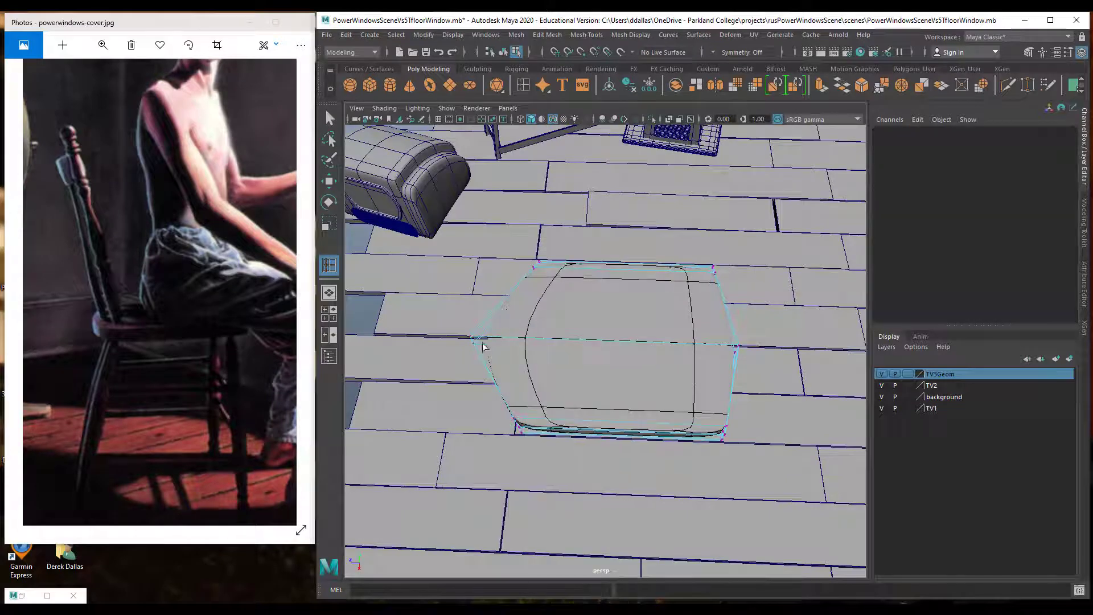
{"action": "left_click_drag", "start_coordinate": [483, 365], "coordinate": [483, 361]}
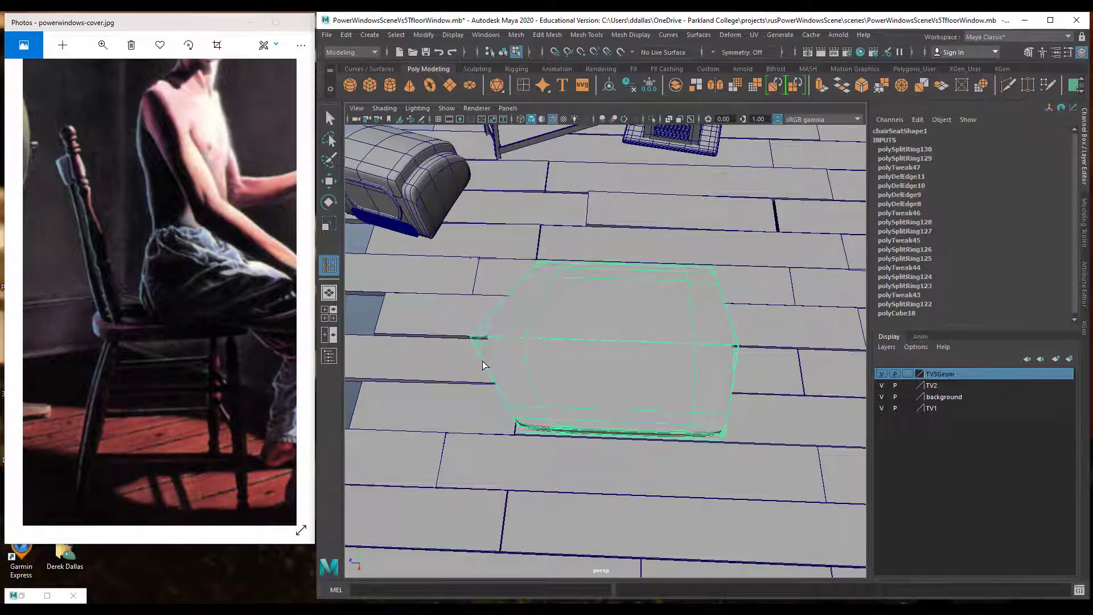
{"action": "right_click_drag", "start_coordinate": [501, 301], "coordinate": [450, 320]}
{"action": "left_click_drag", "start_coordinate": [464, 355], "coordinate": [483, 369]}
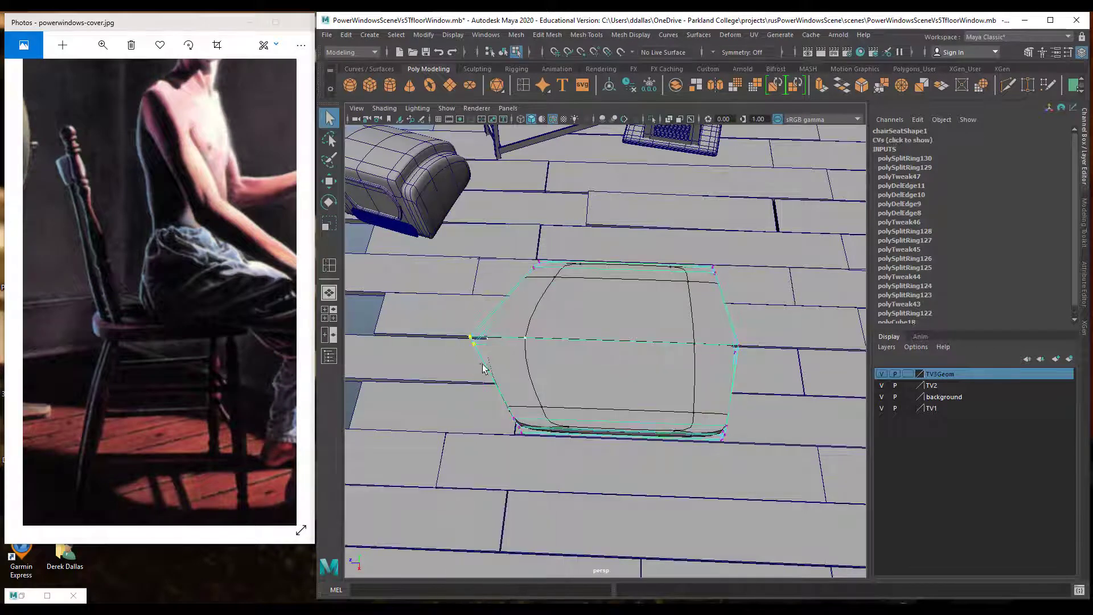
{"action": "key", "text": "w"}
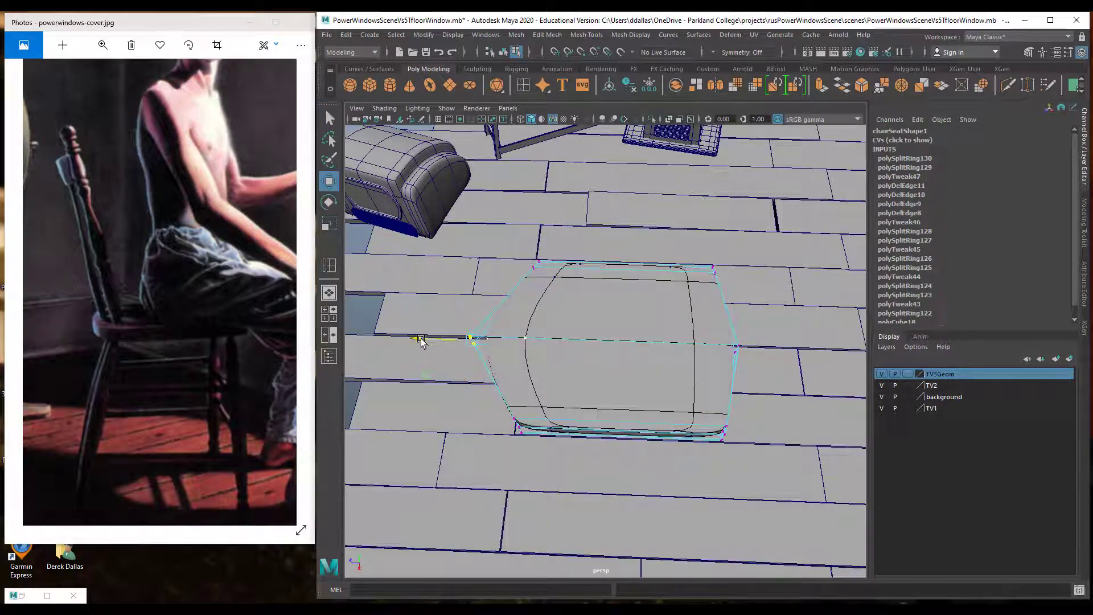
{"action": "left_click_drag", "start_coordinate": [420, 341], "coordinate": [443, 340]}
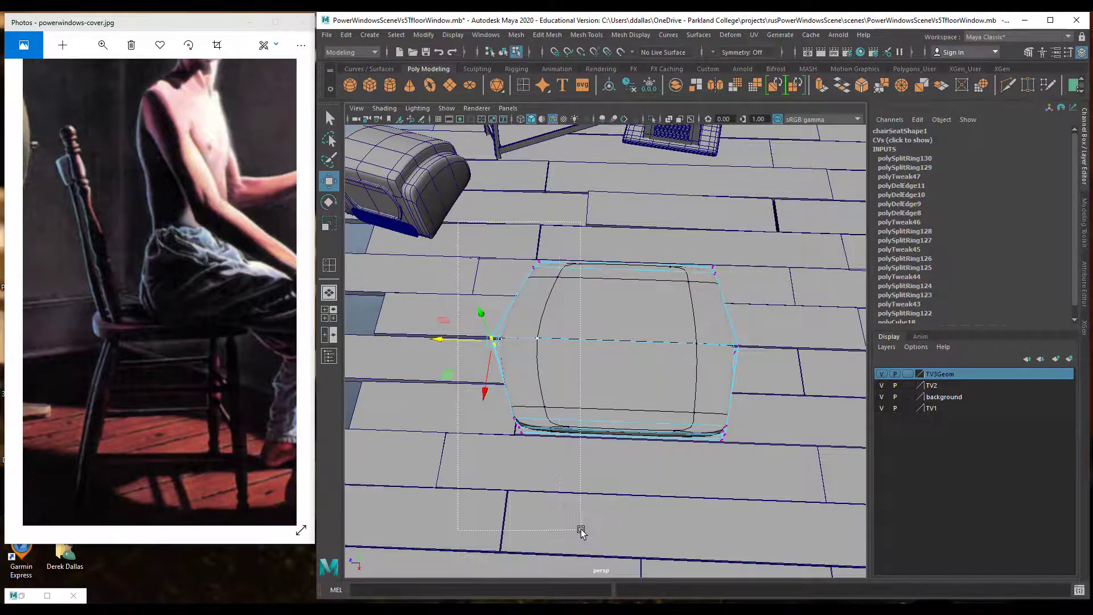
Scale all vertices at the flattened end of the seat narrower, and return to object mode with the full smooth preview.
{"action": "key", "text": "shift+period"}
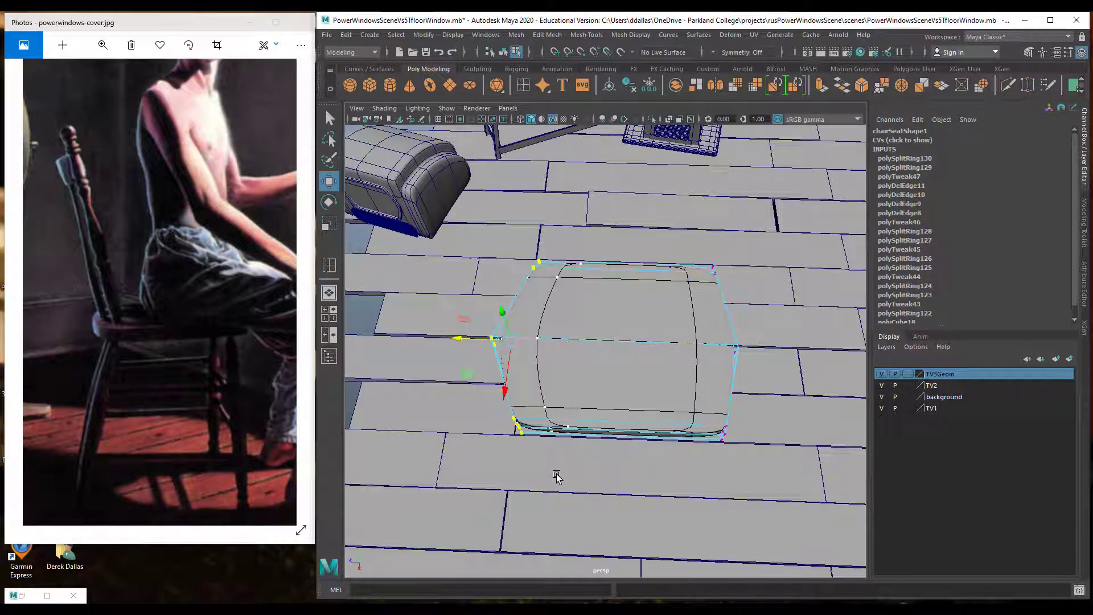
{"action": "key", "text": "r"}
{"action": "left_click_drag", "start_coordinate": [499, 390], "coordinate": [506, 374]}
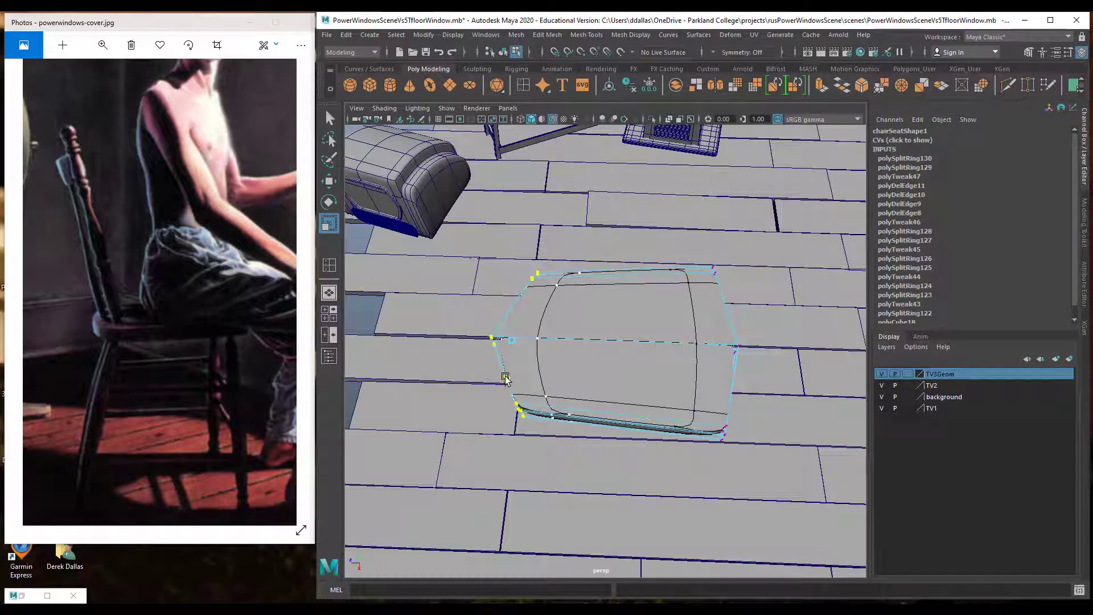
{"action": "left_click_drag", "start_coordinate": [590, 421], "coordinate": [623, 354], "text": "alt"}
{"action": "right_click_drag", "start_coordinate": [623, 354], "coordinate": [664, 289]}
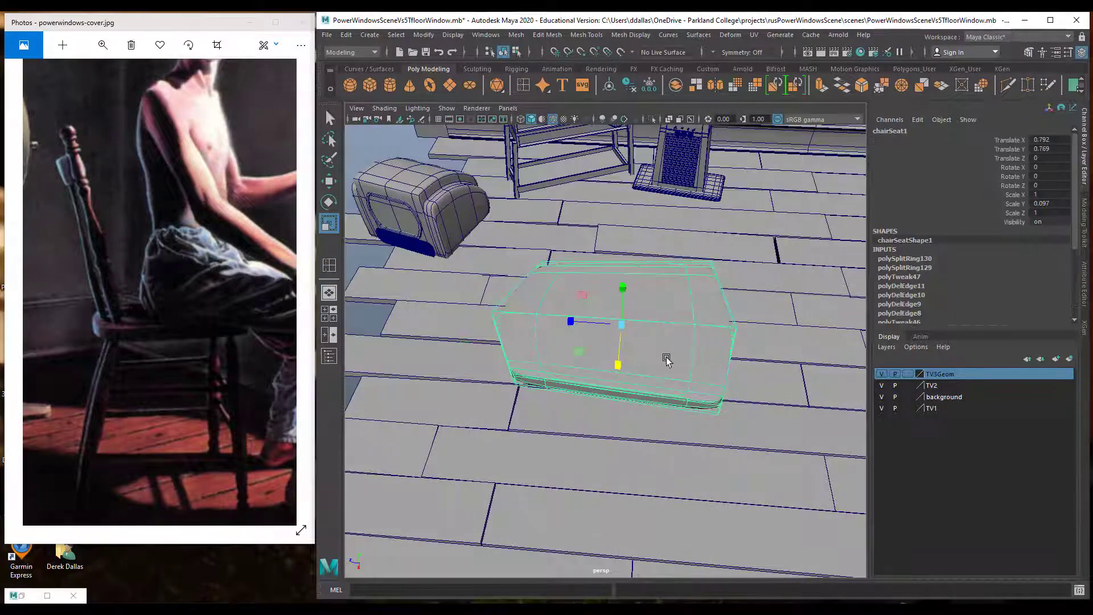
{"action": "left_click", "coordinate": [647, 446]}
{"action": "left_click", "coordinate": [681, 372]}
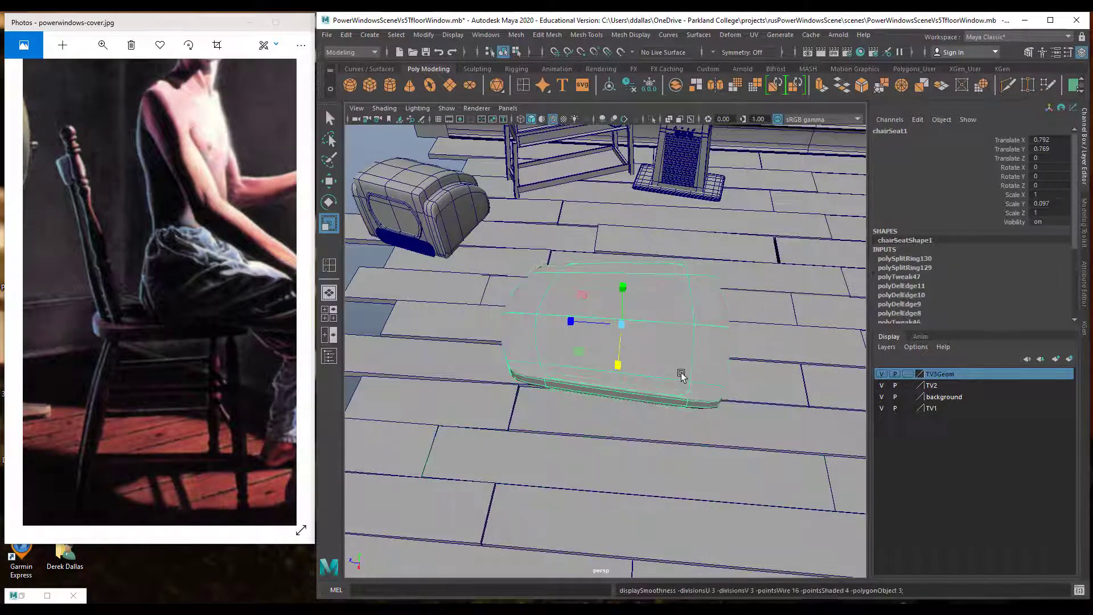
{"action": "left_click_drag", "start_coordinate": [684, 405], "coordinate": [681, 370], "text": "alt"}
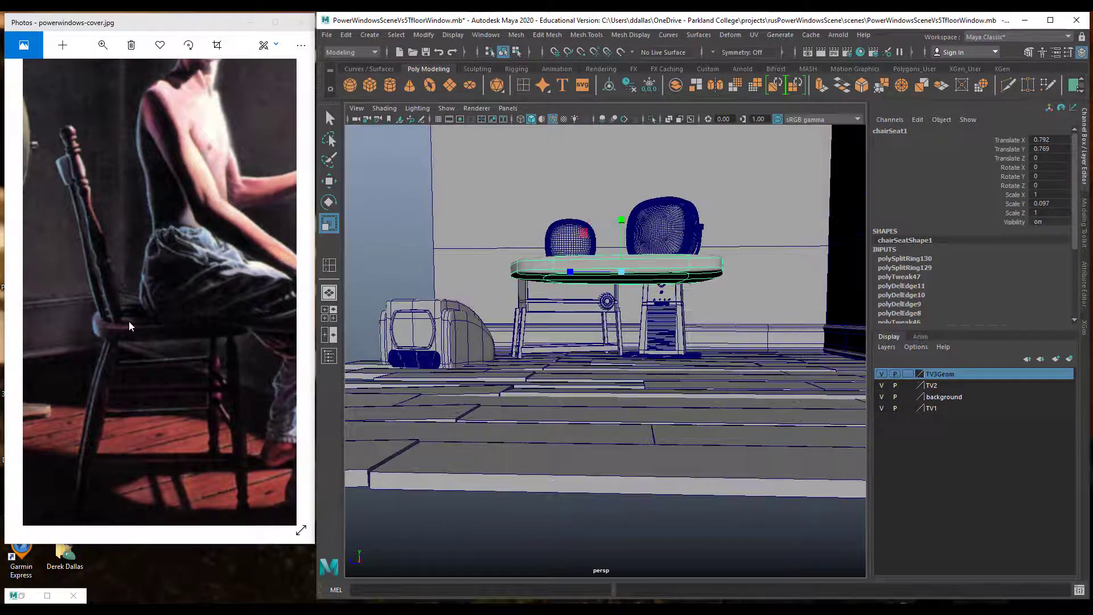
Check the chair legs in the reference painting and create a polygon cylinder with 8 axis divisions and 0 cap divisions.
{"action": "left_click_drag", "start_coordinate": [188, 379], "coordinate": [243, 318]}
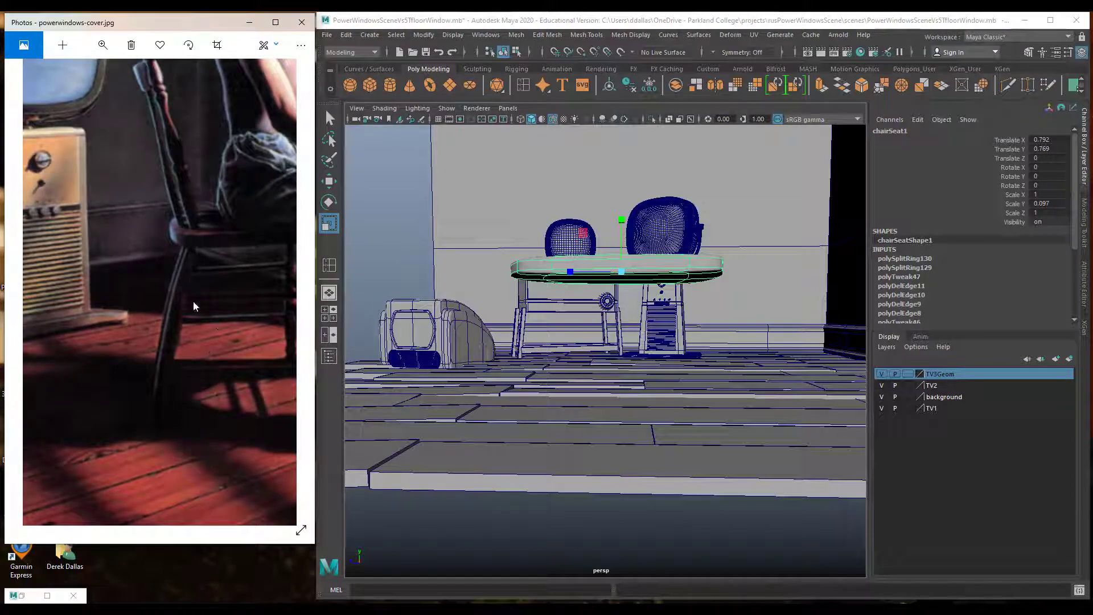
{"action": "left_click_drag", "start_coordinate": [207, 322], "coordinate": [166, 369]}
{"action": "mouse_move", "coordinate": [588, 300]}
{"action": "left_mouse_down", "text": "alt"}
{"action": "mouse_move", "coordinate": [570, 334]}
{"action": "mouse_move", "coordinate": [587, 339]}
{"action": "mouse_move", "coordinate": [595, 299]}
{"action": "left_mouse_up", "text": "alt"}
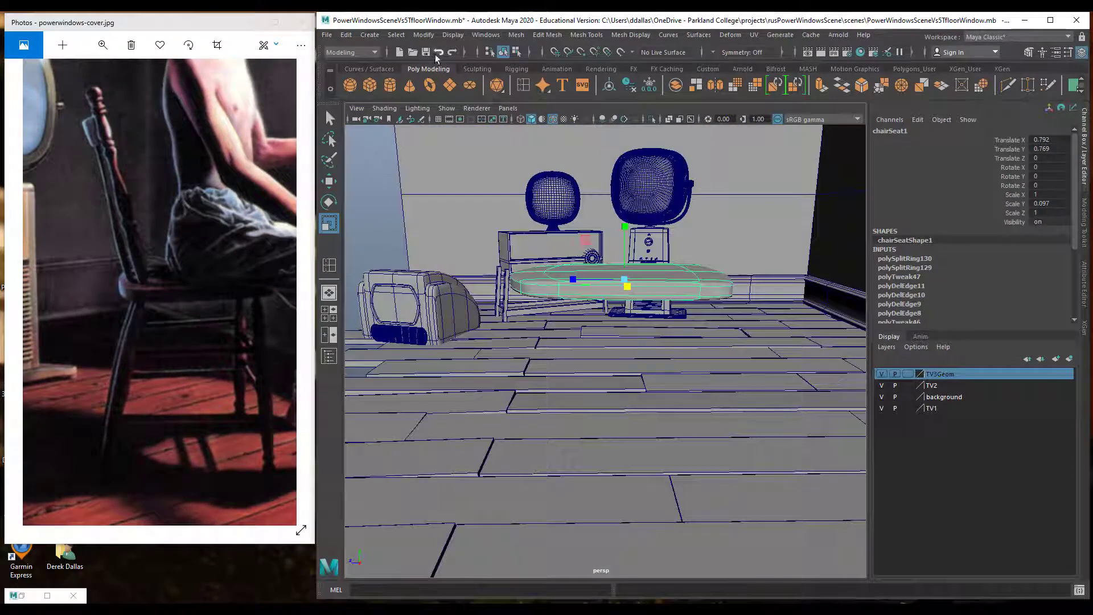
{"action": "left_click", "coordinate": [372, 35]}
{"action": "mouse_move", "coordinate": [407, 75]}
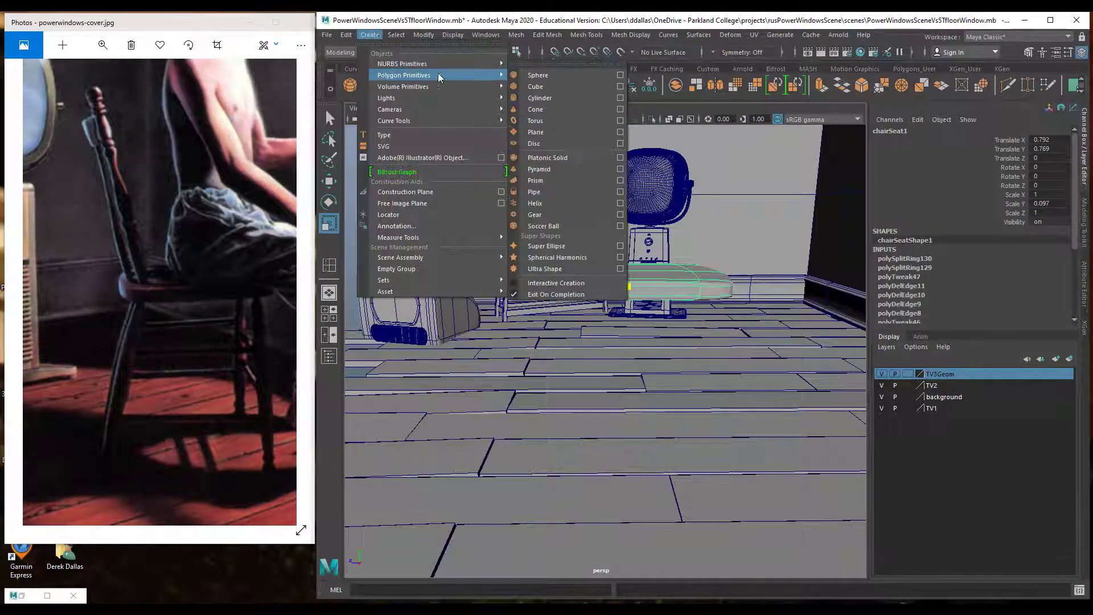
{"action": "left_click", "coordinate": [620, 97]}
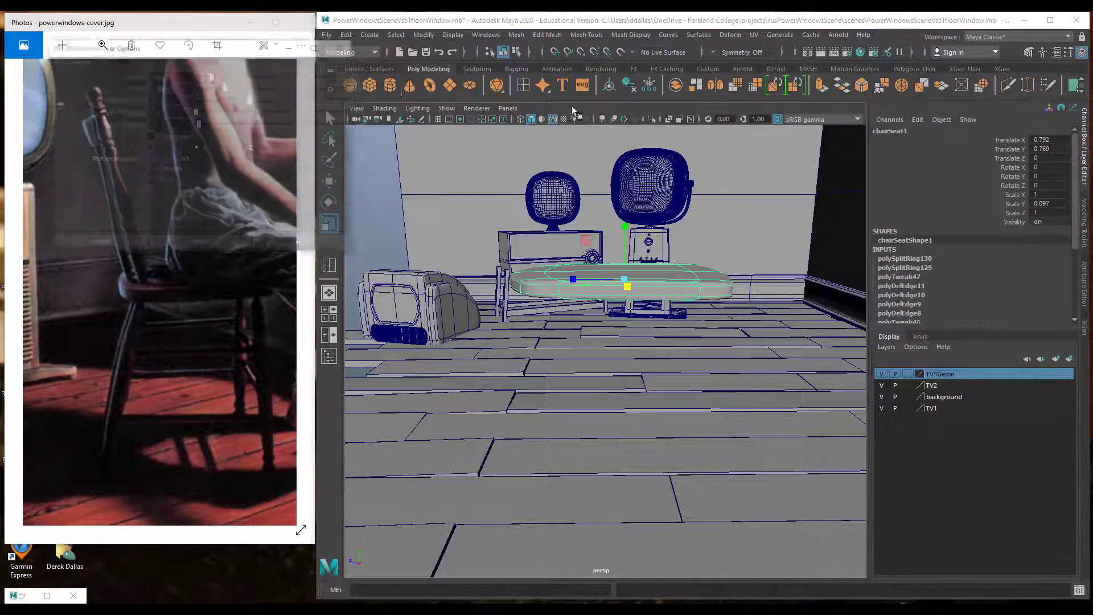
{"action": "left_click_drag", "start_coordinate": [171, 49], "coordinate": [438, 112]}
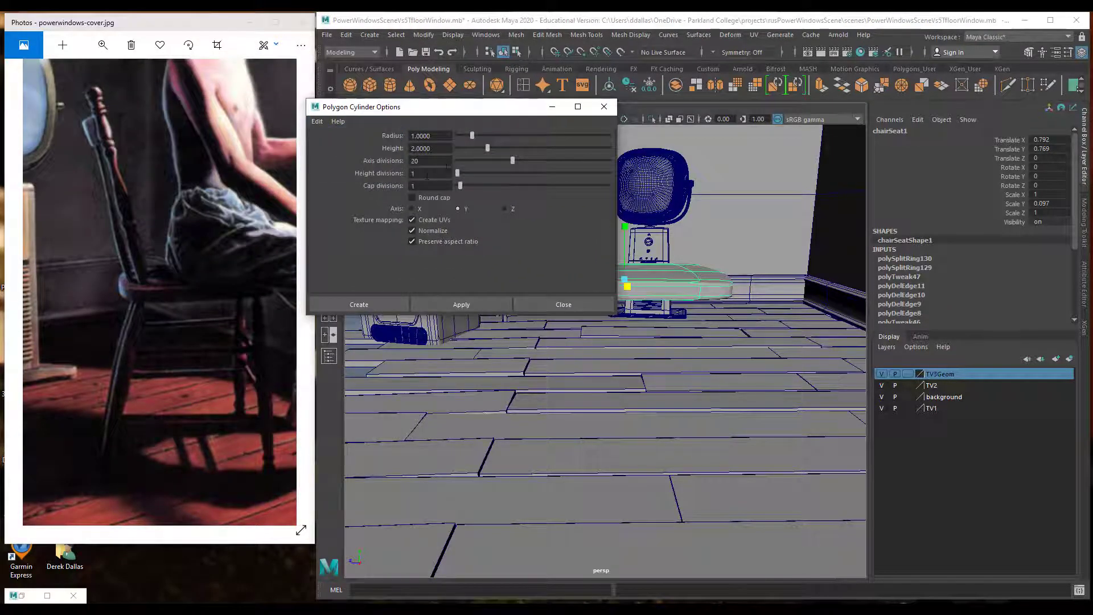
{"action": "double_click", "coordinate": [409, 186]}
{"action": "double_click", "coordinate": [409, 160]}
{"action": "left_click", "coordinate": [444, 305]}
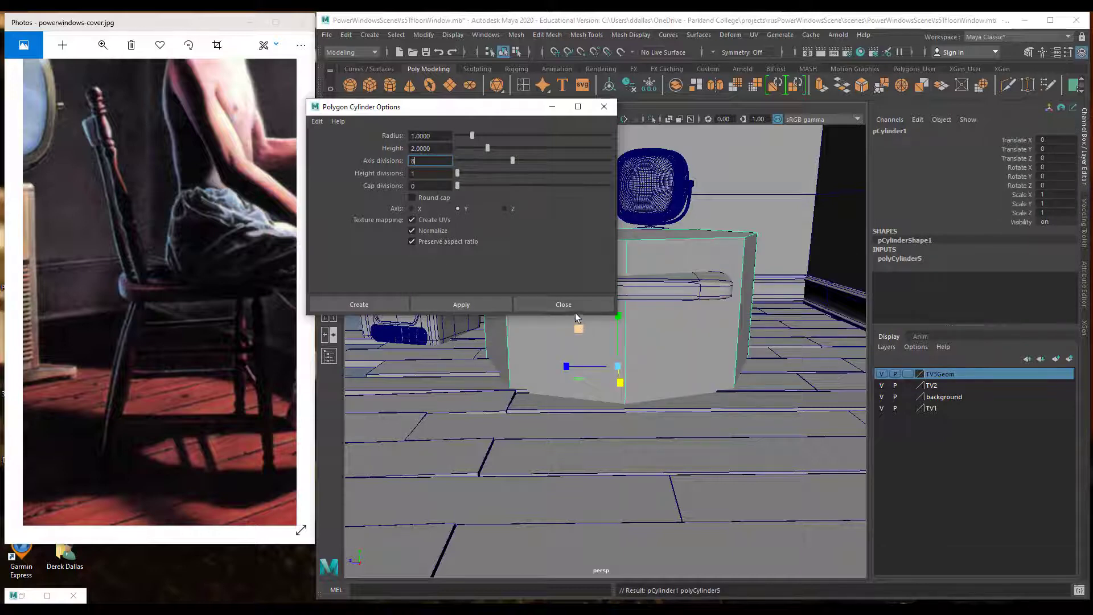
Scale the new cylinder down uniformly to about 0.128 and work in an enlarged front view.
{"action": "left_click", "coordinate": [587, 307]}
{"action": "left_click_drag", "start_coordinate": [618, 367], "coordinate": [776, 390]}
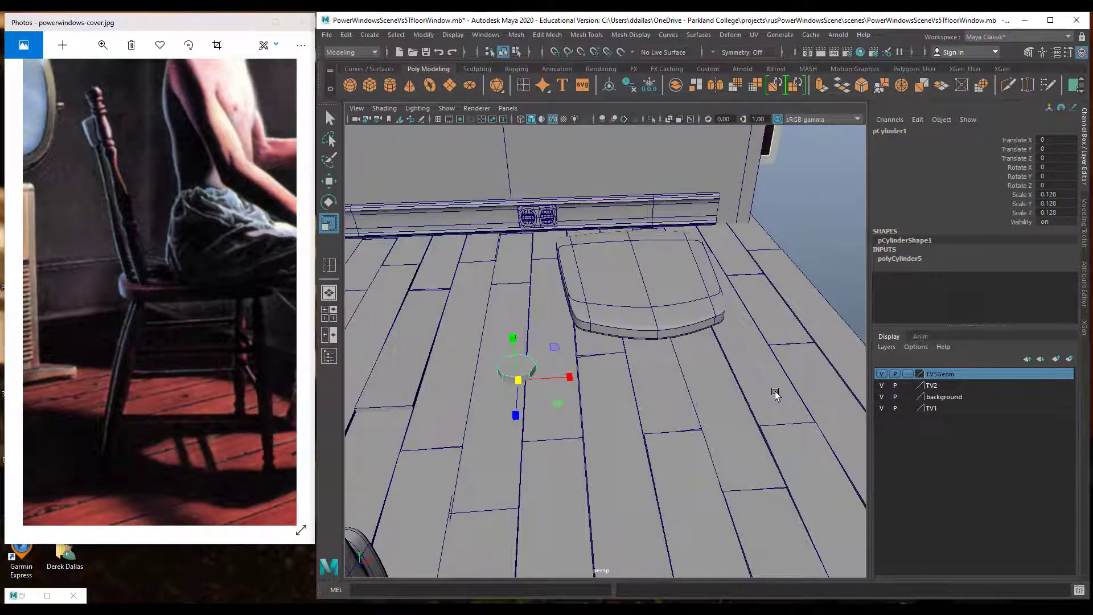
{"action": "key", "text": "space"}
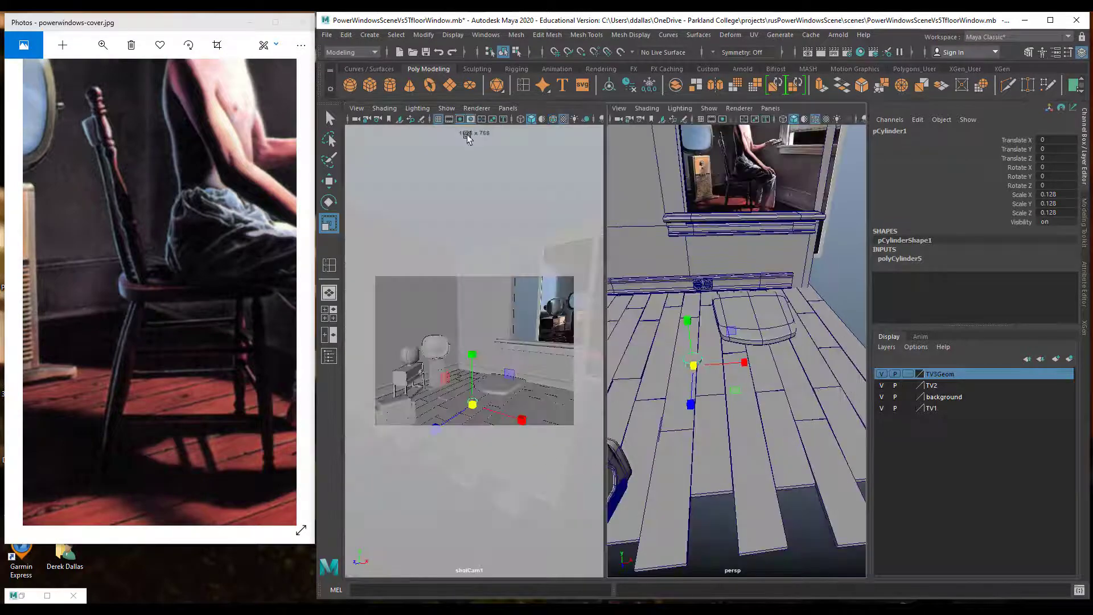
{"action": "left_click", "coordinate": [330, 313]}
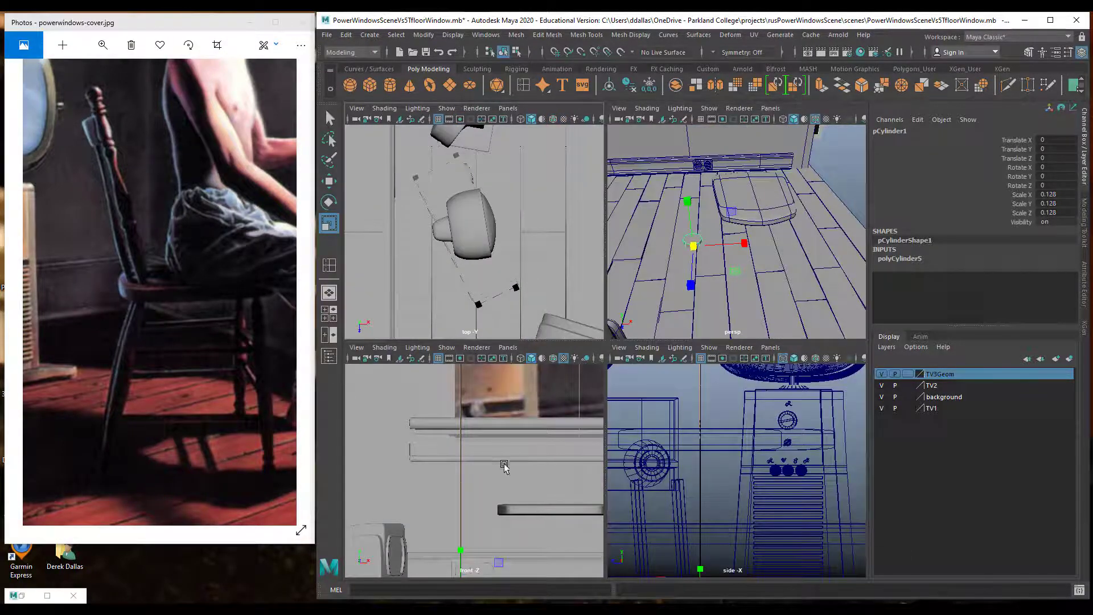
{"action": "key", "text": "space"}
{"action": "scroll", "coordinate": [548, 420], "scroll_direction": "down", "scroll_amount": 10}
{"action": "scroll", "coordinate": [550, 420], "scroll_direction": "up", "scroll_amount": 6}
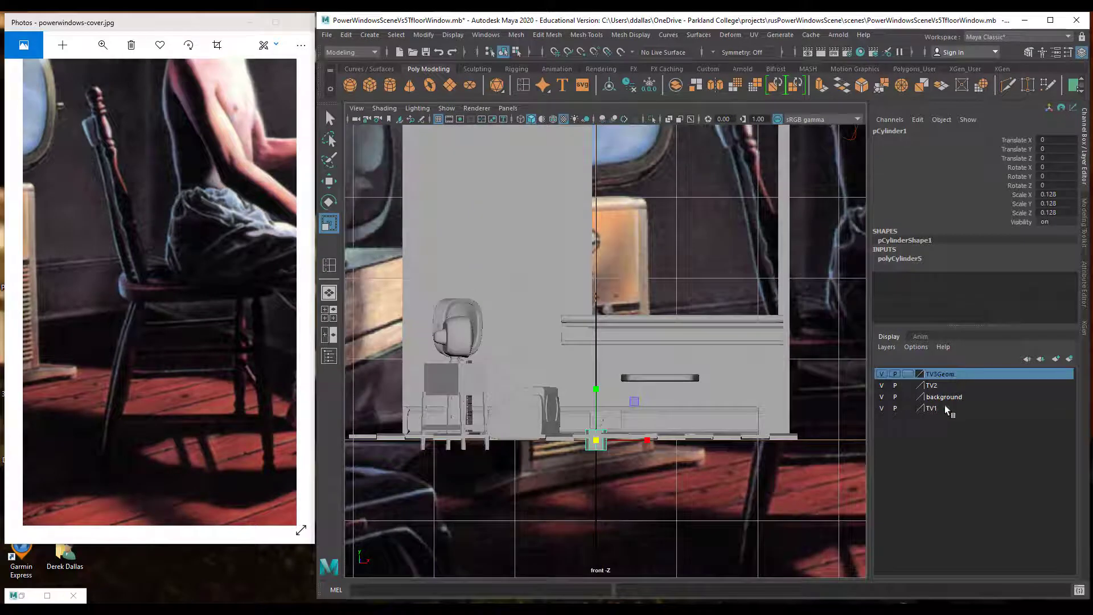
Hide the background, TV2, TV1 and TV3Geom display layers.
{"action": "left_click", "coordinate": [883, 397]}
{"action": "left_click", "coordinate": [881, 386]}
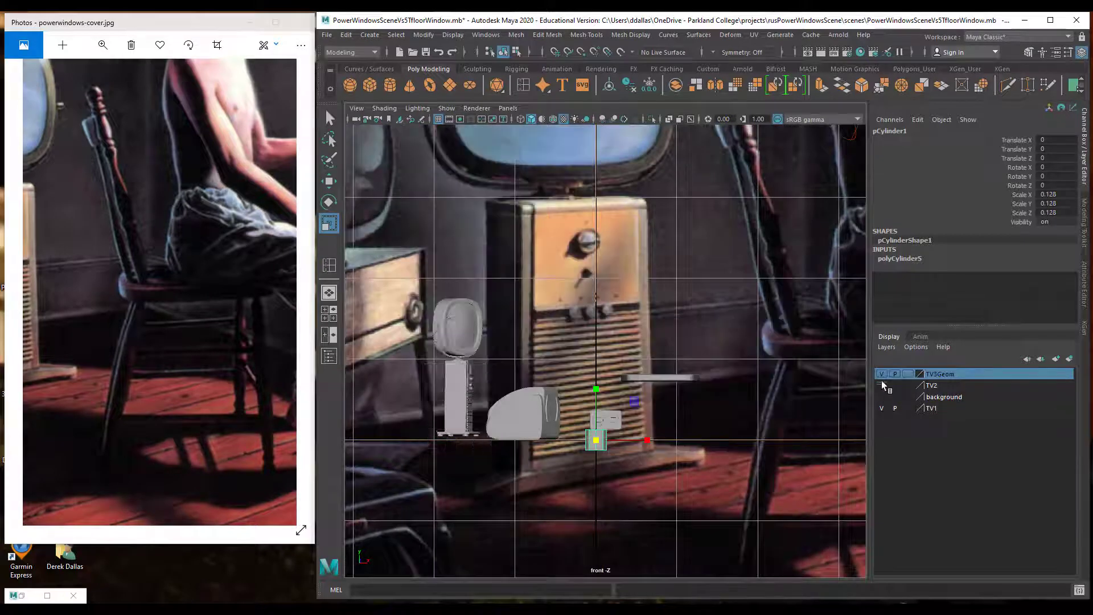
{"action": "left_click", "coordinate": [882, 409]}
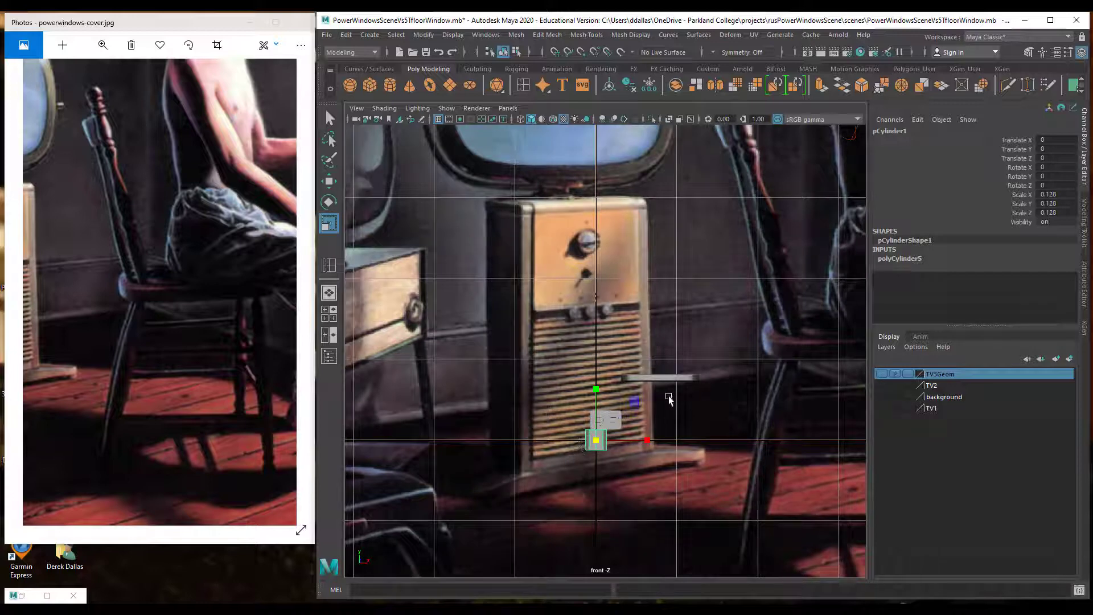
Move the cylinder under one end of the chair seat, to about X 0.535 and Y 0.507.
{"action": "key", "text": "w"}
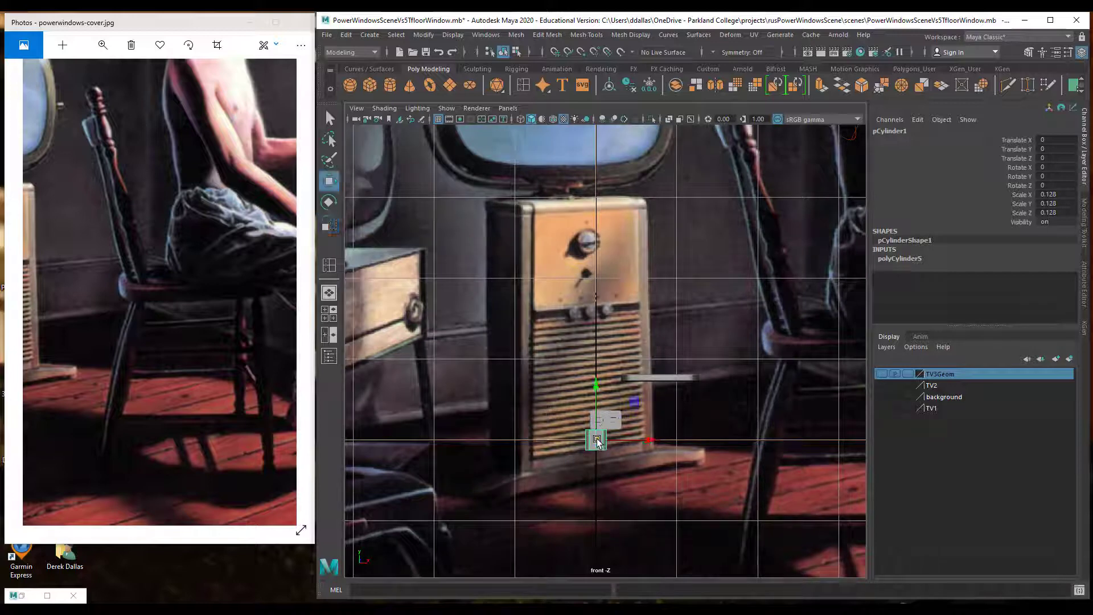
{"action": "left_click_drag", "start_coordinate": [657, 445], "coordinate": [701, 447]}
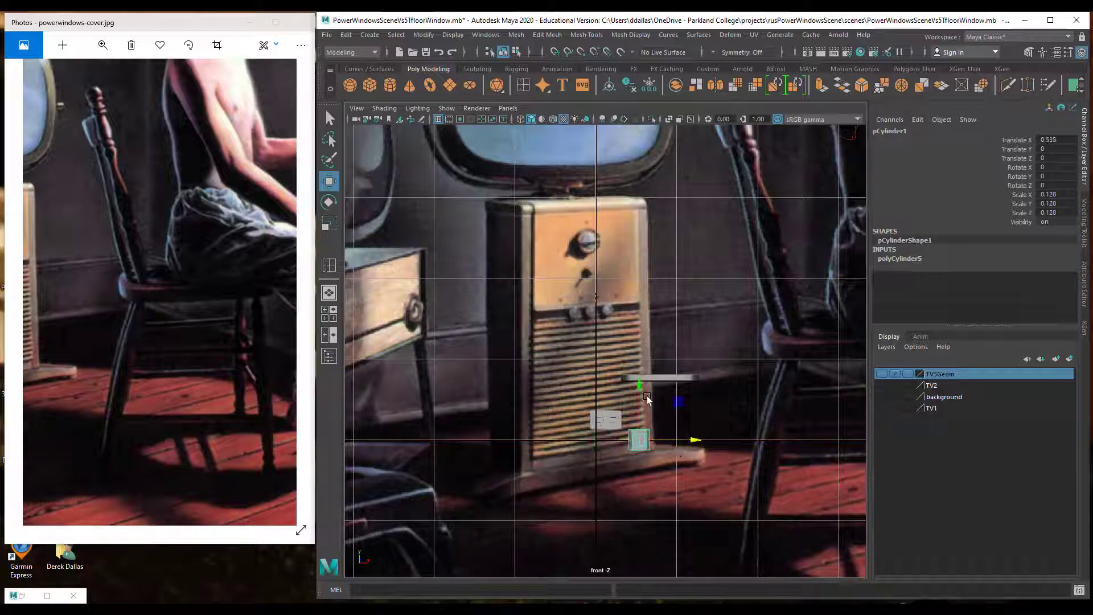
{"action": "left_click_drag", "start_coordinate": [641, 389], "coordinate": [640, 348]}
{"action": "scroll", "coordinate": [655, 402], "scroll_direction": "up", "scroll_amount": 5}
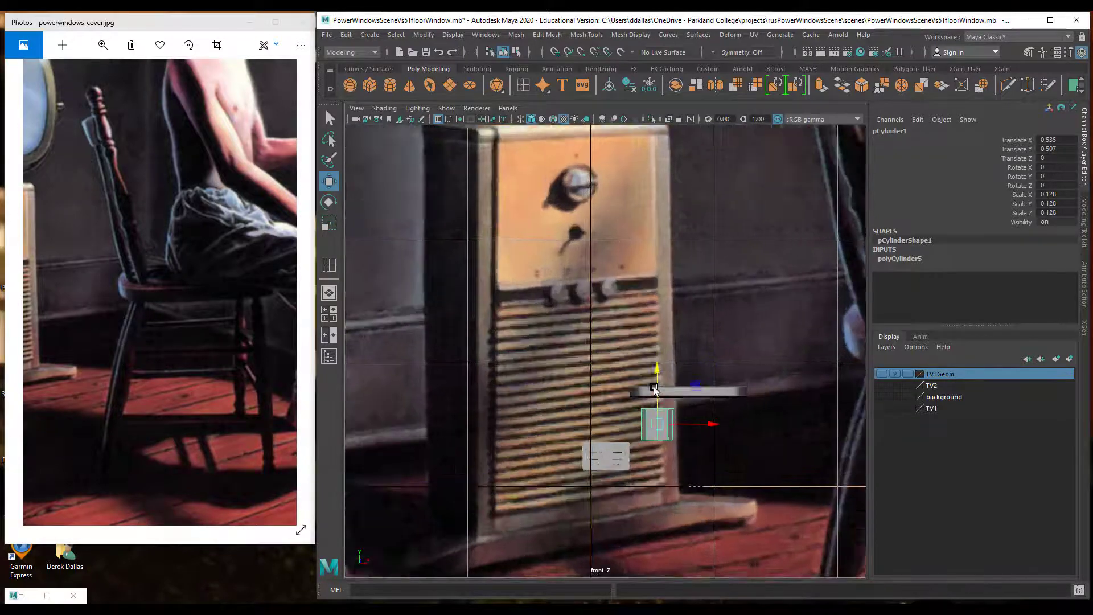
{"action": "middle_click_drag", "start_coordinate": [674, 464], "coordinate": [599, 373], "text": "alt"}
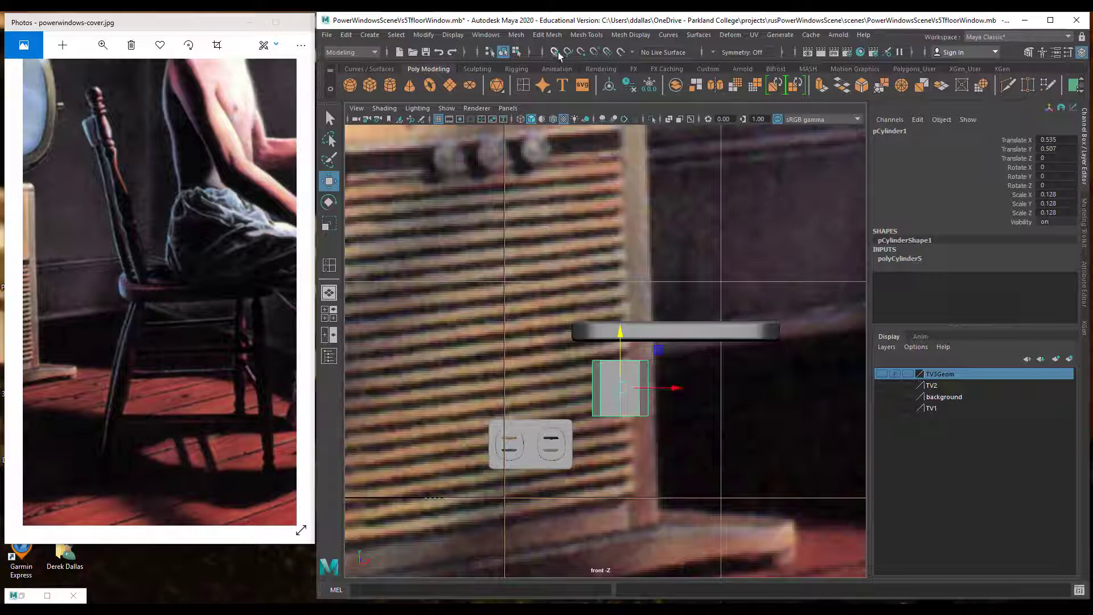
Insert an edge loop around the middle of the cylinder and show it in full smooth preview.
{"action": "left_click", "coordinate": [585, 35]}
{"action": "left_click", "coordinate": [624, 121]}
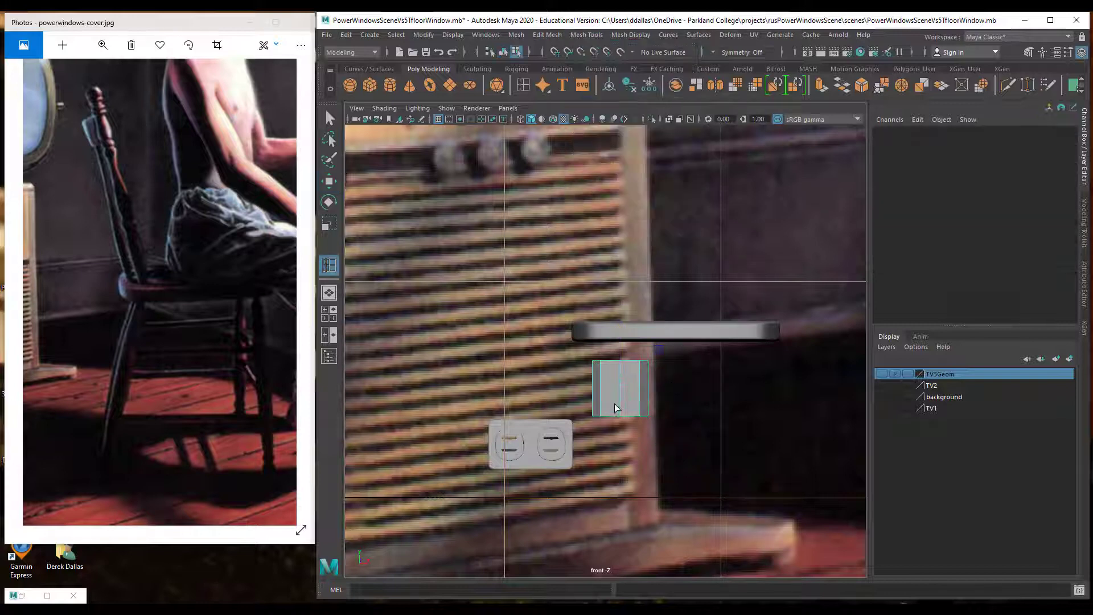
{"action": "left_click", "coordinate": [620, 388]}
{"action": "left_click", "coordinate": [621, 386]}
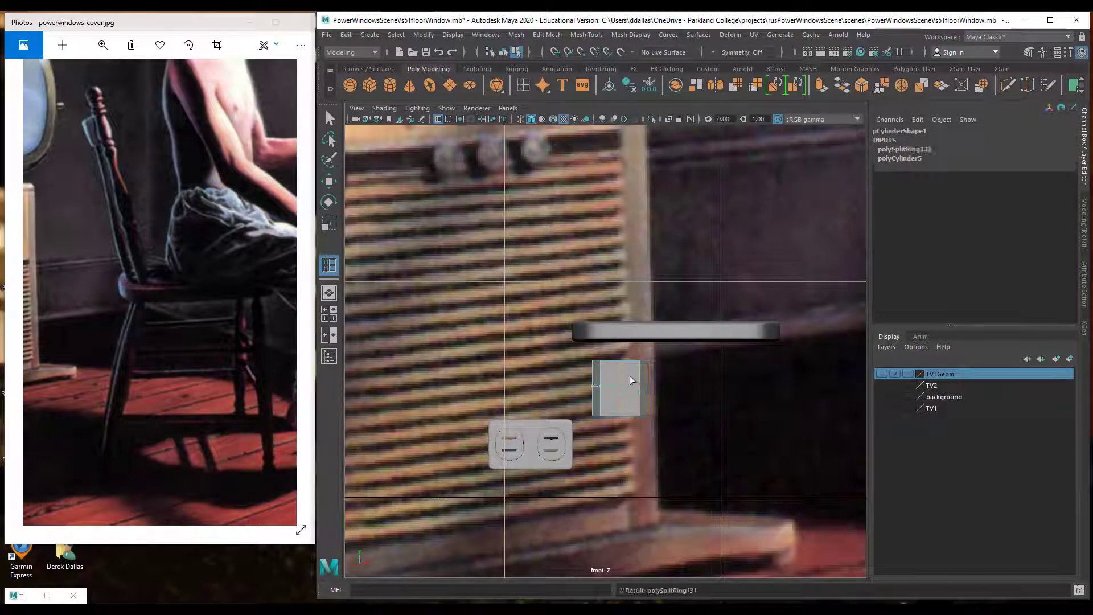
{"action": "key", "text": "3"}
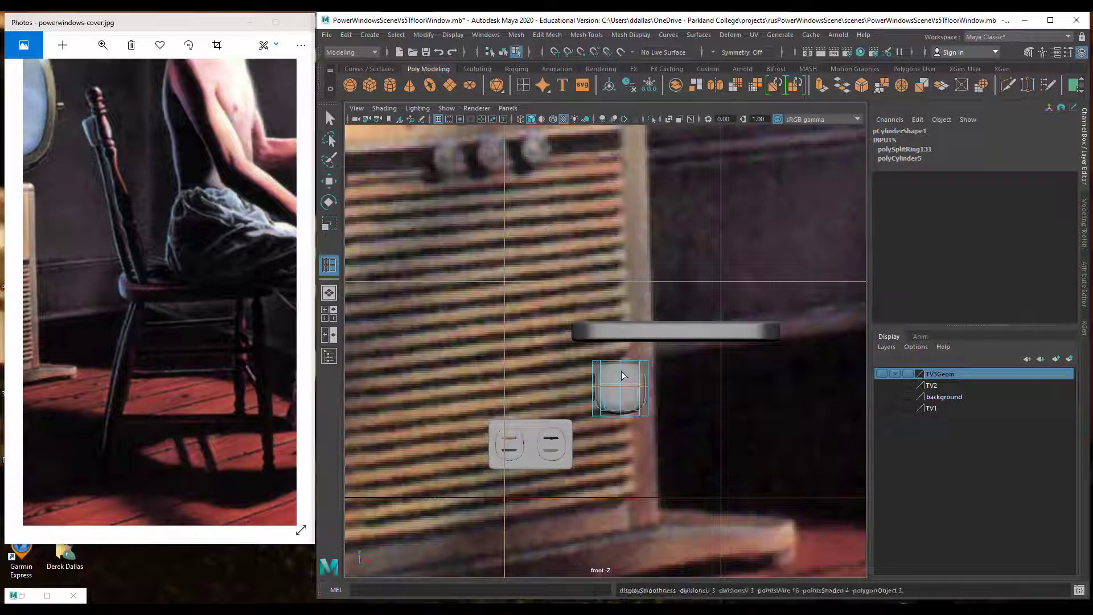
Scale the cylinder's top ring of vertices narrower and raise it to the underside of the seat.
{"action": "key", "text": "q"}
{"action": "right_click_drag", "start_coordinate": [623, 374], "coordinate": [558, 313]}
{"action": "left_click_drag", "start_coordinate": [546, 333], "coordinate": [725, 380]}
{"action": "key", "text": "r"}
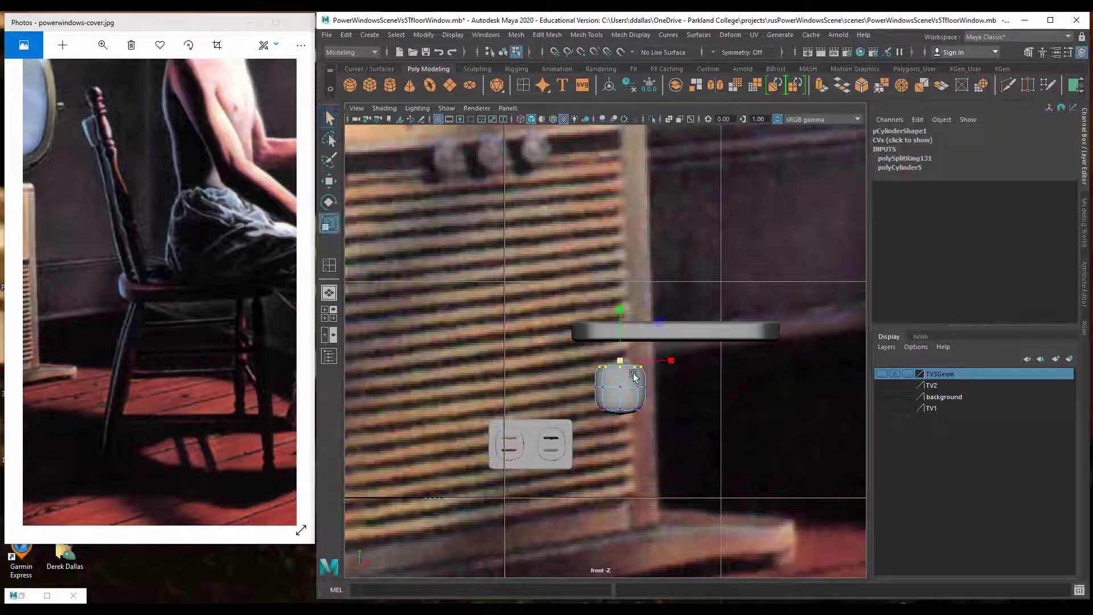
{"action": "left_click_drag", "start_coordinate": [620, 360], "coordinate": [597, 359]}
{"action": "key", "text": "e"}
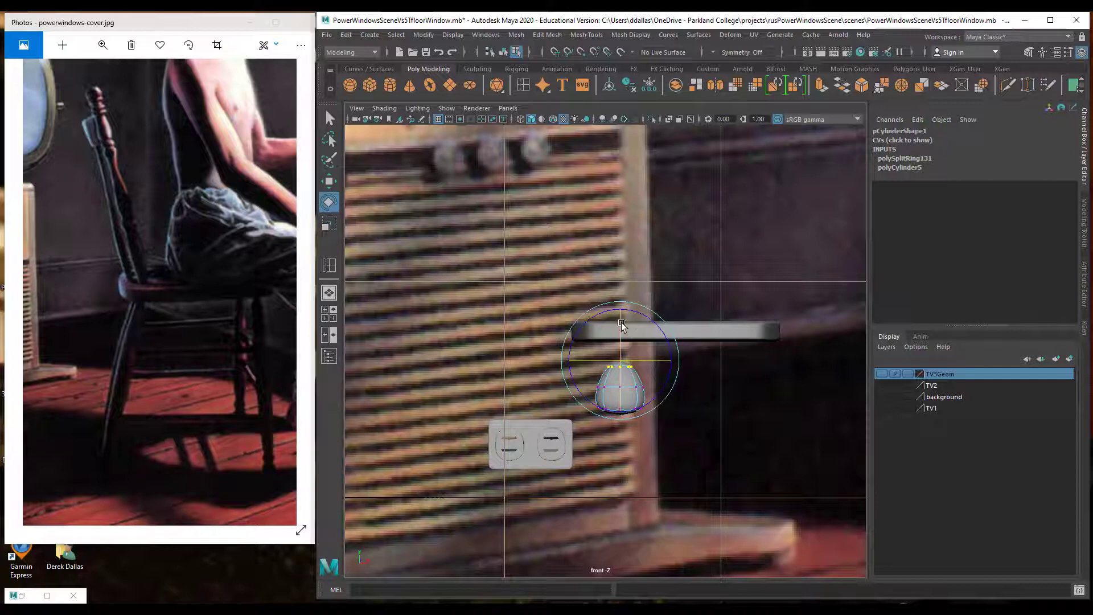
{"action": "key", "text": "w"}
{"action": "left_click_drag", "start_coordinate": [621, 300], "coordinate": [624, 277]}
Lower the cylinder's bottom vertices to lengthen the leg, and show the smooth preview with its cage.
{"action": "left_click_drag", "start_coordinate": [558, 393], "coordinate": [715, 488]}
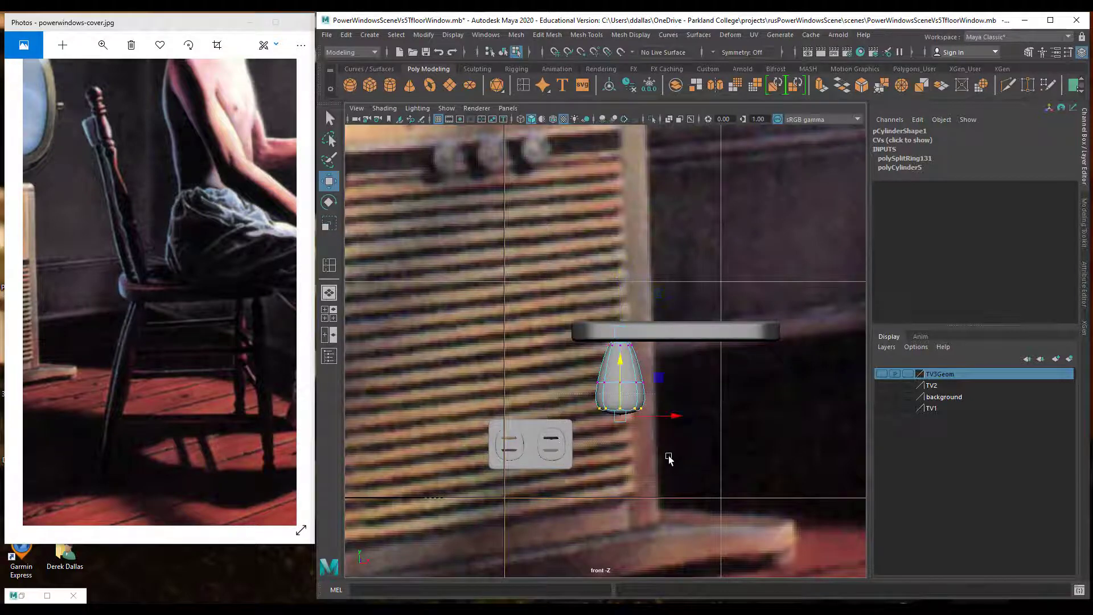
{"action": "left_click_drag", "start_coordinate": [621, 373], "coordinate": [620, 463]}
{"action": "key", "text": "2"}
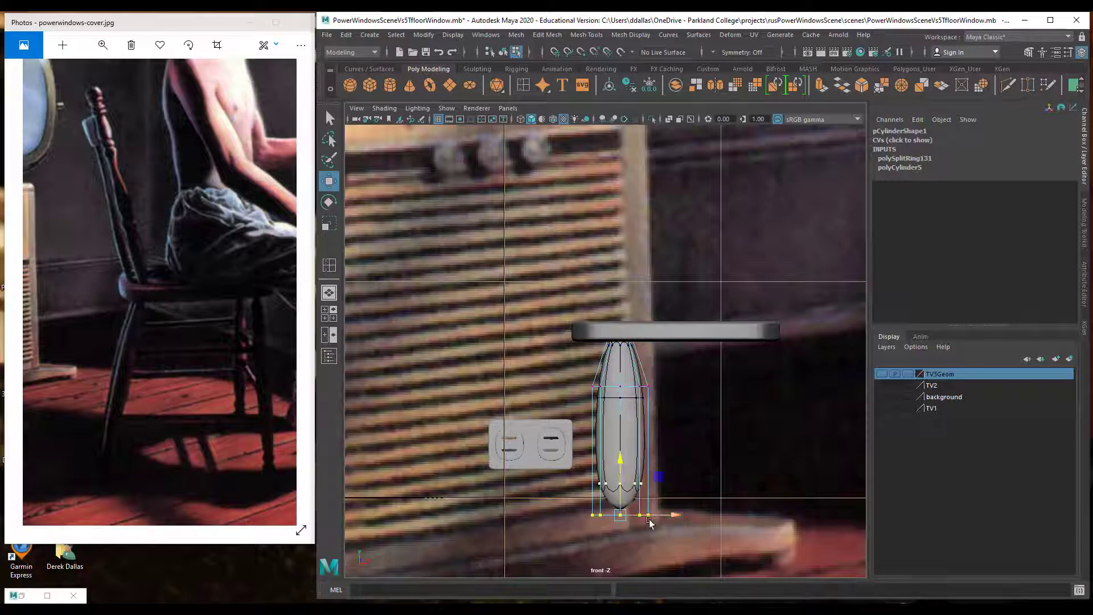
Insert edge loops close to the bottom and top ends of the leg to sharpen them.
{"action": "left_click", "coordinate": [329, 265]}
{"action": "left_click_drag", "start_coordinate": [639, 511], "coordinate": [640, 512]}
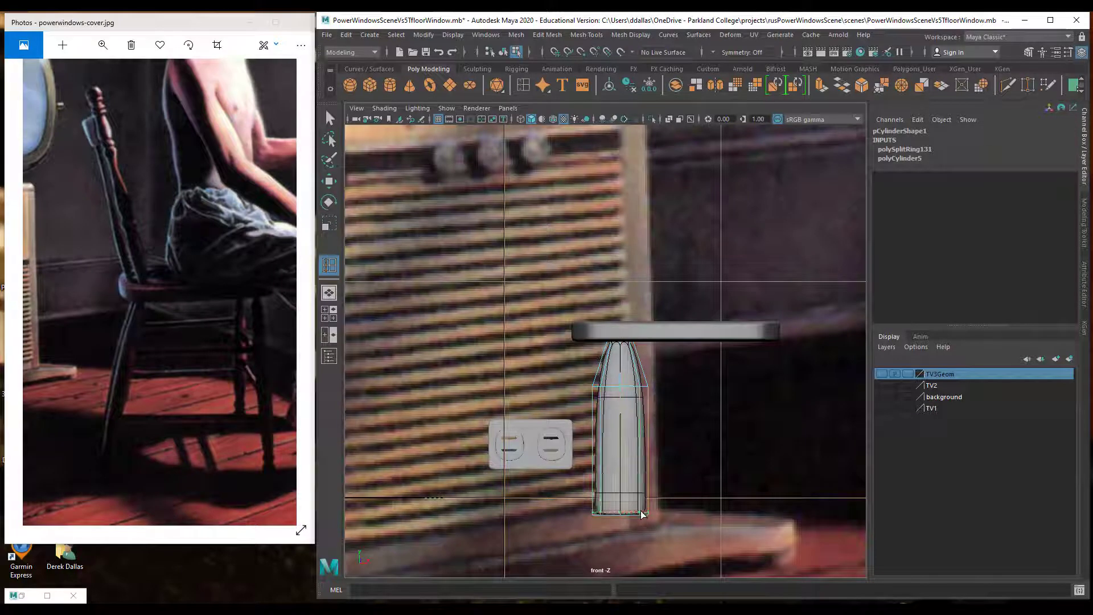
{"action": "left_click", "coordinate": [635, 344]}
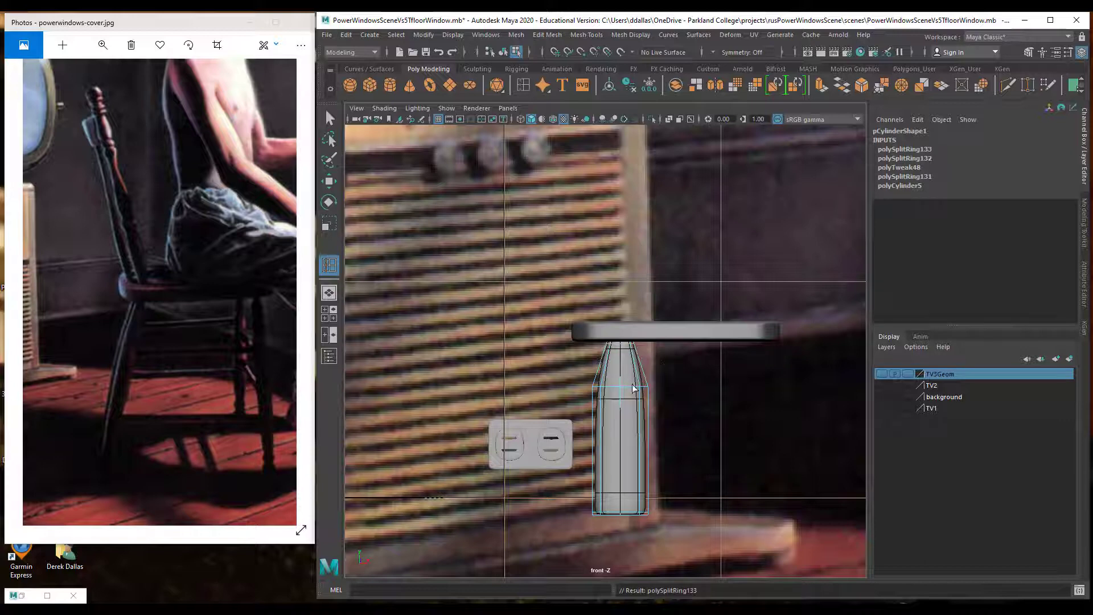
Move the leg's middle edge loop down to about the centre of its height.
{"action": "key", "text": "q"}
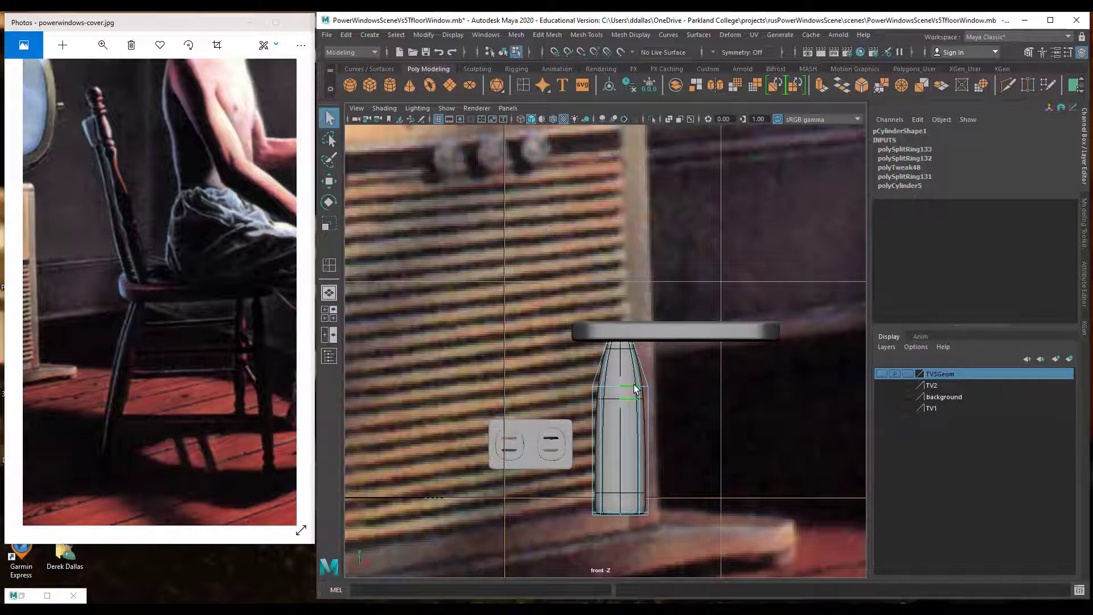
{"action": "double_click", "coordinate": [634, 385]}
{"action": "key", "text": "w"}
{"action": "left_click_drag", "start_coordinate": [620, 336], "coordinate": [620, 383]}
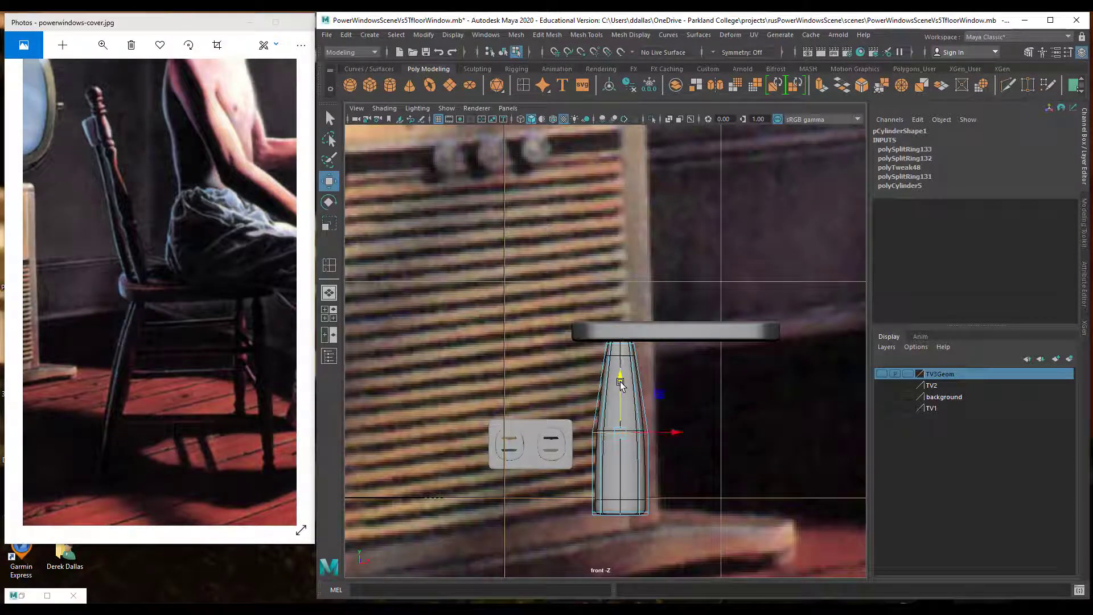
Scale the vertices at the leg's bottom end narrower and slightly narrow the middle ring.
{"action": "right_click_drag", "start_coordinate": [608, 327], "coordinate": [544, 340]}
{"action": "left_click_drag", "start_coordinate": [580, 500], "coordinate": [699, 537]}
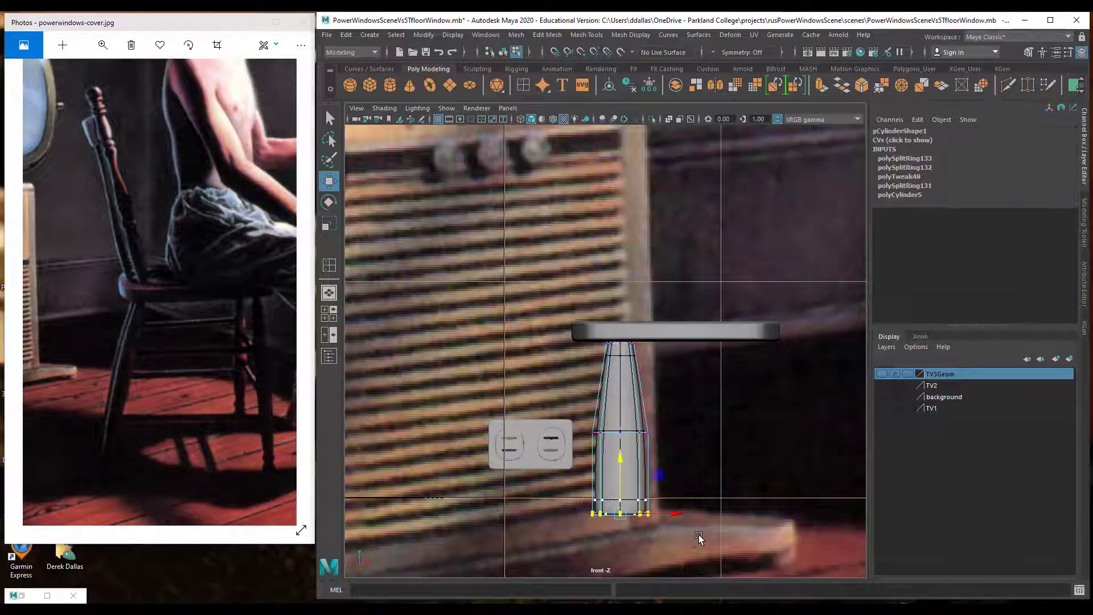
{"action": "key", "text": "r"}
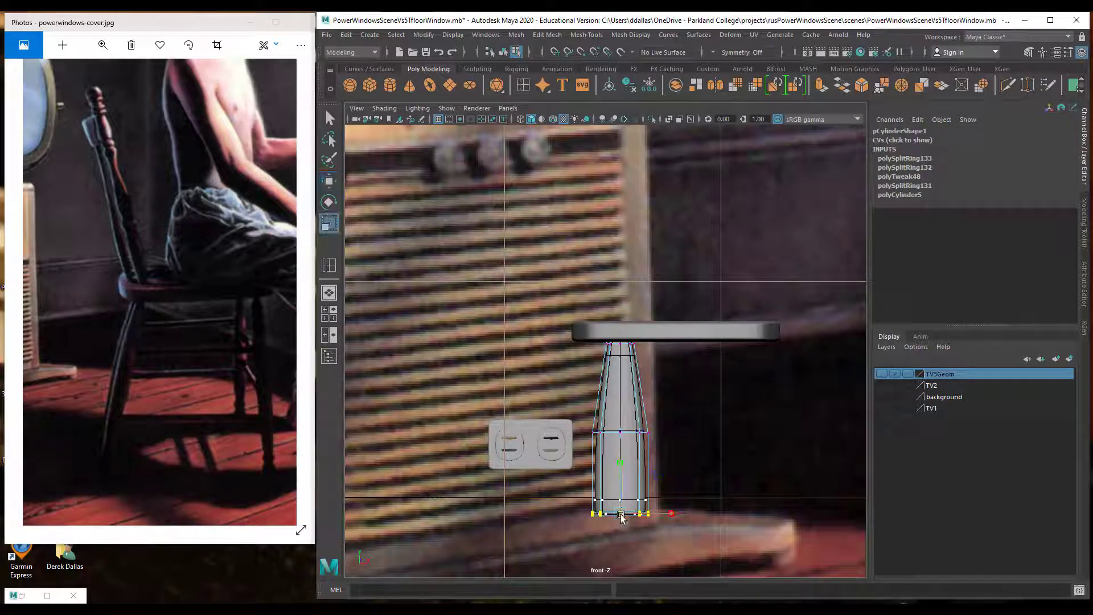
{"action": "left_click_drag", "start_coordinate": [621, 517], "coordinate": [598, 517]}
{"action": "left_click_drag", "start_coordinate": [572, 411], "coordinate": [700, 448]}
{"action": "left_click_drag", "start_coordinate": [621, 432], "coordinate": [614, 429]}
Return to object mode, stretch the leg vertically to a Y scale of 0.242, and show the full smooth preview.
{"action": "right_click_drag", "start_coordinate": [627, 413], "coordinate": [682, 284]}
{"action": "left_click_drag", "start_coordinate": [630, 337], "coordinate": [620, 291]}
{"action": "key", "text": "3"}
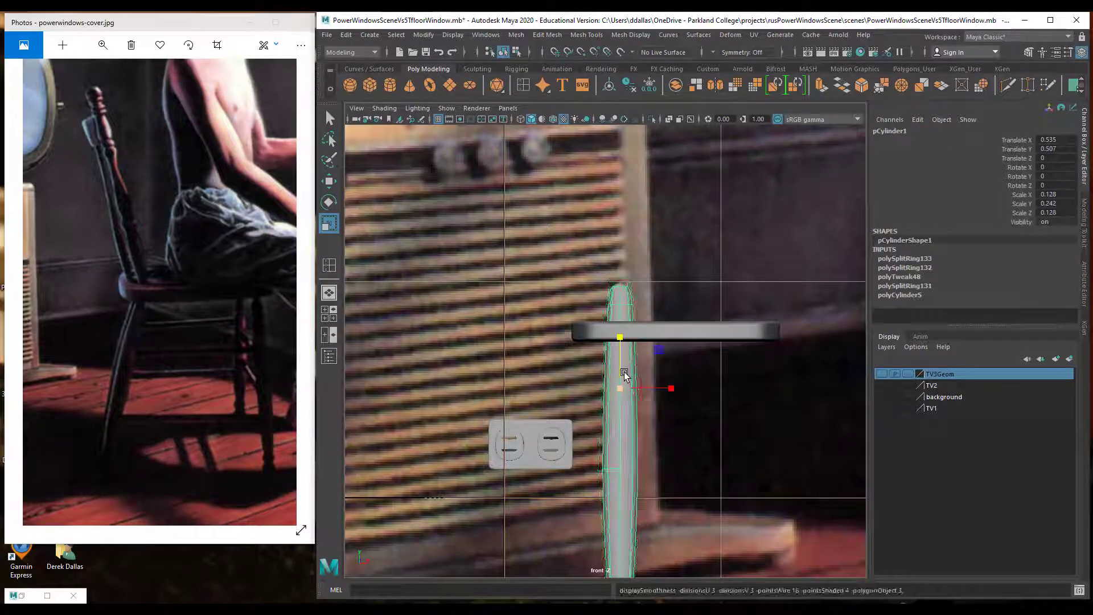
Show the leg unsmoothed in edge mode and move the upper edge loop up close to its top end.
{"action": "middle_click_drag", "start_coordinate": [653, 461], "coordinate": [638, 426], "text": "alt"}
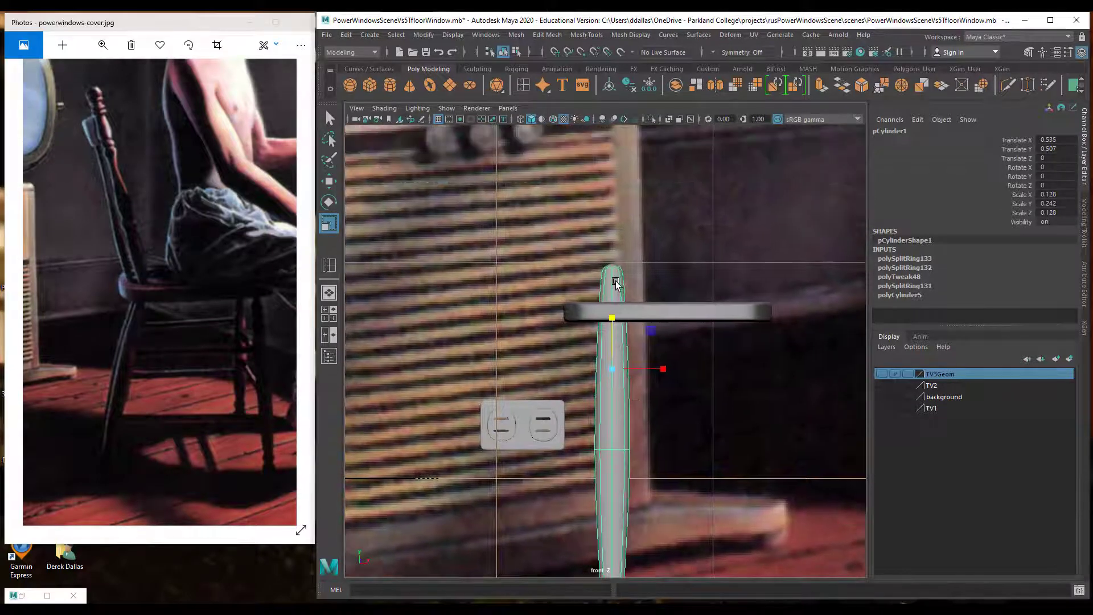
{"action": "right_click_drag", "start_coordinate": [615, 283], "coordinate": [608, 249]}
{"action": "key", "text": "3"}
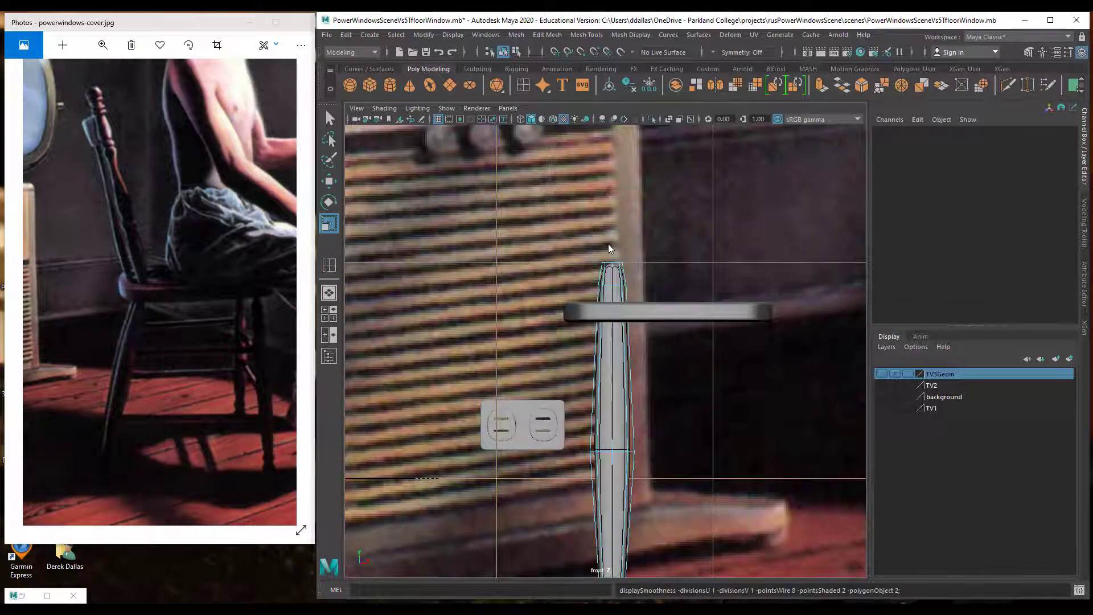
{"action": "key", "text": "1"}
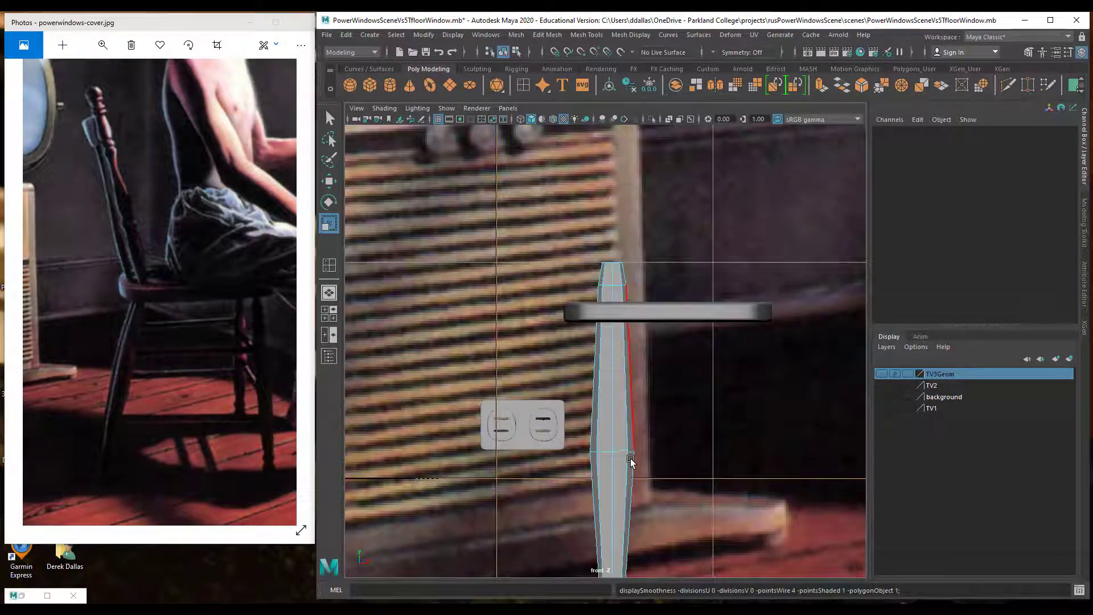
{"action": "middle_click_drag", "start_coordinate": [631, 459], "coordinate": [625, 375], "text": "alt"}
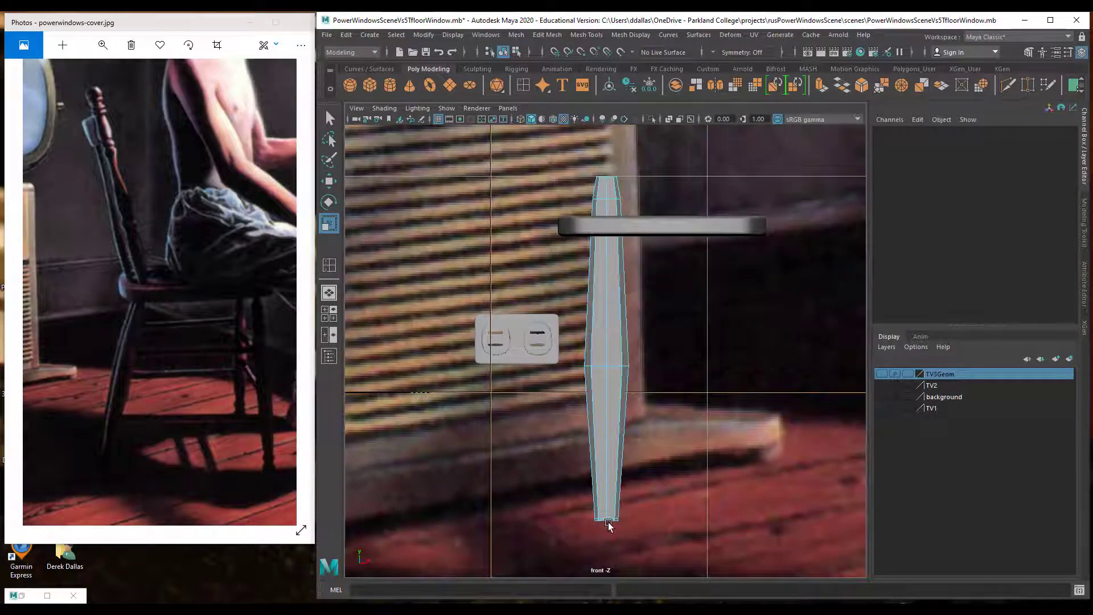
{"action": "left_click", "coordinate": [610, 200]}
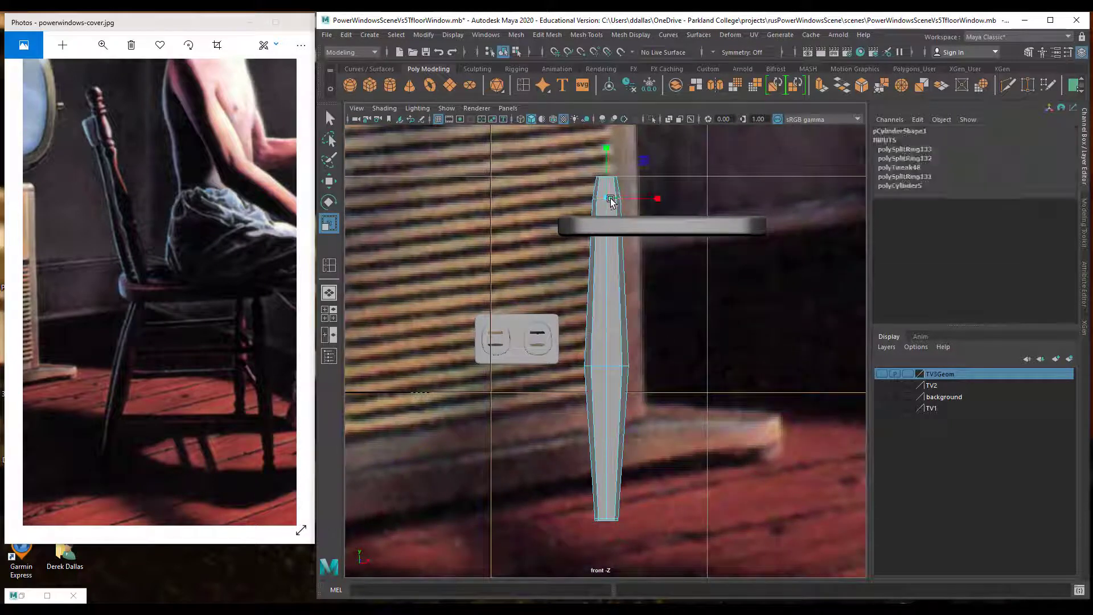
{"action": "key", "text": "w"}
{"action": "left_click_drag", "start_coordinate": [610, 200], "coordinate": [614, 125]}
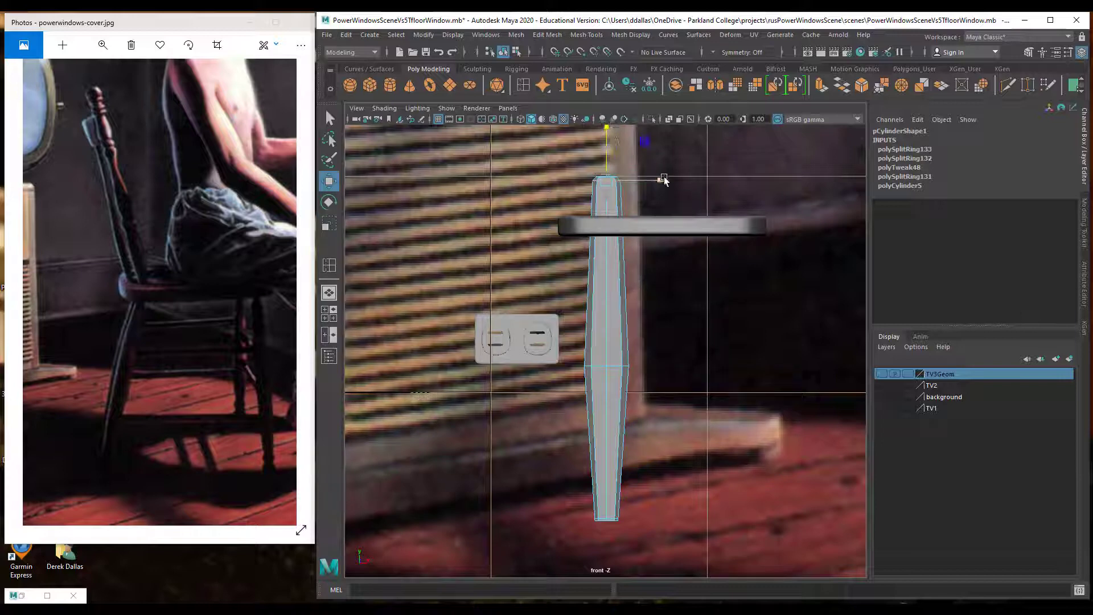
{"action": "key", "text": "r"}
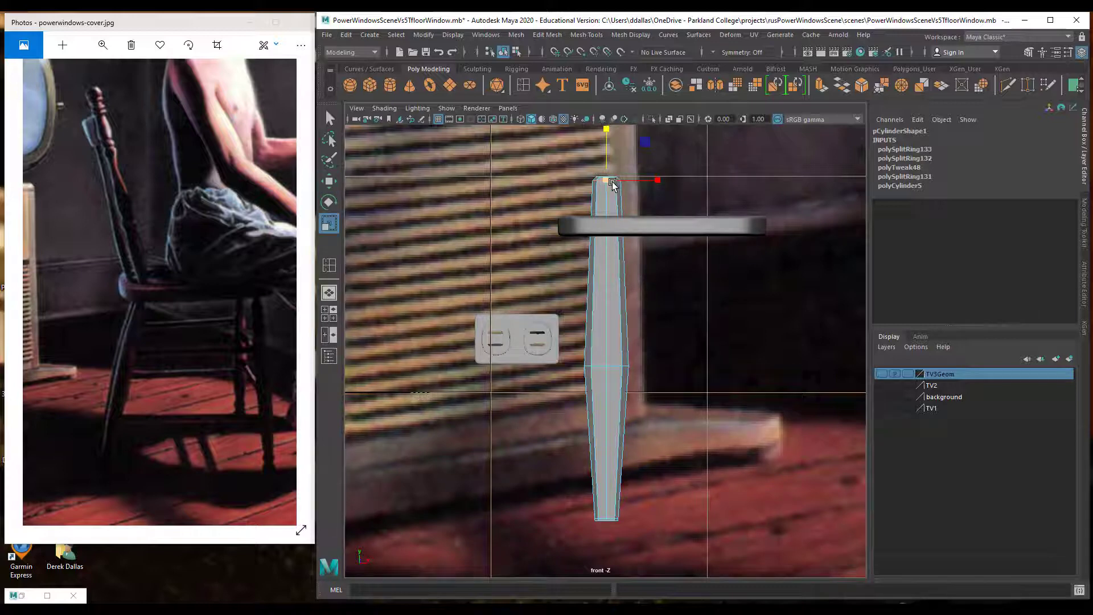
Restore the full smooth preview and move the leg's middle edge loop up so its thickest part sits higher.
{"action": "key", "text": "3"}
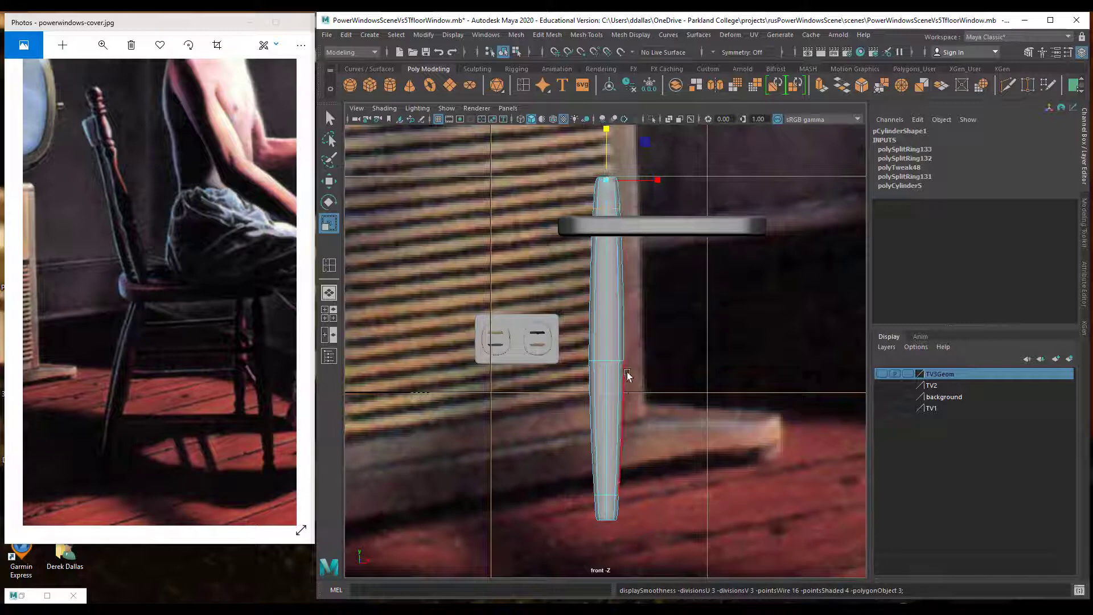
{"action": "left_click", "coordinate": [613, 362]}
{"action": "key", "text": "w"}
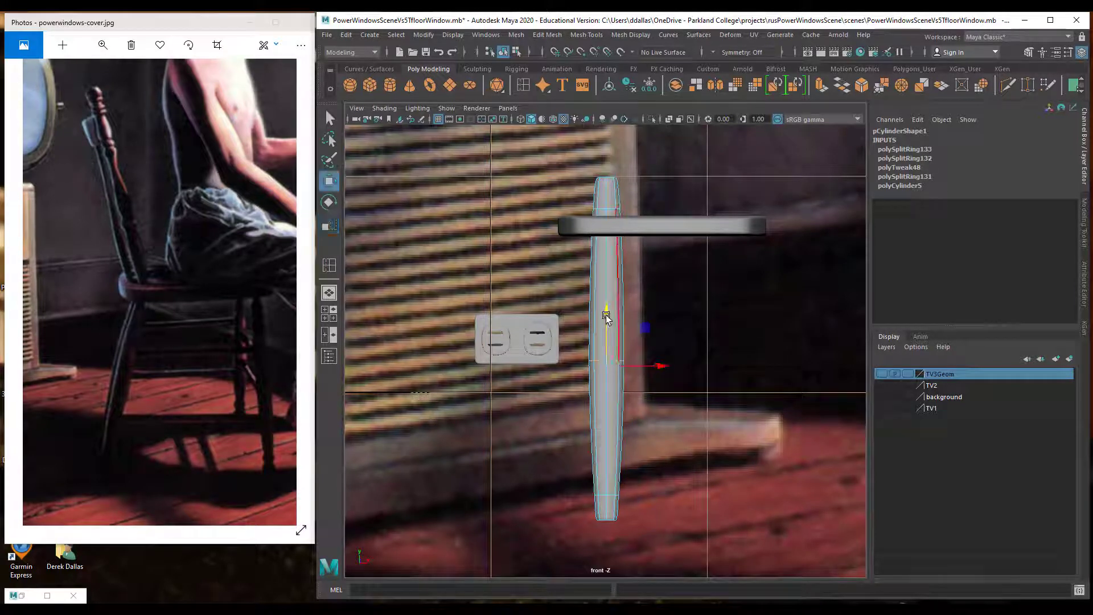
{"action": "left_click_drag", "start_coordinate": [607, 307], "coordinate": [608, 266]}
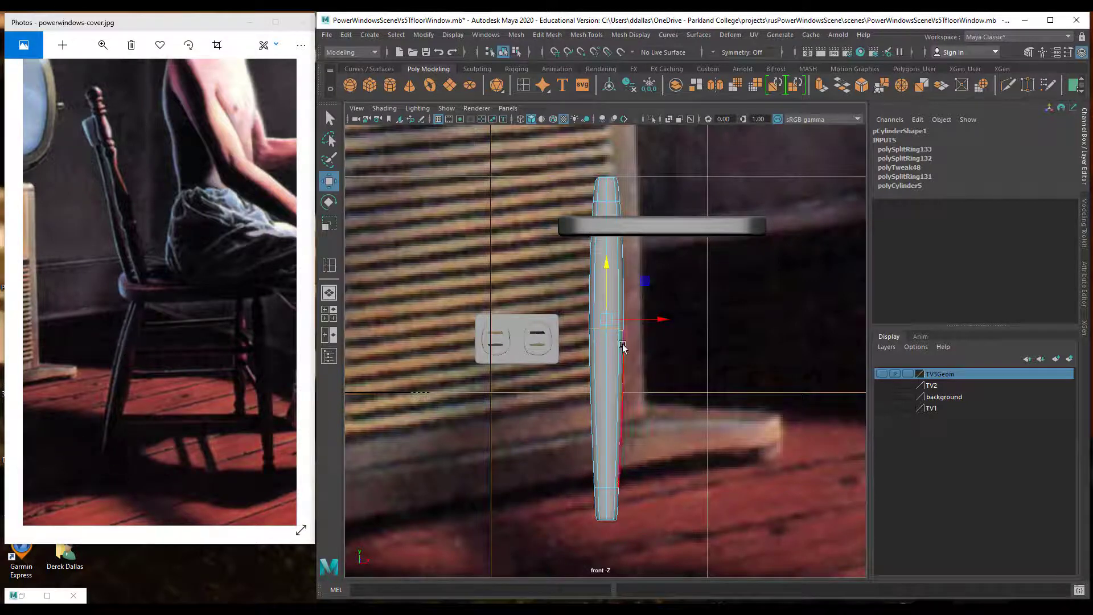
{"action": "scroll", "coordinate": [616, 375], "scroll_direction": "down", "scroll_amount": 5}
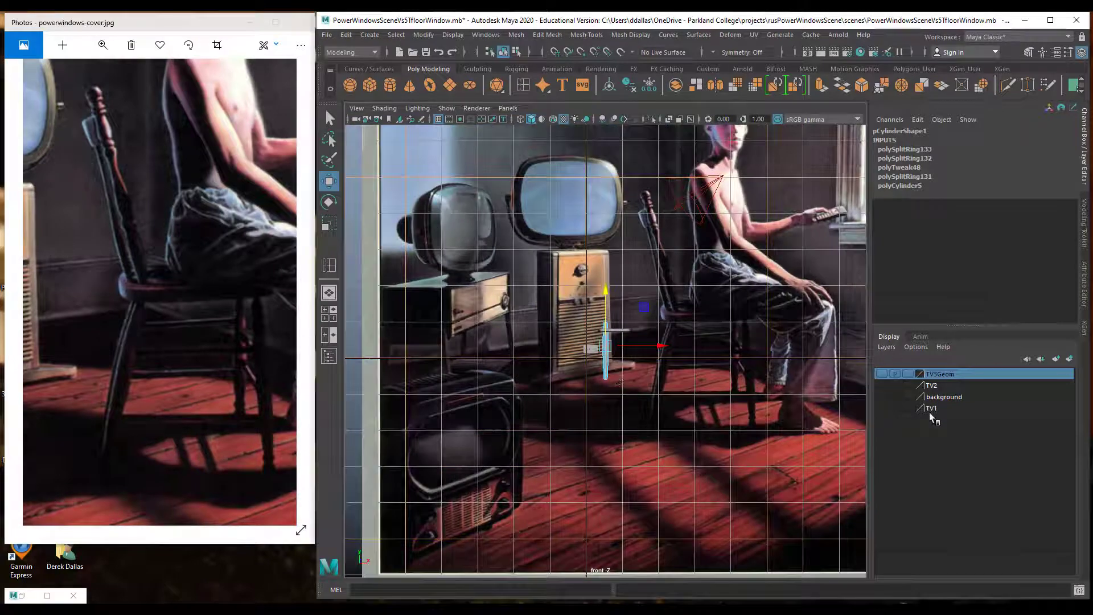
Show the background layer and view the room geometry with the chair seat and leg in perspective.
{"action": "scroll", "coordinate": [579, 454], "scroll_direction": "down", "scroll_amount": 2}
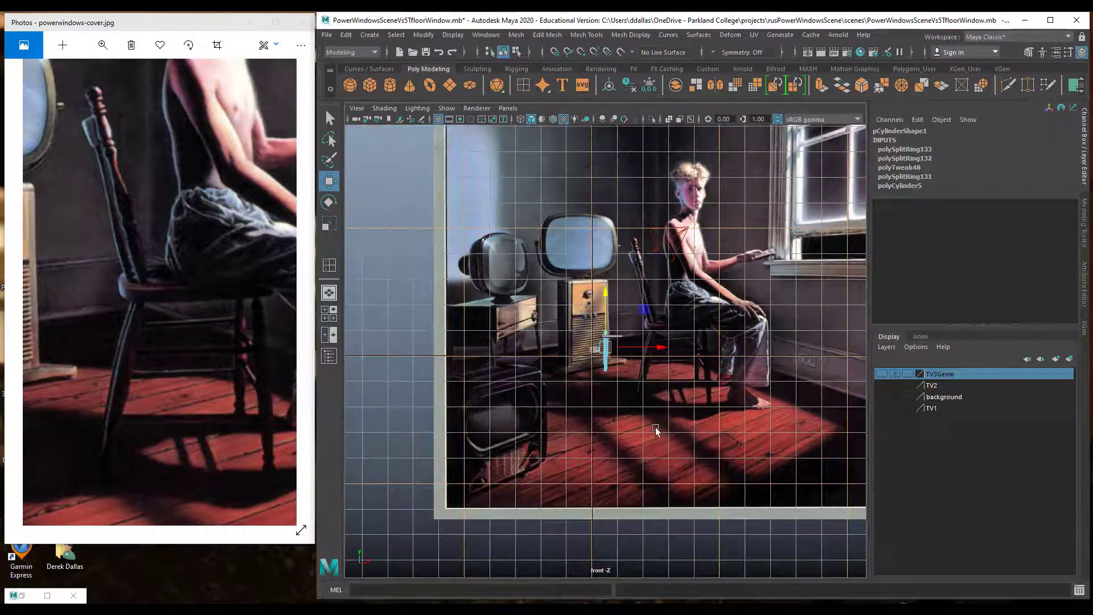
{"action": "scroll", "coordinate": [655, 432], "scroll_direction": "up", "scroll_amount": 1}
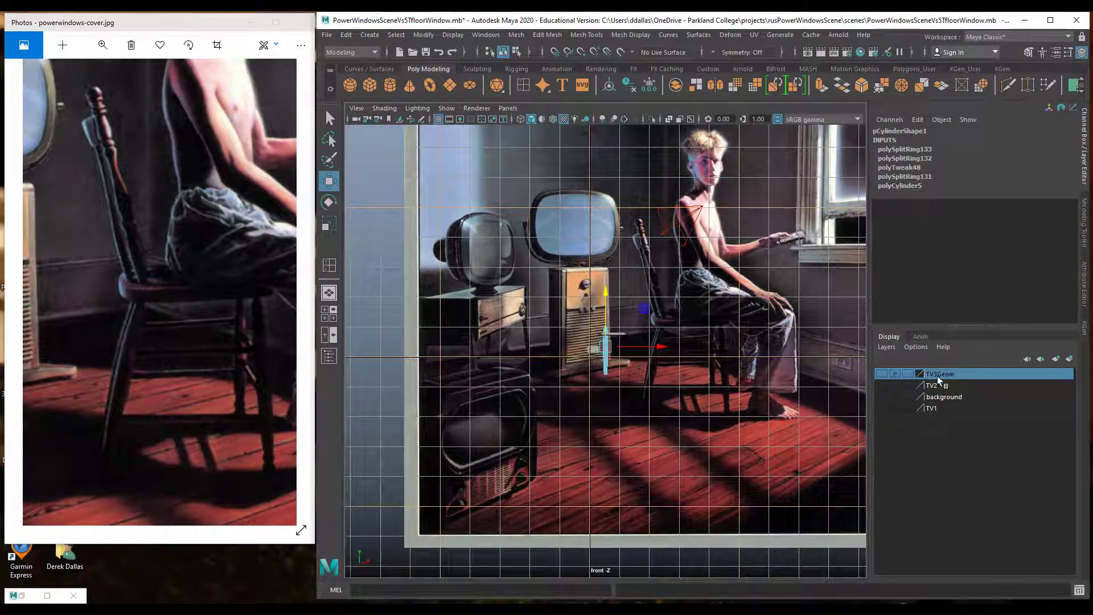
{"action": "left_click", "coordinate": [884, 398]}
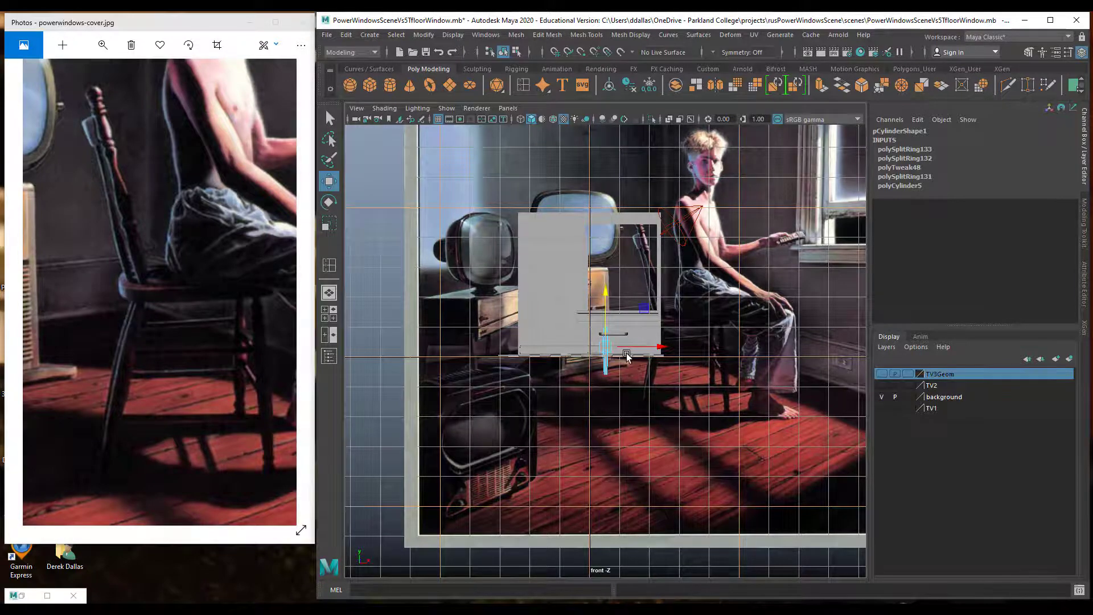
{"action": "key", "text": "space"}
{"action": "key", "text": "space"}
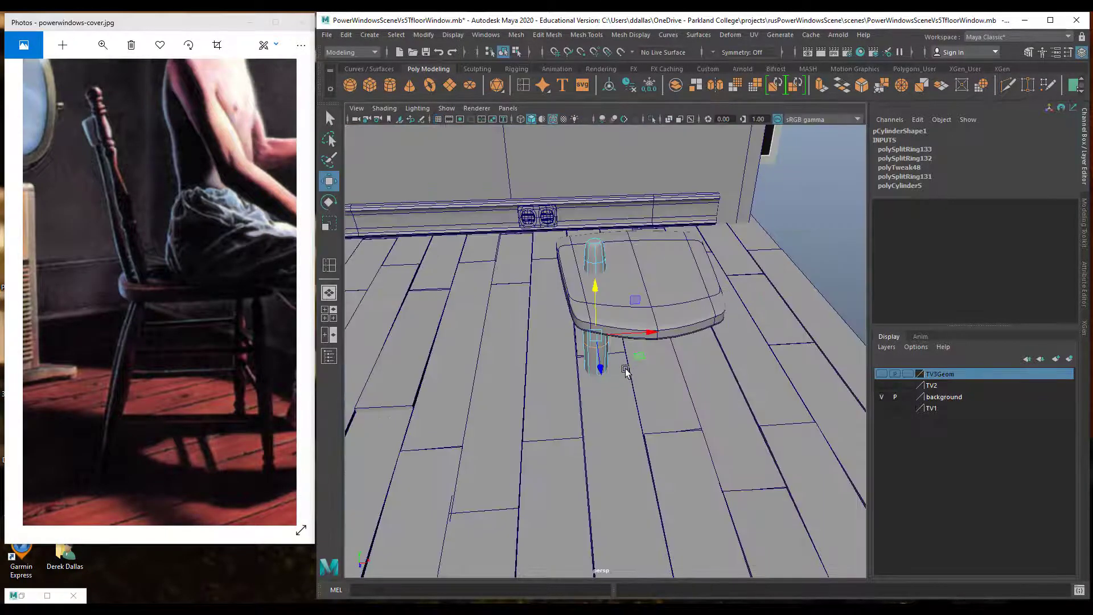
{"action": "left_click_drag", "start_coordinate": [626, 371], "coordinate": [545, 371], "text": "alt"}
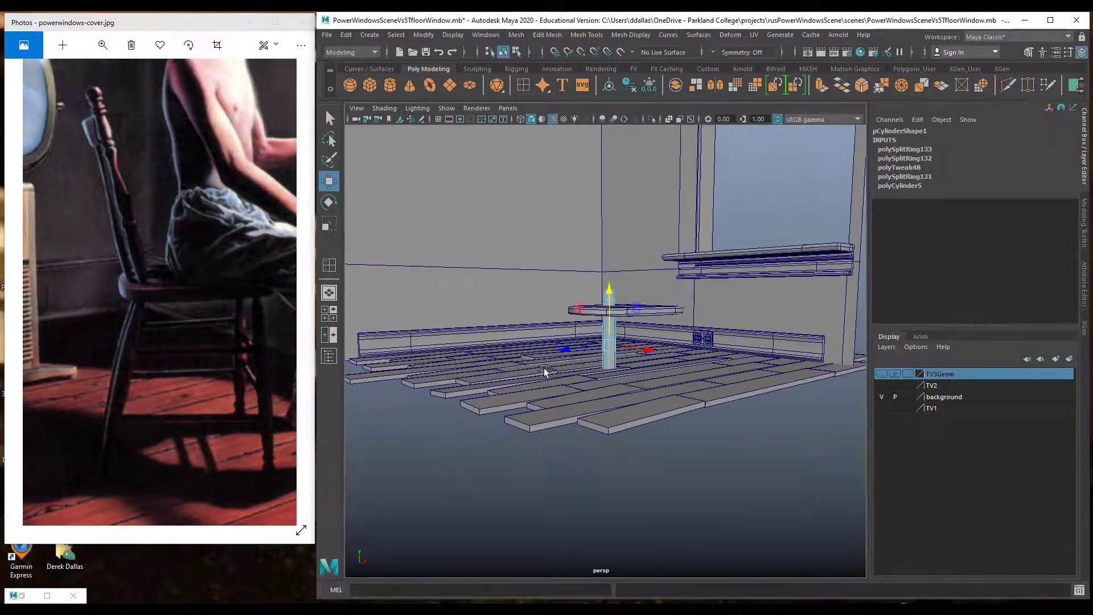
{"action": "middle_click_drag", "start_coordinate": [577, 358], "coordinate": [600, 405], "text": "alt"}
{"action": "left_click_drag", "start_coordinate": [600, 405], "coordinate": [673, 411], "text": "alt"}
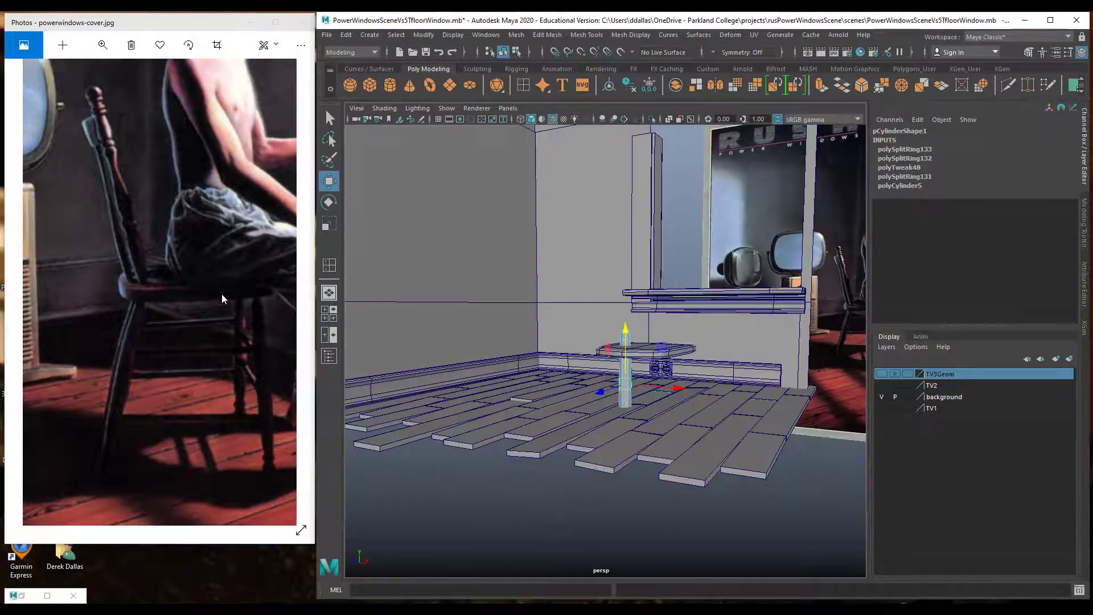
Zoom the reference photo out to the full album cover and show the TV1 layer in the scene.
{"action": "left_click", "coordinate": [99, 45]}
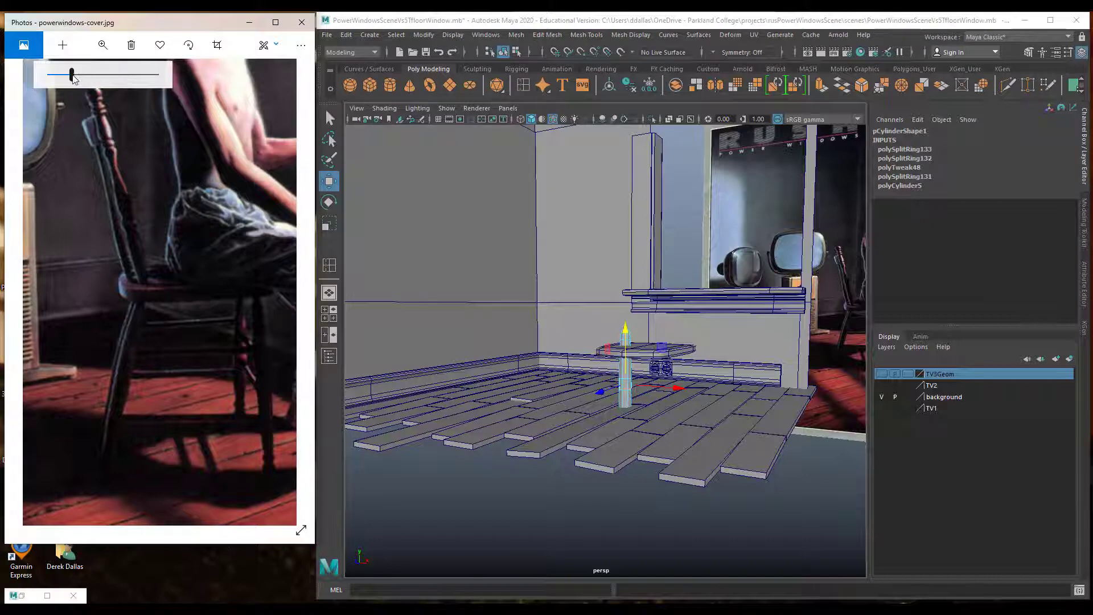
{"action": "left_click_drag", "start_coordinate": [74, 75], "coordinate": [50, 74]}
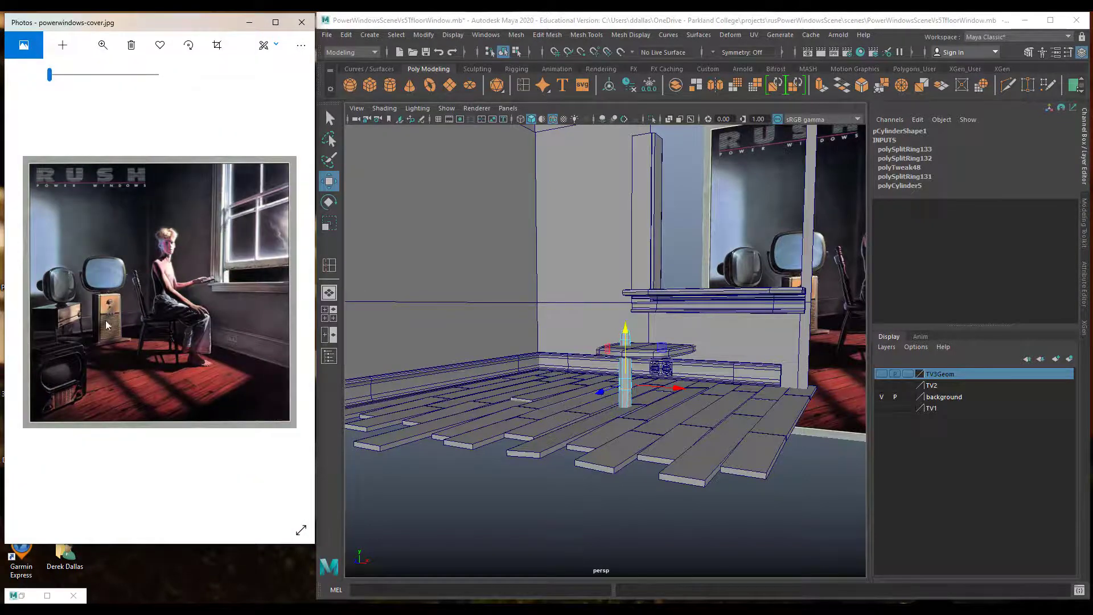
{"action": "left_click", "coordinate": [882, 408]}
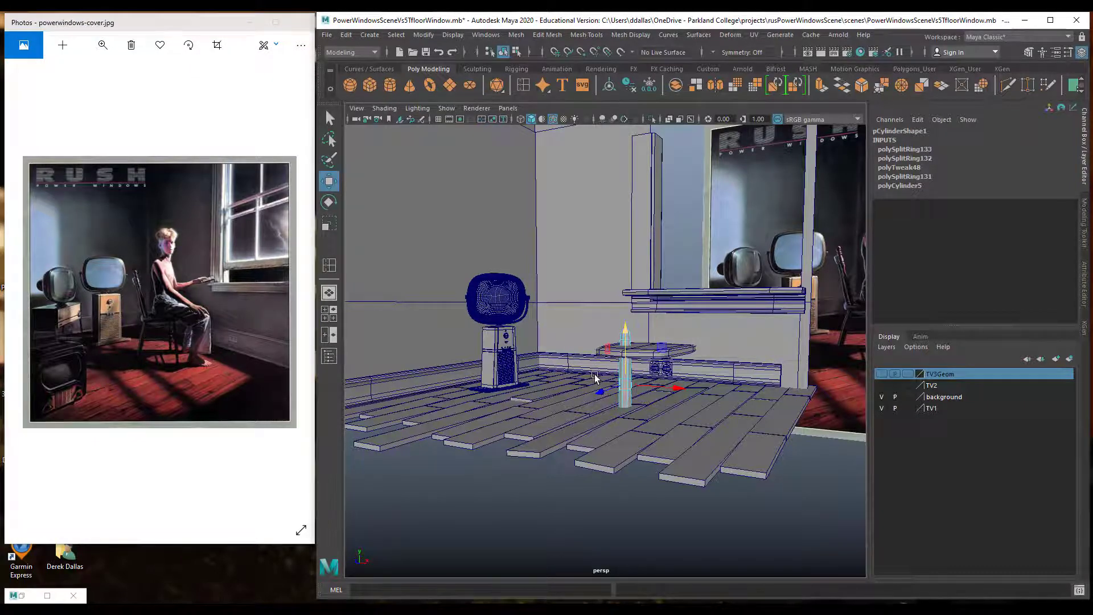
{"action": "mouse_move", "coordinate": [595, 376]}
{"action": "left_mouse_down", "text": "alt"}
{"action": "mouse_move", "coordinate": [618, 383]}
{"action": "mouse_move", "coordinate": [580, 369]}
{"action": "left_mouse_up", "text": "alt"}
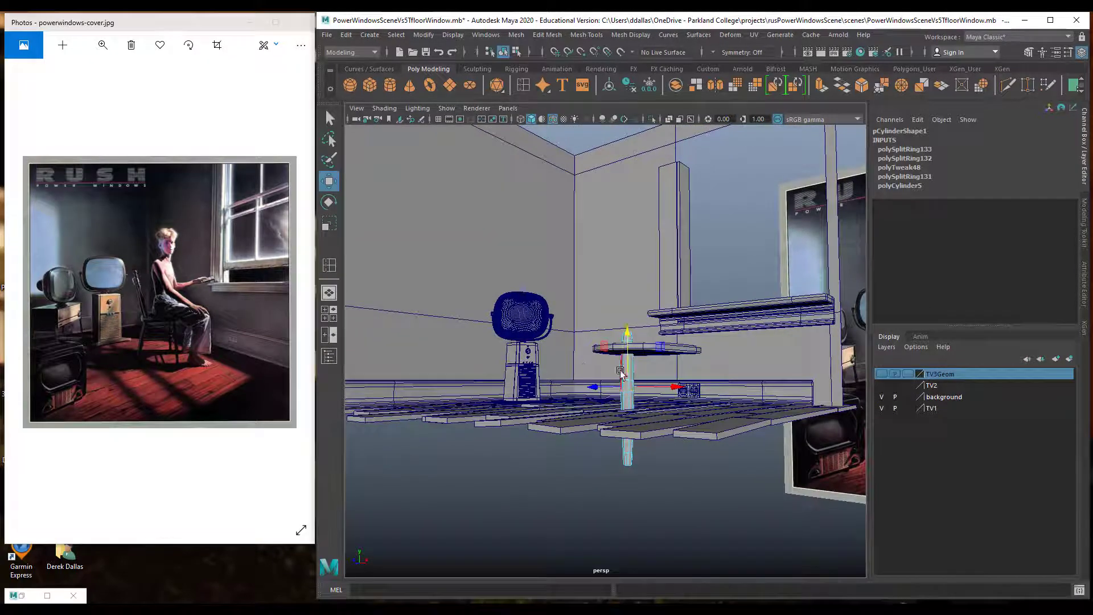
In object mode, scale the leg down proportionally to 0.055, 0.104, 0.055 and move it to Z 0.446.
{"action": "right_click", "coordinate": [627, 399]}
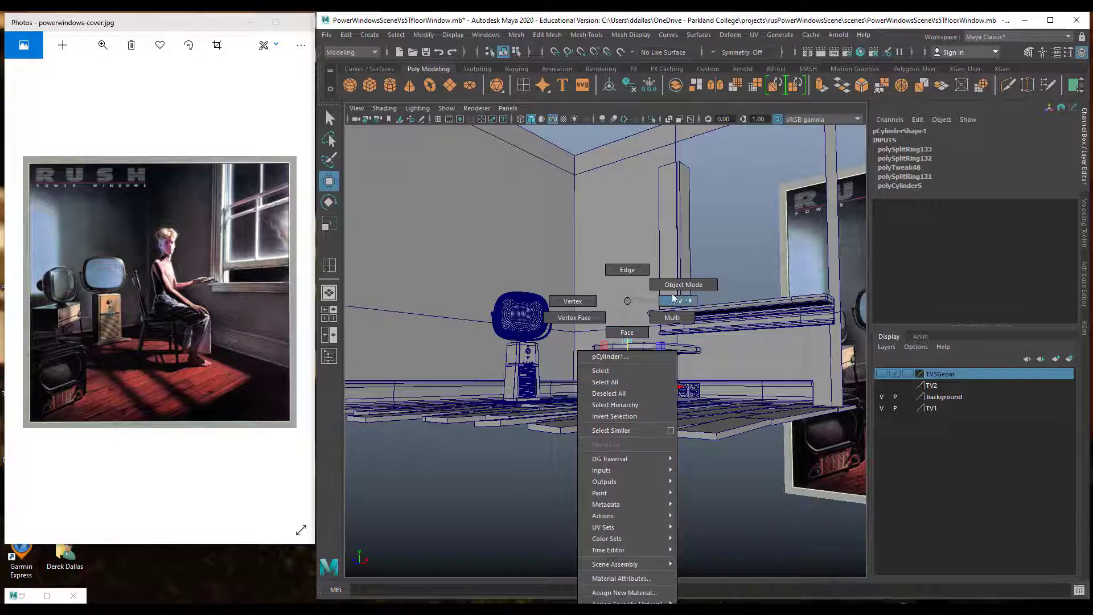
{"action": "left_click", "coordinate": [627, 374]}
{"action": "key", "text": "r"}
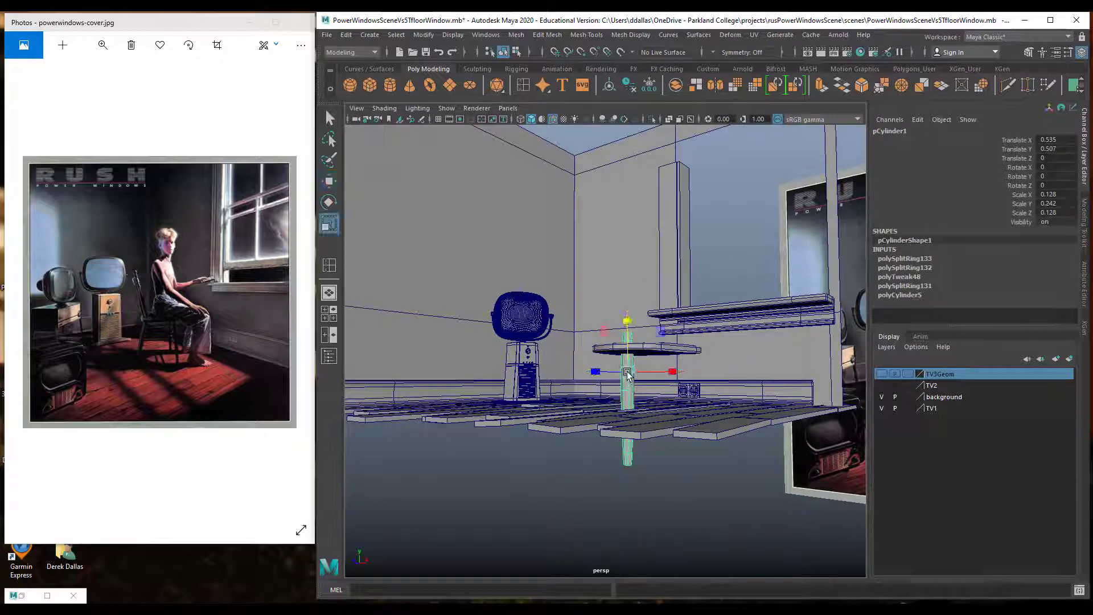
{"action": "left_click_drag", "start_coordinate": [627, 373], "coordinate": [548, 377]}
{"action": "key", "text": "w"}
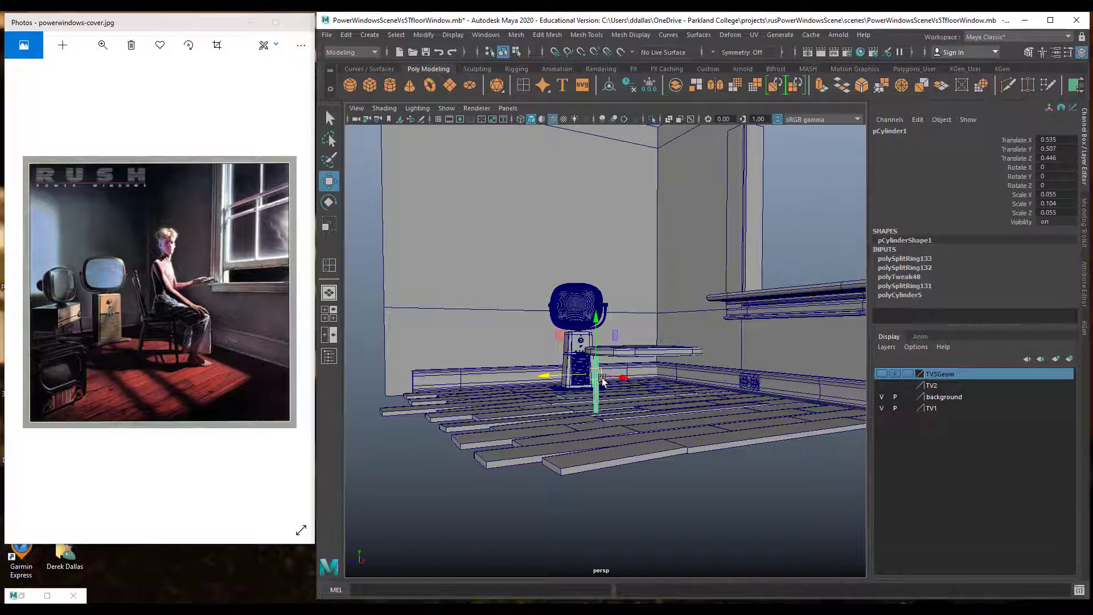
Move the leg's pivot up to its top end and tilt the leg outward to an X rotation of -12.625.
{"action": "left_click_drag", "start_coordinate": [606, 377], "coordinate": [644, 390], "text": "alt"}
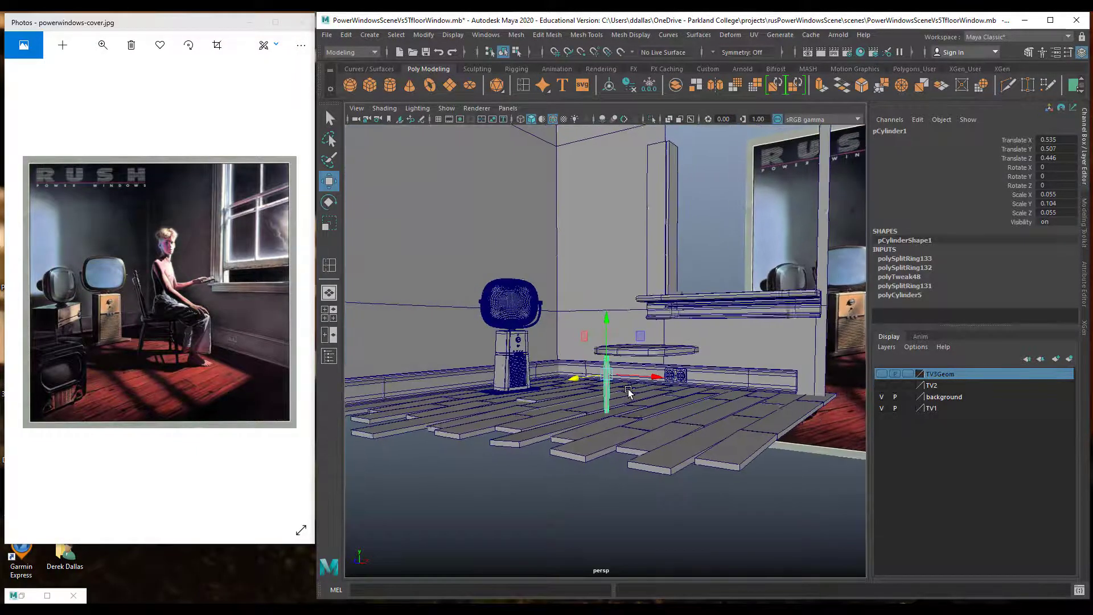
{"action": "right_click_drag", "start_coordinate": [627, 392], "coordinate": [788, 406], "text": "alt"}
{"action": "left_click_drag", "start_coordinate": [677, 404], "coordinate": [601, 392], "text": "alt"}
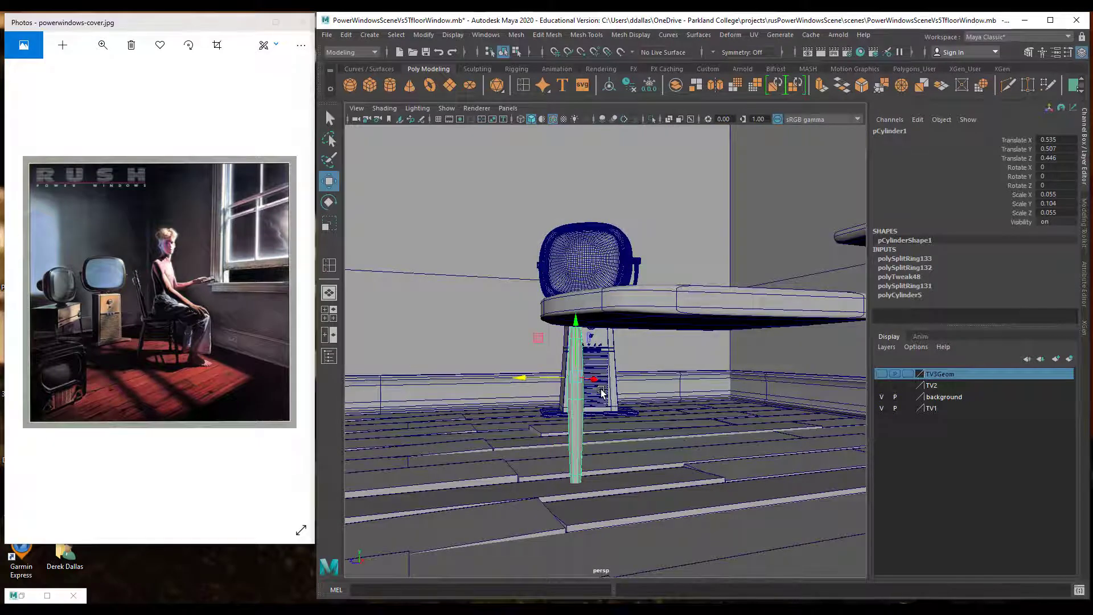
{"action": "key", "text": "d"}
{"action": "left_click_drag", "start_coordinate": [577, 334], "coordinate": [579, 275]}
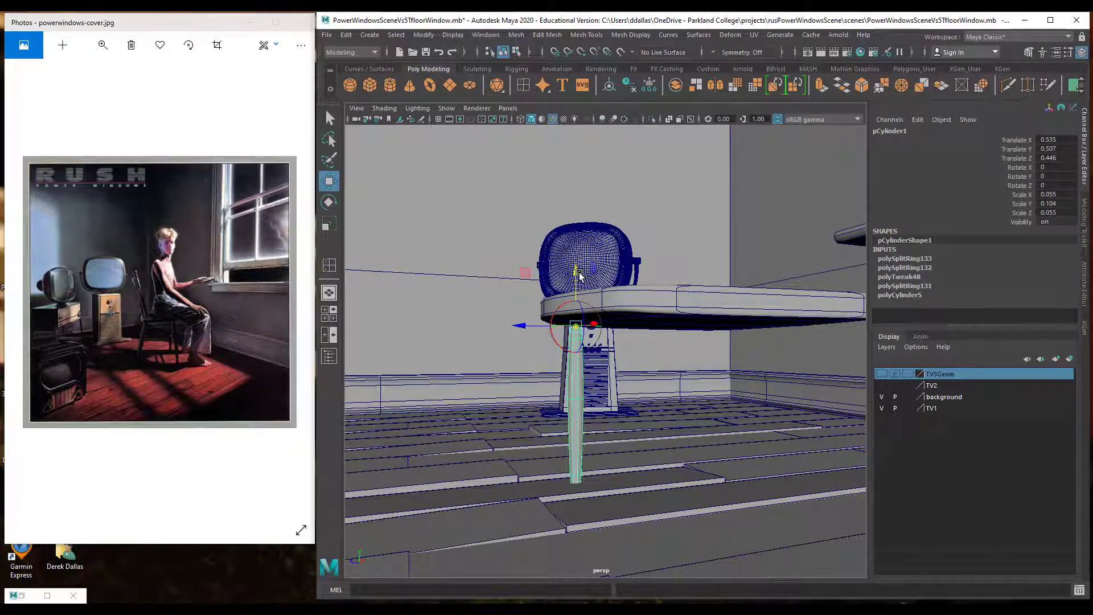
{"action": "key", "text": "d"}
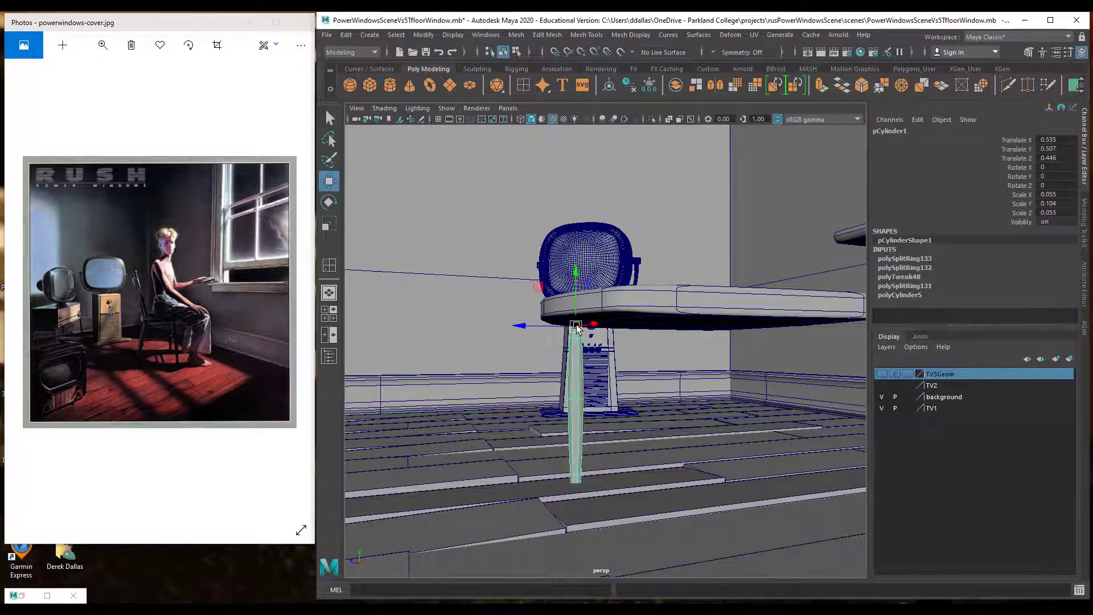
{"action": "key", "text": "e"}
{"action": "mouse_move", "coordinate": [522, 327]}
{"action": "left_mouse_down"}
{"action": "mouse_move", "coordinate": [519, 316]}
{"action": "mouse_move", "coordinate": [531, 339]}
{"action": "left_mouse_up"}
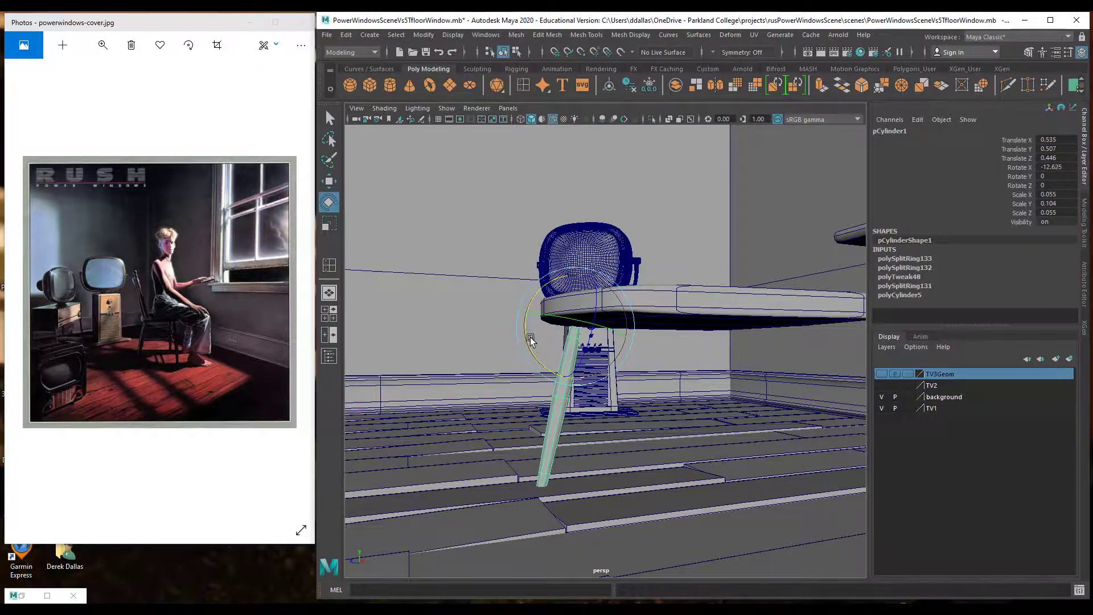
In the side view, slide the tilted leg toward the seat's outer edge to Z 0.565.
{"action": "left_click_drag", "start_coordinate": [592, 368], "coordinate": [547, 393], "text": "alt"}
{"action": "key", "text": "space"}
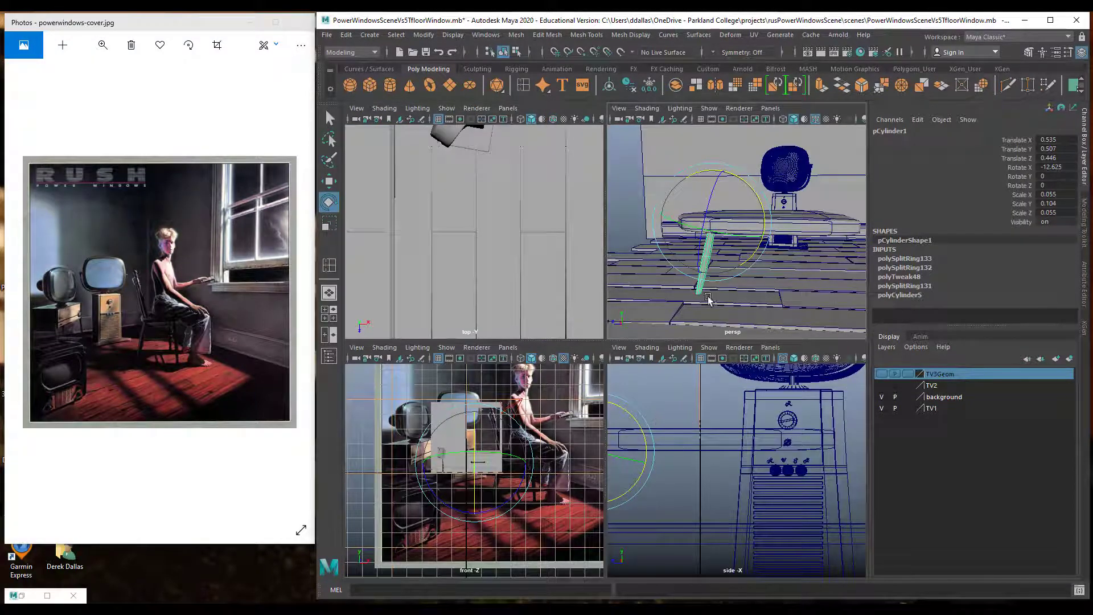
{"action": "key", "text": "space"}
{"action": "scroll", "coordinate": [651, 415], "scroll_direction": "down", "scroll_amount": 4}
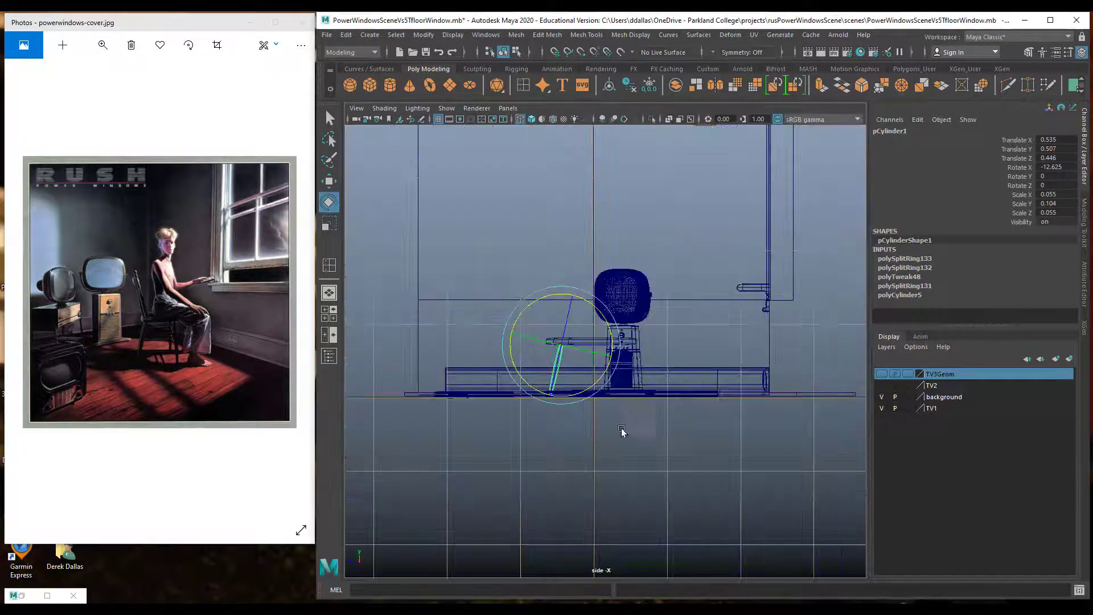
{"action": "scroll", "coordinate": [556, 449], "scroll_direction": "up", "scroll_amount": 4}
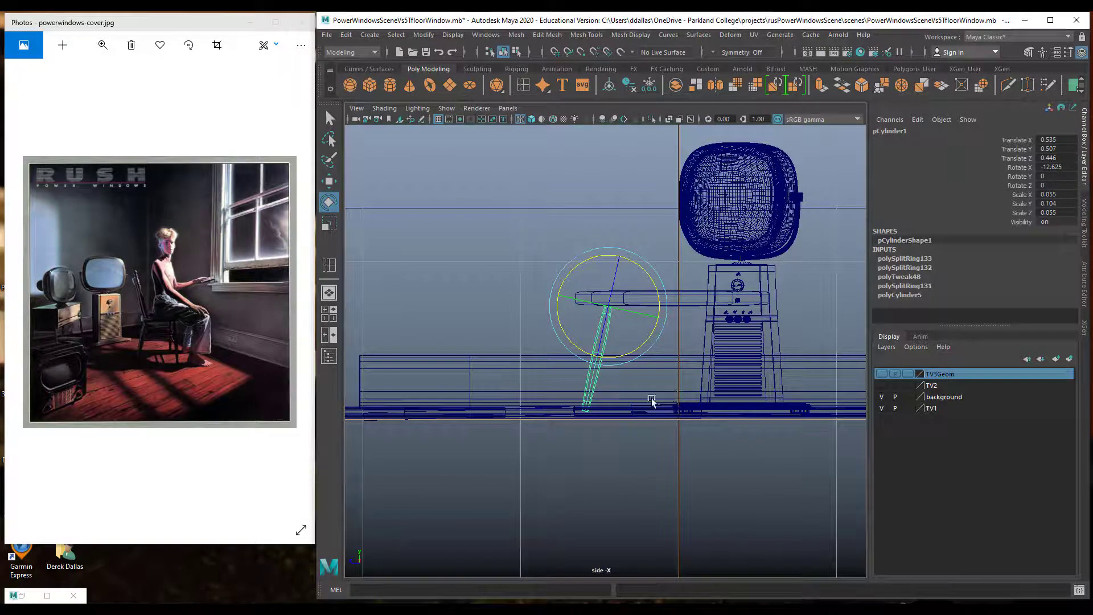
{"action": "key", "text": "w"}
{"action": "left_click_drag", "start_coordinate": [556, 307], "coordinate": [539, 310]}
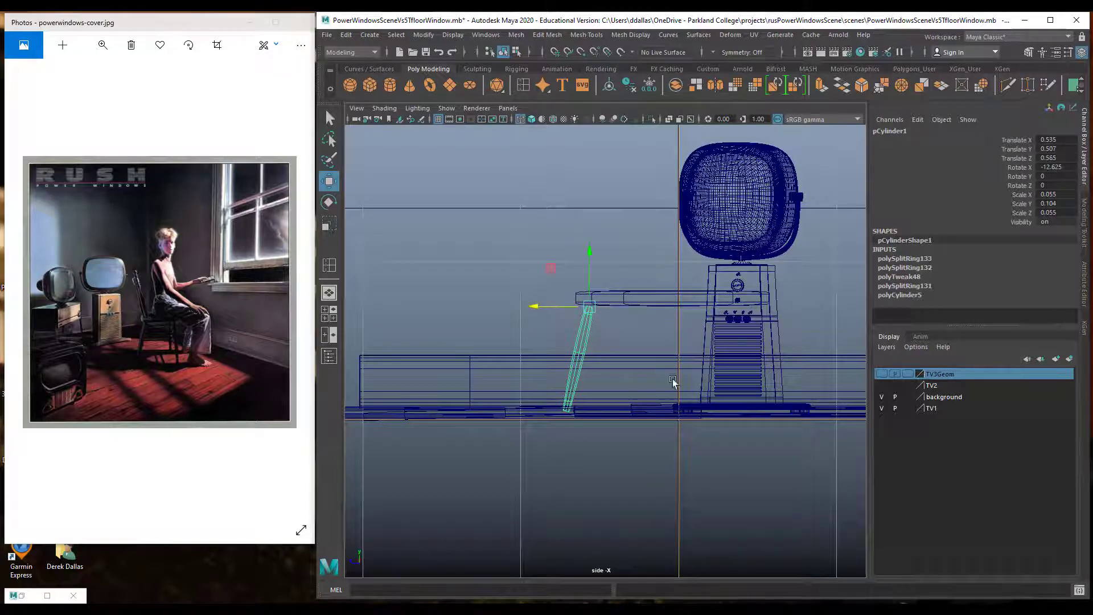
In the front view, move the leg toward the near corner of the seat to X 0.438.
{"action": "key", "text": "space"}
{"action": "key", "text": "space"}
{"action": "scroll", "coordinate": [569, 423], "scroll_direction": "up", "scroll_amount": 3}
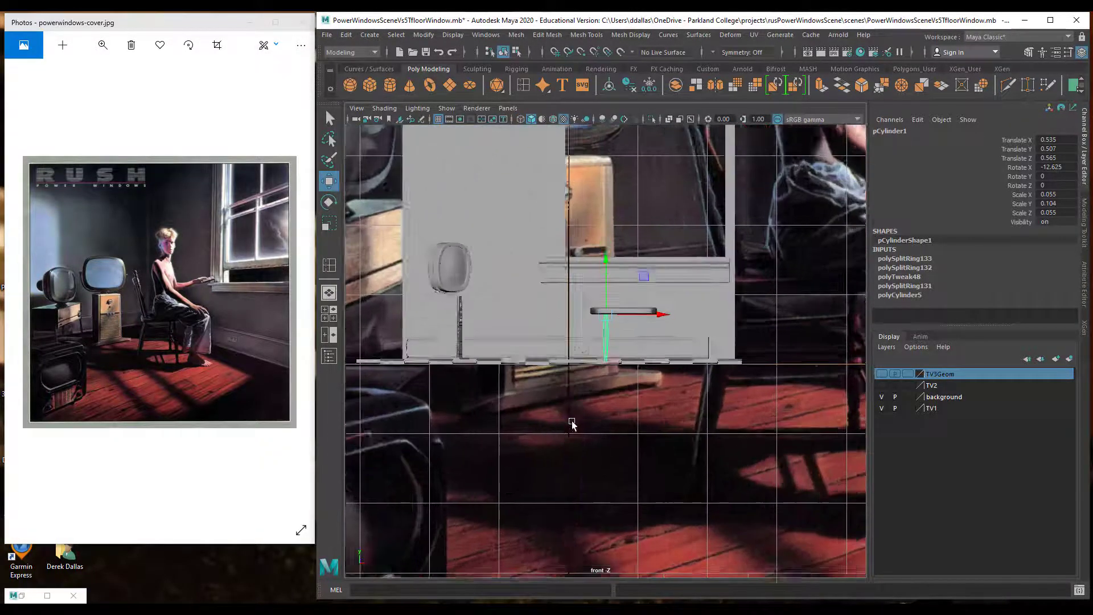
{"action": "scroll", "coordinate": [572, 420], "scroll_direction": "up", "scroll_amount": 2}
{"action": "left_click_drag", "start_coordinate": [677, 278], "coordinate": [648, 279]}
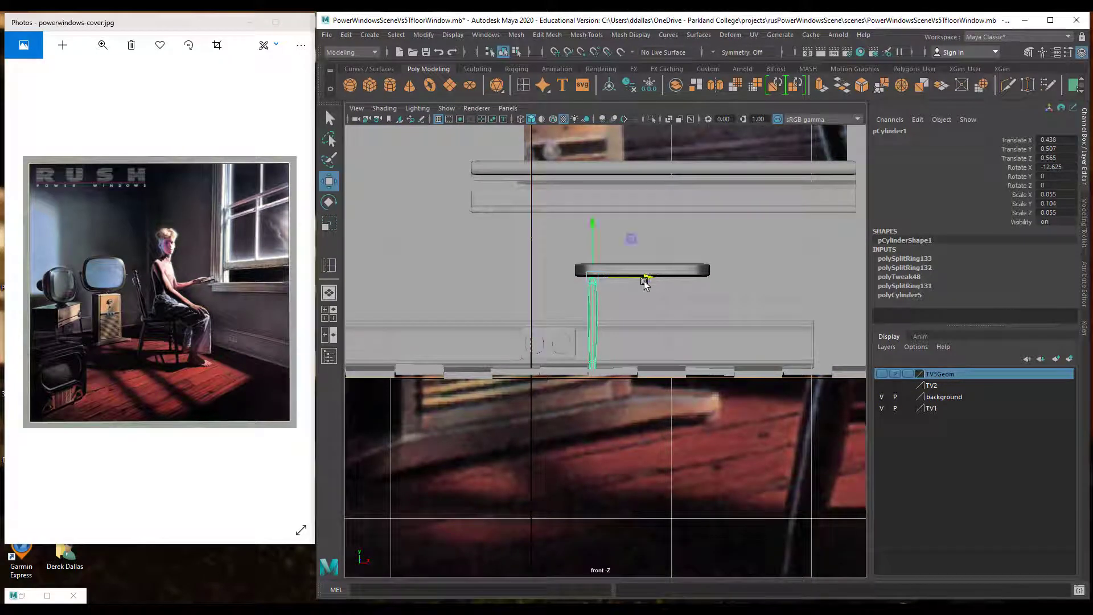
Rename the leg chairLeg1 and duplicate it to the seat's opposite side at X 1.143.
{"action": "double_click", "coordinate": [897, 131]}
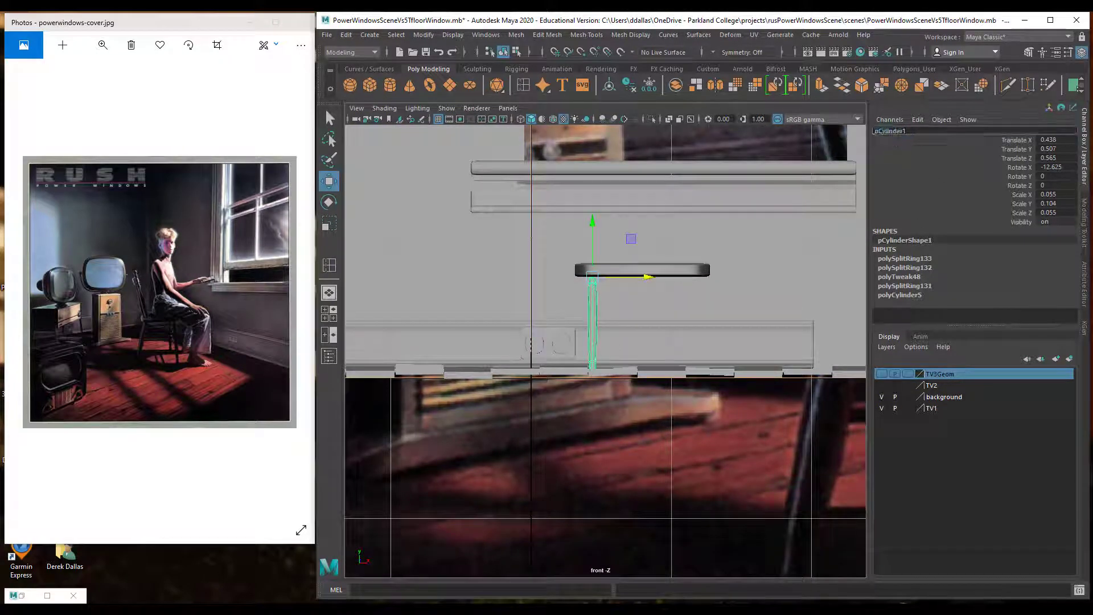
{"action": "type", "text": "chairLeg1"}
{"action": "key", "text": "Return"}
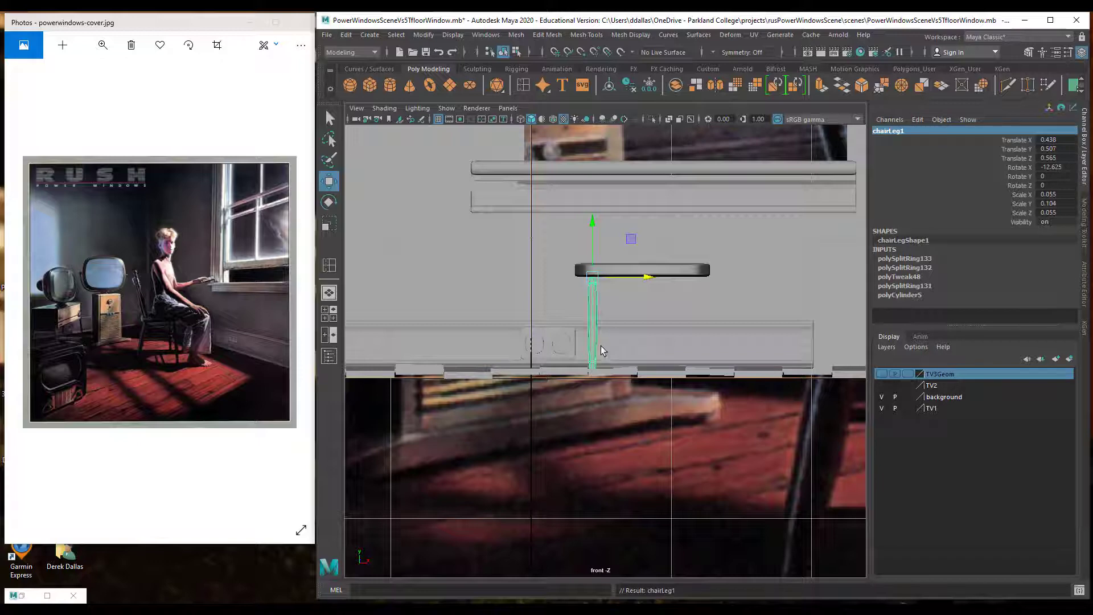
{"action": "key", "text": "ctrl+d"}
{"action": "left_click_drag", "start_coordinate": [650, 279], "coordinate": [748, 286]}
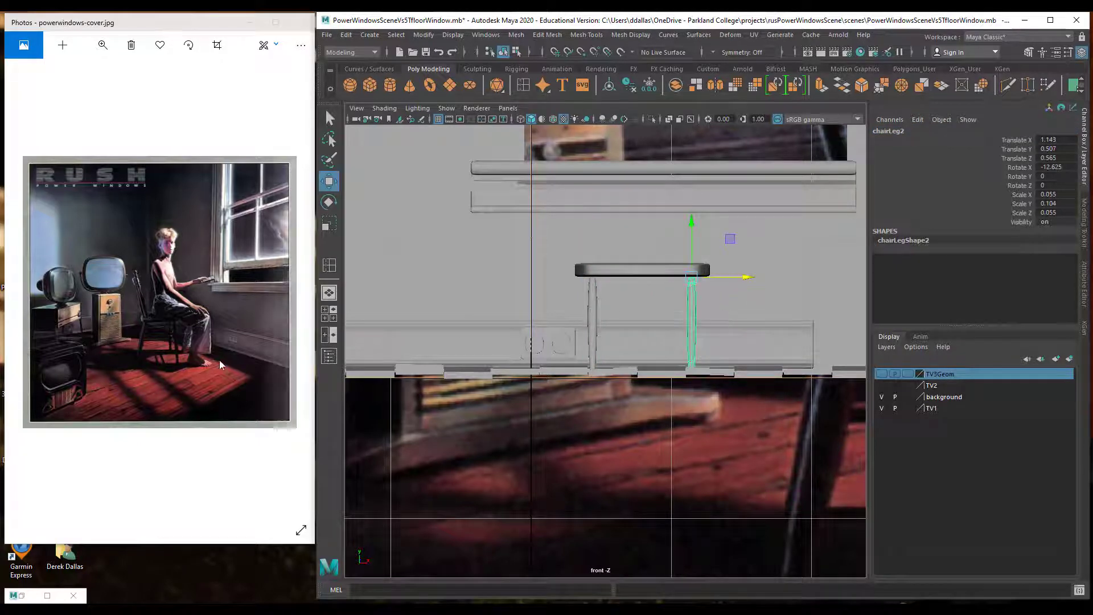
Move both chair legs together inward to Z 0.476 and up against the seat's underside to Y 0.545.
{"action": "key", "text": "space"}
{"action": "key", "text": "space"}
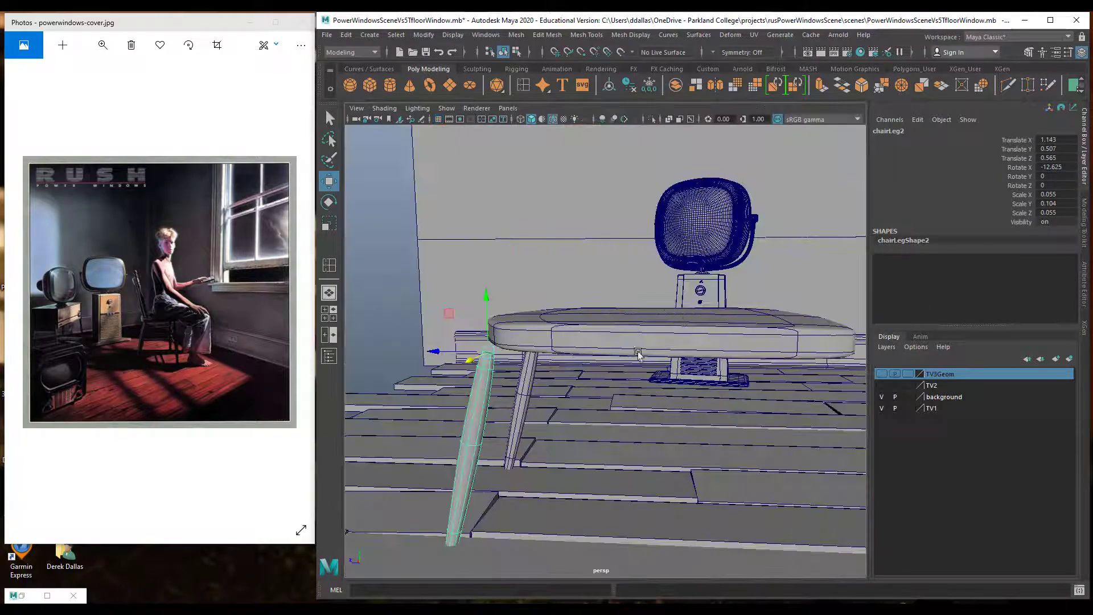
{"action": "left_click_drag", "start_coordinate": [579, 334], "coordinate": [525, 361], "text": "alt"}
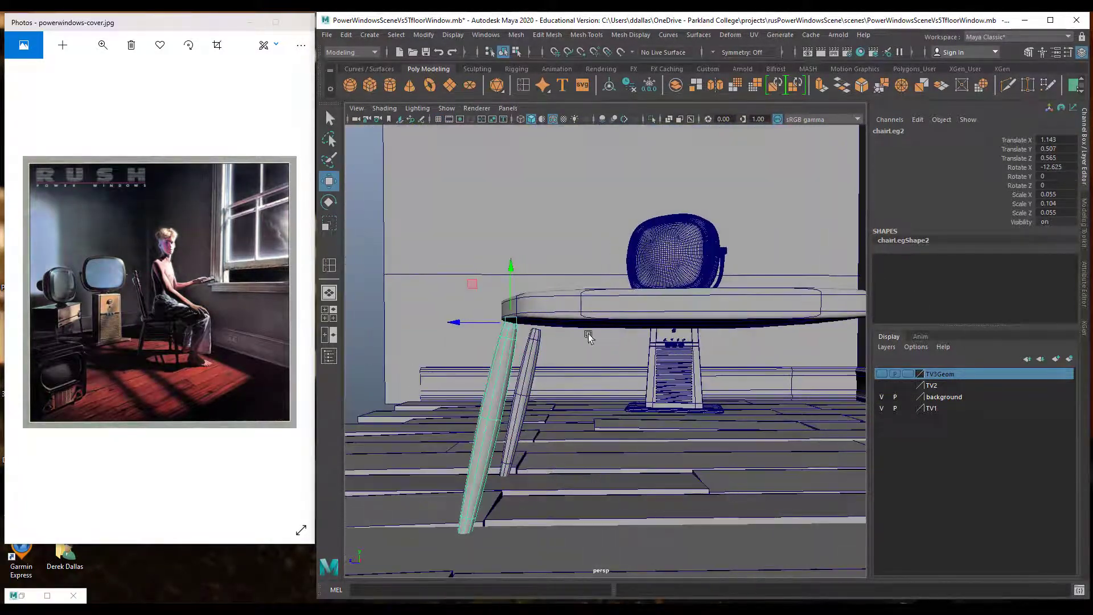
{"action": "left_click", "coordinate": [524, 361]}
{"action": "left_click_drag", "start_coordinate": [485, 332], "coordinate": [507, 328]}
{"action": "left_click_drag", "start_coordinate": [557, 276], "coordinate": [556, 269]}
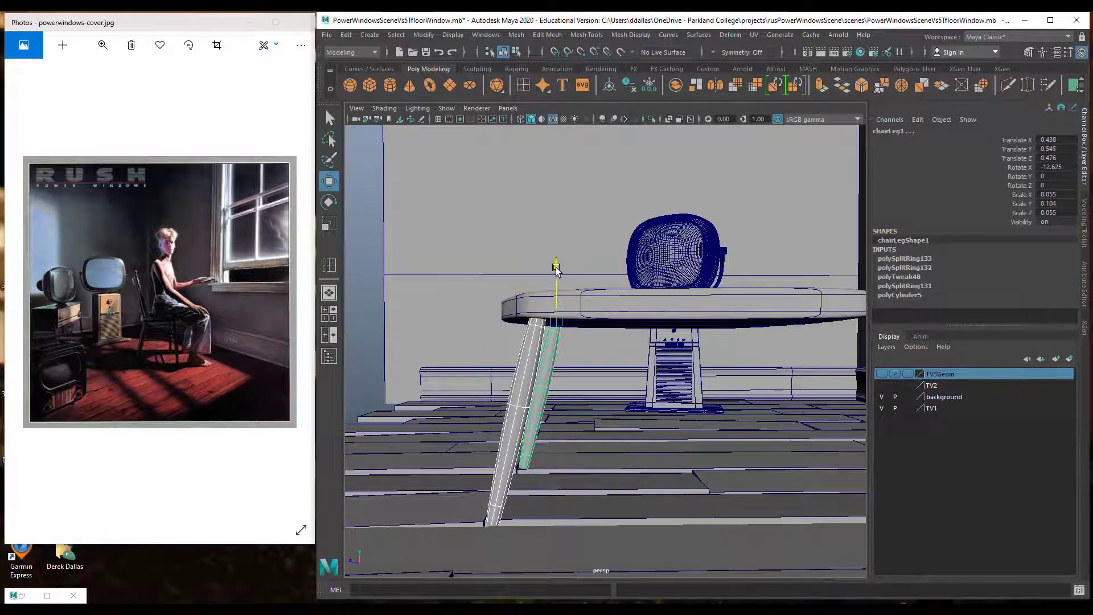
Make both chair legs thinner and slightly longer, with scale values of 0.038 in X and Z and 0.11 in Y.
{"action": "left_click_drag", "start_coordinate": [581, 344], "coordinate": [656, 371], "text": "alt"}
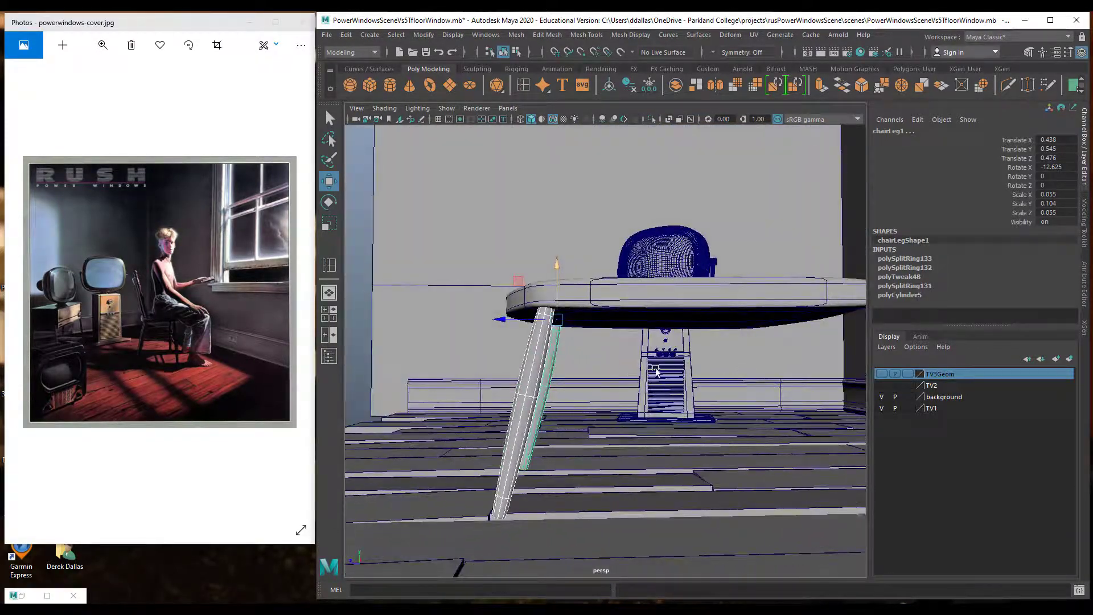
{"action": "left_click_drag", "start_coordinate": [570, 386], "coordinate": [621, 385], "text": "alt"}
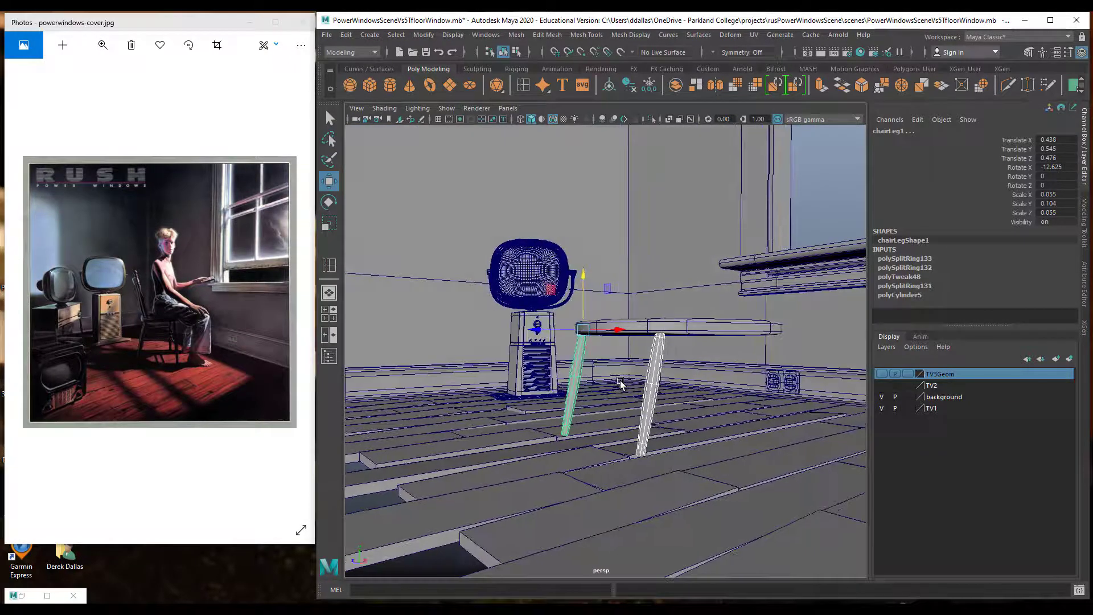
{"action": "key", "text": "r"}
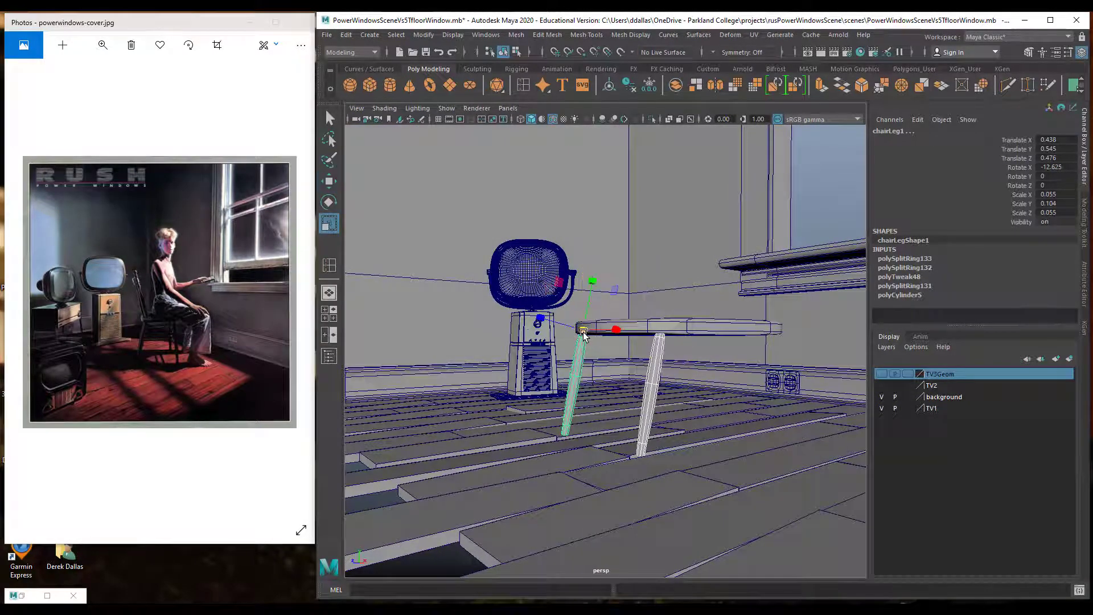
{"action": "left_click_drag", "start_coordinate": [583, 335], "coordinate": [608, 256]}
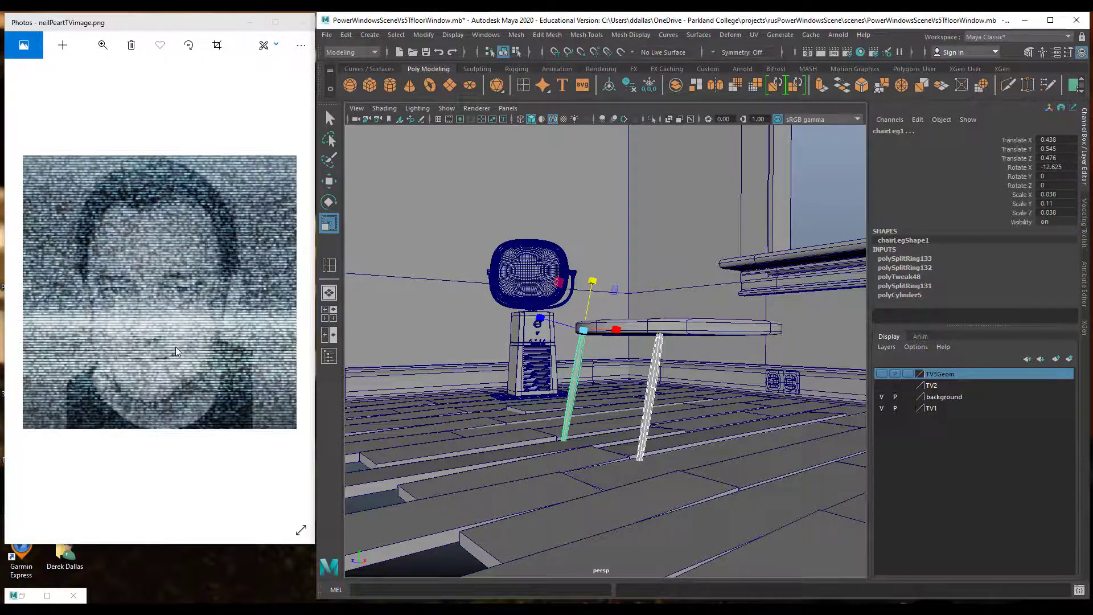
Examine the chair's legs, seat edge and backrest post in the powerwindows-cover.jpg reference, comparing them with the modelled legs.
{"action": "left_click", "coordinate": [102, 45]}
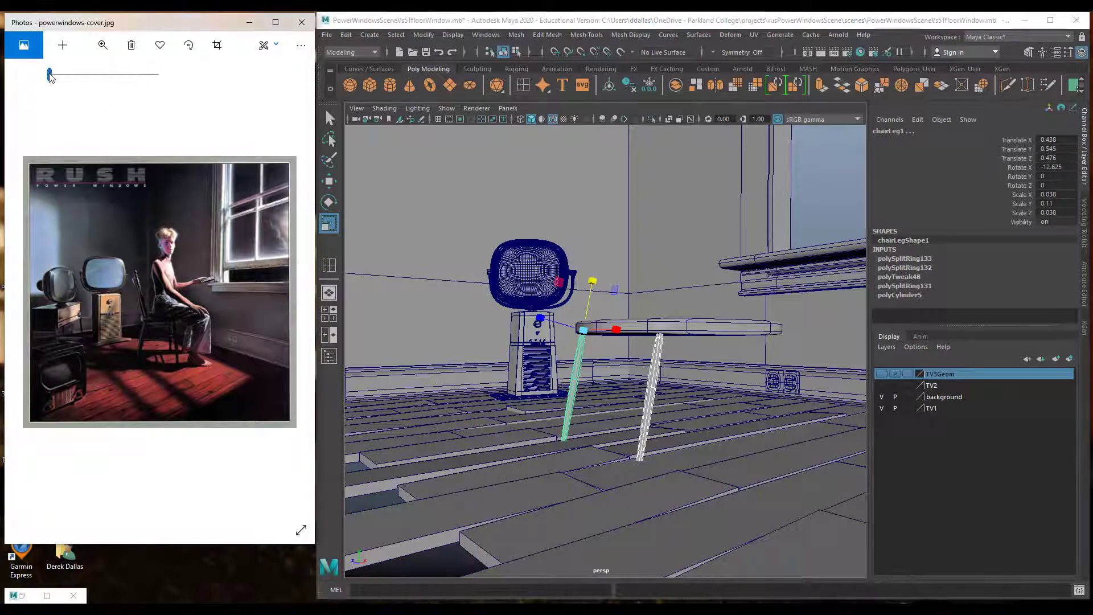
{"action": "left_click_drag", "start_coordinate": [50, 75], "coordinate": [79, 79]}
{"action": "left_click_drag", "start_coordinate": [173, 391], "coordinate": [144, 281]}
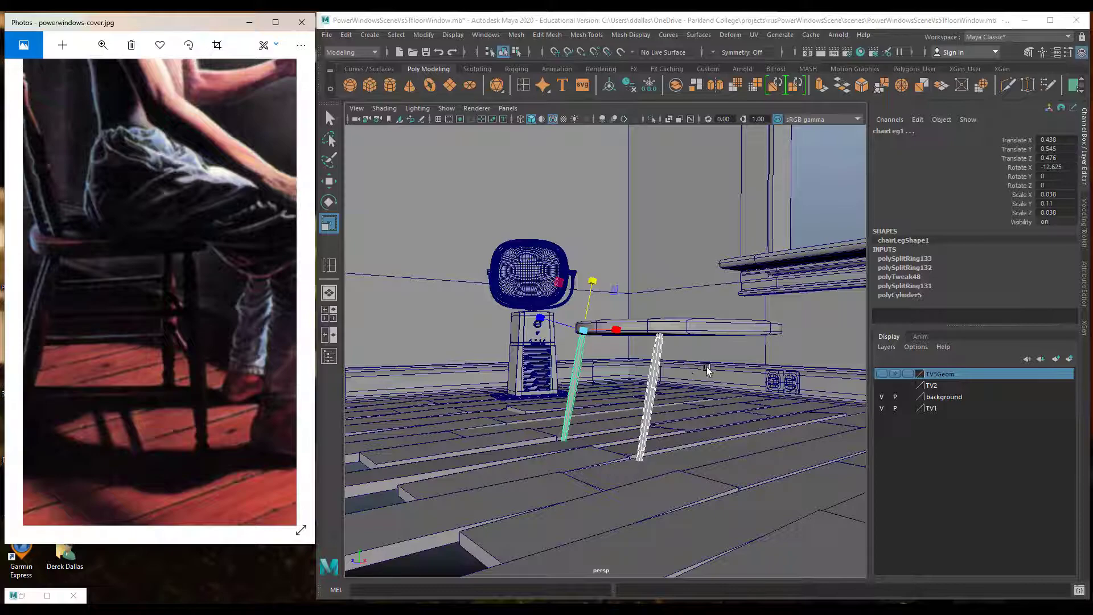
{"action": "left_click_drag", "start_coordinate": [690, 383], "coordinate": [428, 375], "text": "alt"}
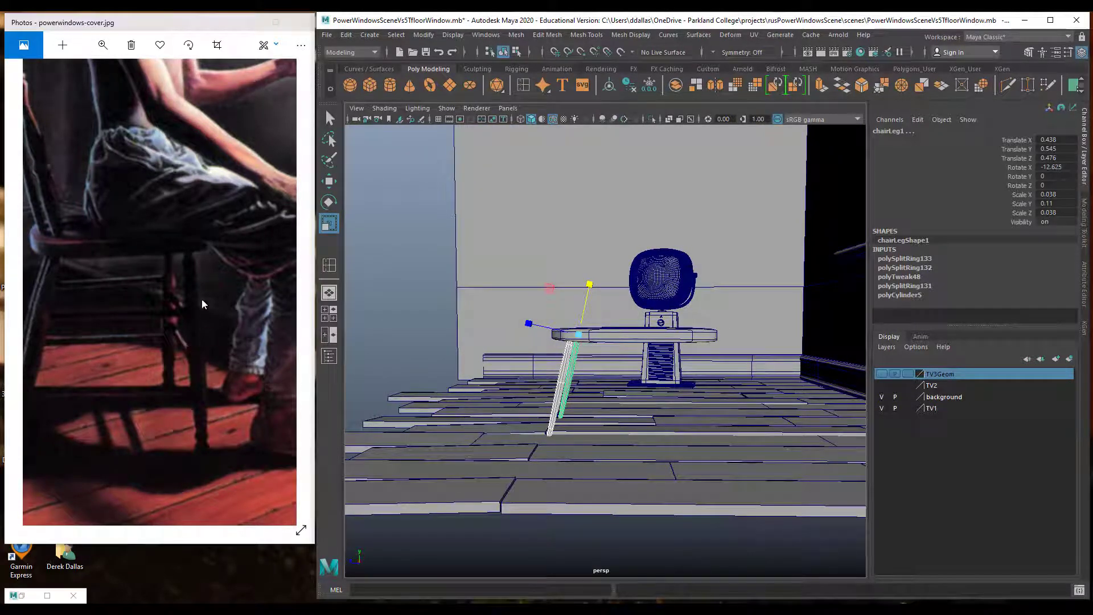
{"action": "left_click_drag", "start_coordinate": [198, 323], "coordinate": [286, 378]}
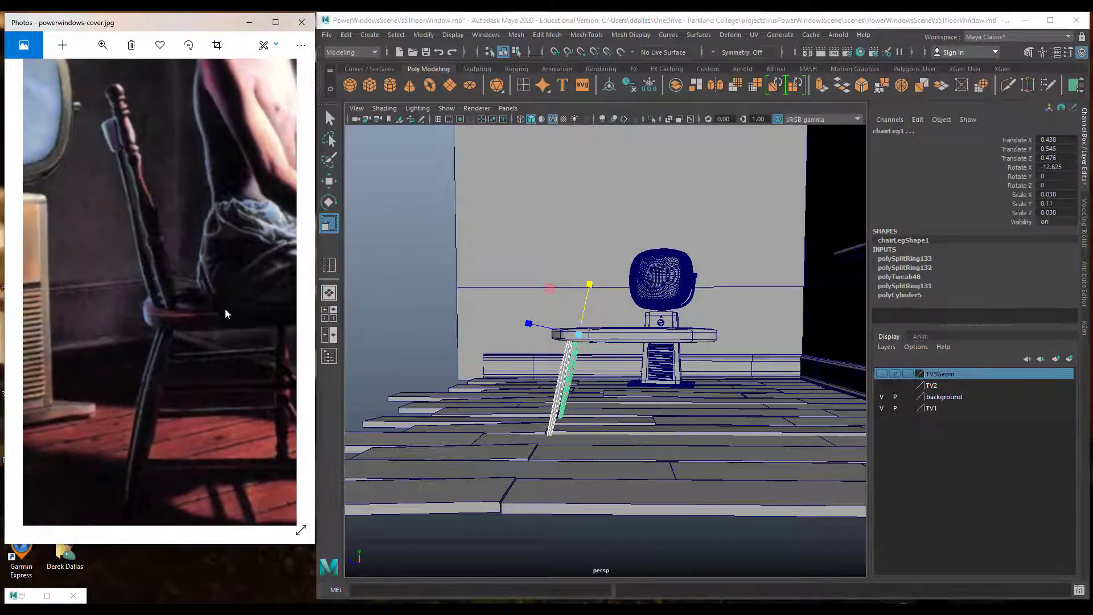
{"action": "left_click_drag", "start_coordinate": [219, 314], "coordinate": [155, 292]}
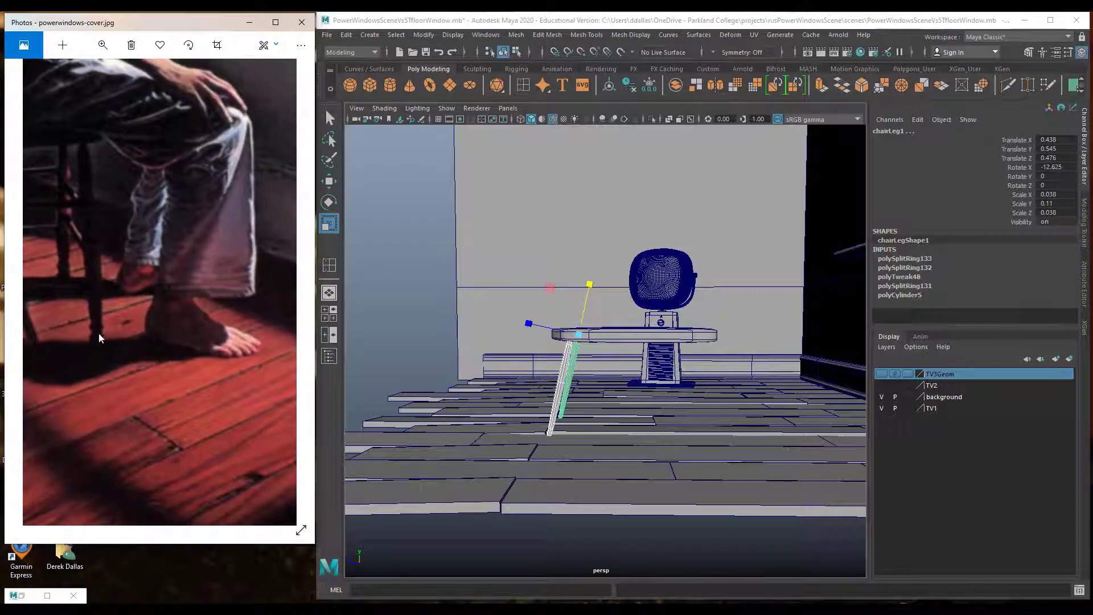
{"action": "left_click_drag", "start_coordinate": [128, 216], "coordinate": [197, 255]}
{"action": "left_click_drag", "start_coordinate": [128, 241], "coordinate": [224, 285]}
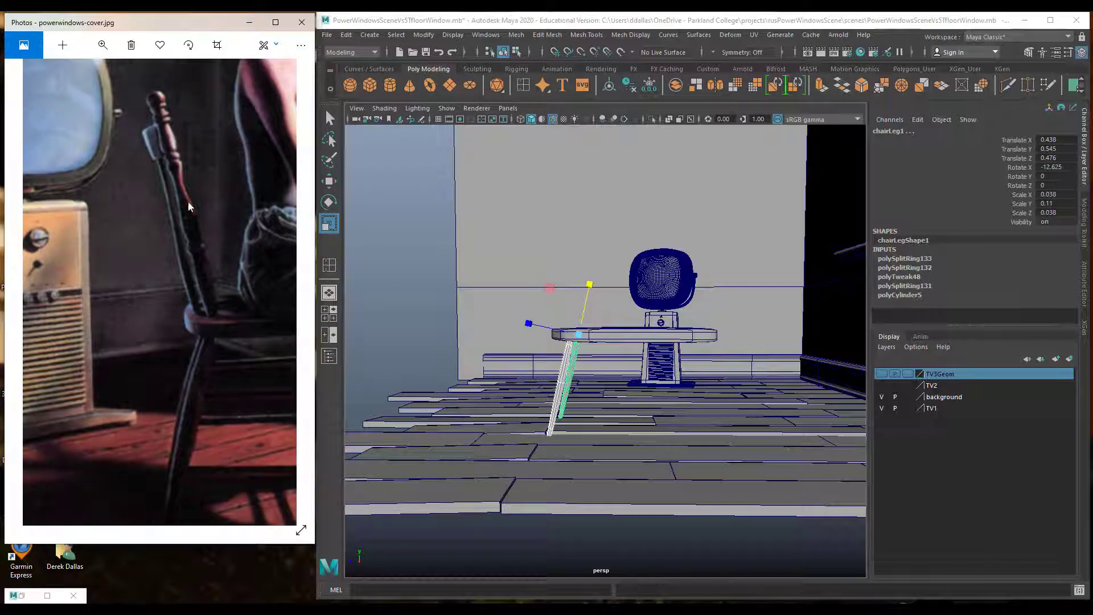
{"action": "left_click_drag", "start_coordinate": [175, 232], "coordinate": [165, 235]}
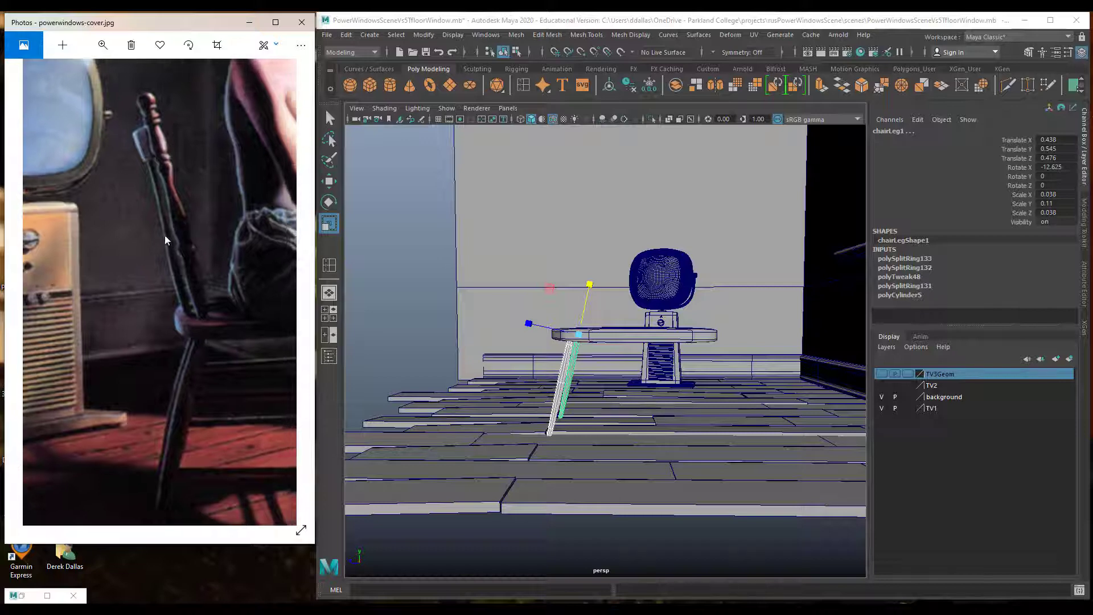
Hide the background and TV1 layers so only the chair parts and ungrouped objects remain in view.
{"action": "left_click", "coordinate": [881, 374]}
{"action": "left_click_drag", "start_coordinate": [884, 375], "coordinate": [881, 409]}
{"action": "scroll", "coordinate": [680, 369], "scroll_direction": "down", "scroll_amount": 5}
{"action": "scroll", "coordinate": [677, 370], "scroll_direction": "up", "scroll_amount": 5}
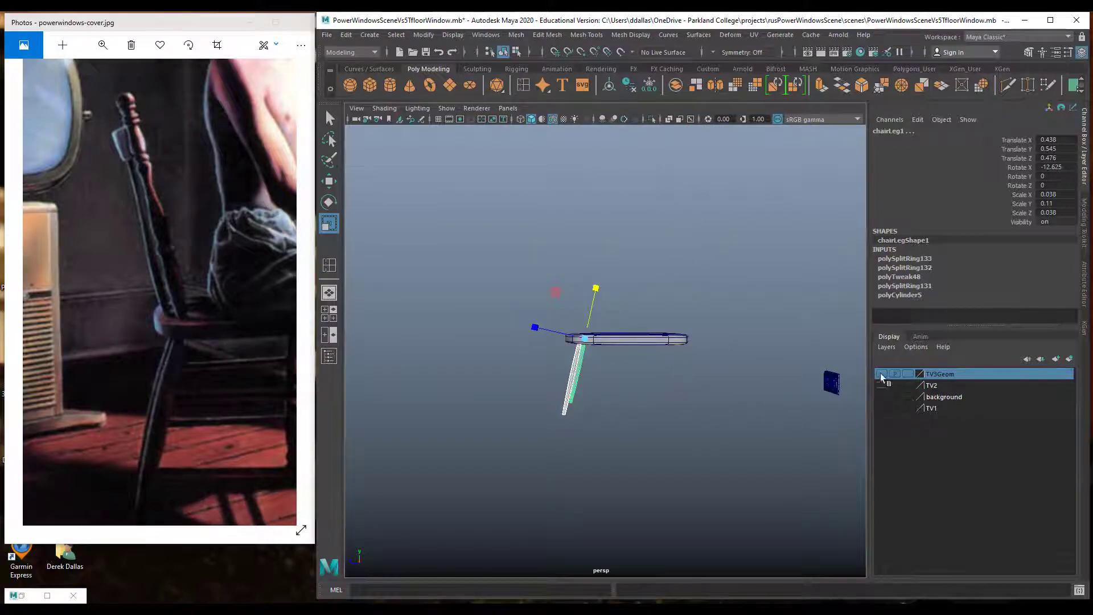
{"action": "left_click_drag", "start_coordinate": [628, 403], "coordinate": [665, 409], "text": "alt"}
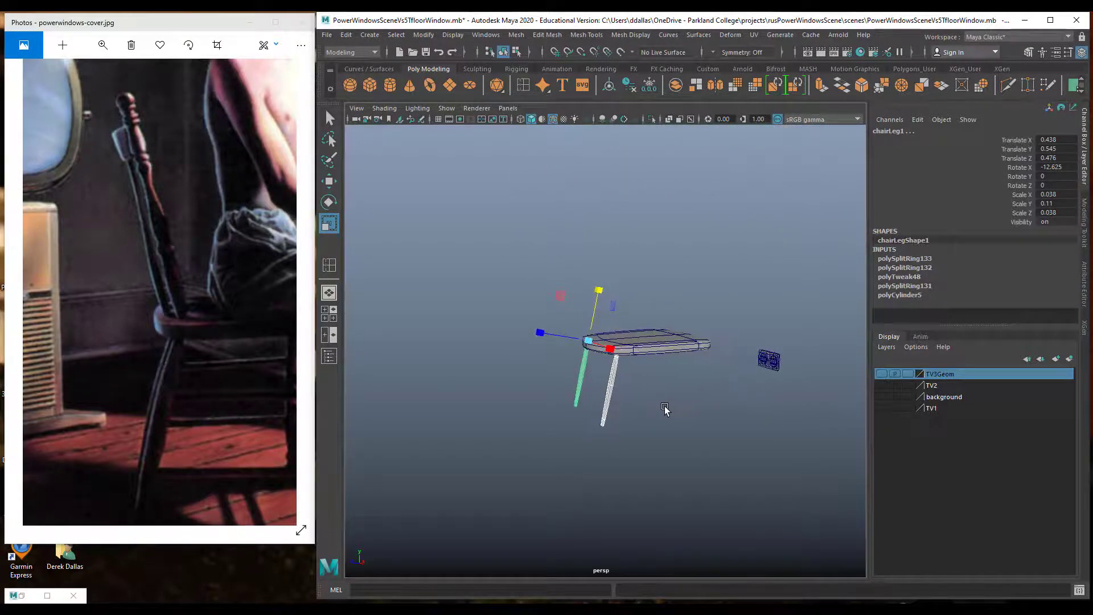
Put the chair seat and both legs on a new display layer named chairGeom.
{"action": "left_click", "coordinate": [649, 348]}
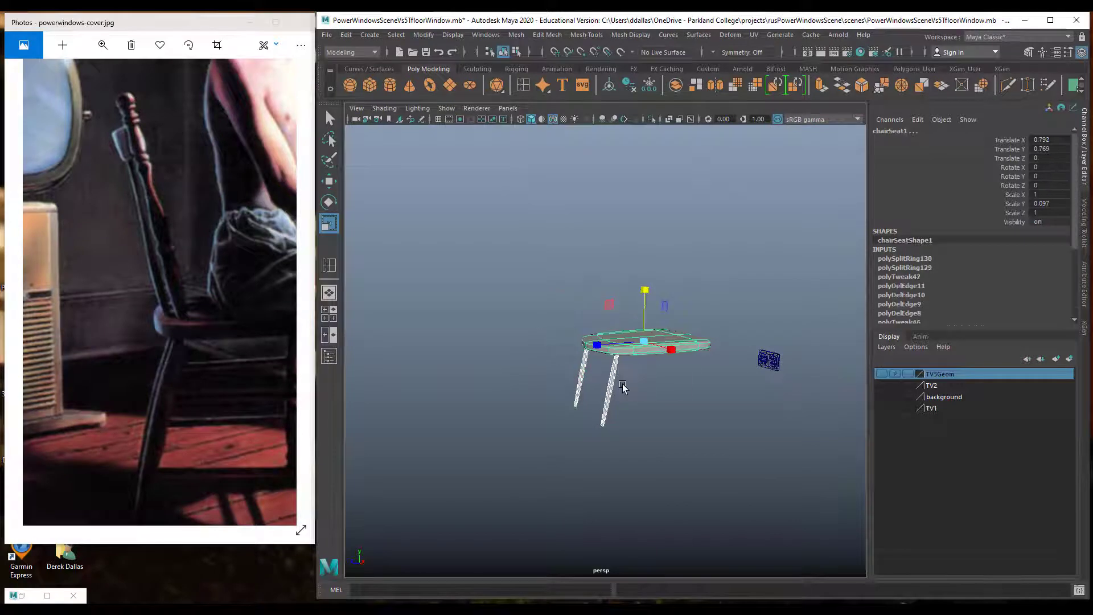
{"action": "left_click", "coordinate": [1070, 359]}
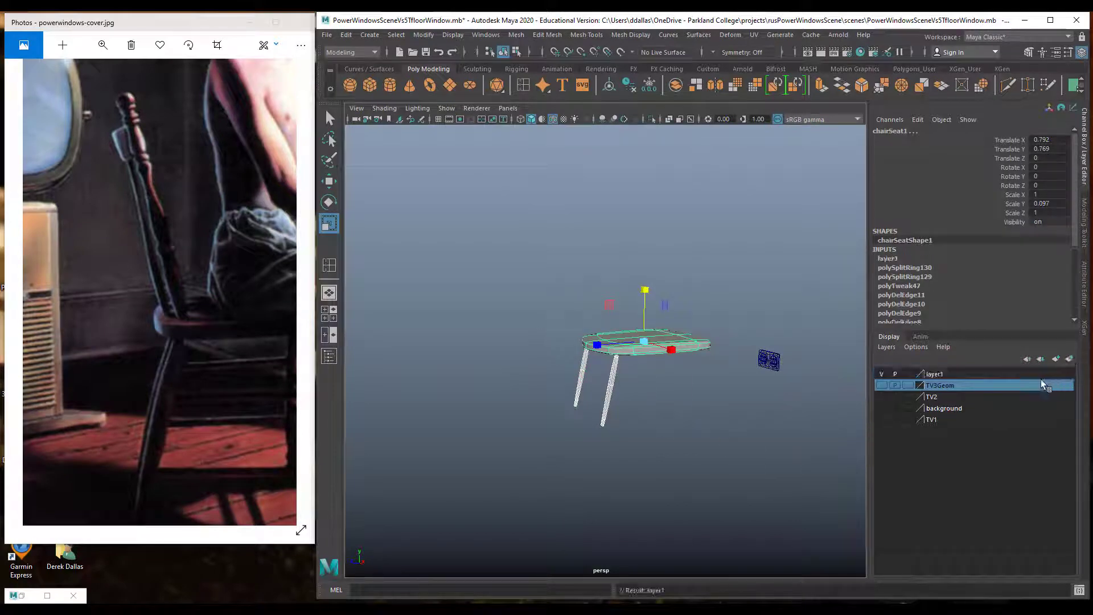
{"action": "double_click", "coordinate": [941, 374]}
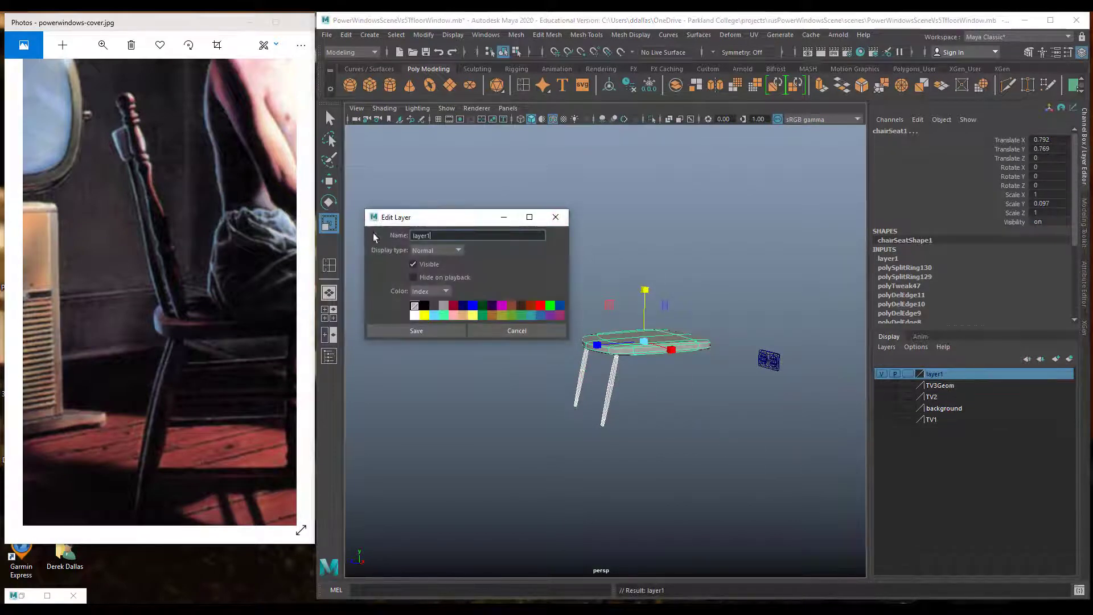
{"action": "type", "text": "chaoi"}
{"action": "key", "text": "Return"}
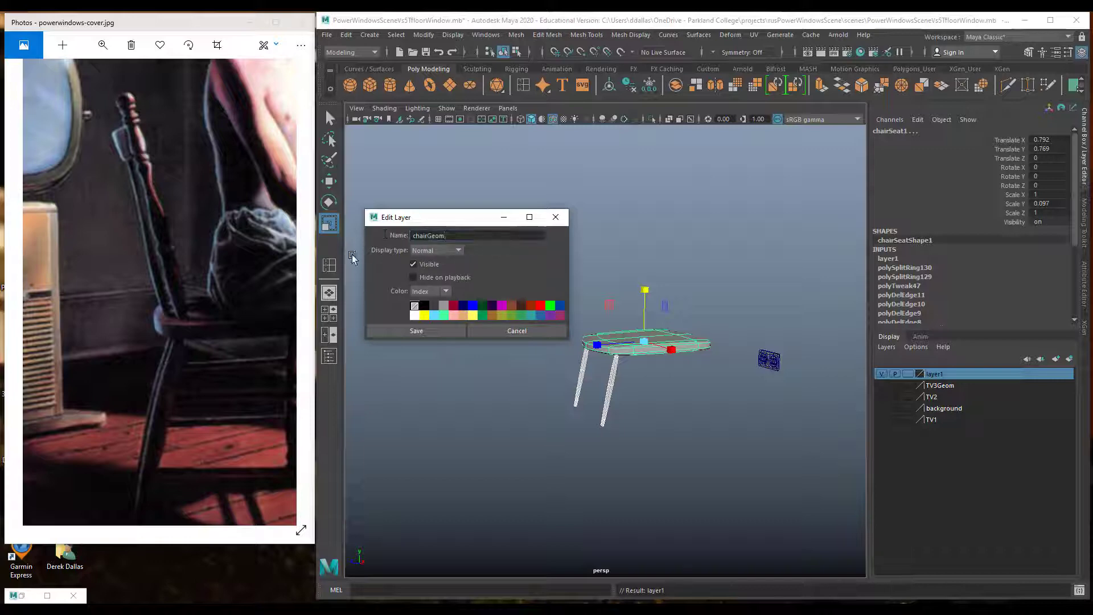
{"action": "left_click", "coordinate": [424, 334]}
{"action": "left_click", "coordinate": [669, 411]}
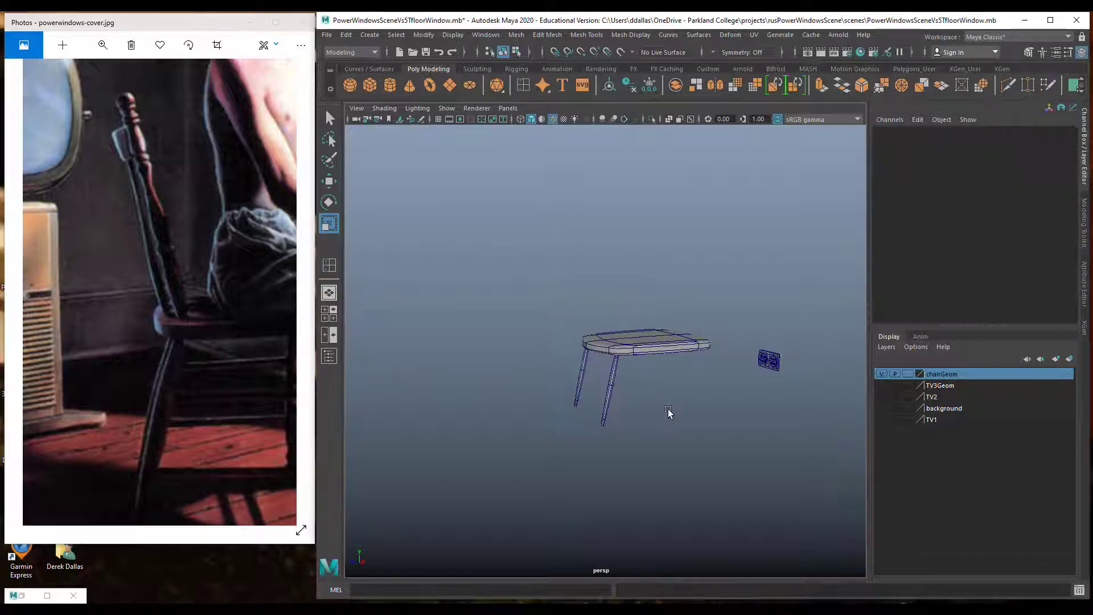
Compare the legs with the reference chair, and show the TV3Geom, TV2, background and TV1 layers.
{"action": "left_click_drag", "start_coordinate": [661, 391], "coordinate": [611, 373], "text": "alt"}
{"action": "left_click_drag", "start_coordinate": [248, 412], "coordinate": [195, 337]}
{"action": "mouse_move", "coordinate": [585, 413]}
{"action": "left_mouse_down", "text": "alt"}
{"action": "mouse_move", "coordinate": [705, 411]}
{"action": "mouse_move", "coordinate": [602, 409]}
{"action": "left_mouse_up", "text": "alt"}
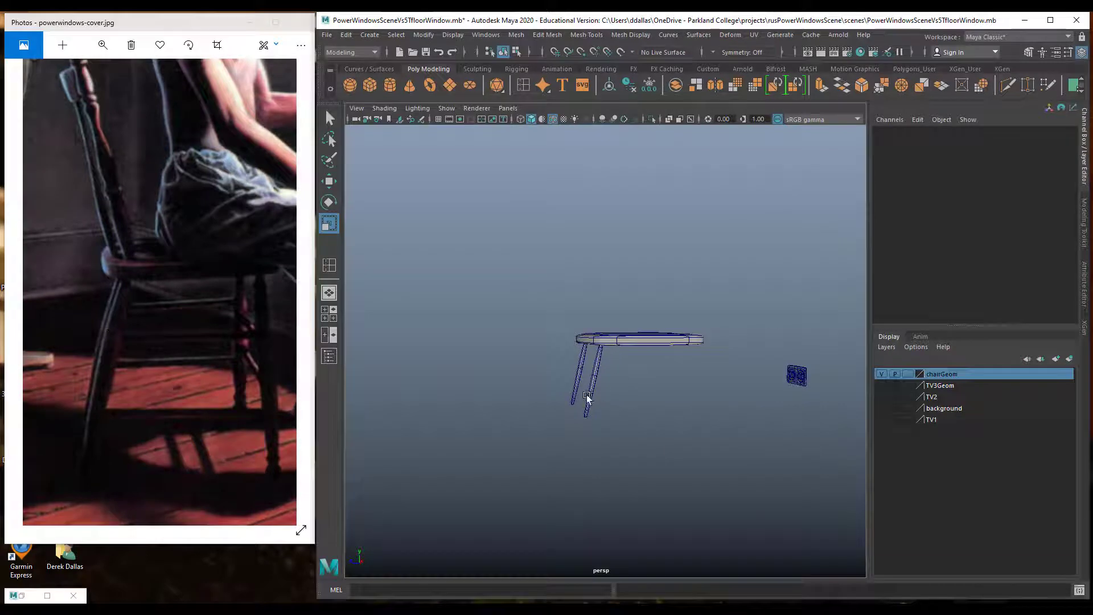
{"action": "left_click_drag", "start_coordinate": [652, 356], "coordinate": [809, 373], "text": "alt"}
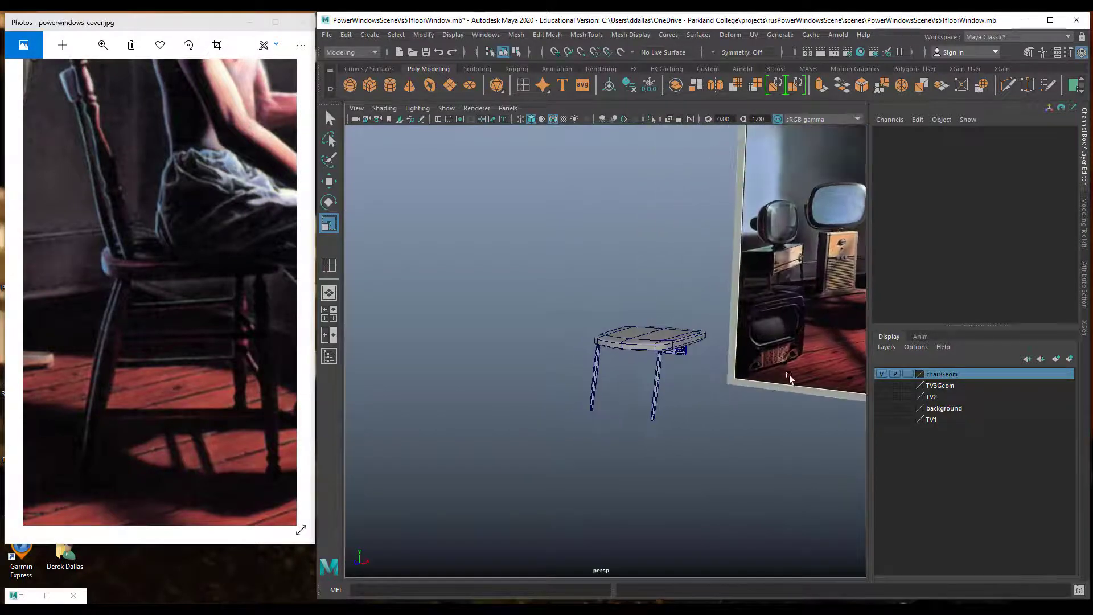
{"action": "left_click", "coordinate": [883, 385]}
{"action": "left_click", "coordinate": [883, 397]}
{"action": "left_click", "coordinate": [882, 409]}
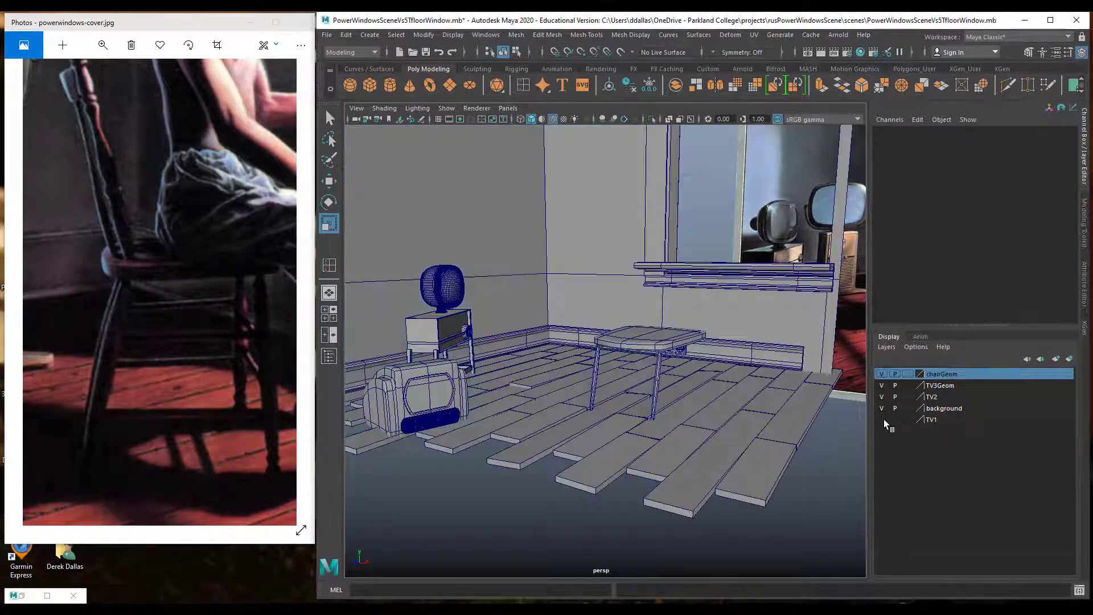
{"action": "left_click", "coordinate": [882, 420]}
Inspect the chair in the front view as wireframe, comparing its size and position with the cover image behind it.
{"action": "key", "text": "space"}
{"action": "key", "text": "space"}
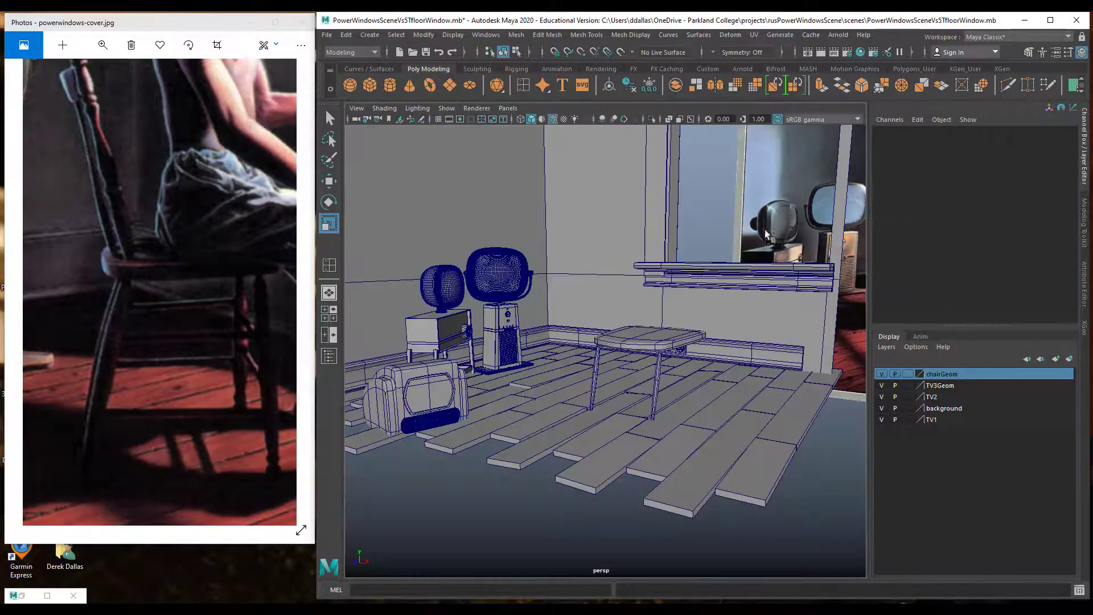
{"action": "key", "text": "space"}
{"action": "key", "text": "space"}
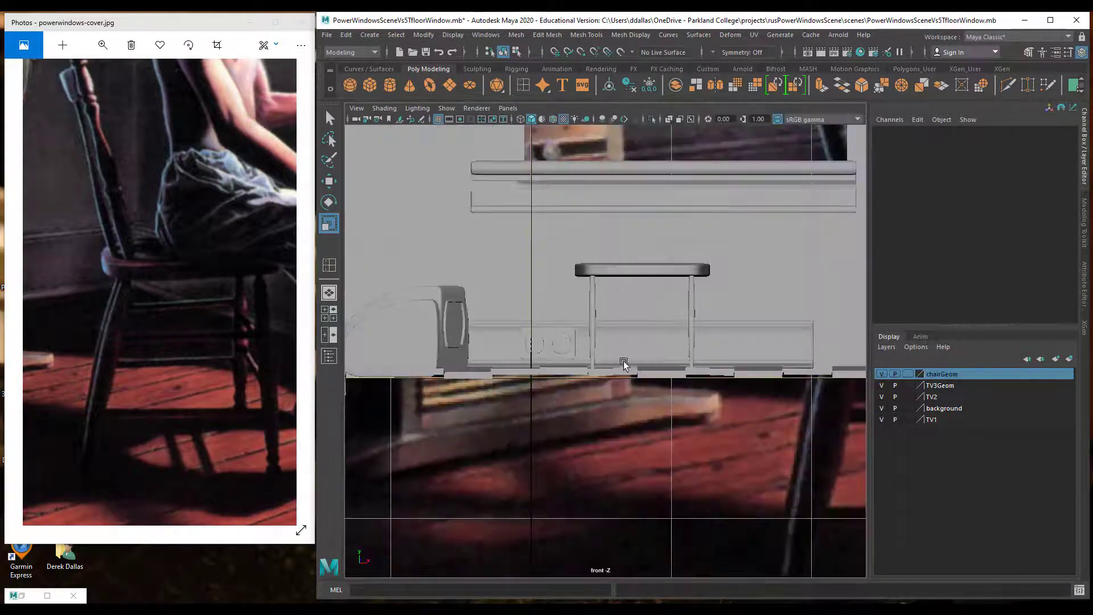
{"action": "key", "text": "4"}
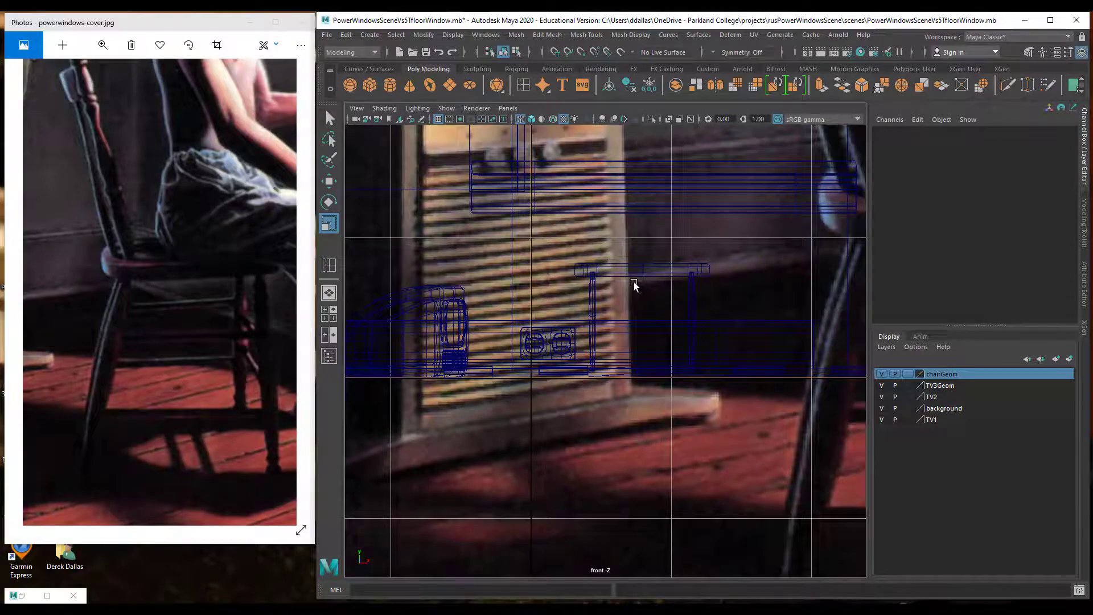
{"action": "scroll", "coordinate": [642, 378], "scroll_direction": "down", "scroll_amount": 5}
{"action": "scroll", "coordinate": [655, 373], "scroll_direction": "up", "scroll_amount": 3}
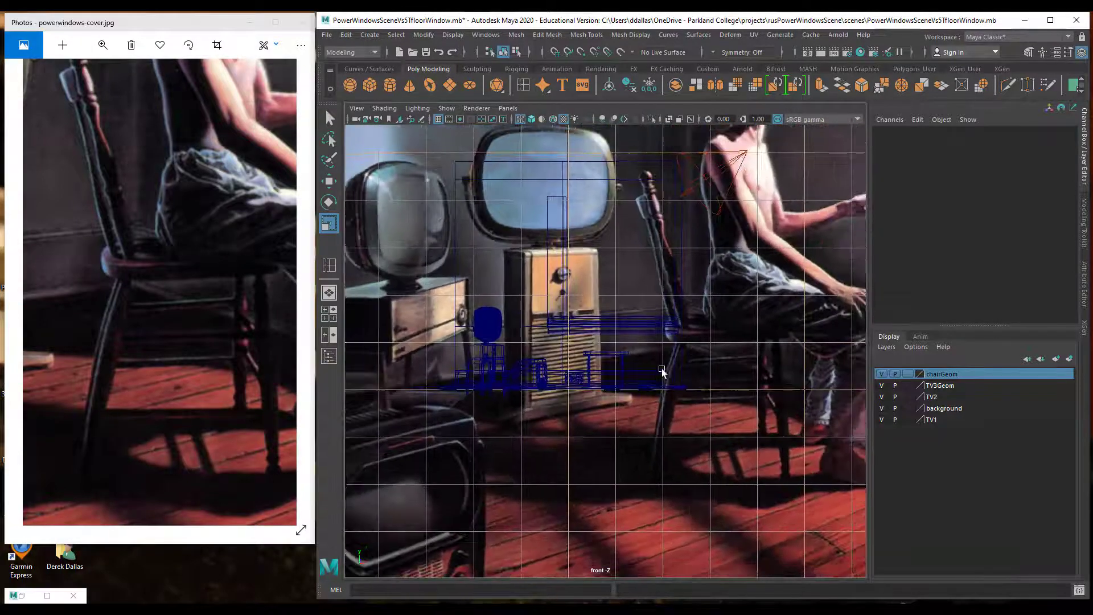
{"action": "scroll", "coordinate": [662, 372], "scroll_direction": "down", "scroll_amount": 2}
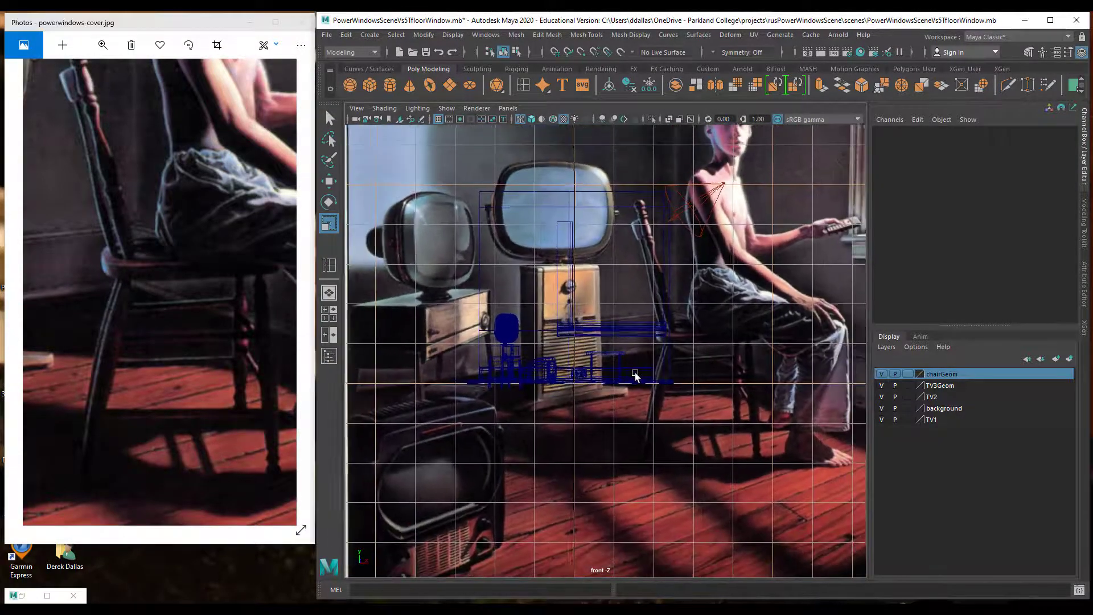
{"action": "scroll", "coordinate": [632, 373], "scroll_direction": "up", "scroll_amount": 3}
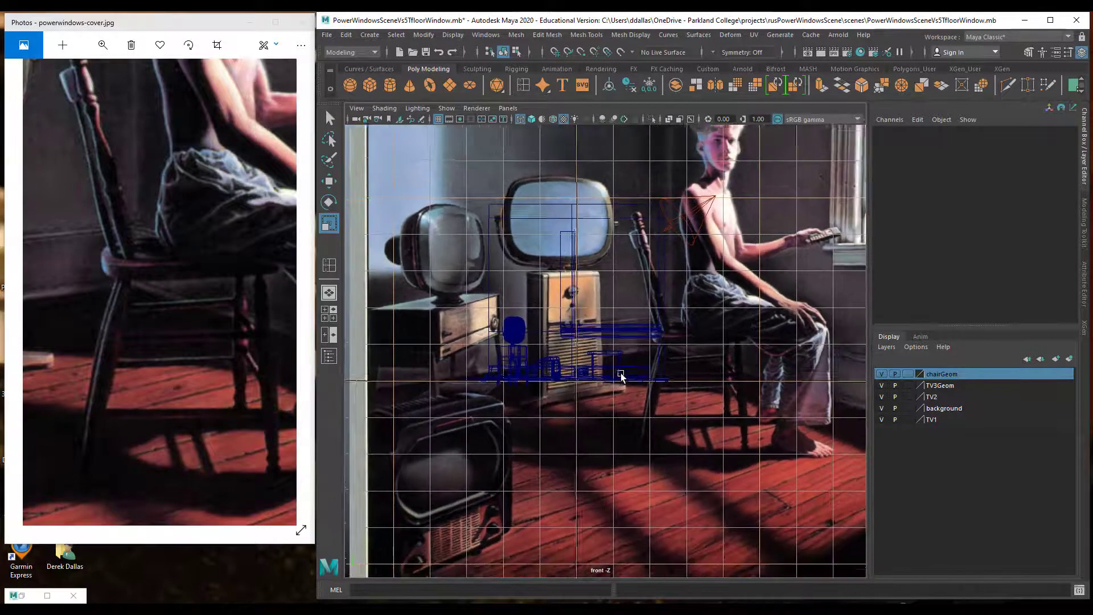
{"action": "scroll", "coordinate": [620, 376], "scroll_direction": "down", "scroll_amount": 3}
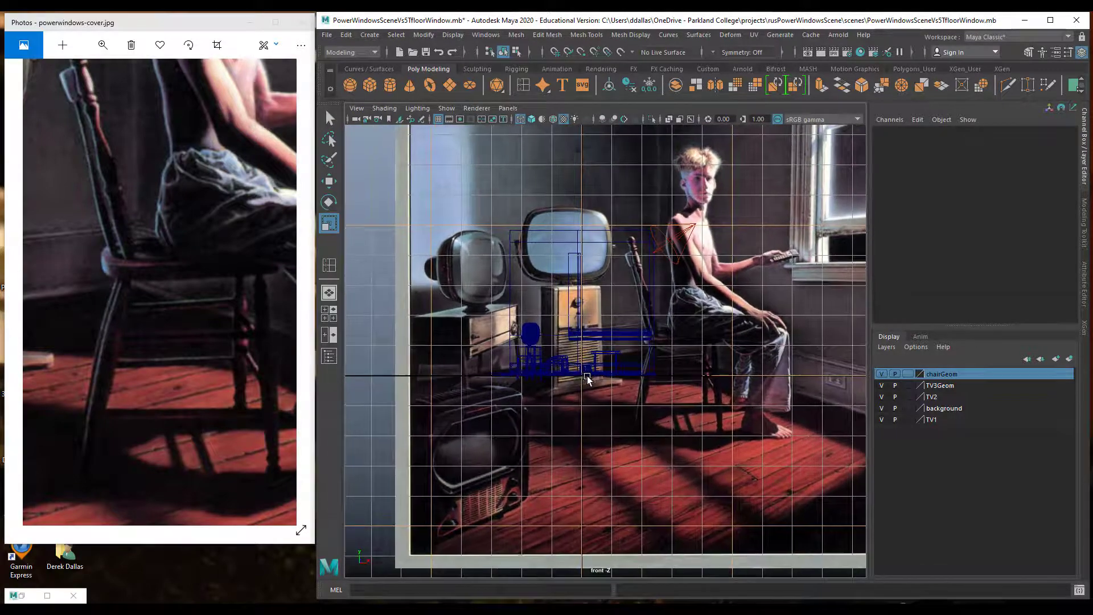
{"action": "scroll", "coordinate": [588, 377], "scroll_direction": "up", "scroll_amount": 3}
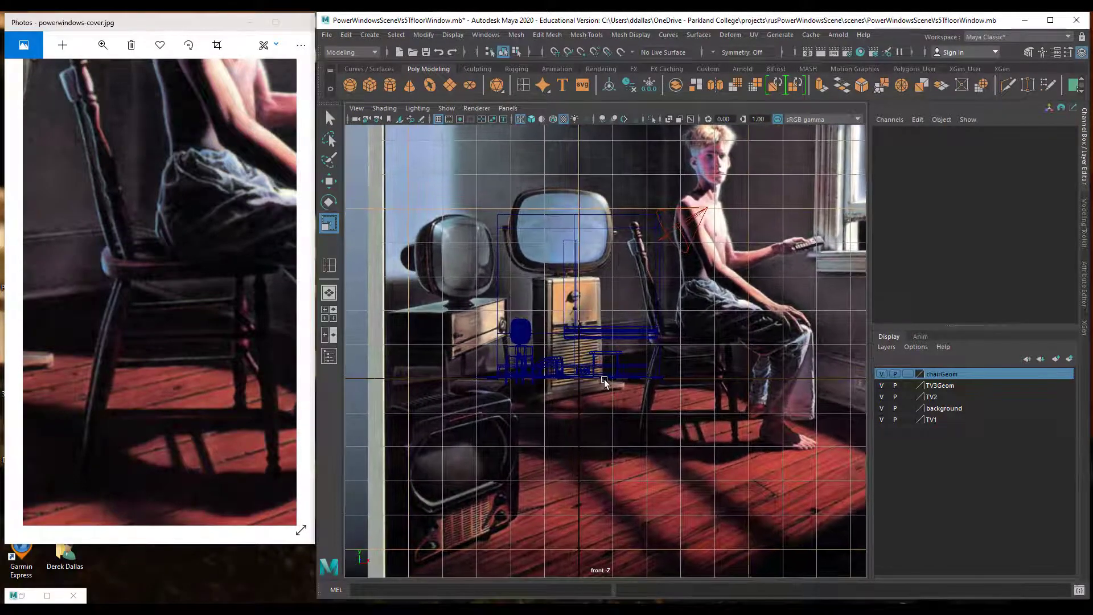
Switch the front view to the shotCam1 camera, maximize it and display the scene shaded.
{"action": "key", "text": "space"}
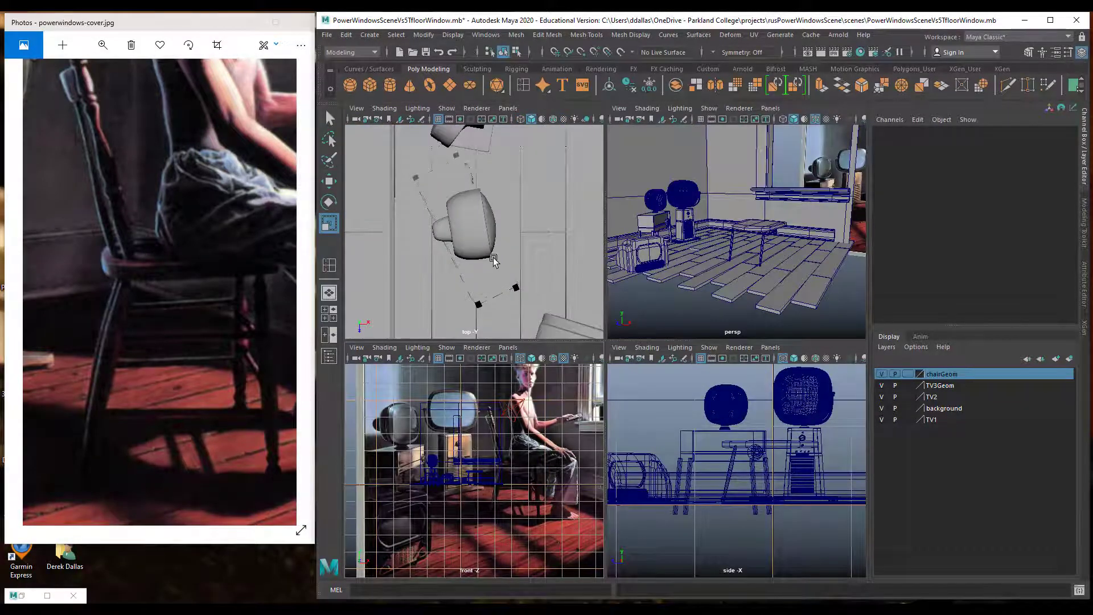
{"action": "left_click", "coordinate": [510, 348]}
{"action": "mouse_move", "coordinate": [530, 359]}
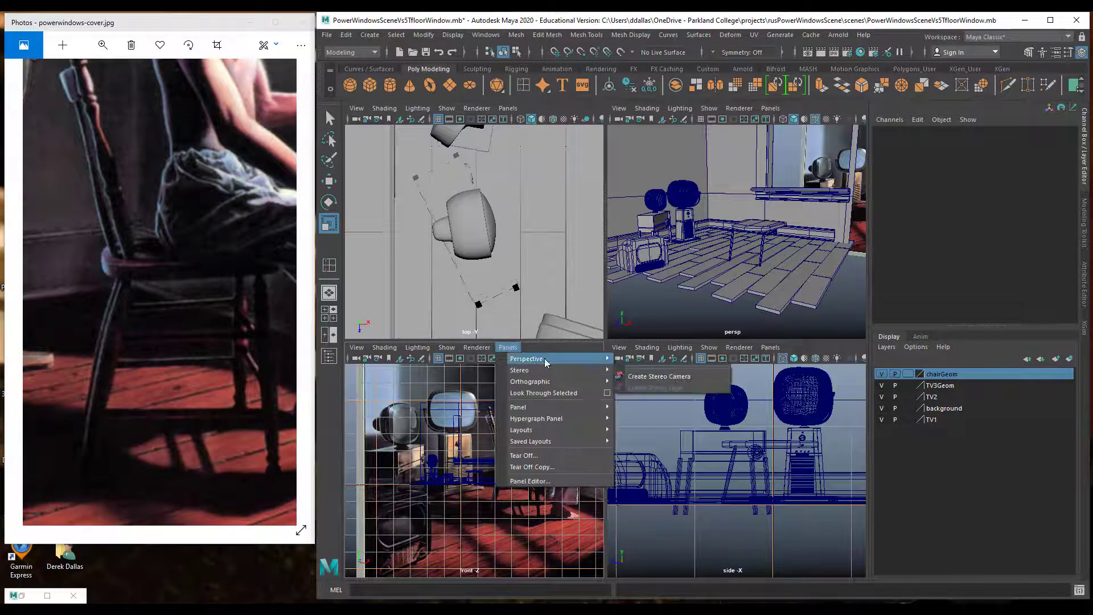
{"action": "left_click", "coordinate": [655, 370]}
{"action": "key", "text": "space"}
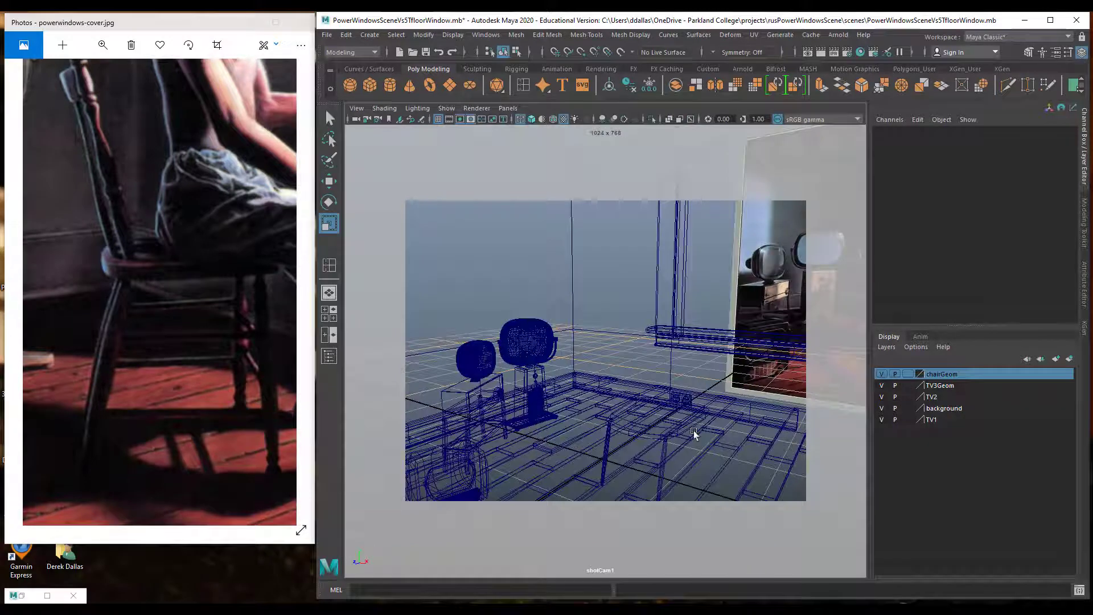
{"action": "key", "text": "5"}
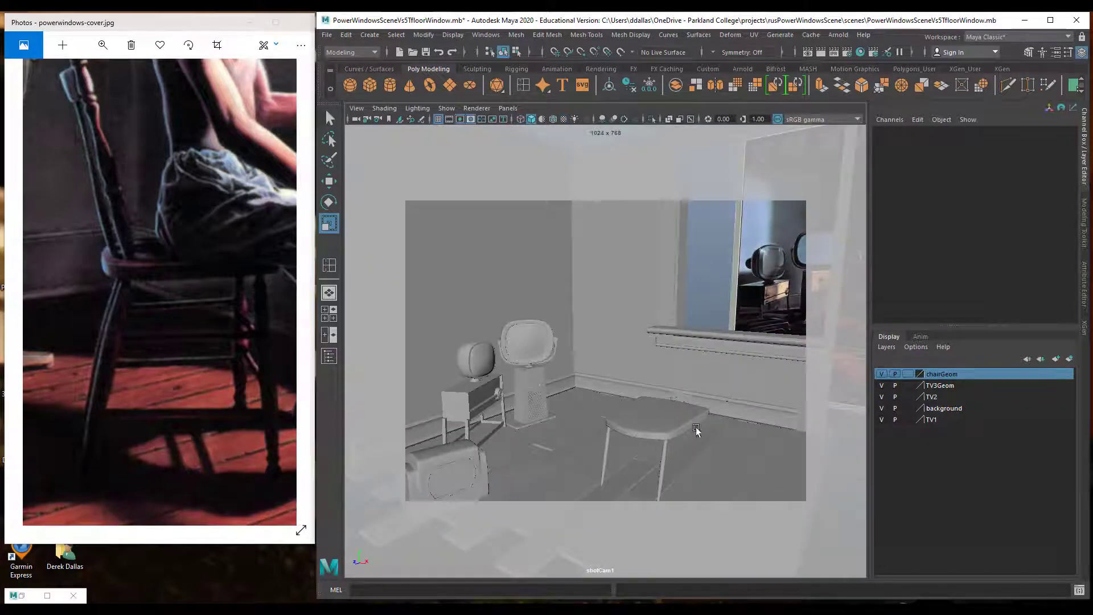
Enlarge both chair legs together to scale values of 0.055 in X and Z and 0.147 in Y.
{"action": "left_click", "coordinate": [607, 454]}
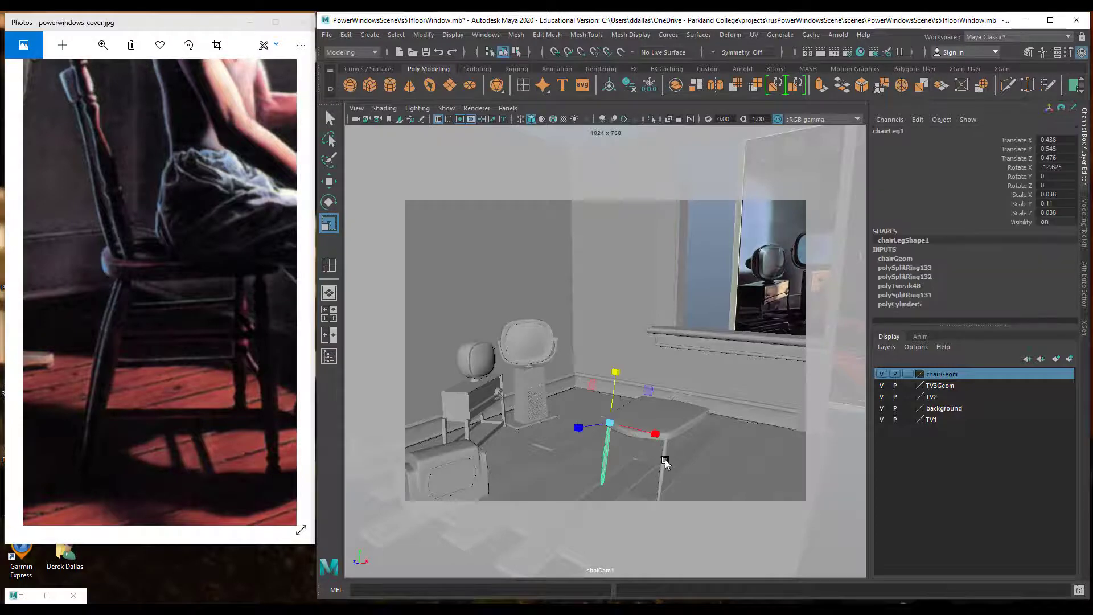
{"action": "left_click", "coordinate": [665, 459], "text": "shift"}
{"action": "left_click_drag", "start_coordinate": [669, 439], "coordinate": [680, 459]}
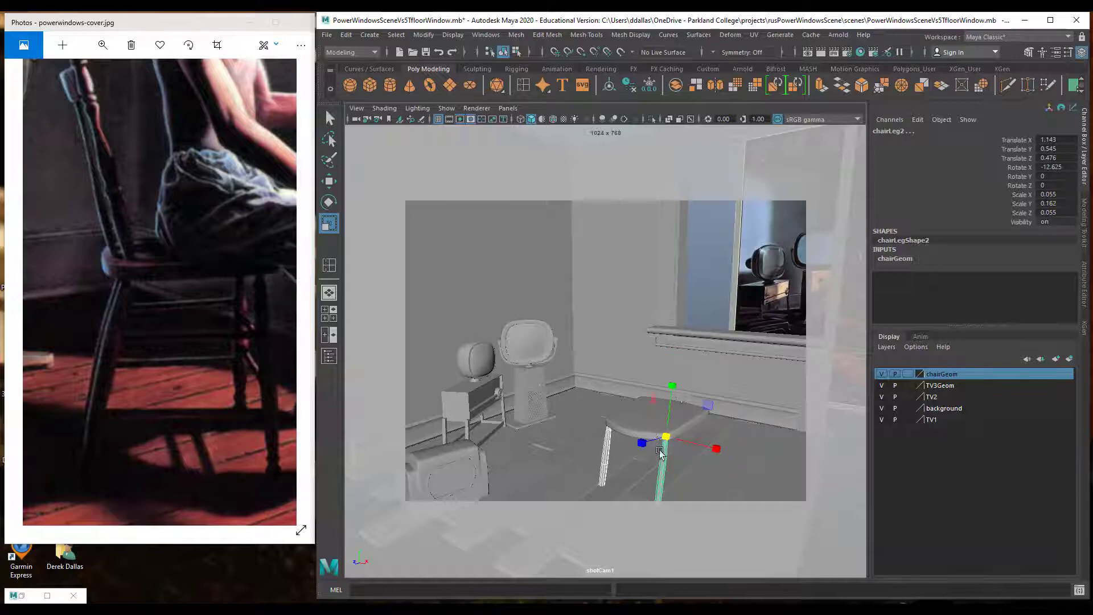
{"action": "mouse_move", "coordinate": [672, 386]}
{"action": "left_mouse_down"}
{"action": "mouse_move", "coordinate": [672, 403]}
{"action": "mouse_move", "coordinate": [678, 390]}
{"action": "left_mouse_up"}
Hide the TV3Geom, TV2, background and TV1 layers and return to the four-view layout.
{"action": "left_click", "coordinate": [882, 385]}
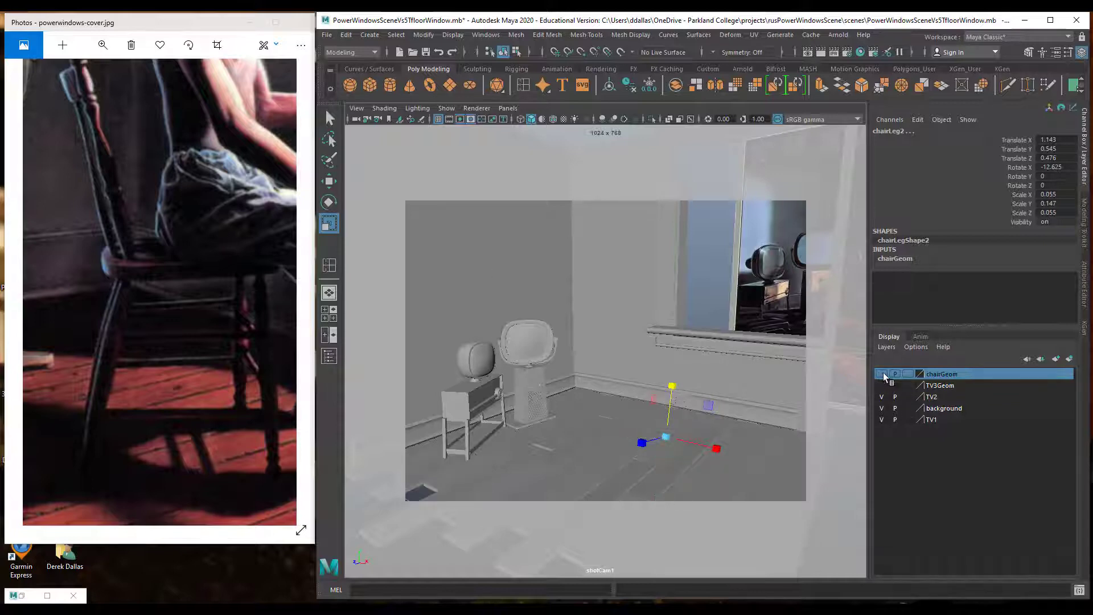
{"action": "left_click", "coordinate": [881, 397]}
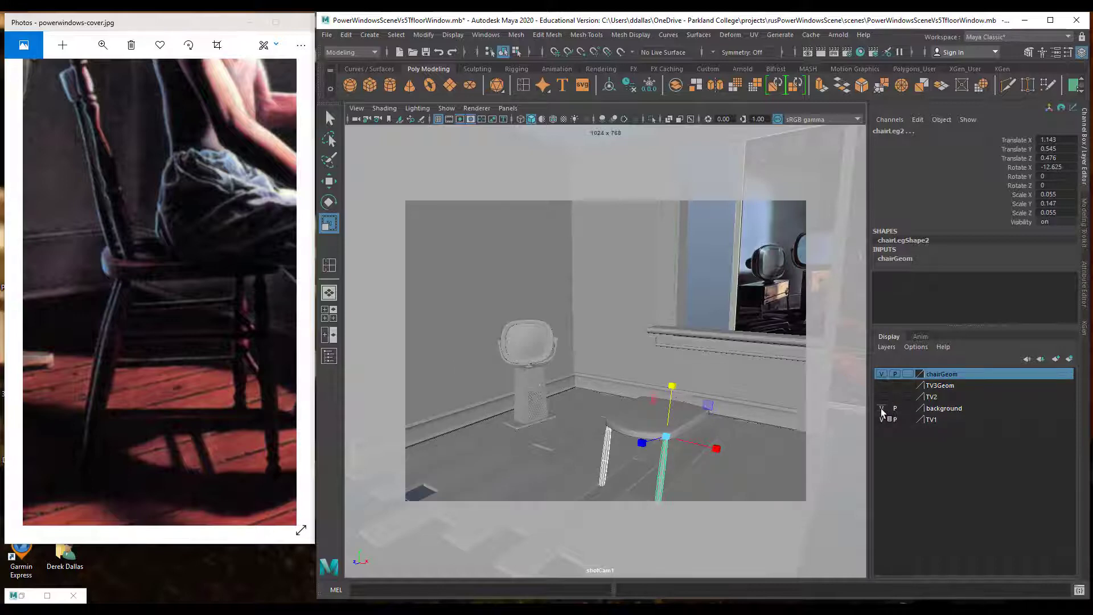
{"action": "left_click", "coordinate": [882, 409]}
{"action": "left_click", "coordinate": [882, 420]}
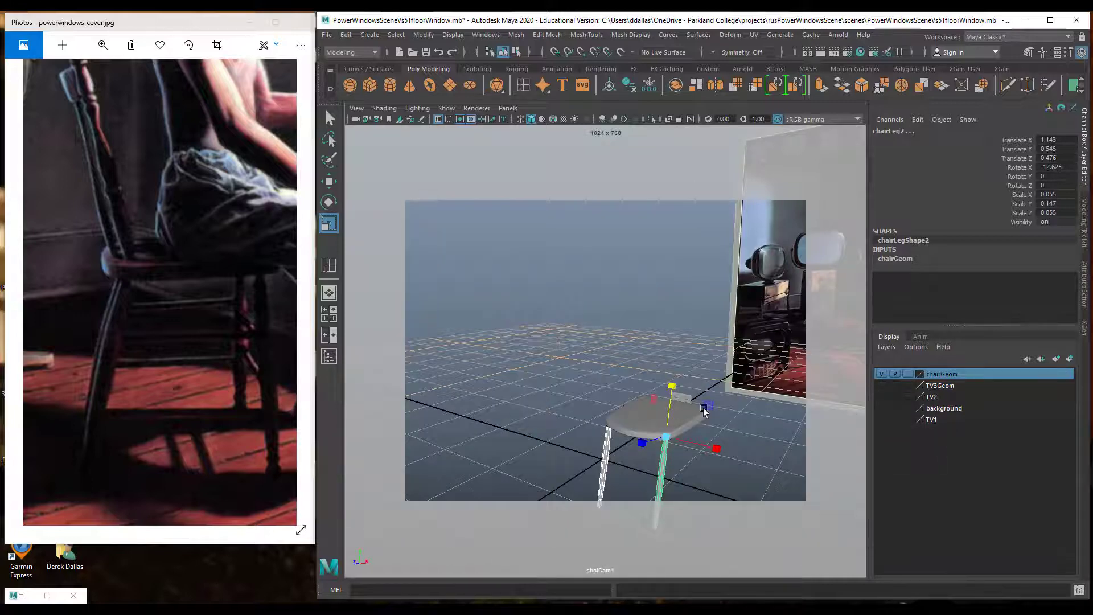
{"action": "key", "text": "space"}
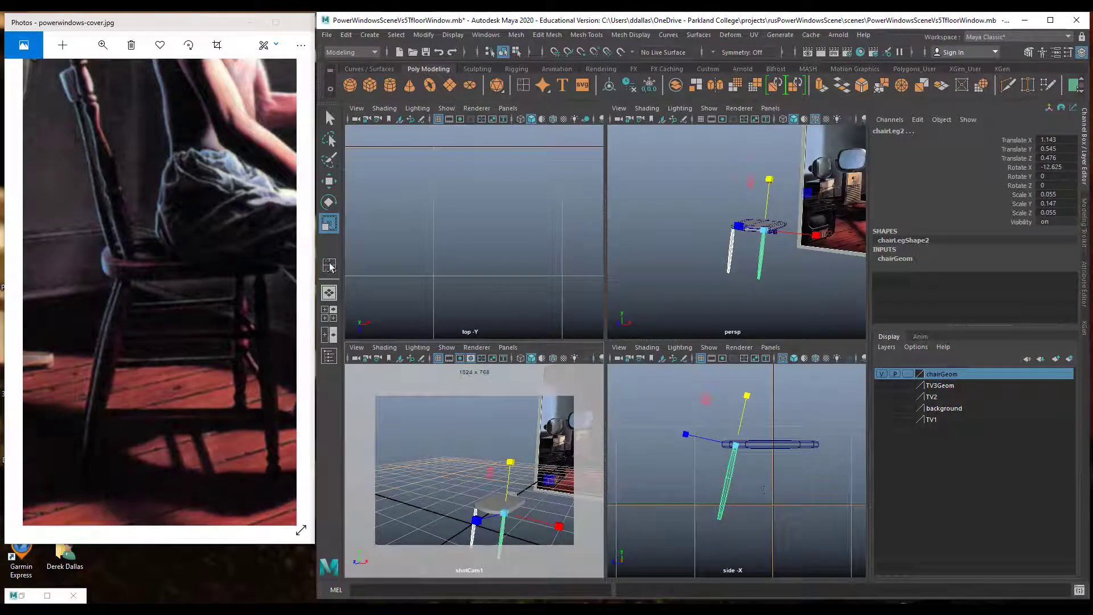
Maximize the front view around the cover image's wooden chair, select the image plane and display the Outliner.
{"action": "left_click", "coordinate": [329, 315]}
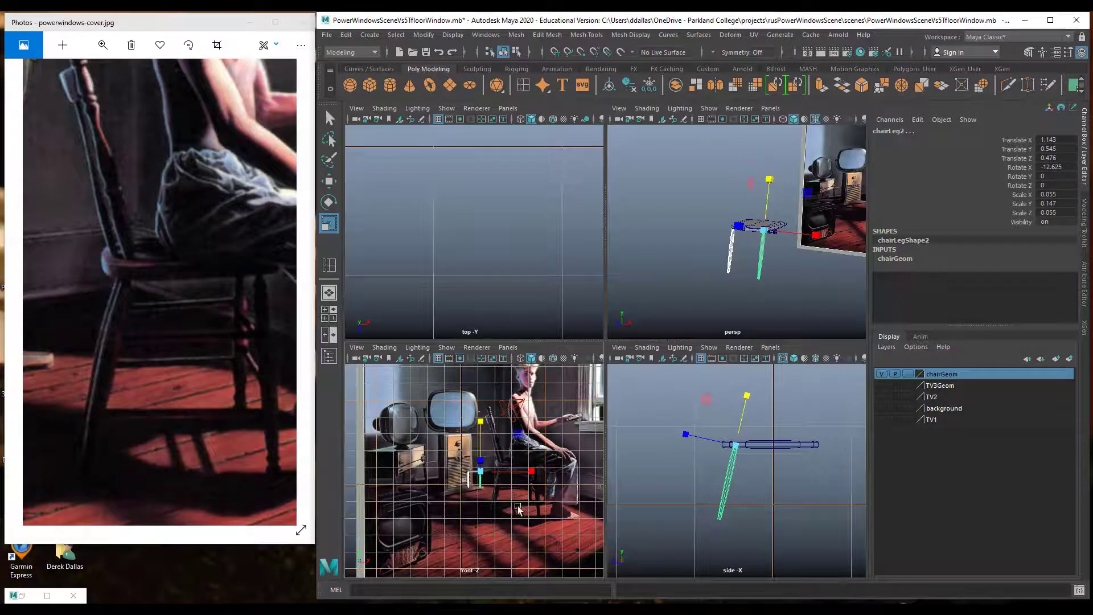
{"action": "key", "text": "space"}
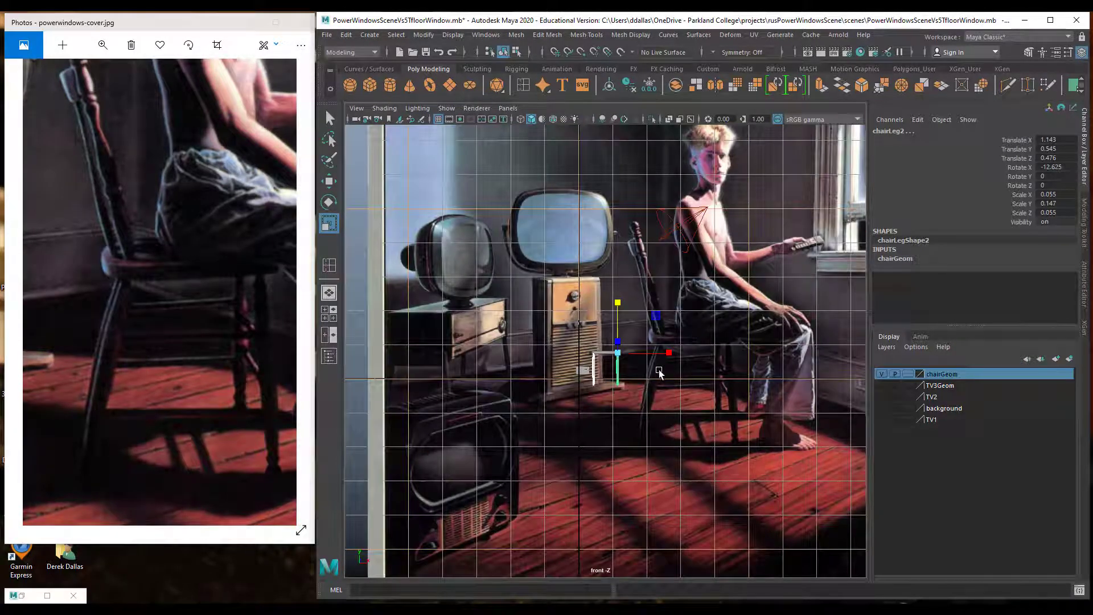
{"action": "scroll", "coordinate": [683, 398], "scroll_direction": "up", "scroll_amount": 5}
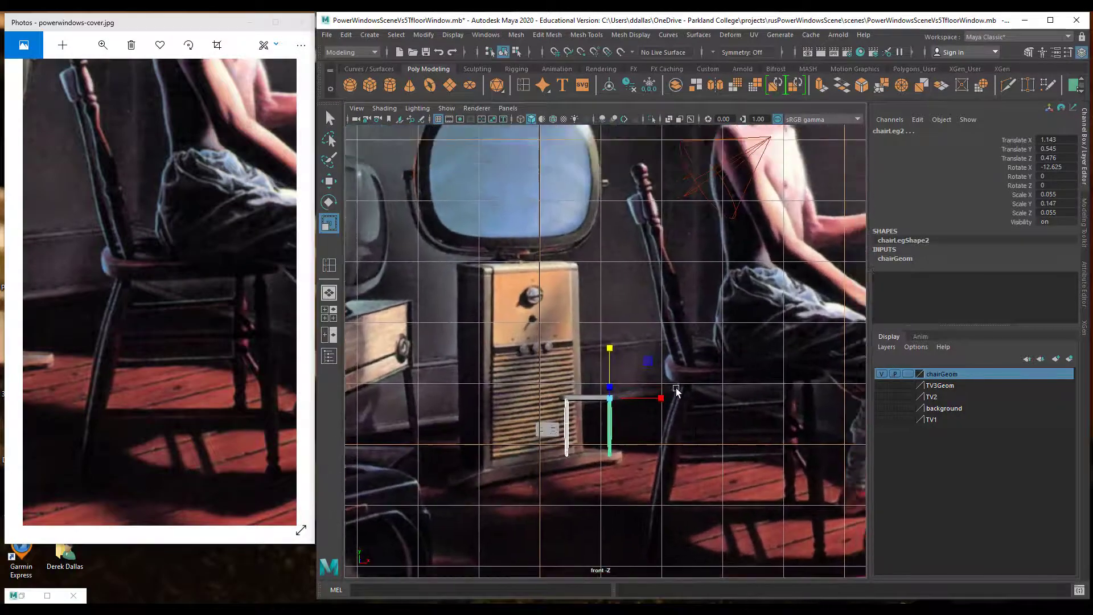
{"action": "middle_click_drag", "start_coordinate": [692, 318], "coordinate": [656, 382], "text": "alt"}
{"action": "right_click_drag", "start_coordinate": [657, 380], "coordinate": [736, 380], "text": "alt"}
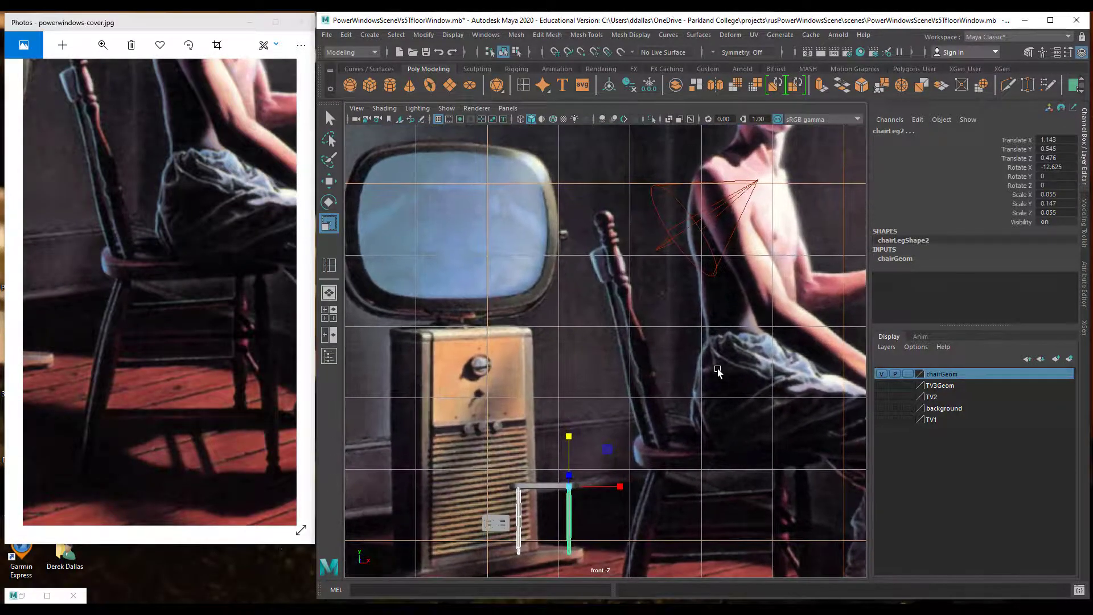
{"action": "left_click", "coordinate": [656, 343]}
{"action": "left_click", "coordinate": [328, 356]}
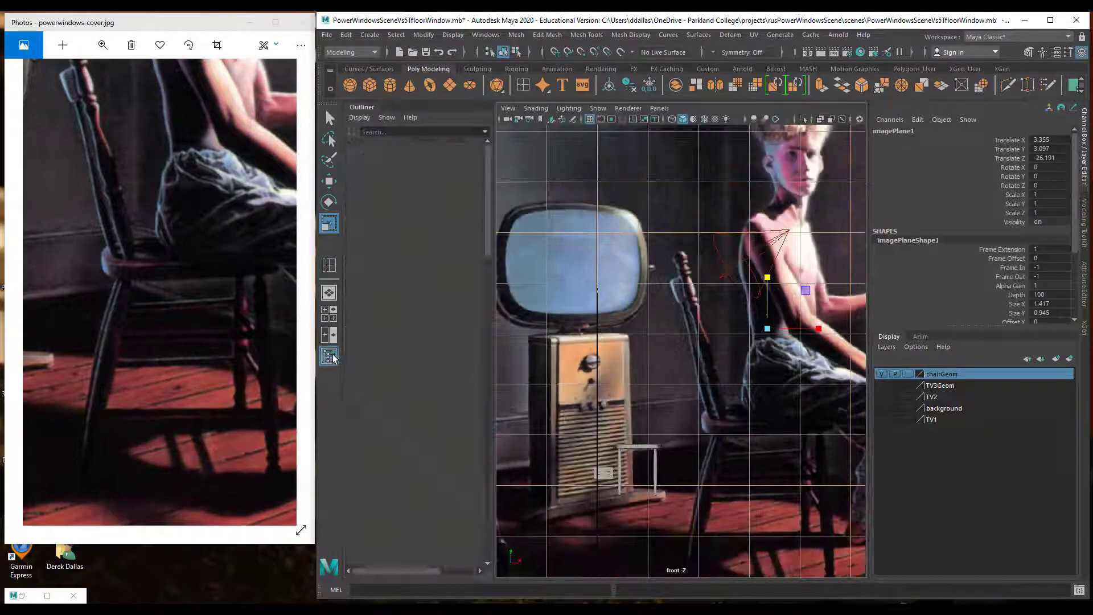
Look through the Outliner's scene objects around the selected imagePlane1.
{"action": "scroll", "coordinate": [414, 233], "scroll_direction": "down", "scroll_amount": 18}
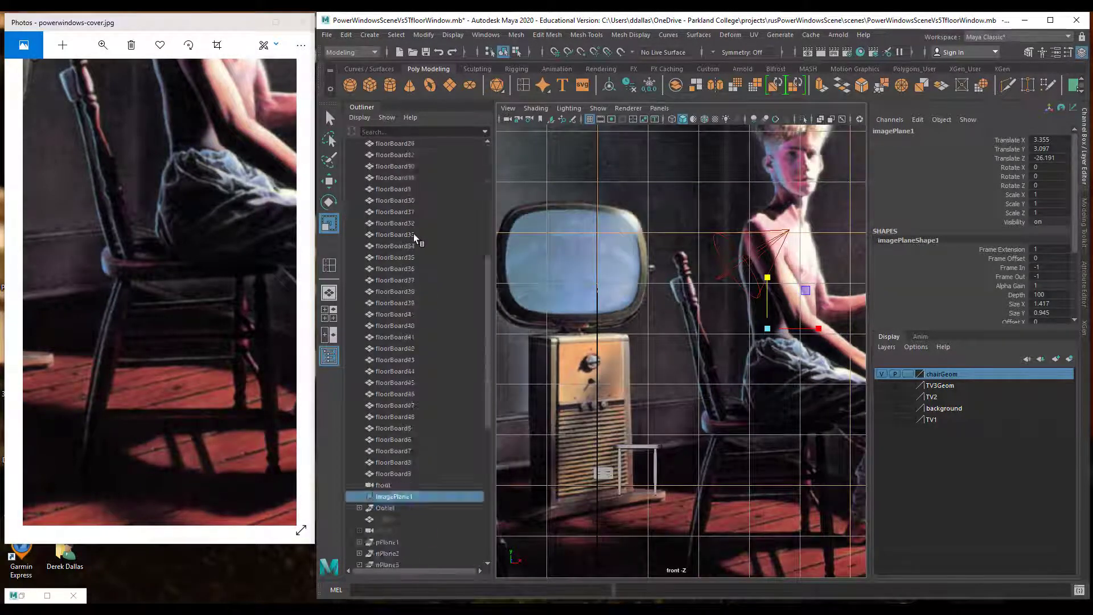
{"action": "scroll", "coordinate": [412, 240], "scroll_direction": "up", "scroll_amount": 18}
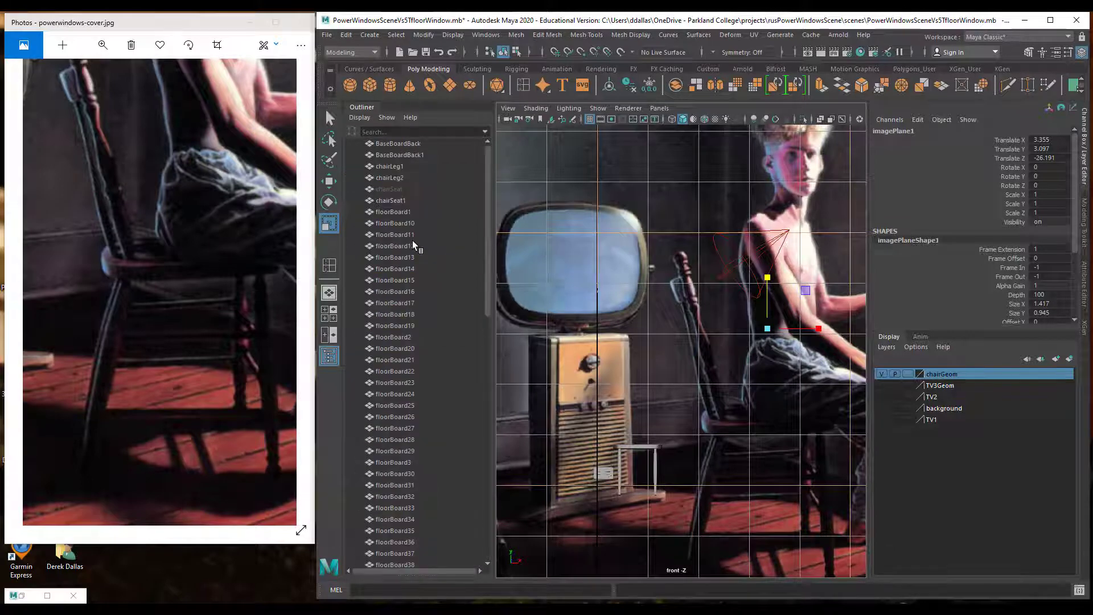
{"action": "scroll", "coordinate": [430, 228], "scroll_direction": "down", "scroll_amount": 10}
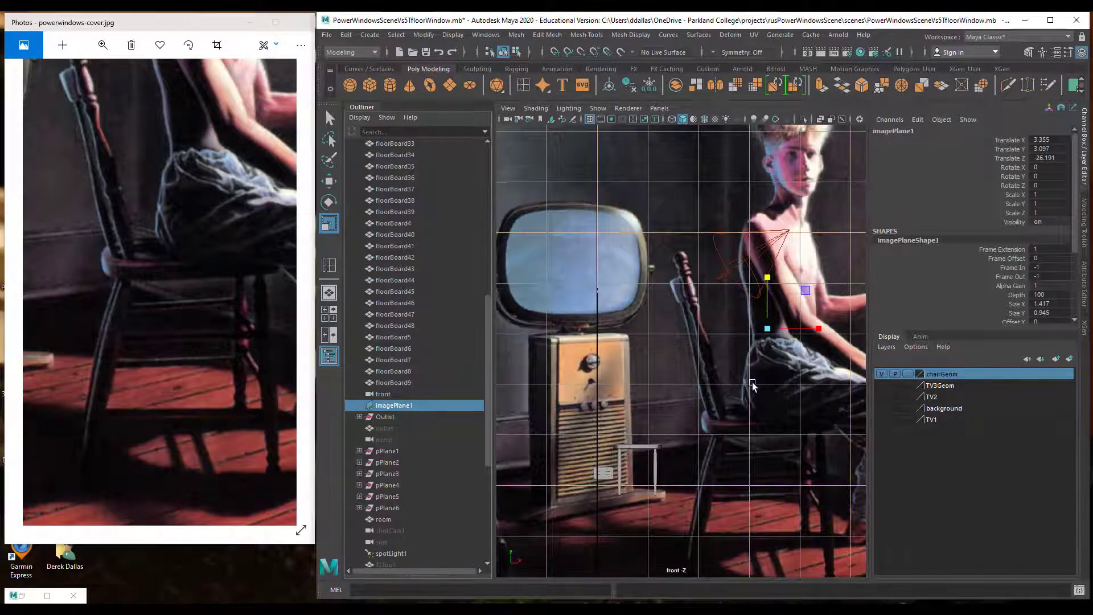
{"action": "scroll", "coordinate": [753, 381], "scroll_direction": "down", "scroll_amount": 5}
{"action": "scroll", "coordinate": [734, 353], "scroll_direction": "up", "scroll_amount": 5}
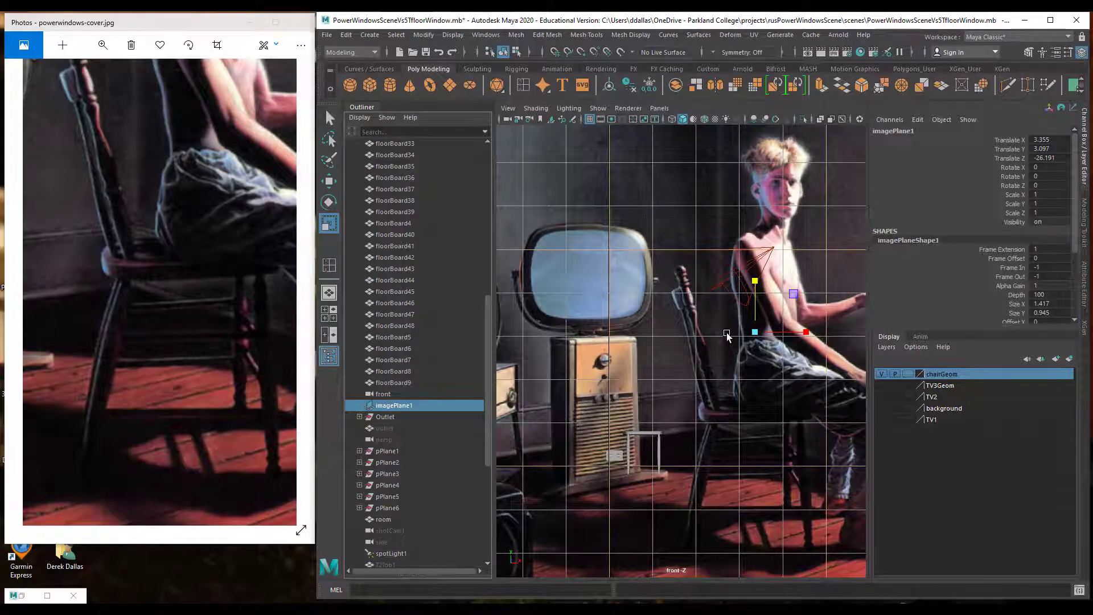
Rotate the cover image plane to -15.66 in Z and shift it to about 1.276 in X, standing the chair's back post upright.
{"action": "key", "text": "e"}
{"action": "left_click_drag", "start_coordinate": [732, 289], "coordinate": [742, 289]}
{"action": "key", "text": "w"}
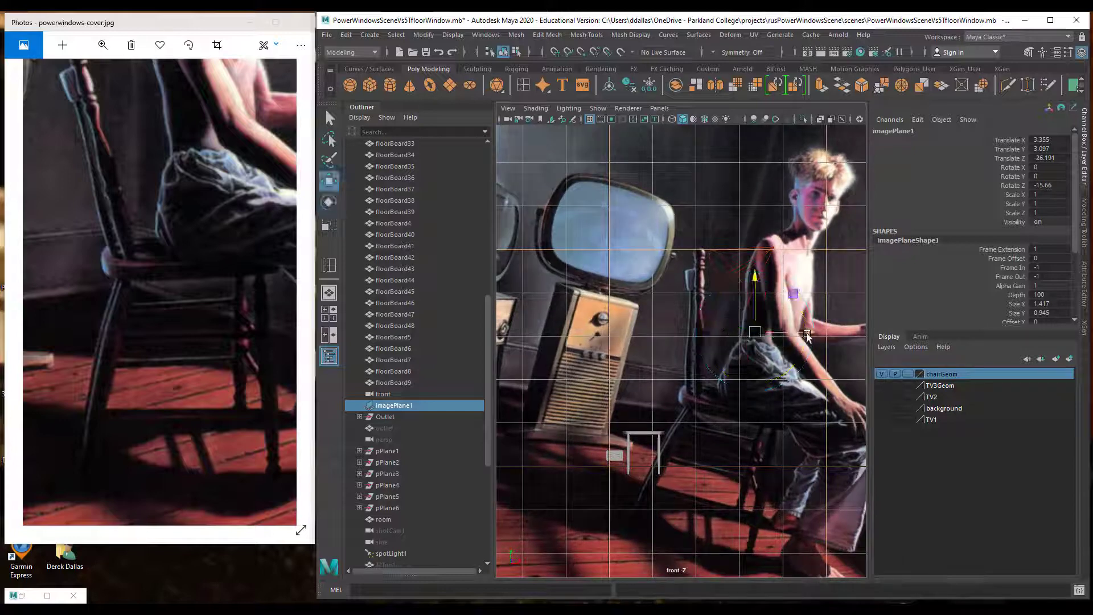
{"action": "left_click_drag", "start_coordinate": [808, 336], "coordinate": [722, 336]}
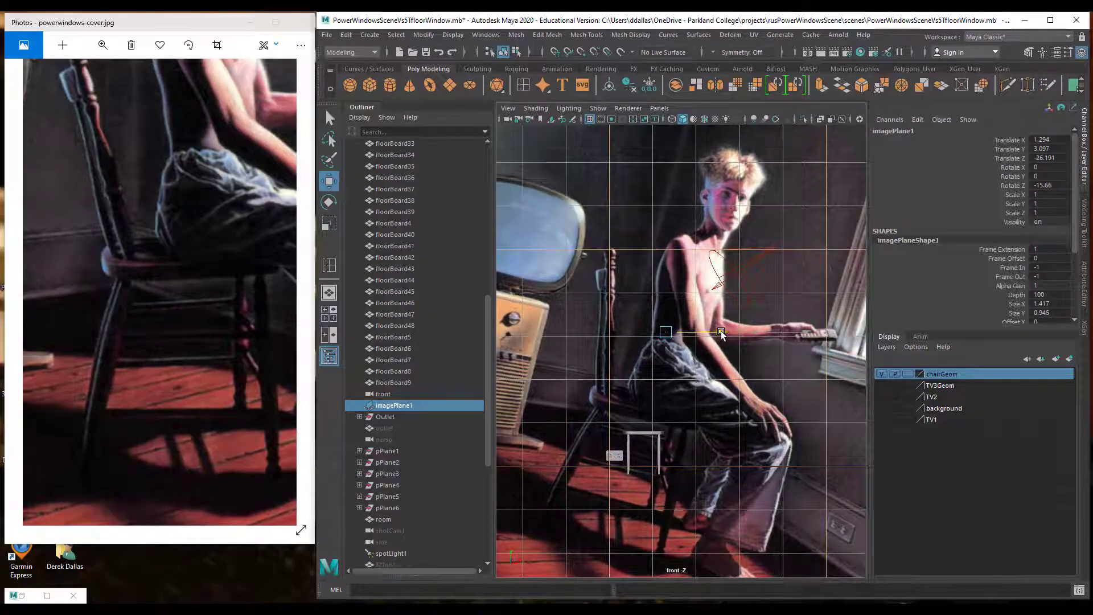
{"action": "right_click_drag", "start_coordinate": [618, 304], "coordinate": [858, 307], "text": "alt"}
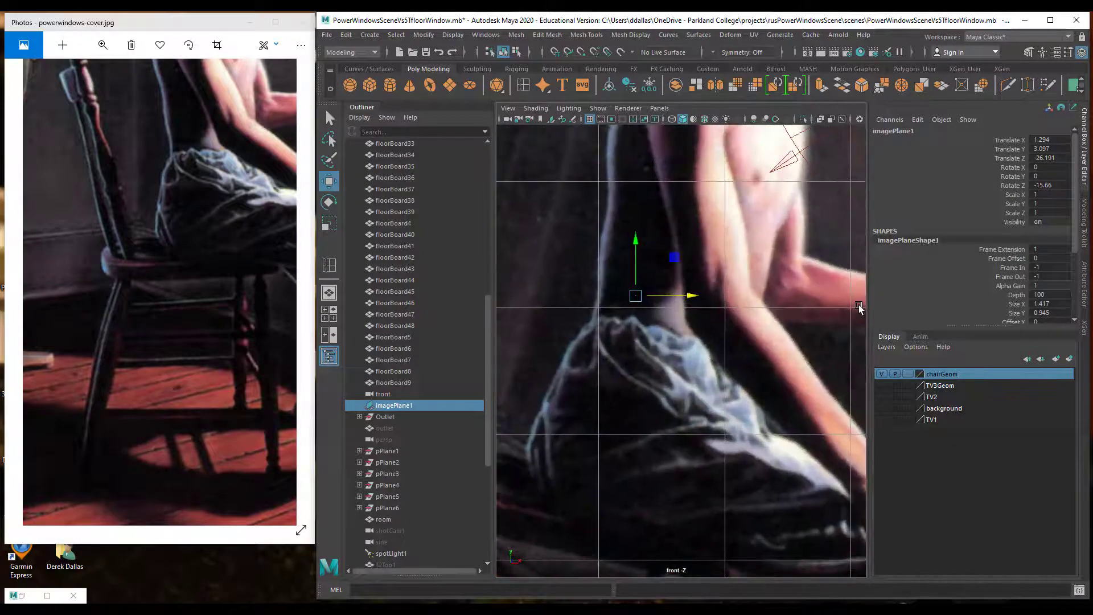
{"action": "middle_click_drag", "start_coordinate": [646, 317], "coordinate": [776, 351], "text": "alt"}
{"action": "right_click_drag", "start_coordinate": [688, 309], "coordinate": [678, 308], "text": "alt"}
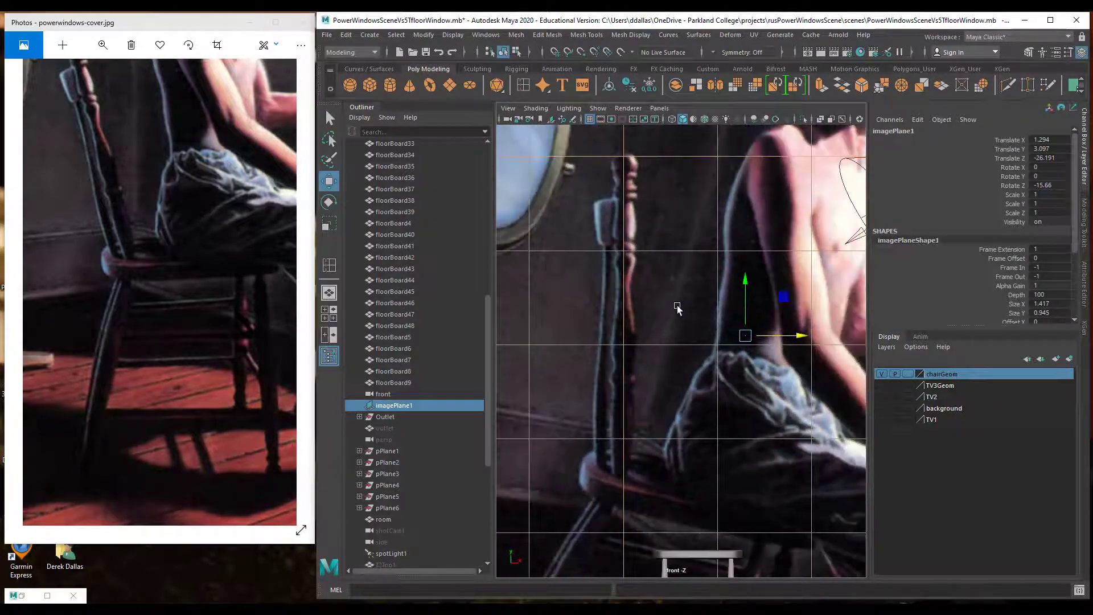
{"action": "left_click_drag", "start_coordinate": [800, 335], "coordinate": [800, 337]}
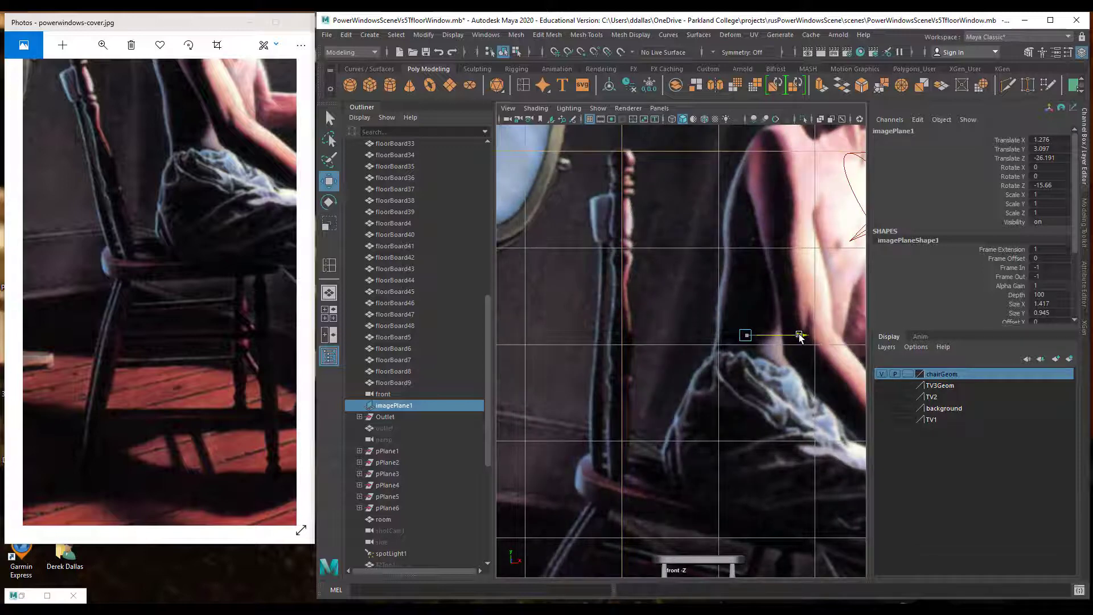
{"action": "left_click_drag", "start_coordinate": [800, 337], "coordinate": [797, 335]}
Create a polygon cylinder, rename it chairSpindle and show its creation settings.
{"action": "left_click", "coordinate": [390, 86]}
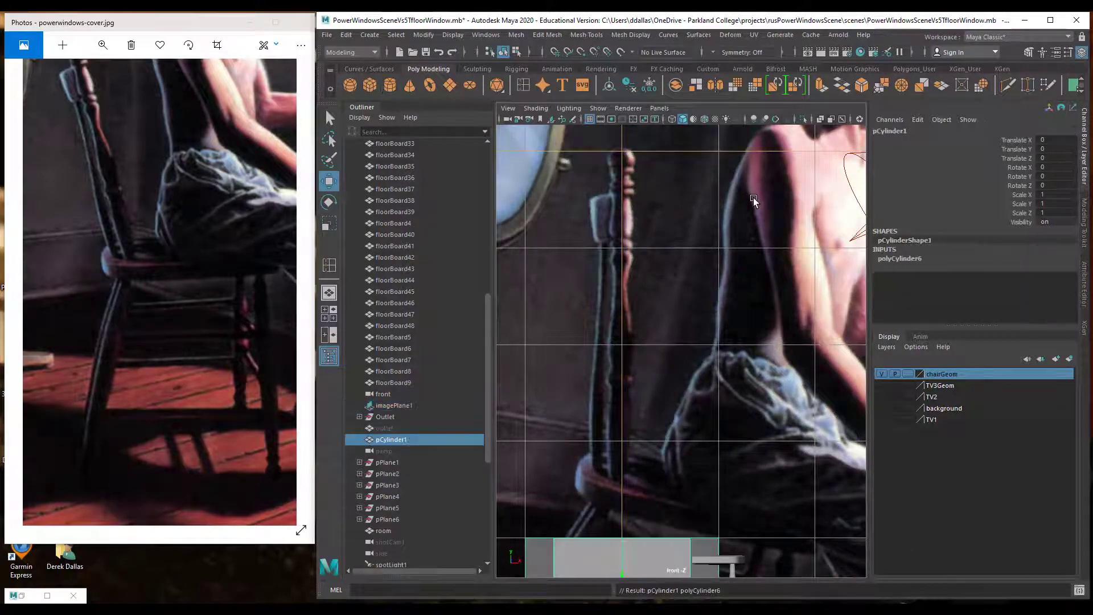
{"action": "double_click", "coordinate": [894, 131]}
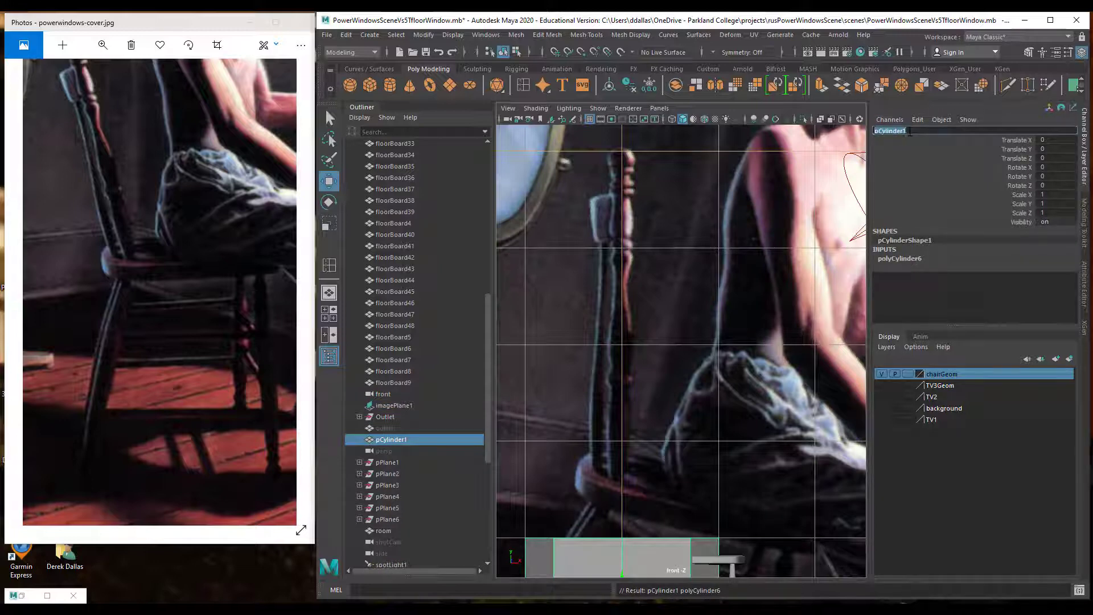
{"action": "type", "text": "chairSpindle"}
{"action": "key", "text": "Return"}
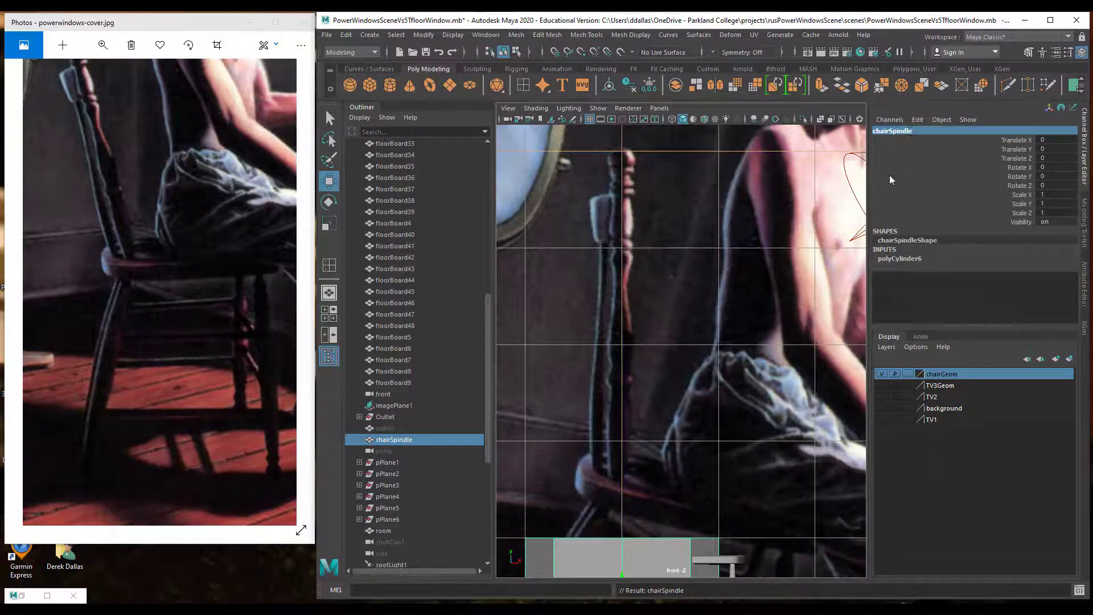
{"action": "left_click", "coordinate": [900, 258]}
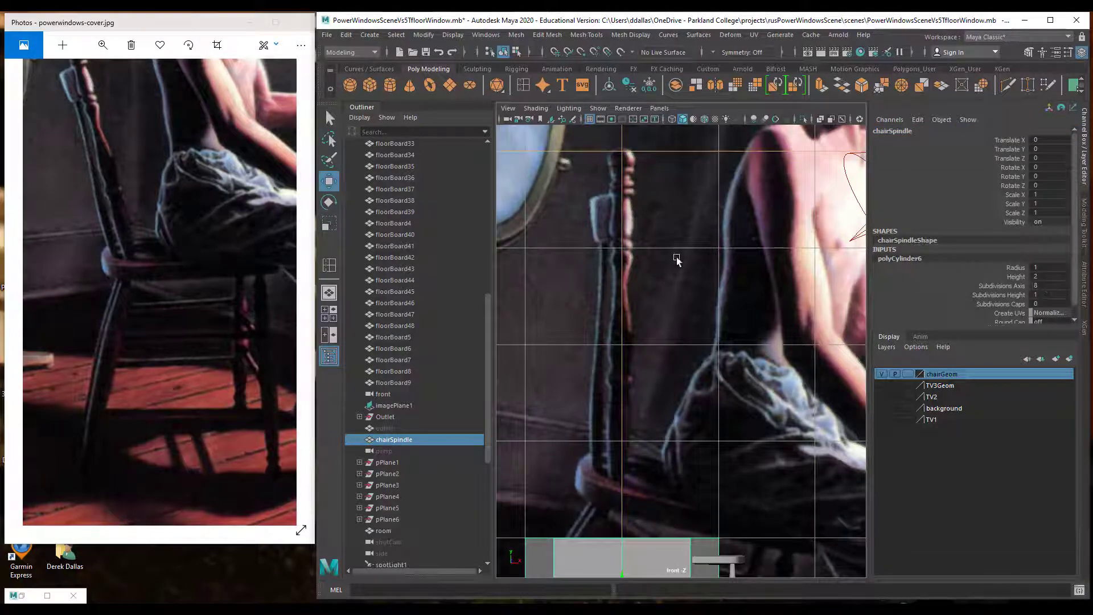
Scale chairSpindle uniformly to 0.122 and place it beside the top of the chair's back post at X 0.295, Y 4.723.
{"action": "left_click", "coordinate": [634, 553]}
{"action": "left_click_drag", "start_coordinate": [622, 570], "coordinate": [641, 250]}
{"action": "key", "text": "r"}
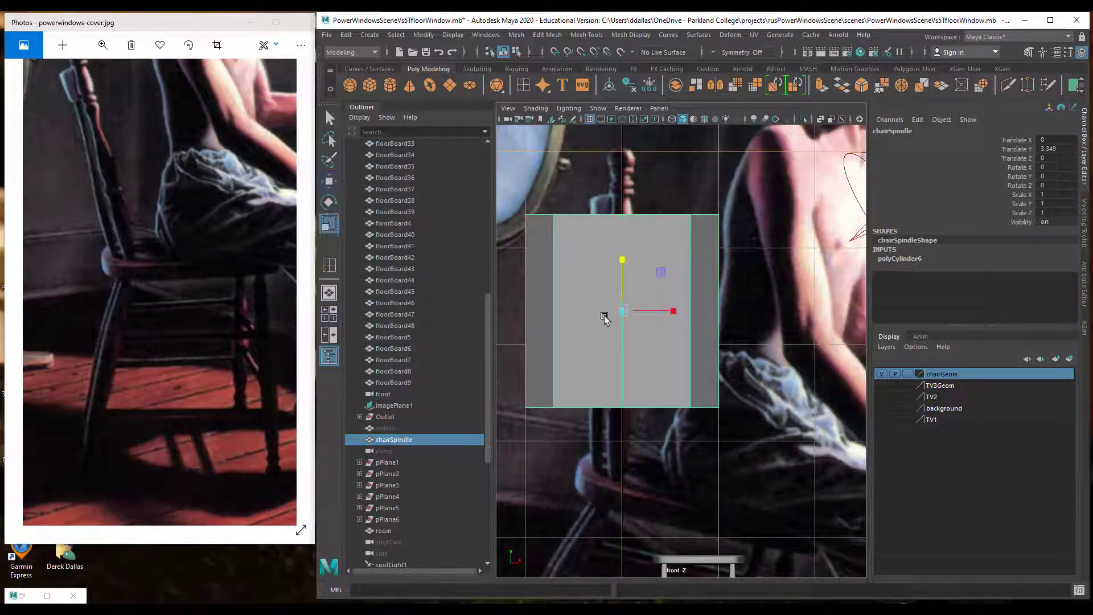
{"action": "left_click_drag", "start_coordinate": [621, 310], "coordinate": [473, 306]}
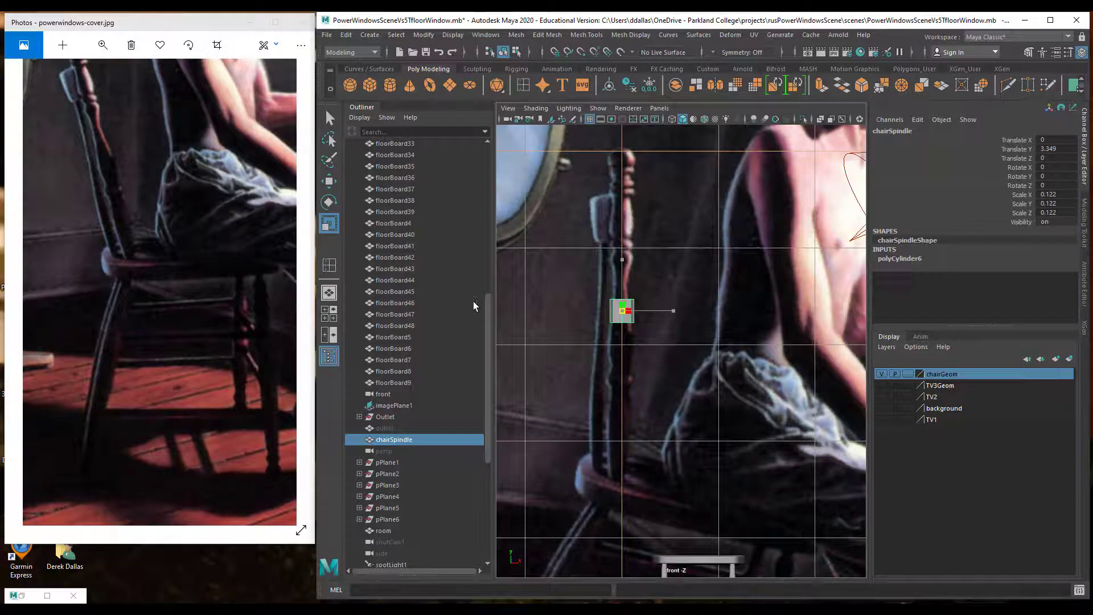
{"action": "key", "text": "w"}
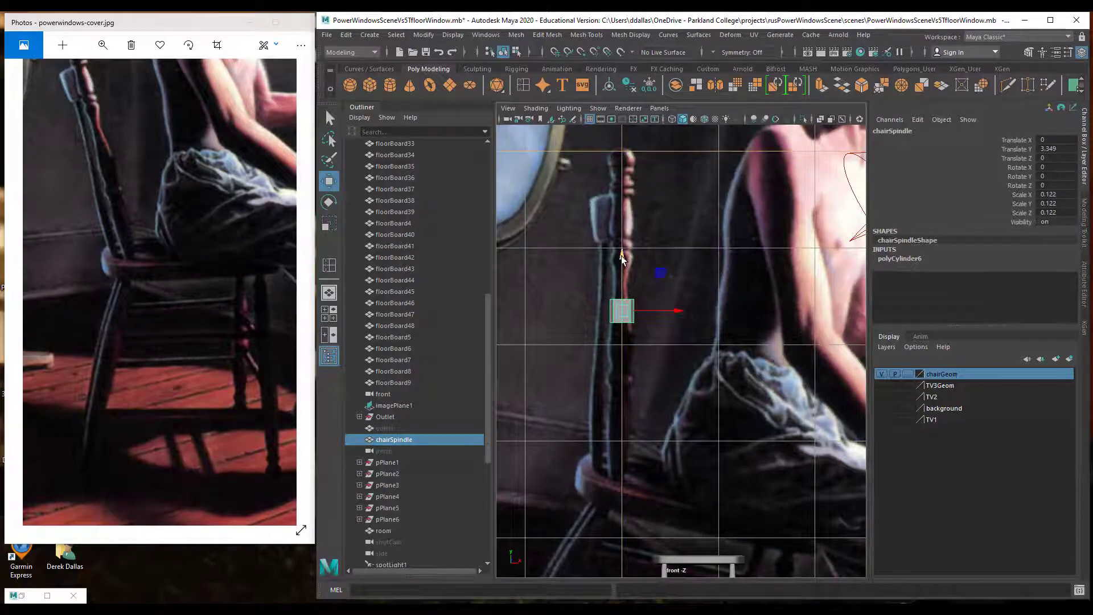
{"action": "left_click_drag", "start_coordinate": [622, 257], "coordinate": [631, 123]}
{"action": "left_click_drag", "start_coordinate": [675, 180], "coordinate": [706, 190]}
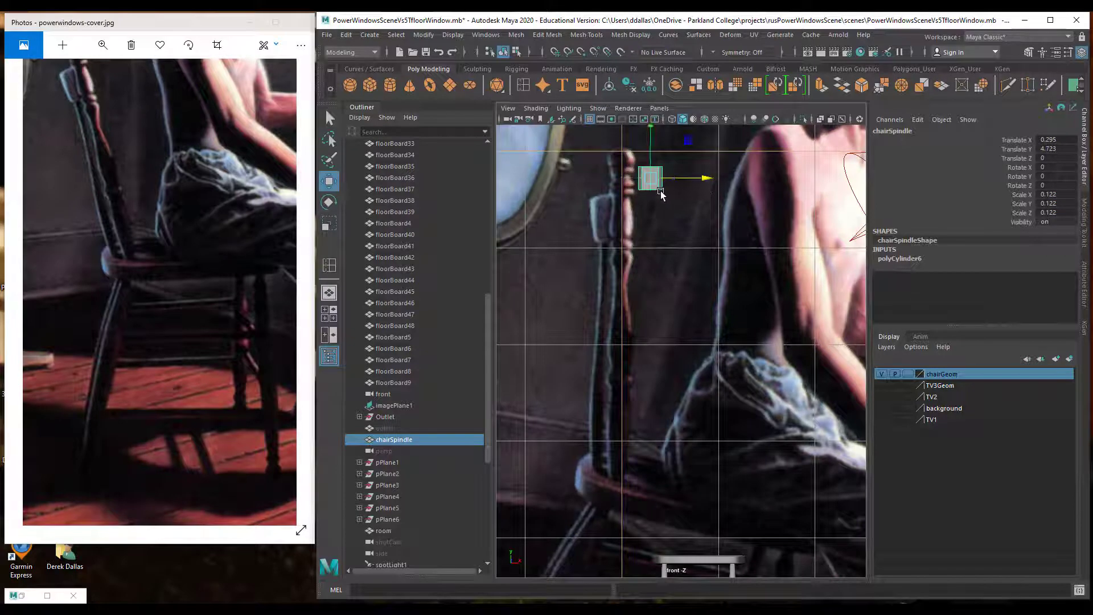
Stretch chairSpindle along the back post by lowering its bottom vertices toward the seat and slightly raising its top vertices.
{"action": "right_click_drag", "start_coordinate": [661, 191], "coordinate": [609, 191]}
{"action": "left_click_drag", "start_coordinate": [607, 184], "coordinate": [678, 226]}
{"action": "left_click_drag", "start_coordinate": [653, 145], "coordinate": [647, 442]}
{"action": "scroll", "coordinate": [667, 251], "scroll_direction": "up", "scroll_amount": 2}
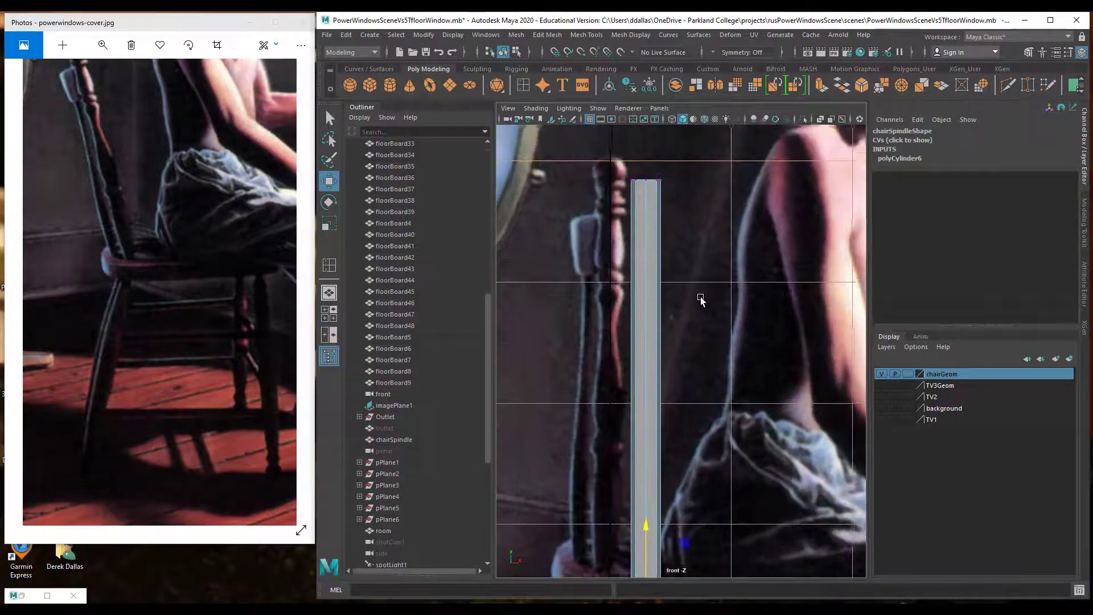
{"action": "middle_click_drag", "start_coordinate": [693, 242], "coordinate": [696, 247], "text": "alt"}
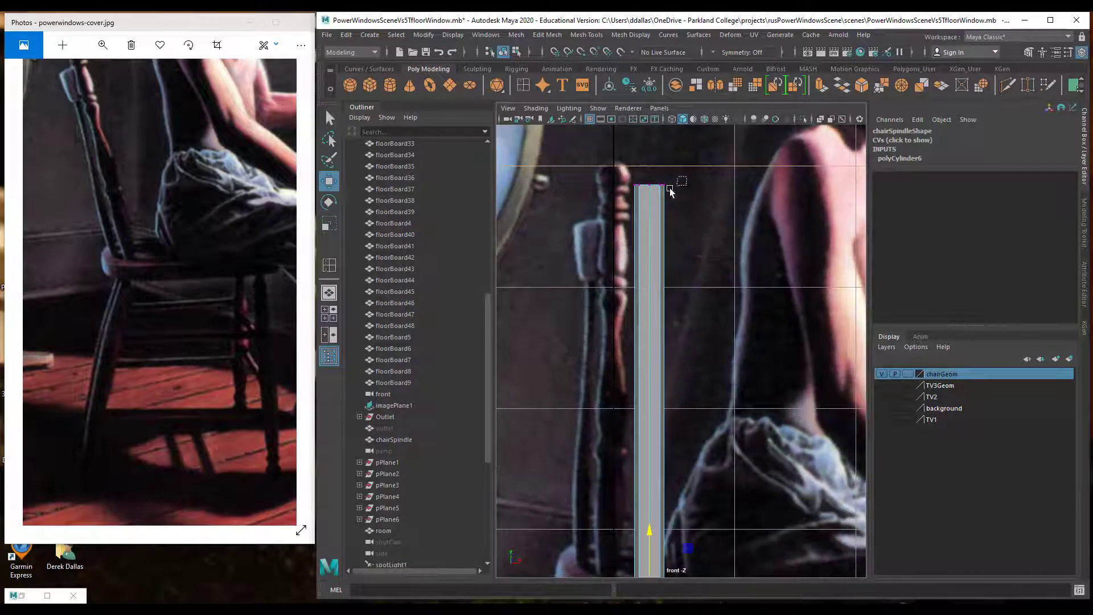
{"action": "left_click_drag", "start_coordinate": [682, 175], "coordinate": [641, 195]}
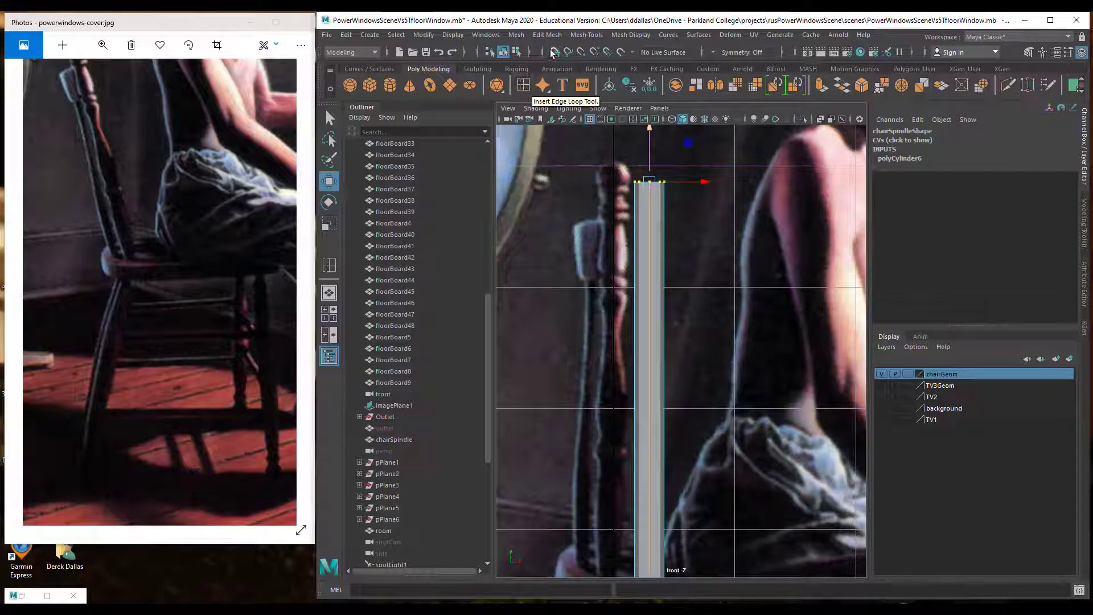
Insert three closely spaced edge loops around the top end of chairSpindle.
{"action": "left_click", "coordinate": [580, 35]}
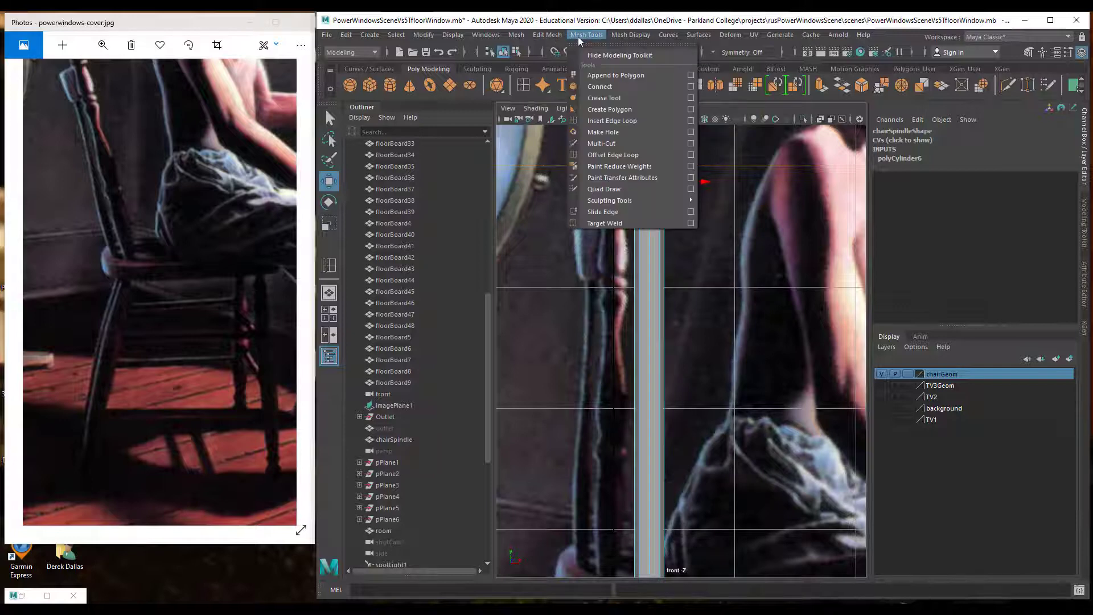
{"action": "left_click", "coordinate": [604, 120]}
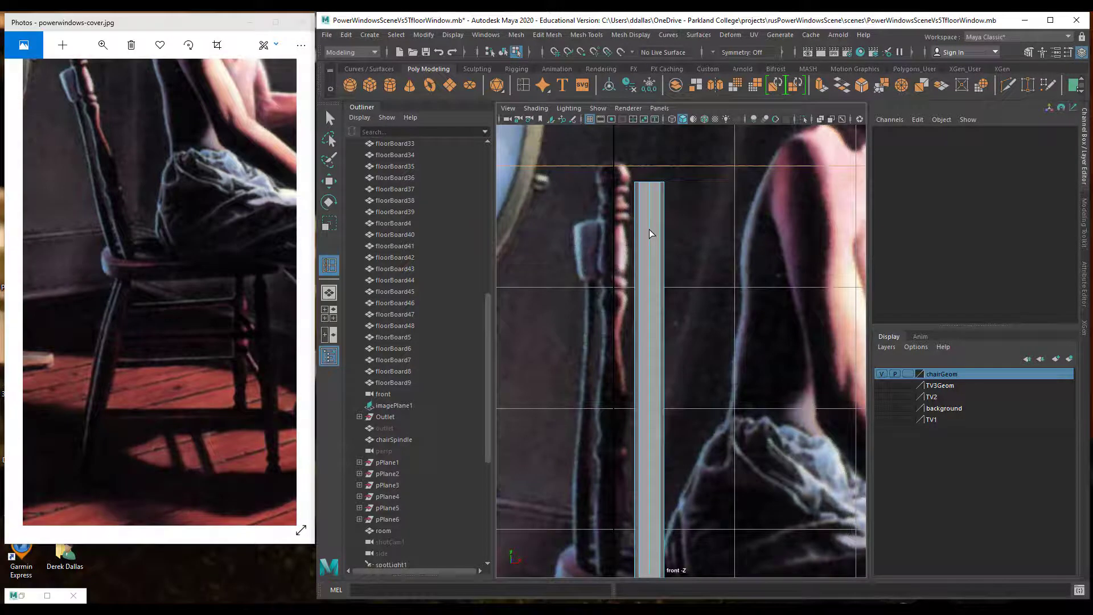
{"action": "left_click", "coordinate": [639, 191]}
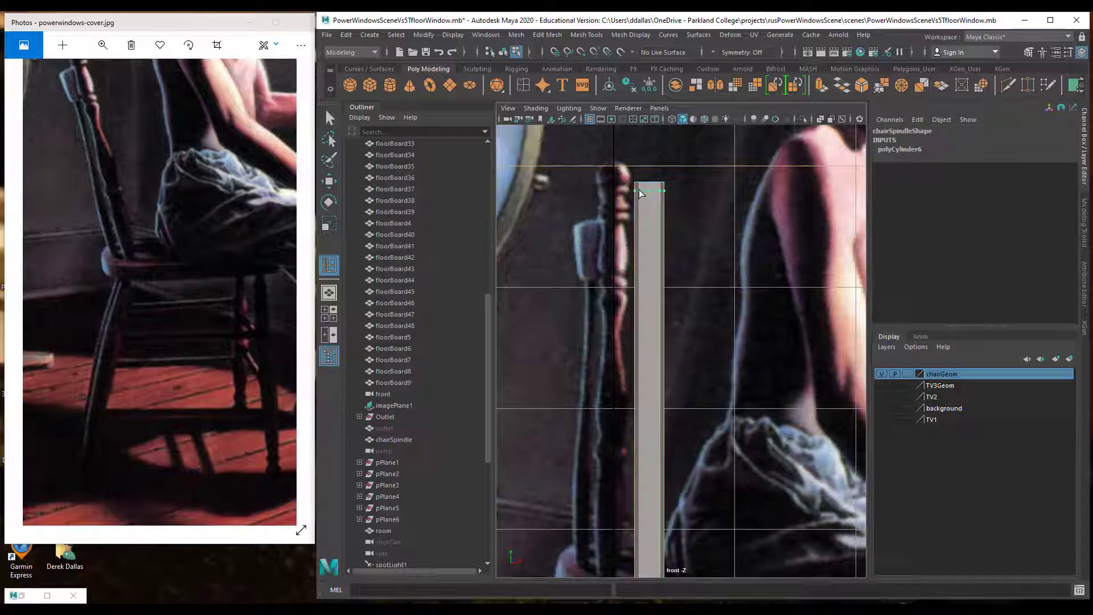
{"action": "left_click", "coordinate": [640, 193]}
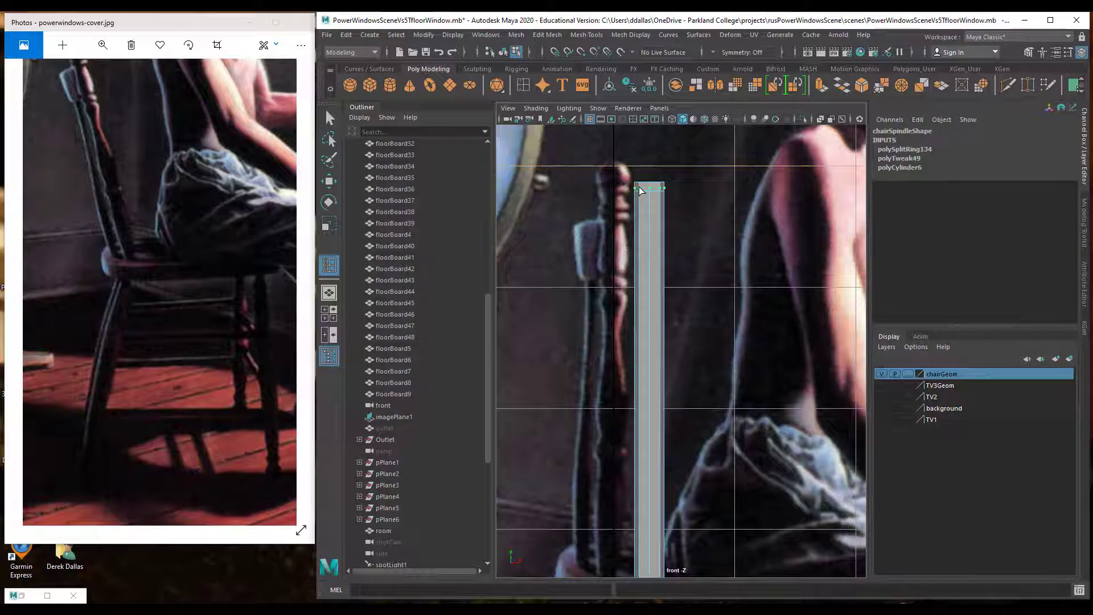
{"action": "left_click", "coordinate": [640, 188]}
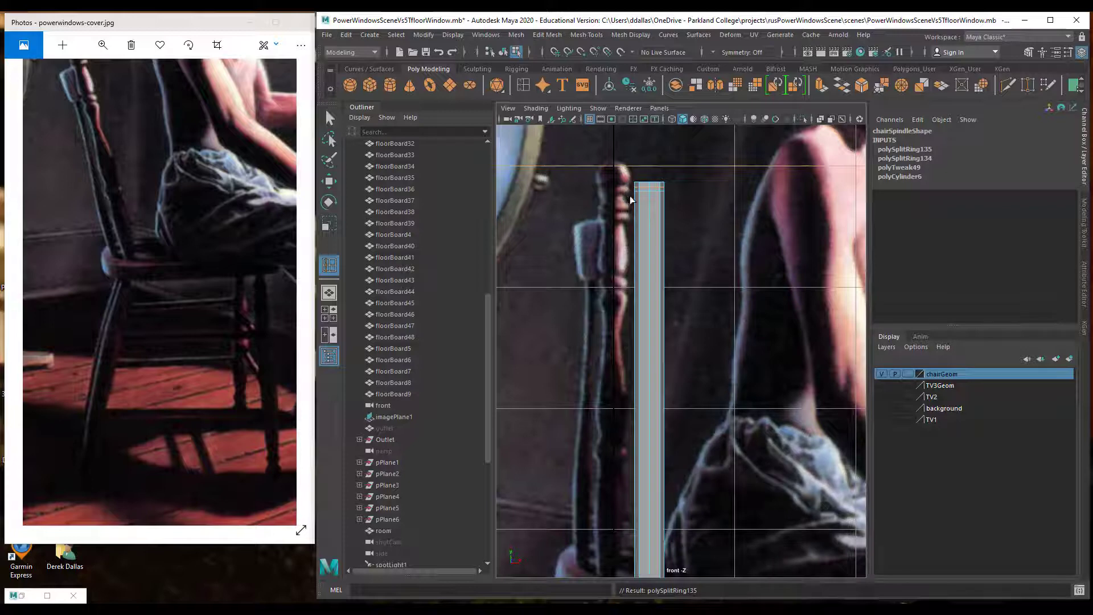
{"action": "left_click", "coordinate": [636, 198]}
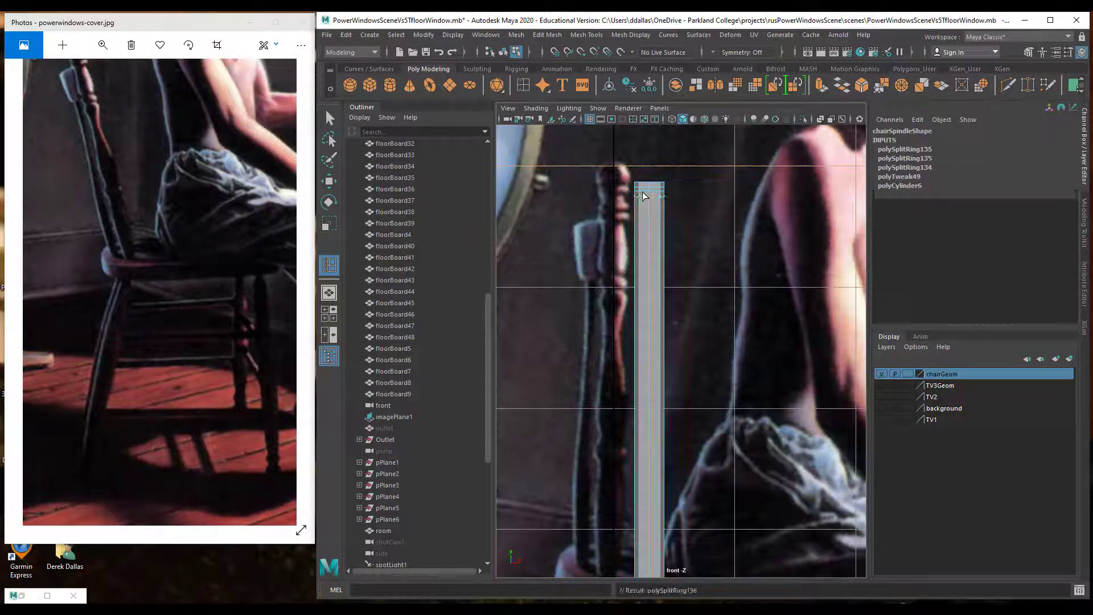
Scale the middle edge loop near the spindle's top outward into a flared ring, checking the shape in smooth preview.
{"action": "key", "text": "q"}
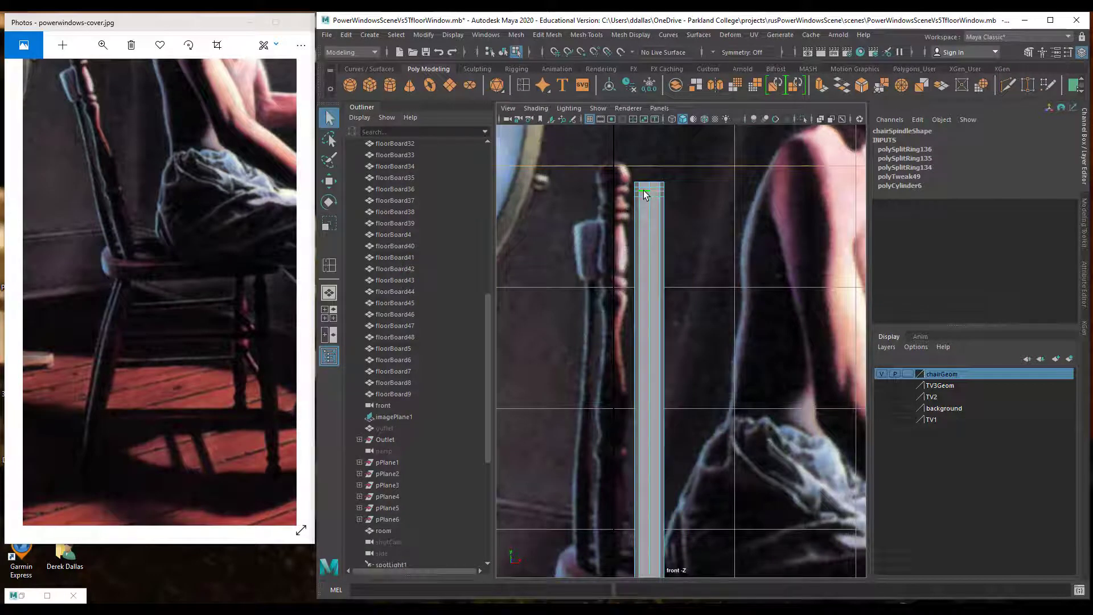
{"action": "key", "text": "r"}
{"action": "left_click_drag", "start_coordinate": [644, 190], "coordinate": [654, 196]}
{"action": "key", "text": "3"}
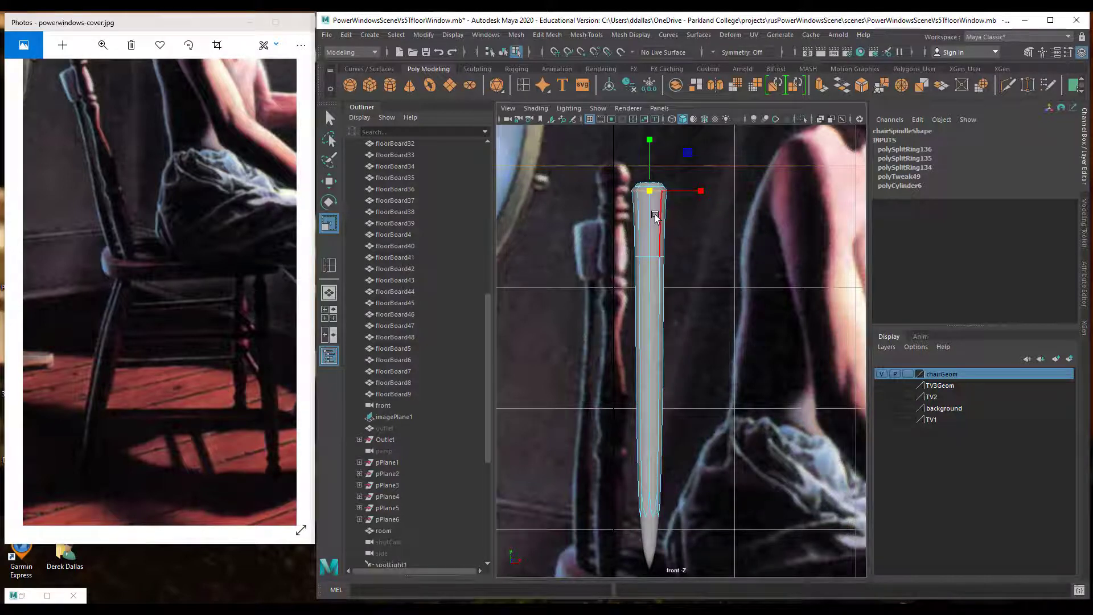
{"action": "key", "text": "1"}
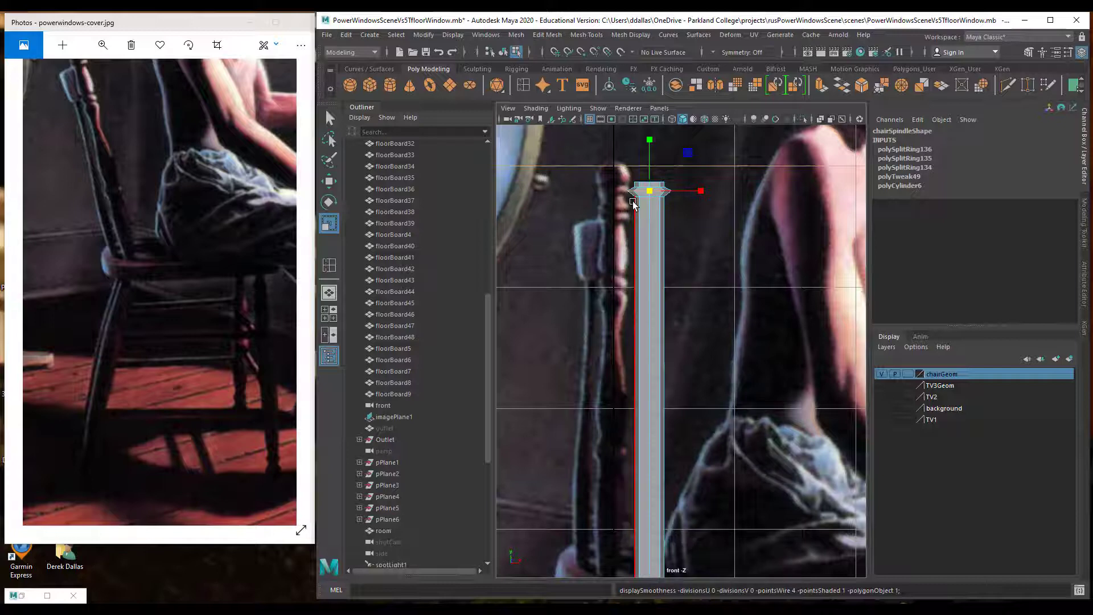
Insert an edge loop just below chairSpindle's flared ring and scale it inward to form a narrow neck.
{"action": "key", "text": "g"}
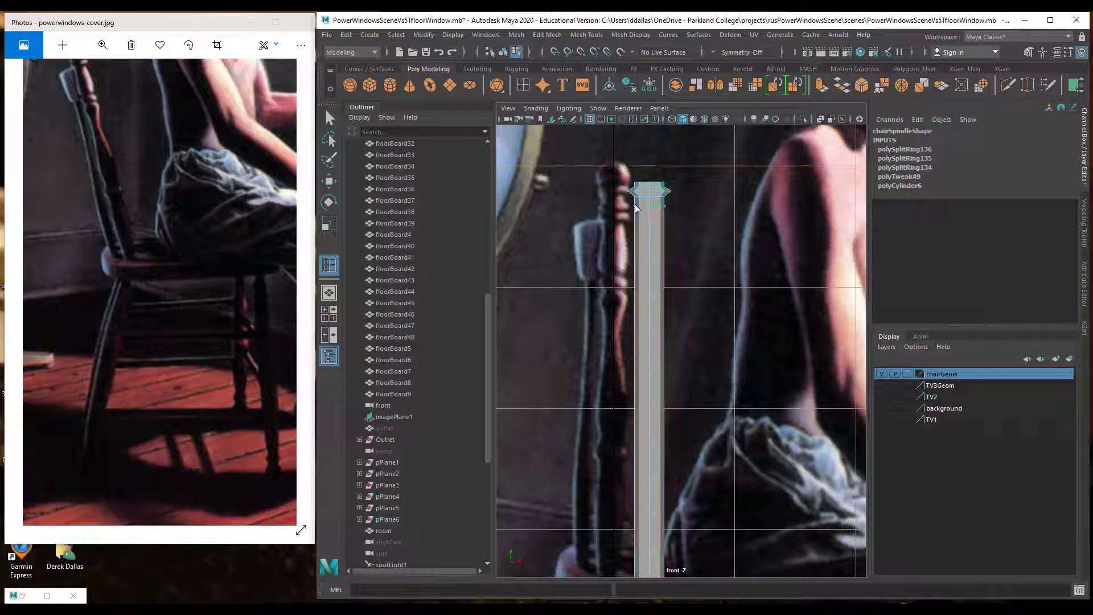
{"action": "left_click", "coordinate": [637, 206]}
{"action": "key", "text": "r"}
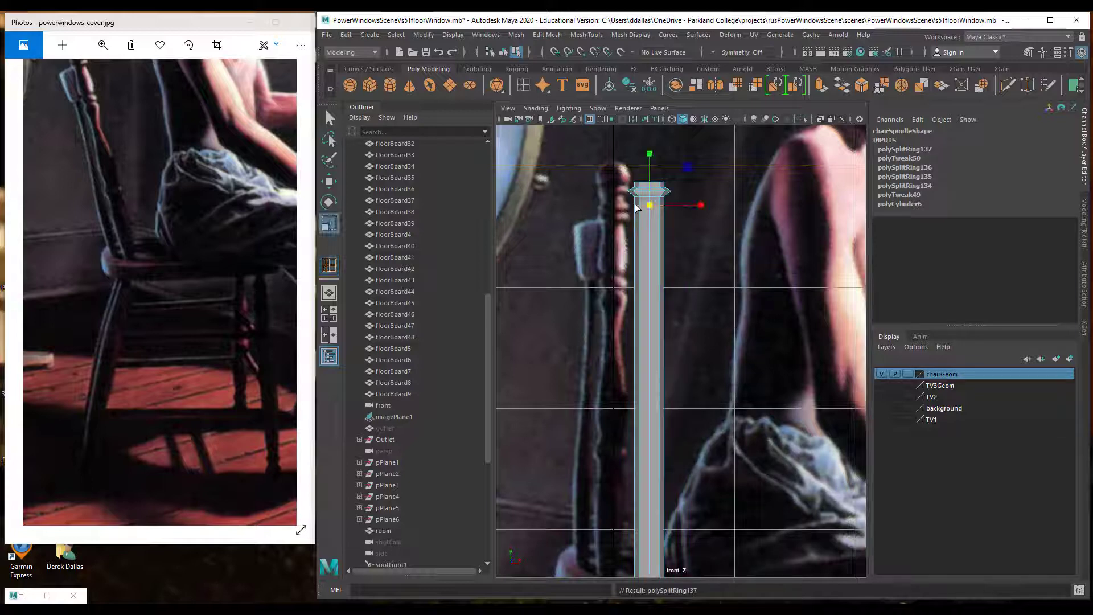
{"action": "left_click_drag", "start_coordinate": [644, 205], "coordinate": [642, 206]}
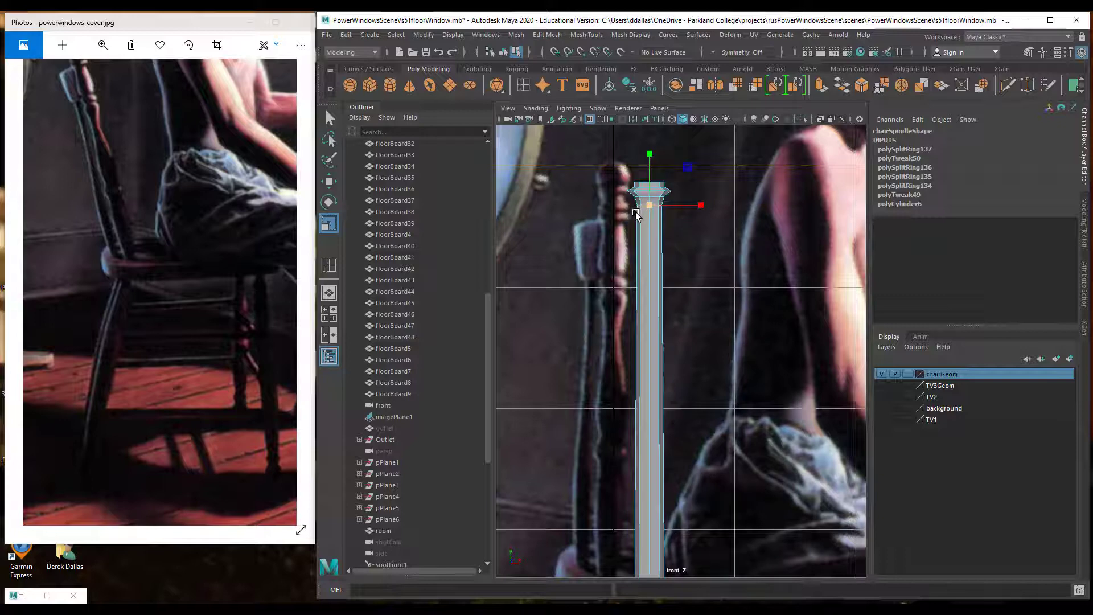
Insert an edge loop beneath the neck of chairSpindle and scale it outward into a second, smaller ring.
{"action": "key", "text": "y"}
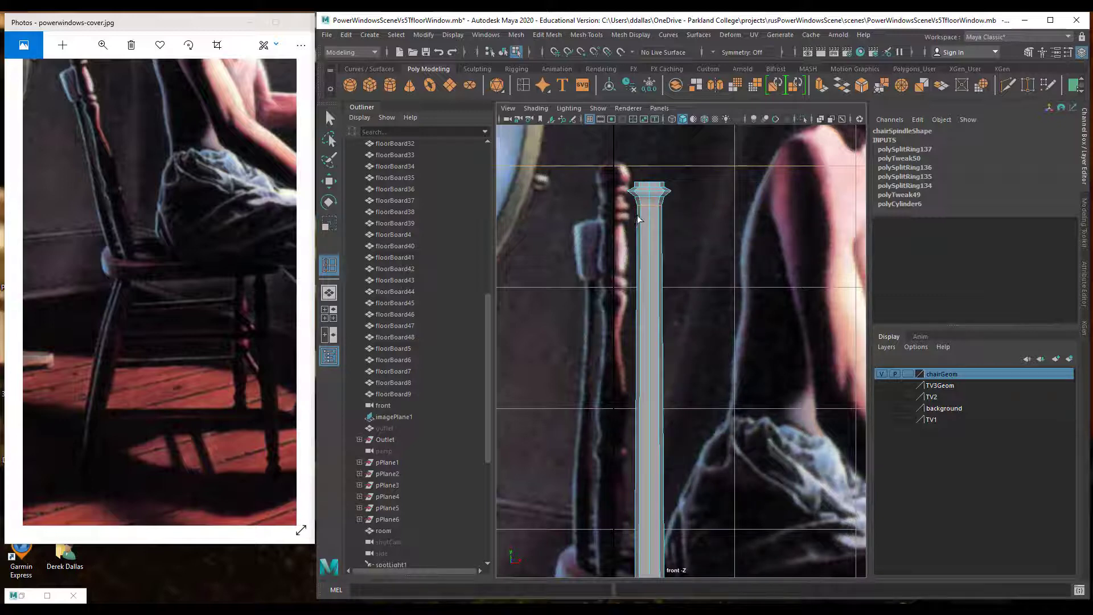
{"action": "left_click_drag", "start_coordinate": [637, 214], "coordinate": [639, 212]}
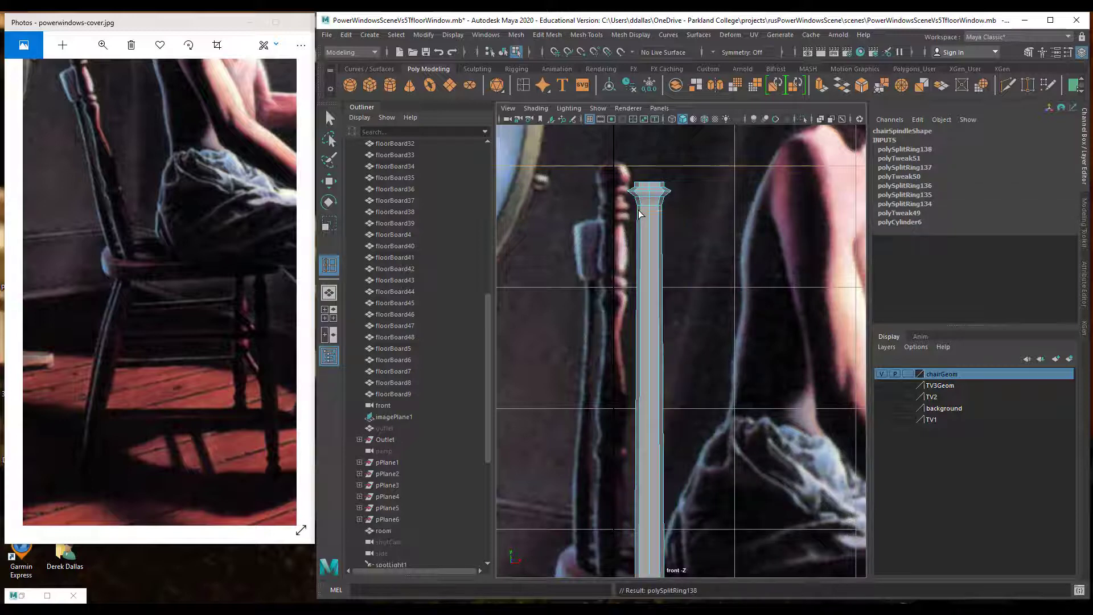
{"action": "key", "text": "r"}
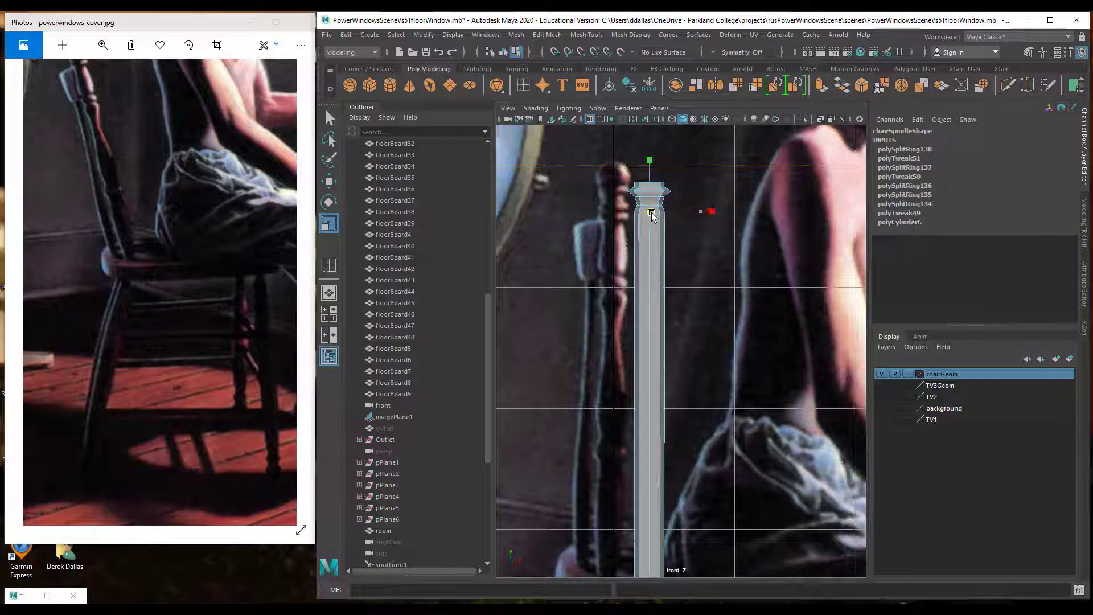
{"action": "left_click_drag", "start_coordinate": [651, 213], "coordinate": [652, 213]}
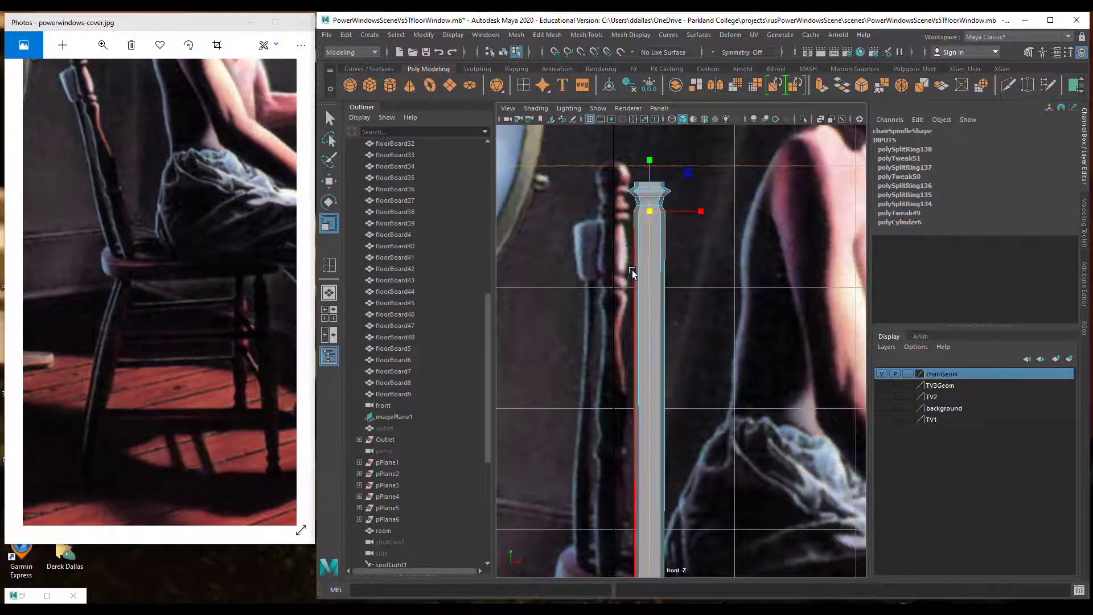
Insert an edge loop just below the second ring and scale it inward to narrow the shaft there.
{"action": "key", "text": "y"}
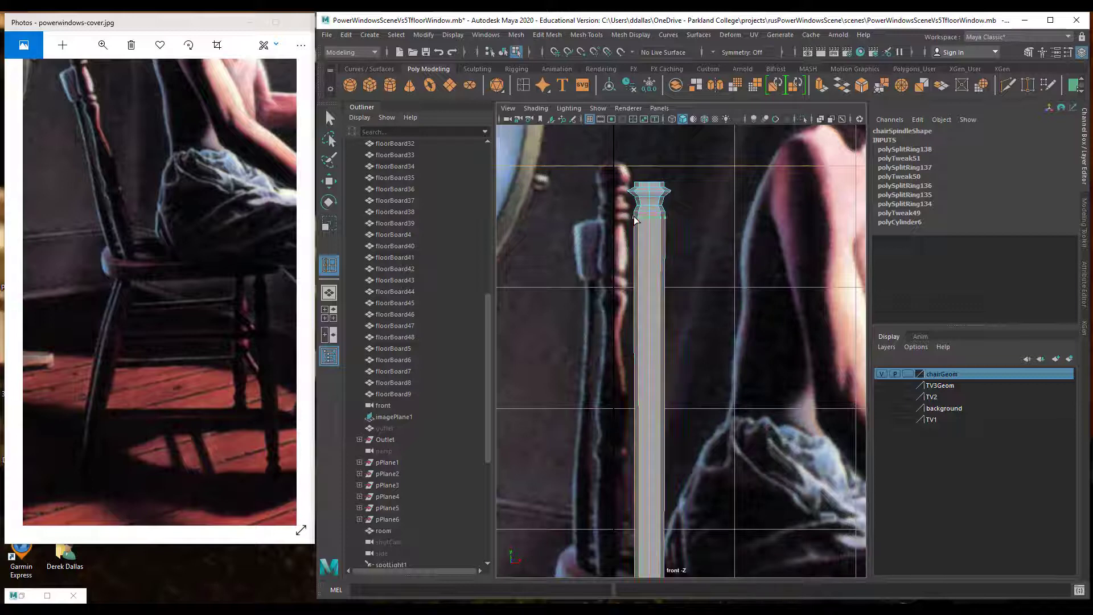
{"action": "left_click", "coordinate": [636, 221]}
{"action": "key", "text": "r"}
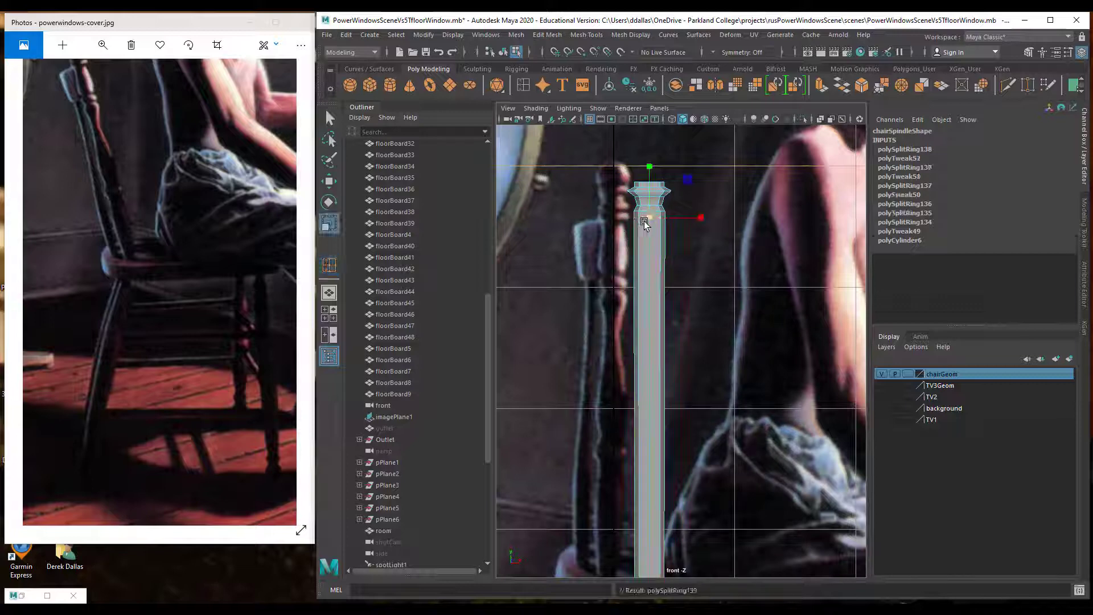
{"action": "left_click_drag", "start_coordinate": [649, 217], "coordinate": [644, 217]}
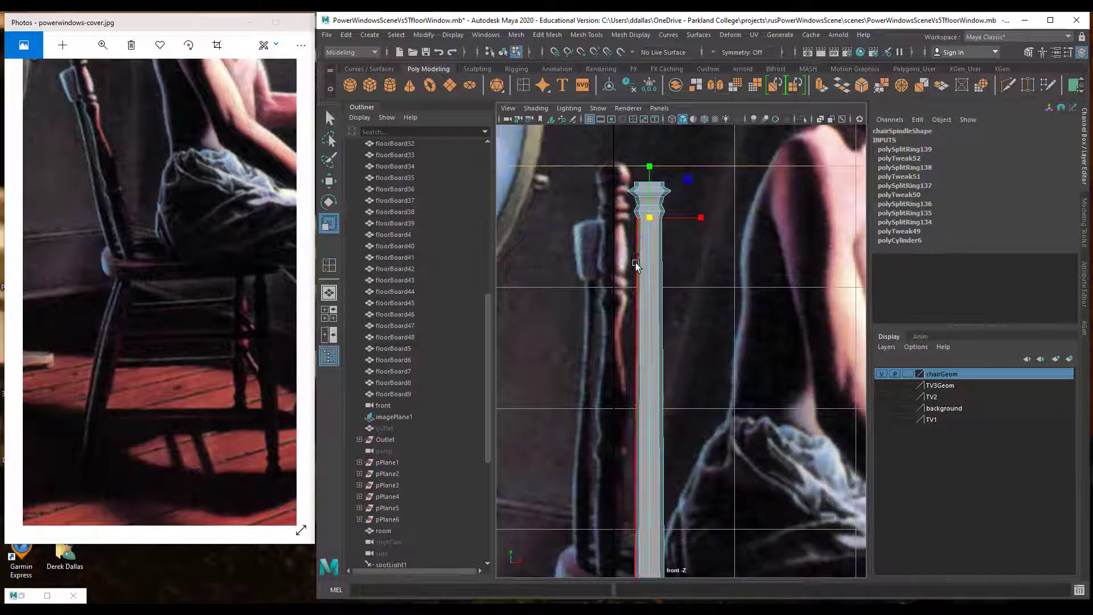
Insert two neighbouring edge loops farther down chairSpindle and scale the upper one outward to form a bulb.
{"action": "key", "text": "y"}
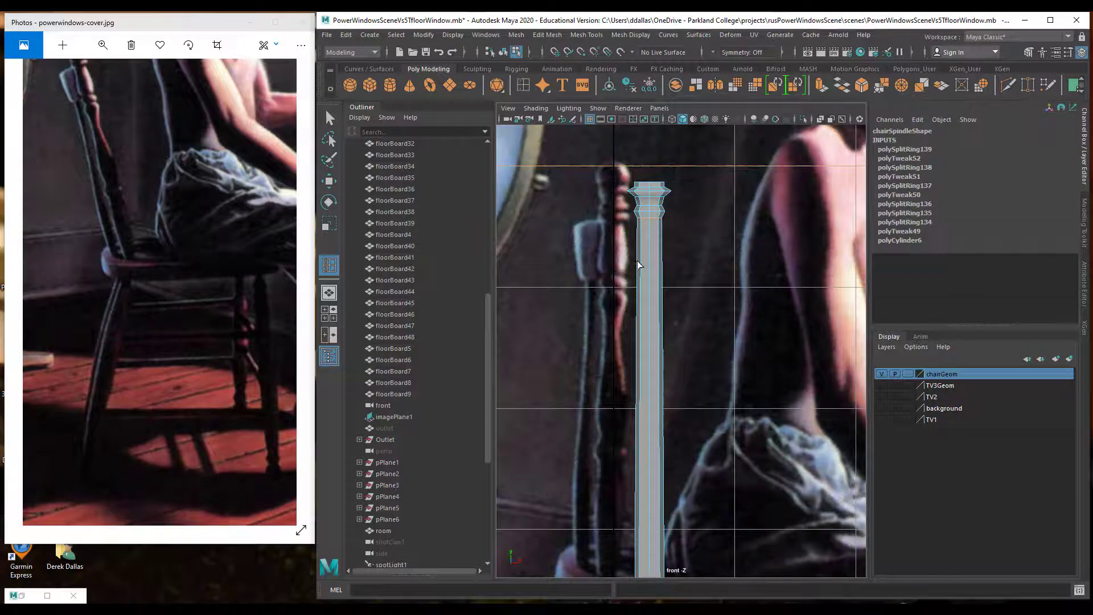
{"action": "left_click", "coordinate": [638, 263]}
{"action": "left_click", "coordinate": [638, 263]}
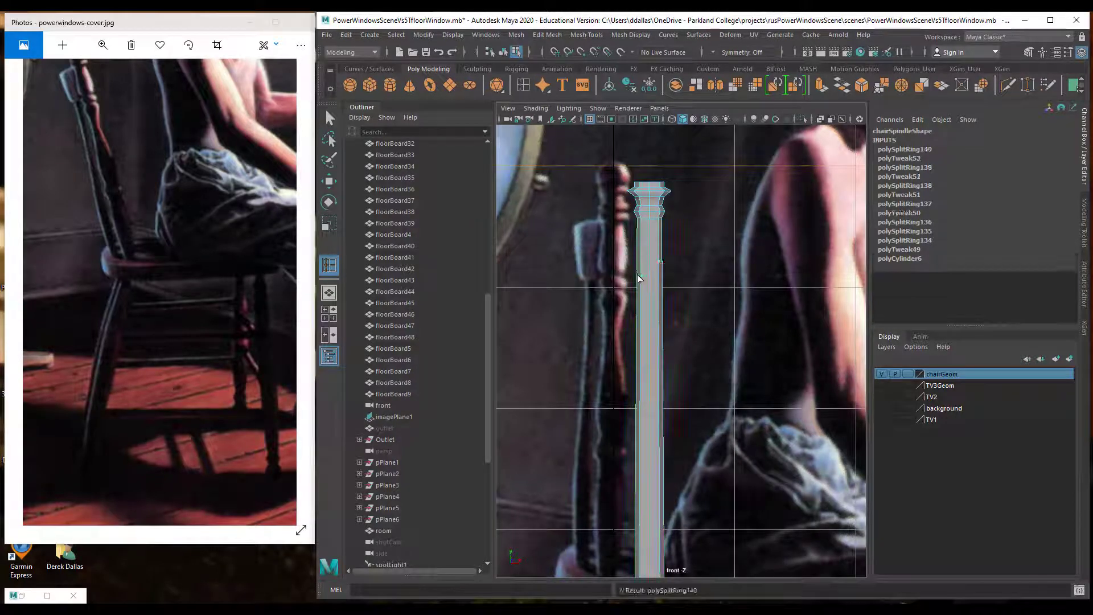
{"action": "left_click", "coordinate": [641, 267]}
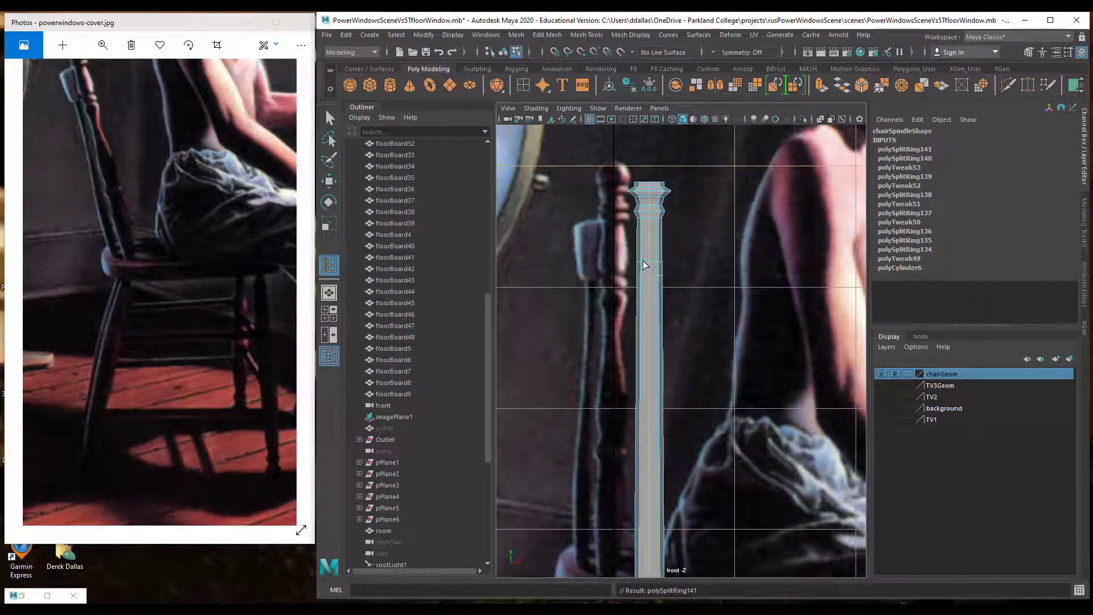
{"action": "key", "text": "w"}
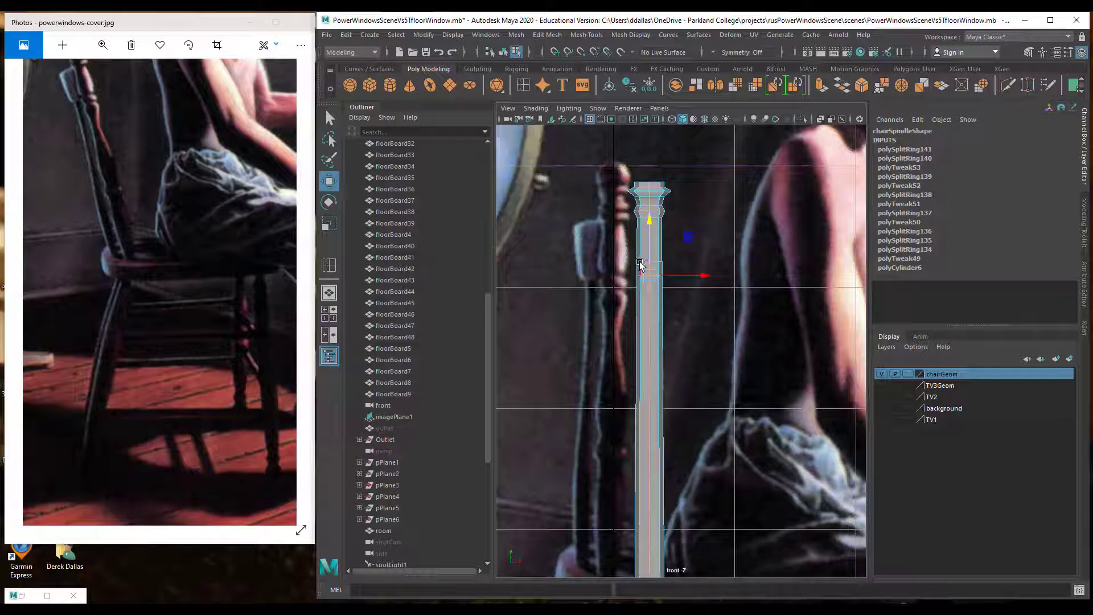
{"action": "double_click", "coordinate": [642, 260]}
{"action": "key", "text": "r"}
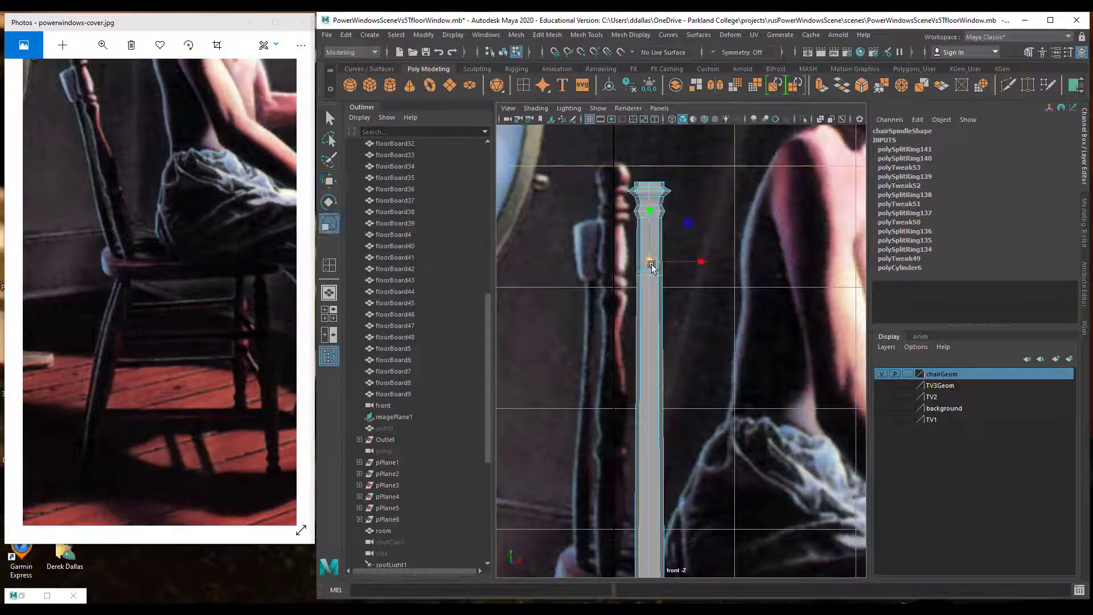
{"action": "left_click_drag", "start_coordinate": [652, 265], "coordinate": [665, 264]}
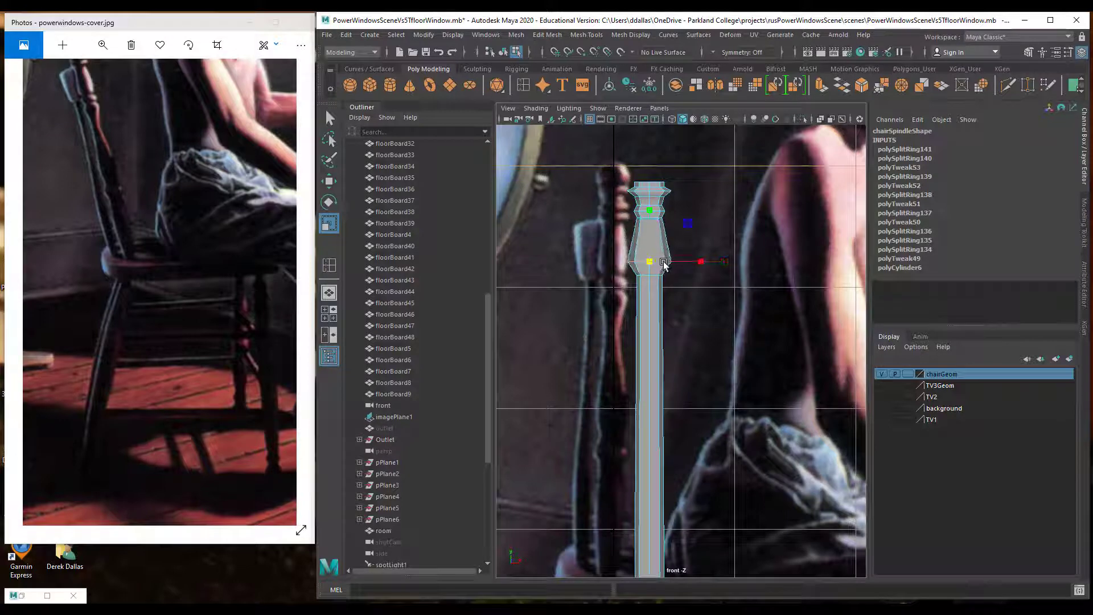
In smooth preview, scale the loop above the bulb and the neck loop inward, and widen the bulb and second ring.
{"action": "key", "text": "3"}
{"action": "double_click", "coordinate": [651, 220]}
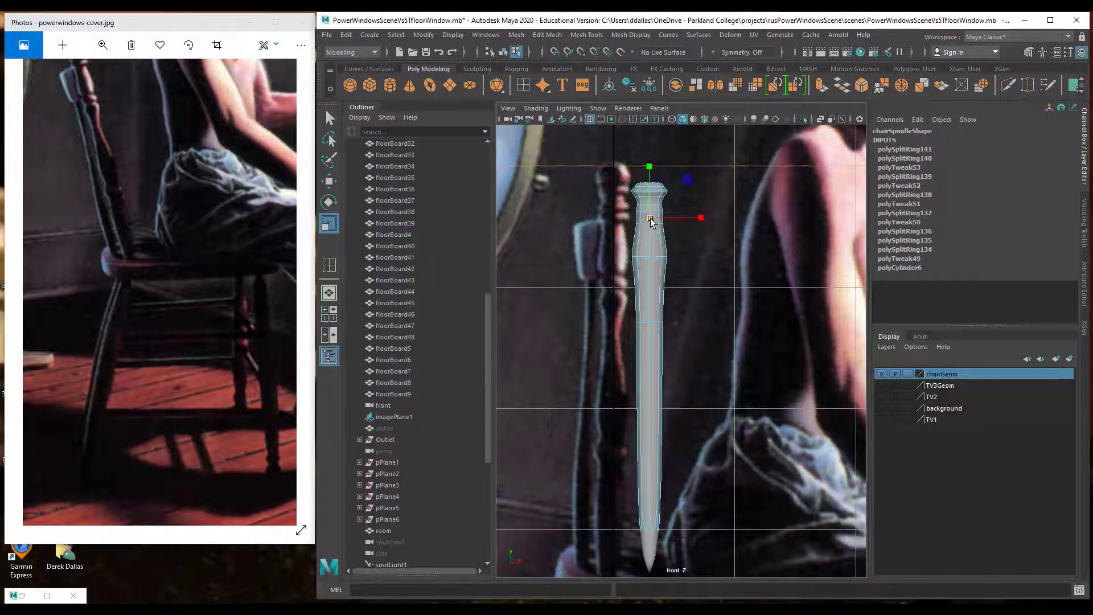
{"action": "left_click_drag", "start_coordinate": [651, 220], "coordinate": [657, 262]}
{"action": "double_click", "coordinate": [649, 260]}
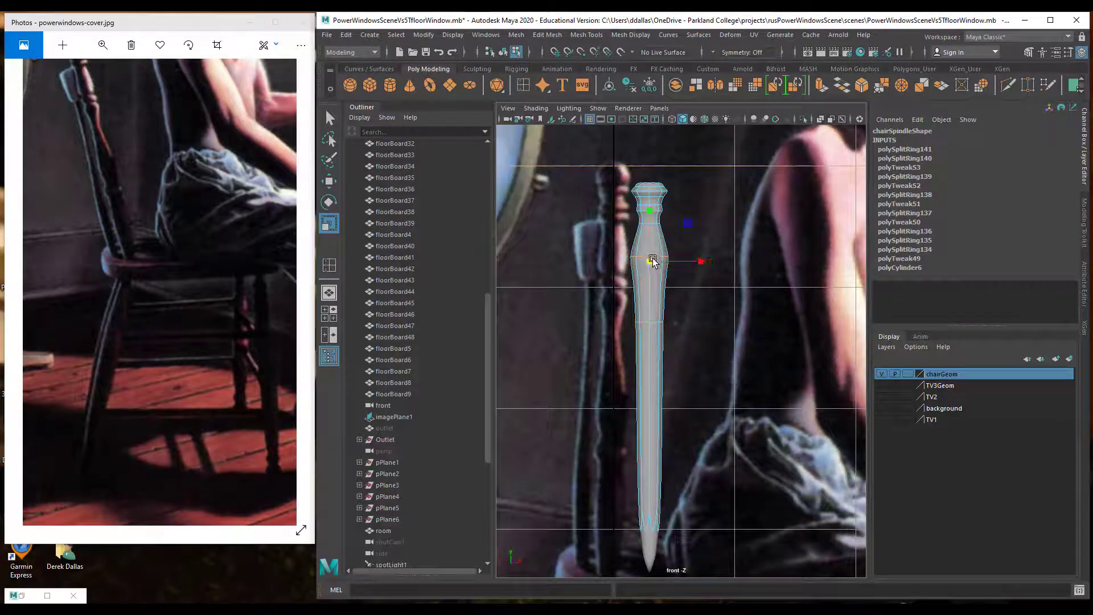
{"action": "double_click", "coordinate": [645, 197]}
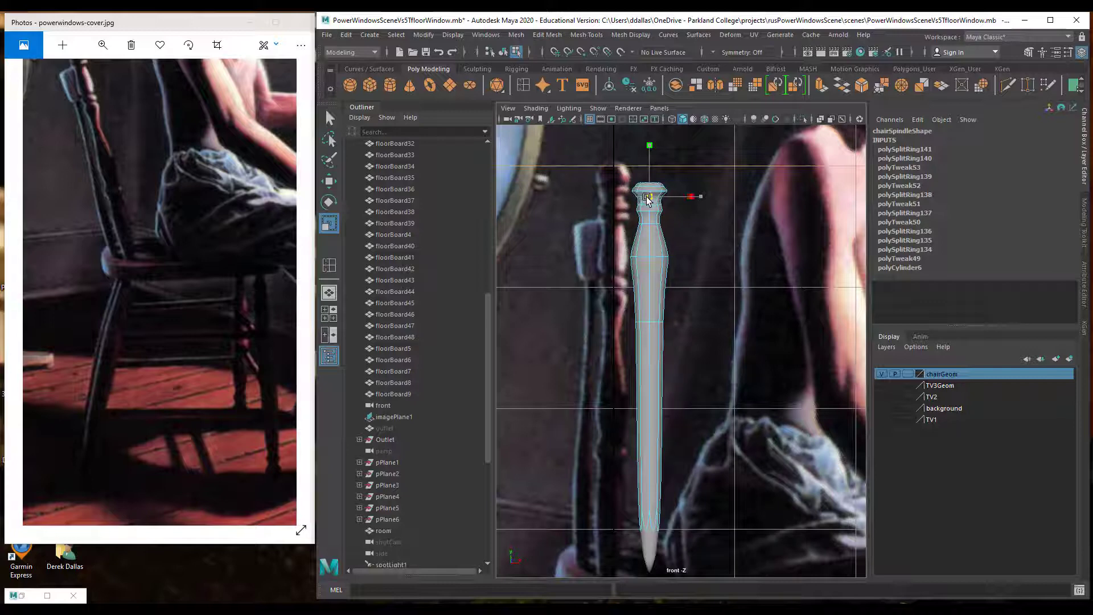
{"action": "left_click", "coordinate": [647, 198]}
{"action": "double_click", "coordinate": [645, 212]}
{"action": "left_click_drag", "start_coordinate": [650, 212], "coordinate": [653, 213]}
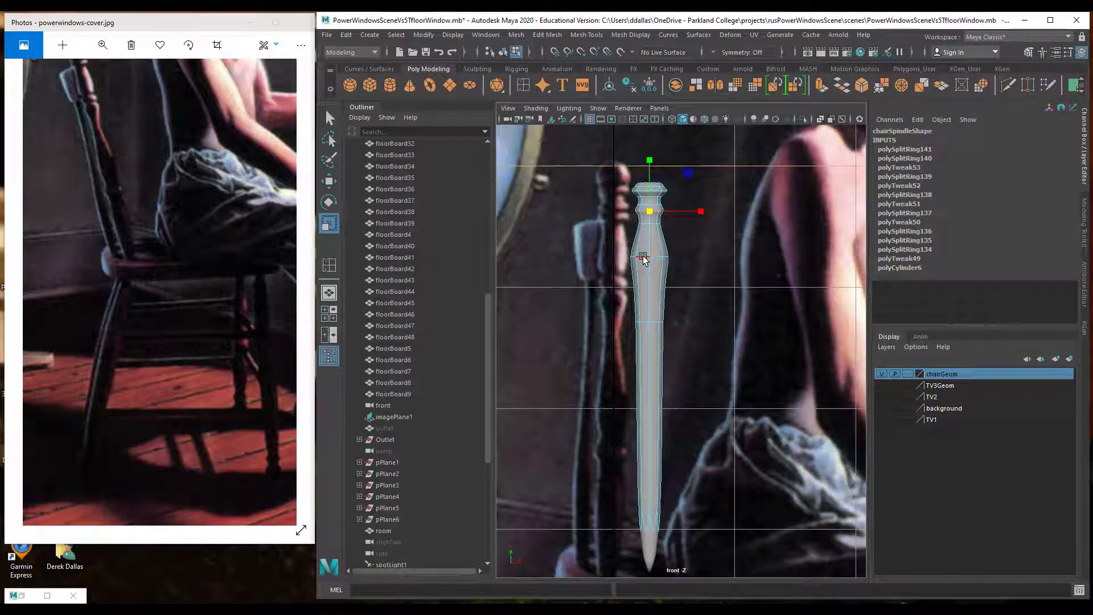
Widen the bulb's middle edge loop further with the cage and smooth preview shown together, and return to the unsmoothed display.
{"action": "key", "text": "2"}
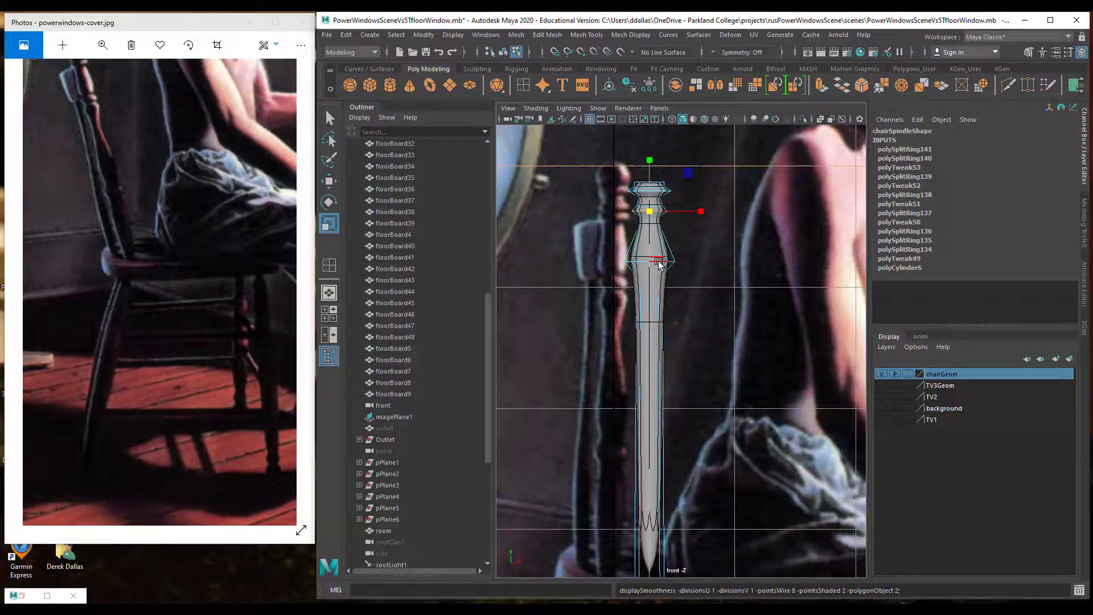
{"action": "left_click", "coordinate": [658, 263]}
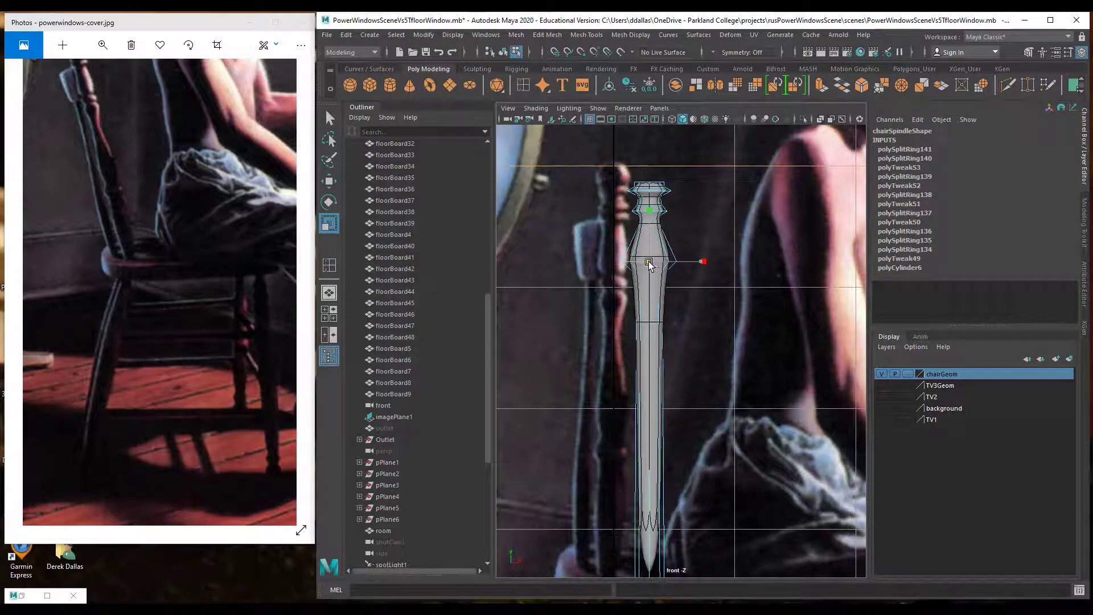
{"action": "left_click_drag", "start_coordinate": [648, 262], "coordinate": [648, 261]}
{"action": "key", "text": "1"}
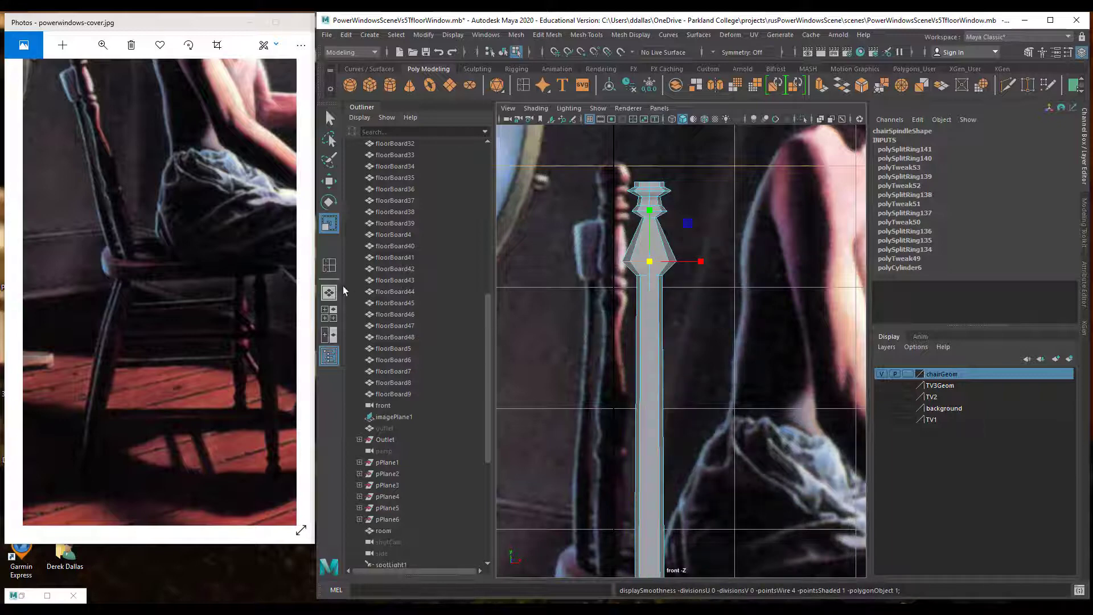
Insert an edge loop just above the bulb's widest loop and scale it outward, checking the shape in smooth preview.
{"action": "left_click", "coordinate": [329, 265]}
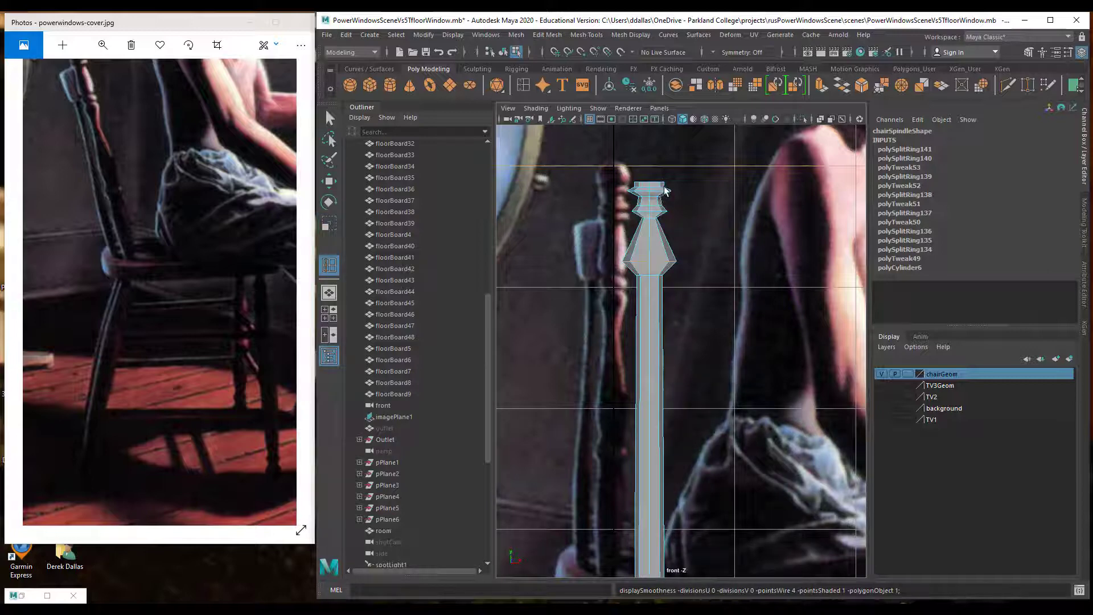
{"action": "left_click", "coordinate": [633, 251]}
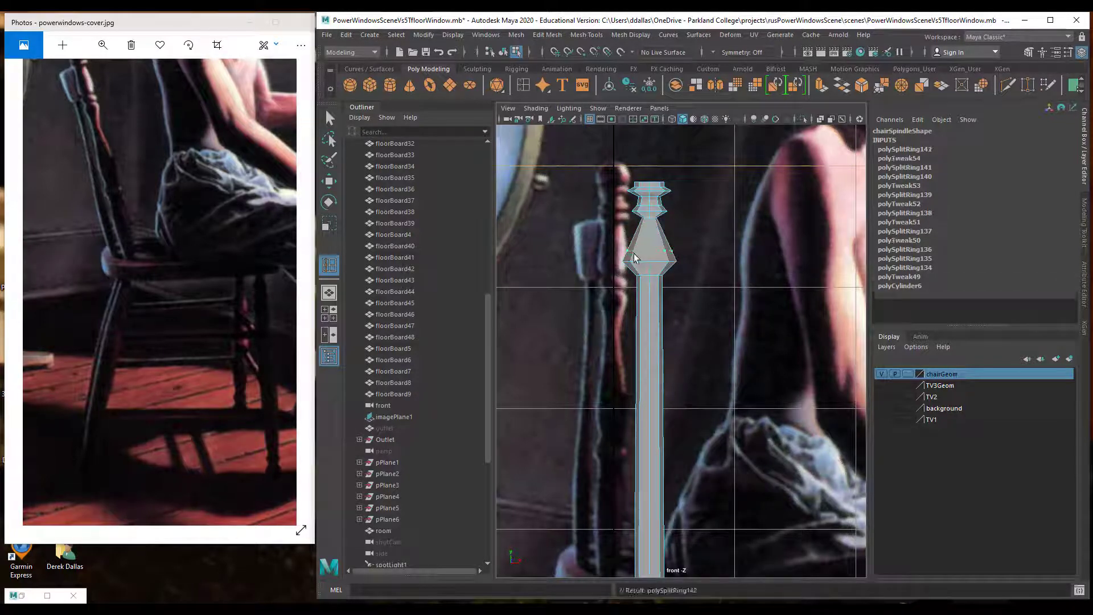
{"action": "key", "text": "r"}
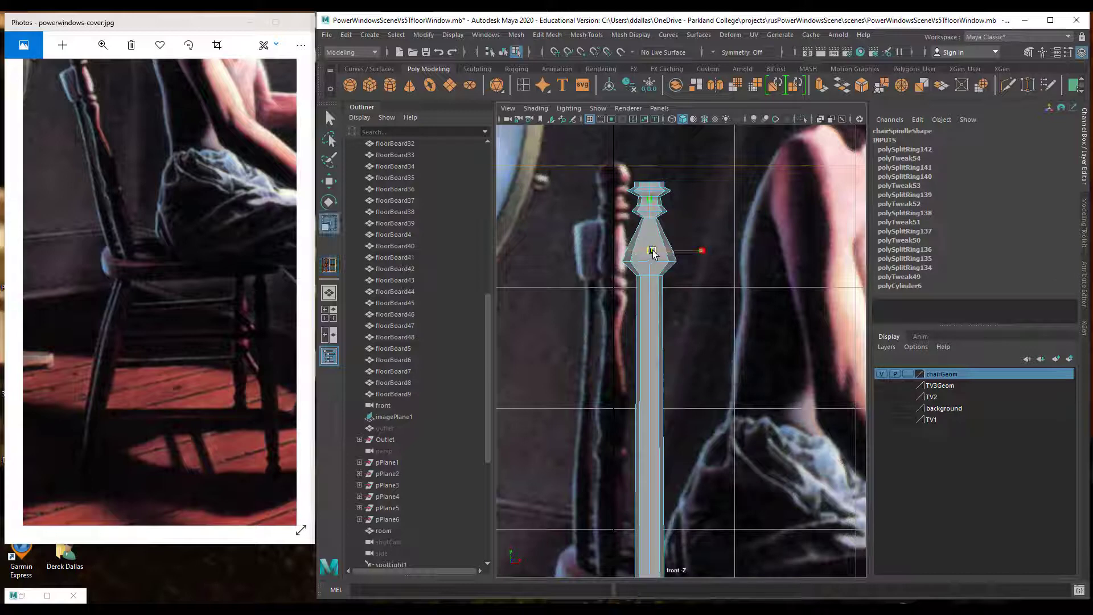
{"action": "left_click_drag", "start_coordinate": [654, 251], "coordinate": [656, 252]}
{"action": "key", "text": "3"}
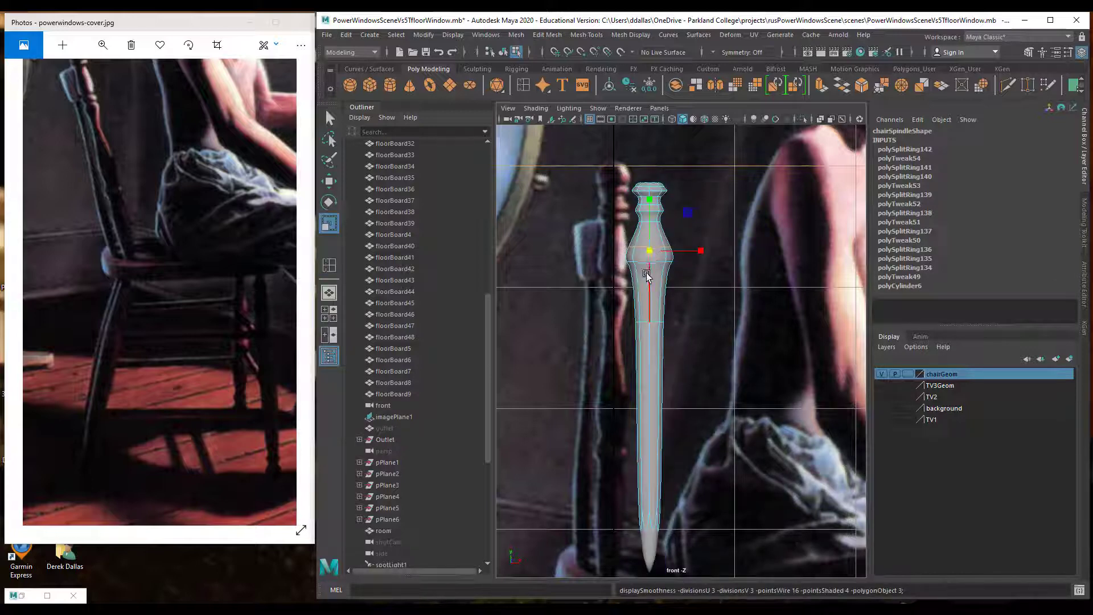
Insert an edge loop just below the bulb's widest loop and scale it to round the underside, checking the smooth preview.
{"action": "key", "text": "2"}
{"action": "key", "text": "y"}
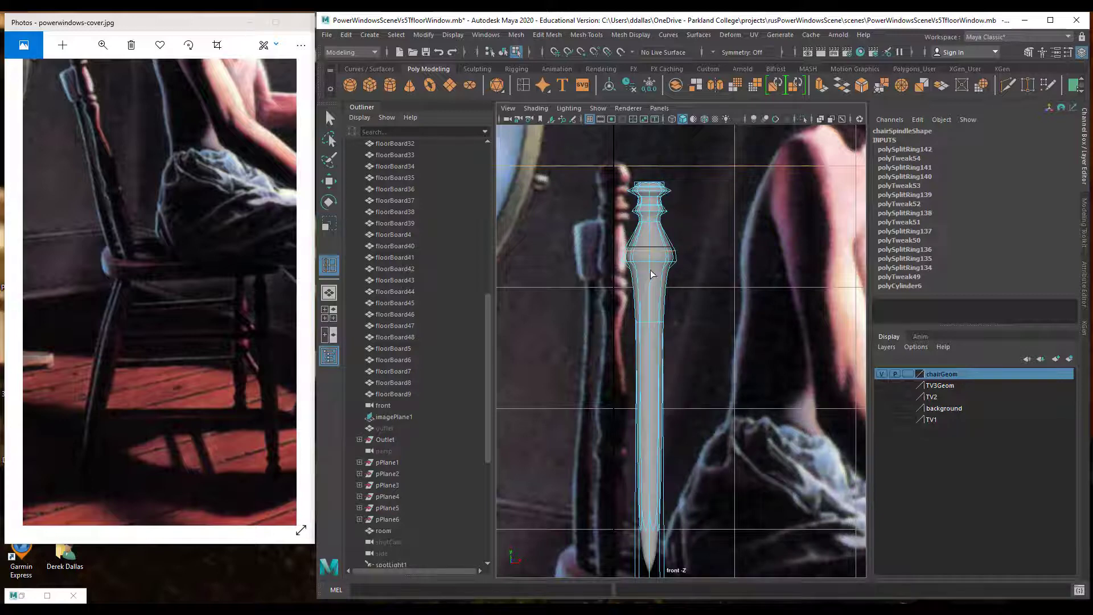
{"action": "key", "text": "2"}
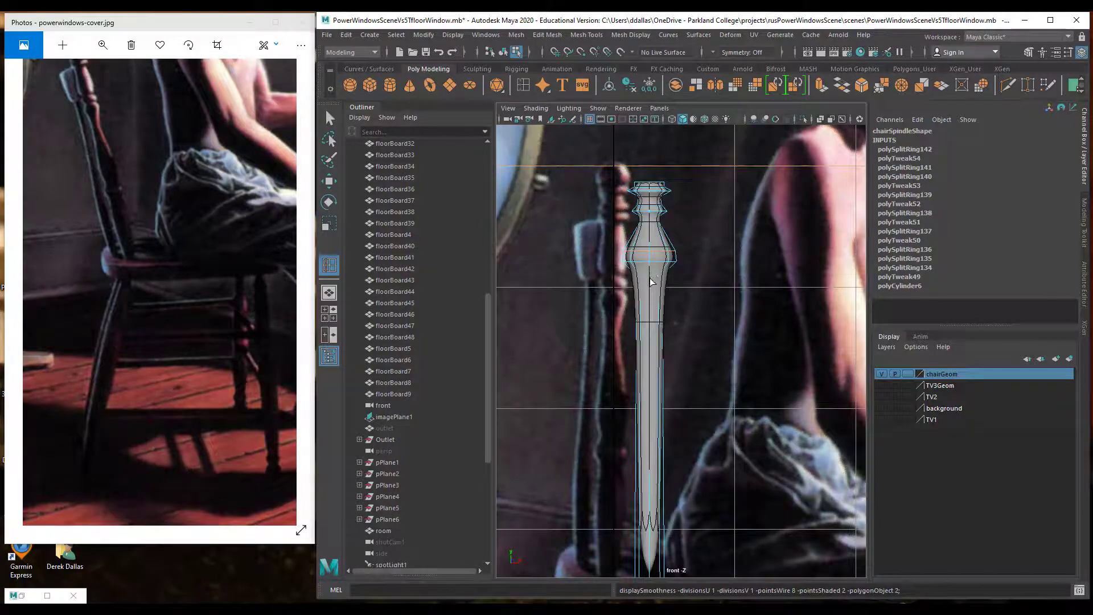
{"action": "key", "text": "1"}
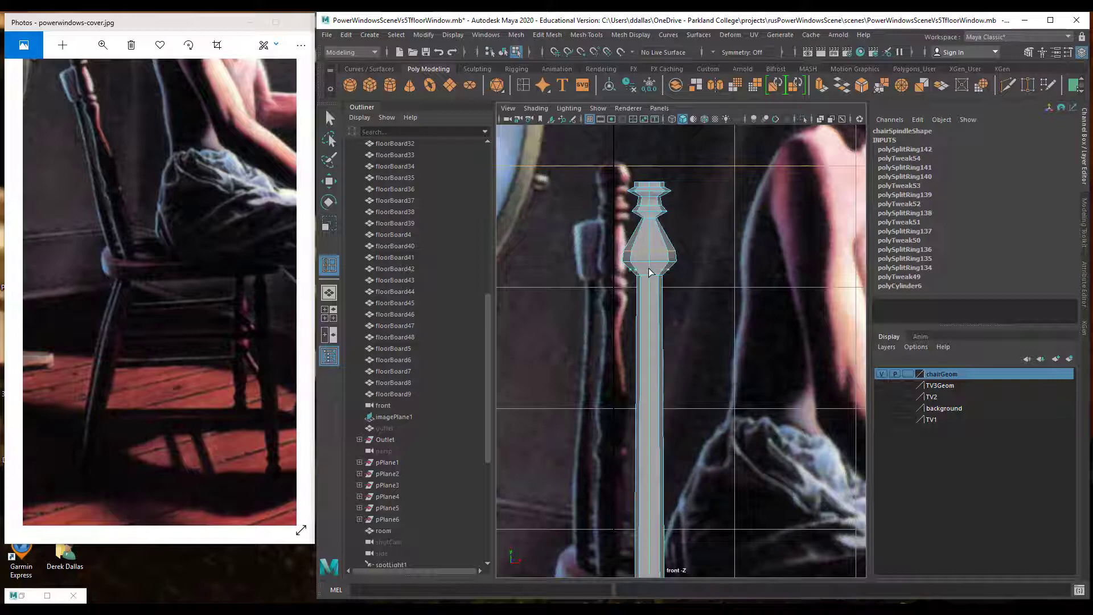
{"action": "left_click", "coordinate": [651, 271]}
{"action": "key", "text": "r"}
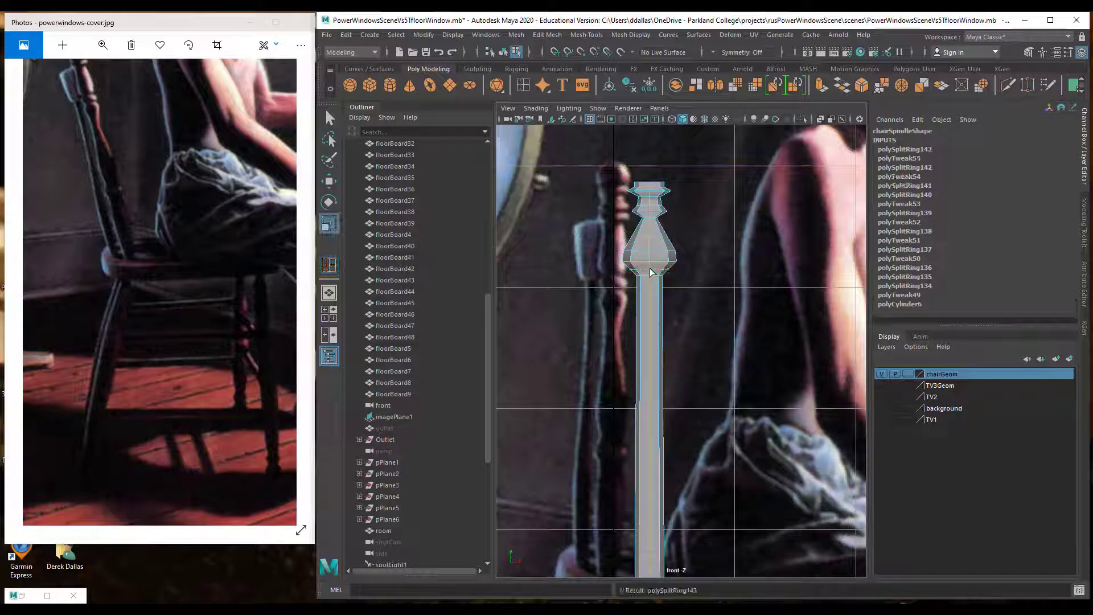
{"action": "left_click_drag", "start_coordinate": [657, 268], "coordinate": [655, 268]}
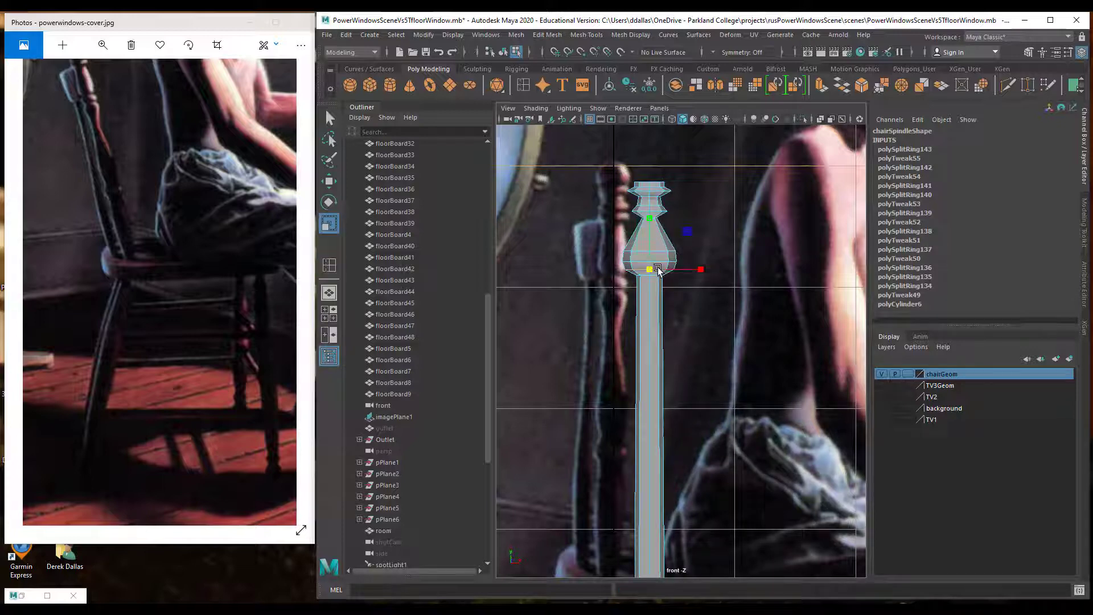
{"action": "key", "text": "3"}
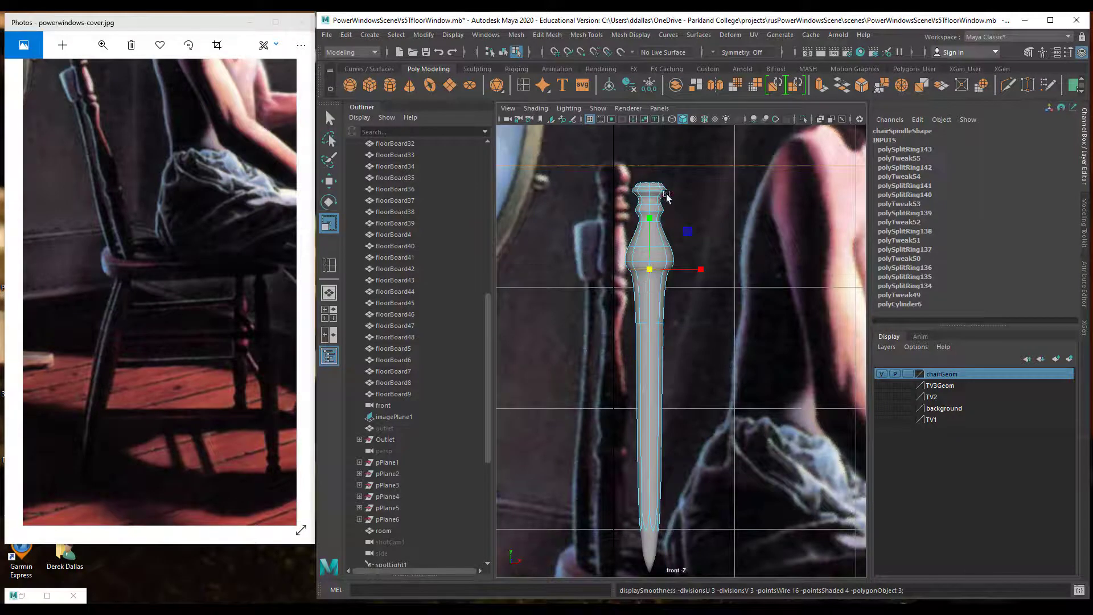
Move the bulb's upper edge loop higher, scale it inward for a slimmer bulb, and select the loop at the bulb's underside.
{"action": "double_click", "coordinate": [658, 246]}
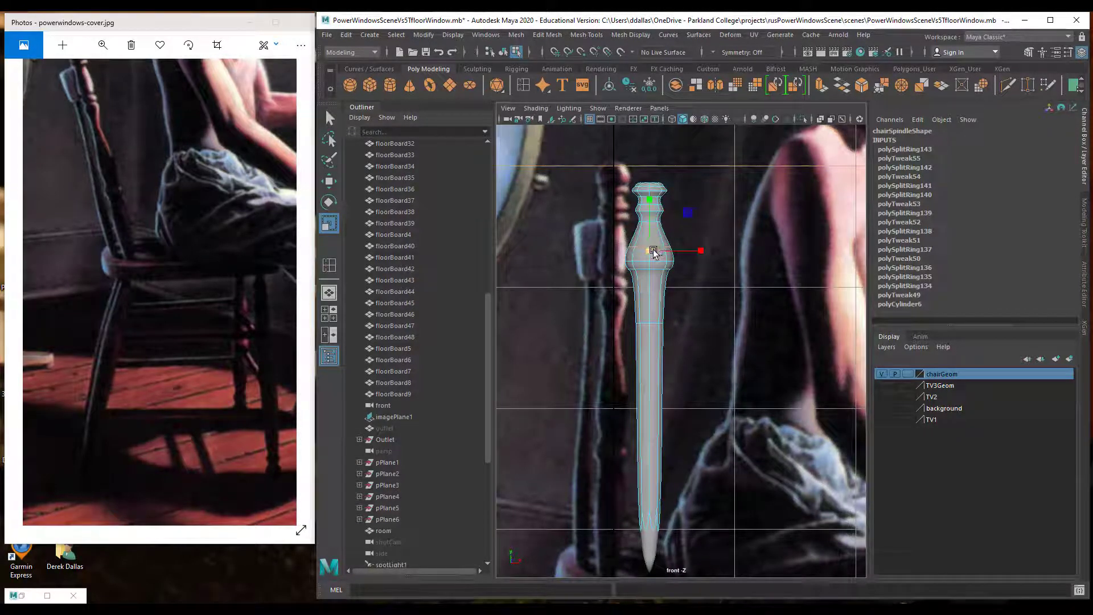
{"action": "key", "text": "w"}
{"action": "left_click_drag", "start_coordinate": [650, 202], "coordinate": [652, 193]}
{"action": "key", "text": "r"}
{"action": "left_click_drag", "start_coordinate": [650, 239], "coordinate": [623, 235]}
{"action": "middle_click_drag", "start_coordinate": [632, 238], "coordinate": [641, 271]}
{"action": "double_click", "coordinate": [647, 271]}
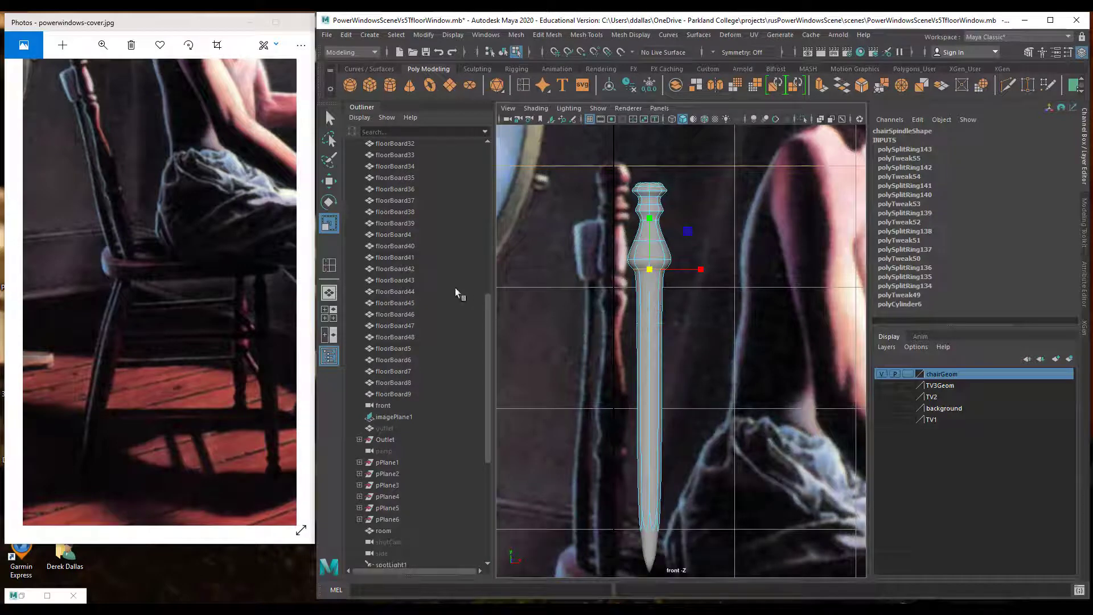
Insert five edge loops in the shaft just below the upper bulb, working in the unsmoothed display.
{"action": "left_click", "coordinate": [329, 265]}
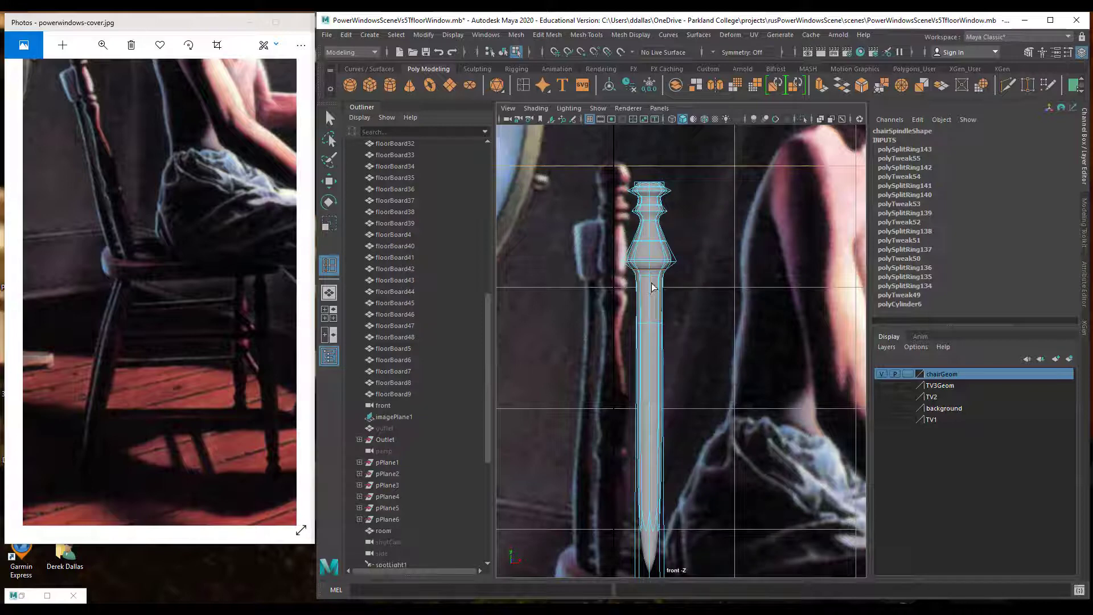
{"action": "key", "text": "1"}
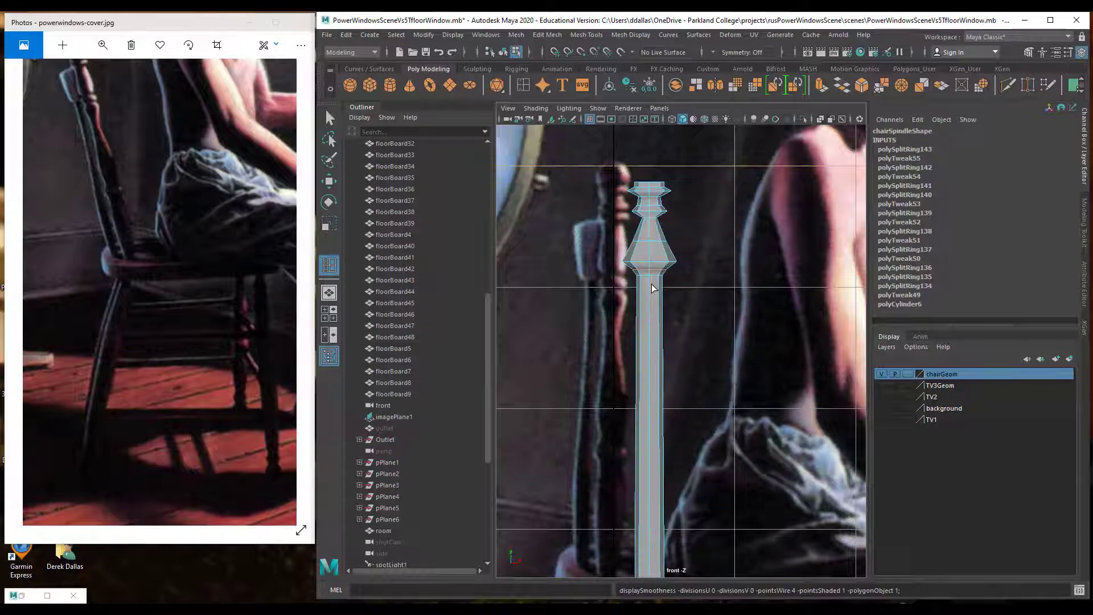
{"action": "left_click_drag", "start_coordinate": [649, 287], "coordinate": [652, 291]}
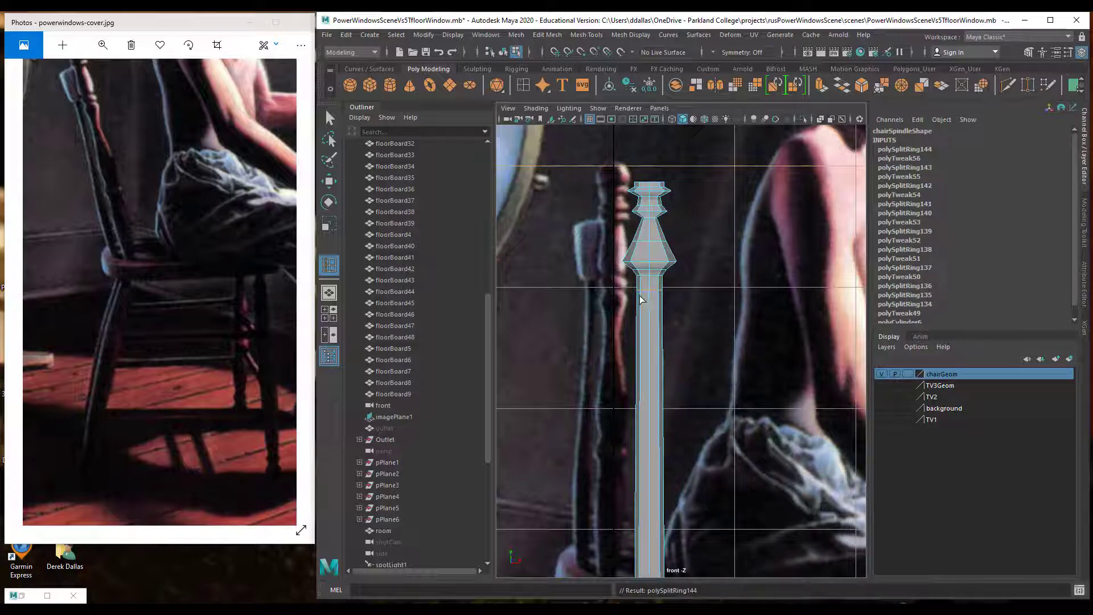
{"action": "left_click_drag", "start_coordinate": [640, 296], "coordinate": [641, 337]}
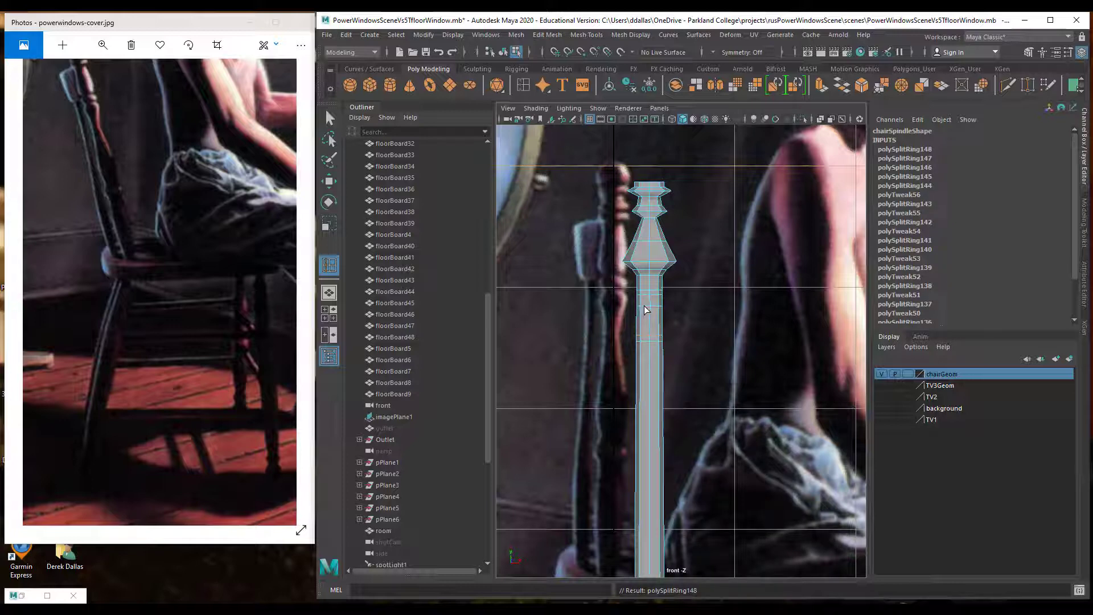
Scale the middle new edge loop outward to form a second bulb, fine-tuning its width in smooth preview.
{"action": "key", "text": "q"}
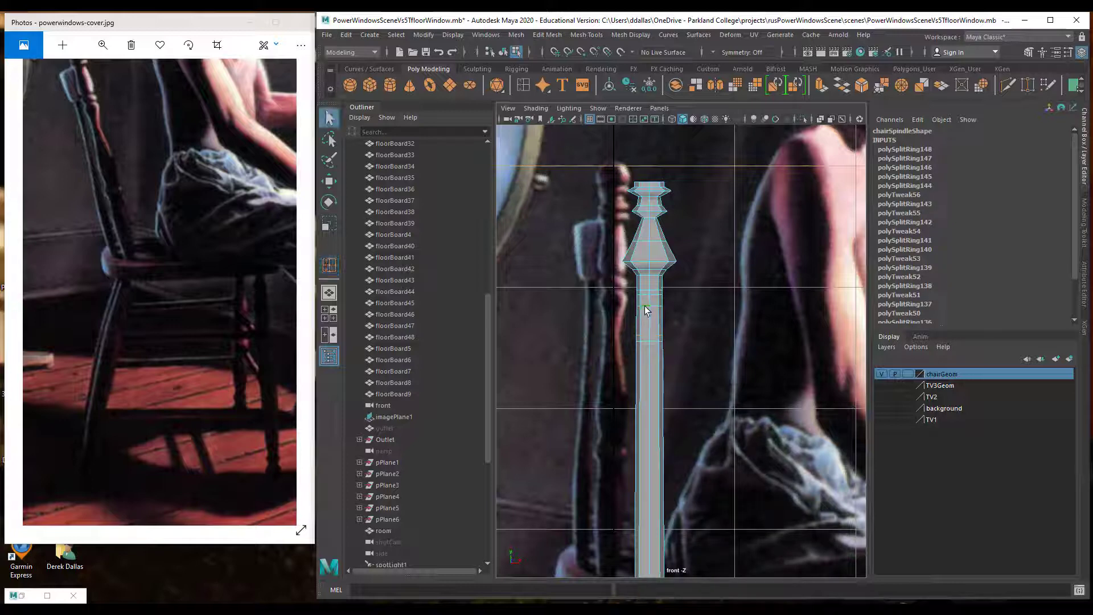
{"action": "key", "text": "r"}
{"action": "mouse_move", "coordinate": [655, 308]}
{"action": "left_mouse_down"}
{"action": "mouse_move", "coordinate": [667, 307]}
{"action": "mouse_move", "coordinate": [659, 317]}
{"action": "left_mouse_up"}
{"action": "key", "text": "3"}
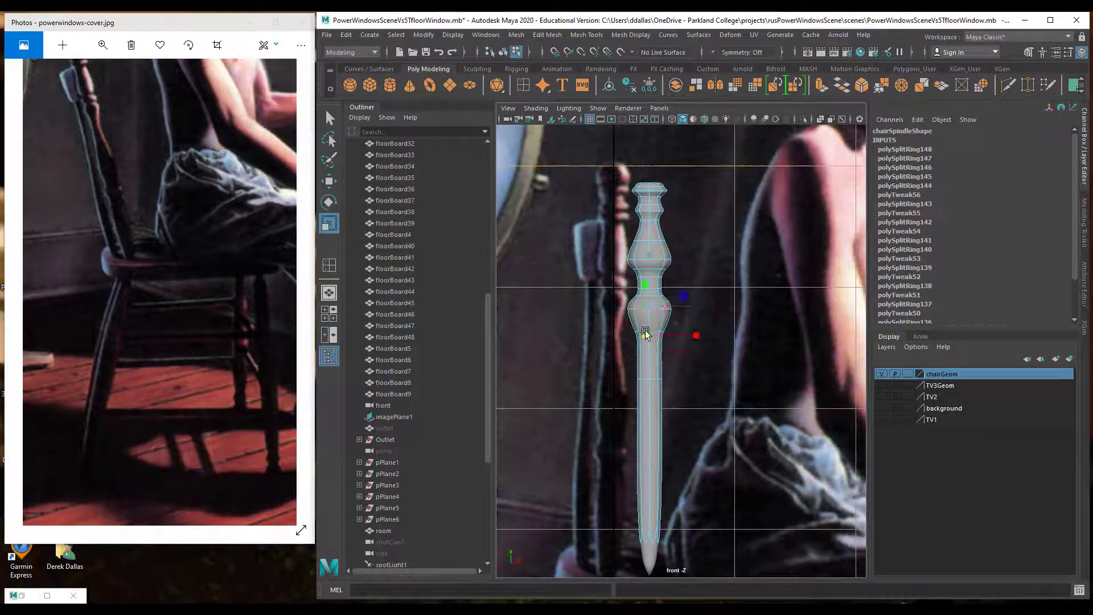
{"action": "double_click", "coordinate": [642, 336]}
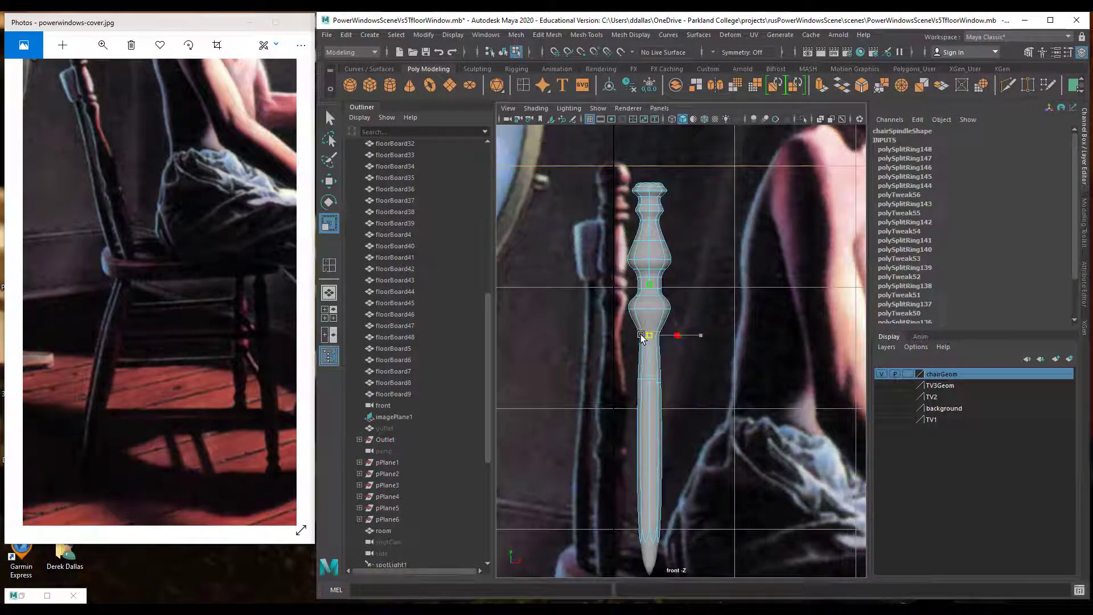
{"action": "left_click_drag", "start_coordinate": [642, 335], "coordinate": [645, 307]}
{"action": "double_click", "coordinate": [641, 308]}
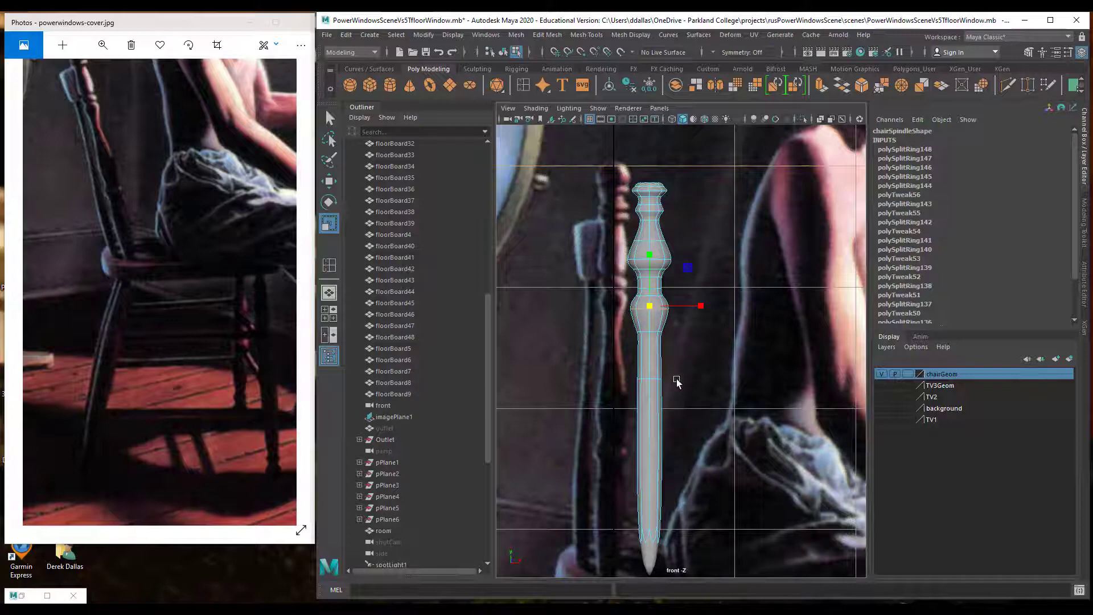
{"action": "left_click", "coordinate": [647, 377]}
{"action": "left_click_drag", "start_coordinate": [645, 342], "coordinate": [637, 340]}
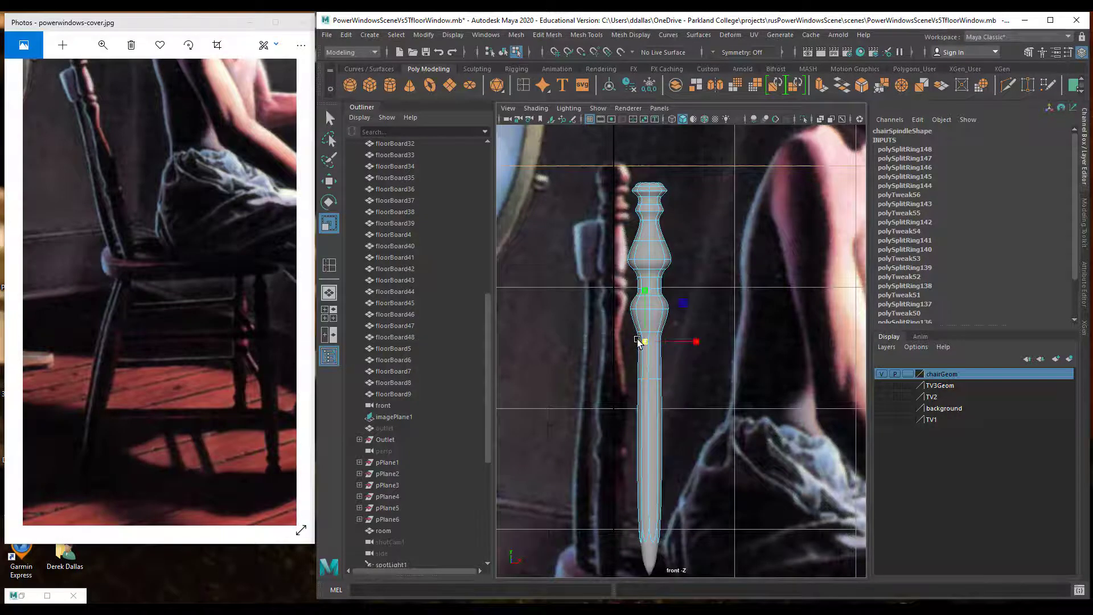
{"action": "key", "text": "ctrl+z"}
{"action": "left_click", "coordinate": [654, 380], "text": "shift"}
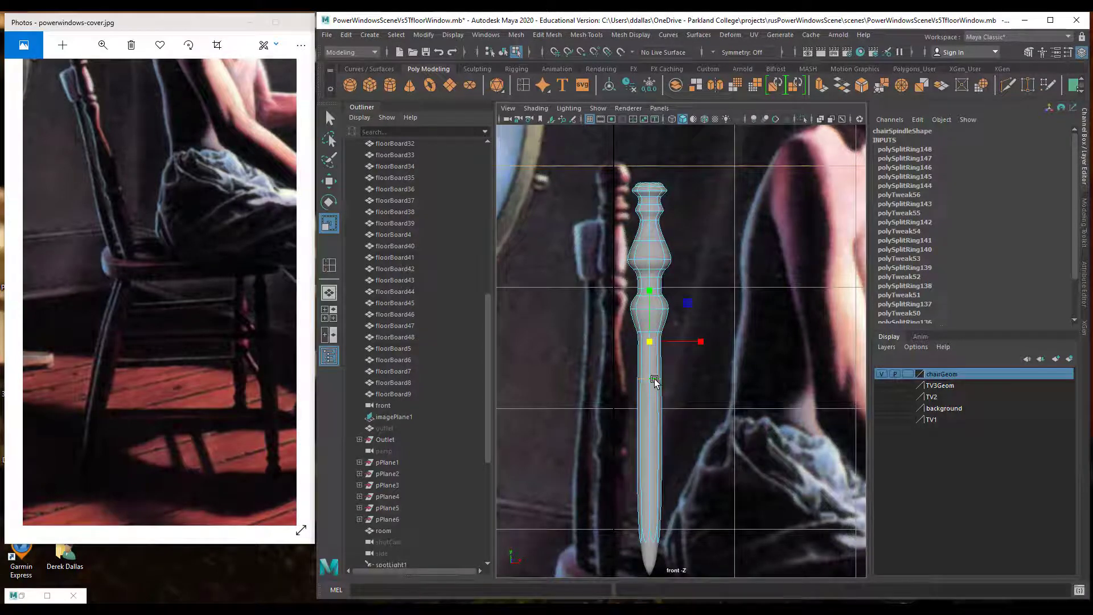
Insert two closely spaced edge loops further down the unsmoothed shaft and scale the upper one outward for a third bulb.
{"action": "key", "text": "1"}
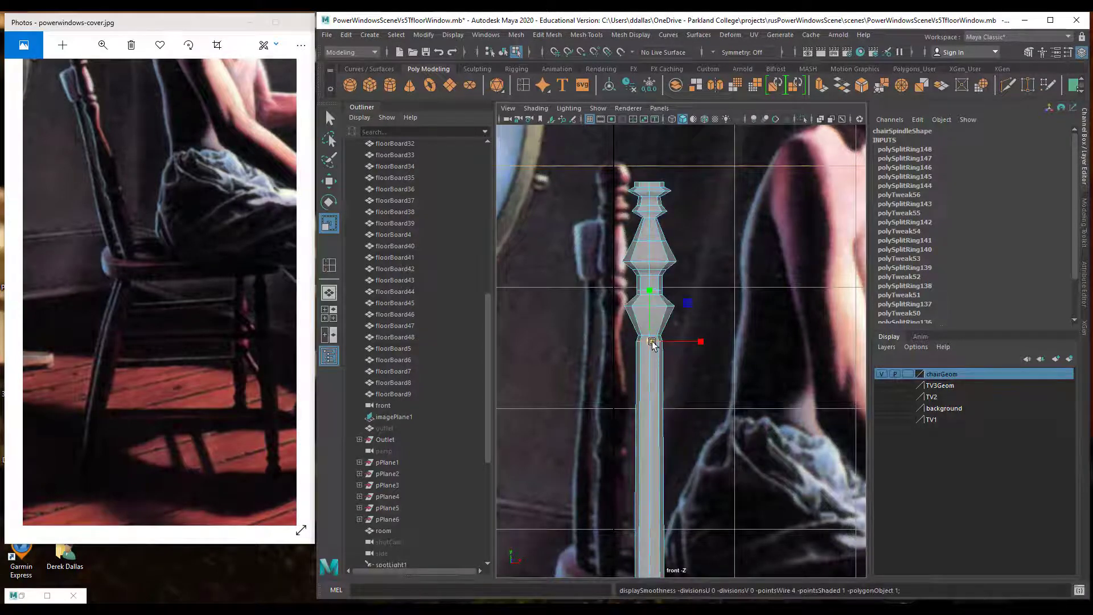
{"action": "left_click_drag", "start_coordinate": [652, 342], "coordinate": [647, 436]}
{"action": "key", "text": "y"}
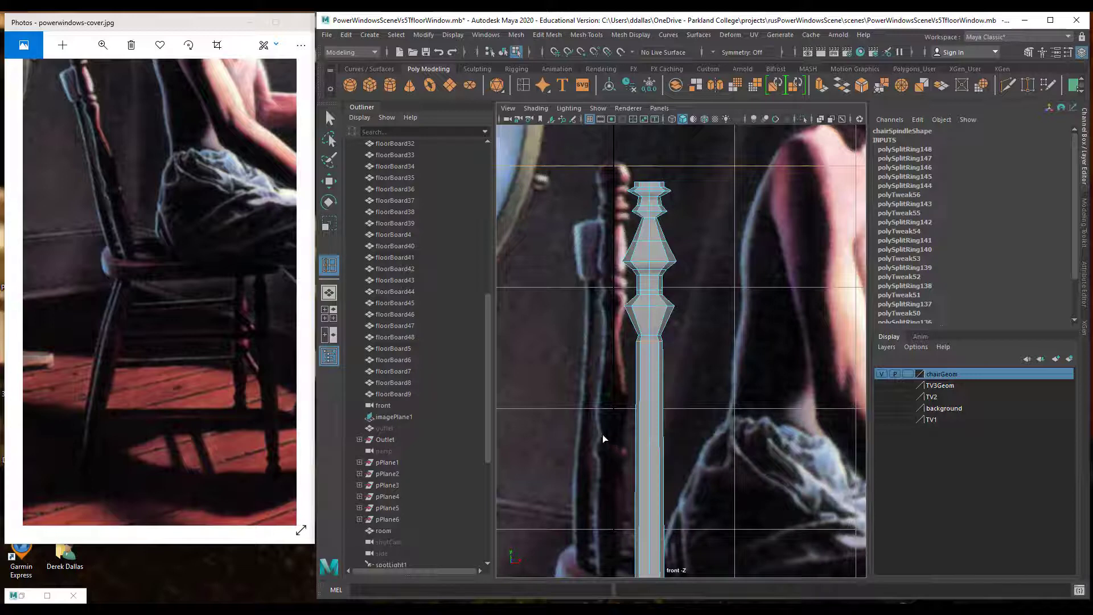
{"action": "left_click", "coordinate": [640, 441]}
{"action": "left_click", "coordinate": [640, 434]}
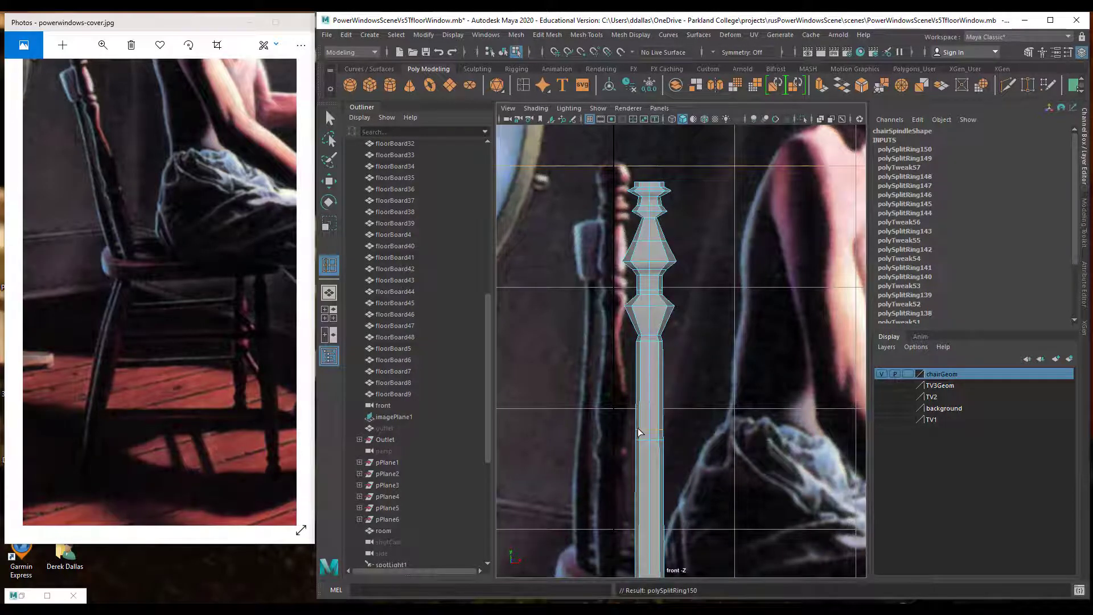
{"action": "key", "text": "r"}
{"action": "left_click_drag", "start_coordinate": [650, 431], "coordinate": [672, 431]}
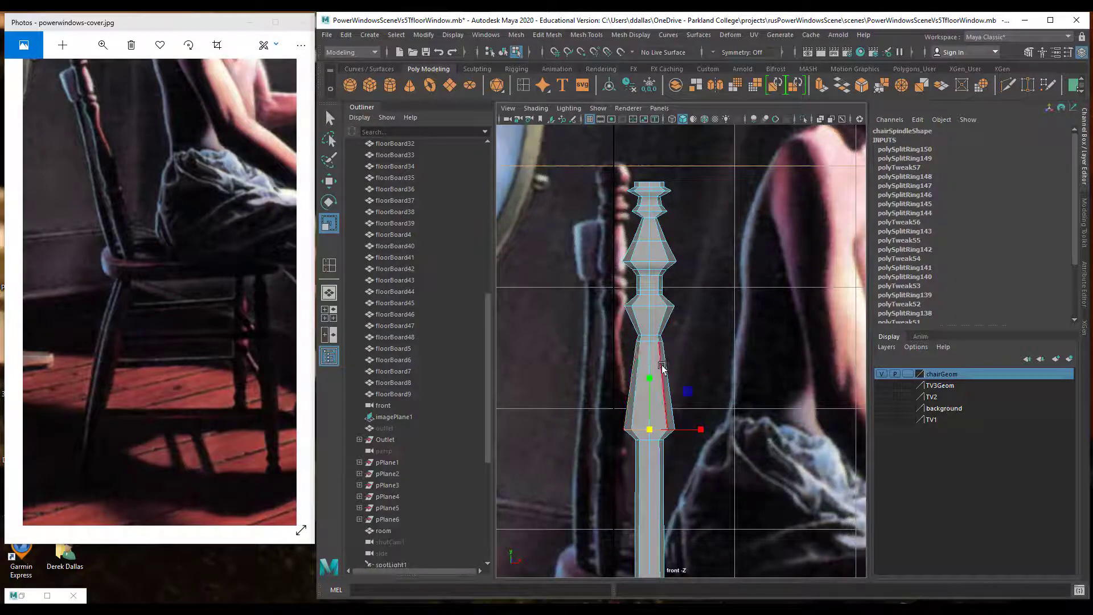
Insert an edge loop partway up the taper above the third bulb and scale it inward, checking the smooth preview.
{"action": "key", "text": "g"}
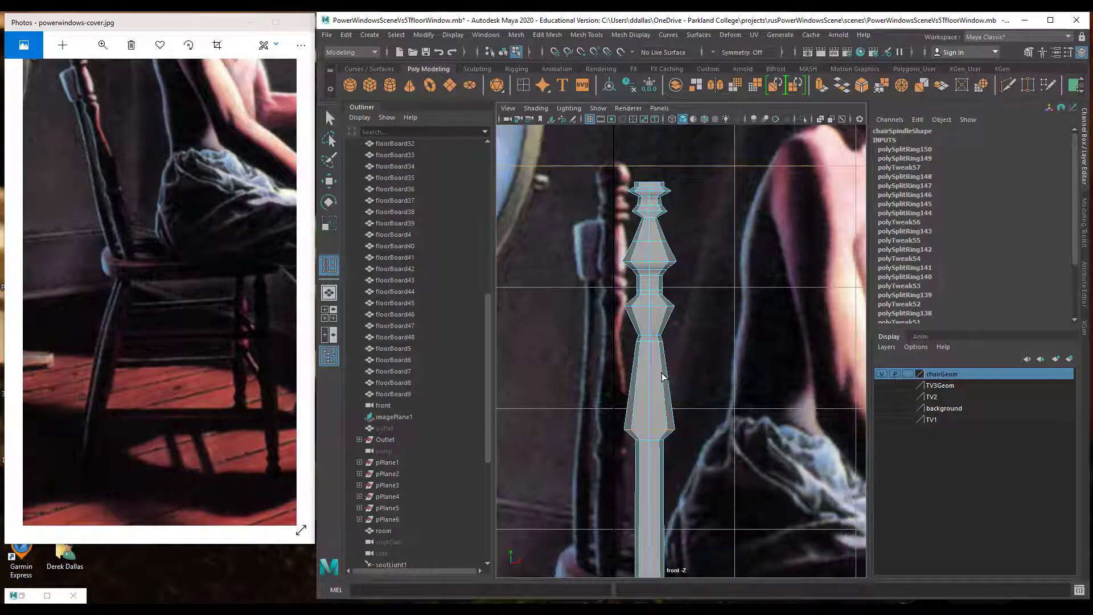
{"action": "left_click", "coordinate": [665, 376]}
{"action": "key", "text": "r"}
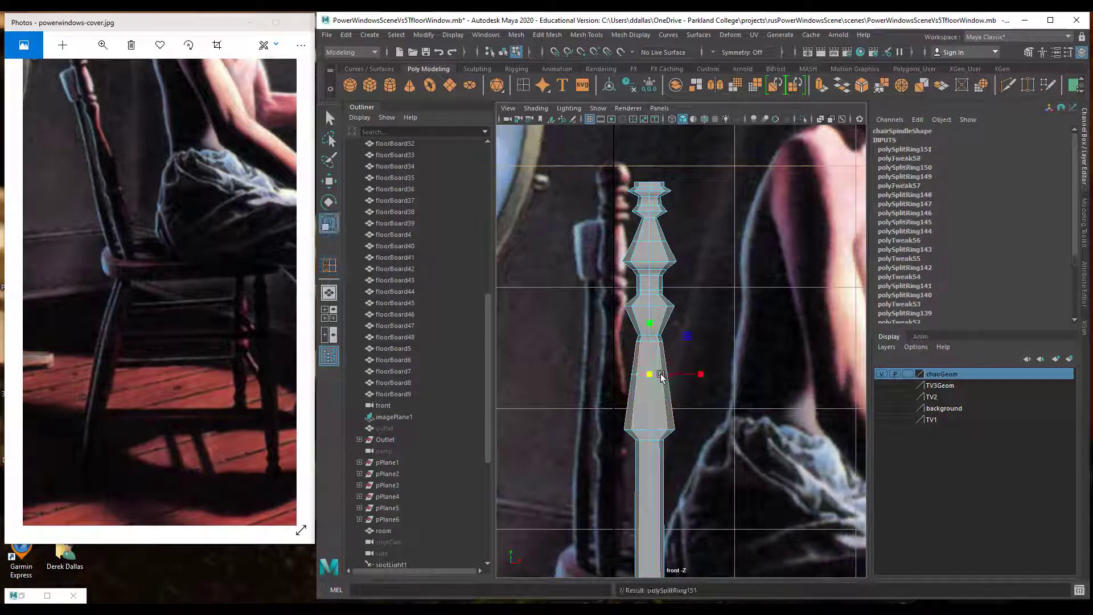
{"action": "left_click_drag", "start_coordinate": [649, 374], "coordinate": [645, 376]}
{"action": "key", "text": "3"}
Widen the third bulb's widest edge loop slightly in smooth preview and return to the unsmoothed display.
{"action": "double_click", "coordinate": [642, 429]}
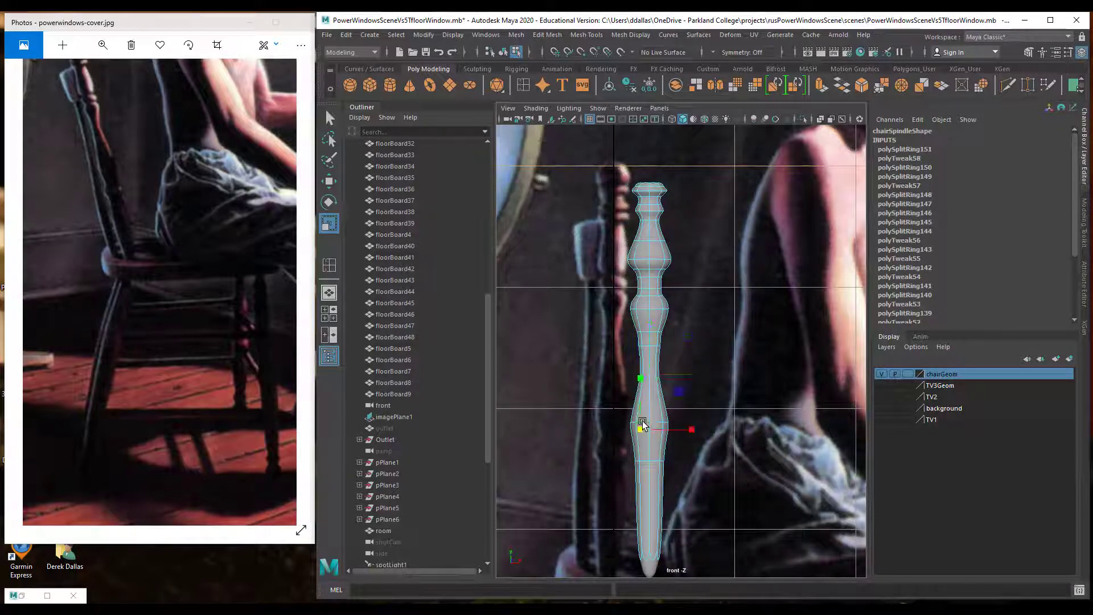
{"action": "left_click_drag", "start_coordinate": [652, 433], "coordinate": [656, 433]}
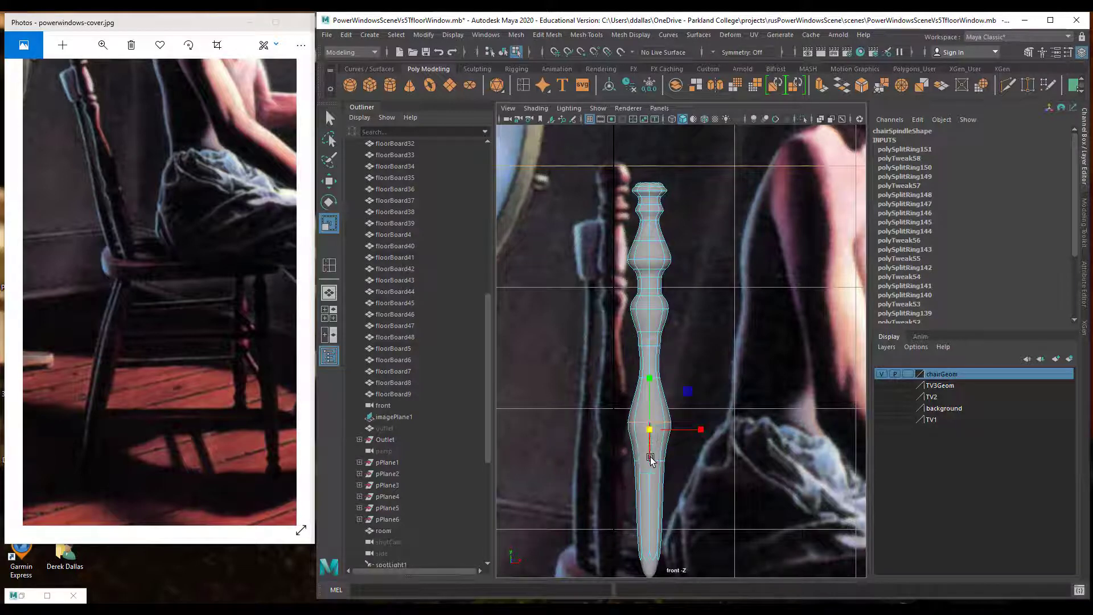
{"action": "key", "text": "1"}
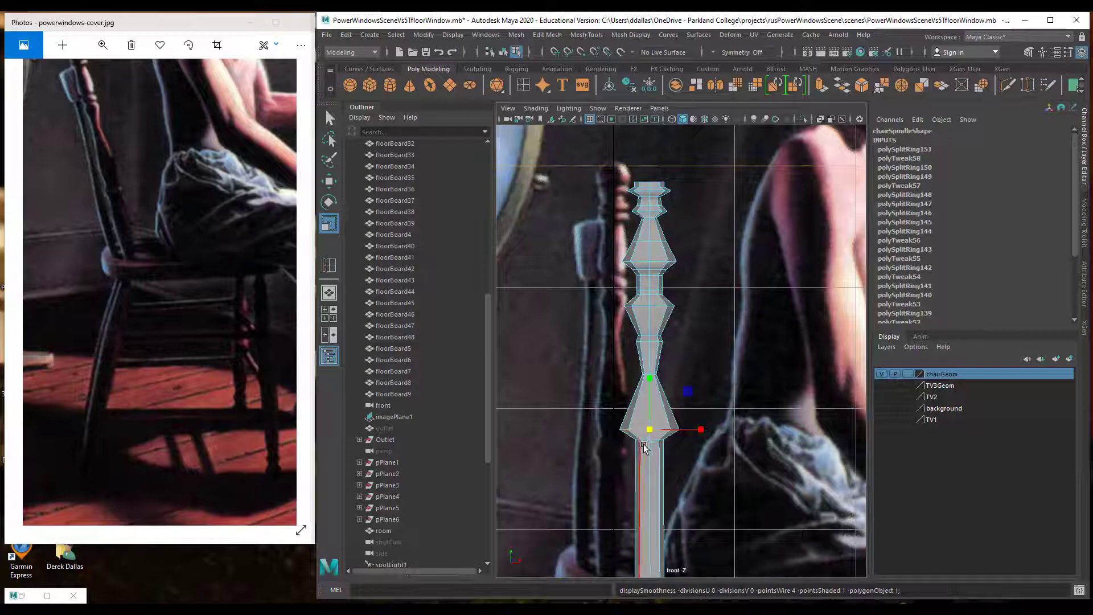
Insert three closely spaced edge loops in the shaft directly below the third bulb.
{"action": "key", "text": "y"}
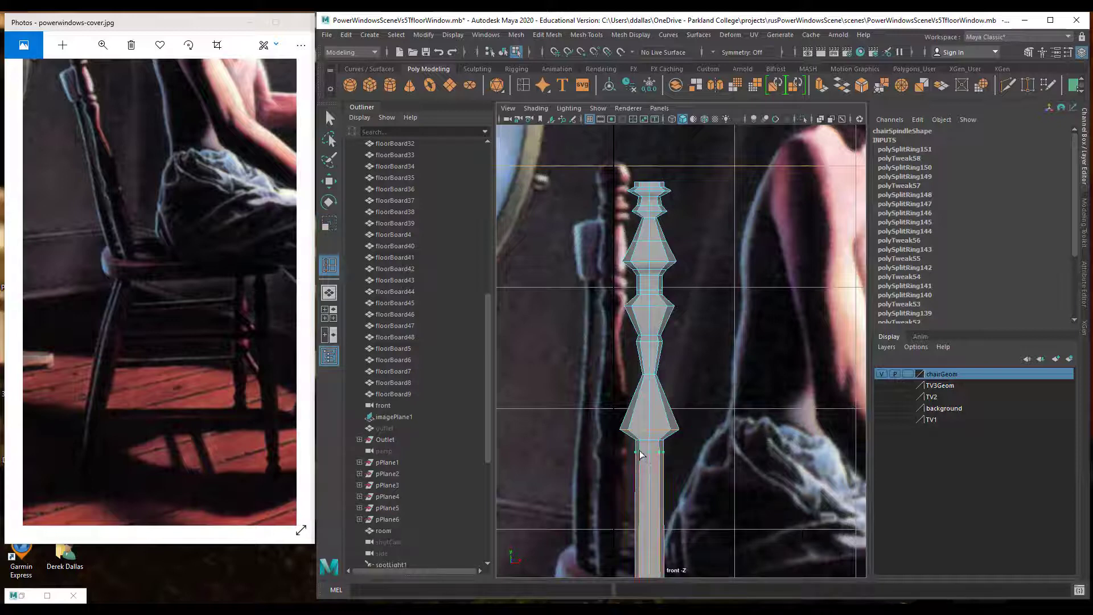
{"action": "left_click", "coordinate": [642, 449]}
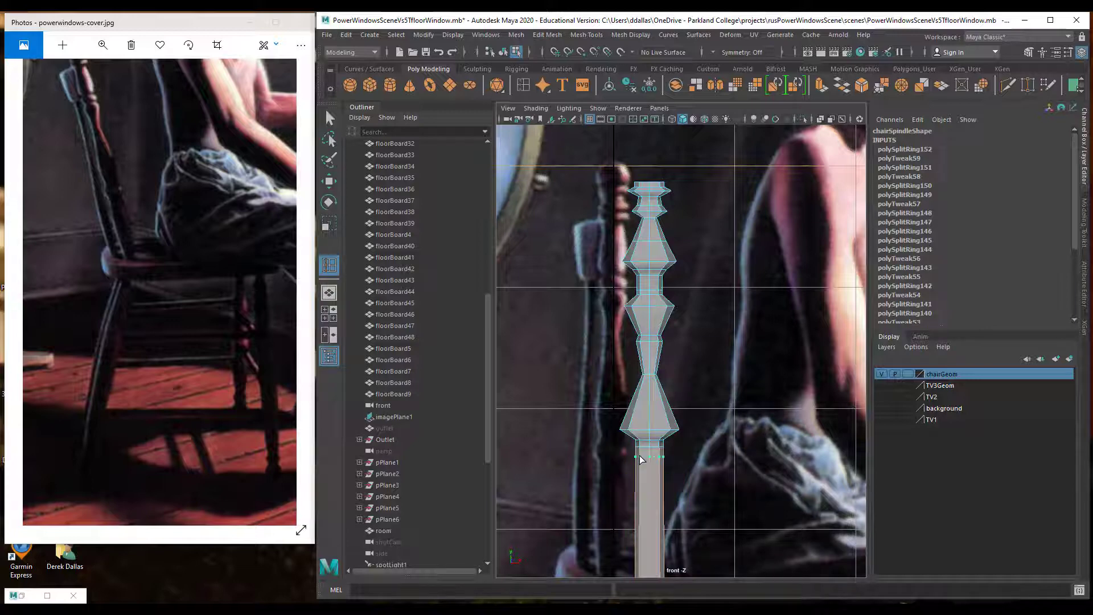
{"action": "left_click", "coordinate": [642, 459]}
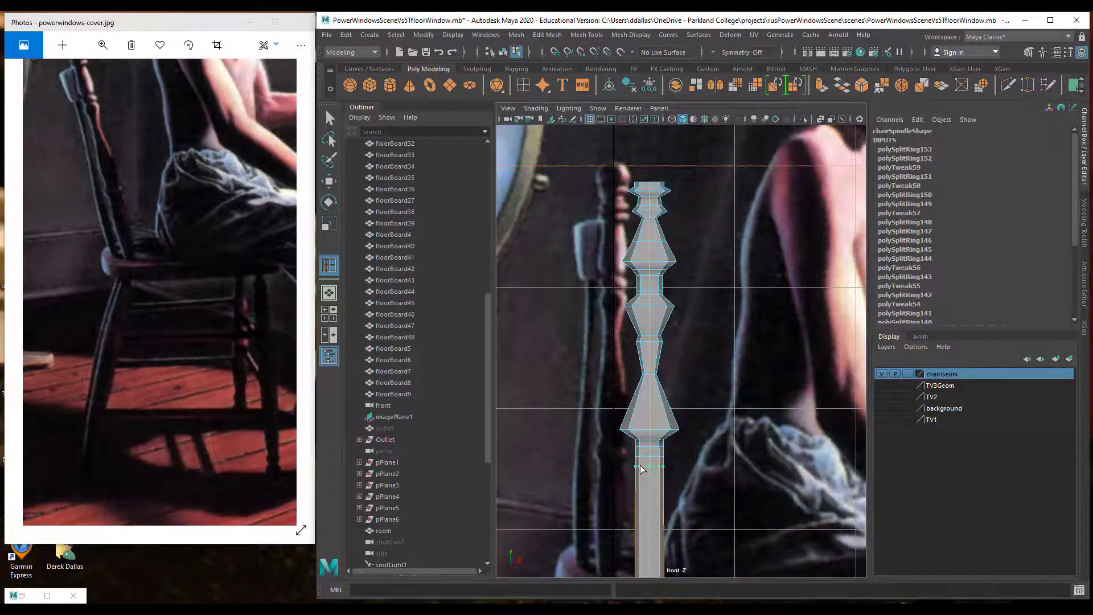
{"action": "left_click", "coordinate": [642, 467]}
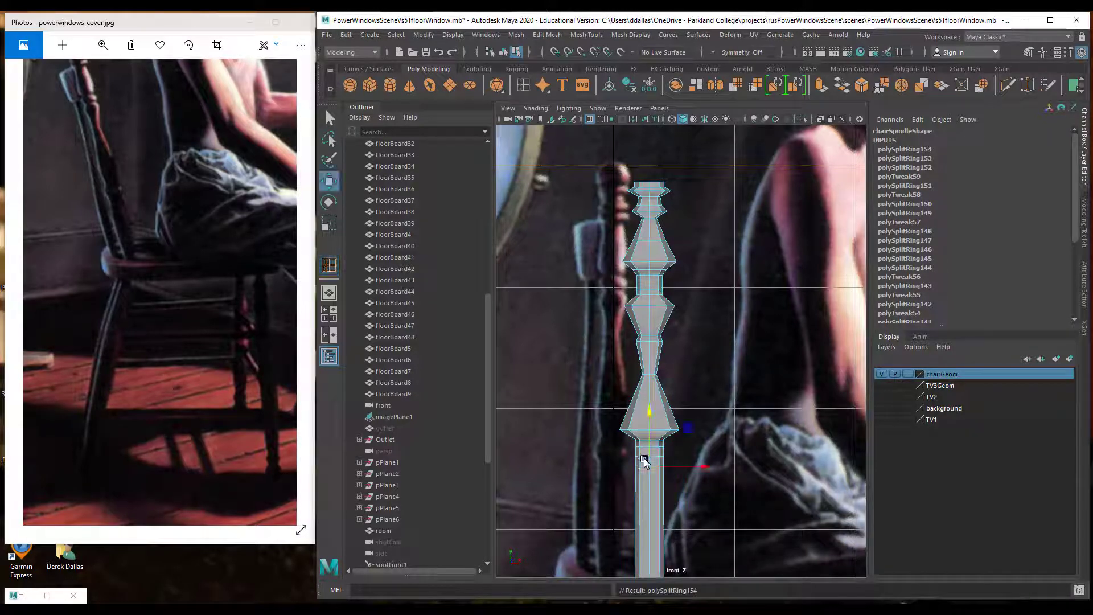
Scale the middle of the three new edge loops outward in smooth preview to form a narrow ring.
{"action": "key", "text": "w"}
{"action": "double_click", "coordinate": [656, 455]}
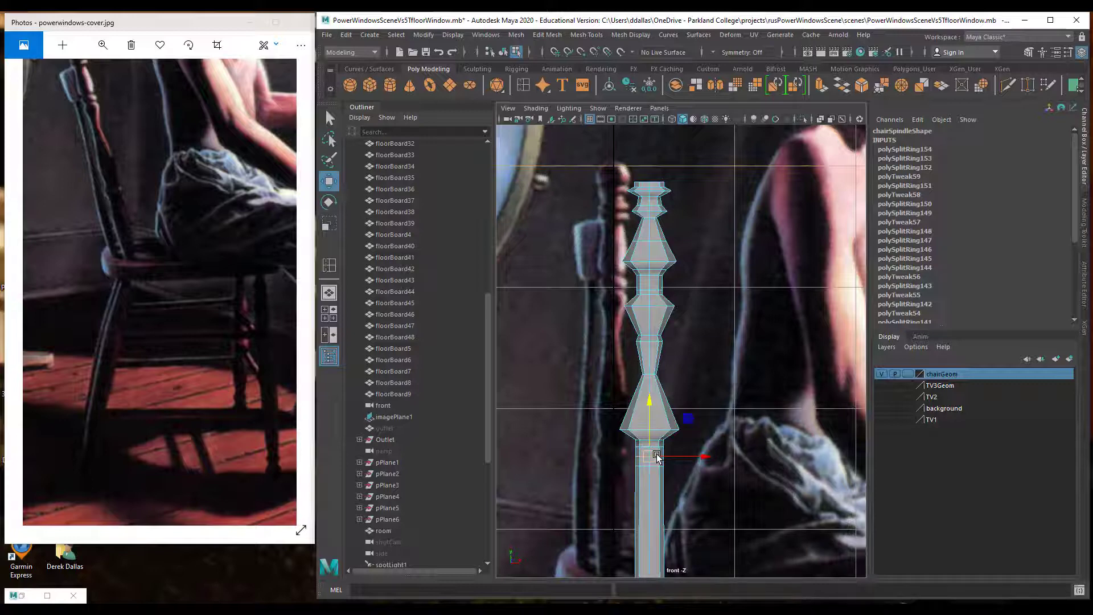
{"action": "key", "text": "3"}
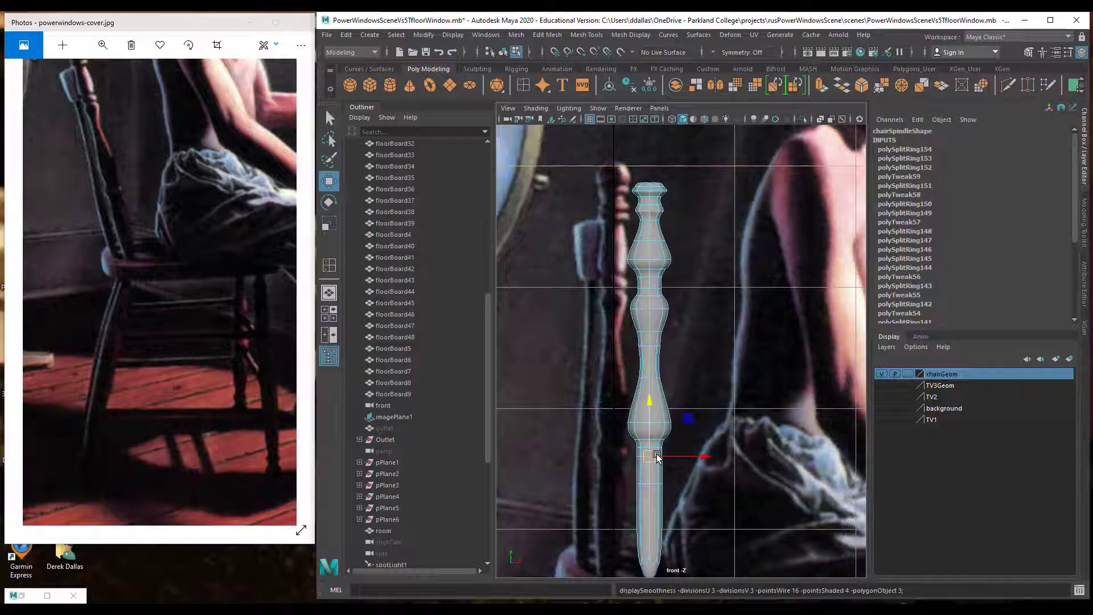
{"action": "key", "text": "r"}
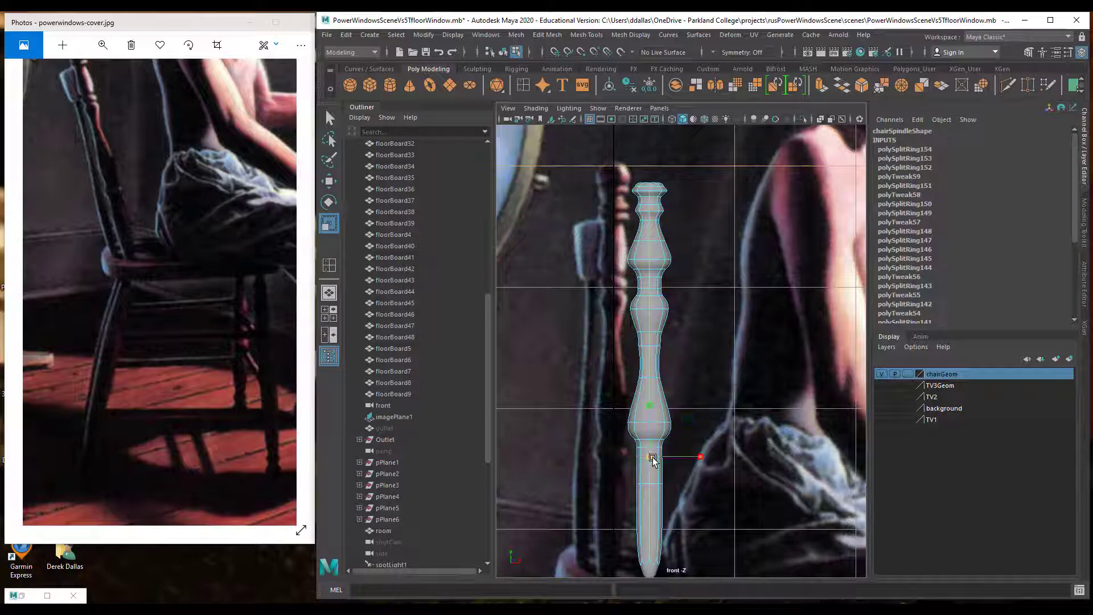
{"action": "left_click_drag", "start_coordinate": [655, 456], "coordinate": [675, 462]}
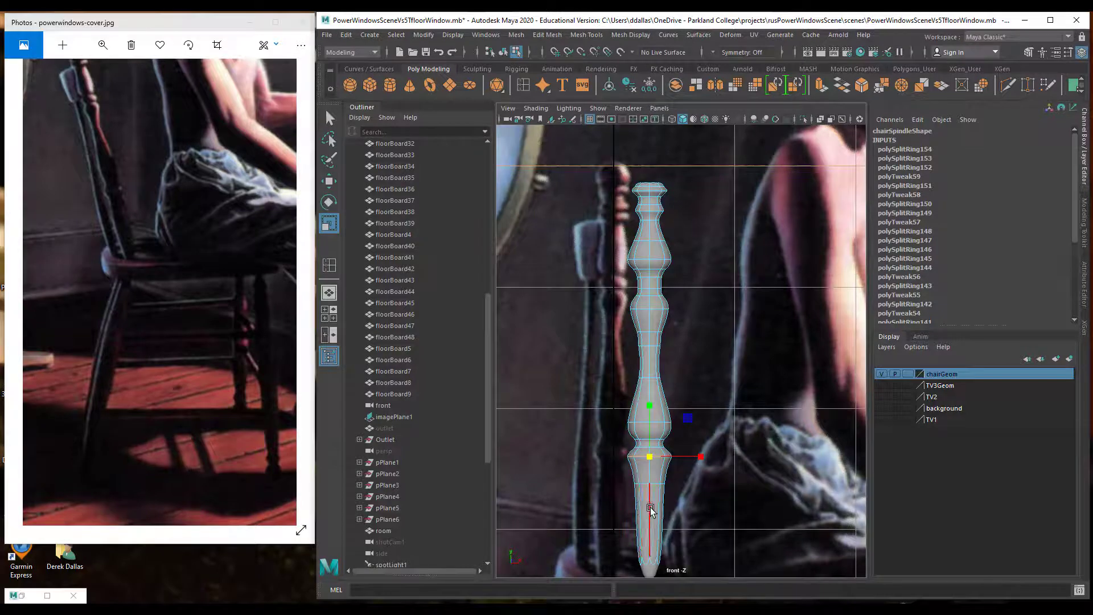
Insert an edge loop in the shaft below the narrow ring and adjust its height in the unsmoothed display.
{"action": "key", "text": "g"}
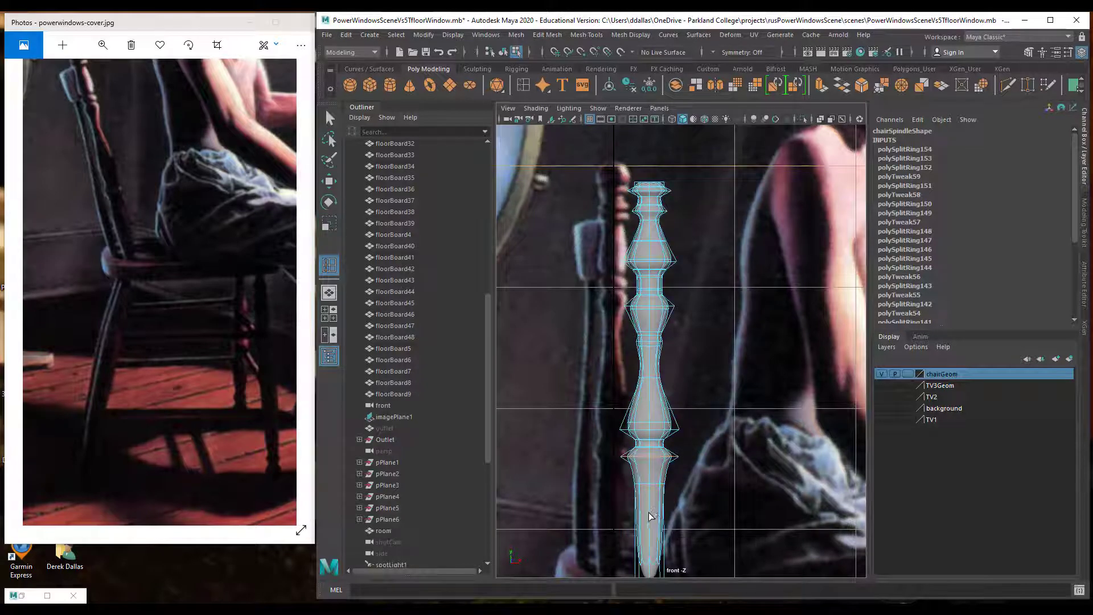
{"action": "left_click", "coordinate": [653, 516]}
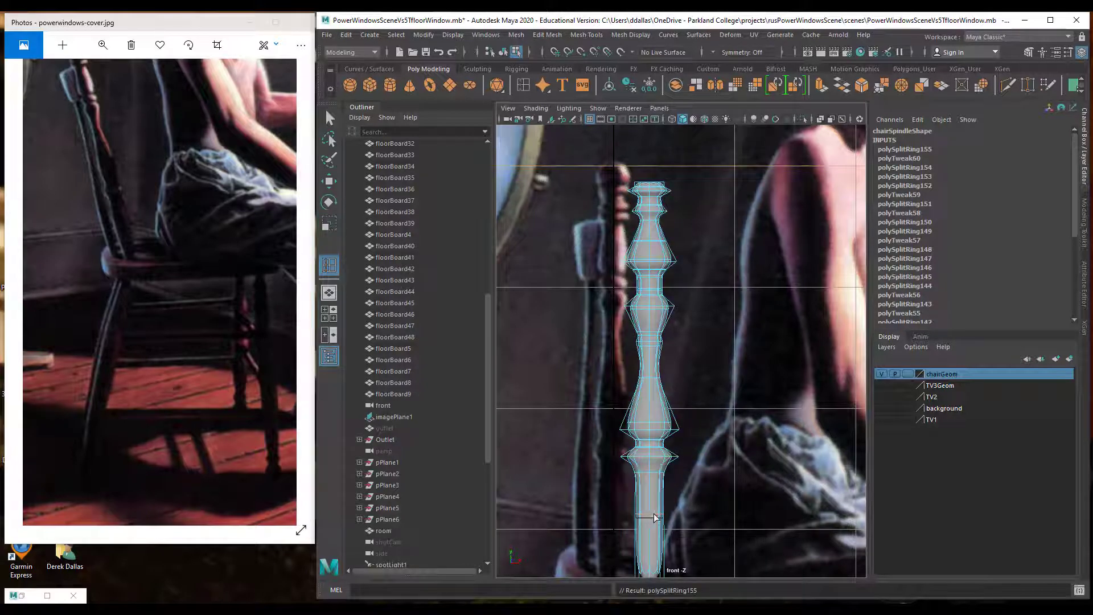
{"action": "key", "text": "w"}
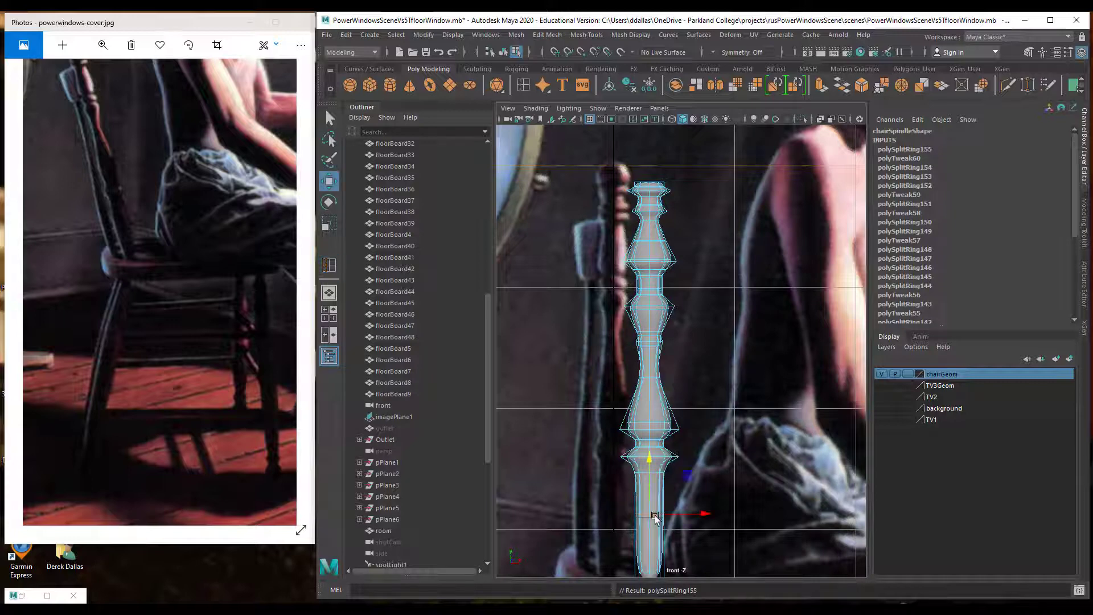
{"action": "key", "text": "3"}
{"action": "key", "text": "1"}
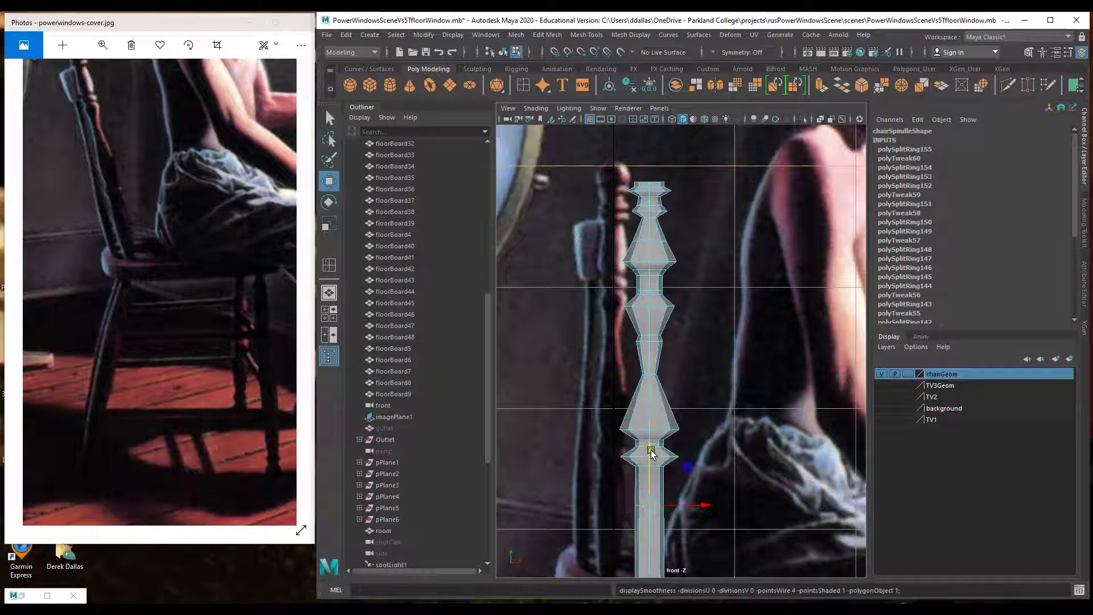
{"action": "left_click_drag", "start_coordinate": [652, 453], "coordinate": [652, 461]}
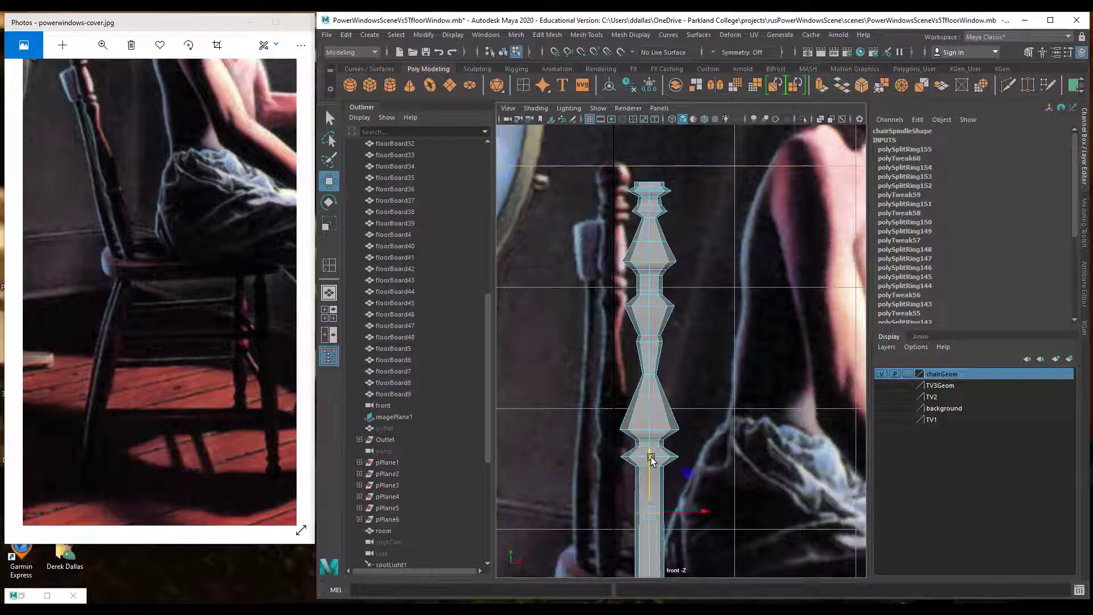
Scale the lower shaft's new edge loop slightly outward and check the swelling in smooth preview.
{"action": "key", "text": "r"}
{"action": "left_click_drag", "start_coordinate": [656, 511], "coordinate": [661, 512]}
{"action": "key", "text": "3"}
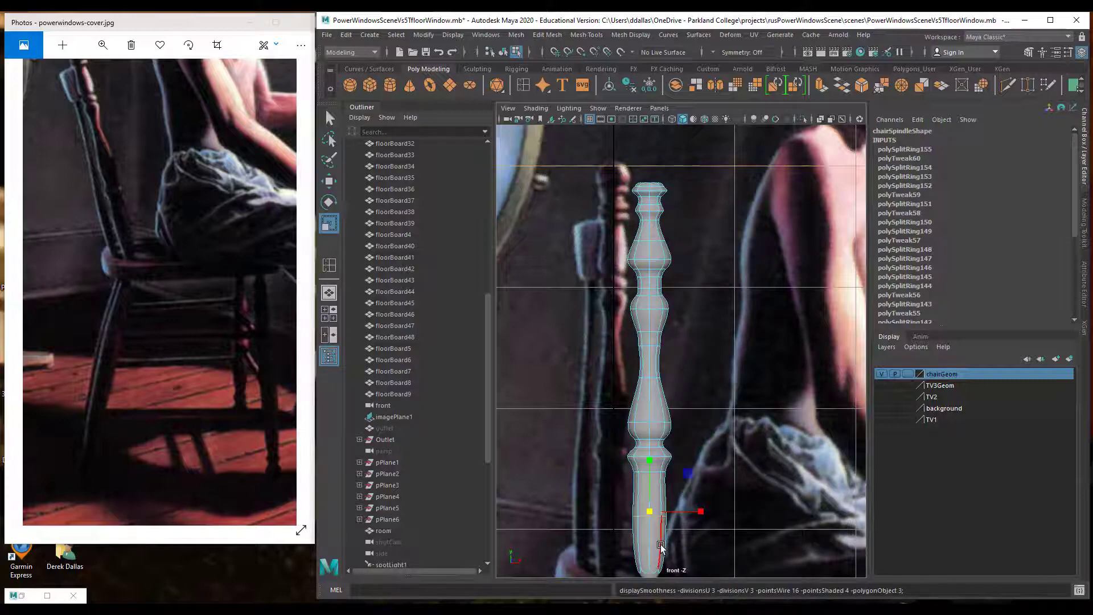
Delete the cap face at the lower end of the unsmoothed chair spindle, working from below in the perspective view.
{"action": "middle_click_drag", "start_coordinate": [660, 541], "coordinate": [653, 464], "text": "alt"}
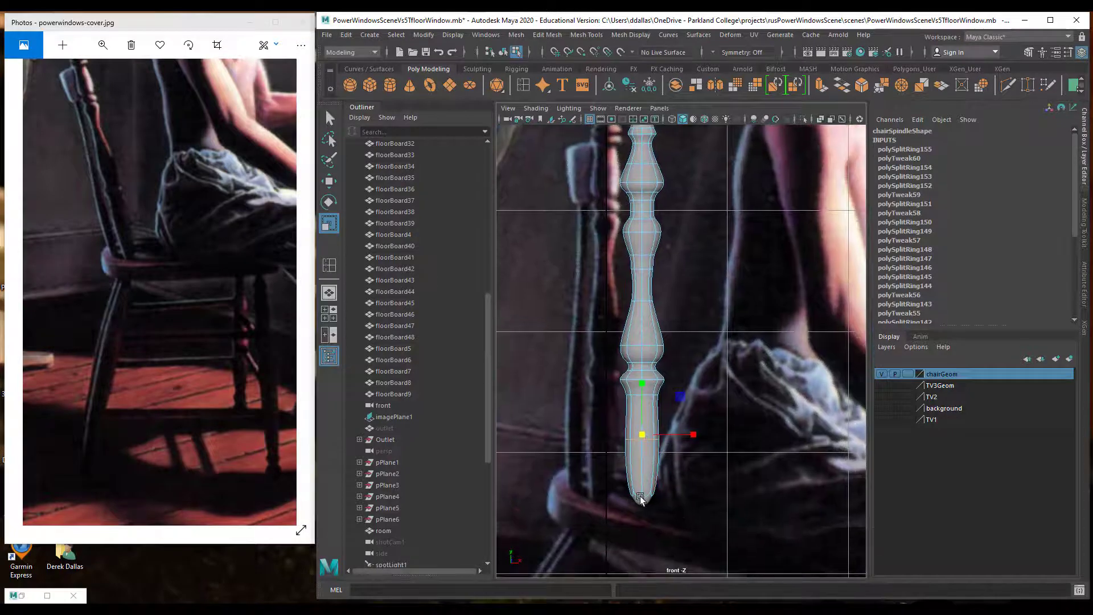
{"action": "key", "text": "1"}
{"action": "left_click_drag", "start_coordinate": [641, 499], "coordinate": [650, 503]}
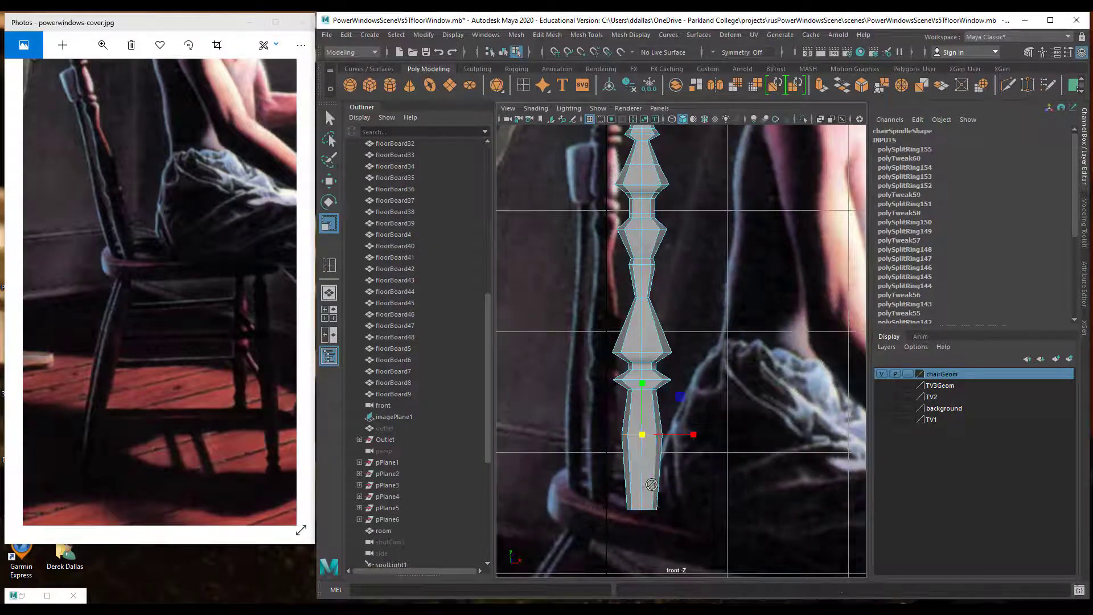
{"action": "key", "text": "space"}
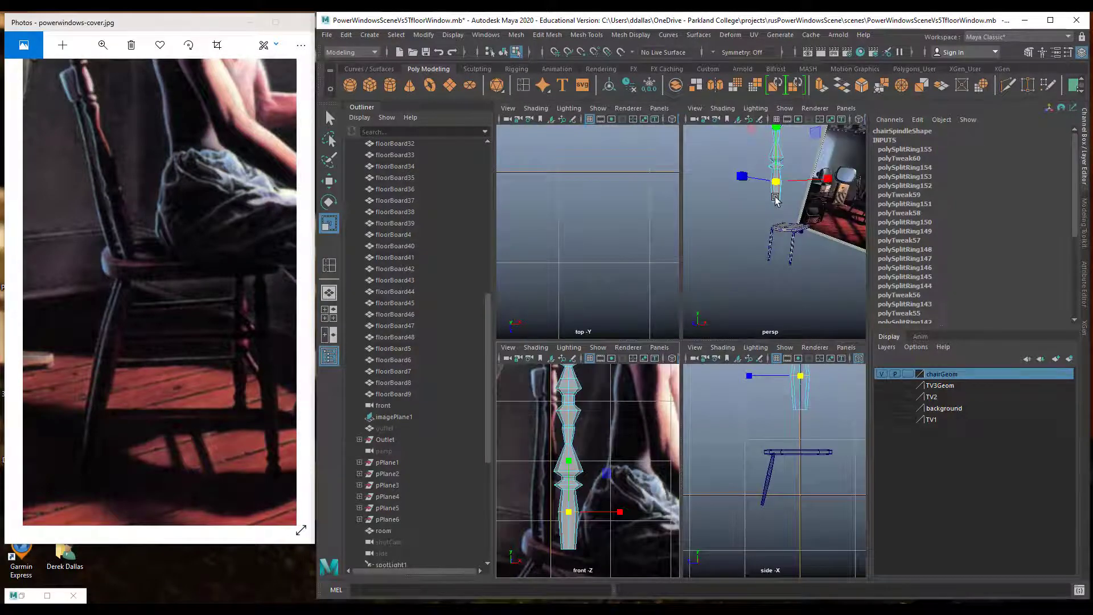
{"action": "key", "text": "f"}
{"action": "left_click_drag", "start_coordinate": [779, 278], "coordinate": [760, 187], "text": "alt"}
{"action": "right_click_drag", "start_coordinate": [766, 209], "coordinate": [743, 201], "text": "alt"}
{"action": "left_click_drag", "start_coordinate": [766, 220], "coordinate": [775, 240], "text": "alt"}
{"action": "right_click_drag", "start_coordinate": [774, 253], "coordinate": [775, 284]}
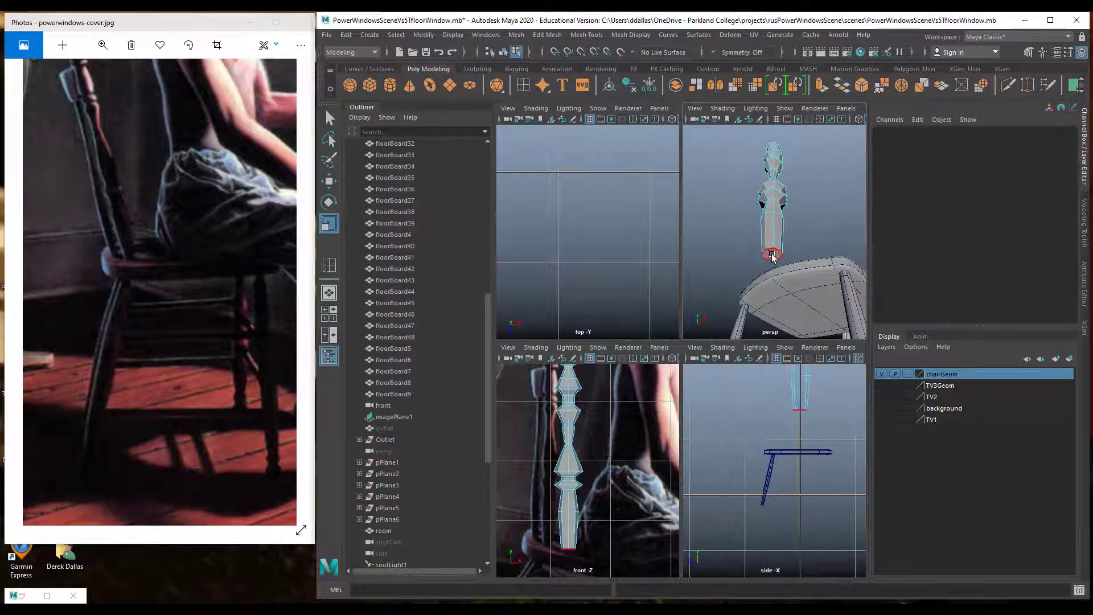
{"action": "left_click", "coordinate": [772, 254]}
{"action": "key", "text": "Delete"}
Show the spindle in smooth preview and delete the cap faces at its upper end.
{"action": "left_click_drag", "start_coordinate": [802, 227], "coordinate": [806, 266], "text": "alt"}
{"action": "middle_click_drag", "start_coordinate": [778, 217], "coordinate": [773, 256], "text": "alt"}
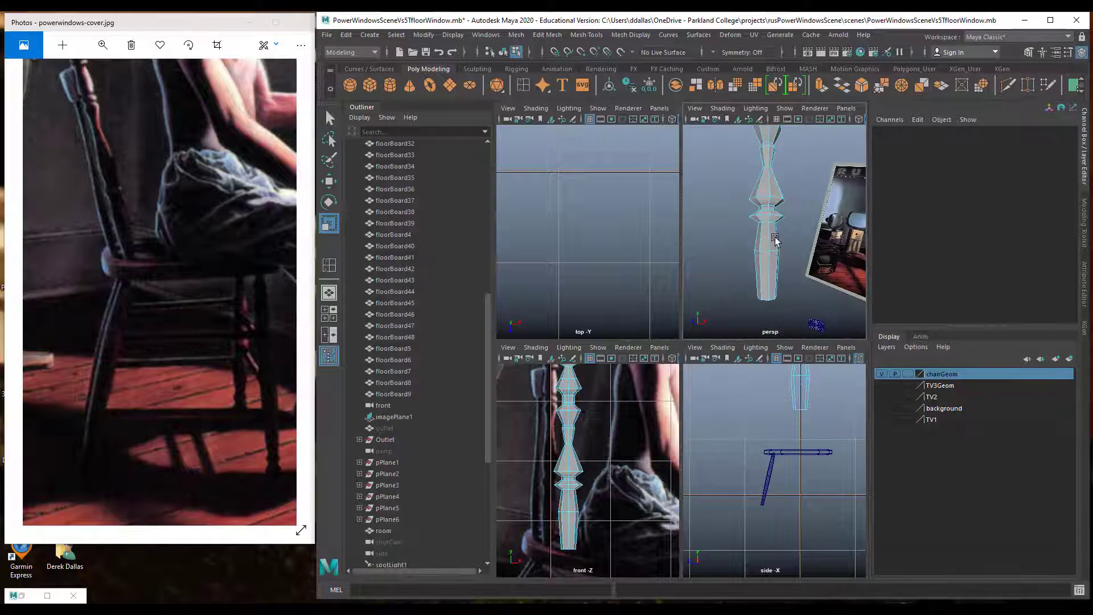
{"action": "key", "text": "3"}
{"action": "left_click_drag", "start_coordinate": [791, 235], "coordinate": [797, 255], "text": "alt"}
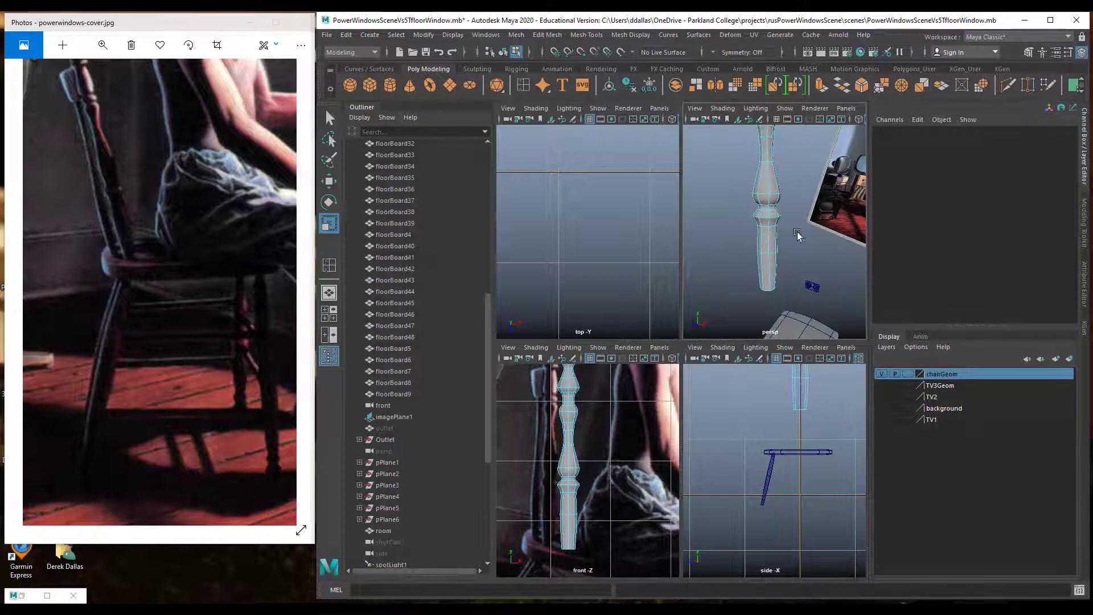
{"action": "left_click_drag", "start_coordinate": [810, 206], "coordinate": [806, 218], "text": "alt"}
{"action": "mouse_move", "coordinate": [799, 194]}
{"action": "middle_mouse_down", "text": "alt"}
{"action": "mouse_move", "coordinate": [803, 251]}
{"action": "mouse_move", "coordinate": [799, 213]}
{"action": "middle_mouse_up", "text": "alt"}
{"action": "left_click_drag", "start_coordinate": [798, 214], "coordinate": [772, 230], "text": "alt"}
{"action": "right_click_drag", "start_coordinate": [771, 229], "coordinate": [803, 215], "text": "alt"}
{"action": "middle_click_drag", "start_coordinate": [800, 212], "coordinate": [829, 239], "text": "alt"}
{"action": "left_click_drag", "start_coordinate": [829, 239], "coordinate": [794, 240], "text": "alt"}
{"action": "left_click", "coordinate": [766, 202]}
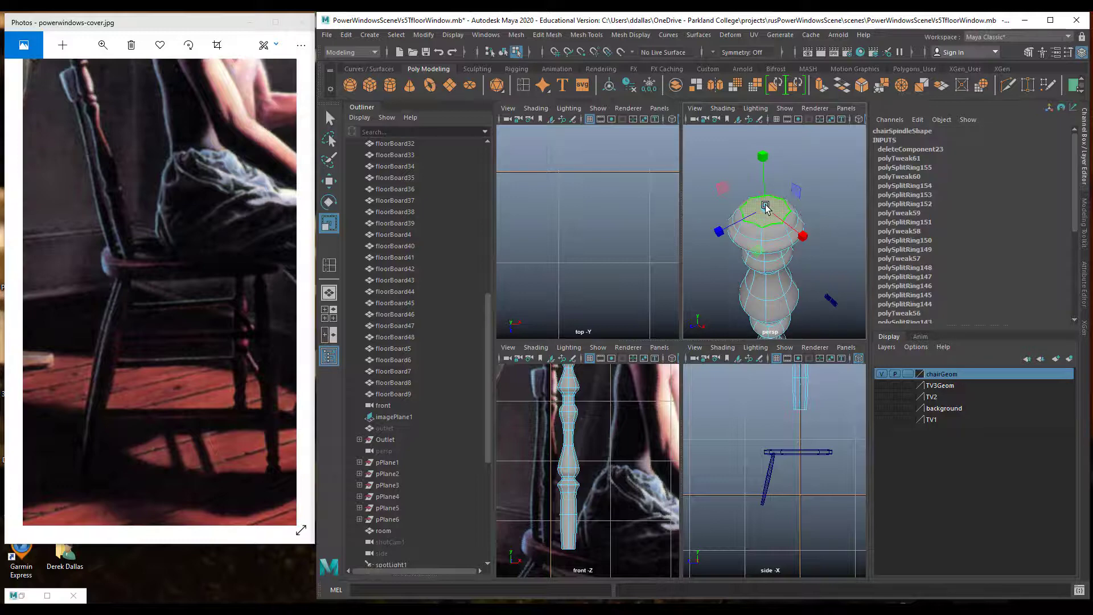
{"action": "right_click_drag", "start_coordinate": [764, 210], "coordinate": [766, 227]}
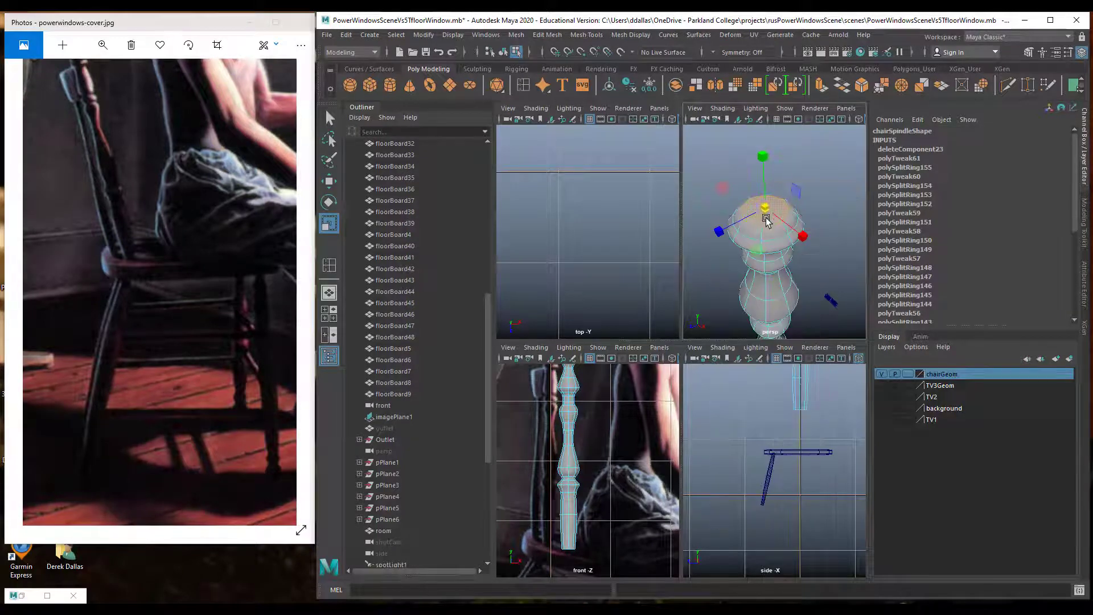
{"action": "key", "text": "Delete"}
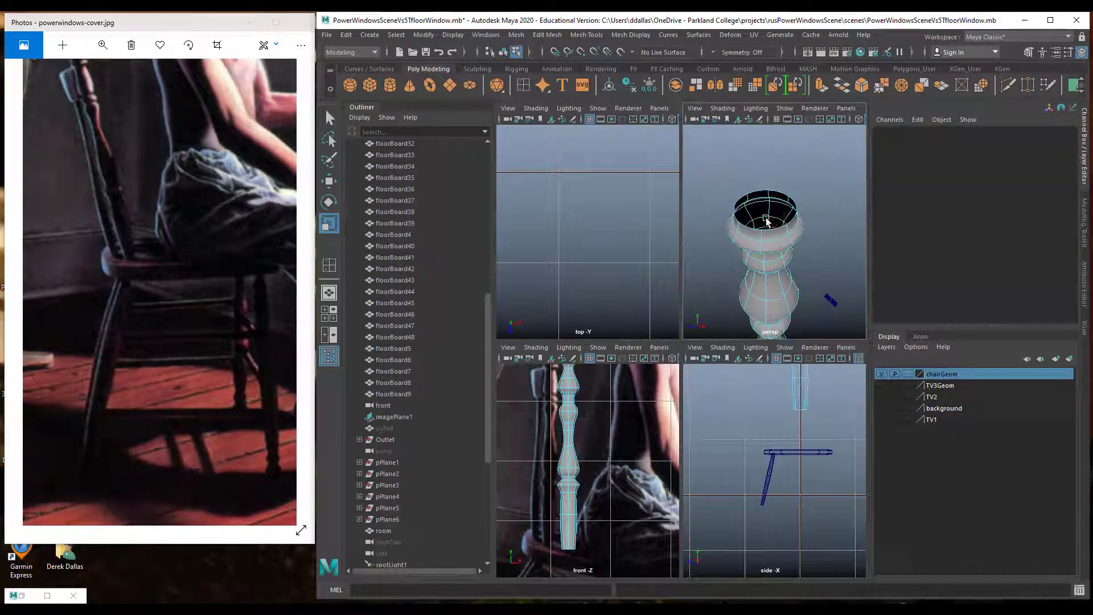
Return the spindle to its unsmoothed display and inspect the open upper end in the perspective view.
{"action": "key", "text": "1"}
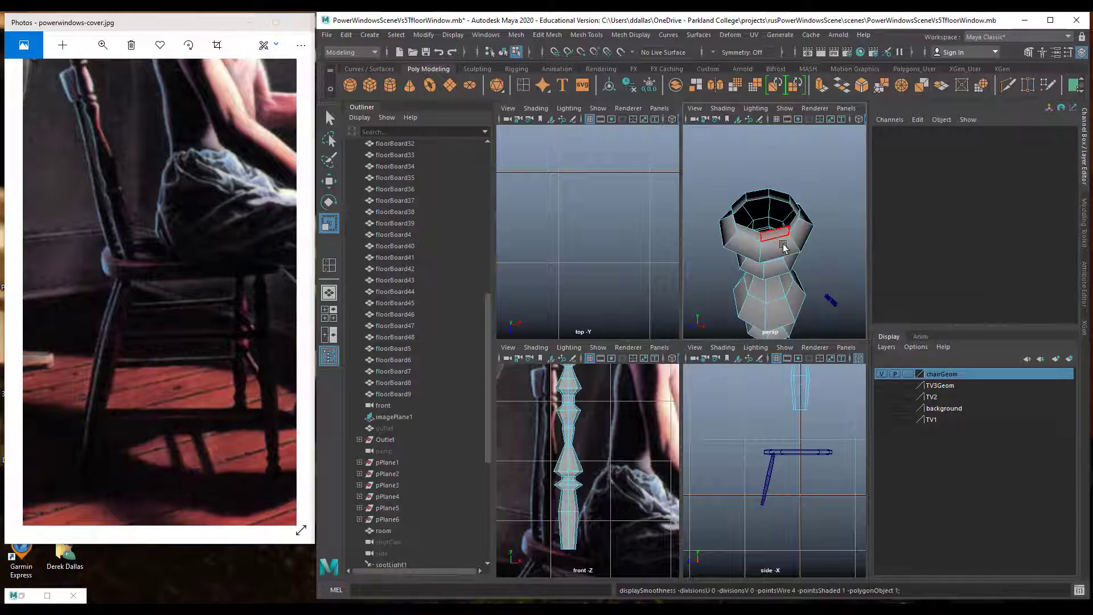
{"action": "left_click_drag", "start_coordinate": [794, 252], "coordinate": [773, 228], "text": "alt"}
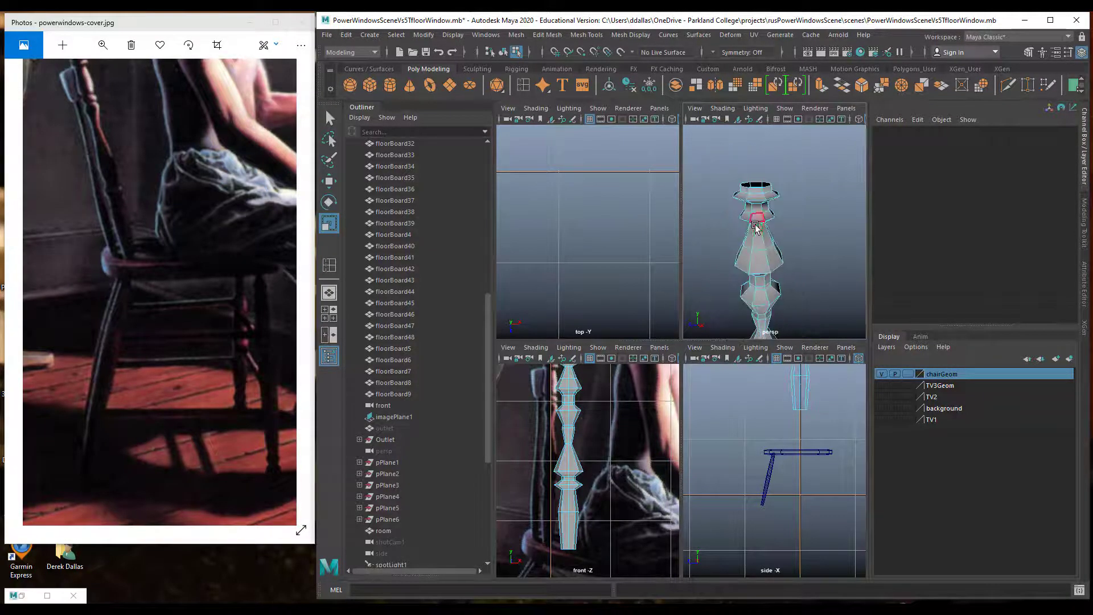
{"action": "key", "text": "space"}
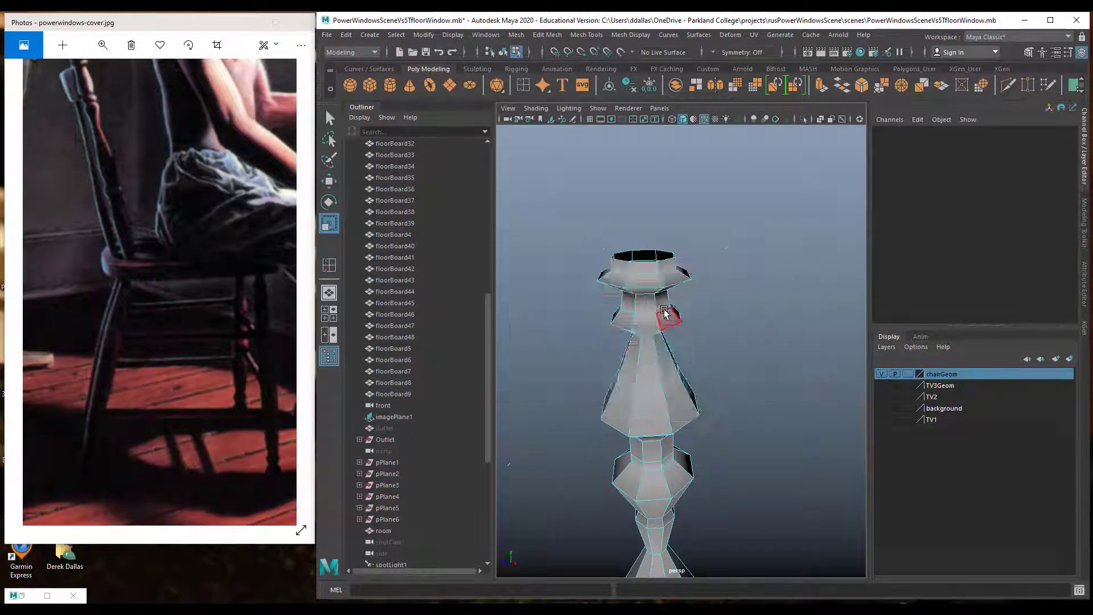
{"action": "key", "text": "space"}
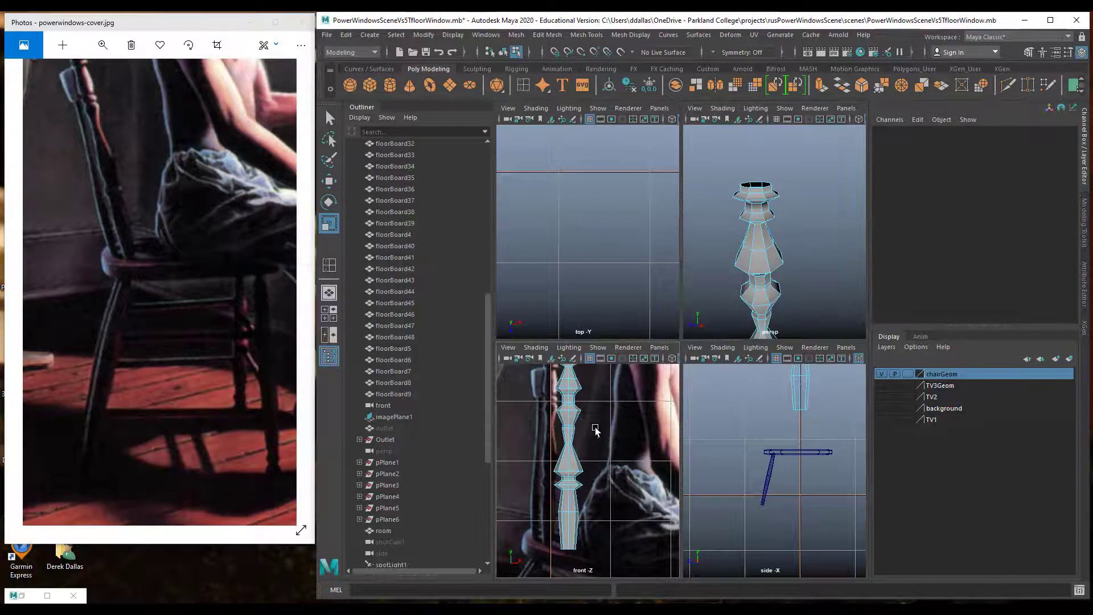
Create a polygon sphere and move it above the chair spindle, to about X 0.417 and Y 6.075.
{"action": "key", "text": "space"}
{"action": "middle_click_drag", "start_coordinate": [663, 251], "coordinate": [670, 294], "text": "alt"}
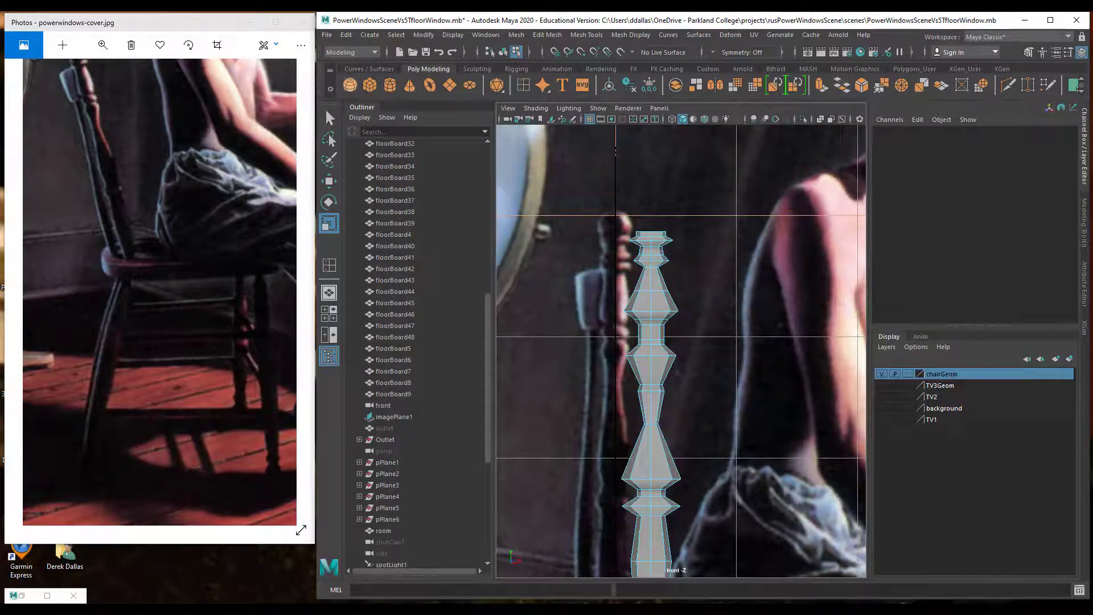
{"action": "left_click", "coordinate": [350, 85]}
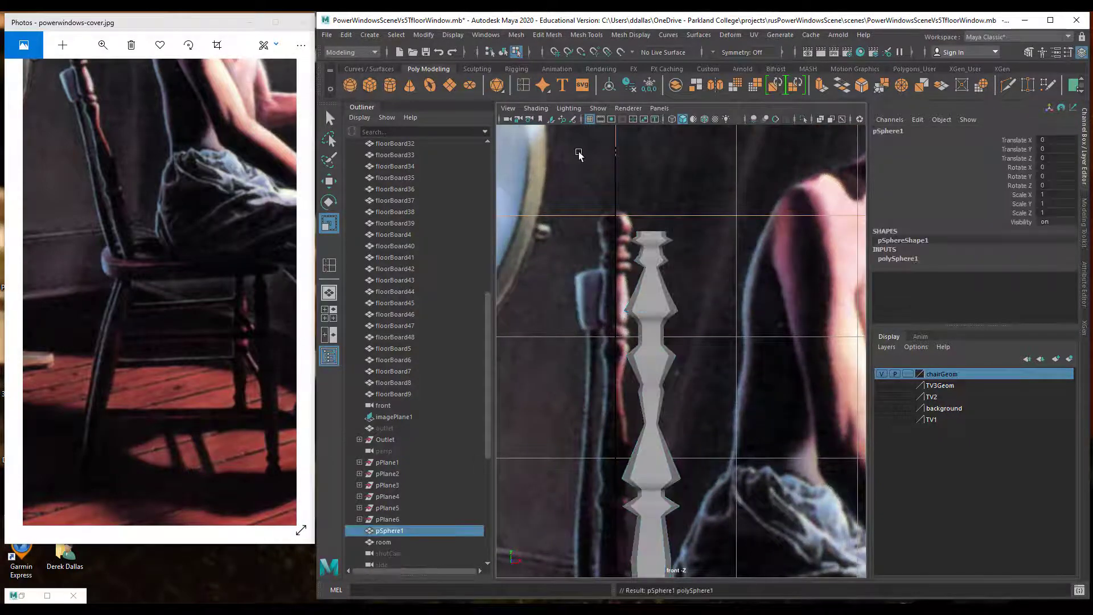
{"action": "key", "text": "w"}
{"action": "scroll", "coordinate": [707, 397], "scroll_direction": "down", "scroll_amount": 5}
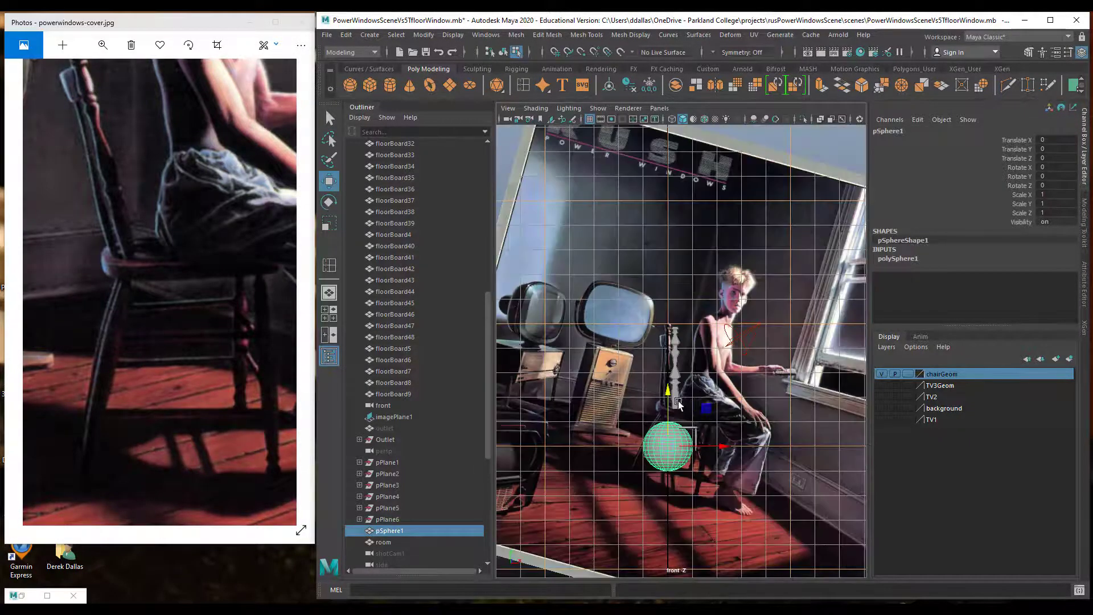
{"action": "left_click_drag", "start_coordinate": [668, 394], "coordinate": [668, 243]}
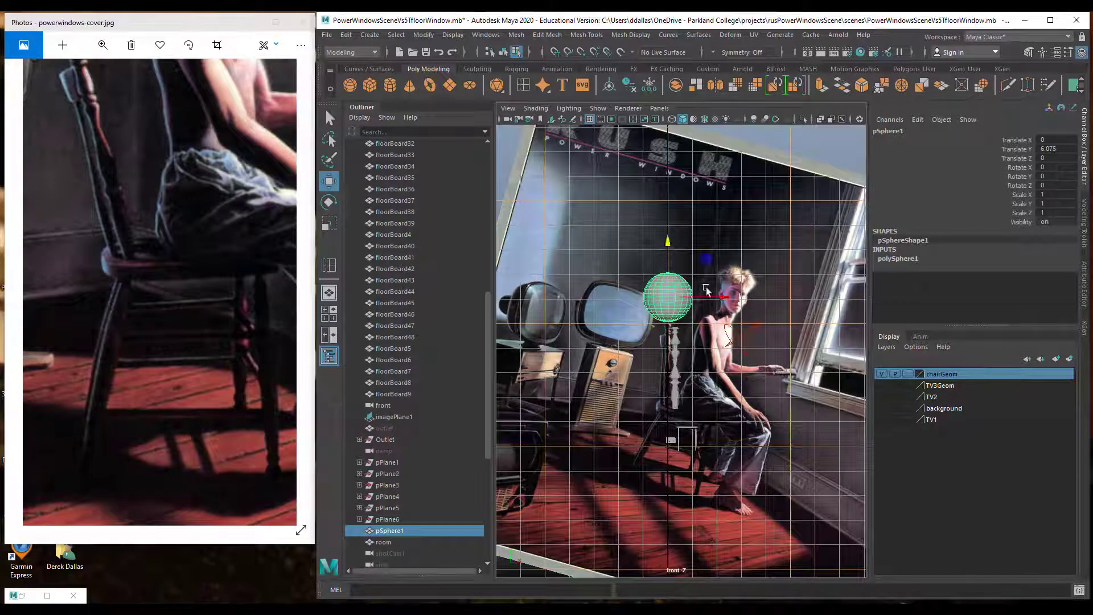
{"action": "left_click_drag", "start_coordinate": [720, 299], "coordinate": [732, 300]}
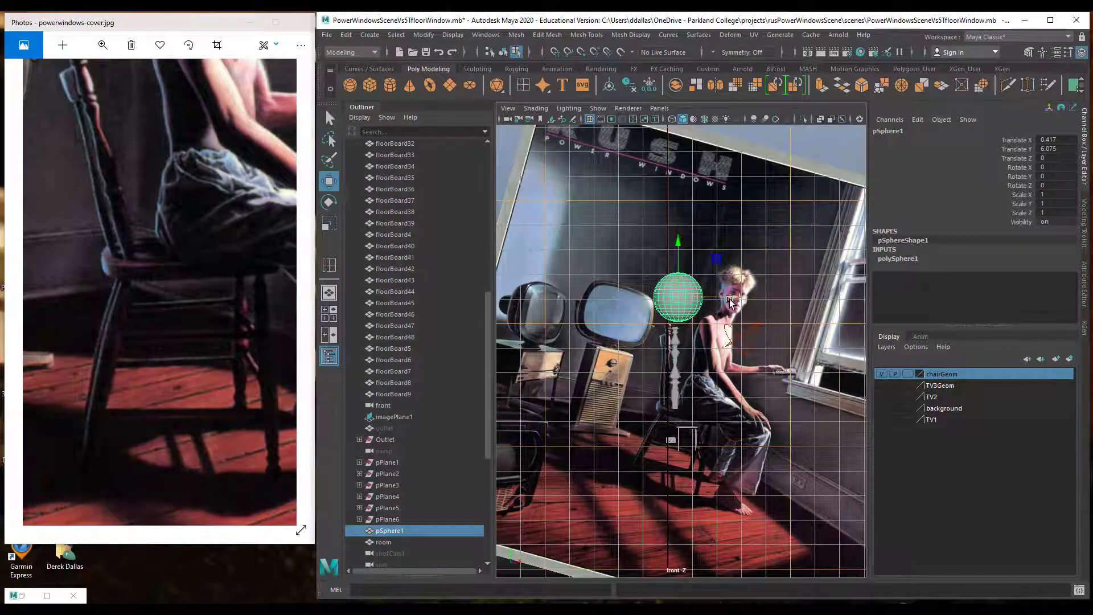
{"action": "key", "text": "f"}
{"action": "scroll", "coordinate": [712, 365], "scroll_direction": "down", "scroll_amount": 5}
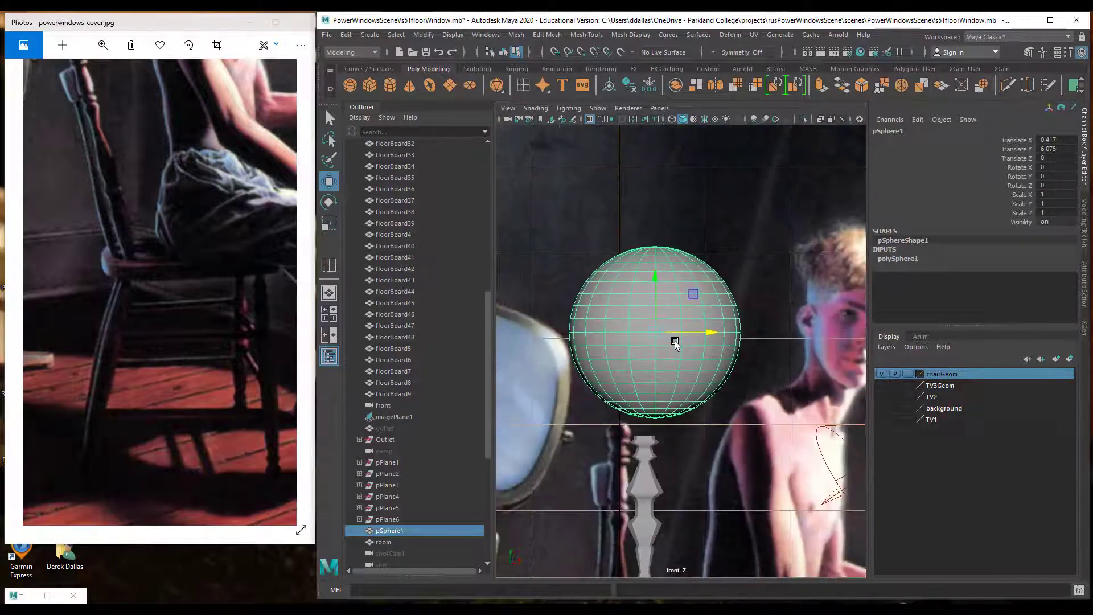
Set both the axis and height subdivisions of the sphere to 8.
{"action": "left_click", "coordinate": [892, 262]}
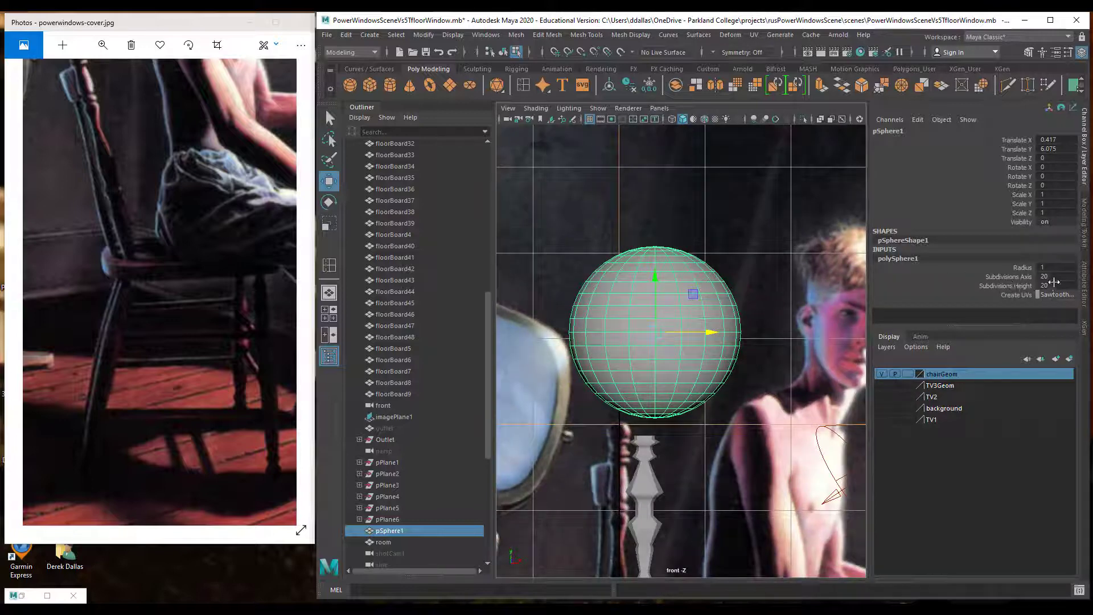
{"action": "left_click_drag", "start_coordinate": [1053, 276], "coordinate": [1055, 285]}
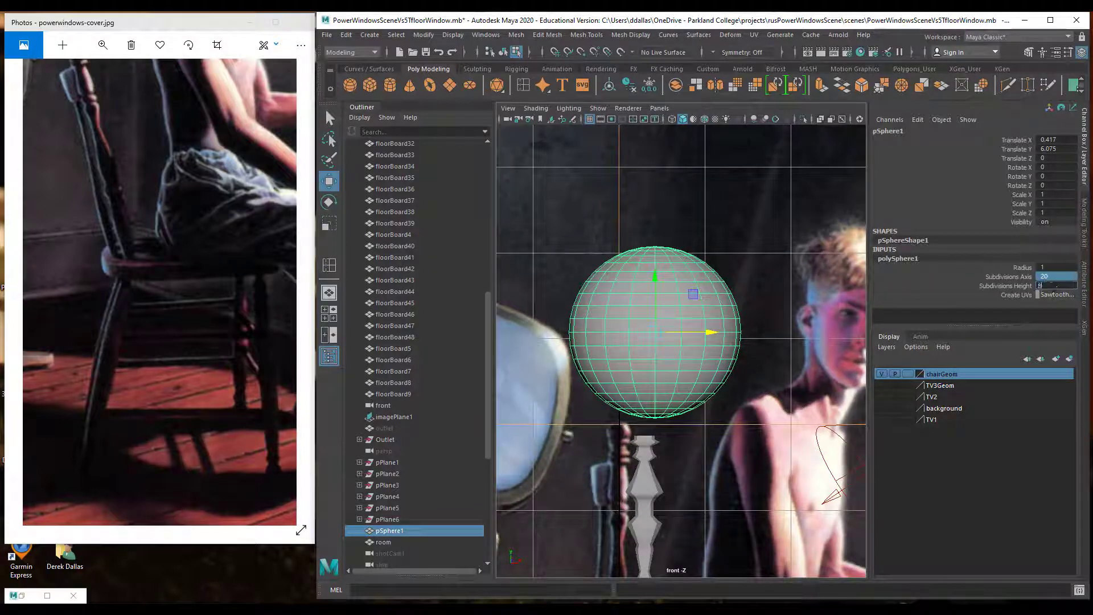
{"action": "type", "text": "8"}
{"action": "key", "text": "Return"}
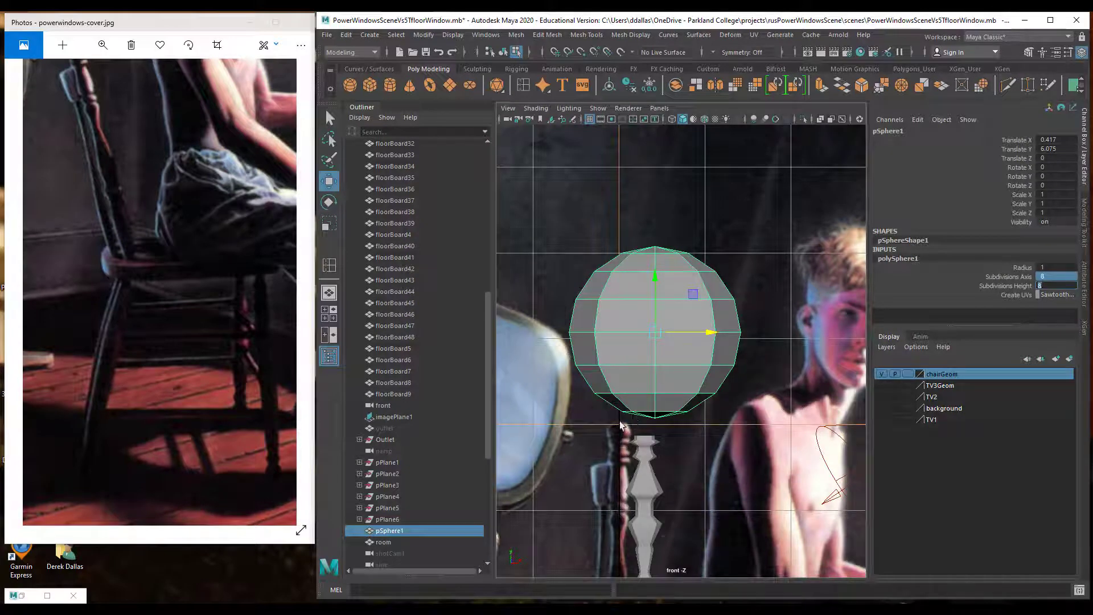
Delete the two lowest rings of faces on the sphere so its underside is open.
{"action": "scroll", "coordinate": [622, 445], "scroll_direction": "up", "scroll_amount": 5}
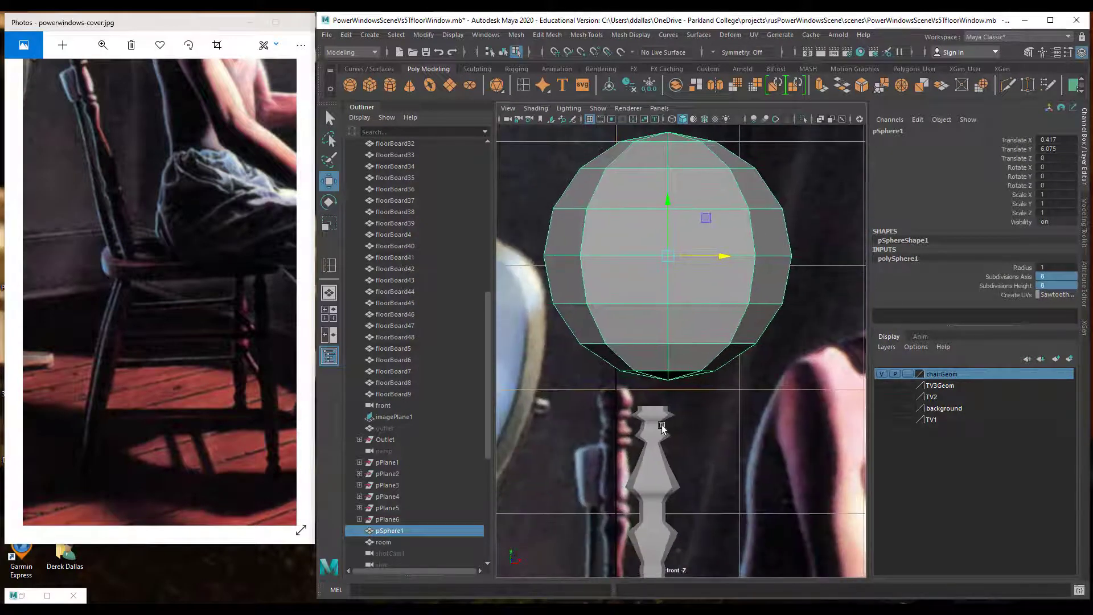
{"action": "key", "text": "super"}
{"action": "key", "text": "super"}
{"action": "right_click_drag", "start_coordinate": [635, 354], "coordinate": [636, 356]}
{"action": "left_click_drag", "start_coordinate": [569, 351], "coordinate": [750, 400]}
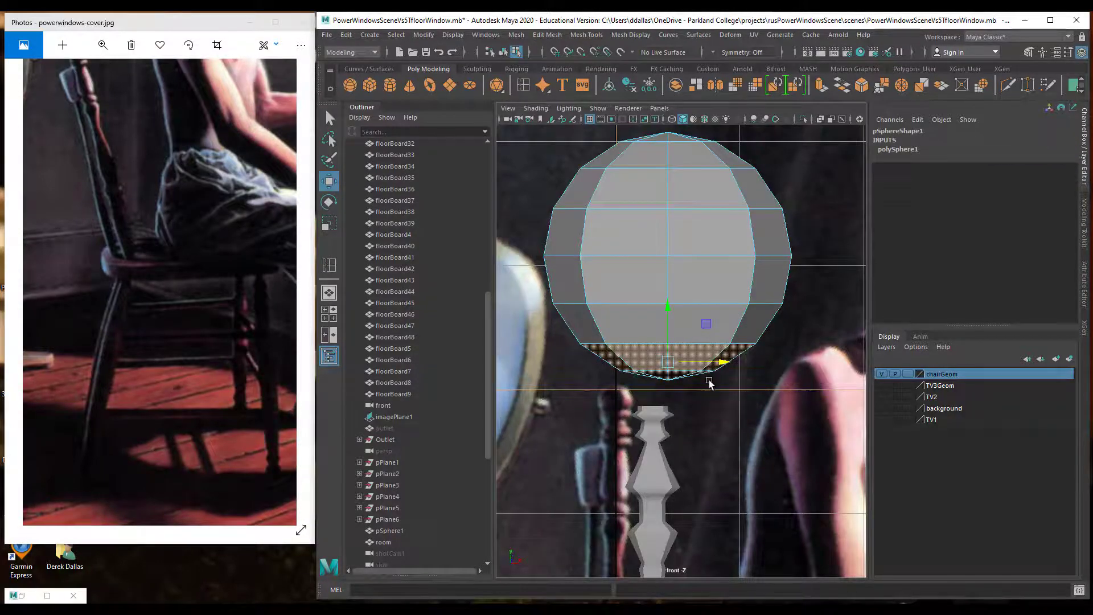
{"action": "key", "text": "super"}
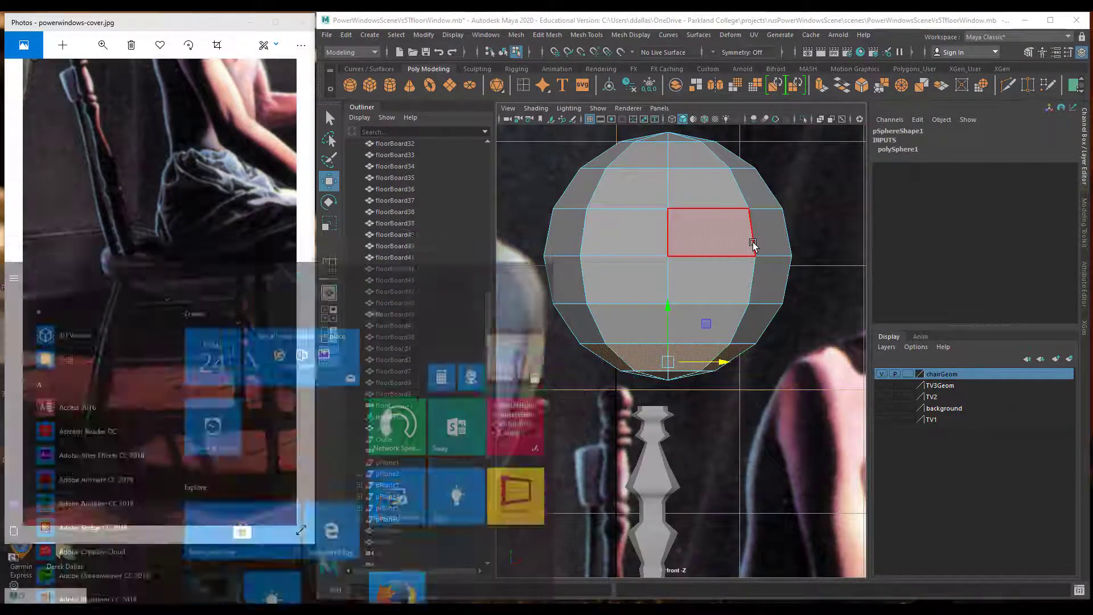
{"action": "key", "text": "super"}
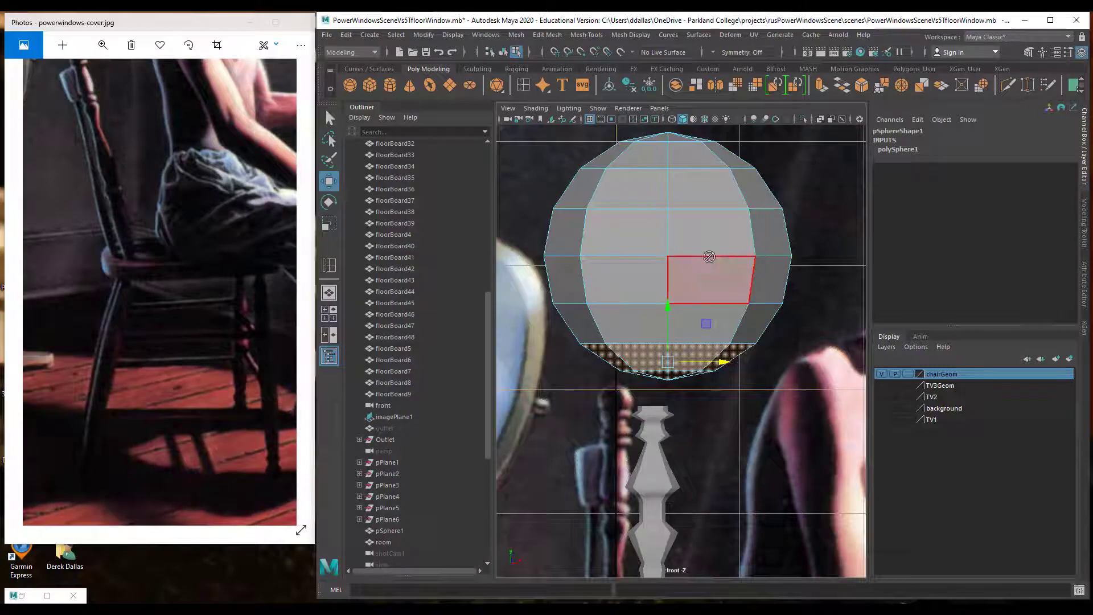
{"action": "key", "text": "space"}
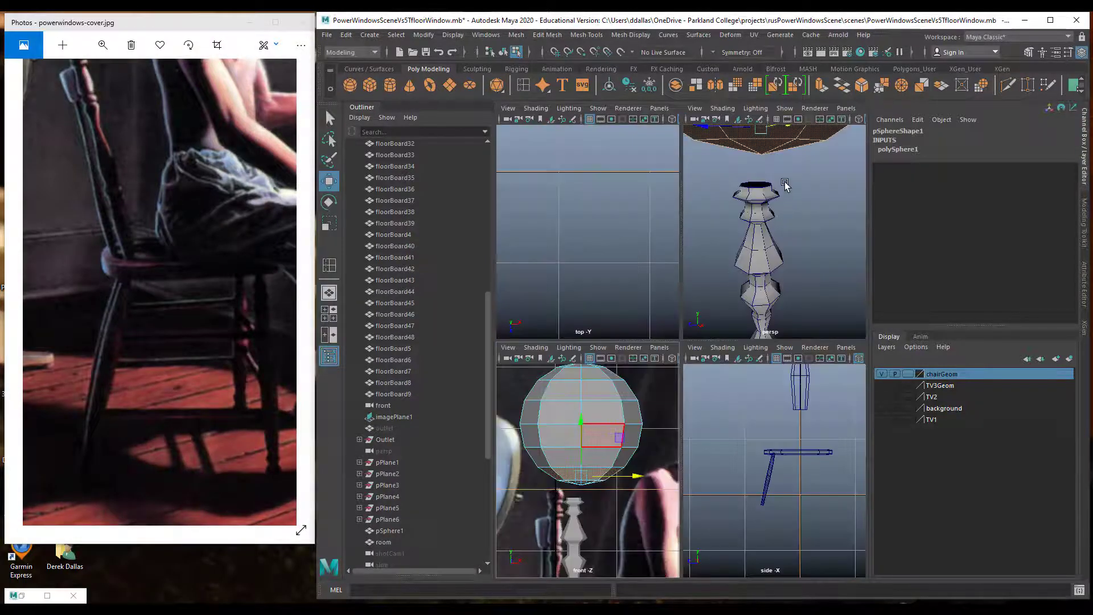
{"action": "right_click_drag", "start_coordinate": [799, 199], "coordinate": [745, 195], "text": "alt"}
{"action": "left_click_drag", "start_coordinate": [744, 195], "coordinate": [654, 212], "text": "alt"}
{"action": "key", "text": "Delete"}
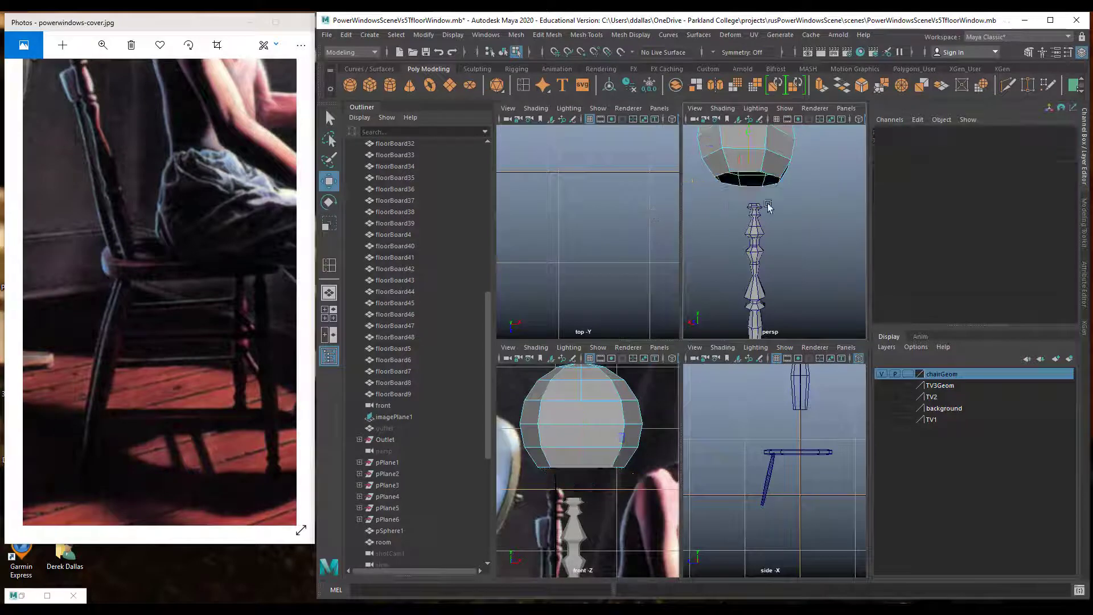
{"action": "left_click_drag", "start_coordinate": [752, 207], "coordinate": [787, 223], "text": "alt"}
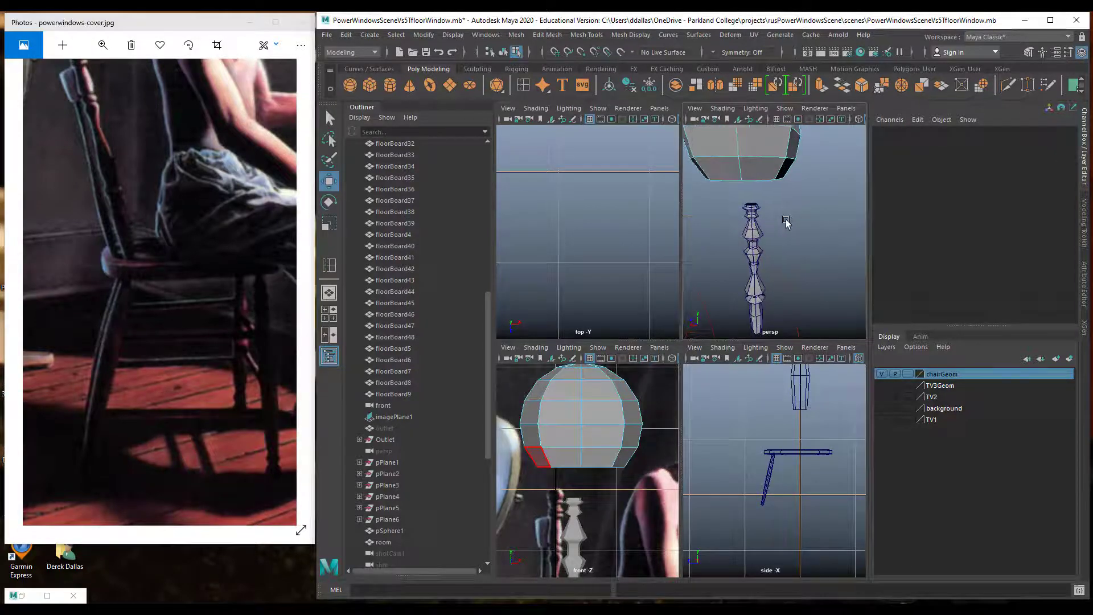
Return the sphere to object selection and scale it down uniformly to about 0.16.
{"action": "key", "text": "space"}
{"action": "left_click", "coordinate": [651, 464]}
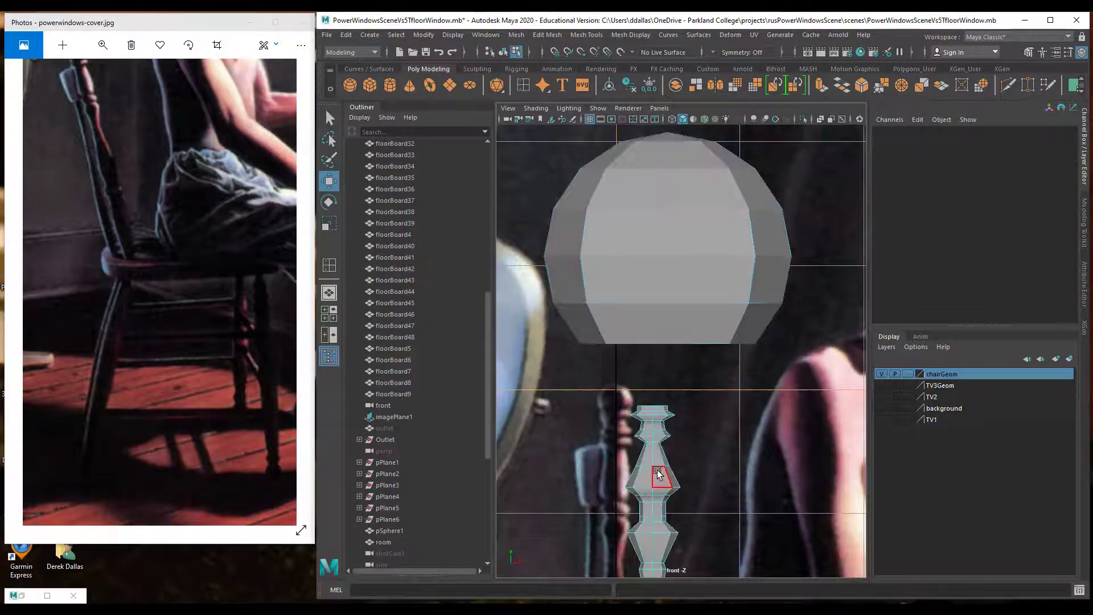
{"action": "left_click", "coordinate": [685, 298]}
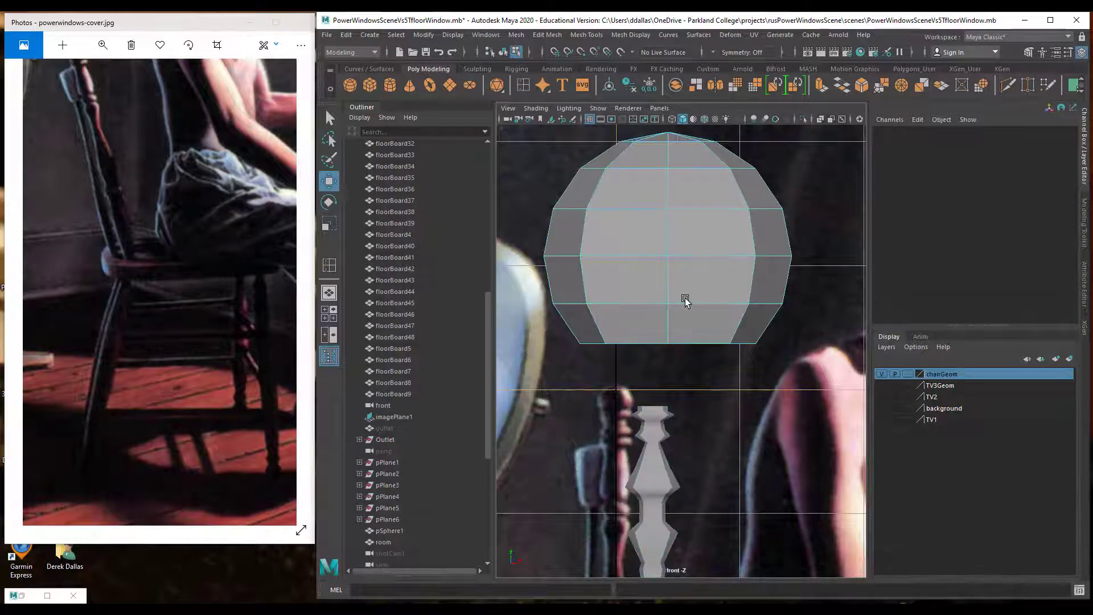
{"action": "left_click", "coordinate": [658, 484], "text": "shift"}
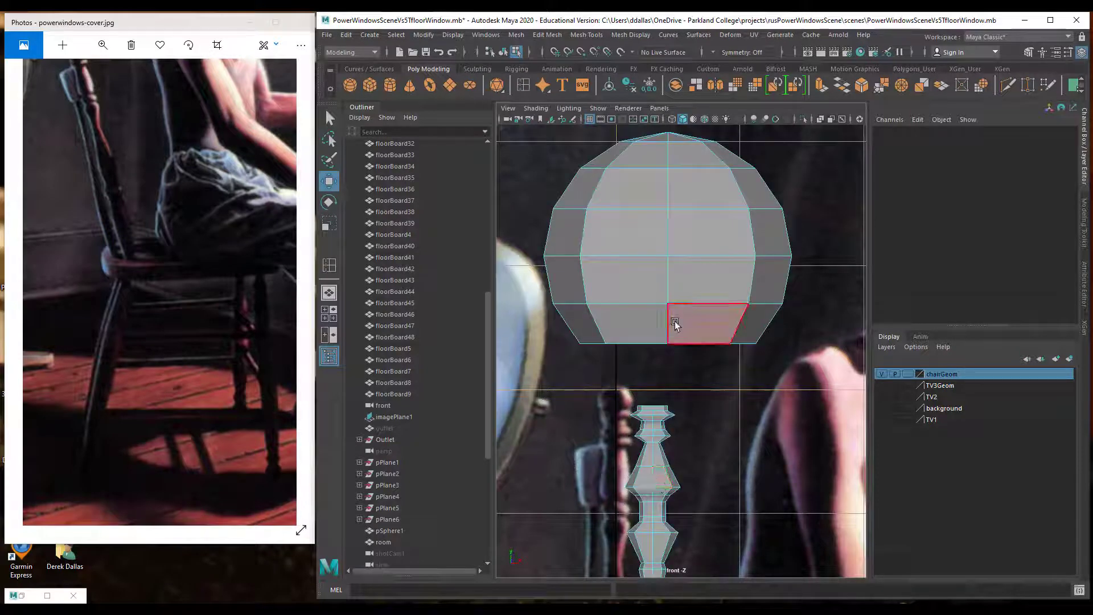
{"action": "right_click_drag", "start_coordinate": [675, 300], "coordinate": [712, 290]}
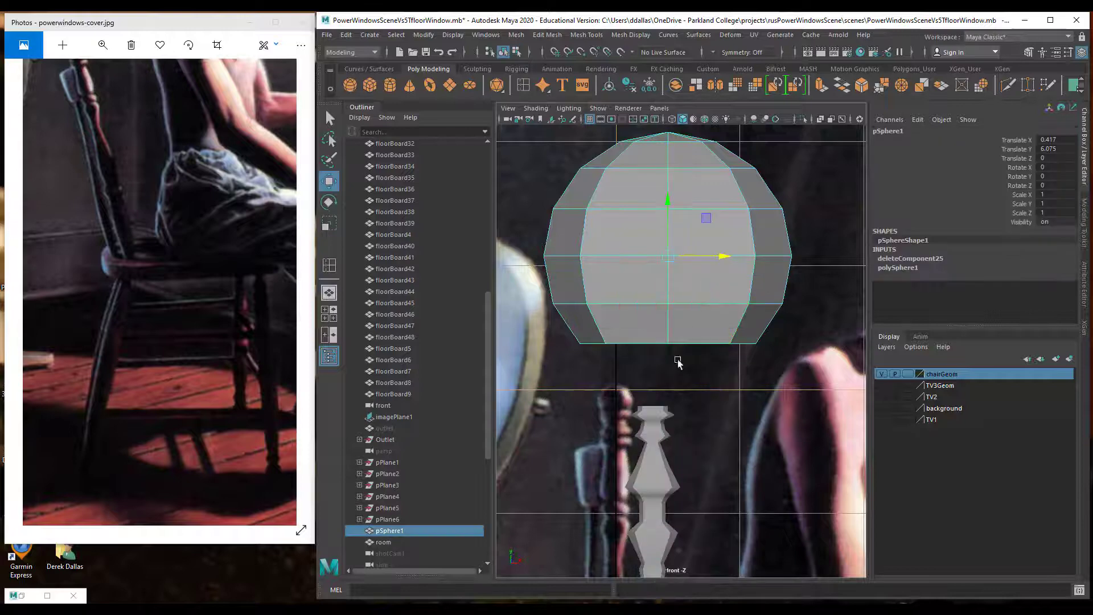
{"action": "left_click", "coordinate": [657, 466]}
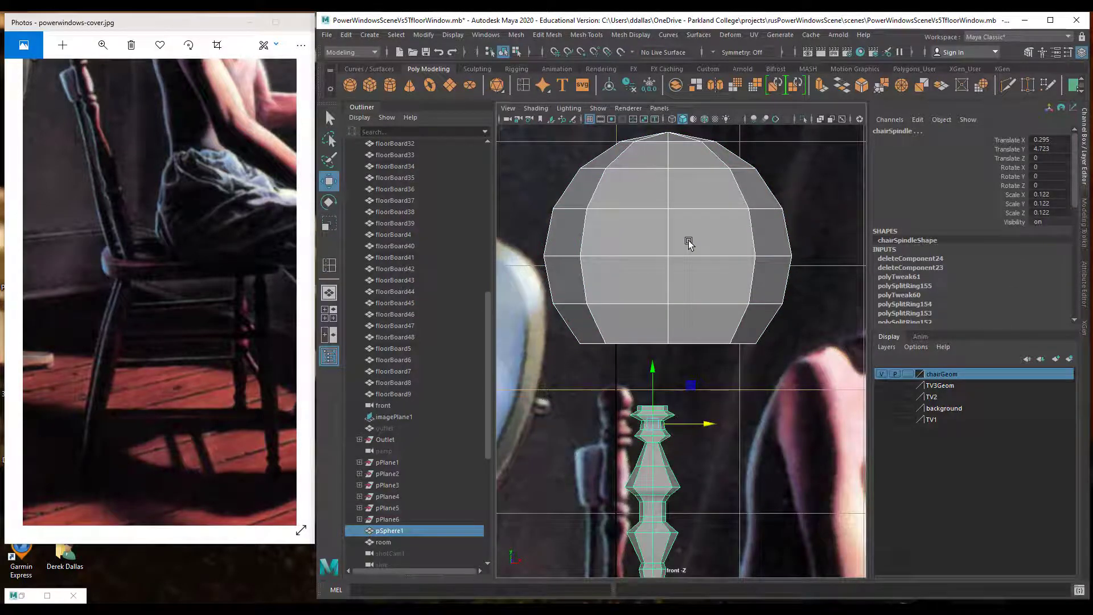
{"action": "left_click", "coordinate": [703, 319]}
{"action": "key", "text": "r"}
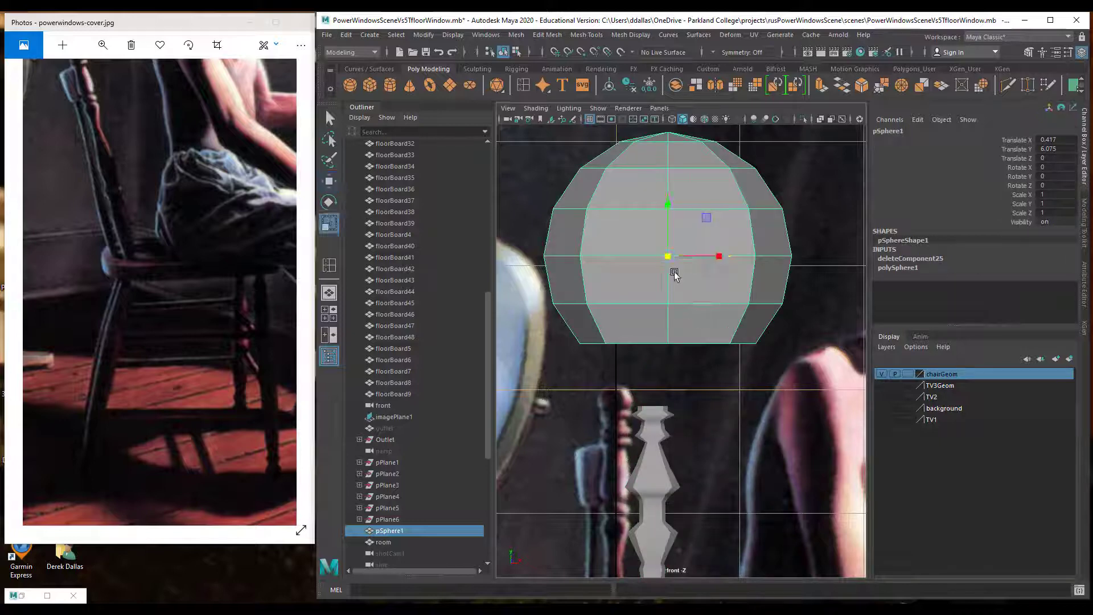
{"action": "left_click_drag", "start_coordinate": [668, 256], "coordinate": [486, 255]}
Move the scaled sphere down to just above the top of the chair spindle, at about X 0.284 and Y 4.997.
{"action": "key", "text": "w"}
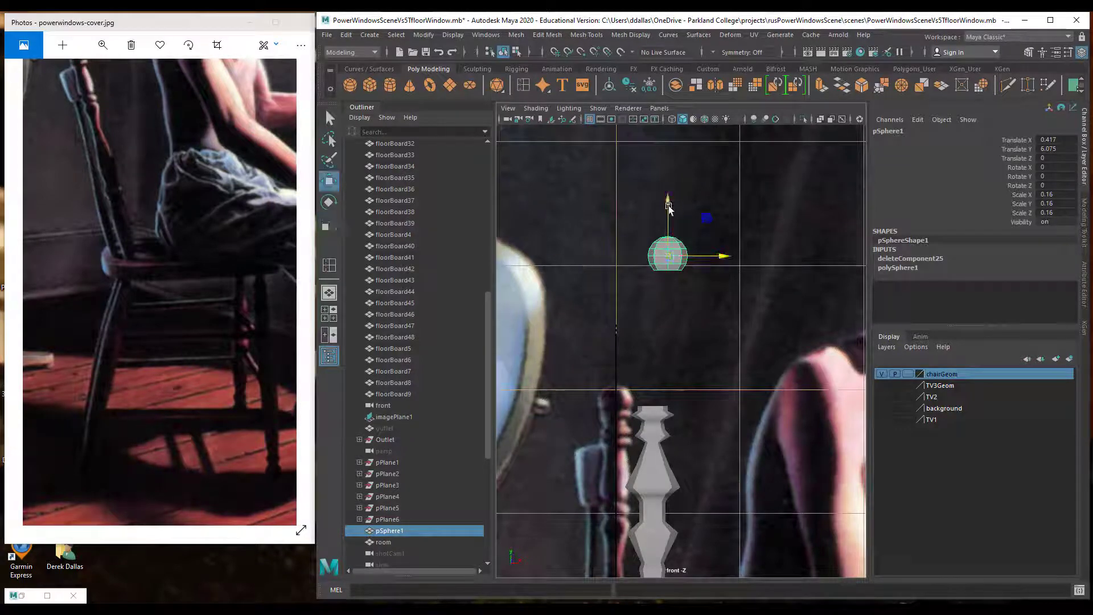
{"action": "left_click_drag", "start_coordinate": [668, 230], "coordinate": [708, 392]}
{"action": "key", "text": "f"}
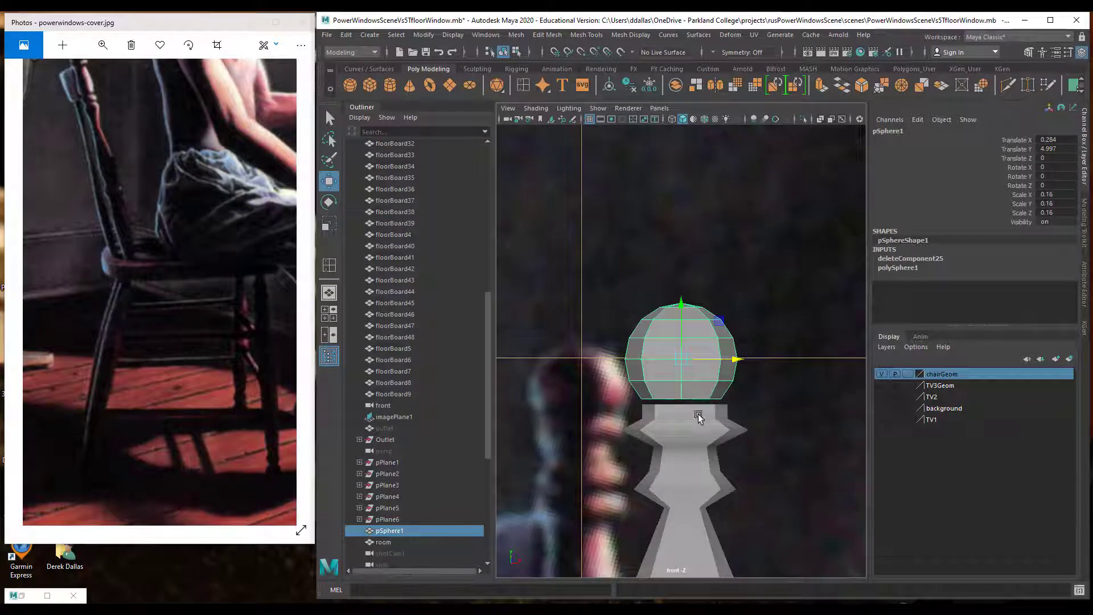
Show wireframe on shaded objects in the front view and align the sphere with the spindle's centre line at about X 0.294.
{"action": "left_click", "coordinate": [535, 108]}
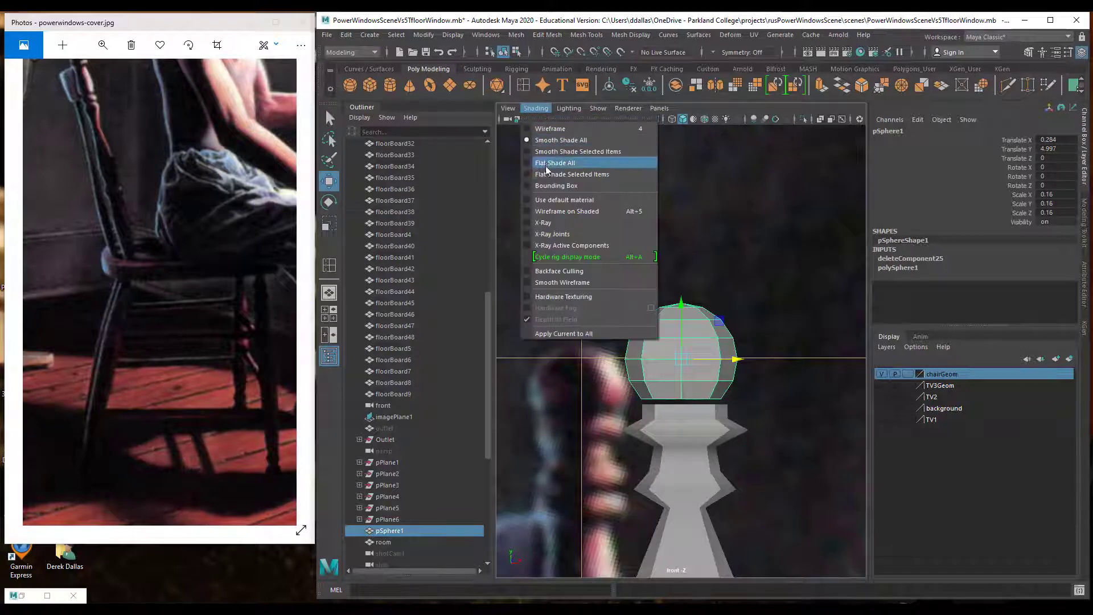
{"action": "left_click", "coordinate": [557, 211]}
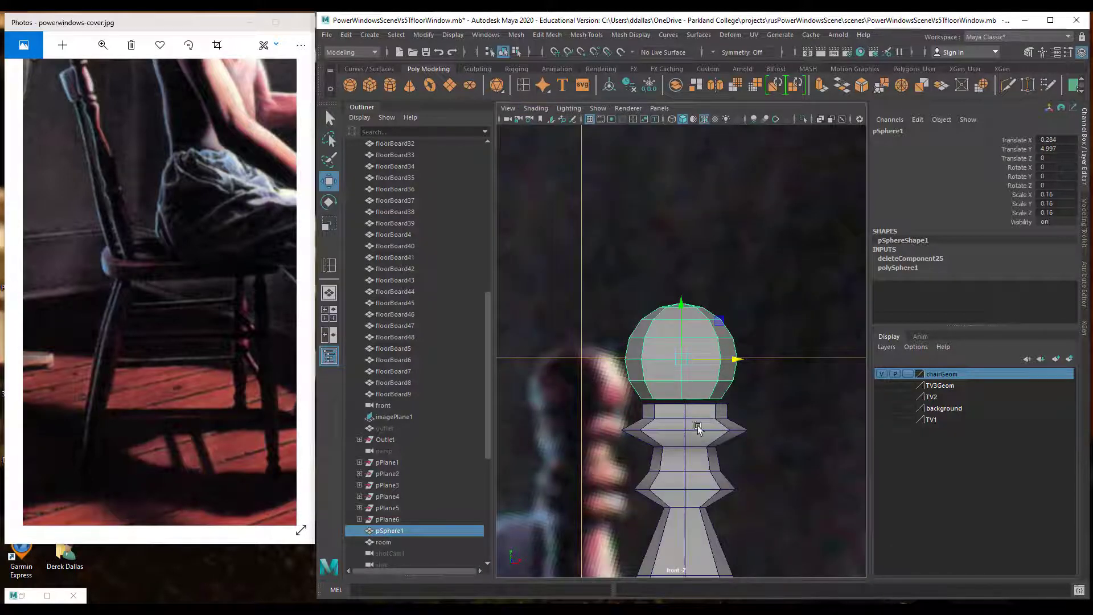
{"action": "scroll", "coordinate": [706, 418], "scroll_direction": "up", "scroll_amount": 10}
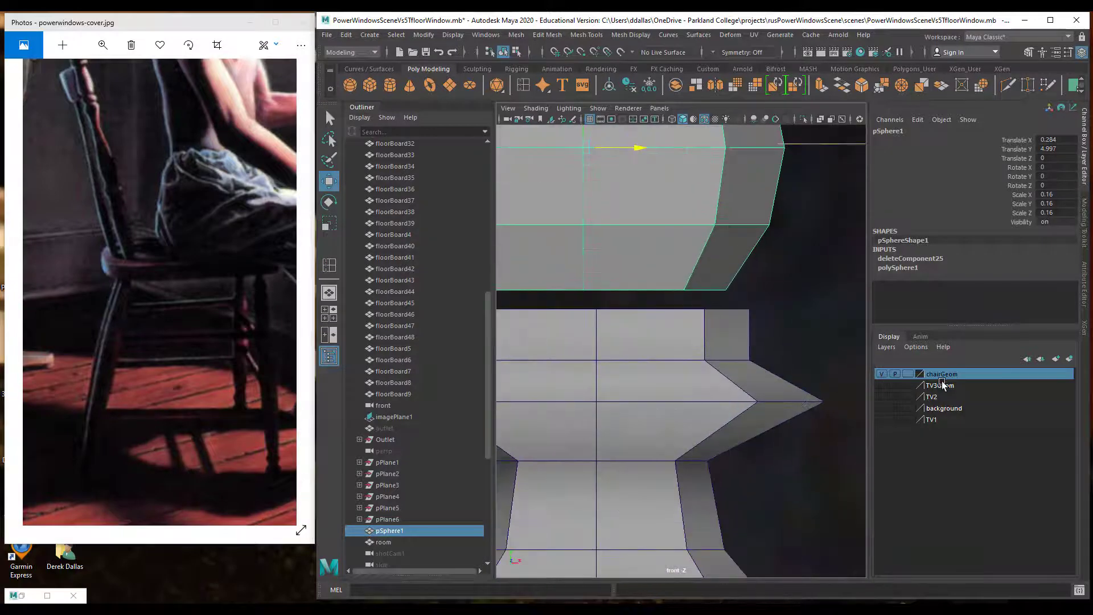
{"action": "scroll", "coordinate": [797, 398], "scroll_direction": "down", "scroll_amount": 4}
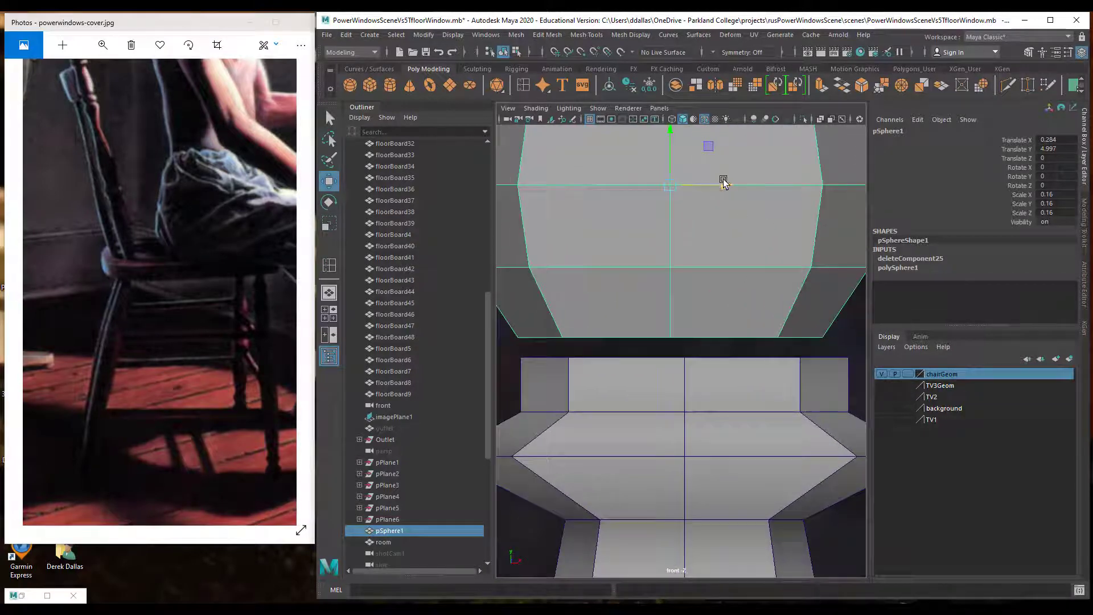
{"action": "left_click_drag", "start_coordinate": [723, 181], "coordinate": [737, 188]}
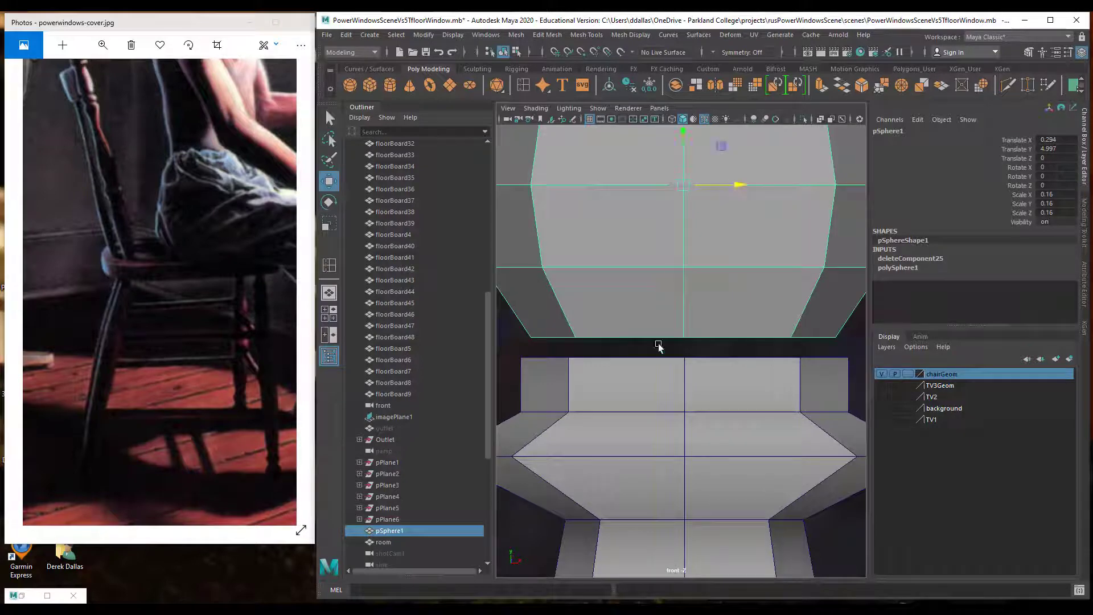
{"action": "scroll", "coordinate": [692, 405], "scroll_direction": "down", "scroll_amount": 3}
{"action": "scroll", "coordinate": [693, 402], "scroll_direction": "up", "scroll_amount": 1}
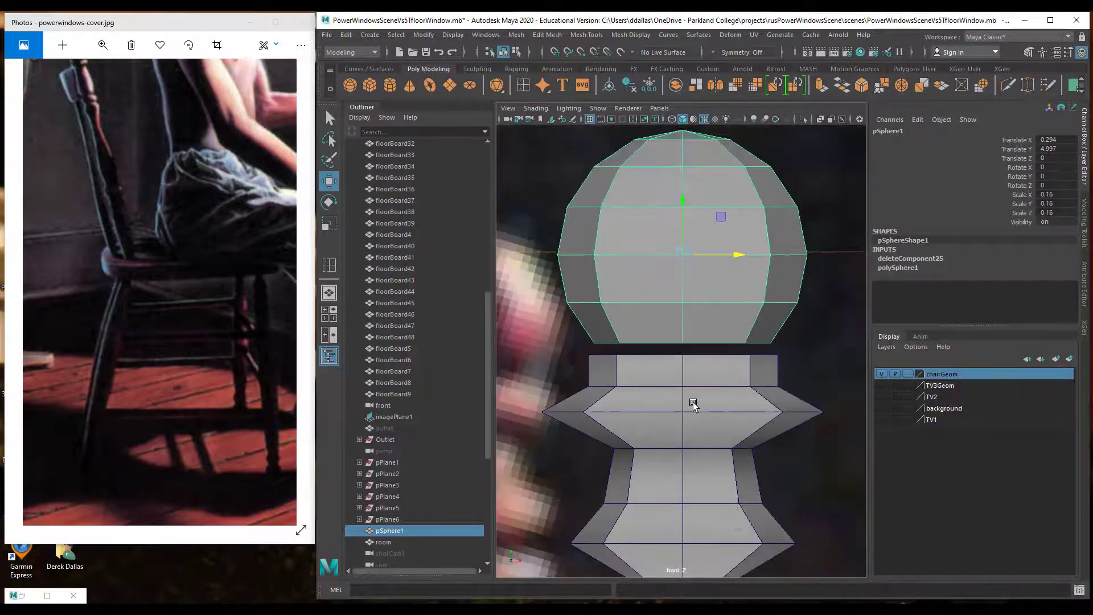
Examine the gap between the sphere's open underside and the spindle's top up close in the perspective view.
{"action": "left_click", "coordinate": [729, 397]}
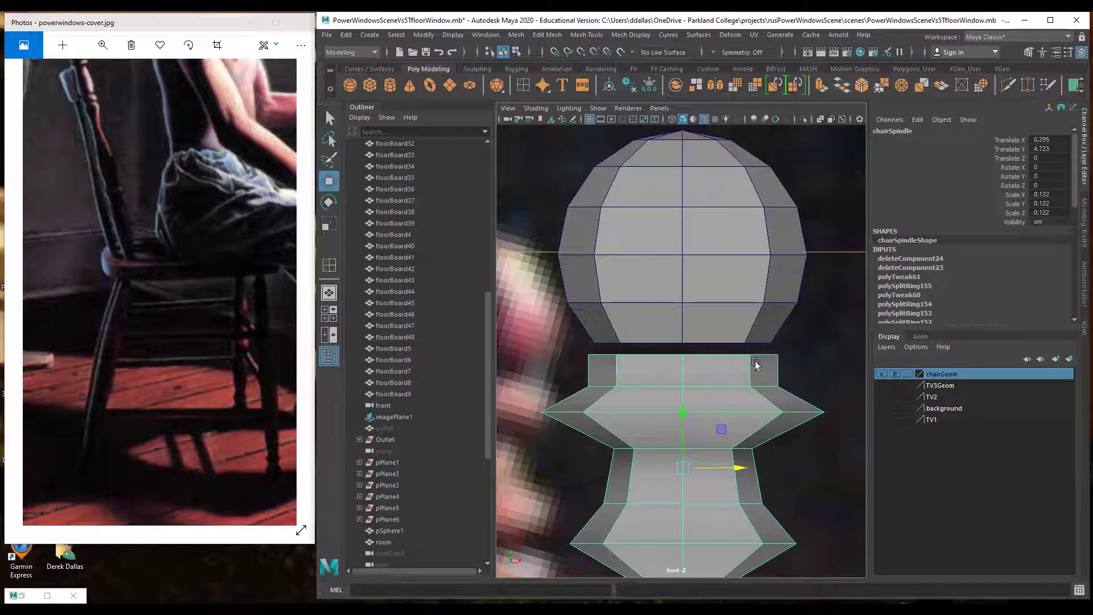
{"action": "left_click", "coordinate": [749, 322]}
{"action": "key", "text": "space"}
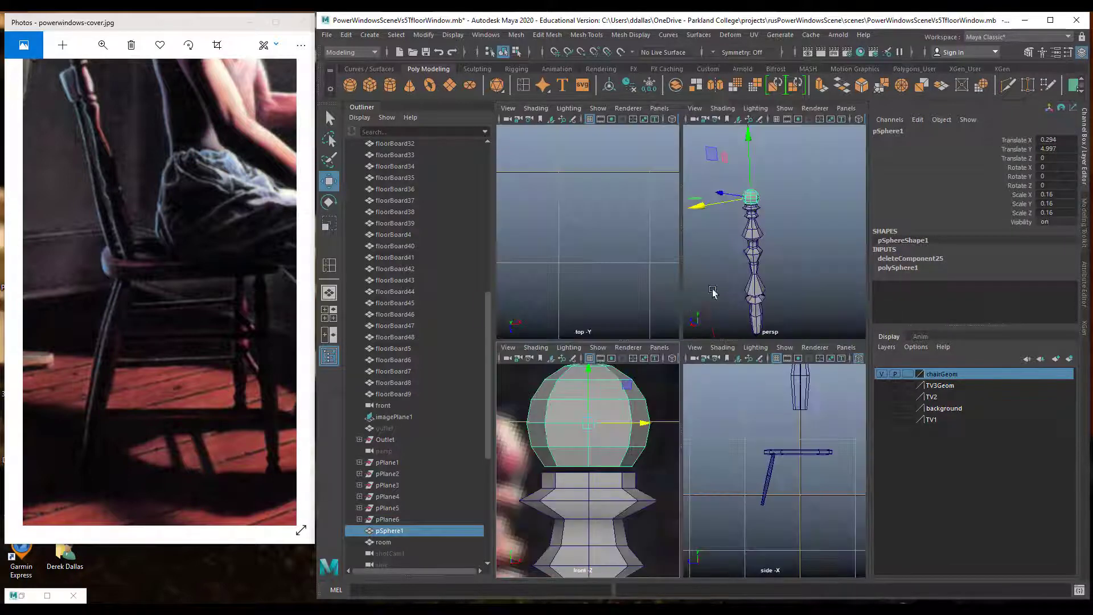
{"action": "key", "text": "space"}
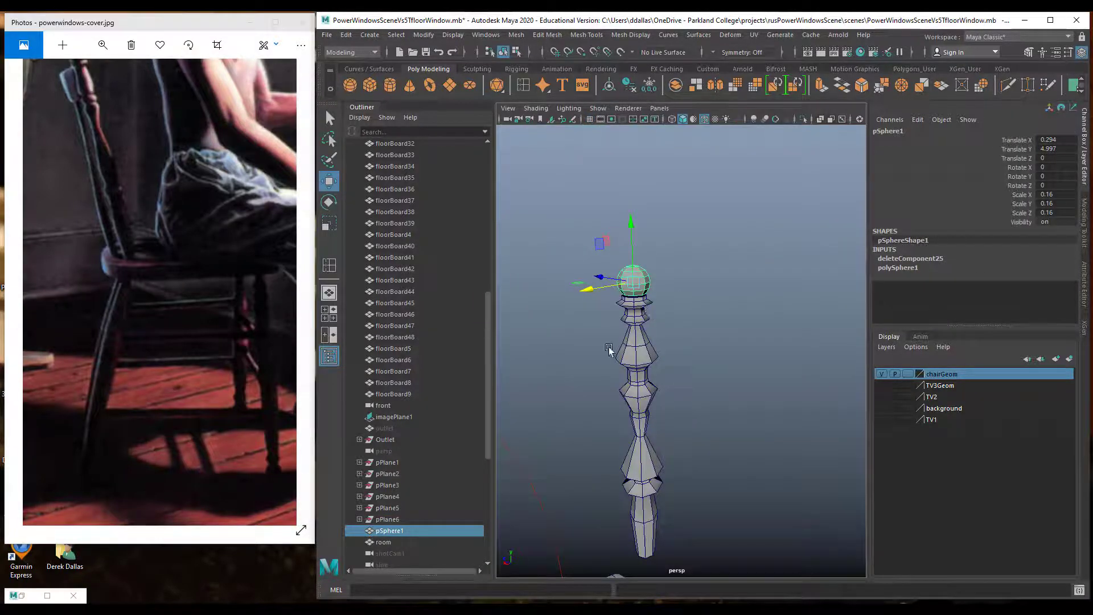
{"action": "right_click_drag", "start_coordinate": [612, 350], "coordinate": [722, 359], "text": "alt"}
{"action": "left_click_drag", "start_coordinate": [722, 359], "coordinate": [637, 310], "text": "alt"}
{"action": "middle_click_drag", "start_coordinate": [637, 309], "coordinate": [685, 352], "text": "alt"}
{"action": "right_click_drag", "start_coordinate": [676, 360], "coordinate": [772, 362], "text": "alt"}
Inspect from several angles how the sphere's open bottom edge lines up with the rim of the spindle's top.
{"action": "right_click_drag", "start_coordinate": [576, 173], "coordinate": [577, 142]}
{"action": "left_click", "coordinate": [581, 181]}
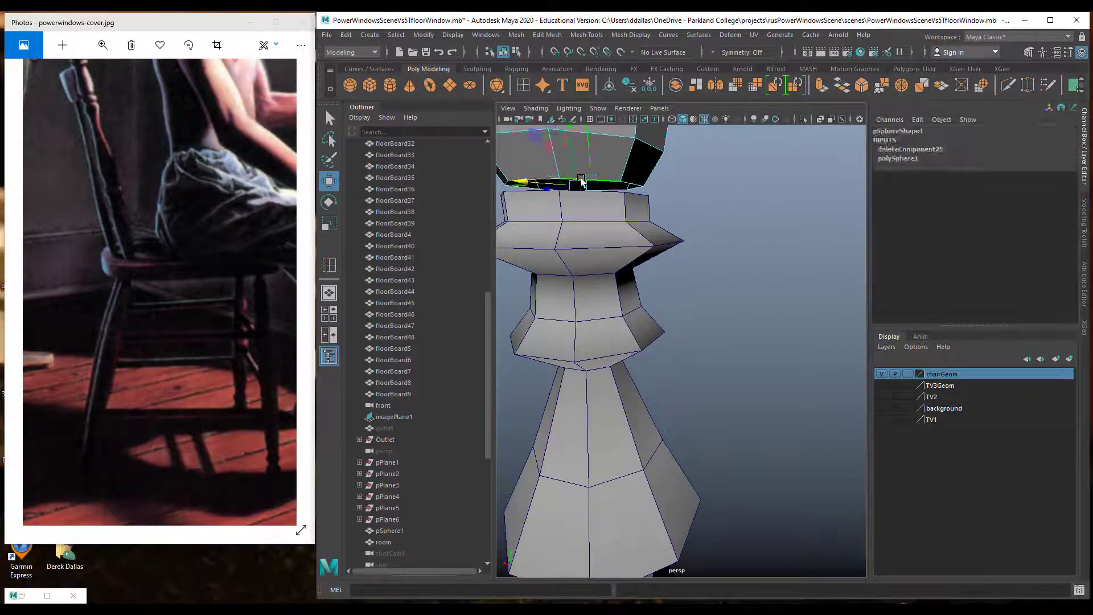
{"action": "left_click", "coordinate": [669, 194]}
{"action": "left_click", "coordinate": [623, 183]}
{"action": "left_click_drag", "start_coordinate": [629, 185], "coordinate": [743, 224], "text": "alt"}
{"action": "left_click", "coordinate": [663, 299]}
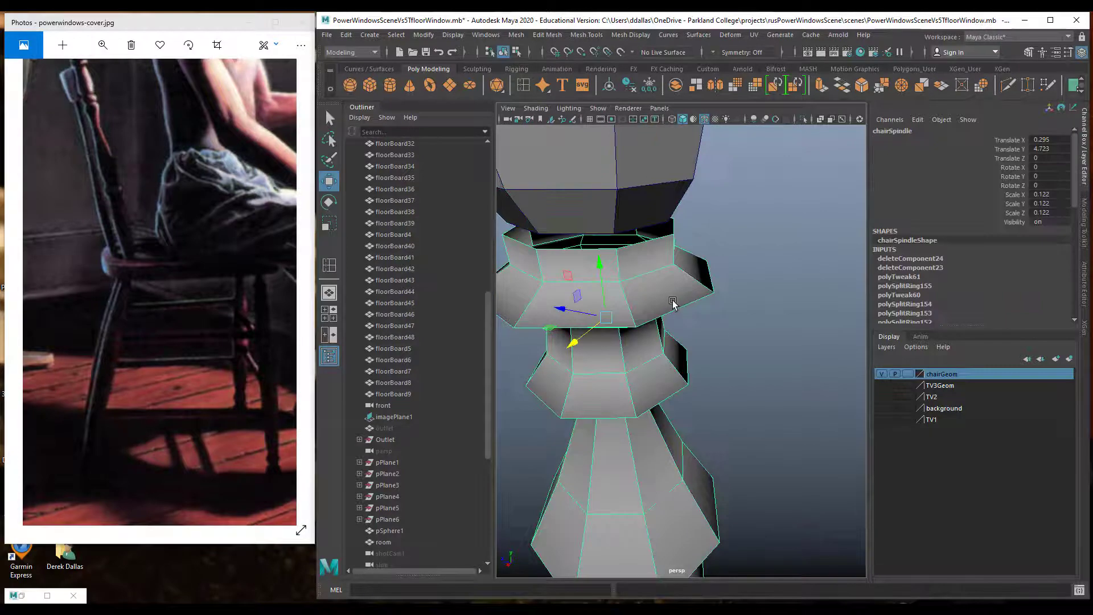
{"action": "left_click_drag", "start_coordinate": [673, 300], "coordinate": [654, 297], "text": "alt"}
{"action": "right_click_drag", "start_coordinate": [655, 296], "coordinate": [647, 273], "text": "alt"}
{"action": "middle_click_drag", "start_coordinate": [647, 273], "coordinate": [691, 317], "text": "alt"}
{"action": "left_click_drag", "start_coordinate": [690, 317], "coordinate": [669, 304], "text": "alt"}
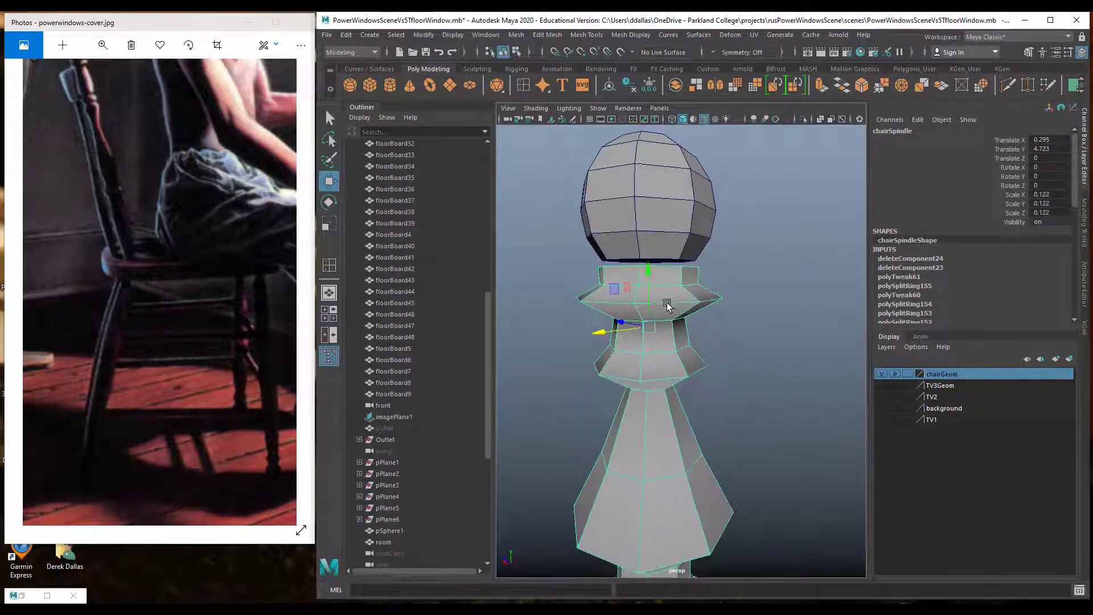
{"action": "right_click_drag", "start_coordinate": [669, 304], "coordinate": [706, 259], "text": "alt"}
{"action": "middle_click_drag", "start_coordinate": [706, 259], "coordinate": [699, 266], "text": "alt"}
{"action": "mouse_move", "coordinate": [698, 268]}
{"action": "left_mouse_down", "text": "alt"}
{"action": "mouse_move", "coordinate": [661, 277]}
{"action": "mouse_move", "coordinate": [654, 264]}
{"action": "mouse_move", "coordinate": [692, 266]}
{"action": "left_mouse_up", "text": "alt"}
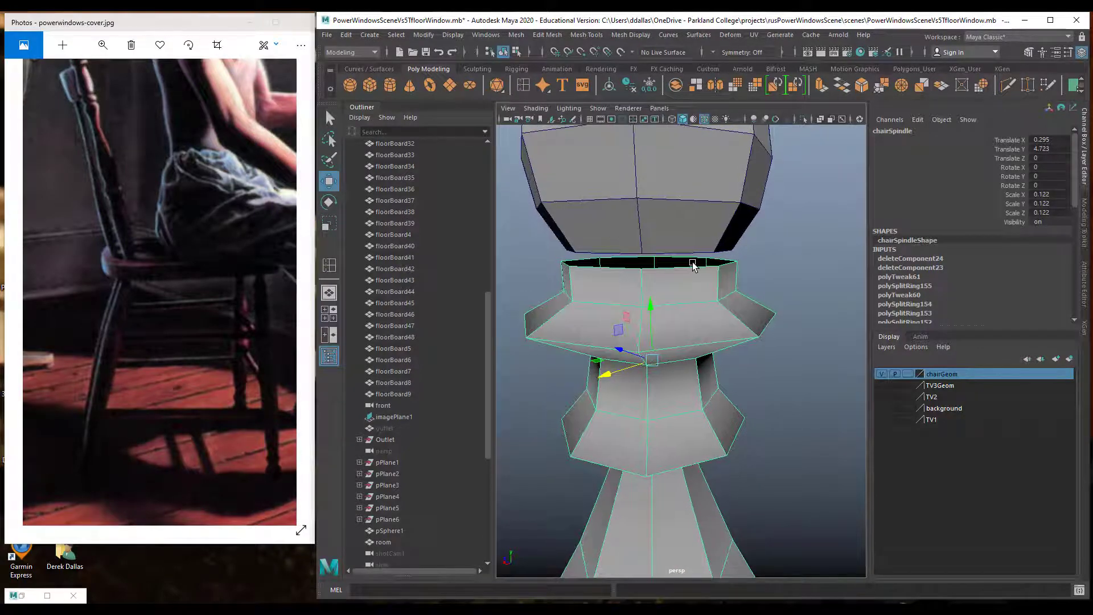
{"action": "right_click_drag", "start_coordinate": [735, 283], "coordinate": [733, 283], "text": "alt"}
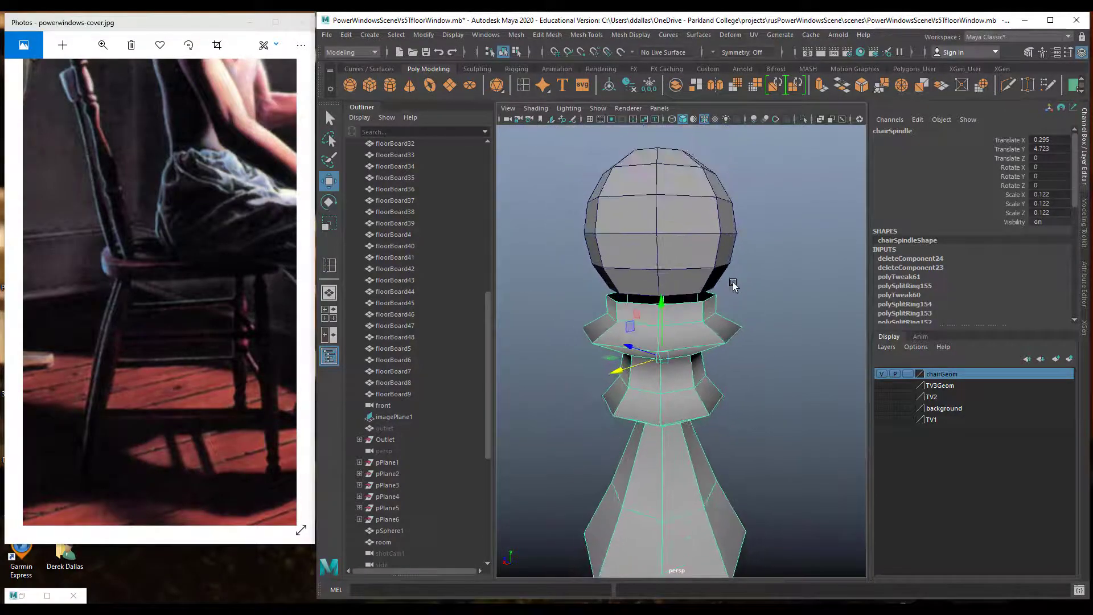
{"action": "left_click_drag", "start_coordinate": [735, 283], "coordinate": [735, 283], "text": "alt"}
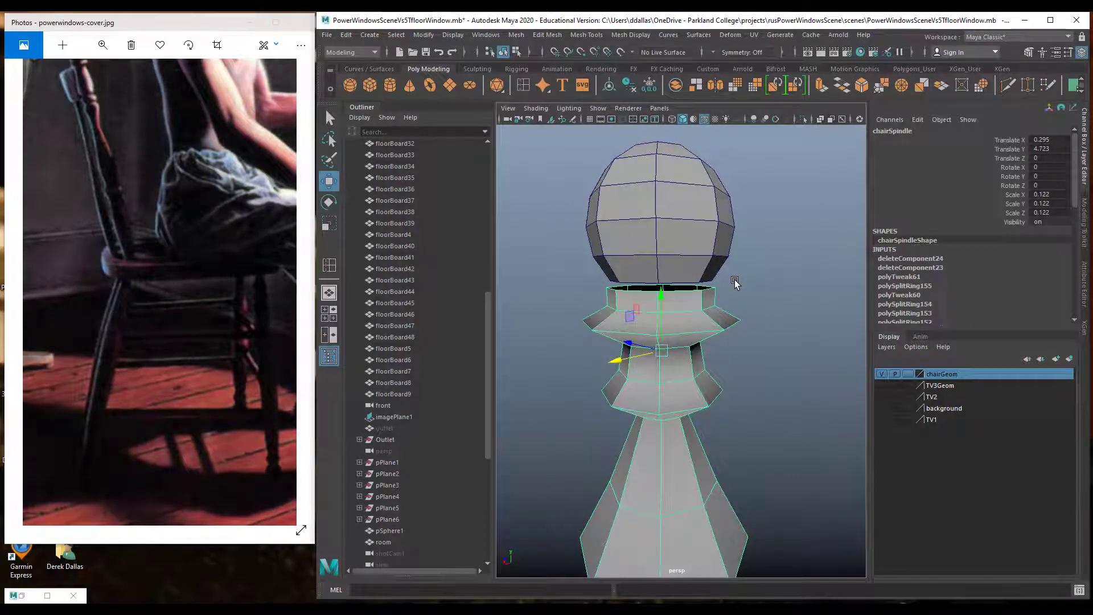
{"action": "left_click", "coordinate": [719, 245]}
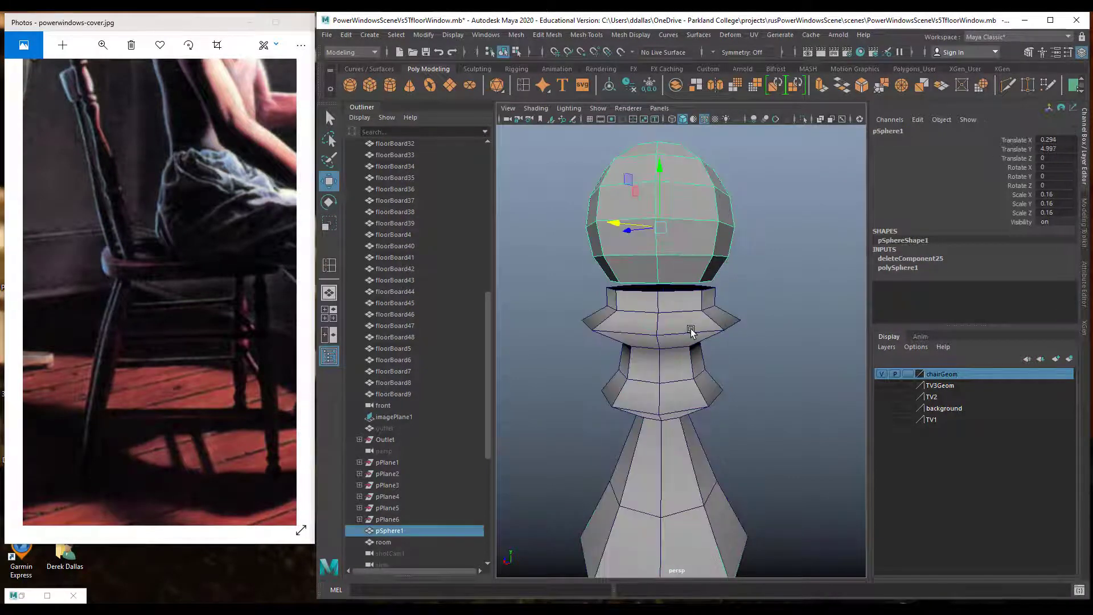
{"action": "left_click_drag", "start_coordinate": [691, 332], "coordinate": [690, 308], "text": "alt"}
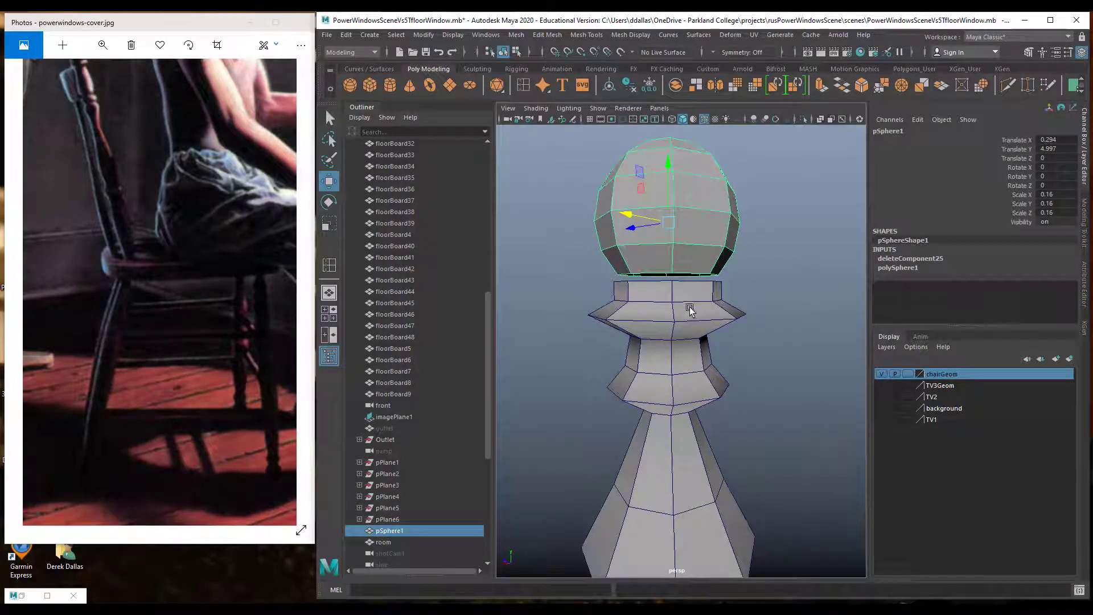
Rename the sphere on top of the spindle as spindleSpere.
{"action": "left_click", "coordinate": [709, 316]}
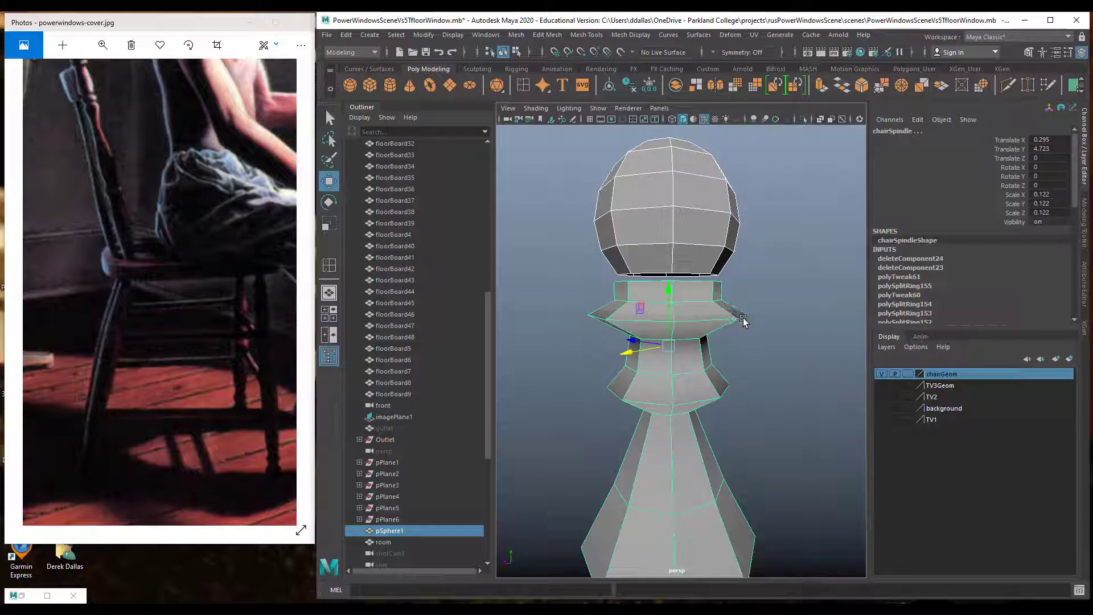
{"action": "left_click", "coordinate": [700, 198]}
{"action": "double_click", "coordinate": [899, 130]}
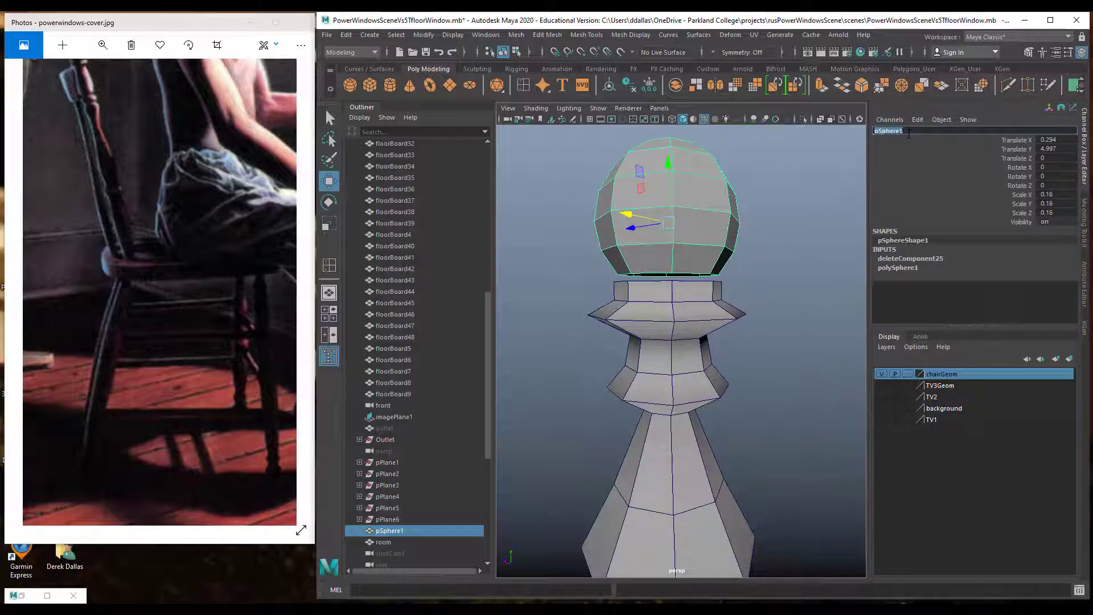
{"action": "type", "text": "spindl"}
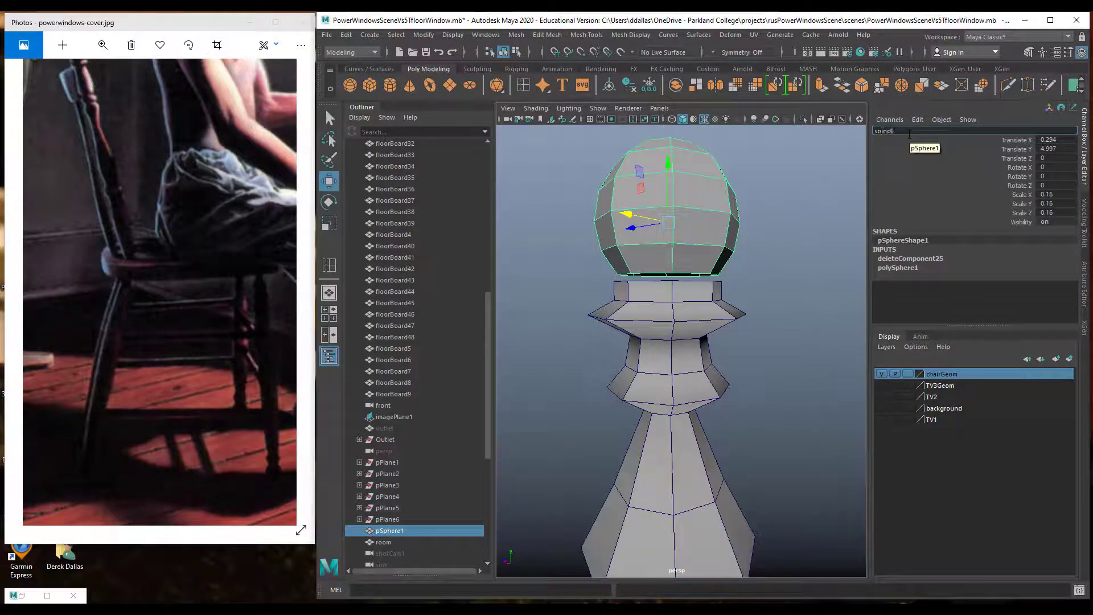
{"action": "type", "text": "eSpera"}
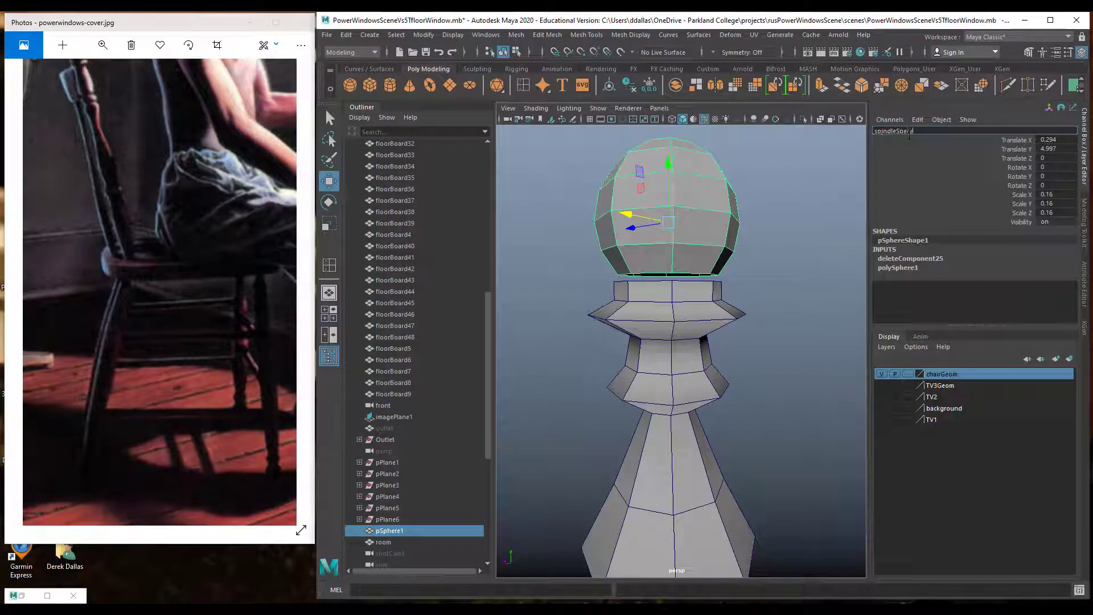
{"action": "key", "text": "Return"}
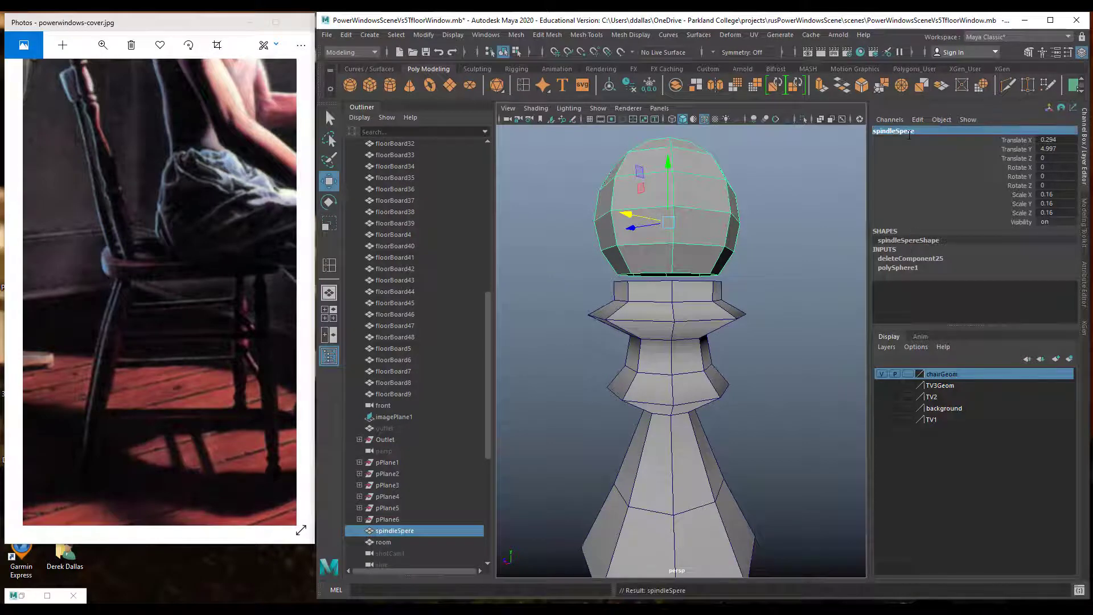
Combine the sphere and the chair spindle into a single mesh and select the combined object.
{"action": "left_click", "coordinate": [708, 326]}
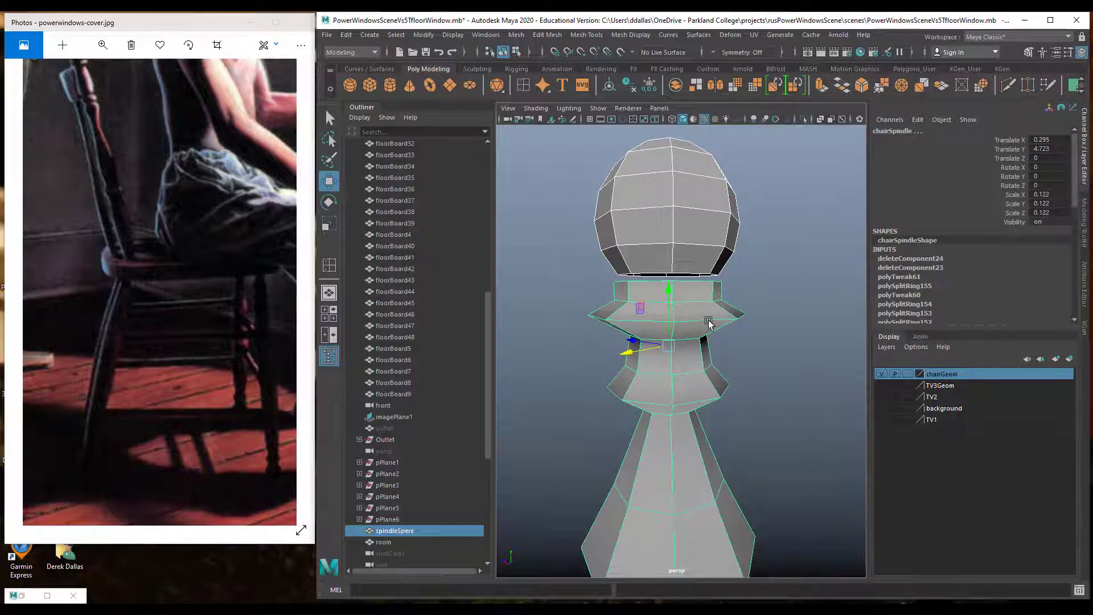
{"action": "left_click", "coordinate": [517, 37]}
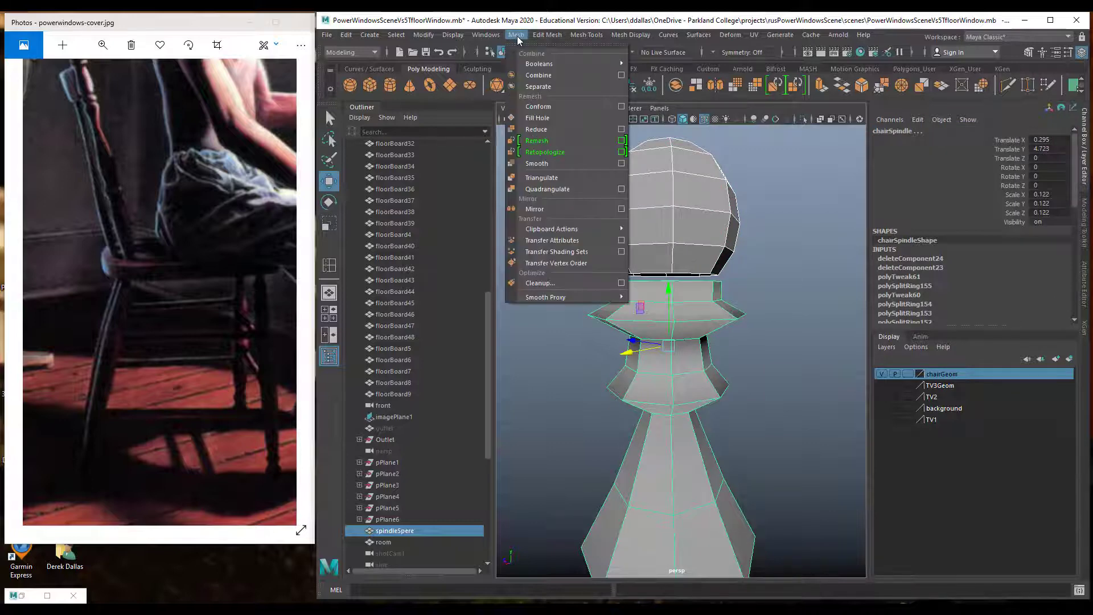
{"action": "left_click", "coordinate": [535, 76]}
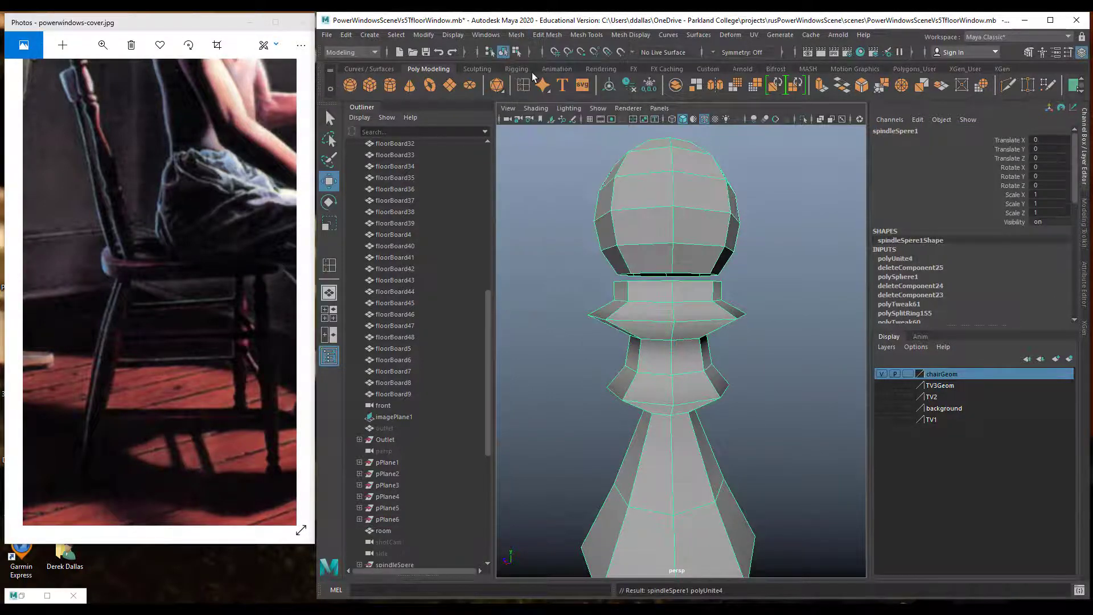
{"action": "left_click", "coordinate": [765, 247]}
{"action": "left_click", "coordinate": [673, 219]}
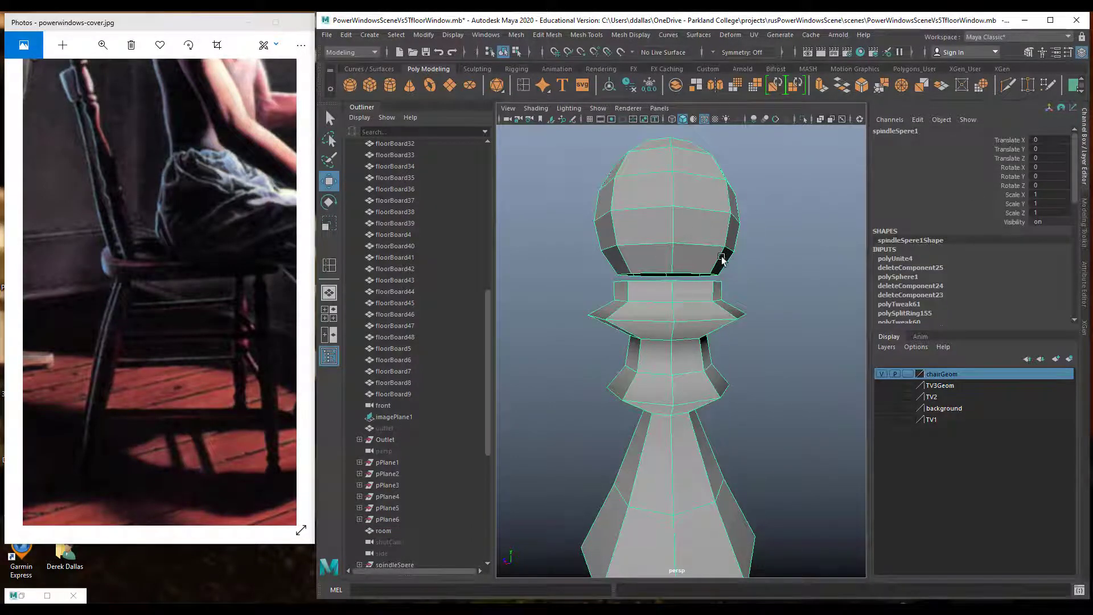
Select both open border edge loops, around the sphere's bottom and around the spindle's top.
{"action": "scroll", "coordinate": [706, 304], "scroll_direction": "up", "scroll_amount": 3}
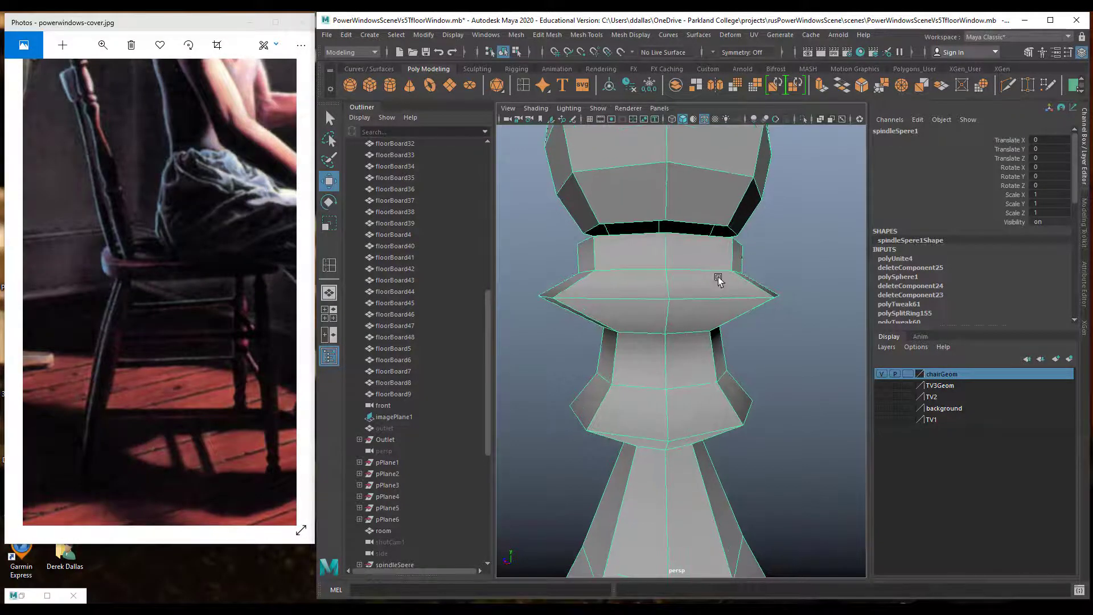
{"action": "left_click_drag", "start_coordinate": [719, 279], "coordinate": [715, 295], "text": "alt"}
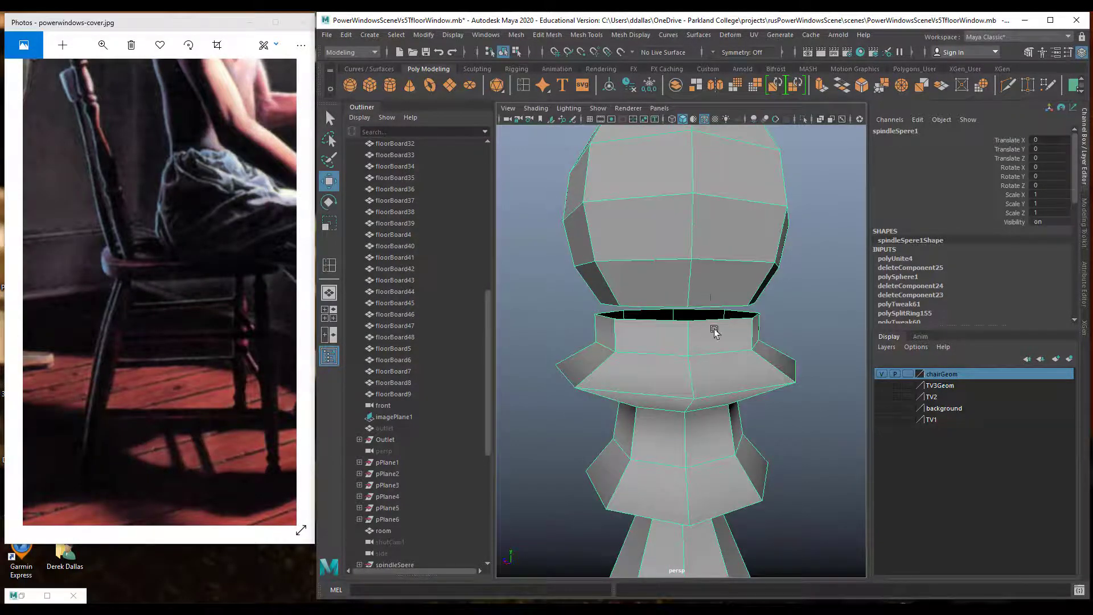
{"action": "right_click_drag", "start_coordinate": [727, 306], "coordinate": [732, 266]}
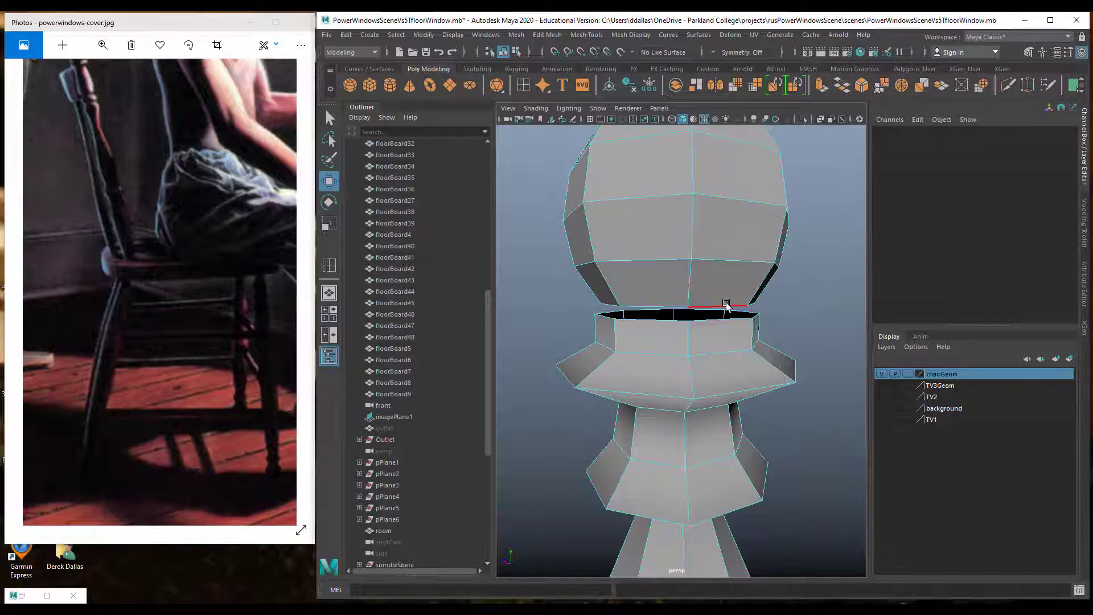
{"action": "double_click", "coordinate": [727, 312]}
{"action": "left_click_drag", "start_coordinate": [725, 307], "coordinate": [661, 321], "text": "alt"}
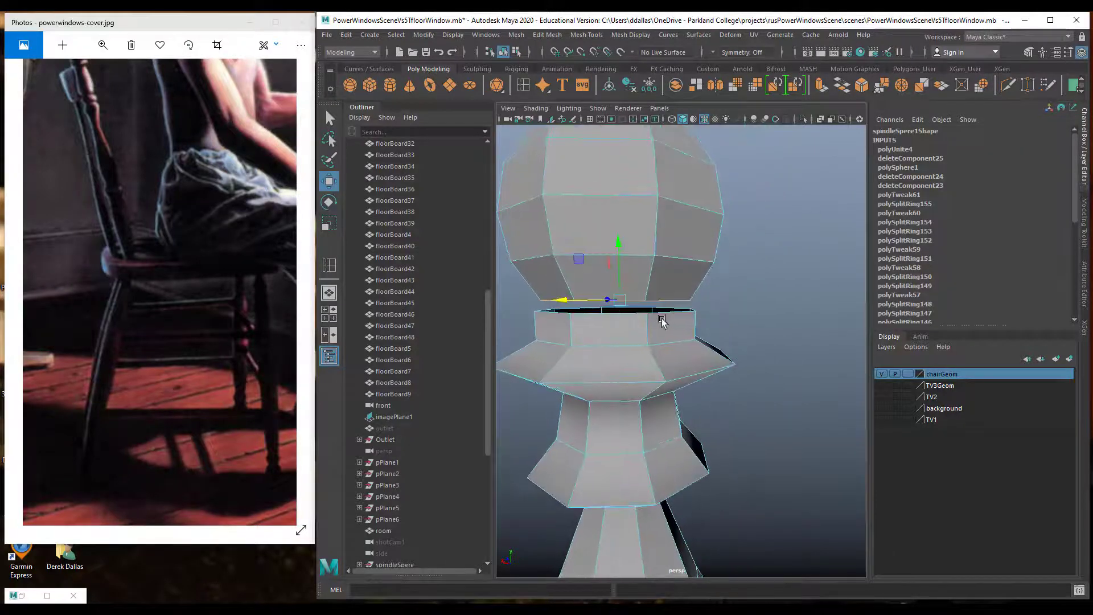
{"action": "double_click", "coordinate": [664, 313], "text": "shift"}
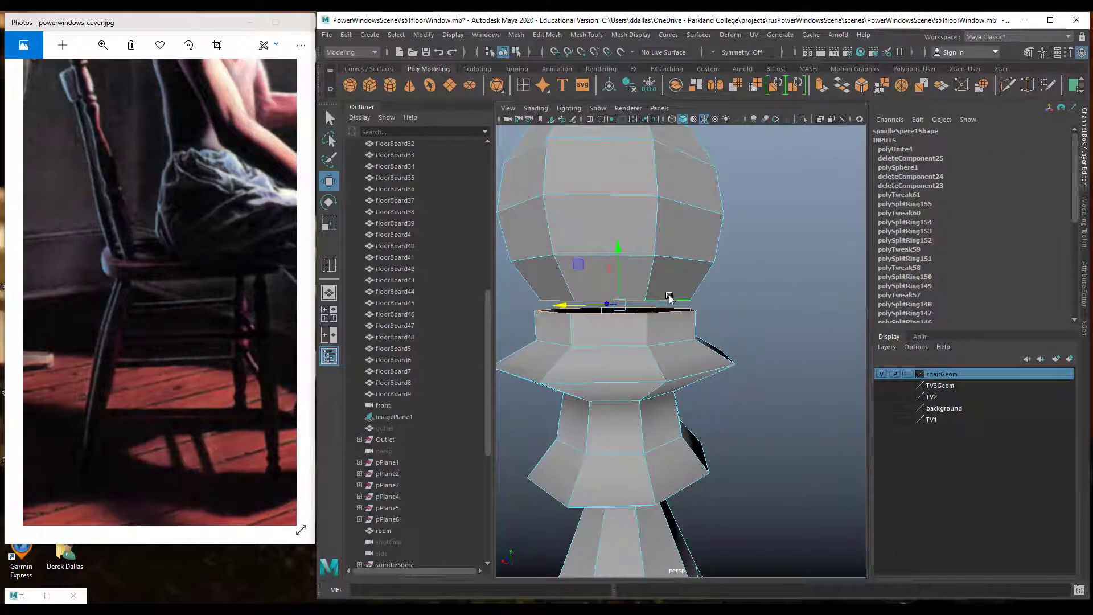
{"action": "left_click_drag", "start_coordinate": [648, 329], "coordinate": [670, 332], "text": "alt"}
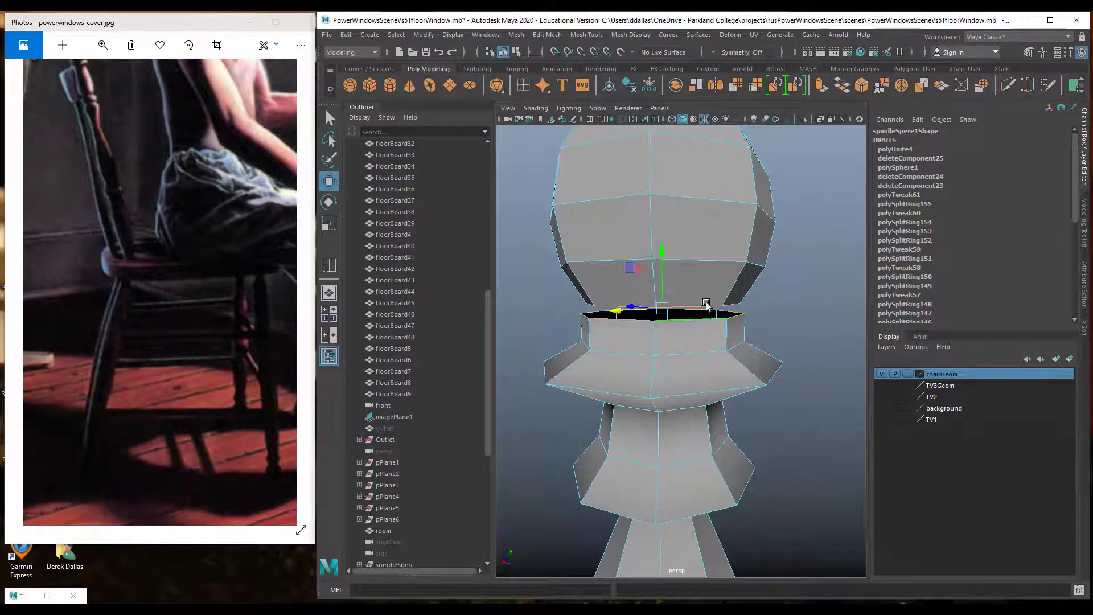
Try bridging the two border loops with a linear path and 0 divisions, then undo the bridge and clear the edge selection.
{"action": "left_click", "coordinate": [544, 35]}
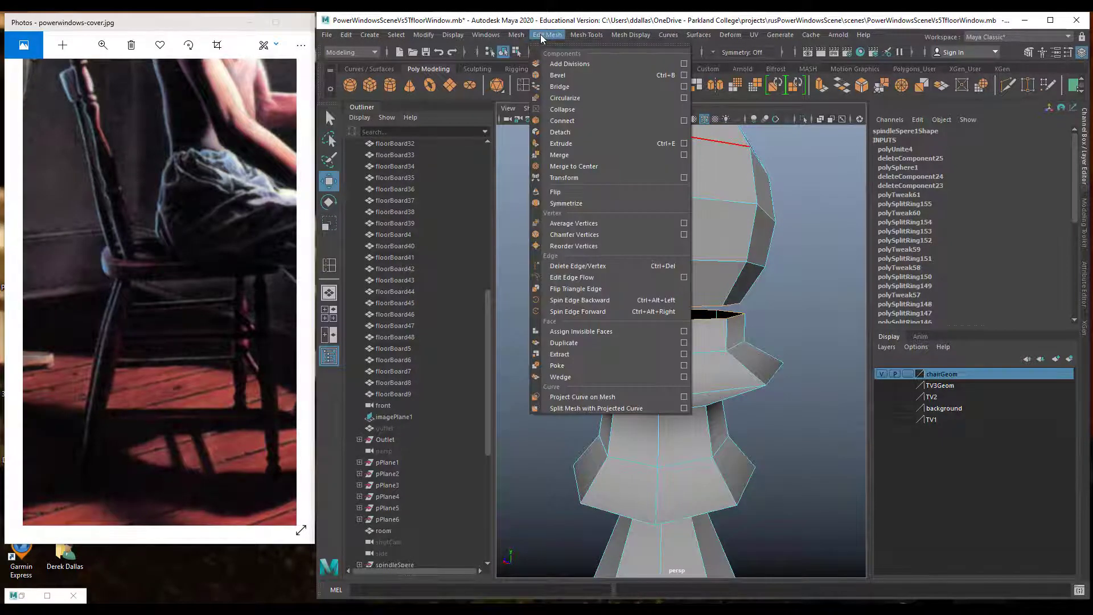
{"action": "left_click", "coordinate": [684, 86]}
{"action": "left_click_drag", "start_coordinate": [495, 112], "coordinate": [449, 93]}
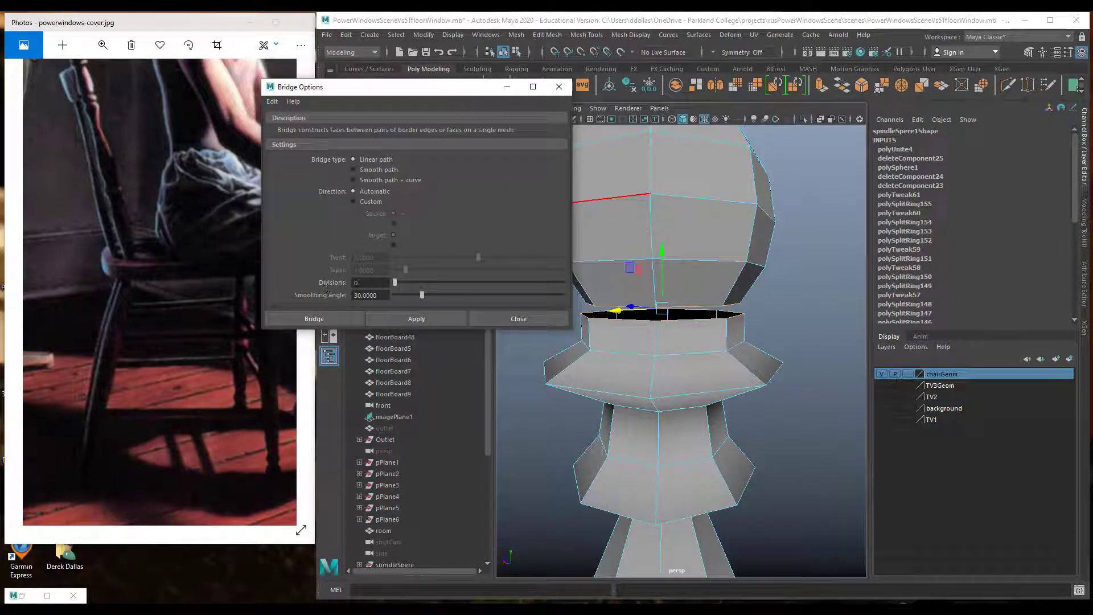
{"action": "left_click", "coordinate": [433, 319]}
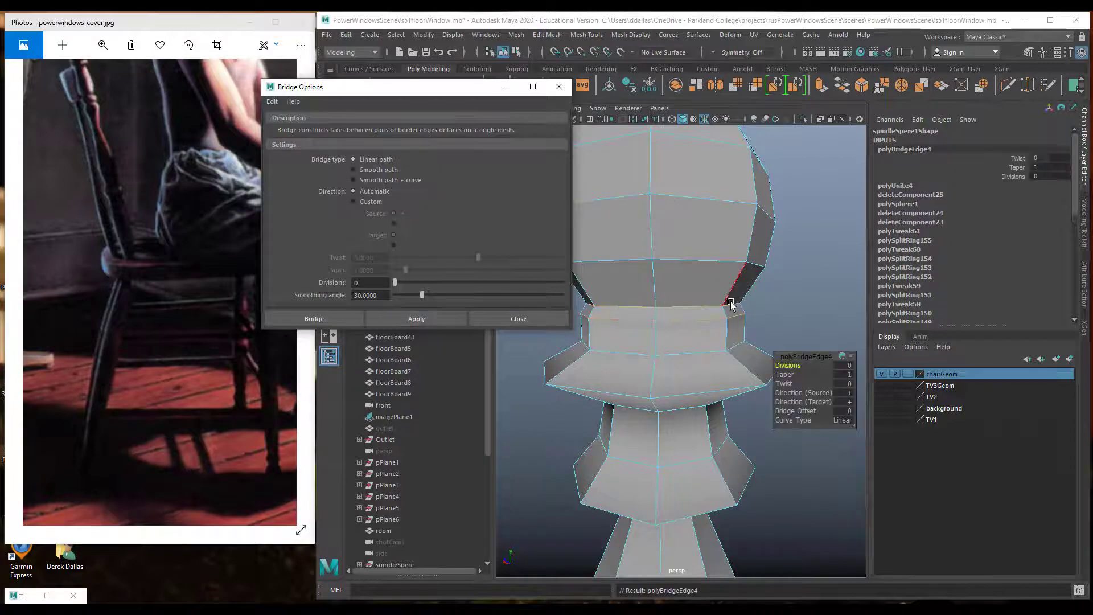
{"action": "mouse_move", "coordinate": [728, 301]}
{"action": "left_mouse_down", "text": "alt"}
{"action": "mouse_move", "coordinate": [750, 298]}
{"action": "mouse_move", "coordinate": [730, 299]}
{"action": "left_mouse_up", "text": "alt"}
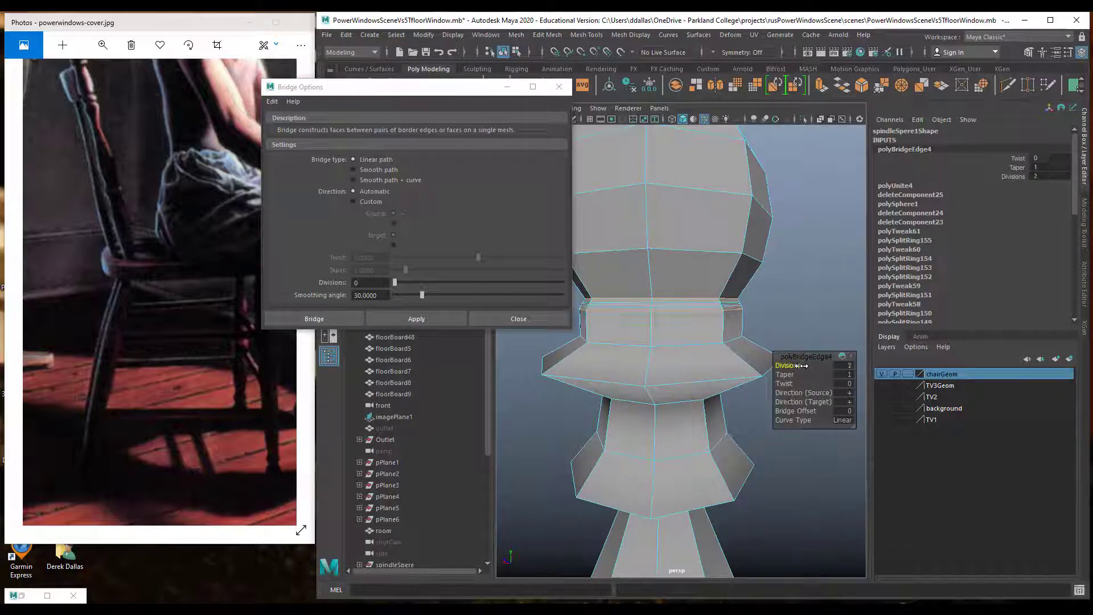
{"action": "left_click_drag", "start_coordinate": [802, 365], "coordinate": [800, 365]}
{"action": "left_click", "coordinate": [529, 320]}
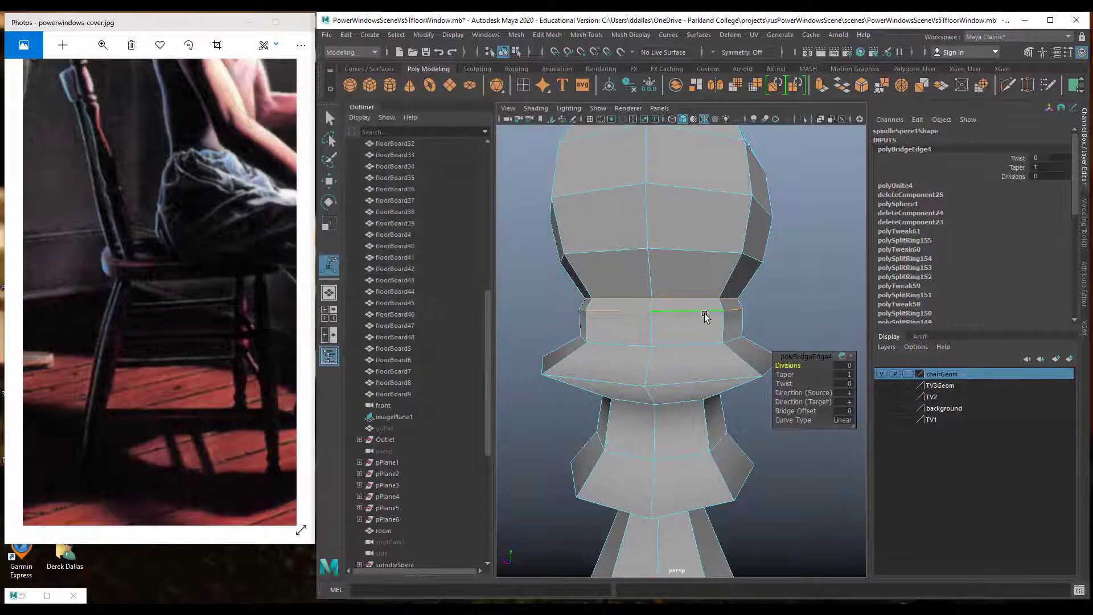
{"action": "key", "text": "ctrl+z"}
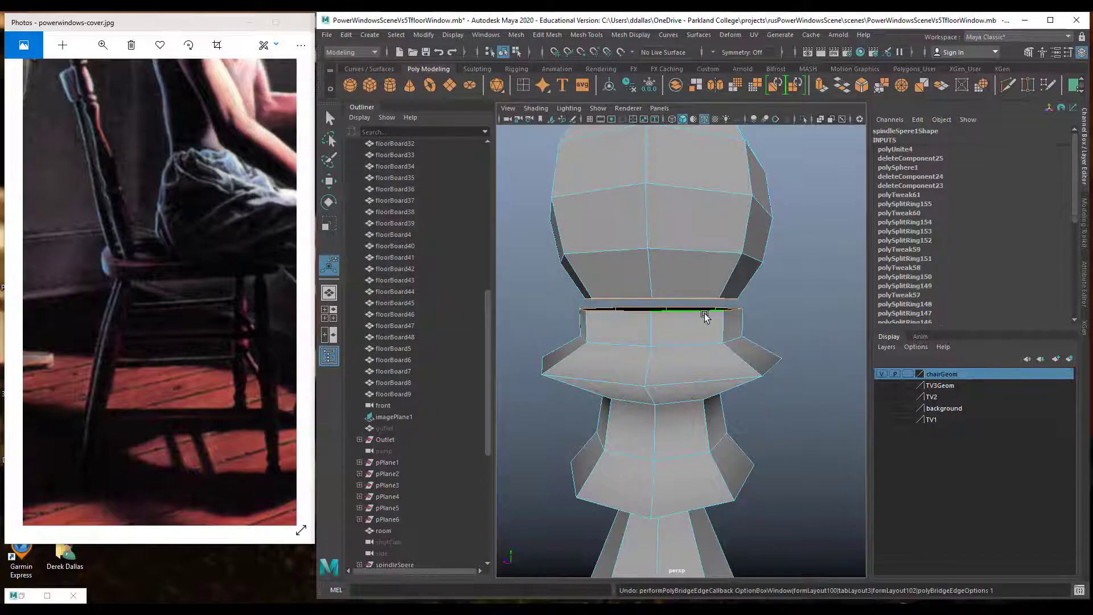
{"action": "left_click", "coordinate": [763, 303]}
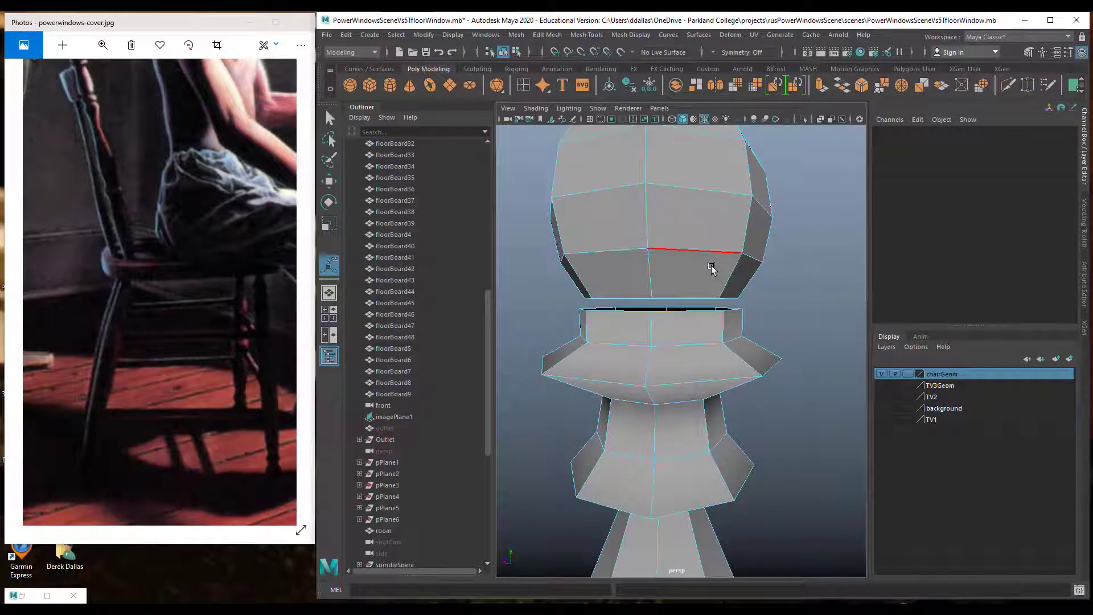
Scale the ring of vertices around the spindle's open top slightly inward to match the sphere's bottom opening.
{"action": "left_click_drag", "start_coordinate": [713, 273], "coordinate": [713, 277], "text": "alt"}
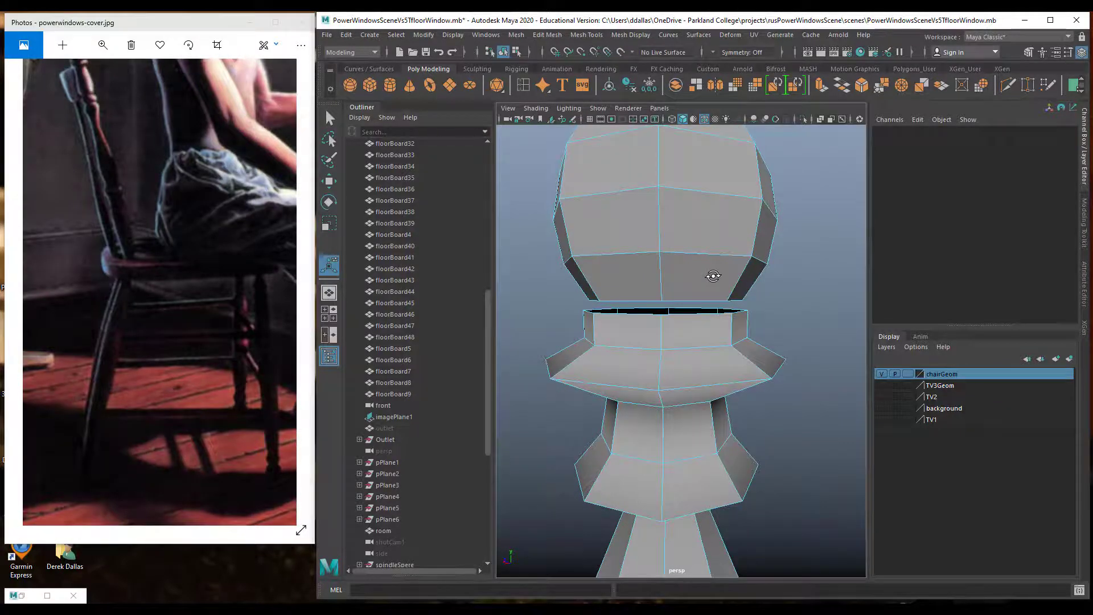
{"action": "right_click_drag", "start_coordinate": [713, 276], "coordinate": [664, 271]}
{"action": "left_click_drag", "start_coordinate": [670, 273], "coordinate": [680, 273], "text": "alt"}
{"action": "right_click_drag", "start_coordinate": [680, 273], "coordinate": [716, 274], "text": "alt"}
{"action": "left_click_drag", "start_coordinate": [716, 277], "coordinate": [710, 284], "text": "alt"}
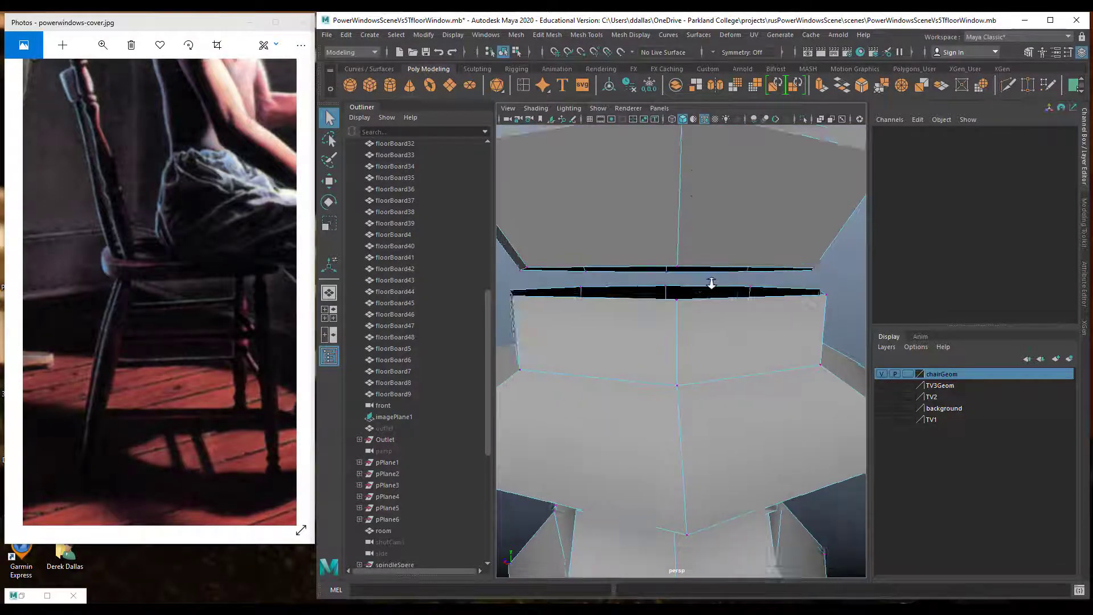
{"action": "right_click_drag", "start_coordinate": [710, 284], "coordinate": [700, 282], "text": "alt"}
{"action": "left_click_drag", "start_coordinate": [697, 270], "coordinate": [696, 267], "text": "alt"}
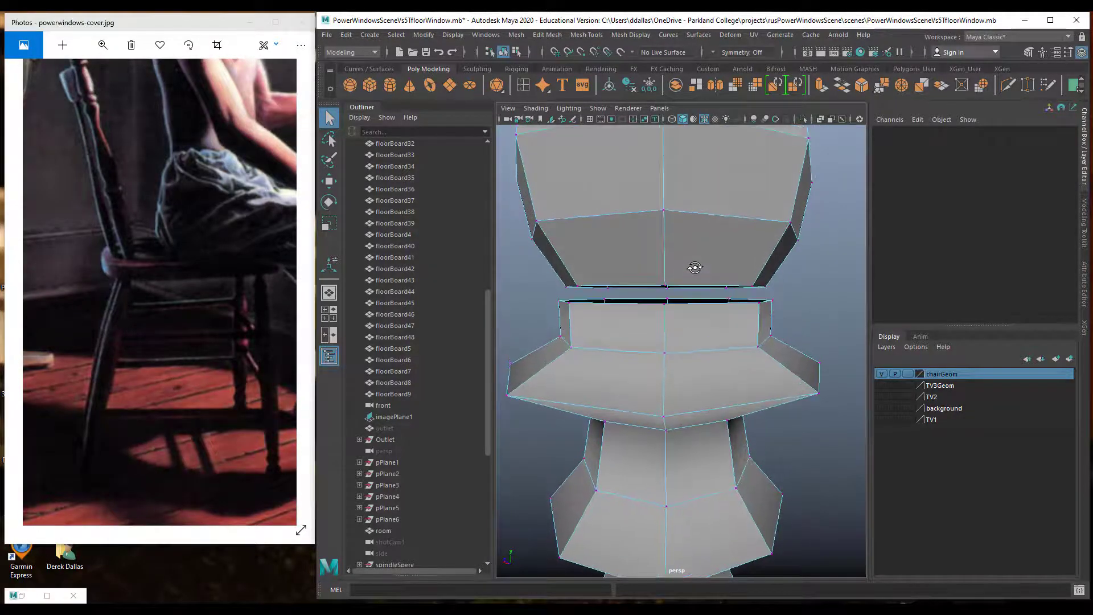
{"action": "left_click_drag", "start_coordinate": [536, 294], "coordinate": [807, 327]}
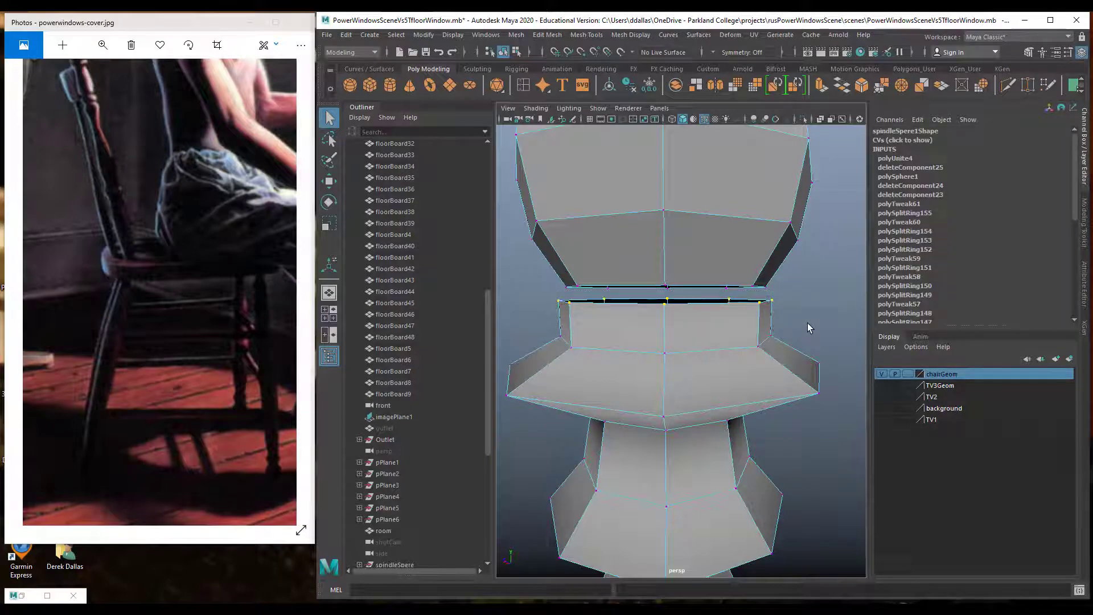
{"action": "key", "text": "r"}
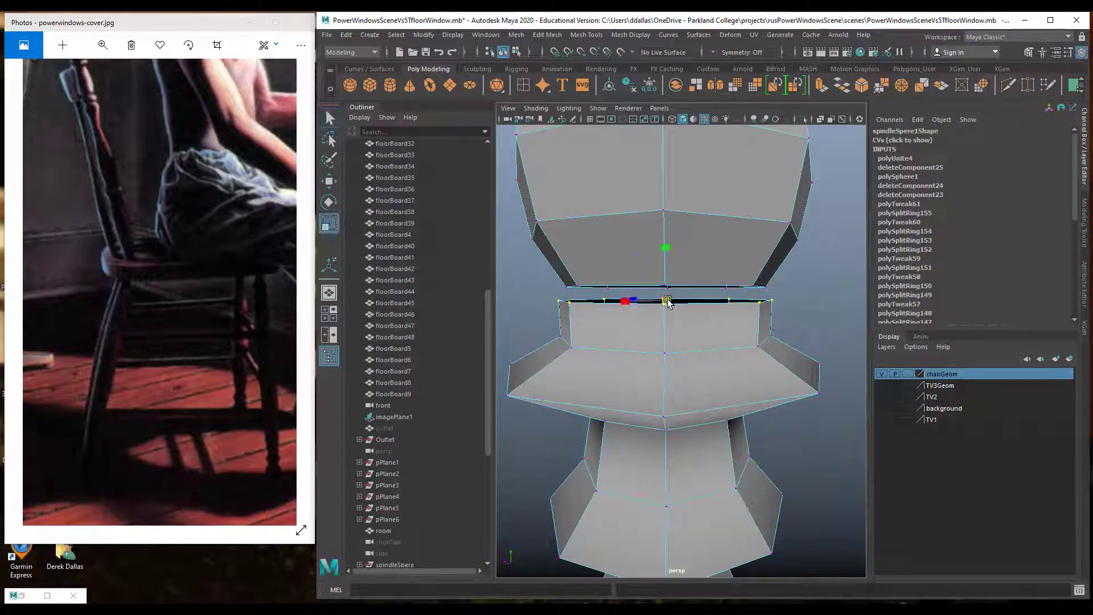
{"action": "left_click_drag", "start_coordinate": [667, 301], "coordinate": [653, 302]}
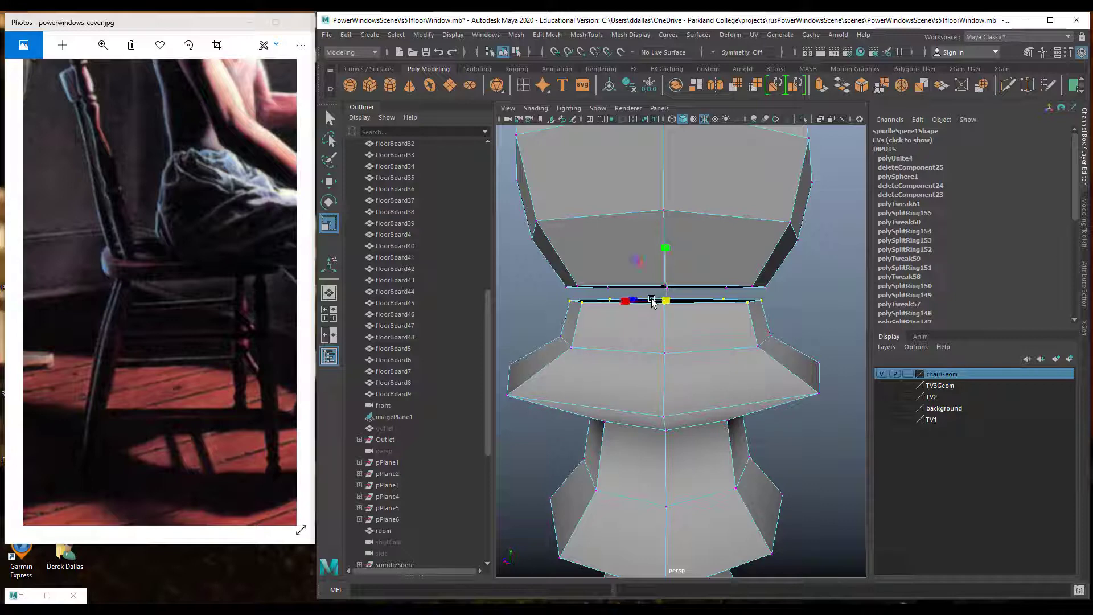
{"action": "left_click", "coordinate": [802, 286]}
{"action": "mouse_move", "coordinate": [680, 326]}
{"action": "left_mouse_down", "text": "alt"}
{"action": "mouse_move", "coordinate": [671, 328]}
{"action": "mouse_move", "coordinate": [681, 329]}
{"action": "left_mouse_up", "text": "alt"}
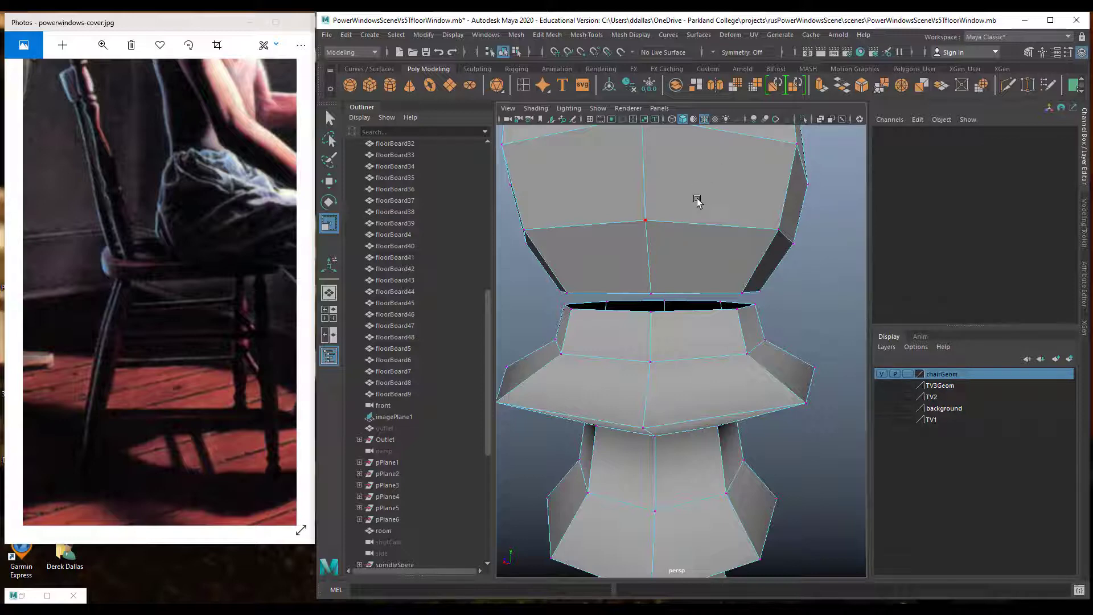
{"action": "left_click", "coordinate": [586, 34]}
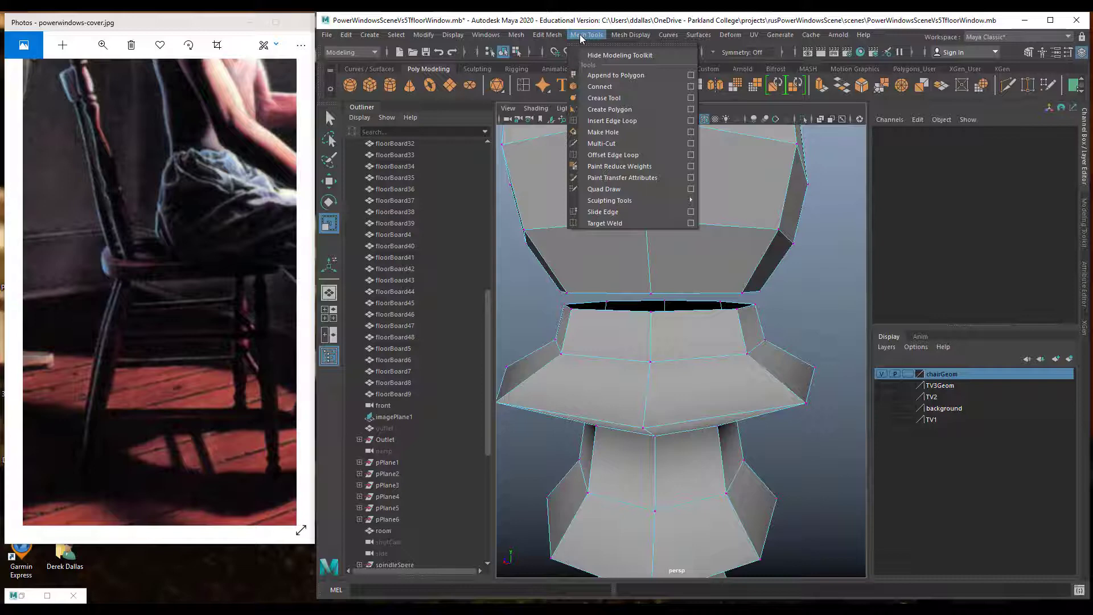
{"action": "mouse_move", "coordinate": [552, 38]}
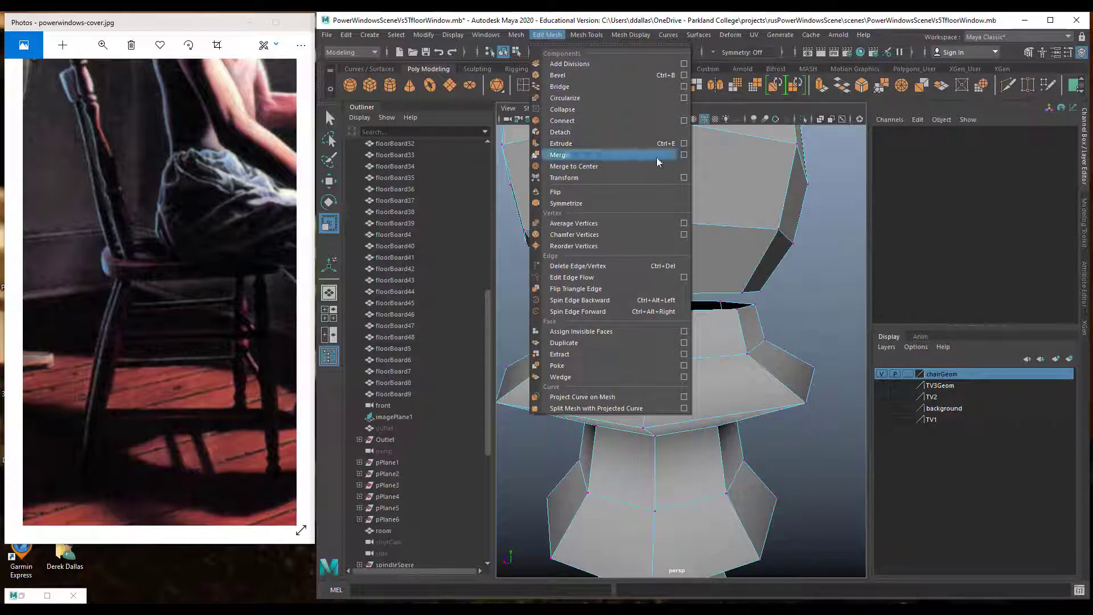
{"action": "left_click", "coordinate": [684, 155]}
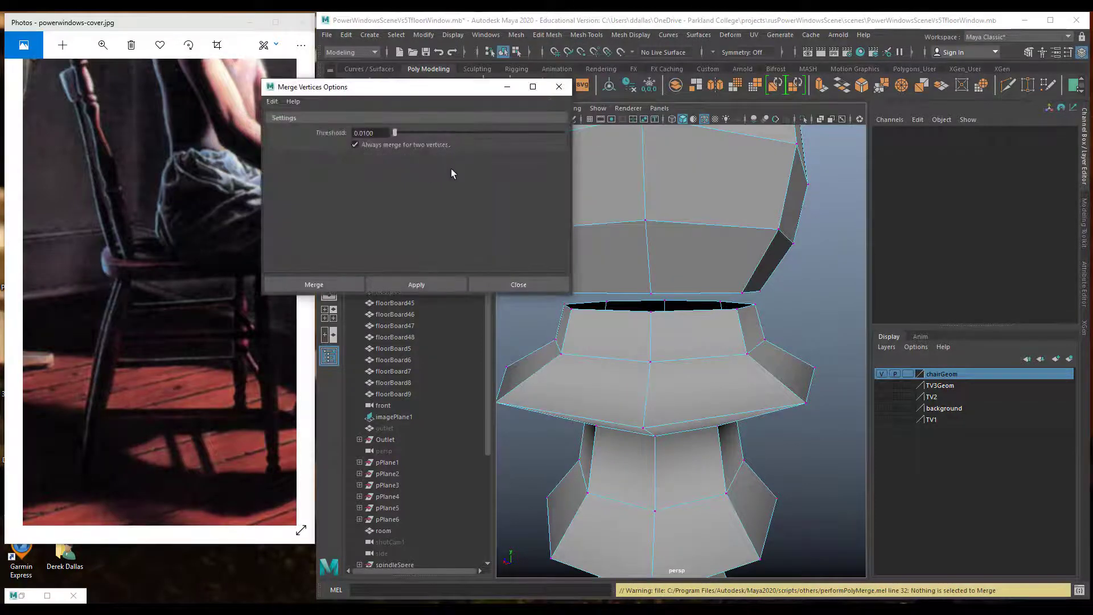
{"action": "left_click", "coordinate": [516, 284]}
Activate Target Weld with its settings open, try welding a spindle-rim vertex onto the sphere vertex above it, and undo the weld.
{"action": "left_click", "coordinate": [595, 35]}
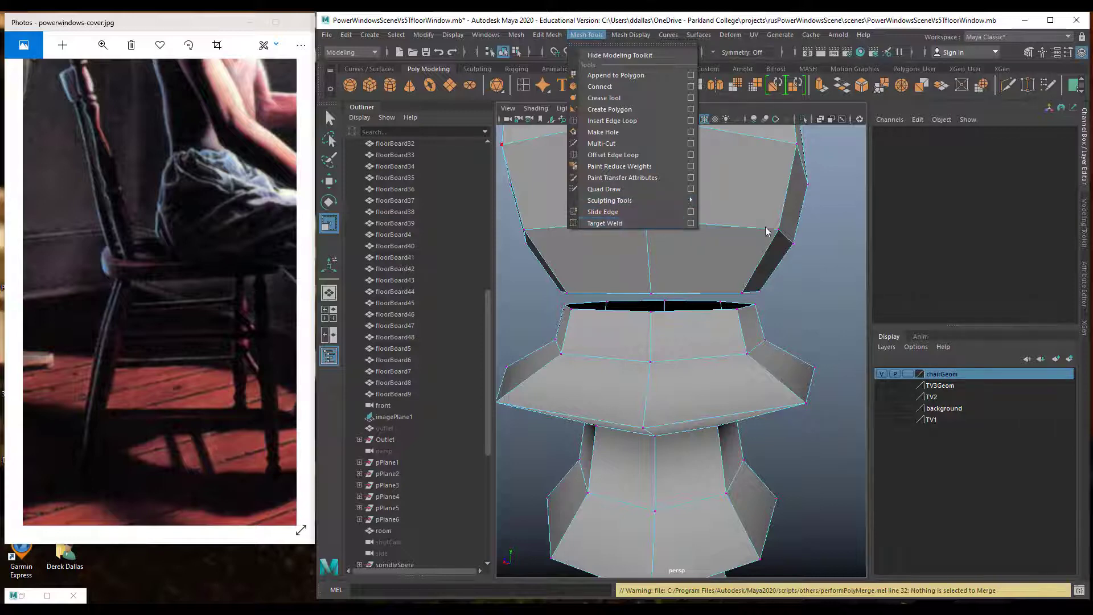
{"action": "left_click", "coordinate": [691, 223]}
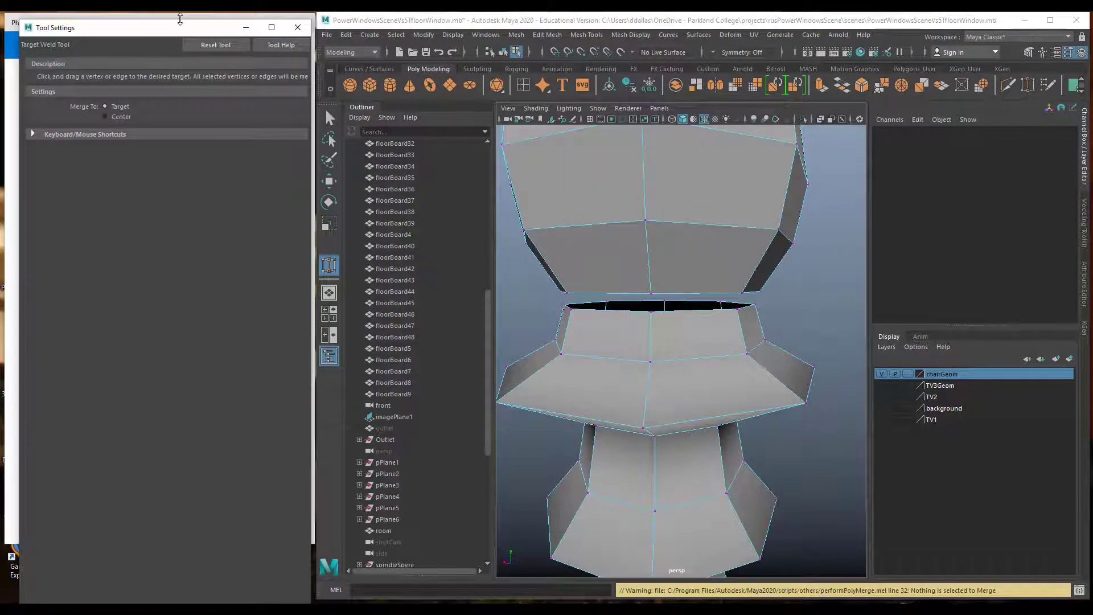
{"action": "left_click_drag", "start_coordinate": [167, 27], "coordinate": [302, 67]}
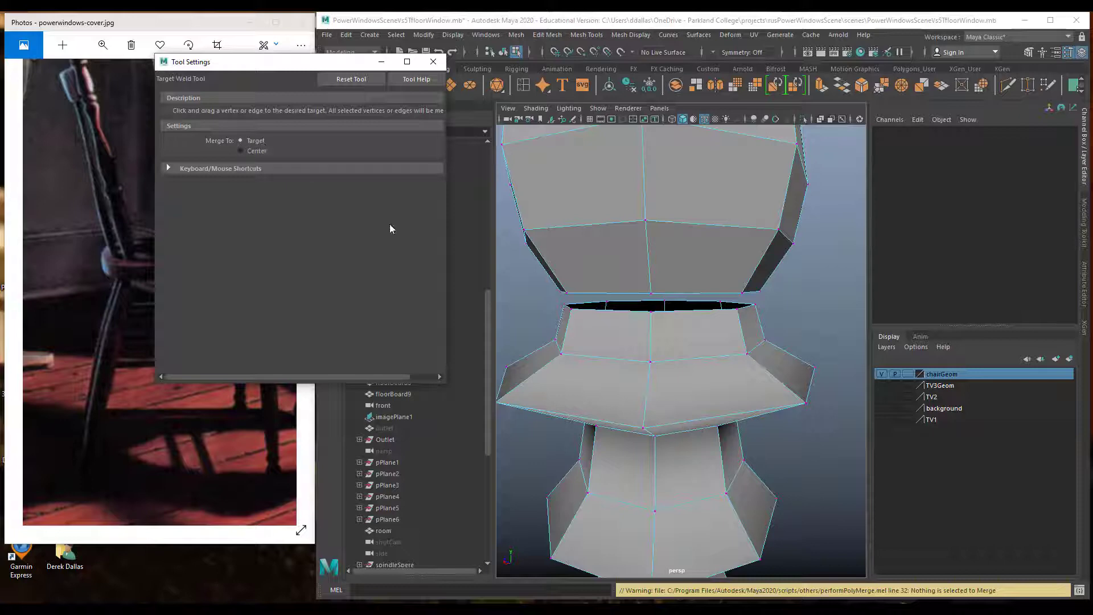
{"action": "left_click_drag", "start_coordinate": [573, 314], "coordinate": [601, 297], "text": "alt"}
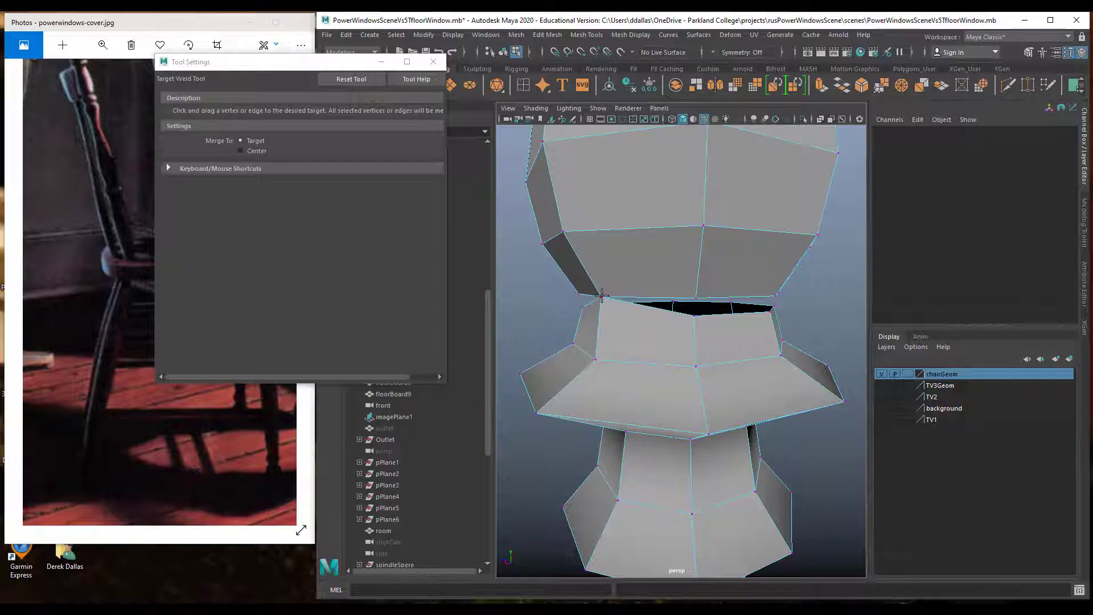
{"action": "key", "text": "ctrl+z"}
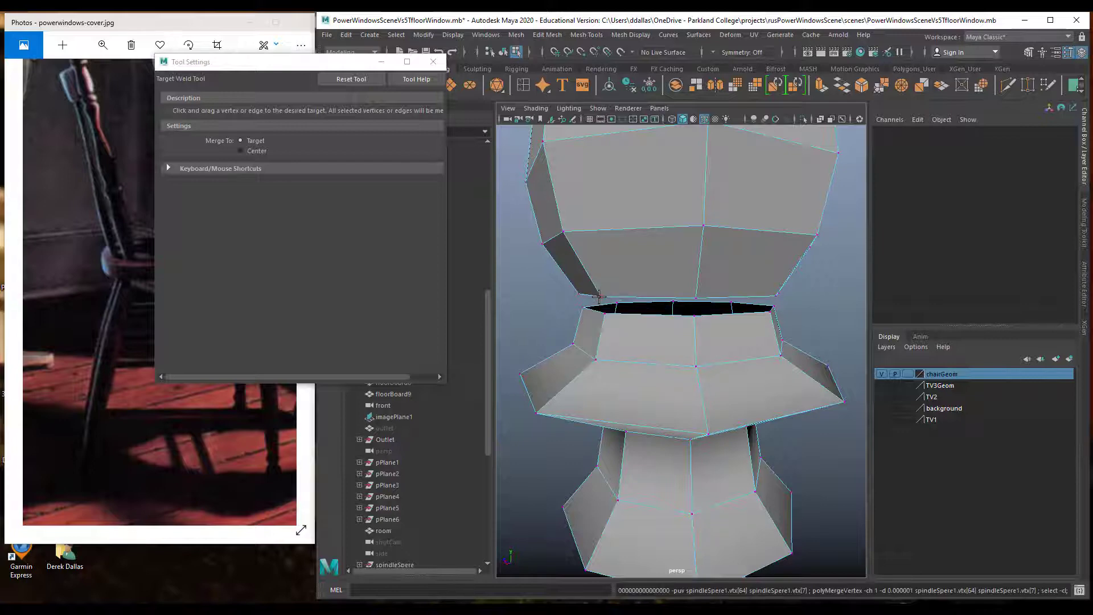
Set Target Weld to merge to Center and weld two neighbouring spindle-rim vertices to the sphere vertices directly above them.
{"action": "left_click", "coordinate": [263, 152]}
{"action": "left_click_drag", "start_coordinate": [605, 311], "coordinate": [599, 296]}
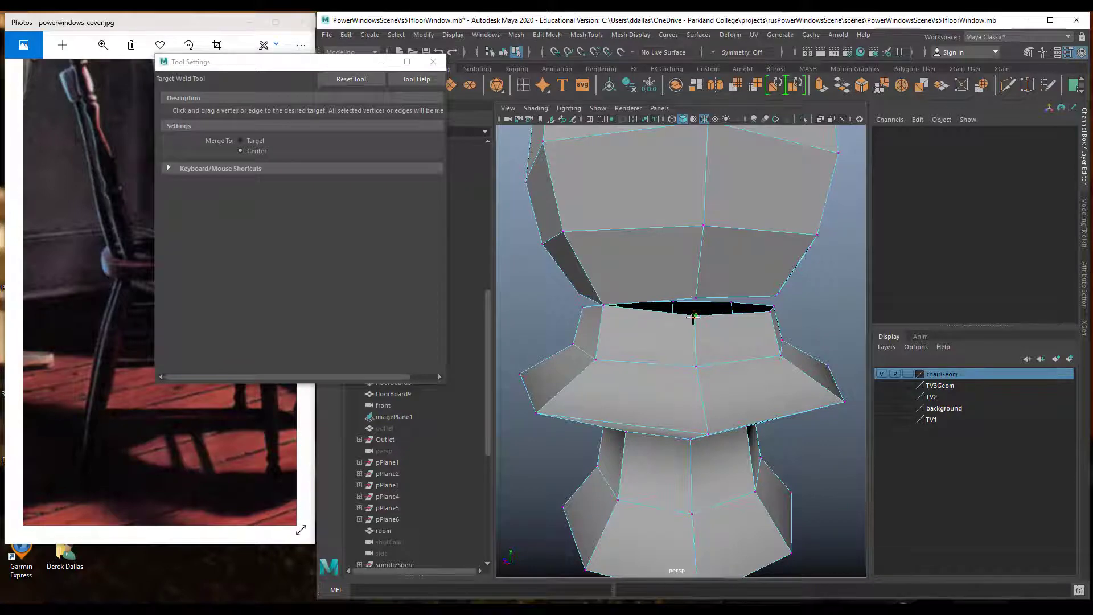
{"action": "left_click_drag", "start_coordinate": [693, 316], "coordinate": [696, 297]}
Continue around the gap, welding the next spindle-rim vertices to their matching vertices on the sphere's bottom edge.
{"action": "left_click_drag", "start_coordinate": [776, 327], "coordinate": [689, 342], "text": "alt"}
{"action": "right_click_drag", "start_coordinate": [689, 342], "coordinate": [710, 349], "text": "alt"}
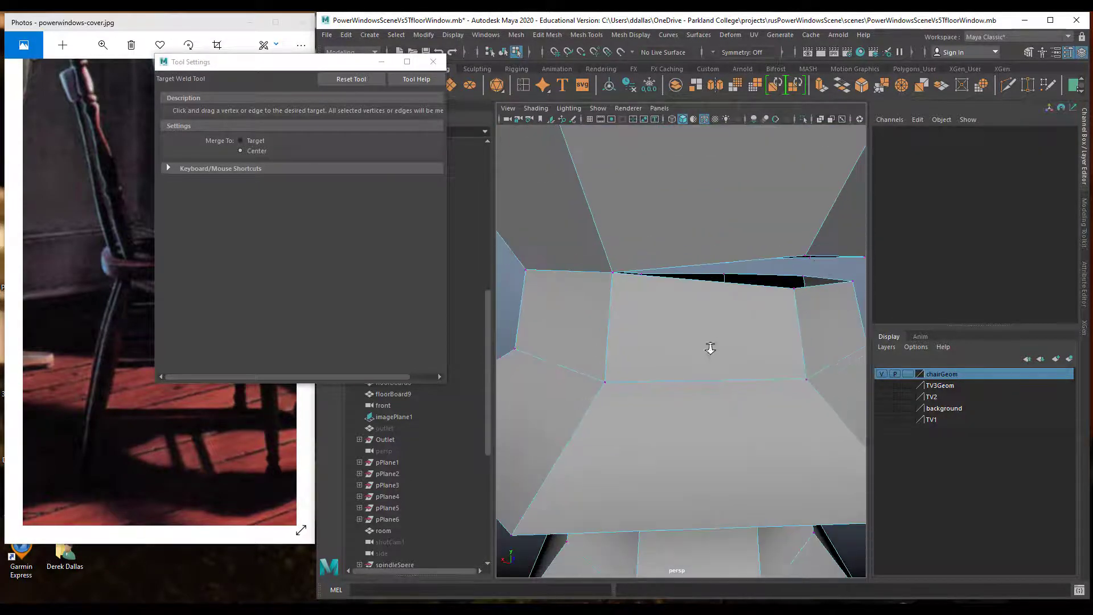
{"action": "middle_click_drag", "start_coordinate": [716, 340], "coordinate": [711, 342], "text": "alt"}
{"action": "left_click_drag", "start_coordinate": [722, 334], "coordinate": [728, 332], "text": "alt"}
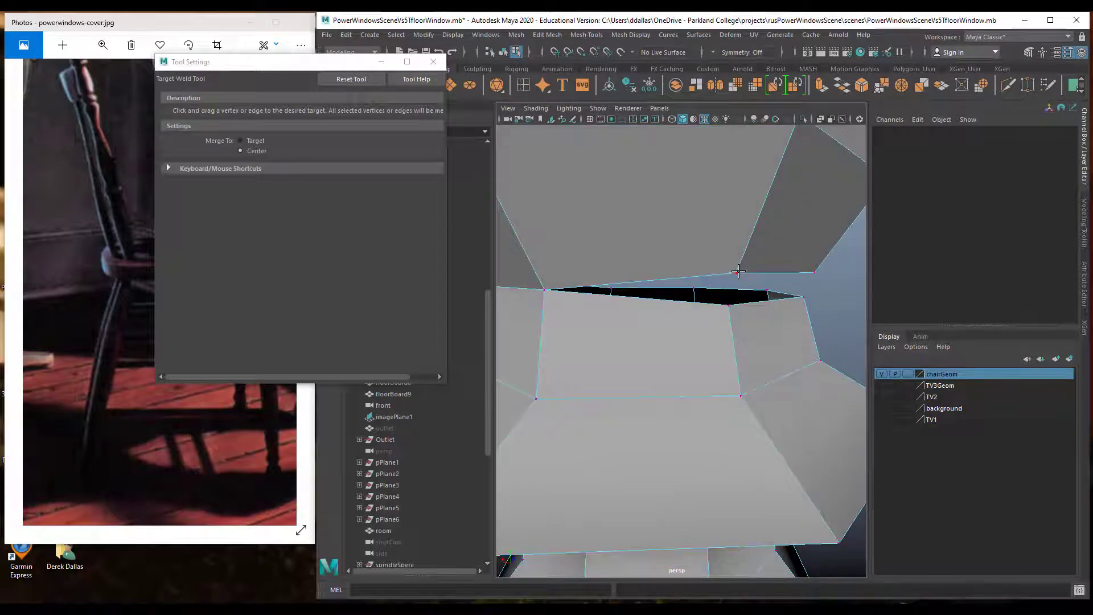
{"action": "left_click_drag", "start_coordinate": [734, 280], "coordinate": [711, 331]}
{"action": "middle_click_drag", "start_coordinate": [711, 330], "coordinate": [720, 347], "text": "alt"}
{"action": "left_click_drag", "start_coordinate": [720, 347], "coordinate": [664, 356], "text": "alt"}
{"action": "left_click_drag", "start_coordinate": [599, 370], "coordinate": [707, 346]}
{"action": "middle_click_drag", "start_coordinate": [708, 346], "coordinate": [718, 342], "text": "alt"}
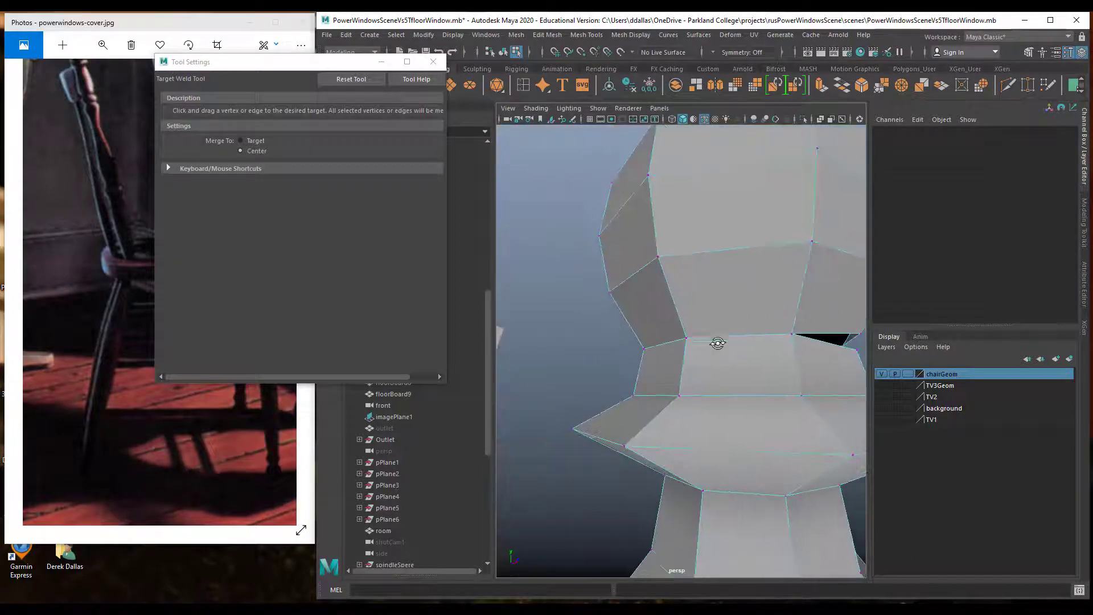
Try welding a spindle-rim vertex across the remaining gap to a vertex on the sphere's edge, then undo that weld.
{"action": "mouse_move", "coordinate": [718, 342]}
{"action": "left_mouse_down", "text": "alt"}
{"action": "mouse_move", "coordinate": [732, 349]}
{"action": "mouse_move", "coordinate": [702, 345]}
{"action": "left_mouse_up", "text": "alt"}
{"action": "right_click_drag", "start_coordinate": [702, 345], "coordinate": [721, 361], "text": "alt"}
{"action": "left_click_drag", "start_coordinate": [724, 363], "coordinate": [709, 325], "text": "alt"}
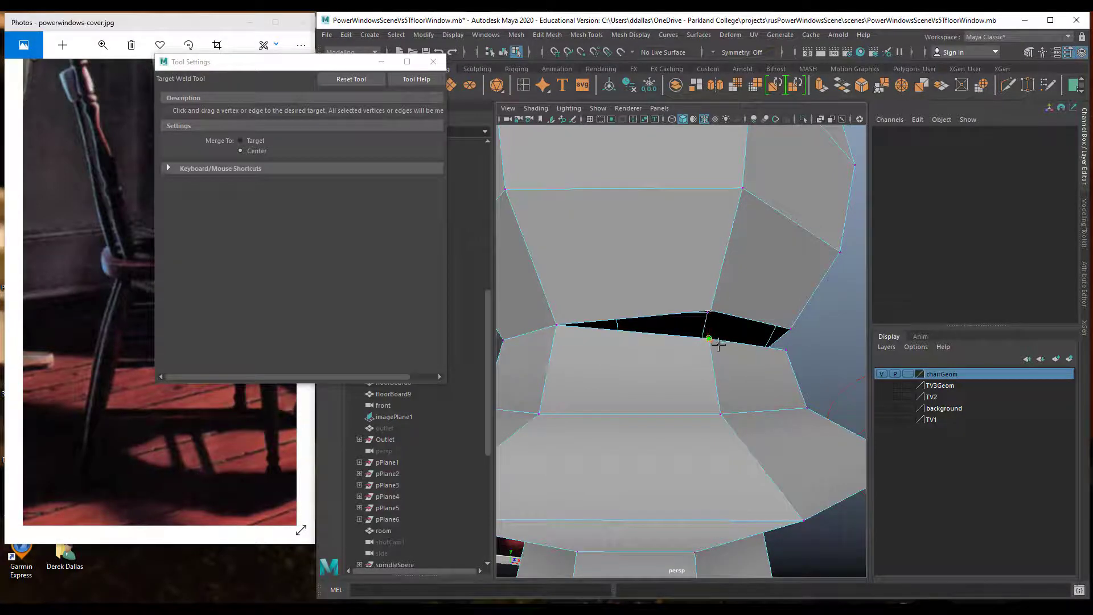
{"action": "left_click_drag", "start_coordinate": [719, 345], "coordinate": [717, 344], "text": "alt"}
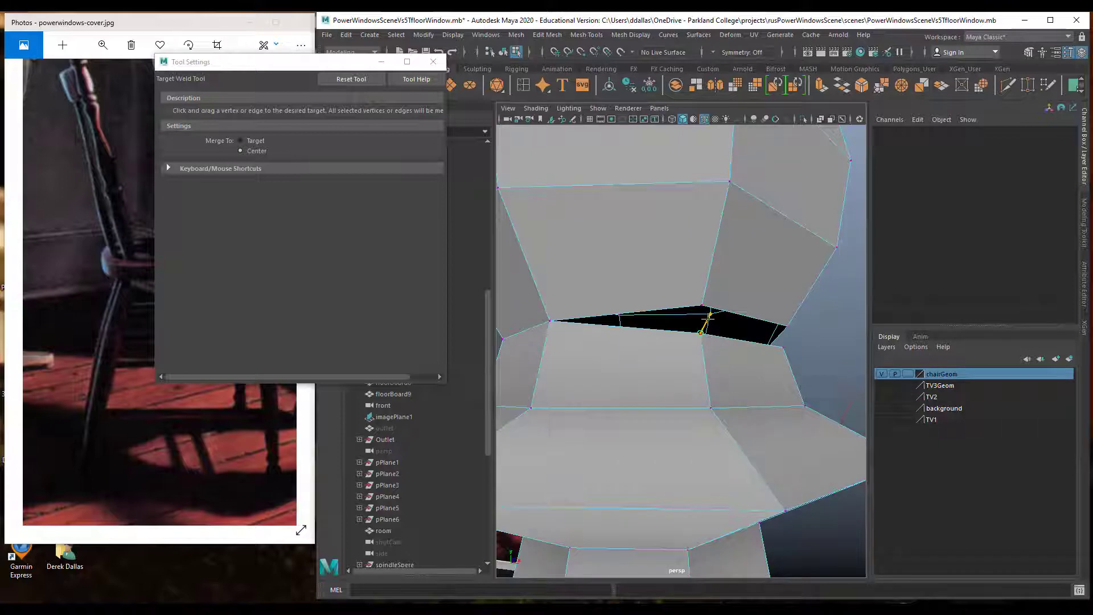
{"action": "left_click_drag", "start_coordinate": [710, 315], "coordinate": [679, 342]}
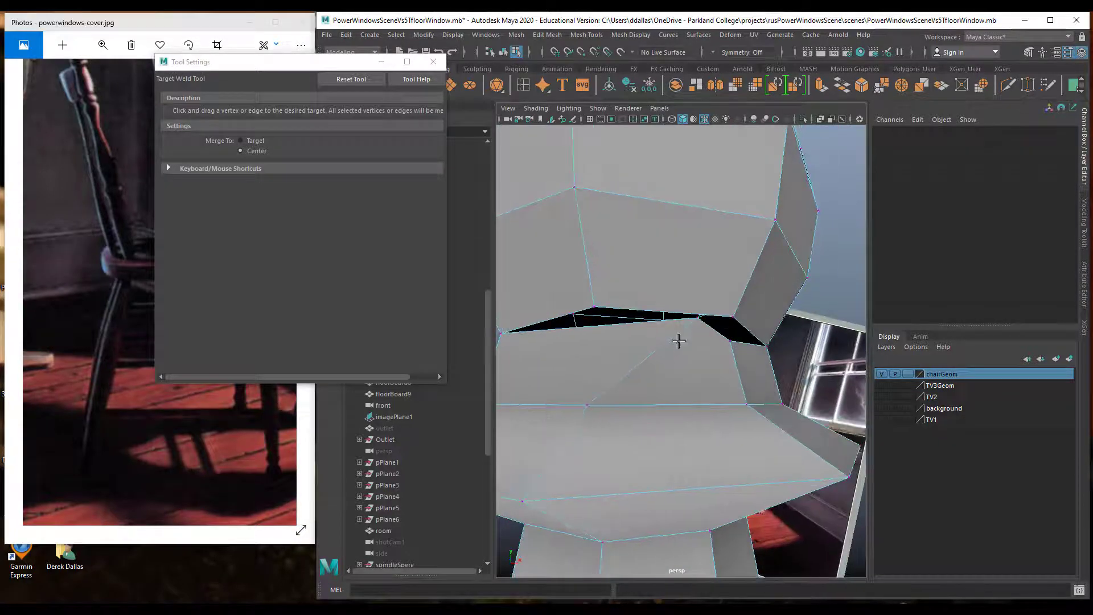
{"action": "key", "text": "ctrl+z"}
Weld the last two open spindle-rim vertices to the sphere vertices directly above them and inspect the seam all around.
{"action": "left_click_drag", "start_coordinate": [597, 338], "coordinate": [596, 308]}
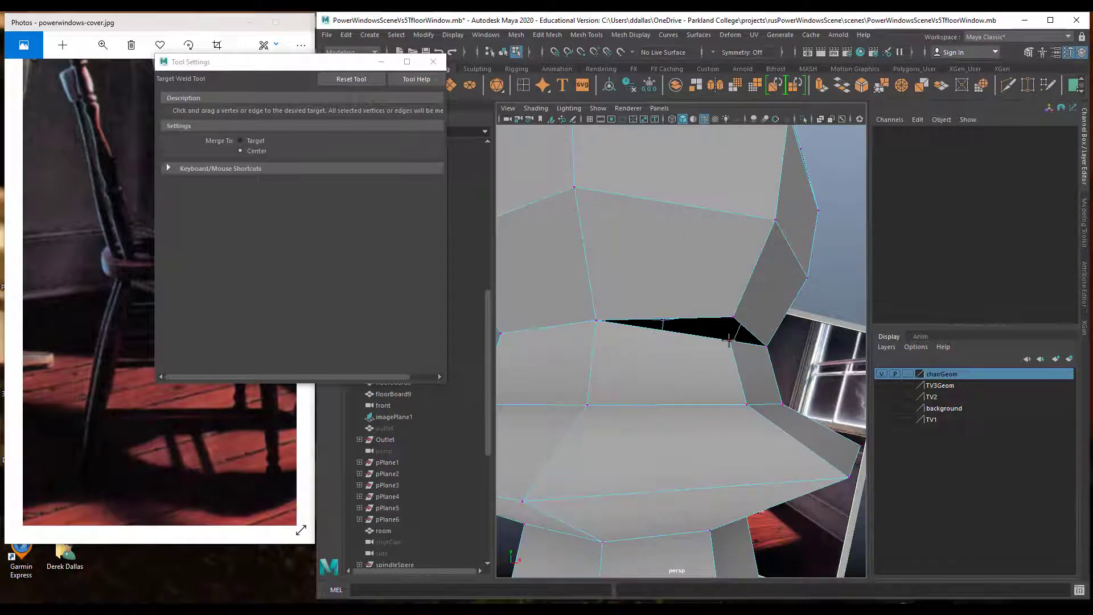
{"action": "left_click_drag", "start_coordinate": [729, 341], "coordinate": [733, 317]}
{"action": "right_click_drag", "start_coordinate": [753, 366], "coordinate": [705, 358], "text": "alt"}
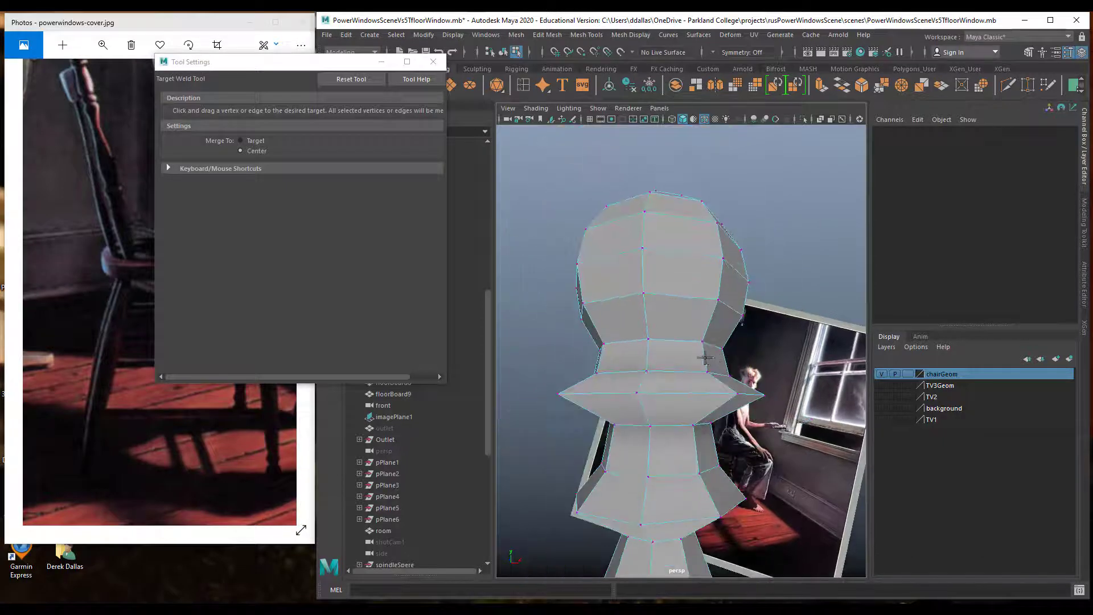
{"action": "left_click_drag", "start_coordinate": [705, 358], "coordinate": [814, 374], "text": "alt"}
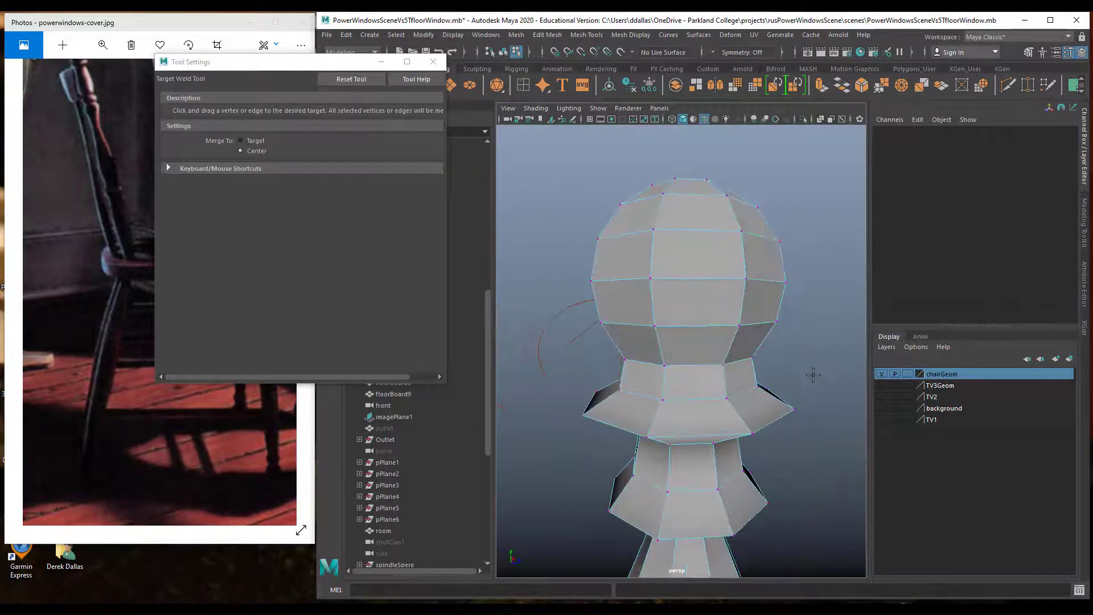
Return the welded spindle to object selection, turn on its smooth mesh preview and inspect the rounded profile.
{"action": "key", "text": "q"}
{"action": "right_click_drag", "start_coordinate": [700, 301], "coordinate": [740, 288]}
{"action": "scroll", "coordinate": [710, 366], "scroll_direction": "down", "scroll_amount": 4}
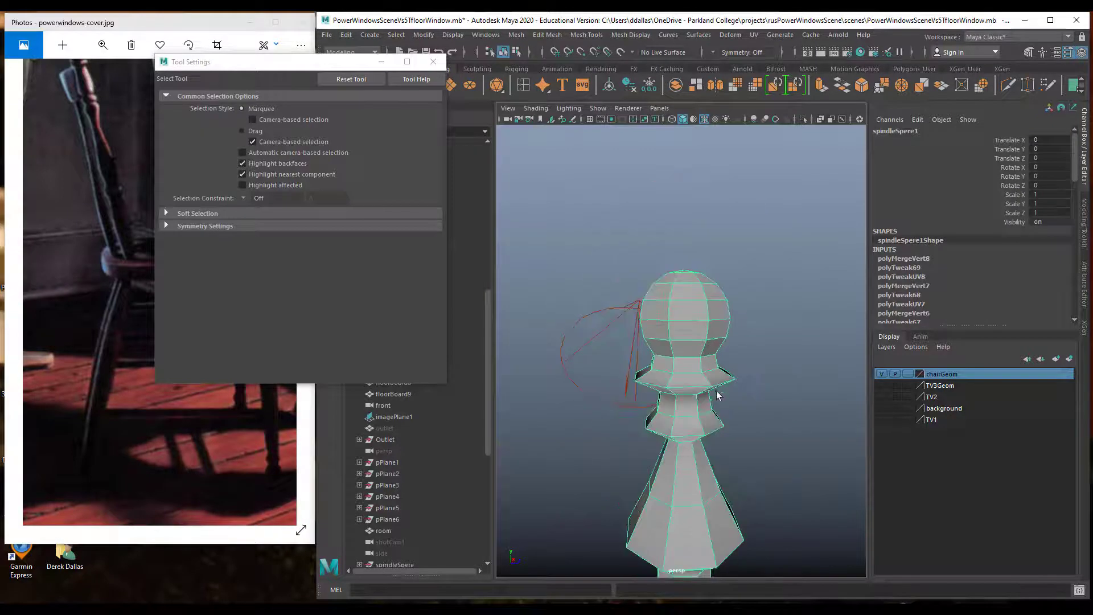
{"action": "key", "text": "3"}
{"action": "scroll", "coordinate": [713, 394], "scroll_direction": "down", "scroll_amount": 6}
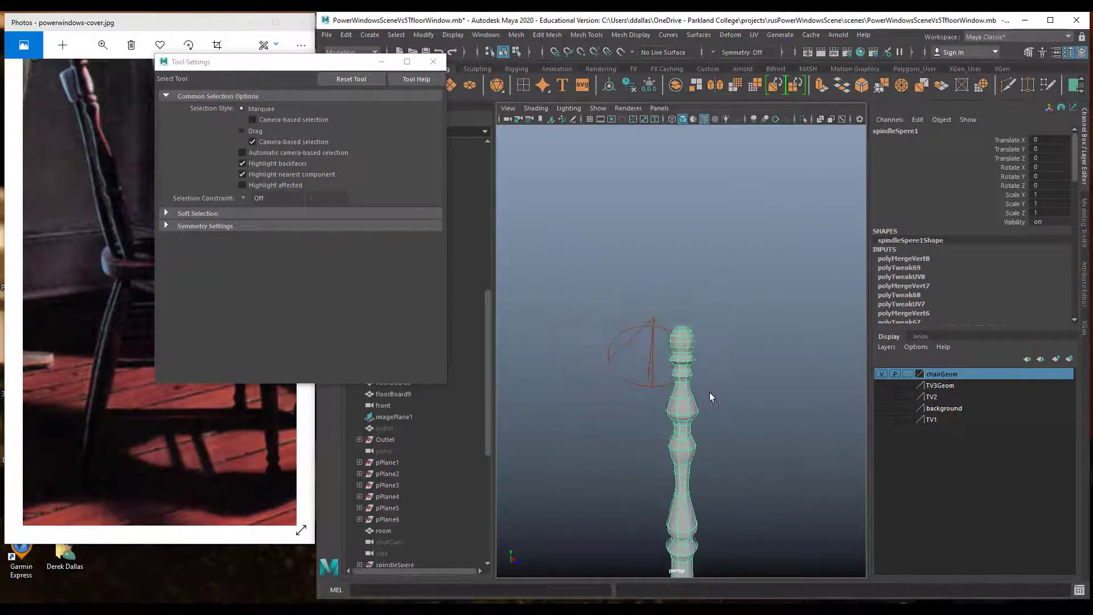
{"action": "left_click_drag", "start_coordinate": [708, 434], "coordinate": [702, 399], "text": "alt"}
{"action": "scroll", "coordinate": [726, 385], "scroll_direction": "up", "scroll_amount": 5}
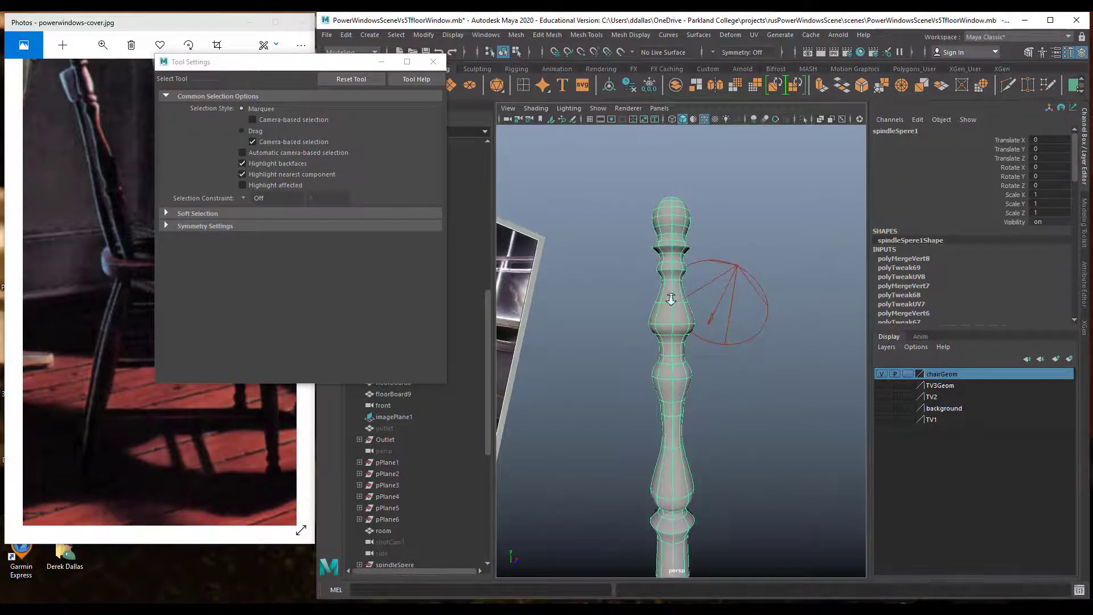
{"action": "right_click_drag", "start_coordinate": [671, 295], "coordinate": [744, 314], "text": "alt"}
{"action": "middle_click_drag", "start_coordinate": [685, 265], "coordinate": [681, 320], "text": "alt"}
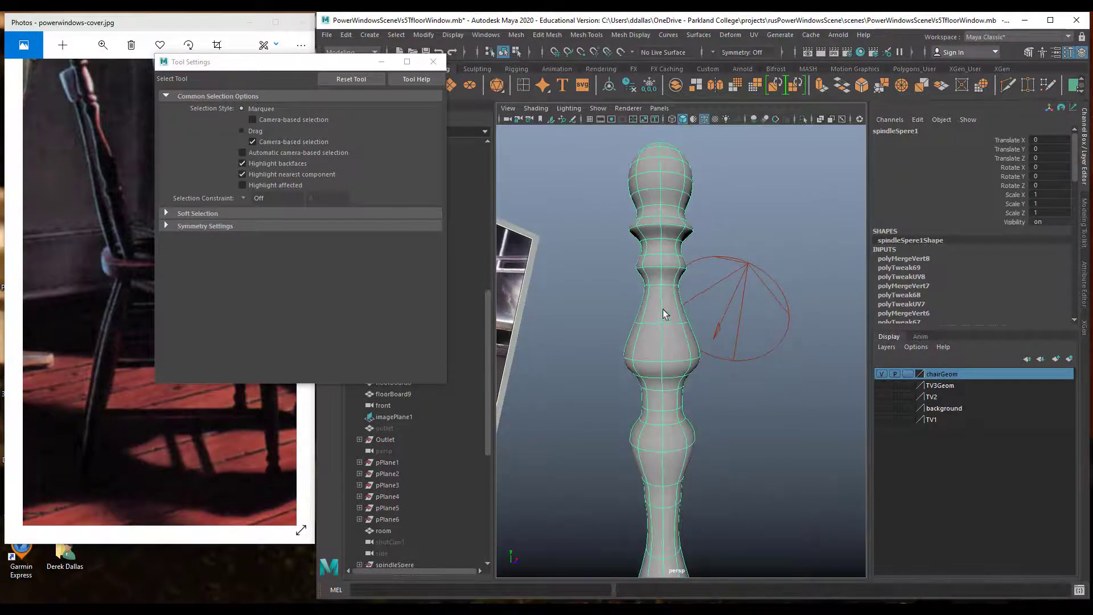
{"action": "left_click_drag", "start_coordinate": [665, 389], "coordinate": [665, 362], "text": "alt"}
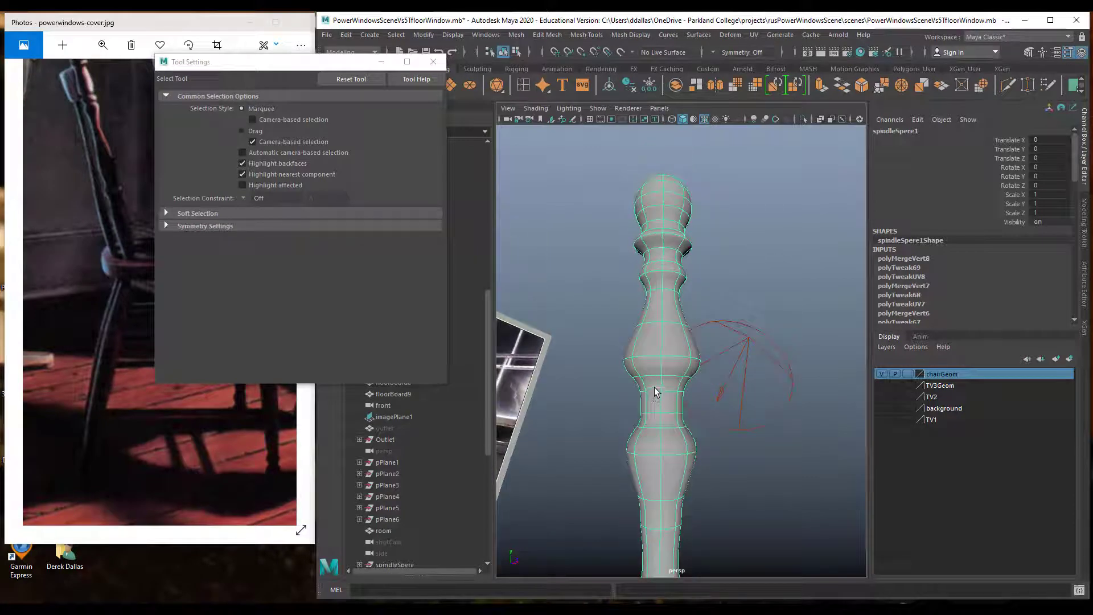
Move the two edge loops in the neck below the upper bulge apart toward its ends, and raise the loop above that bulge toward the collar.
{"action": "right_click_drag", "start_coordinate": [654, 393], "coordinate": [654, 269]}
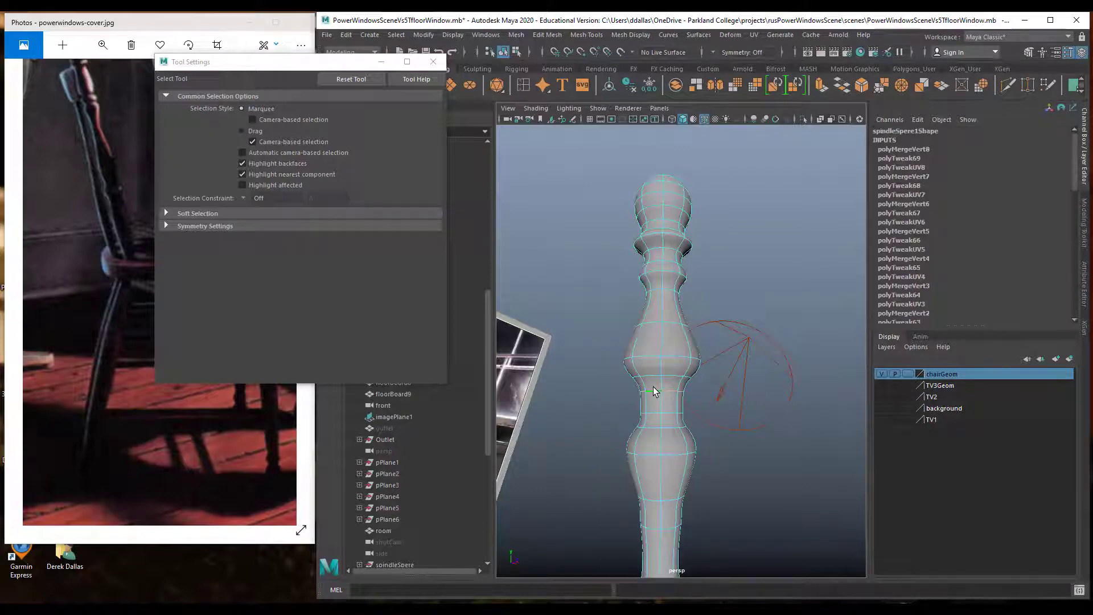
{"action": "key", "text": "w"}
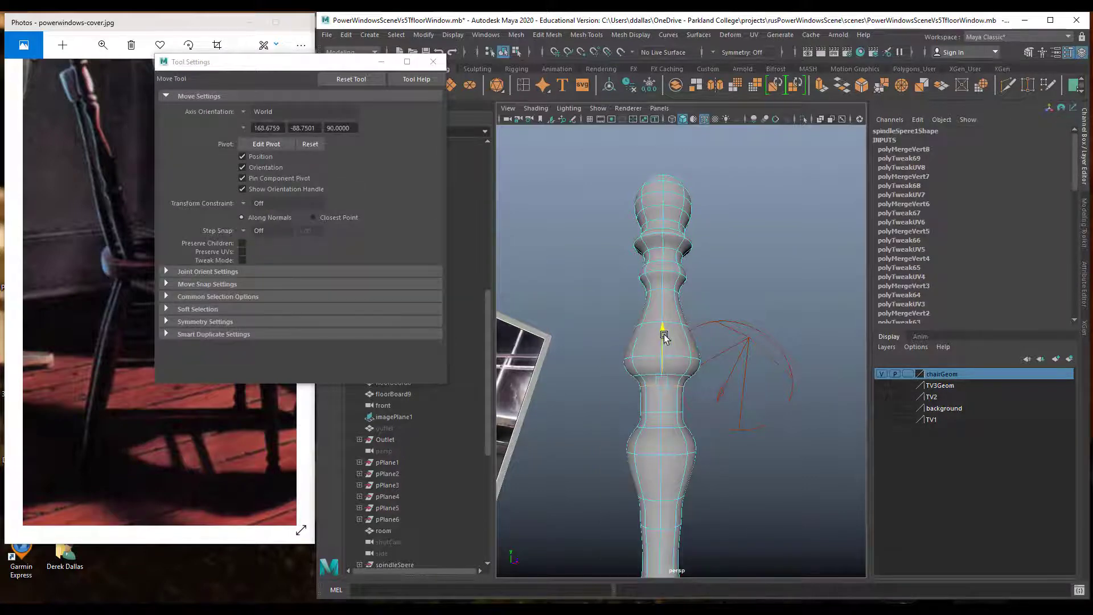
{"action": "left_click_drag", "start_coordinate": [665, 328], "coordinate": [665, 322]}
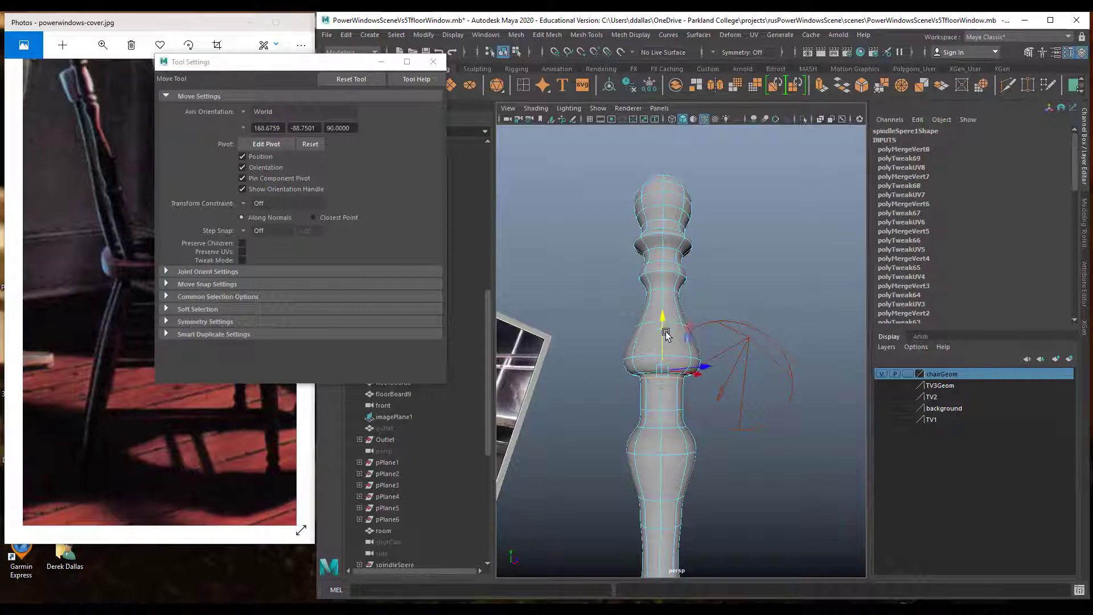
{"action": "double_click", "coordinate": [669, 409]}
{"action": "mouse_move", "coordinate": [664, 366]}
{"action": "left_mouse_down"}
{"action": "mouse_move", "coordinate": [664, 383]}
{"action": "mouse_move", "coordinate": [665, 369]}
{"action": "mouse_move", "coordinate": [674, 381]}
{"action": "left_mouse_up"}
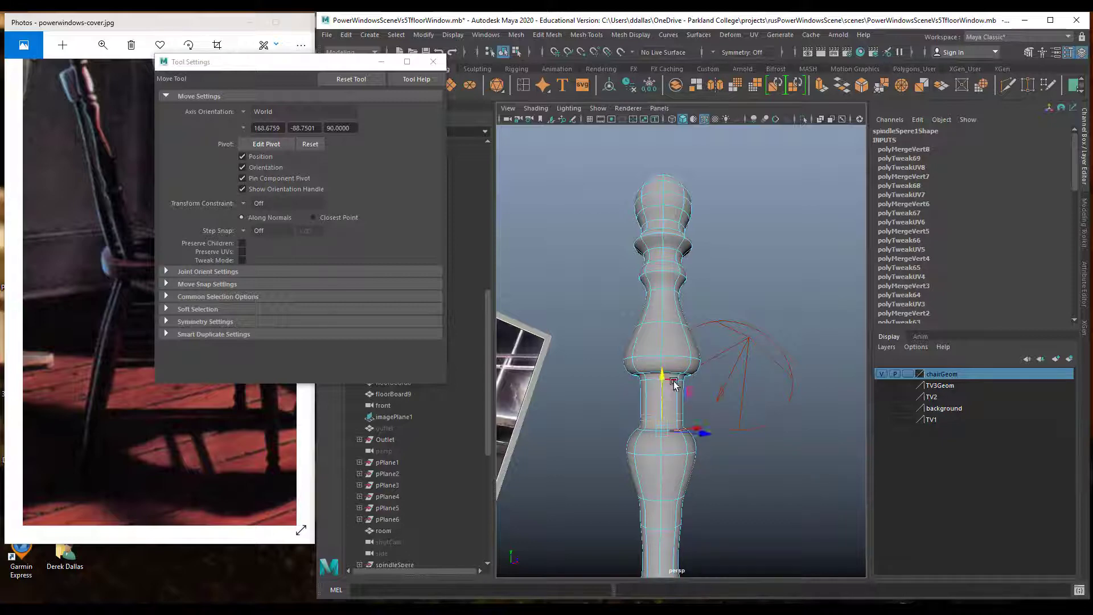
{"action": "double_click", "coordinate": [669, 289]}
{"action": "left_click_drag", "start_coordinate": [665, 244], "coordinate": [665, 236]}
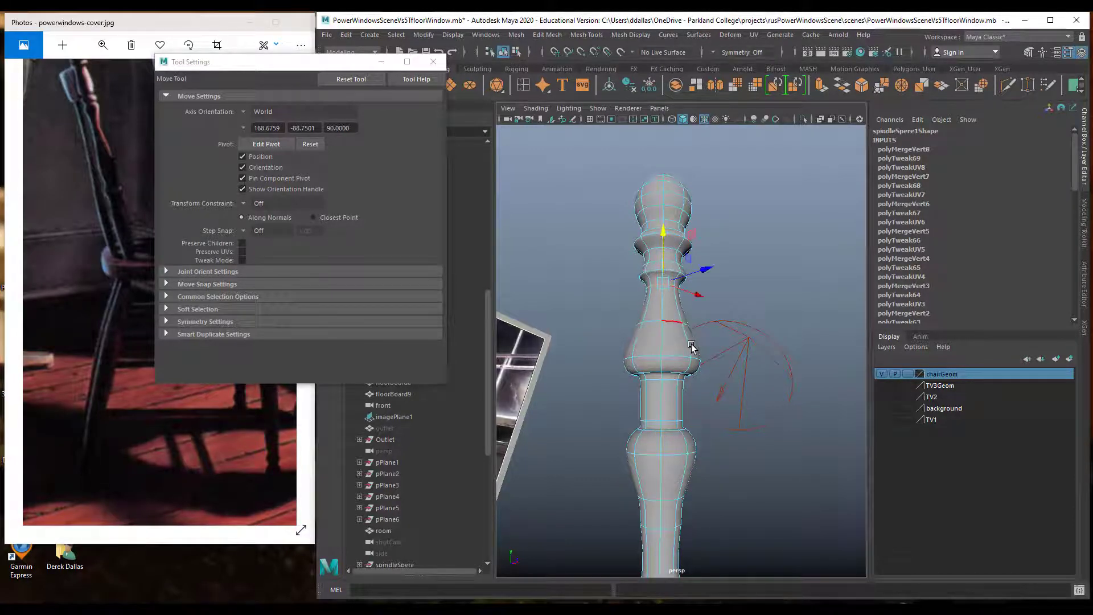
Return the spindle to object selection and close the move tool's settings window.
{"action": "left_click_drag", "start_coordinate": [690, 348], "coordinate": [701, 373], "text": "alt"}
{"action": "right_click_drag", "start_coordinate": [701, 373], "coordinate": [513, 353], "text": "alt"}
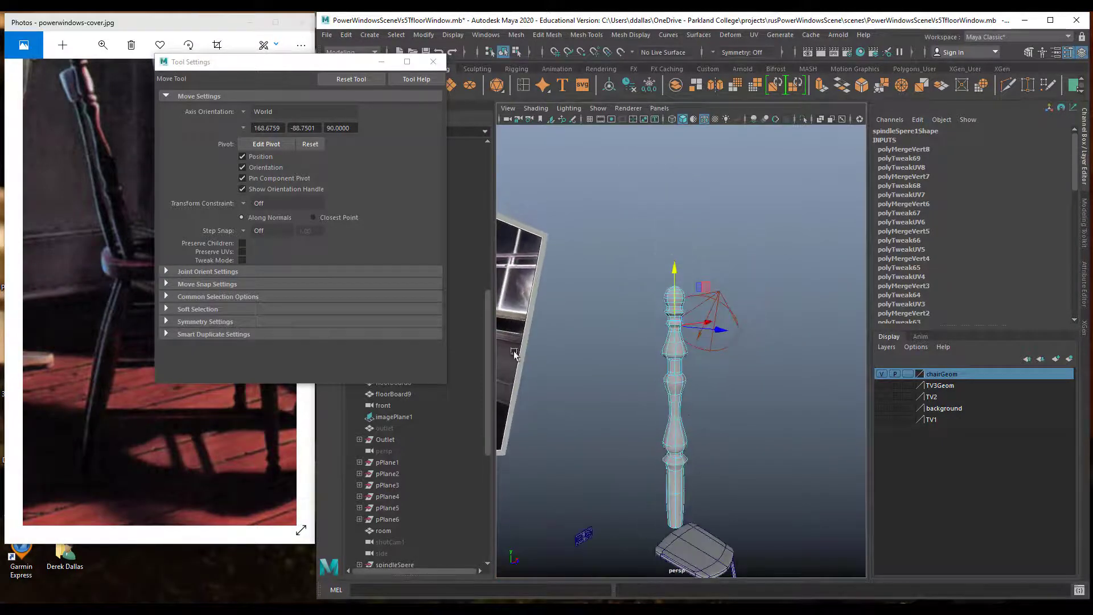
{"action": "left_click_drag", "start_coordinate": [674, 403], "coordinate": [701, 414], "text": "alt"}
{"action": "middle_click_drag", "start_coordinate": [735, 438], "coordinate": [708, 413], "text": "alt"}
{"action": "mouse_move", "coordinate": [708, 412]}
{"action": "left_mouse_down", "text": "alt"}
{"action": "mouse_move", "coordinate": [709, 364]}
{"action": "mouse_move", "coordinate": [723, 419]}
{"action": "left_mouse_up", "text": "alt"}
{"action": "right_click_drag", "start_coordinate": [723, 418], "coordinate": [637, 395], "text": "alt"}
{"action": "middle_click_drag", "start_coordinate": [637, 395], "coordinate": [639, 402], "text": "alt"}
{"action": "right_click_drag", "start_coordinate": [665, 389], "coordinate": [713, 287]}
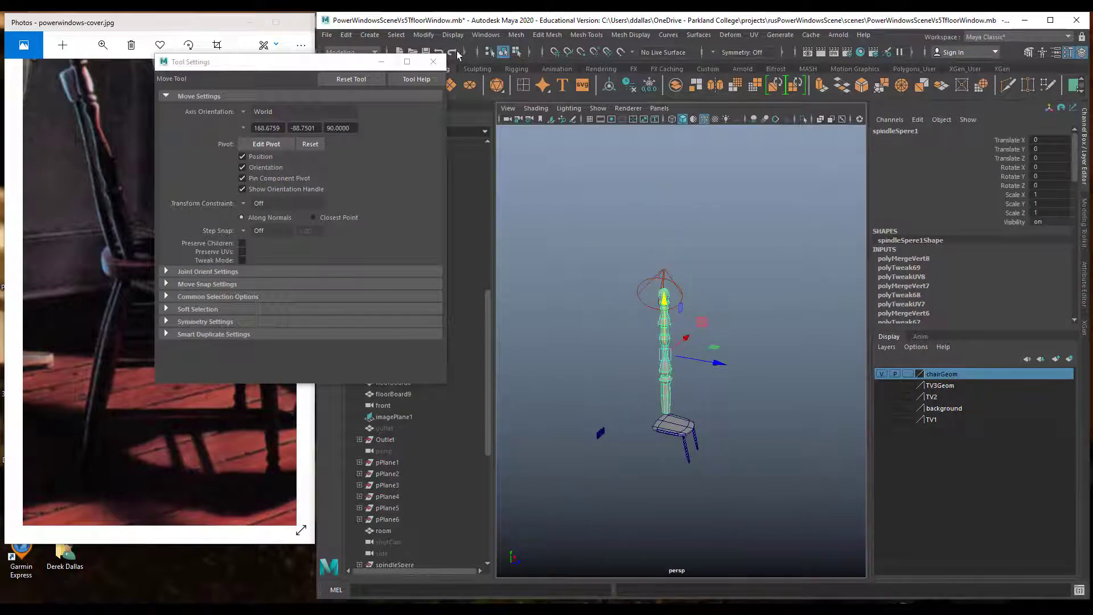
{"action": "left_click", "coordinate": [433, 61]}
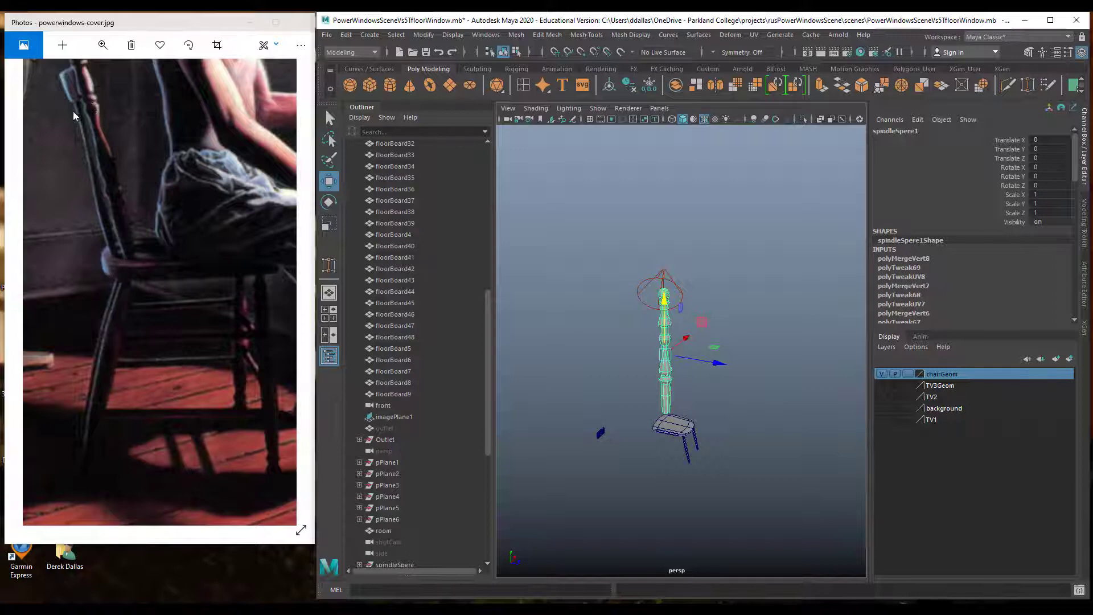
{"action": "scroll", "coordinate": [652, 425], "scroll_direction": "up", "scroll_amount": 10}
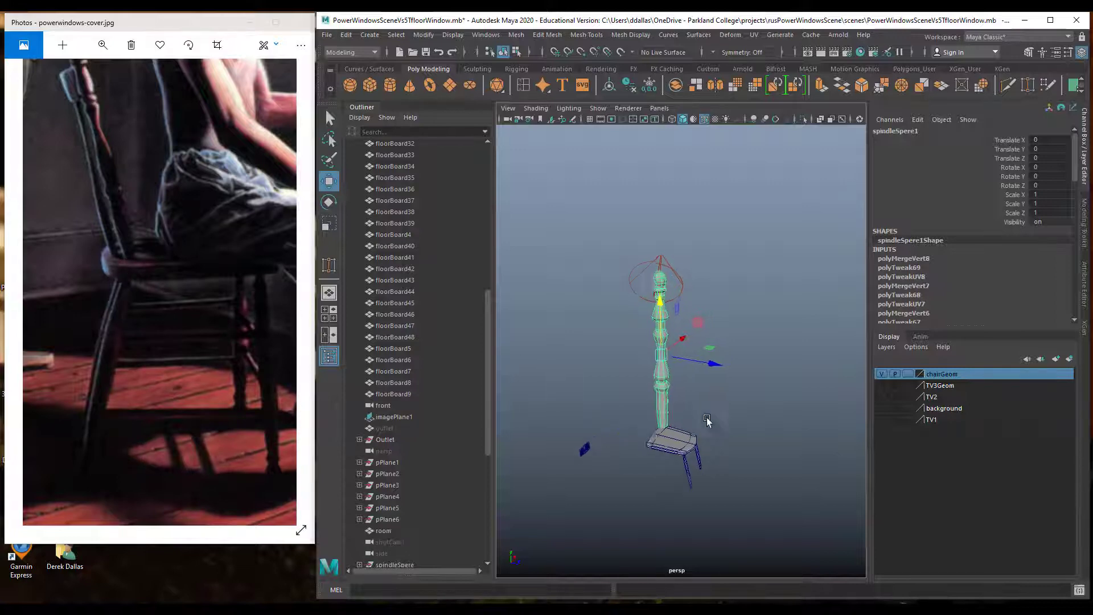
{"action": "left_click", "coordinate": [517, 36]}
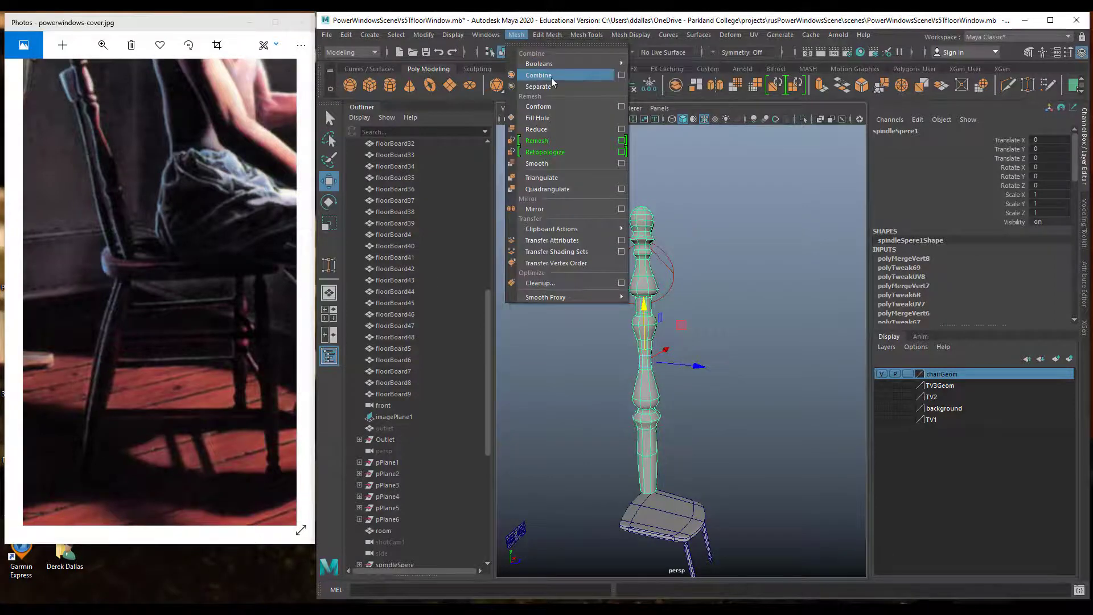
{"action": "mouse_move", "coordinate": [551, 36]}
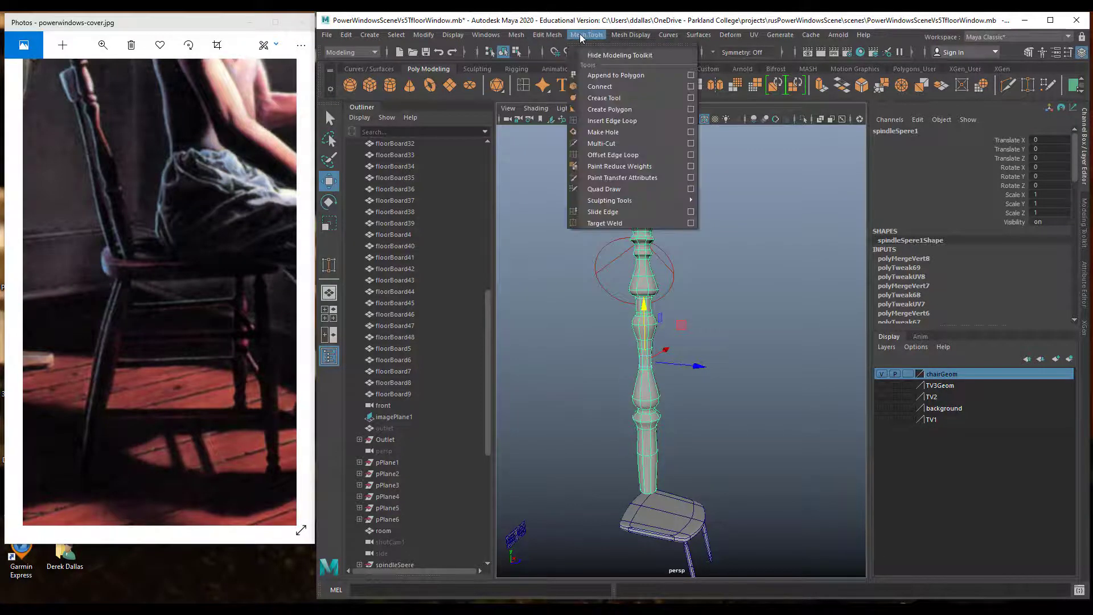
{"action": "left_click", "coordinate": [604, 223]}
Bring the chair's spindle top into view in the reference picture and lower the rounded cap's vertices toward the collar to shorten the spindle's tip.
{"action": "scroll", "coordinate": [722, 327], "scroll_direction": "up", "scroll_amount": 6}
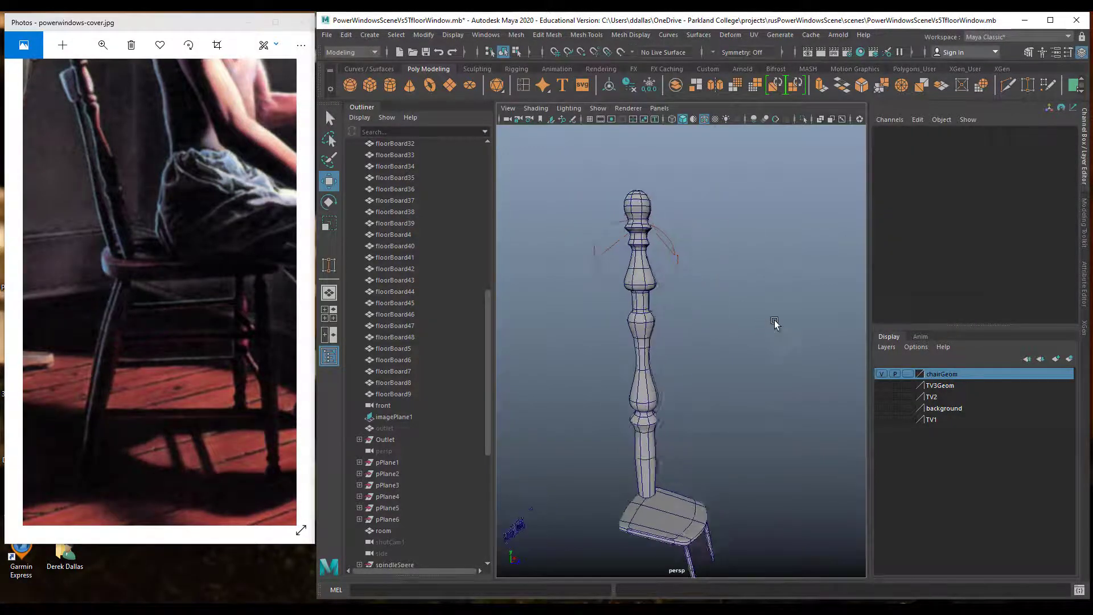
{"action": "left_click_drag", "start_coordinate": [702, 227], "coordinate": [639, 210], "text": "alt"}
{"action": "left_click_drag", "start_coordinate": [191, 222], "coordinate": [193, 270]}
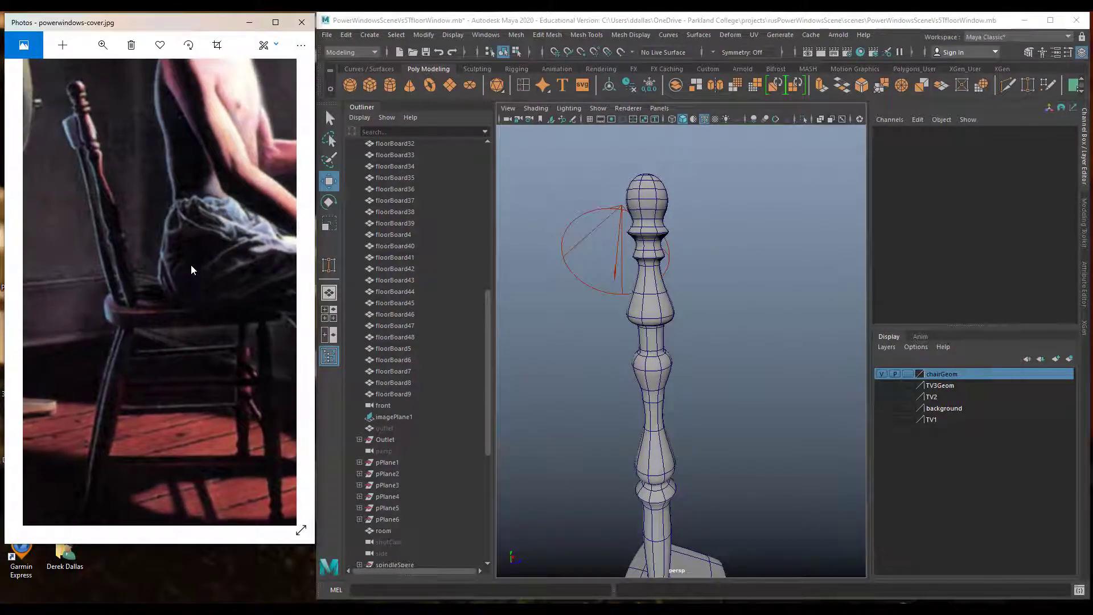
{"action": "right_click_drag", "start_coordinate": [673, 198], "coordinate": [598, 166]}
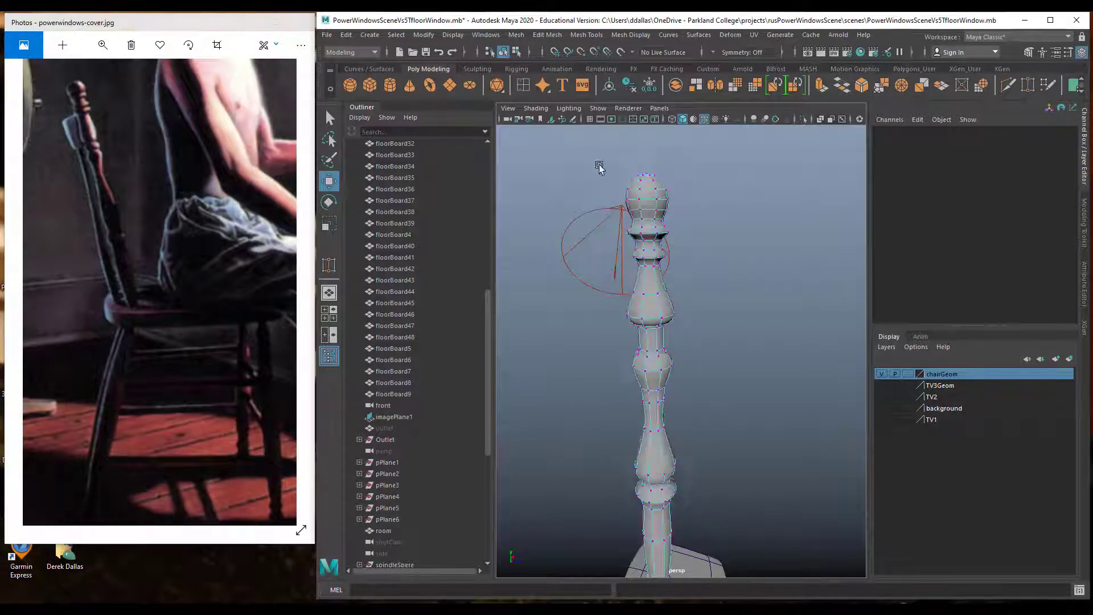
{"action": "left_click_drag", "start_coordinate": [596, 150], "coordinate": [742, 213]}
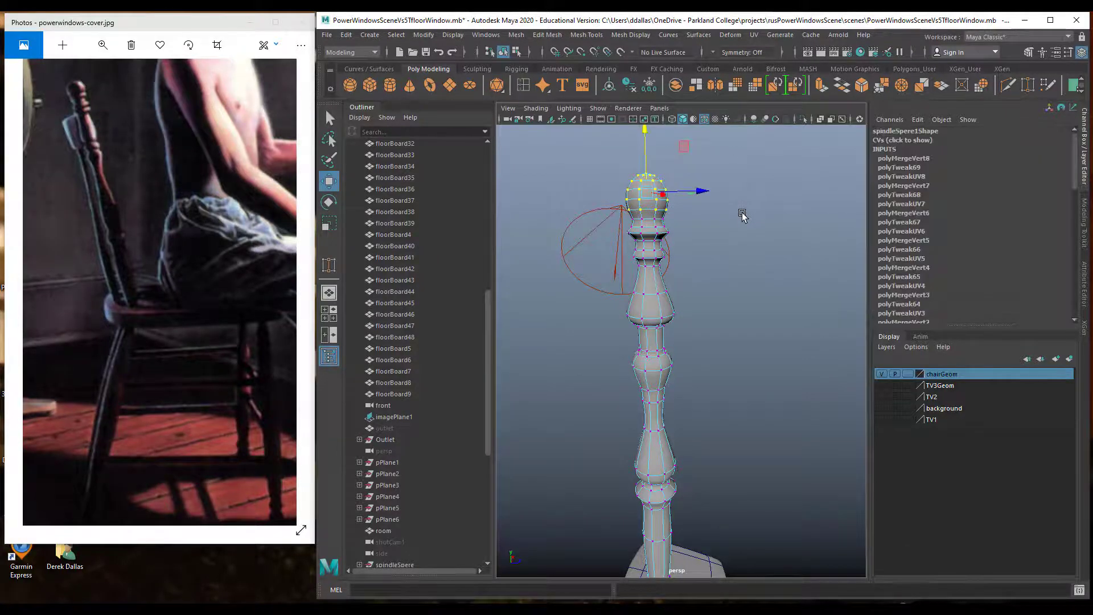
{"action": "key", "text": "r"}
{"action": "left_click_drag", "start_coordinate": [648, 135], "coordinate": [648, 148]}
{"action": "key", "text": "w"}
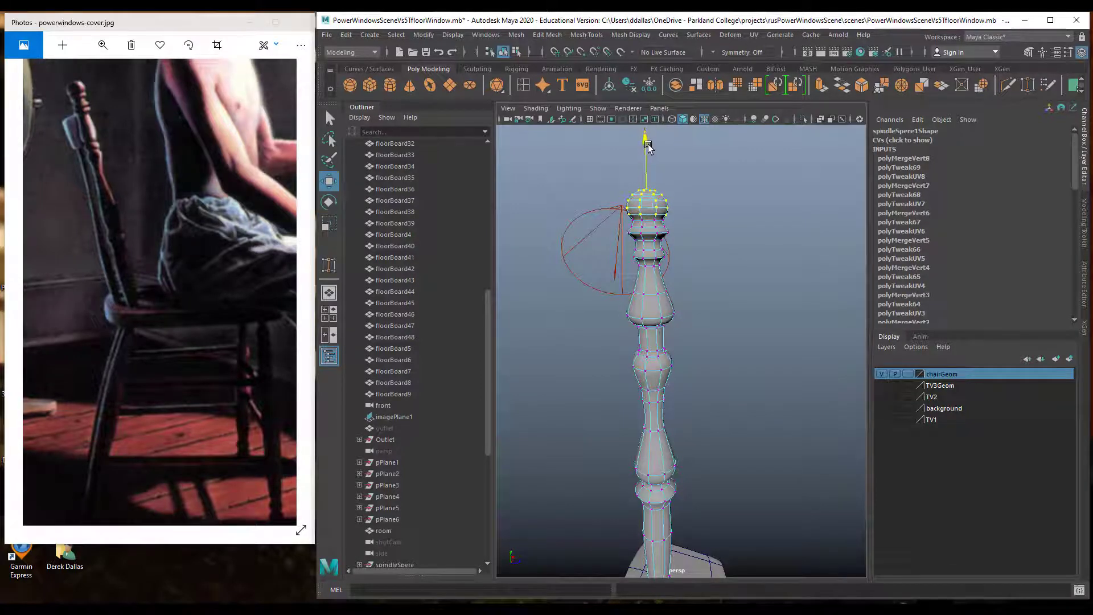
{"action": "left_click", "coordinate": [763, 244]}
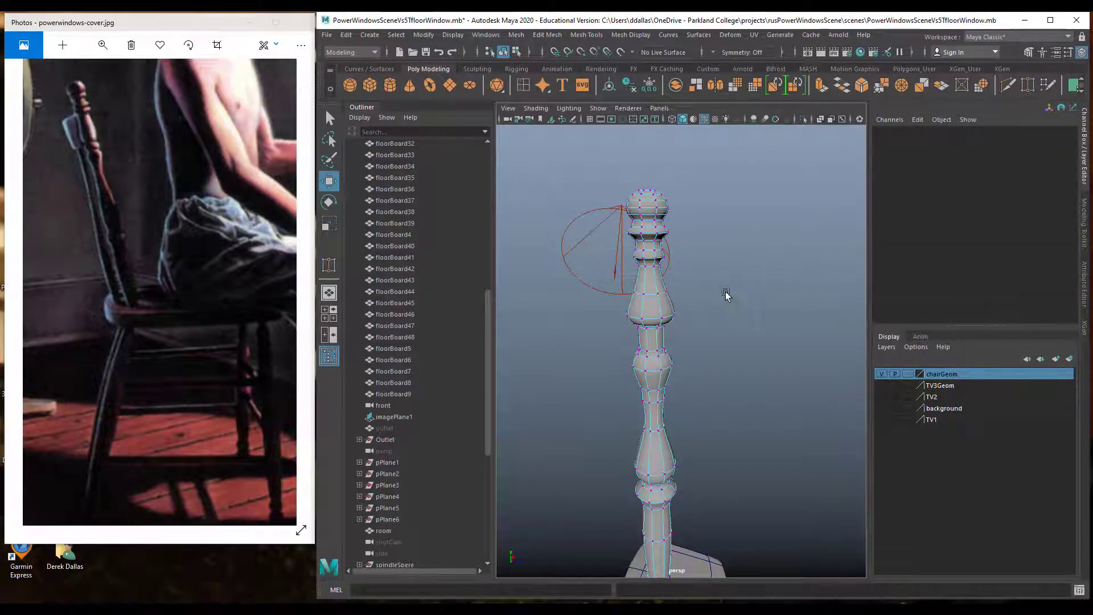
Return the spindle to object selection, lower it to Translate Y -0.559 and scale it uniformly to 0.624.
{"action": "left_click_drag", "start_coordinate": [729, 296], "coordinate": [748, 301], "text": "alt"}
{"action": "right_click_drag", "start_coordinate": [747, 301], "coordinate": [639, 304], "text": "alt"}
{"action": "left_click_drag", "start_coordinate": [698, 284], "coordinate": [702, 328], "text": "alt"}
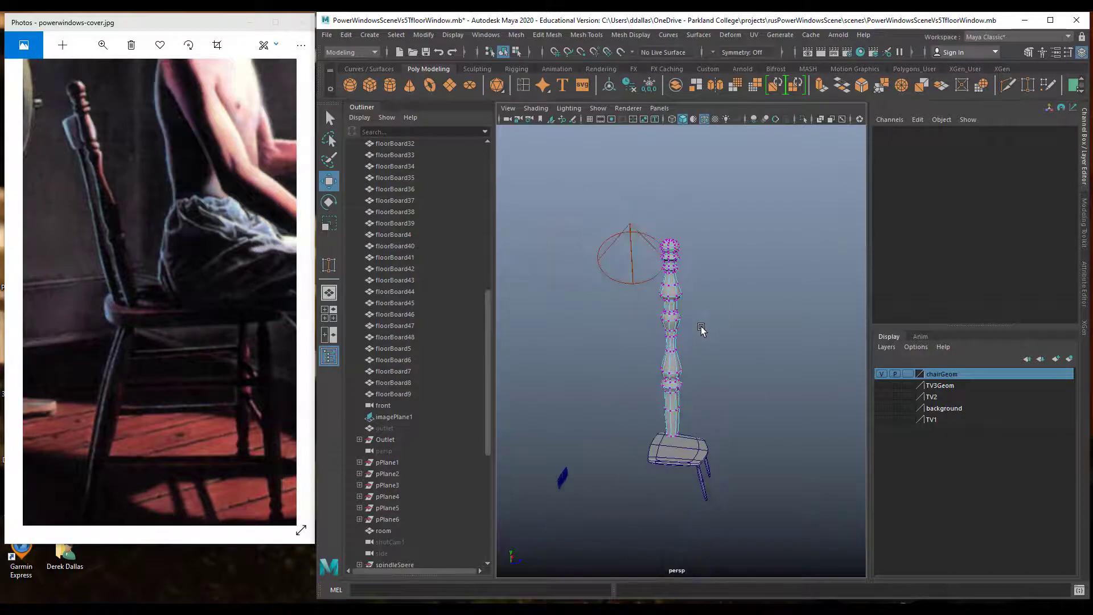
{"action": "right_click_drag", "start_coordinate": [675, 362], "coordinate": [730, 283]}
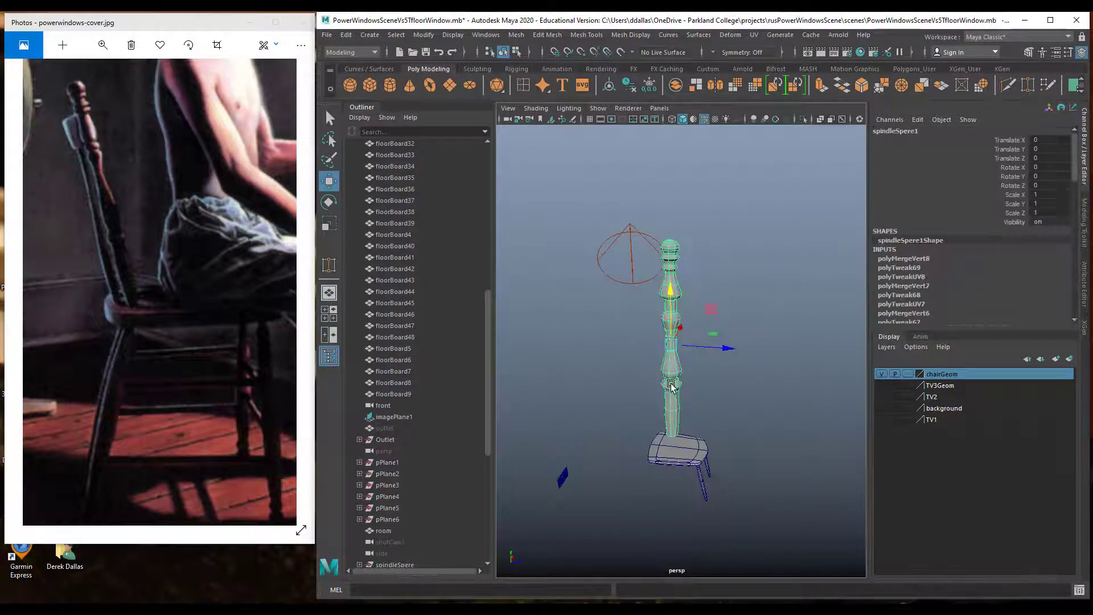
{"action": "left_click_drag", "start_coordinate": [673, 298], "coordinate": [575, 348]}
{"action": "left_click_drag", "start_coordinate": [719, 378], "coordinate": [653, 377], "text": "alt"}
{"action": "key", "text": "r"}
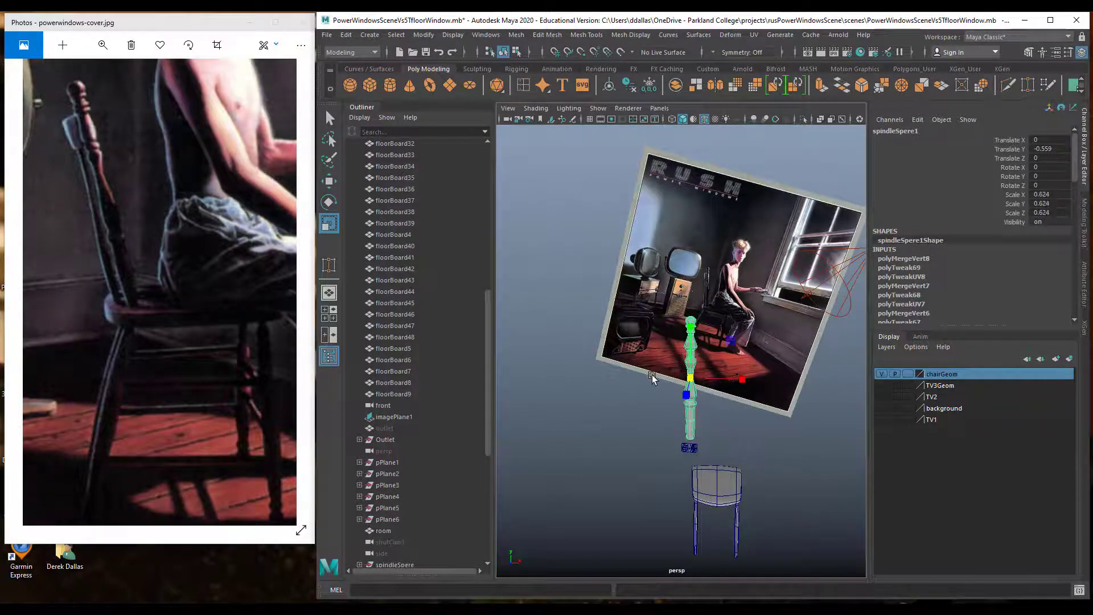
Move the spindle onto the seat's rear corner at about Translate X 0.178, Y -1.477 and Z -0.404.
{"action": "key", "text": "w"}
{"action": "left_click_drag", "start_coordinate": [692, 339], "coordinate": [692, 377]}
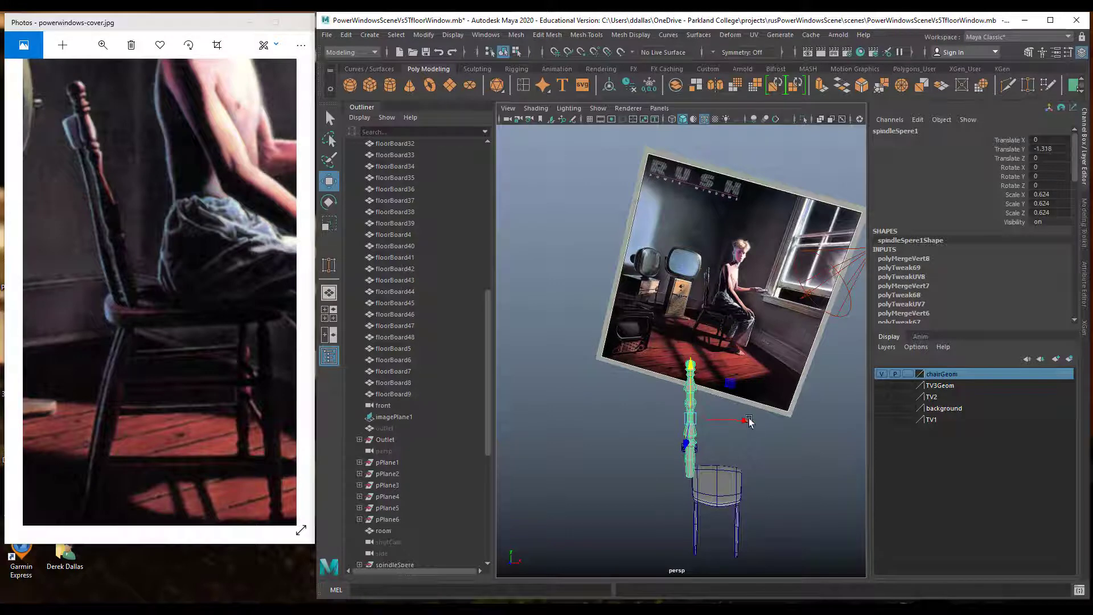
{"action": "left_click_drag", "start_coordinate": [745, 422], "coordinate": [755, 425]}
{"action": "left_click_drag", "start_coordinate": [690, 466], "coordinate": [808, 447], "text": "alt"}
{"action": "left_click_drag", "start_coordinate": [730, 430], "coordinate": [709, 431]}
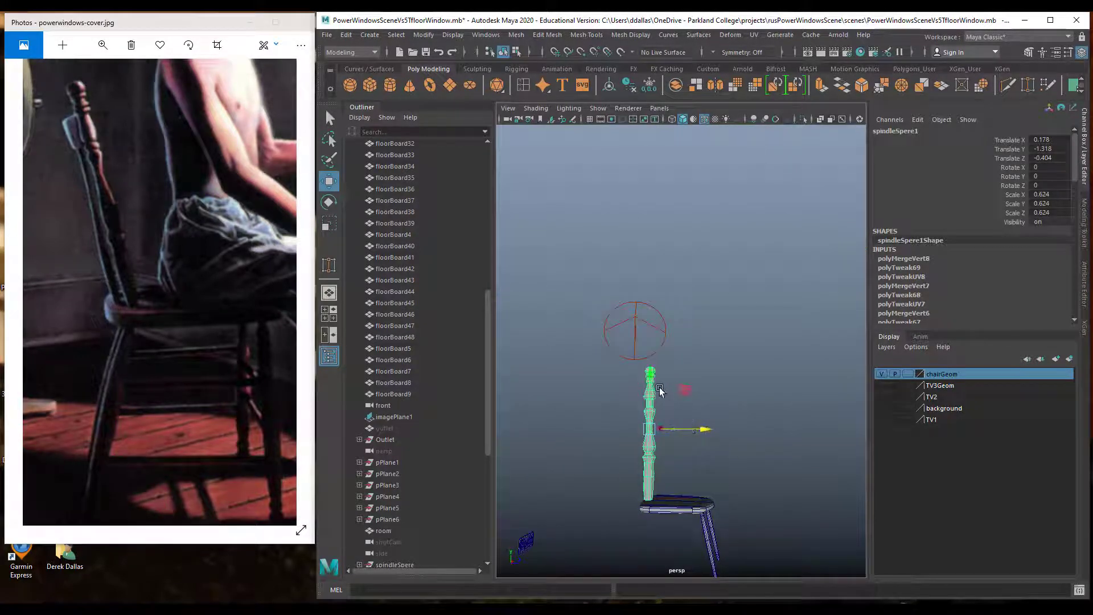
{"action": "left_click_drag", "start_coordinate": [652, 377], "coordinate": [652, 385]}
{"action": "left_click_drag", "start_coordinate": [677, 420], "coordinate": [691, 433], "text": "alt"}
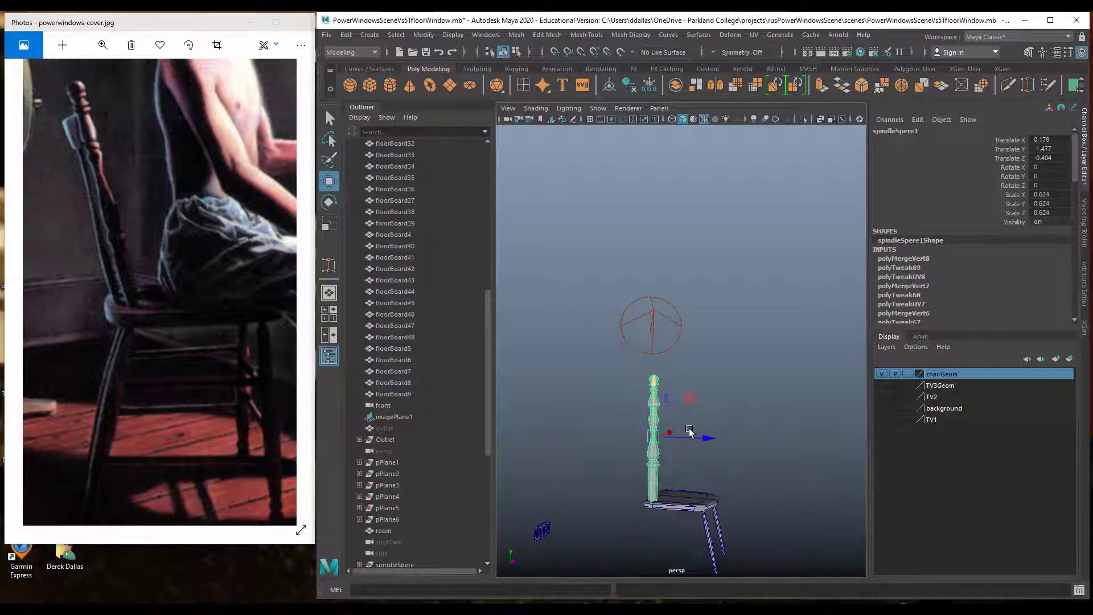
Scale the spindle uniformly to 0.393 and lower it onto the seat at Translate Y -1.787.
{"action": "key", "text": "r"}
{"action": "middle_click_drag", "start_coordinate": [666, 440], "coordinate": [629, 437]}
{"action": "key", "text": "w"}
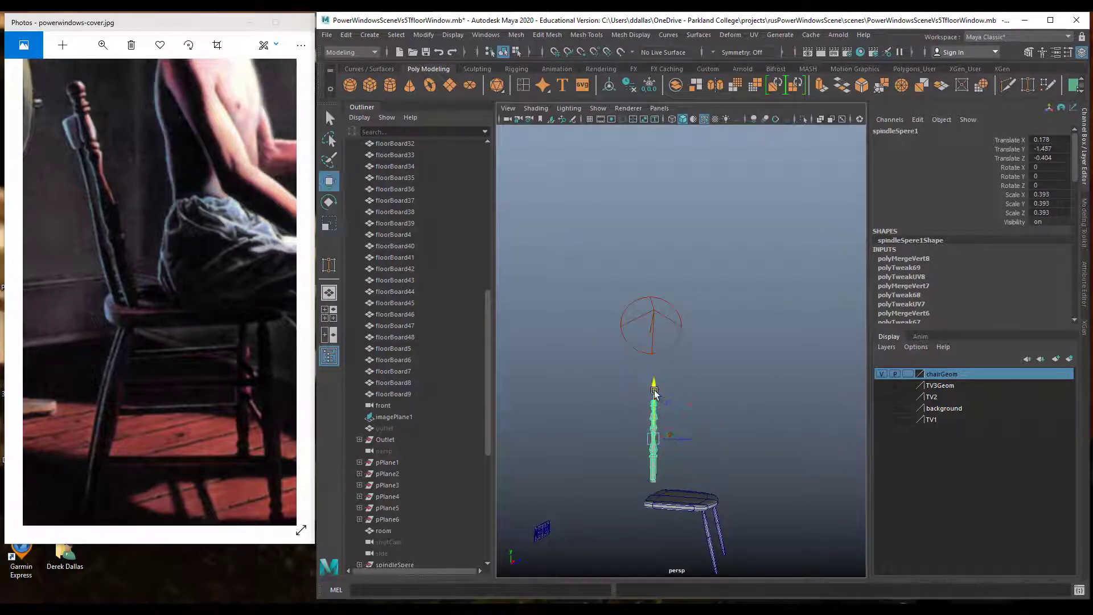
{"action": "left_click_drag", "start_coordinate": [654, 385], "coordinate": [655, 401]}
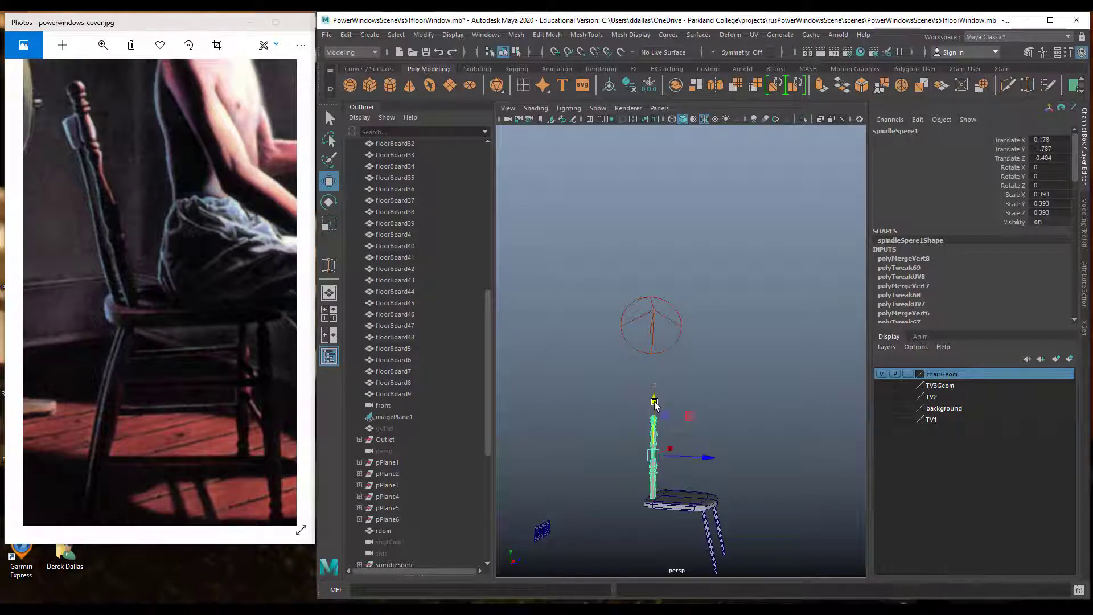
Move the spindle's pivot down to its base where it meets the seat.
{"action": "left_click_drag", "start_coordinate": [690, 450], "coordinate": [705, 456], "text": "alt"}
{"action": "middle_click_drag", "start_coordinate": [701, 469], "coordinate": [698, 447], "text": "alt"}
{"action": "left_click_drag", "start_coordinate": [699, 449], "coordinate": [702, 453], "text": "alt"}
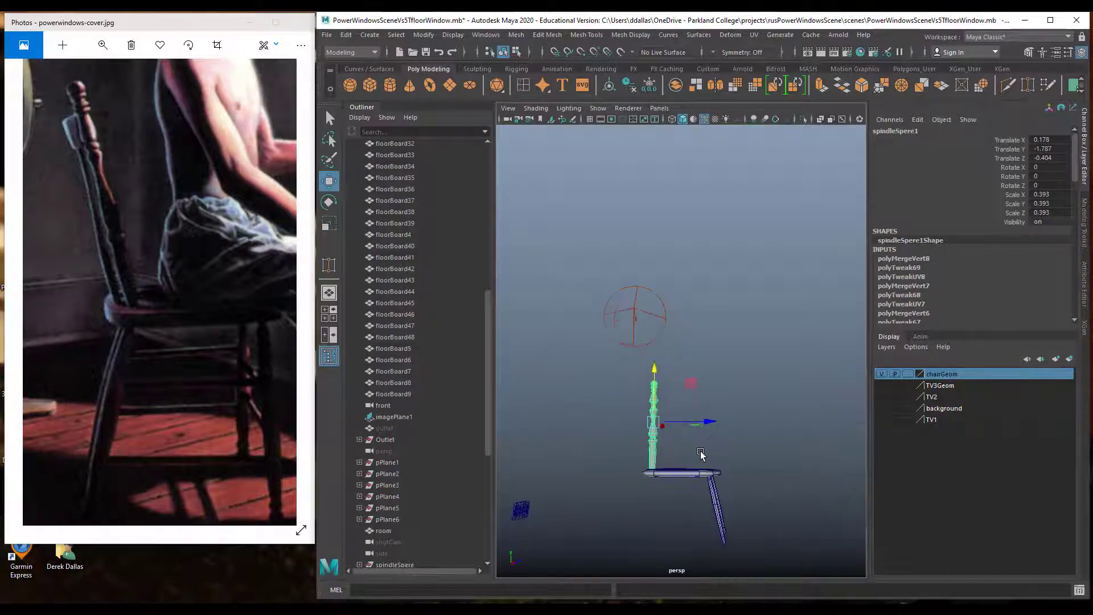
{"action": "key", "text": "d"}
{"action": "middle_click_drag", "start_coordinate": [657, 371], "coordinate": [660, 414]}
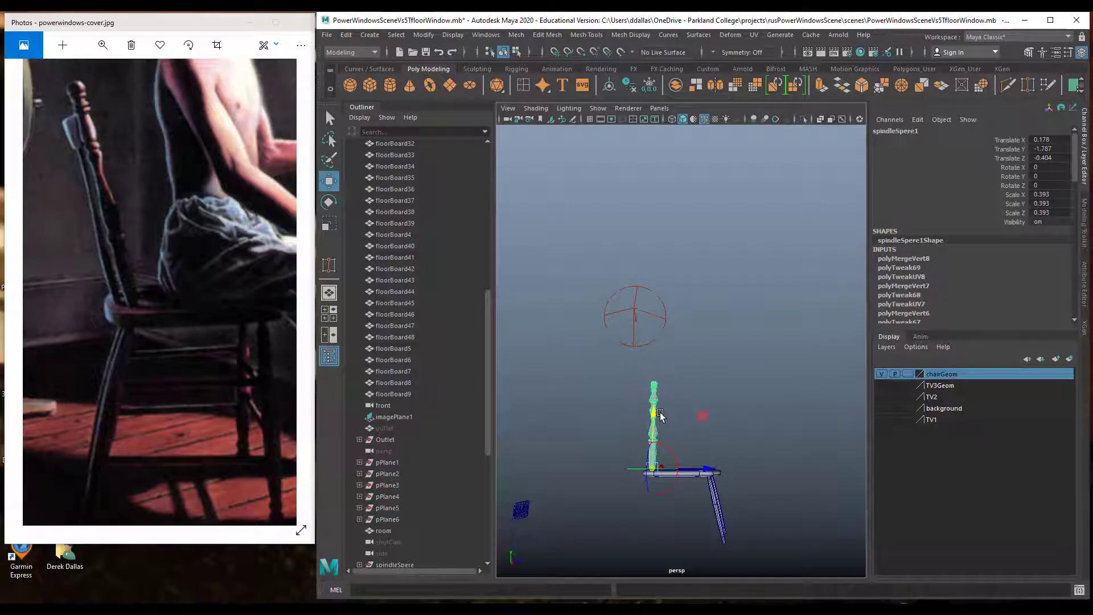
{"action": "key", "text": "d"}
Rotate the spindle about its base to lean backward, at about X -12.736, Y 4.556 and Z -1.415.
{"action": "key", "text": "f"}
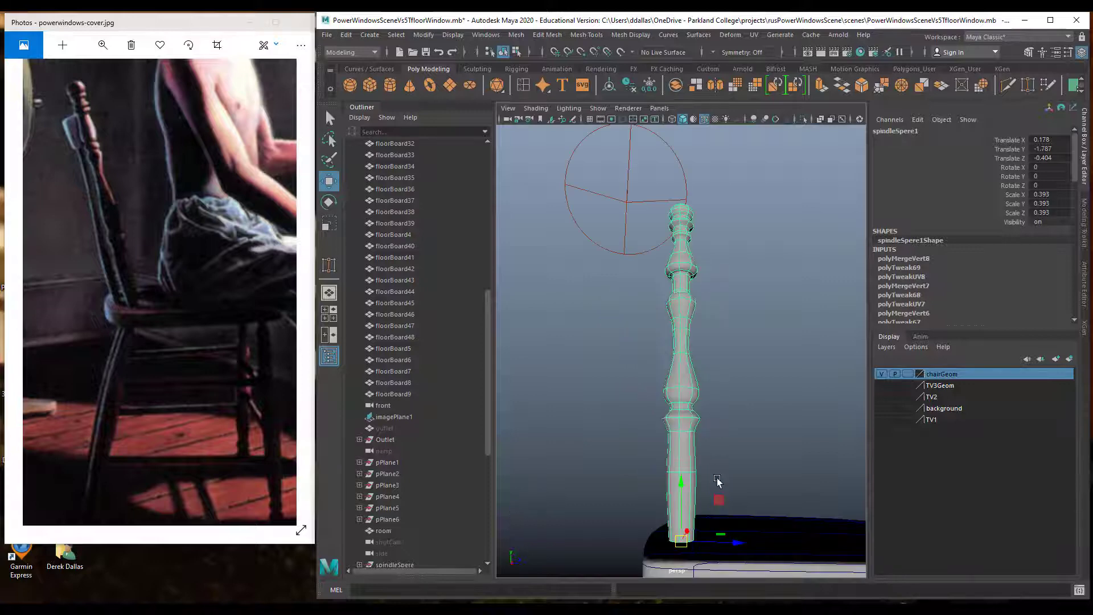
{"action": "key", "text": "e"}
{"action": "mouse_move", "coordinate": [727, 510]}
{"action": "left_mouse_down"}
{"action": "mouse_move", "coordinate": [684, 512]}
{"action": "mouse_move", "coordinate": [735, 501]}
{"action": "left_mouse_up"}
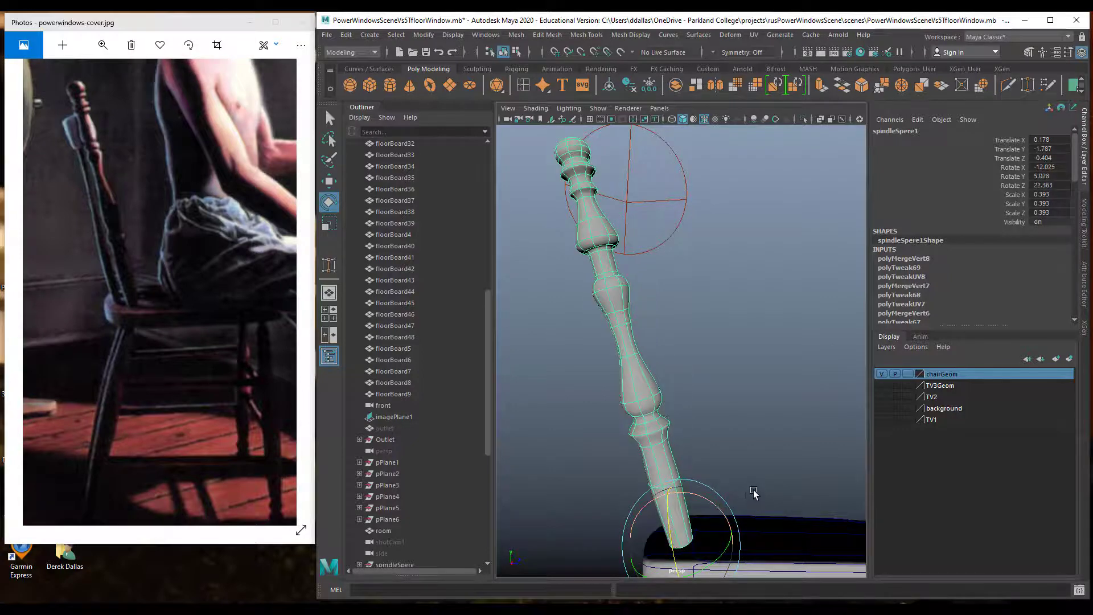
{"action": "right_click_drag", "start_coordinate": [754, 492], "coordinate": [698, 467], "text": "alt"}
{"action": "left_click_drag", "start_coordinate": [698, 467], "coordinate": [600, 481], "text": "alt"}
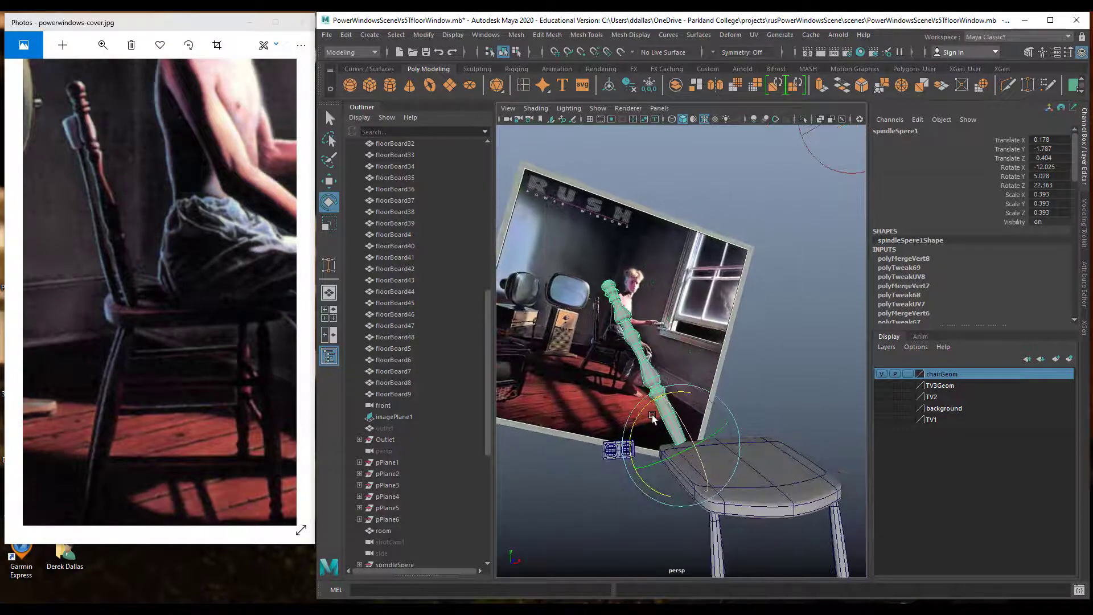
{"action": "left_click_drag", "start_coordinate": [652, 417], "coordinate": [770, 433]}
{"action": "left_click_drag", "start_coordinate": [716, 411], "coordinate": [726, 389]}
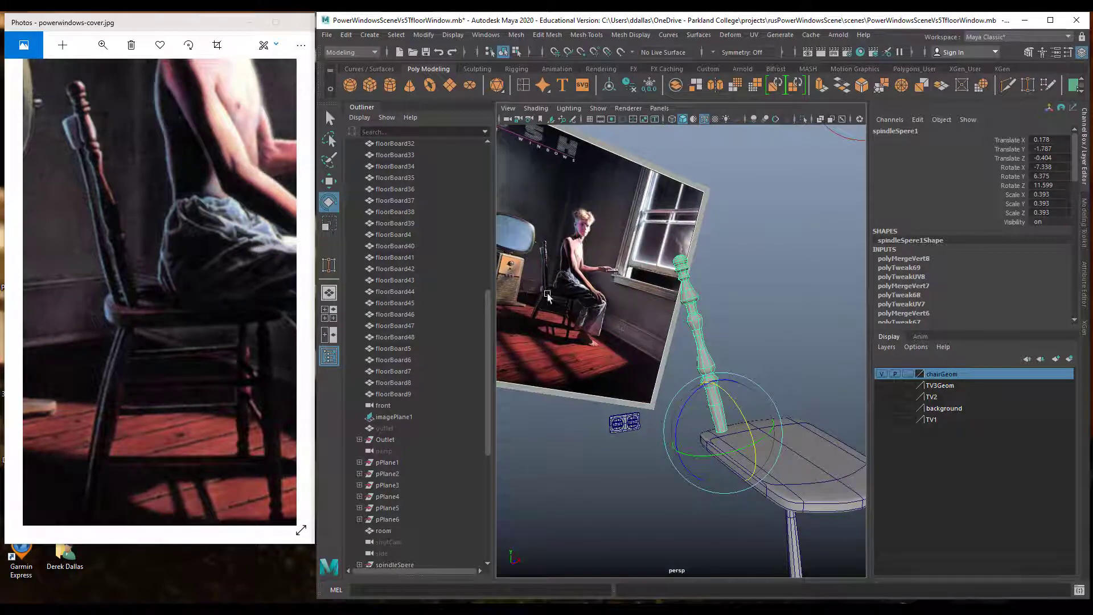
{"action": "left_click_drag", "start_coordinate": [703, 420], "coordinate": [776, 406], "text": "alt"}
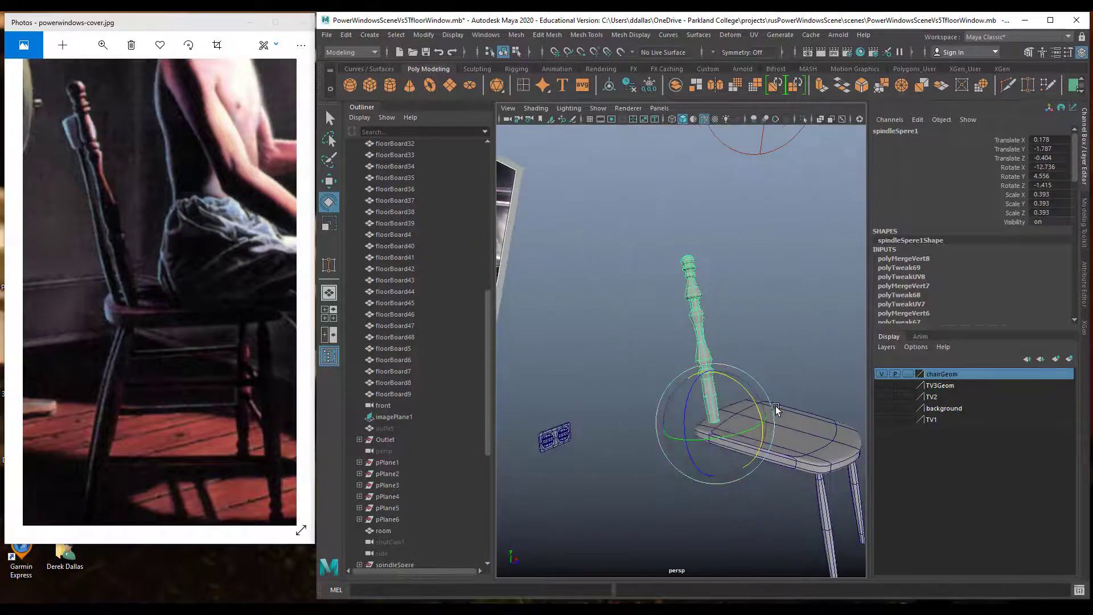
Sink the spindle's base into the seat corner at about Translate X 0.122, Y -1.848 and Z -0.371.
{"action": "key", "text": "w"}
{"action": "left_click_drag", "start_coordinate": [716, 370], "coordinate": [718, 382]}
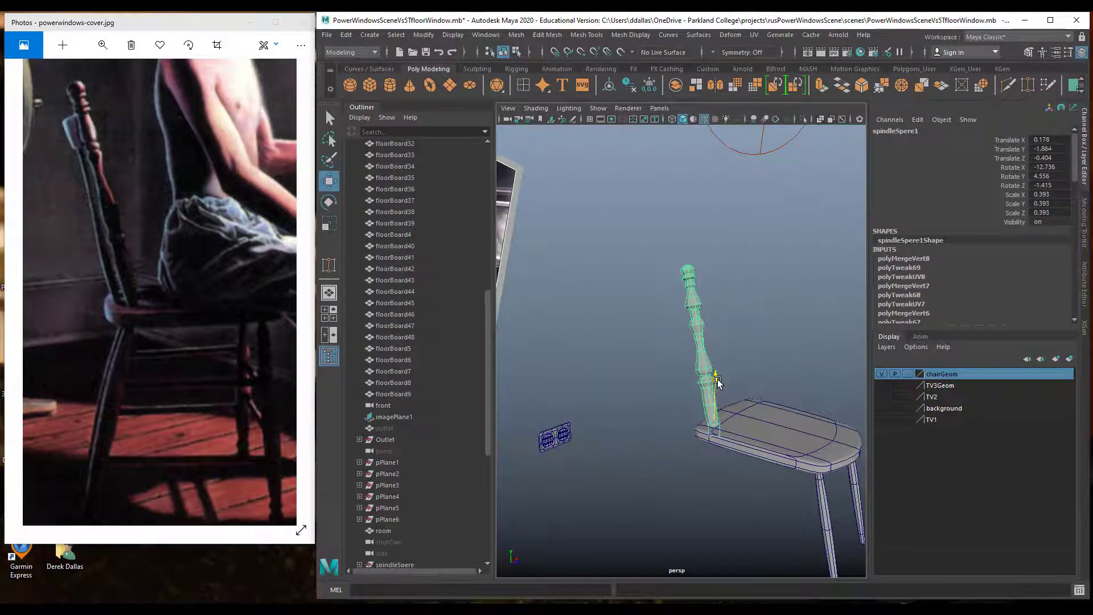
{"action": "left_click_drag", "start_coordinate": [743, 416], "coordinate": [791, 387]}
{"action": "right_click_drag", "start_coordinate": [790, 387], "coordinate": [653, 371], "text": "alt"}
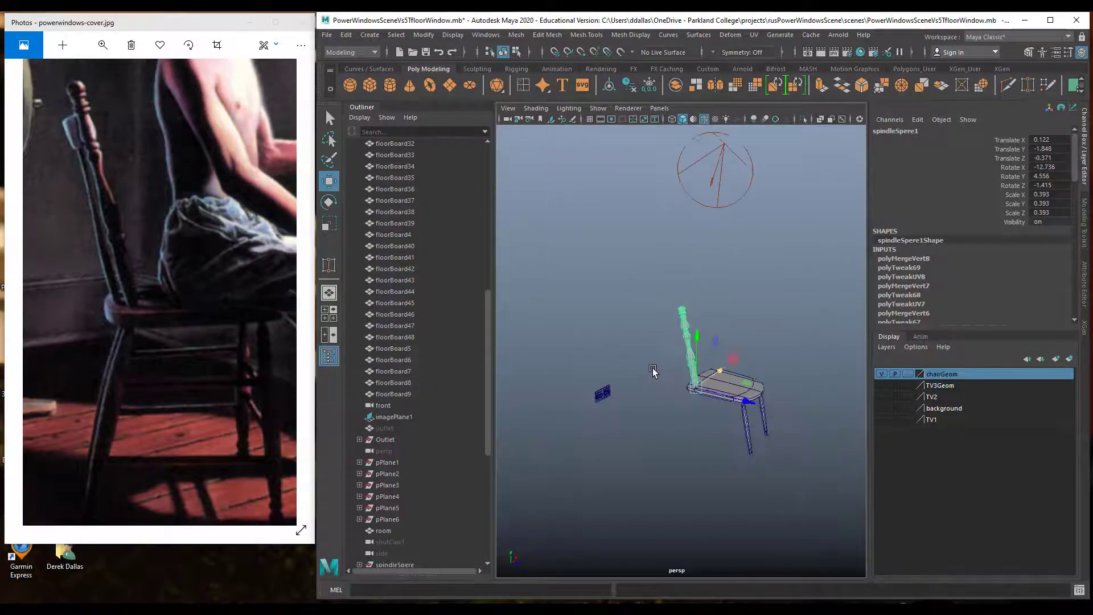
Duplicate the spindle and move the copy across to the seat's other rear corner at Translate X 0.863.
{"action": "middle_click_drag", "start_coordinate": [709, 395], "coordinate": [762, 388], "text": "alt"}
{"action": "left_click_drag", "start_coordinate": [763, 388], "coordinate": [667, 408], "text": "alt"}
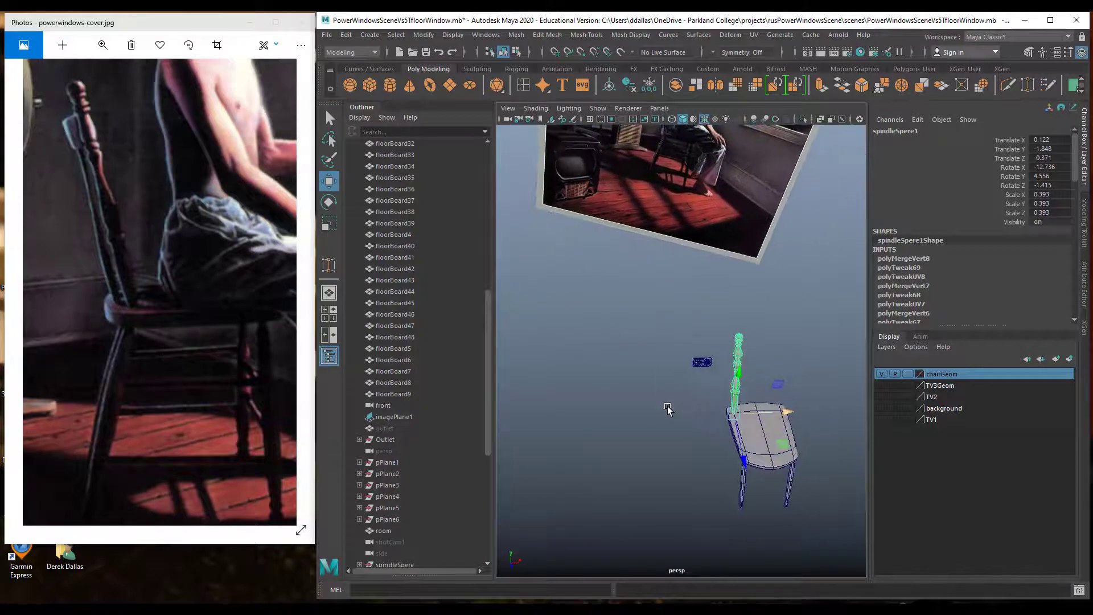
{"action": "key", "text": "ctrl+d"}
{"action": "left_click_drag", "start_coordinate": [789, 411], "coordinate": [766, 431]}
Tilt the copied spindle outward, rotate the original outward to about X -12.21, Y 5.837, Z 4.396, and deselect it.
{"action": "key", "text": "e"}
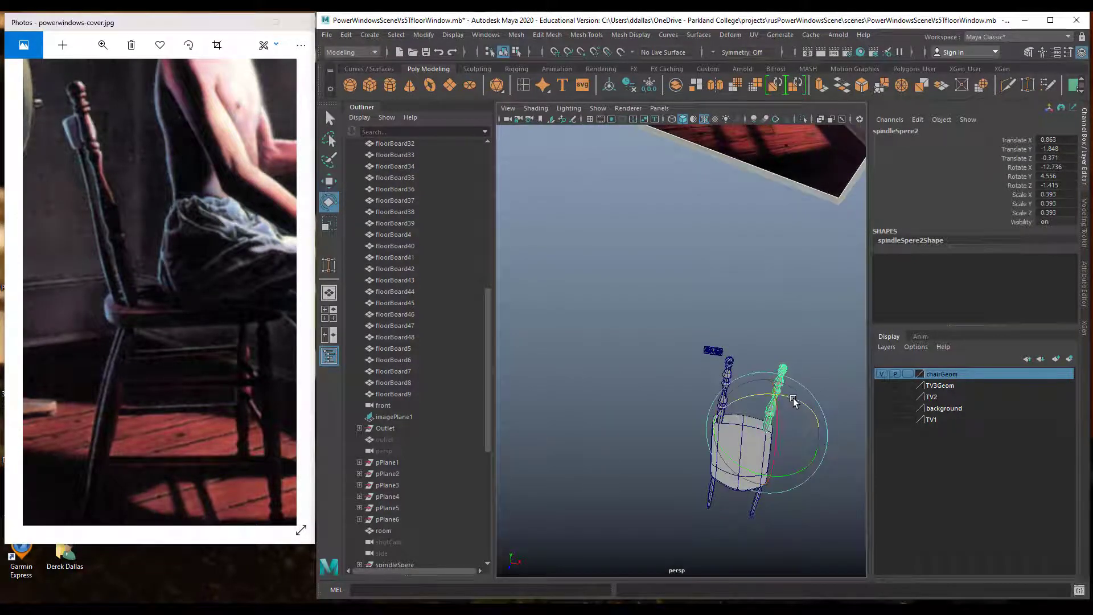
{"action": "left_click", "coordinate": [731, 363]}
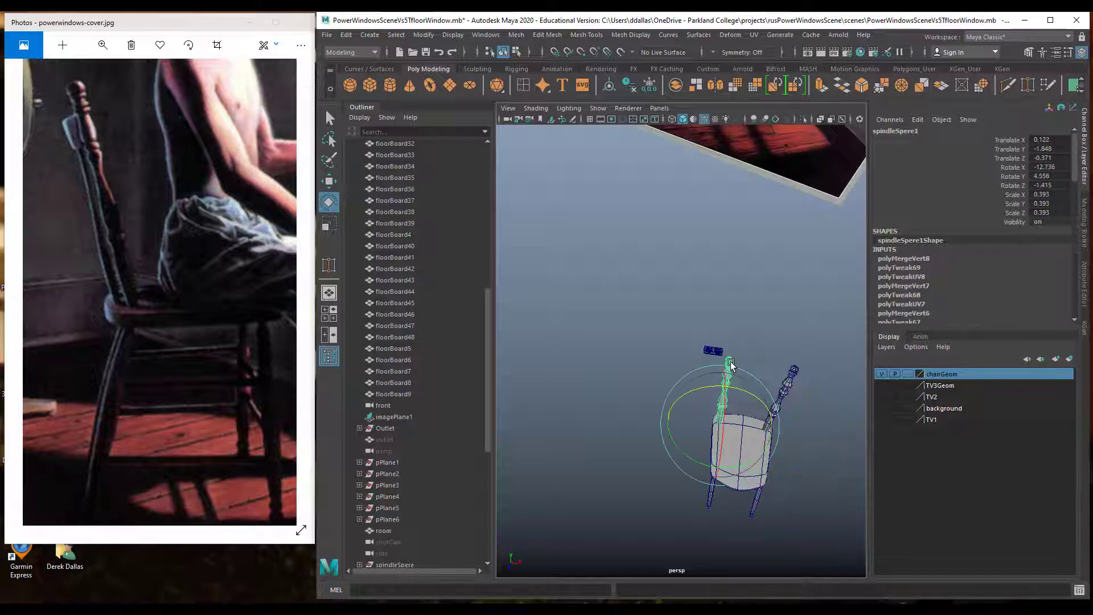
{"action": "left_click_drag", "start_coordinate": [730, 364], "coordinate": [730, 389]}
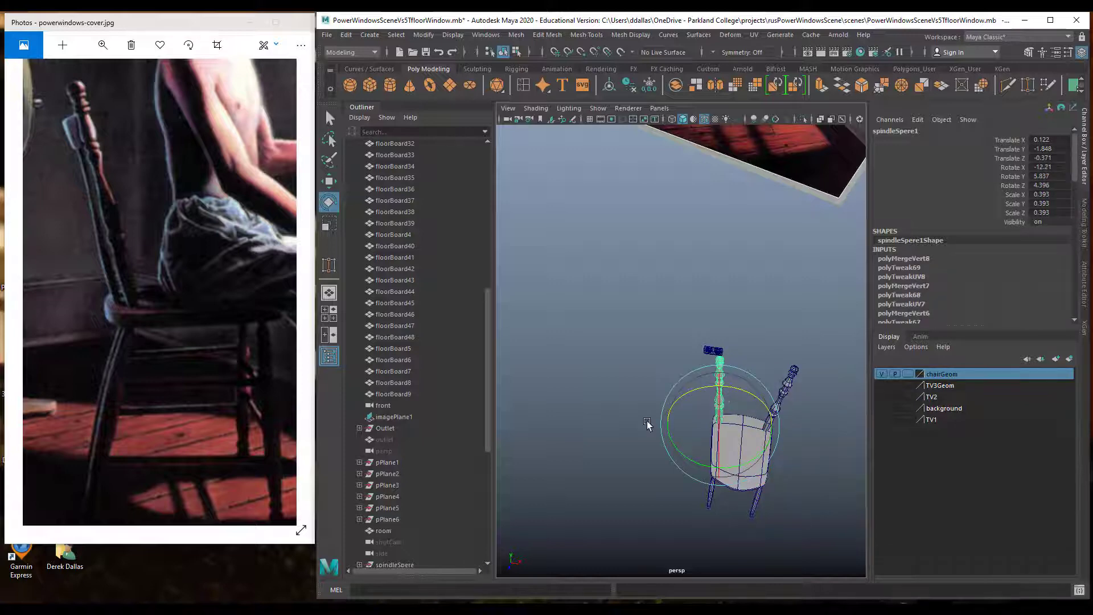
{"action": "left_click_drag", "start_coordinate": [648, 424], "coordinate": [748, 352], "text": "alt"}
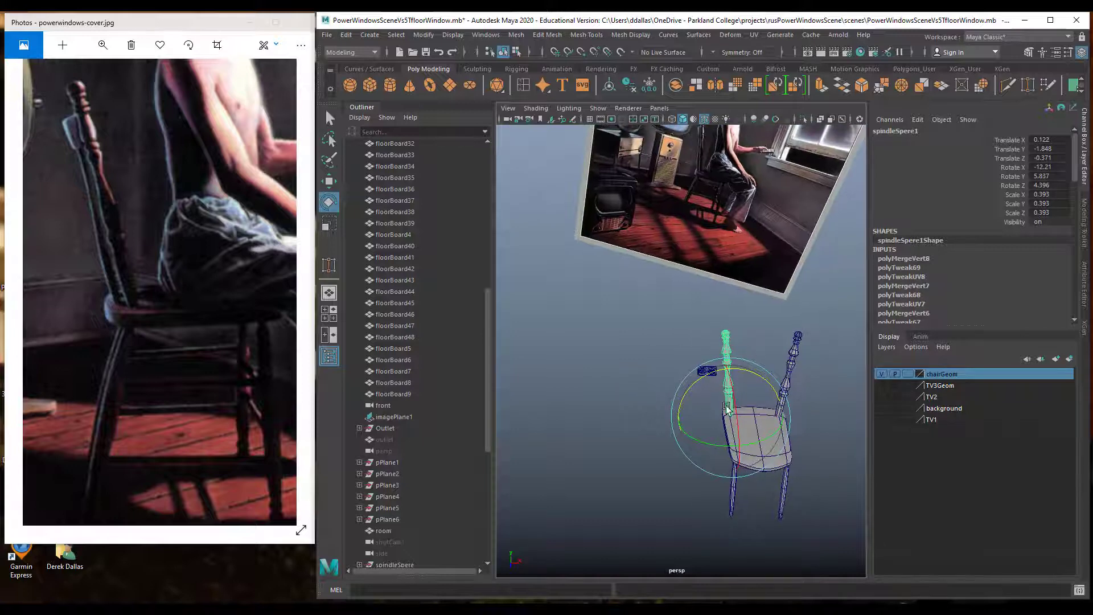
{"action": "left_click_drag", "start_coordinate": [727, 408], "coordinate": [758, 434], "text": "alt"}
{"action": "left_click", "coordinate": [804, 369]}
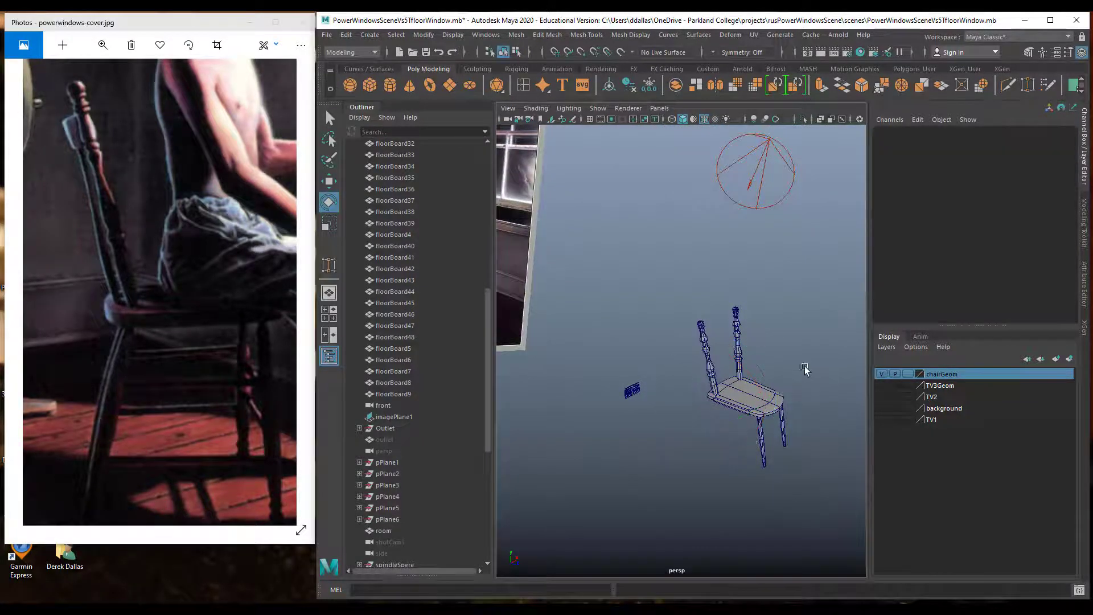
Duplicate the plain front leg and raise the copy above the seat to about Translate Y 1.694.
{"action": "left_click_drag", "start_coordinate": [805, 369], "coordinate": [692, 409], "text": "alt"}
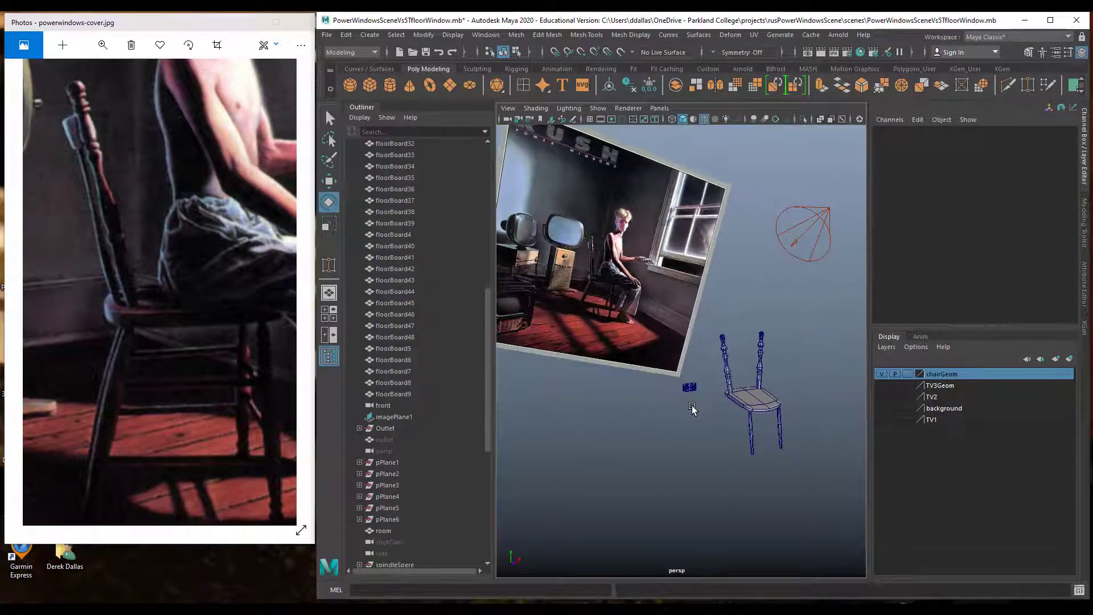
{"action": "left_click", "coordinate": [752, 434]}
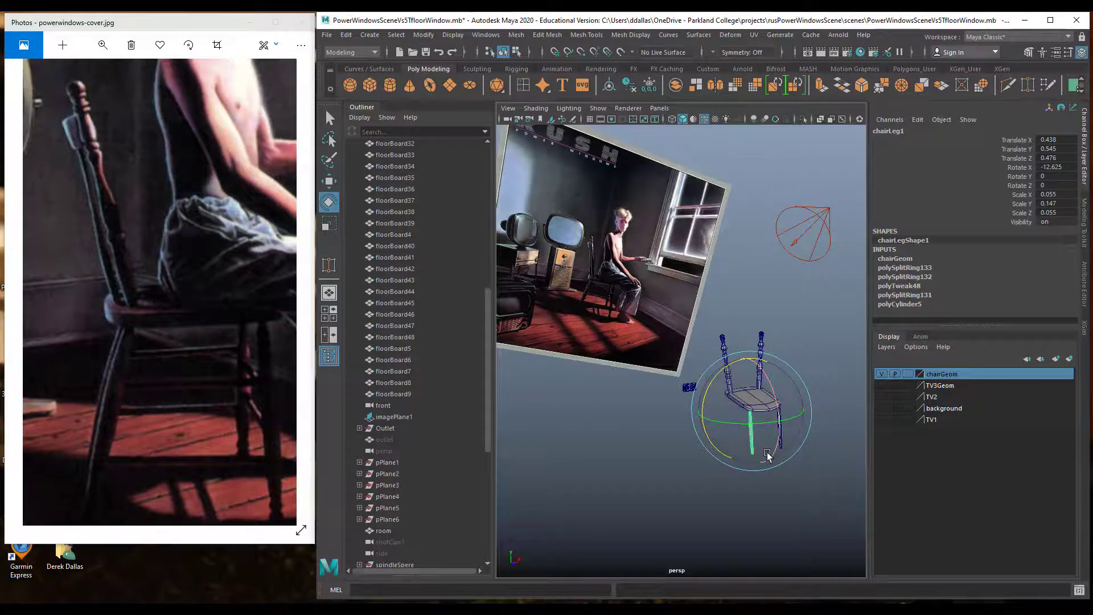
{"action": "key", "text": "ctrl+d"}
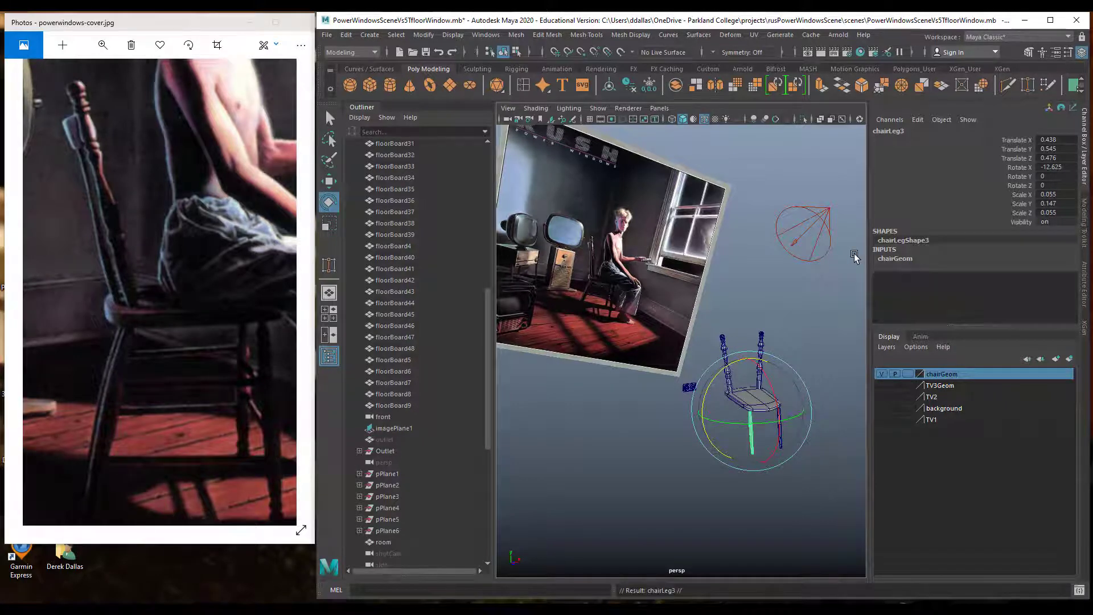
{"action": "key", "text": "w"}
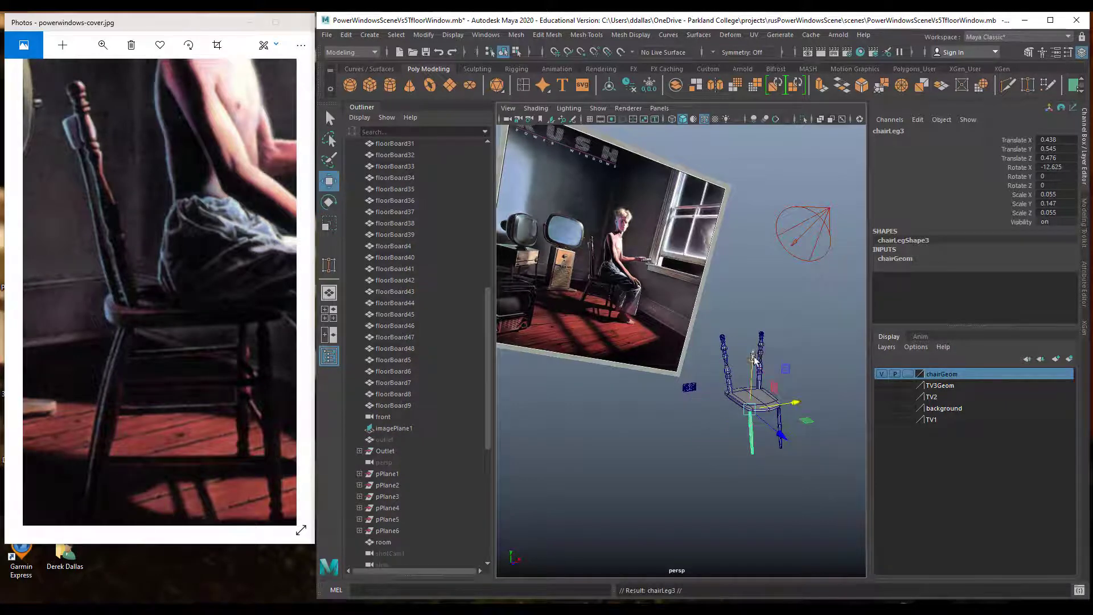
{"action": "left_click_drag", "start_coordinate": [755, 357], "coordinate": [755, 302]}
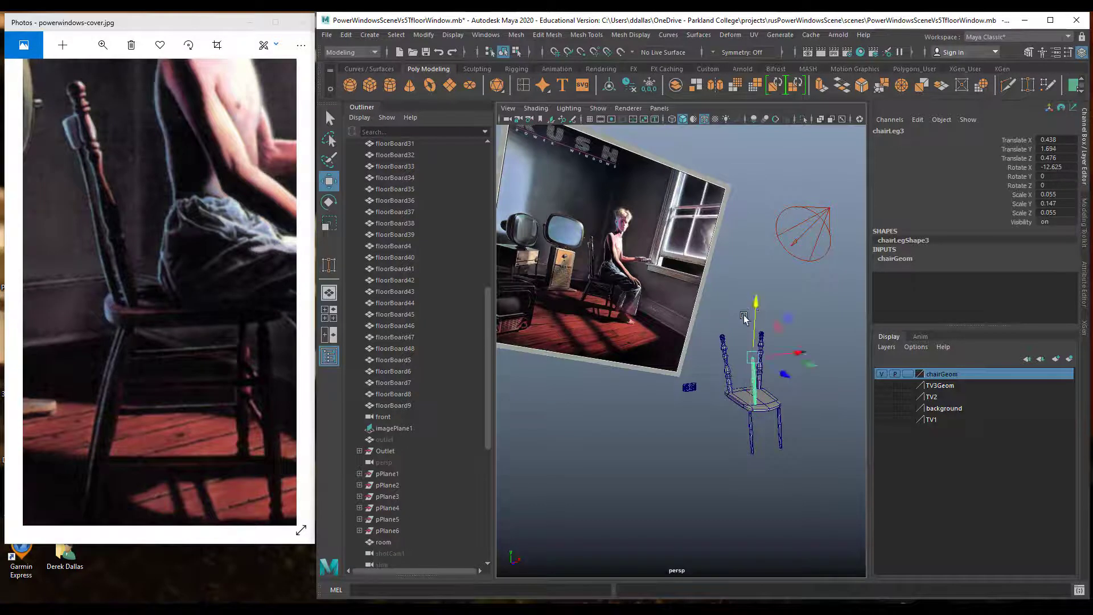
Flip the copied leg to Rotate X 173.642 and lower it onto the seat's rear at Translate Y 0.547, Z -0.286.
{"action": "left_click_drag", "start_coordinate": [714, 365], "coordinate": [740, 368], "text": "alt"}
{"action": "key", "text": "e"}
{"action": "key", "text": "w"}
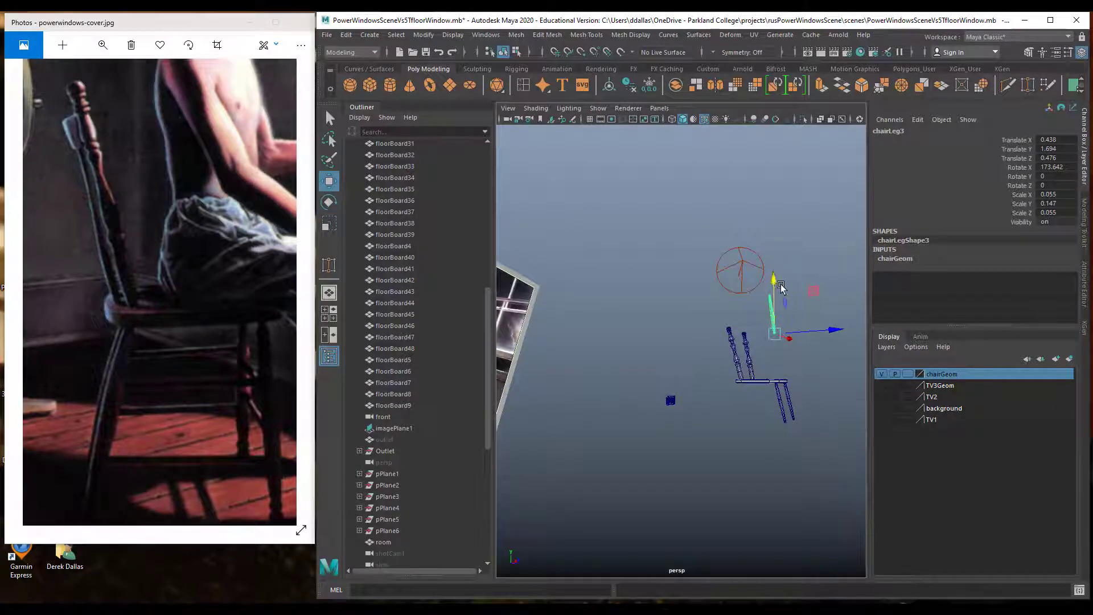
{"action": "left_click_drag", "start_coordinate": [781, 286], "coordinate": [691, 348]}
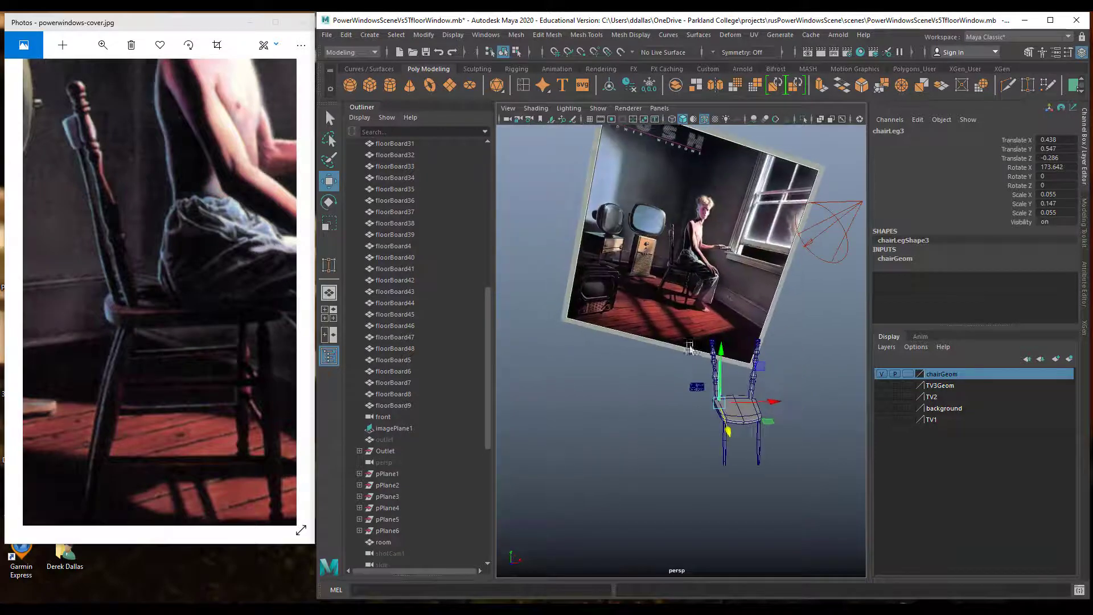
Position the flipped leg as a back slat beside the corner spindle at about Translate X 0.593, Z -0.398.
{"action": "left_click_drag", "start_coordinate": [778, 405], "coordinate": [731, 425]}
{"action": "left_click_drag", "start_coordinate": [709, 500], "coordinate": [720, 403]}
{"action": "right_click_drag", "start_coordinate": [703, 324], "coordinate": [715, 310]}
{"action": "left_click_drag", "start_coordinate": [721, 325], "coordinate": [698, 313]}
{"action": "left_click", "coordinate": [706, 354]}
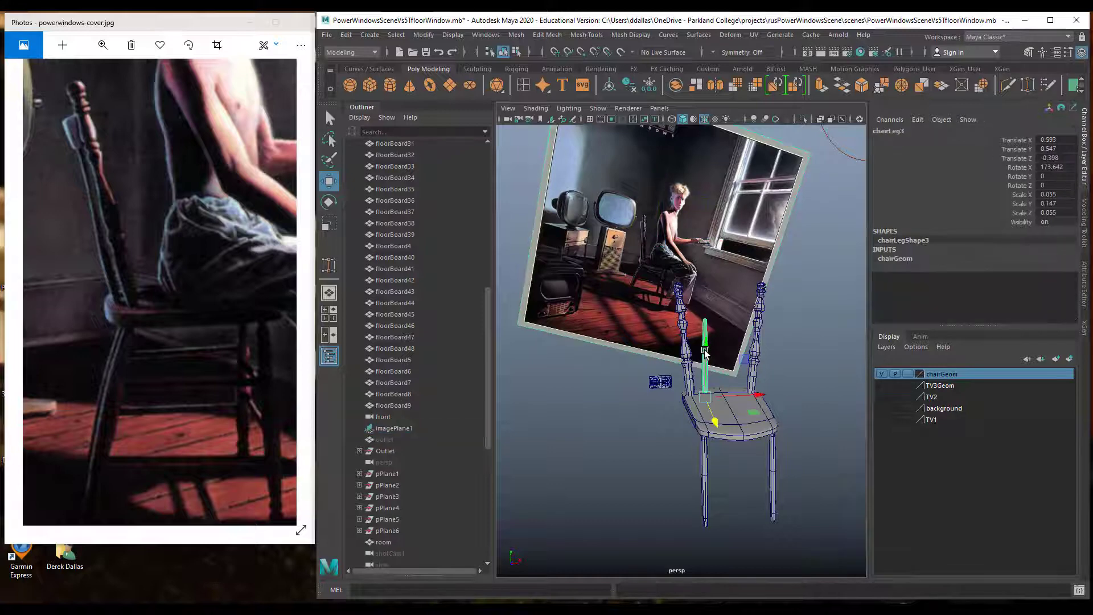
Center the slat's pivot, lengthen it to Scale Y 0.194, and raise it so its base rests on the seat.
{"action": "left_click", "coordinate": [423, 35]}
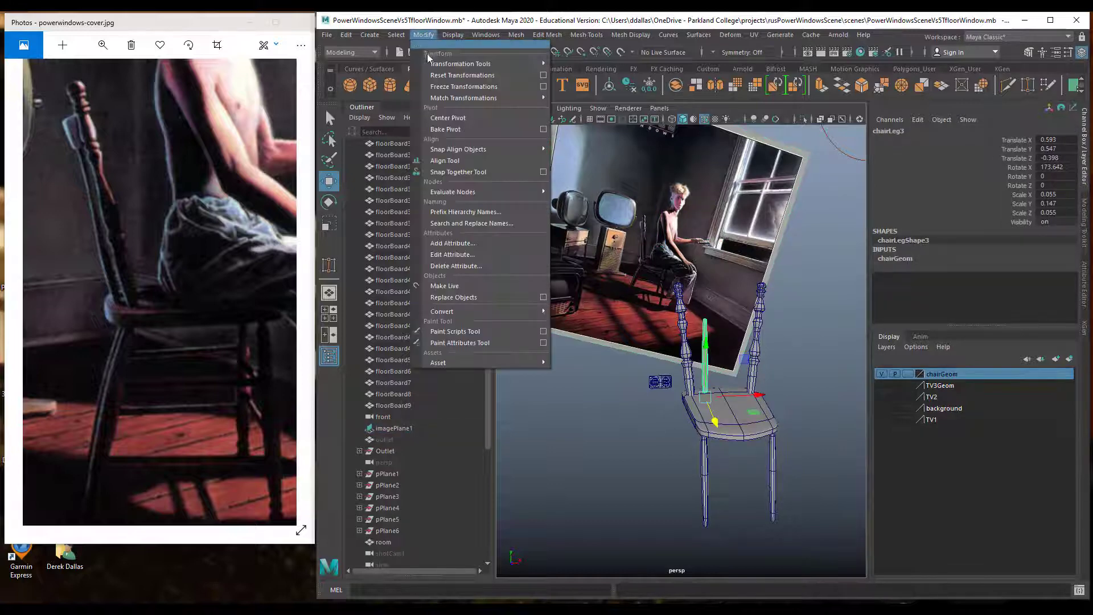
{"action": "left_click", "coordinate": [447, 118]}
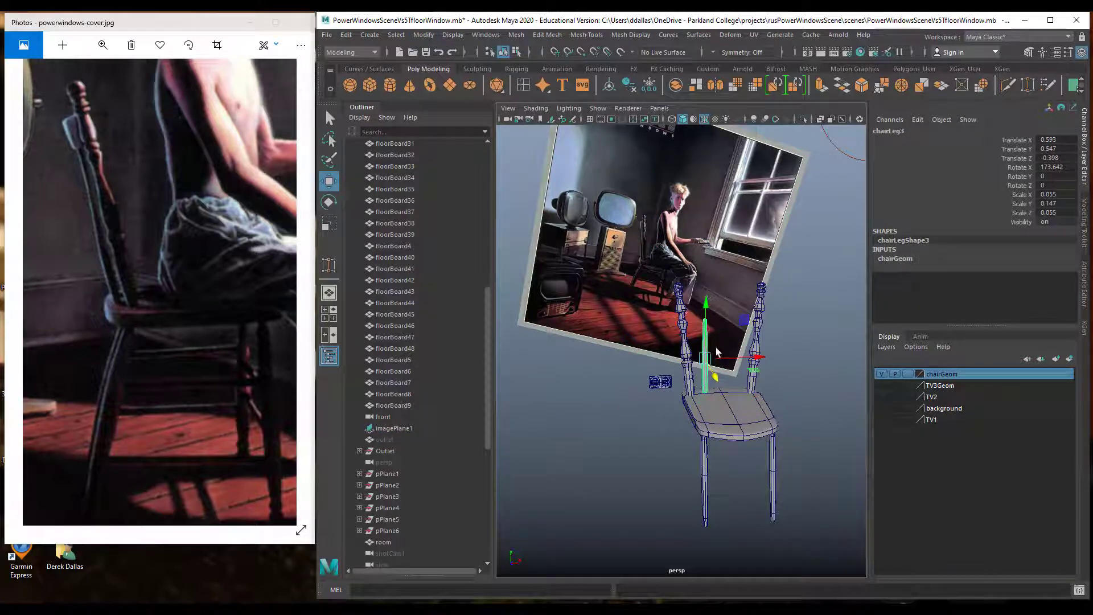
{"action": "key", "text": "r"}
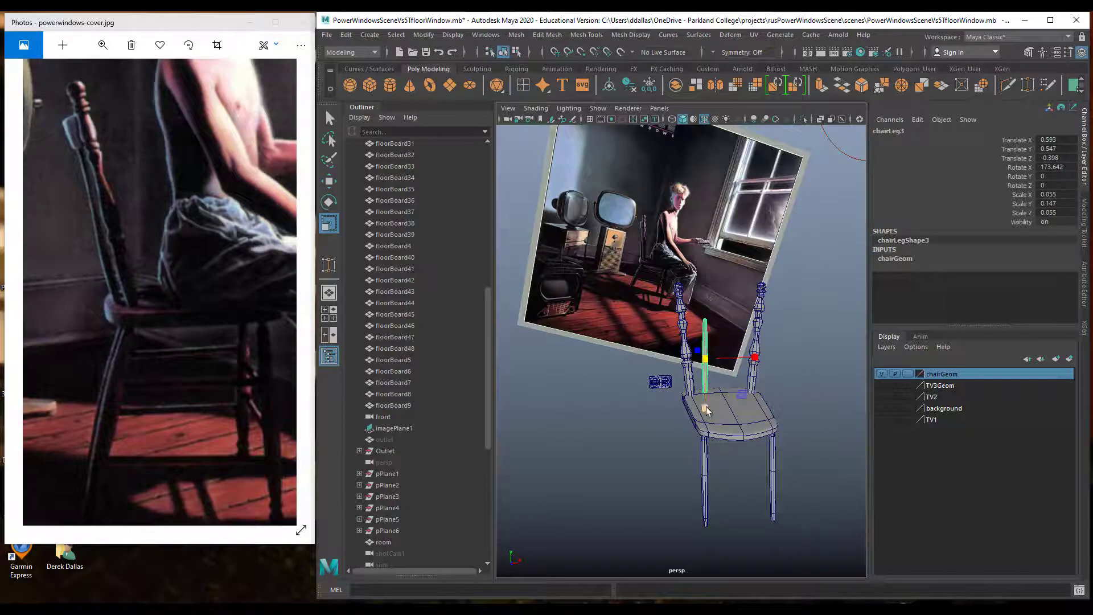
{"action": "left_click_drag", "start_coordinate": [706, 410], "coordinate": [707, 415]}
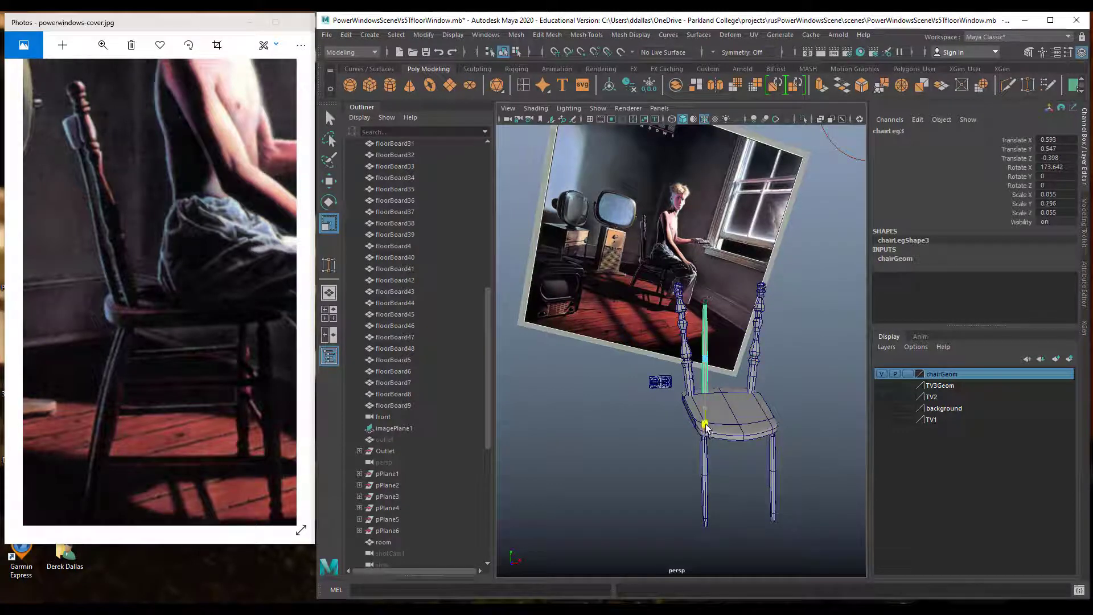
{"action": "key", "text": "w"}
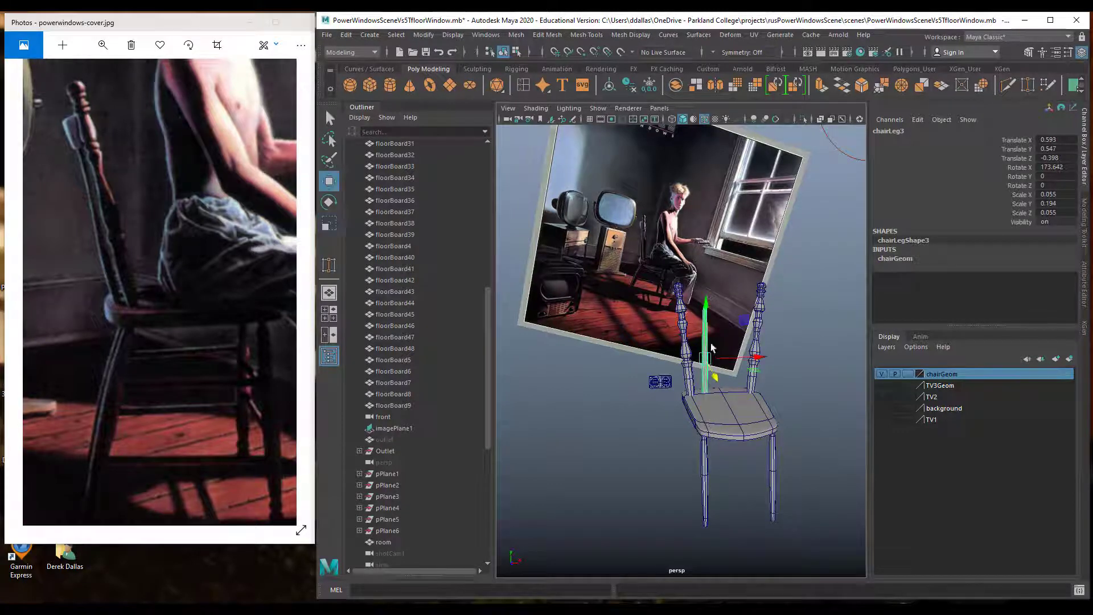
{"action": "left_click_drag", "start_coordinate": [707, 302], "coordinate": [712, 289]}
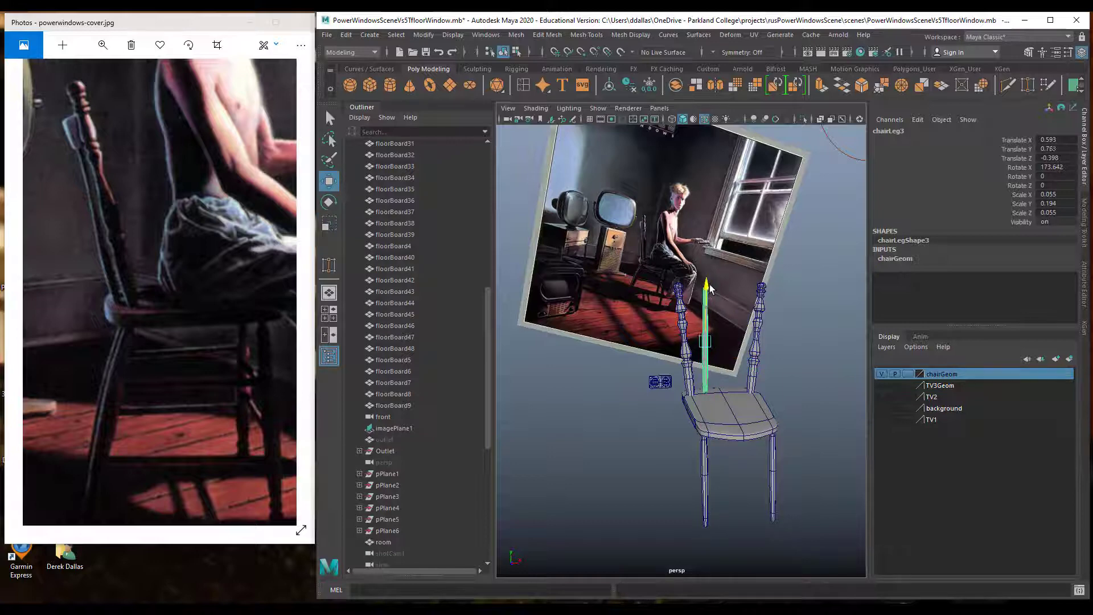
Set the slat's height to Translate Y 0.711, lower its top vertices slightly, and return to object mode.
{"action": "right_click", "coordinate": [705, 322]}
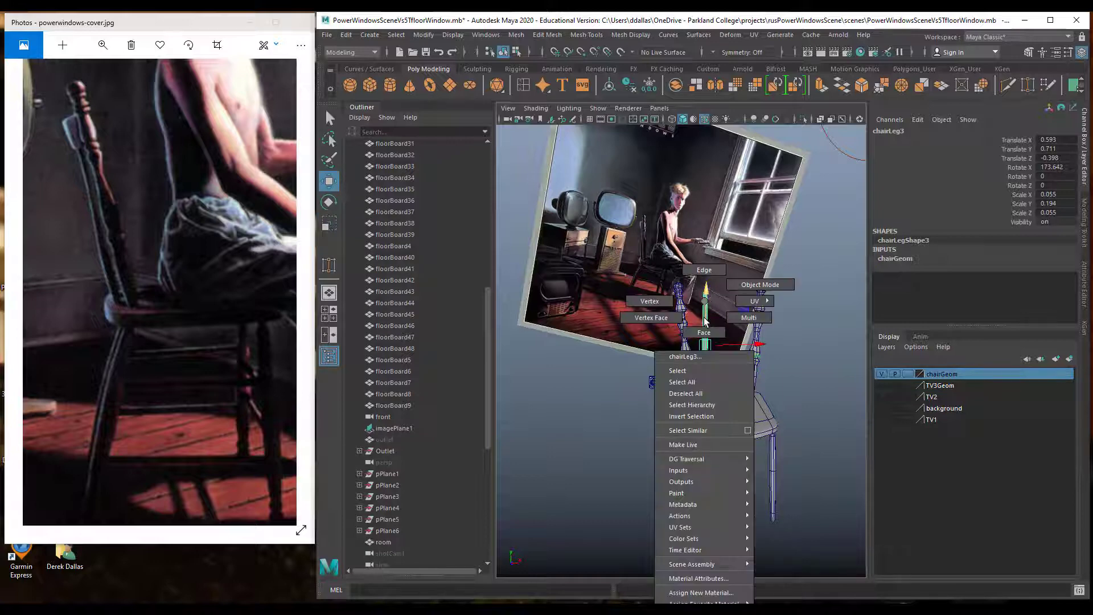
{"action": "left_click_drag", "start_coordinate": [685, 280], "coordinate": [724, 316]}
{"action": "left_click_drag", "start_coordinate": [710, 238], "coordinate": [711, 259]}
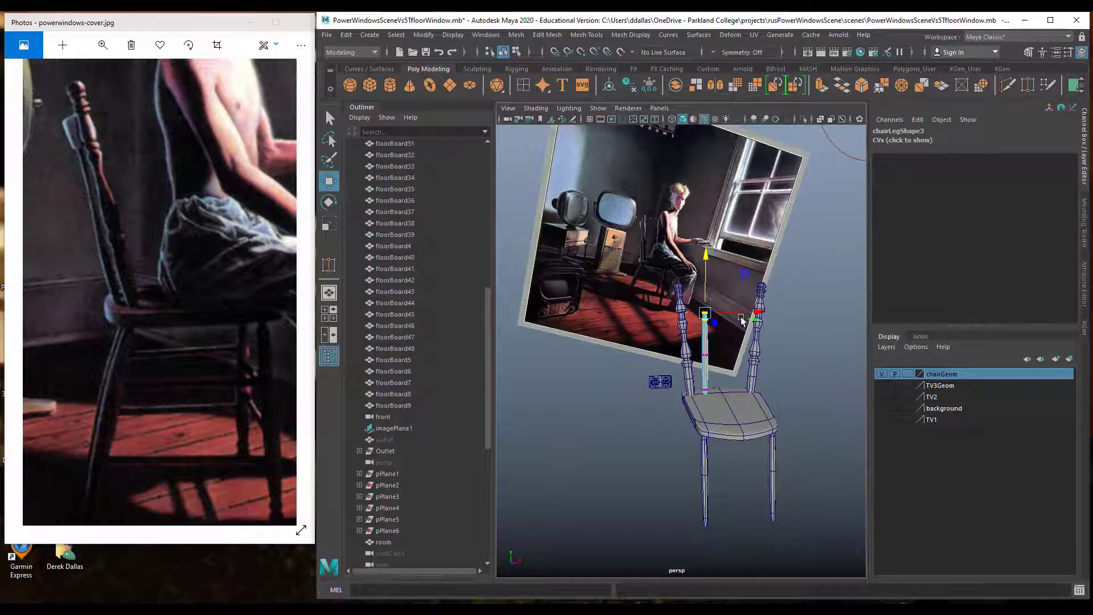
{"action": "right_click_drag", "start_coordinate": [707, 301], "coordinate": [752, 289]}
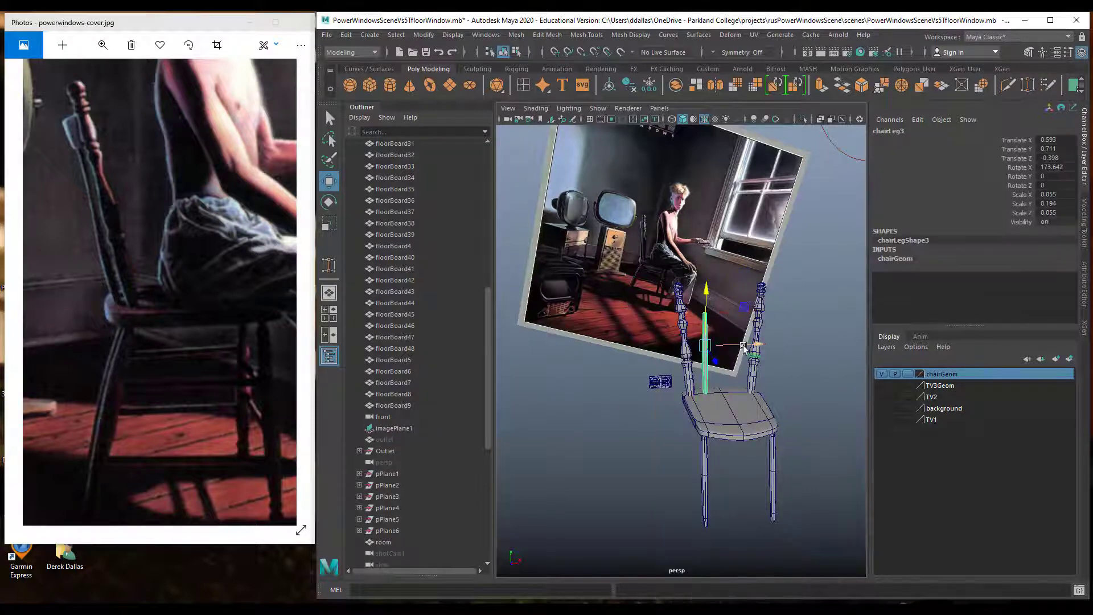
Duplicate the slat twice across the chair back, at about Translate X 0.814 and 1.016.
{"action": "key", "text": "ctrl+d"}
{"action": "left_click_drag", "start_coordinate": [761, 347], "coordinate": [795, 349]}
{"action": "key", "text": "ctrl+d"}
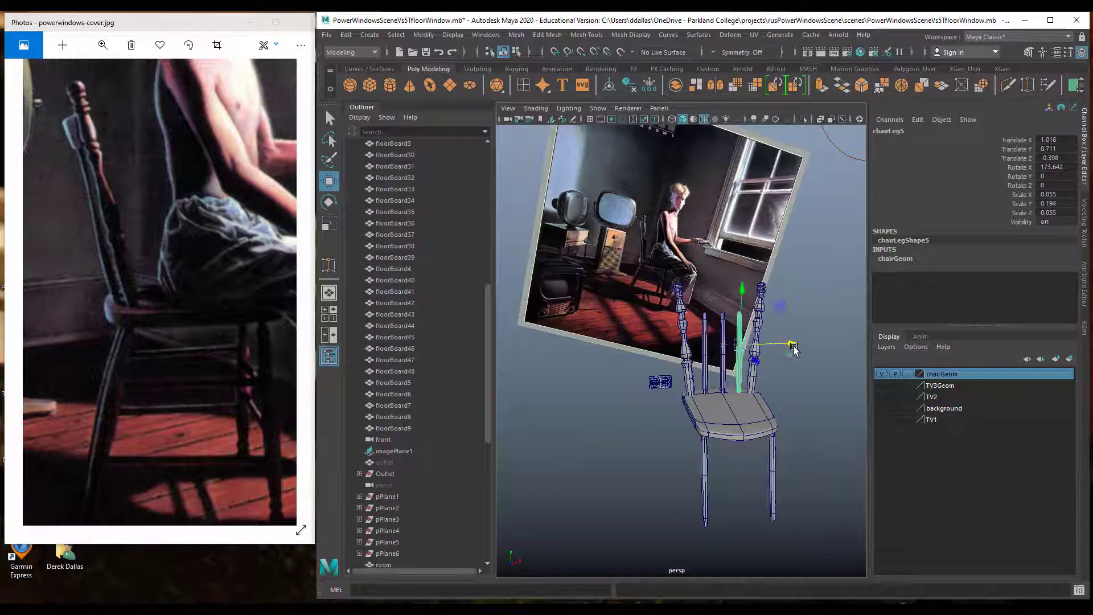
Move the first slat's pivot to its base and tilt it sideways to about Rotate Y 0.261, Z 2.347.
{"action": "left_click", "coordinate": [706, 340]}
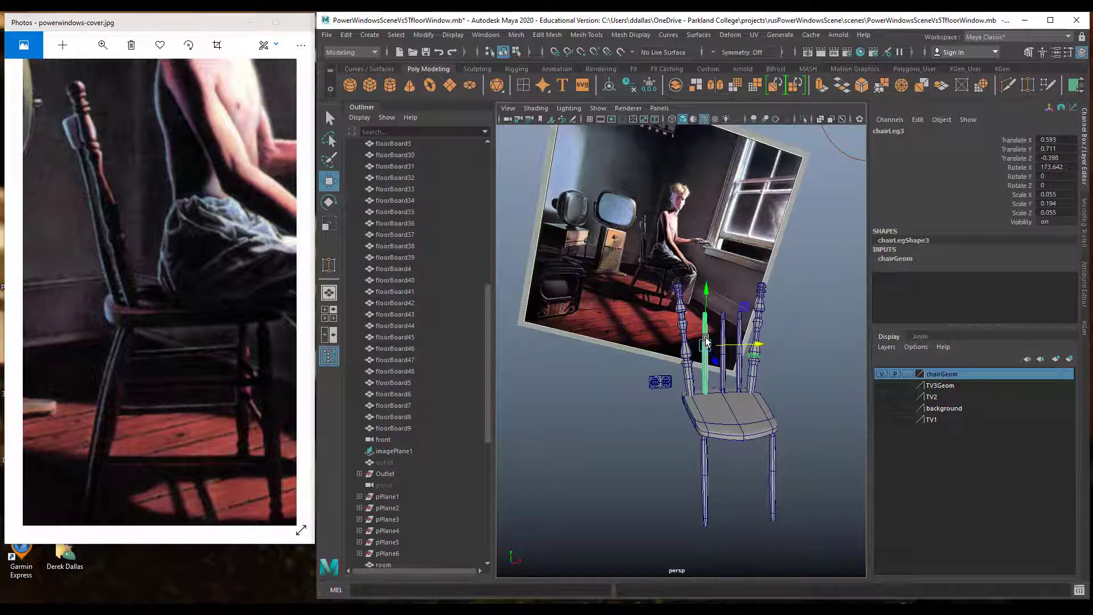
{"action": "key", "text": "d"}
{"action": "left_click_drag", "start_coordinate": [706, 293], "coordinate": [720, 370]}
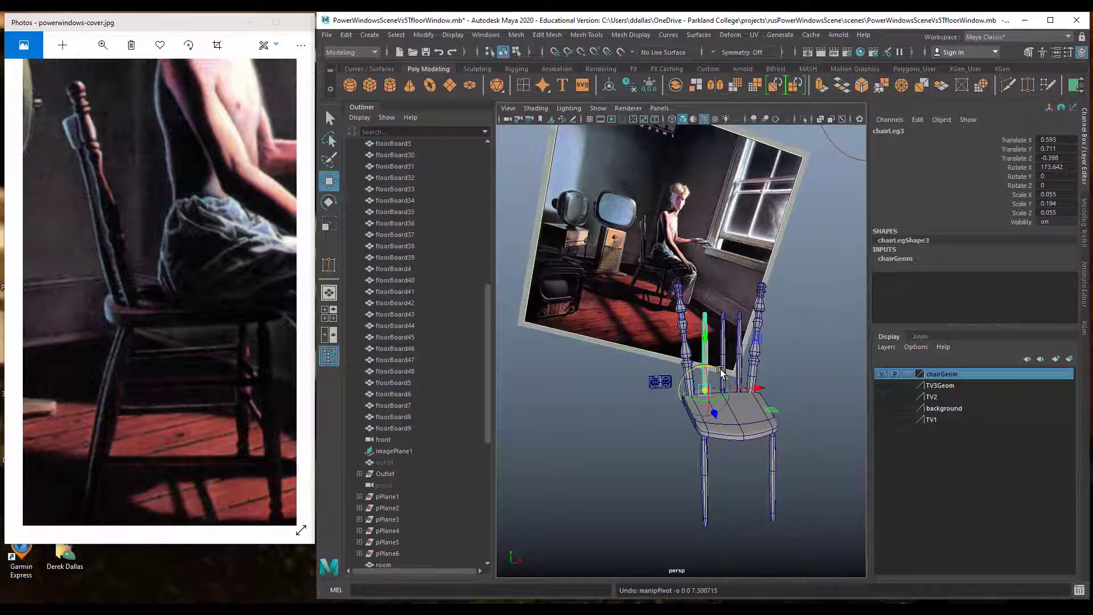
{"action": "key", "text": "d"}
{"action": "key", "text": "e"}
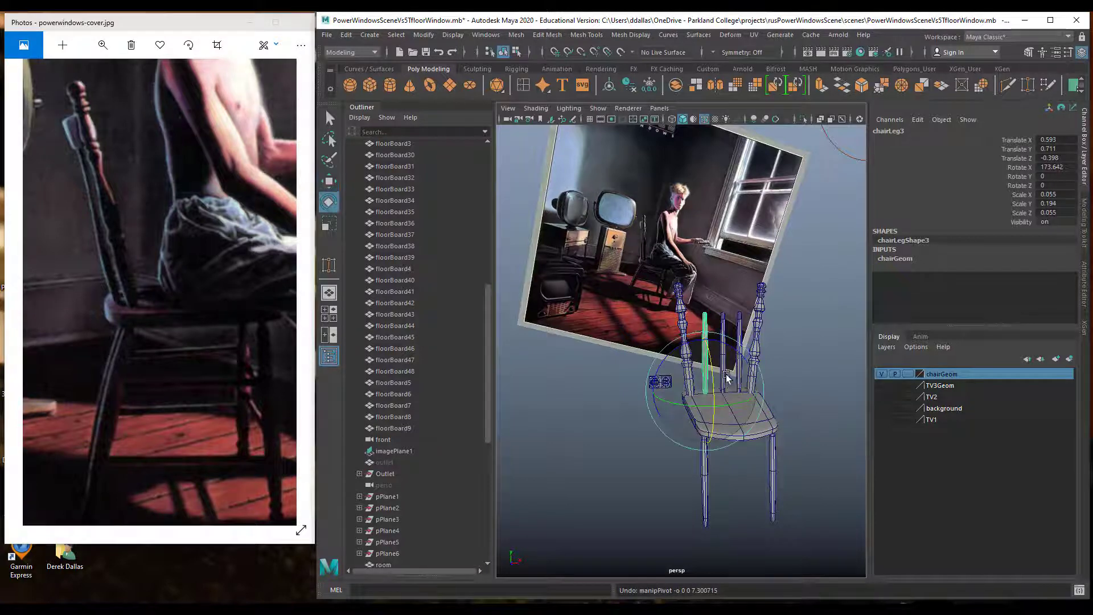
{"action": "left_click_drag", "start_coordinate": [731, 349], "coordinate": [751, 416]}
Select all three slats, lean them backward to about Rotate X 167.953, and shift them to Translate Z -0.496.
{"action": "left_click", "coordinate": [730, 348]}
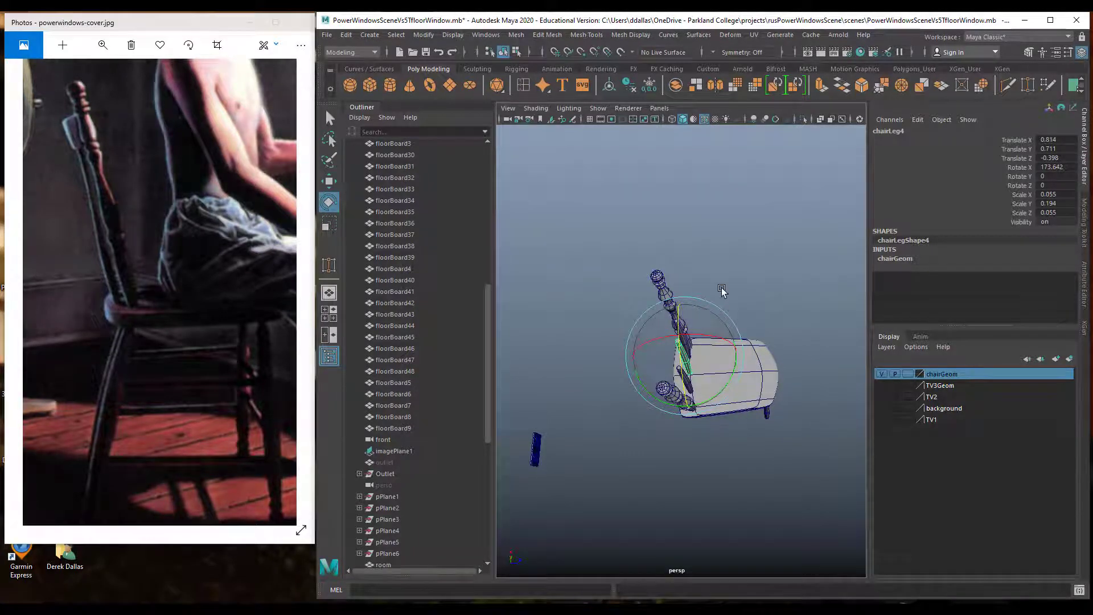
{"action": "key", "text": "w"}
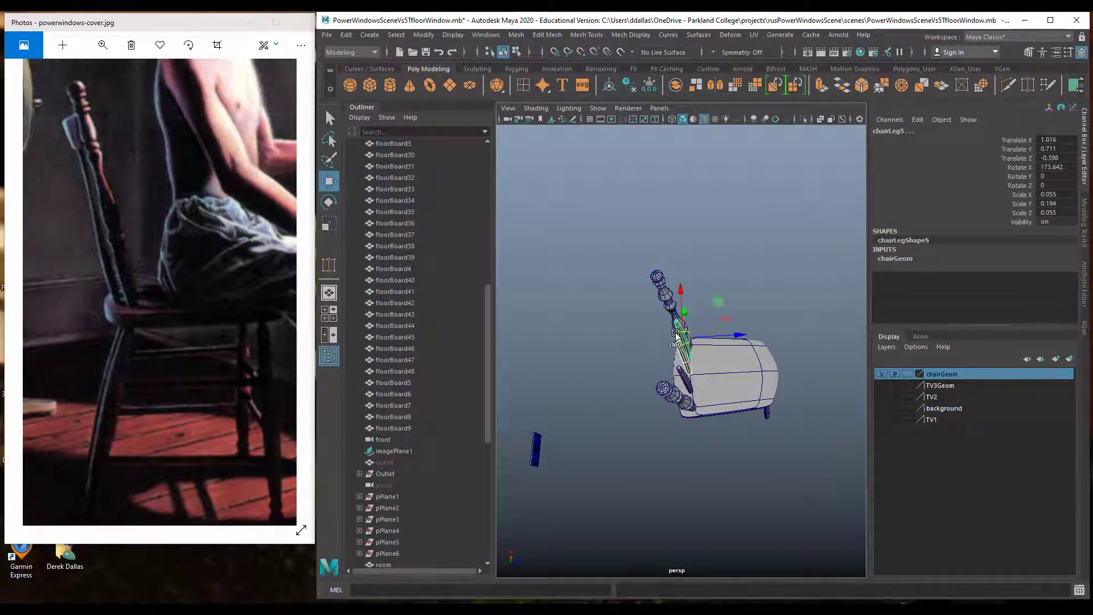
{"action": "left_click", "coordinate": [690, 373], "text": "shift"}
{"action": "key", "text": "e"}
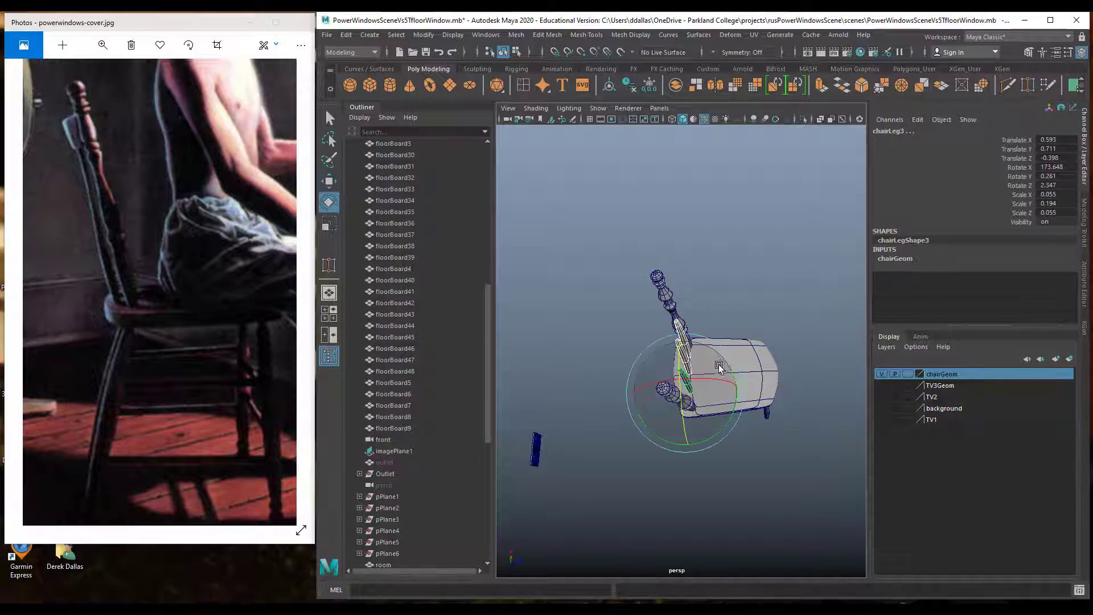
{"action": "left_click_drag", "start_coordinate": [719, 380], "coordinate": [716, 353]}
{"action": "key", "text": "w"}
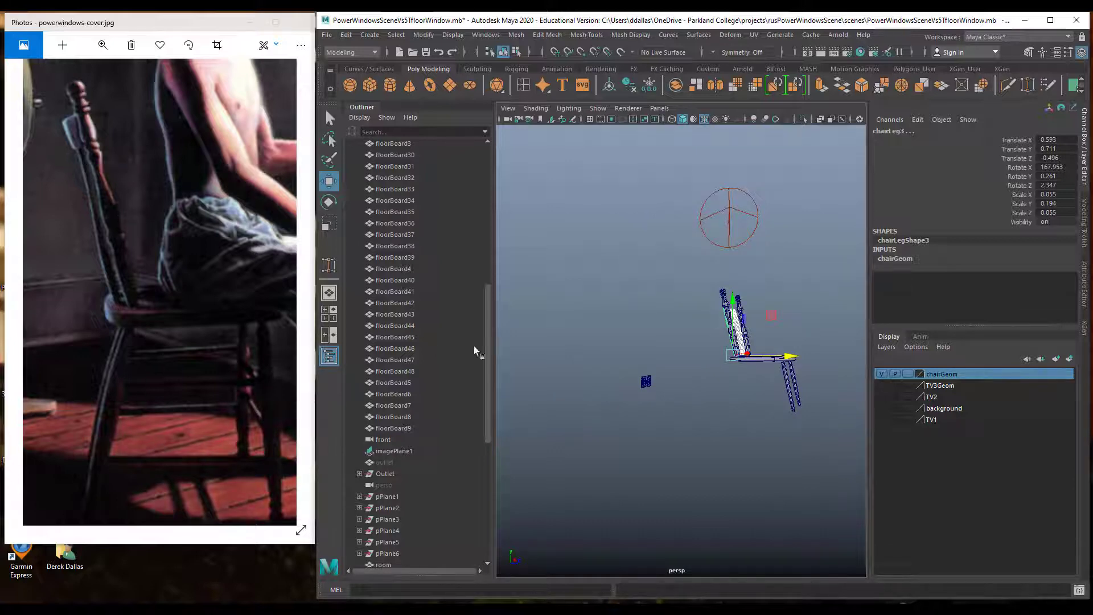
Duplicate the turned corner spindle and rotate the copy to about X 175.9 so it hangs below the seat.
{"action": "left_click_drag", "start_coordinate": [667, 318], "coordinate": [665, 319], "text": "alt"}
{"action": "left_click", "coordinate": [713, 311]}
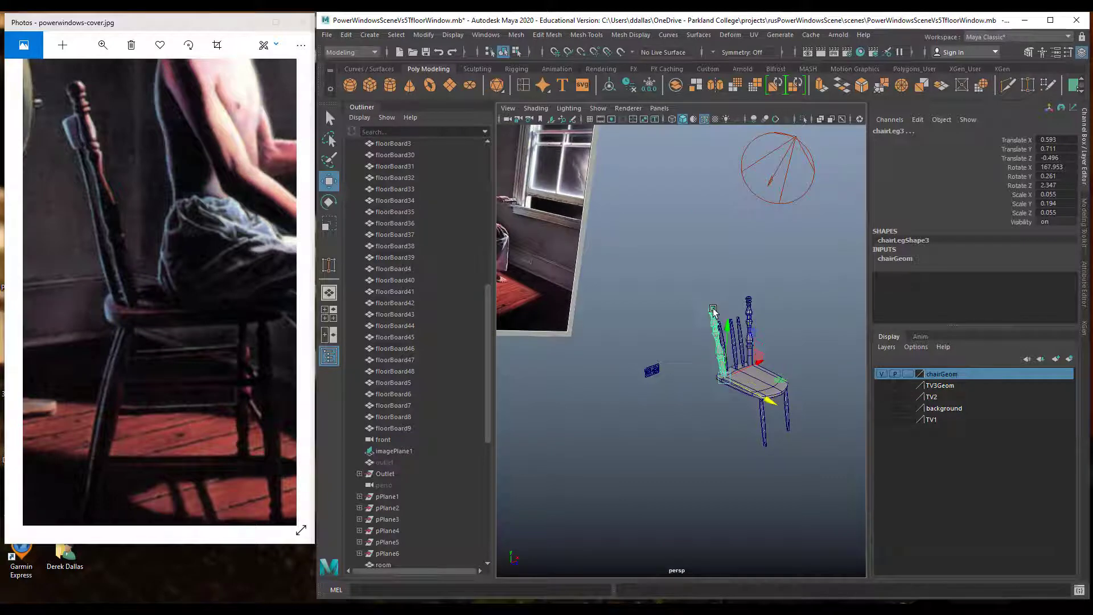
{"action": "key", "text": "ctrl+d"}
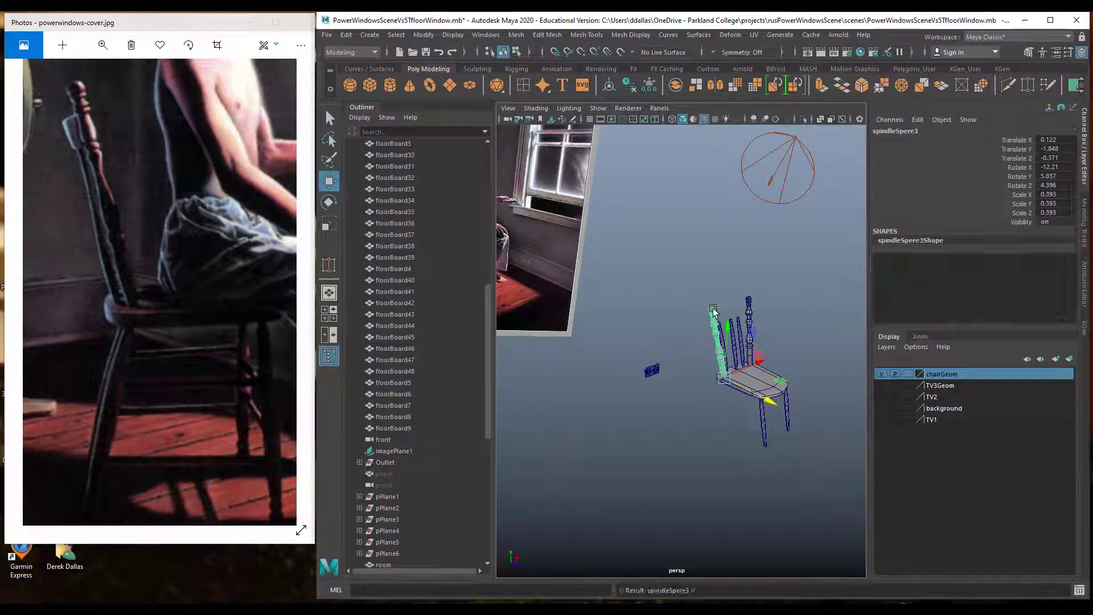
{"action": "key", "text": "e"}
{"action": "mouse_move", "coordinate": [713, 310]}
{"action": "left_mouse_down"}
{"action": "mouse_move", "coordinate": [764, 456]}
{"action": "mouse_move", "coordinate": [769, 362]}
{"action": "mouse_move", "coordinate": [765, 439]}
{"action": "left_mouse_up"}
Move both plain legs to the seat's rear at Translate Z -0.381, and the turned leg to the front at Y -1.86, Z 0.508.
{"action": "left_click", "coordinate": [795, 430]}
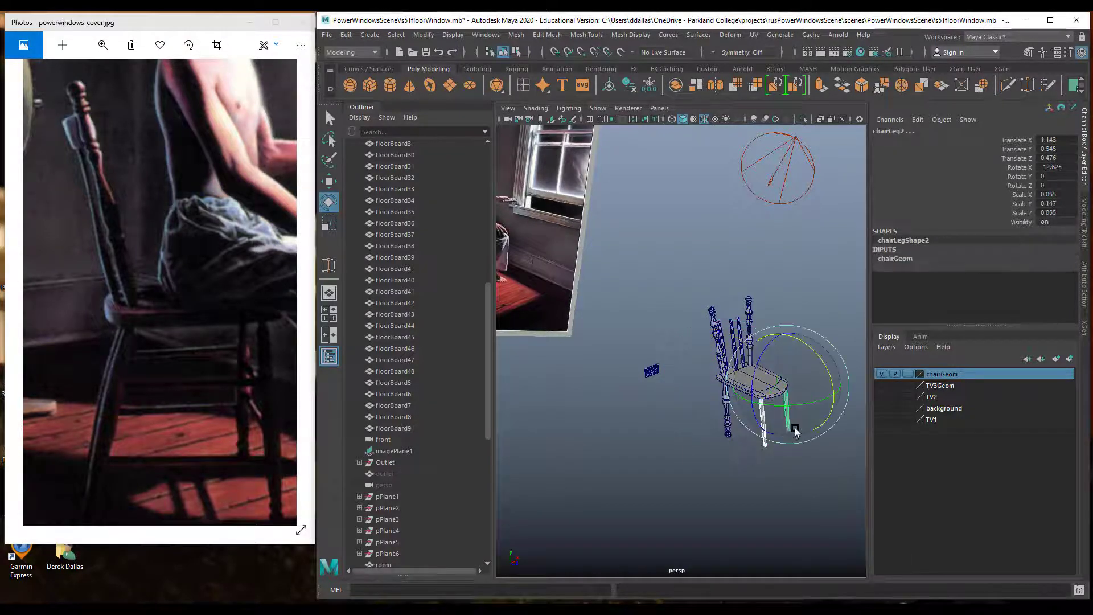
{"action": "key", "text": "w"}
{"action": "left_click_drag", "start_coordinate": [839, 408], "coordinate": [786, 309]}
{"action": "left_click", "coordinate": [727, 436]}
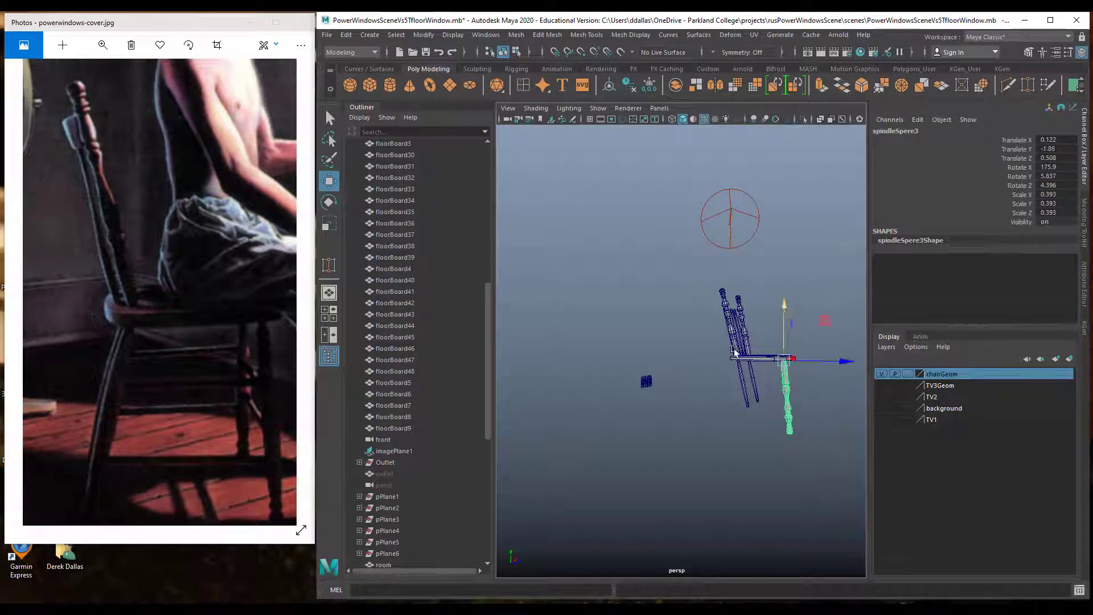
{"action": "left_click_drag", "start_coordinate": [734, 352], "coordinate": [777, 365], "text": "alt"}
Angle the first plain rear leg backward to Rotate X 13.712, and select the opposite rear leg.
{"action": "left_click", "coordinate": [746, 392]}
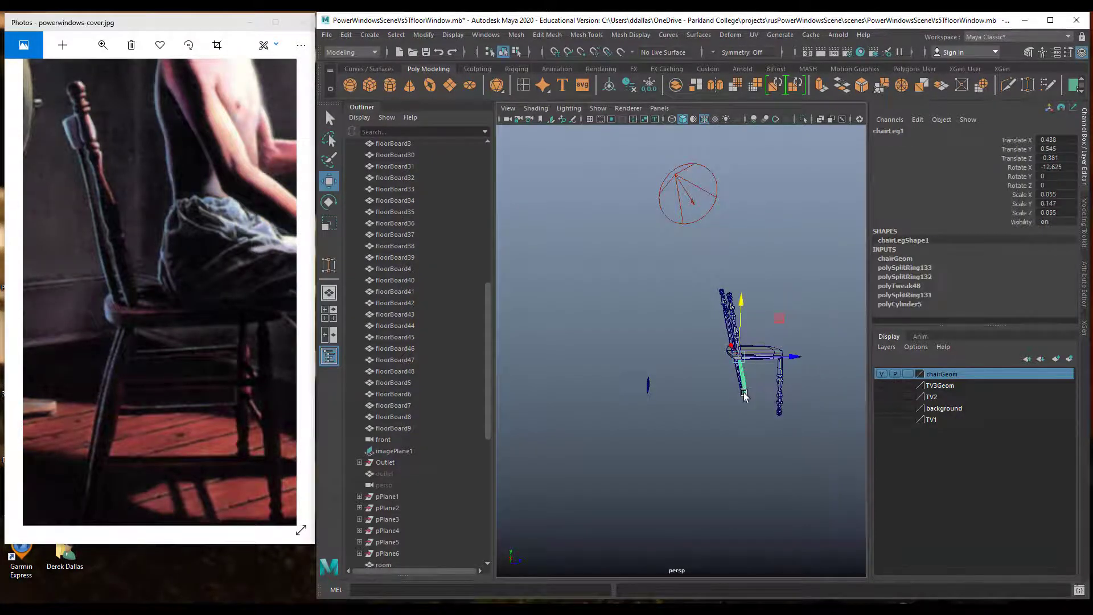
{"action": "right_click_drag", "start_coordinate": [735, 402], "coordinate": [756, 401], "text": "alt"}
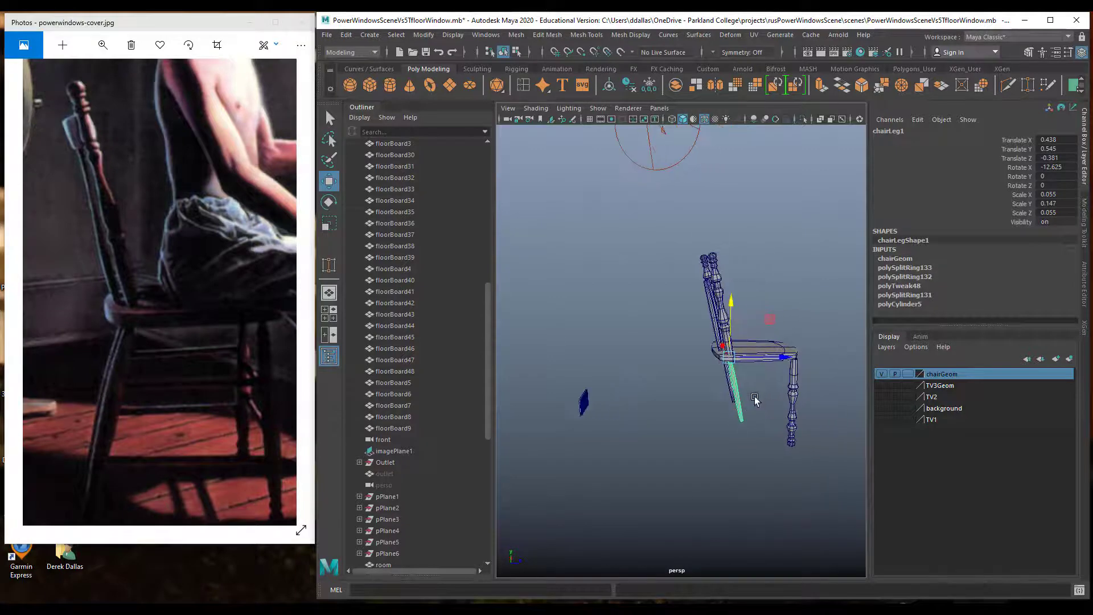
{"action": "key", "text": "e"}
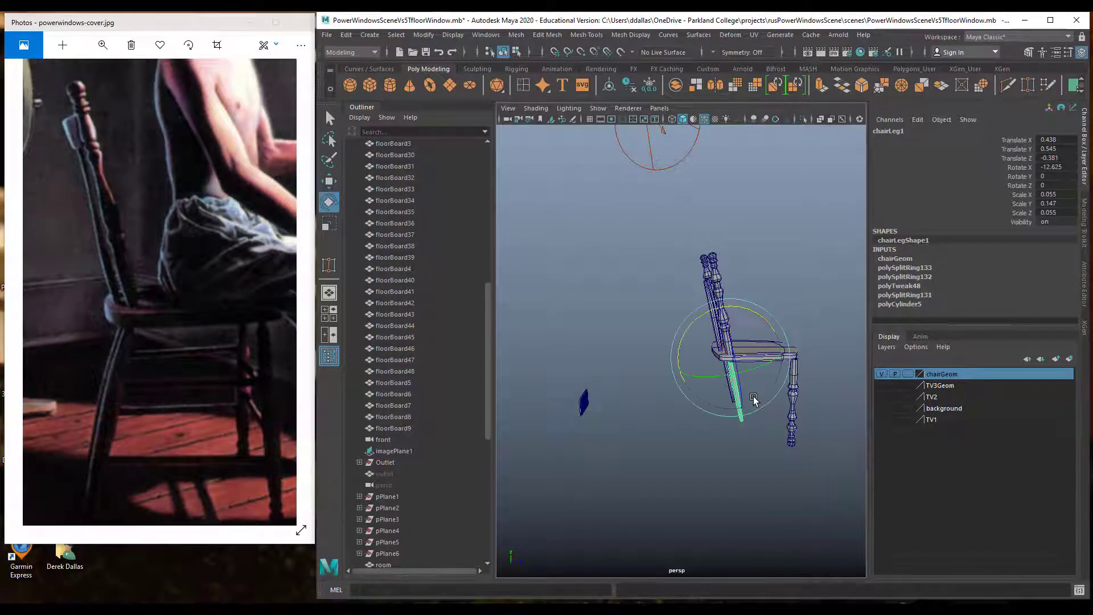
{"action": "left_click_drag", "start_coordinate": [755, 398], "coordinate": [828, 348]}
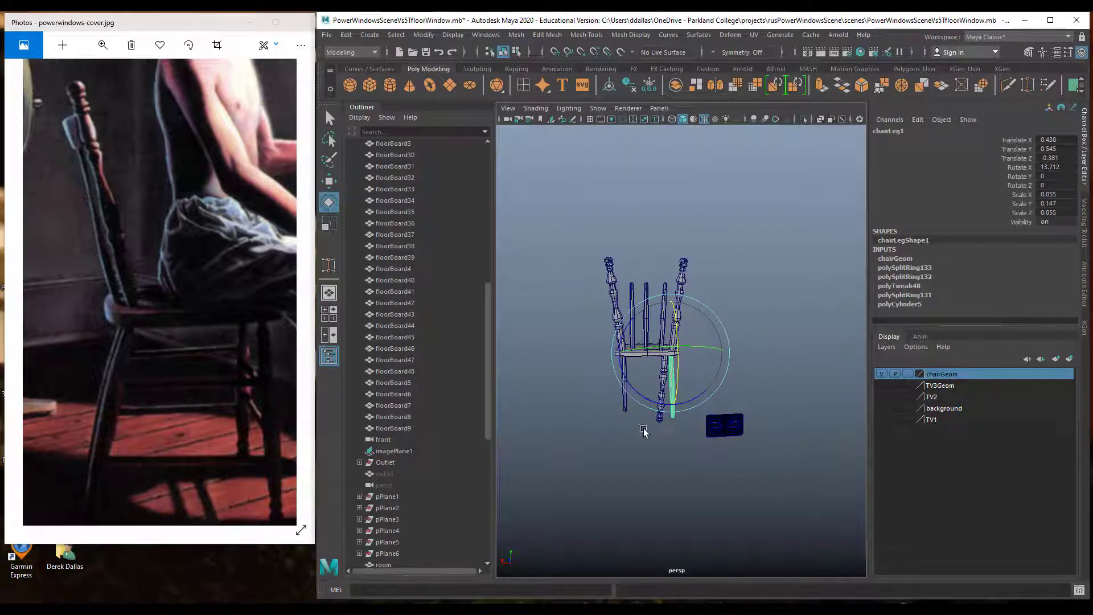
{"action": "left_click", "coordinate": [627, 411]}
Splay the turned front leg outward to about Rotate X 174.982, Y 5.07, Z -5.238.
{"action": "left_click_drag", "start_coordinate": [627, 411], "coordinate": [684, 416], "text": "alt"}
{"action": "left_click", "coordinate": [617, 421]}
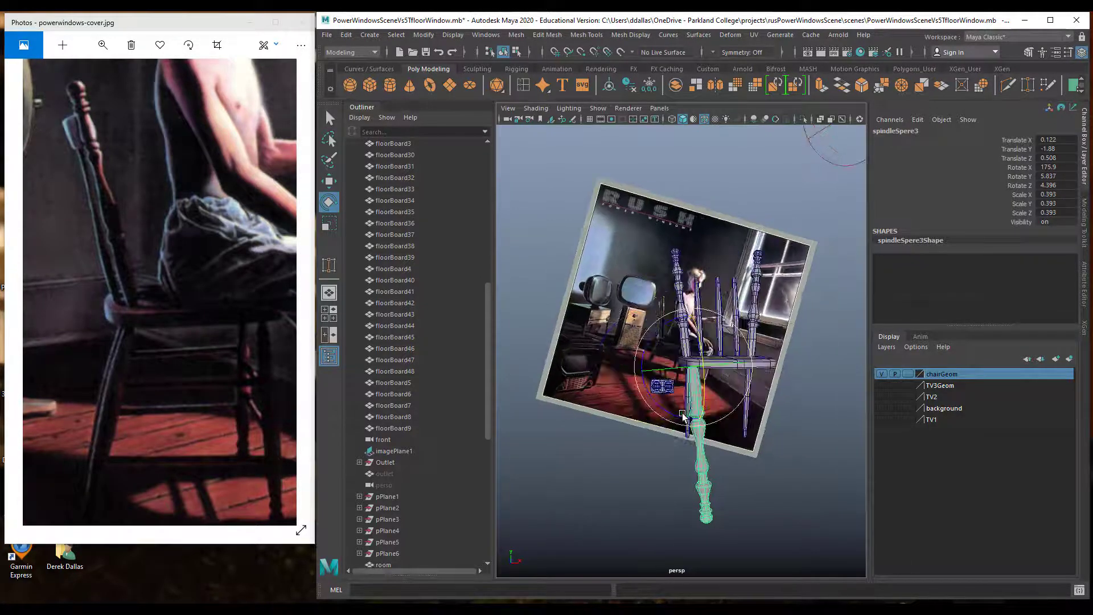
{"action": "left_click_drag", "start_coordinate": [657, 331], "coordinate": [667, 325]}
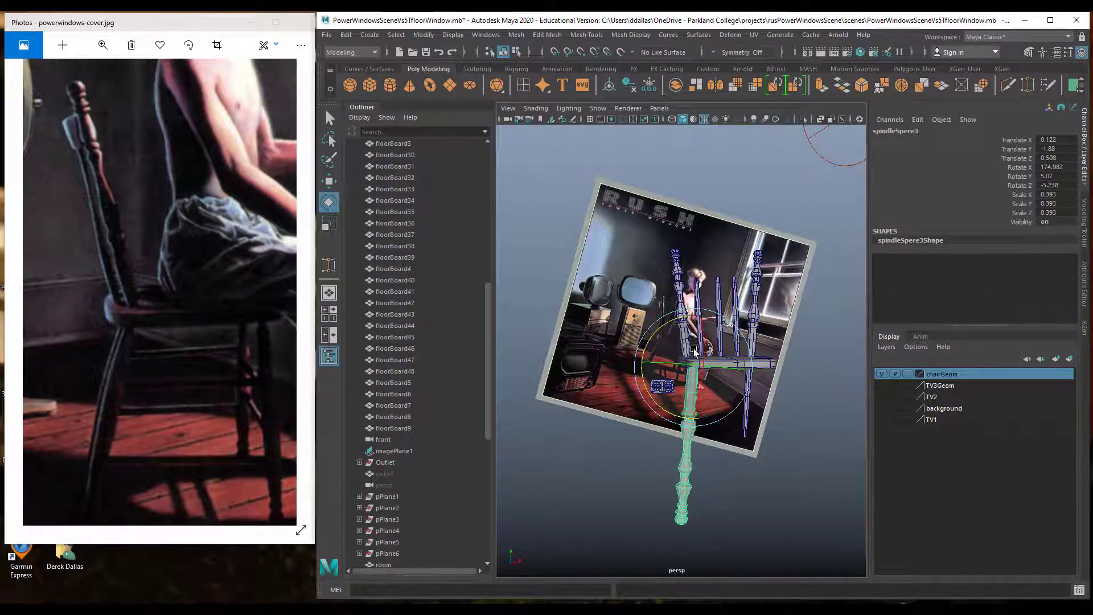
Scale the turned front leg to 0.241, 0.282, 0.241 and move it to Translate X 0.18, Y -1.894 under the seat's front corner.
{"action": "left_click_drag", "start_coordinate": [714, 381], "coordinate": [720, 417], "text": "alt"}
{"action": "key", "text": "r"}
{"action": "key", "text": "w"}
{"action": "left_click_drag", "start_coordinate": [665, 383], "coordinate": [725, 351]}
{"action": "left_click_drag", "start_coordinate": [719, 279], "coordinate": [718, 302]}
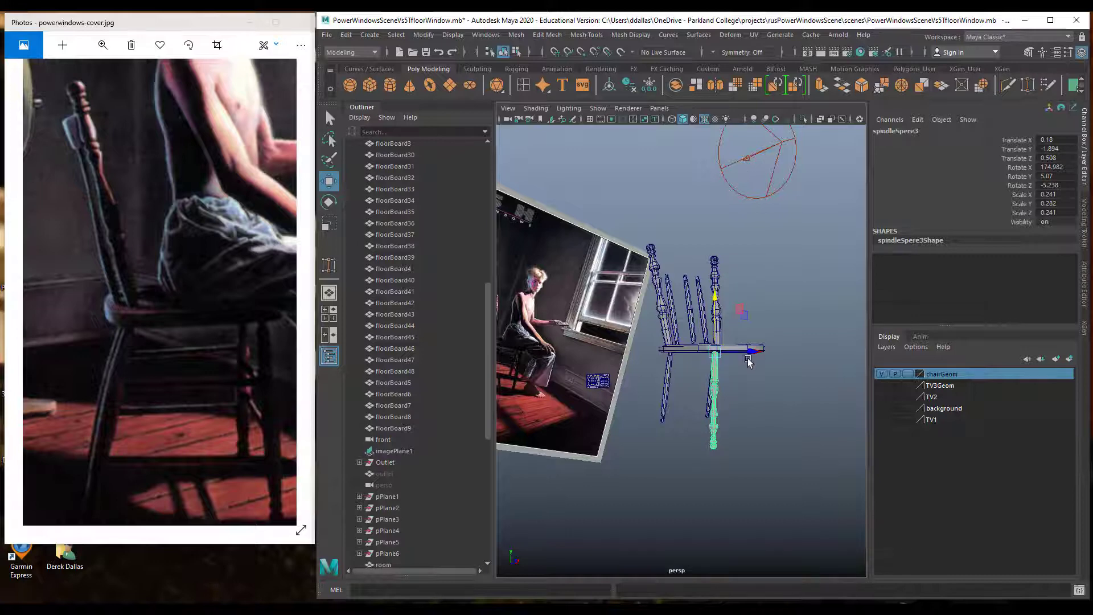
Duplicate the turned leg to the opposite front corner at X 0.725, Z 0.439 and splay it to Rotate X 175.933, Y 5.86, Z 4.722.
{"action": "key", "text": "ctrl+d"}
{"action": "left_click_drag", "start_coordinate": [760, 352], "coordinate": [666, 411]}
{"action": "left_click_drag", "start_coordinate": [512, 415], "coordinate": [749, 418]}
{"action": "key", "text": "e"}
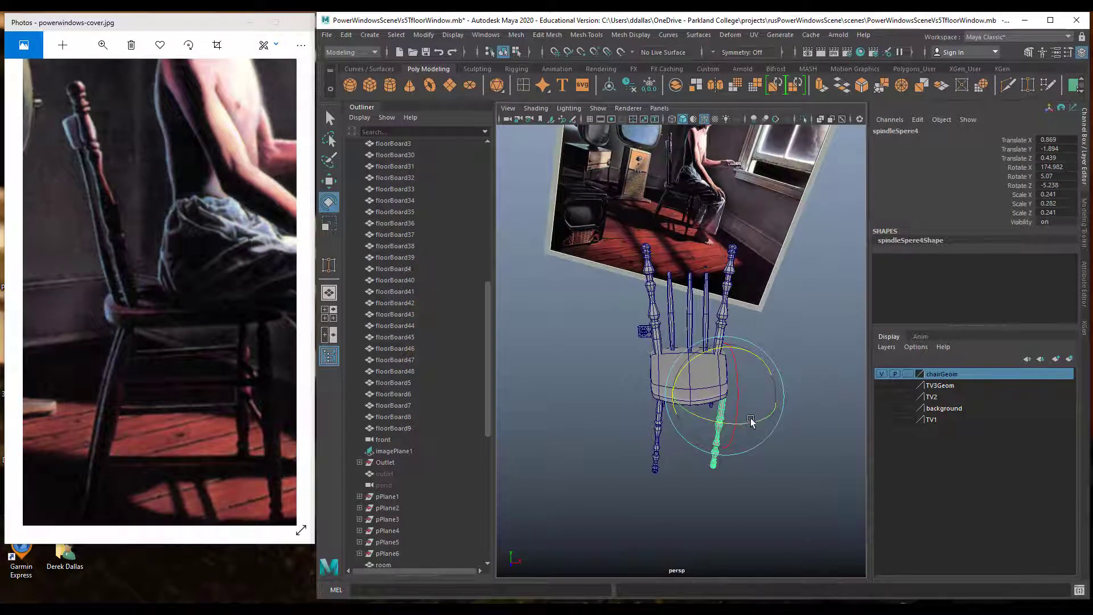
{"action": "left_click_drag", "start_coordinate": [700, 365], "coordinate": [812, 426]}
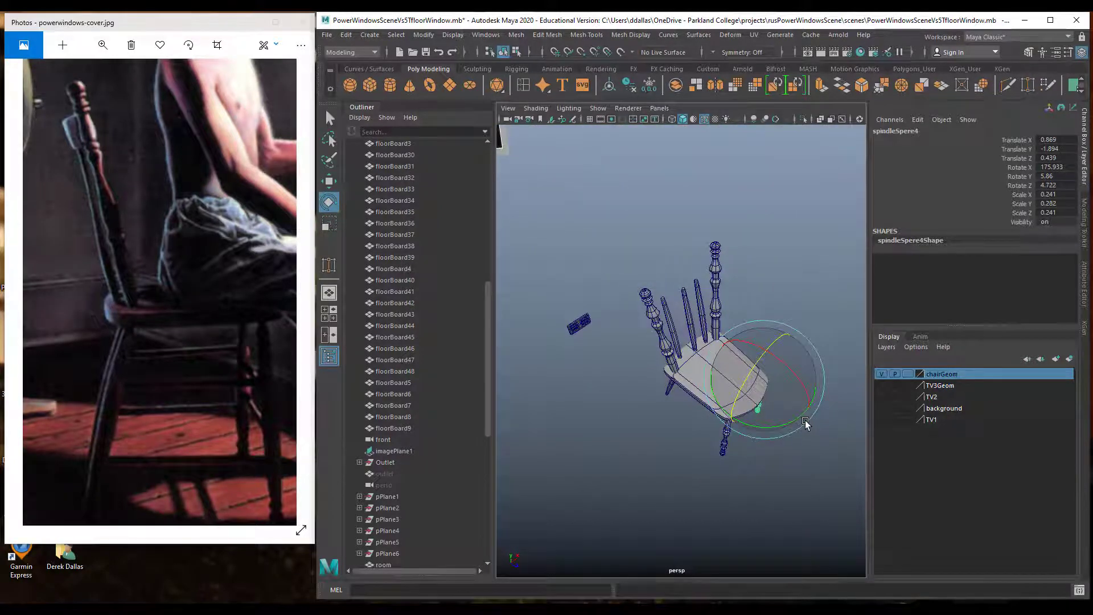
{"action": "key", "text": "w"}
{"action": "left_click_drag", "start_coordinate": [792, 354], "coordinate": [655, 322]}
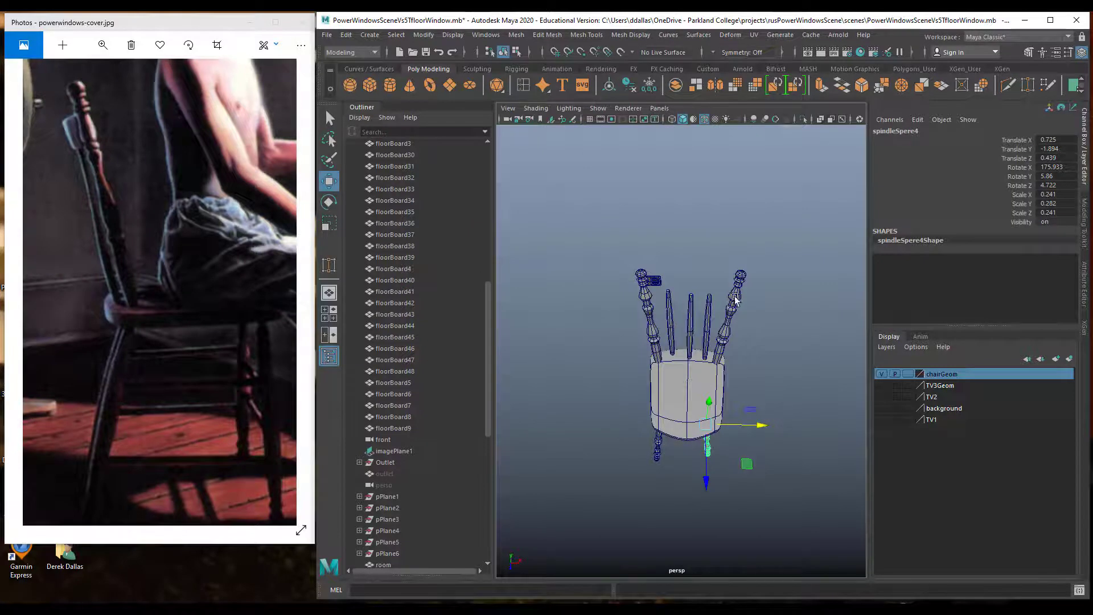
Create a polygon cube and rename it chairBackBrace.
{"action": "left_click", "coordinate": [369, 85]}
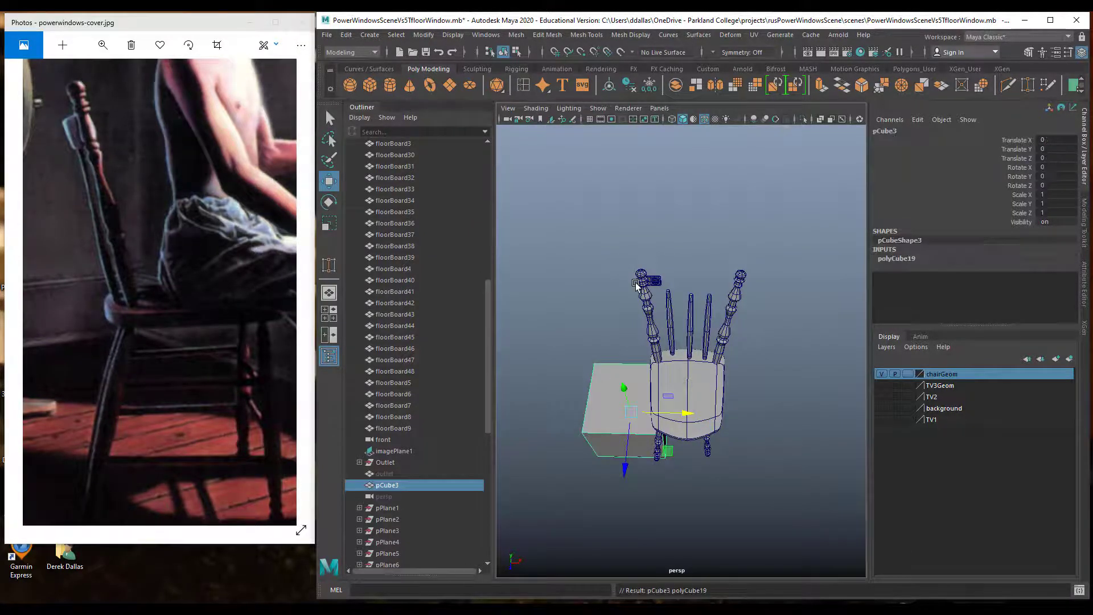
{"action": "left_click", "coordinate": [884, 131]}
{"action": "type", "text": "ch"}
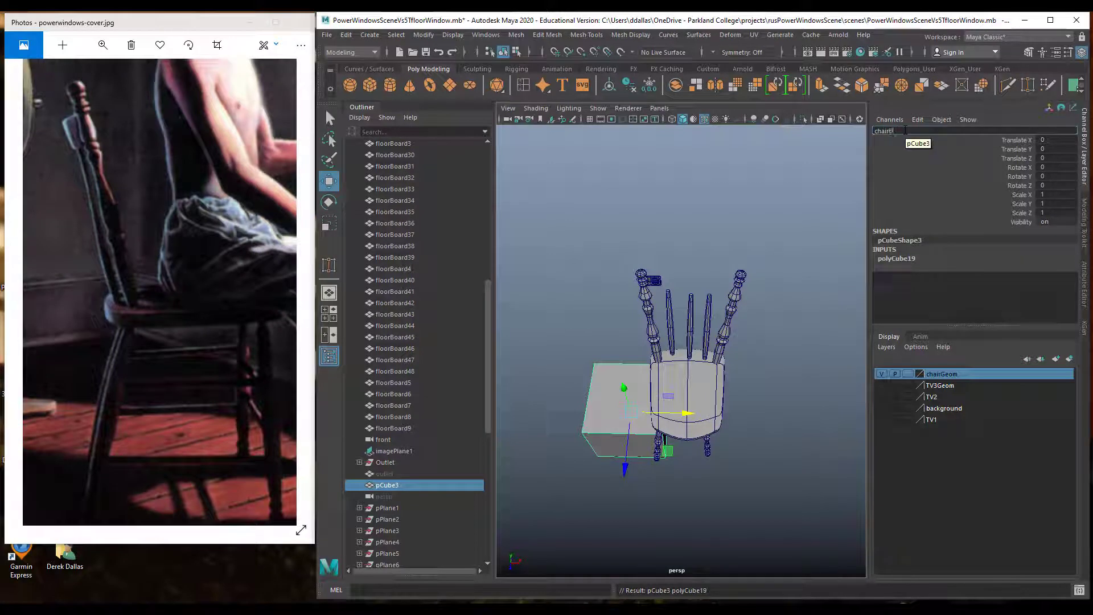
{"action": "type", "text": "airBackBrace"}
{"action": "key", "text": "Return"}
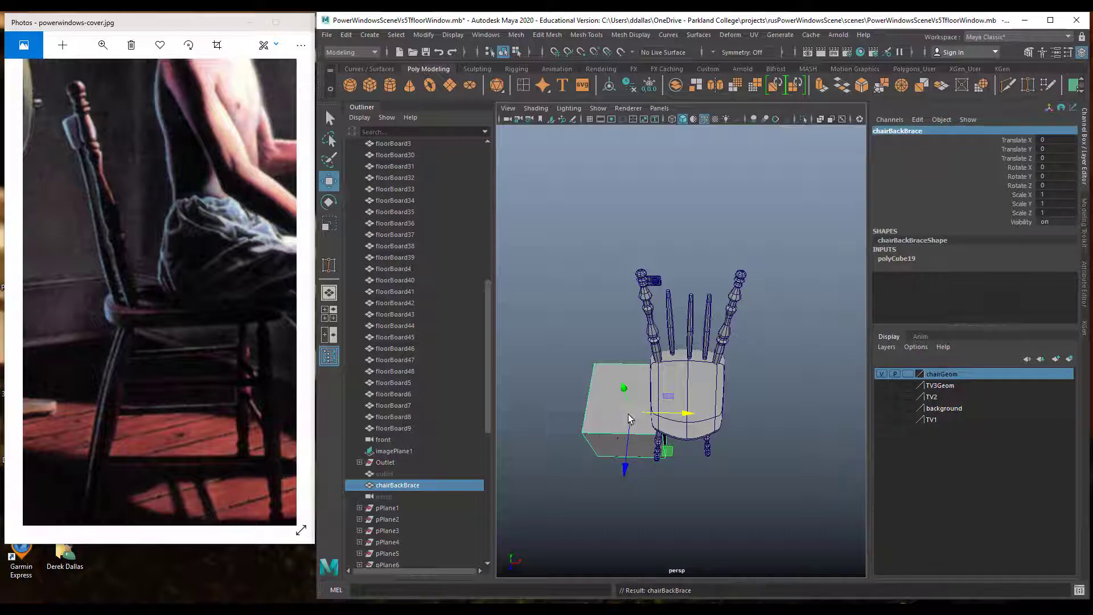
Flatten the back brace to Scale Y 0.239, Z 0.084 and move it across to Translate X 0.867.
{"action": "key", "text": "r"}
{"action": "mouse_move", "coordinate": [624, 465]}
{"action": "left_mouse_down"}
{"action": "mouse_move", "coordinate": [626, 402]}
{"action": "mouse_move", "coordinate": [663, 365]}
{"action": "mouse_move", "coordinate": [665, 407]}
{"action": "mouse_move", "coordinate": [641, 440]}
{"action": "mouse_move", "coordinate": [653, 466]}
{"action": "mouse_move", "coordinate": [607, 473]}
{"action": "left_mouse_up"}
{"action": "key", "text": "w"}
{"action": "left_click_drag", "start_coordinate": [671, 402], "coordinate": [806, 362]}
{"action": "left_click_drag", "start_coordinate": [782, 408], "coordinate": [766, 408], "text": "alt"}
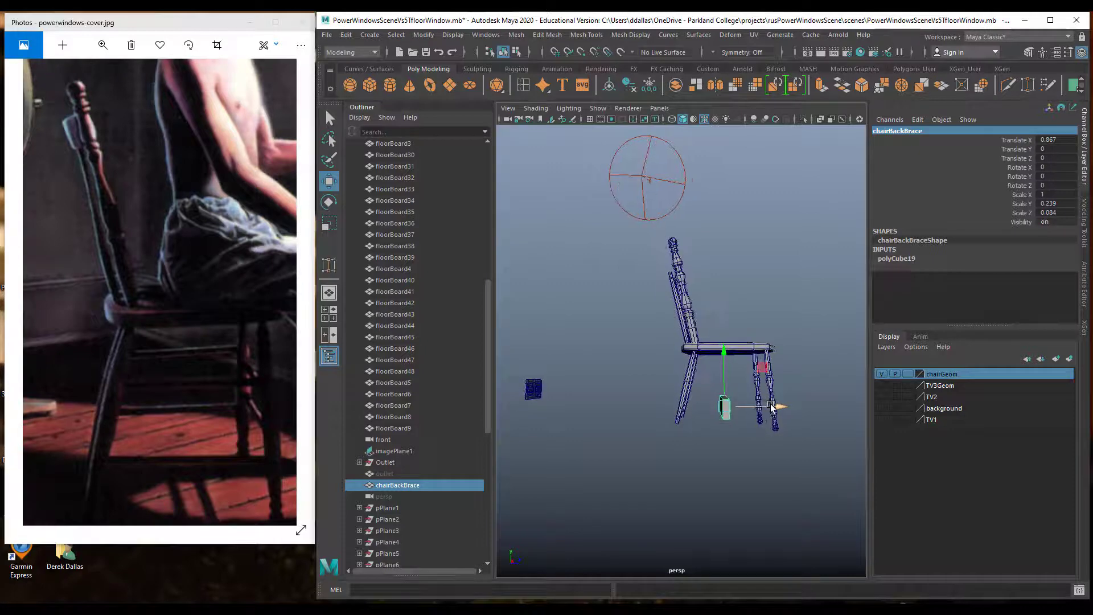
In the side view, move the back brace to Translate Y 1.774, Z -0.63, and shift the back slats to Translate Z -0.424.
{"action": "key", "text": "space"}
{"action": "key", "text": "space"}
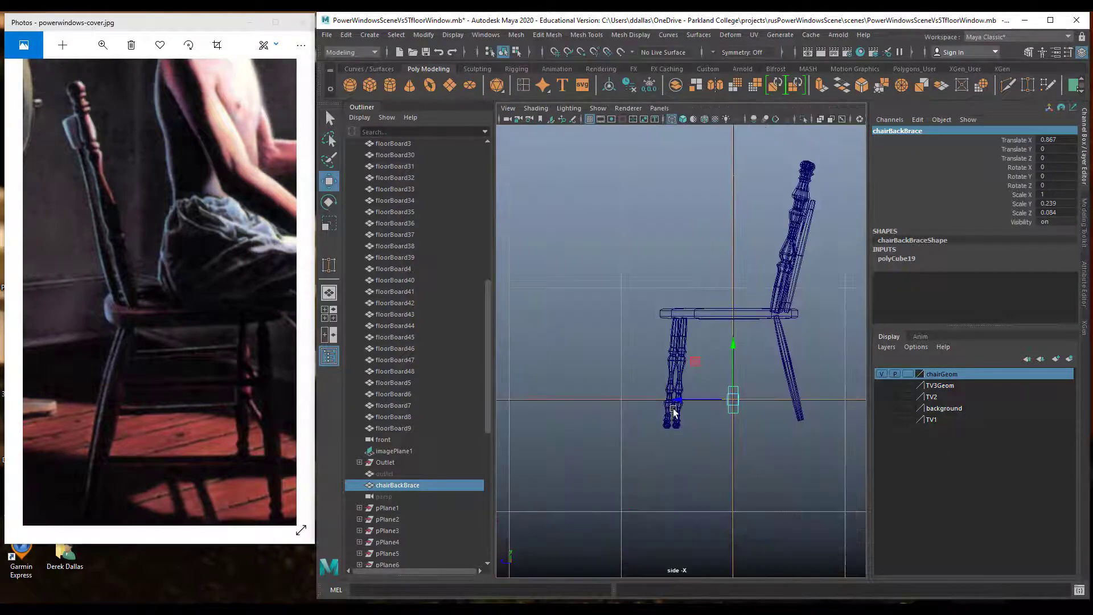
{"action": "left_click_drag", "start_coordinate": [673, 410], "coordinate": [741, 403]}
{"action": "left_click_drag", "start_coordinate": [796, 342], "coordinate": [807, 149]}
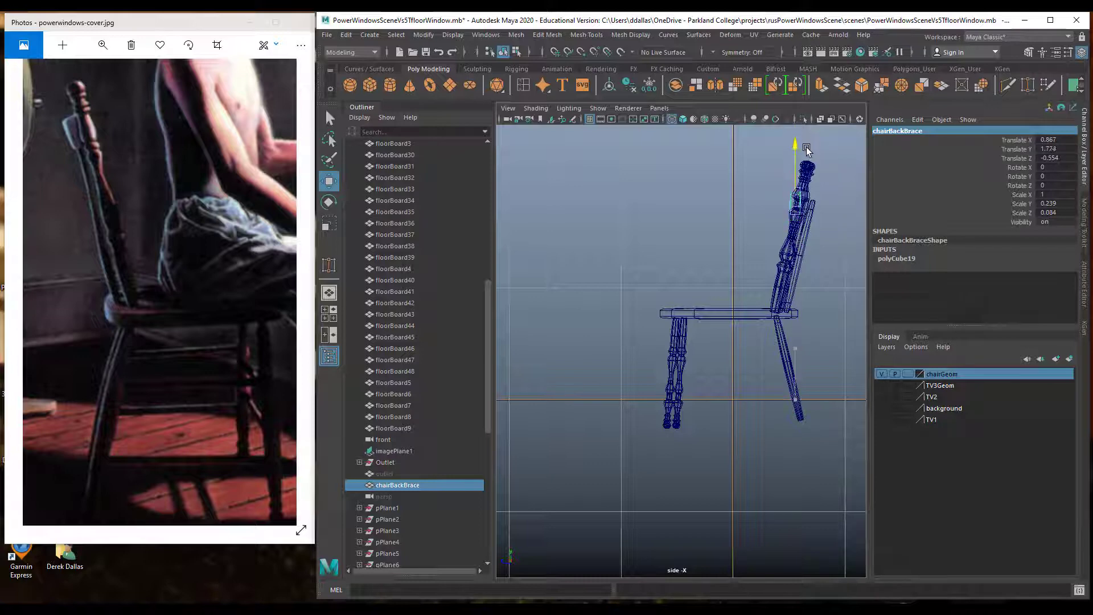
{"action": "left_click_drag", "start_coordinate": [744, 202], "coordinate": [750, 202]}
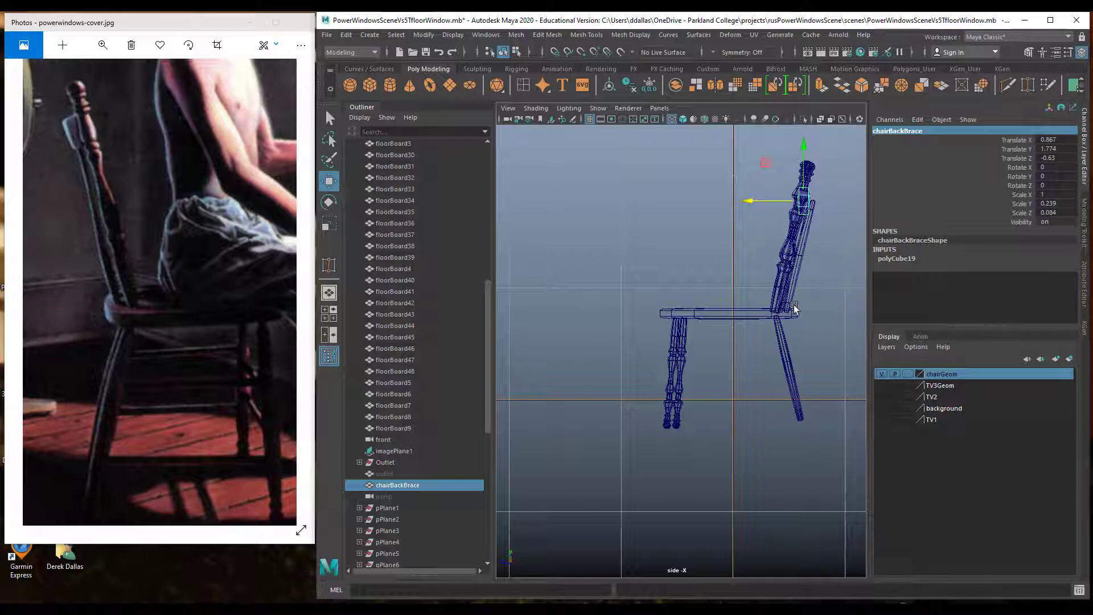
{"action": "left_click", "coordinate": [799, 244]}
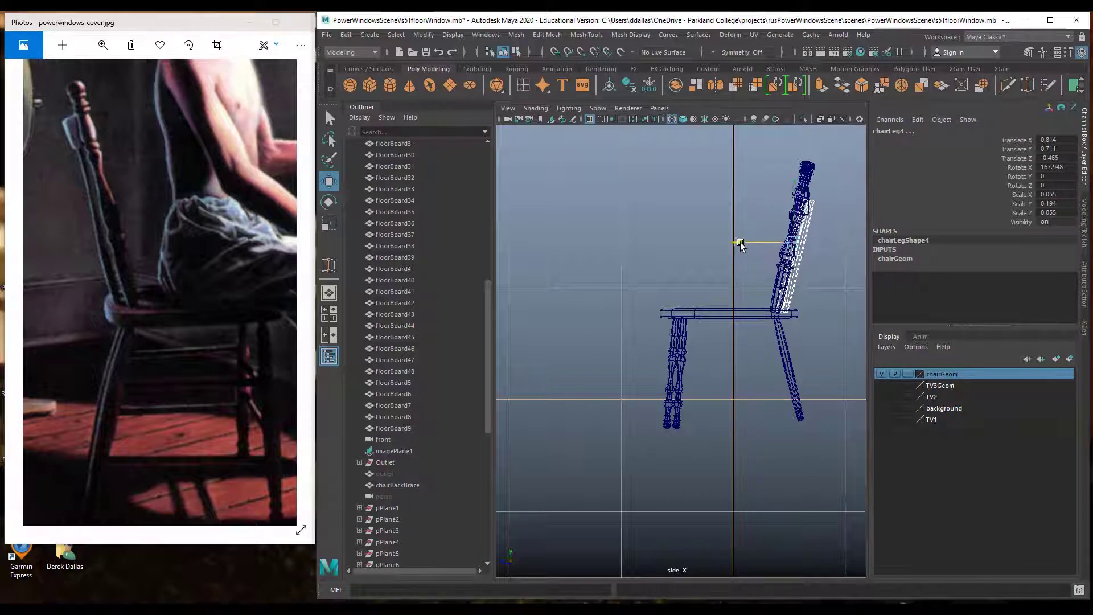
{"action": "left_click_drag", "start_coordinate": [741, 245], "coordinate": [734, 246]}
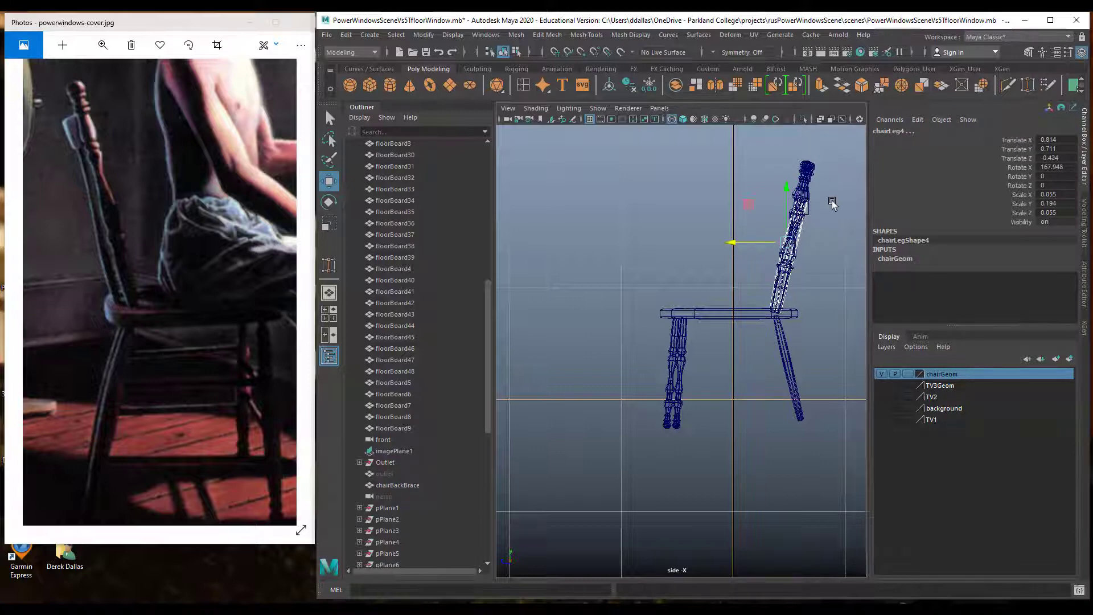
Center the back brace between the two corner spindles at Translate X 0.813 in the perspective view.
{"action": "left_click", "coordinate": [806, 216]}
{"action": "key", "text": "space"}
{"action": "key", "text": "space"}
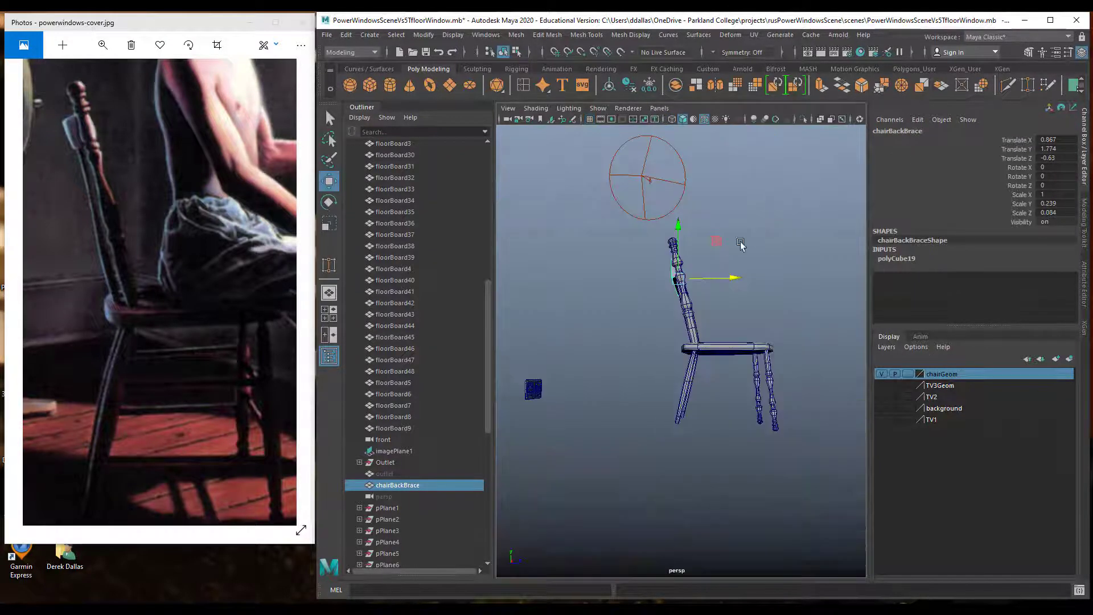
{"action": "mouse_move", "coordinate": [682, 287]}
{"action": "left_mouse_down", "text": "alt"}
{"action": "mouse_move", "coordinate": [579, 310]}
{"action": "mouse_move", "coordinate": [670, 306]}
{"action": "left_mouse_up", "text": "alt"}
{"action": "middle_click_drag", "start_coordinate": [766, 285], "coordinate": [733, 315], "text": "alt"}
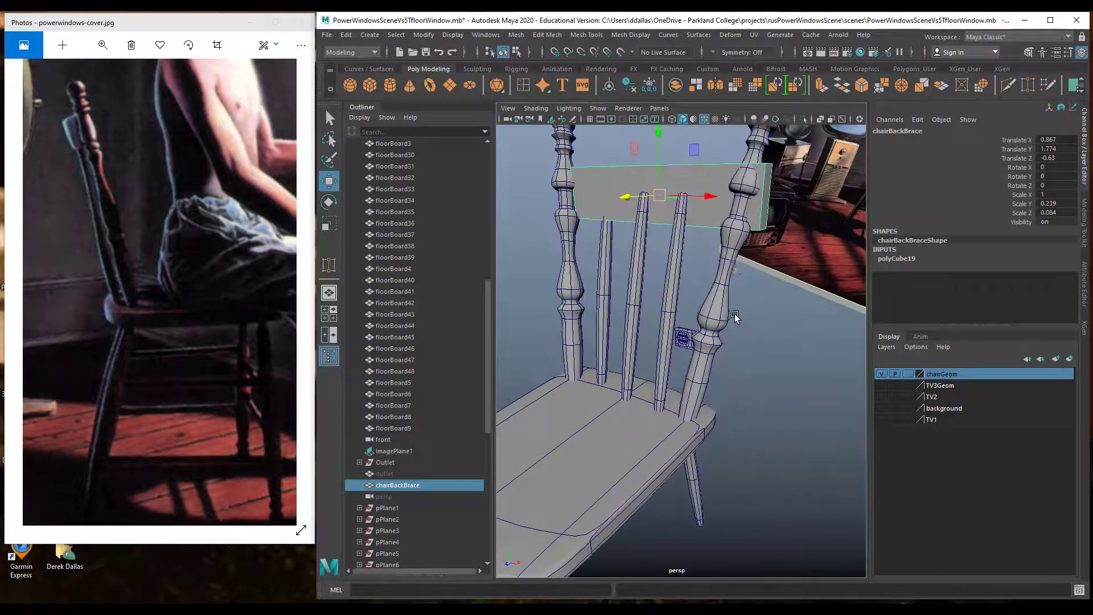
{"action": "left_click_drag", "start_coordinate": [732, 263], "coordinate": [777, 275], "text": "alt"}
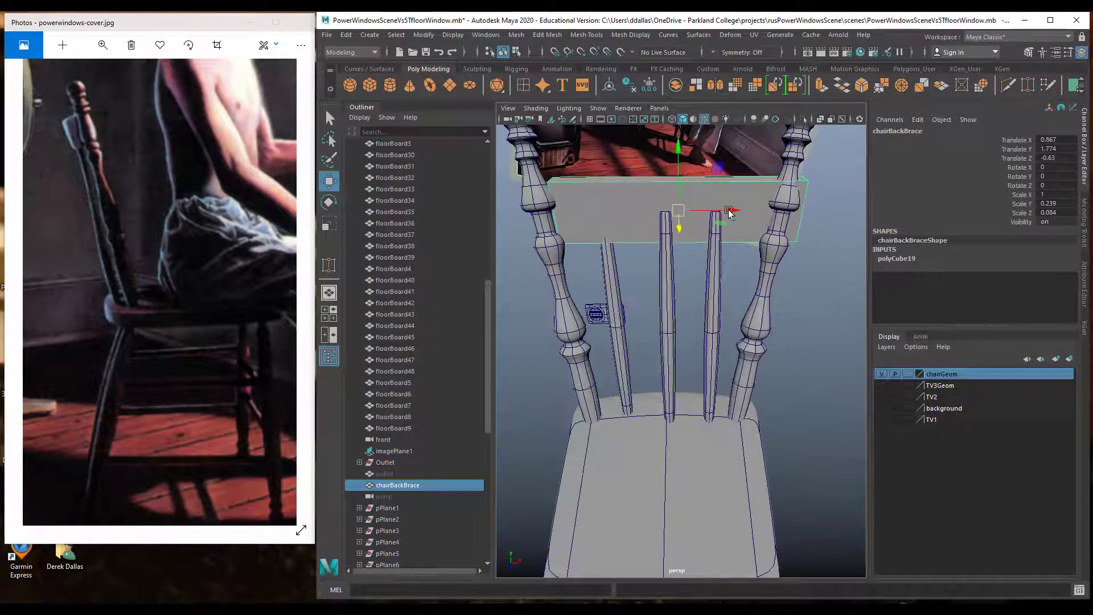
{"action": "left_click_drag", "start_coordinate": [737, 213], "coordinate": [724, 213]}
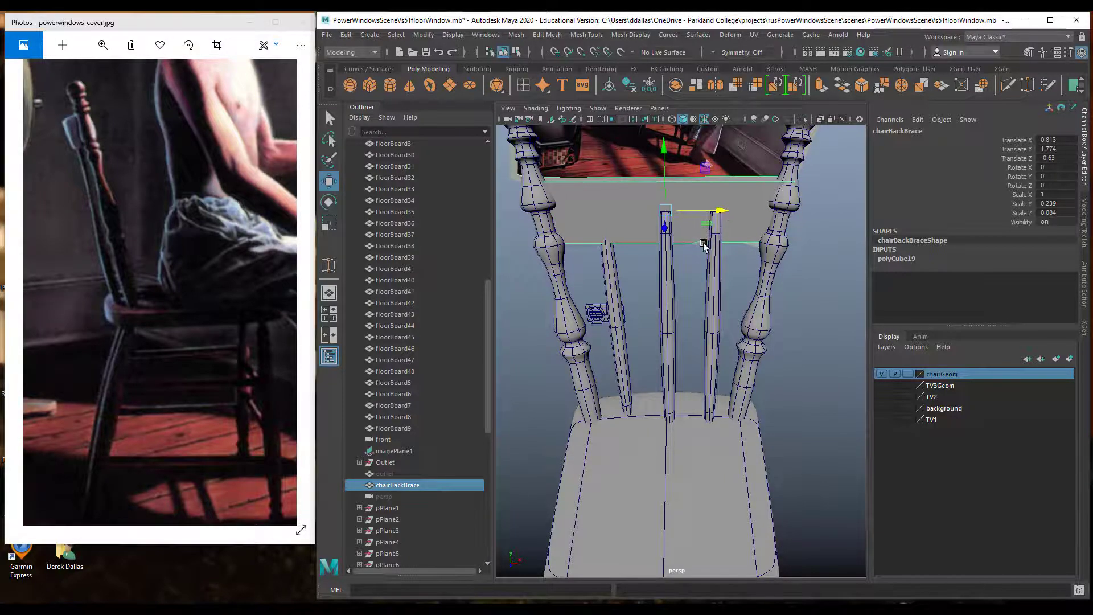
Move the end vertices of the back brace inward in wireframe so both ends follow the slant of the corner spindles.
{"action": "right_click_drag", "start_coordinate": [710, 242], "coordinate": [673, 238], "text": "alt"}
{"action": "left_click_drag", "start_coordinate": [657, 254], "coordinate": [665, 244], "text": "alt"}
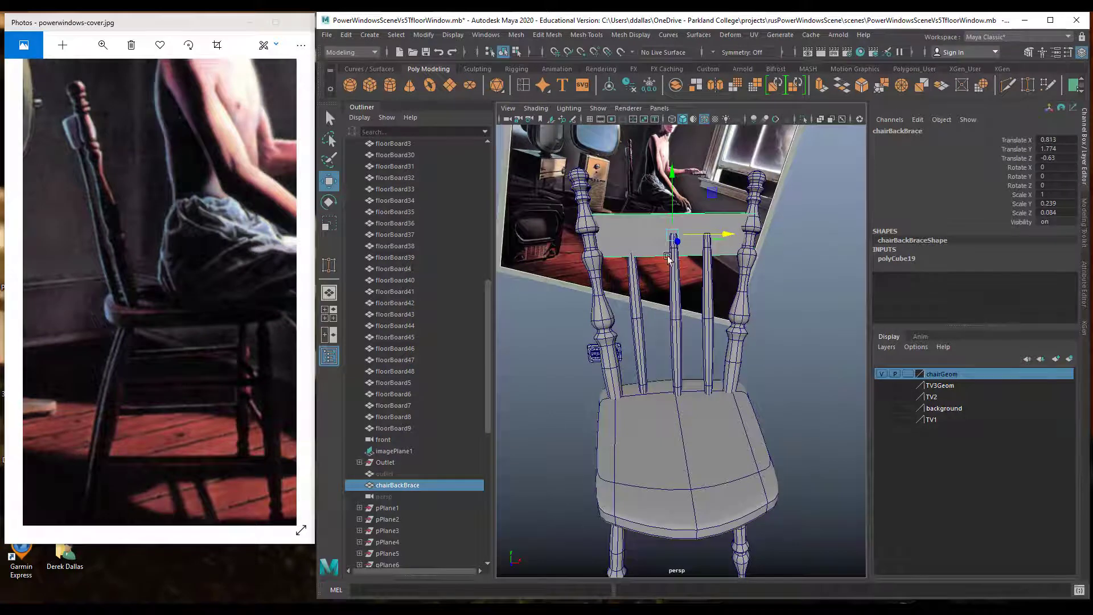
{"action": "right_click_drag", "start_coordinate": [641, 231], "coordinate": [558, 244]}
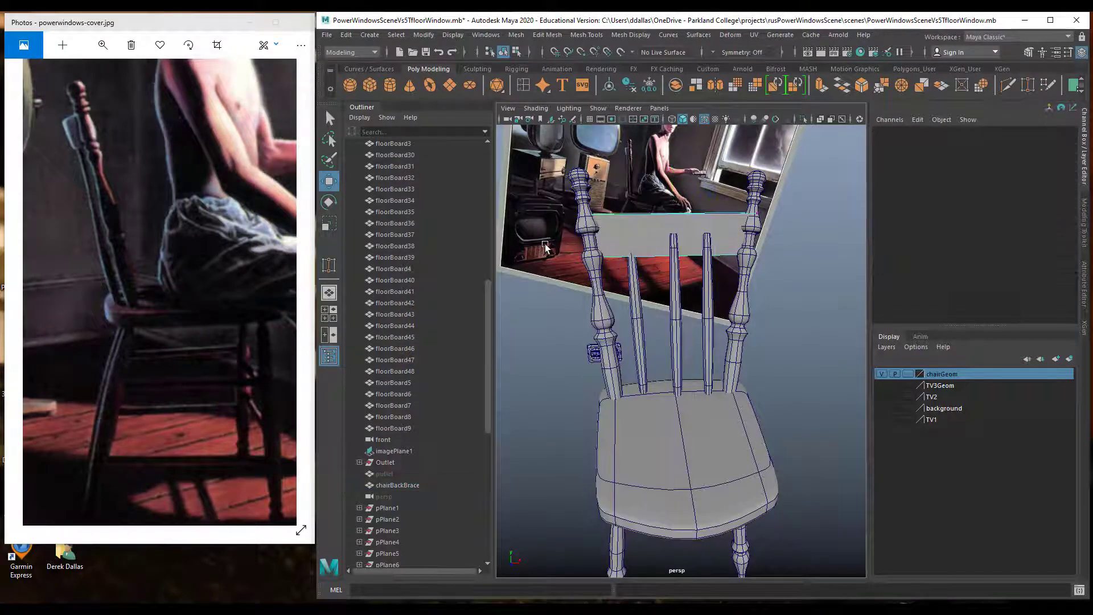
{"action": "key", "text": "4"}
{"action": "left_click_drag", "start_coordinate": [553, 245], "coordinate": [654, 255]}
{"action": "mouse_move", "coordinate": [802, 240]}
{"action": "left_mouse_down"}
{"action": "mouse_move", "coordinate": [732, 263]}
{"action": "mouse_move", "coordinate": [804, 252]}
{"action": "mouse_move", "coordinate": [793, 253]}
{"action": "left_mouse_up"}
{"action": "mouse_move", "coordinate": [810, 203]}
{"action": "left_mouse_down"}
{"action": "mouse_move", "coordinate": [743, 229]}
{"action": "mouse_move", "coordinate": [802, 214]}
{"action": "left_mouse_up"}
{"action": "left_click_drag", "start_coordinate": [618, 207], "coordinate": [645, 218]}
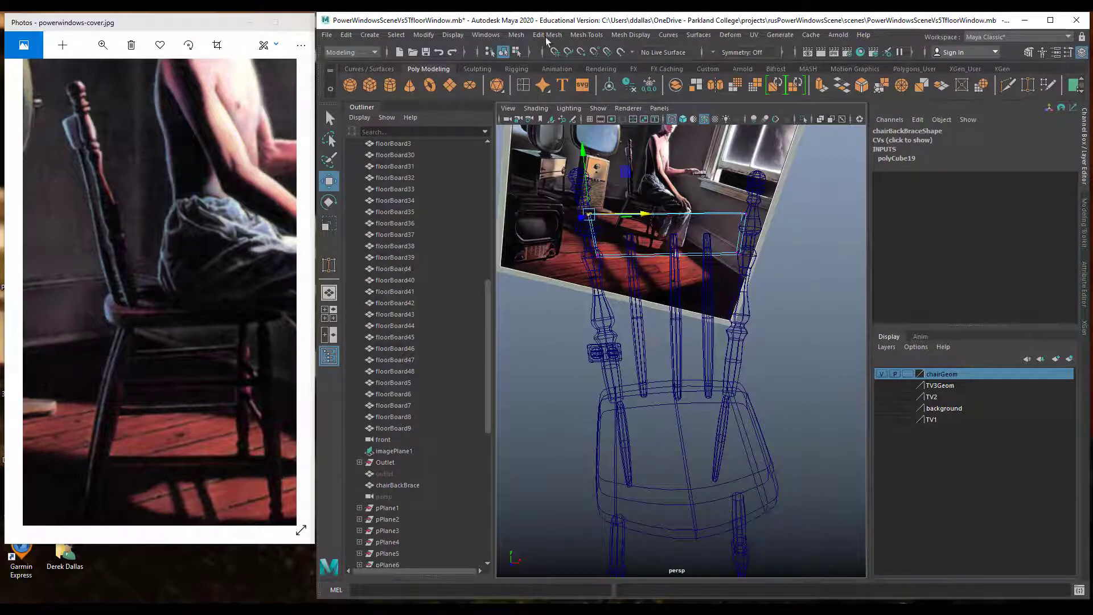
Insert a vertical edge loop through the middle of the back brace.
{"action": "left_click", "coordinate": [584, 35]}
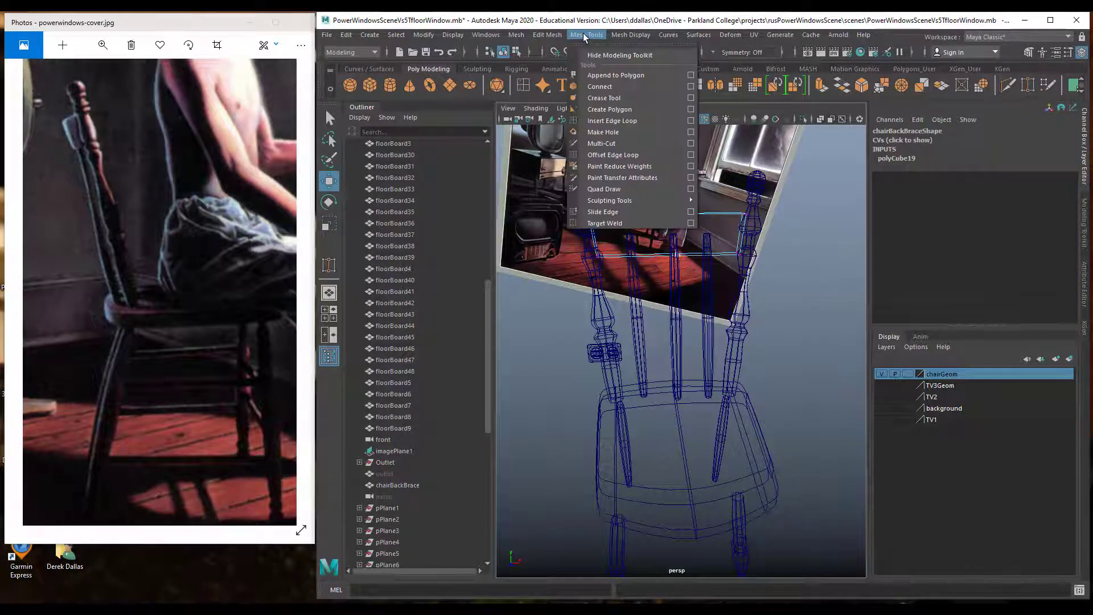
{"action": "left_click", "coordinate": [610, 121]}
{"action": "left_click", "coordinate": [669, 217]}
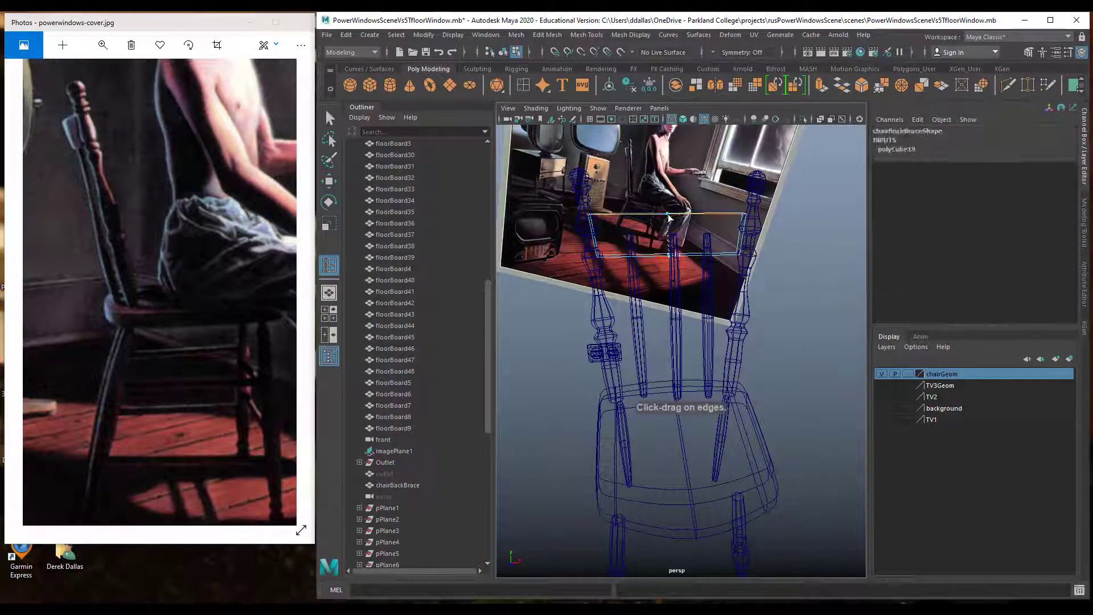
Pull the middle edge loop of the back brace backward to bow it, and check the smooth preview.
{"action": "key", "text": "w"}
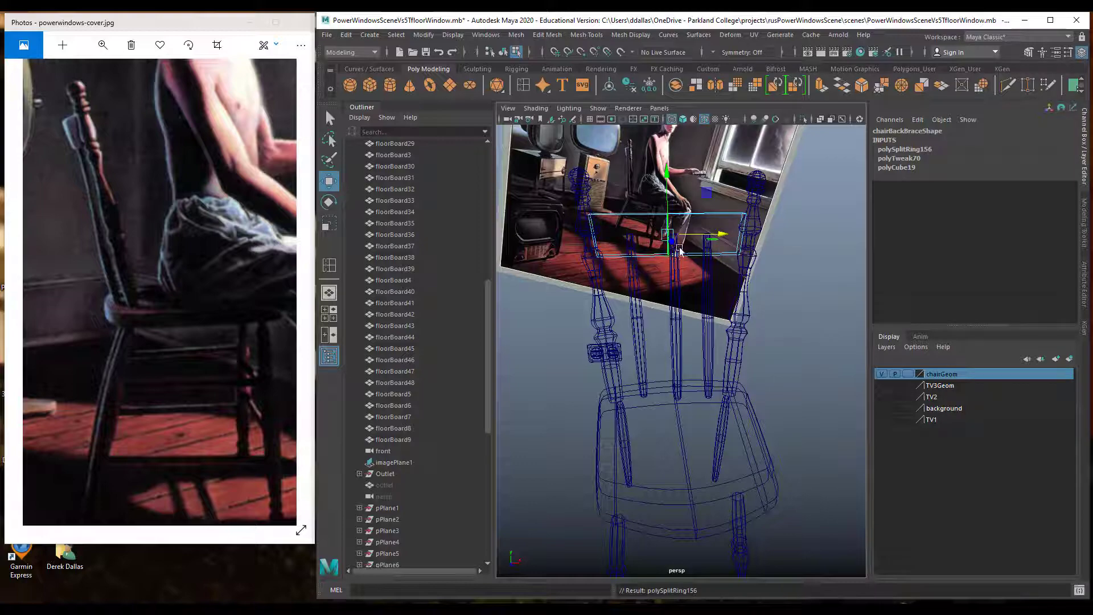
{"action": "key", "text": "space"}
{"action": "key", "text": "space"}
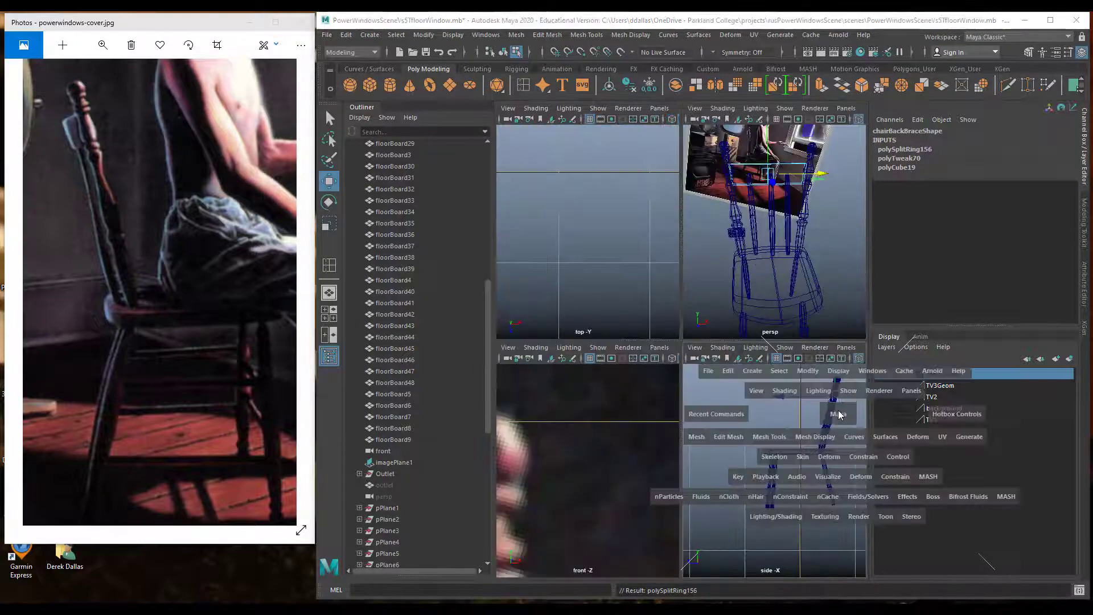
{"action": "key", "text": "space"}
{"action": "key", "text": "space"}
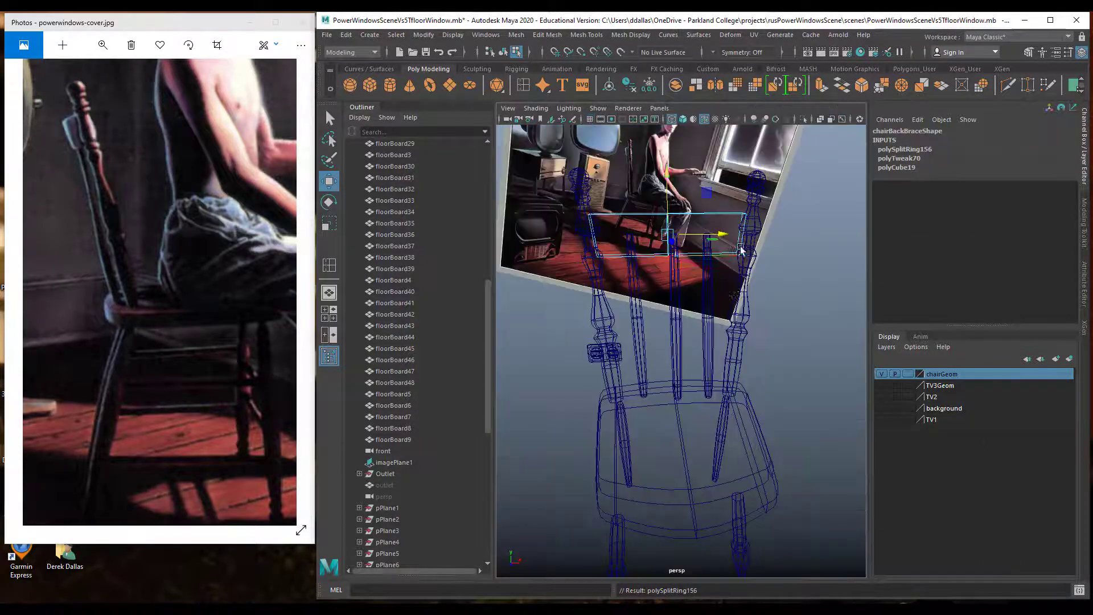
{"action": "left_click_drag", "start_coordinate": [733, 297], "coordinate": [638, 312], "text": "alt"}
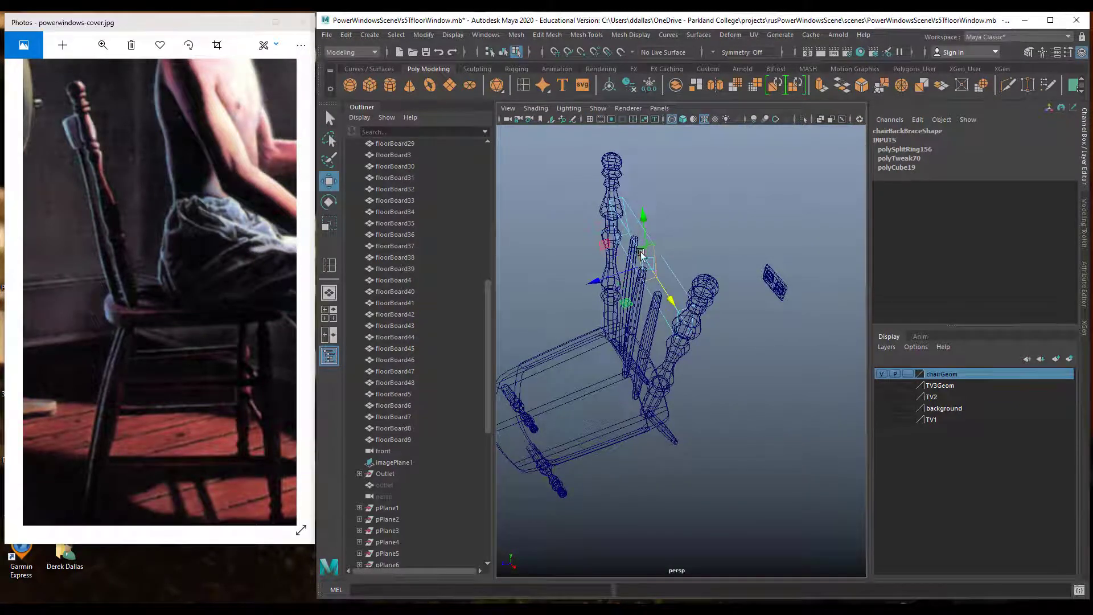
{"action": "left_click_drag", "start_coordinate": [596, 280], "coordinate": [617, 279]}
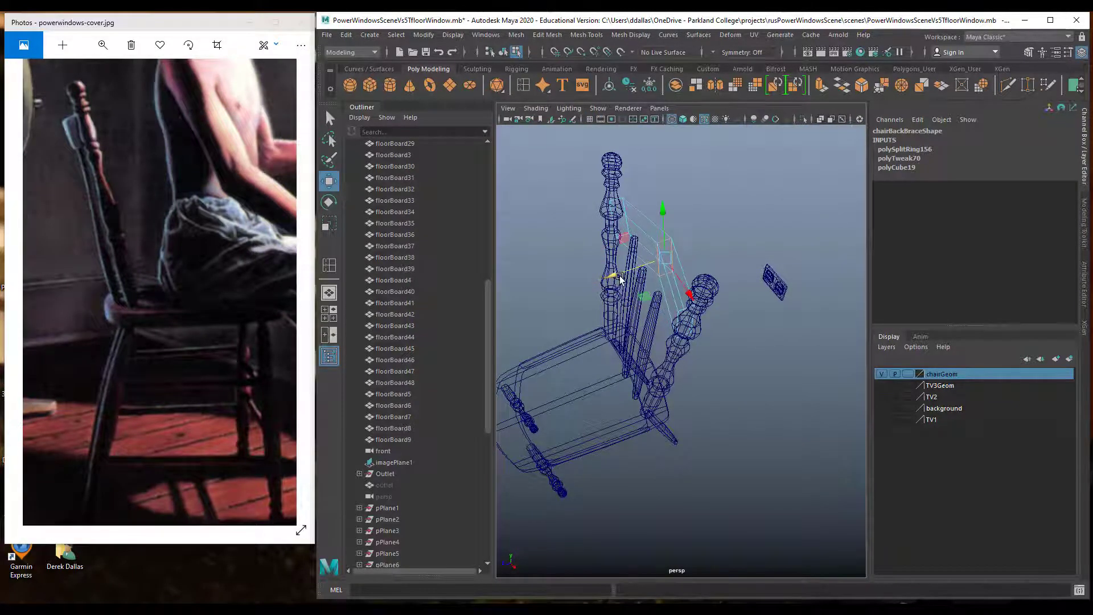
{"action": "key", "text": "3"}
{"action": "key", "text": "1"}
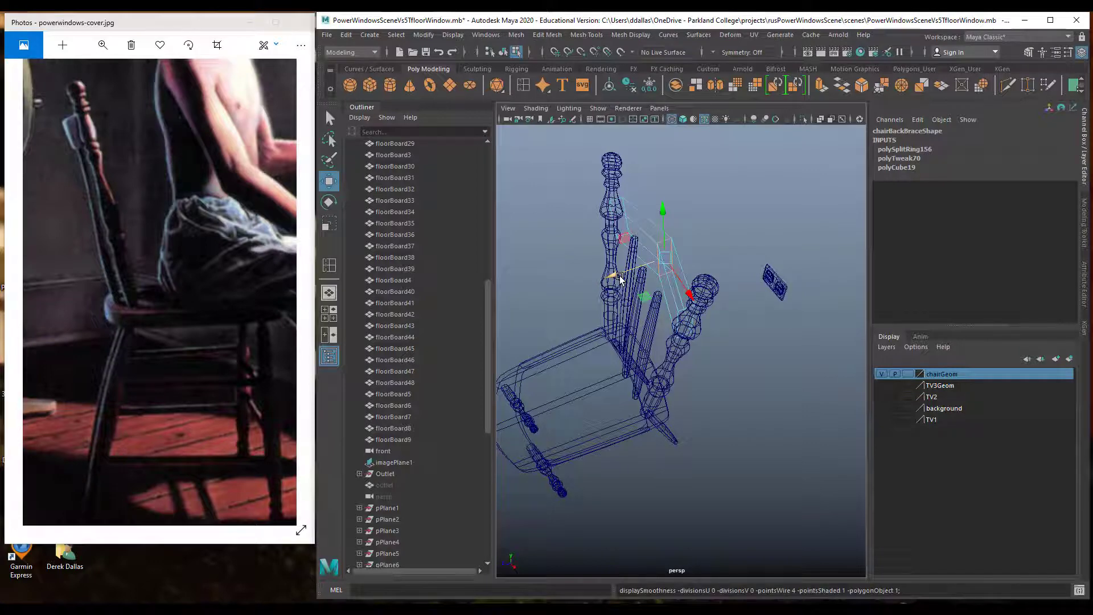
Insert three more edge loops in the back brace, including one near each end, and display it shaded with smooth preview.
{"action": "left_click_drag", "start_coordinate": [646, 237], "coordinate": [747, 242], "text": "alt"}
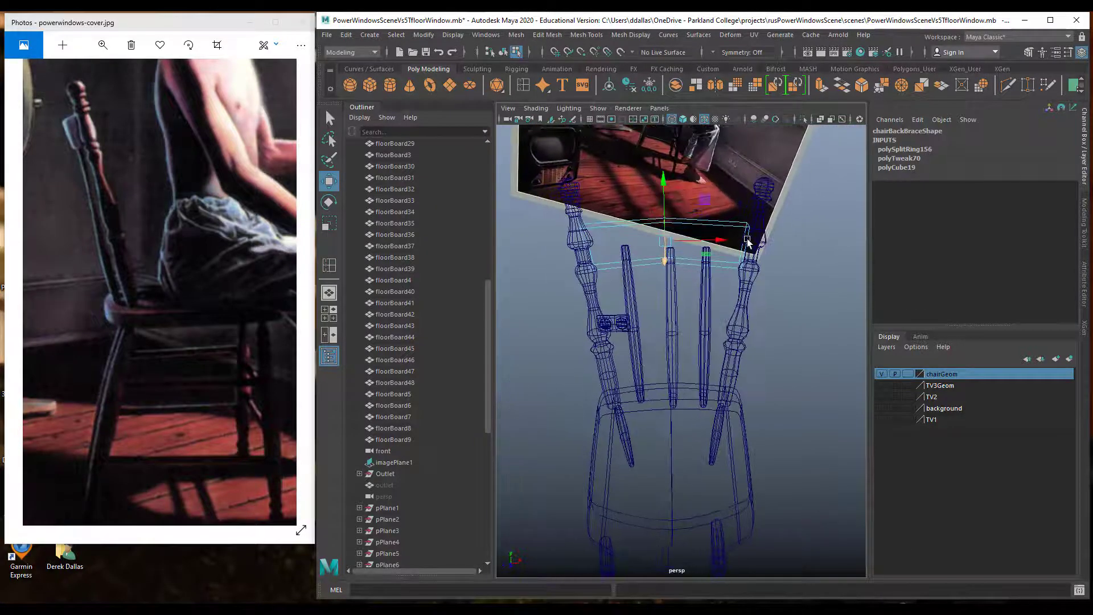
{"action": "left_click", "coordinate": [330, 266]}
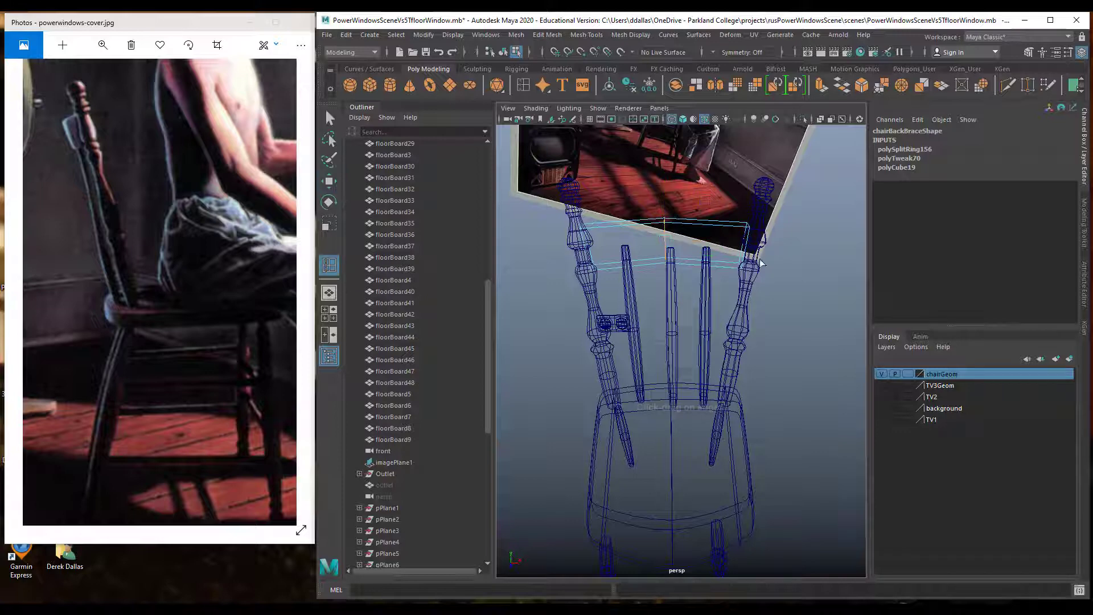
{"action": "left_click", "coordinate": [748, 228]}
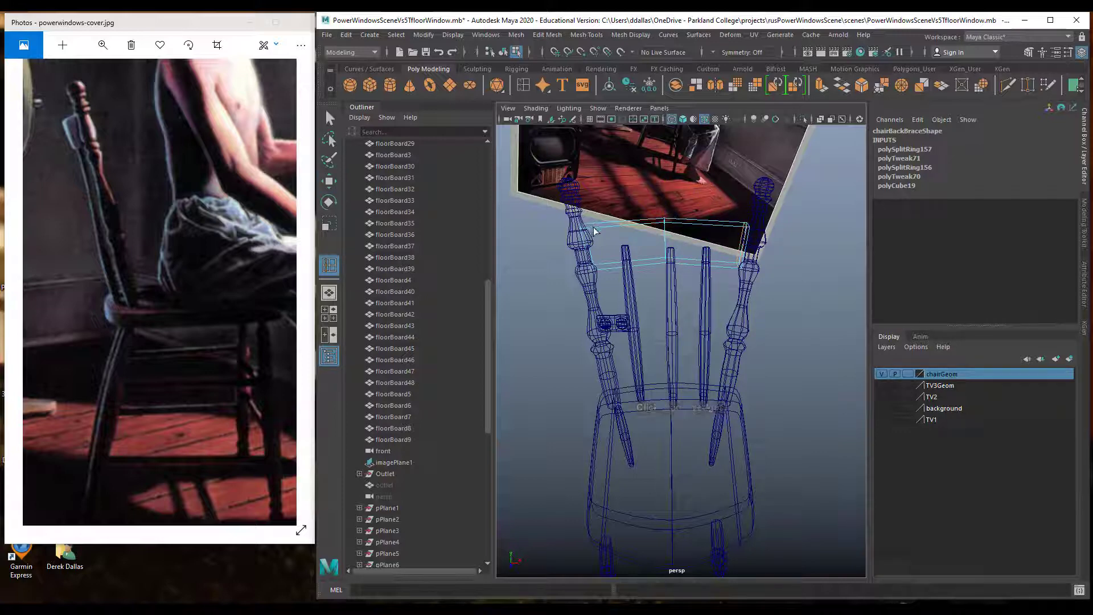
{"action": "left_click", "coordinate": [590, 234]}
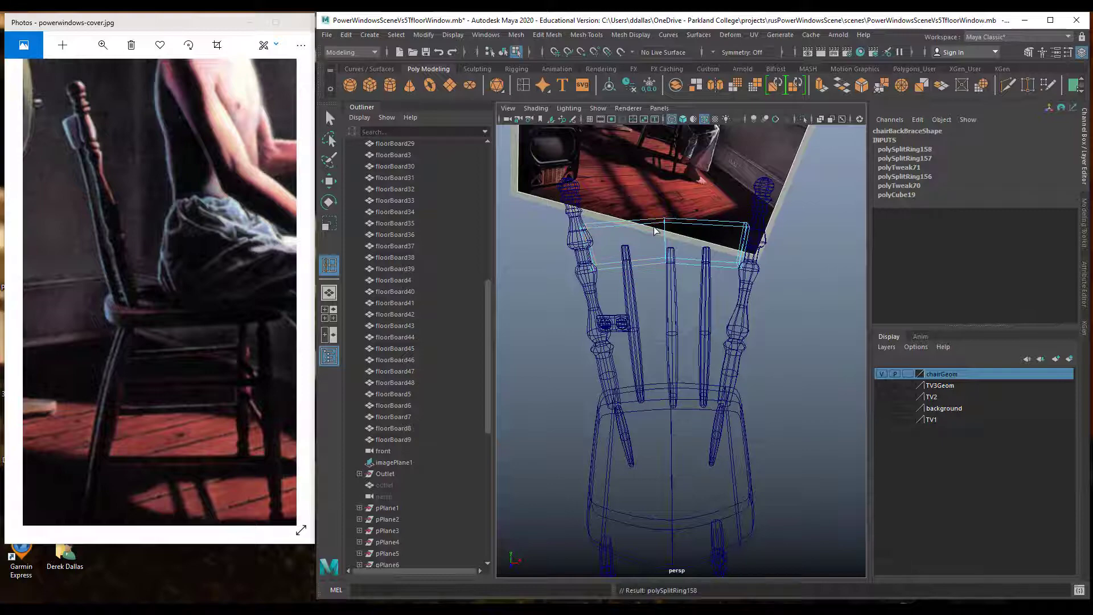
{"action": "left_click_drag", "start_coordinate": [658, 232], "coordinate": [724, 224], "text": "alt"}
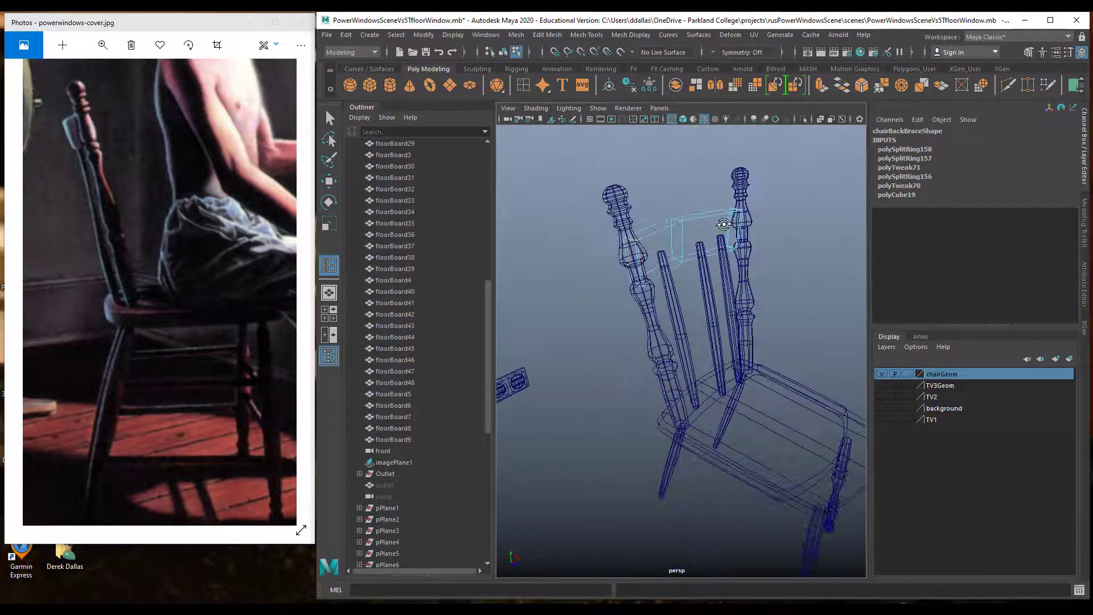
{"action": "left_click", "coordinate": [683, 224]}
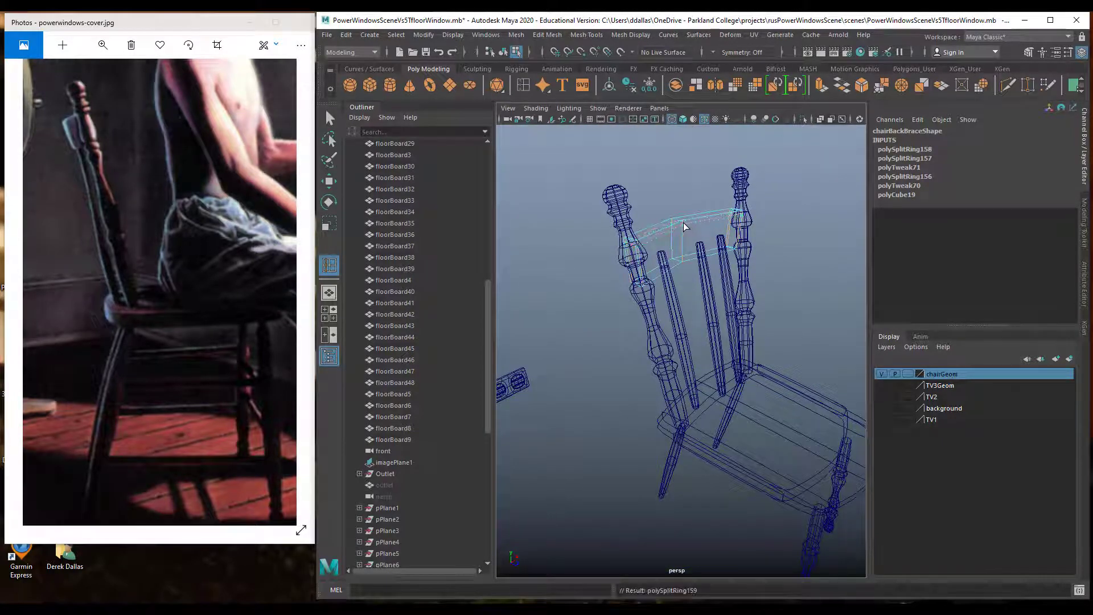
{"action": "key", "text": "5"}
{"action": "key", "text": "3"}
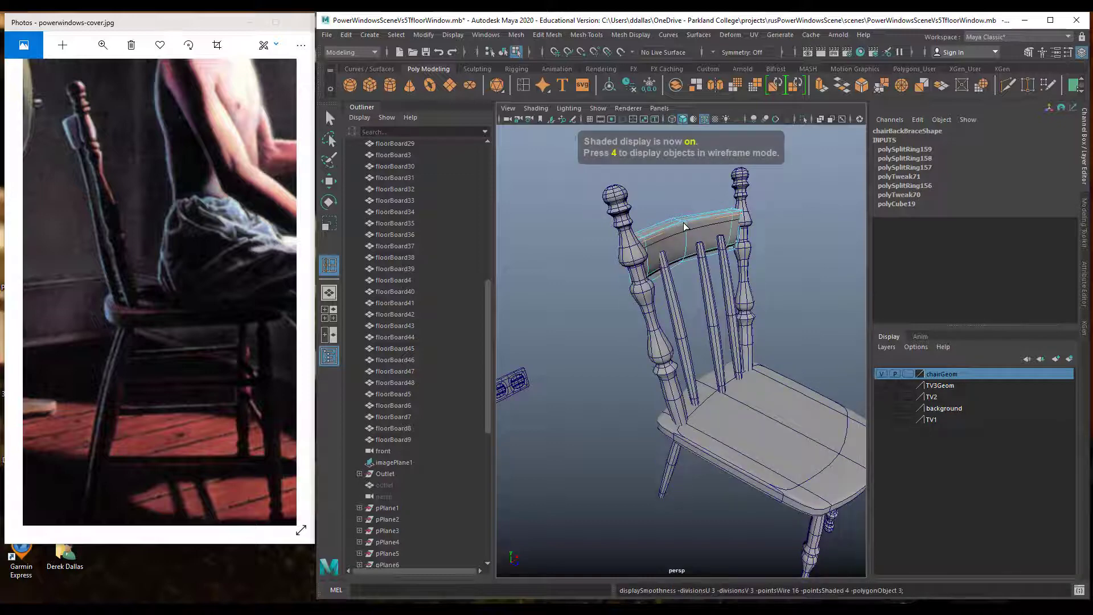
Insert one more edge loop in the back brace and display it without smooth preview.
{"action": "left_click_drag", "start_coordinate": [684, 232], "coordinate": [687, 243], "text": "alt"}
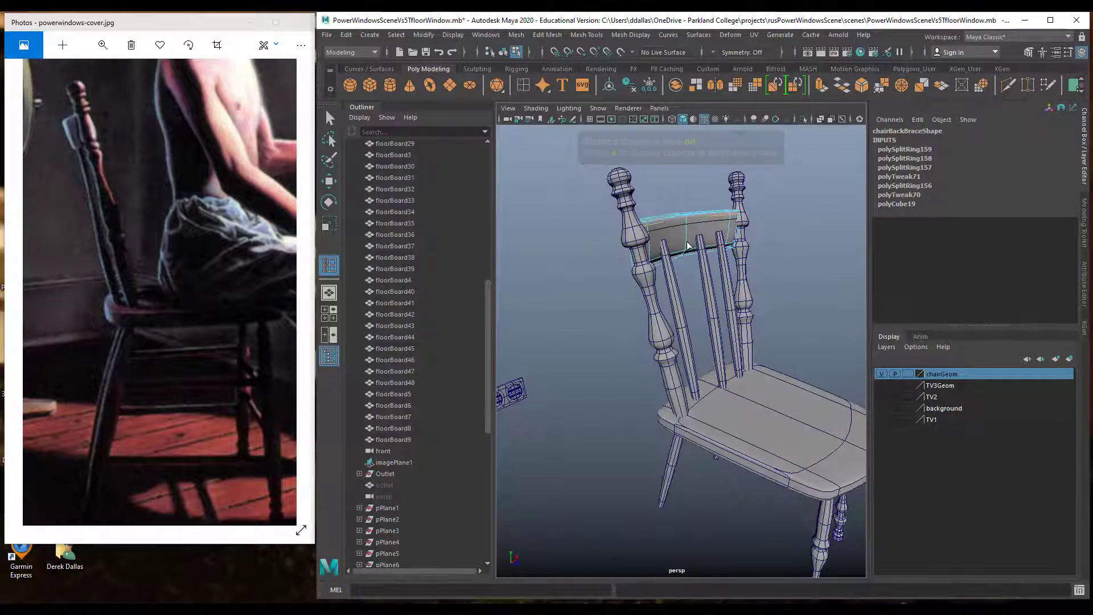
{"action": "key", "text": "F8"}
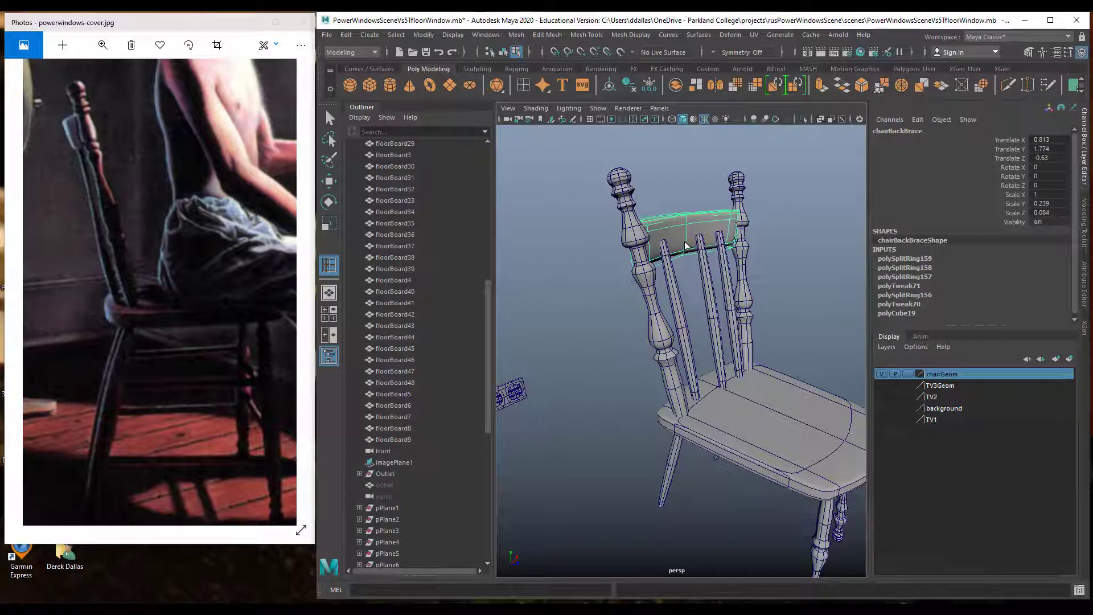
{"action": "left_click_drag", "start_coordinate": [684, 255], "coordinate": [785, 275], "text": "alt"}
{"action": "left_click_drag", "start_coordinate": [704, 279], "coordinate": [541, 249], "text": "alt"}
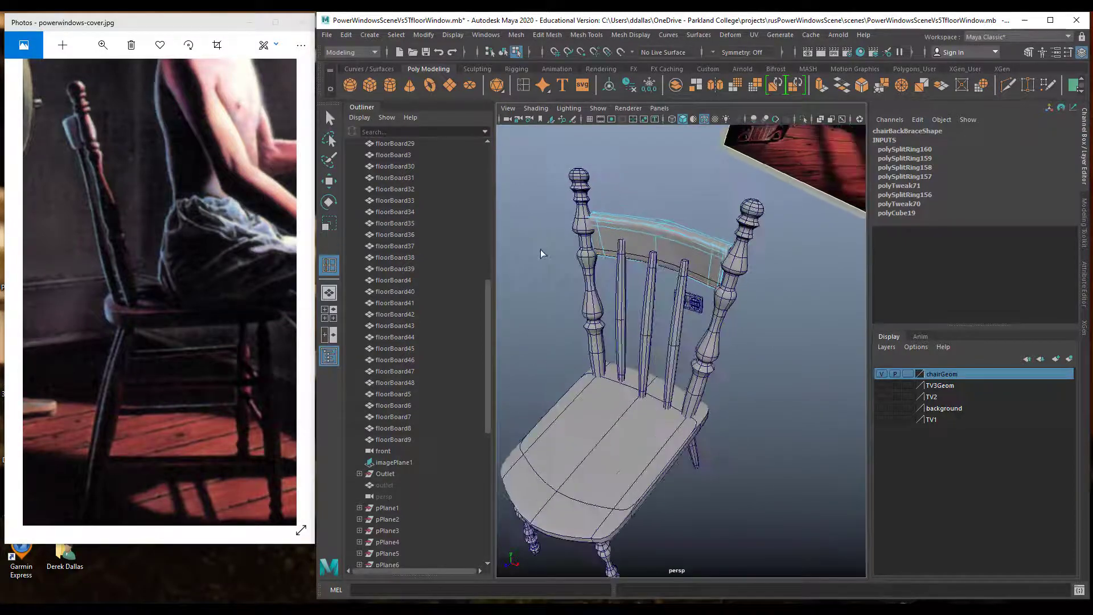
{"action": "key", "text": "1"}
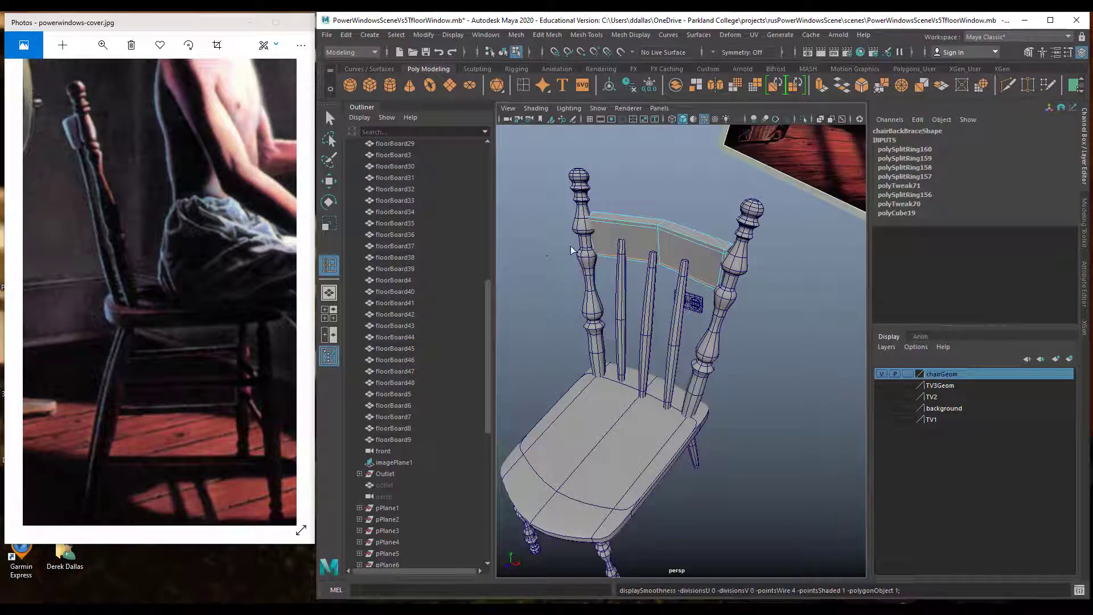
{"action": "left_click", "coordinate": [330, 117]}
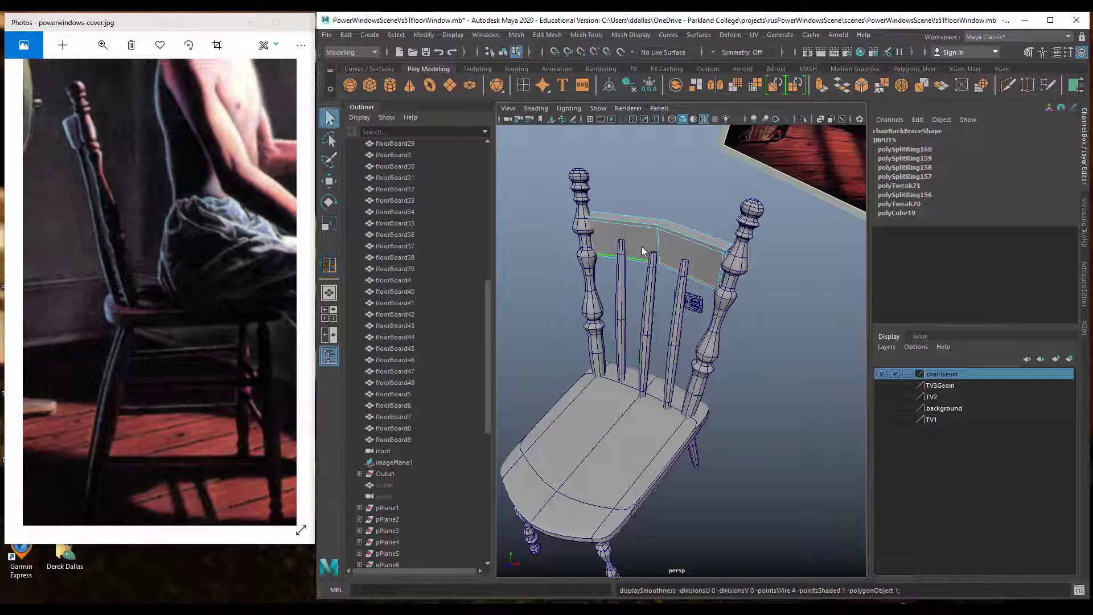
Check the back brace in object mode, then select its top edge in edge mode and raise it slightly.
{"action": "left_click_drag", "start_coordinate": [686, 251], "coordinate": [748, 249], "text": "alt"}
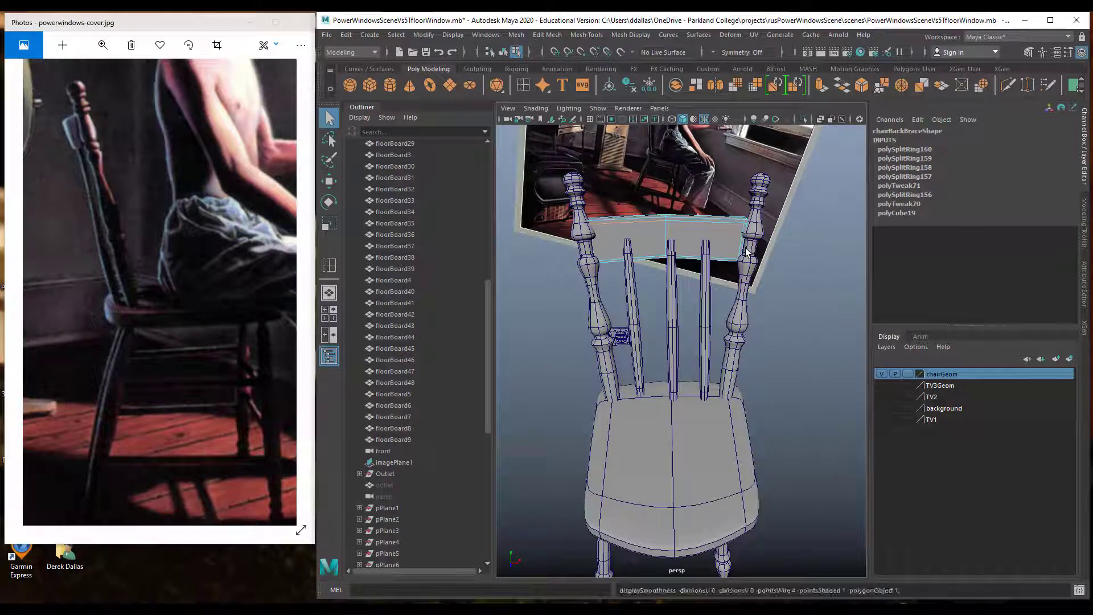
{"action": "right_click", "coordinate": [707, 232]}
{"action": "right_click_drag", "start_coordinate": [711, 230], "coordinate": [723, 229]}
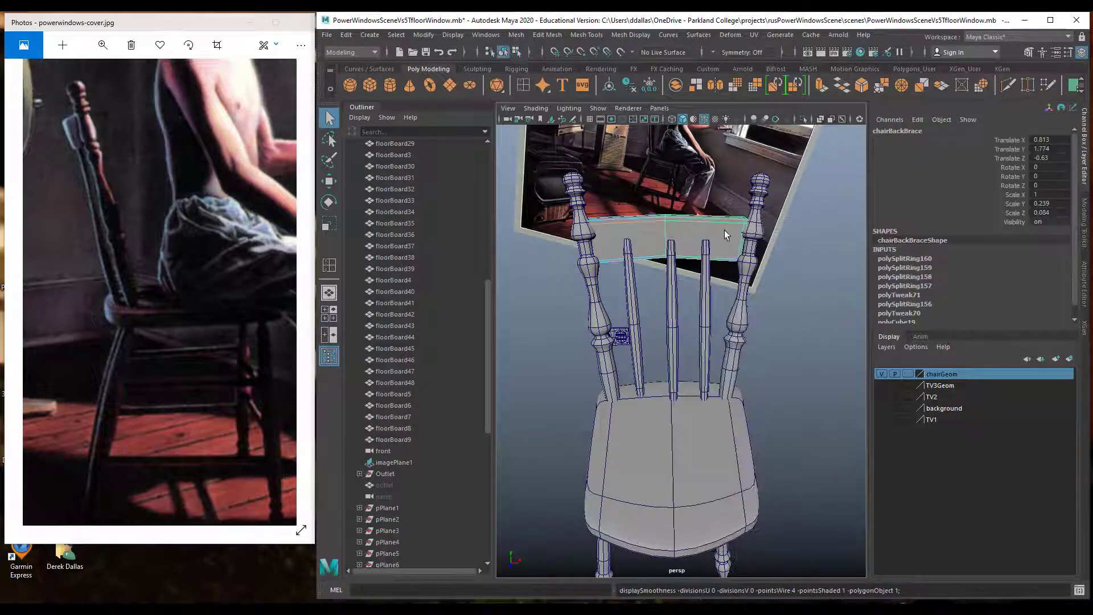
{"action": "key", "text": "1"}
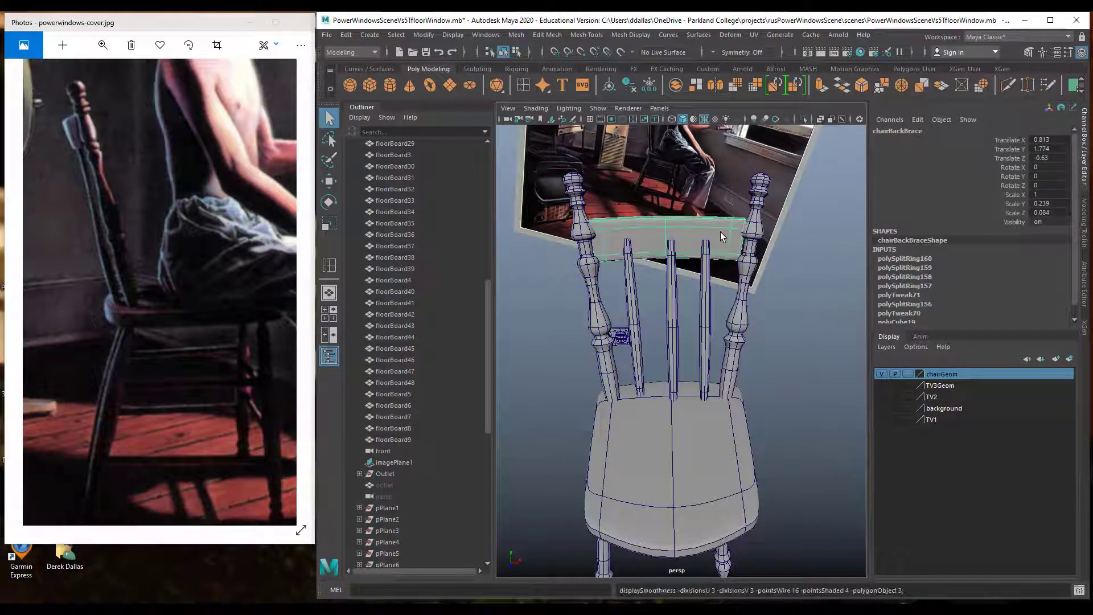
{"action": "left_click_drag", "start_coordinate": [720, 231], "coordinate": [767, 210], "text": "alt"}
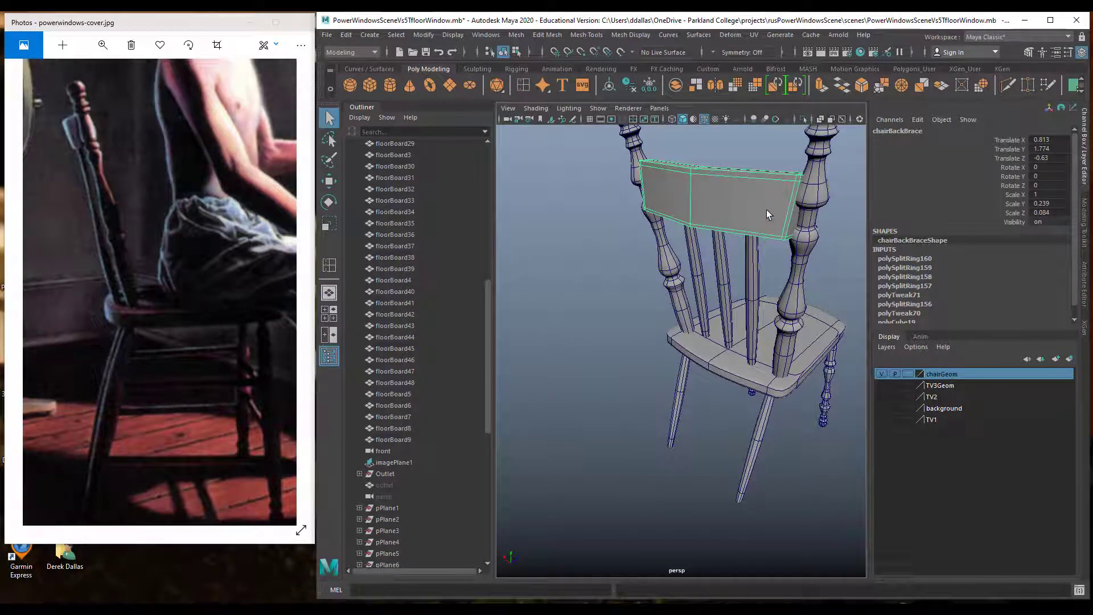
{"action": "right_click_drag", "start_coordinate": [767, 177], "coordinate": [775, 146]}
{"action": "left_click", "coordinate": [773, 174]}
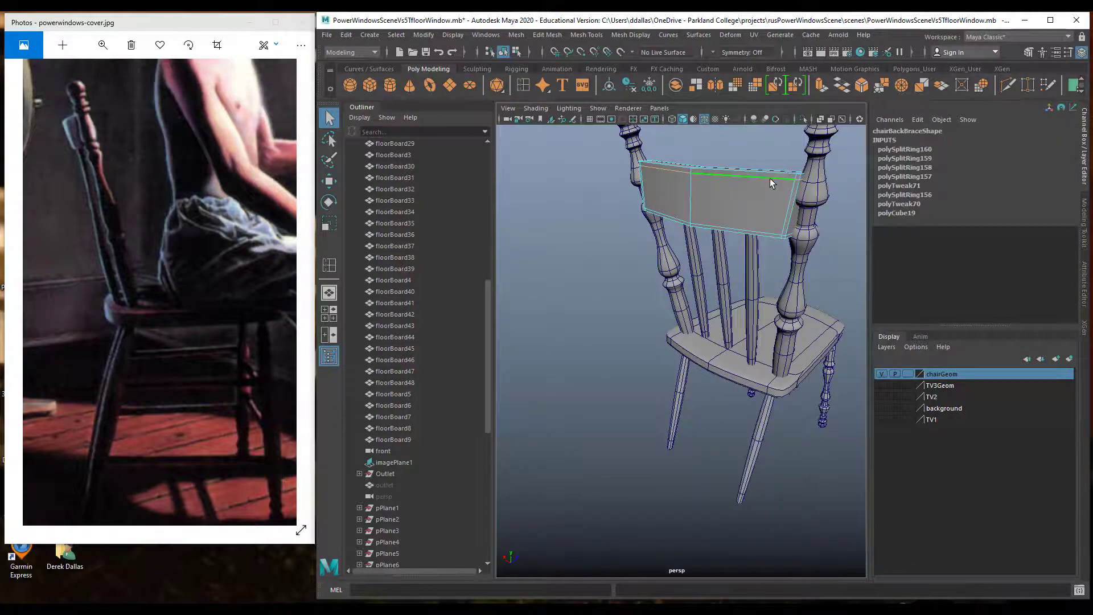
{"action": "key", "text": "w"}
{"action": "left_click_drag", "start_coordinate": [707, 141], "coordinate": [707, 137]}
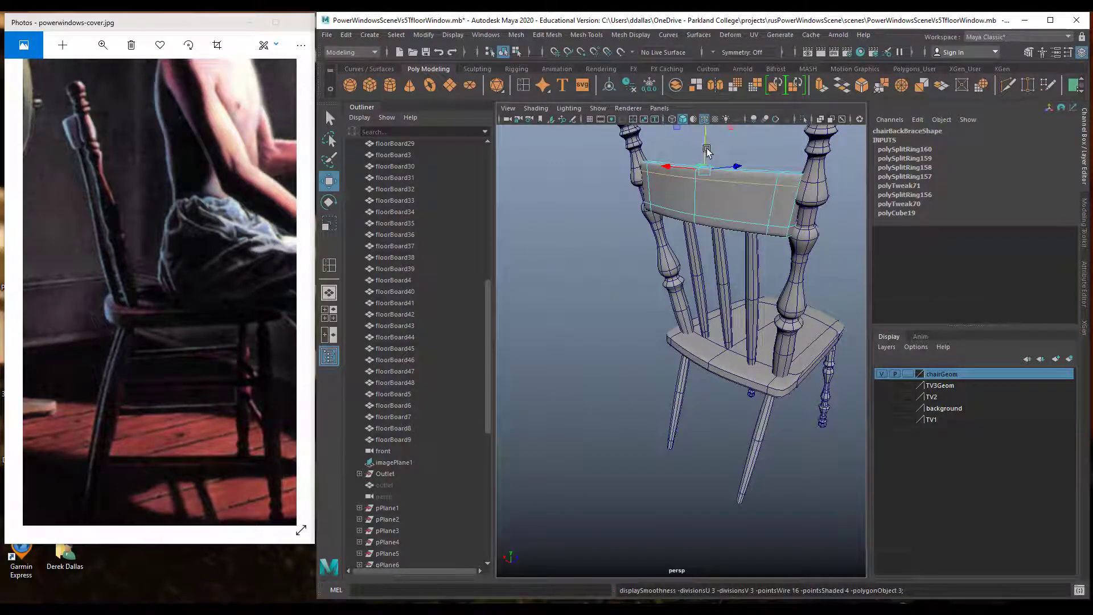
Thin the whole back brace in depth to a Scale Z of about 0.066.
{"action": "left_click_drag", "start_coordinate": [699, 216], "coordinate": [671, 232], "text": "alt"}
{"action": "key", "text": "r"}
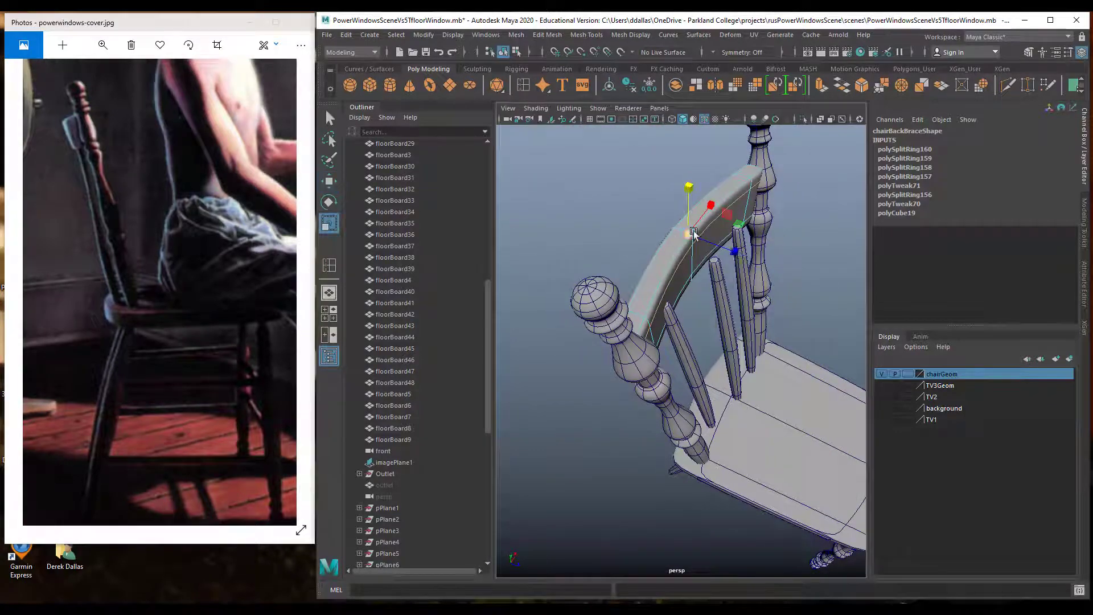
{"action": "left_click_drag", "start_coordinate": [735, 253], "coordinate": [711, 242]}
{"action": "key", "text": "ctrl+z"}
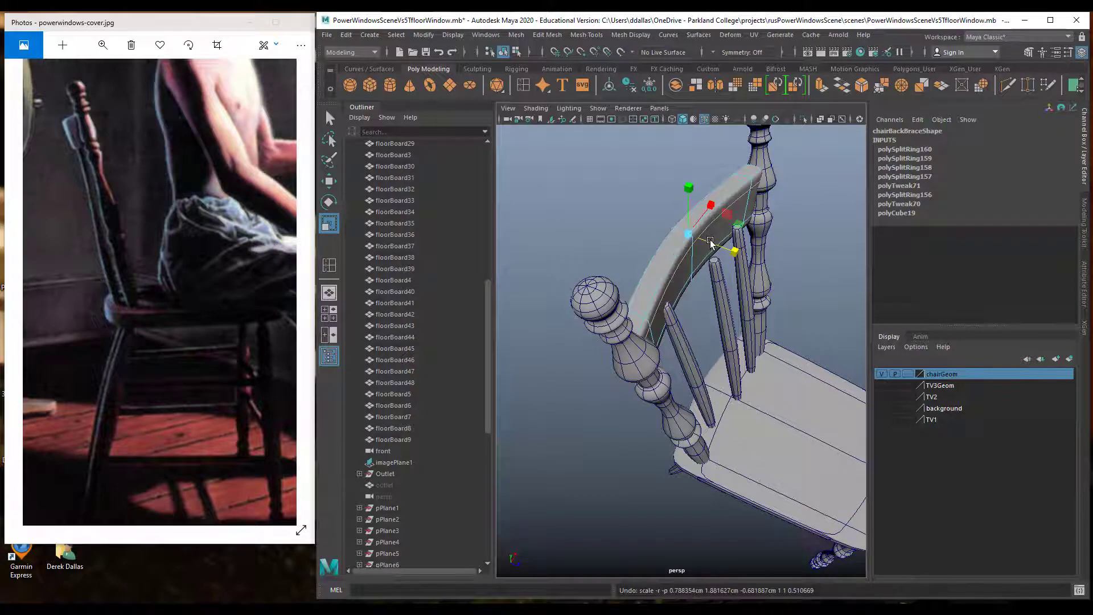
{"action": "right_click_drag", "start_coordinate": [740, 188], "coordinate": [795, 168]}
{"action": "left_click_drag", "start_coordinate": [751, 277], "coordinate": [745, 274]}
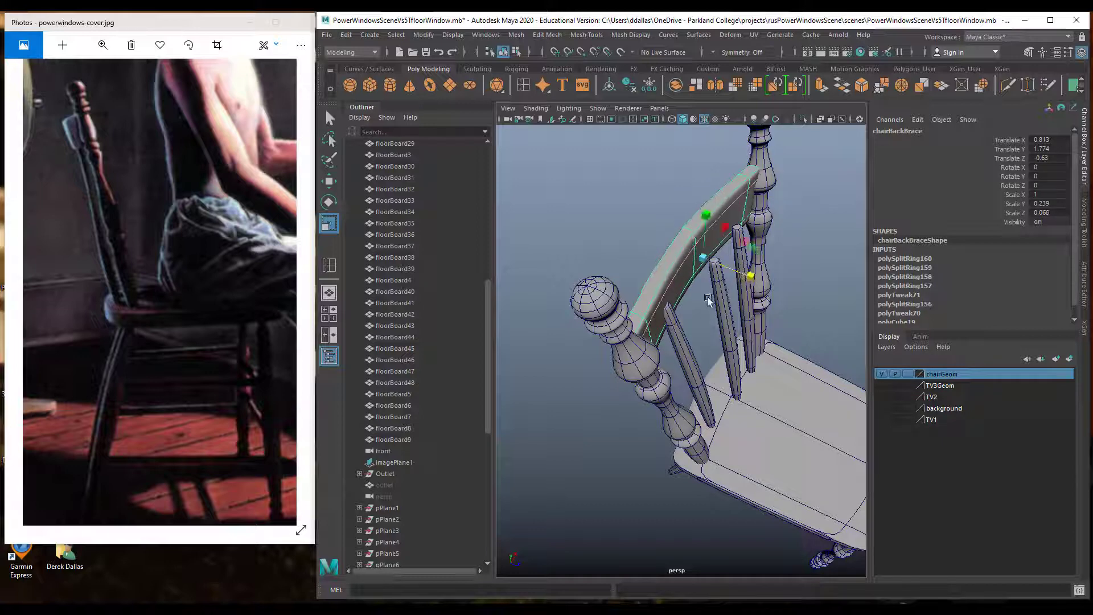
Turn off smooth preview on the corner spindles, the seat and the rest of the chair parts.
{"action": "left_click", "coordinate": [606, 295]}
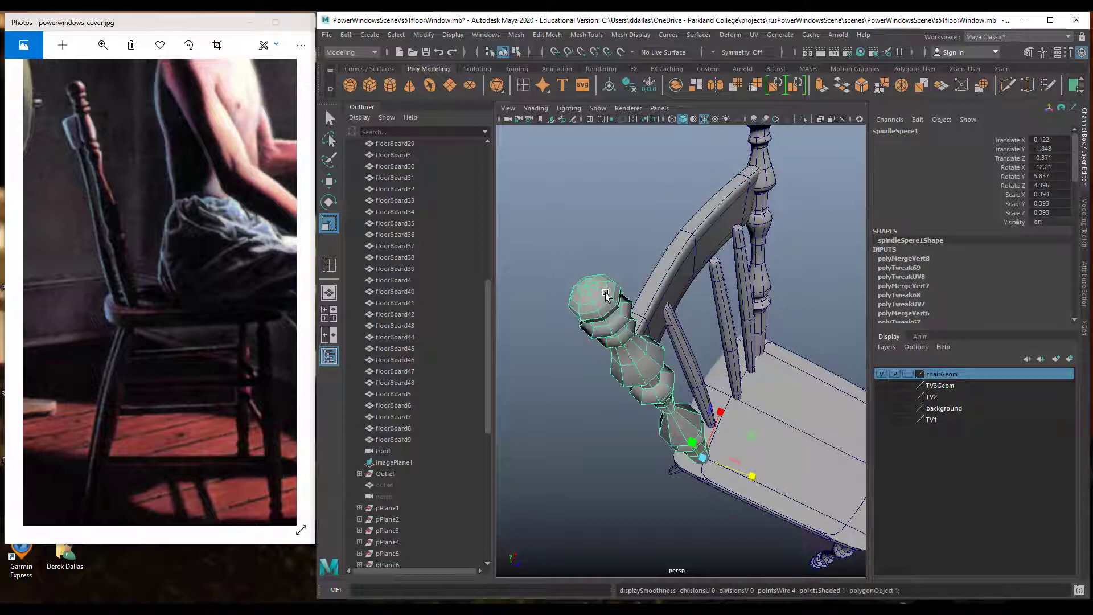
{"action": "left_click", "coordinate": [760, 189]}
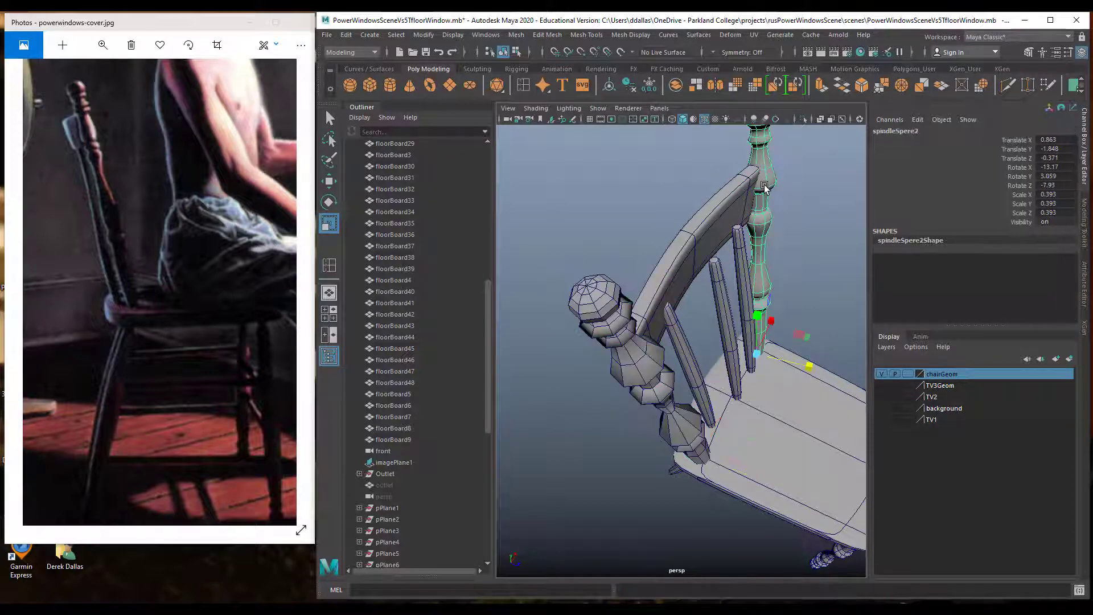
{"action": "left_click_drag", "start_coordinate": [773, 231], "coordinate": [701, 262], "text": "alt"}
{"action": "left_click", "coordinate": [620, 228]}
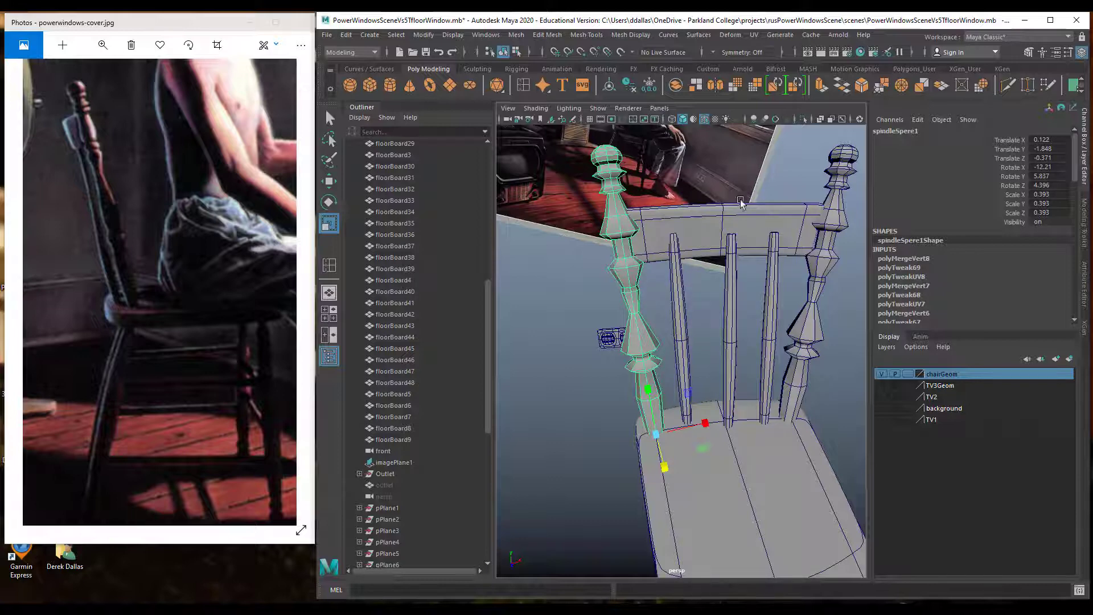
{"action": "left_click", "coordinate": [719, 499]}
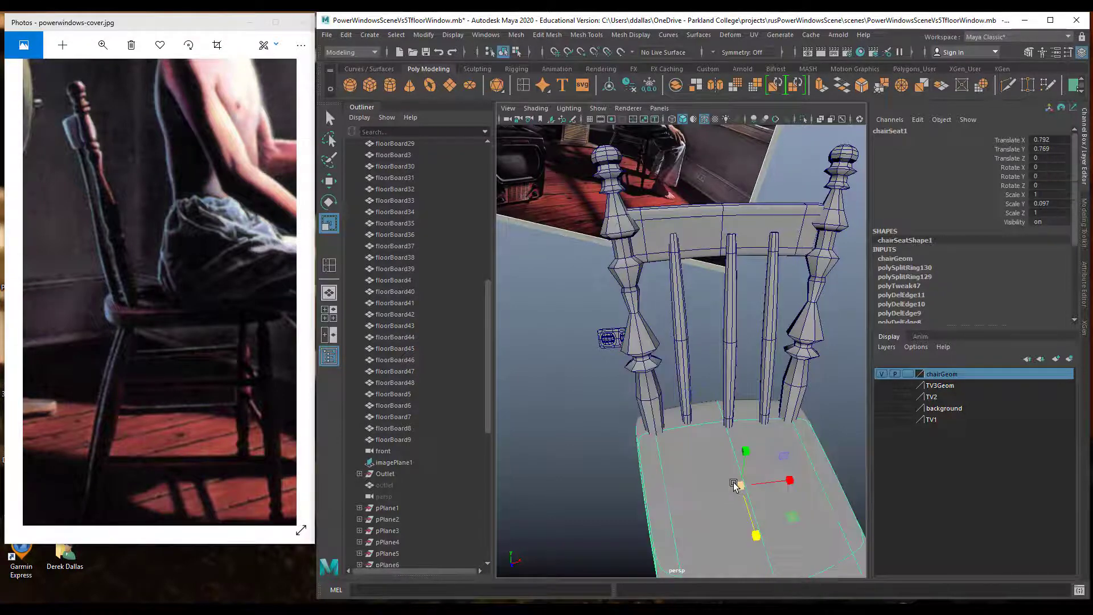
{"action": "scroll", "coordinate": [772, 449], "scroll_direction": "down", "scroll_amount": 5}
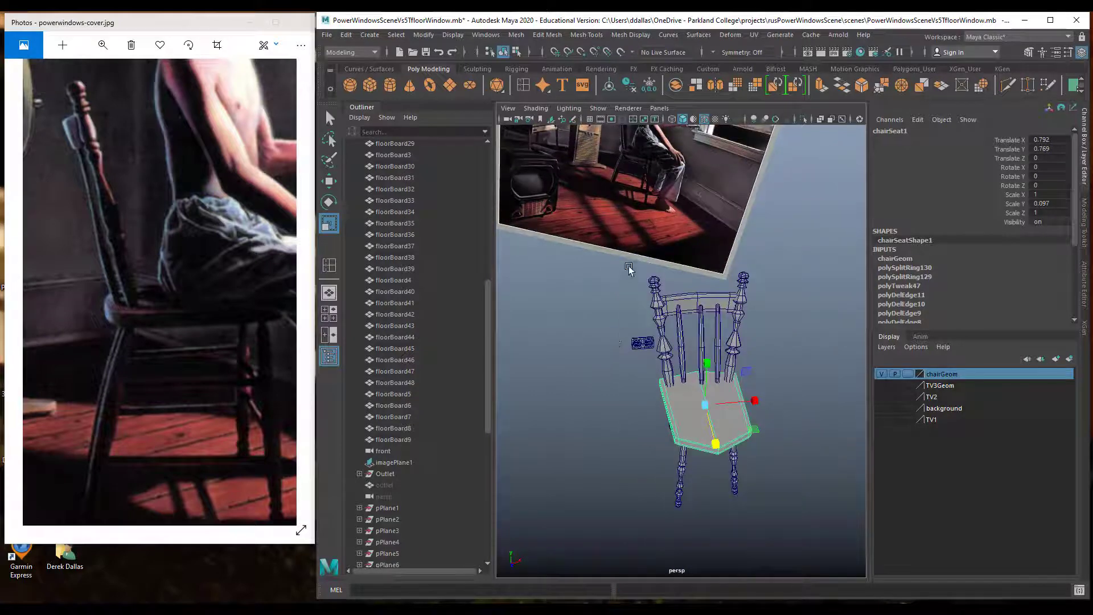
{"action": "left_click_drag", "start_coordinate": [629, 268], "coordinate": [819, 534]}
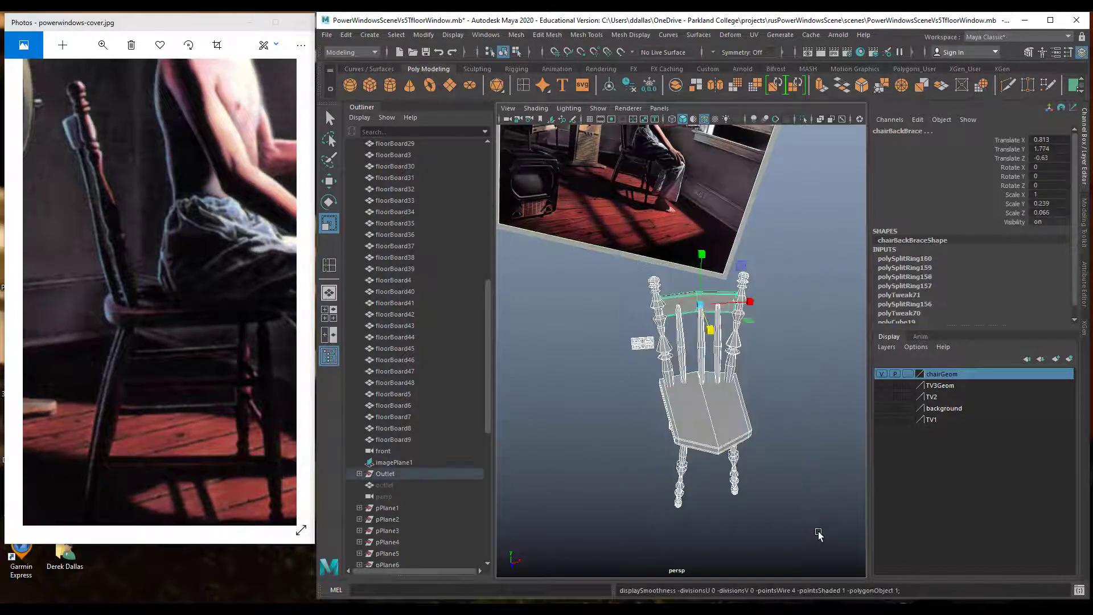
{"action": "left_click", "coordinate": [811, 445]}
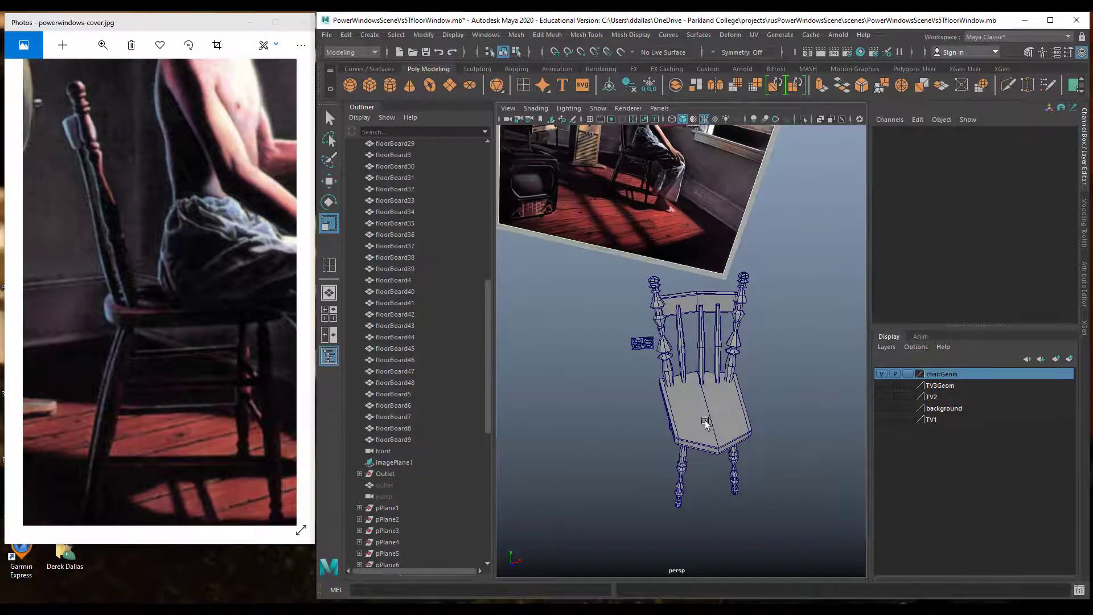
Apply a real mesh Smooth with 1 division to the first corner spindle, spindleSpere1.
{"action": "left_click_drag", "start_coordinate": [720, 412], "coordinate": [747, 401], "text": "alt"}
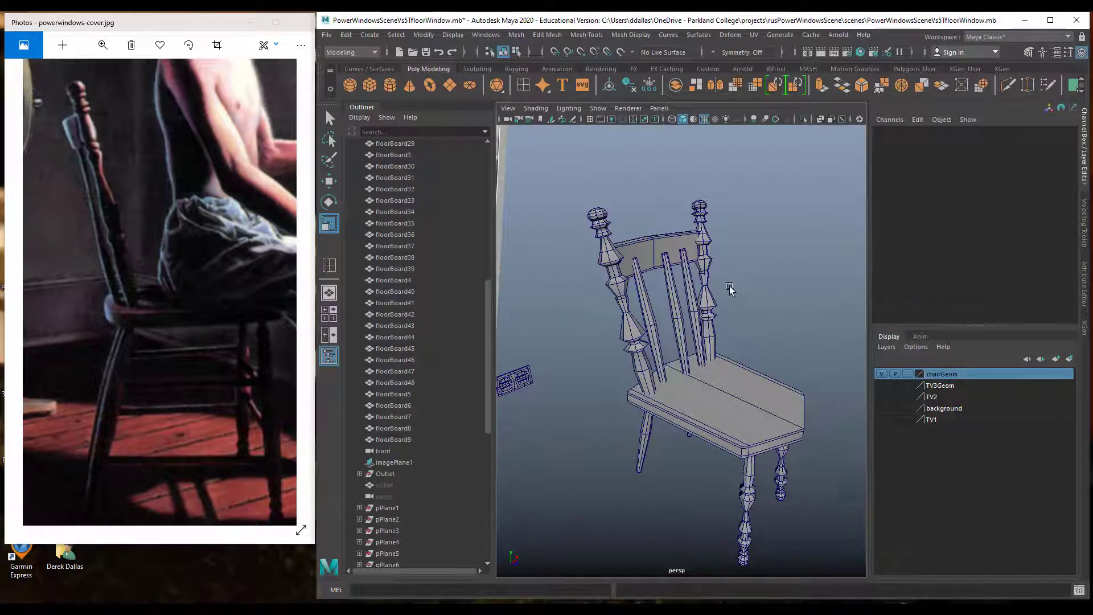
{"action": "mouse_move", "coordinate": [723, 380]}
{"action": "left_mouse_down", "text": "alt"}
{"action": "mouse_move", "coordinate": [678, 352]}
{"action": "mouse_move", "coordinate": [747, 385]}
{"action": "mouse_move", "coordinate": [737, 382]}
{"action": "left_mouse_up", "text": "alt"}
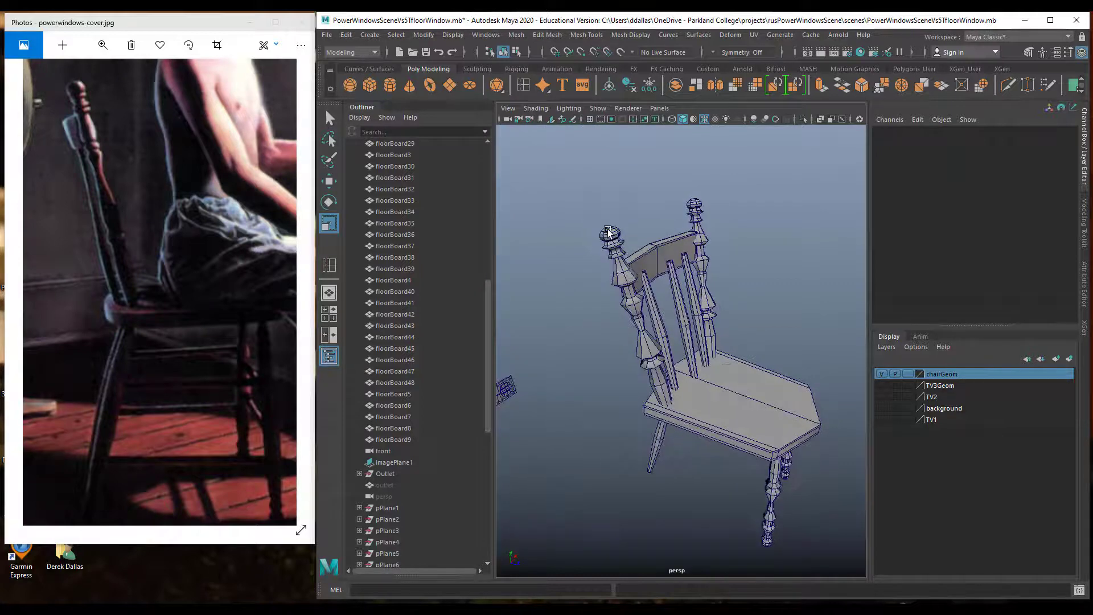
{"action": "left_click", "coordinate": [608, 232]}
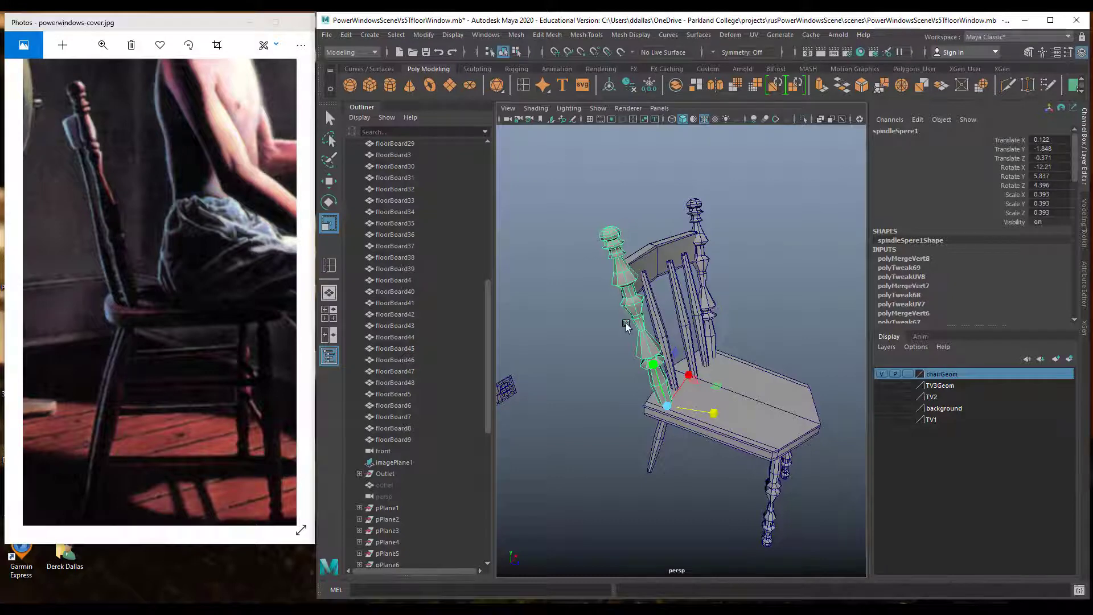
{"action": "left_click_drag", "start_coordinate": [633, 349], "coordinate": [635, 356], "text": "alt"}
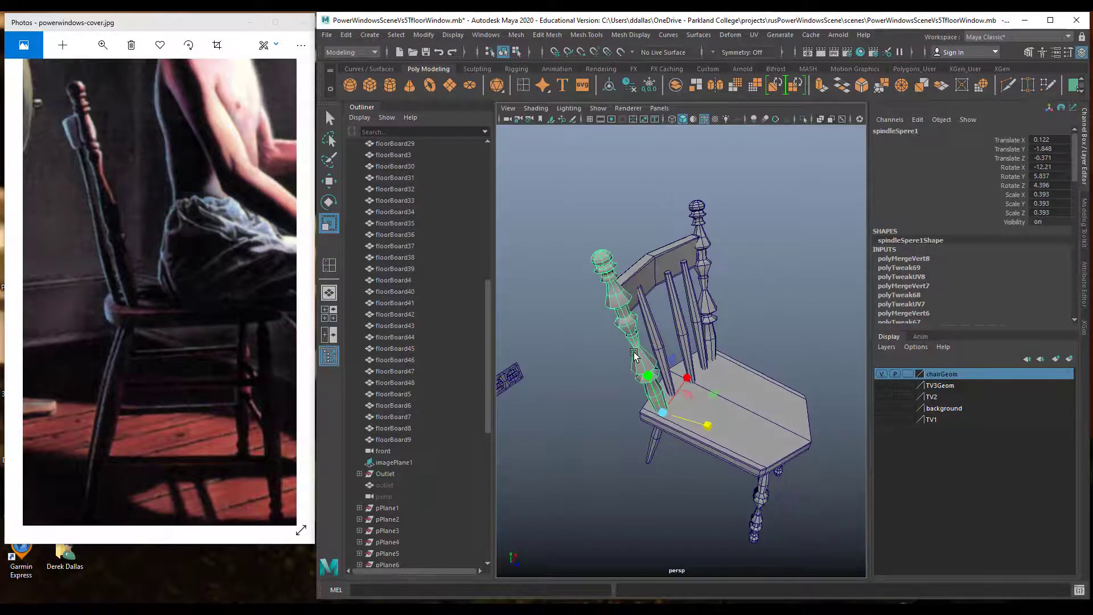
{"action": "right_click_drag", "start_coordinate": [636, 355], "coordinate": [706, 347], "text": "alt"}
{"action": "middle_click_drag", "start_coordinate": [673, 254], "coordinate": [697, 281], "text": "alt"}
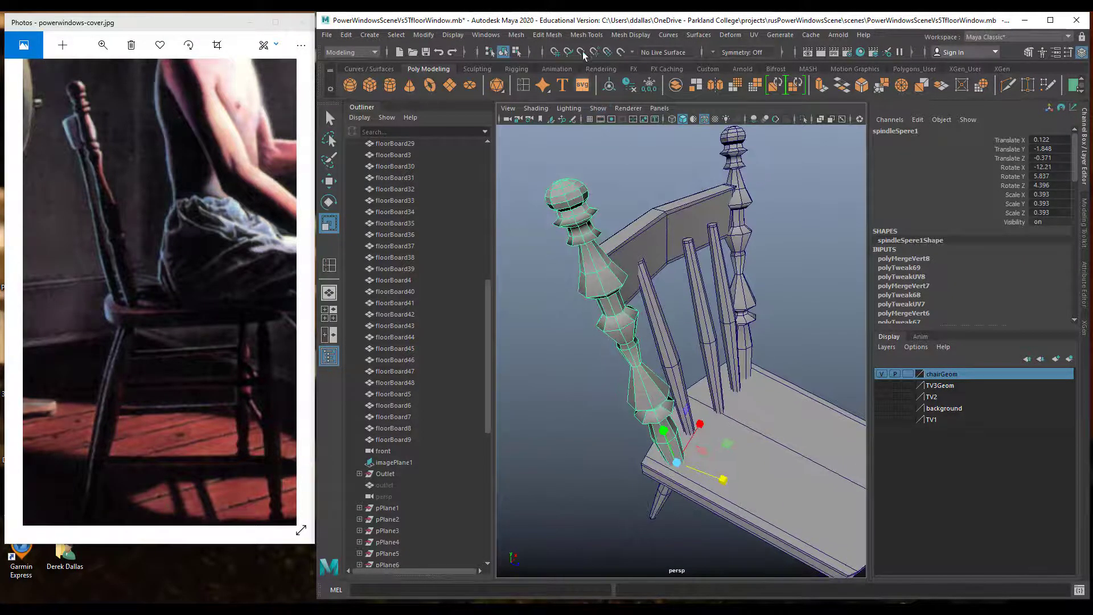
{"action": "left_click", "coordinate": [519, 35]}
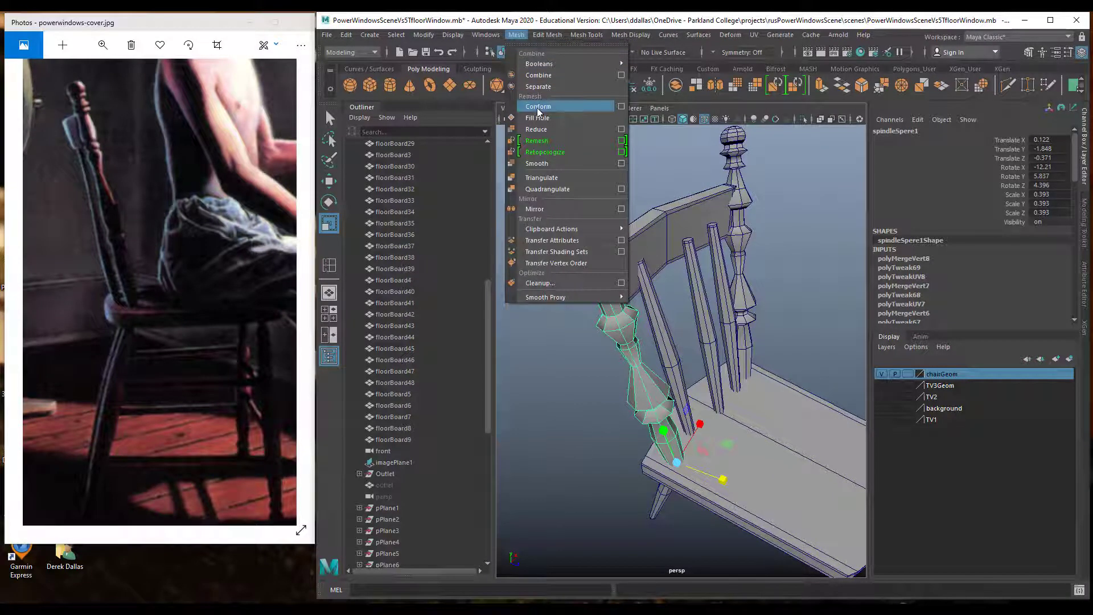
{"action": "left_click", "coordinate": [538, 164]}
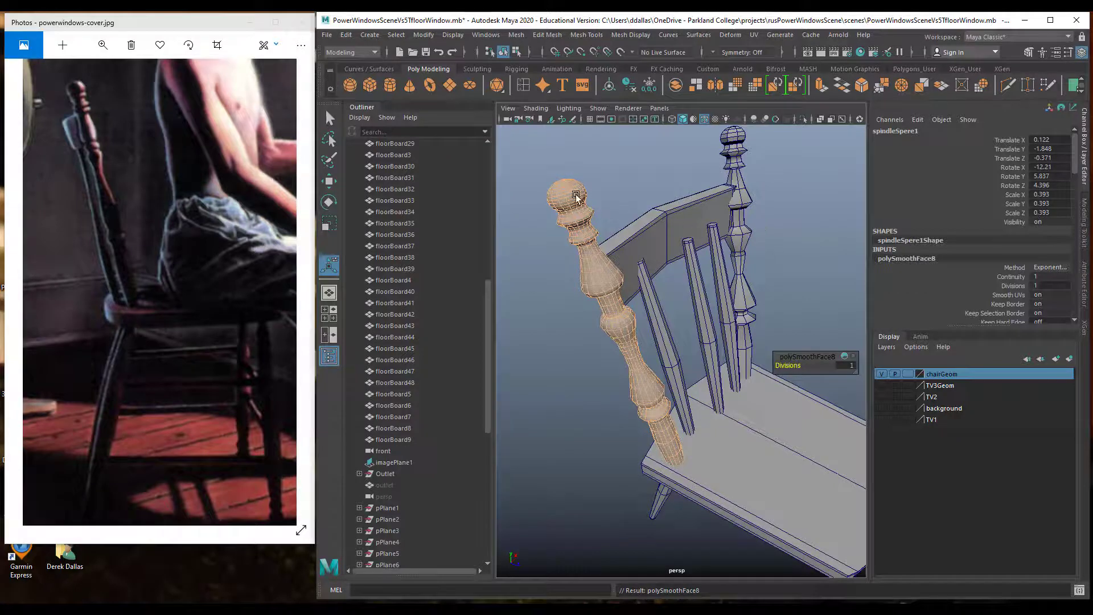
Show the faces of both corner spindles to compare the unsmoothed mesh with the smoothed one.
{"action": "left_click", "coordinate": [746, 199]}
{"action": "right_click", "coordinate": [745, 201]}
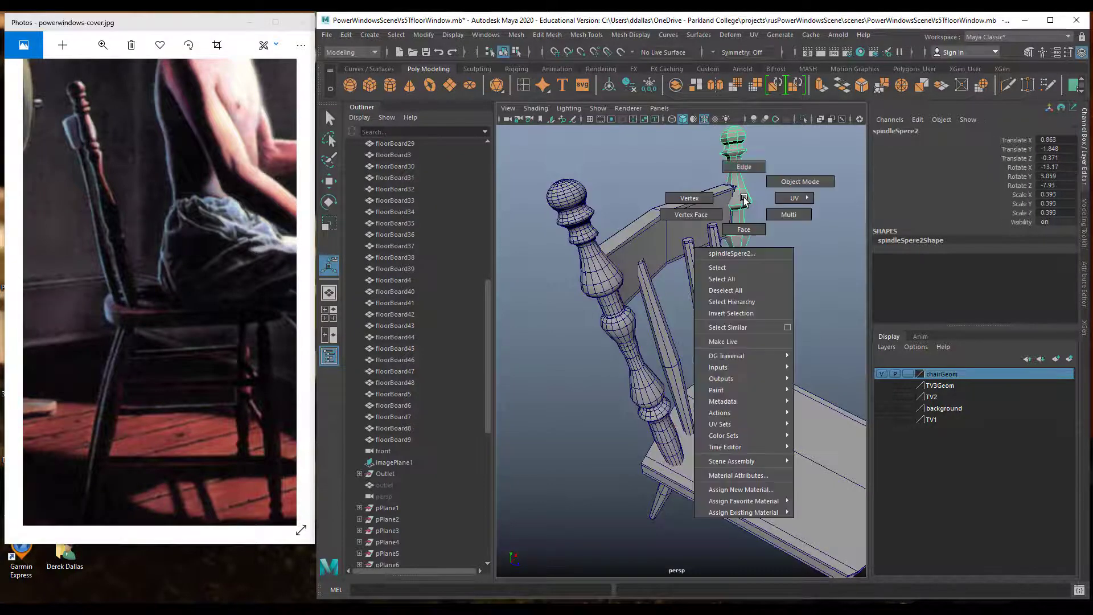
{"action": "right_click_drag", "start_coordinate": [744, 200], "coordinate": [744, 229]}
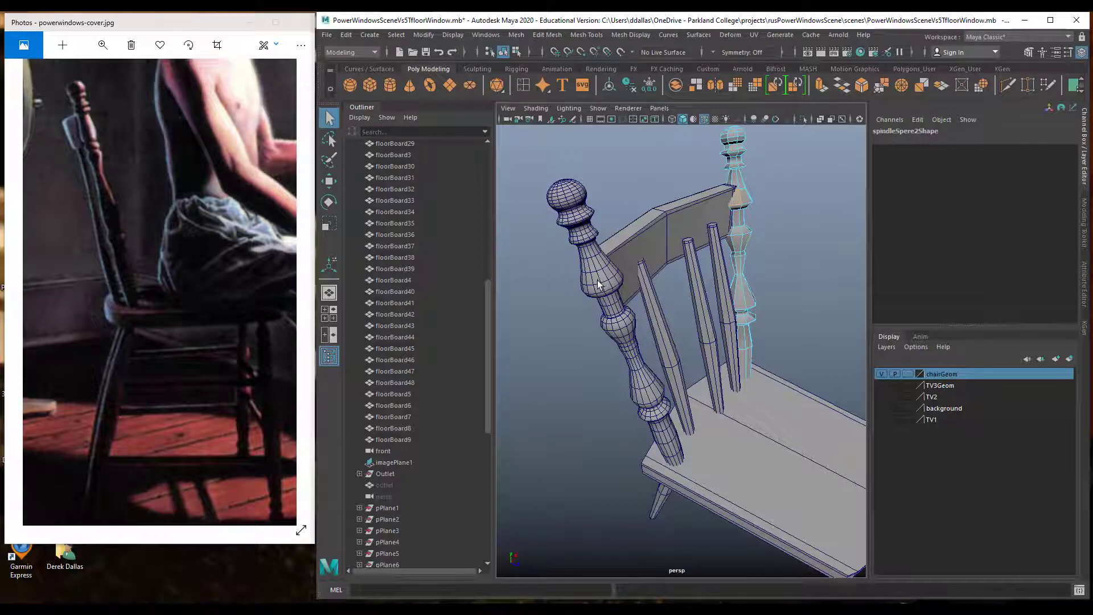
{"action": "right_click_drag", "start_coordinate": [602, 282], "coordinate": [602, 311]}
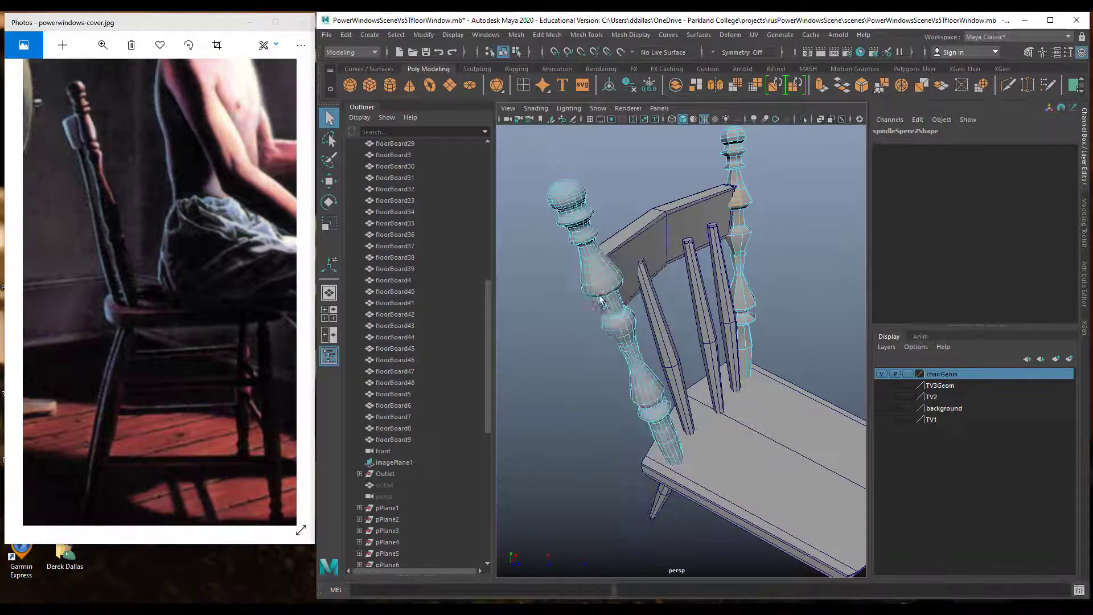
{"action": "left_click", "coordinate": [595, 280]}
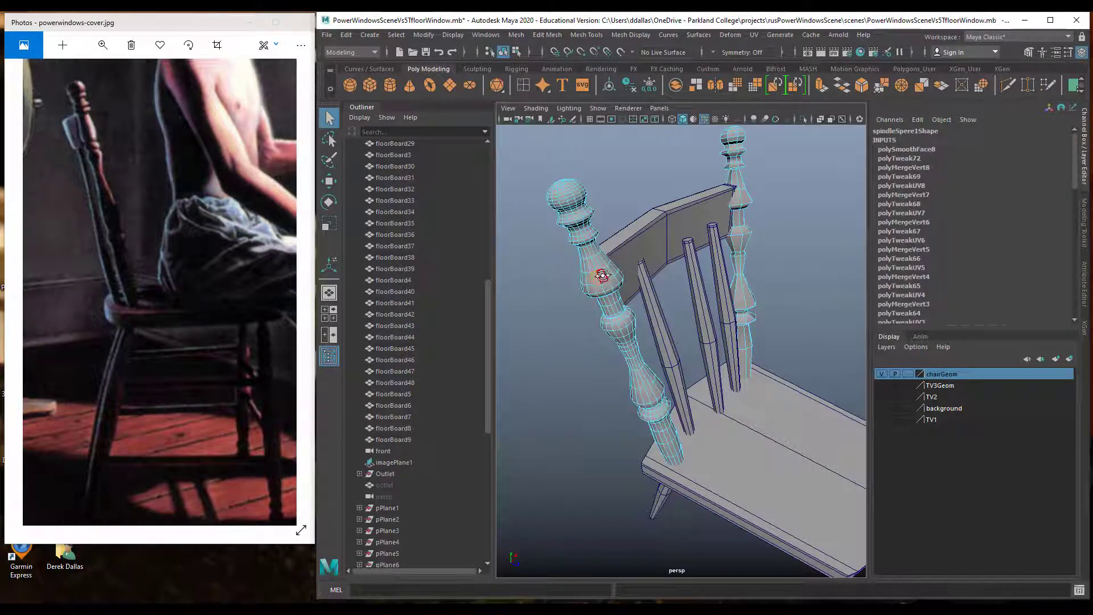
{"action": "key", "text": "super"}
{"action": "key", "text": "super"}
Return the smoothed corner spindle to object mode and set its polySmoothFace Divisions to 0.
{"action": "right_click_drag", "start_coordinate": [587, 231], "coordinate": [605, 284]}
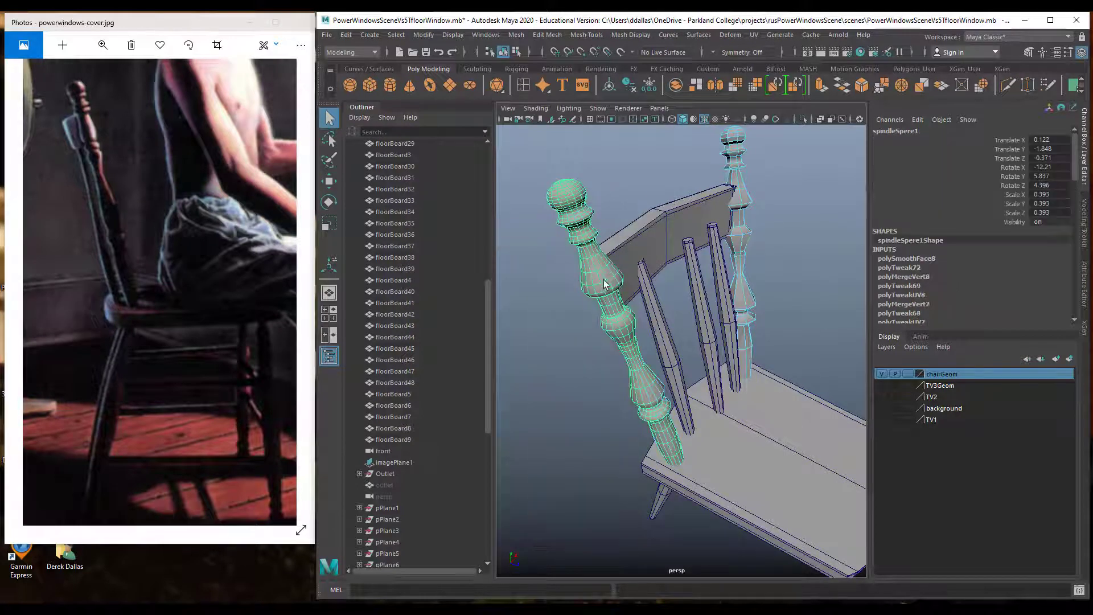
{"action": "left_click", "coordinate": [913, 259]}
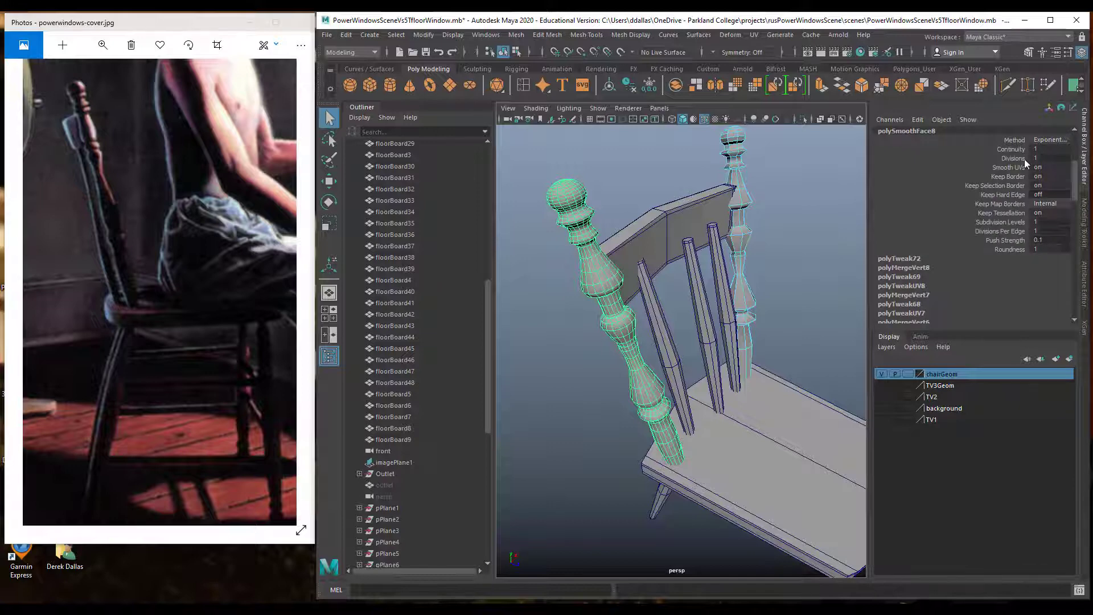
{"action": "double_click", "coordinate": [1040, 160]}
{"action": "type", "text": "0"}
{"action": "key", "text": "Return"}
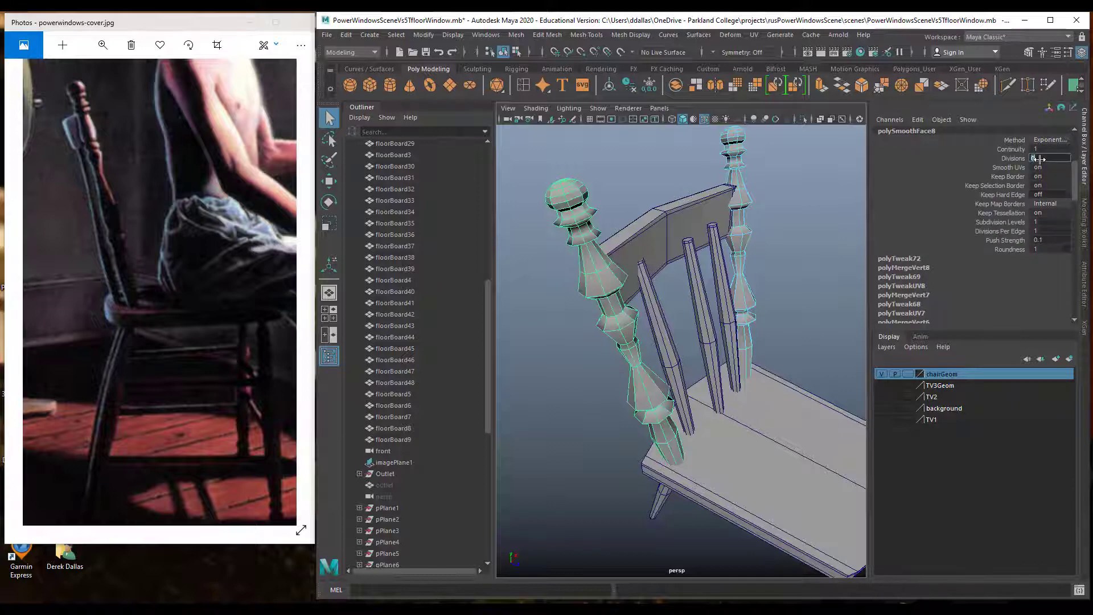
Raise the smoothed corner spindle's polySmoothFace Divisions gradually to 3, then deselect the spindle.
{"action": "left_click", "coordinate": [1018, 159]}
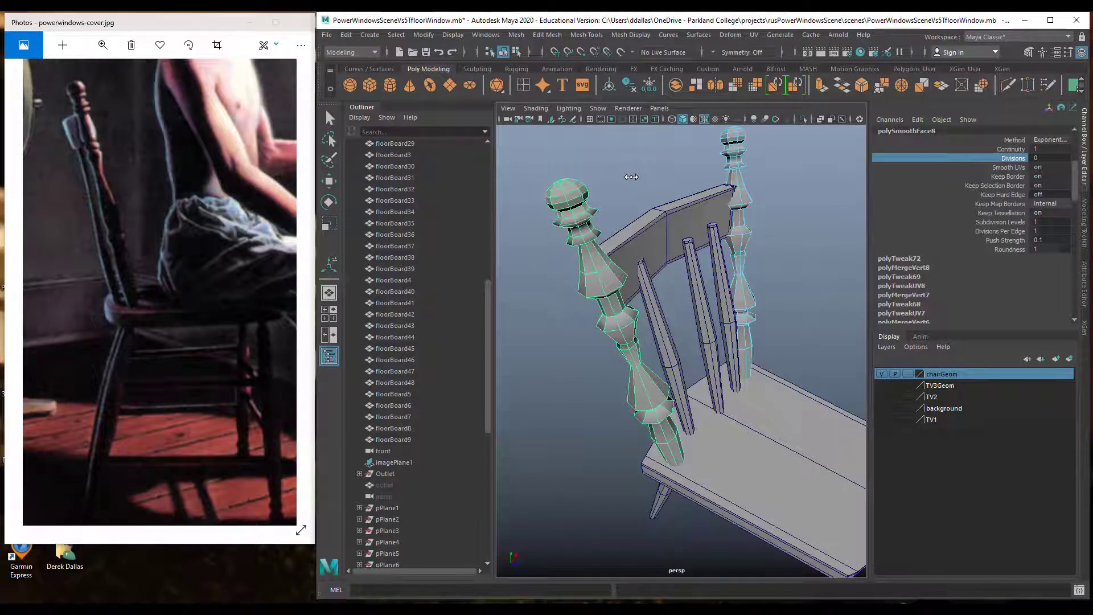
{"action": "middle_click_drag", "start_coordinate": [632, 177], "coordinate": [633, 177]}
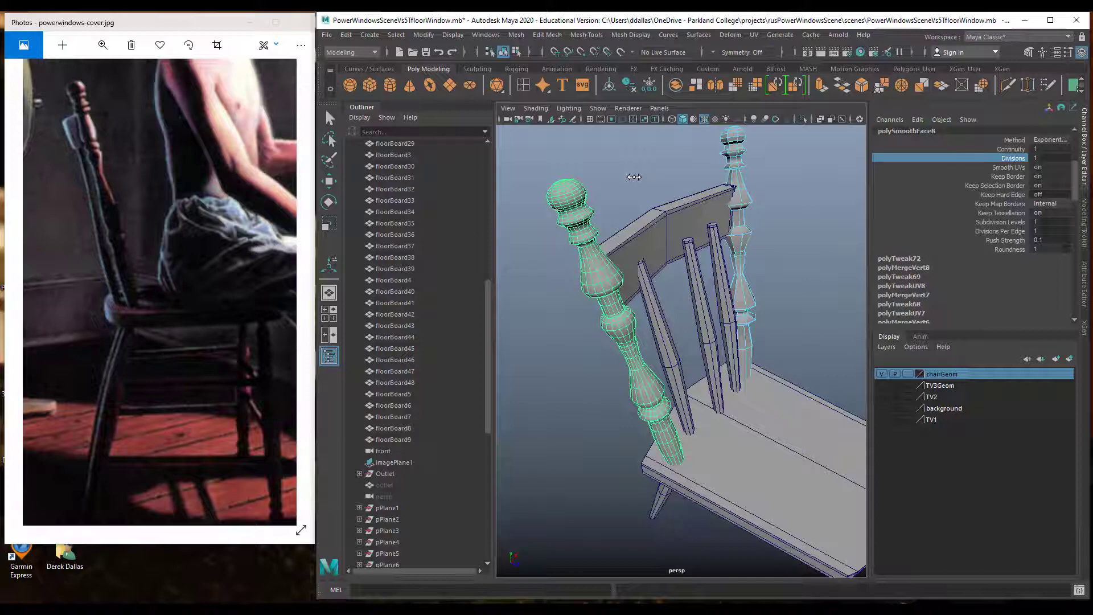
{"action": "middle_click_drag", "start_coordinate": [633, 177], "coordinate": [640, 177]}
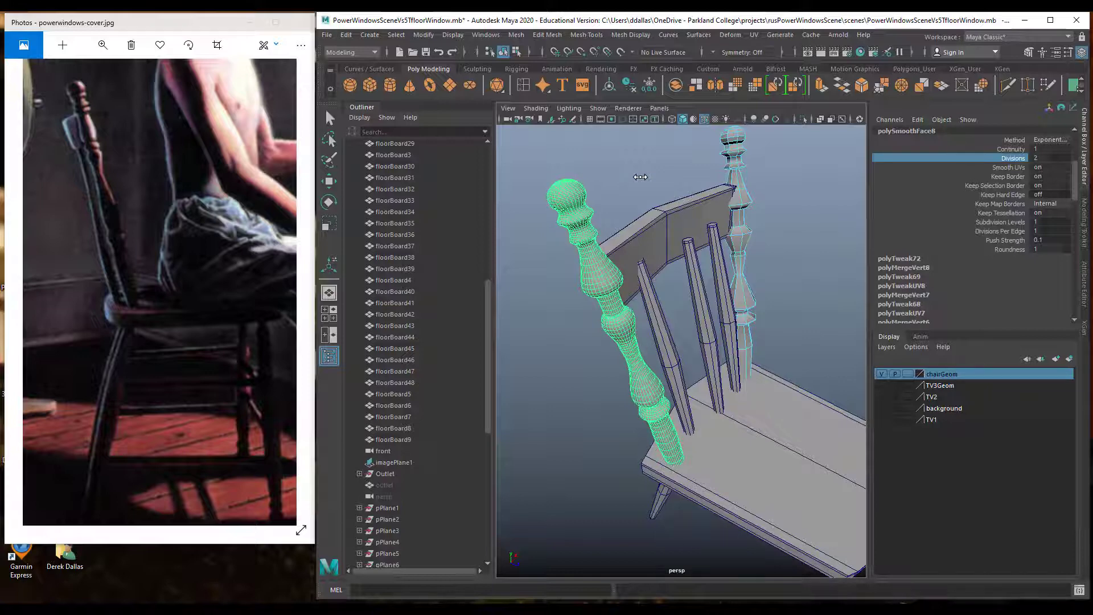
{"action": "middle_click_drag", "start_coordinate": [642, 177], "coordinate": [648, 177]}
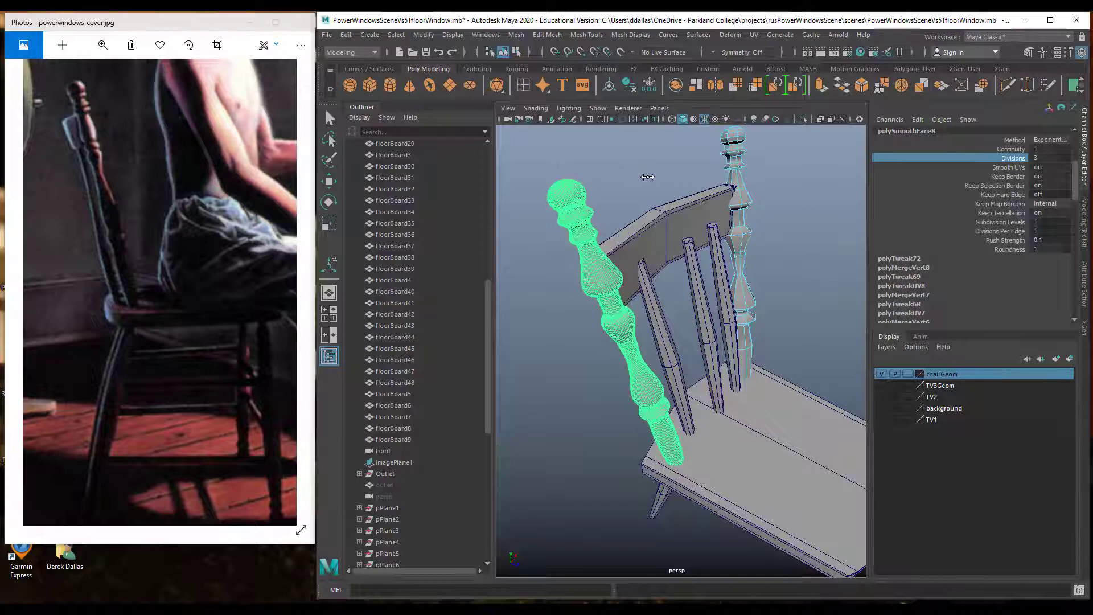
{"action": "left_click", "coordinate": [647, 179]}
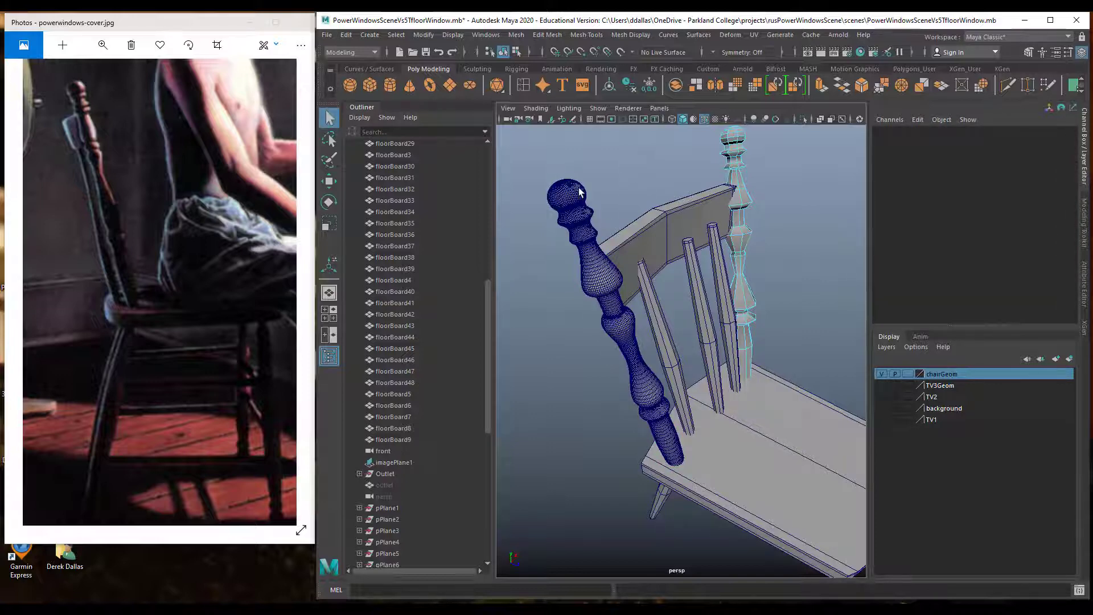
Turn off Wireframe on Shaded in the perspective view and select the smoothed corner spindle.
{"action": "left_click", "coordinate": [536, 109]}
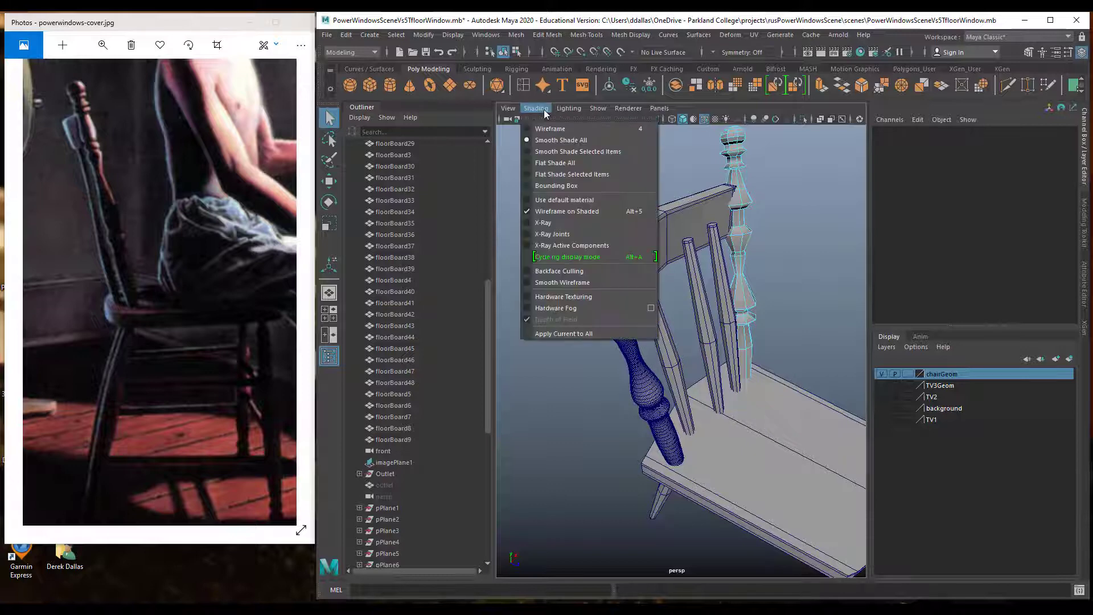
{"action": "left_click", "coordinate": [555, 213]}
{"action": "mouse_move", "coordinate": [644, 290]}
{"action": "left_mouse_down", "text": "alt"}
{"action": "mouse_move", "coordinate": [595, 285]}
{"action": "mouse_move", "coordinate": [626, 289]}
{"action": "left_mouse_up", "text": "alt"}
{"action": "right_click_drag", "start_coordinate": [692, 289], "coordinate": [634, 285], "text": "alt"}
{"action": "left_click_drag", "start_coordinate": [635, 285], "coordinate": [603, 266], "text": "alt"}
{"action": "left_click", "coordinate": [602, 265]}
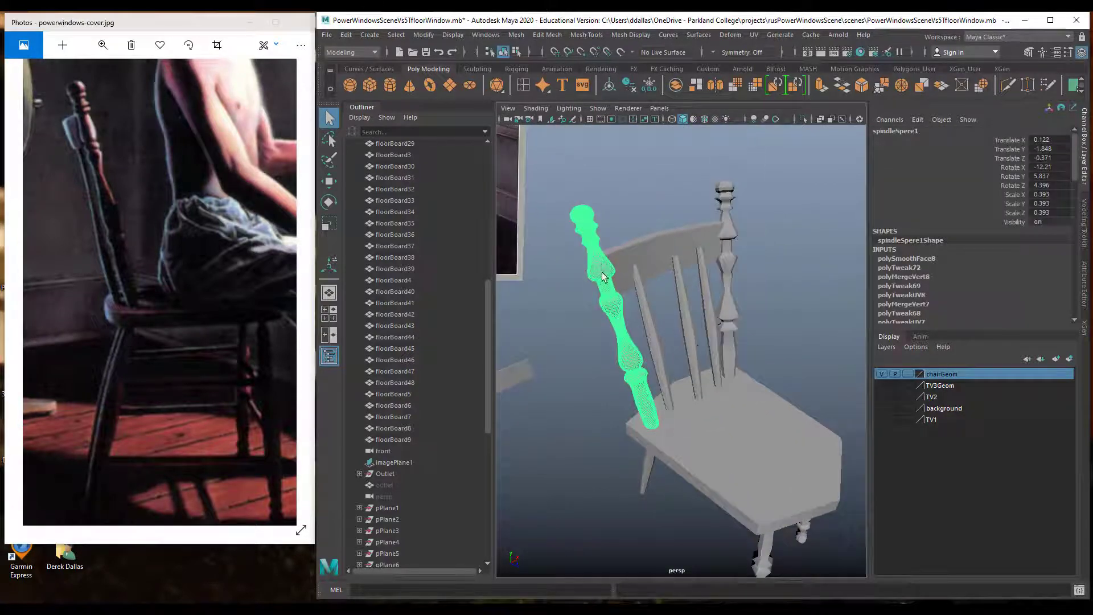
Inspect the smoothed corner spindle's vertex density up close, then return it to object mode.
{"action": "right_click_drag", "start_coordinate": [601, 274], "coordinate": [589, 268]}
{"action": "scroll", "coordinate": [588, 270], "scroll_direction": "up", "scroll_amount": 3}
{"action": "scroll", "coordinate": [588, 268], "scroll_direction": "up", "scroll_amount": 4}
{"action": "middle_click_drag", "start_coordinate": [579, 272], "coordinate": [646, 291], "text": "alt"}
{"action": "middle_click_drag", "start_coordinate": [630, 236], "coordinate": [651, 292], "text": "alt"}
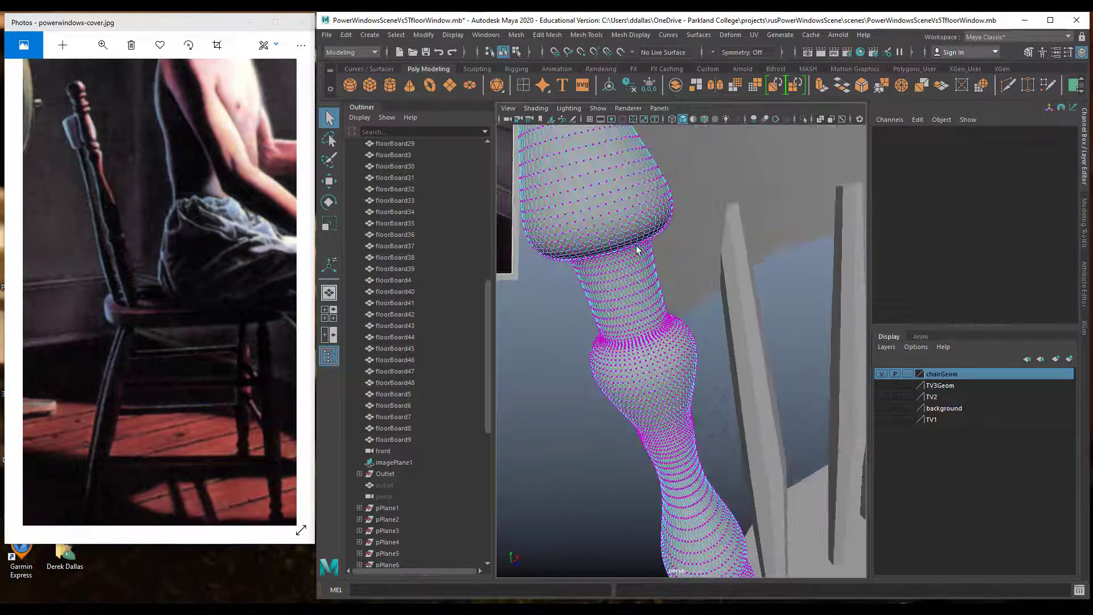
{"action": "right_click_drag", "start_coordinate": [645, 275], "coordinate": [678, 249]}
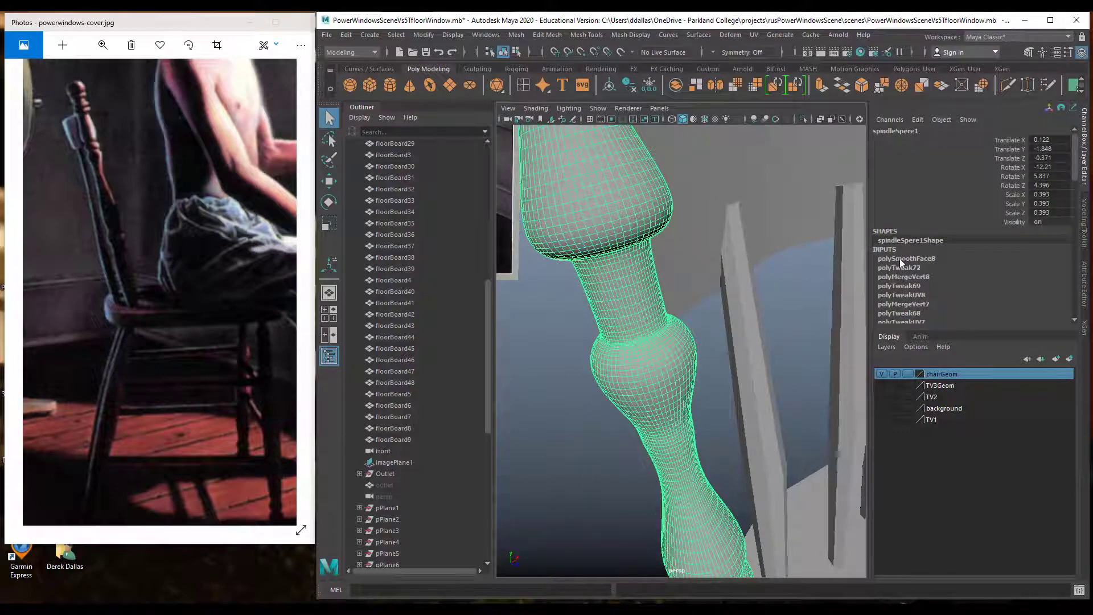
Set the first corner spindle's polySmoothFace Divisions to 0.
{"action": "left_click", "coordinate": [909, 260]}
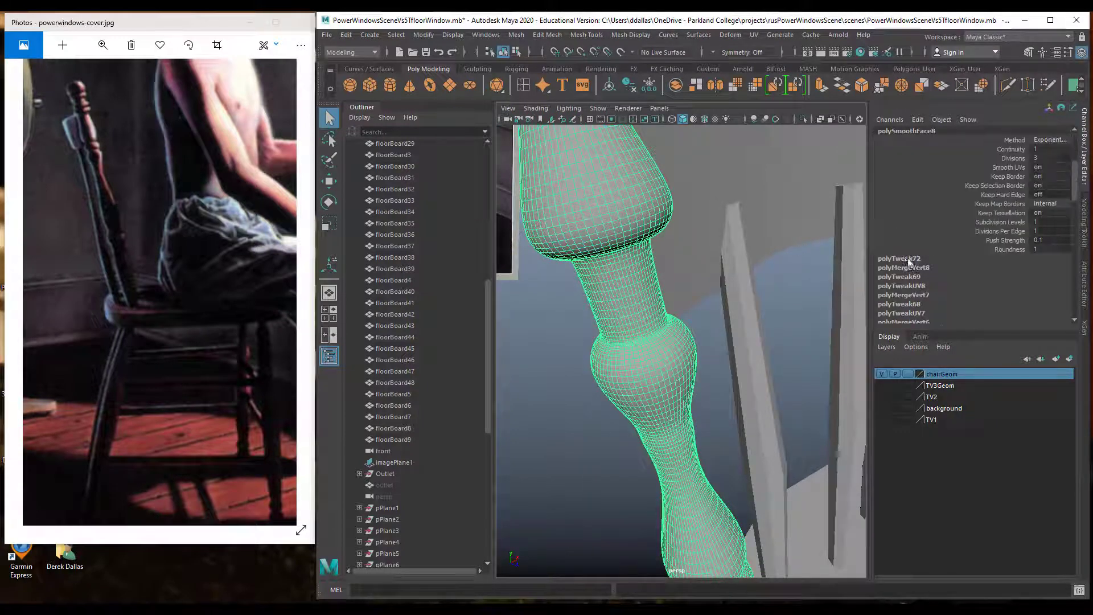
{"action": "double_click", "coordinate": [1044, 158]}
{"action": "type", "text": "0"}
{"action": "key", "text": "Return"}
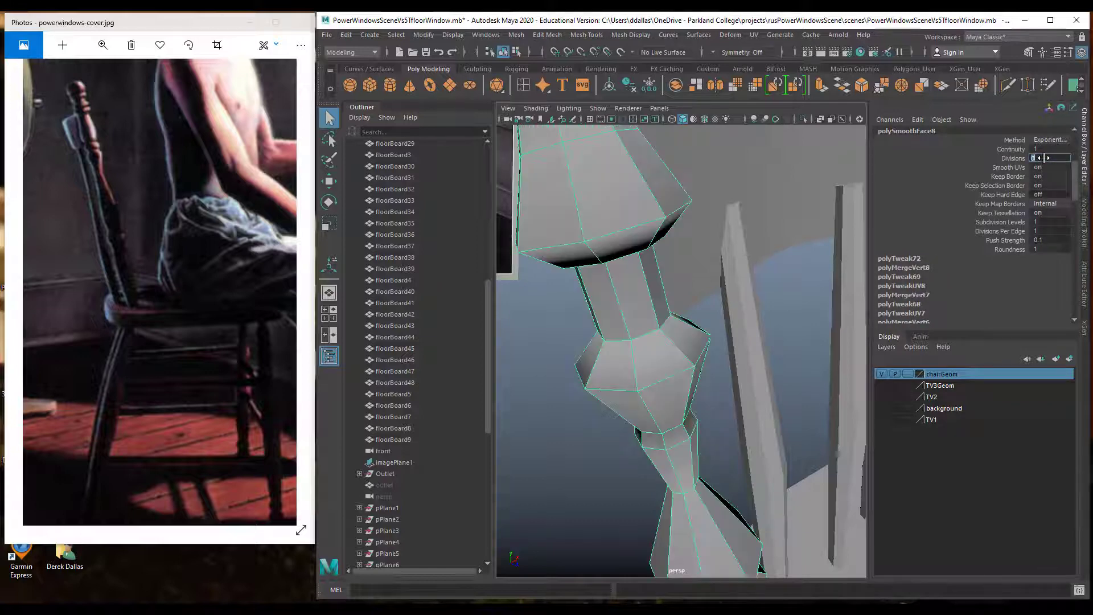
{"action": "scroll", "coordinate": [679, 294], "scroll_direction": "down", "scroll_amount": 9}
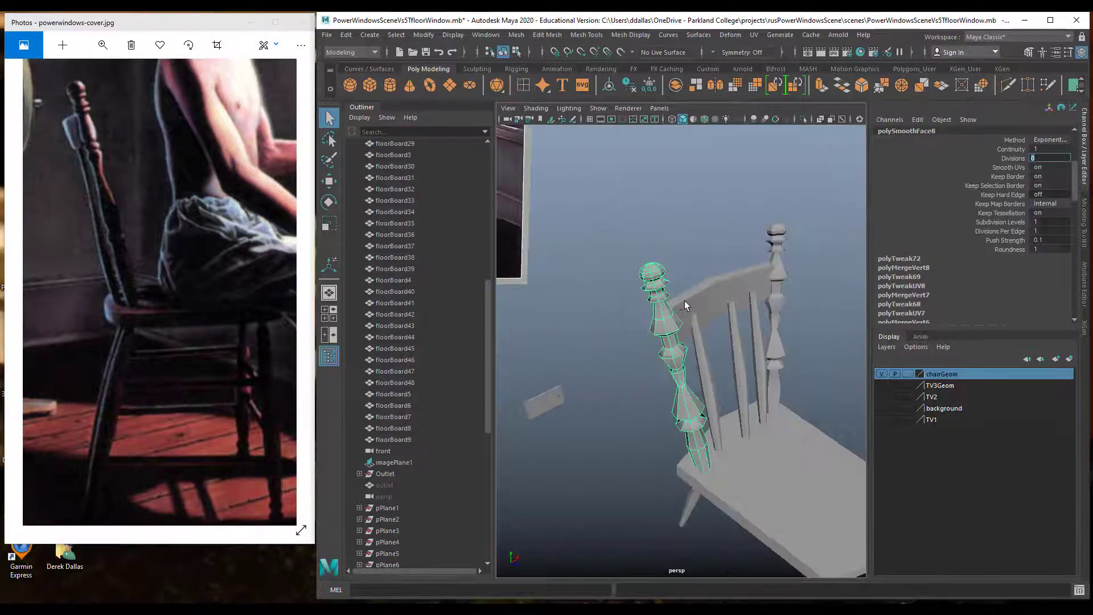
Compare the two corner spindles and set the first one's polySmoothFace Divisions to 2.
{"action": "left_click_drag", "start_coordinate": [687, 305], "coordinate": [762, 360], "text": "alt"}
{"action": "left_click", "coordinate": [720, 297]}
{"action": "scroll", "coordinate": [762, 359], "scroll_direction": "up", "scroll_amount": 6}
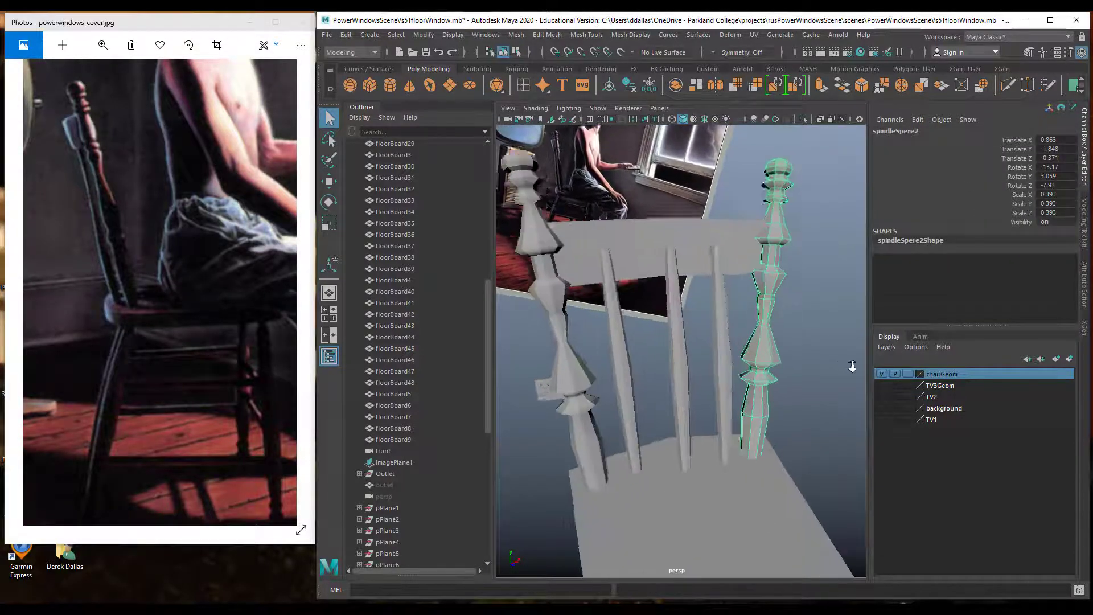
{"action": "left_click", "coordinate": [541, 283]}
{"action": "left_click_drag", "start_coordinate": [666, 335], "coordinate": [633, 330], "text": "alt"}
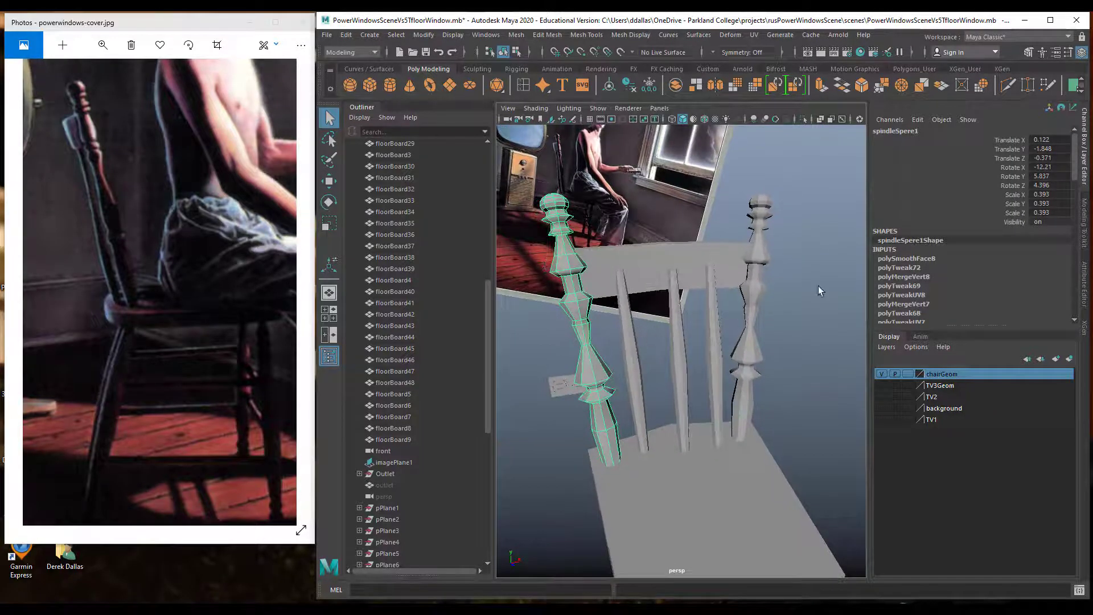
{"action": "left_click", "coordinate": [923, 261]}
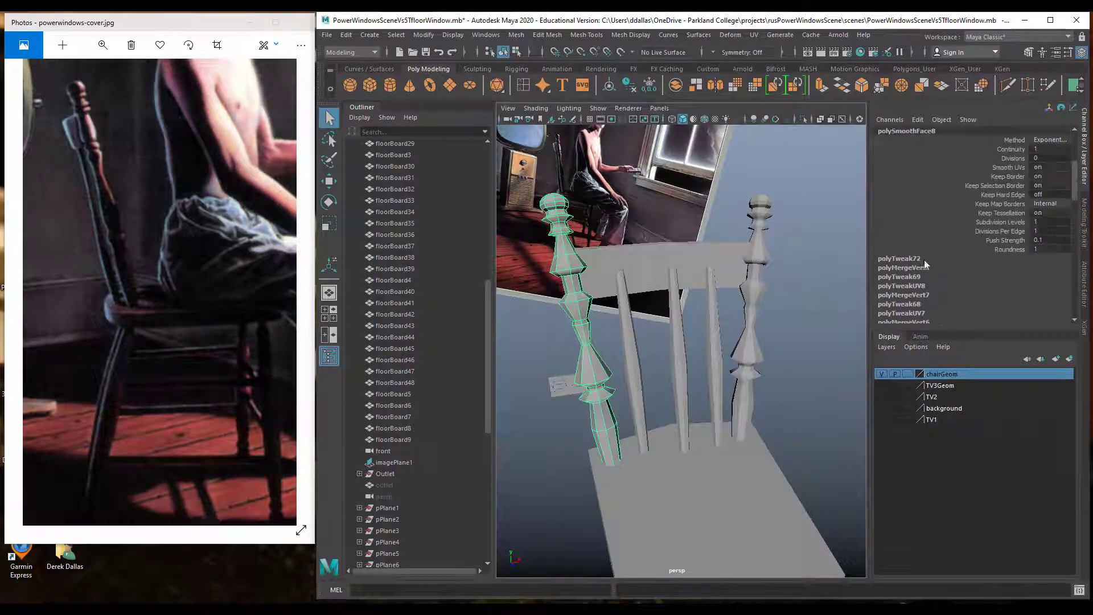
{"action": "double_click", "coordinate": [1048, 160]}
{"action": "type", "text": "2"}
{"action": "key", "text": "Return"}
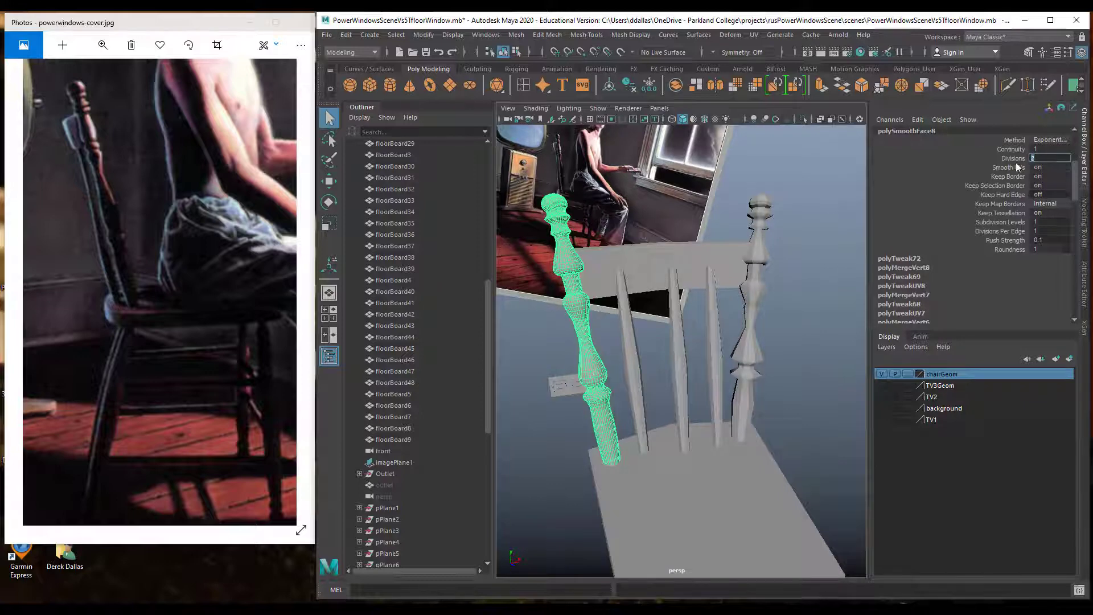
{"action": "left_click", "coordinate": [767, 206]}
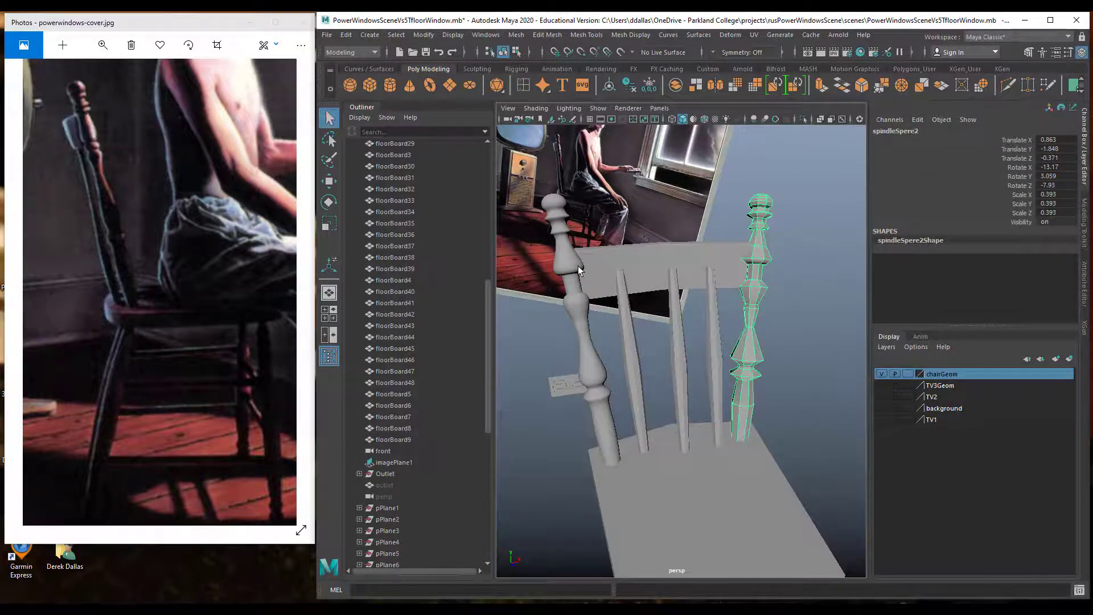
Make the TV3Geom, TV2, background and TV1 display layers visible around the chair.
{"action": "left_click_drag", "start_coordinate": [656, 329], "coordinate": [744, 364], "text": "alt"}
{"action": "right_click_drag", "start_coordinate": [743, 365], "coordinate": [531, 345], "text": "alt"}
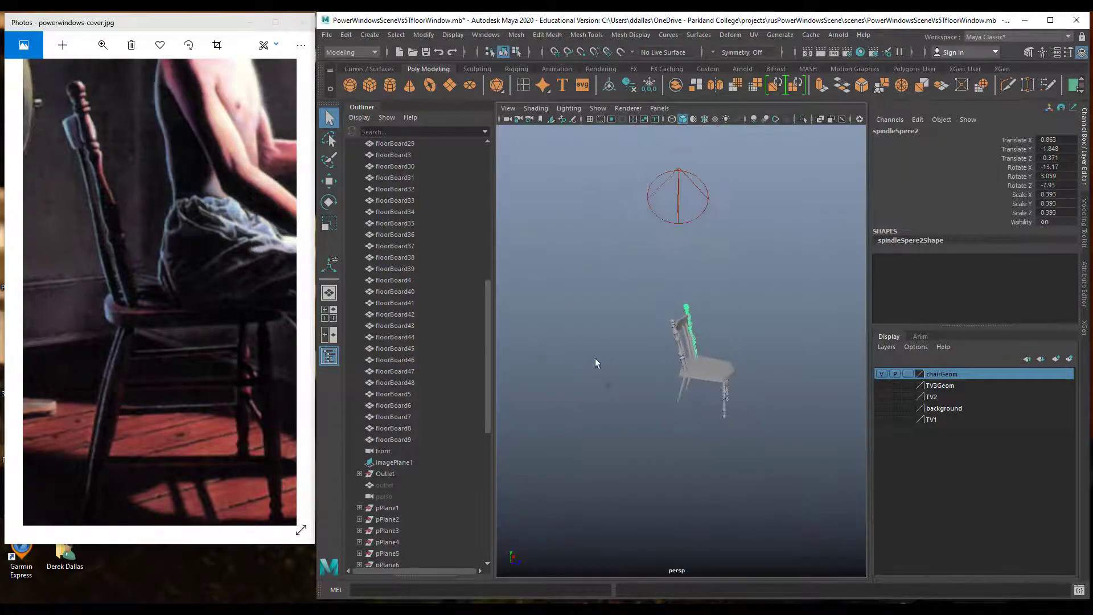
{"action": "left_click", "coordinate": [883, 387]}
{"action": "left_click", "coordinate": [885, 397]}
{"action": "left_click", "coordinate": [883, 409]}
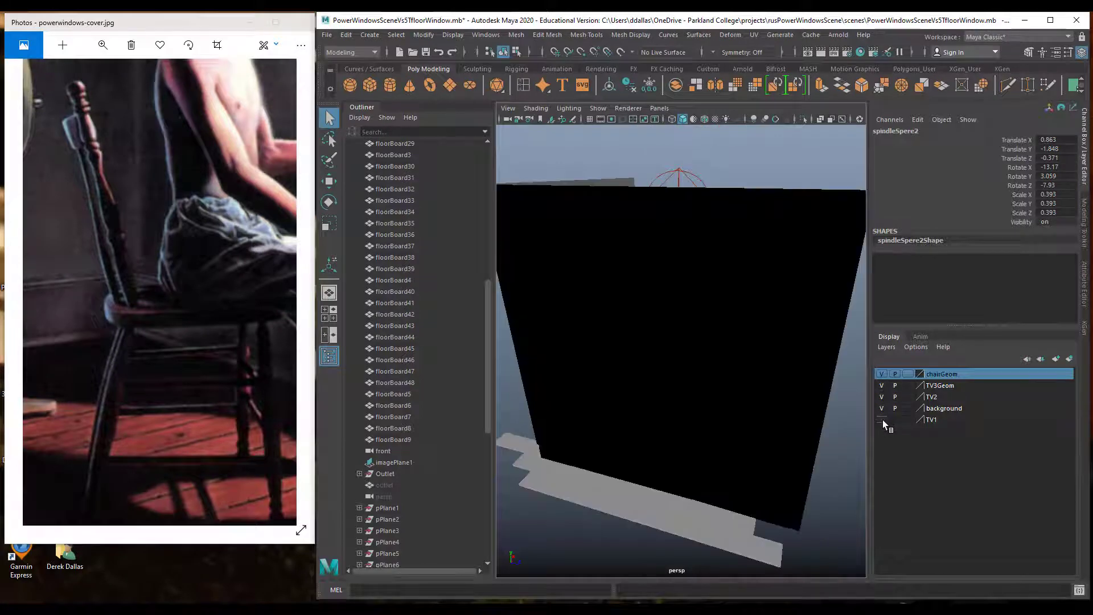
Examine the chair within the full room from several distances to judge how much spindle detail is needed.
{"action": "left_click_drag", "start_coordinate": [760, 353], "coordinate": [625, 351], "text": "alt"}
{"action": "right_click_drag", "start_coordinate": [625, 352], "coordinate": [742, 368], "text": "alt"}
{"action": "middle_click_drag", "start_coordinate": [719, 354], "coordinate": [782, 293], "text": "alt"}
{"action": "left_click_drag", "start_coordinate": [768, 317], "coordinate": [759, 319], "text": "alt"}
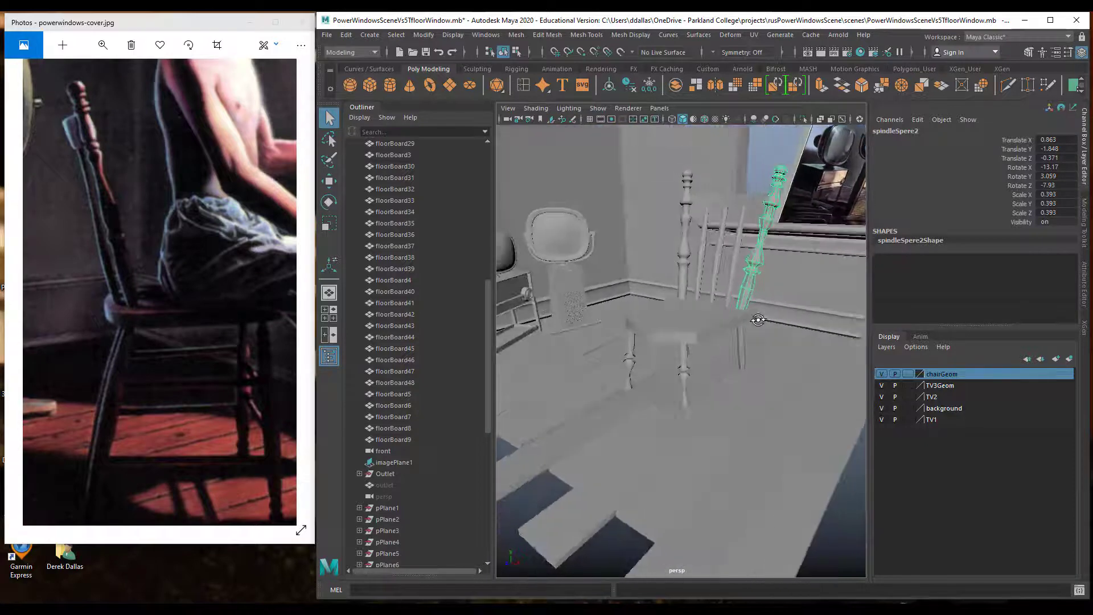
{"action": "left_click", "coordinate": [672, 481]}
{"action": "left_click", "coordinate": [641, 475]}
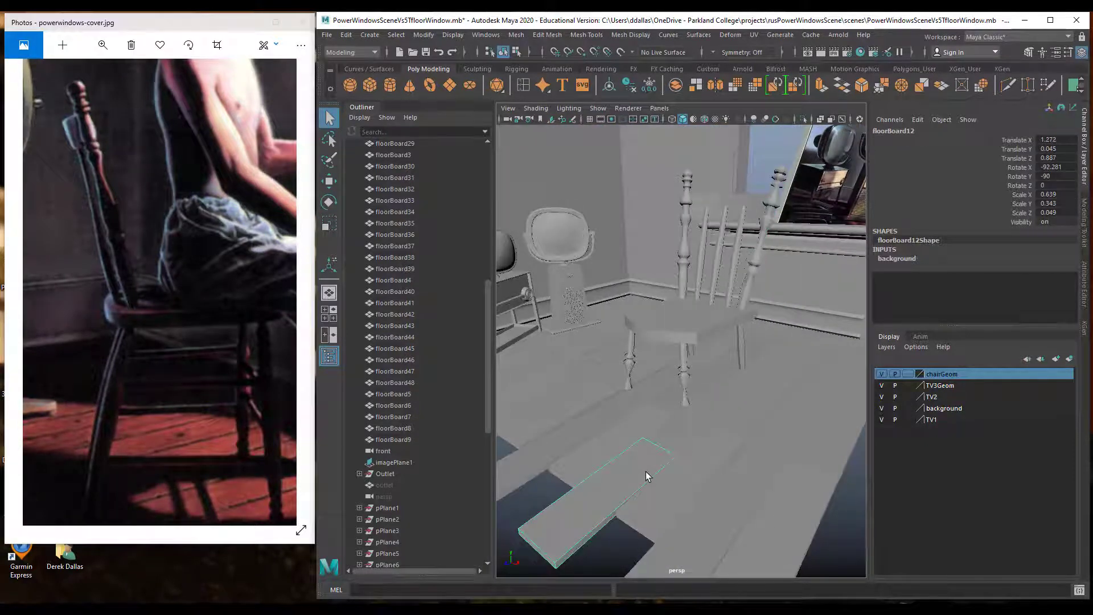
{"action": "right_click_drag", "start_coordinate": [737, 397], "coordinate": [667, 393], "text": "alt"}
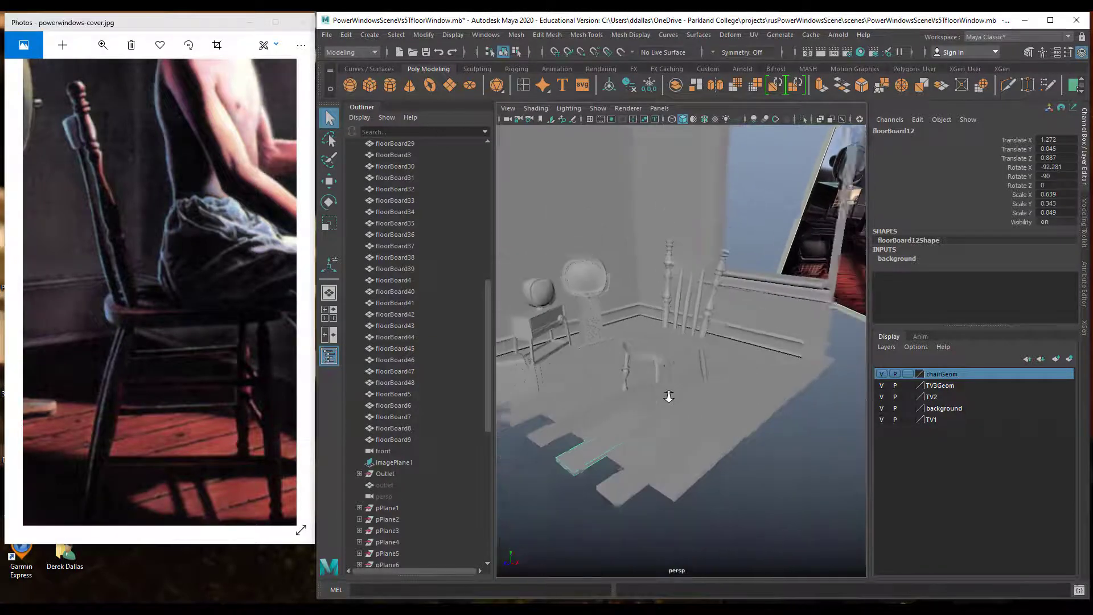
{"action": "left_click_drag", "start_coordinate": [667, 393], "coordinate": [764, 347], "text": "alt"}
{"action": "right_click_drag", "start_coordinate": [764, 347], "coordinate": [904, 351], "text": "alt"}
{"action": "middle_click_drag", "start_coordinate": [790, 319], "coordinate": [729, 378], "text": "alt"}
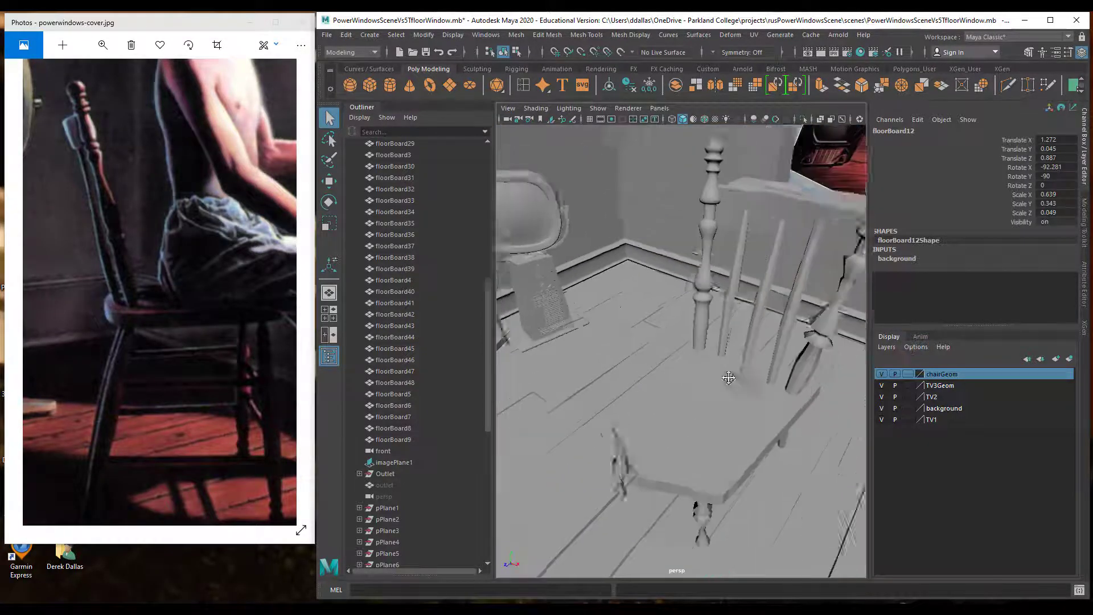
{"action": "left_click_drag", "start_coordinate": [729, 378], "coordinate": [780, 375], "text": "alt"}
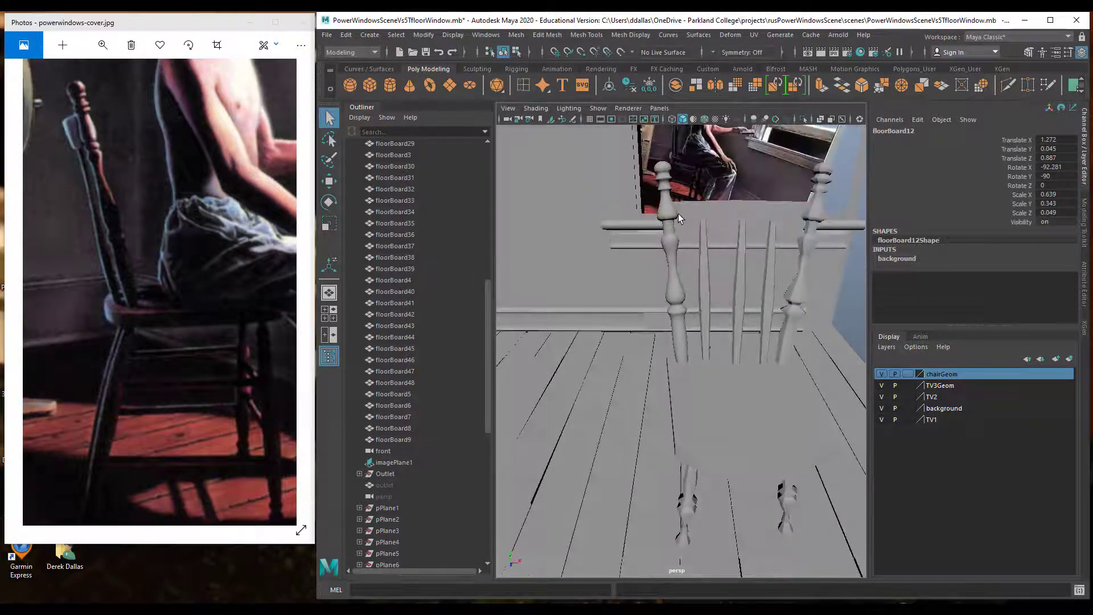
Set the first corner spindle's polySmoothFace Divisions to 1 and deselect it.
{"action": "left_click", "coordinate": [819, 220]}
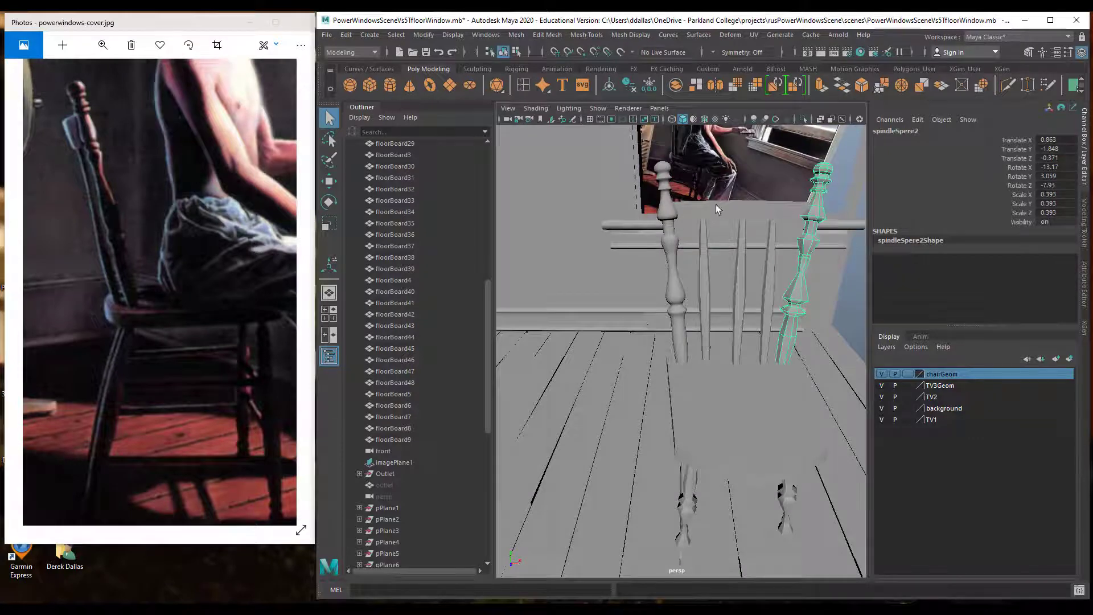
{"action": "left_click", "coordinate": [672, 221]}
{"action": "left_click", "coordinate": [924, 258]}
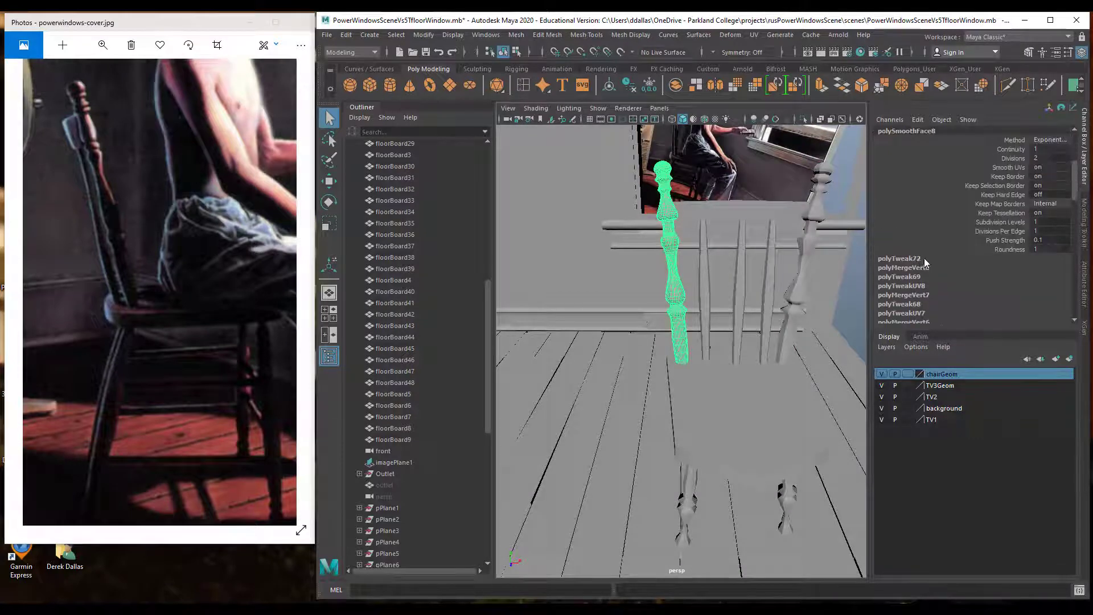
{"action": "double_click", "coordinate": [1042, 159]}
{"action": "type", "text": "1"}
{"action": "key", "text": "Return"}
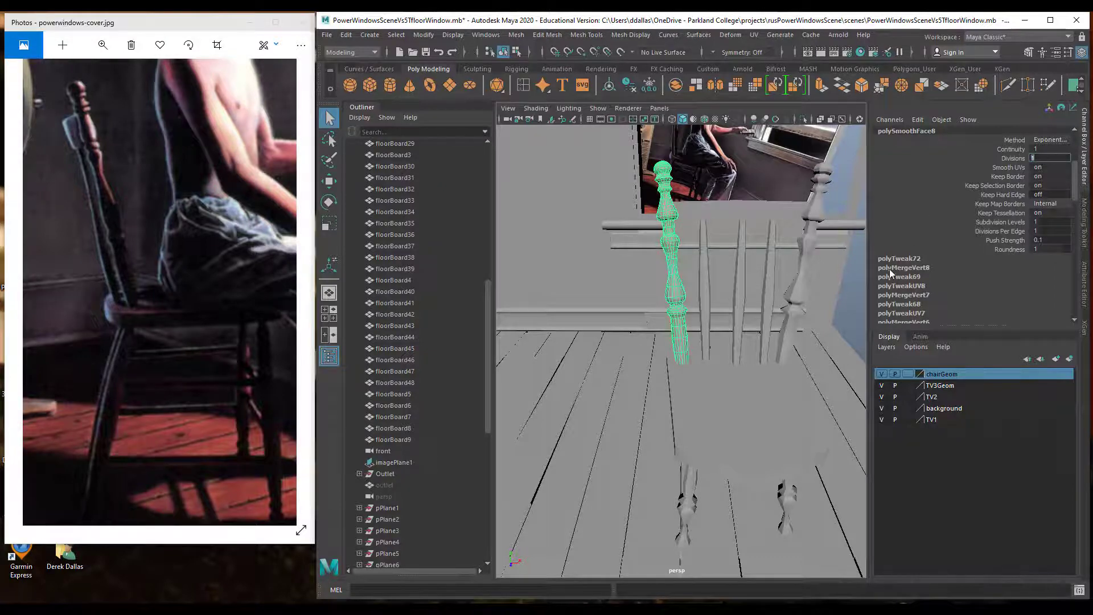
{"action": "left_click", "coordinate": [676, 234]}
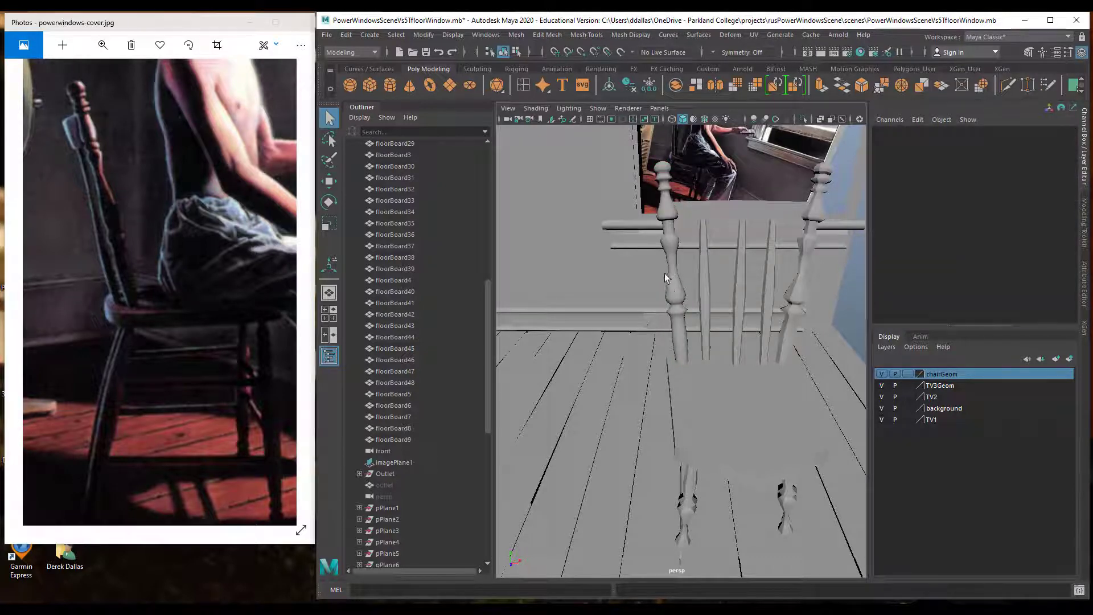
Examine the smoothed corner spindle from several sides and from a distance against the room and window.
{"action": "left_click", "coordinate": [675, 294]}
{"action": "left_click_drag", "start_coordinate": [719, 303], "coordinate": [791, 298], "text": "alt"}
{"action": "right_click_drag", "start_coordinate": [774, 306], "coordinate": [732, 309], "text": "alt"}
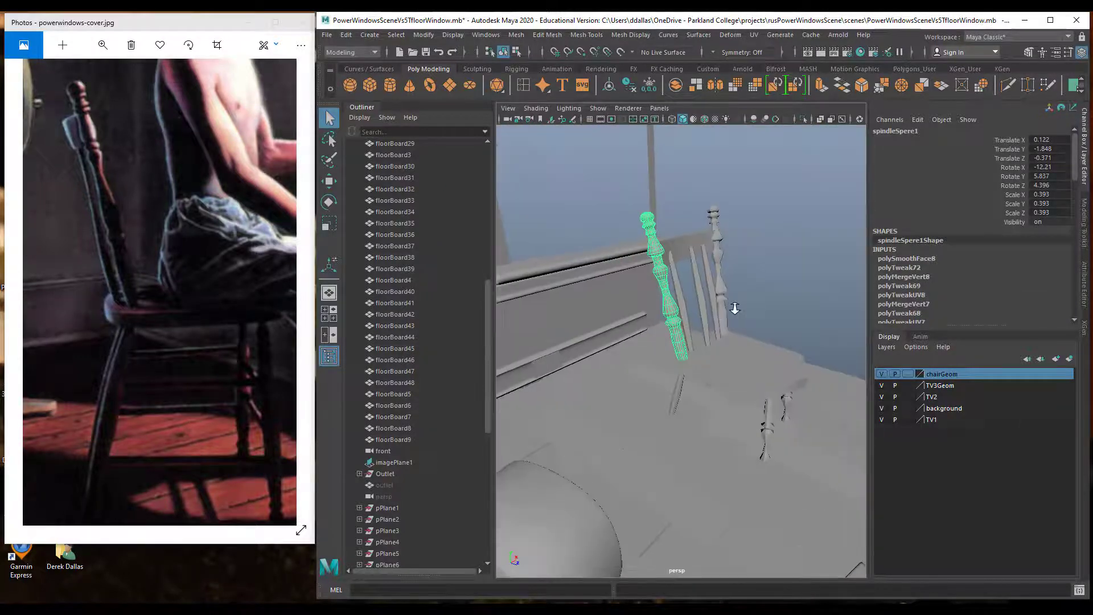
{"action": "left_click_drag", "start_coordinate": [731, 309], "coordinate": [592, 309], "text": "alt"}
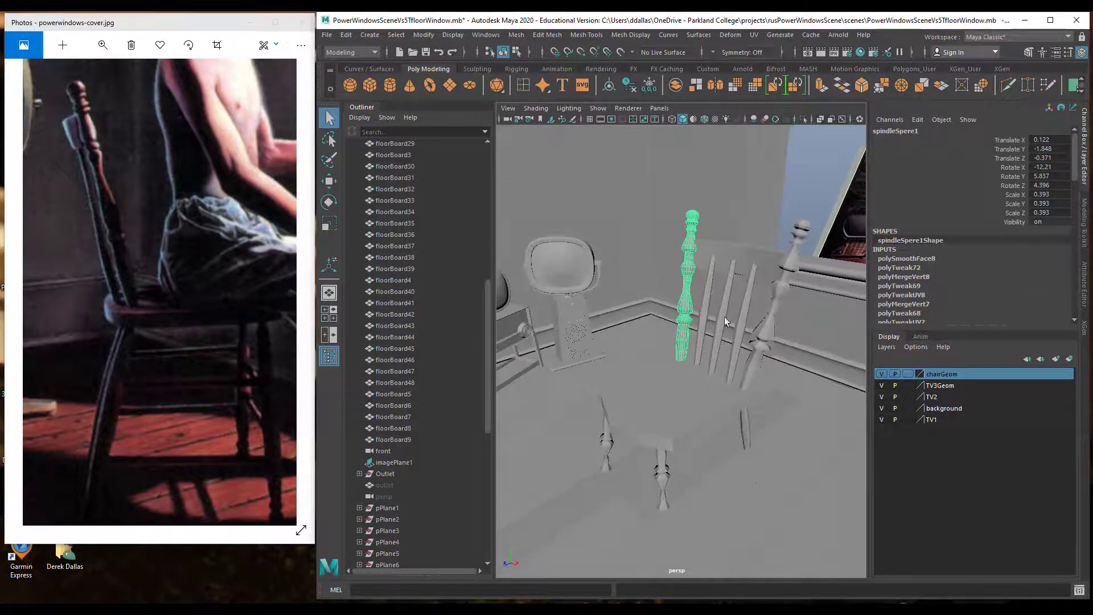
{"action": "right_click_drag", "start_coordinate": [775, 320], "coordinate": [710, 315], "text": "alt"}
{"action": "left_click_drag", "start_coordinate": [710, 315], "coordinate": [696, 328], "text": "alt"}
{"action": "left_click", "coordinate": [776, 331]}
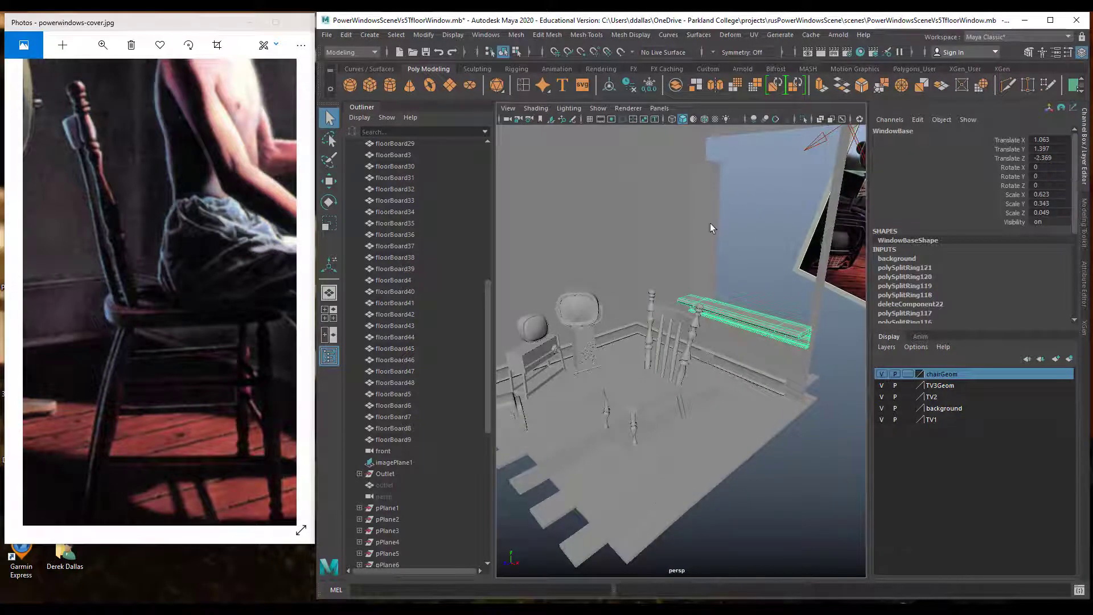
{"action": "left_click", "coordinate": [709, 192]}
{"action": "left_click_drag", "start_coordinate": [719, 275], "coordinate": [749, 295], "text": "alt"}
Apply a mesh Smooth with 2 divisions to the chair seat, chairSeat1, and clear the selection.
{"action": "left_click", "coordinate": [676, 407]}
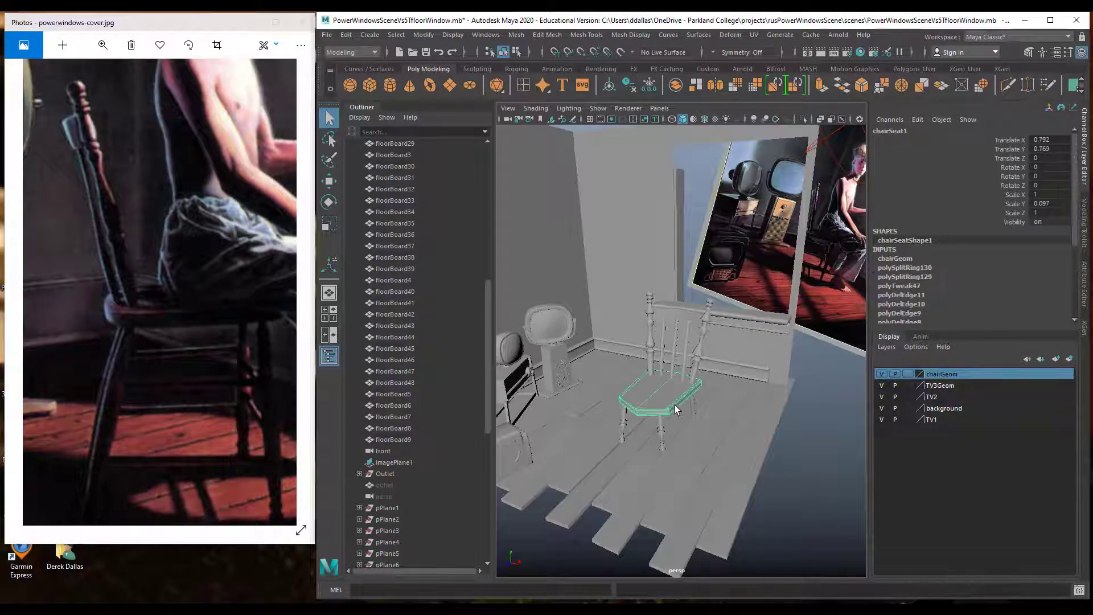
{"action": "left_click", "coordinate": [516, 35]}
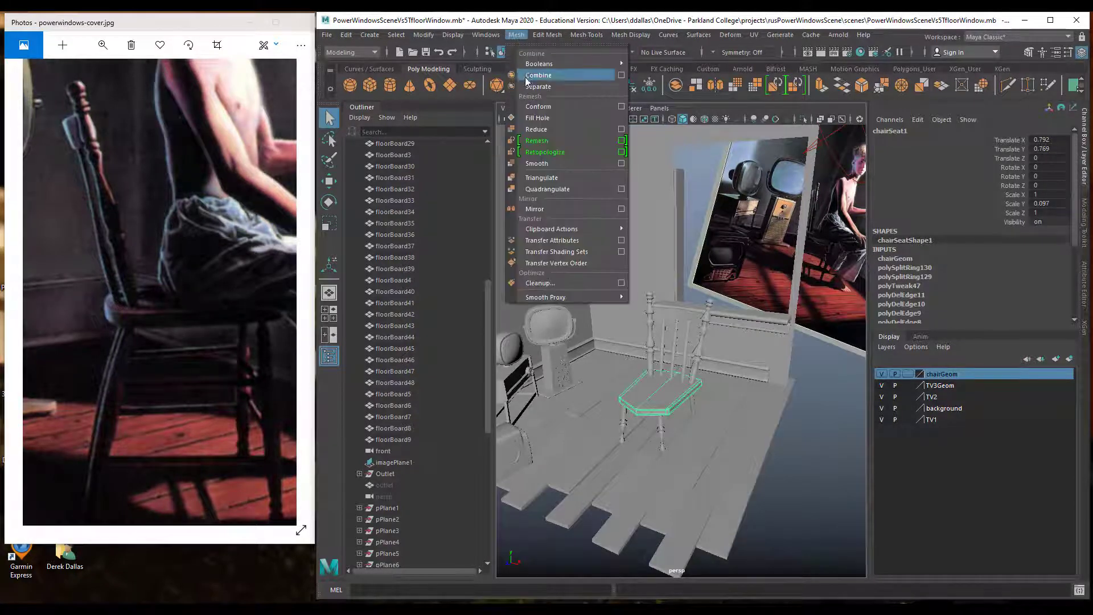
{"action": "left_click", "coordinate": [537, 164]}
{"action": "left_click", "coordinate": [854, 365]}
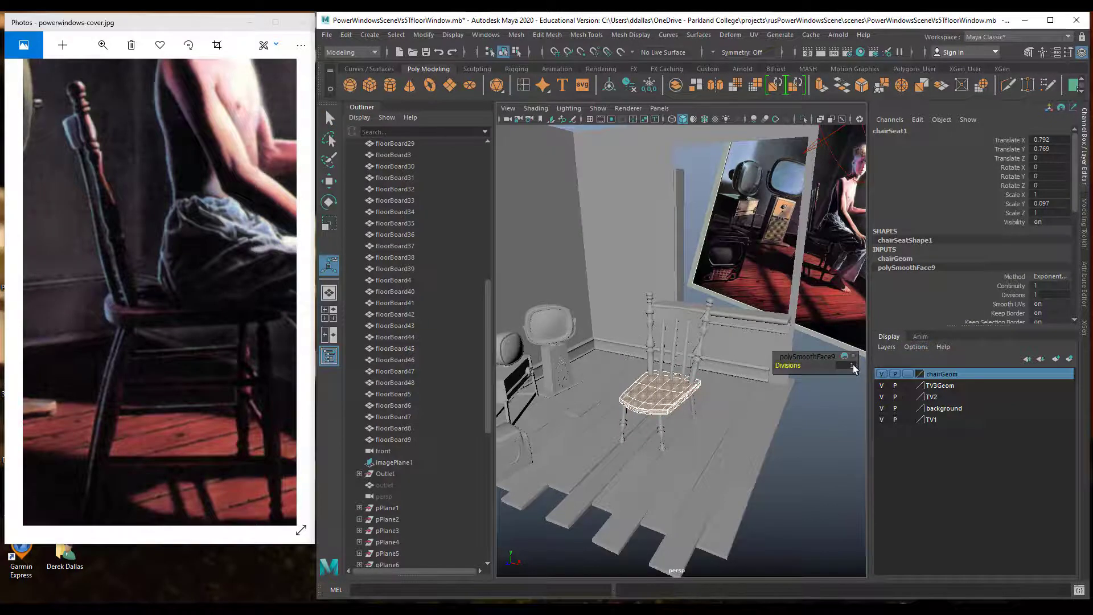
{"action": "type", "text": "2"}
{"action": "key", "text": "Return"}
{"action": "left_click", "coordinate": [793, 471]}
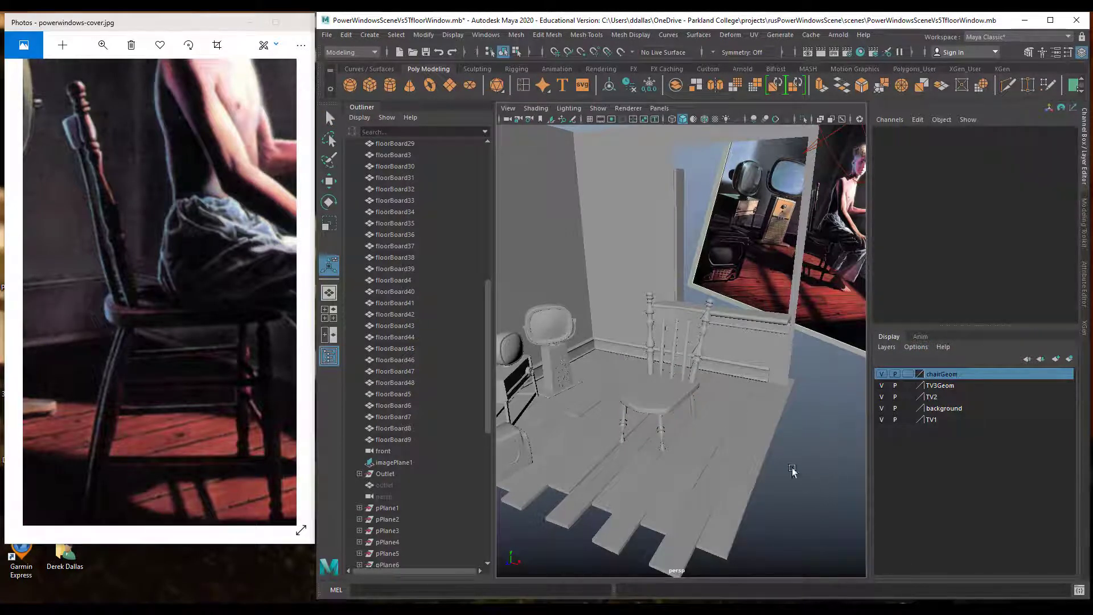
Smooth the second turned corner spindle of the chair back, spindleSpere2, with 1 division.
{"action": "left_click_drag", "start_coordinate": [674, 439], "coordinate": [693, 423], "text": "alt"}
{"action": "right_click_drag", "start_coordinate": [692, 424], "coordinate": [820, 427], "text": "alt"}
{"action": "middle_click_drag", "start_coordinate": [757, 430], "coordinate": [744, 361], "text": "alt"}
{"action": "left_click_drag", "start_coordinate": [744, 361], "coordinate": [686, 376], "text": "alt"}
{"action": "left_click", "coordinate": [757, 272]}
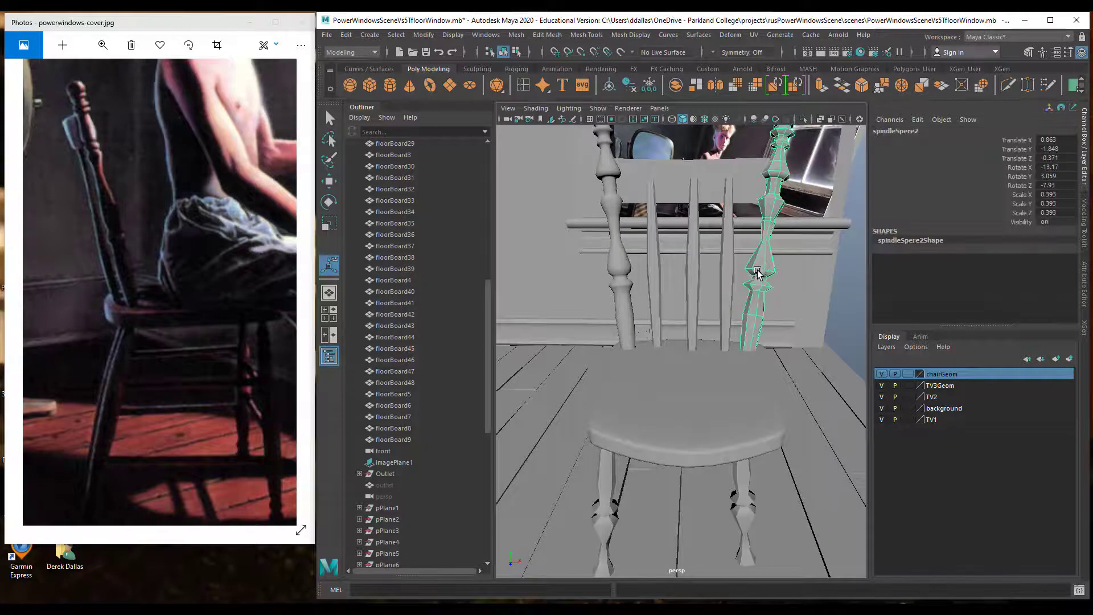
{"action": "key", "text": "g"}
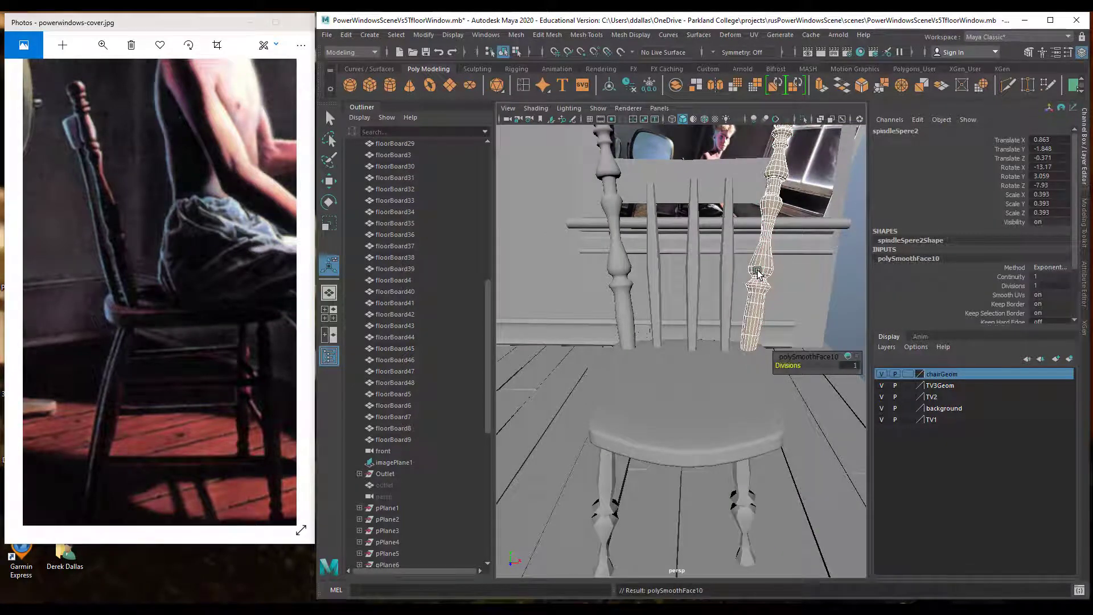
Smooth the three thin back spindles and chairBackBrace with 1 division each.
{"action": "left_click", "coordinate": [729, 271]}
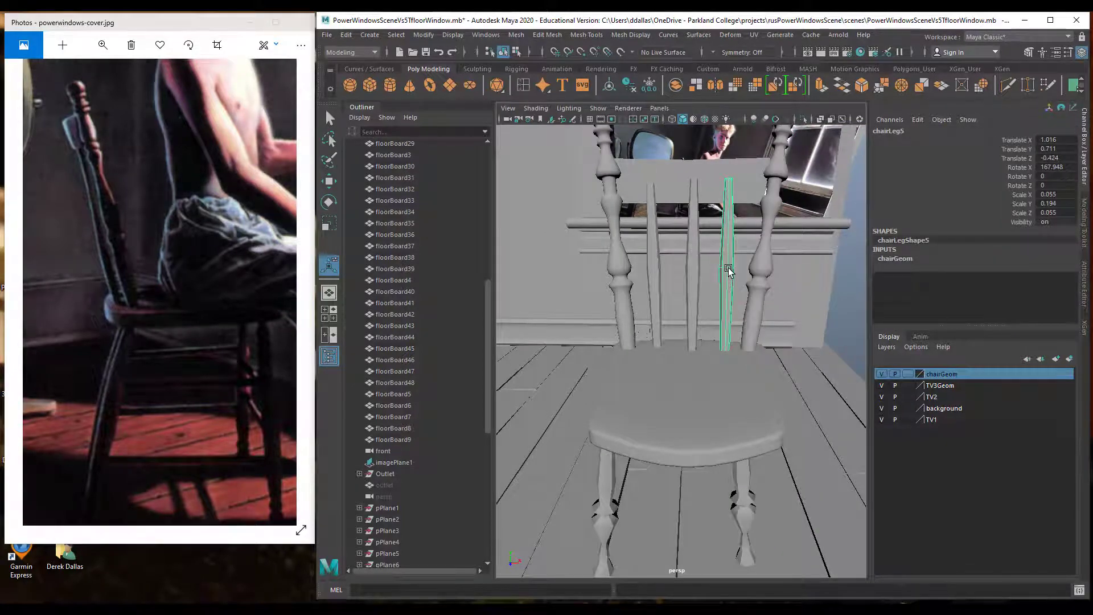
{"action": "key", "text": "g"}
{"action": "left_click", "coordinate": [696, 264]}
{"action": "key", "text": "g"}
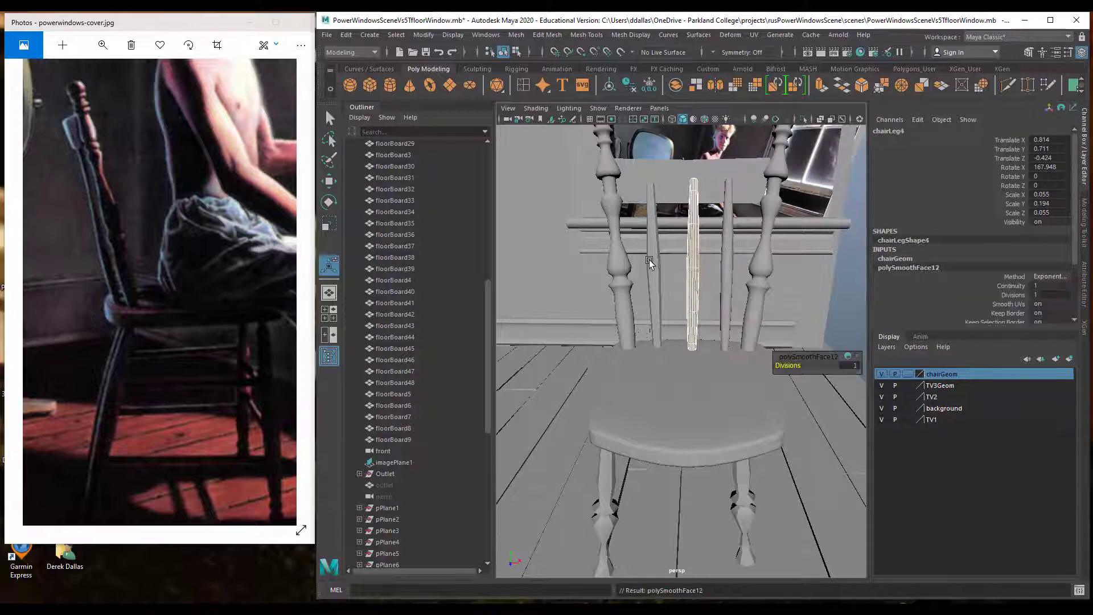
{"action": "left_click", "coordinate": [650, 261]}
{"action": "key", "text": "g"}
{"action": "left_click", "coordinate": [716, 179]}
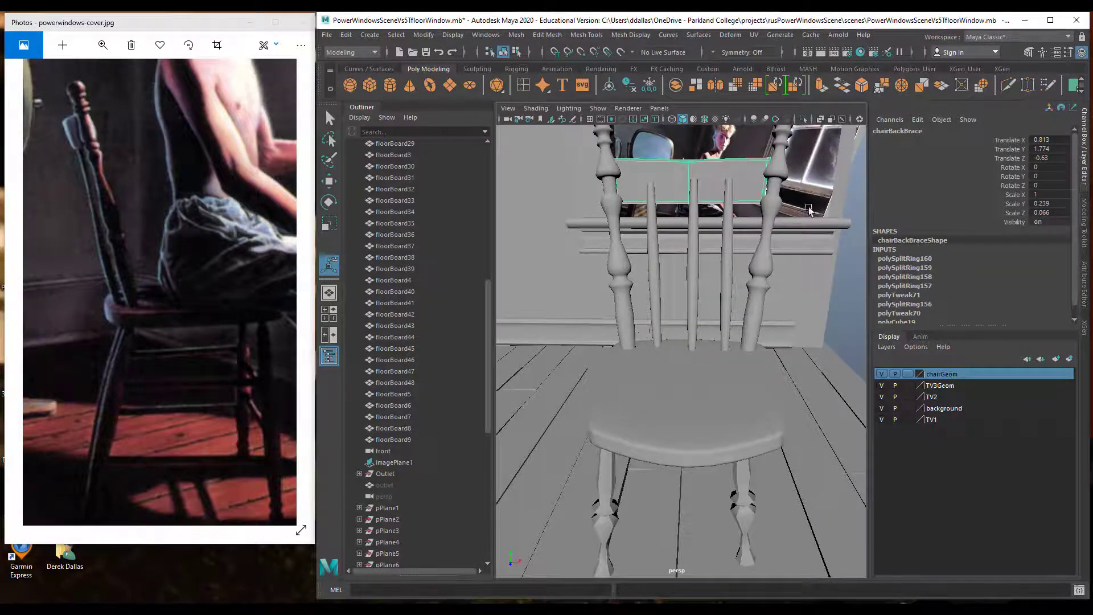
{"action": "key", "text": "g"}
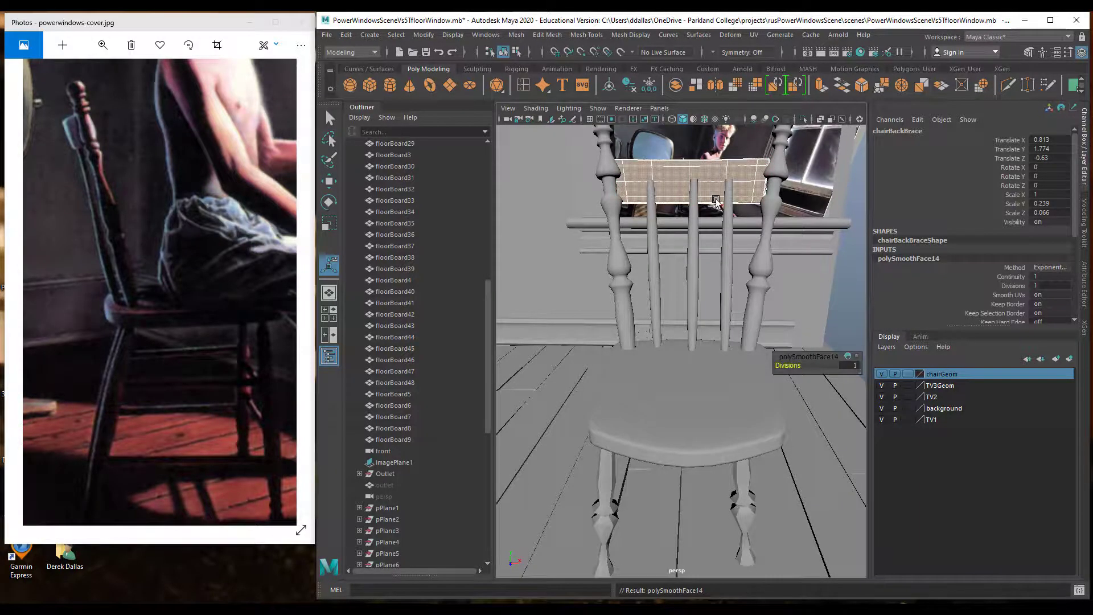
Move the middle back spindle, chairLeg4, backward toward the brace to about Z -0.458.
{"action": "left_click_drag", "start_coordinate": [714, 197], "coordinate": [623, 224], "text": "alt"}
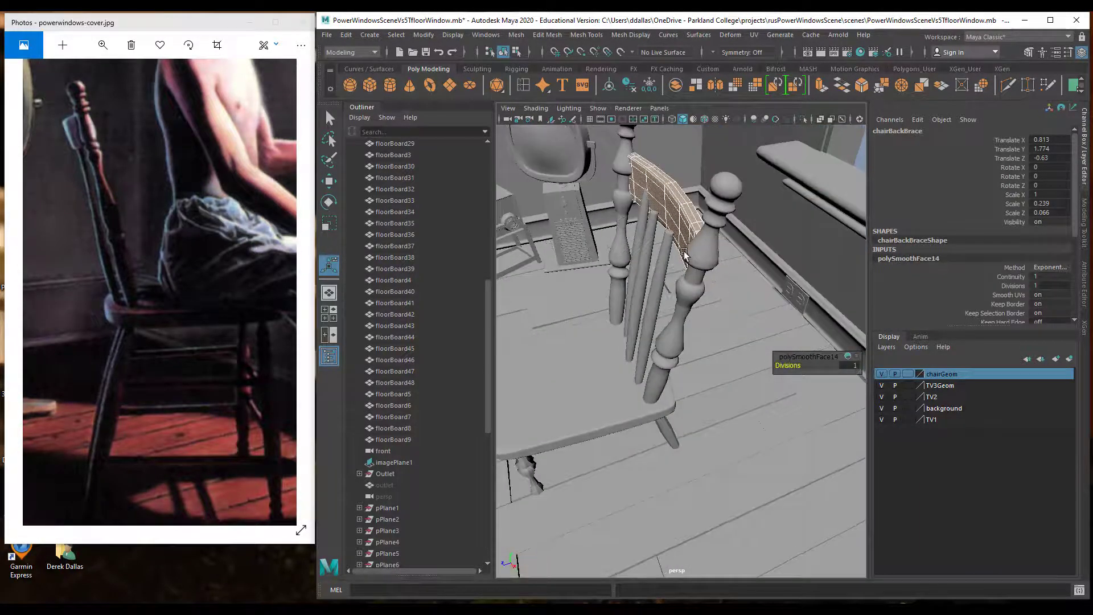
{"action": "left_click", "coordinate": [649, 235]}
{"action": "key", "text": "w"}
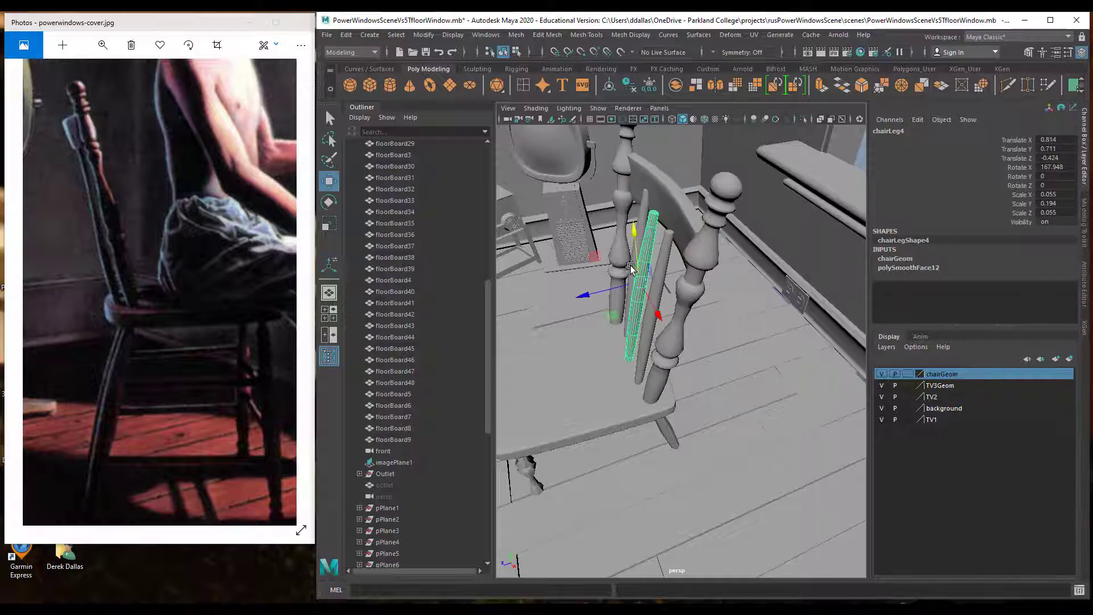
{"action": "left_click_drag", "start_coordinate": [586, 293], "coordinate": [591, 296]}
Examine the chair from a distance against the full room, checking it relative to WindowBase.
{"action": "left_click_drag", "start_coordinate": [676, 270], "coordinate": [778, 281], "text": "alt"}
{"action": "right_click_drag", "start_coordinate": [778, 282], "coordinate": [585, 252], "text": "alt"}
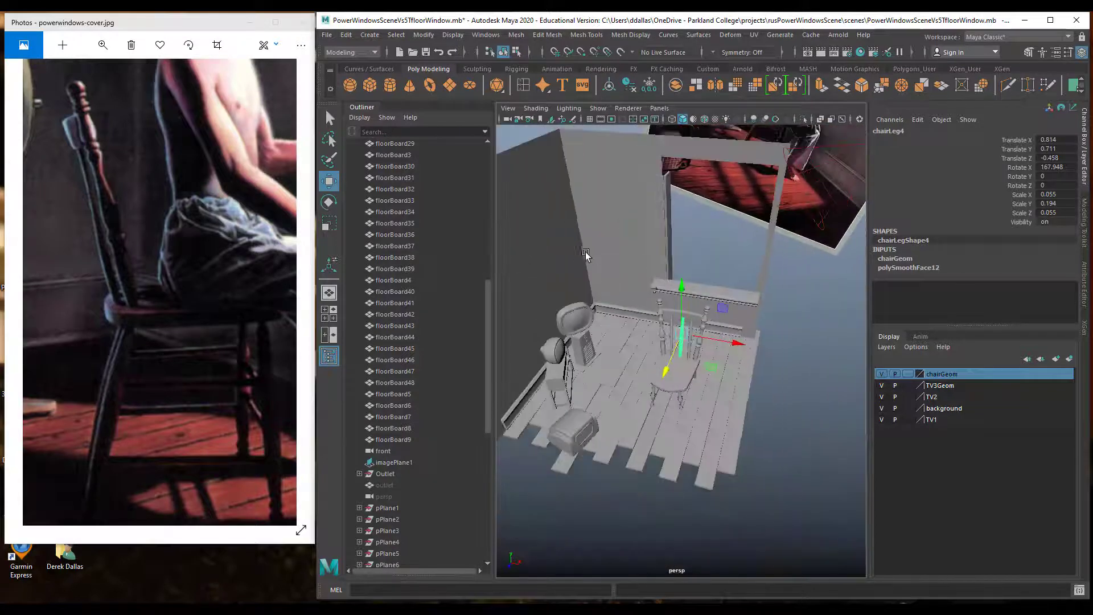
{"action": "left_click_drag", "start_coordinate": [673, 288], "coordinate": [716, 283], "text": "alt"}
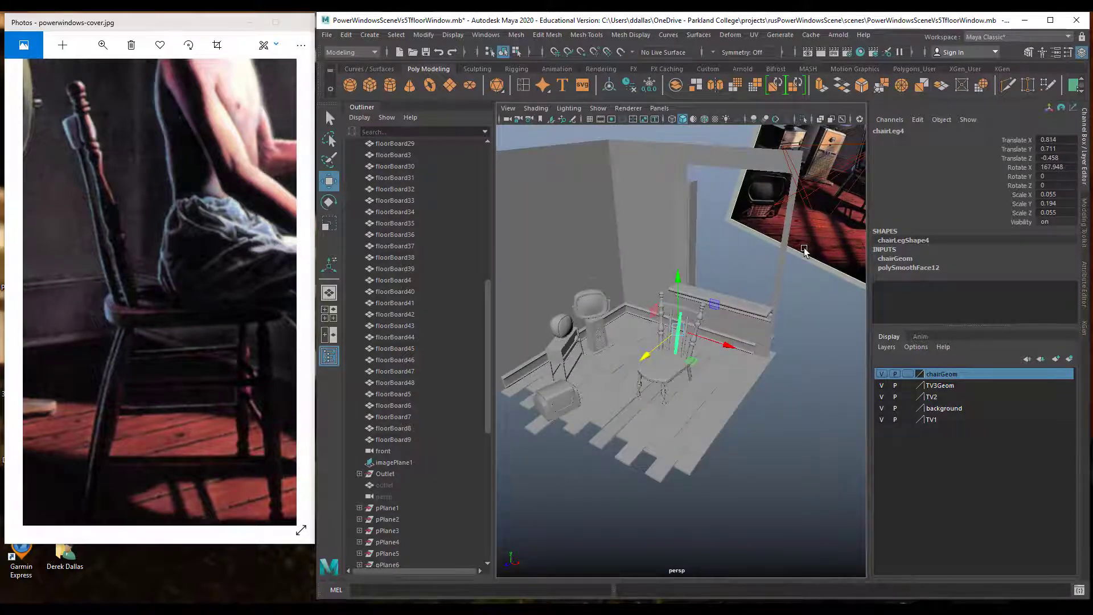
{"action": "left_click", "coordinate": [767, 317]}
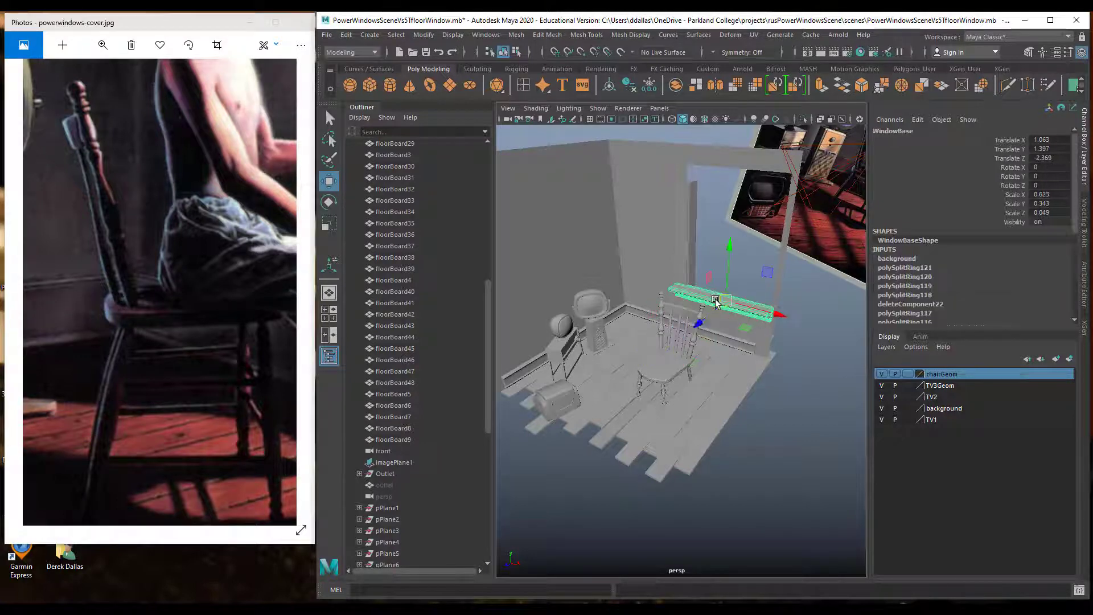
{"action": "left_click_drag", "start_coordinate": [735, 373], "coordinate": [687, 373], "text": "alt"}
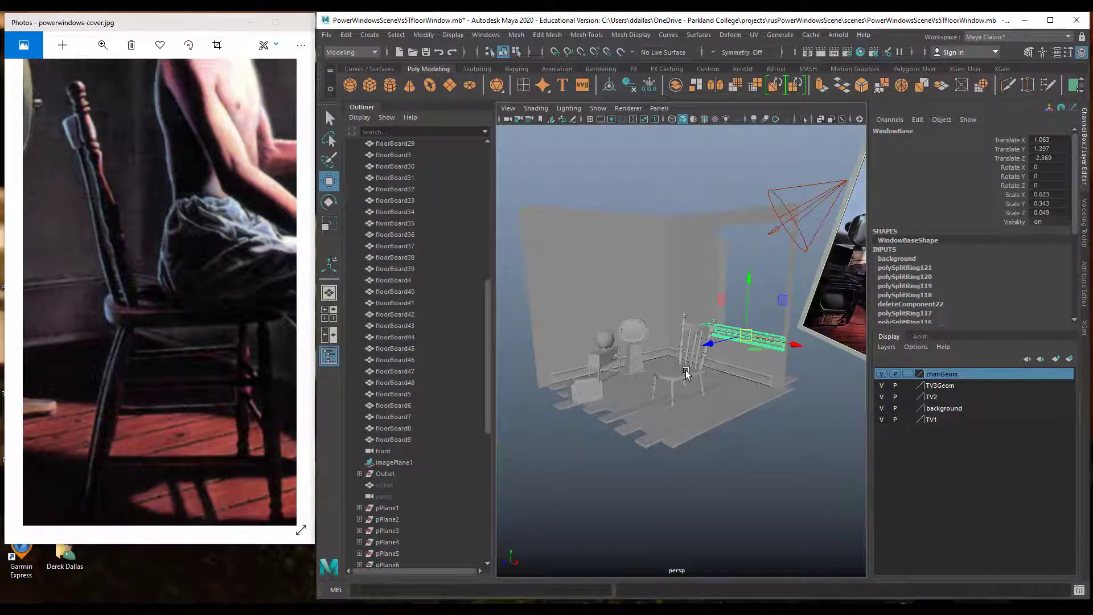
Smooth both turned front legs of the chair with 1 division.
{"action": "left_click_drag", "start_coordinate": [686, 373], "coordinate": [690, 379], "text": "alt"}
{"action": "right_click_drag", "start_coordinate": [691, 380], "coordinate": [791, 382], "text": "alt"}
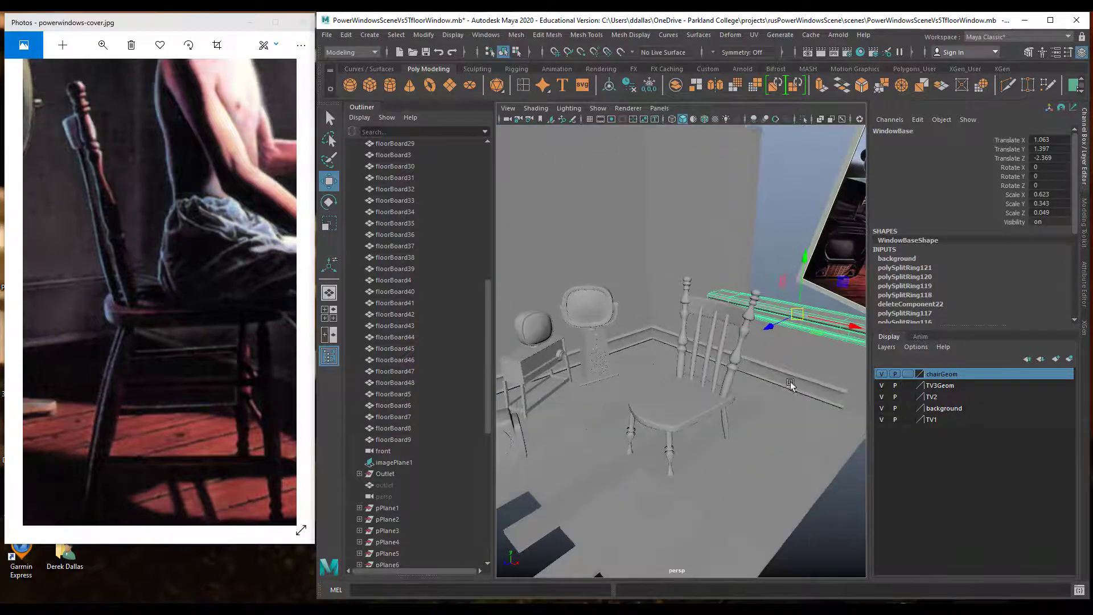
{"action": "left_click", "coordinate": [629, 434]}
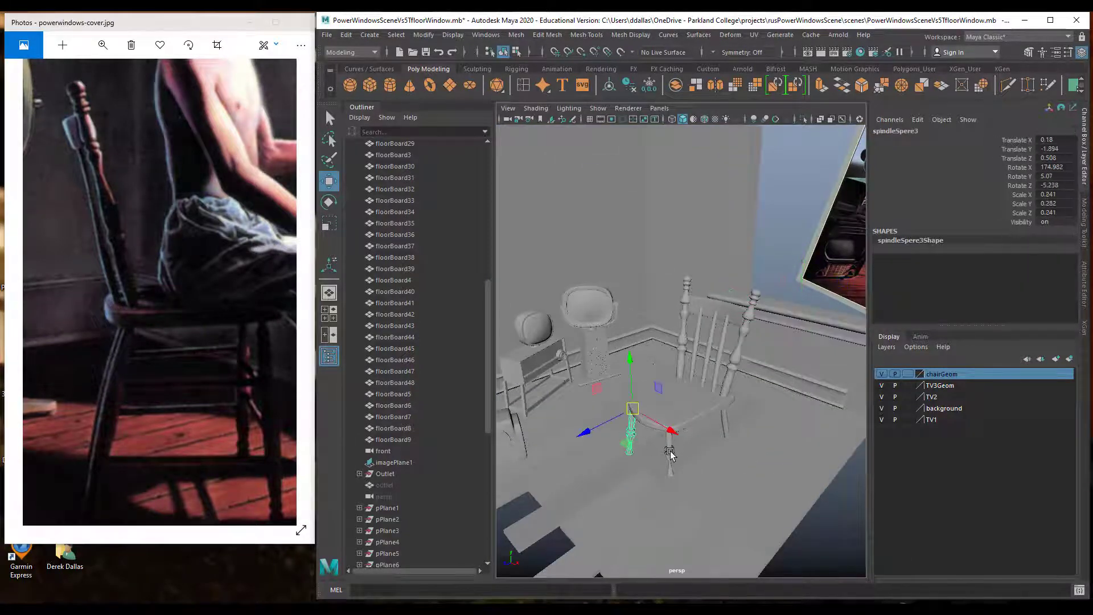
{"action": "left_click", "coordinate": [671, 451], "text": "shift"}
{"action": "key", "text": "g"}
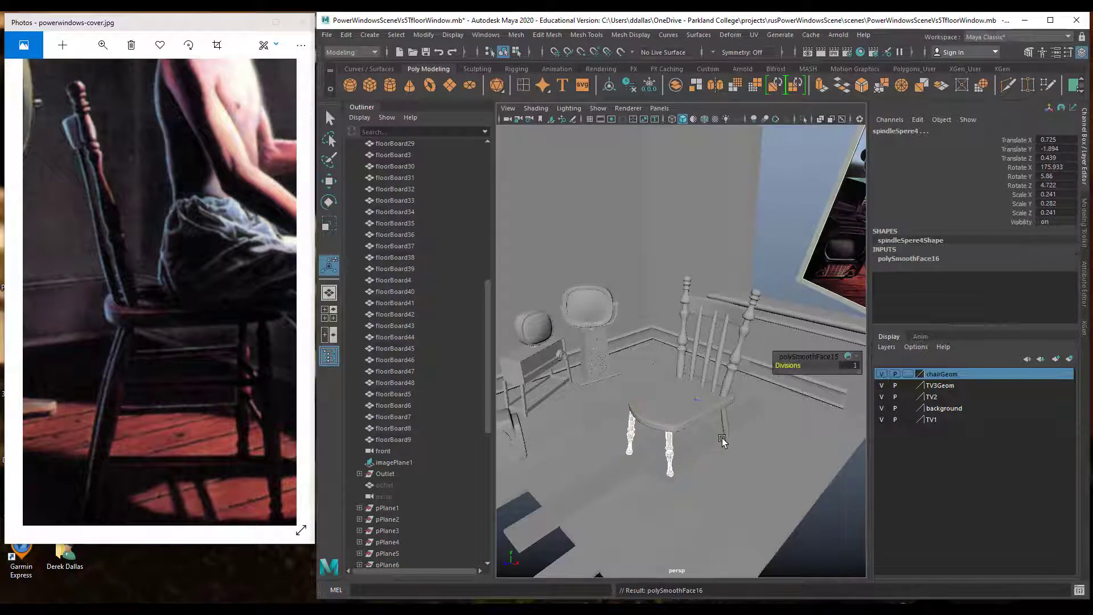
Smooth the two plain rear legs, chairLeg2 and chairLeg1, with 1 division each.
{"action": "left_click", "coordinate": [726, 425]}
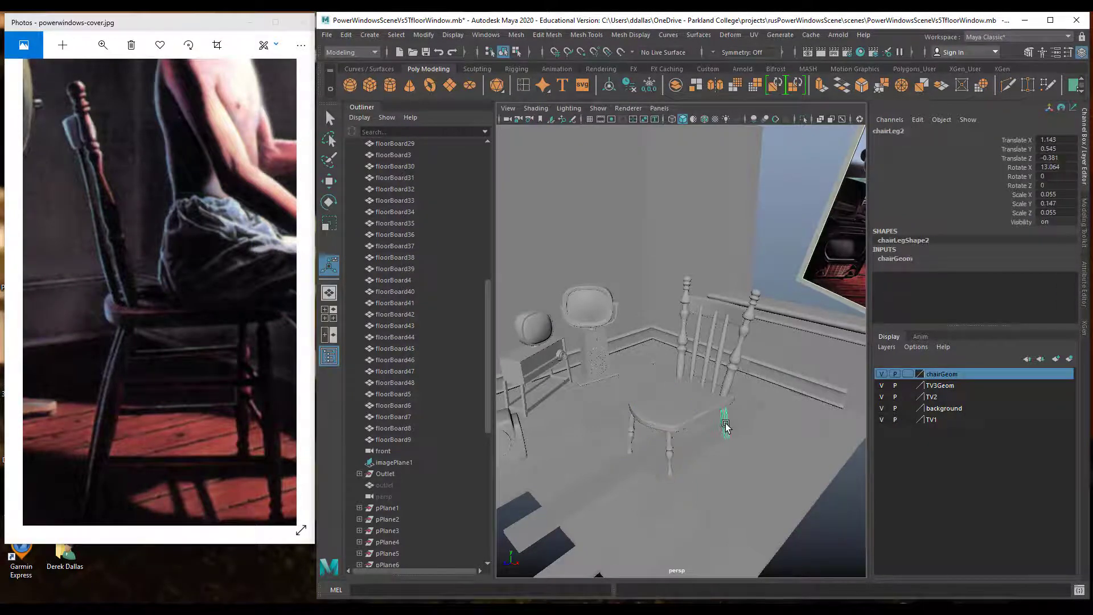
{"action": "key", "text": "g"}
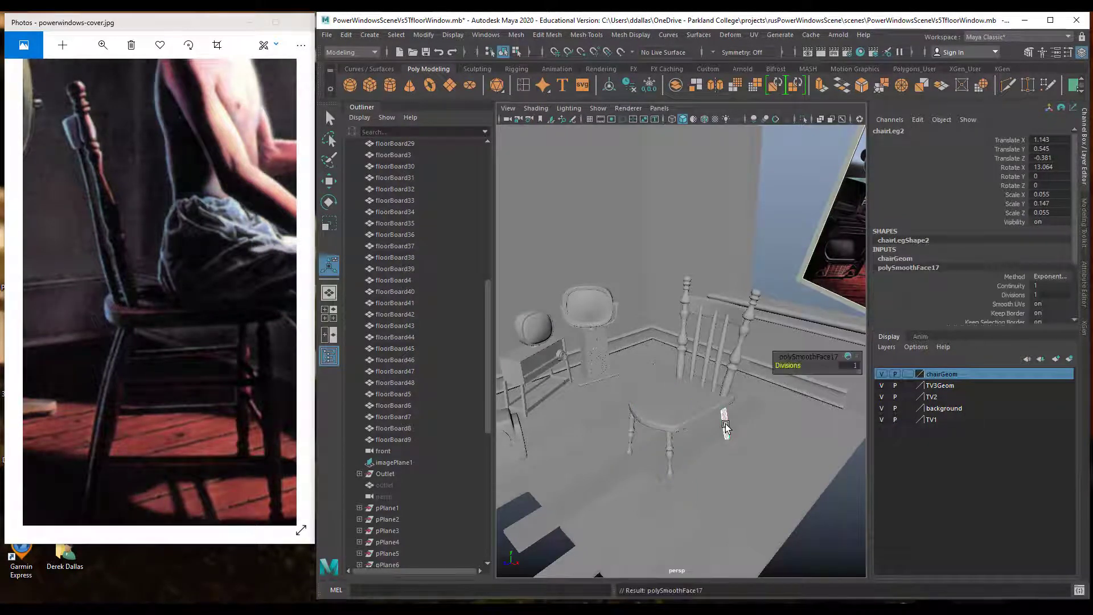
{"action": "left_click_drag", "start_coordinate": [726, 422], "coordinate": [689, 401], "text": "alt"}
{"action": "left_click", "coordinate": [690, 409]}
{"action": "key", "text": "g"}
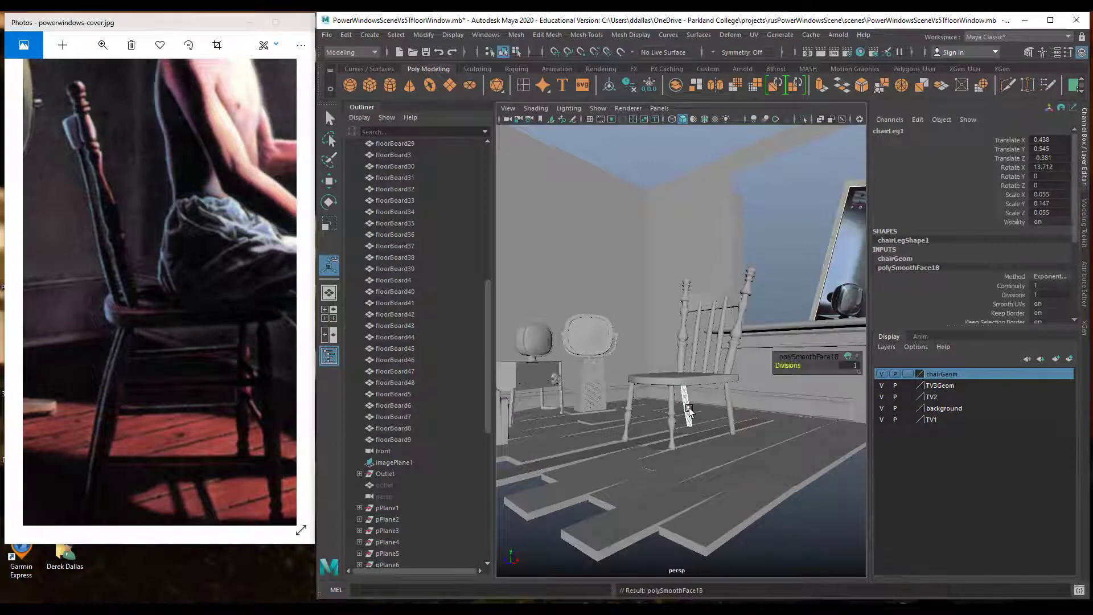
Group all the chair parts together: the four legs, seat, corner spindles, thin back spindles and back brace.
{"action": "left_click", "coordinate": [632, 409]}
{"action": "left_click", "coordinate": [674, 405], "text": "shift"}
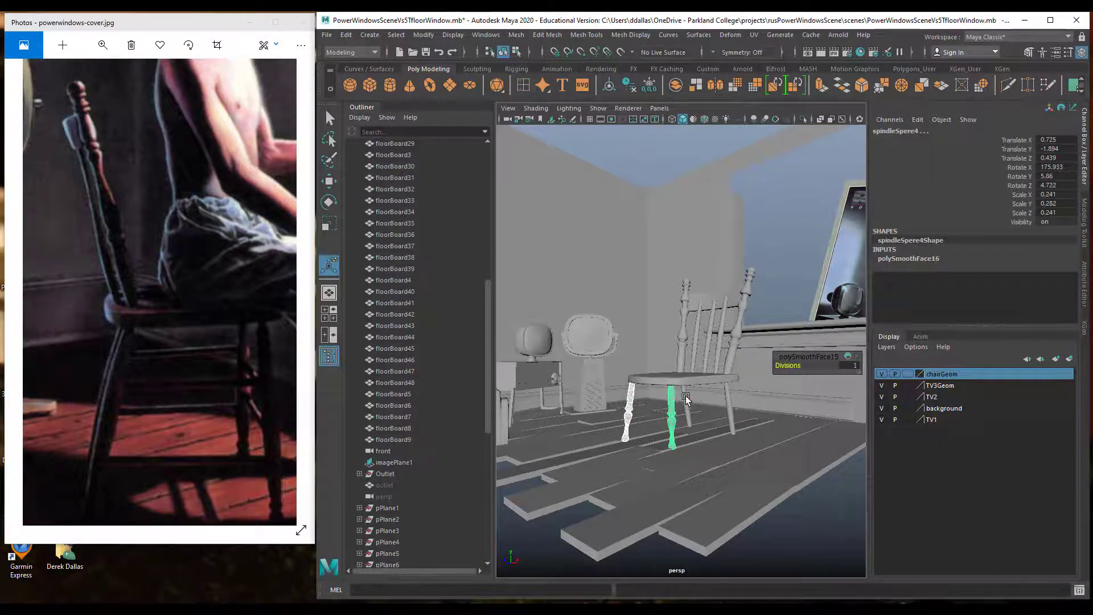
{"action": "left_click", "coordinate": [686, 398], "text": "shift"}
{"action": "left_click", "coordinate": [730, 405], "text": "shift"}
{"action": "left_click", "coordinate": [701, 377], "text": "shift"}
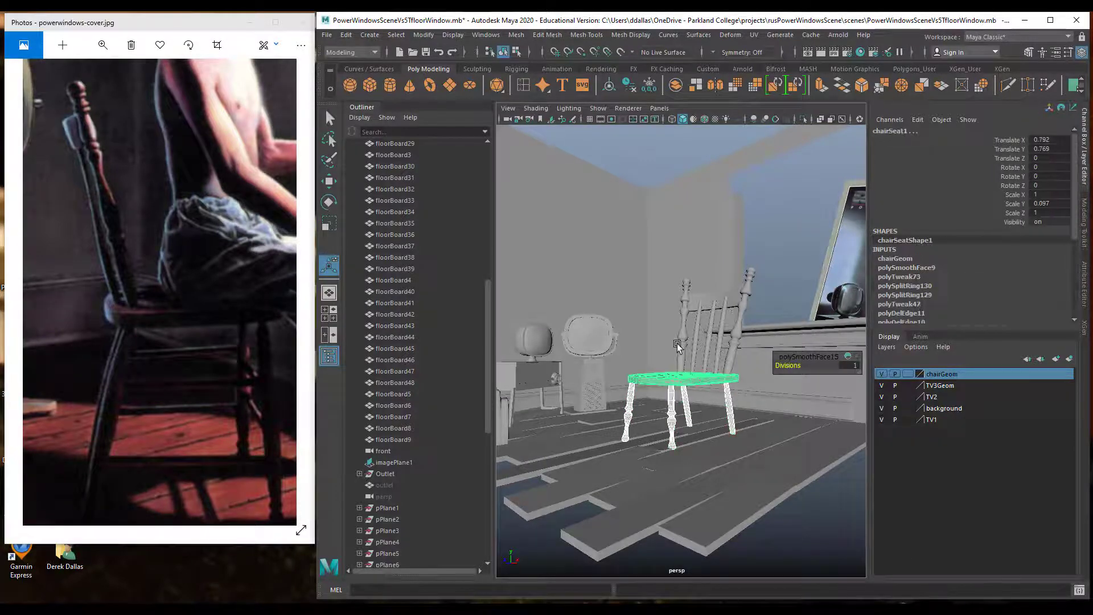
{"action": "left_click", "coordinate": [693, 341]}
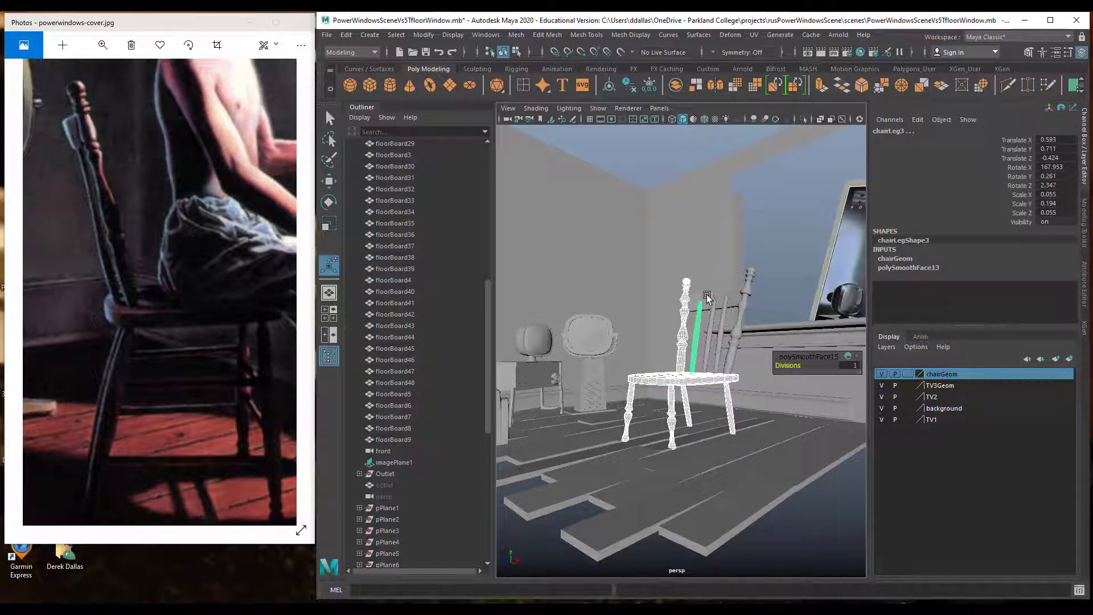
{"action": "left_click", "coordinate": [707, 298]}
{"action": "left_click", "coordinate": [712, 322]}
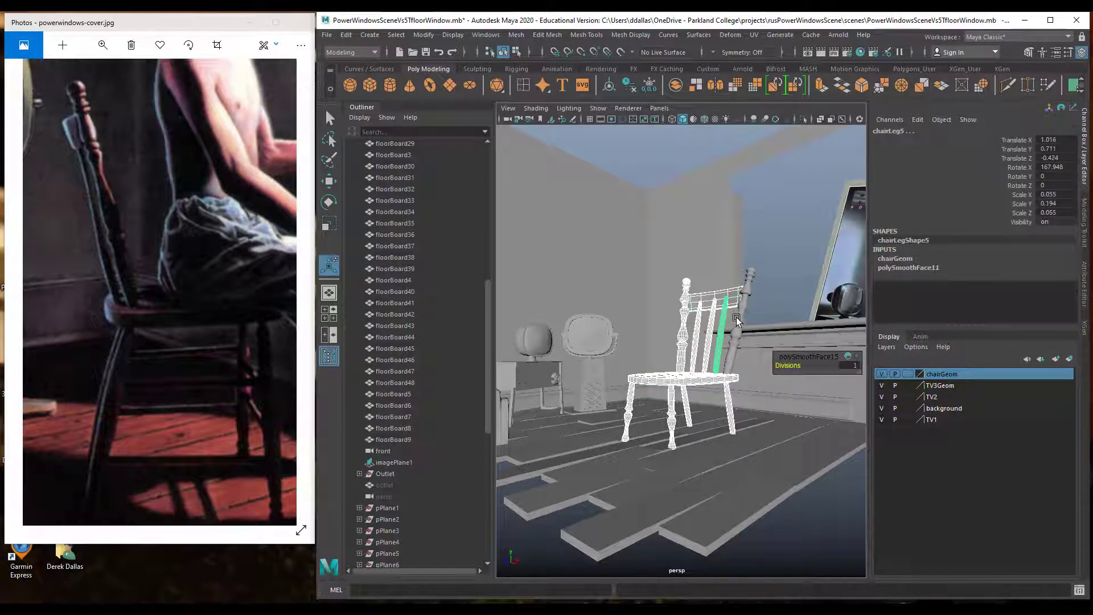
{"action": "left_click", "coordinate": [740, 319]}
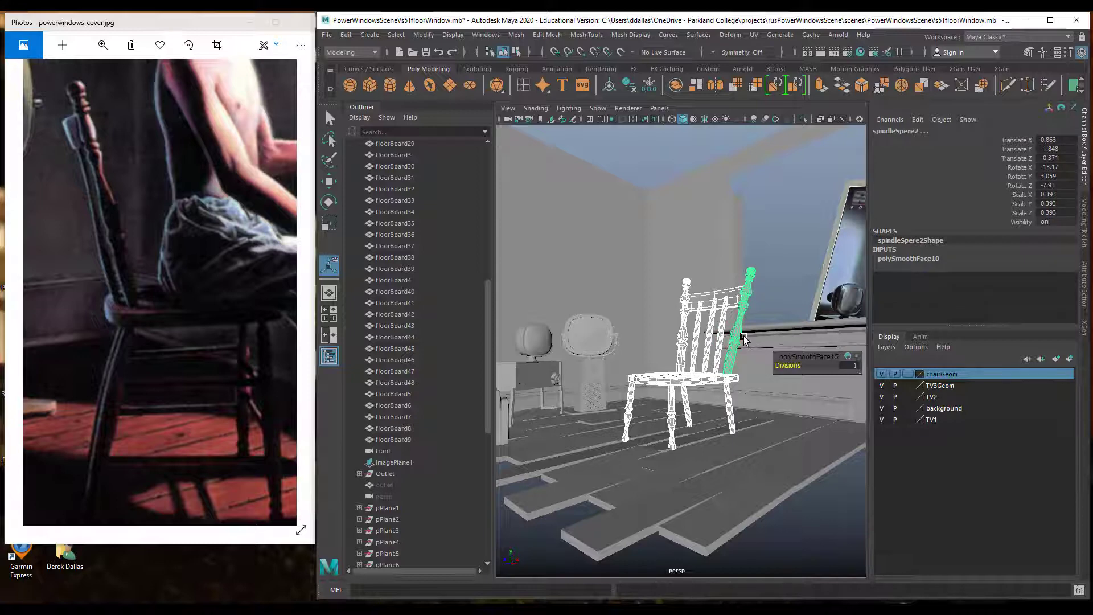
{"action": "key", "text": "ctrl+g"}
Rename the new chair group as chairGroup.
{"action": "left_click", "coordinate": [893, 132]}
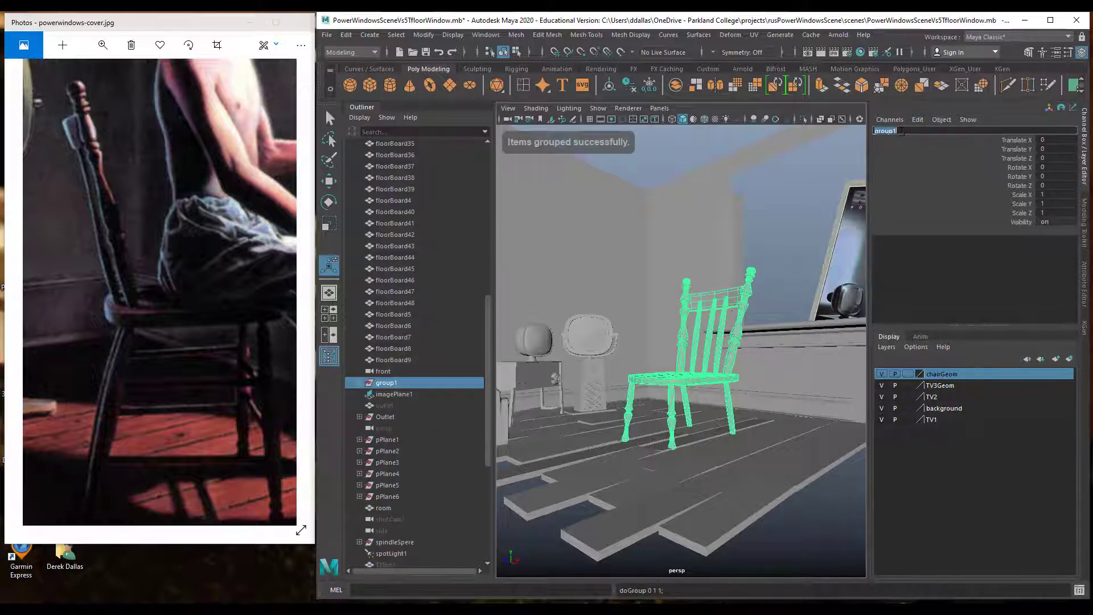
{"action": "type", "text": "chairG"}
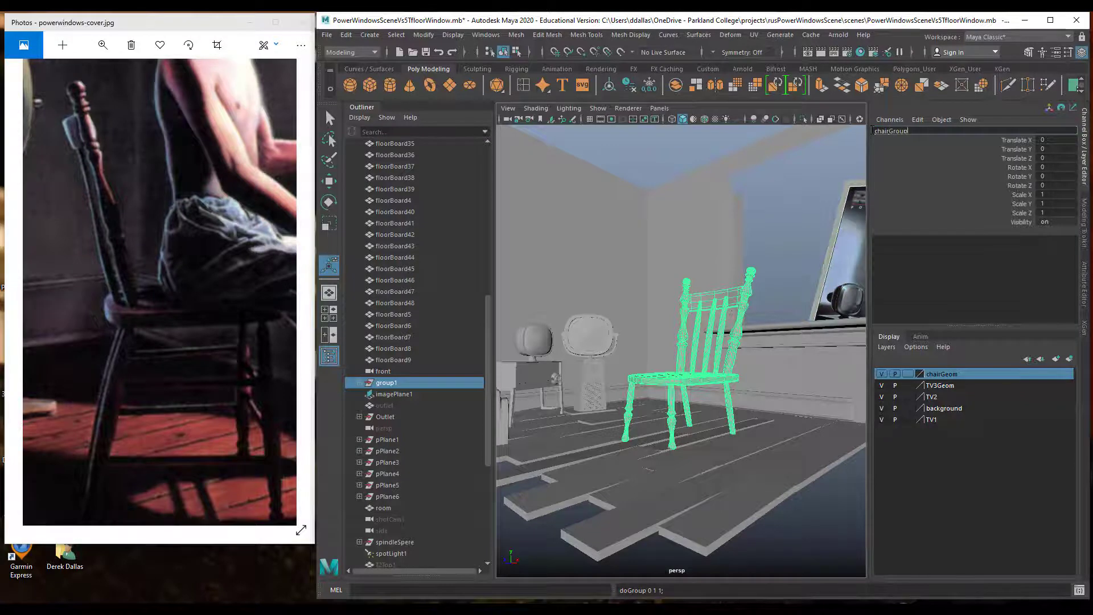
{"action": "key", "text": "Return"}
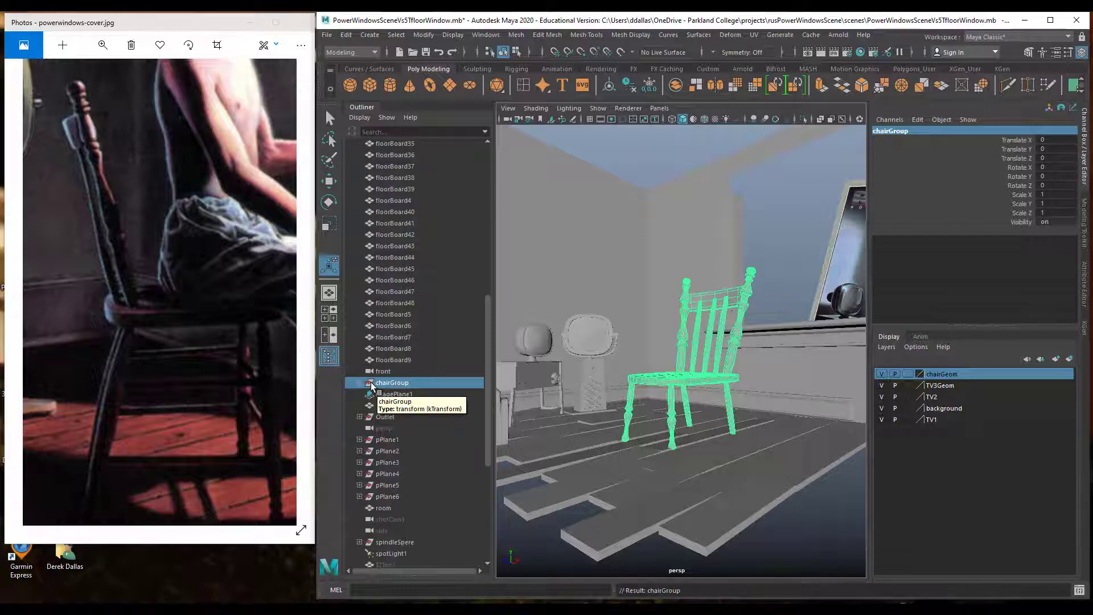
Center the pivot of chairGroup on the chair.
{"action": "key", "text": "e"}
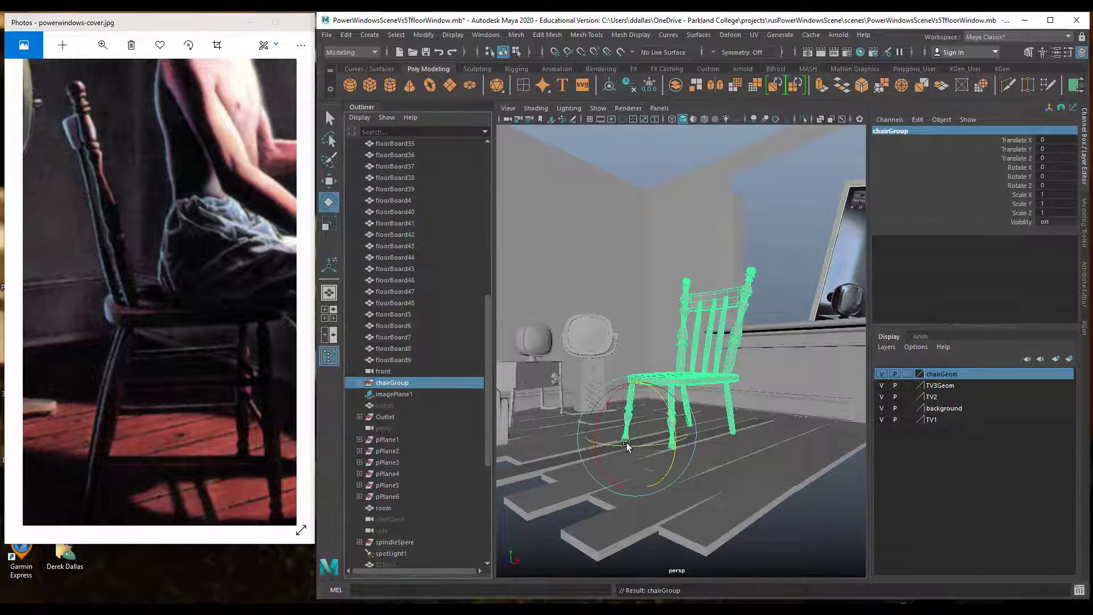
{"action": "left_click", "coordinate": [424, 35]}
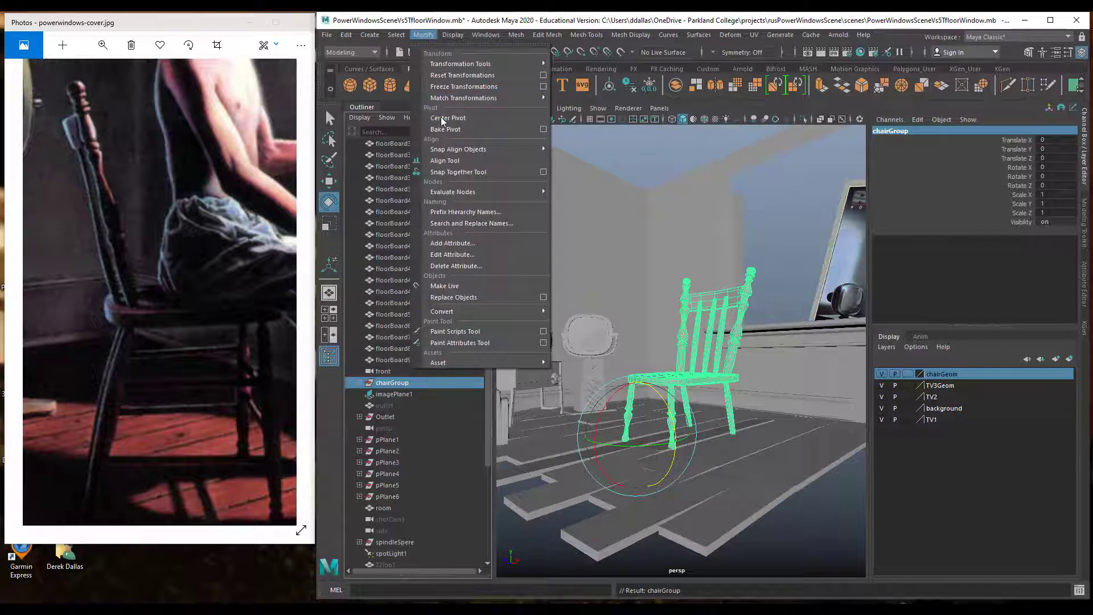
{"action": "left_click", "coordinate": [456, 118]}
Rotate chairGroup to about 177° in Y and raise it to about 0.254 in Y.
{"action": "left_click_drag", "start_coordinate": [670, 369], "coordinate": [698, 366]}
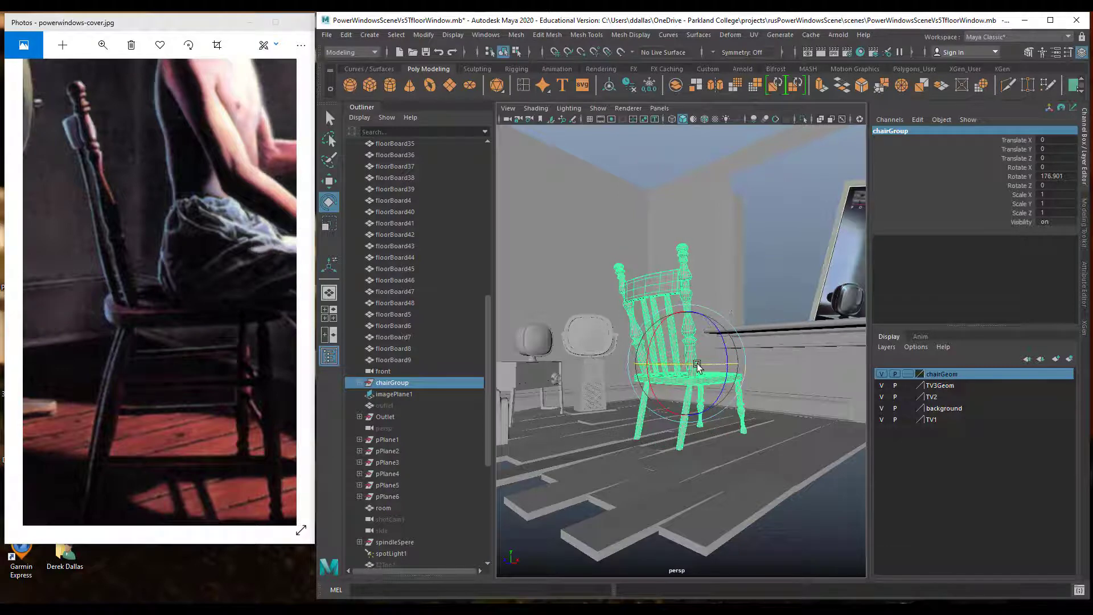
{"action": "key", "text": "w"}
{"action": "mouse_move", "coordinate": [691, 315]}
{"action": "left_mouse_down"}
{"action": "mouse_move", "coordinate": [689, 285]}
{"action": "mouse_move", "coordinate": [687, 298]}
{"action": "left_mouse_up"}
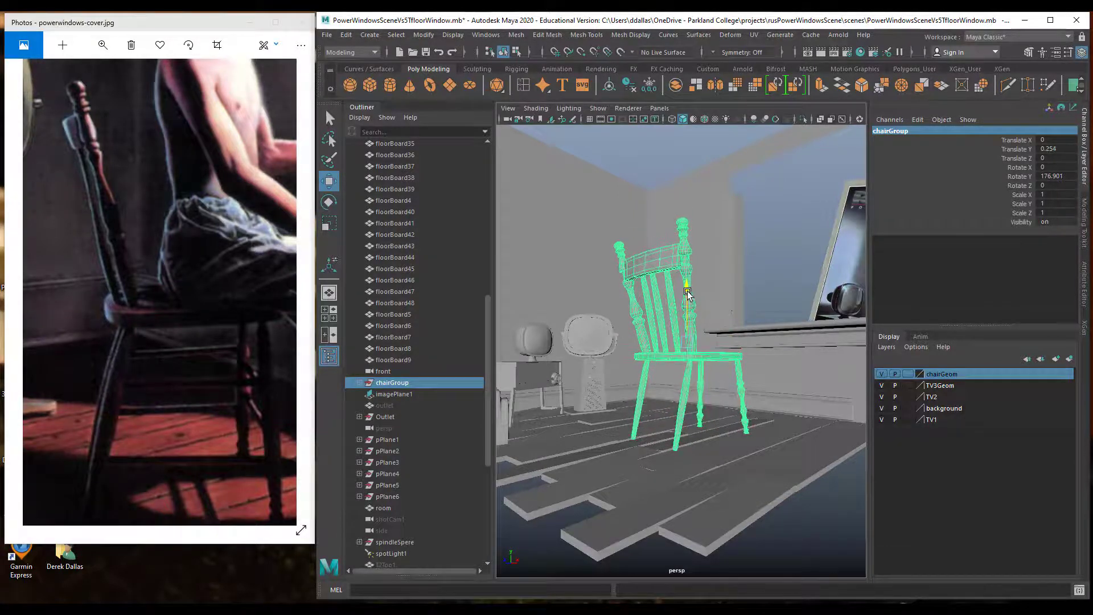
Switch the enlarged viewport to look through the shotCam1 camera.
{"action": "key", "text": "space"}
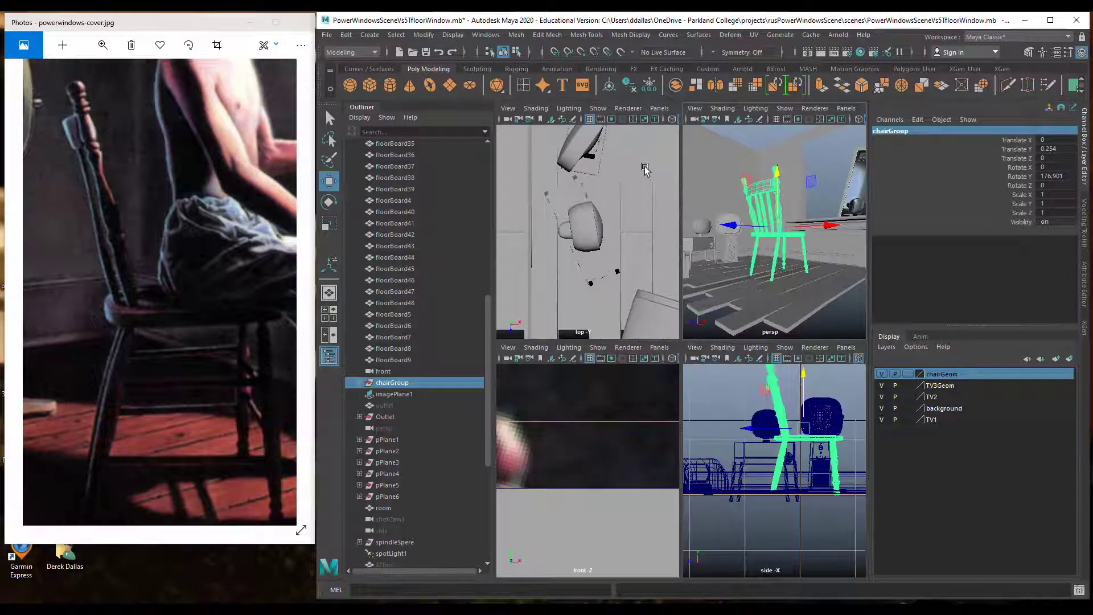
{"action": "key", "text": "space"}
{"action": "left_click", "coordinate": [660, 108]}
{"action": "mouse_move", "coordinate": [675, 120]}
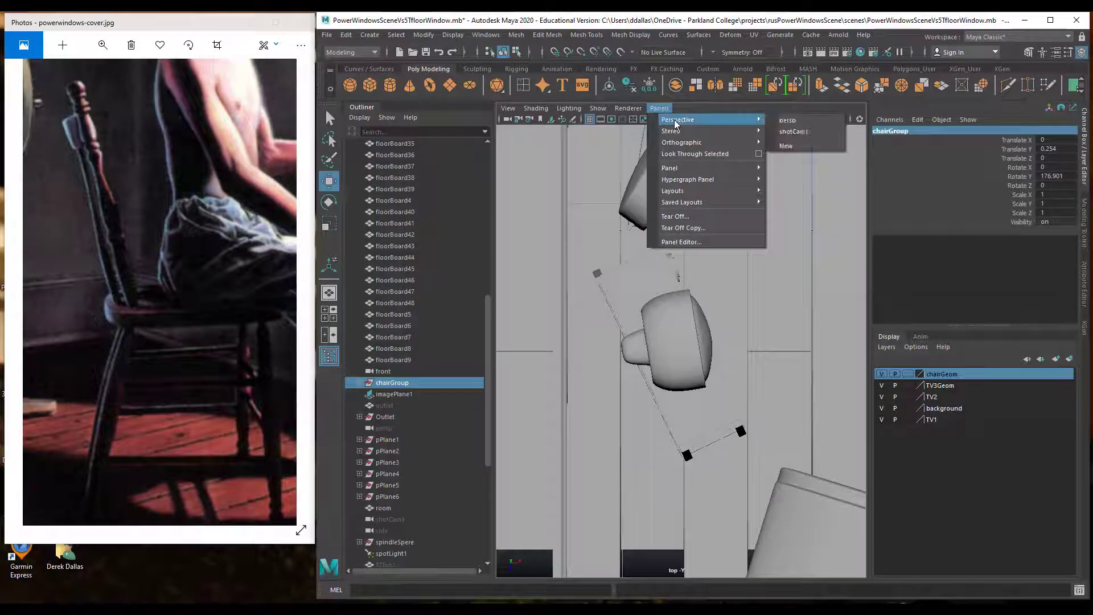
{"action": "left_click", "coordinate": [793, 132]}
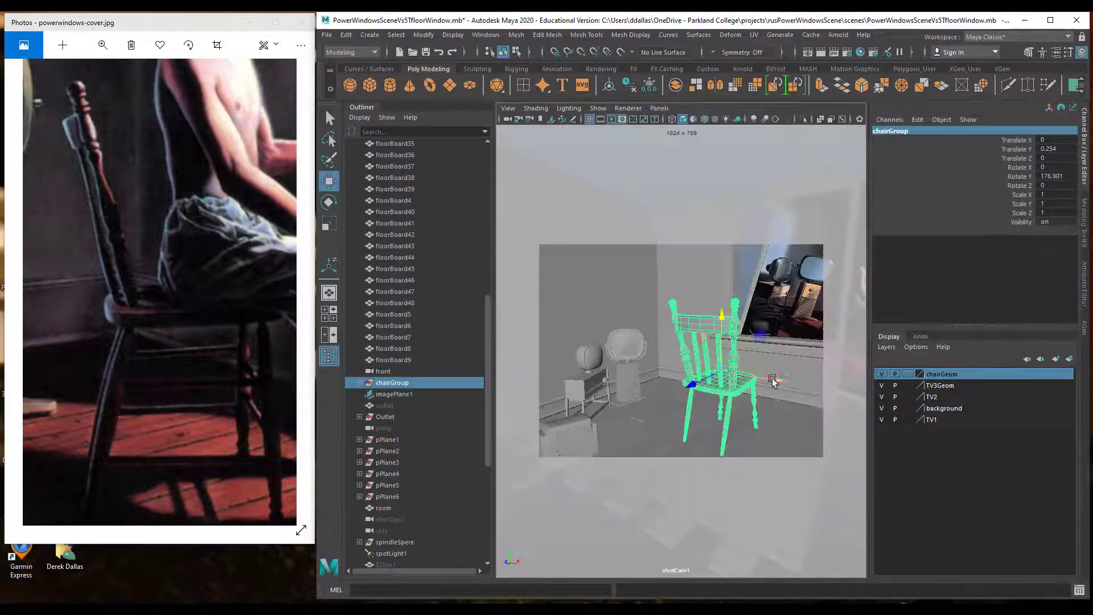
Rotate chairGroup to about 140.6° in Y and scale it uniformly to about 0.633.
{"action": "key", "text": "e"}
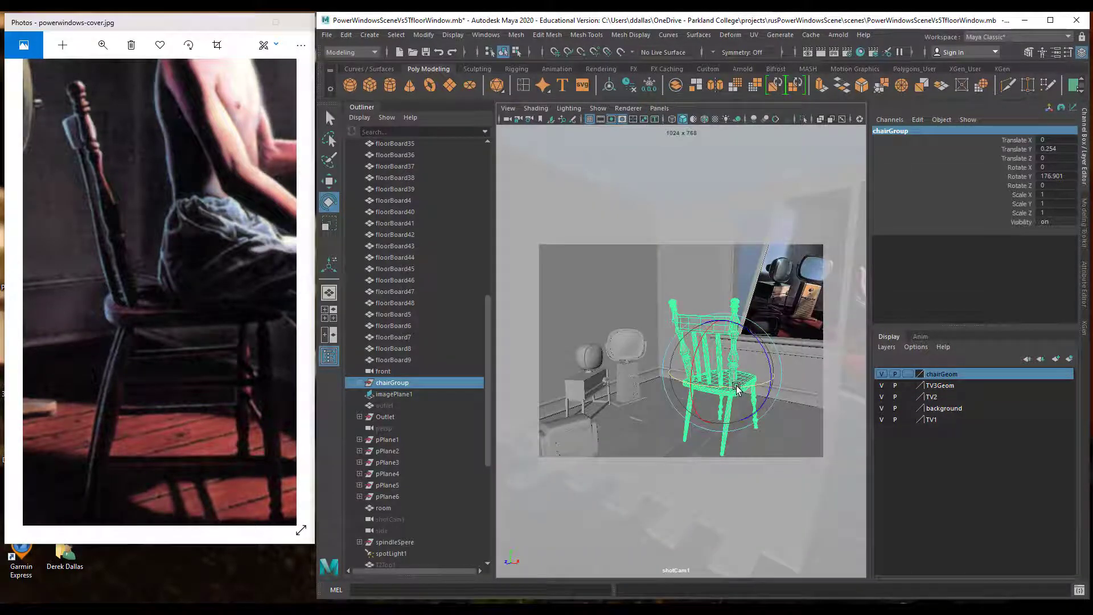
{"action": "left_click_drag", "start_coordinate": [736, 385], "coordinate": [682, 371]}
{"action": "key", "text": "r"}
{"action": "key", "text": "w"}
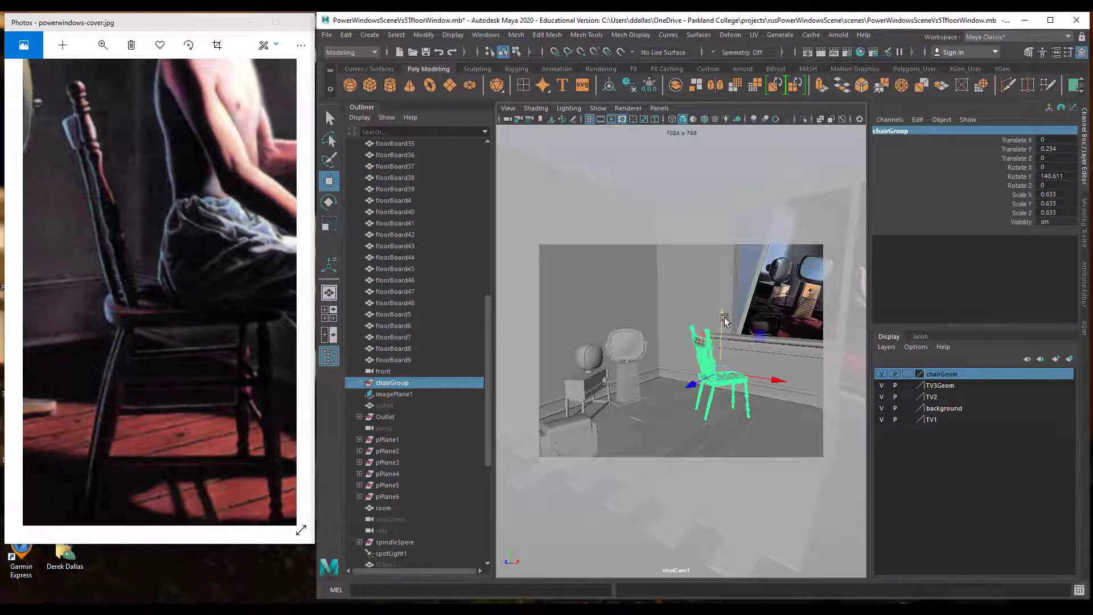
Move chairGroup to about -0.936 in X, -0.144 in Y and -0.181 in Z.
{"action": "left_click_drag", "start_coordinate": [724, 317], "coordinate": [722, 343]}
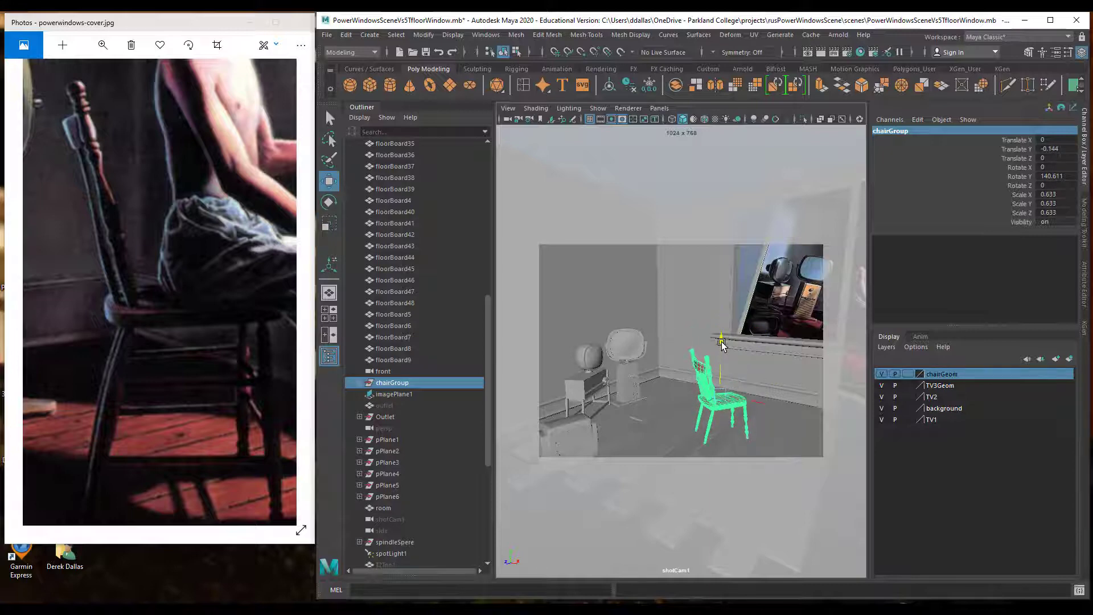
{"action": "left_click_drag", "start_coordinate": [775, 407], "coordinate": [721, 398]}
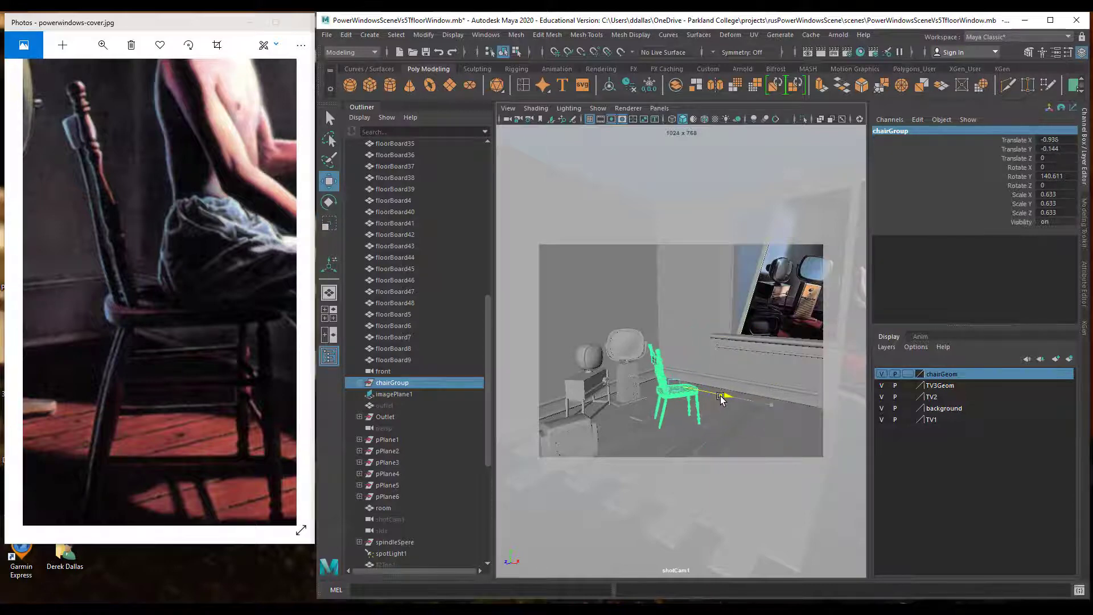
{"action": "left_click_drag", "start_coordinate": [637, 402], "coordinate": [643, 398]}
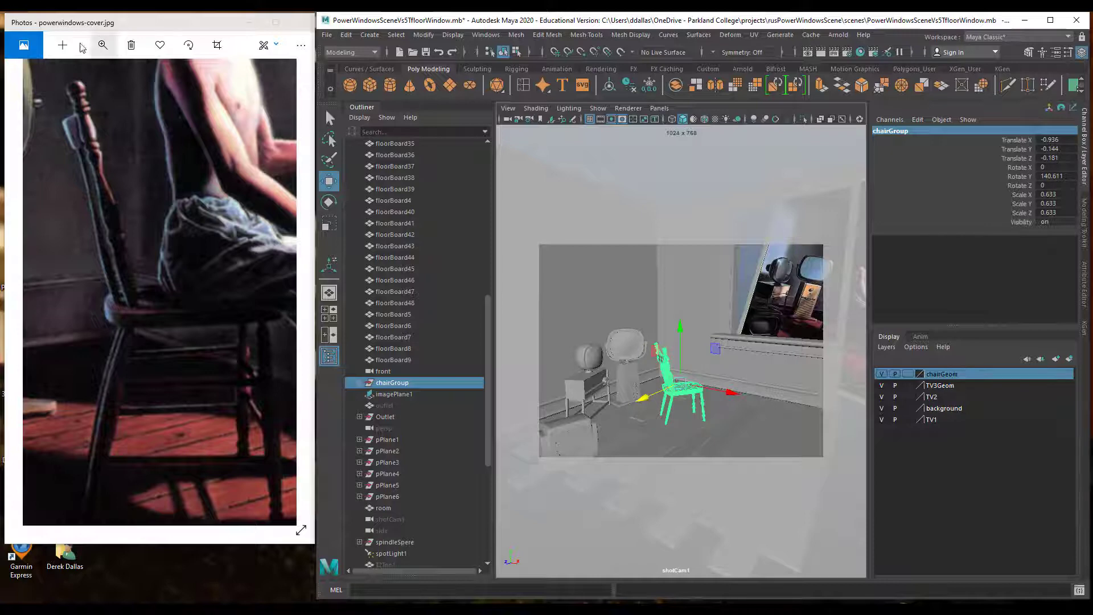
Zoom the reference out to the whole picture and shift chairGroup to about -1.065 in X and -0.635 in Z.
{"action": "left_click", "coordinate": [102, 45]}
{"action": "left_click_drag", "start_coordinate": [77, 75], "coordinate": [49, 75]}
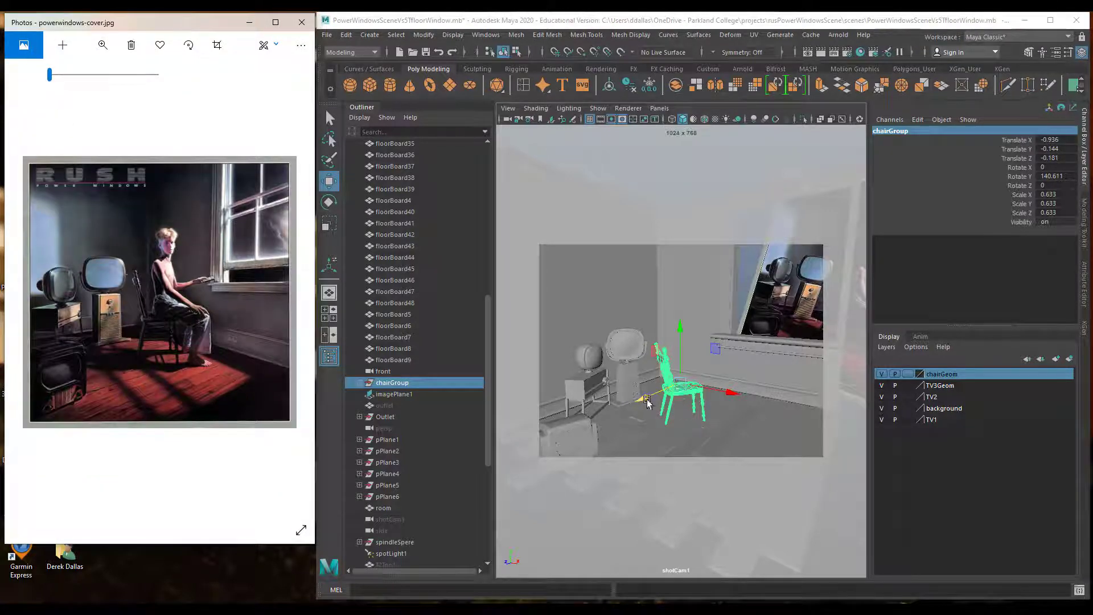
{"action": "left_click_drag", "start_coordinate": [643, 399], "coordinate": [667, 393]}
{"action": "left_click_drag", "start_coordinate": [749, 388], "coordinate": [740, 387]}
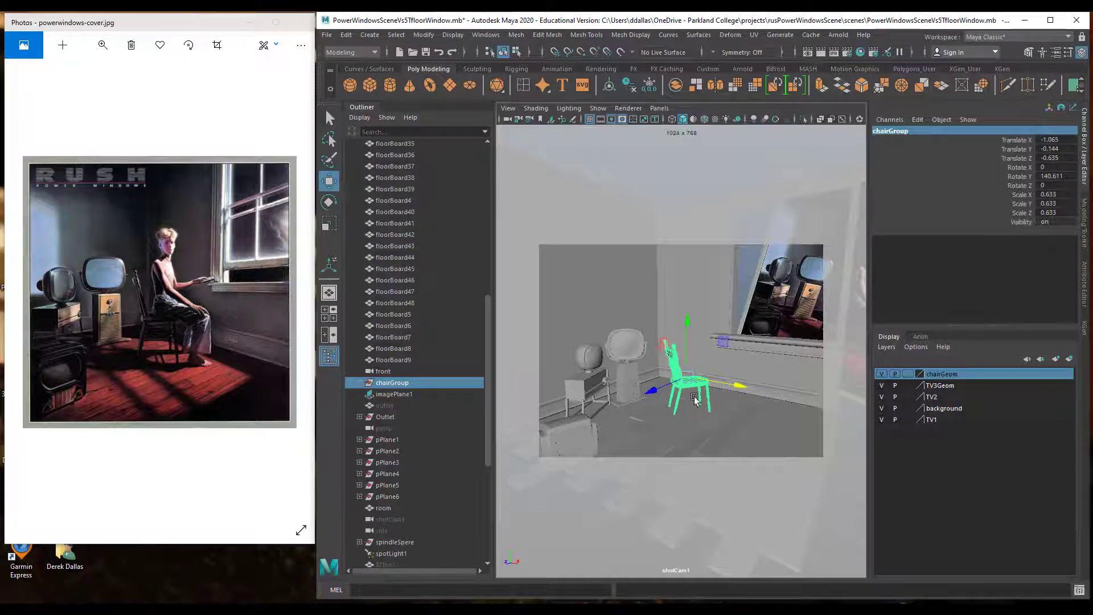
Scale chairGroup uniformly to about 0.72 and raise it to about -0.064 in Y.
{"action": "key", "text": "r"}
{"action": "left_click_drag", "start_coordinate": [698, 378], "coordinate": [700, 380]}
{"action": "key", "text": "w"}
{"action": "mouse_move", "coordinate": [690, 326]}
{"action": "left_mouse_down"}
{"action": "mouse_move", "coordinate": [691, 306]}
{"action": "mouse_move", "coordinate": [693, 323]}
{"action": "left_mouse_up"}
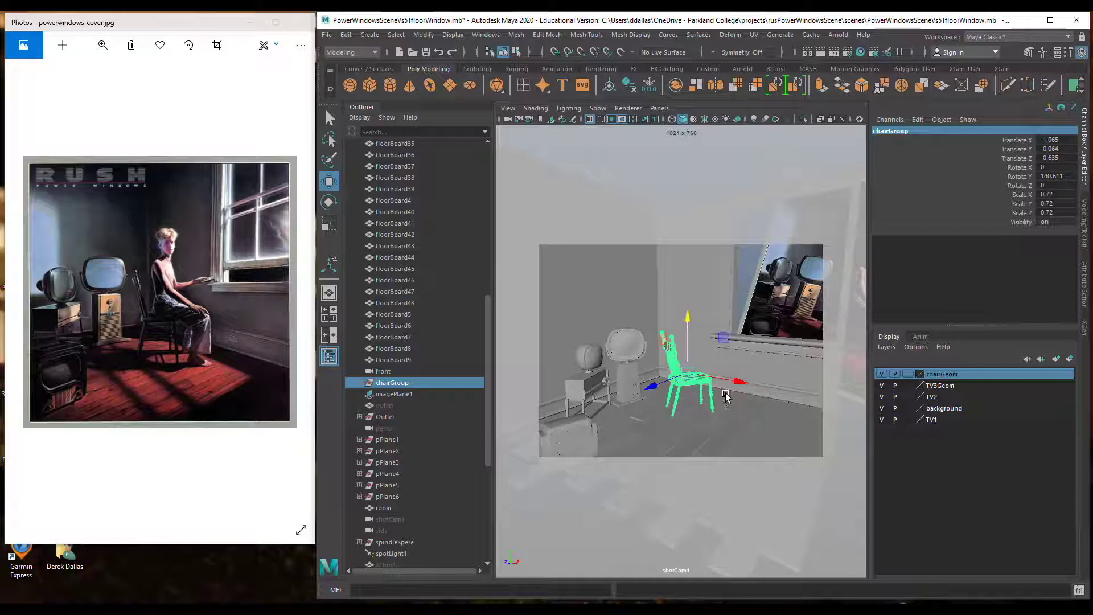
Switch the enlarged viewport to the perspective view and raise chairGroup to about -0.021 in Y.
{"action": "key", "text": "space"}
{"action": "key", "text": "space"}
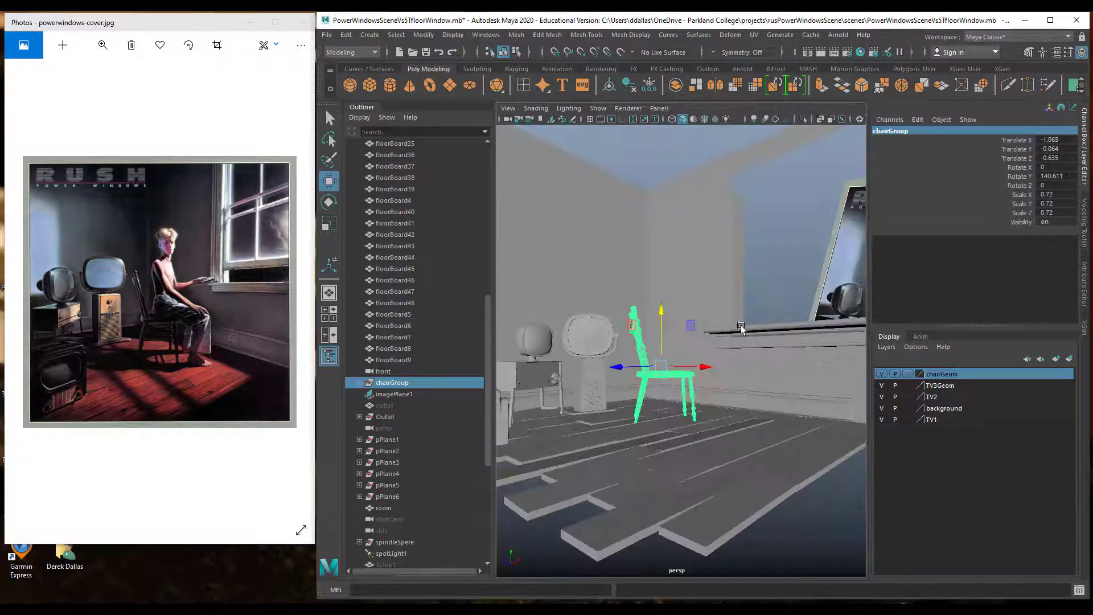
{"action": "left_click_drag", "start_coordinate": [740, 326], "coordinate": [667, 332], "text": "alt"}
{"action": "left_click_drag", "start_coordinate": [695, 380], "coordinate": [691, 403], "text": "alt"}
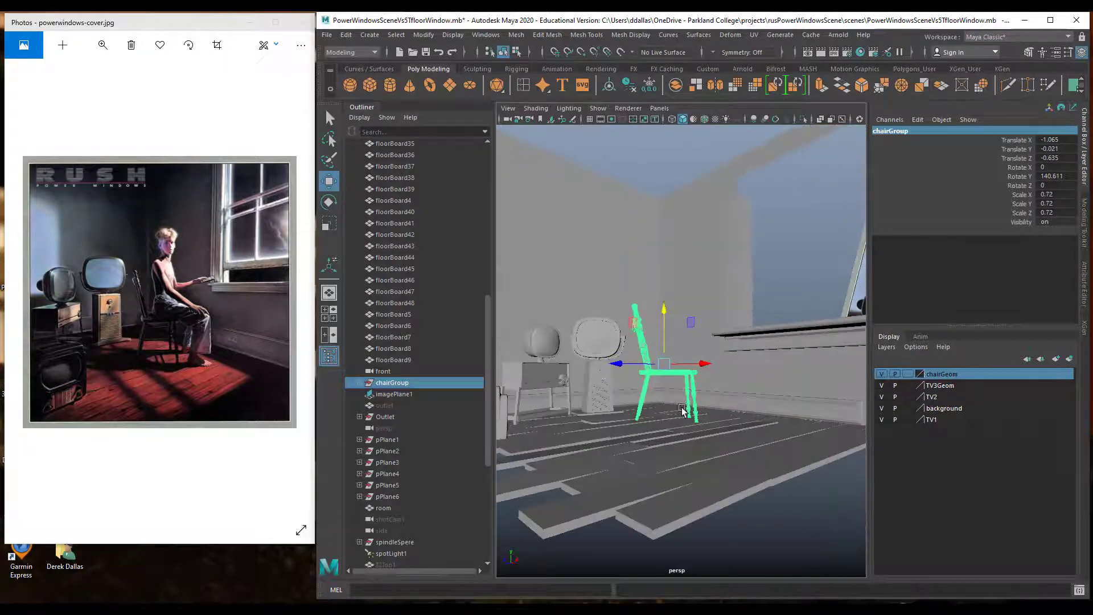
Select the two rear chair legs, chairLeg1 and chairLeg2, and adjust their scale slightly along their length.
{"action": "scroll", "coordinate": [690, 413], "scroll_direction": "up", "scroll_amount": 5}
{"action": "middle_click_drag", "start_coordinate": [693, 418], "coordinate": [742, 402], "text": "alt"}
{"action": "left_click_drag", "start_coordinate": [699, 407], "coordinate": [661, 407], "text": "alt"}
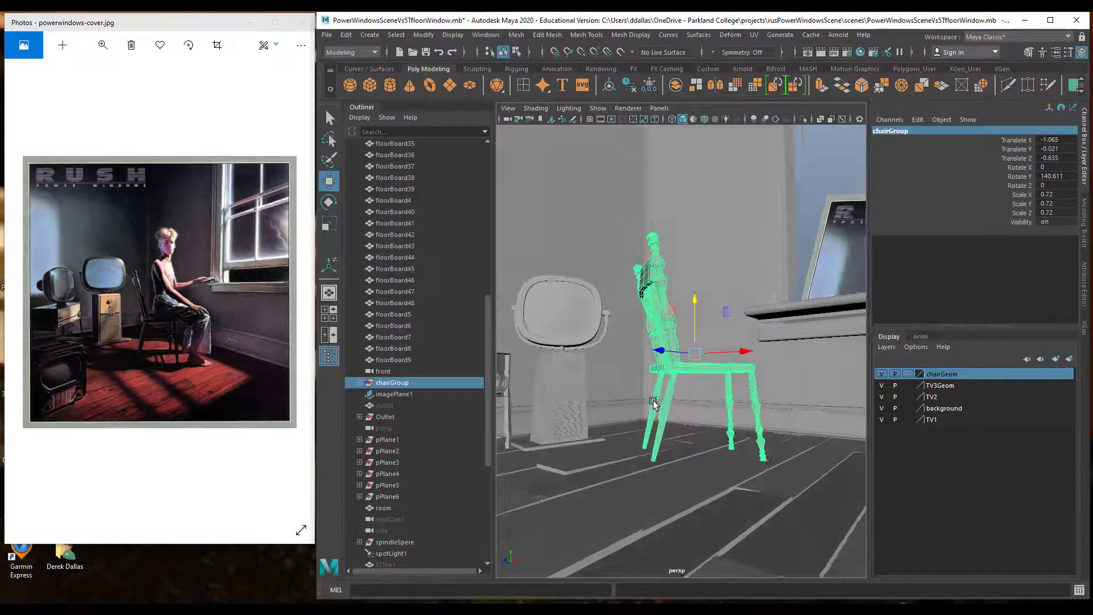
{"action": "left_click", "coordinate": [662, 405]}
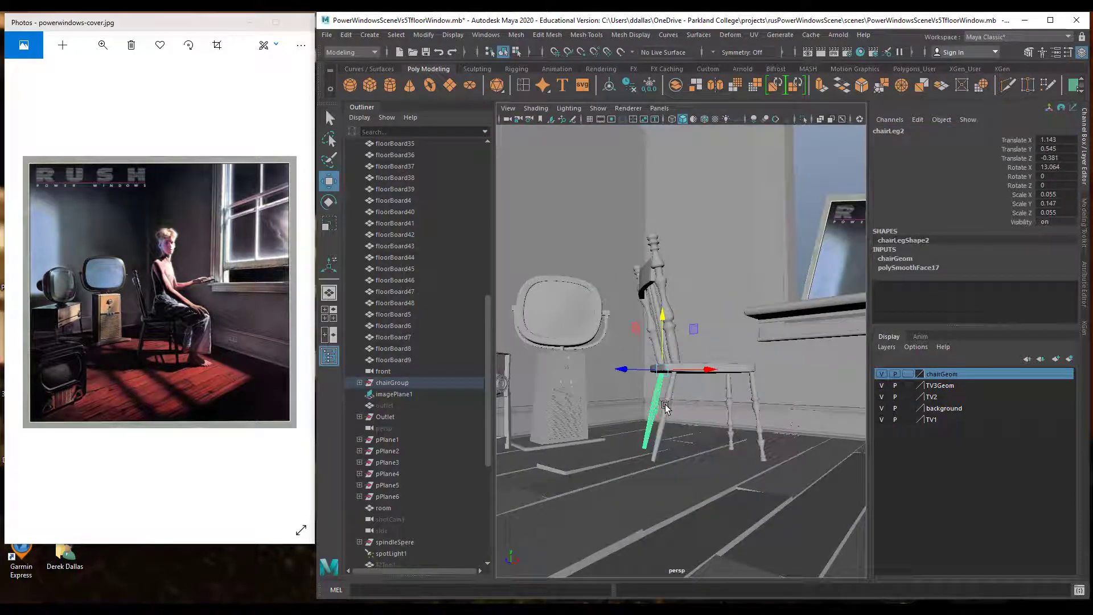
{"action": "left_click", "coordinate": [665, 405], "text": "shift"}
{"action": "key", "text": "r"}
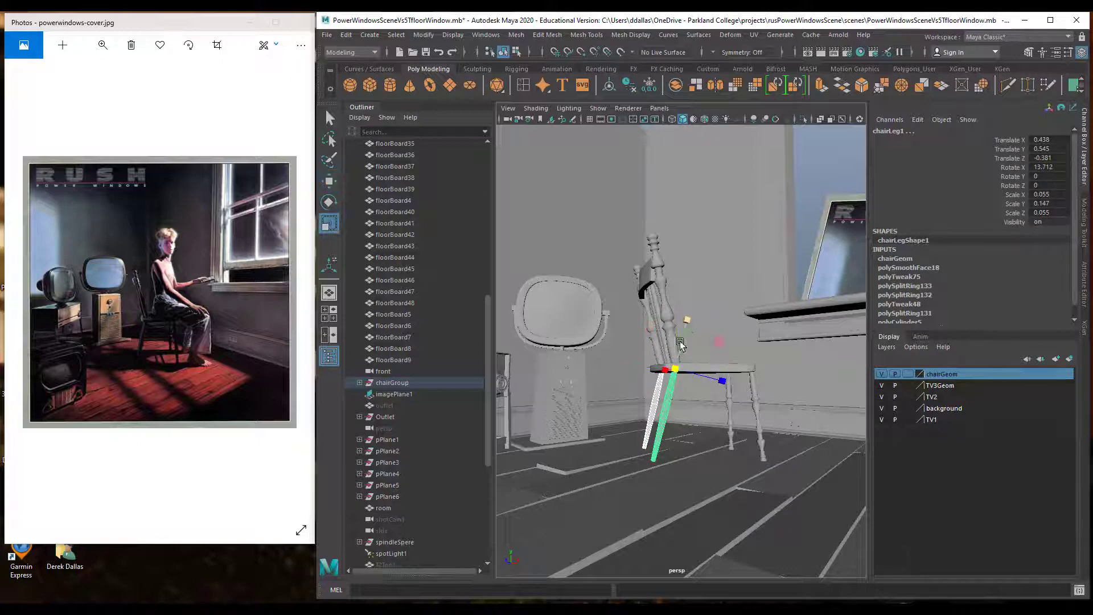
{"action": "left_click_drag", "start_coordinate": [688, 321], "coordinate": [690, 322]}
Tilt the outer back spindle chairLeg3 to about 167.2° in X.
{"action": "left_click_drag", "start_coordinate": [688, 390], "coordinate": [683, 313], "text": "alt"}
{"action": "mouse_move", "coordinate": [729, 272]}
{"action": "left_mouse_down", "text": "alt"}
{"action": "mouse_move", "coordinate": [788, 276]}
{"action": "mouse_move", "coordinate": [708, 273]}
{"action": "left_mouse_up", "text": "alt"}
{"action": "left_click", "coordinate": [714, 266]}
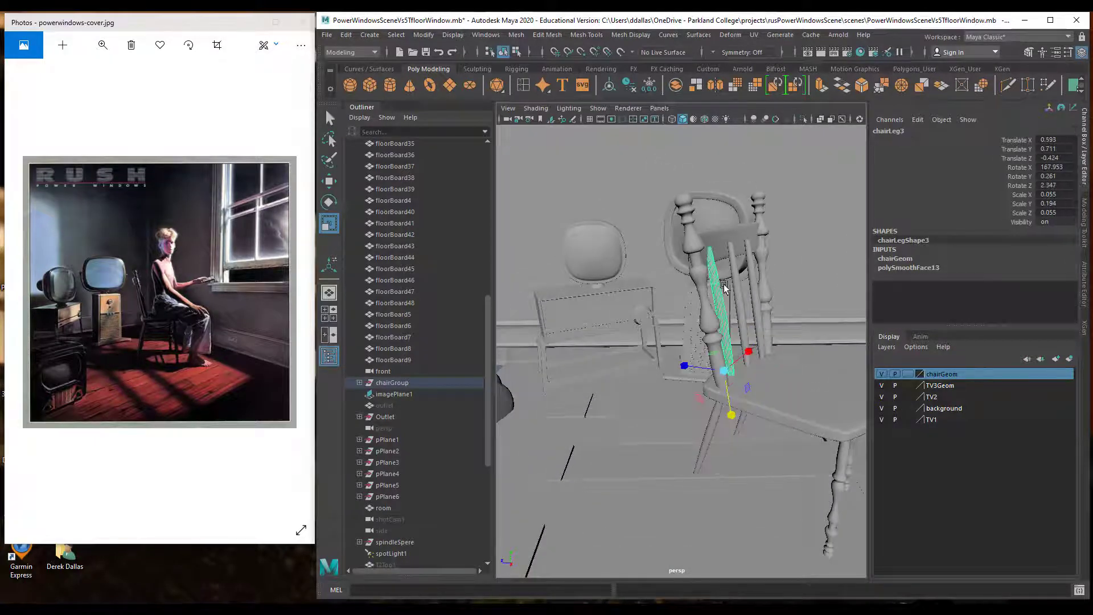
{"action": "left_click_drag", "start_coordinate": [727, 312], "coordinate": [667, 290], "text": "alt"}
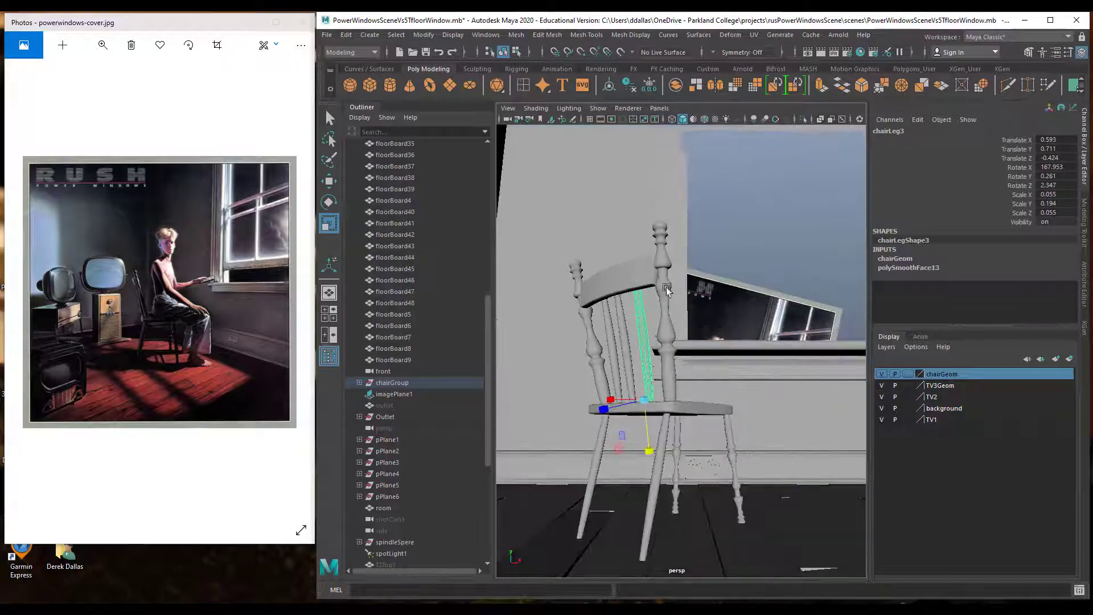
{"action": "key", "text": "e"}
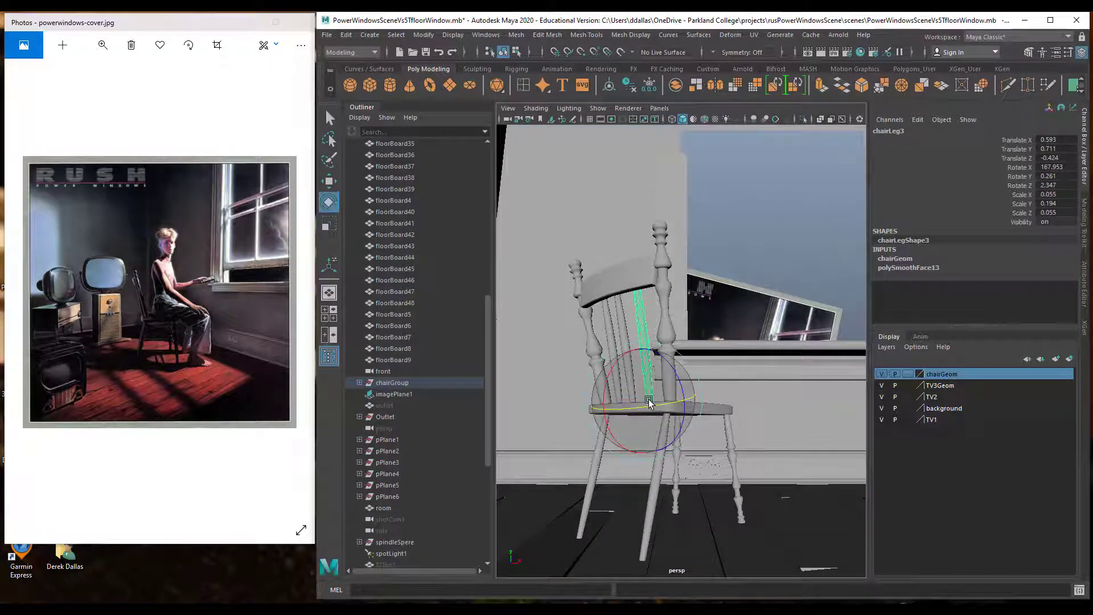
{"action": "left_click_drag", "start_coordinate": [612, 370], "coordinate": [612, 371]}
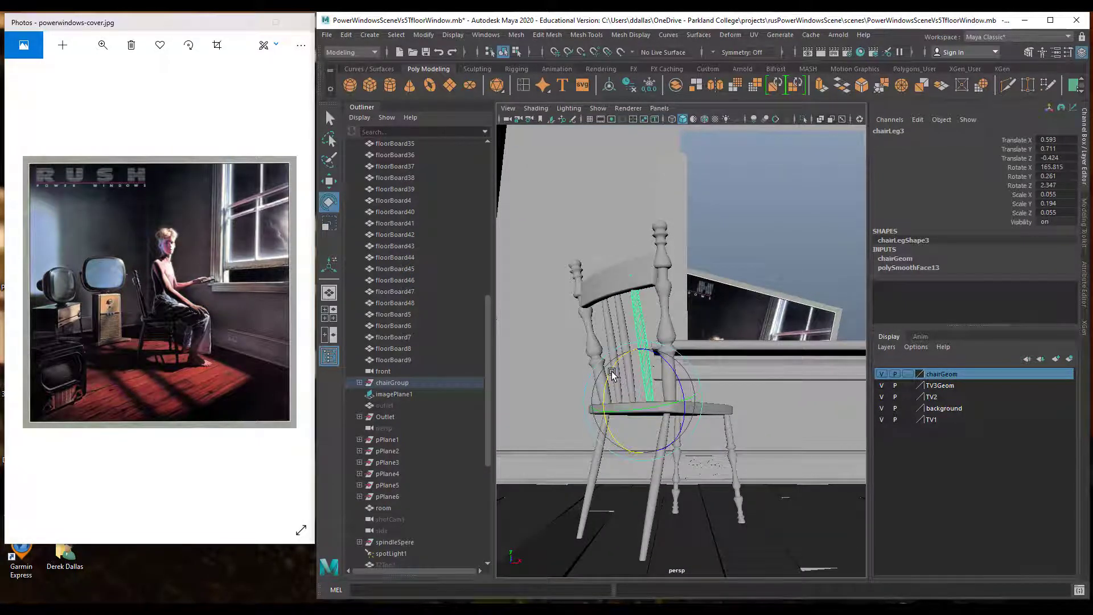
Move the pivot of the middle back spindle chairLeg4 down to its base and tilt it to about 163.8° in X.
{"action": "left_click", "coordinate": [622, 324]}
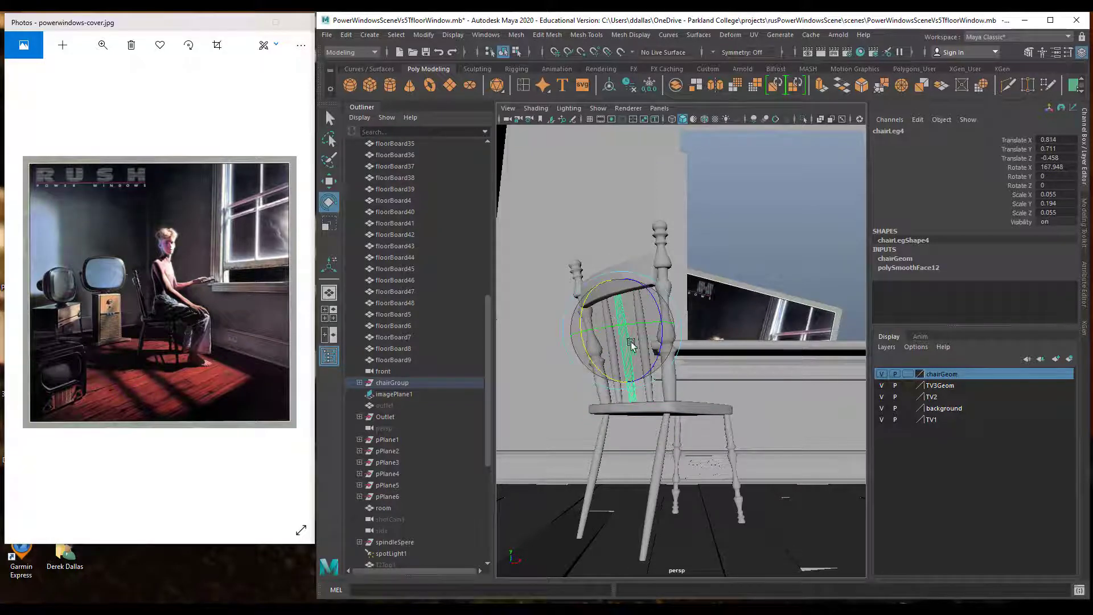
{"action": "key", "text": "d"}
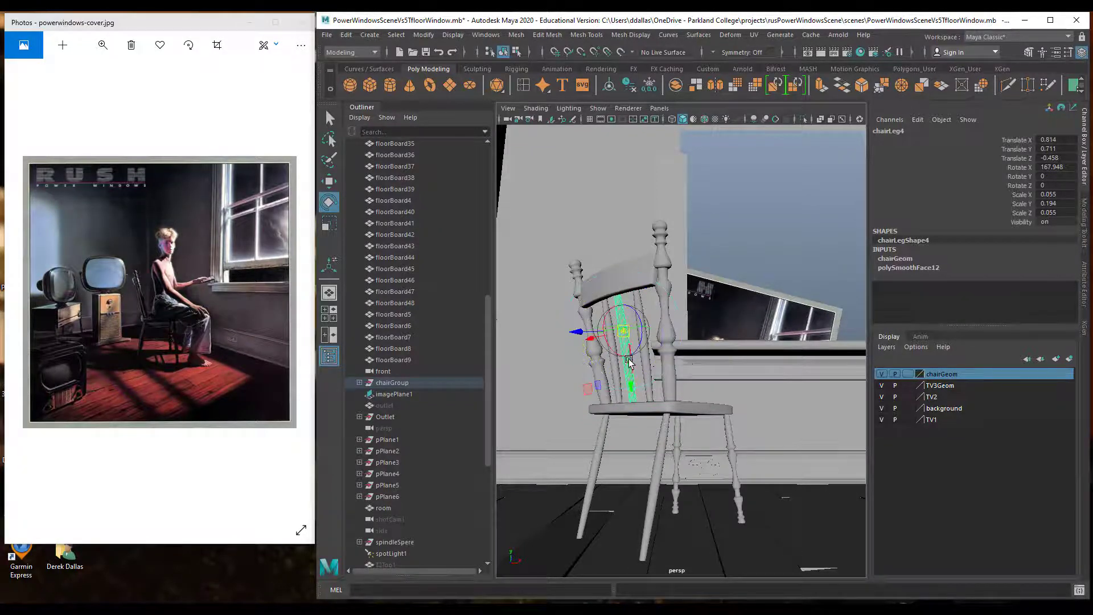
{"action": "left_click_drag", "start_coordinate": [635, 390], "coordinate": [642, 462]}
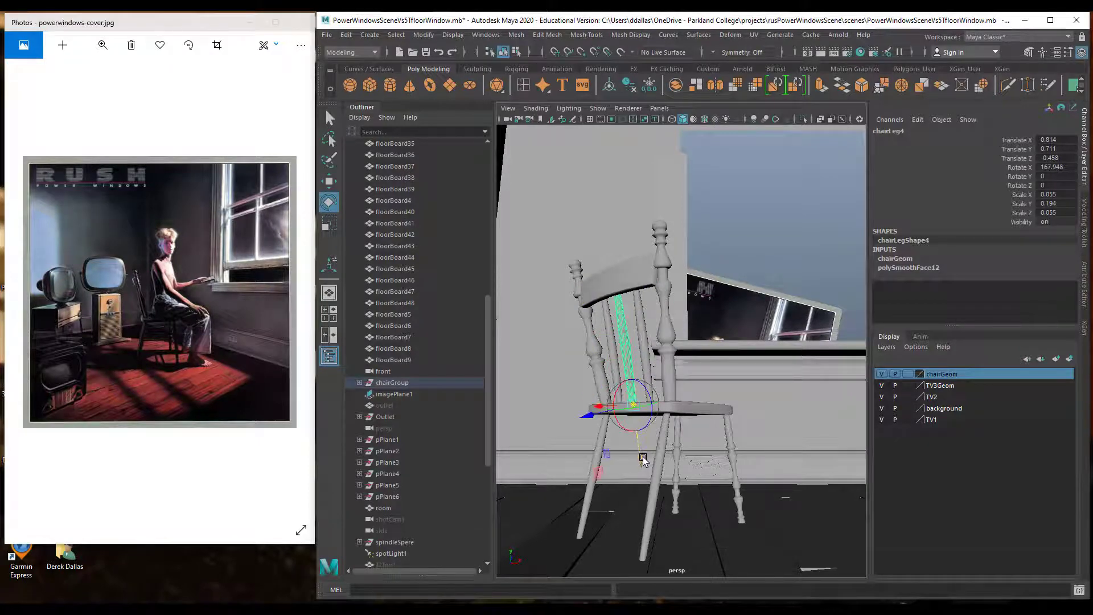
{"action": "key", "text": "d"}
{"action": "left_click_drag", "start_coordinate": [601, 389], "coordinate": [598, 326]}
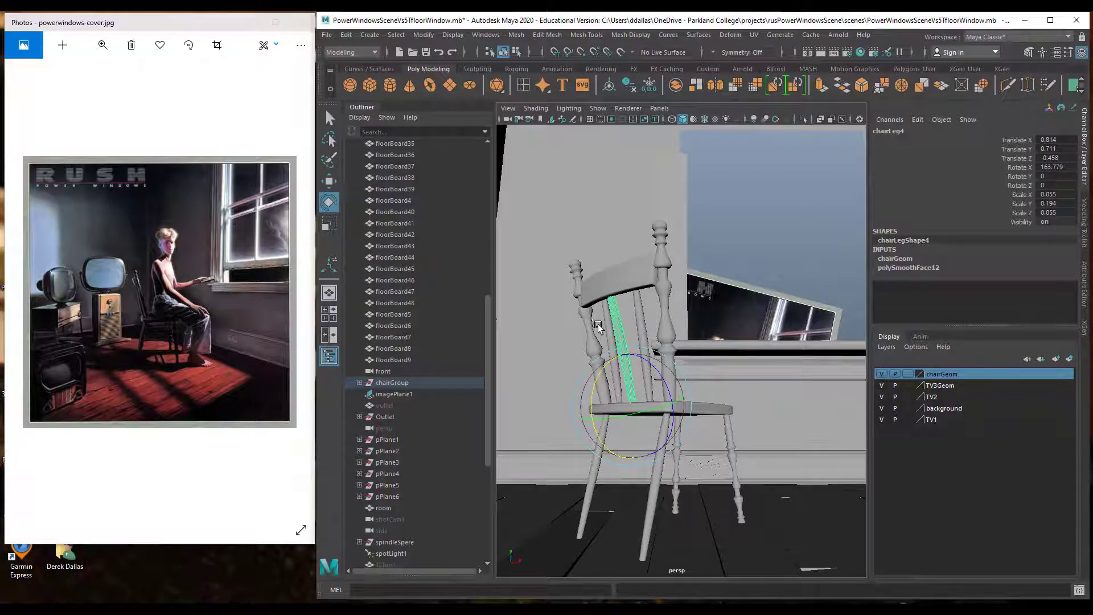
Move the pivot of the back spindle chairLeg5 down to its base and tilt it to about 162.9° in X.
{"action": "left_click", "coordinate": [606, 324]}
{"action": "key", "text": "d"}
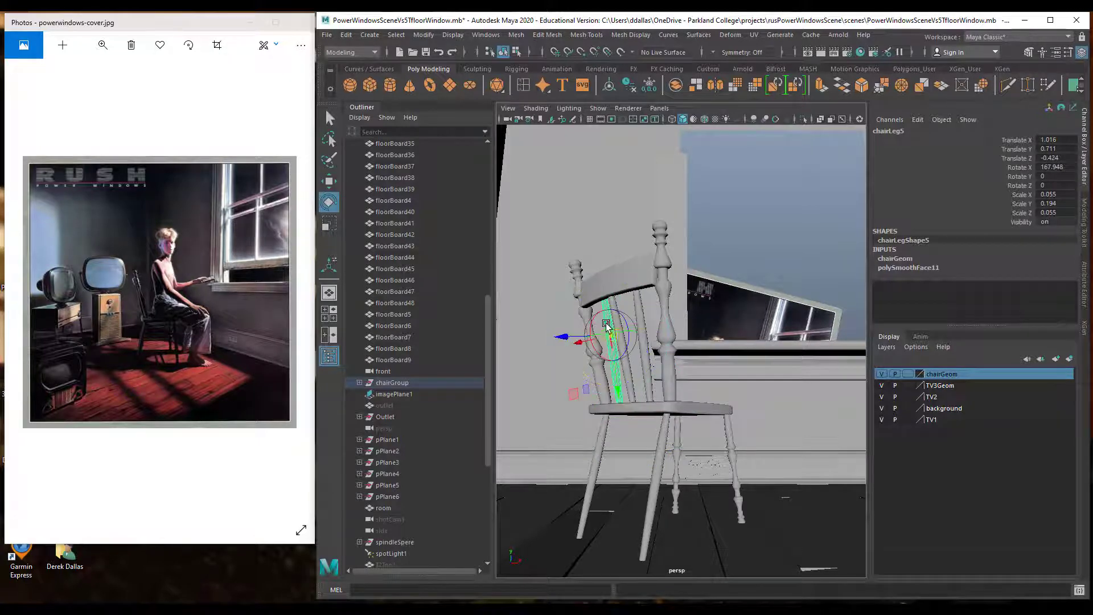
{"action": "left_click_drag", "start_coordinate": [613, 392], "coordinate": [620, 456]}
{"action": "left_click_drag", "start_coordinate": [589, 369], "coordinate": [590, 373]}
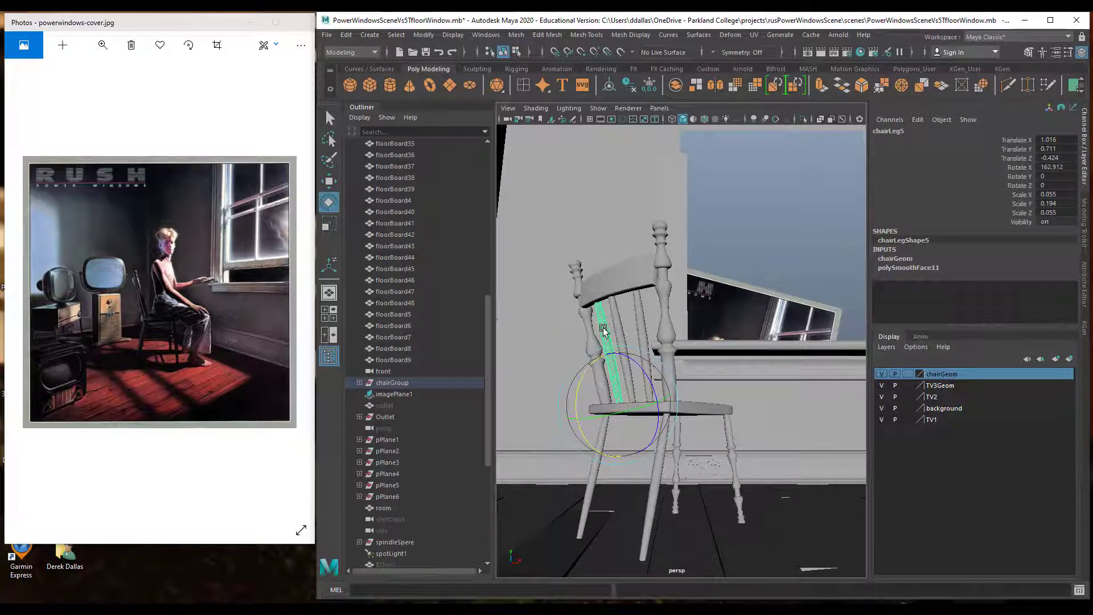
Try to lower the top vertices of the back spindle chairLeg3, undo the move and return to object mode.
{"action": "left_click_drag", "start_coordinate": [638, 315], "coordinate": [766, 342], "text": "alt"}
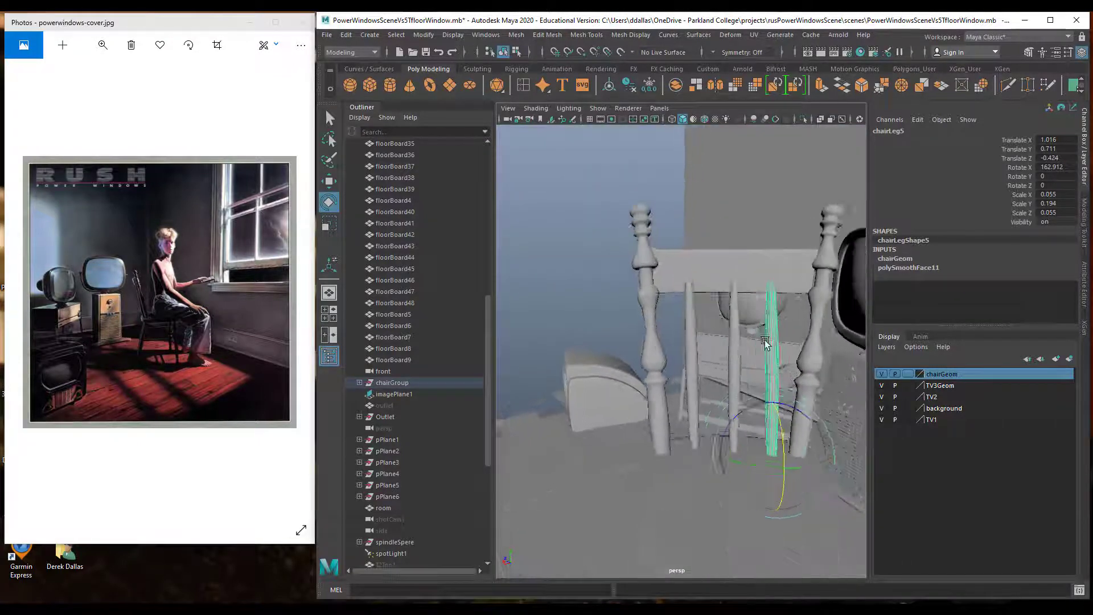
{"action": "scroll", "coordinate": [740, 330], "scroll_direction": "up", "scroll_amount": 5}
{"action": "left_click", "coordinate": [671, 314]}
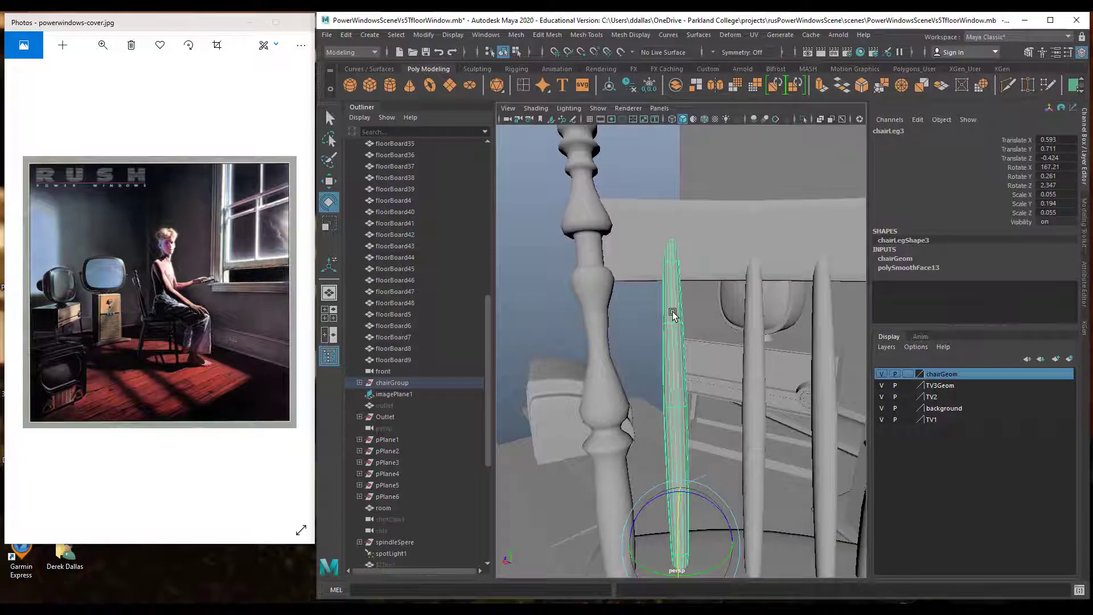
{"action": "right_click", "coordinate": [676, 302]}
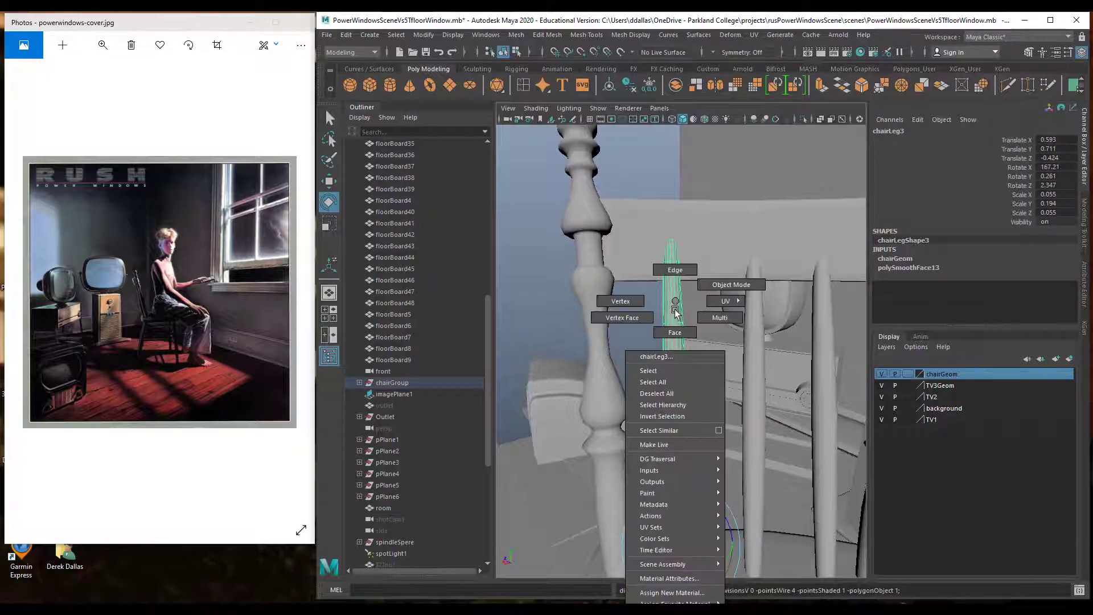
{"action": "left_click", "coordinate": [630, 300]}
{"action": "left_click_drag", "start_coordinate": [646, 227], "coordinate": [689, 288]}
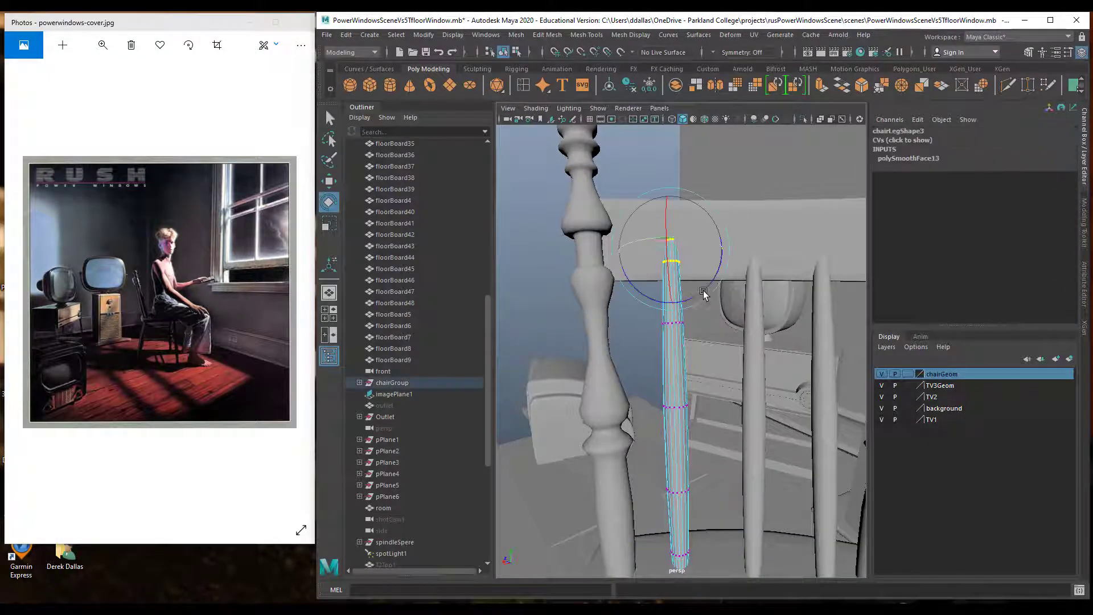
{"action": "key", "text": "w"}
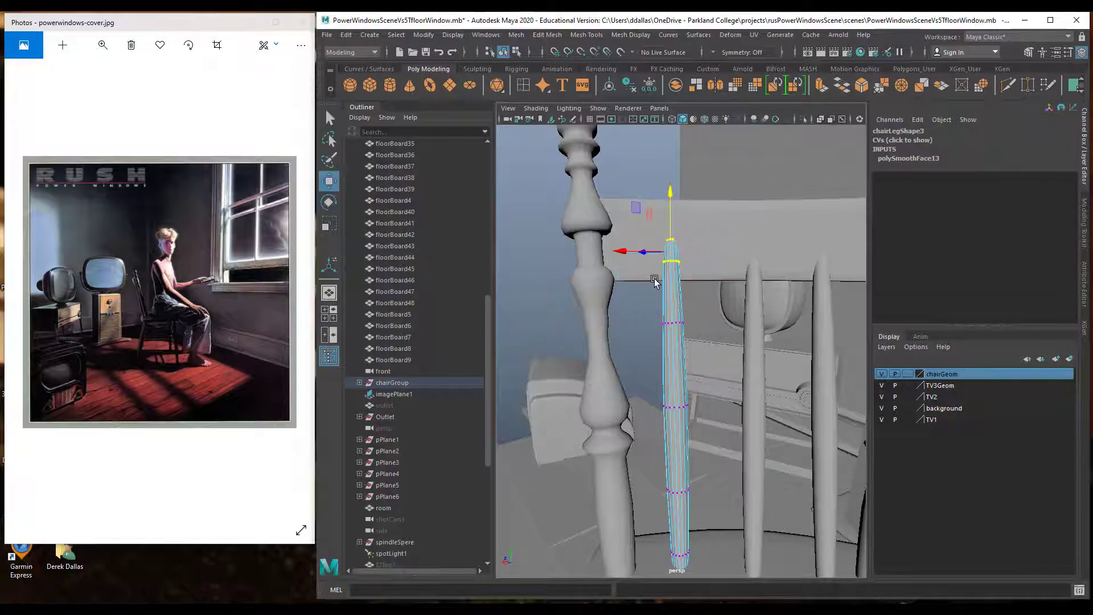
{"action": "left_click_drag", "start_coordinate": [676, 305], "coordinate": [729, 301], "text": "alt"}
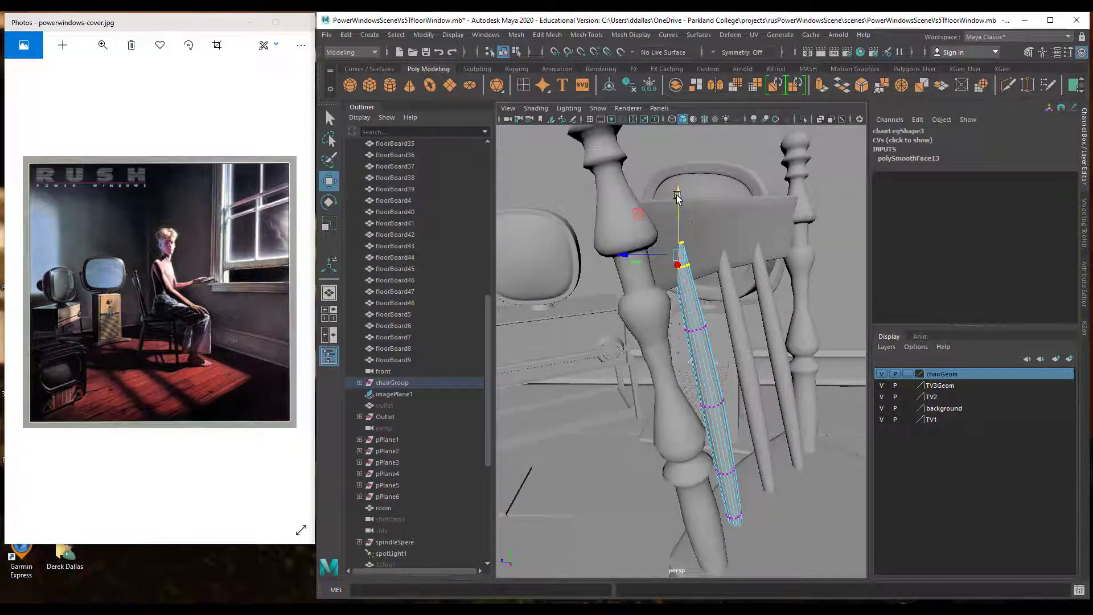
{"action": "left_click_drag", "start_coordinate": [677, 196], "coordinate": [676, 223]}
{"action": "key", "text": "ctrl+z"}
{"action": "left_click_drag", "start_coordinate": [704, 292], "coordinate": [707, 328], "text": "alt"}
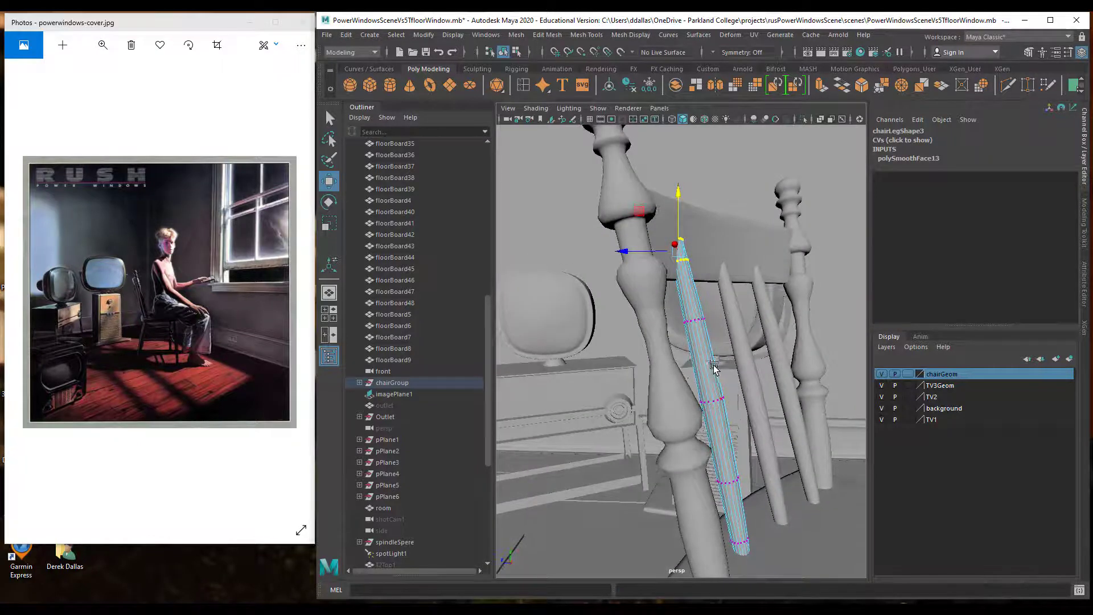
{"action": "right_click_drag", "start_coordinate": [712, 366], "coordinate": [756, 290]}
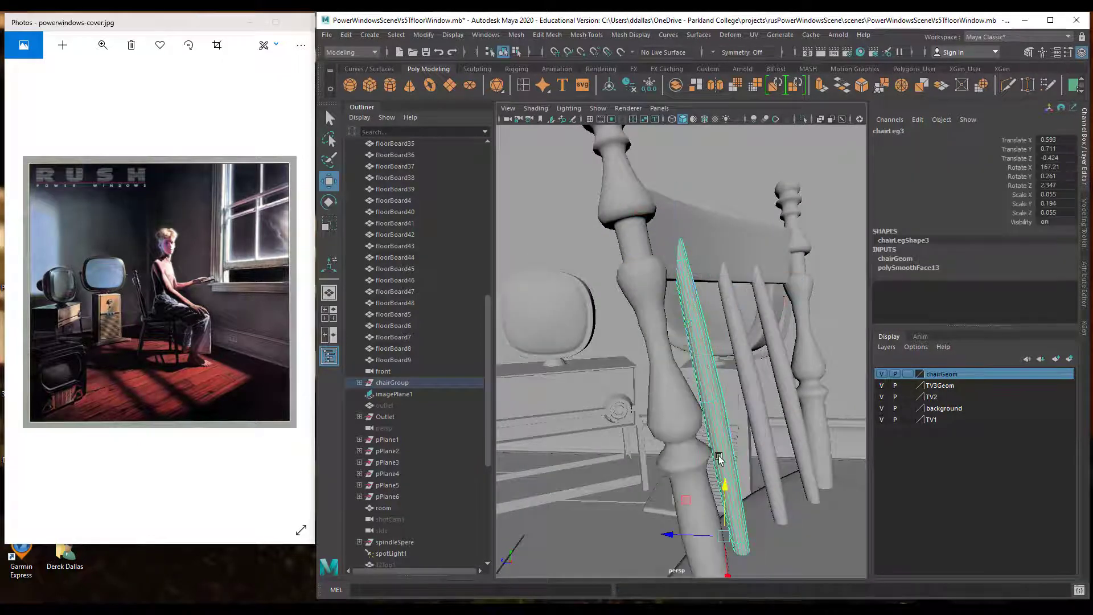
Shorten the three back spindles in Y so their tops end at the back brace, with chairLeg5 scaled to about 0.175.
{"action": "key", "text": "e"}
{"action": "key", "text": "r"}
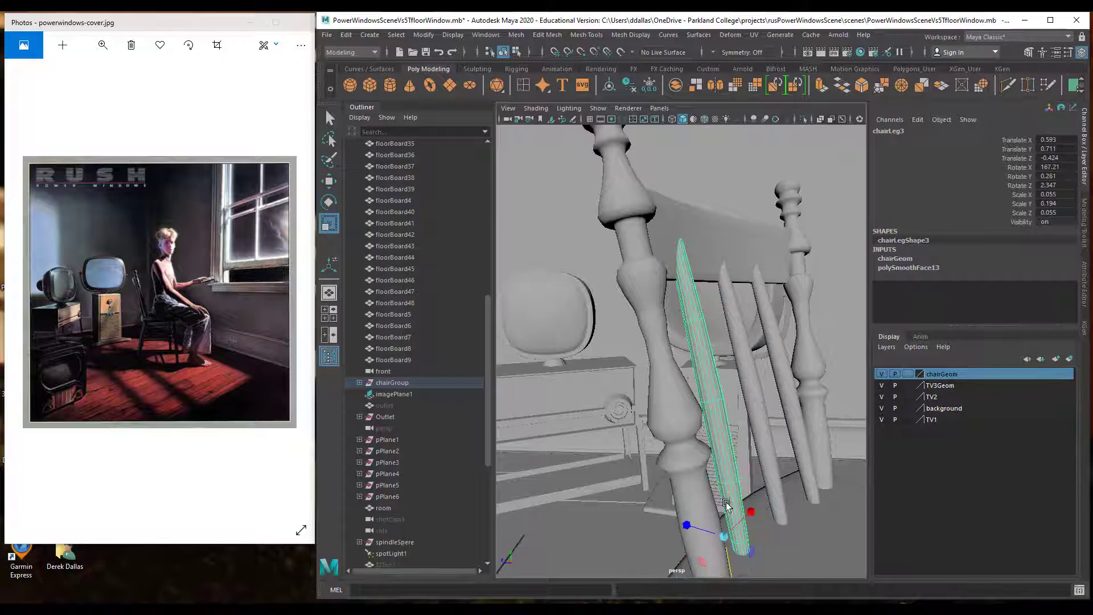
{"action": "middle_click_drag", "start_coordinate": [752, 548], "coordinate": [738, 484], "text": "alt"}
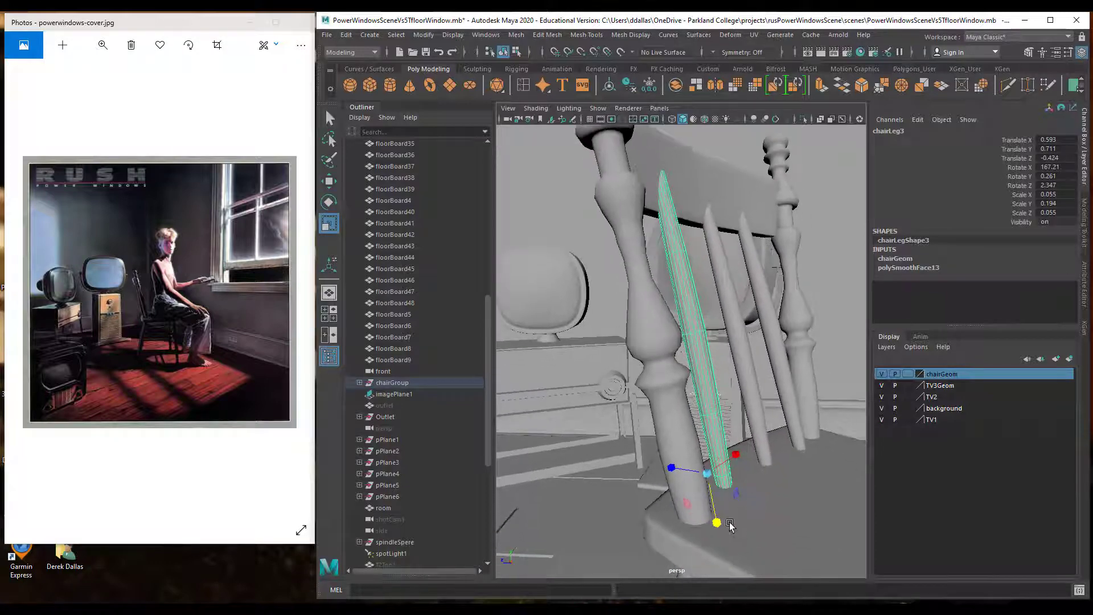
{"action": "left_click_drag", "start_coordinate": [719, 522], "coordinate": [811, 495]}
{"action": "left_click", "coordinate": [767, 455]}
{"action": "left_click", "coordinate": [797, 422]}
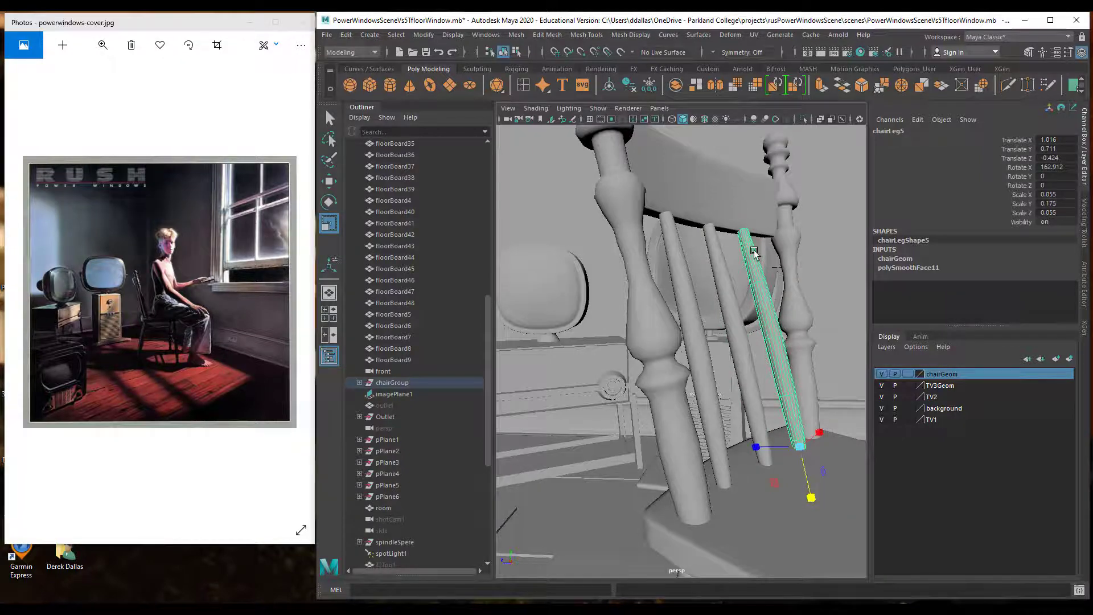
Tilt chairBackBrace to about -15.9° in X to follow the slant of the back posts, and save the scene.
{"action": "left_click_drag", "start_coordinate": [755, 253], "coordinate": [780, 217], "text": "alt"}
{"action": "left_click", "coordinate": [773, 238]}
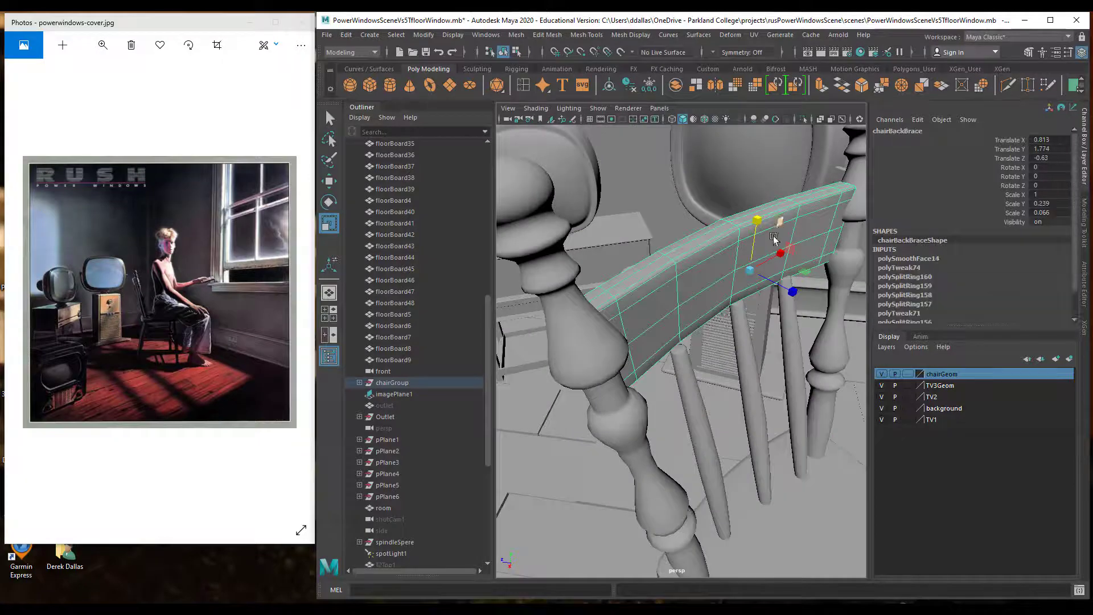
{"action": "key", "text": "e"}
{"action": "left_click_drag", "start_coordinate": [788, 247], "coordinate": [732, 353]}
{"action": "key", "text": "ctrl+s"}
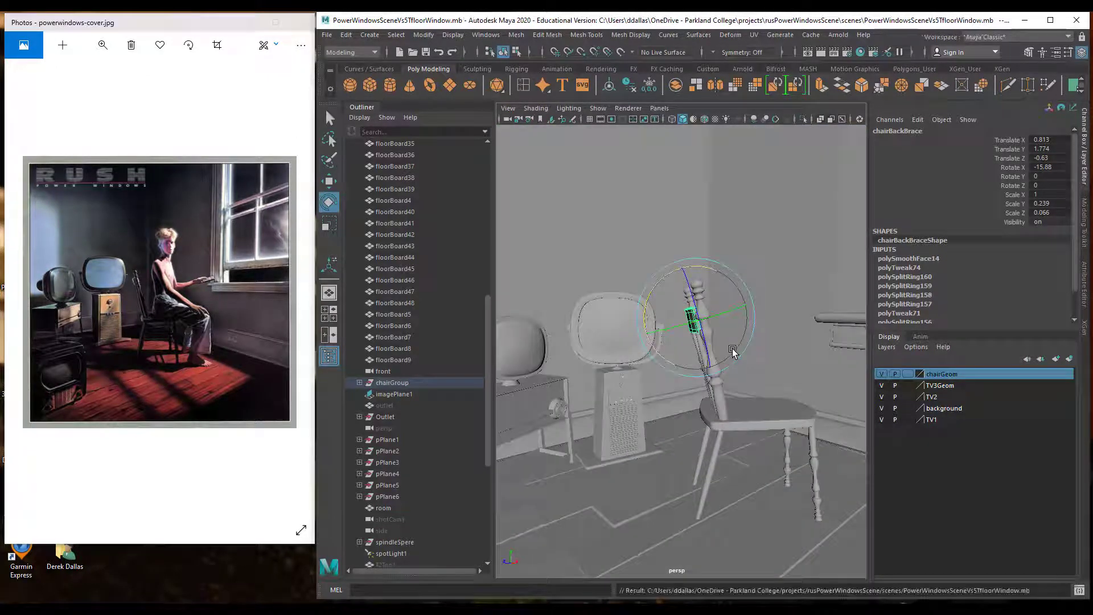
{"action": "scroll", "coordinate": [728, 367], "scroll_direction": "down", "scroll_amount": 4}
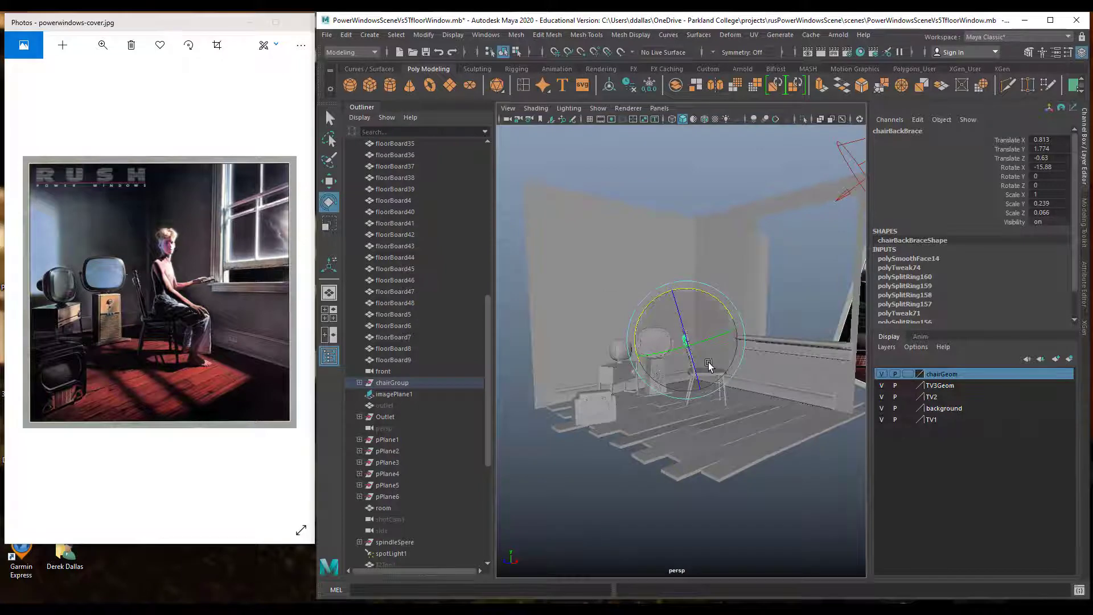
Show the shotCam1 view in a single large viewport, with the Outliner hidden and the Maya window maximized.
{"action": "key", "text": "space"}
{"action": "key", "text": "space"}
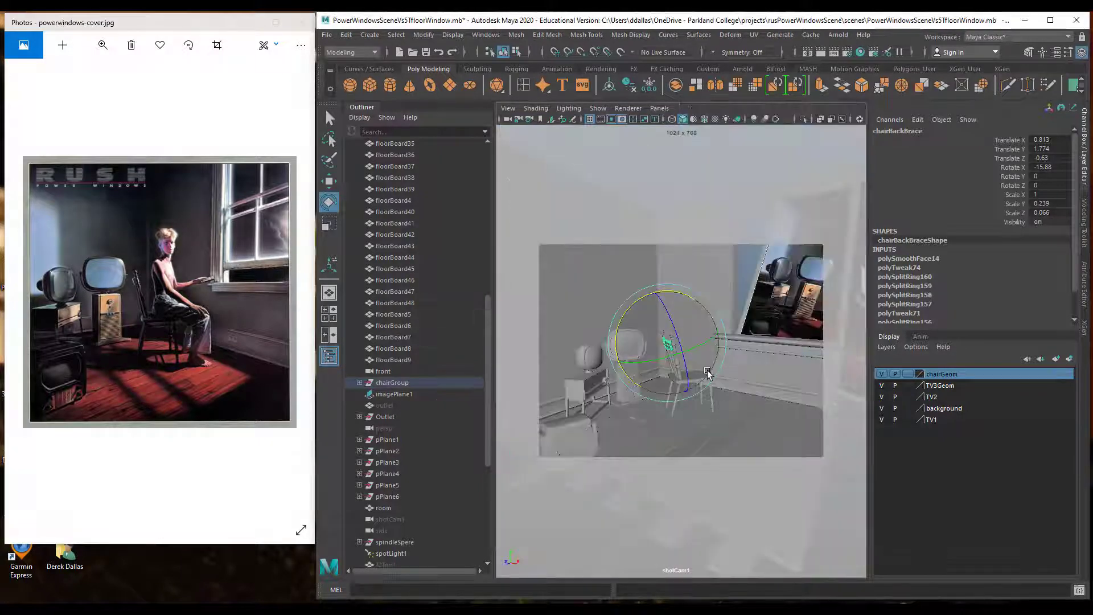
{"action": "key", "text": "space"}
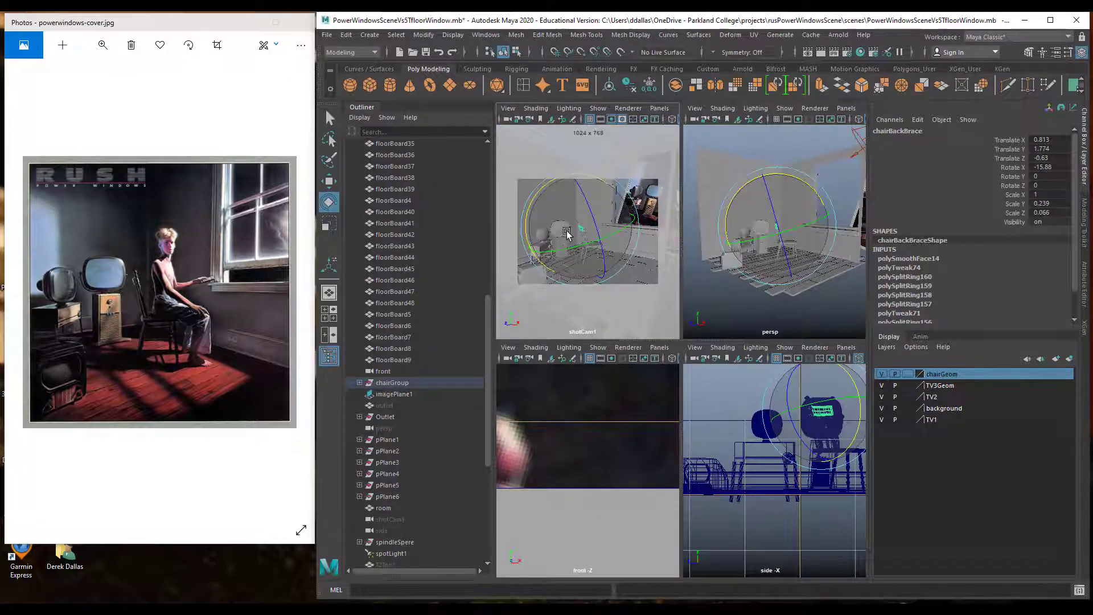
{"action": "key", "text": "space"}
{"action": "left_click", "coordinate": [330, 355]}
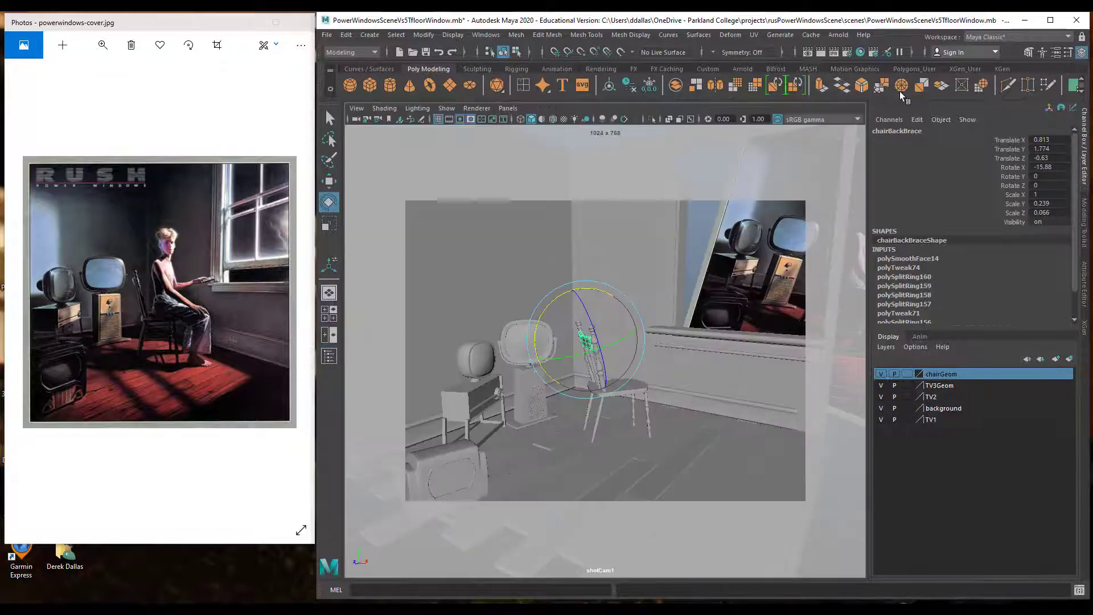
{"action": "left_click", "coordinate": [1050, 20]}
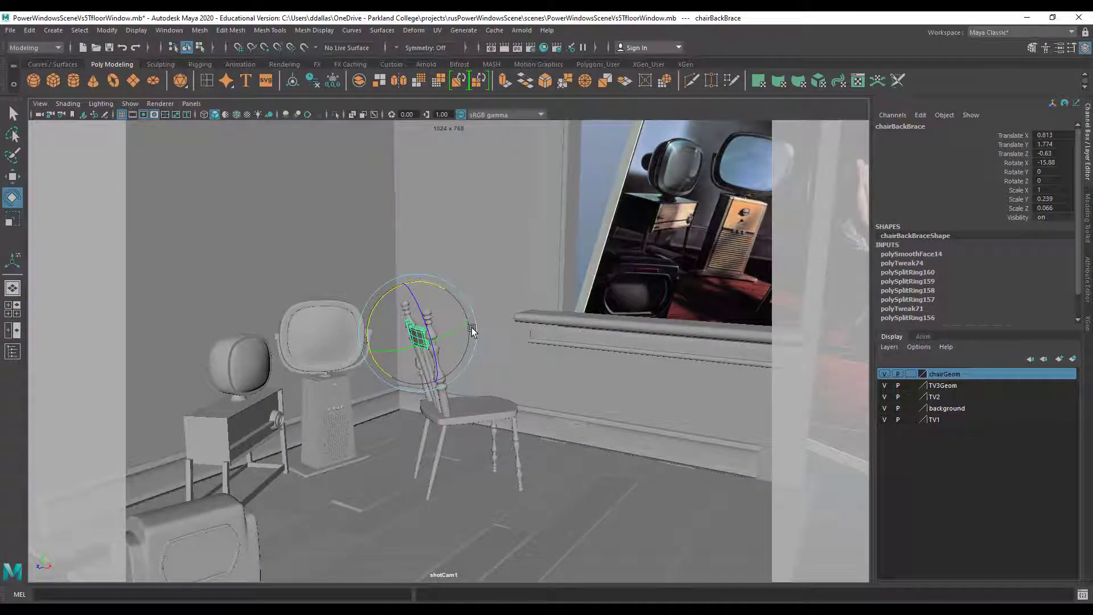
Toggle shotCam1's resolution gate and gate mask off and back on to compare the framing.
{"action": "left_click", "coordinate": [147, 116]}
{"action": "left_click", "coordinate": [143, 115]}
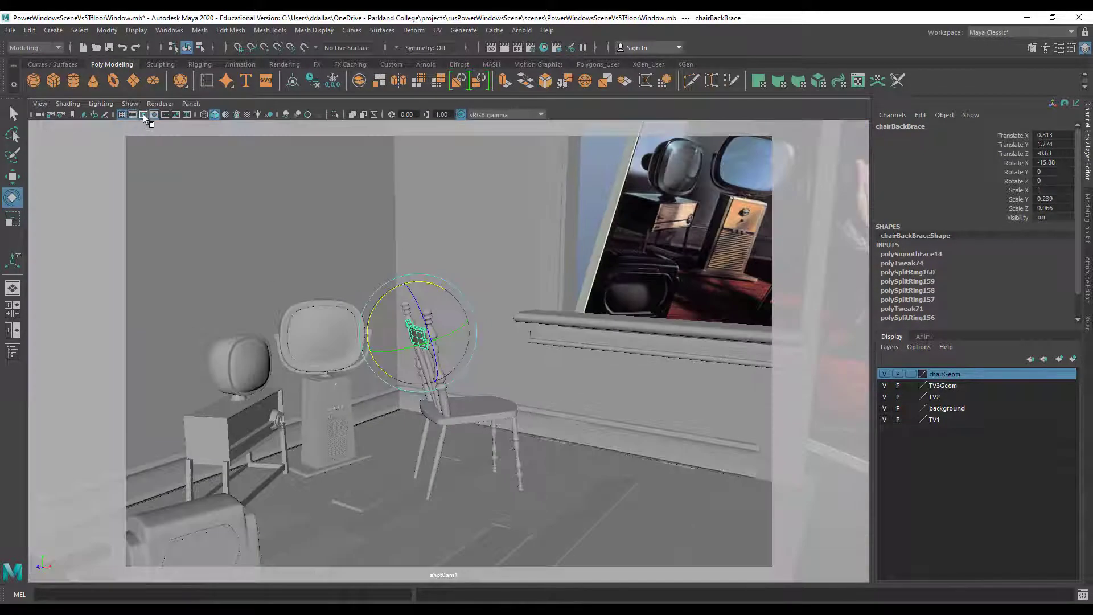
{"action": "left_click", "coordinate": [144, 115]}
{"action": "left_click", "coordinate": [143, 115]}
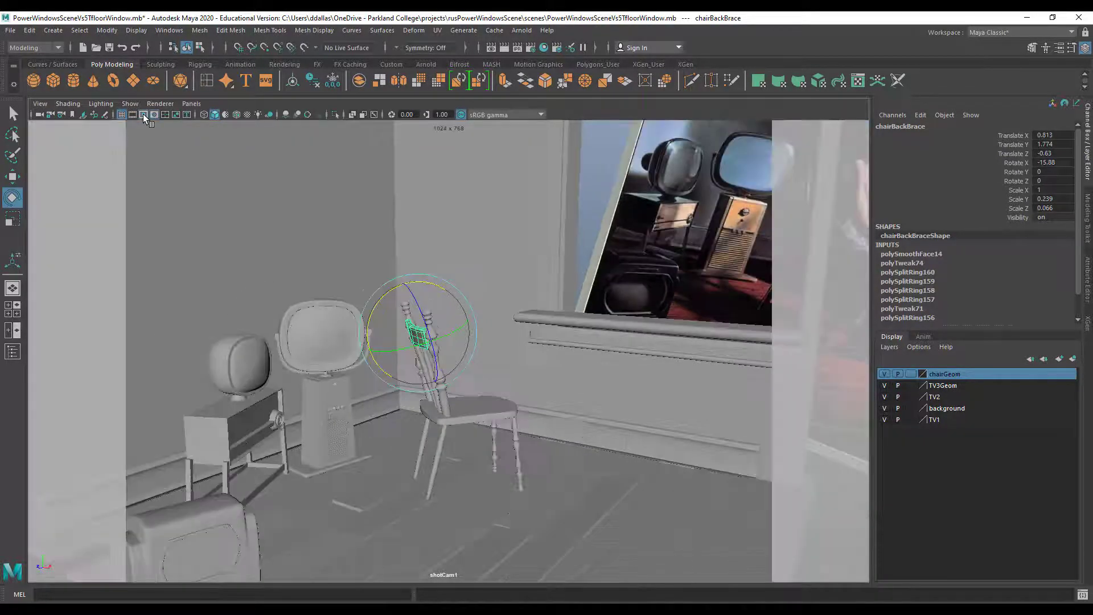
{"action": "left_click", "coordinate": [153, 115]}
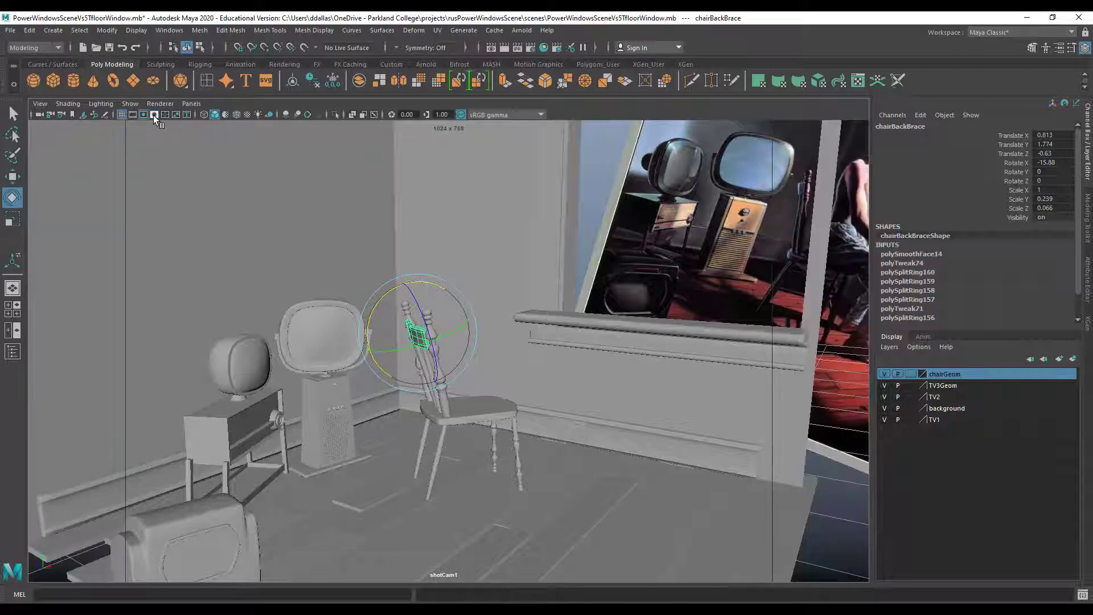
{"action": "left_click", "coordinate": [153, 115]}
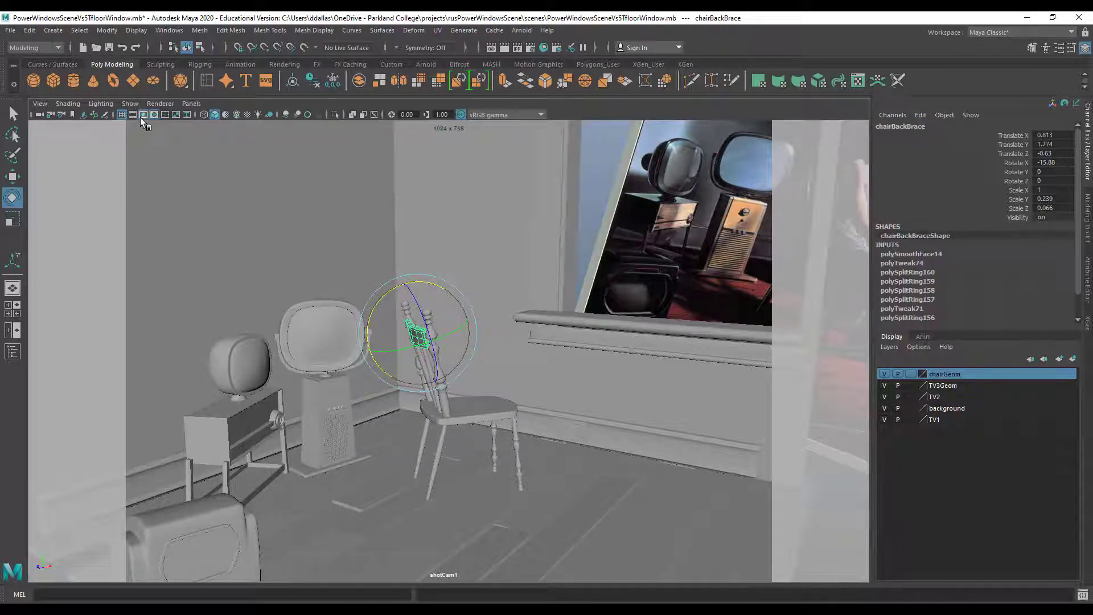
Set shotCam1's camera fit to Overscan so the area around the resolution gate is included.
{"action": "left_click", "coordinate": [40, 104]}
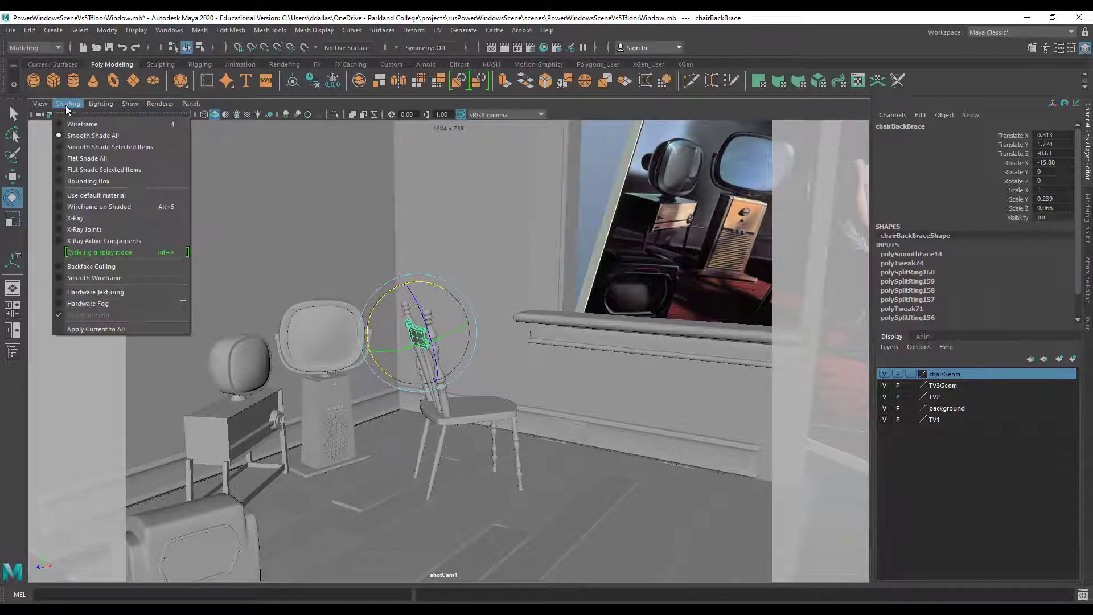
{"action": "mouse_move", "coordinate": [171, 321]}
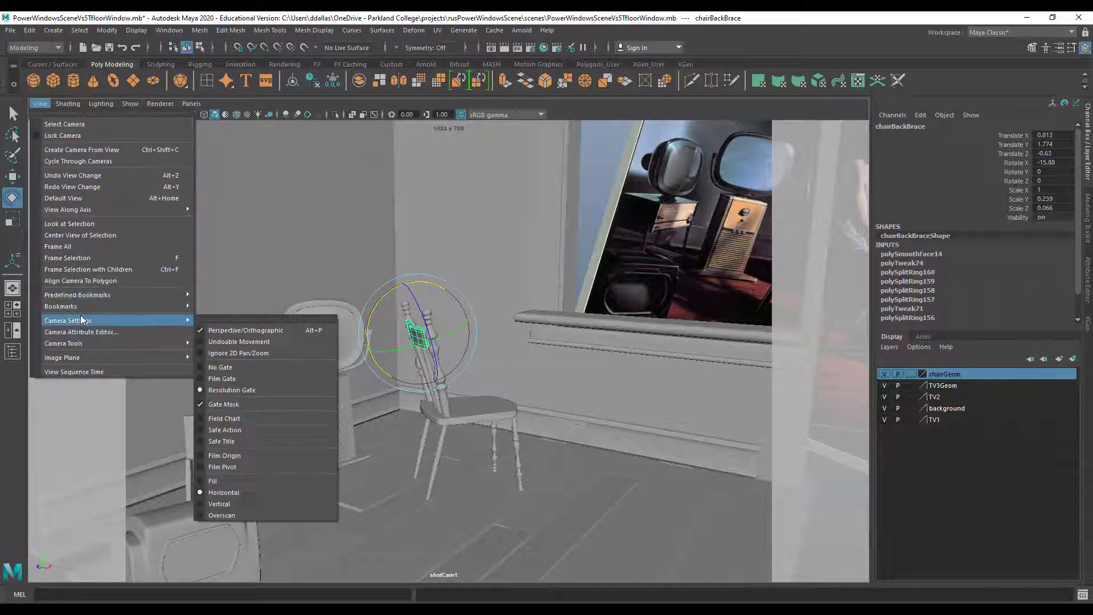
{"action": "left_click", "coordinate": [222, 515]}
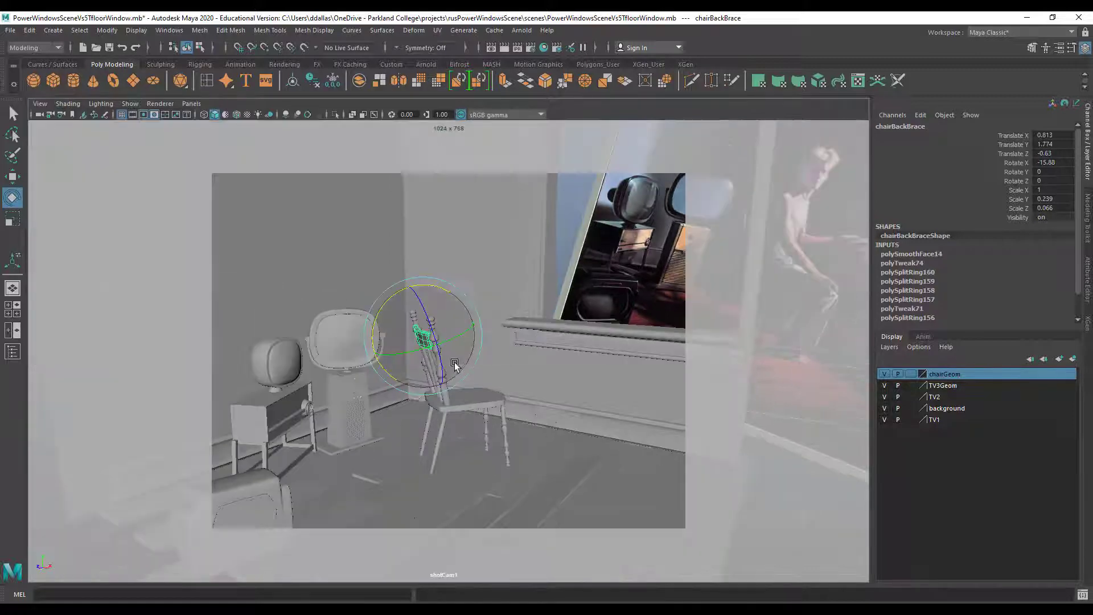
Move TV3 into the lower left corner of the shotCam1 frame, at about X -1.032 and Z 1.31.
{"action": "left_click", "coordinate": [272, 481]}
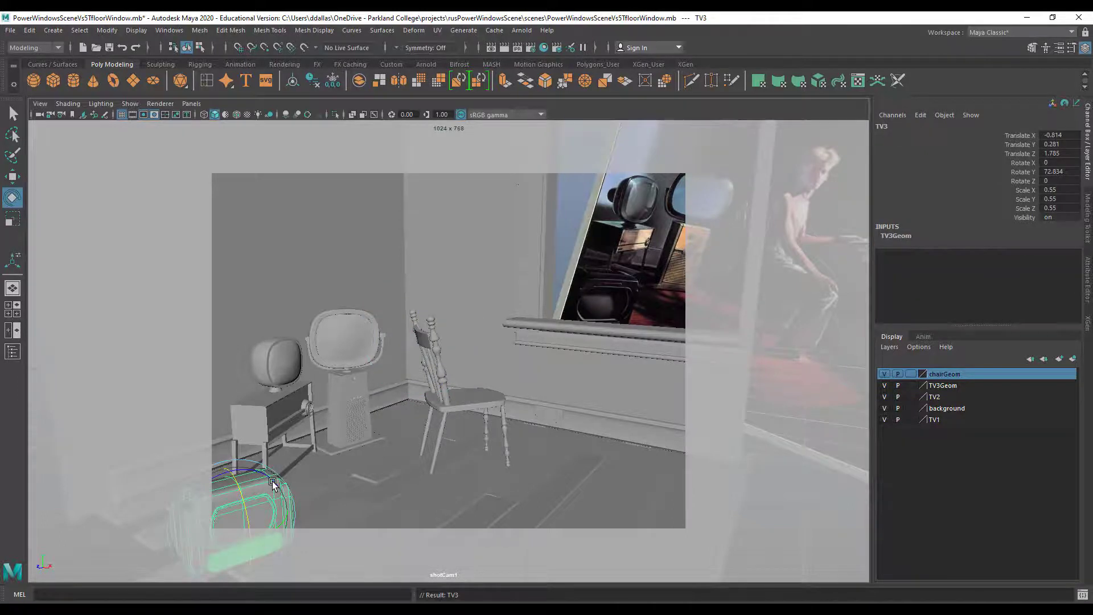
{"action": "key", "text": "w"}
{"action": "left_click_drag", "start_coordinate": [191, 545], "coordinate": [233, 530]}
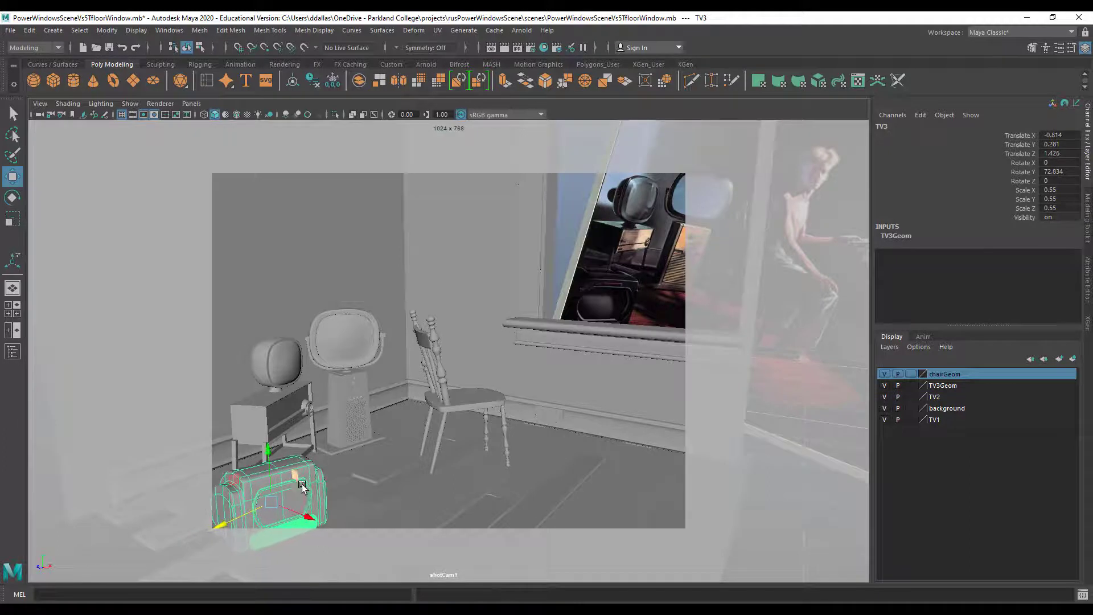
{"action": "left_click_drag", "start_coordinate": [308, 516], "coordinate": [219, 512]}
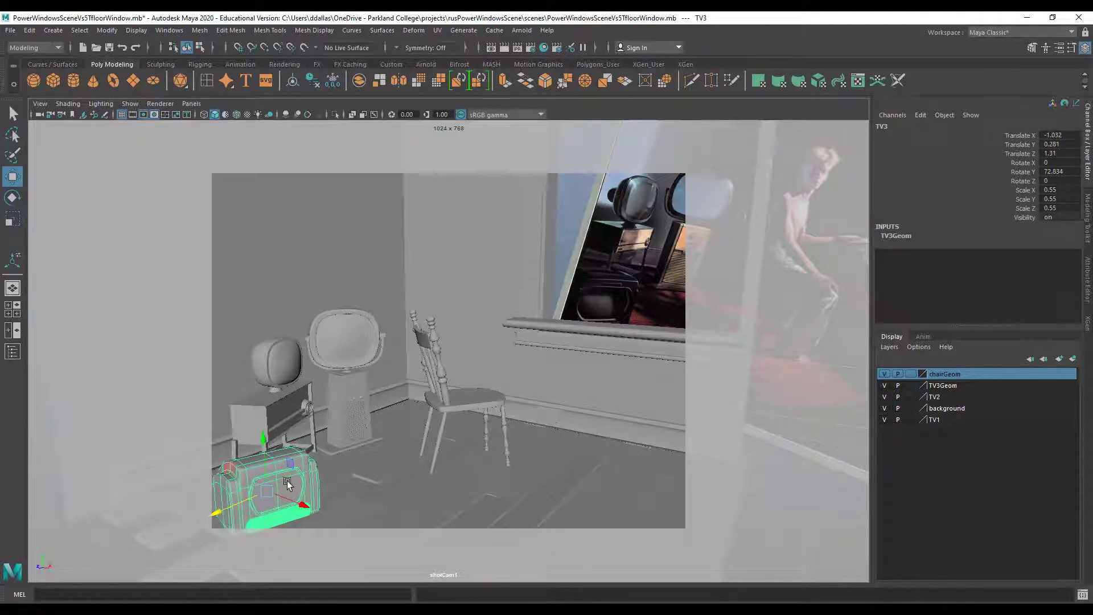